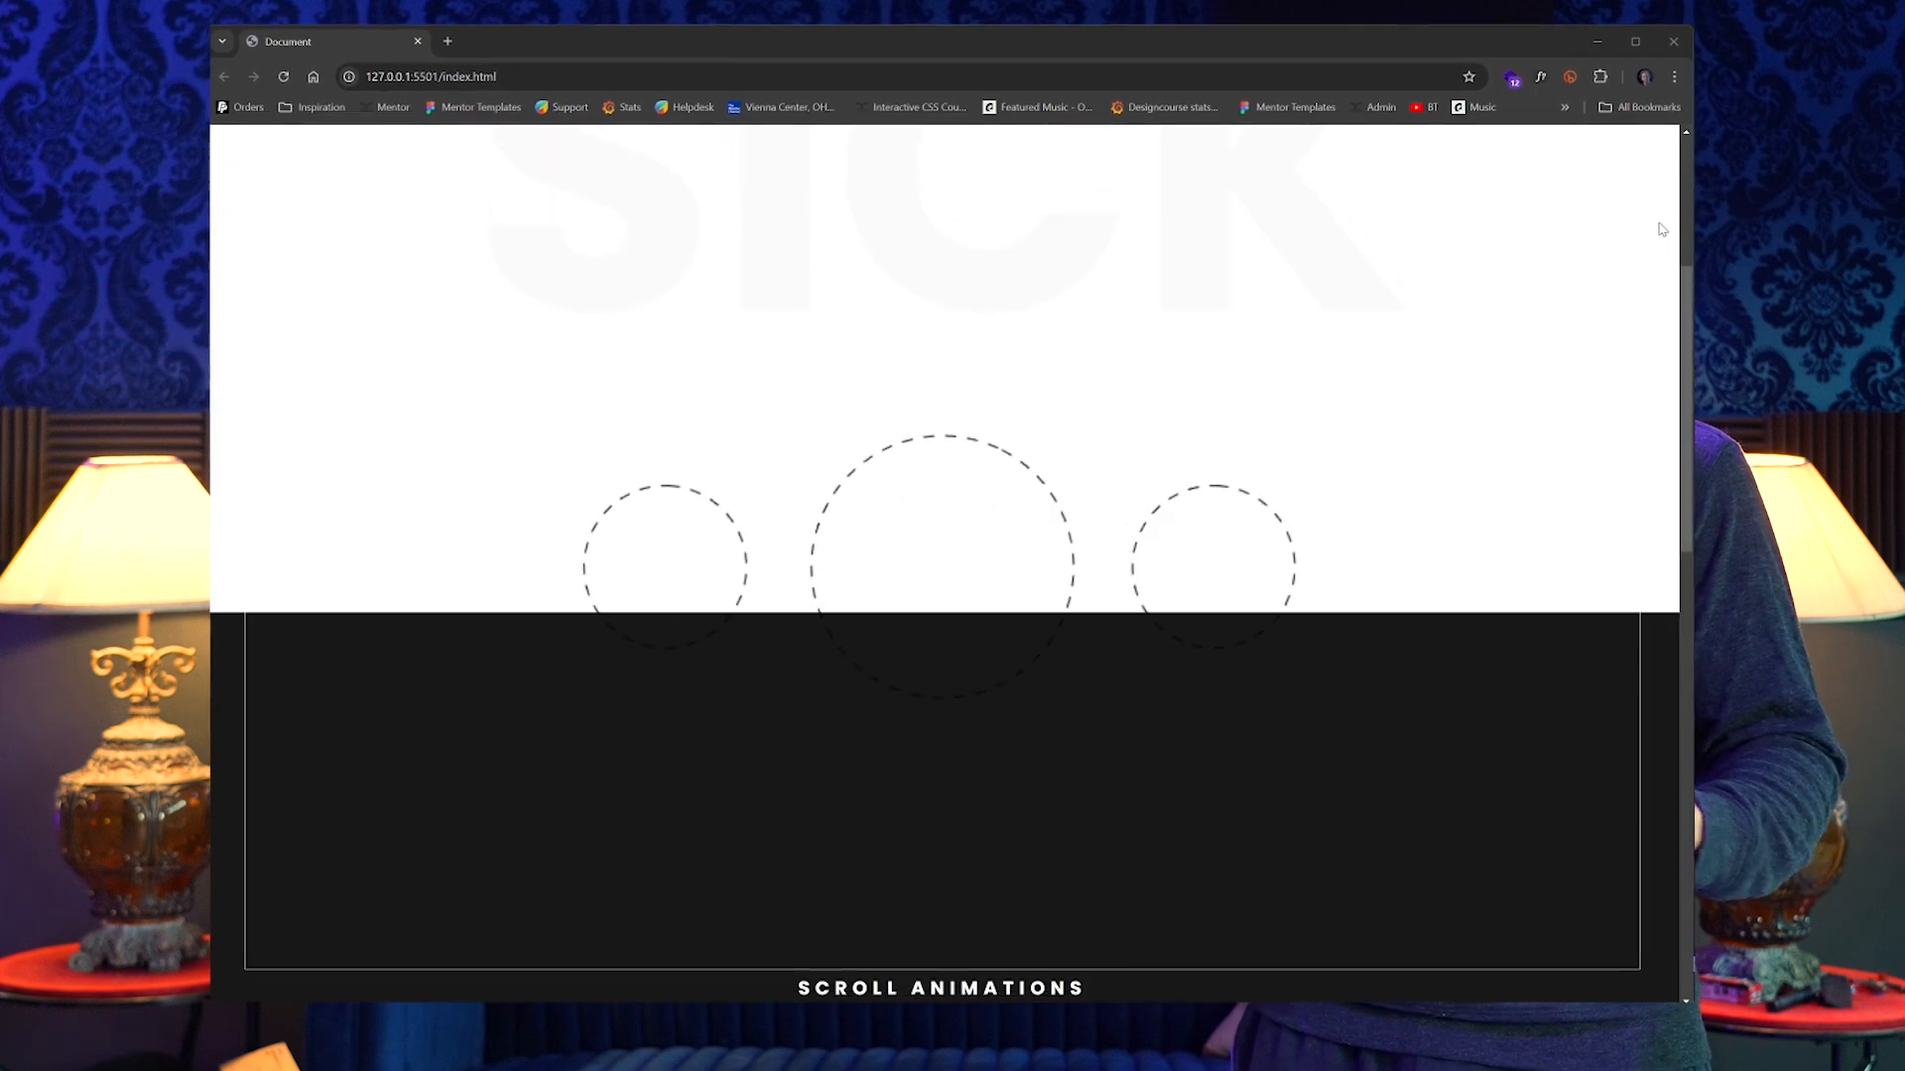
Scroll through the demo page and examine how the dashed circles animate from section to section
scroll(1667, 227, down, 5)
scroll(1669, 225, up, 5)
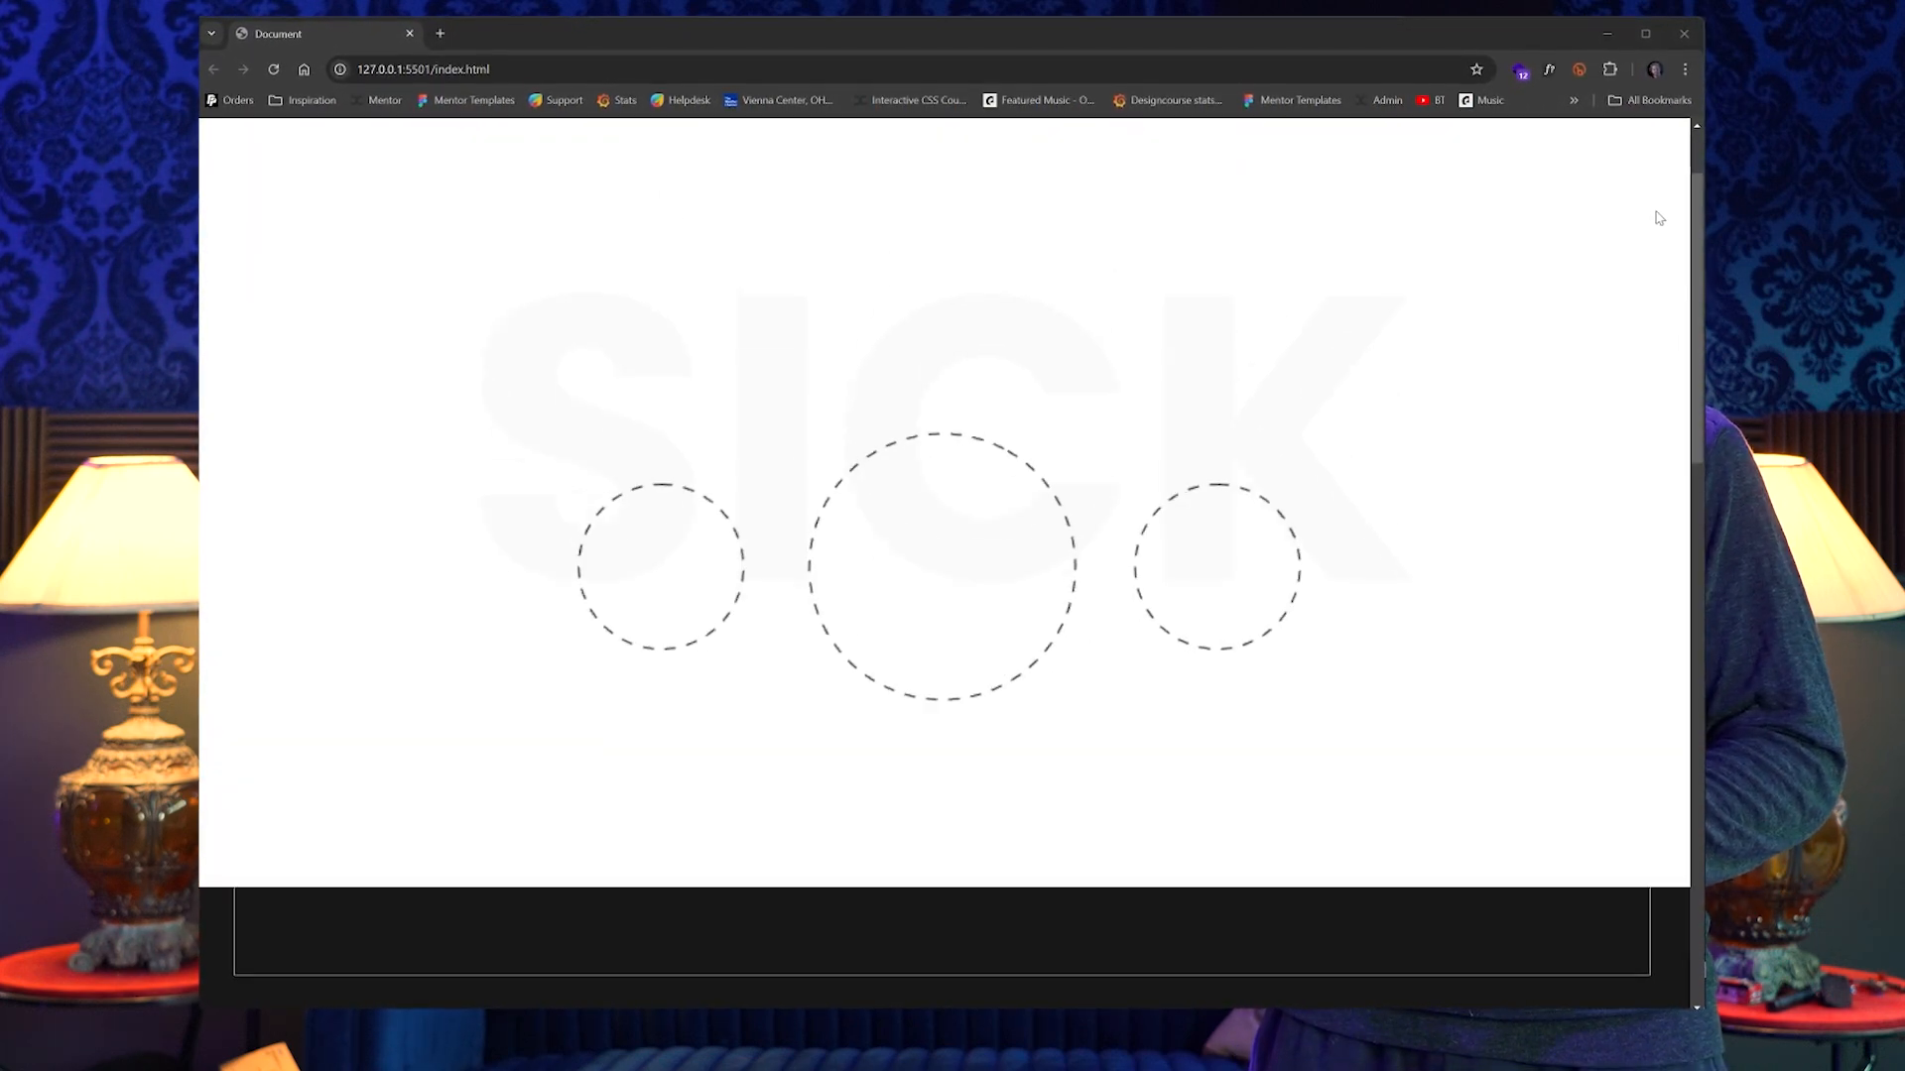
scroll(1667, 222, down, 8)
scroll(1666, 220, down, 6)
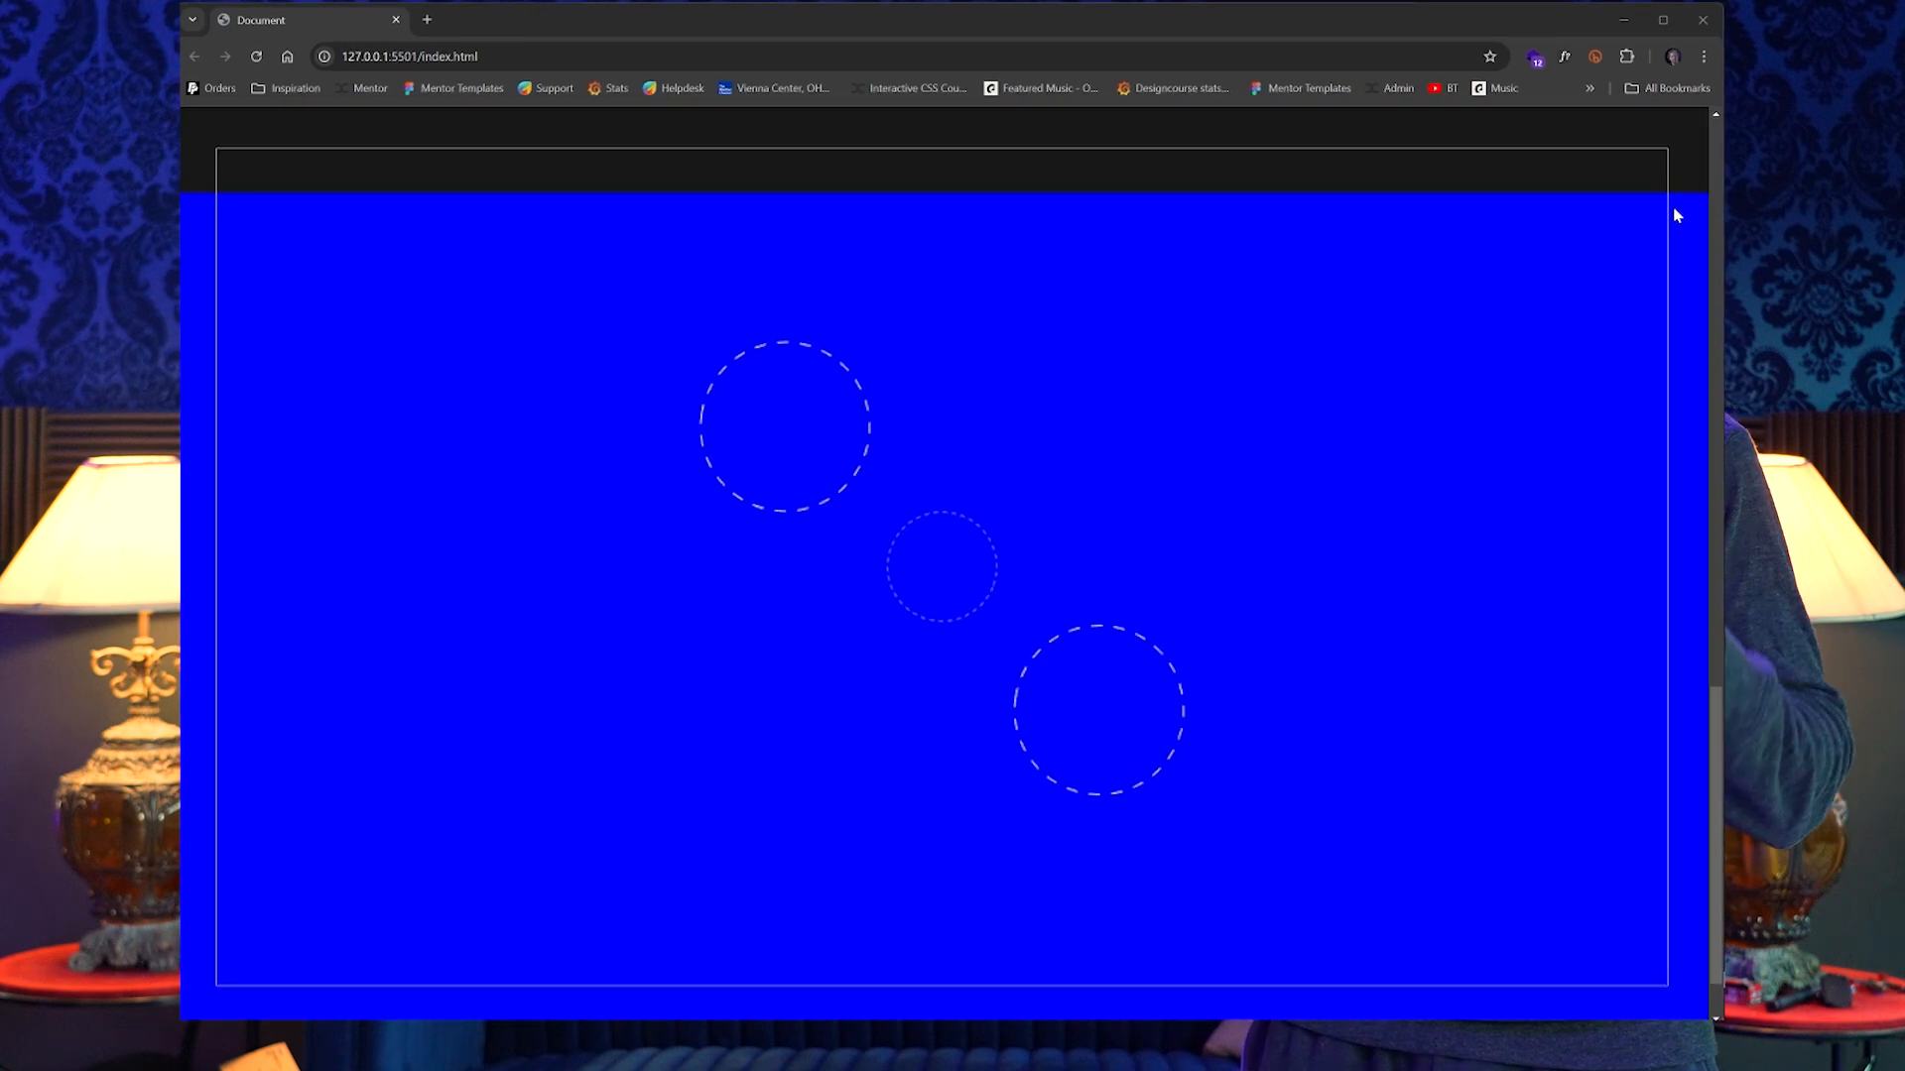
scroll(1677, 215, up, 10)
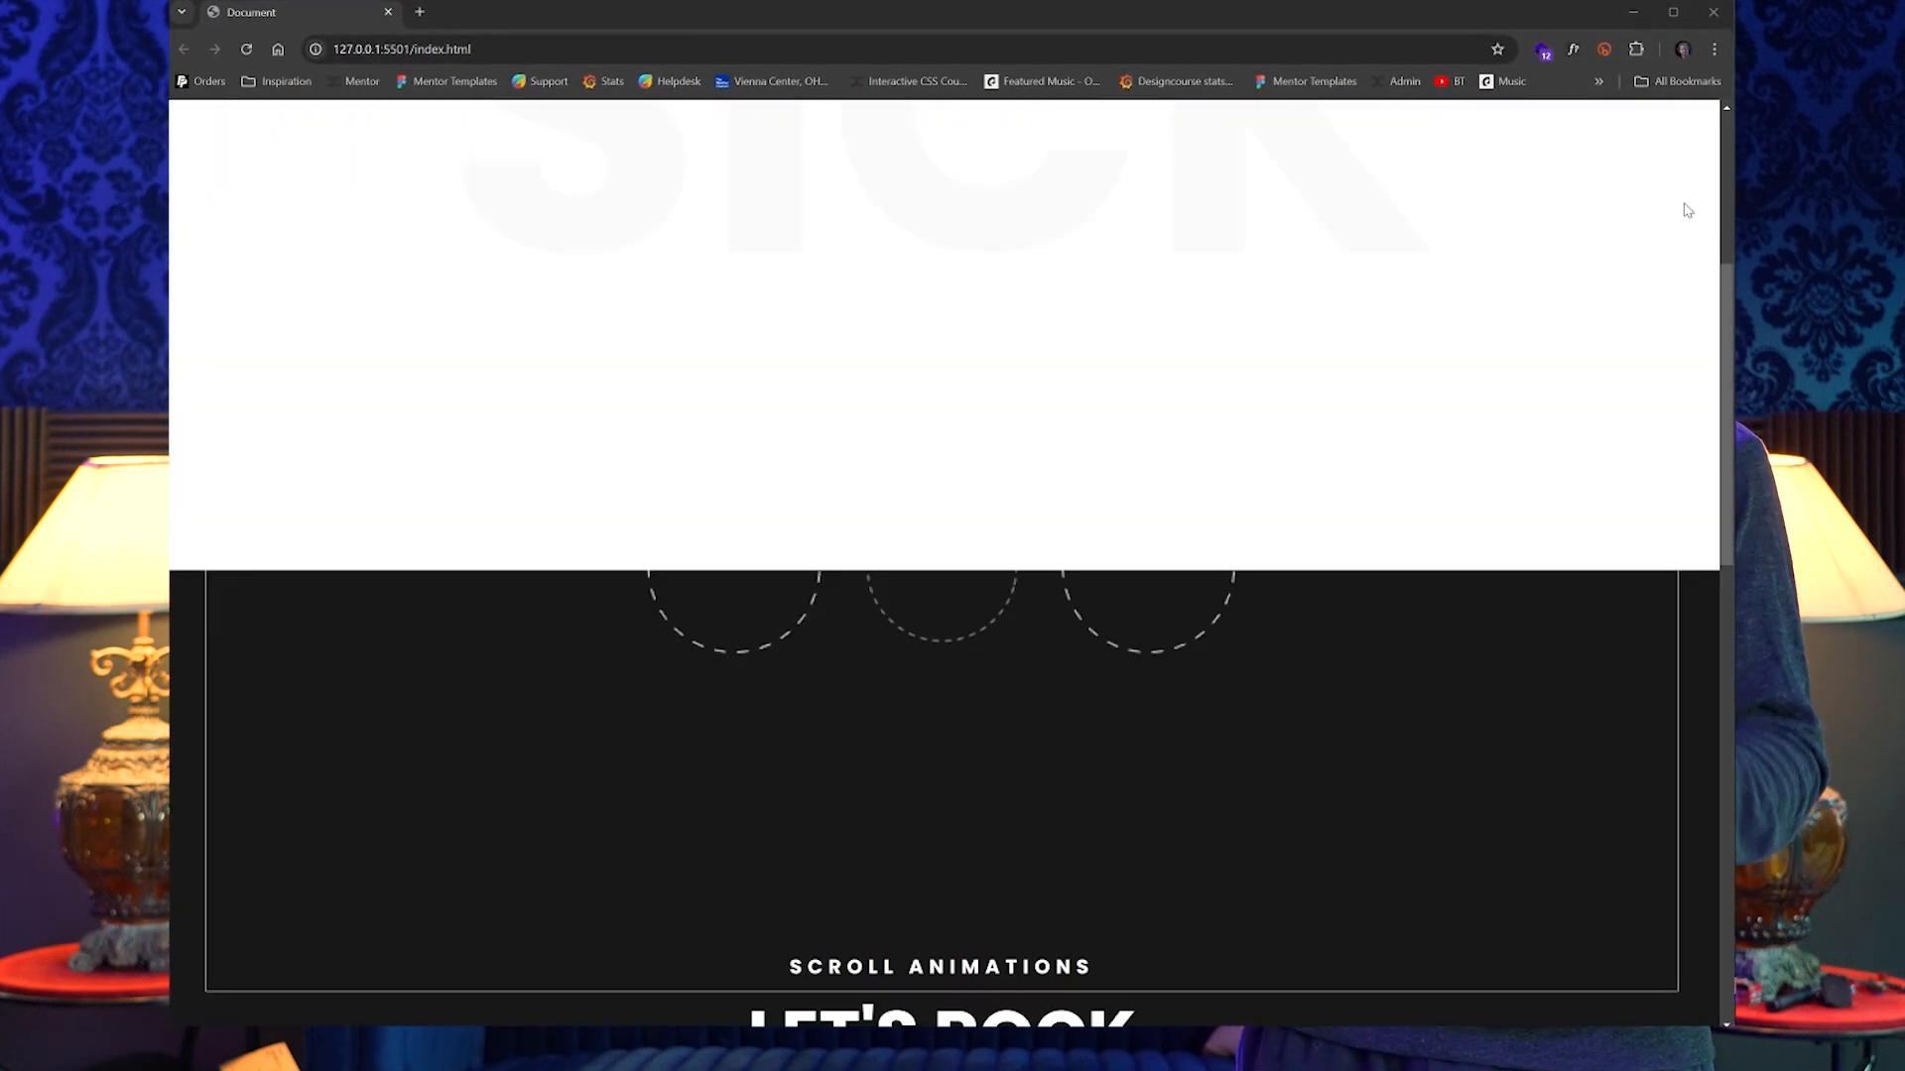
scroll(1686, 211, up, 3)
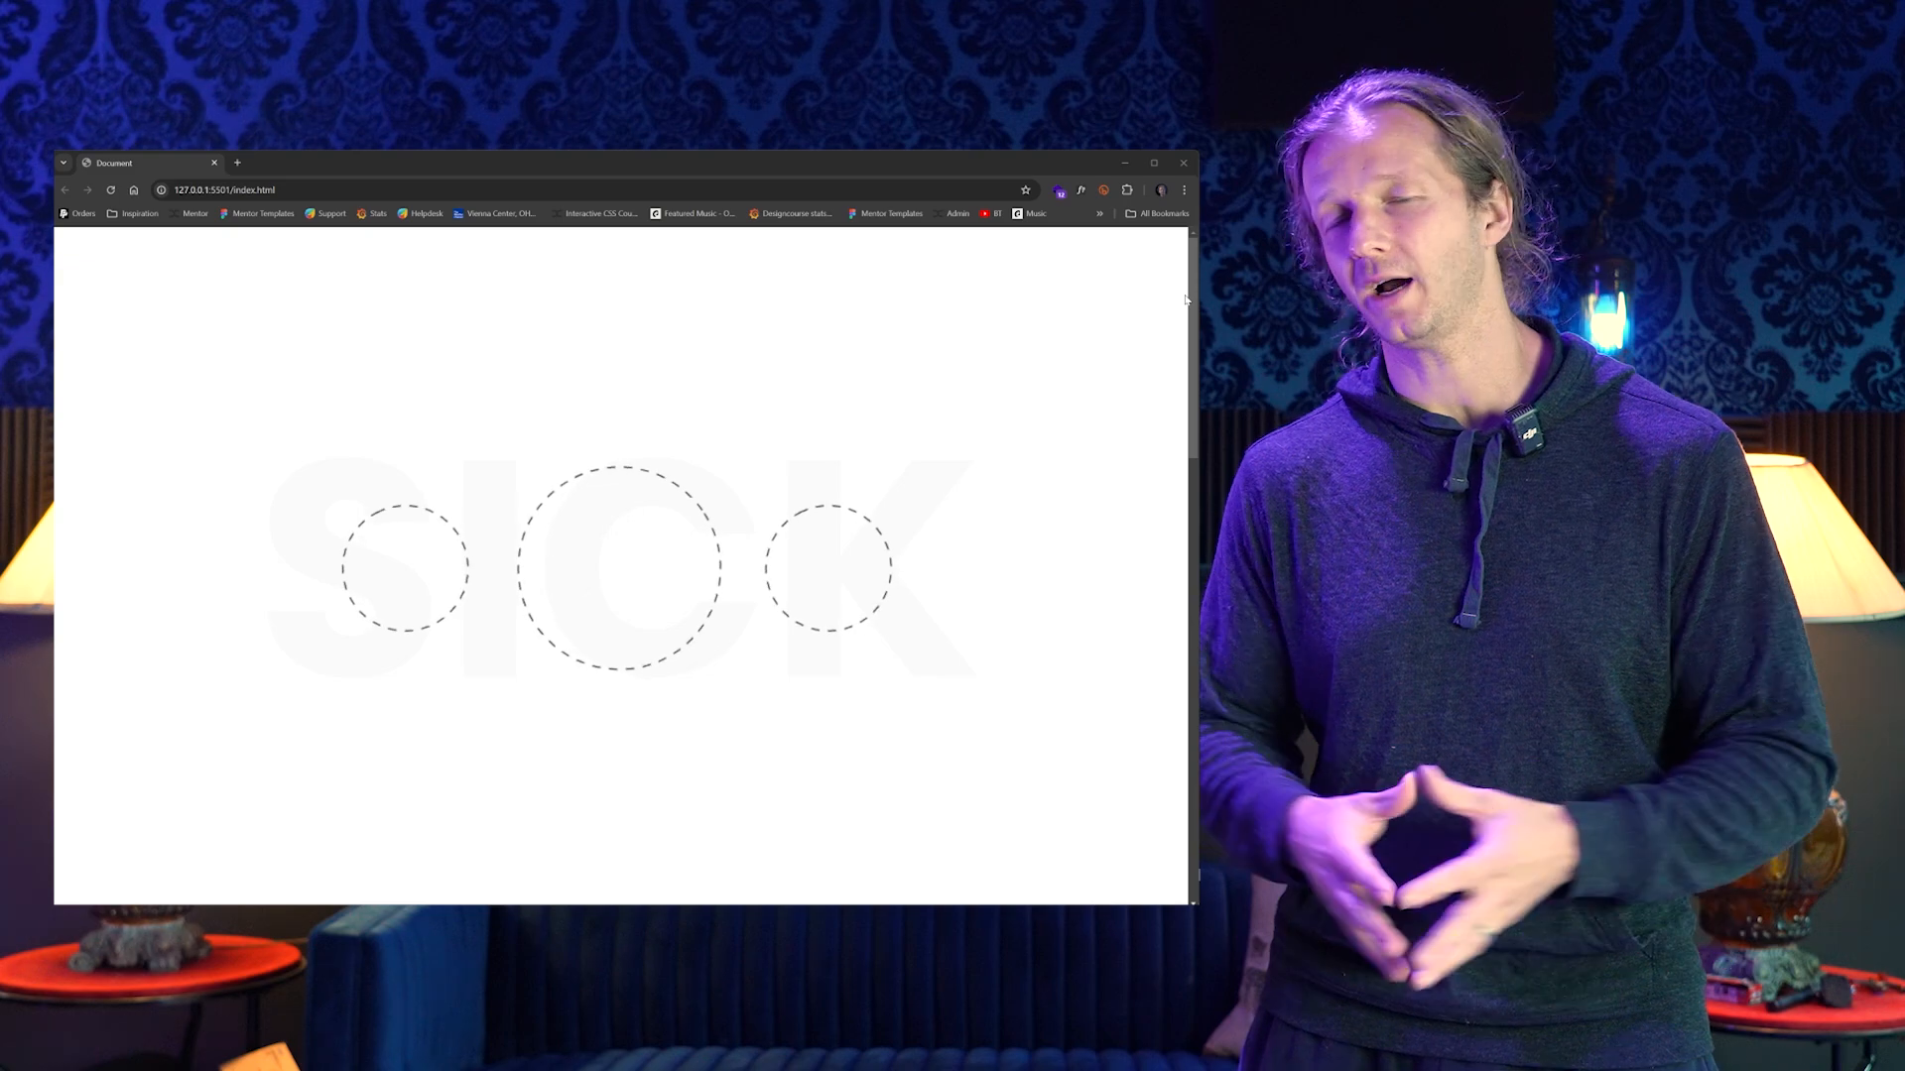
scroll(1186, 299, down, 5)
scroll(1186, 300, down, 6)
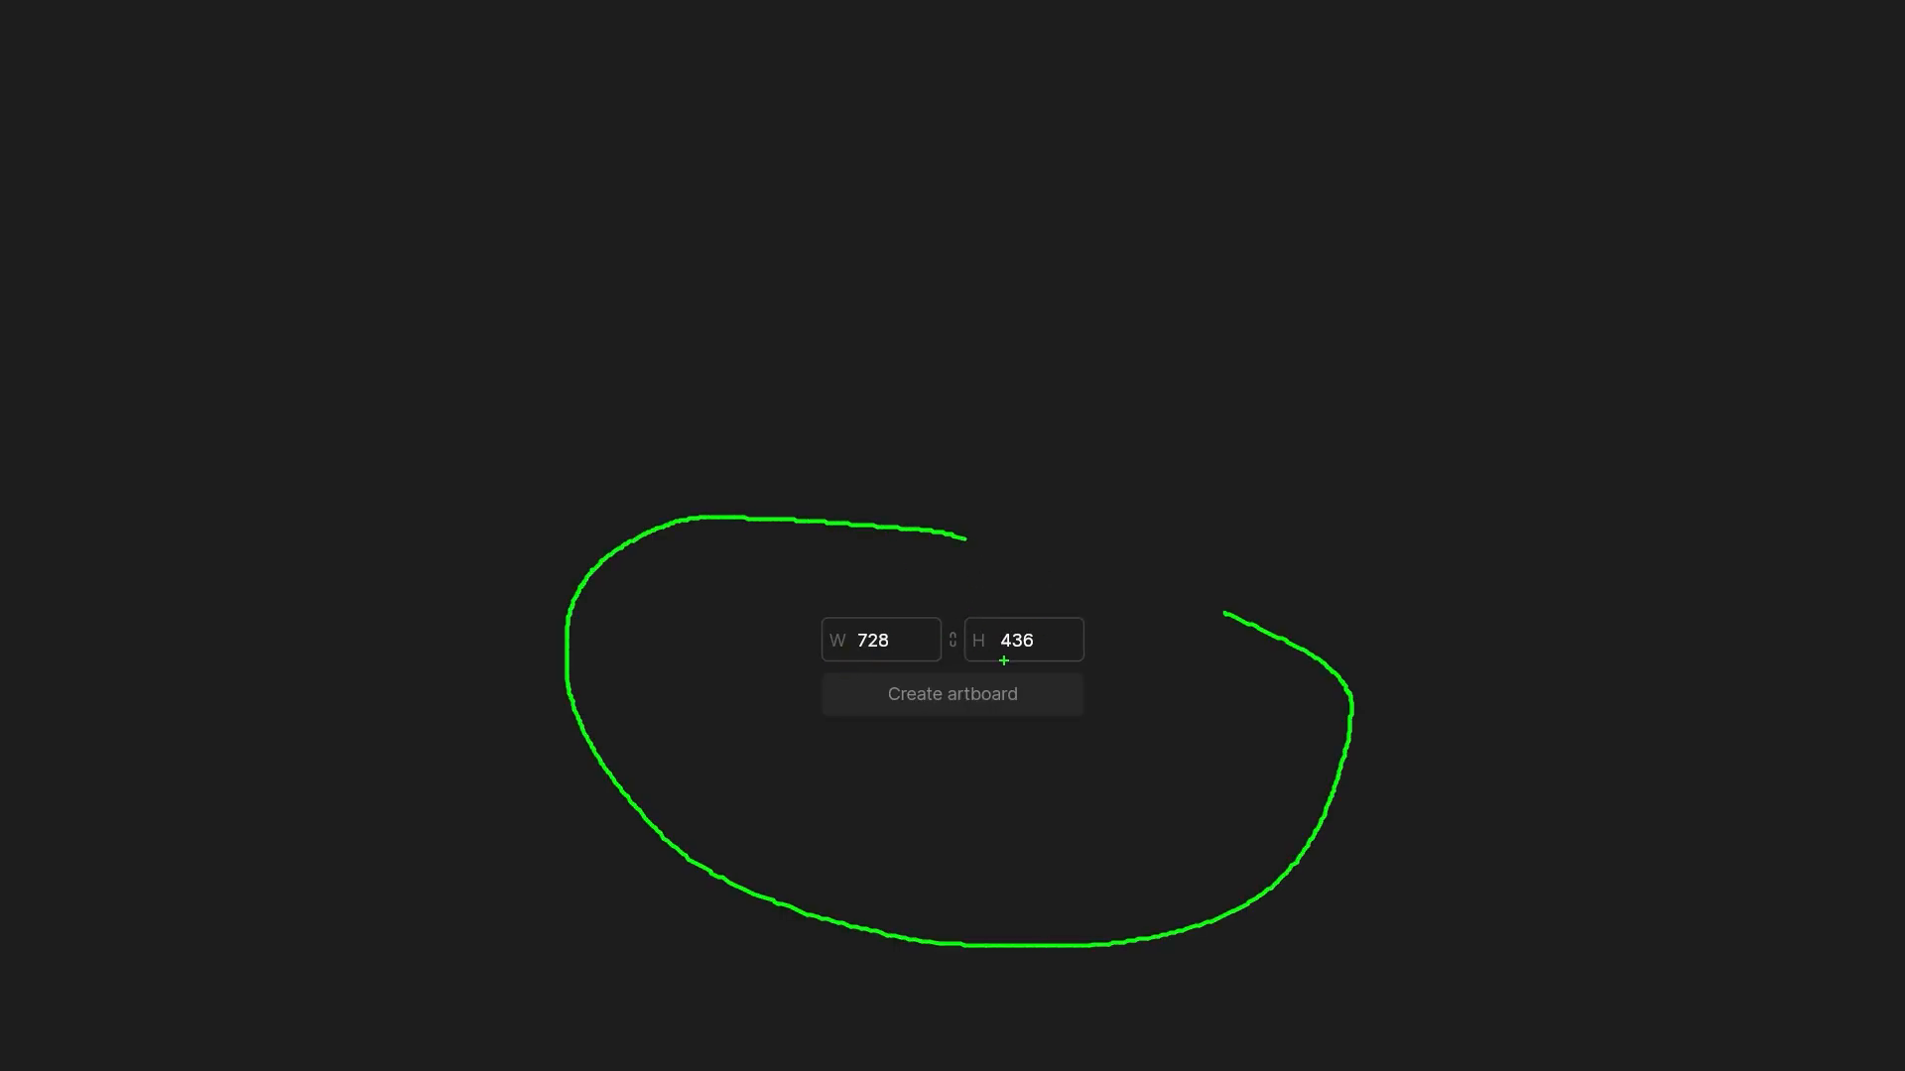
Create a 728 by 436 artboard and change its fill to white (FFFFFF)
click(952, 693)
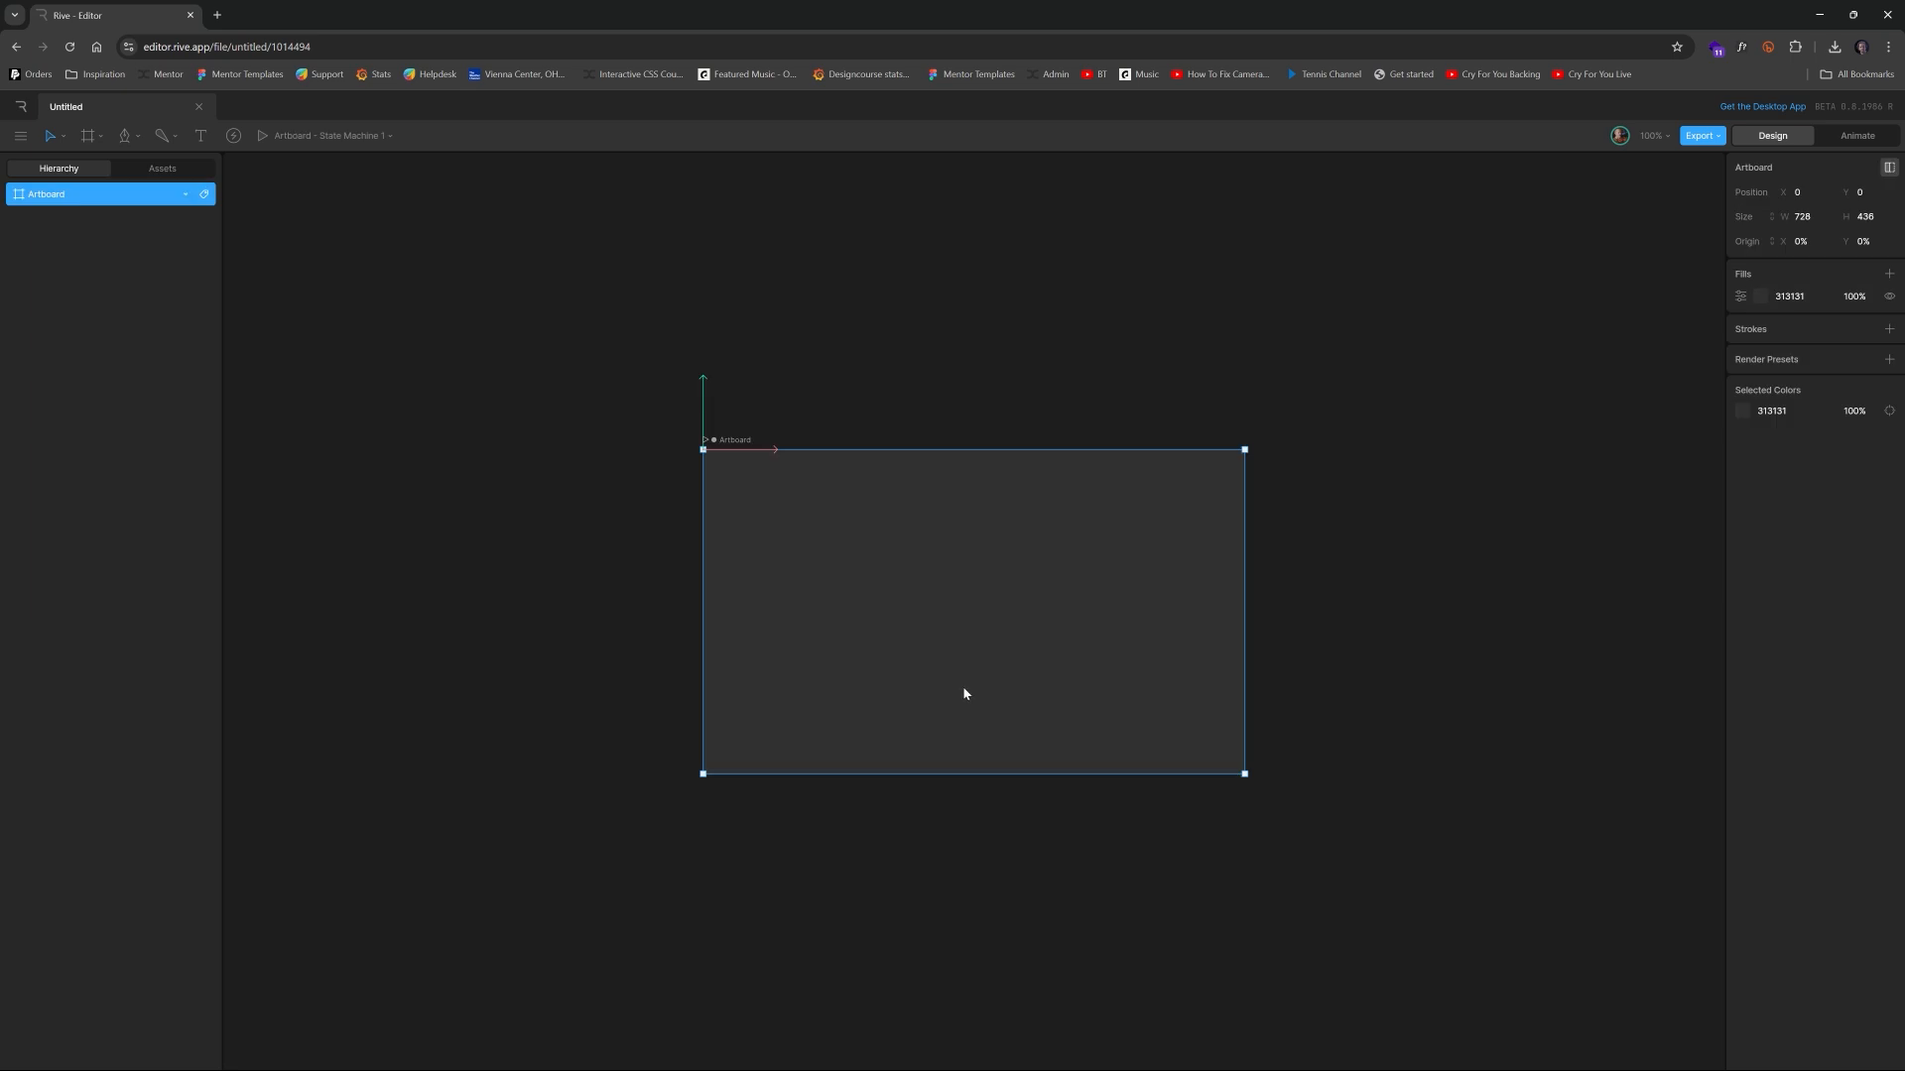
click(1761, 300)
drag(1567, 384, 1541, 308)
click(1302, 355)
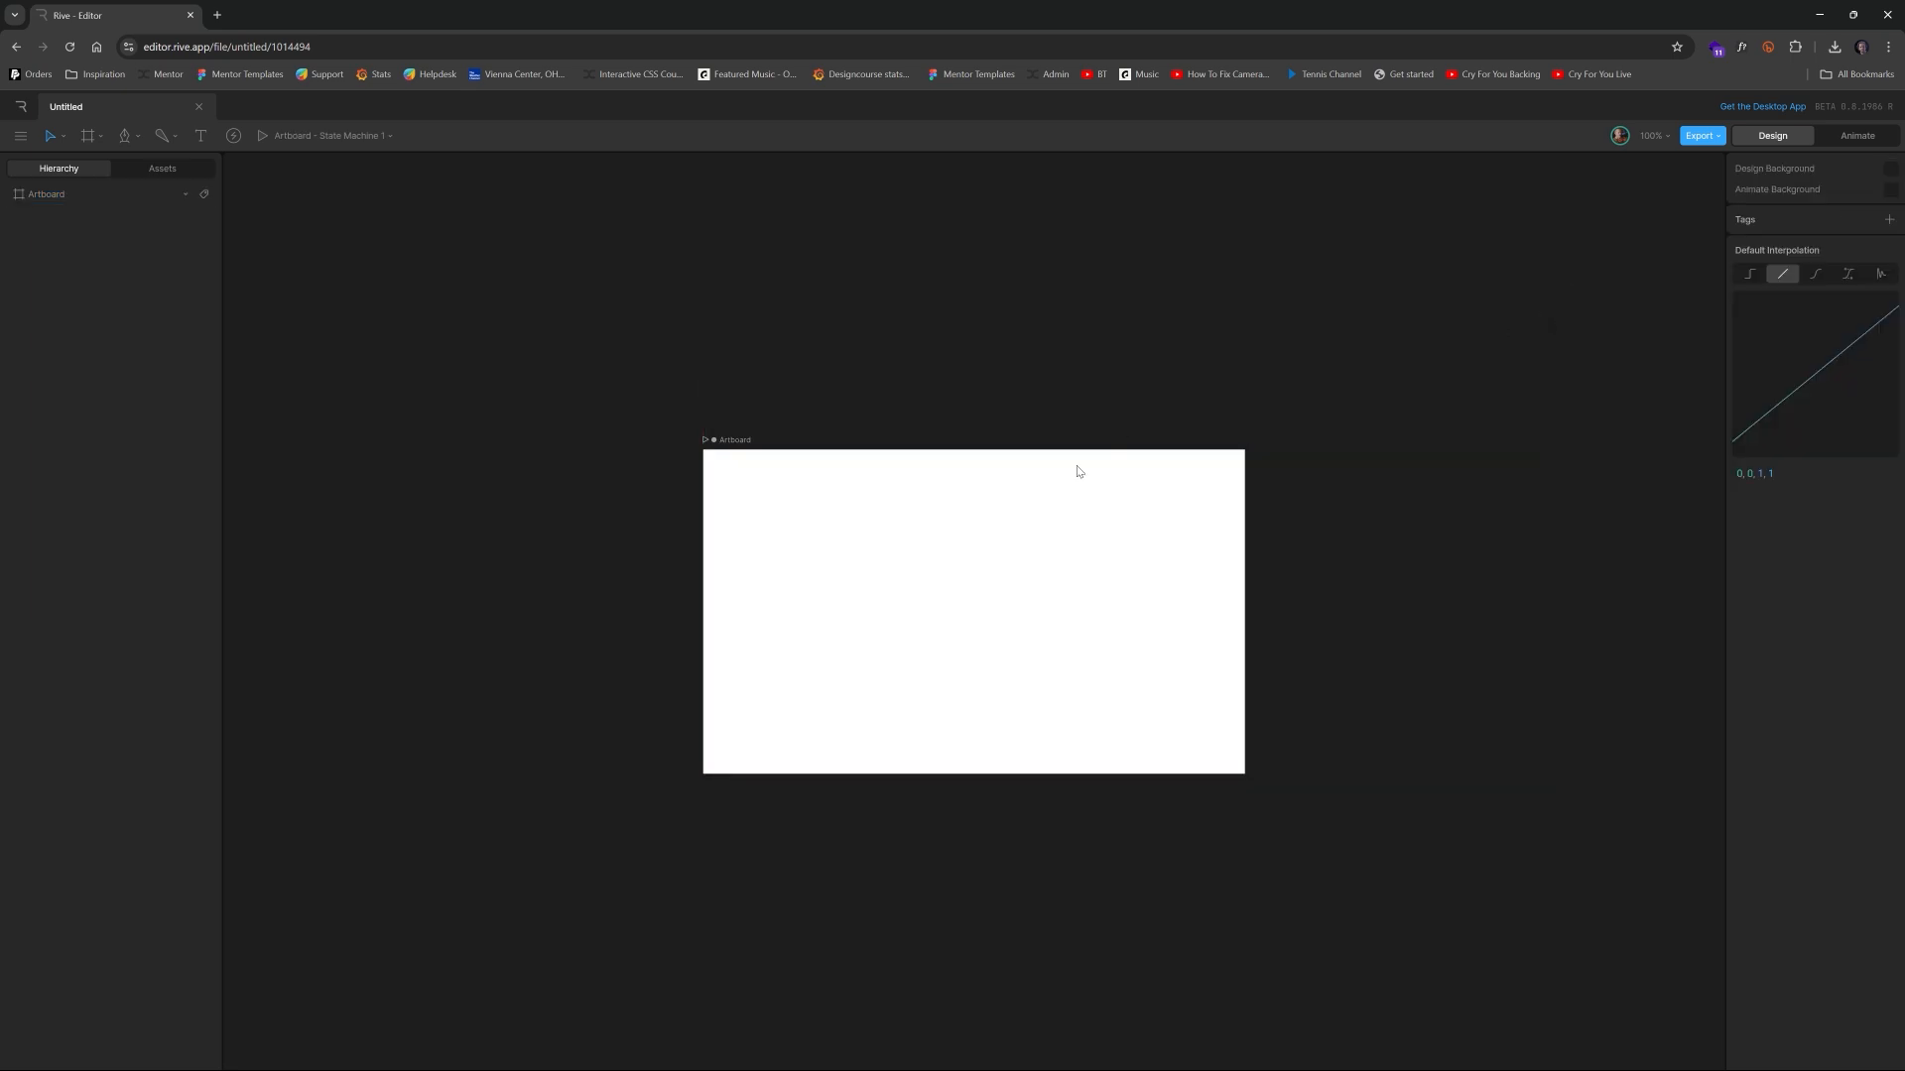
scroll(973, 580, up, 5)
drag(1033, 540, 992, 494)
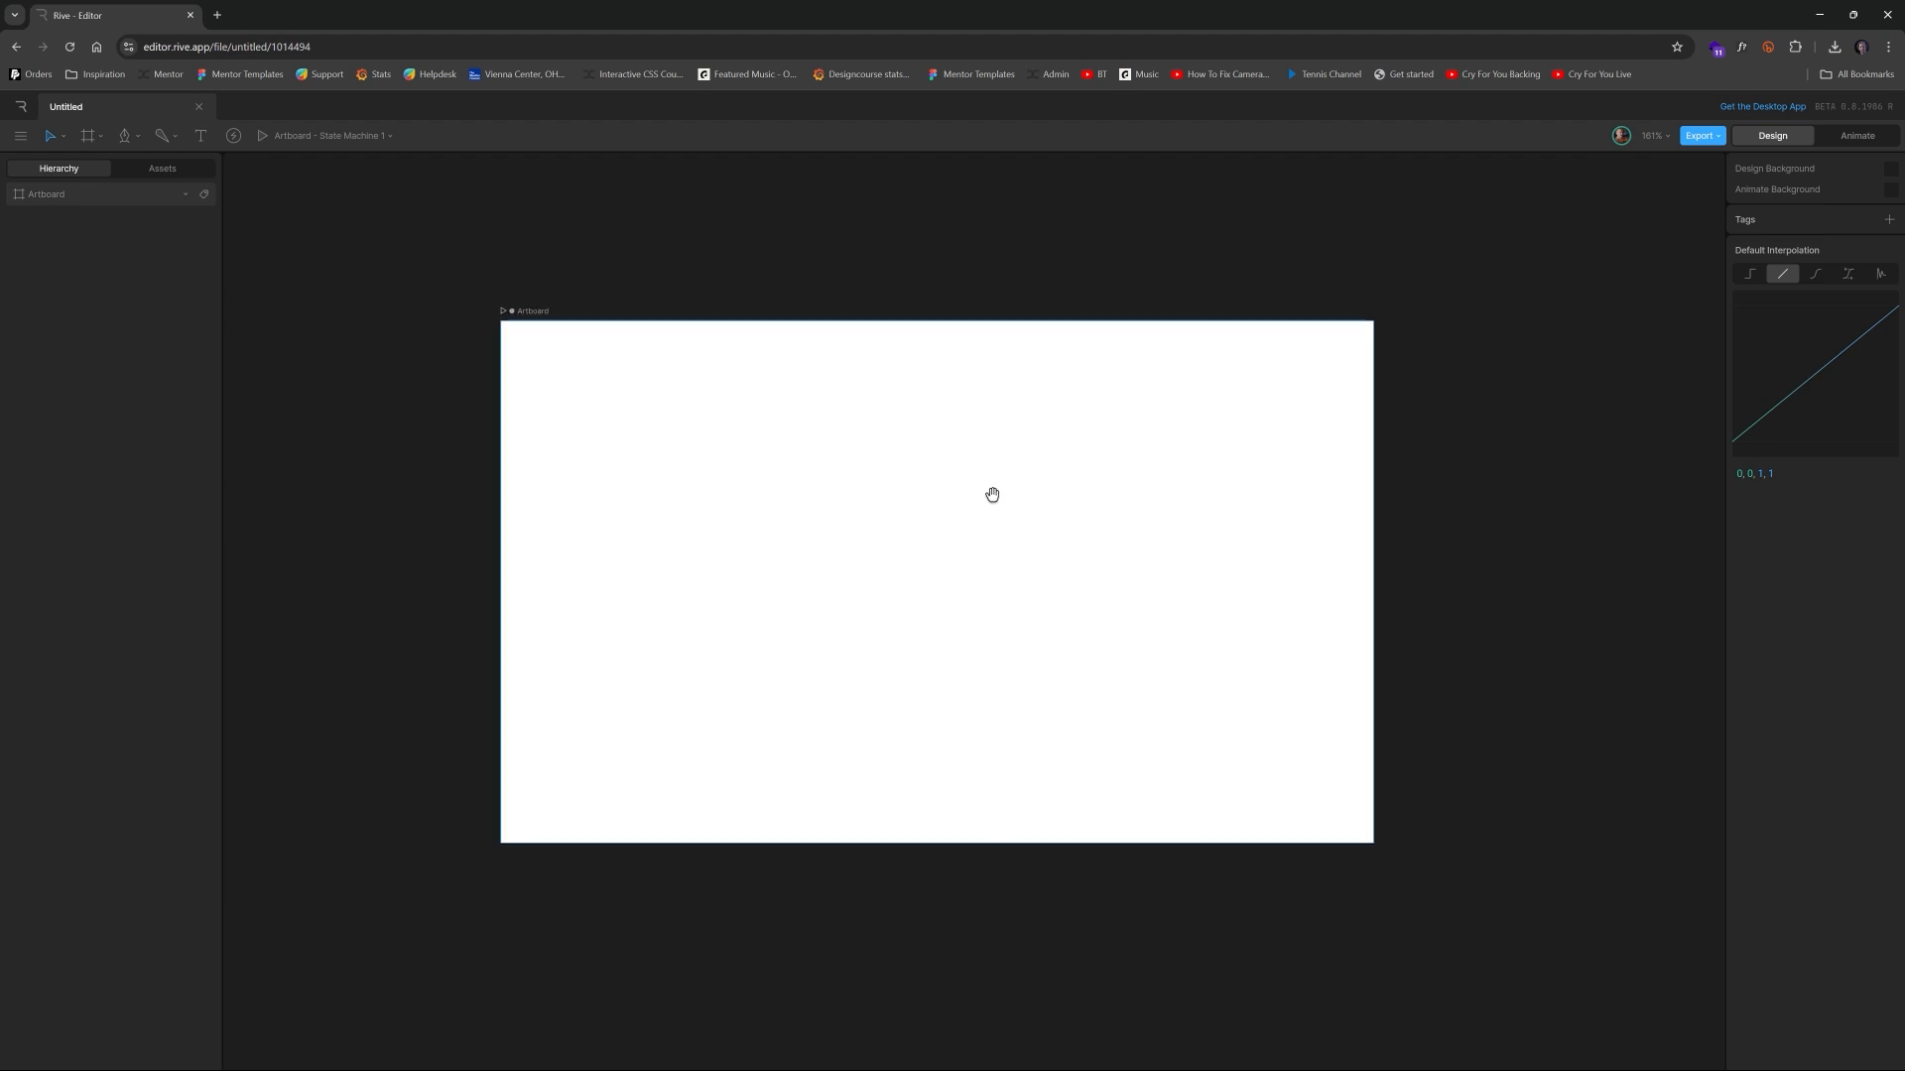
click(545, 313)
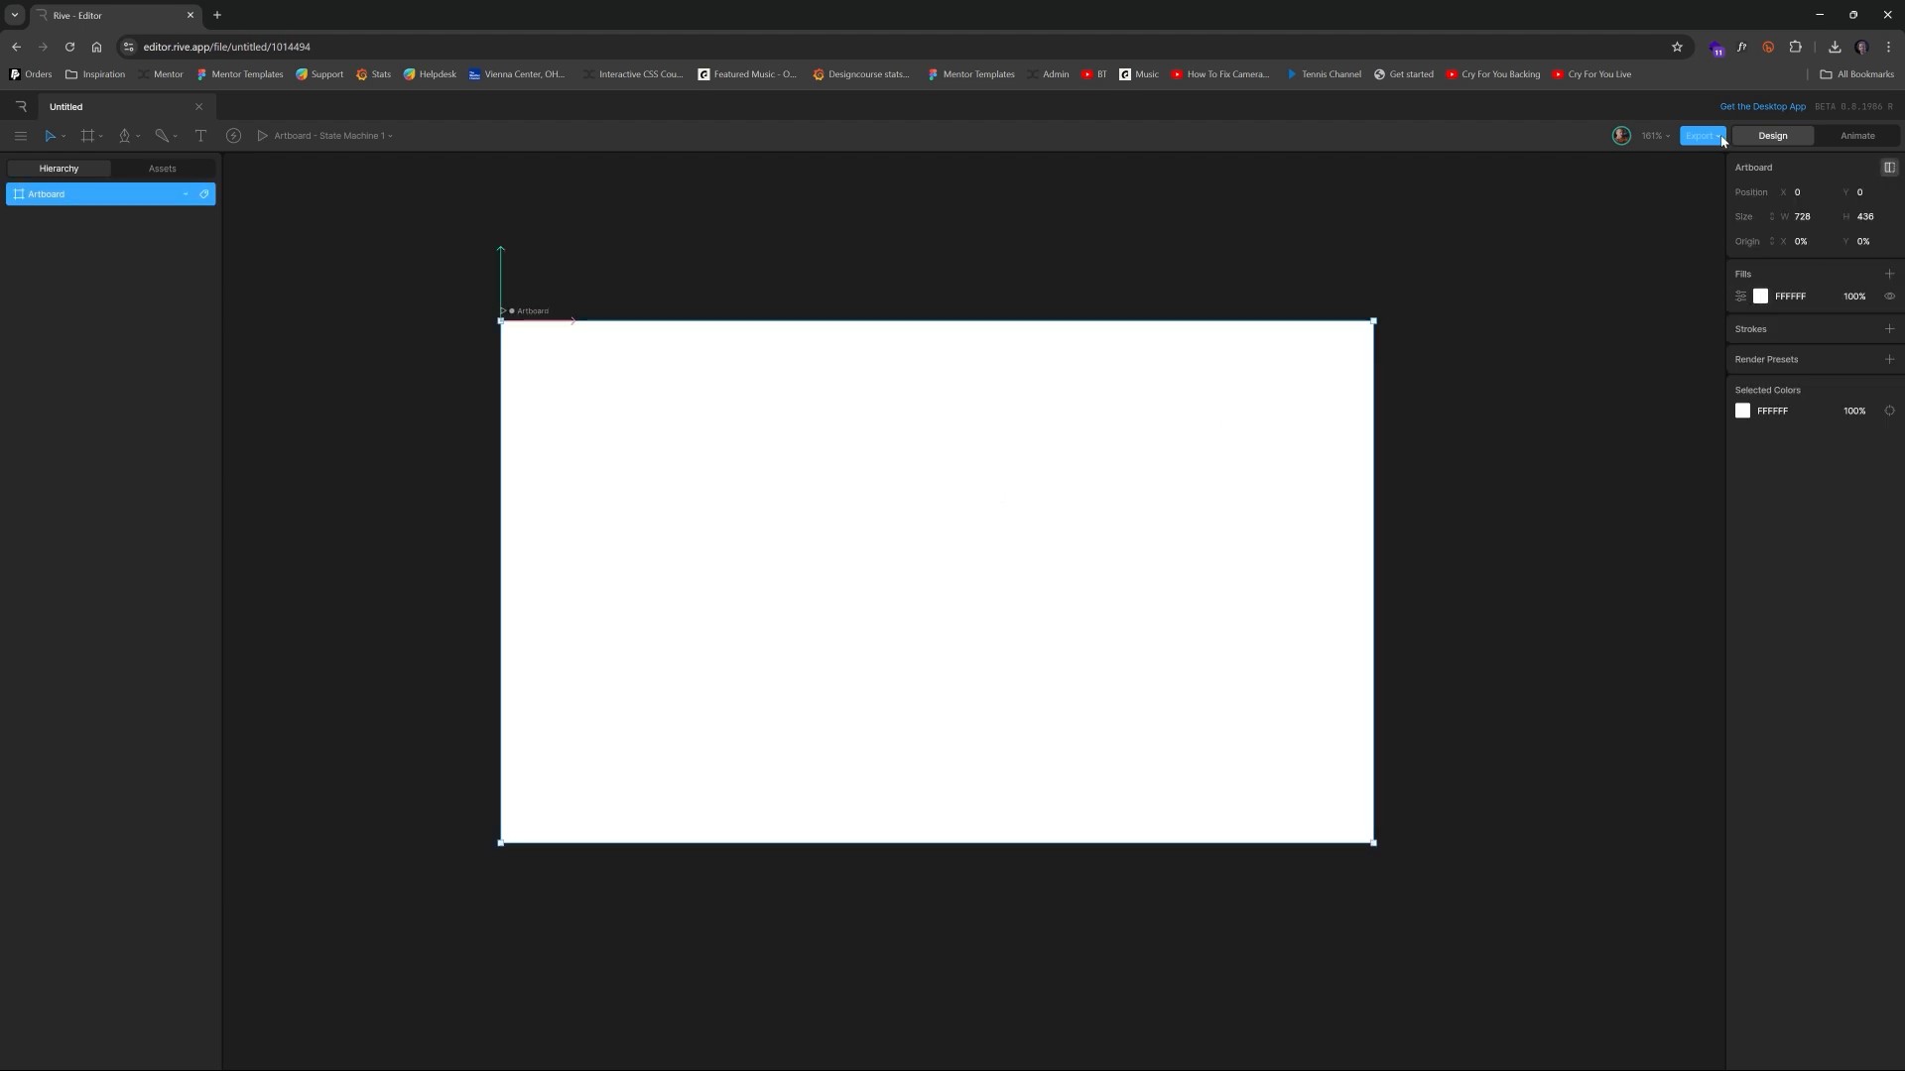
click(1032, 282)
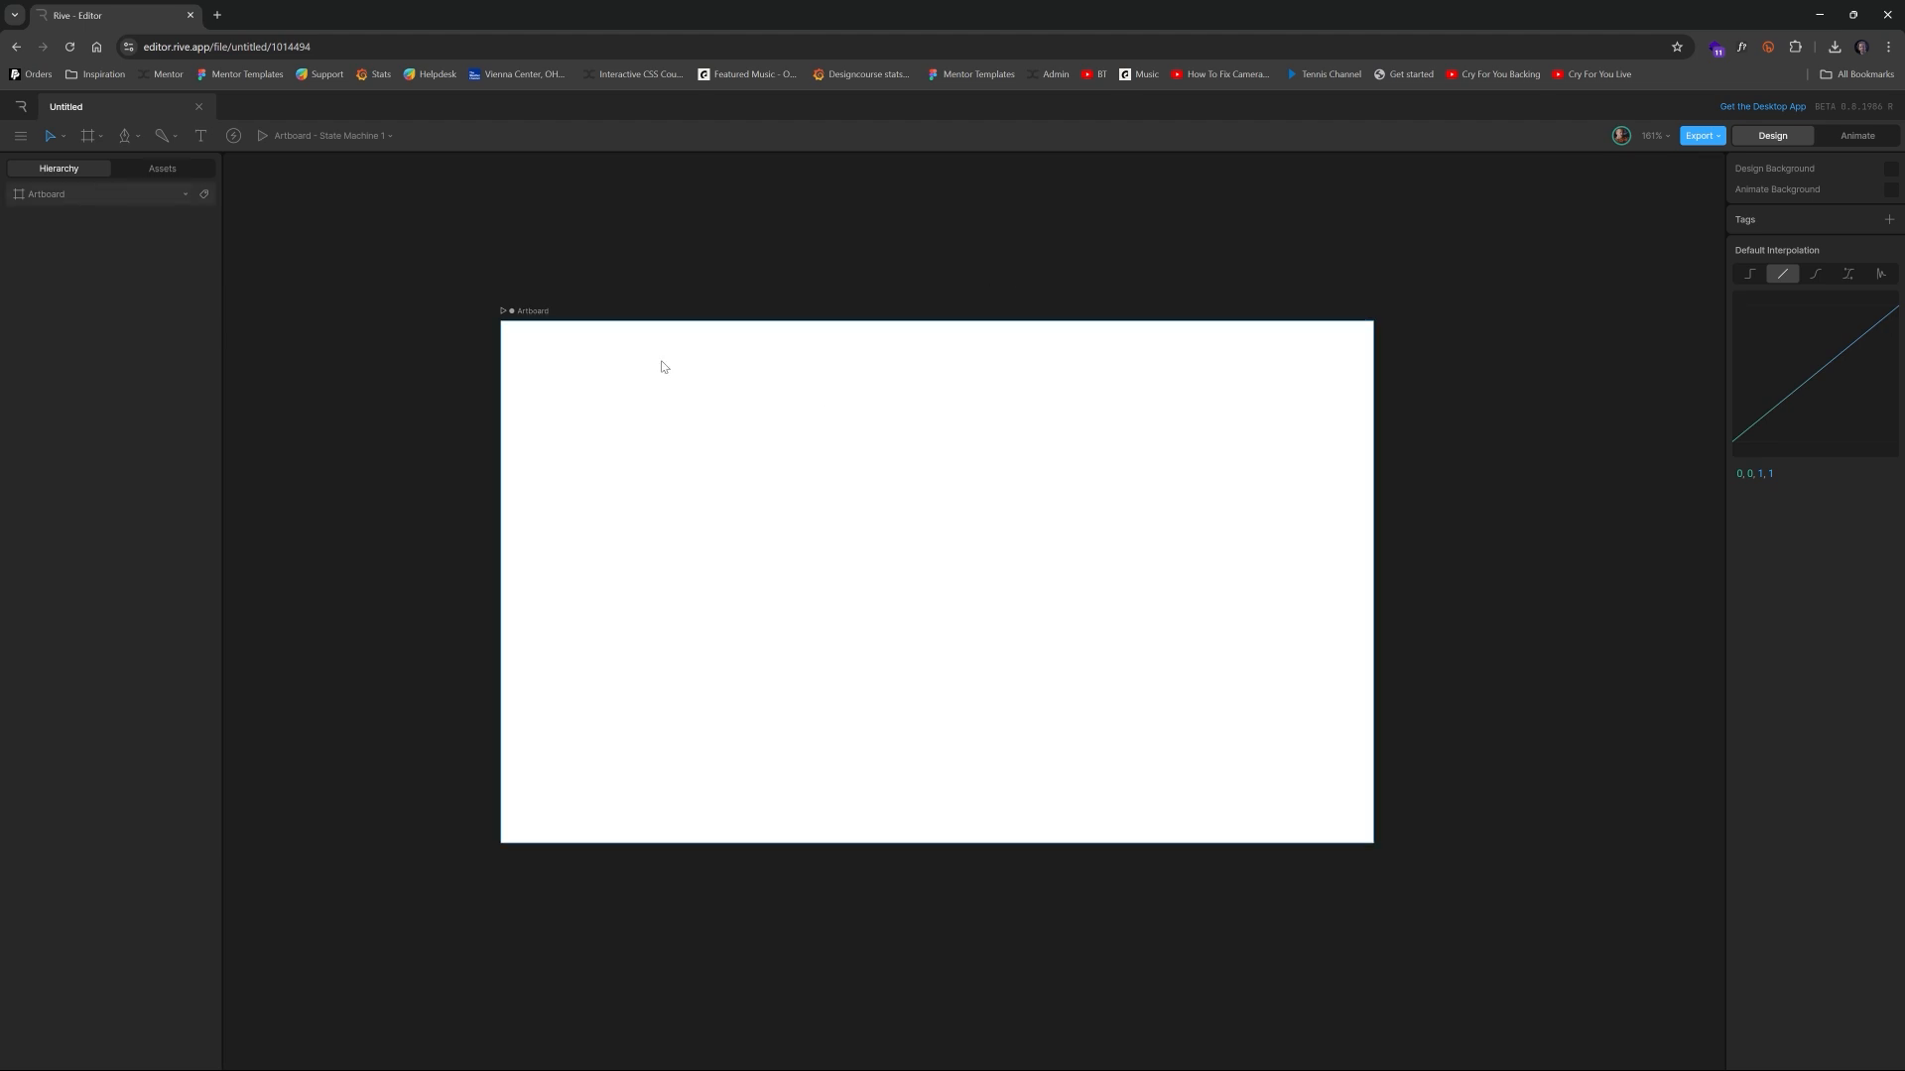
Draw a circle about 192 by 192 and place it at the artboard's centre, X 364, Y 218
click(129, 136)
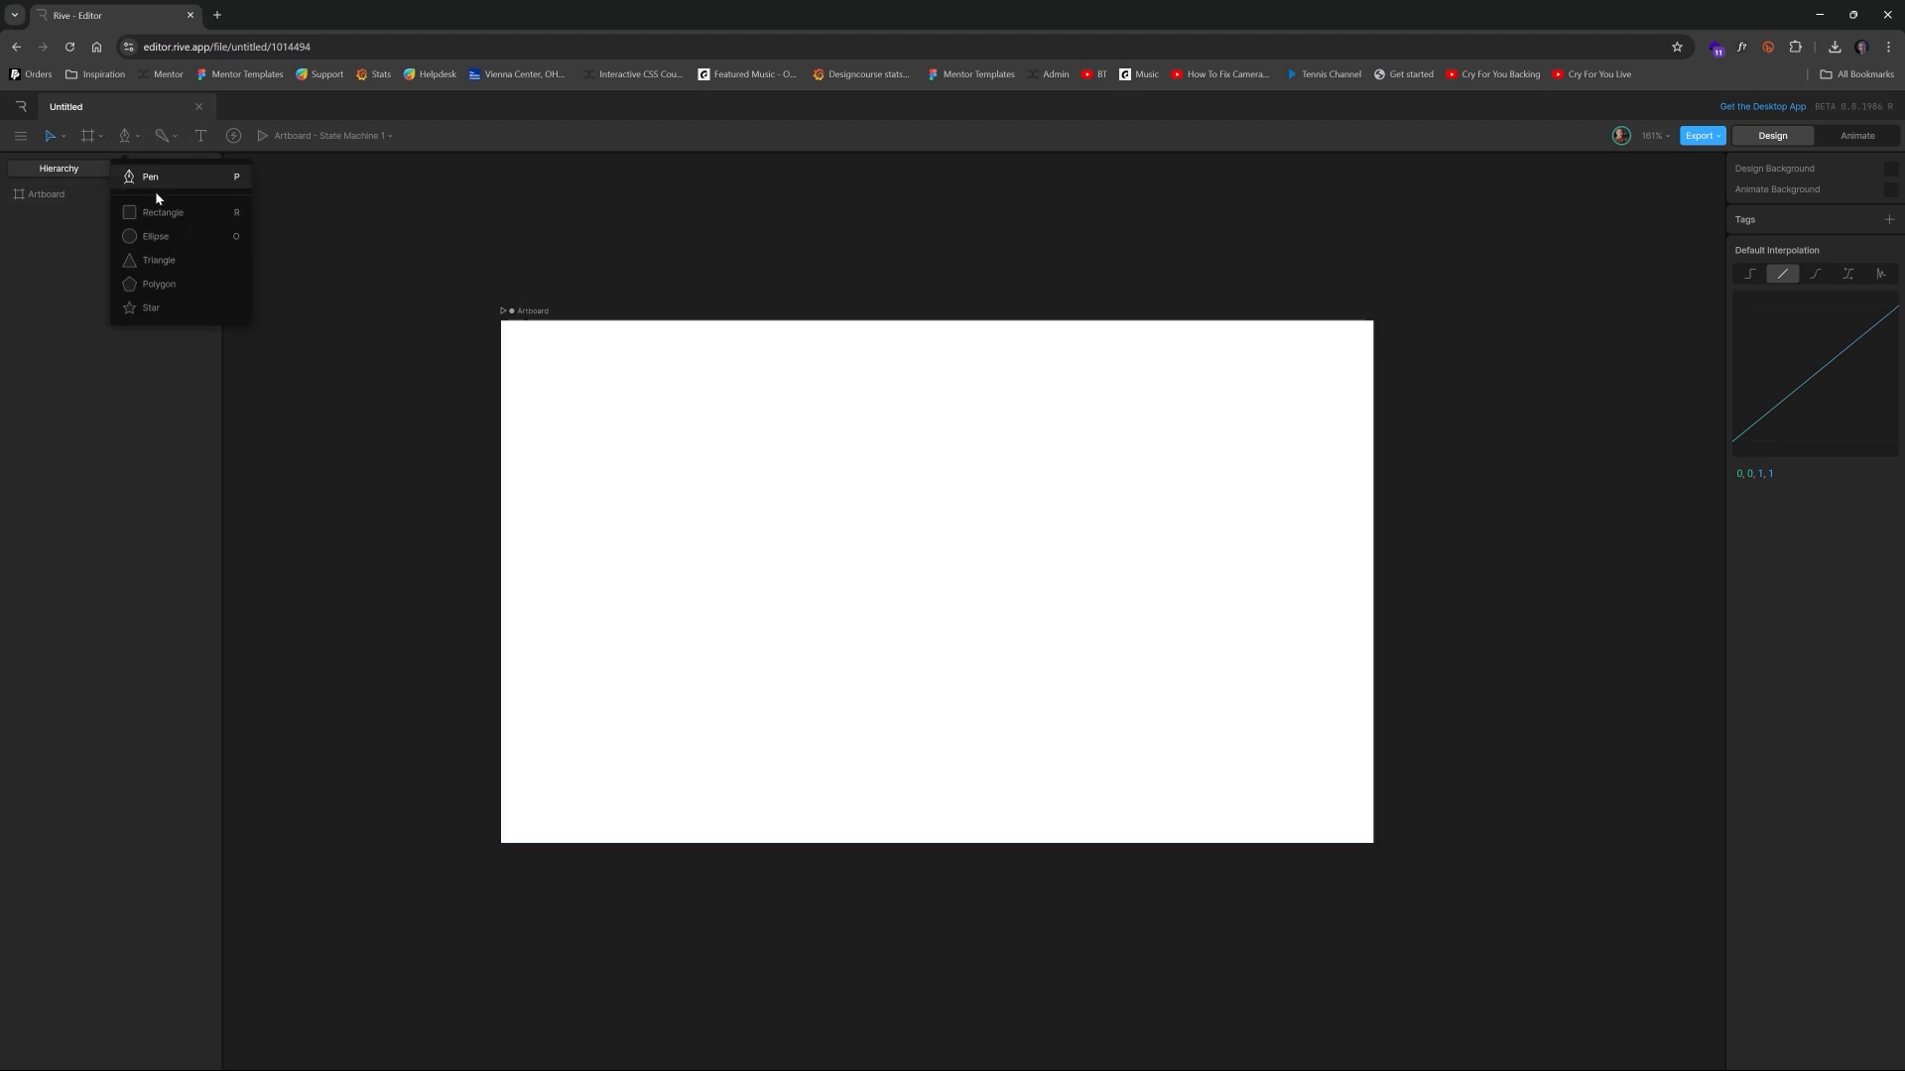
click(168, 228)
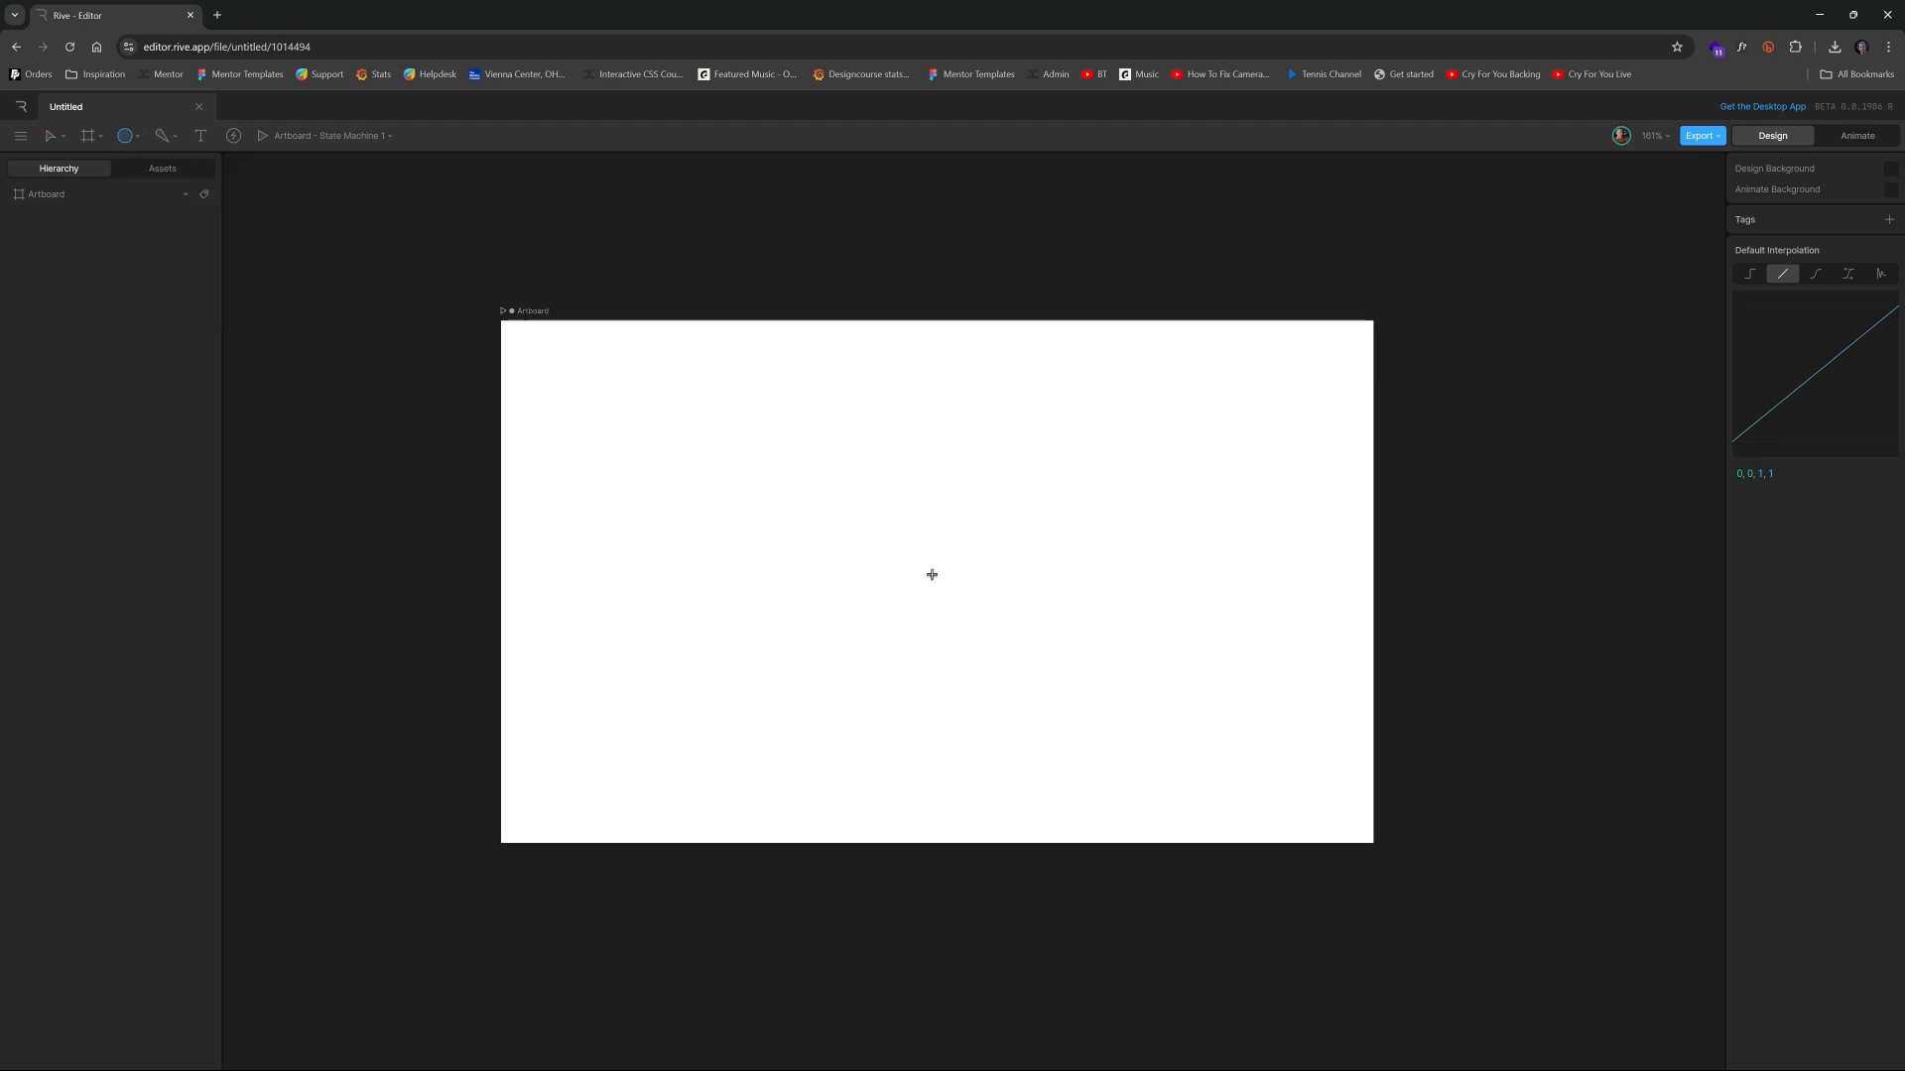
drag(922, 574, 1152, 749)
drag(1083, 642, 972, 531)
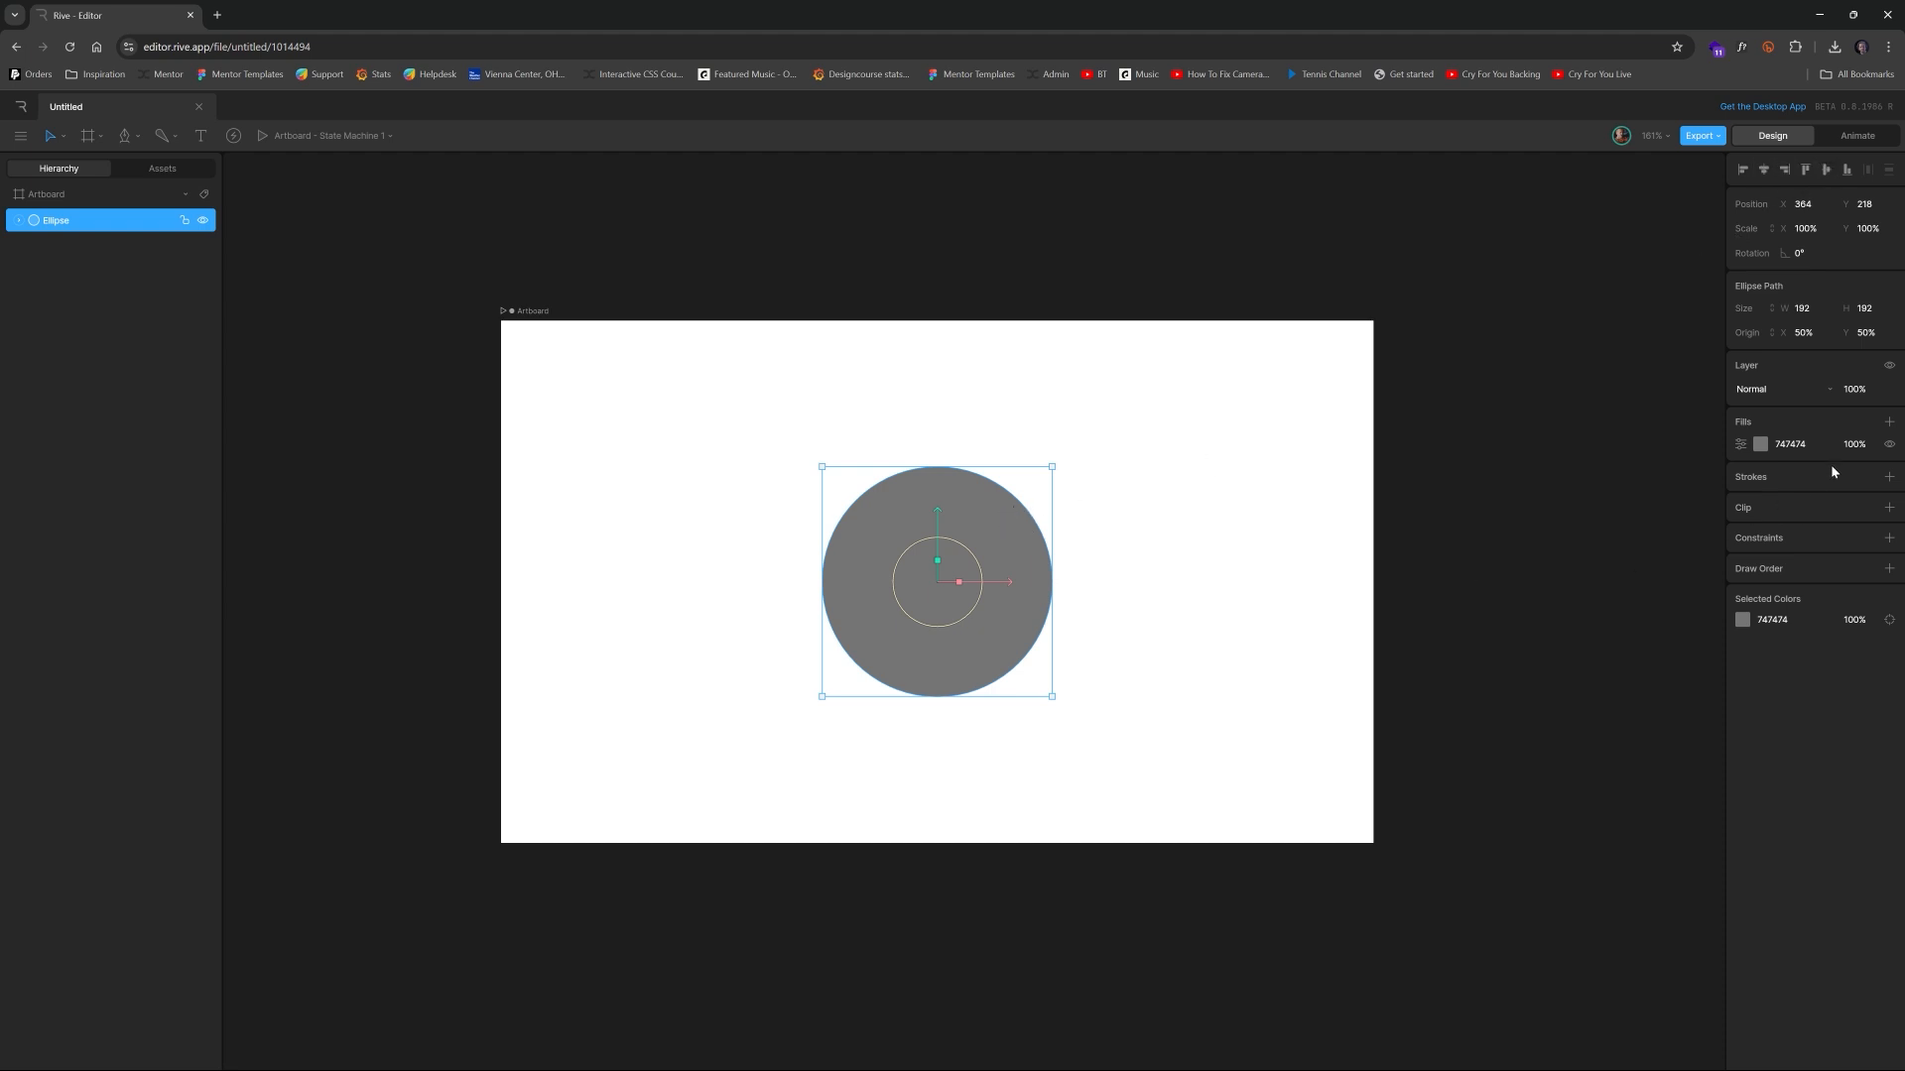
Hide the circle's fill and add a black (000000) stroke to it
click(1889, 444)
click(1889, 476)
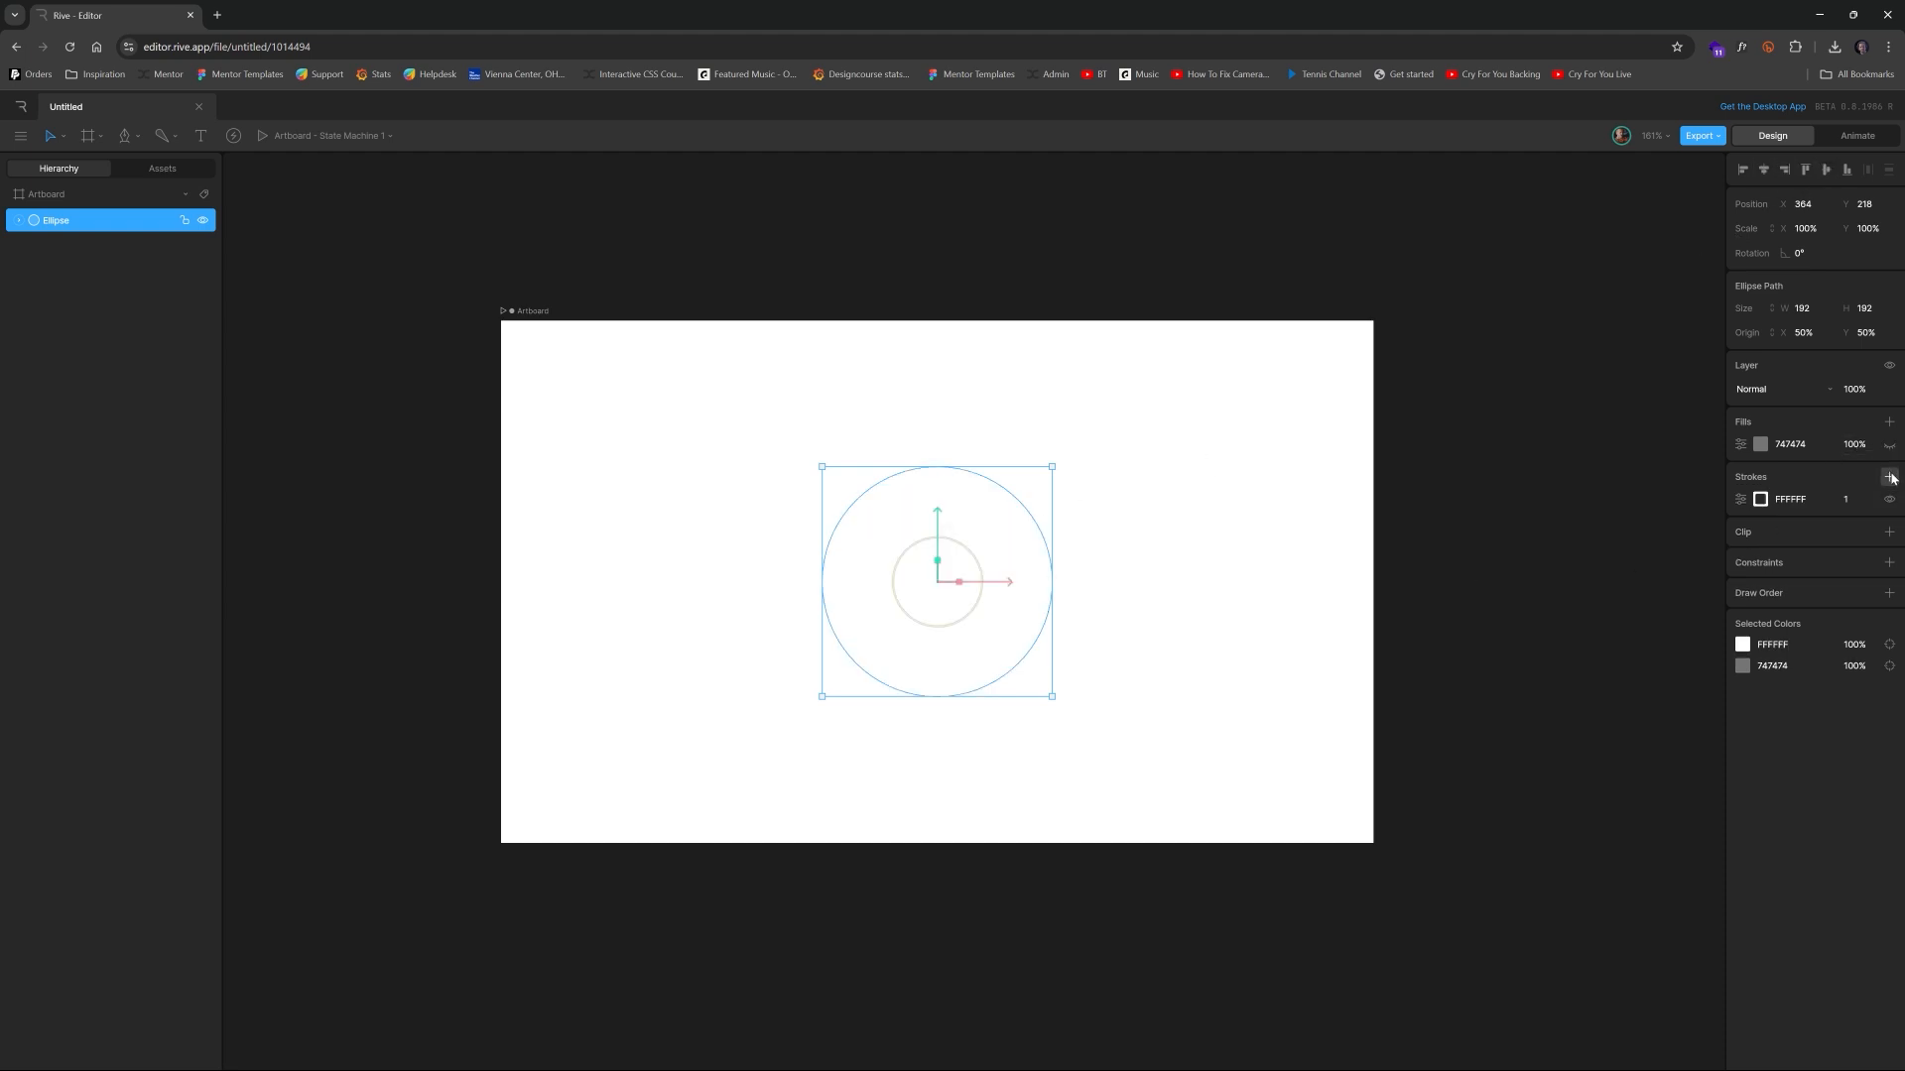
click(1761, 499)
drag(1671, 577, 1565, 637)
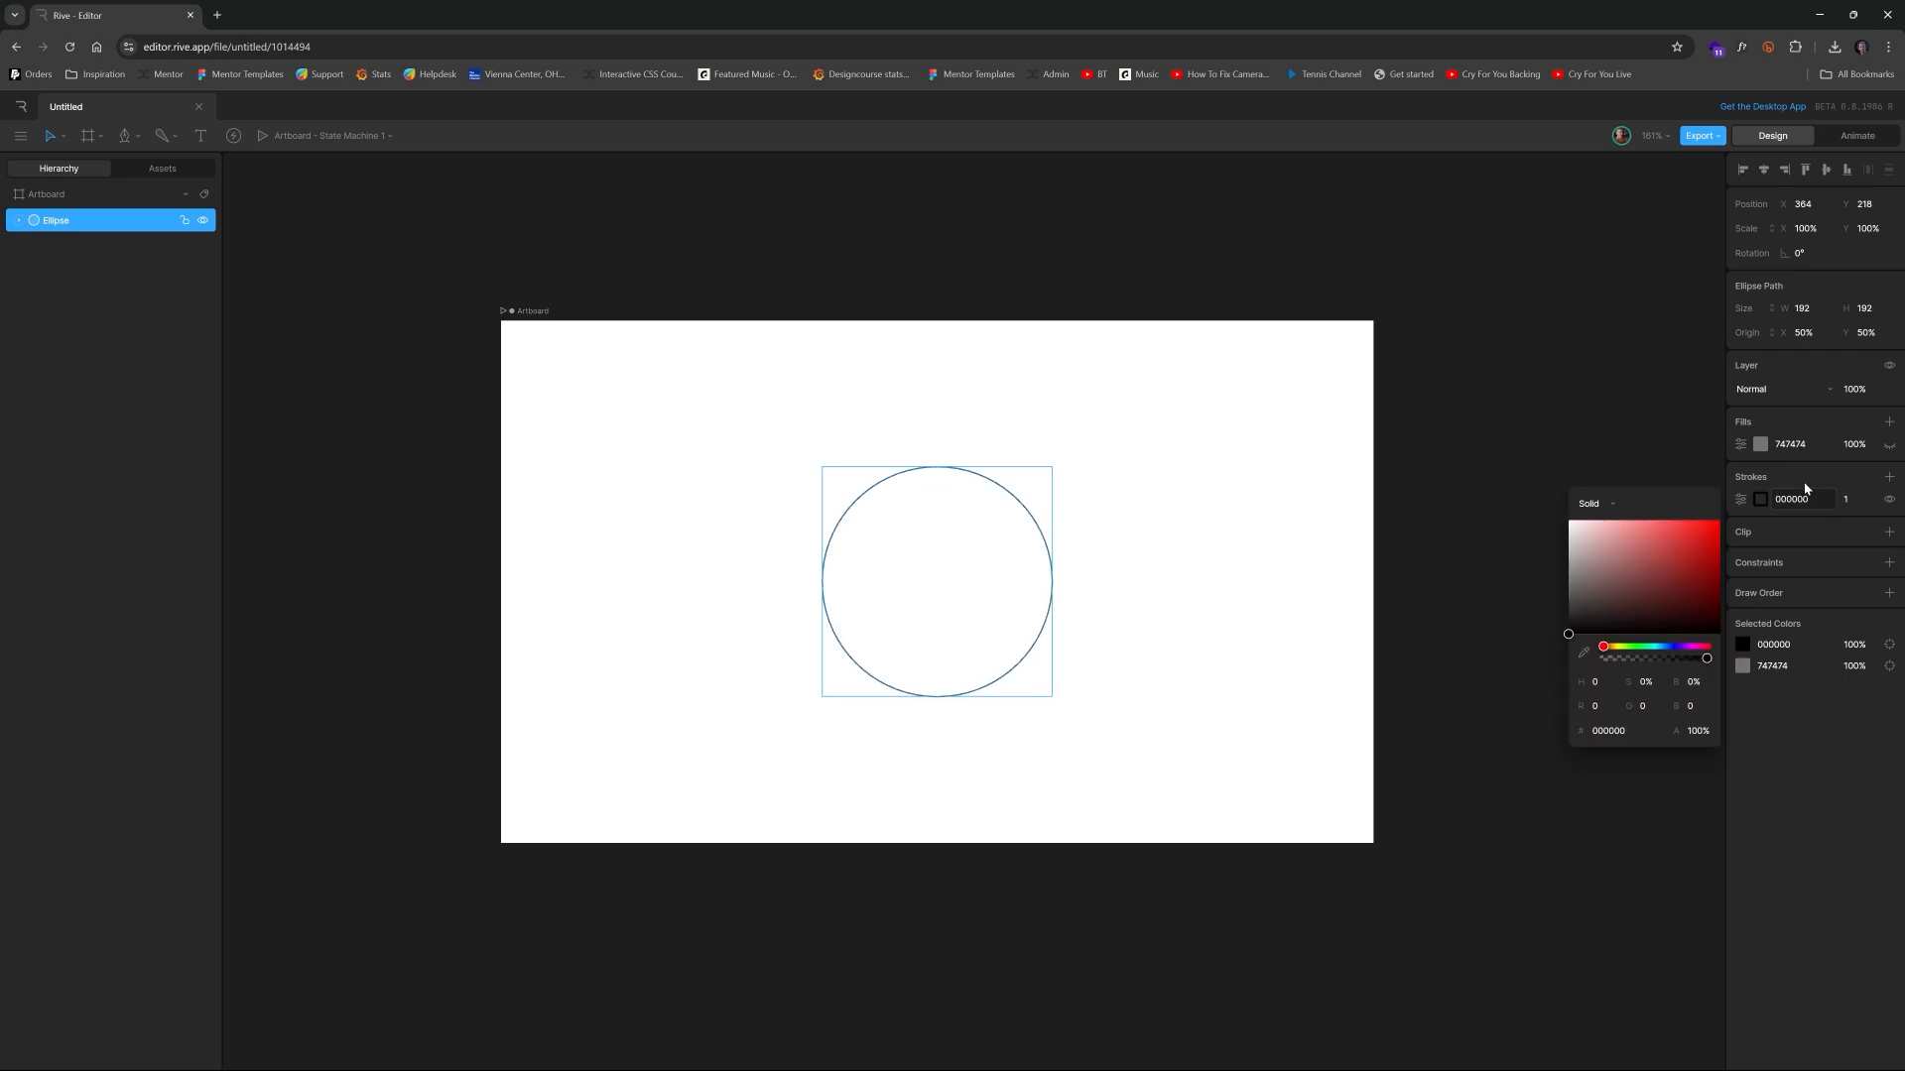
Change the circle's stroke from solid to dashed and inspect the dashes up close
click(1741, 499)
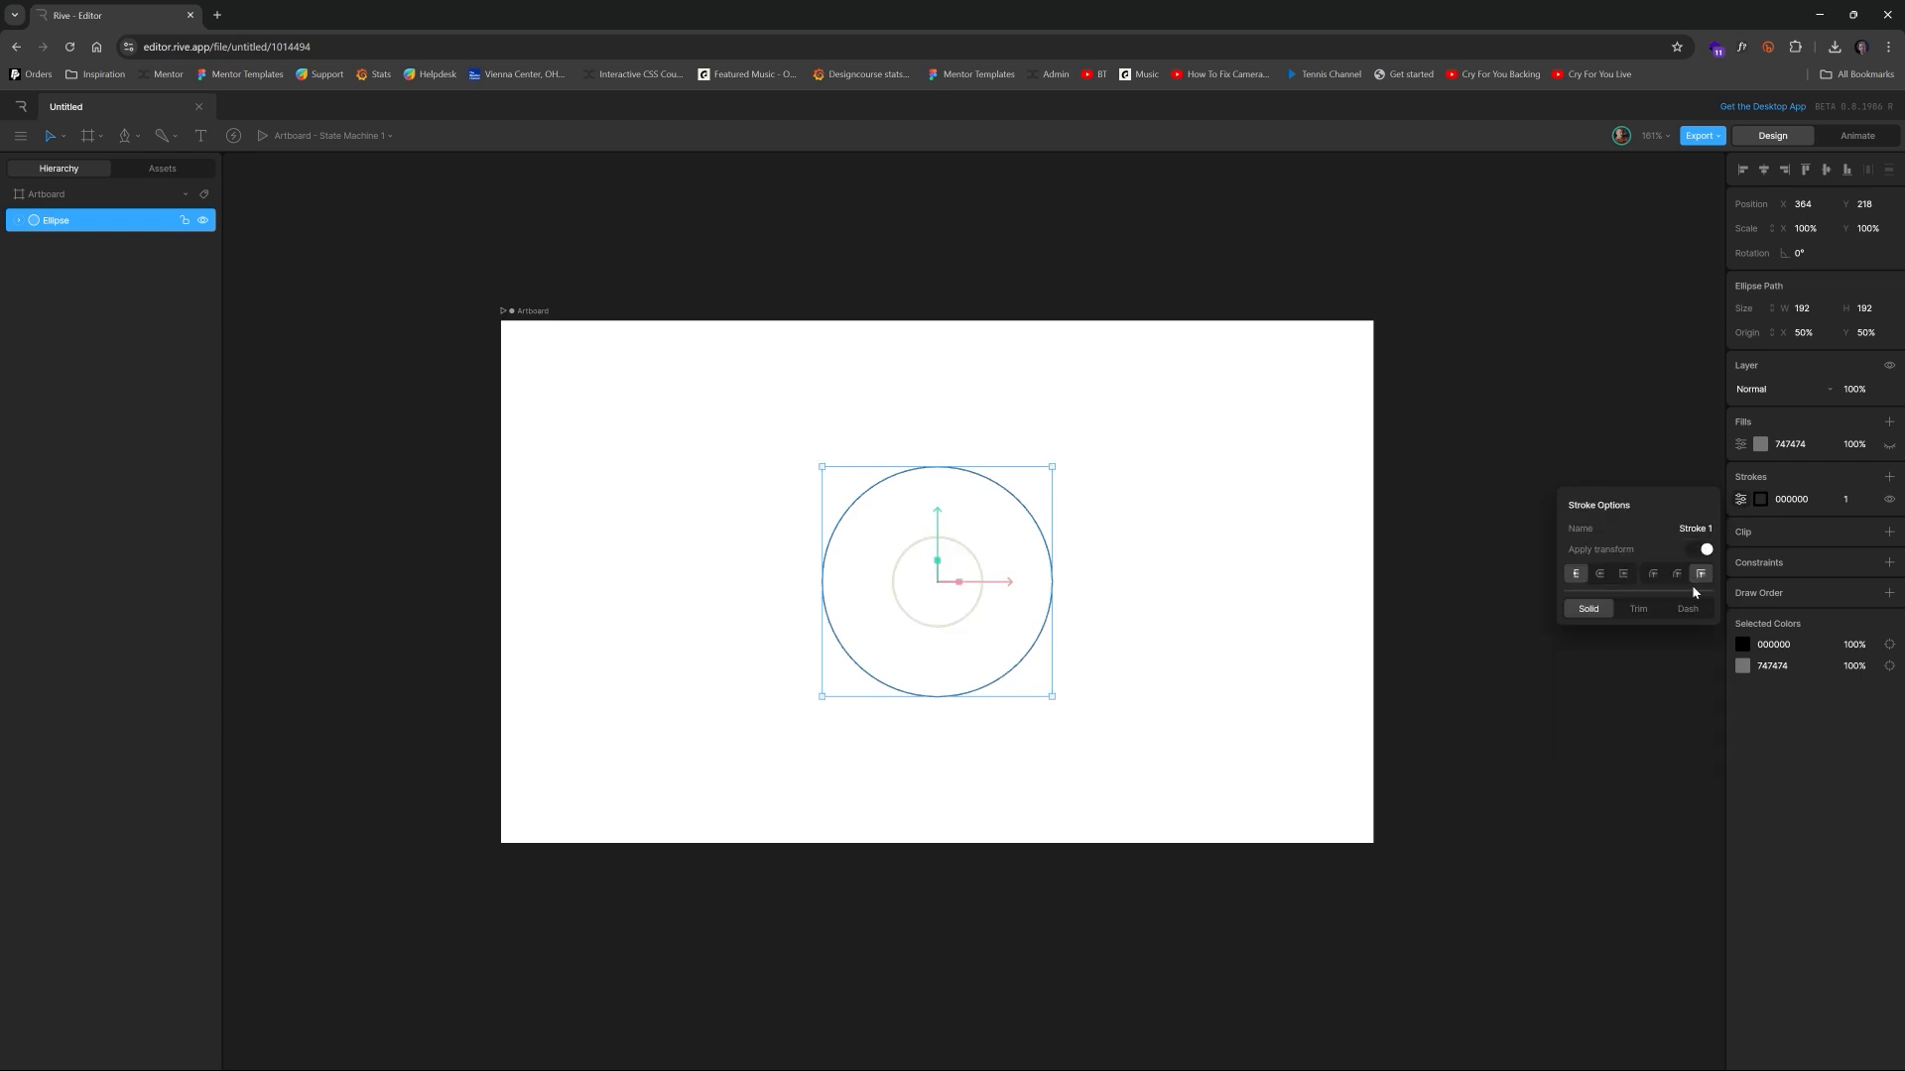
click(1688, 610)
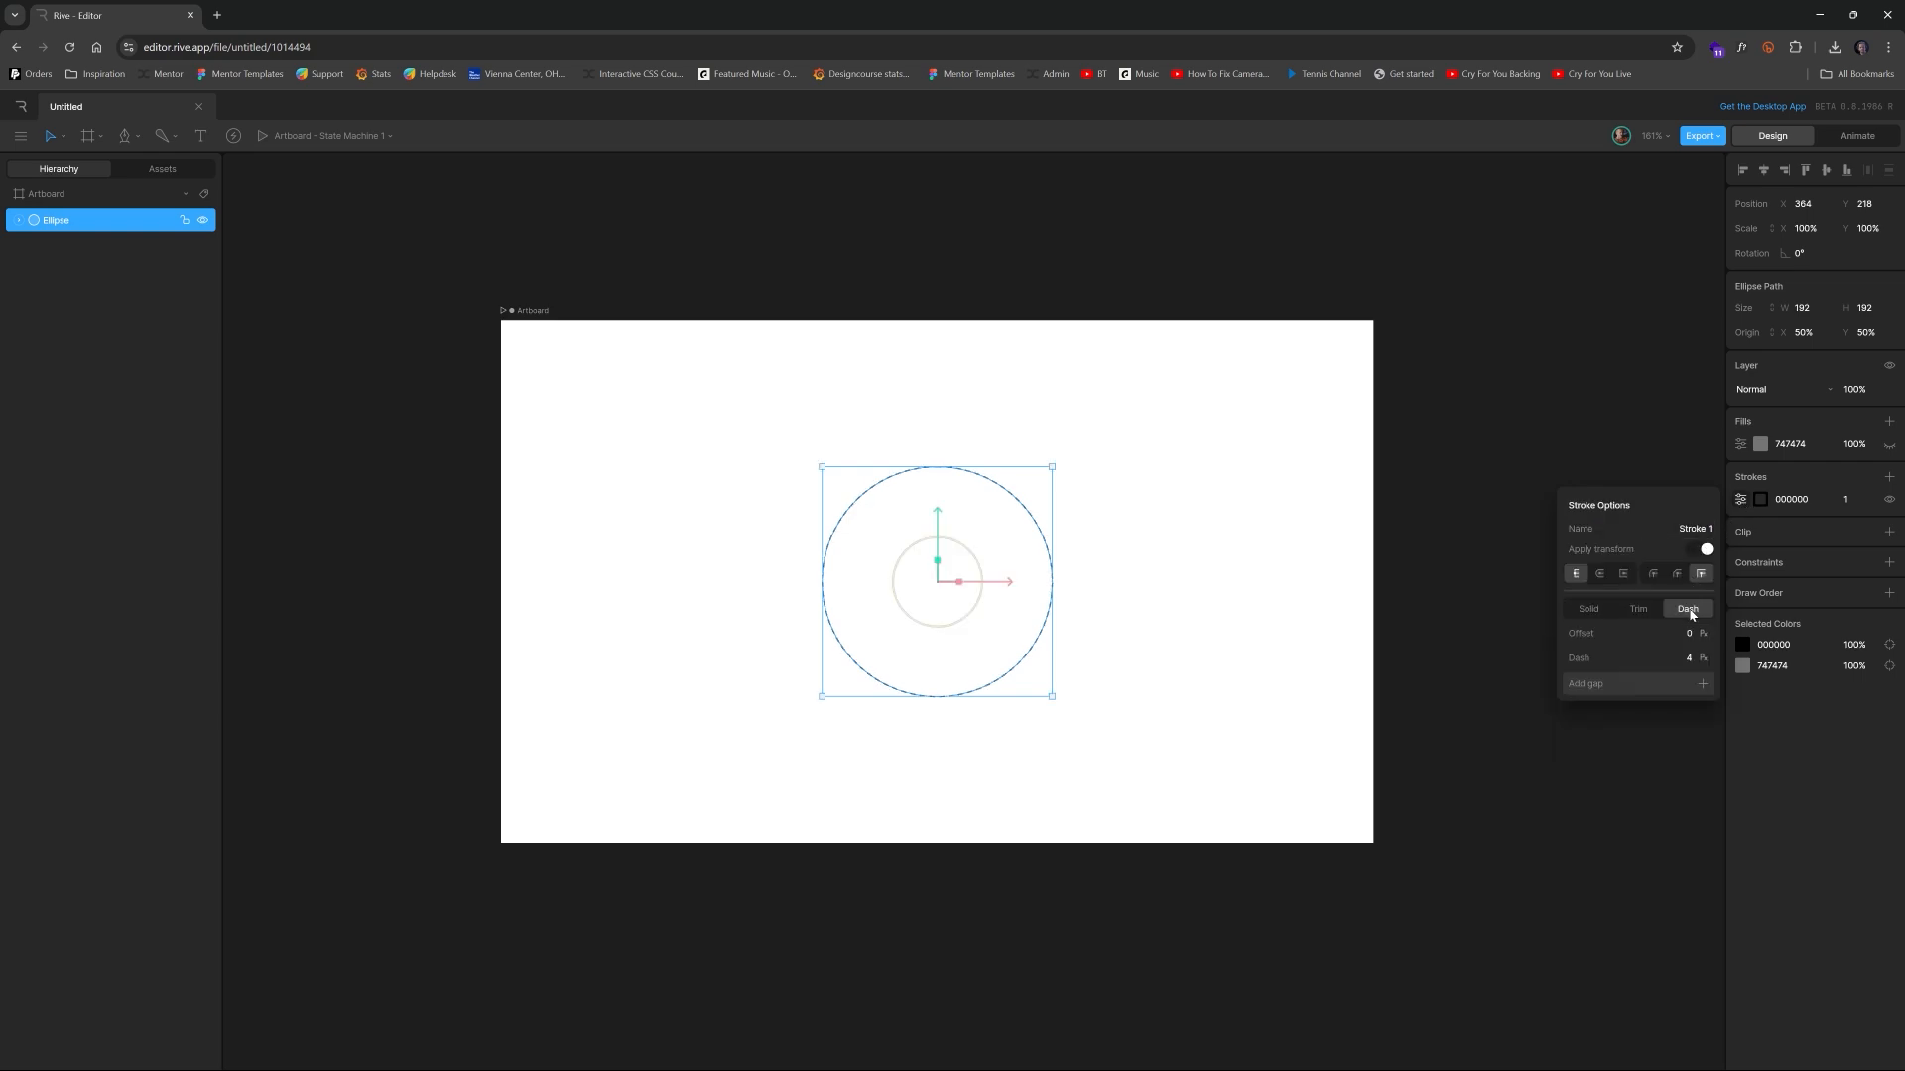
click(1684, 632)
click(1182, 422)
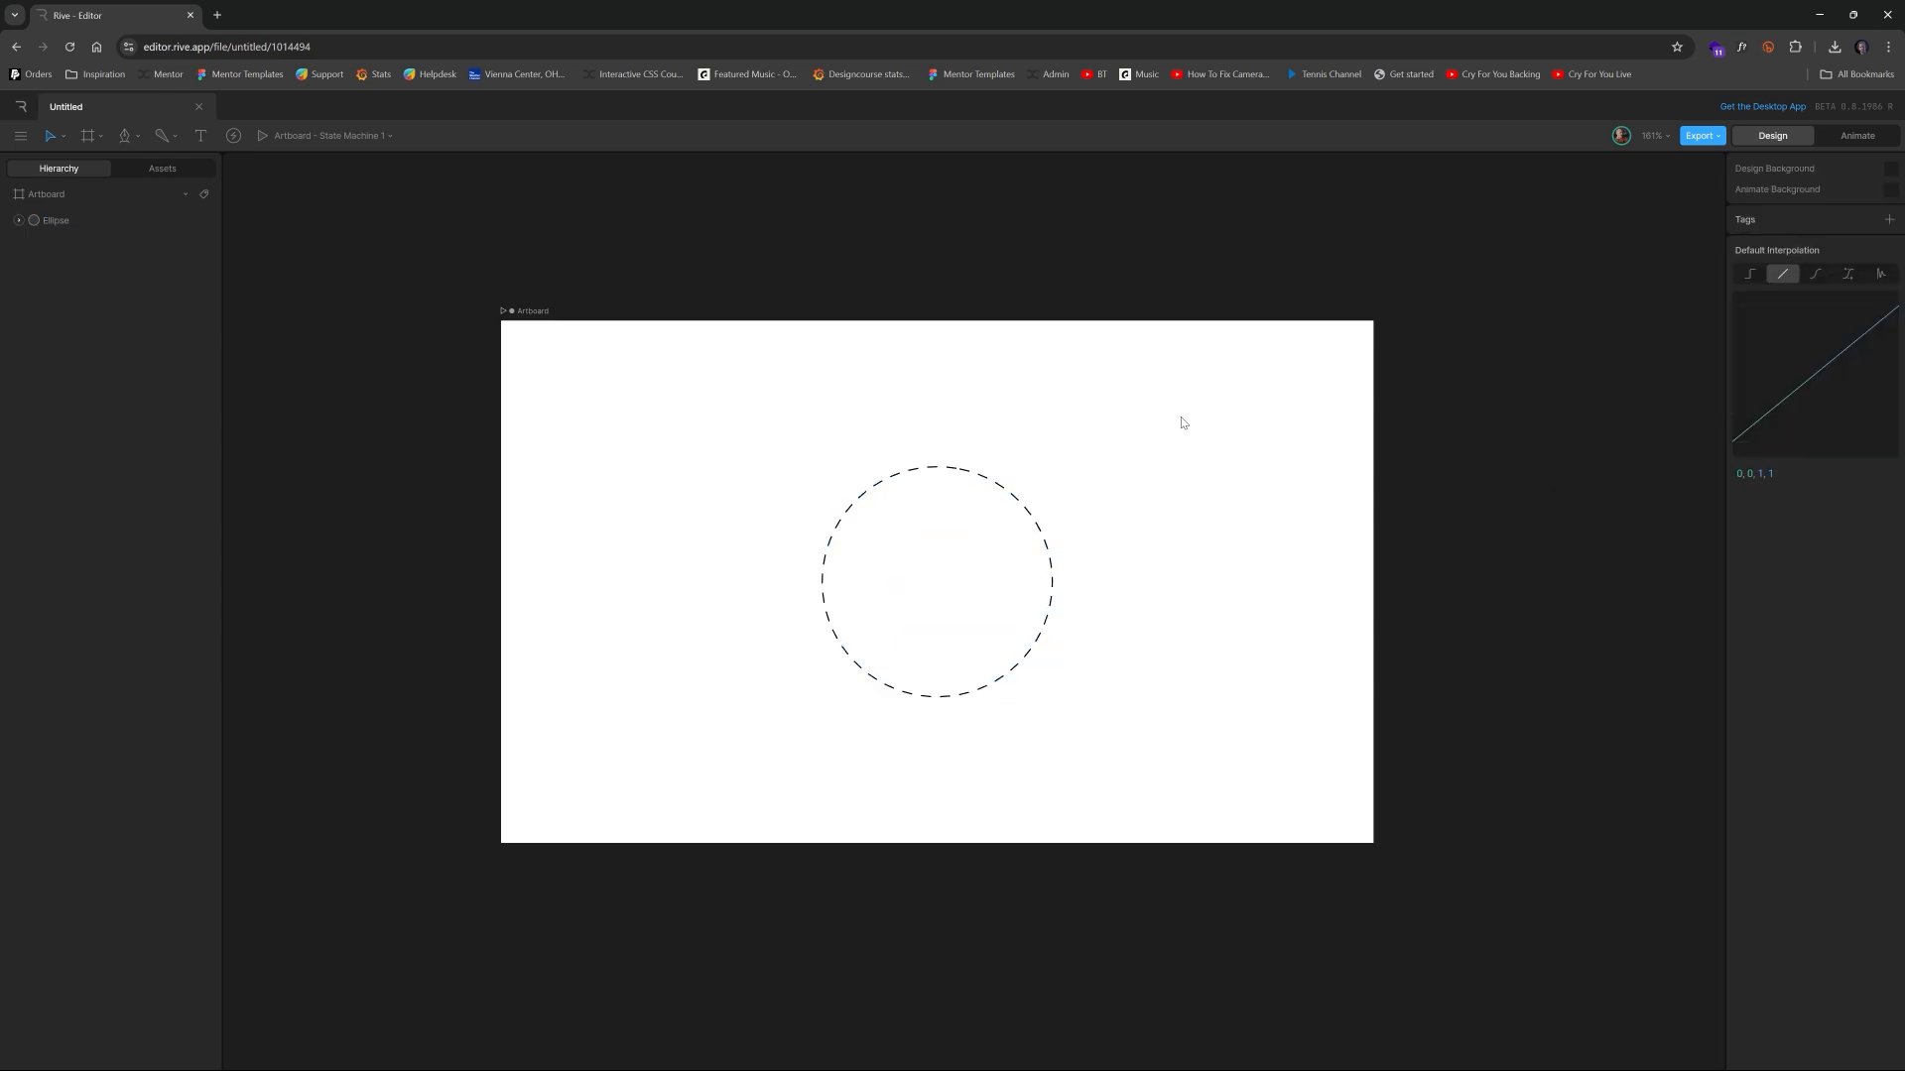
click(1016, 488)
click(1119, 448)
scroll(969, 482, up, 5)
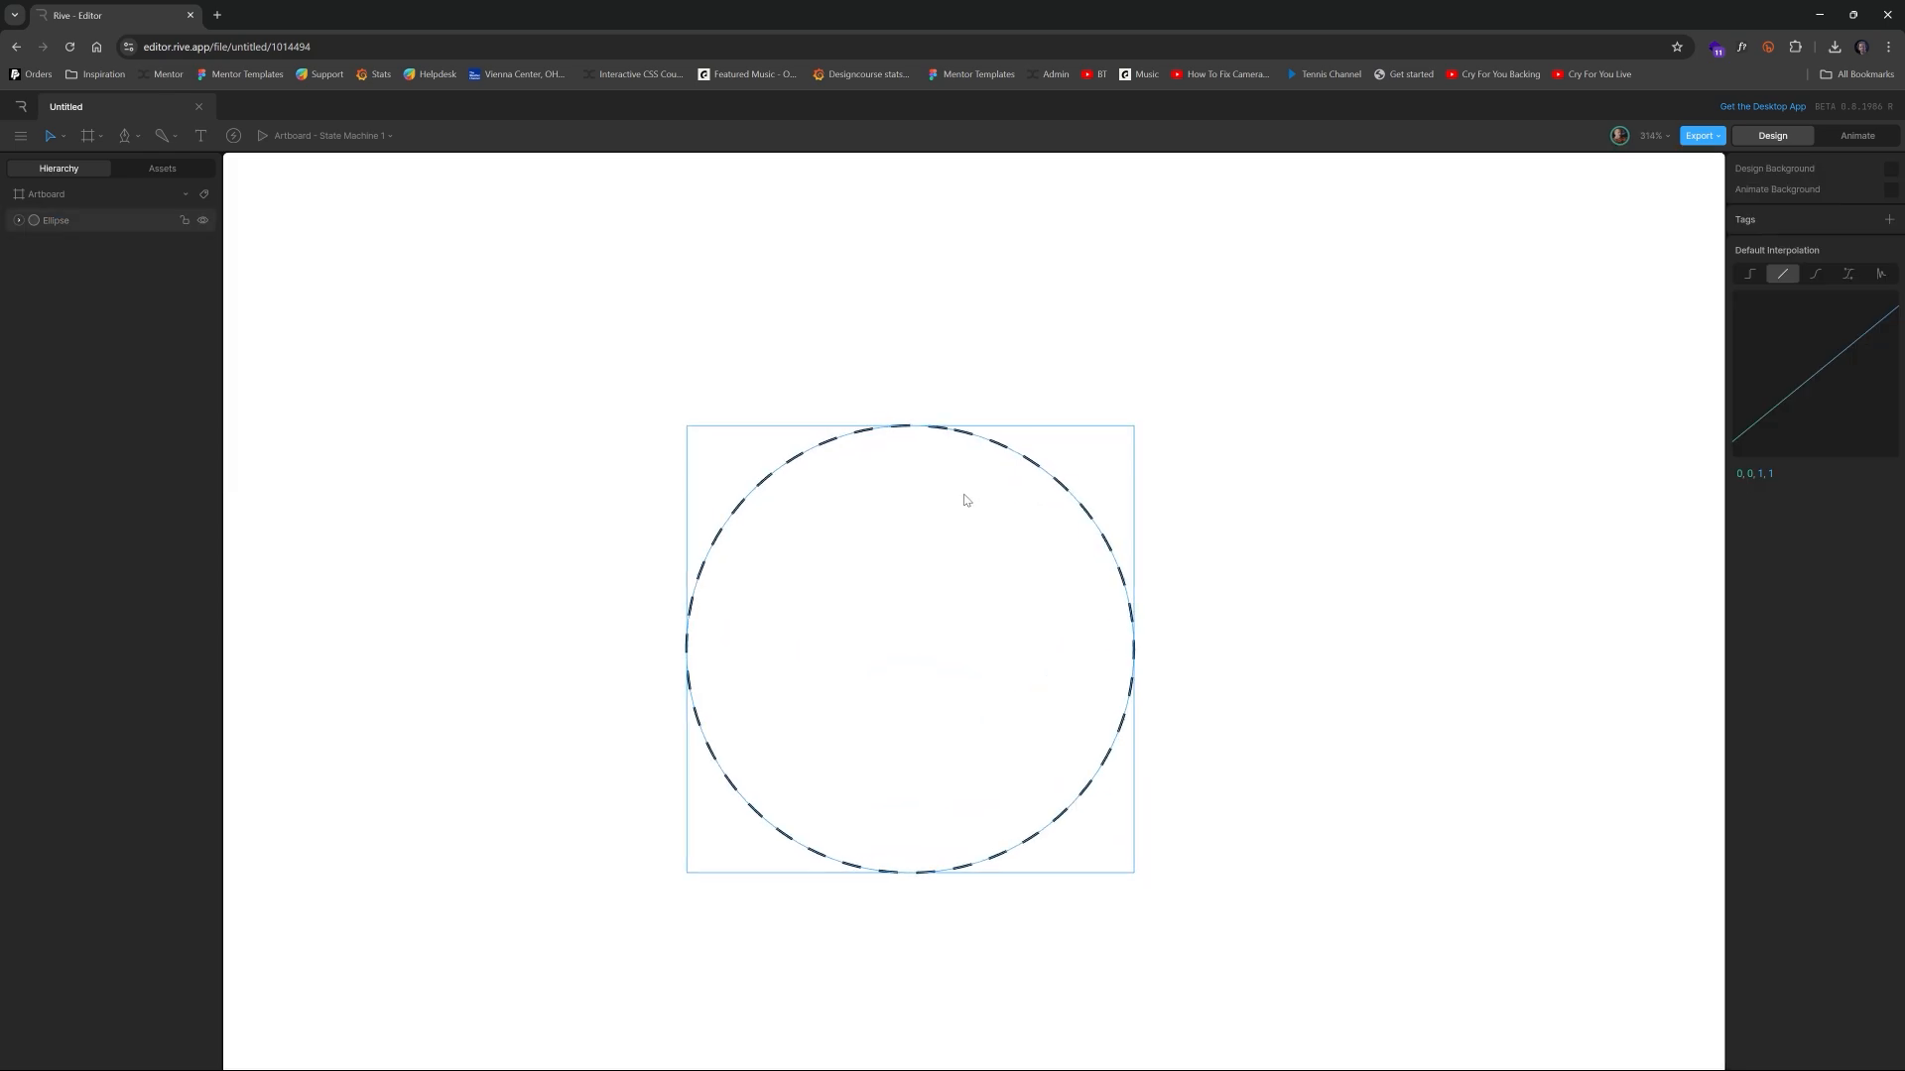
click(1000, 411)
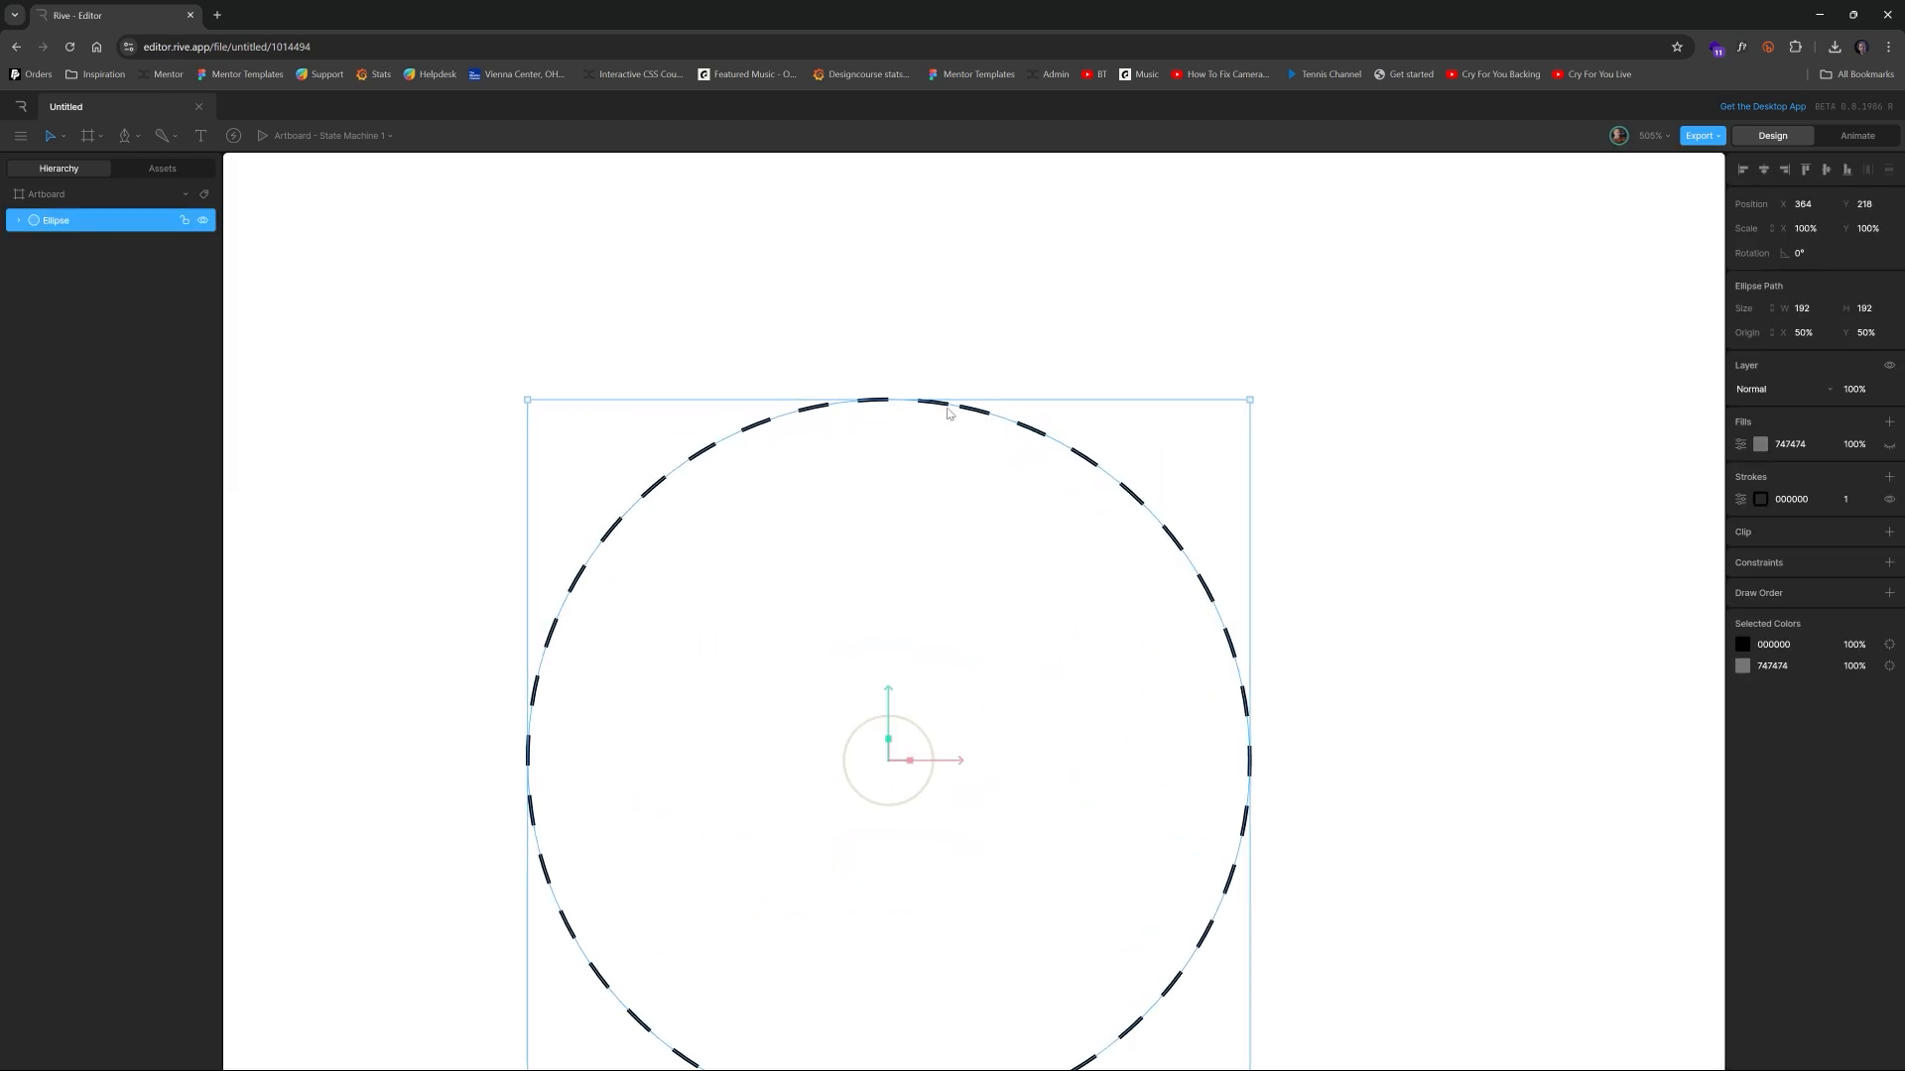
scroll(1076, 545, down, 5)
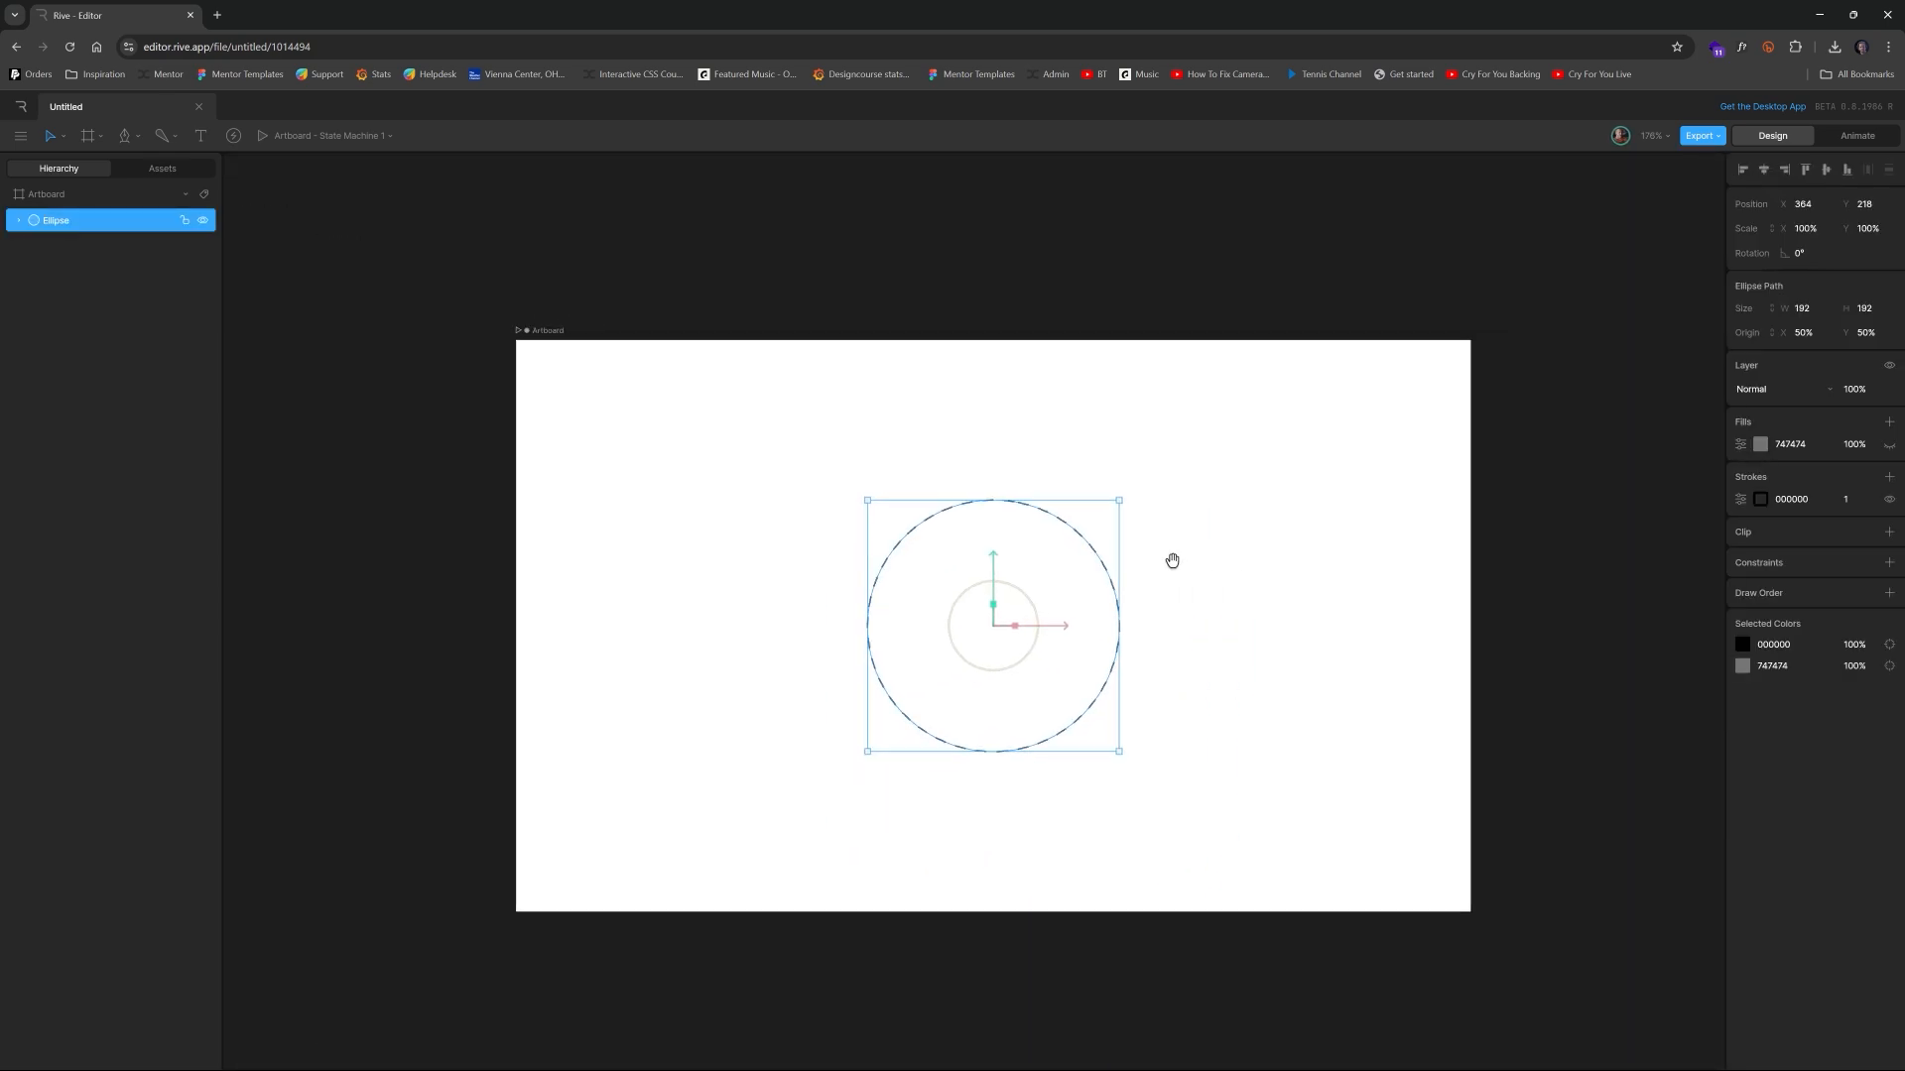
click(1206, 544)
Duplicate the dashed circle into two smaller ones about 119 by 119, one on each side of the original at the same height
click(1087, 563)
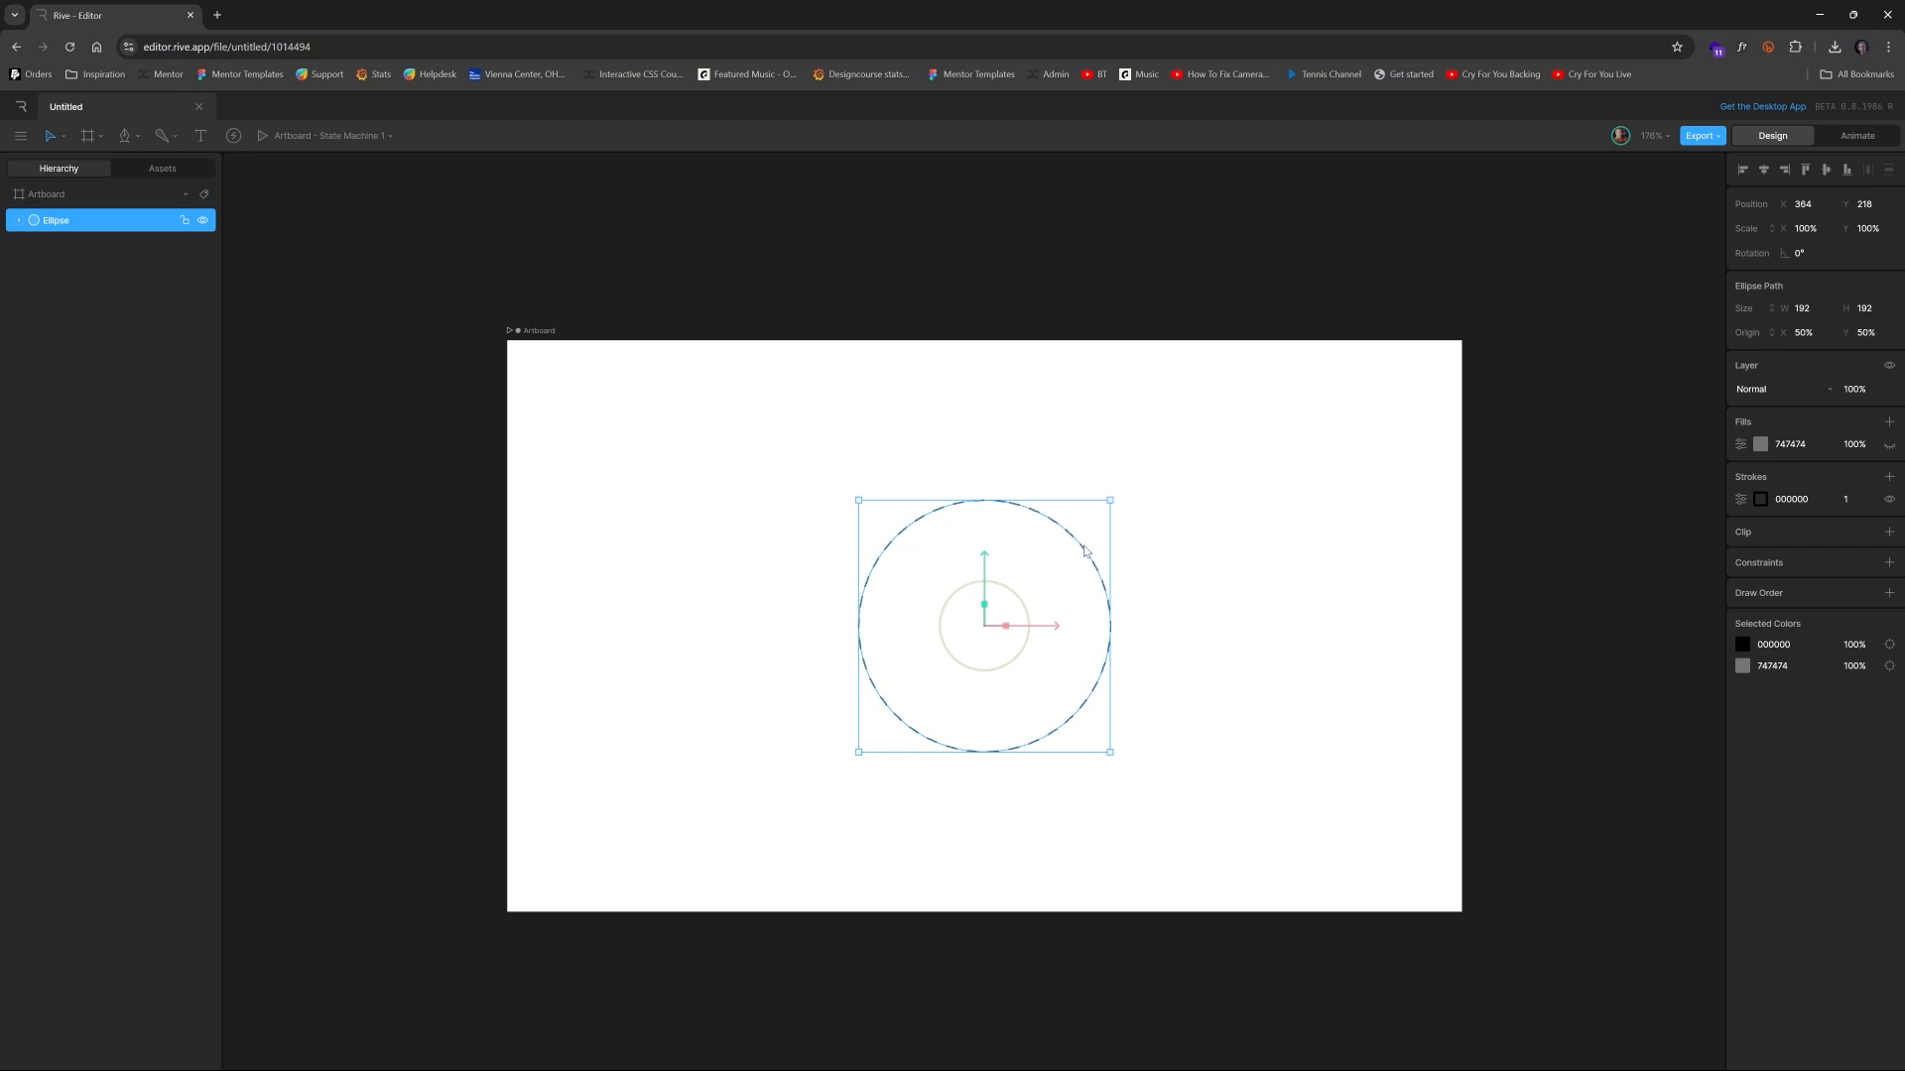
alt+drag(1079, 552, 1289, 616)
click(880, 455)
click(708, 617)
key(ctrl+d)
click(1211, 477)
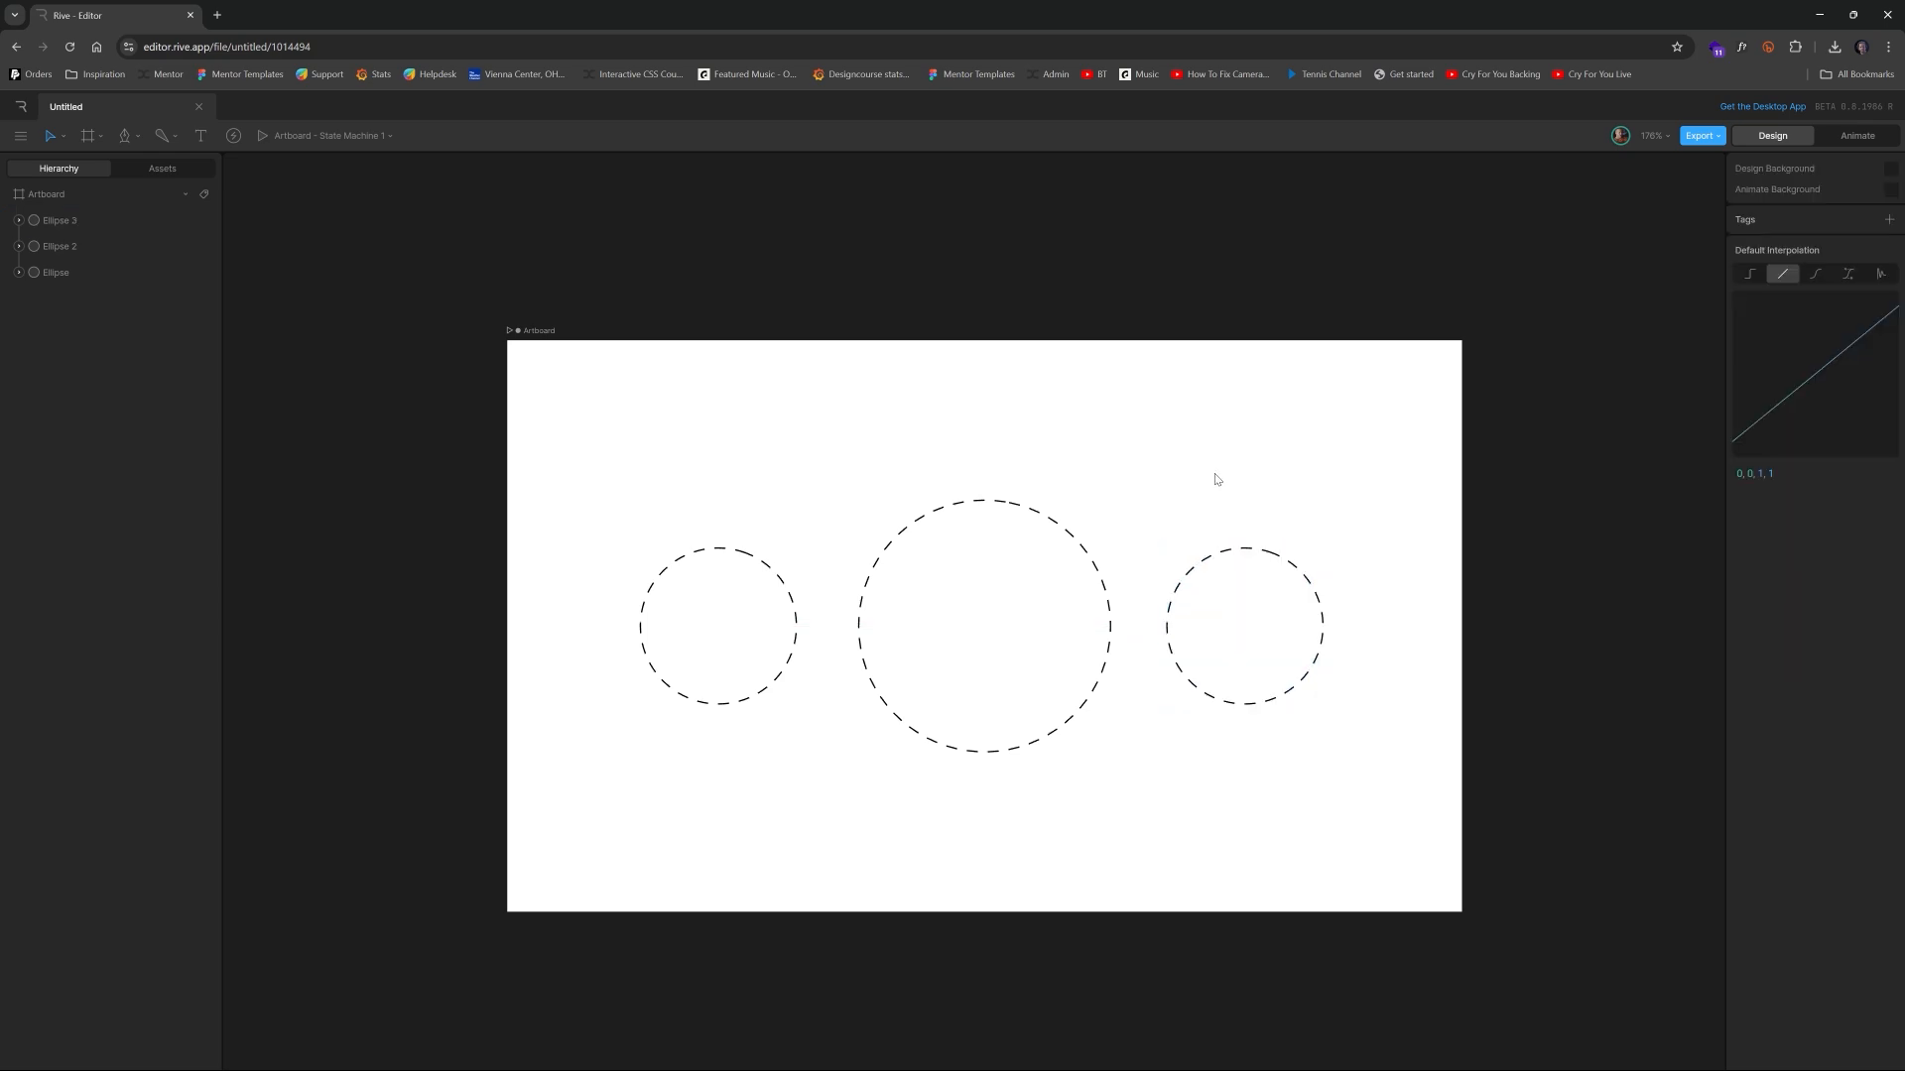
Rename the three ellipses middle, left and right according to their positions on the artboard
scroll(1173, 489, right, 3)
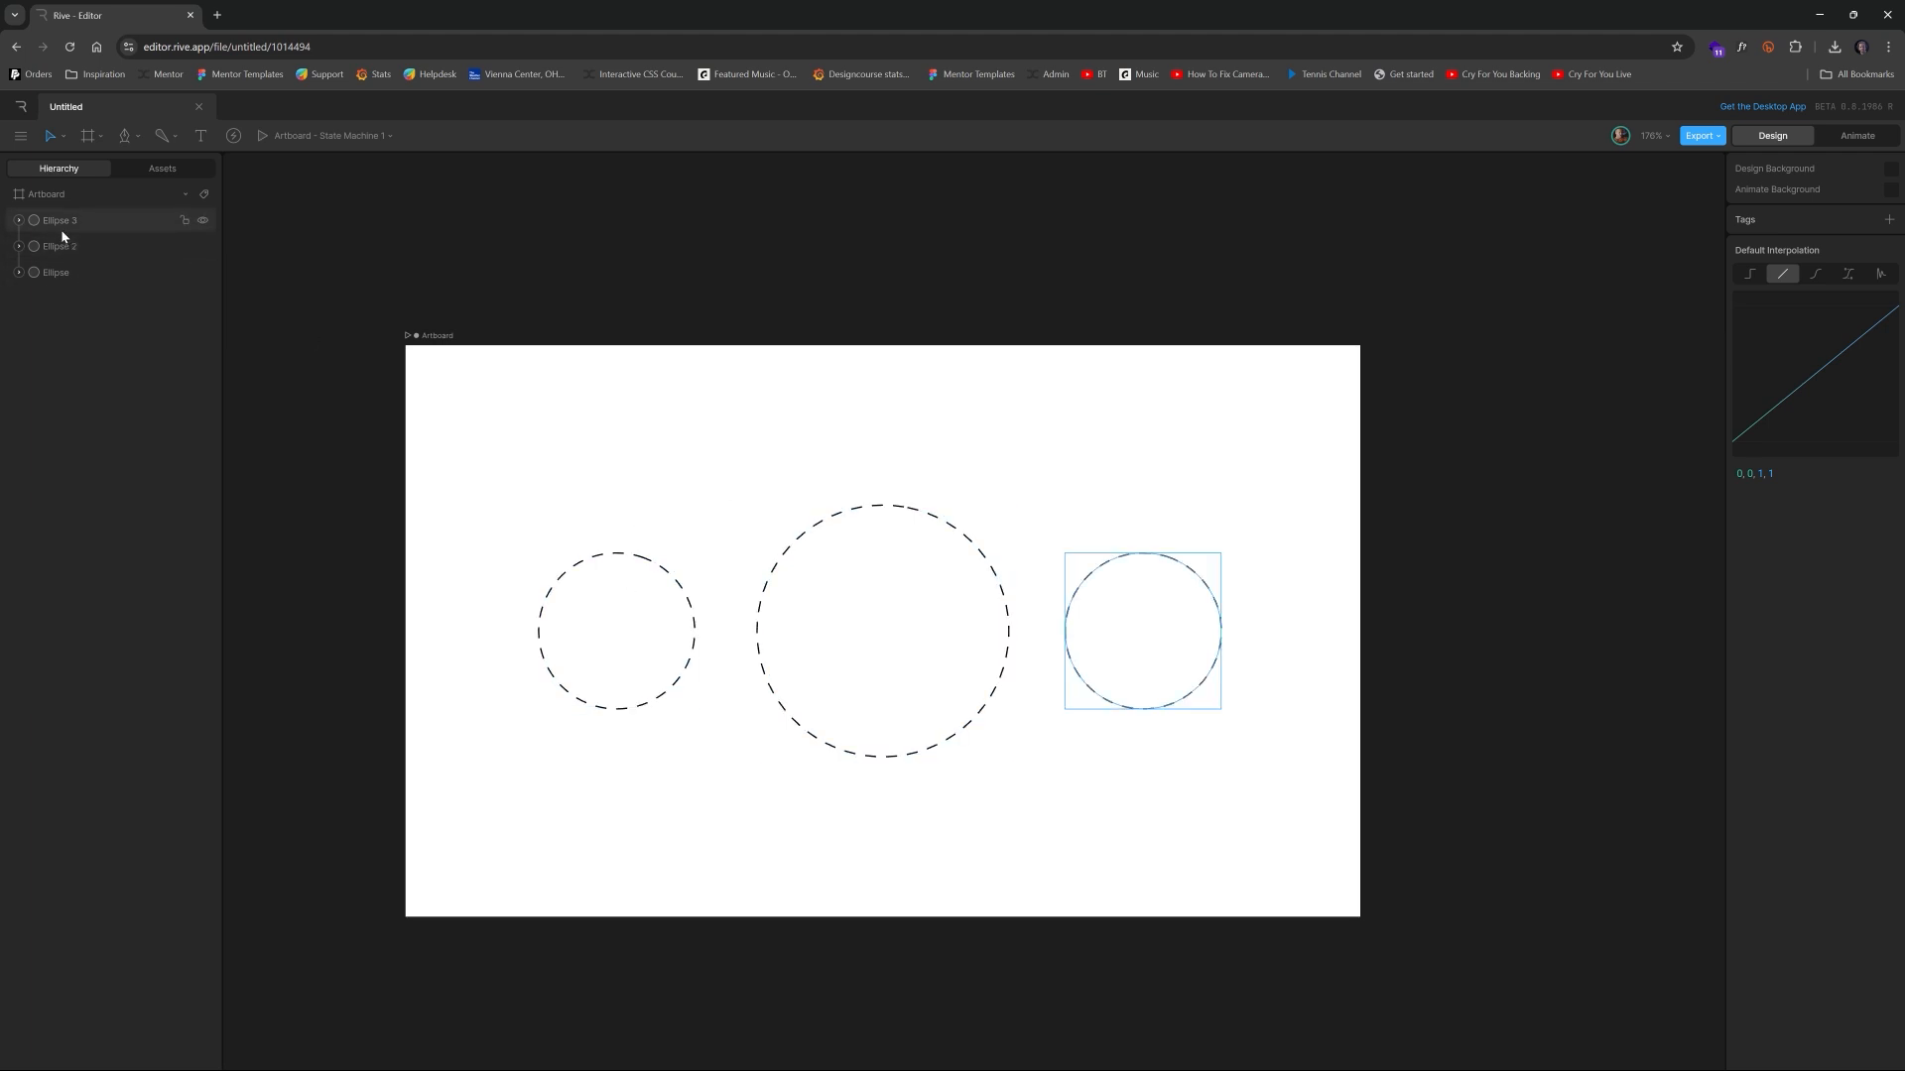
click(57, 270)
double_click(56, 273)
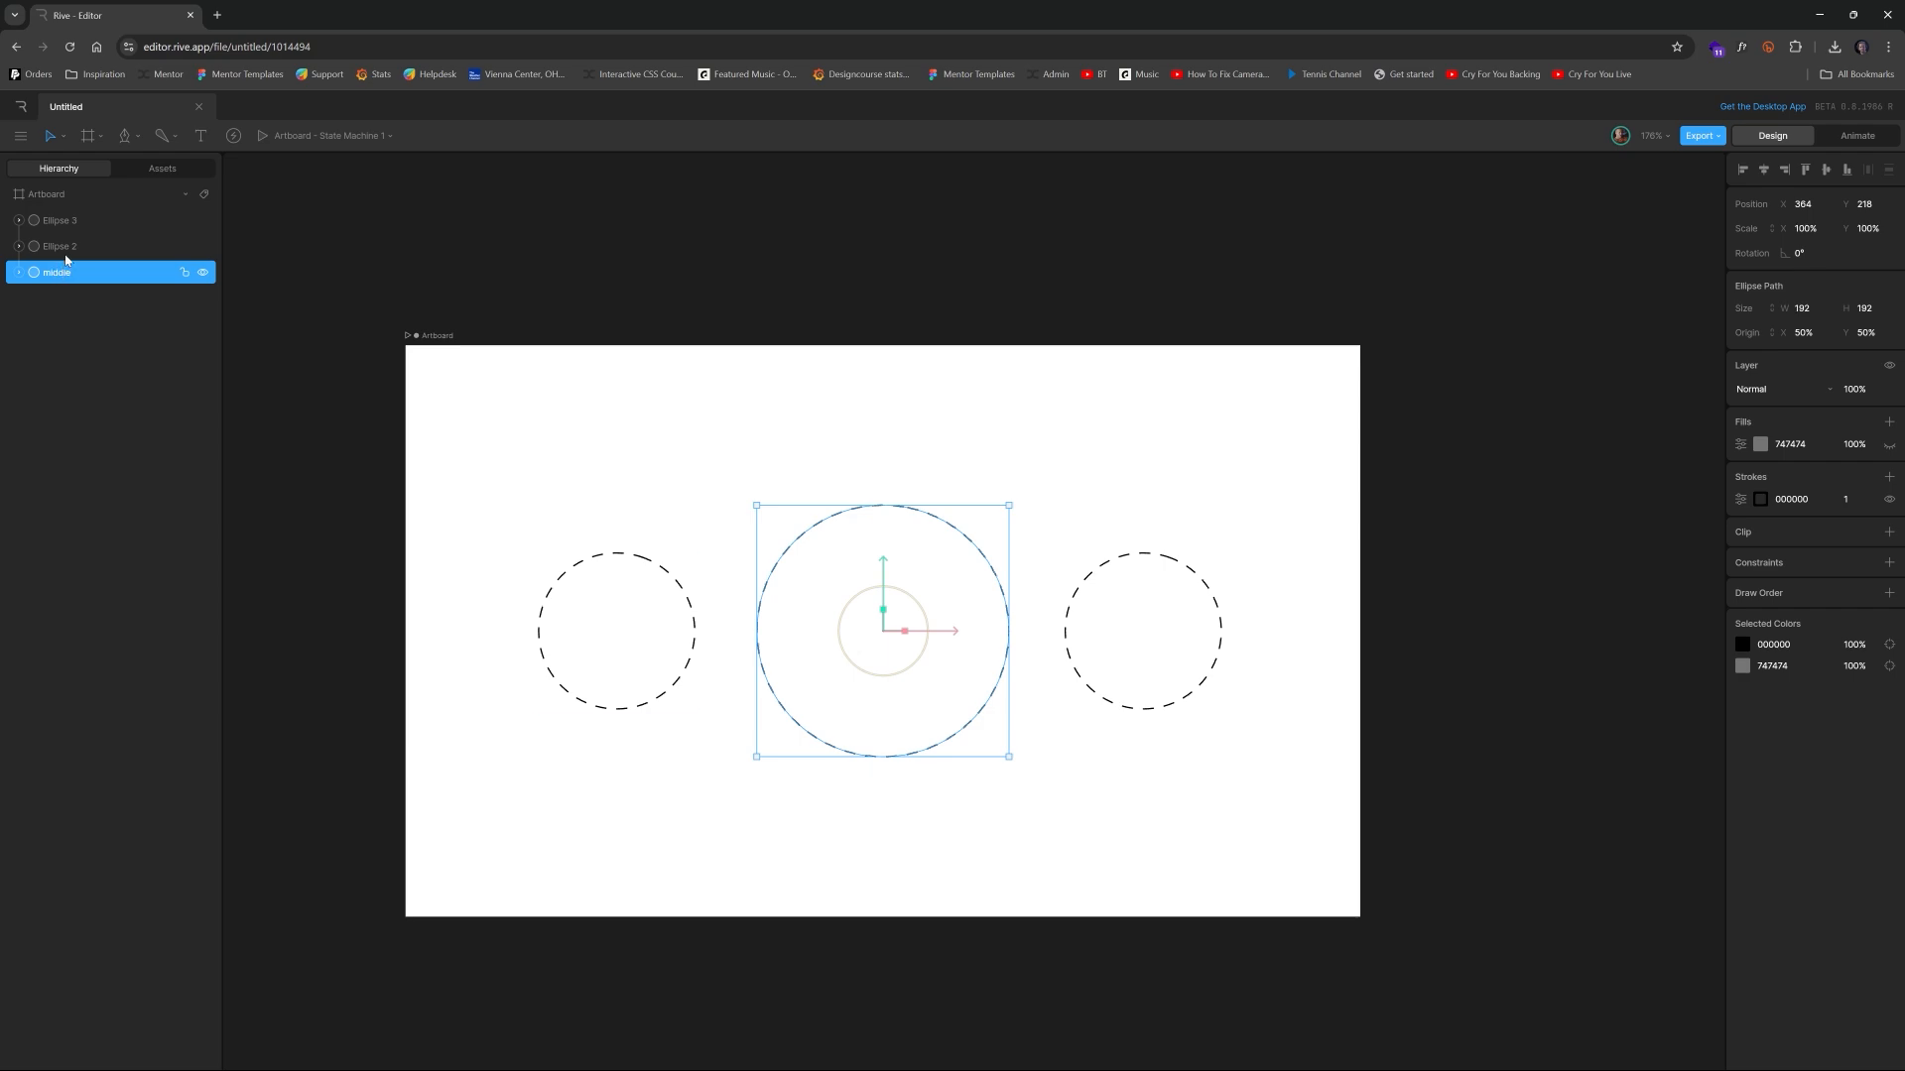
click(66, 247)
double_click(69, 245)
text(left)
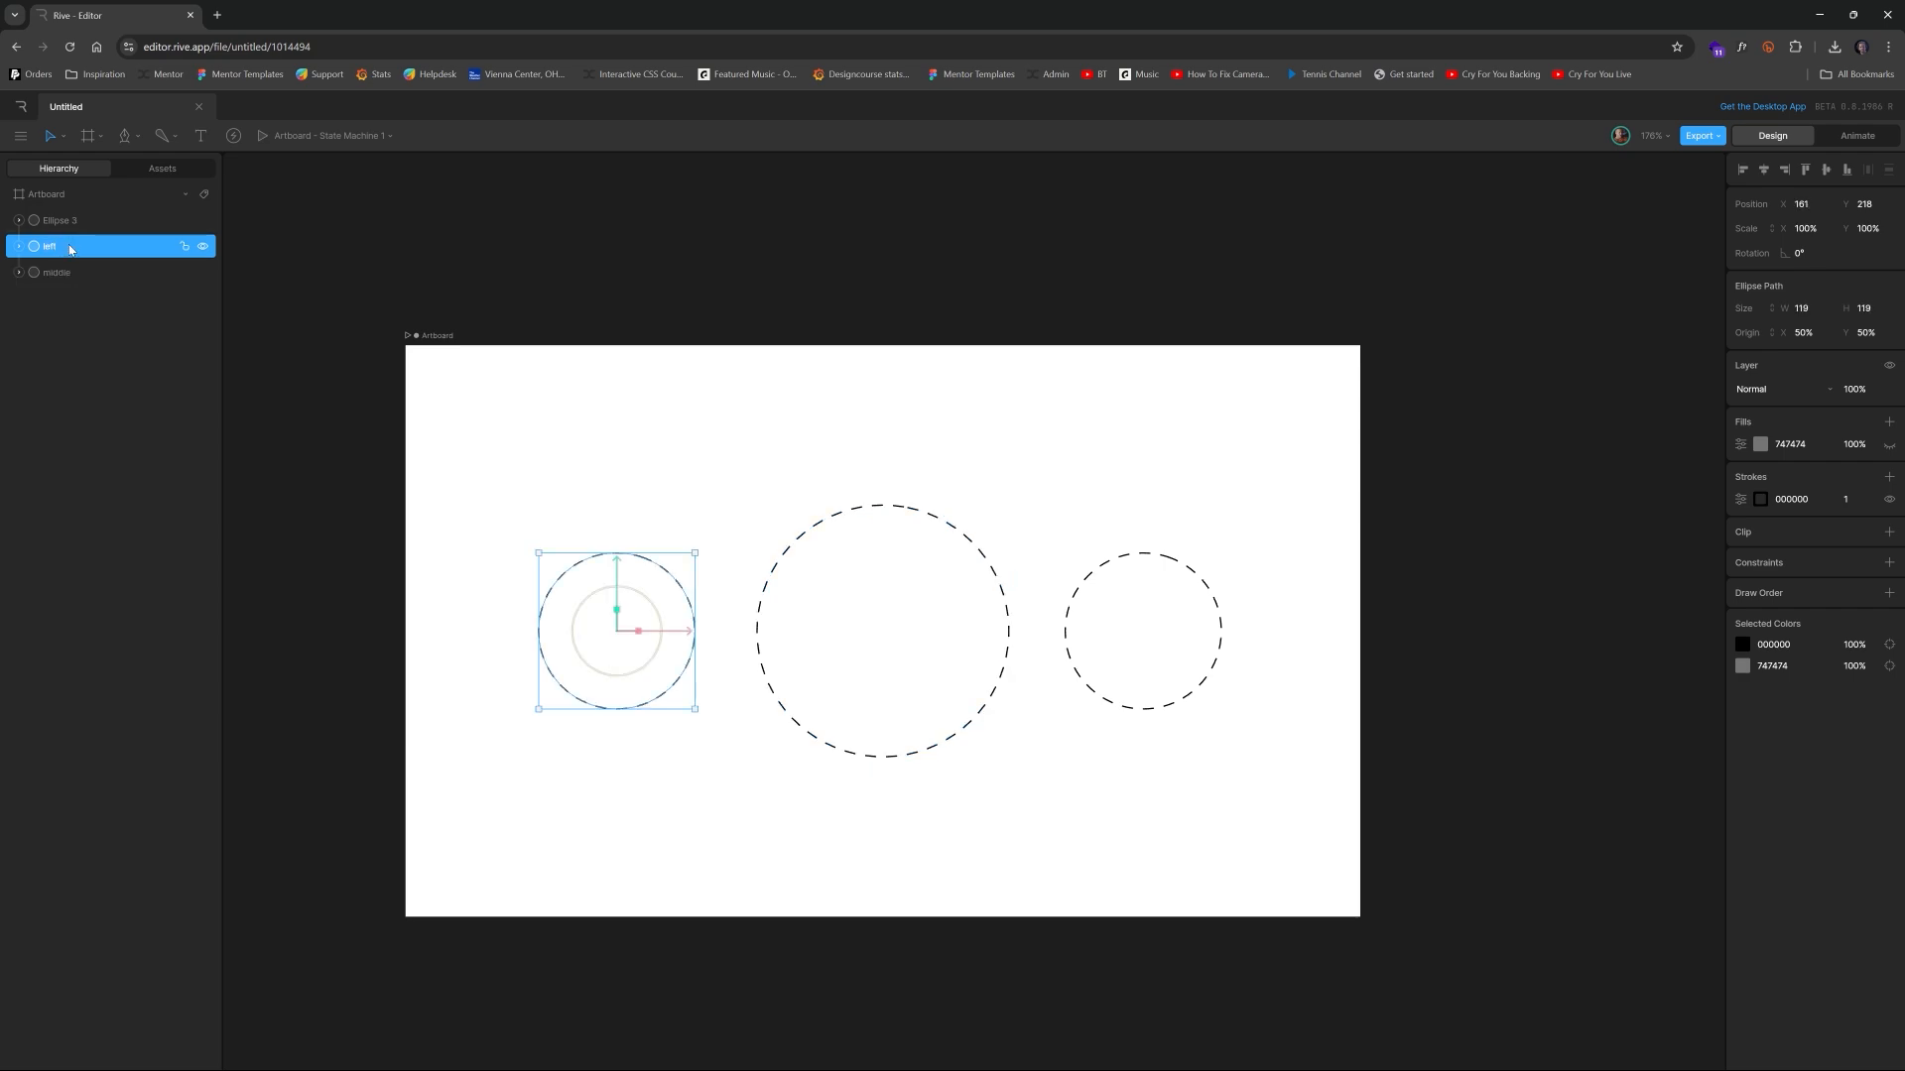
click(51, 219)
double_click(47, 218)
text(right)
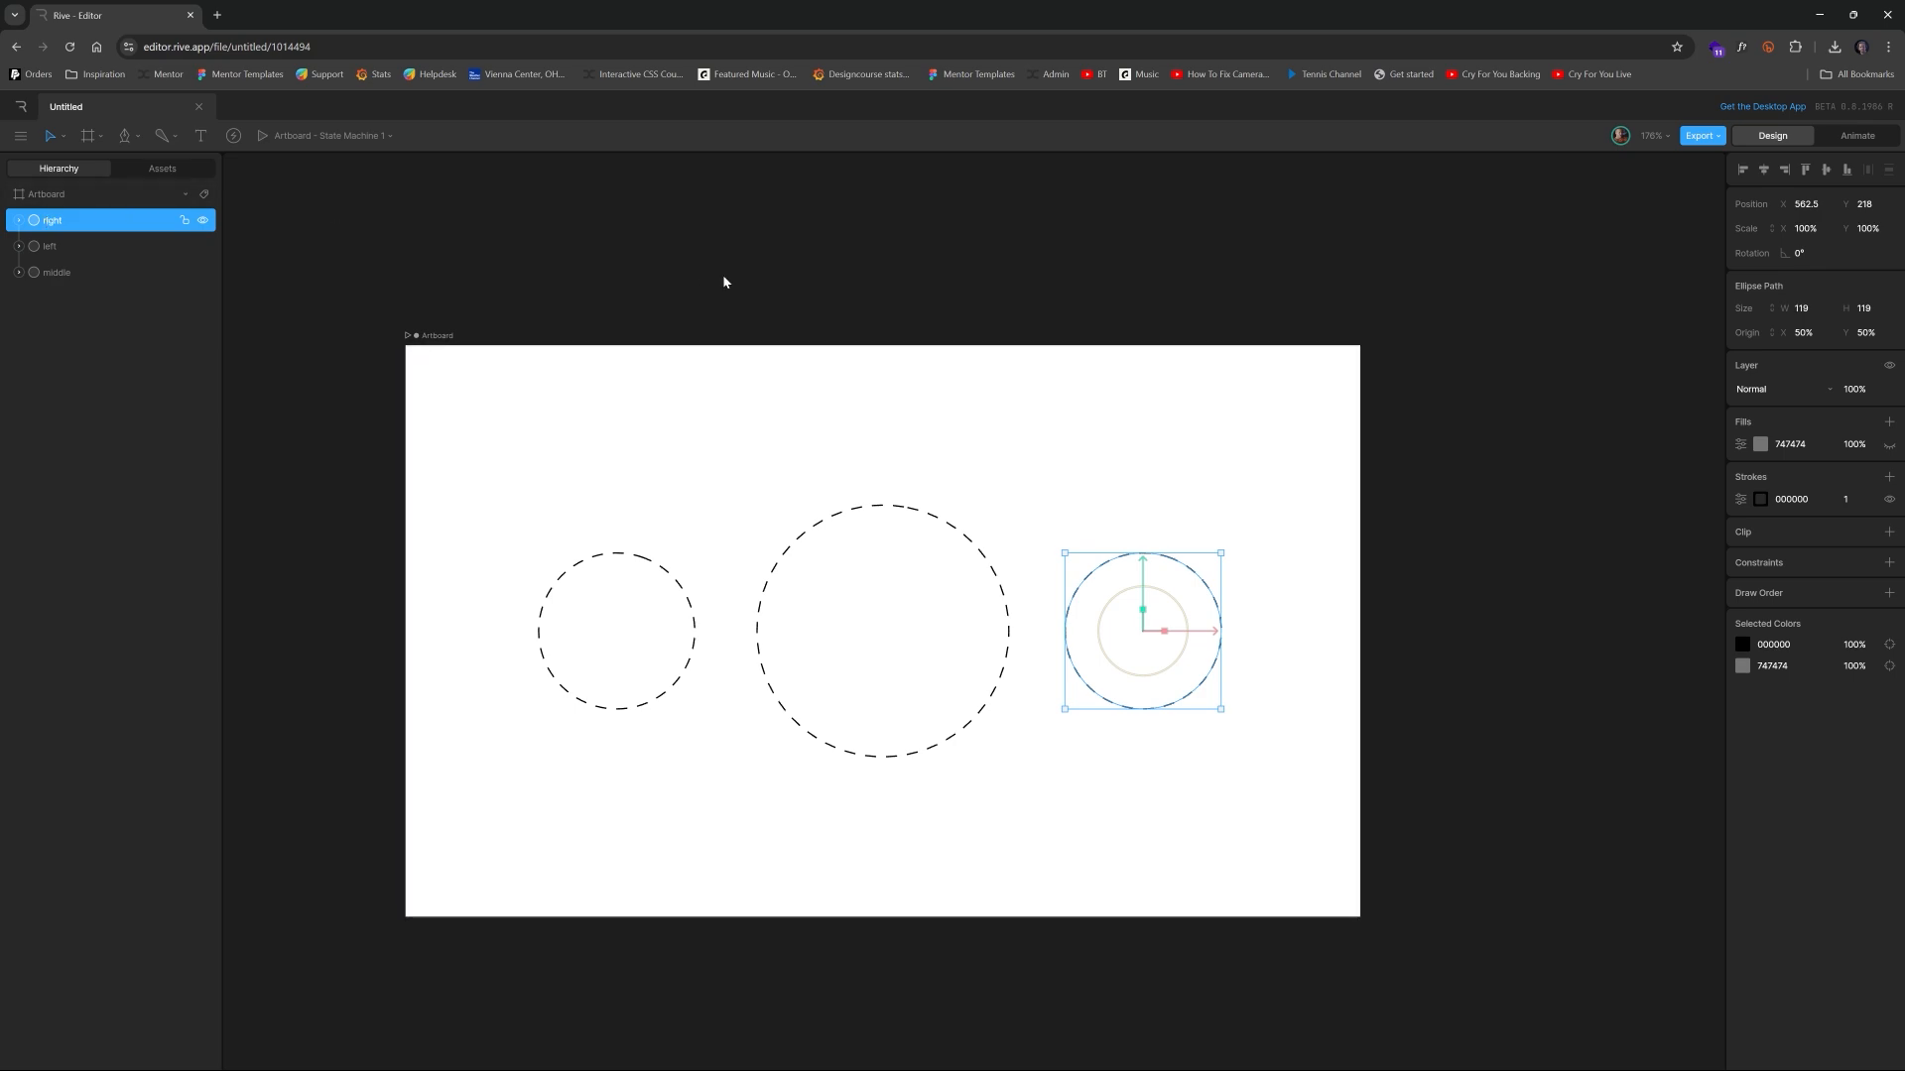
click(723, 276)
Switch to animation mode and enlarge the animation area slightly, keeping the whole artboard in view
drag(812, 381, 859, 382)
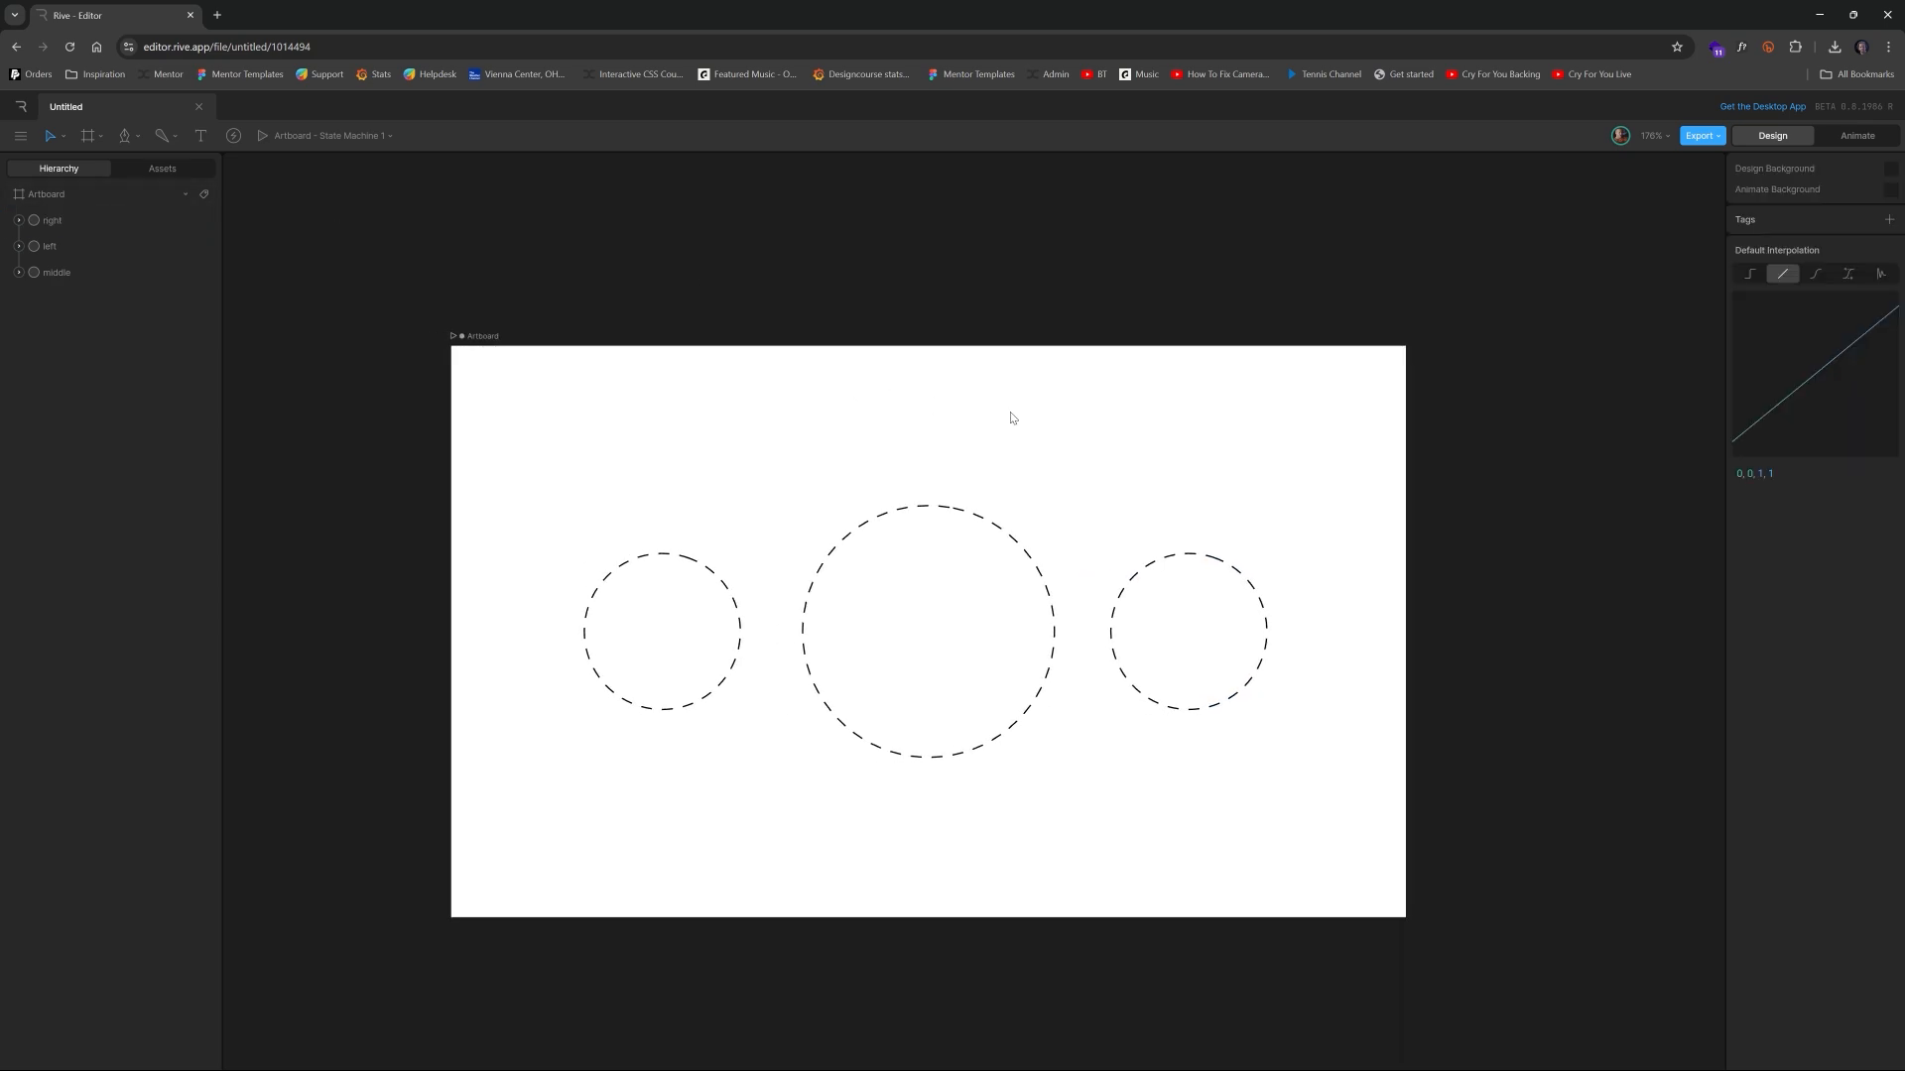
click(1854, 141)
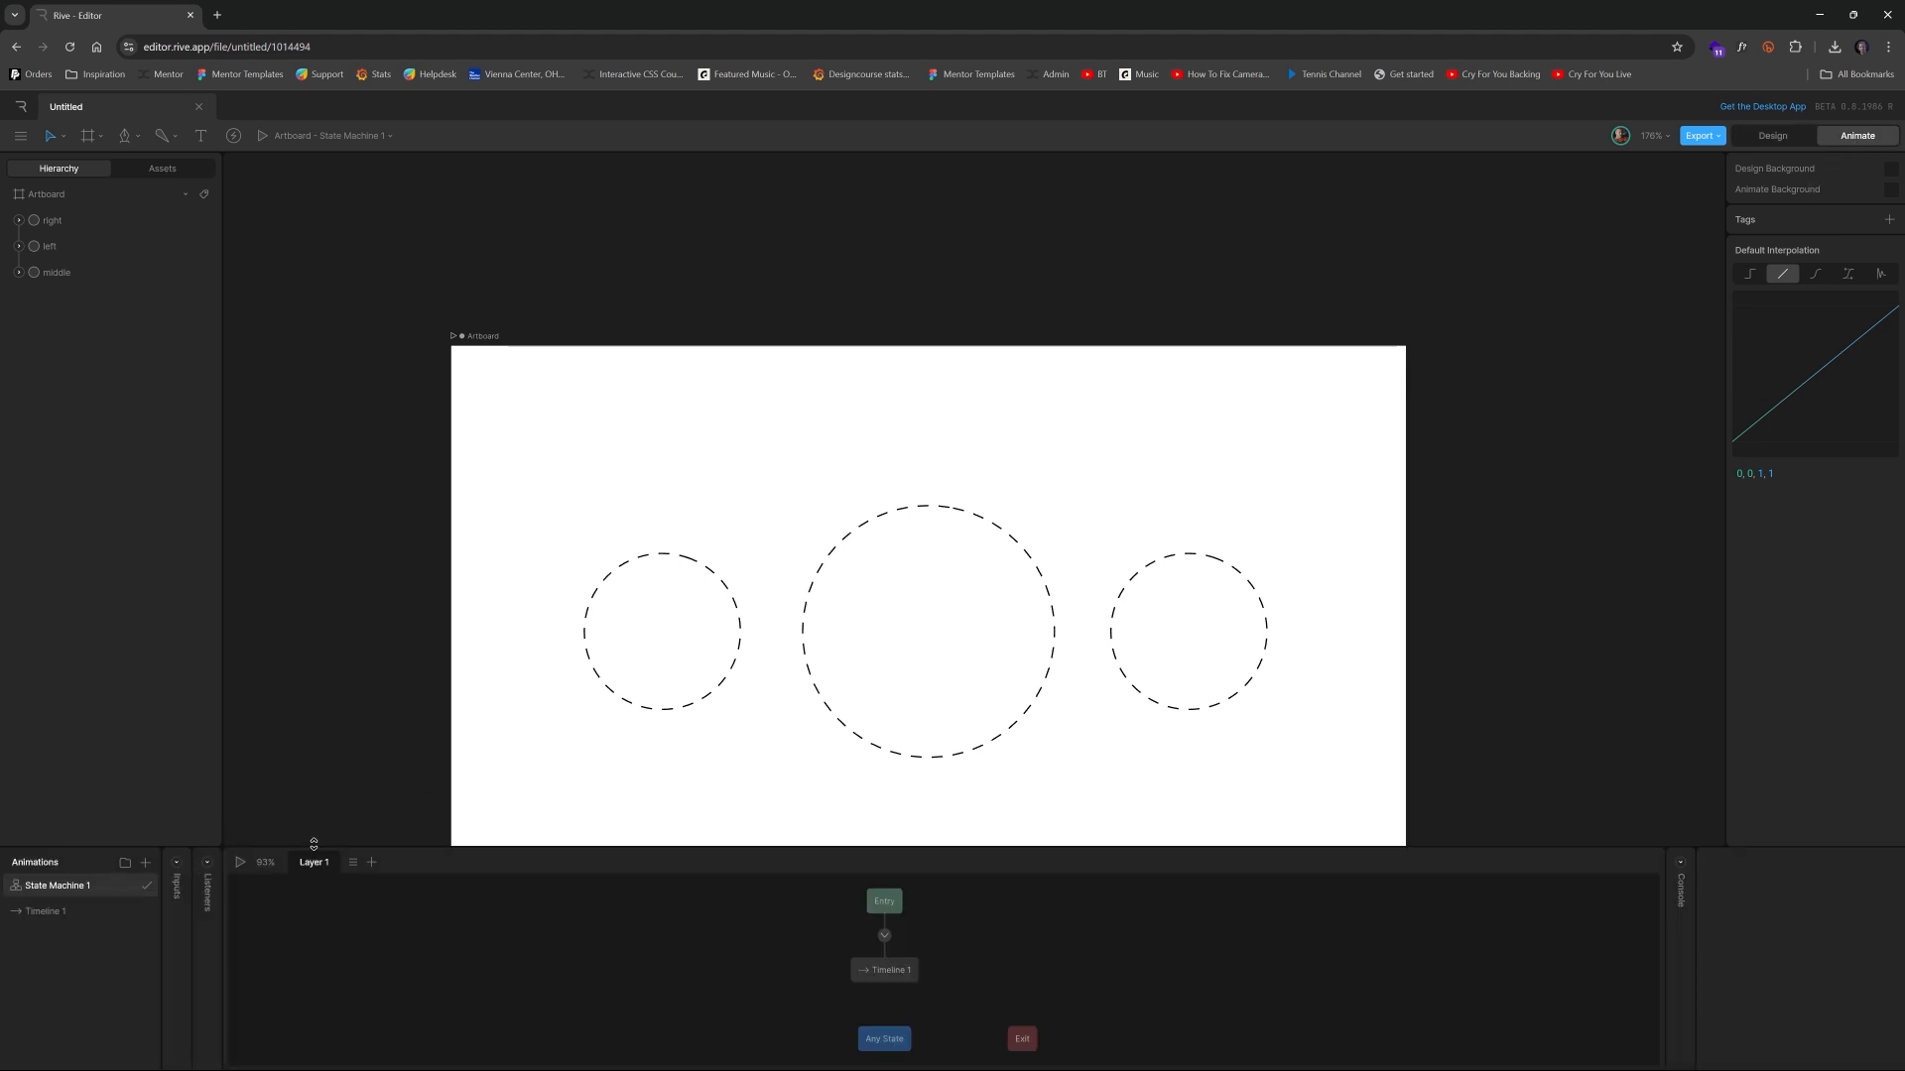
drag(314, 845, 319, 804)
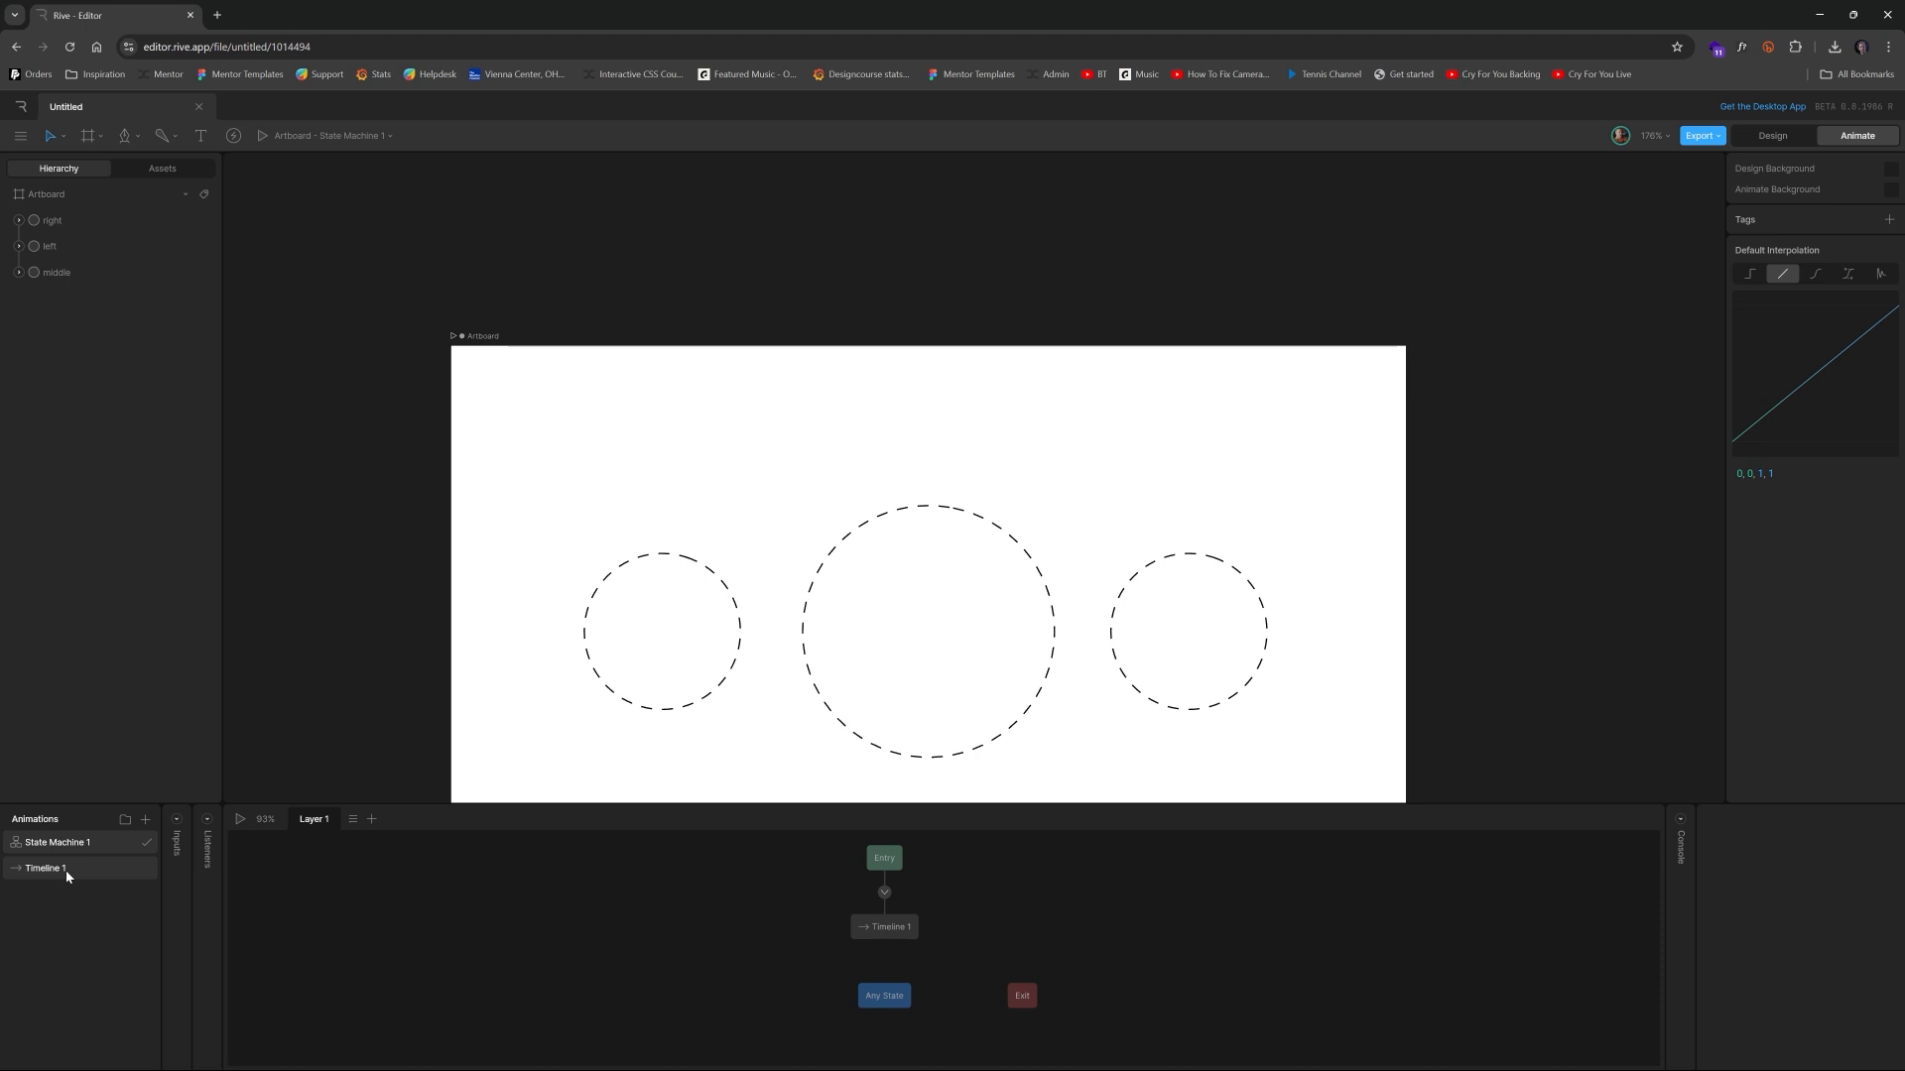
scroll(348, 617, down, 3)
scroll(357, 595, down, 3)
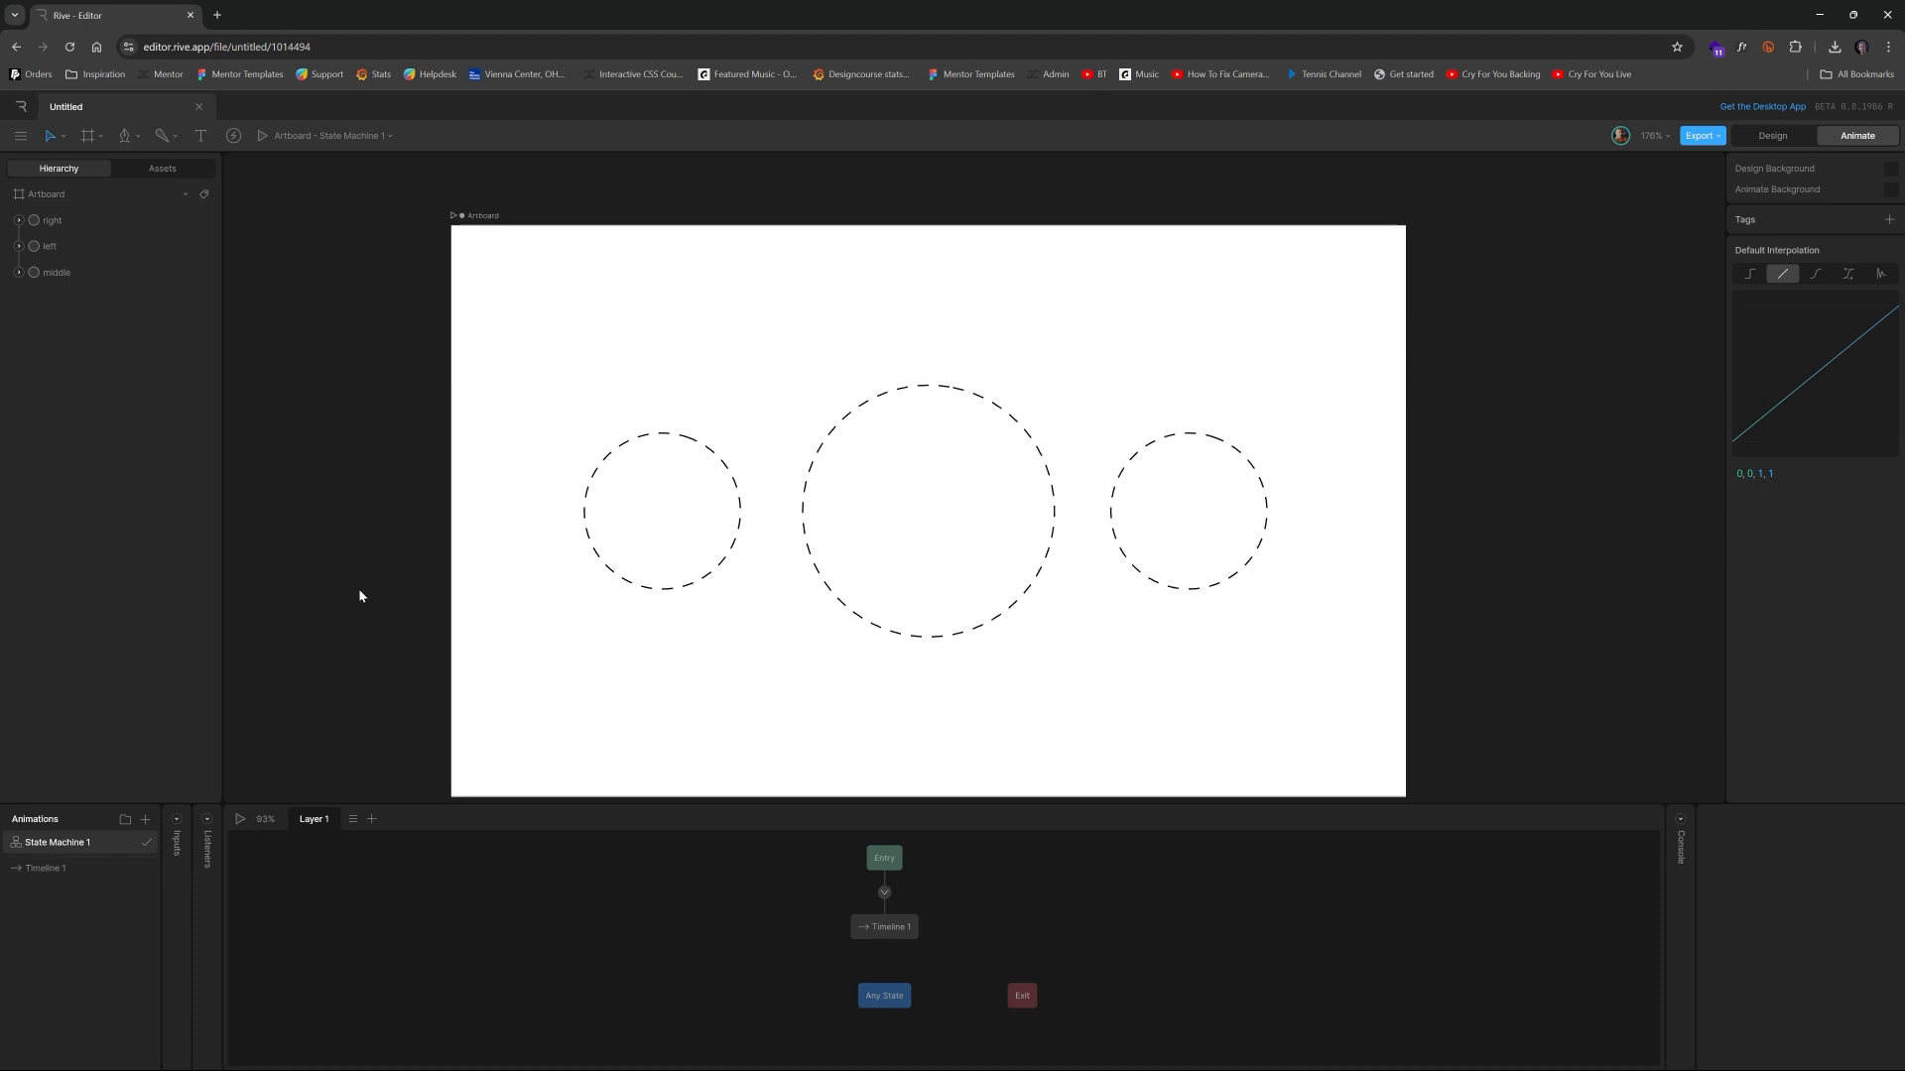
Rename the Timeline 1 animation as scroll_section_1
click(55, 869)
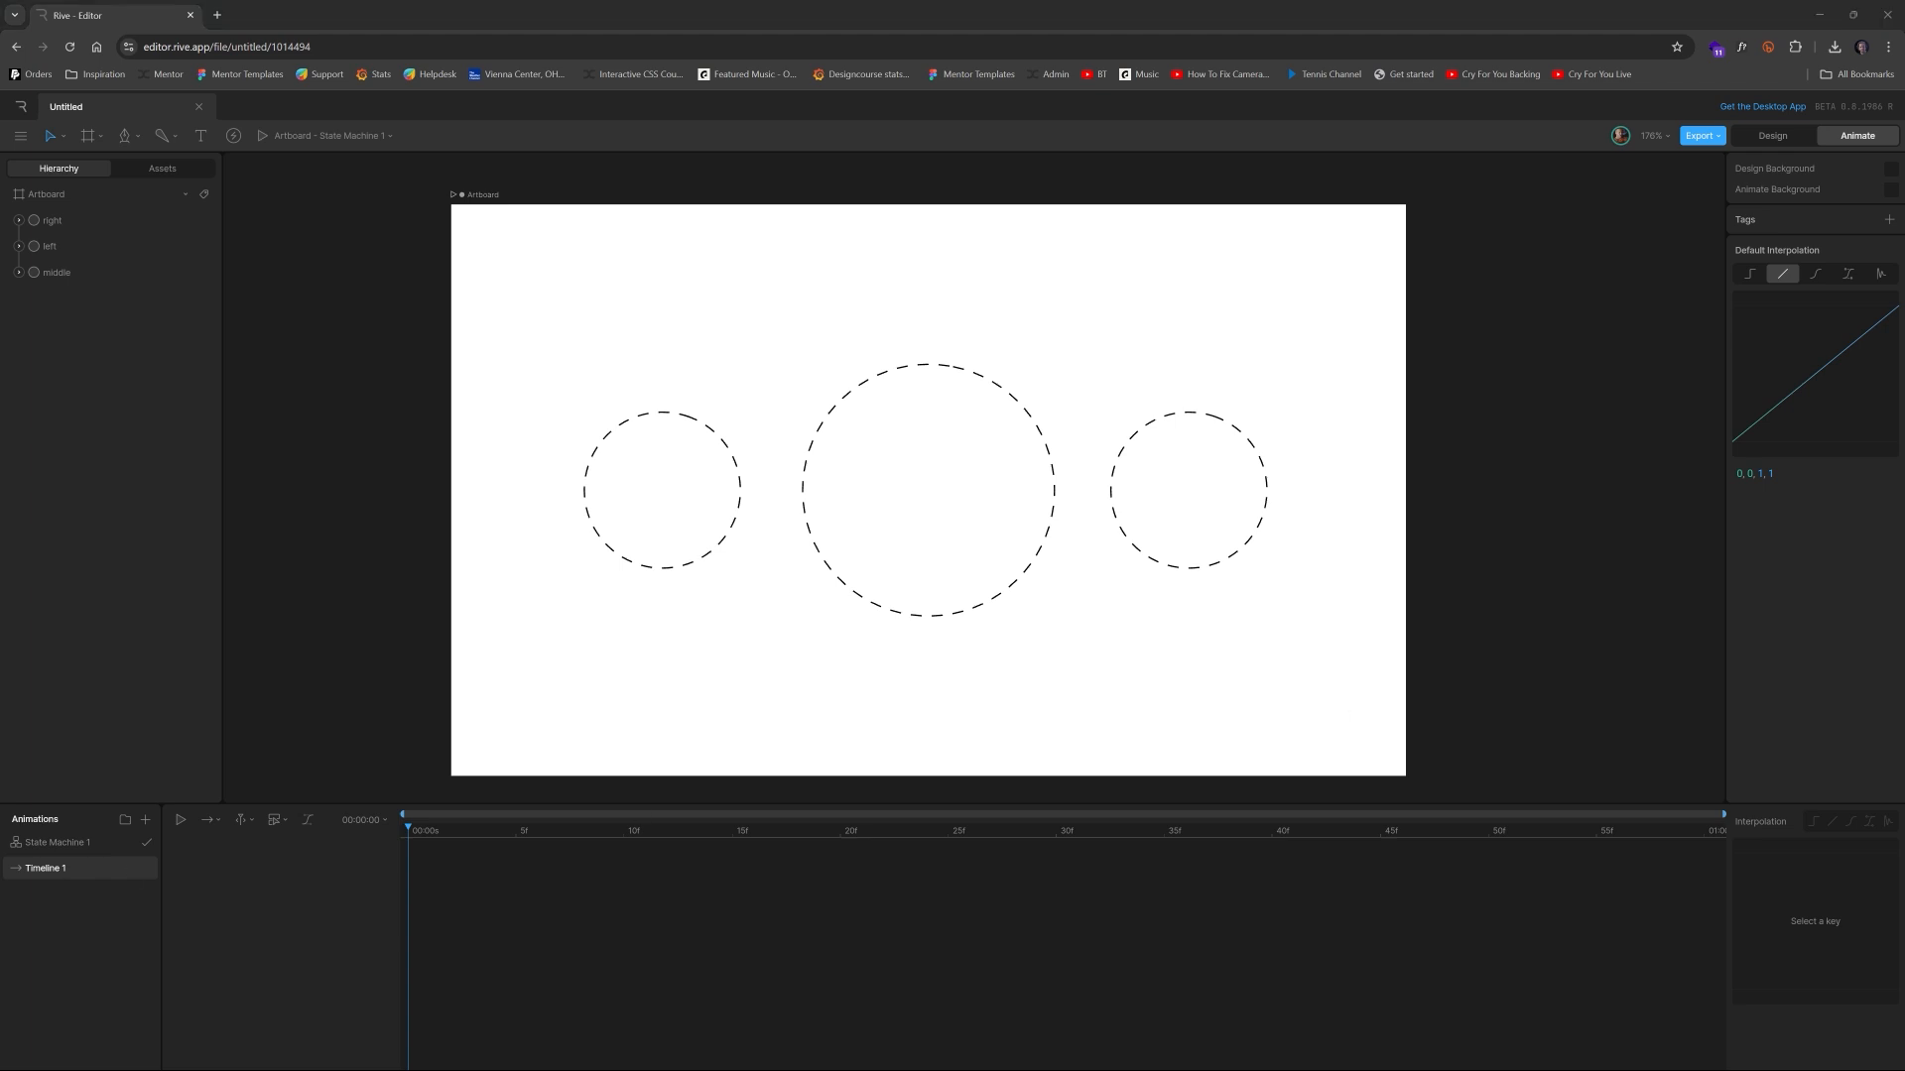
double_click(58, 873)
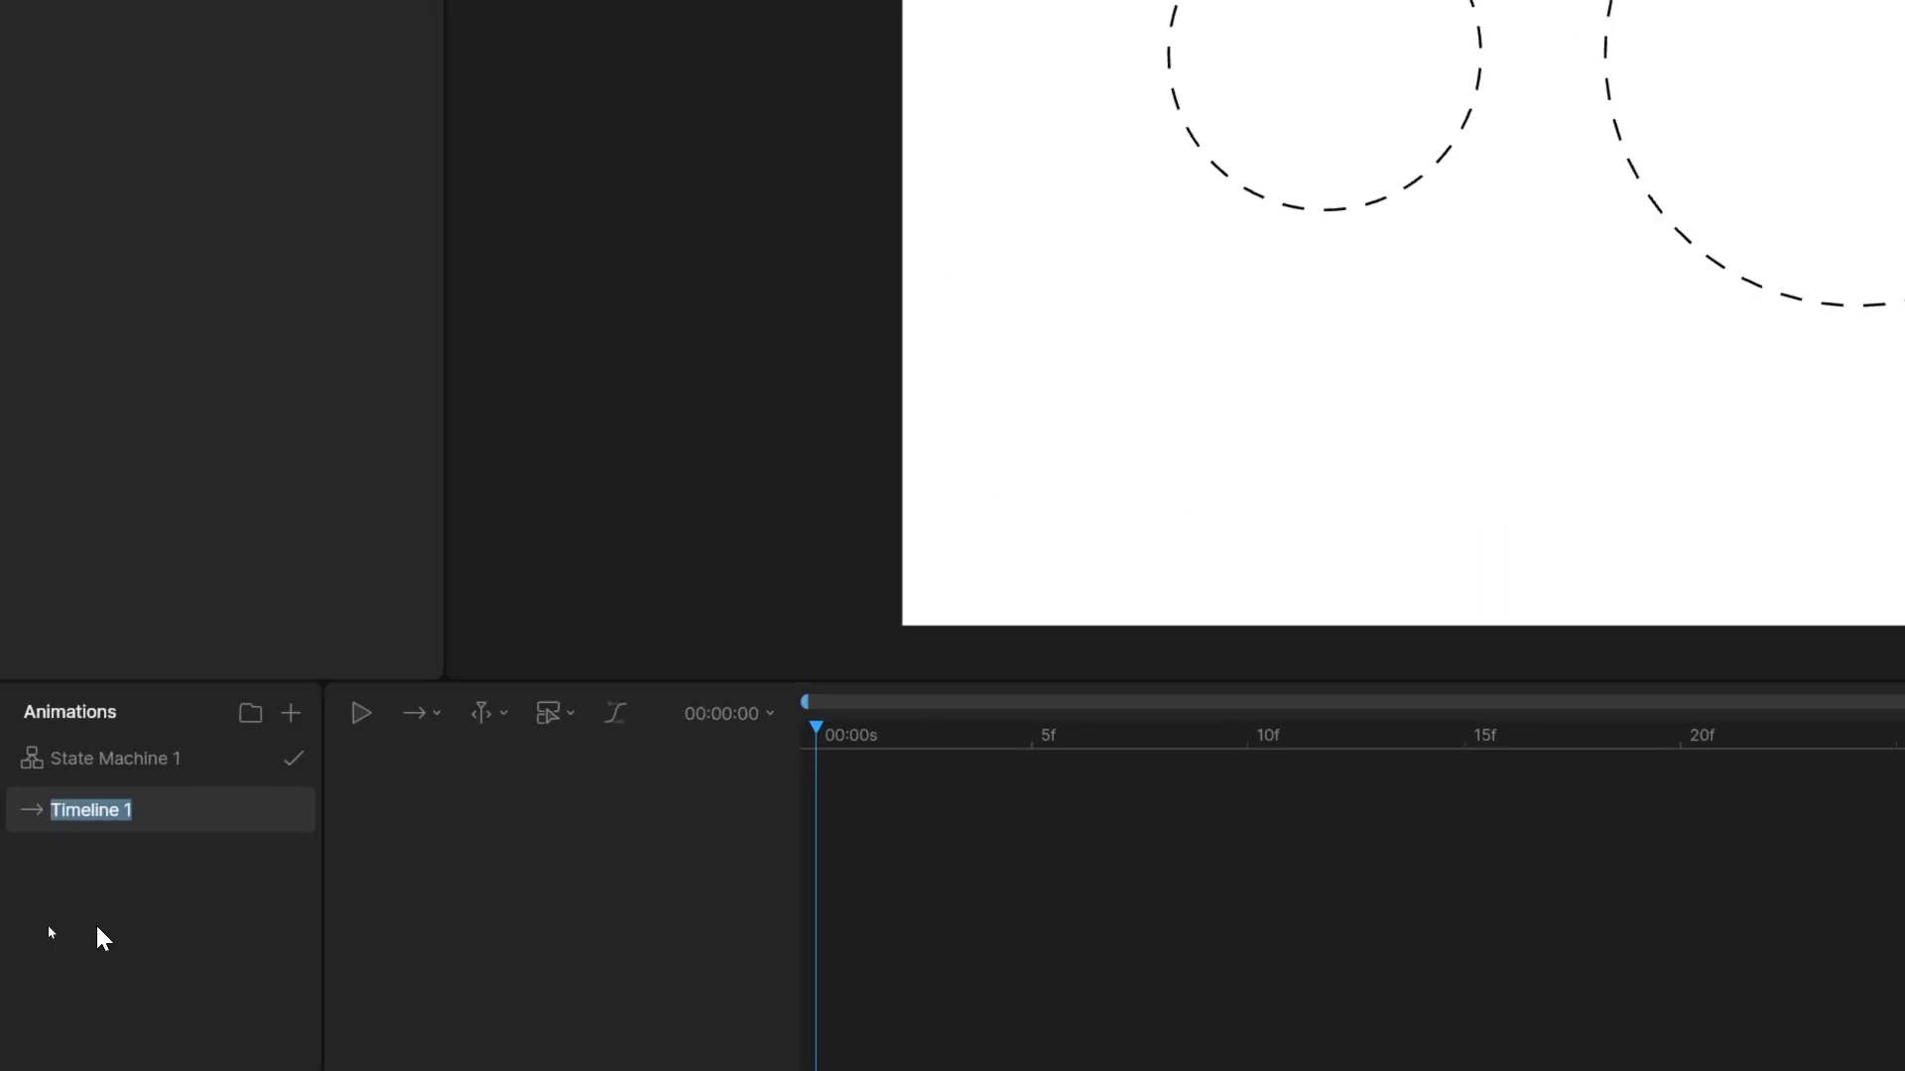
text(scroll_section_1)
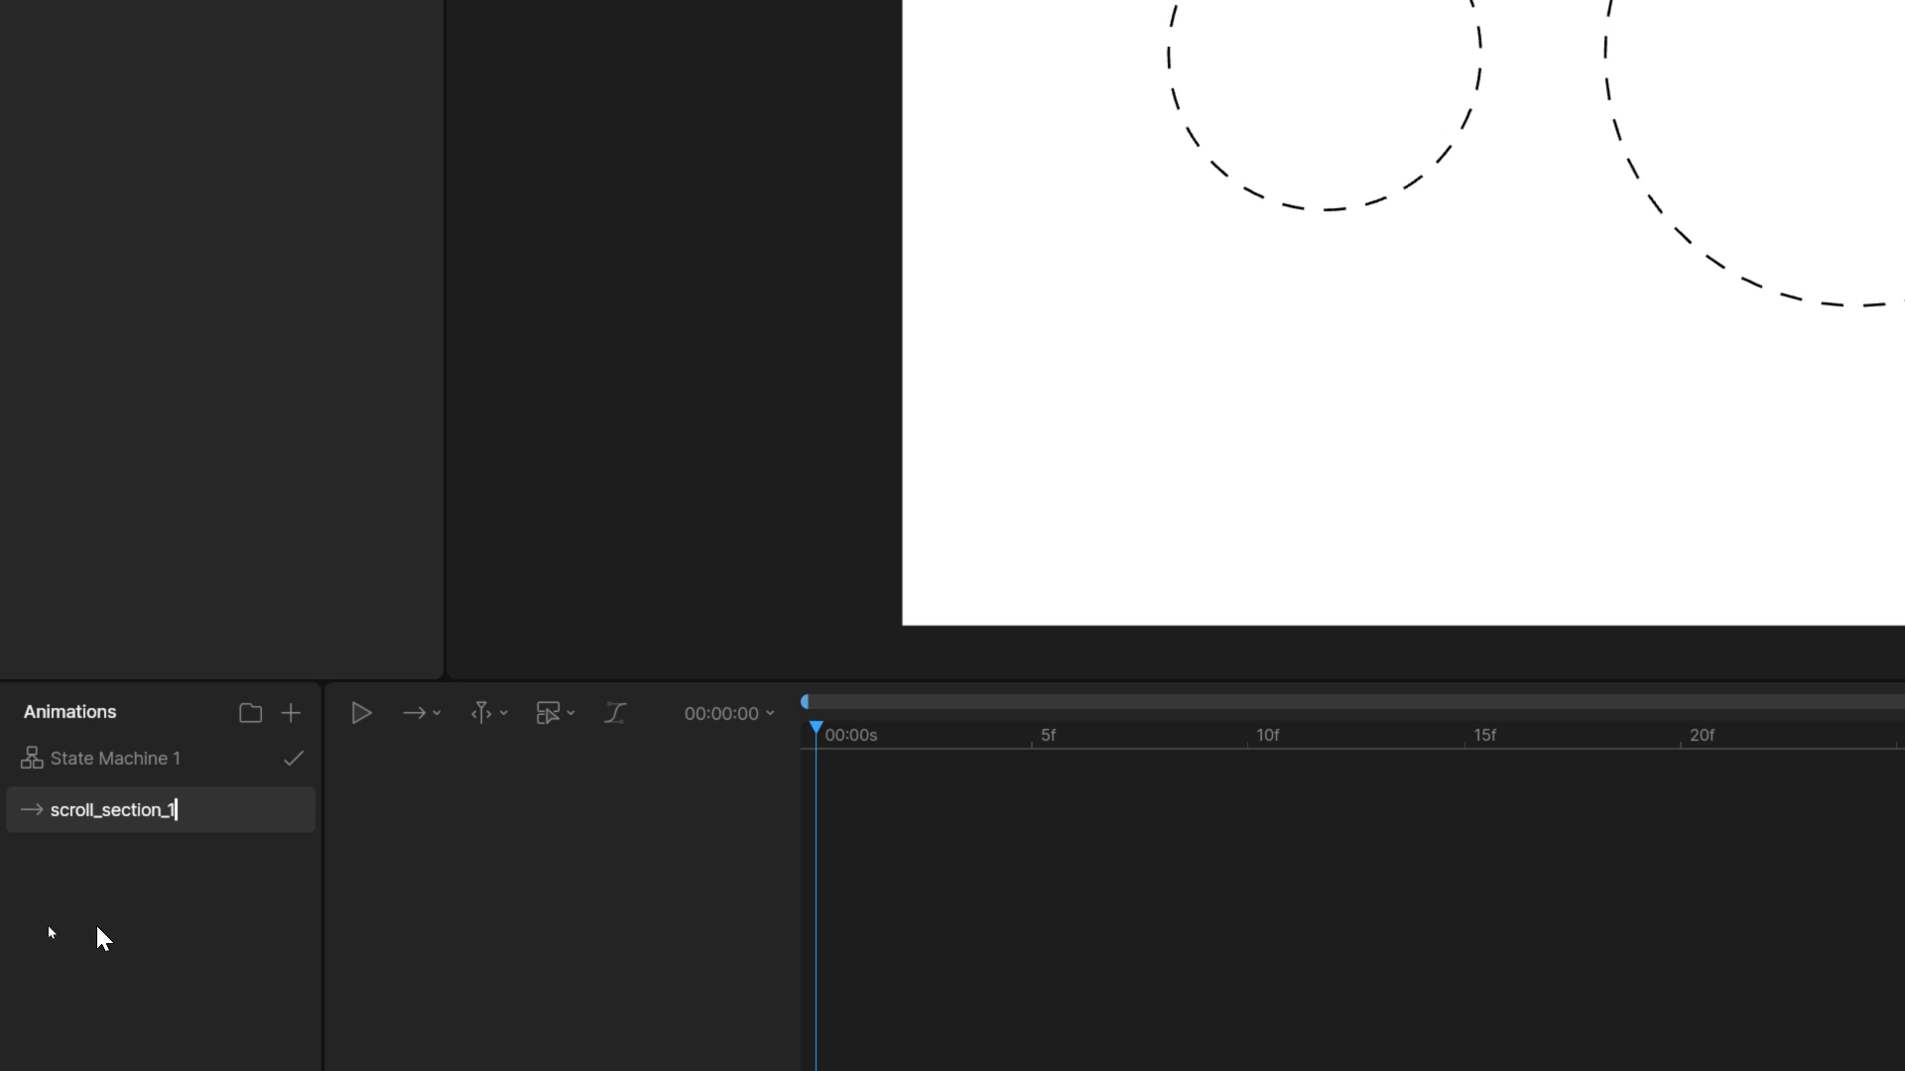
key(Return)
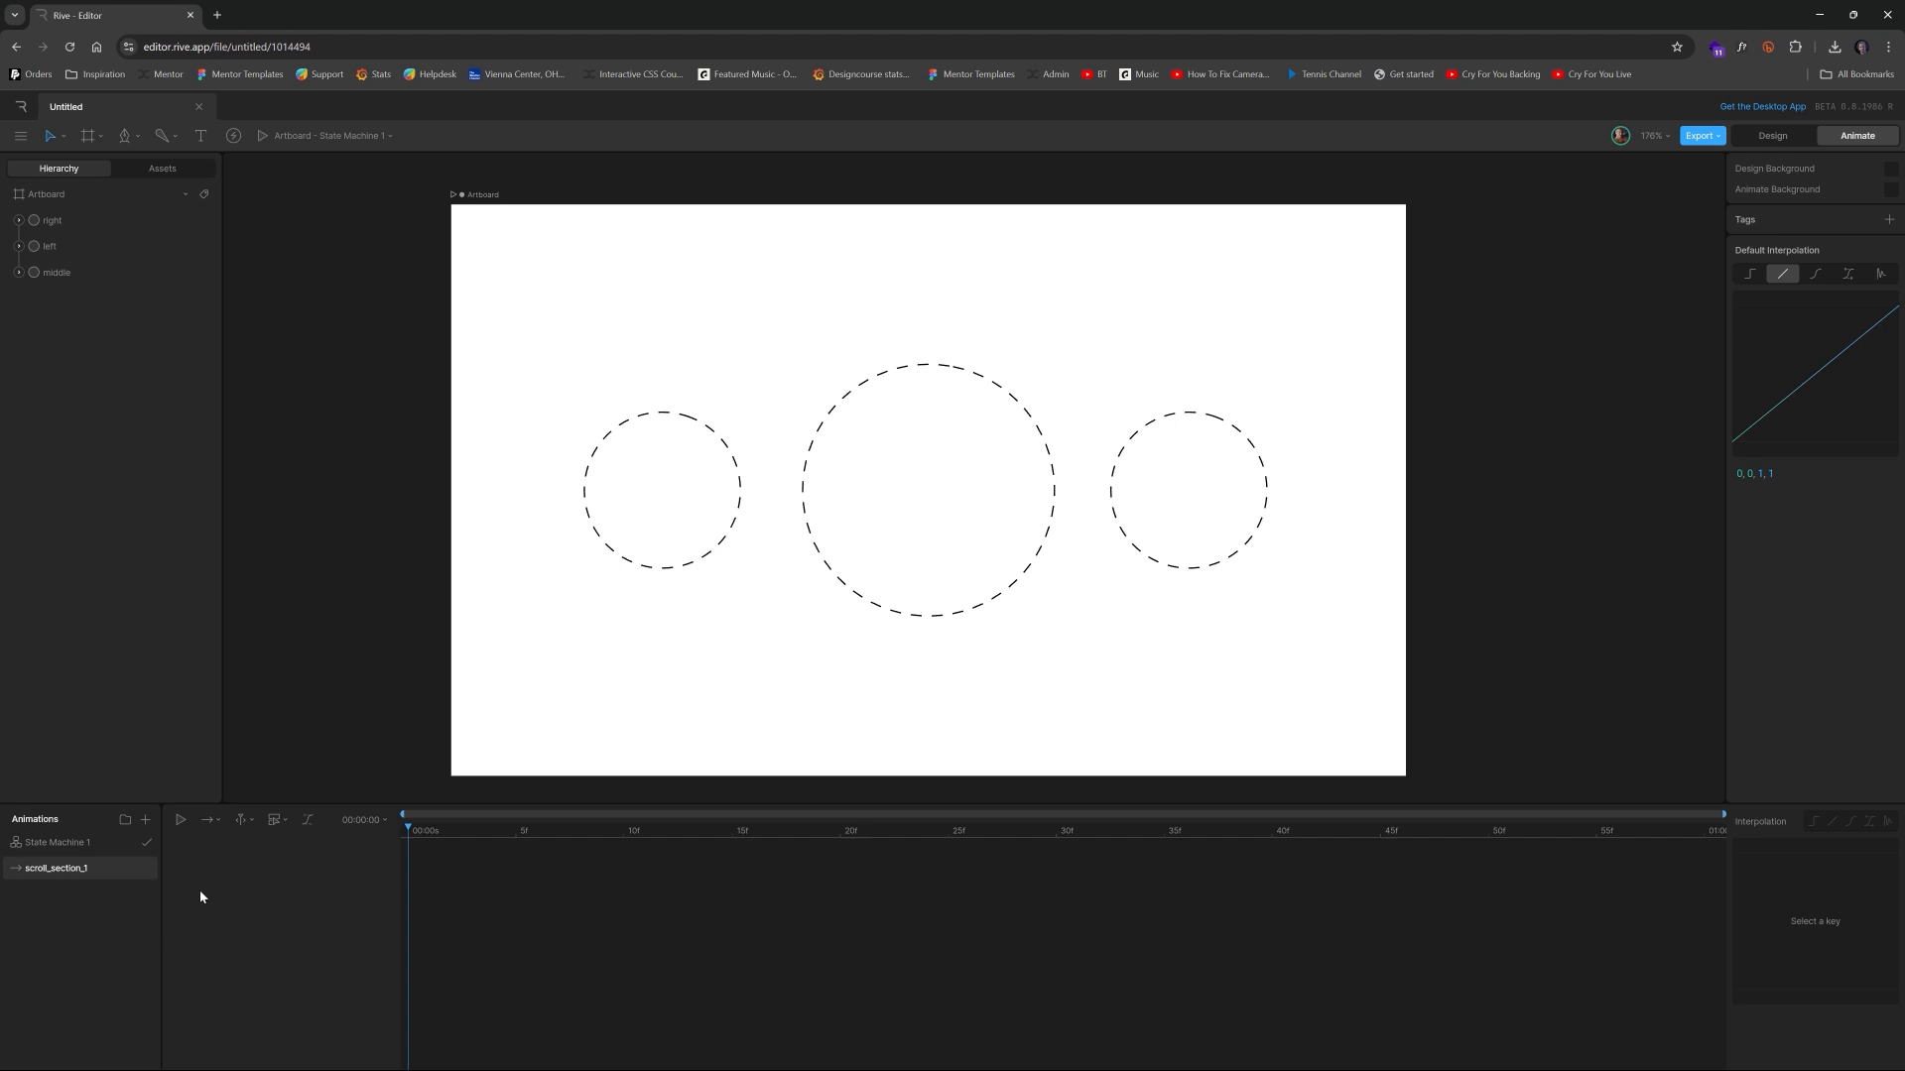
click(849, 552)
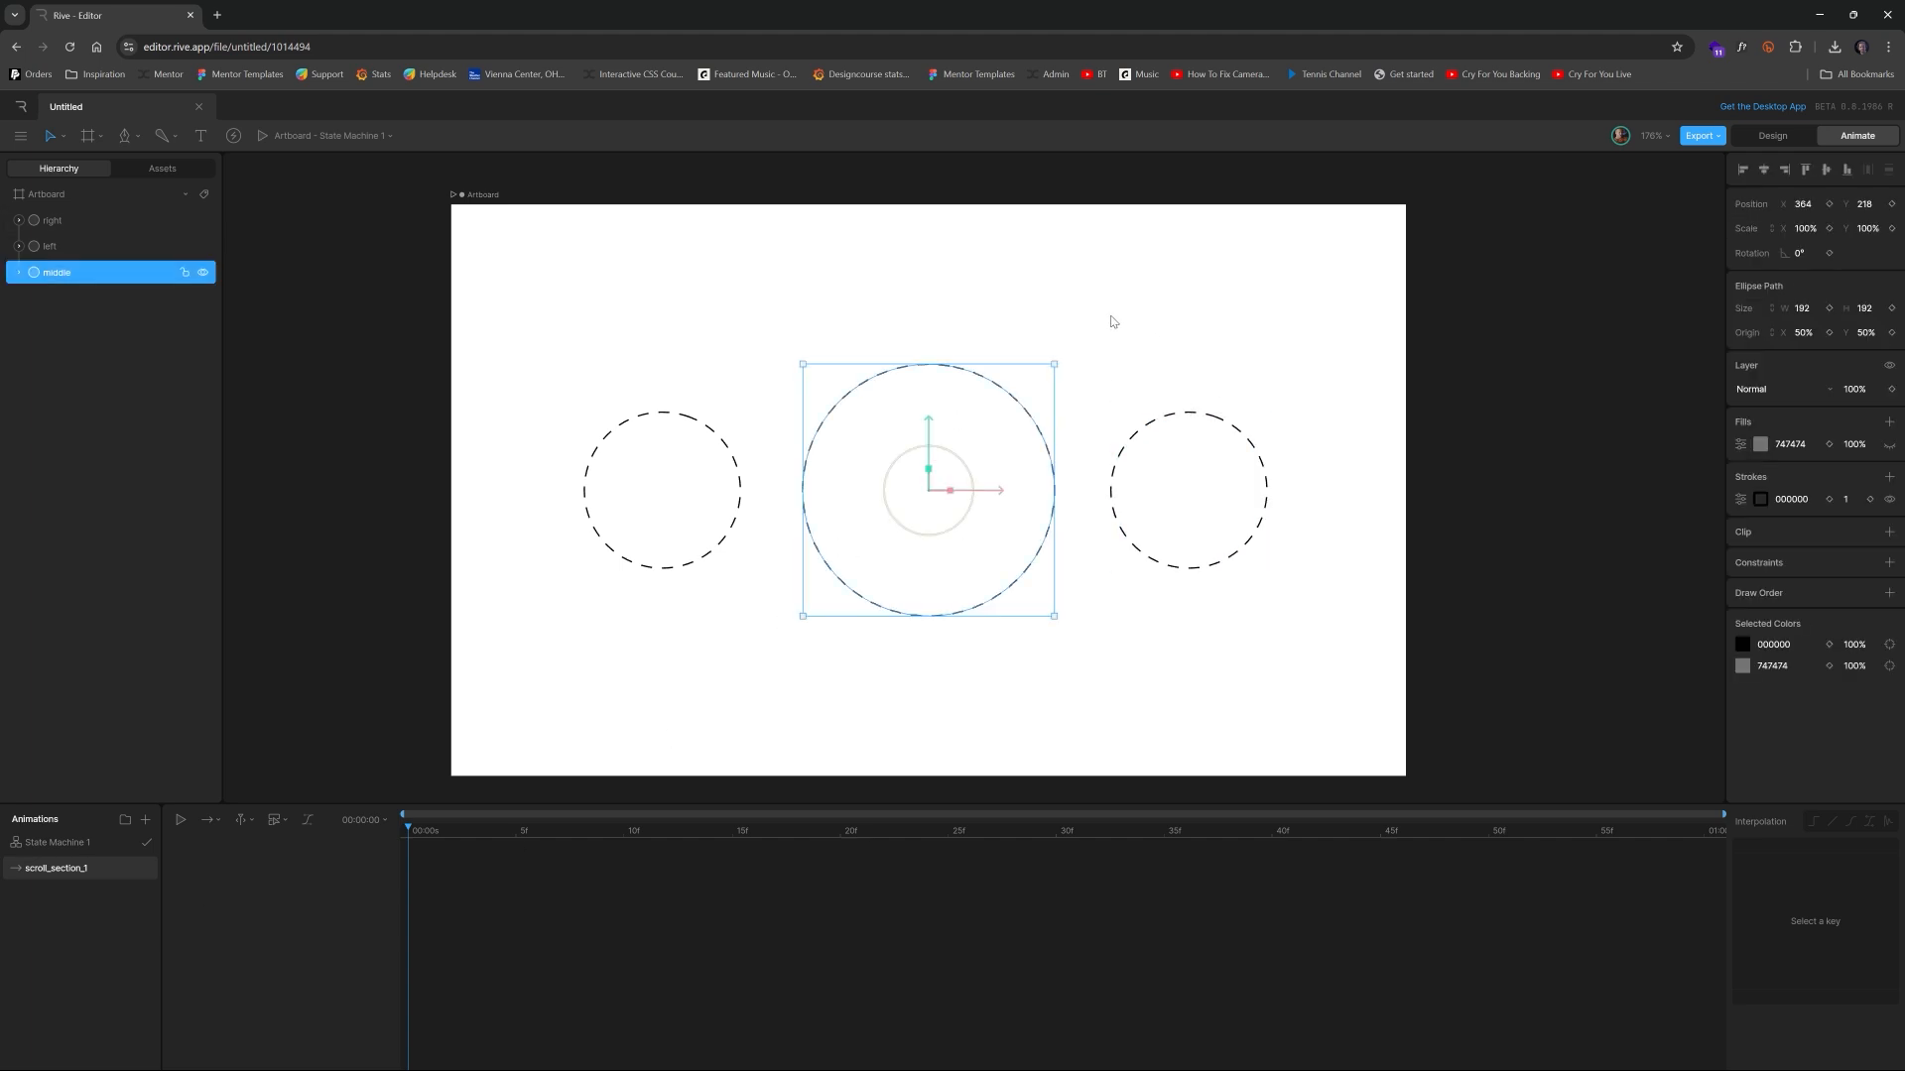
click(1061, 325)
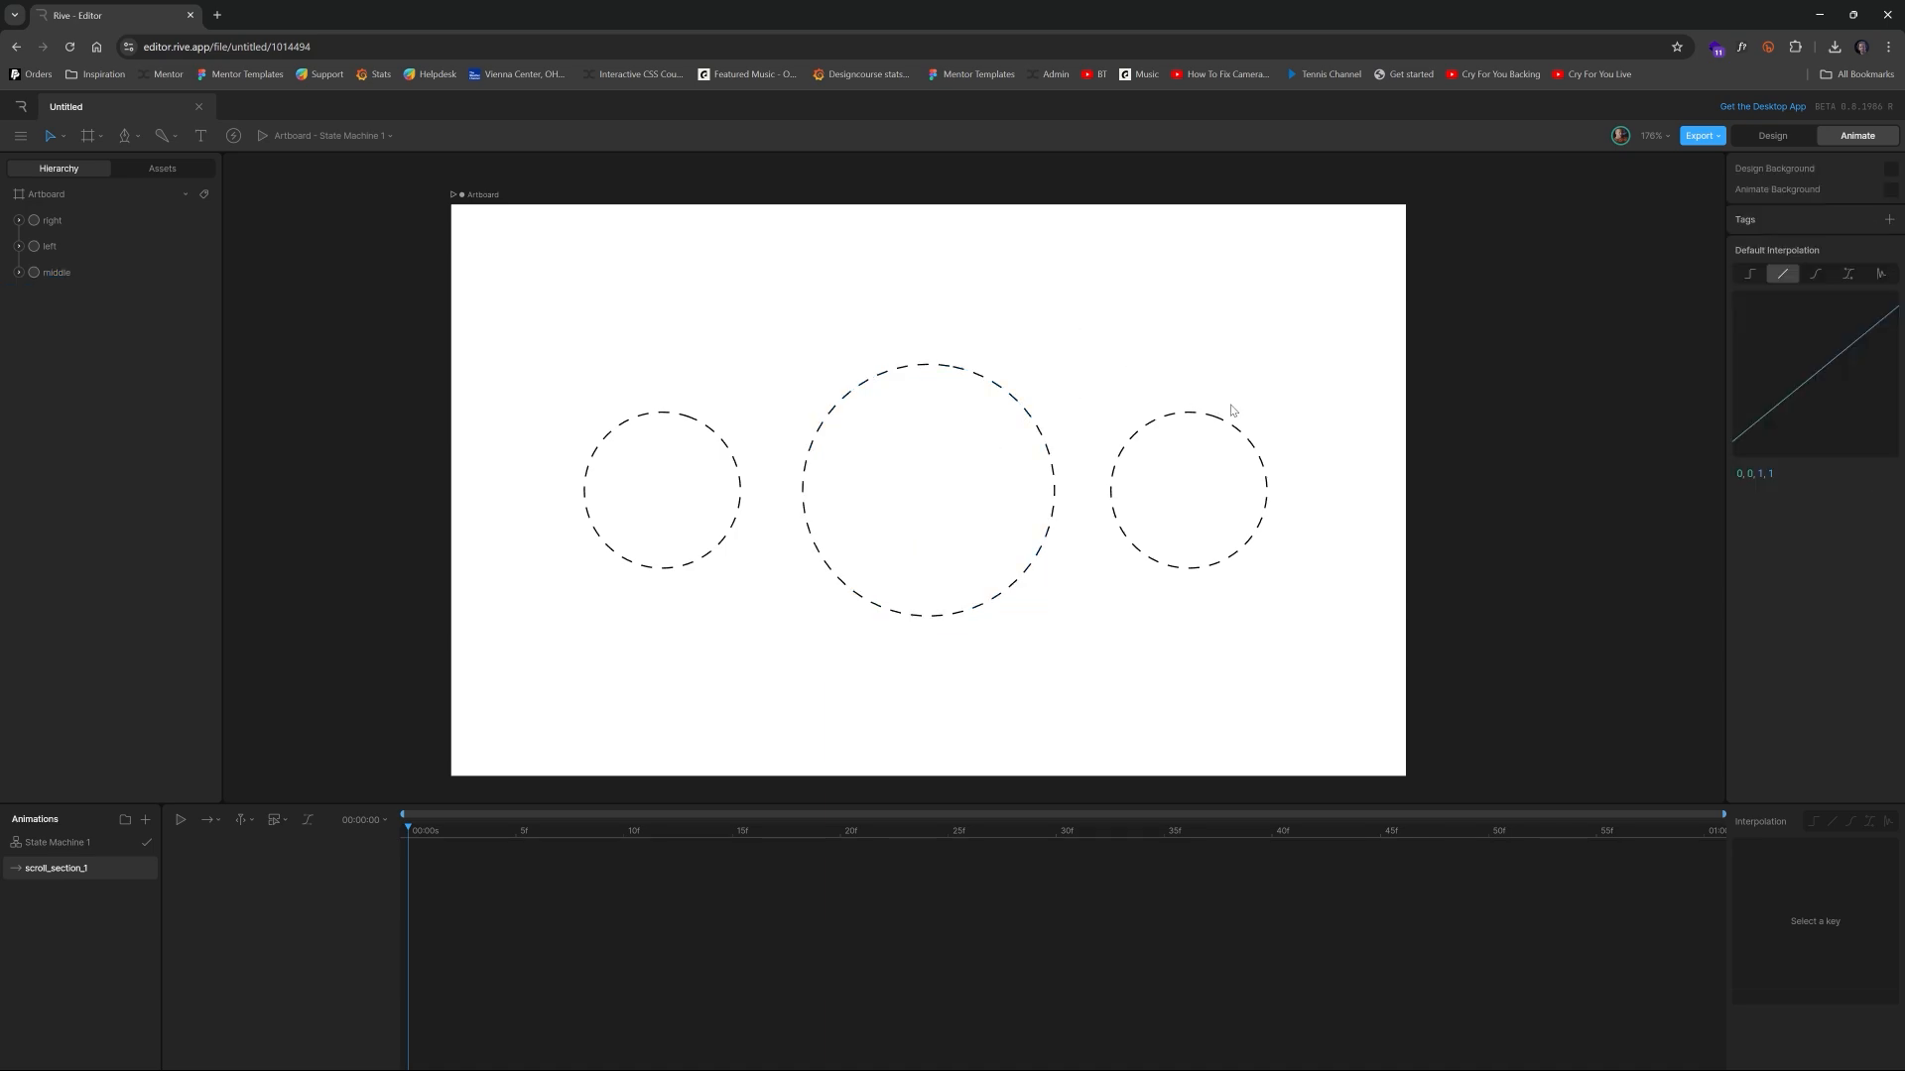
click(1027, 422)
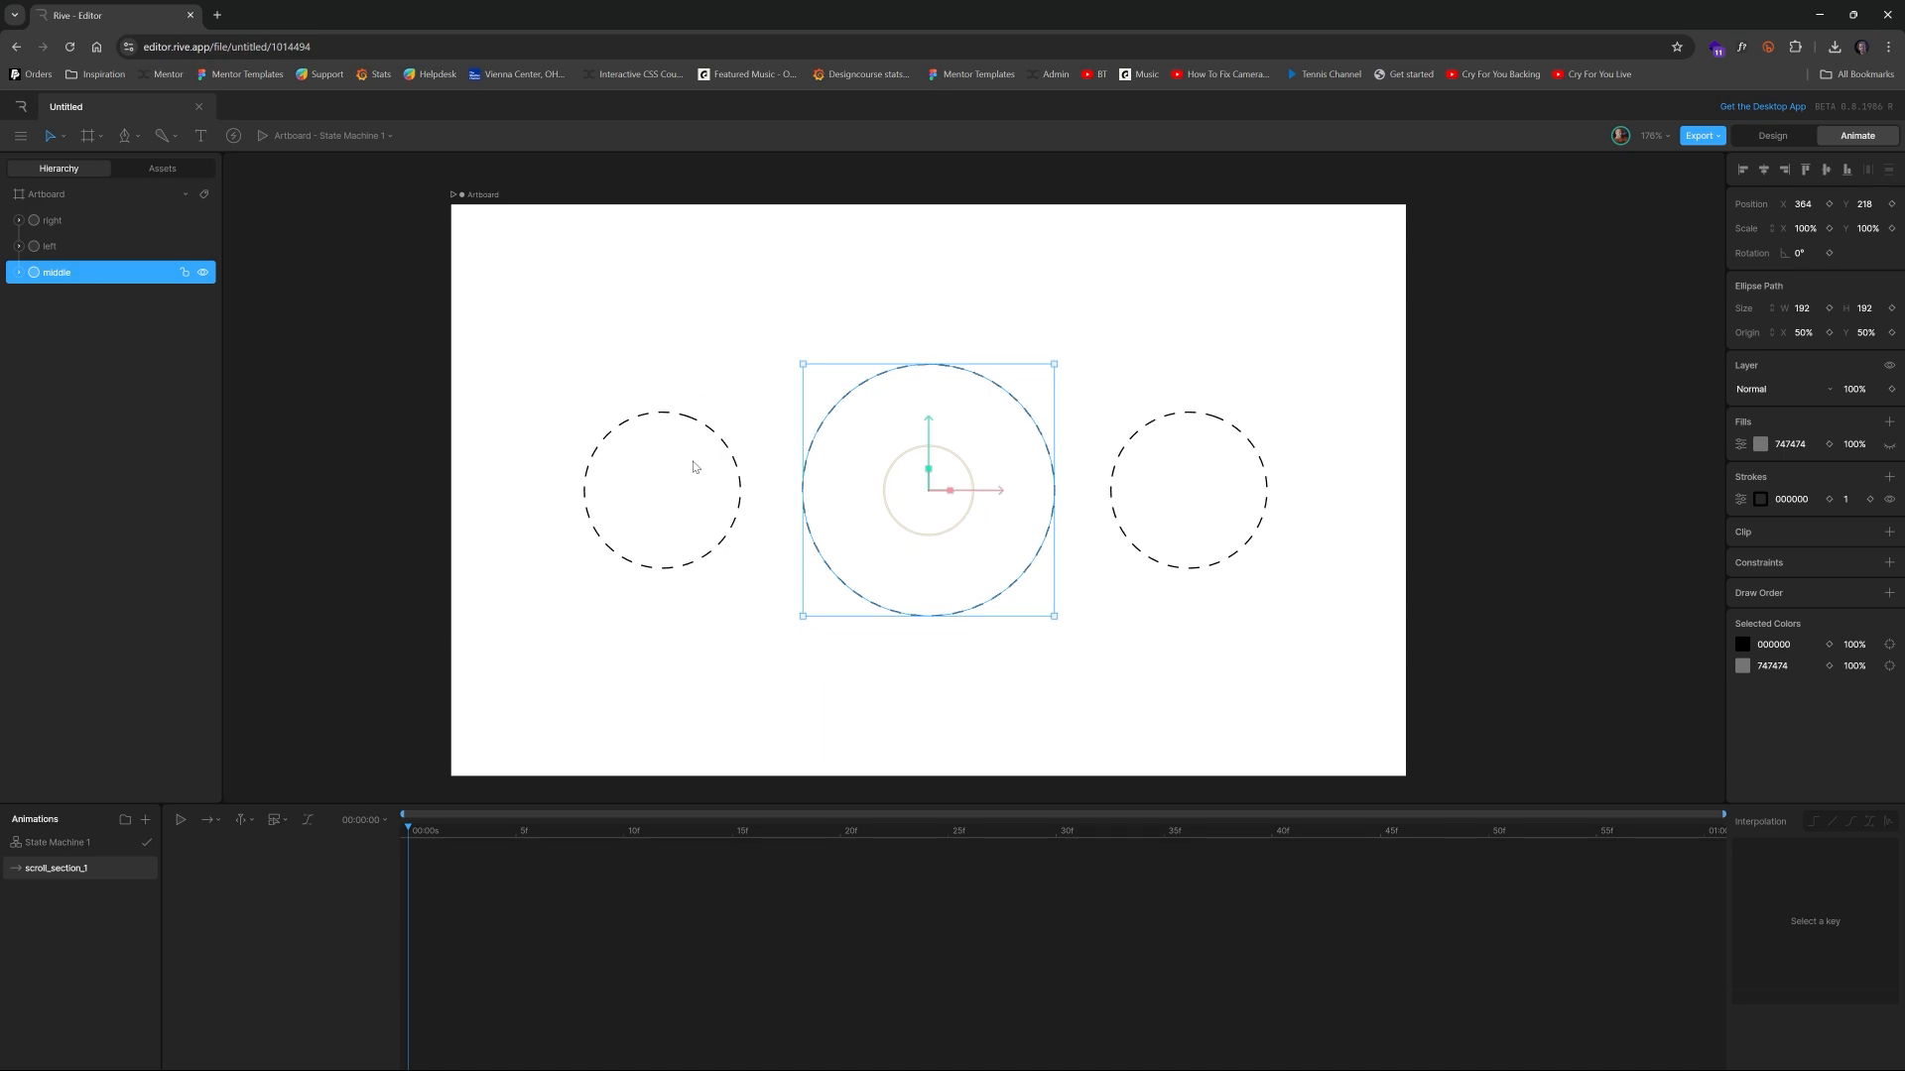
click(871, 297)
click(910, 468)
click(922, 322)
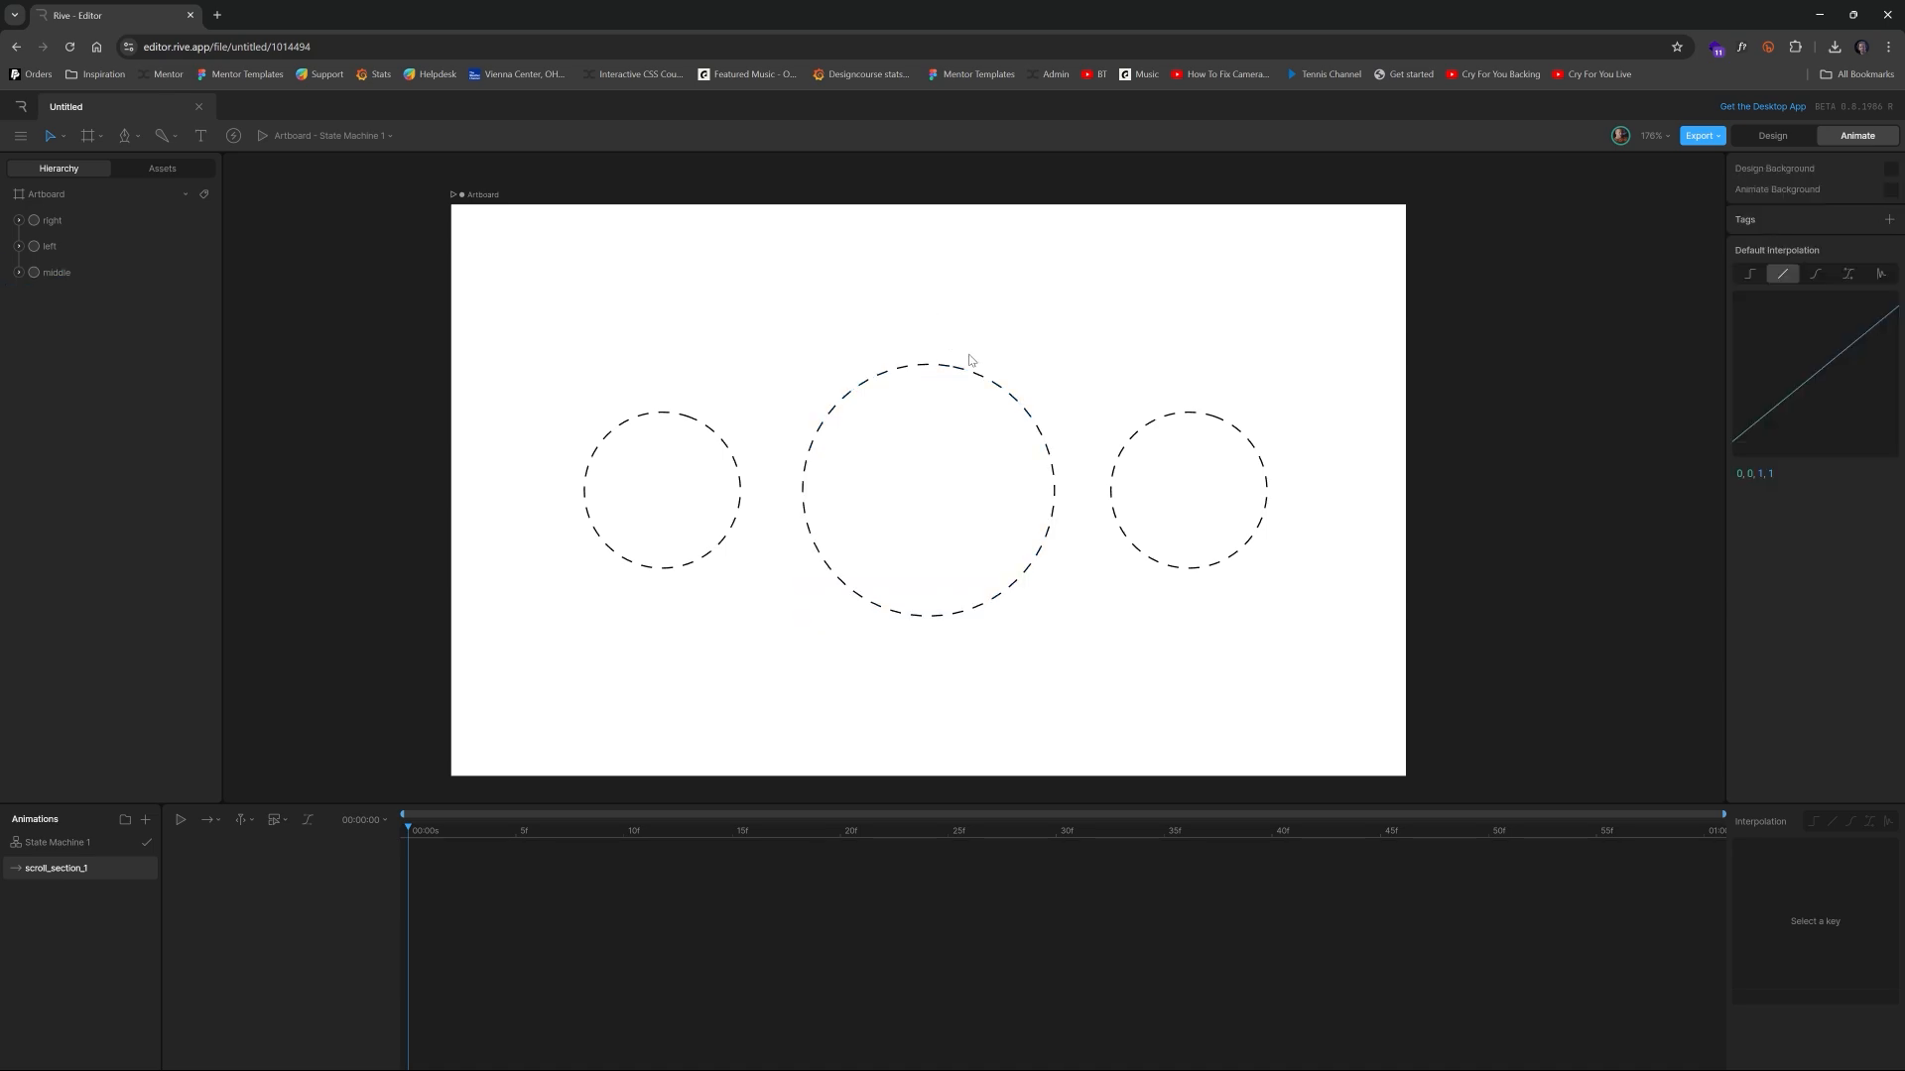
click(1004, 441)
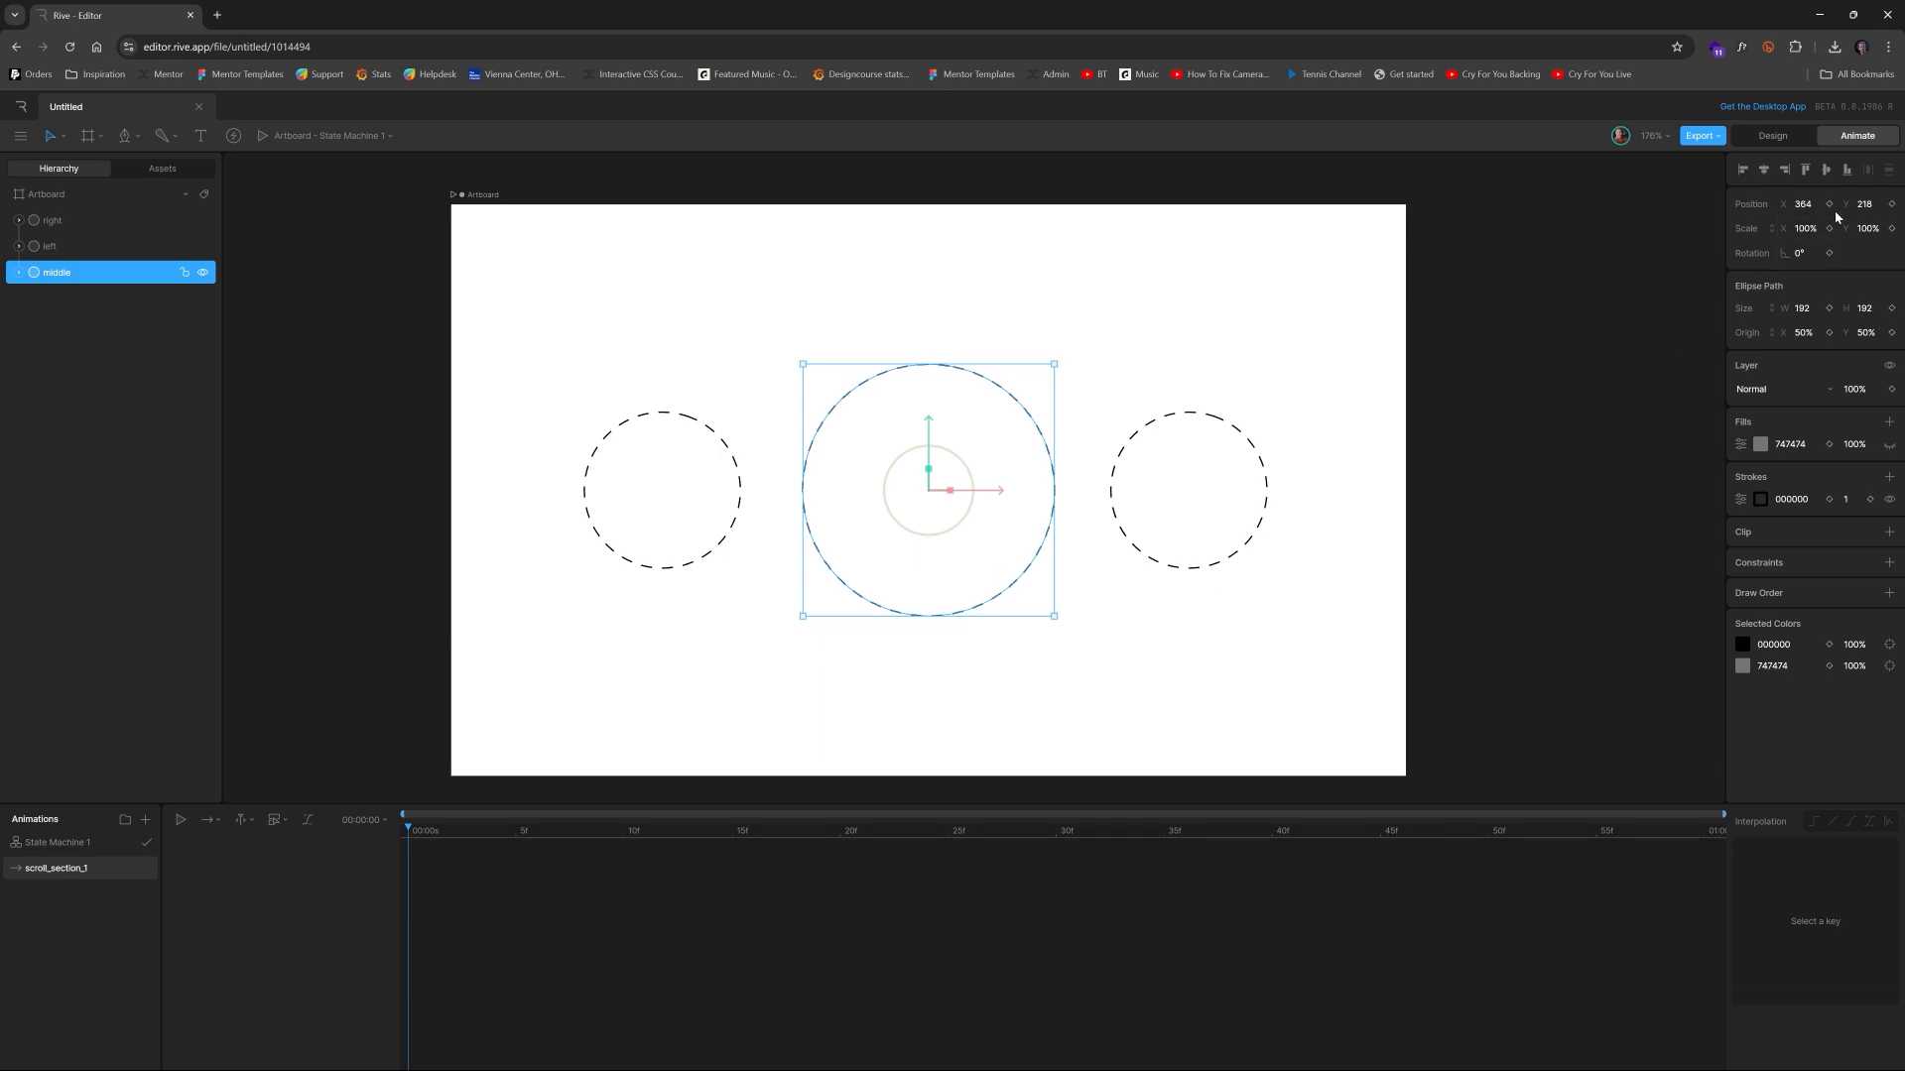
click(1145, 437)
click(972, 416)
Add position, scale and rotation keyframes for the right circle at the start of scroll_section_1
click(1230, 468)
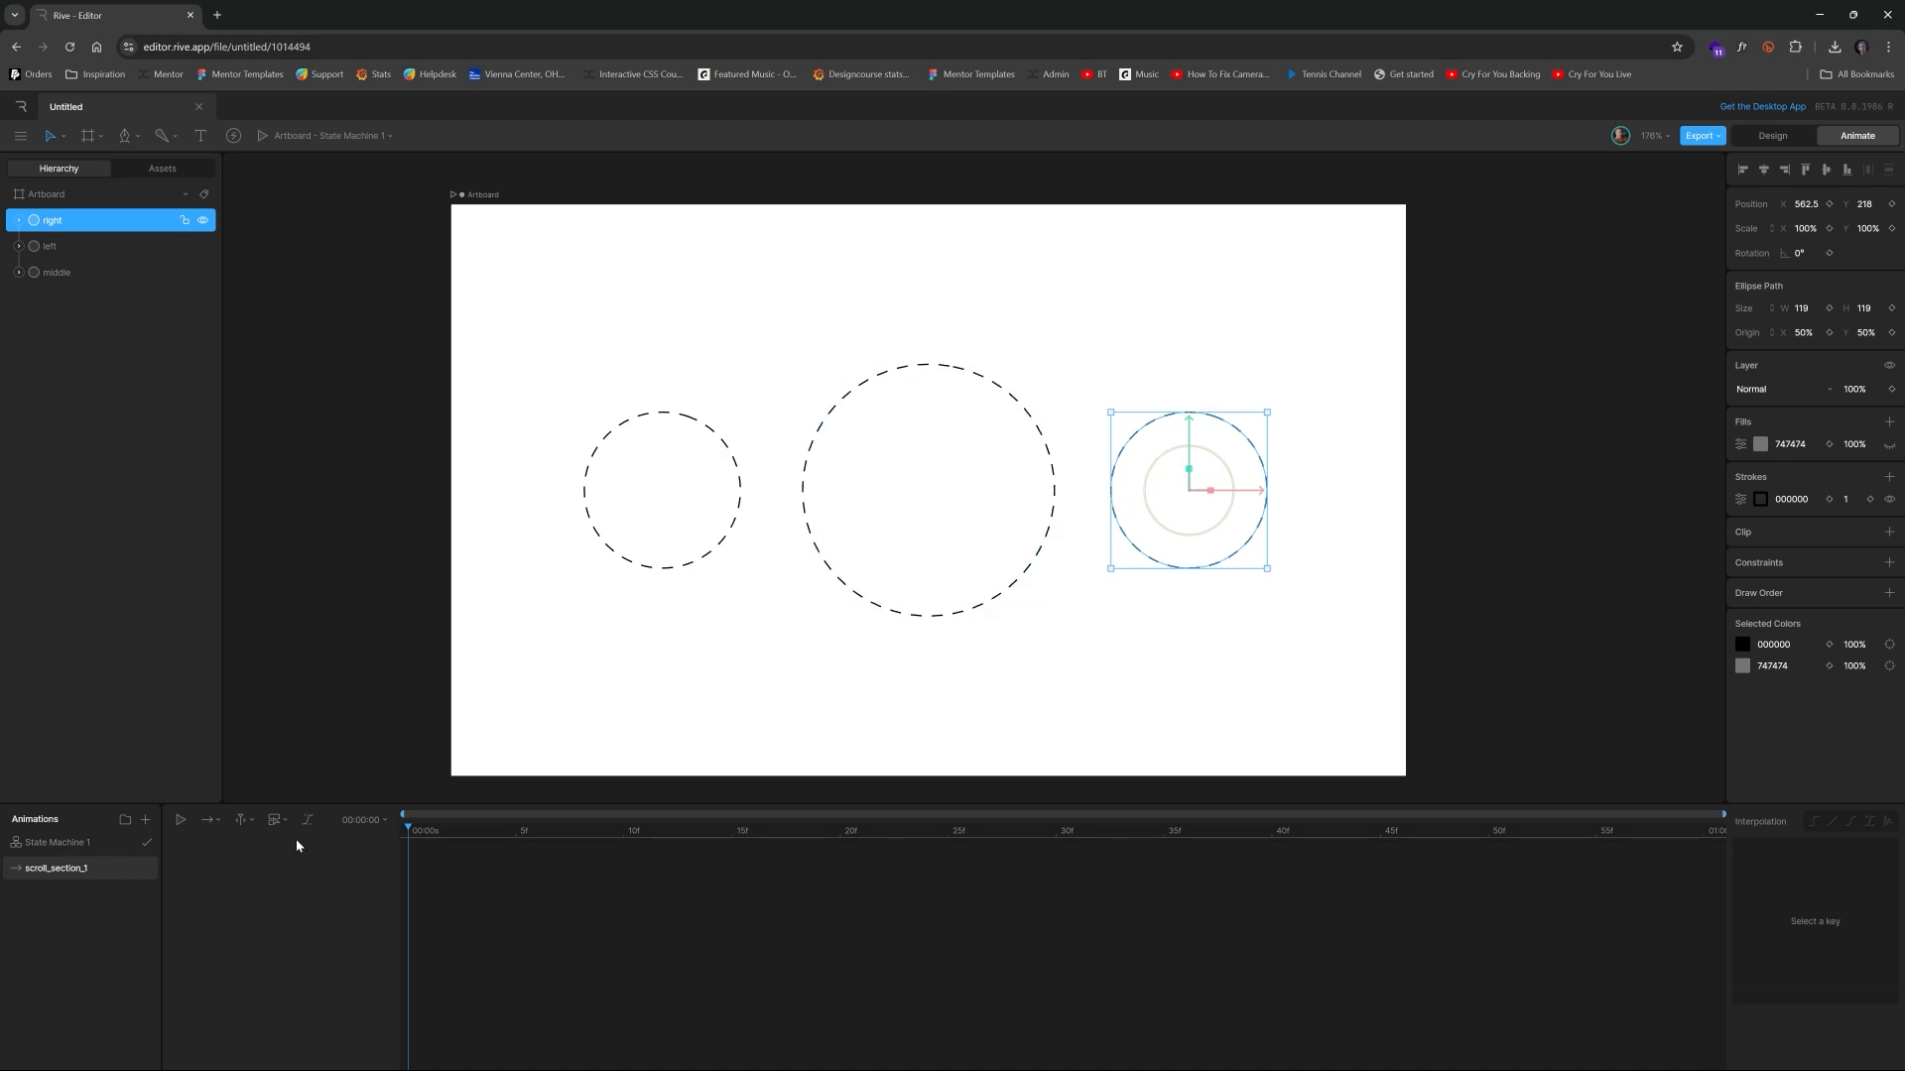
click(1828, 203)
click(1891, 204)
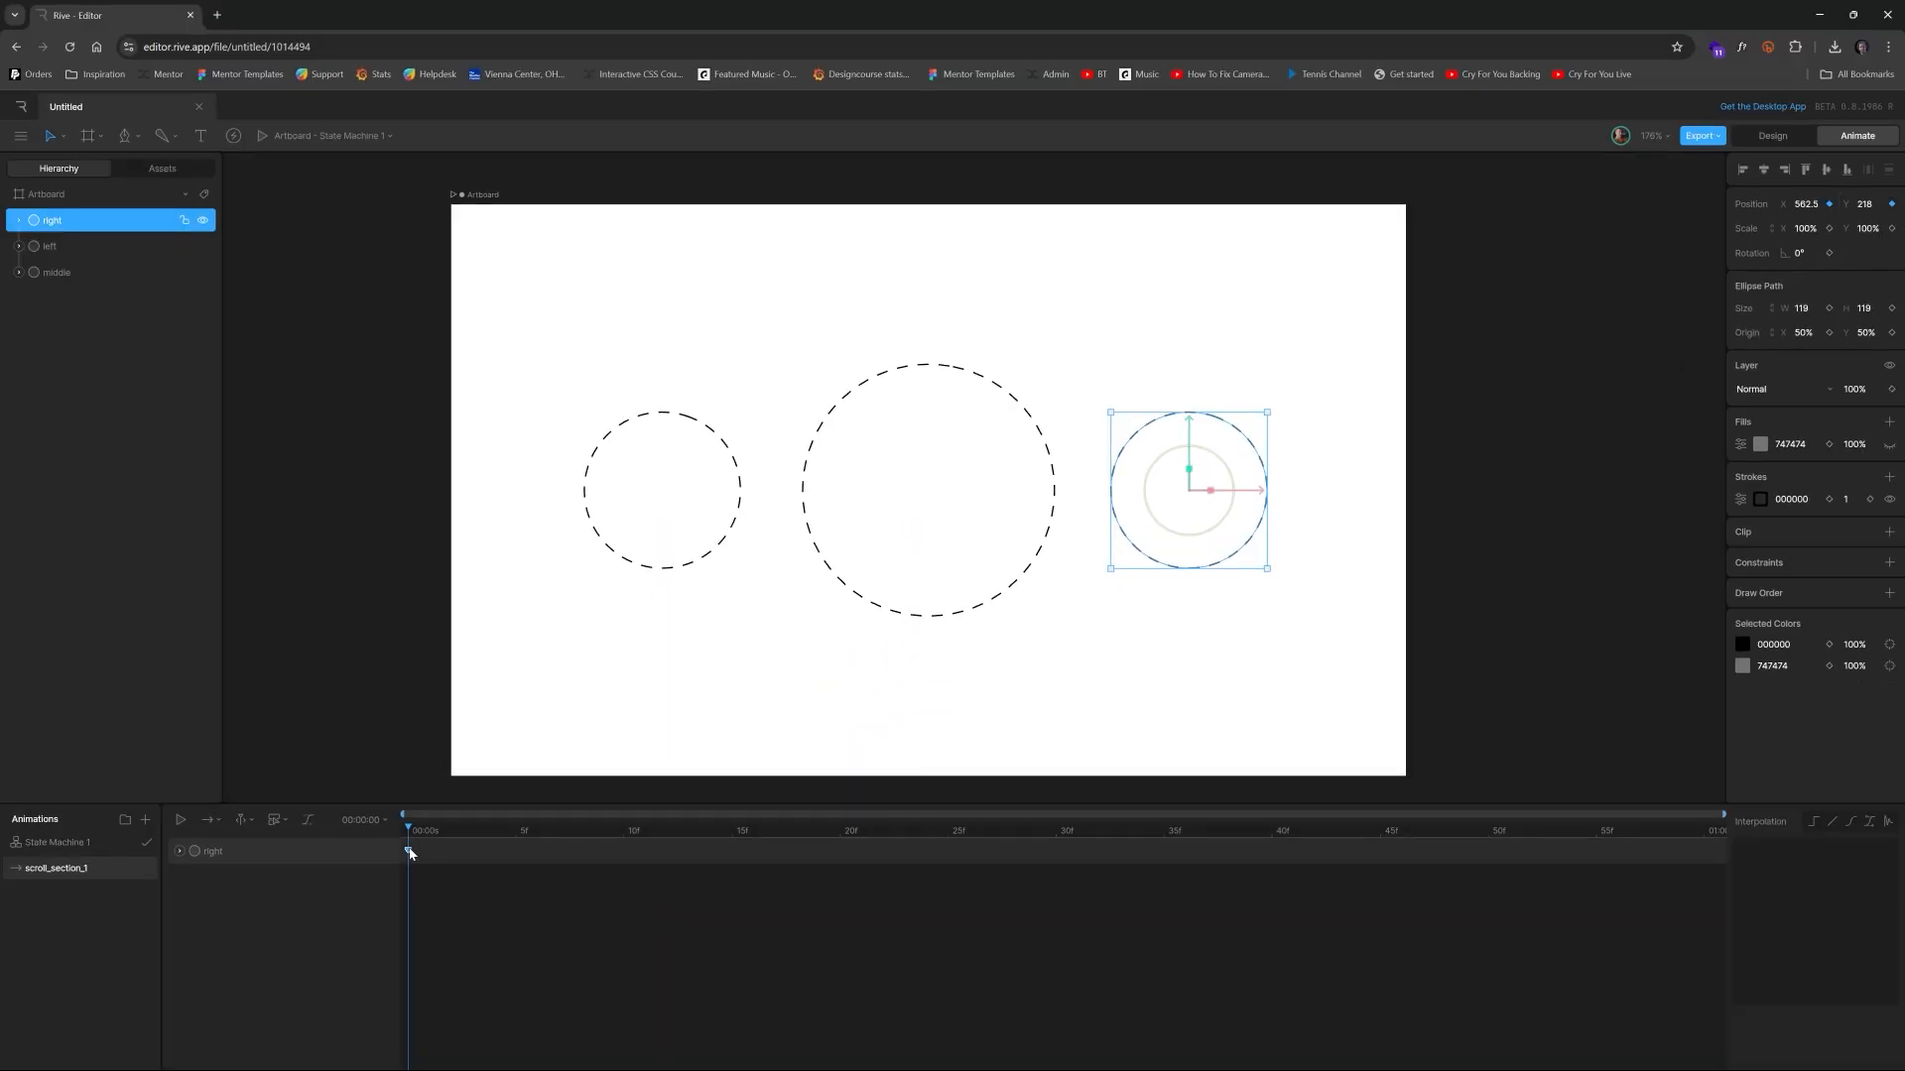
click(410, 851)
click(1891, 228)
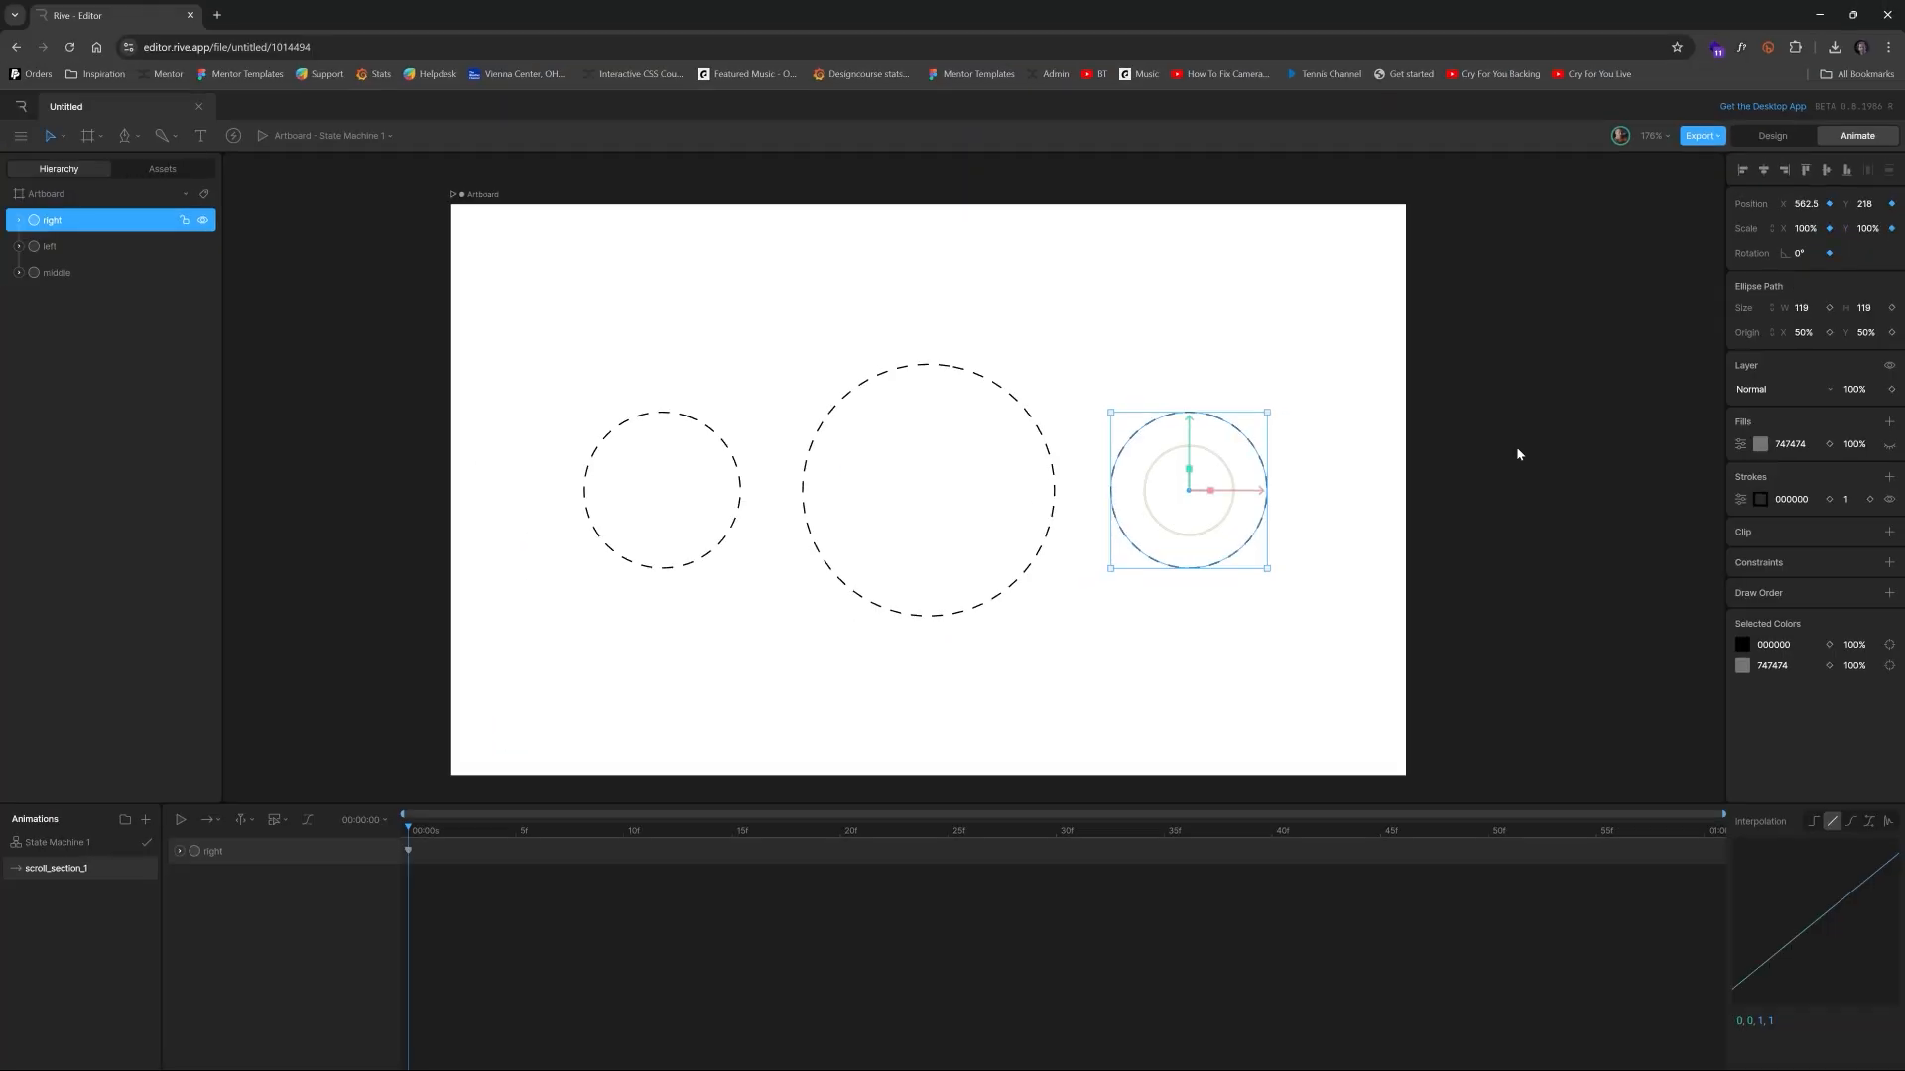
Add position, scale and rotation keyframes for the left and middle circles at the start of the timeline
click(145, 693)
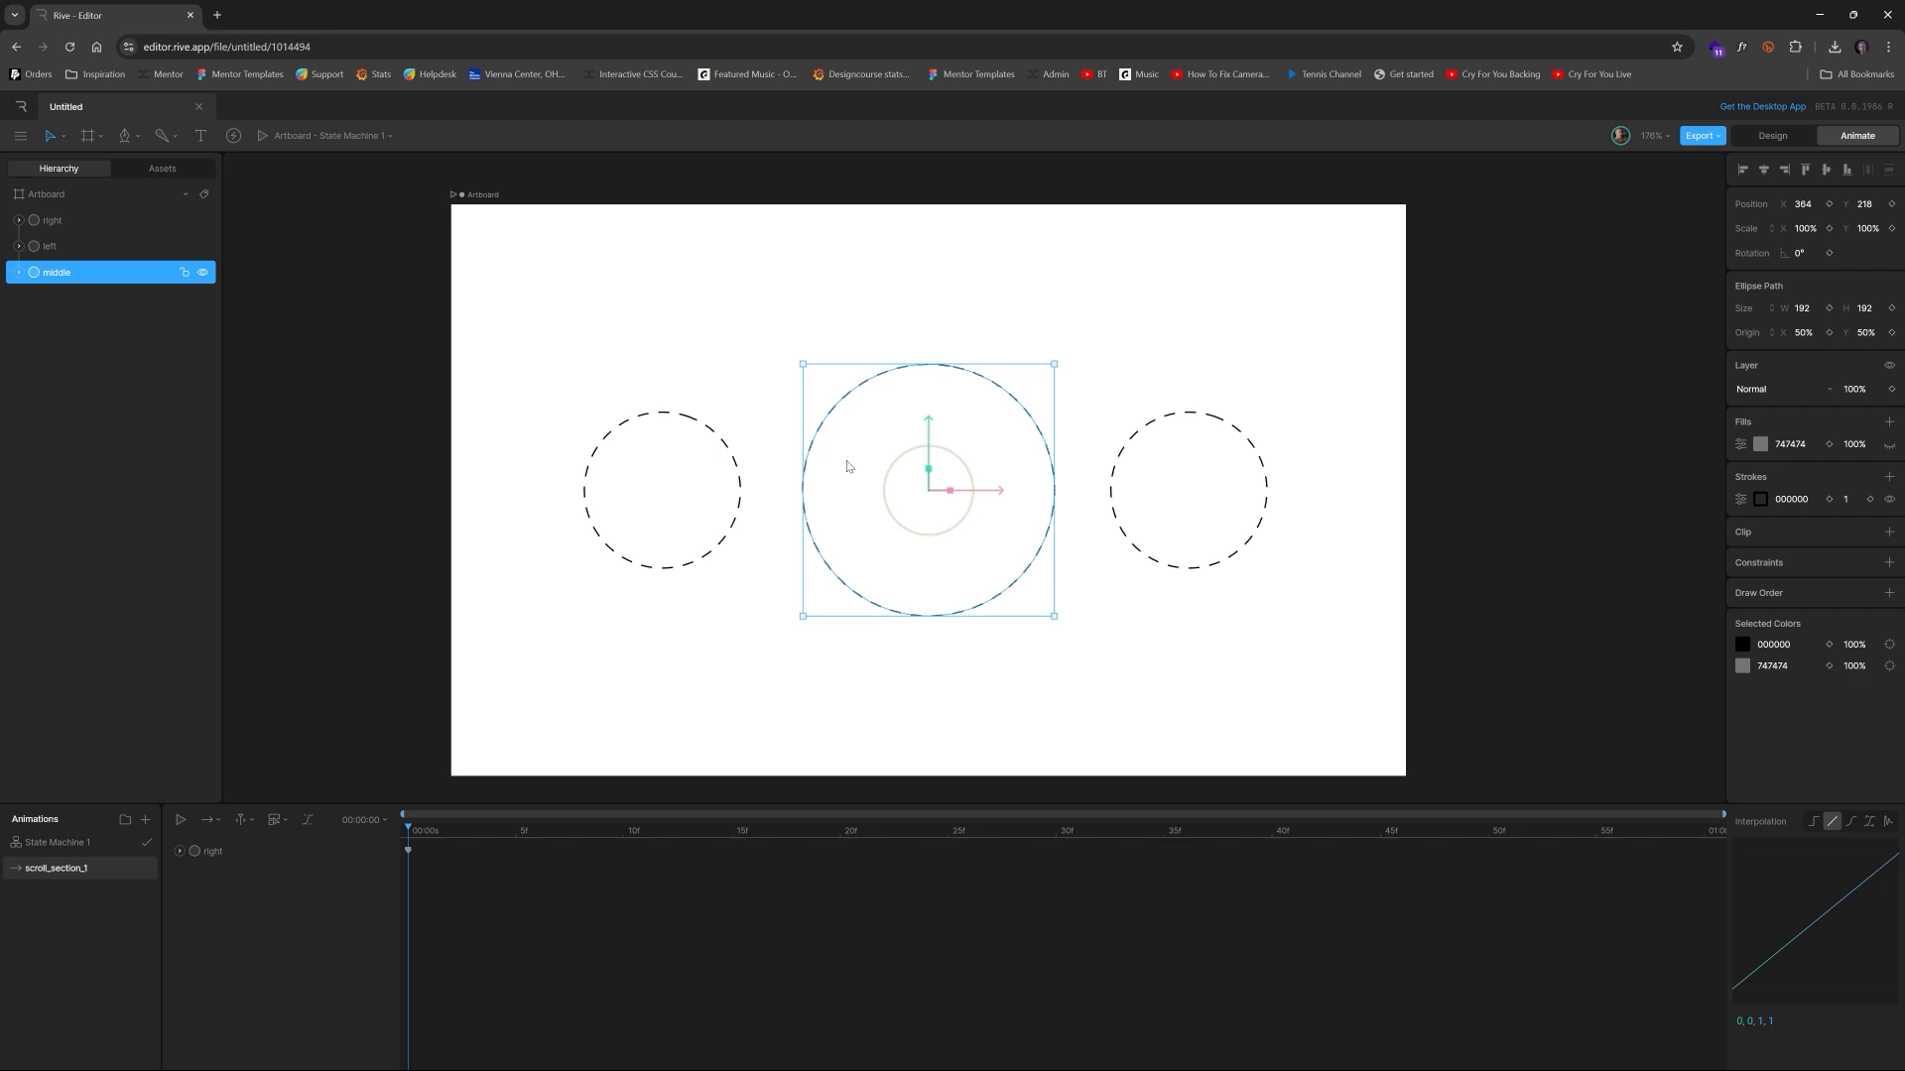
shift+click(719, 483)
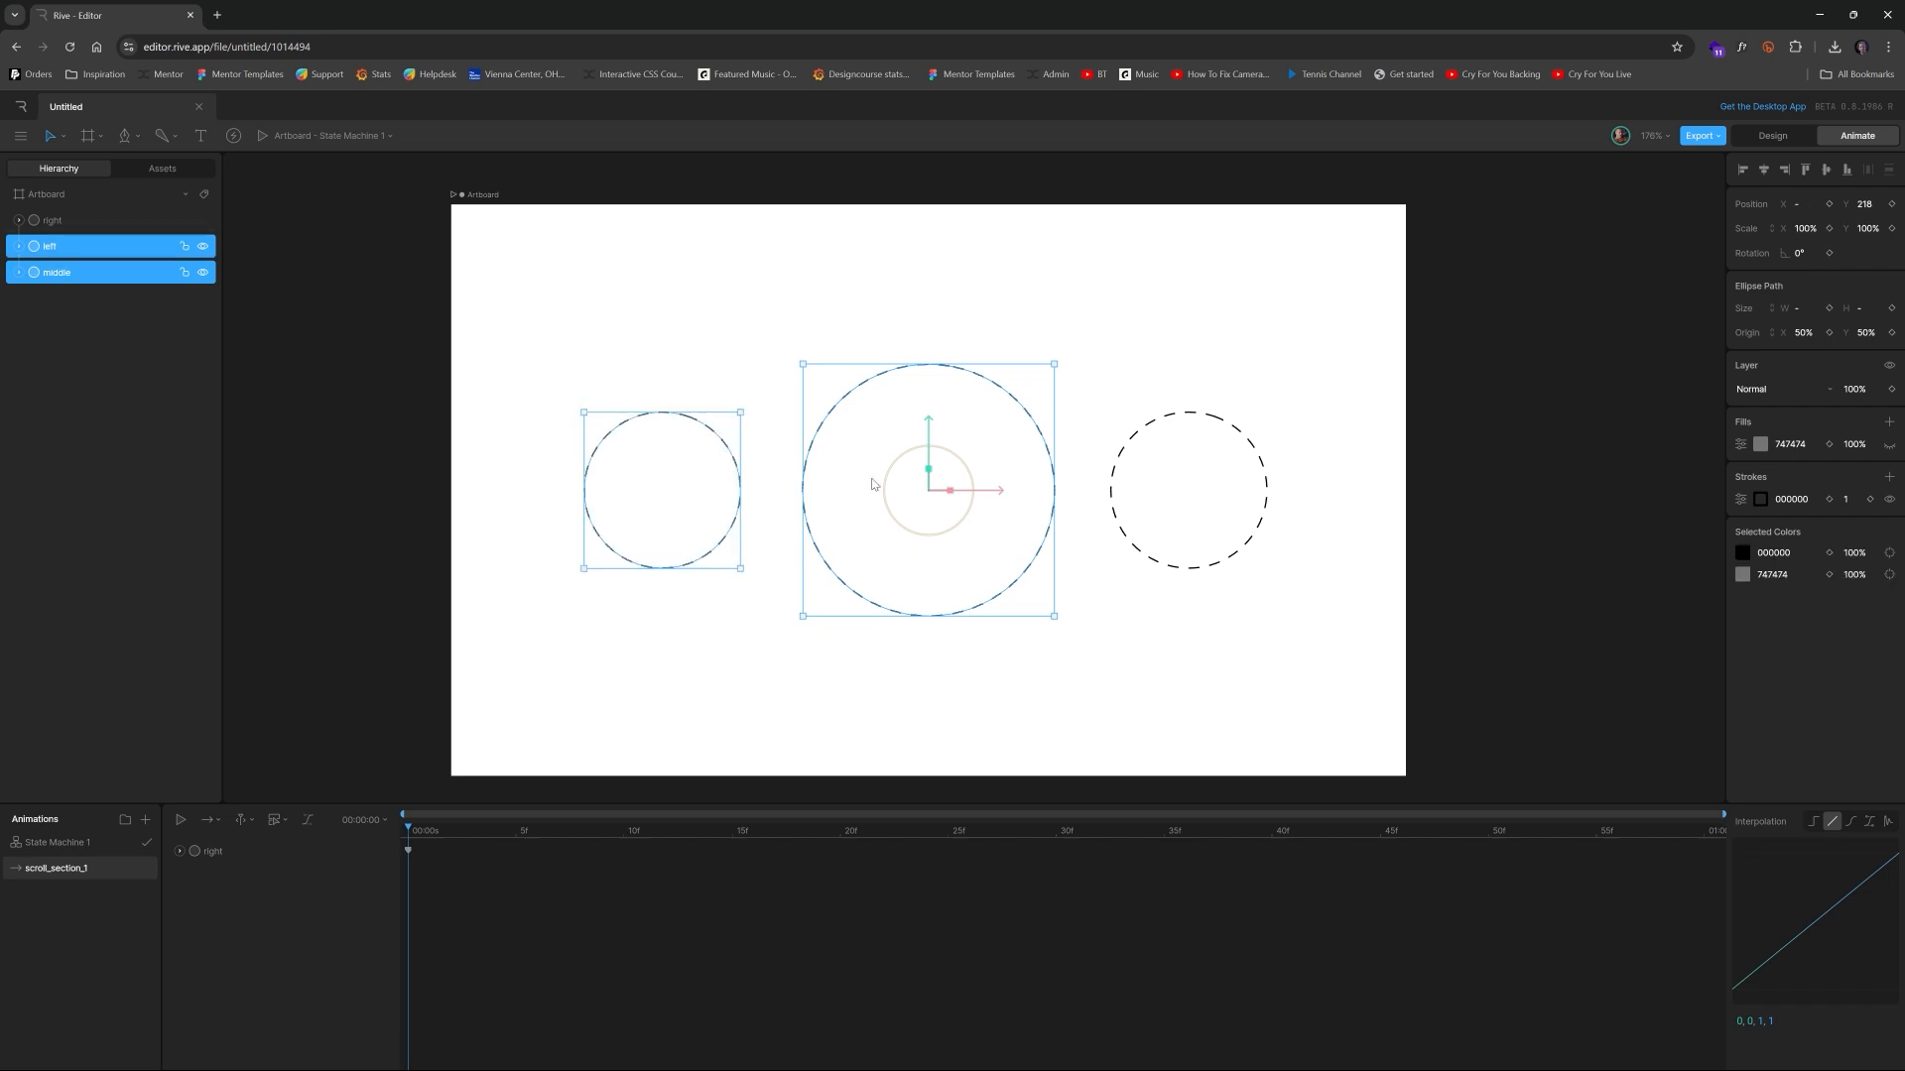
click(1828, 203)
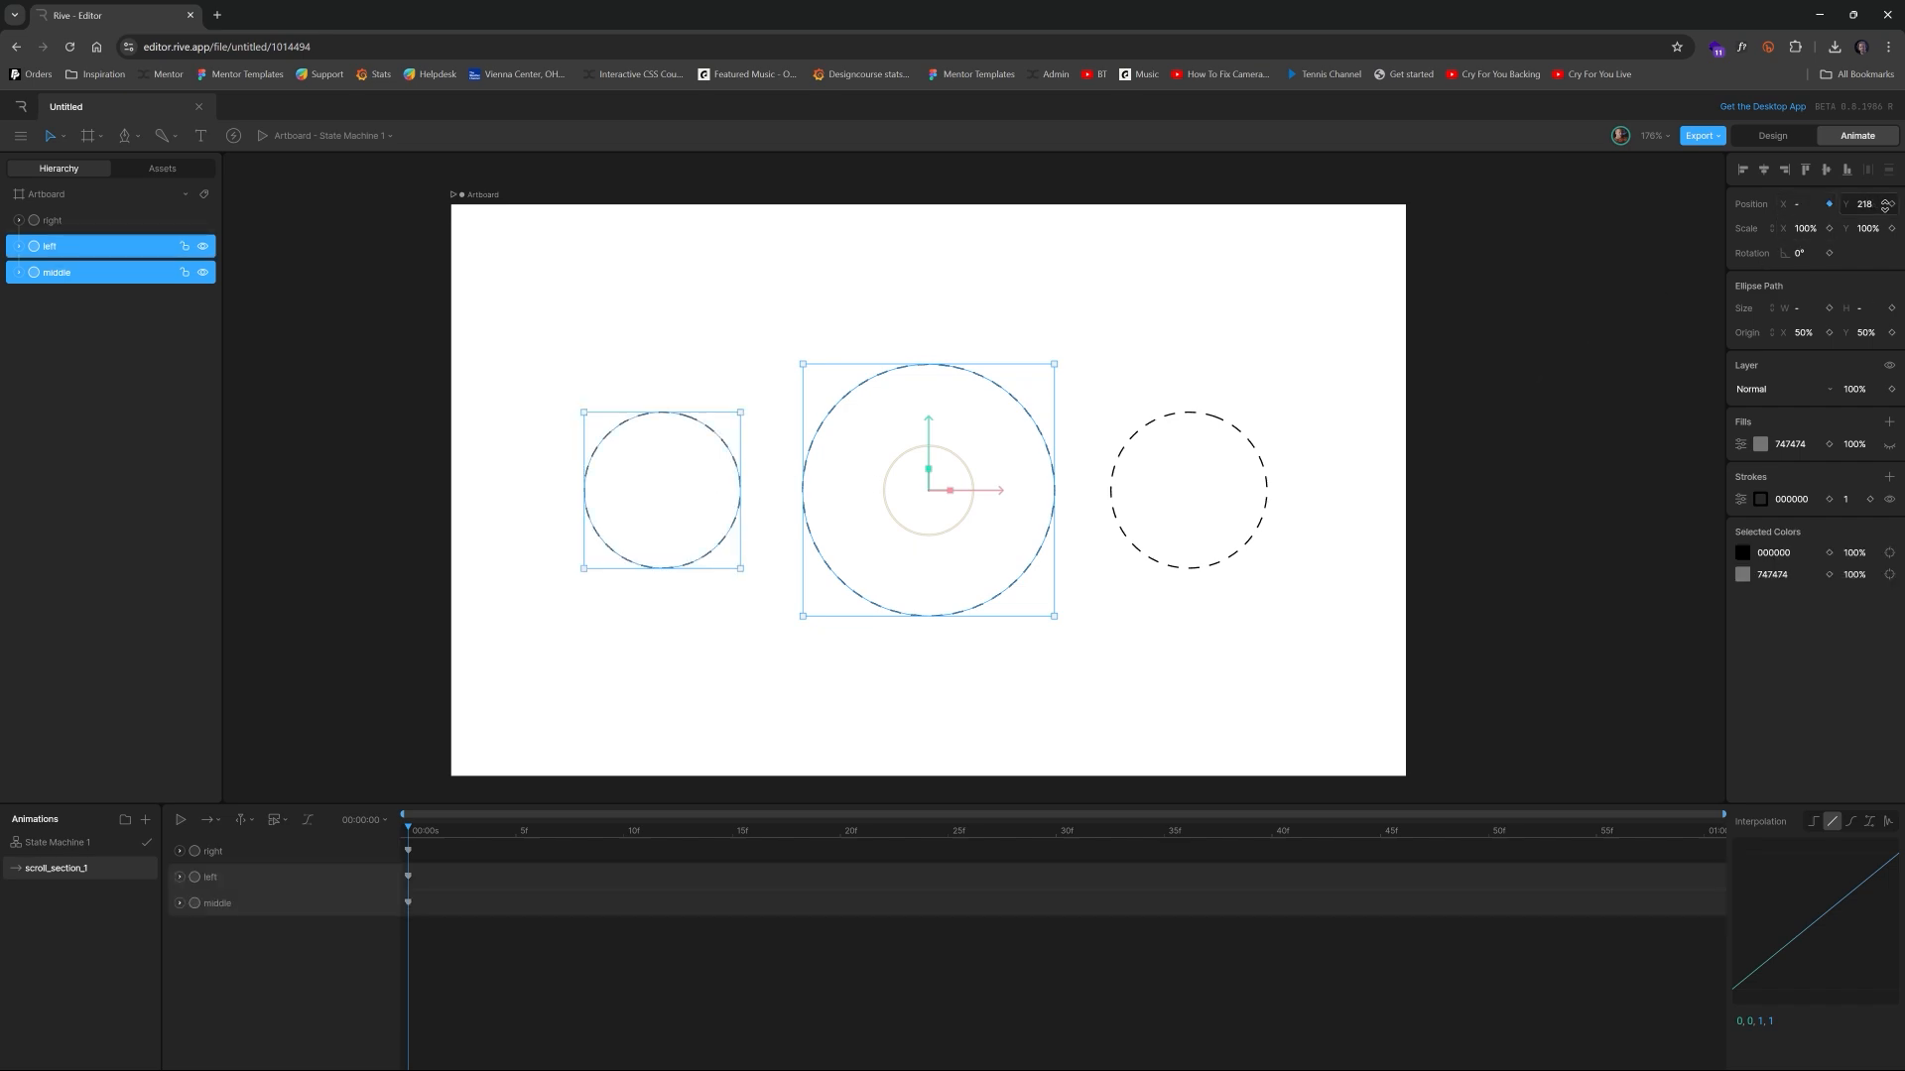
click(1891, 204)
click(1890, 228)
Copy the starting keyframes of all three circles to the end of the timeline at 00:01:00
shift+click(232, 853)
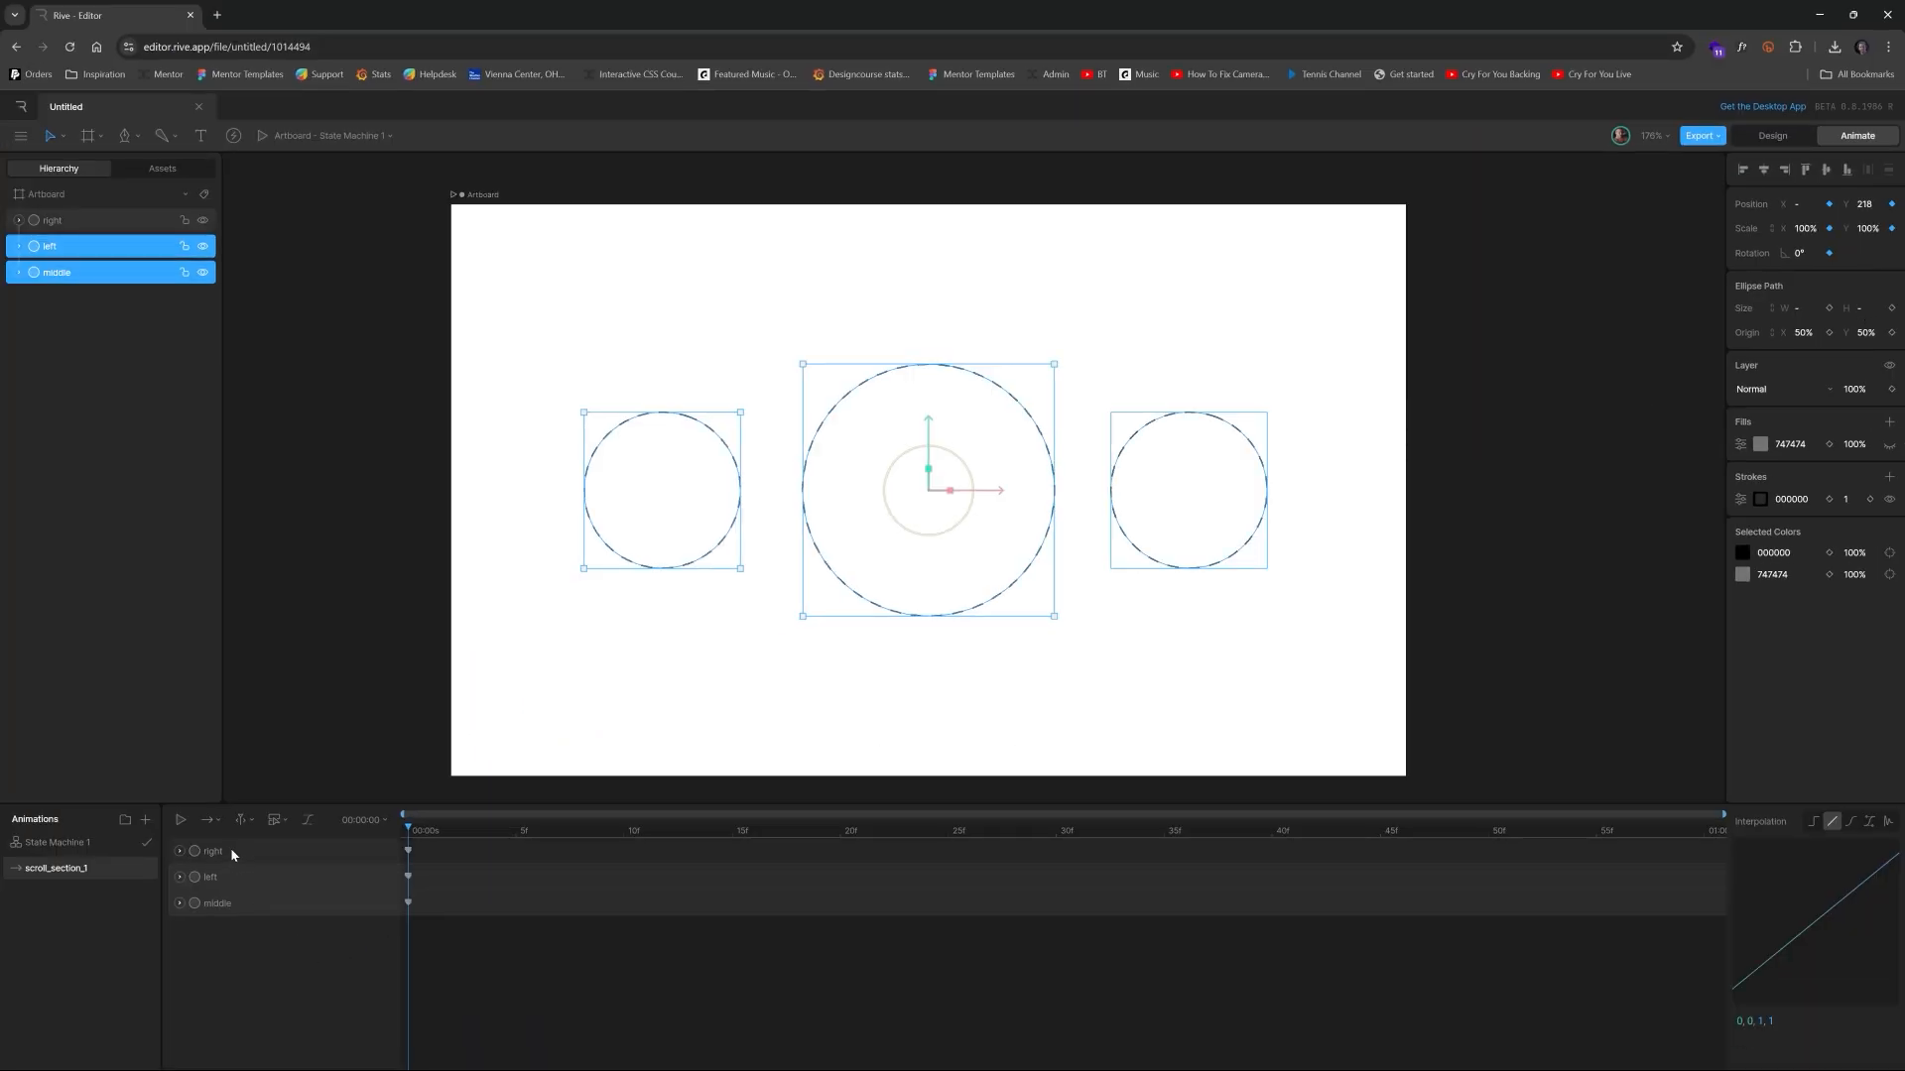
click(231, 847)
shift+click(286, 879)
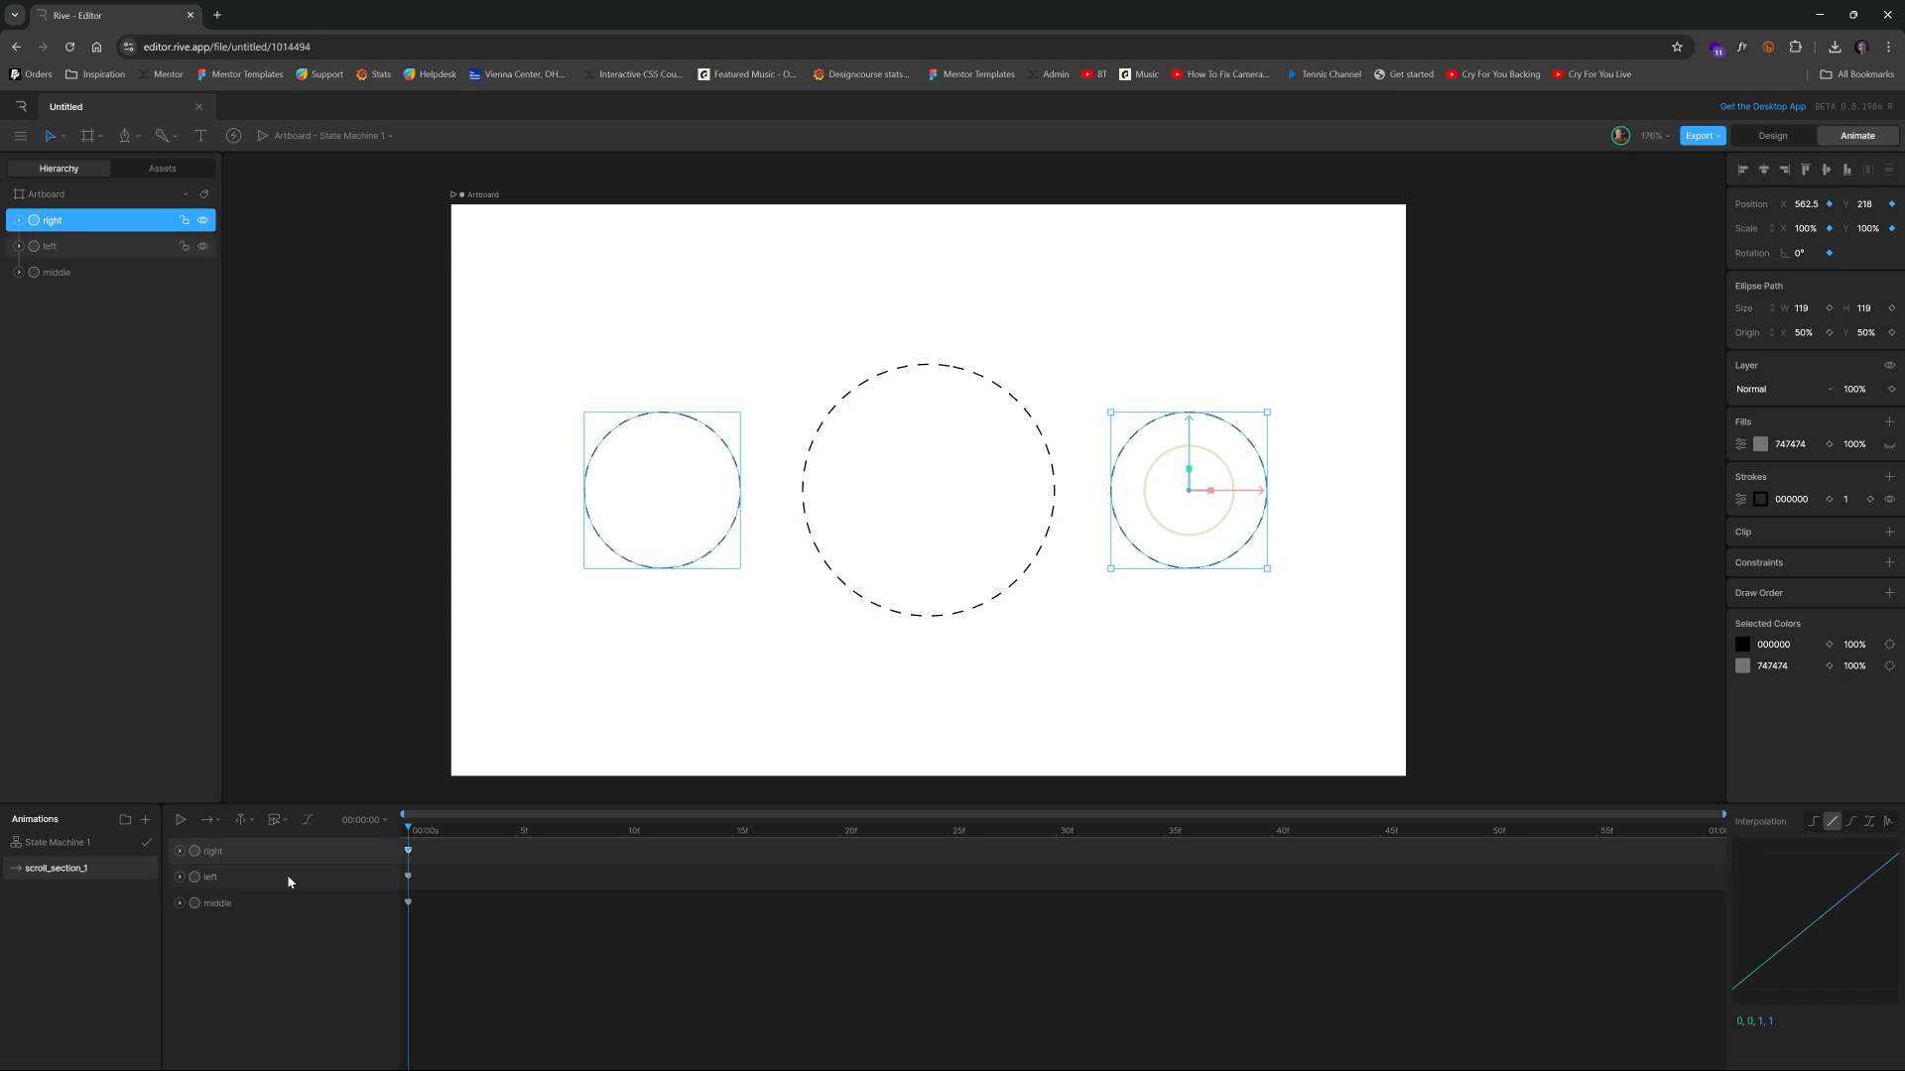
click(482, 850)
click(448, 926)
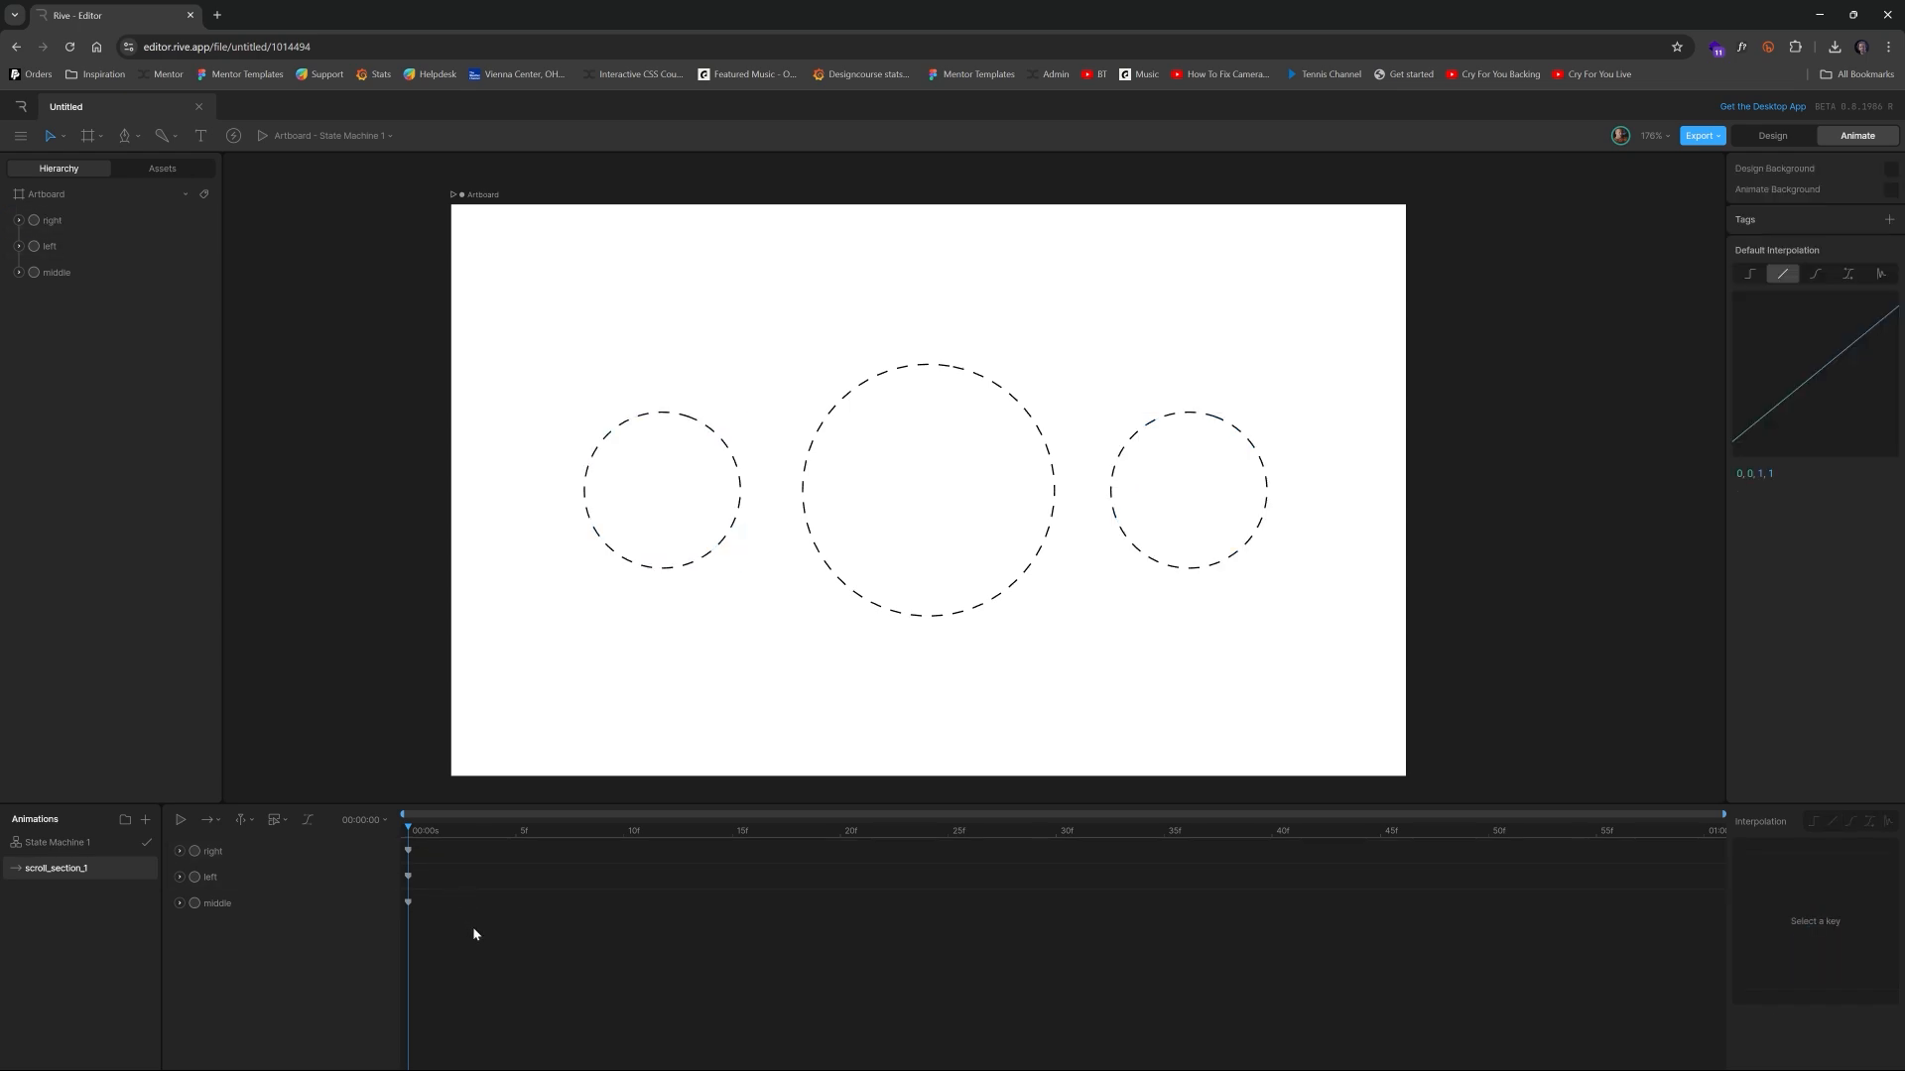
drag(473, 926, 403, 843)
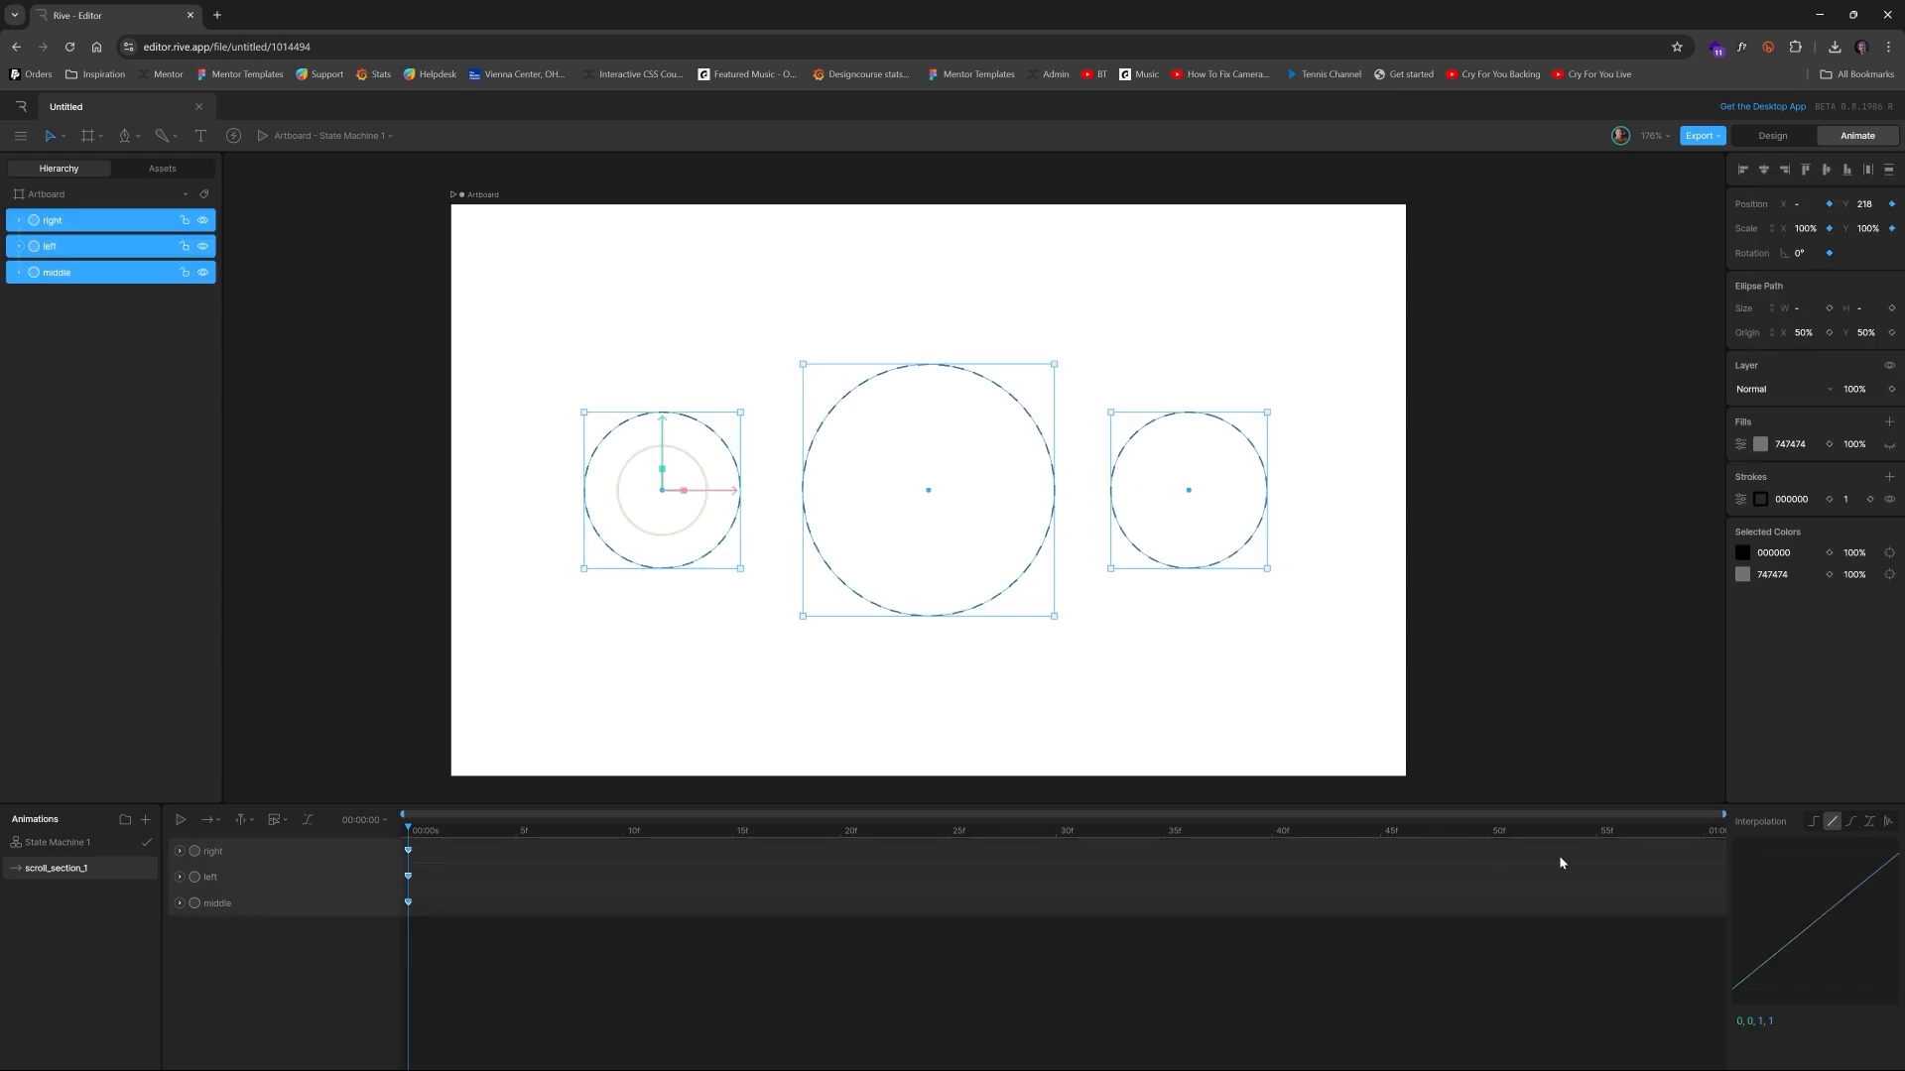
click(1701, 830)
key(ctrl+v)
click(1711, 855)
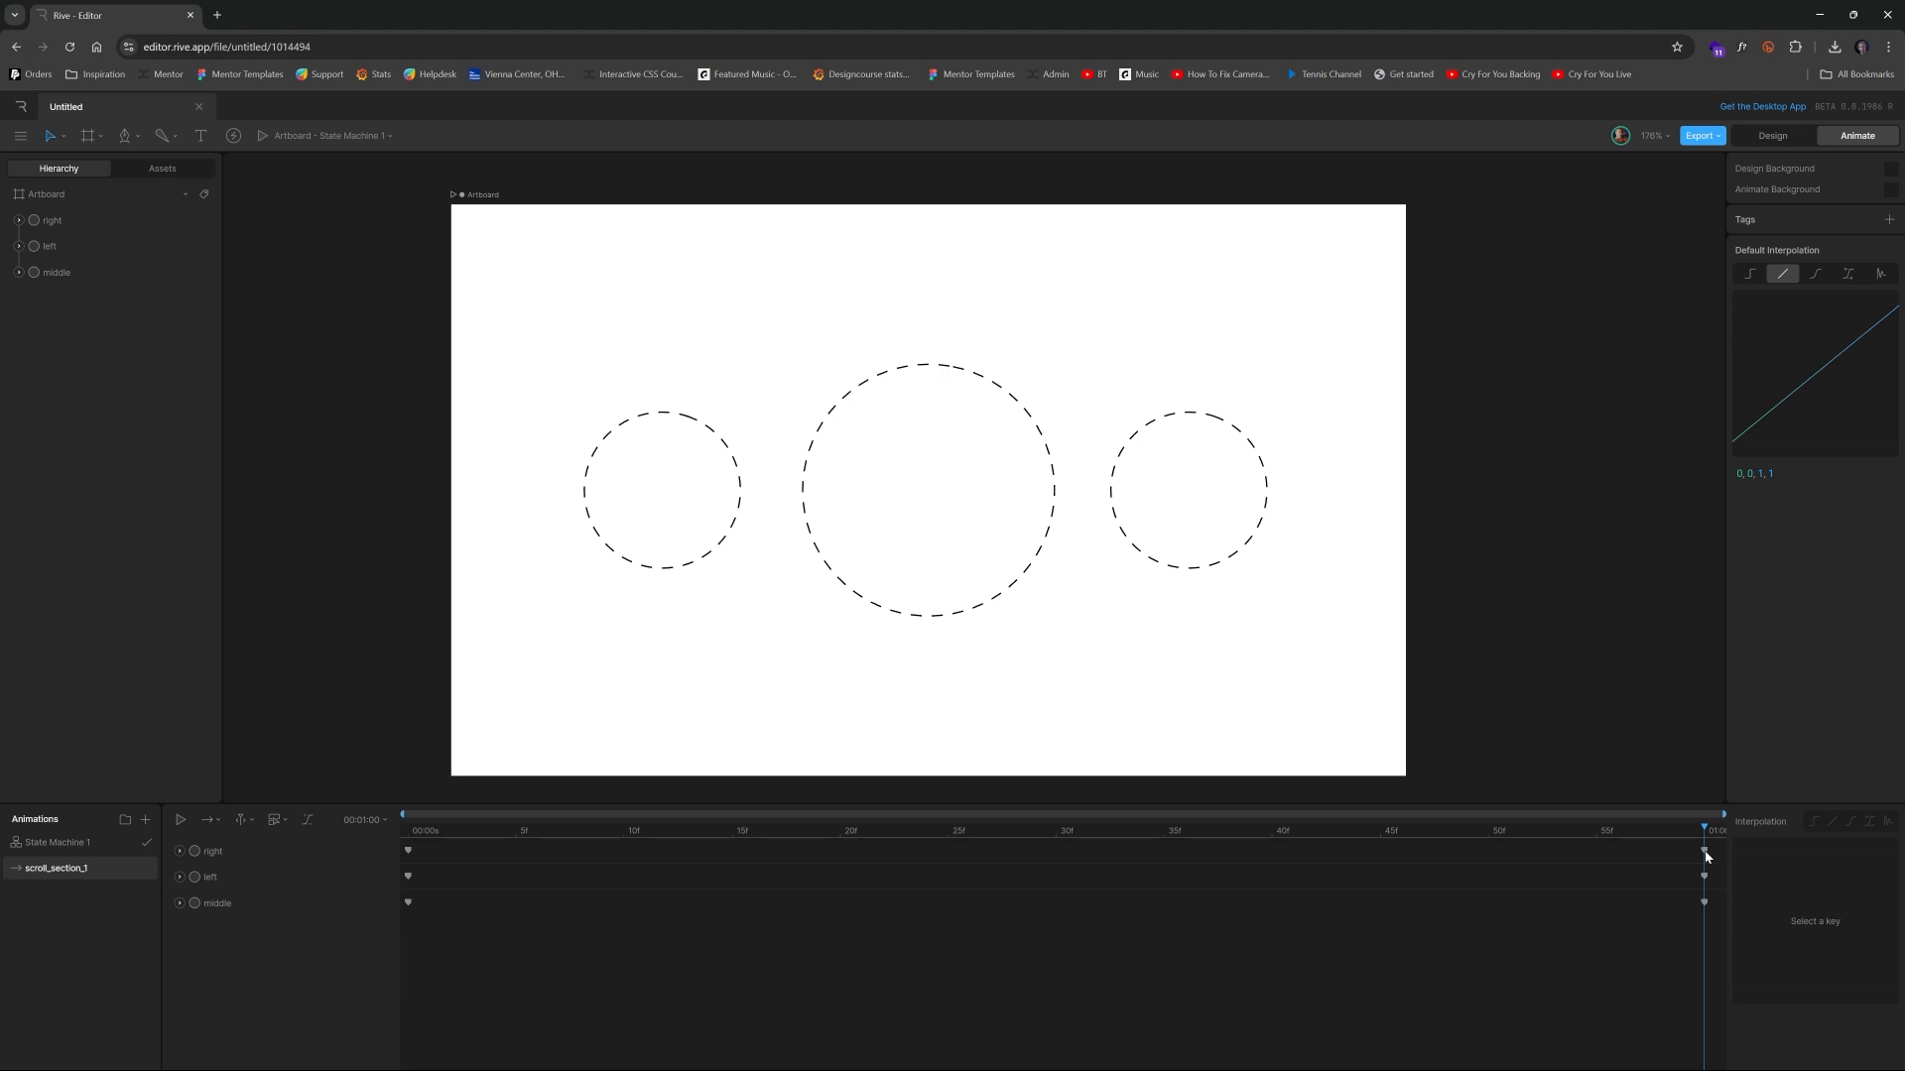
Set the middle circle's rotation to 360° at the end keyframe
click(1706, 855)
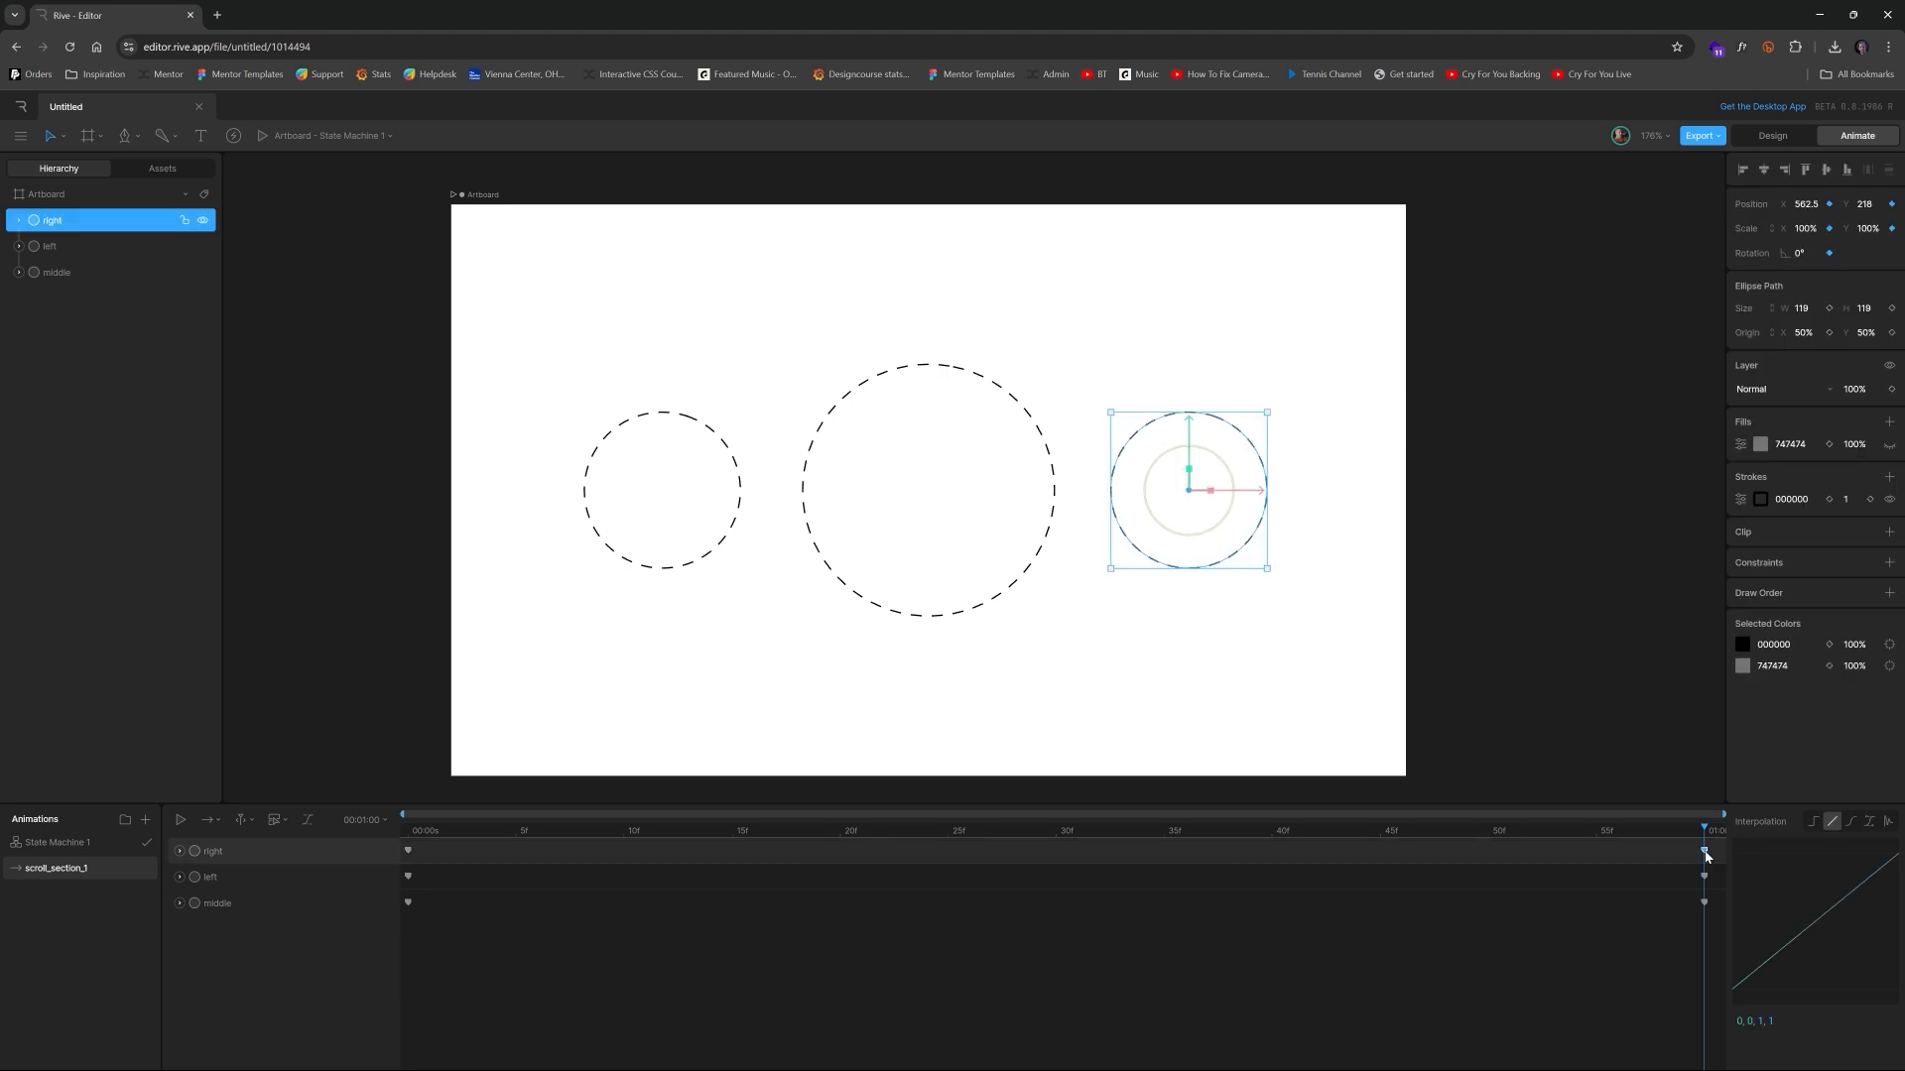
click(1710, 903)
click(1705, 903)
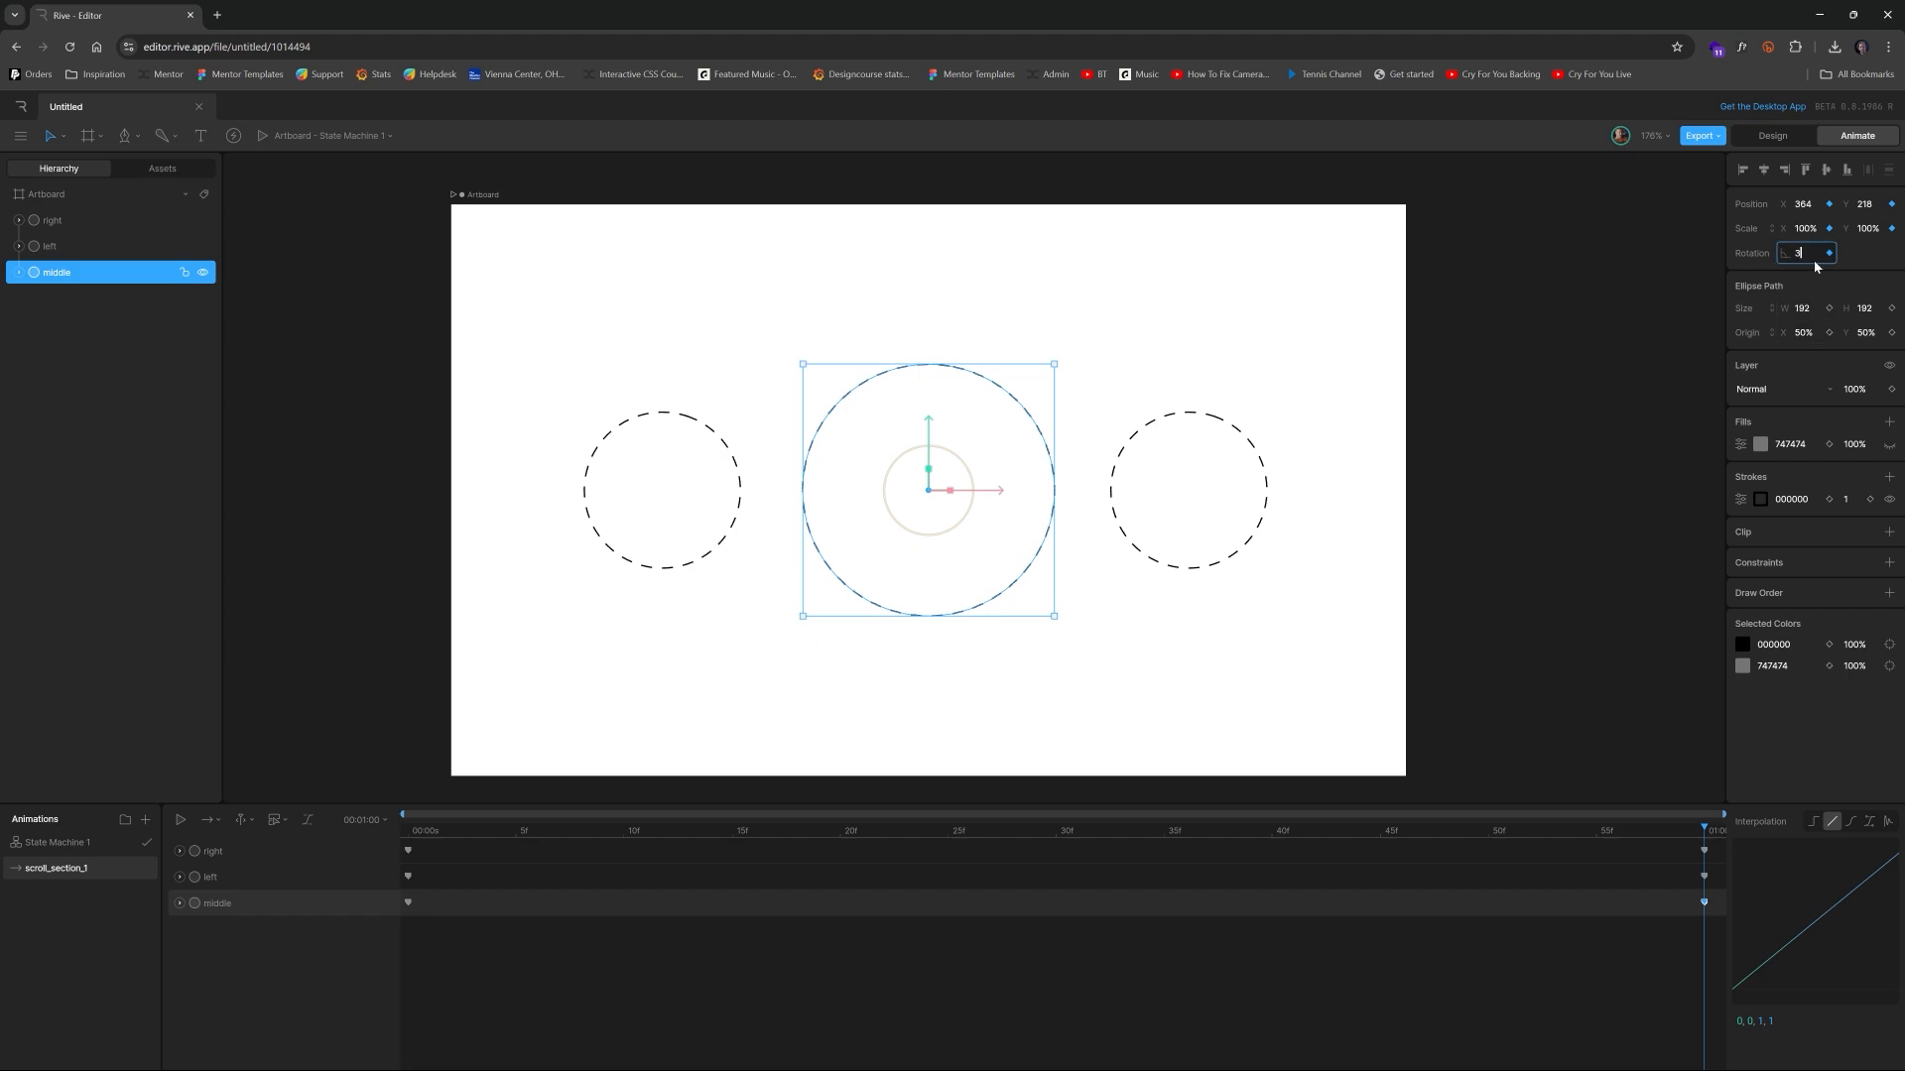
Set the rotation of the right and left circles to -360° at 00:01:00
click(1222, 425)
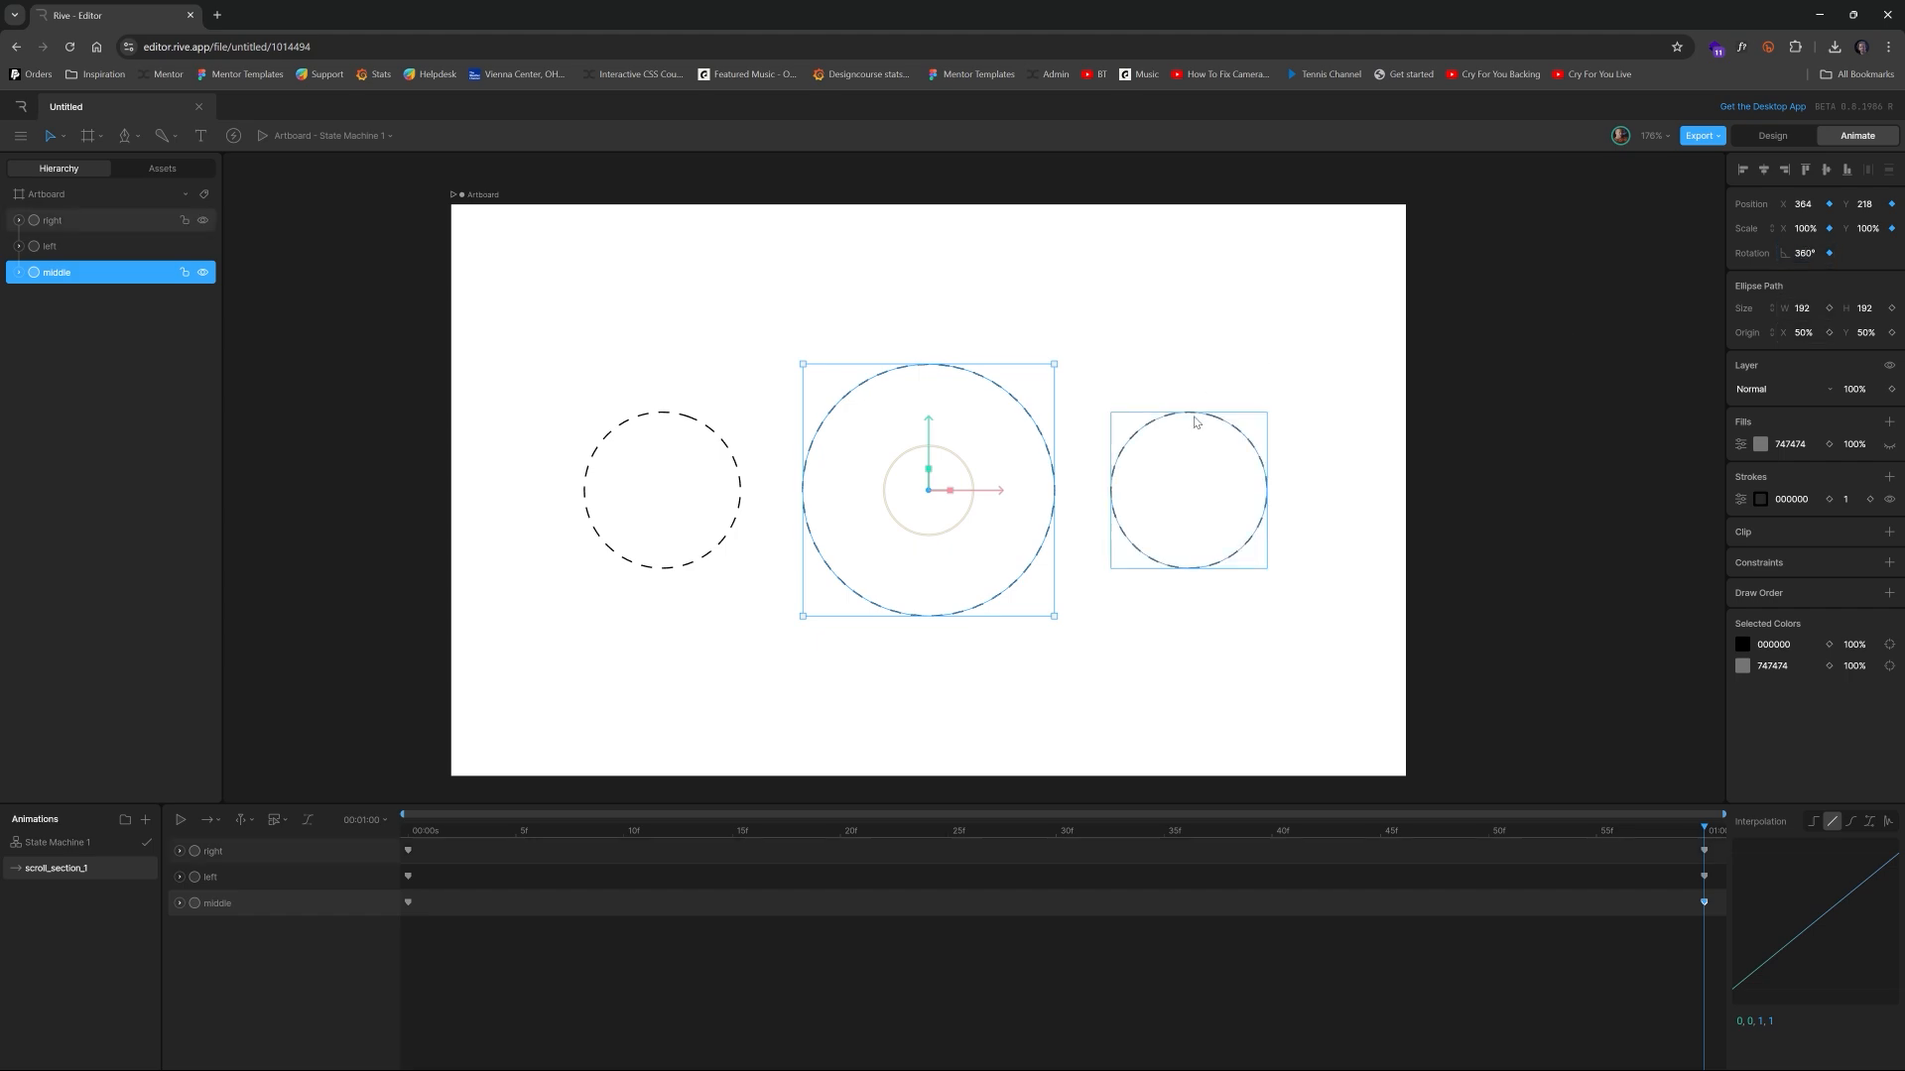
click(1805, 254)
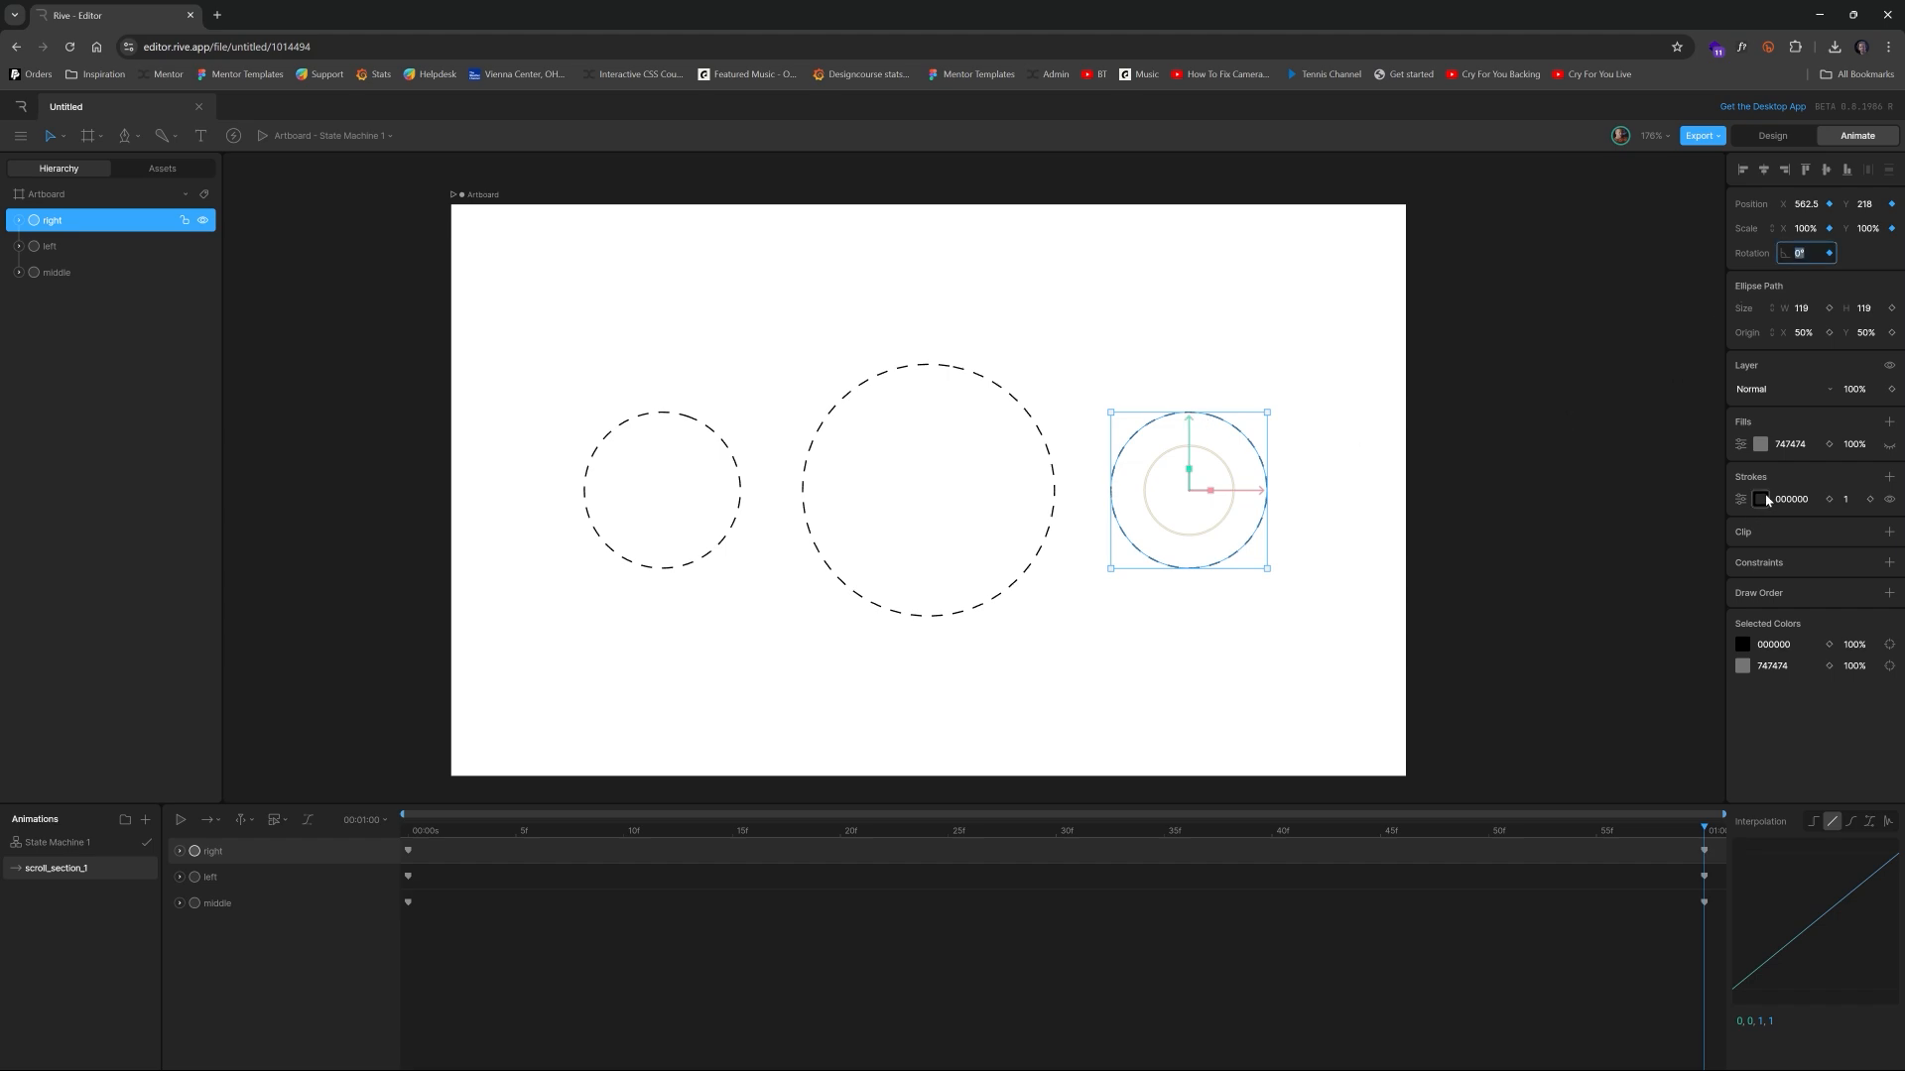
text(-360)
key(Return)
shift+click(612, 476)
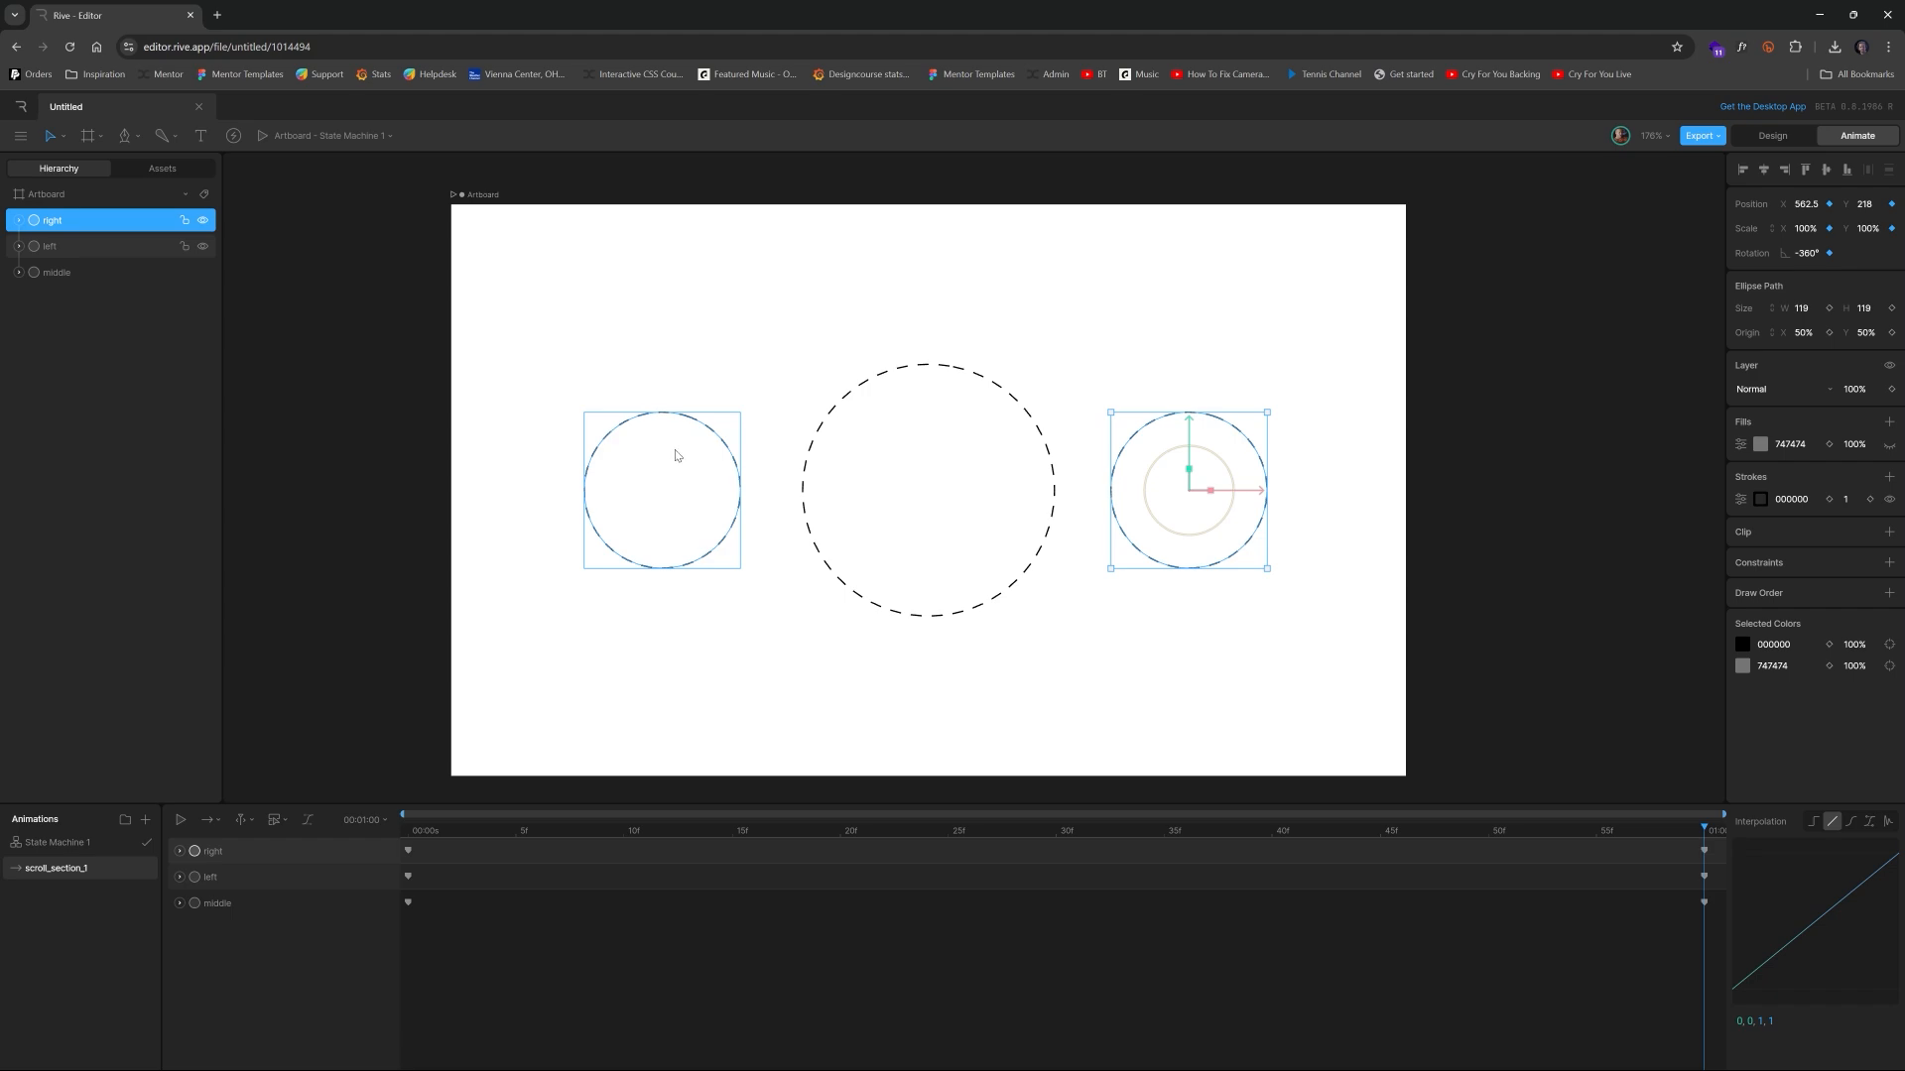
click(676, 455)
click(1806, 255)
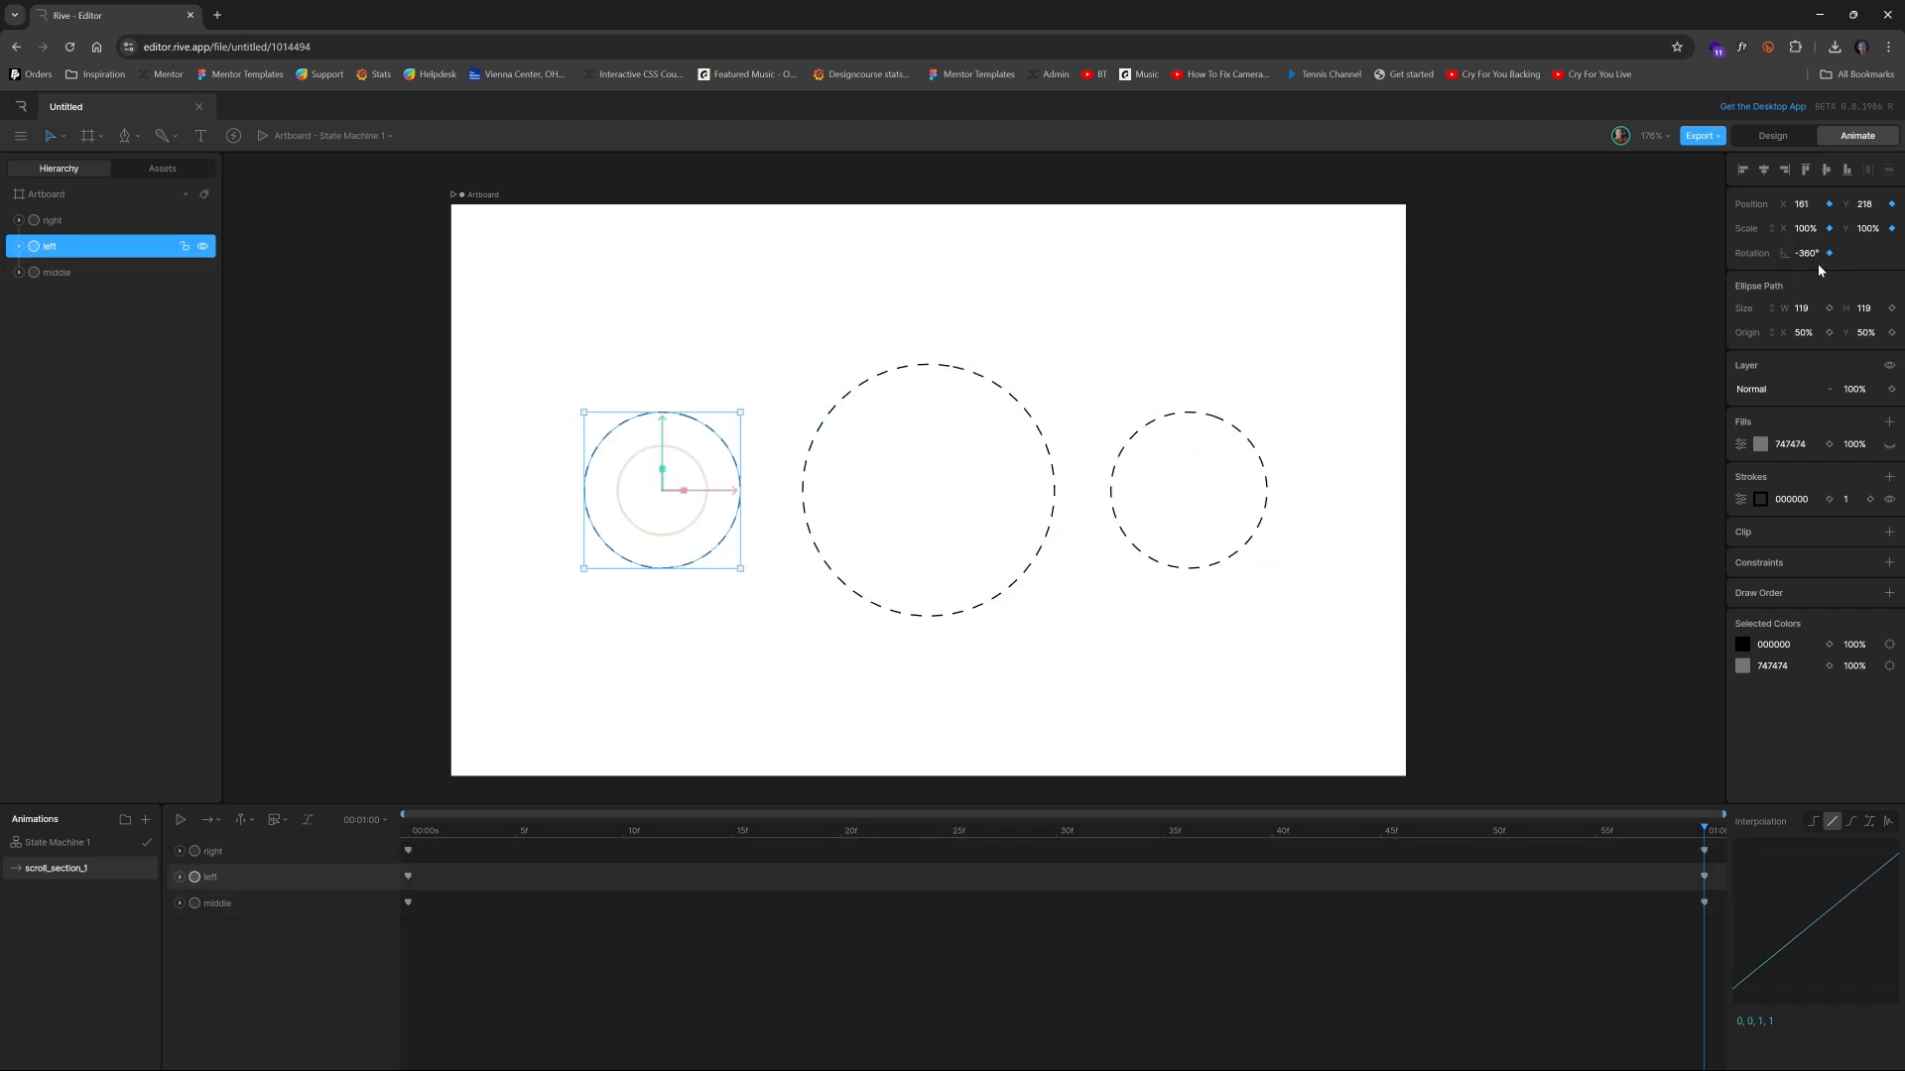
click(957, 698)
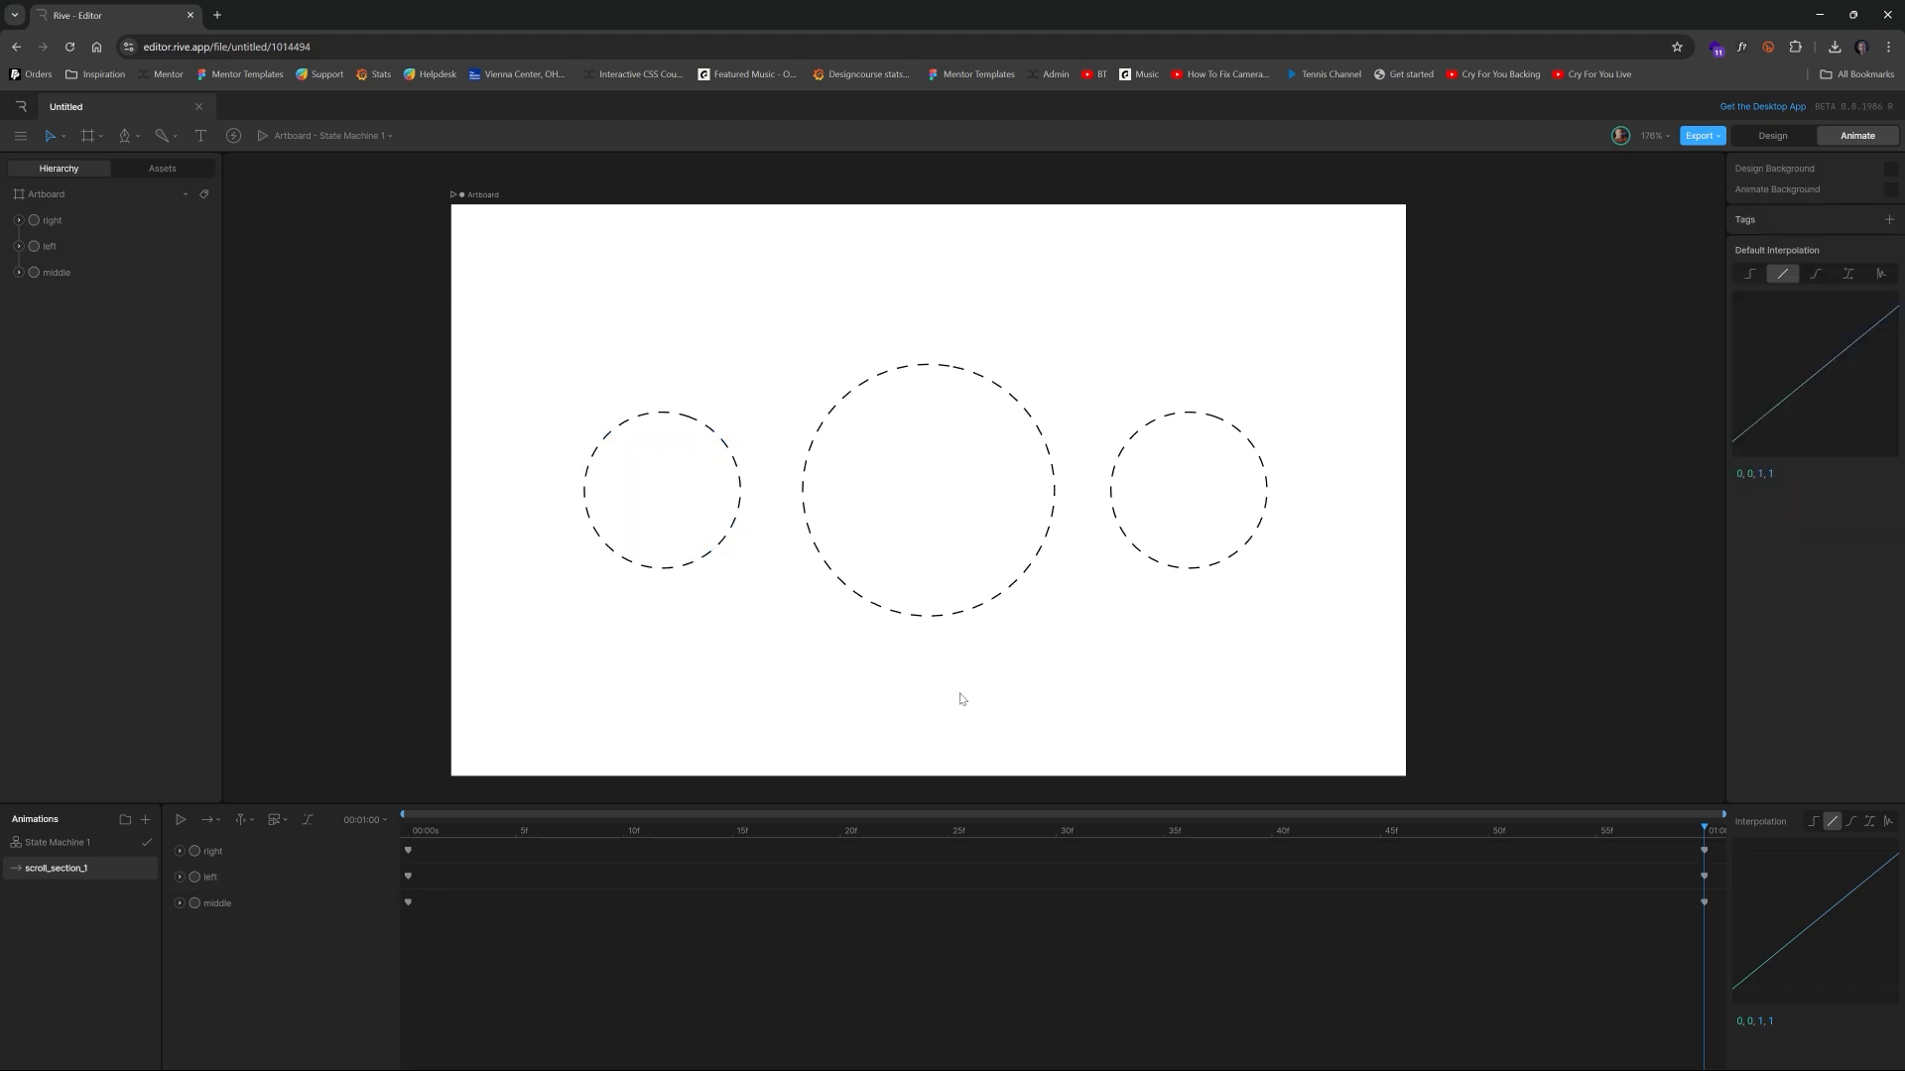
Reduce the timeline's playback speed to 0.2x and play the animation to preview the rotation
click(424, 833)
key(space)
click(364, 821)
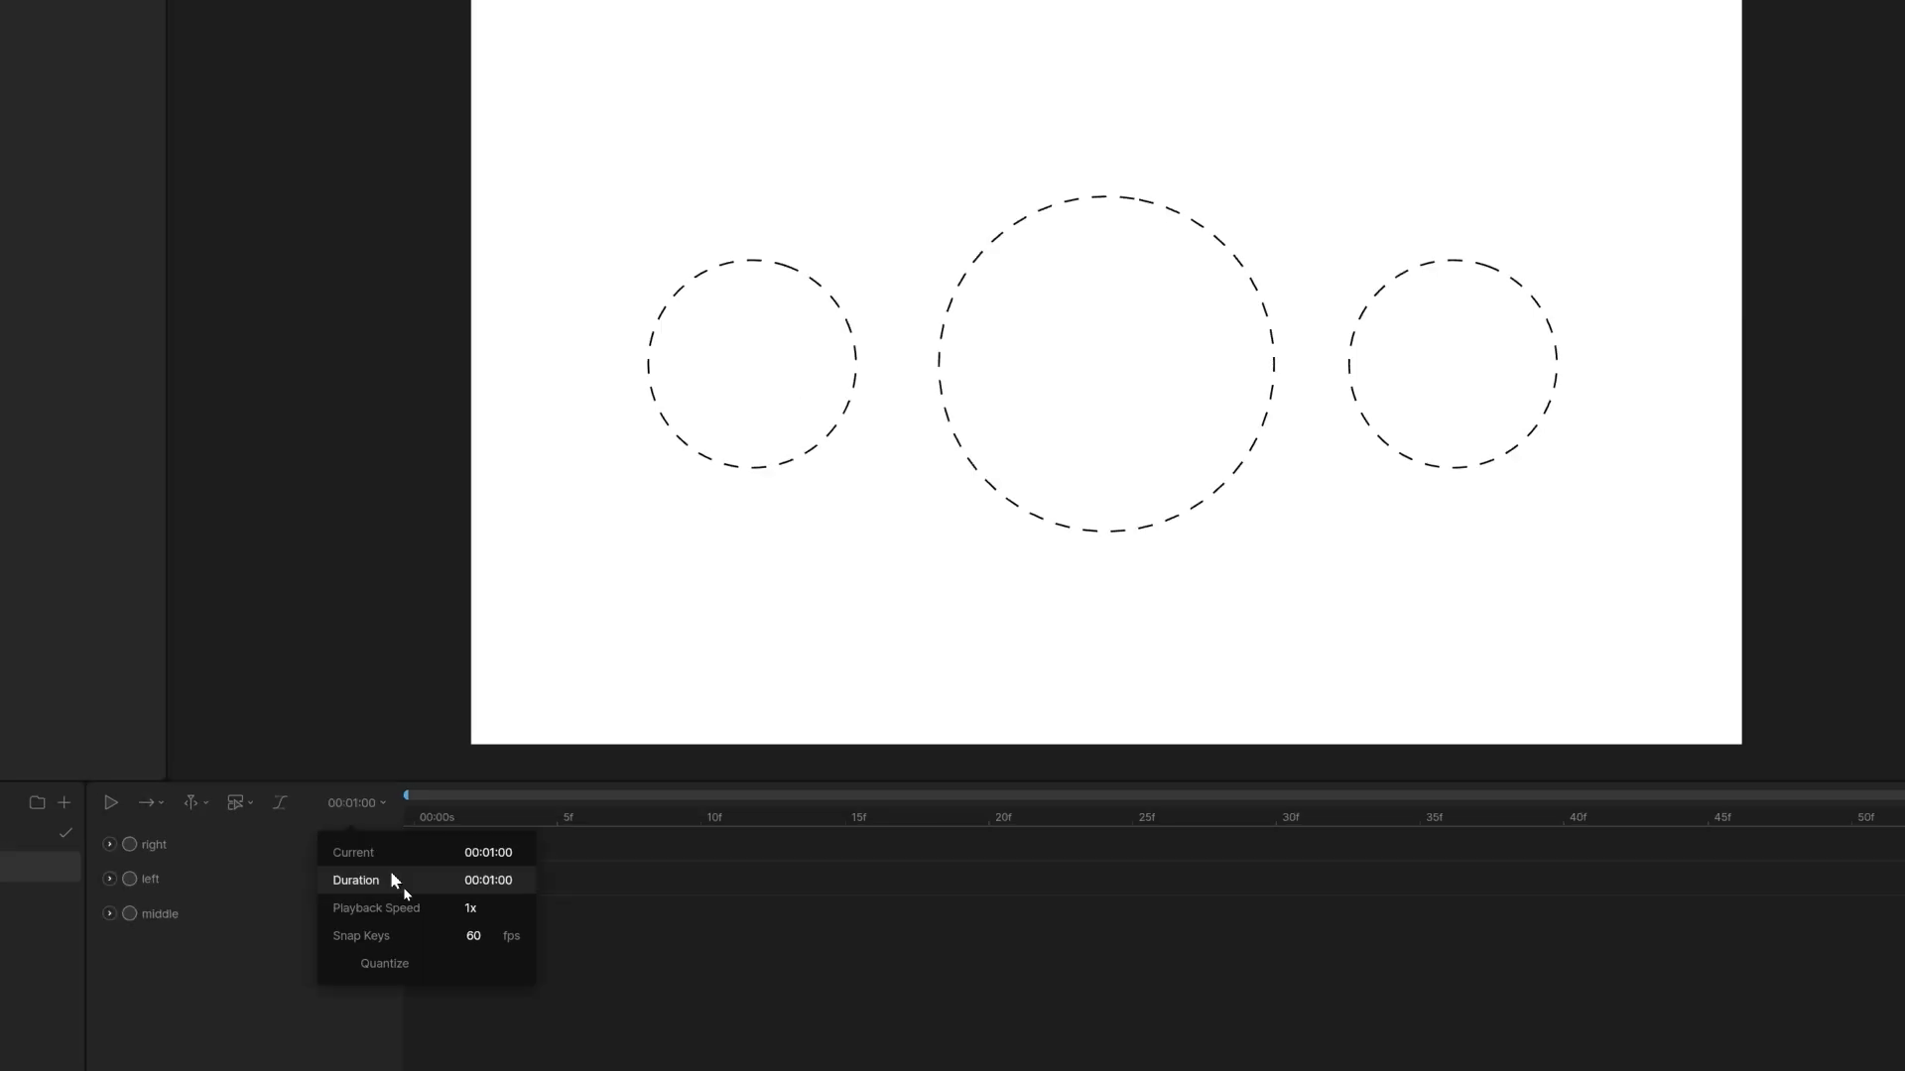
click(462, 899)
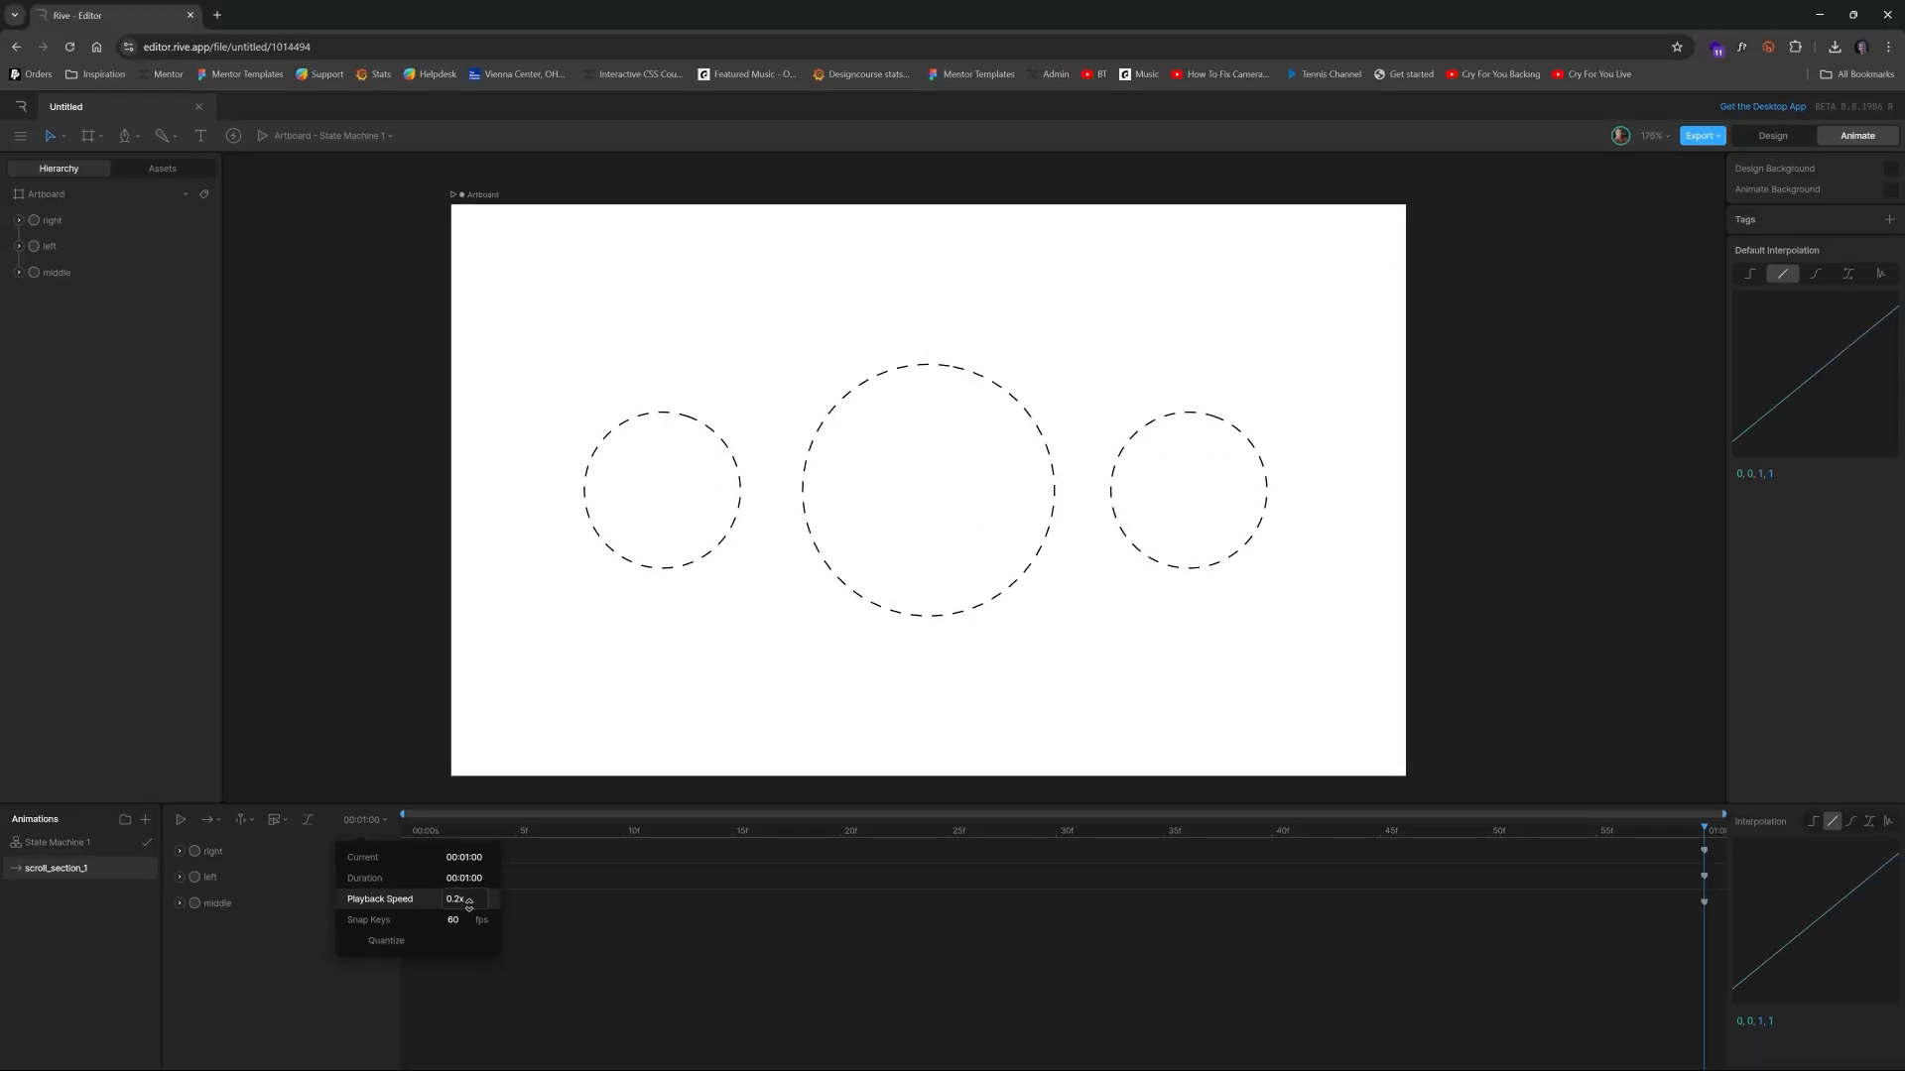
click(413, 795)
key(space)
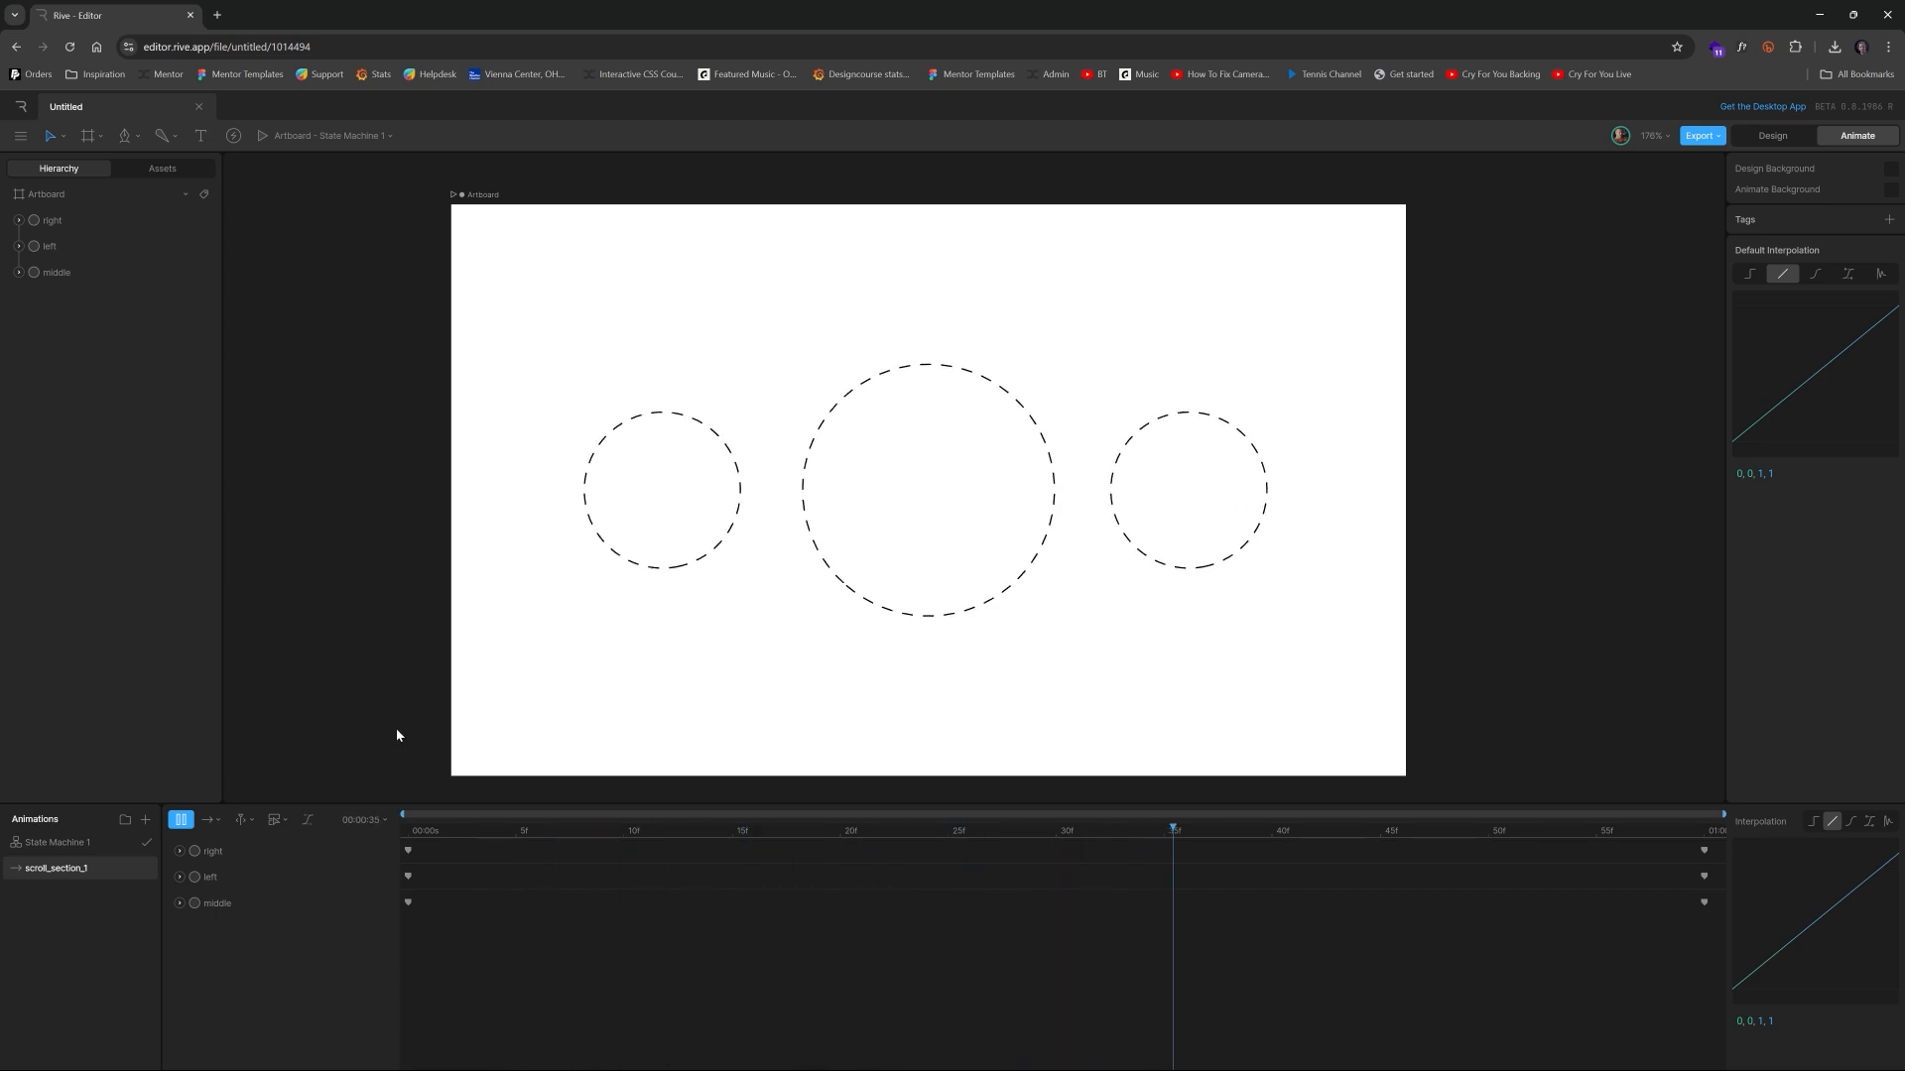
key(space)
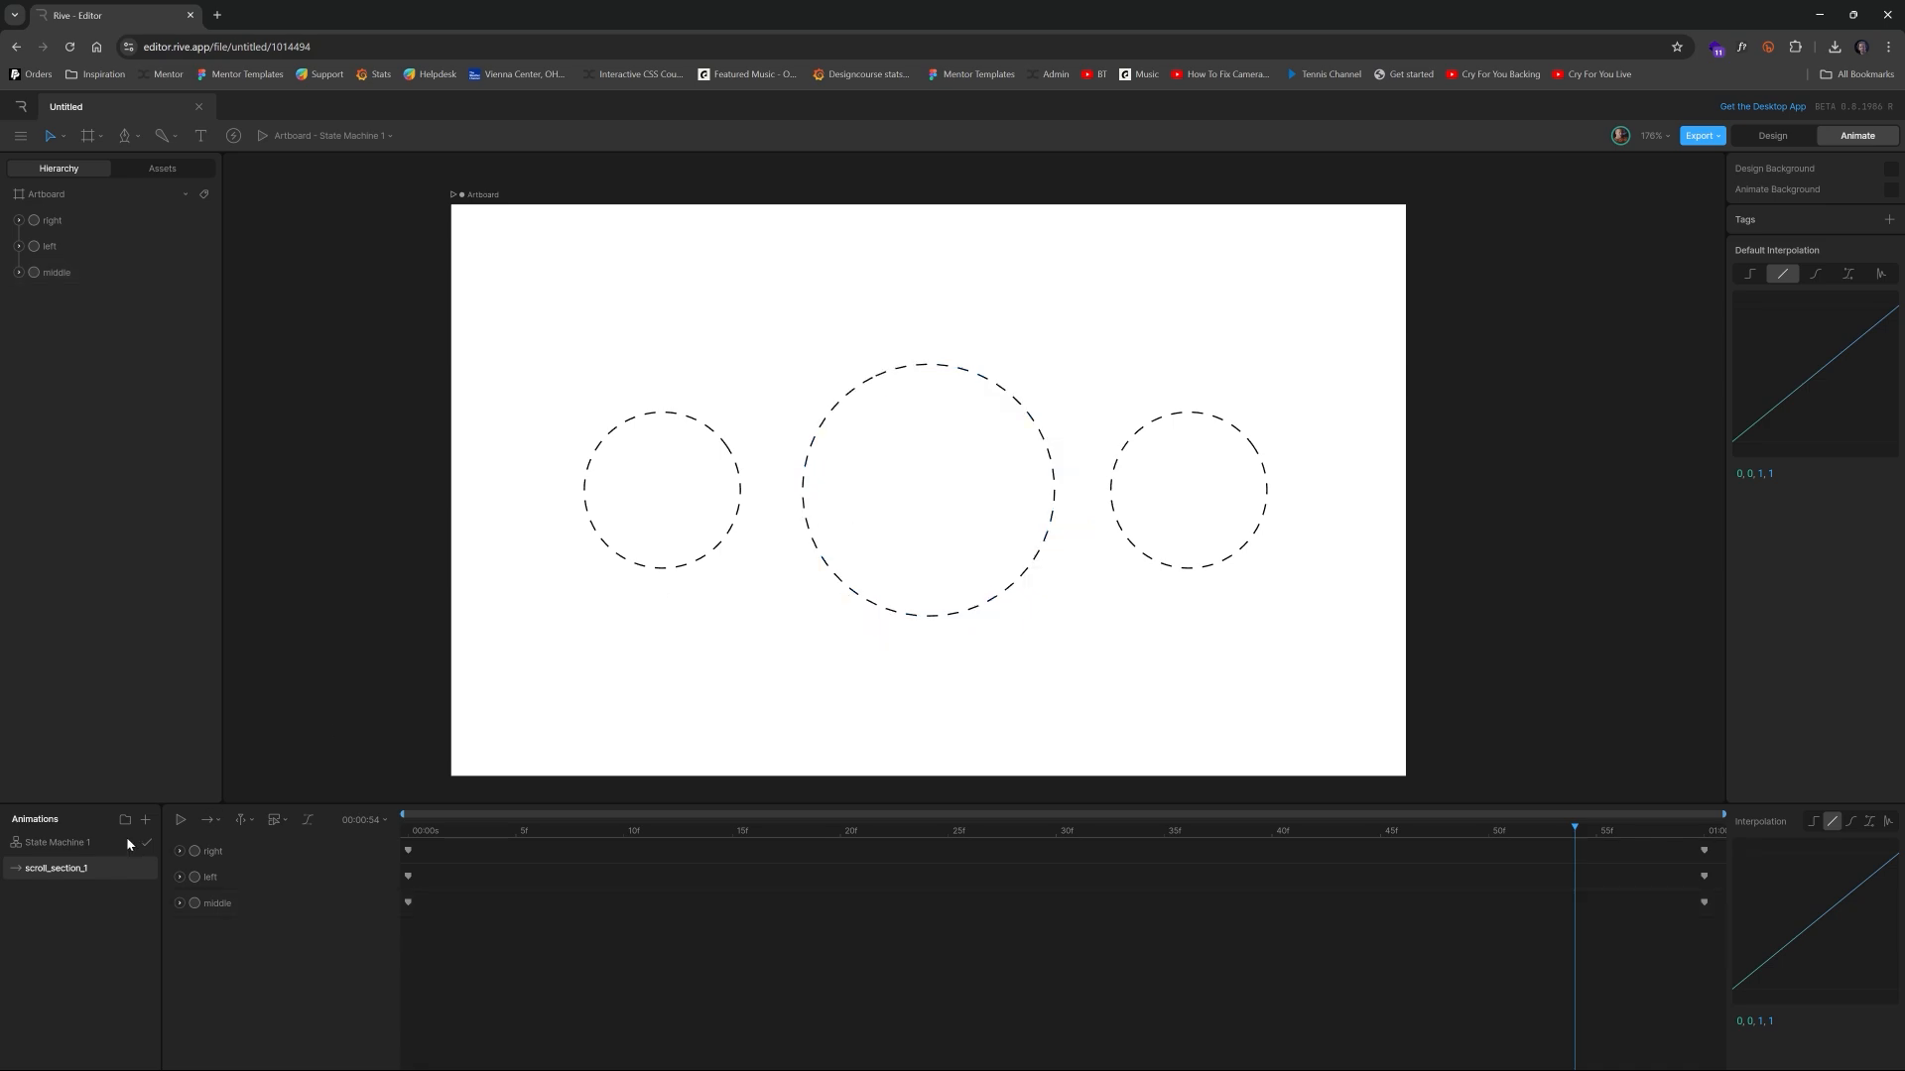
Duplicate the scroll_section_1 animation and rename the copy scroll_section_2
right_click(68, 872)
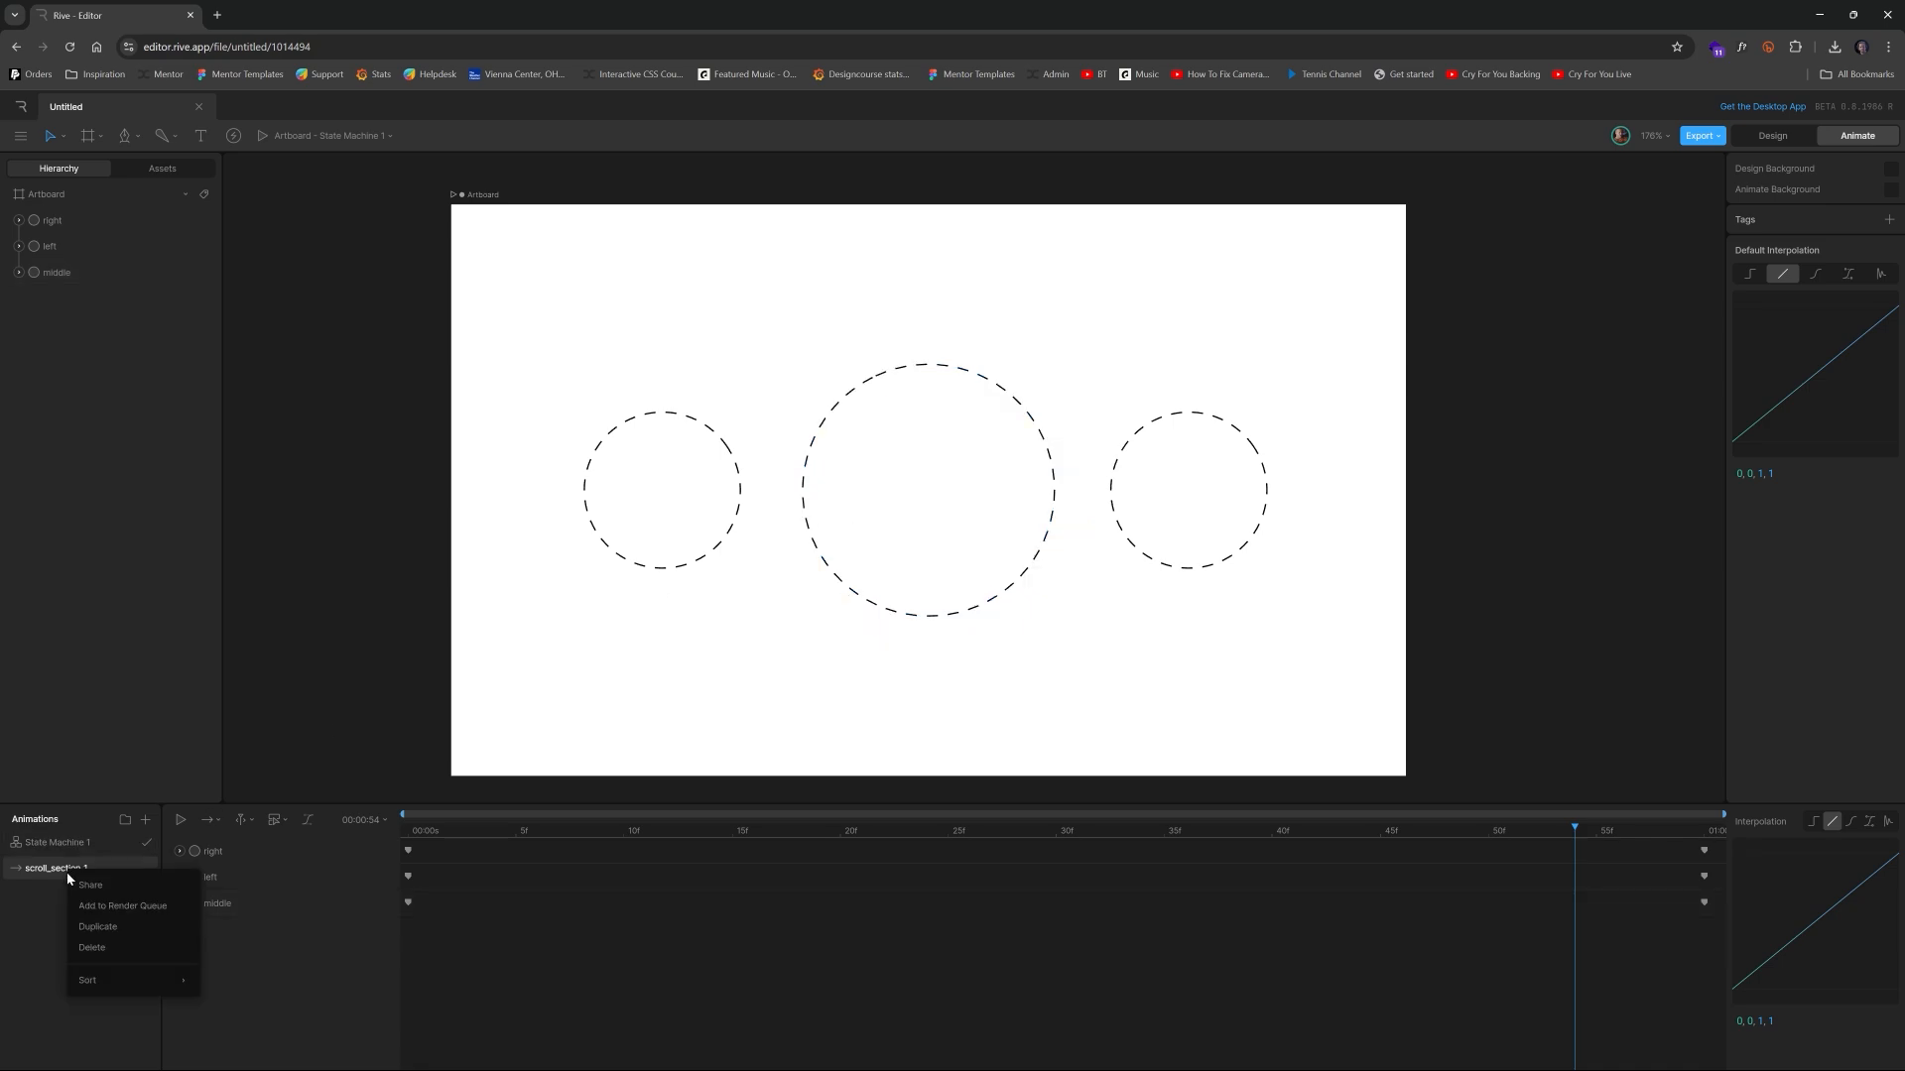
click(104, 930)
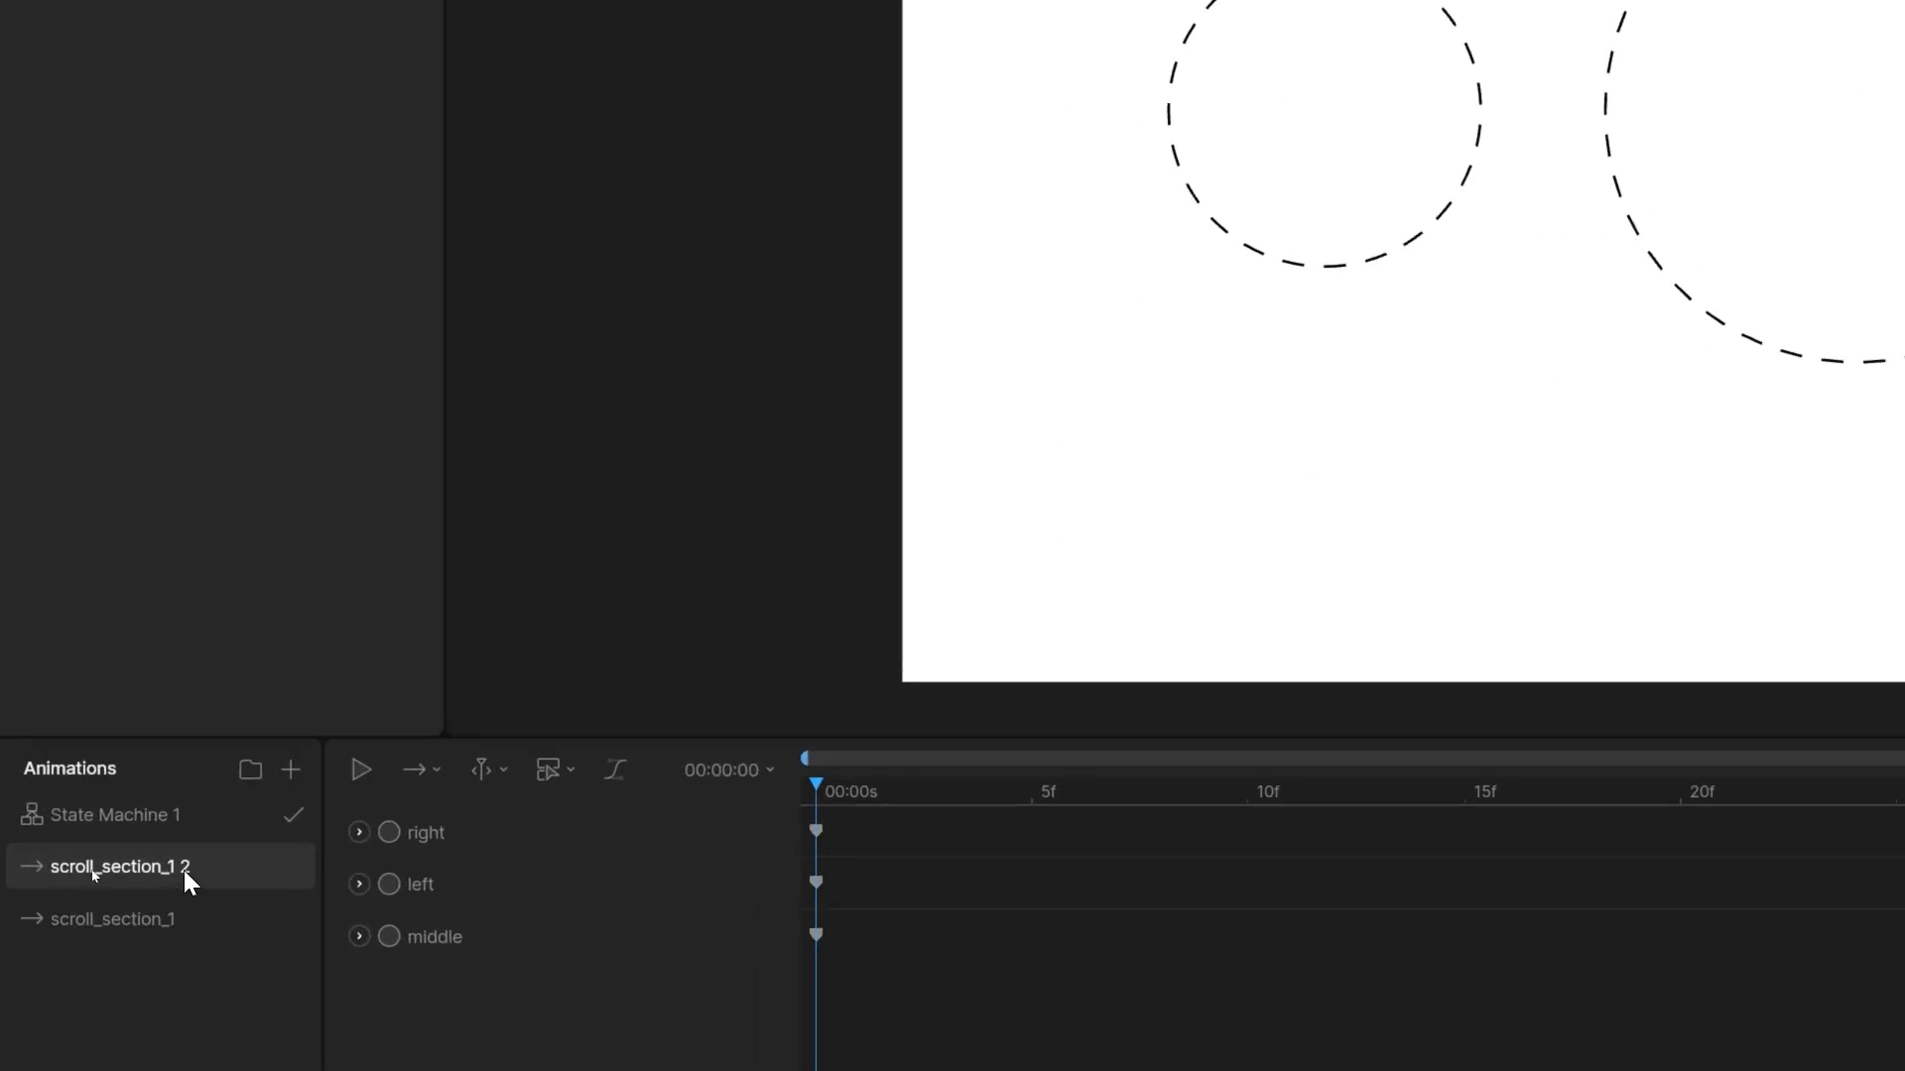
double_click(94, 874)
click(97, 870)
key(BackSpace)
text(2)
key(BackSpace)
key(BackSpace)
text(22)
key(BackSpace)
key(BackSpace)
key(BackSpace)
text(2)
key(Return)
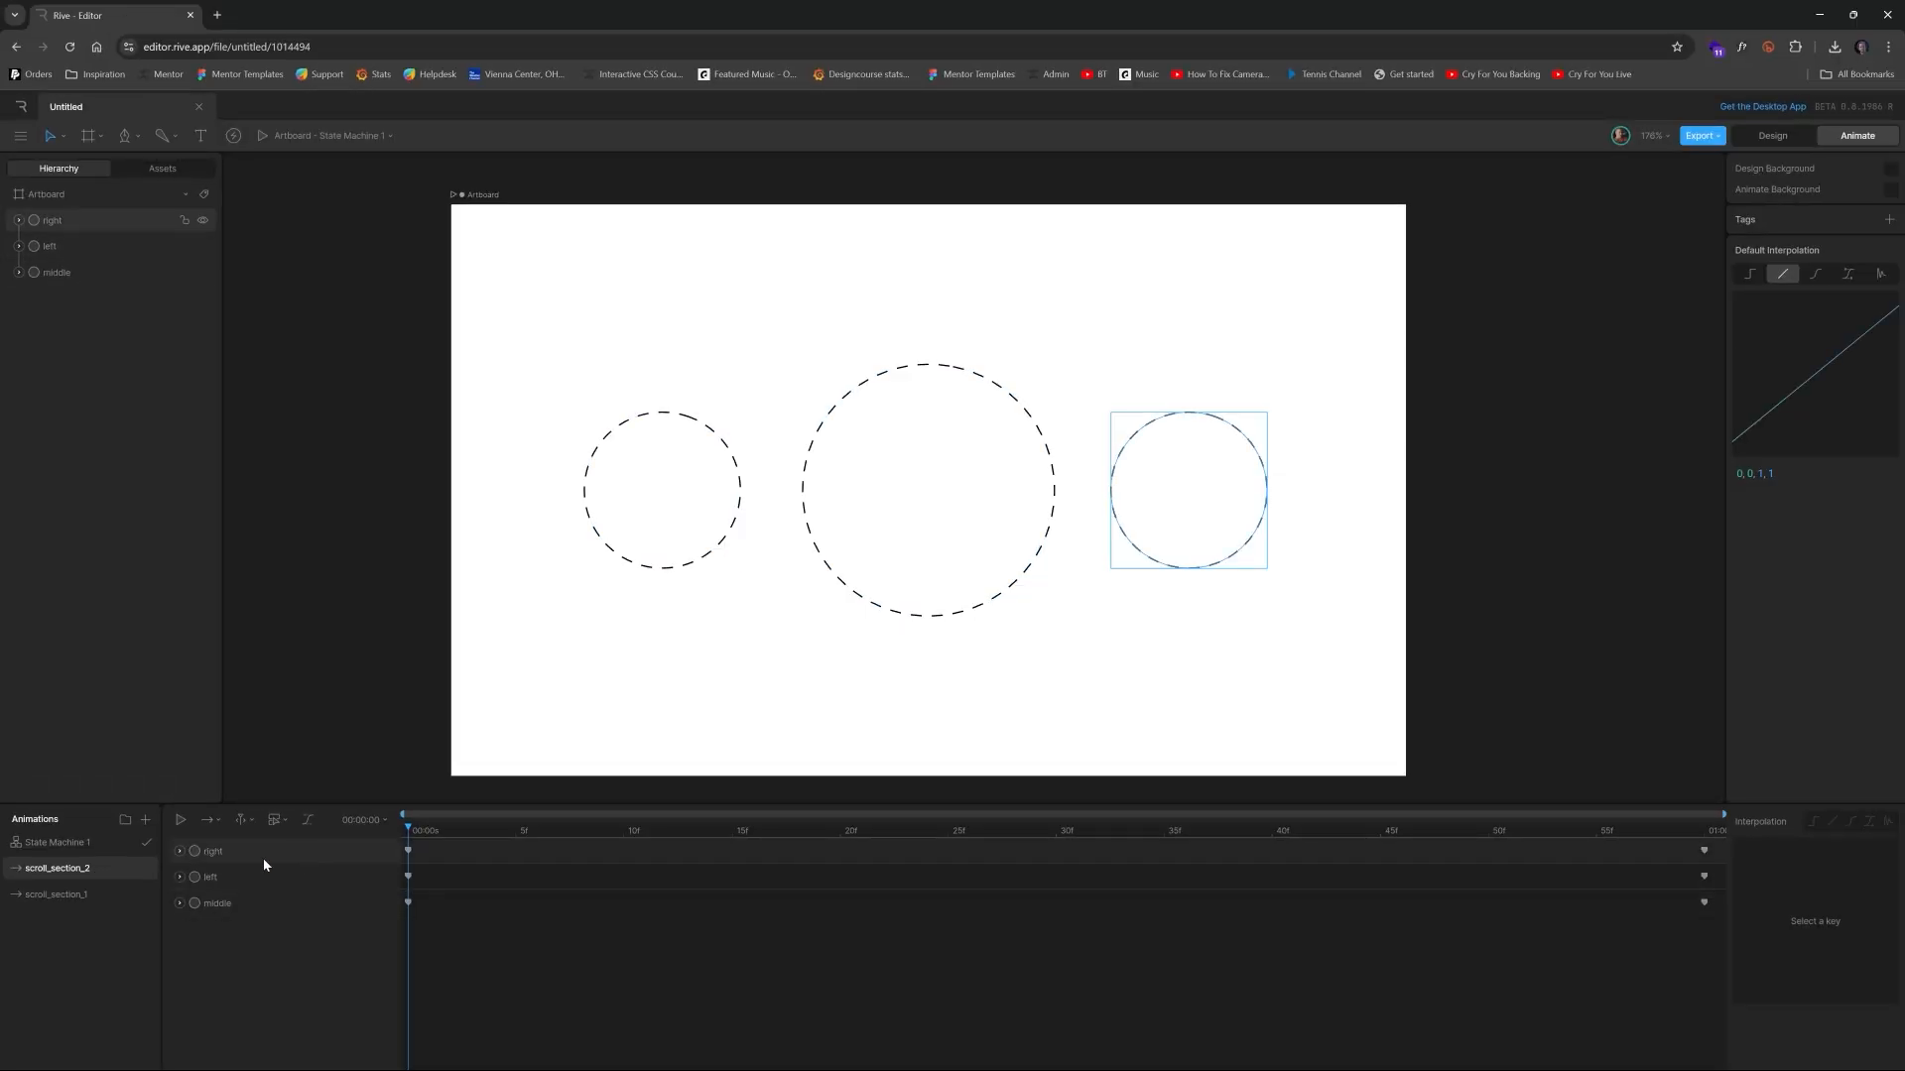
Link the middle circle's X and Y scale, set it to 53% at the start of scroll_section_2, and scrub to the end
click(898, 541)
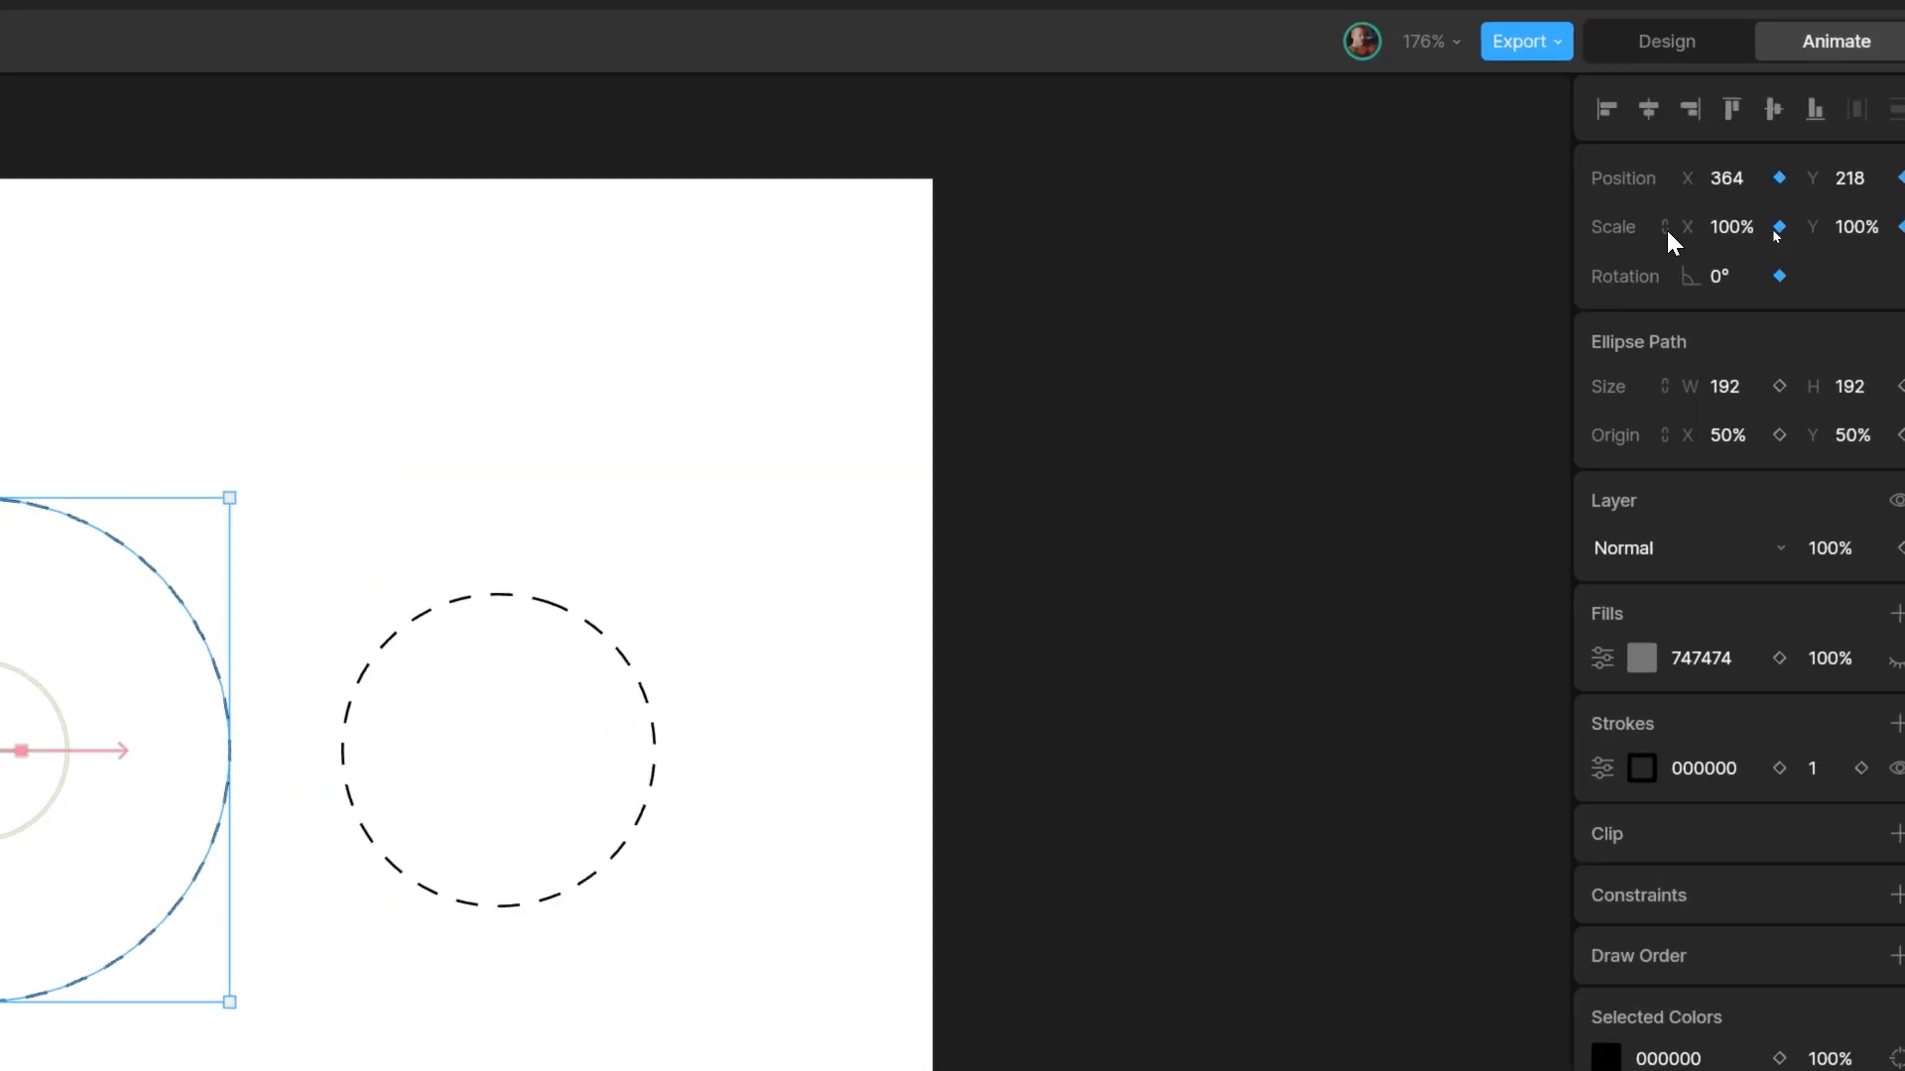
click(1665, 227)
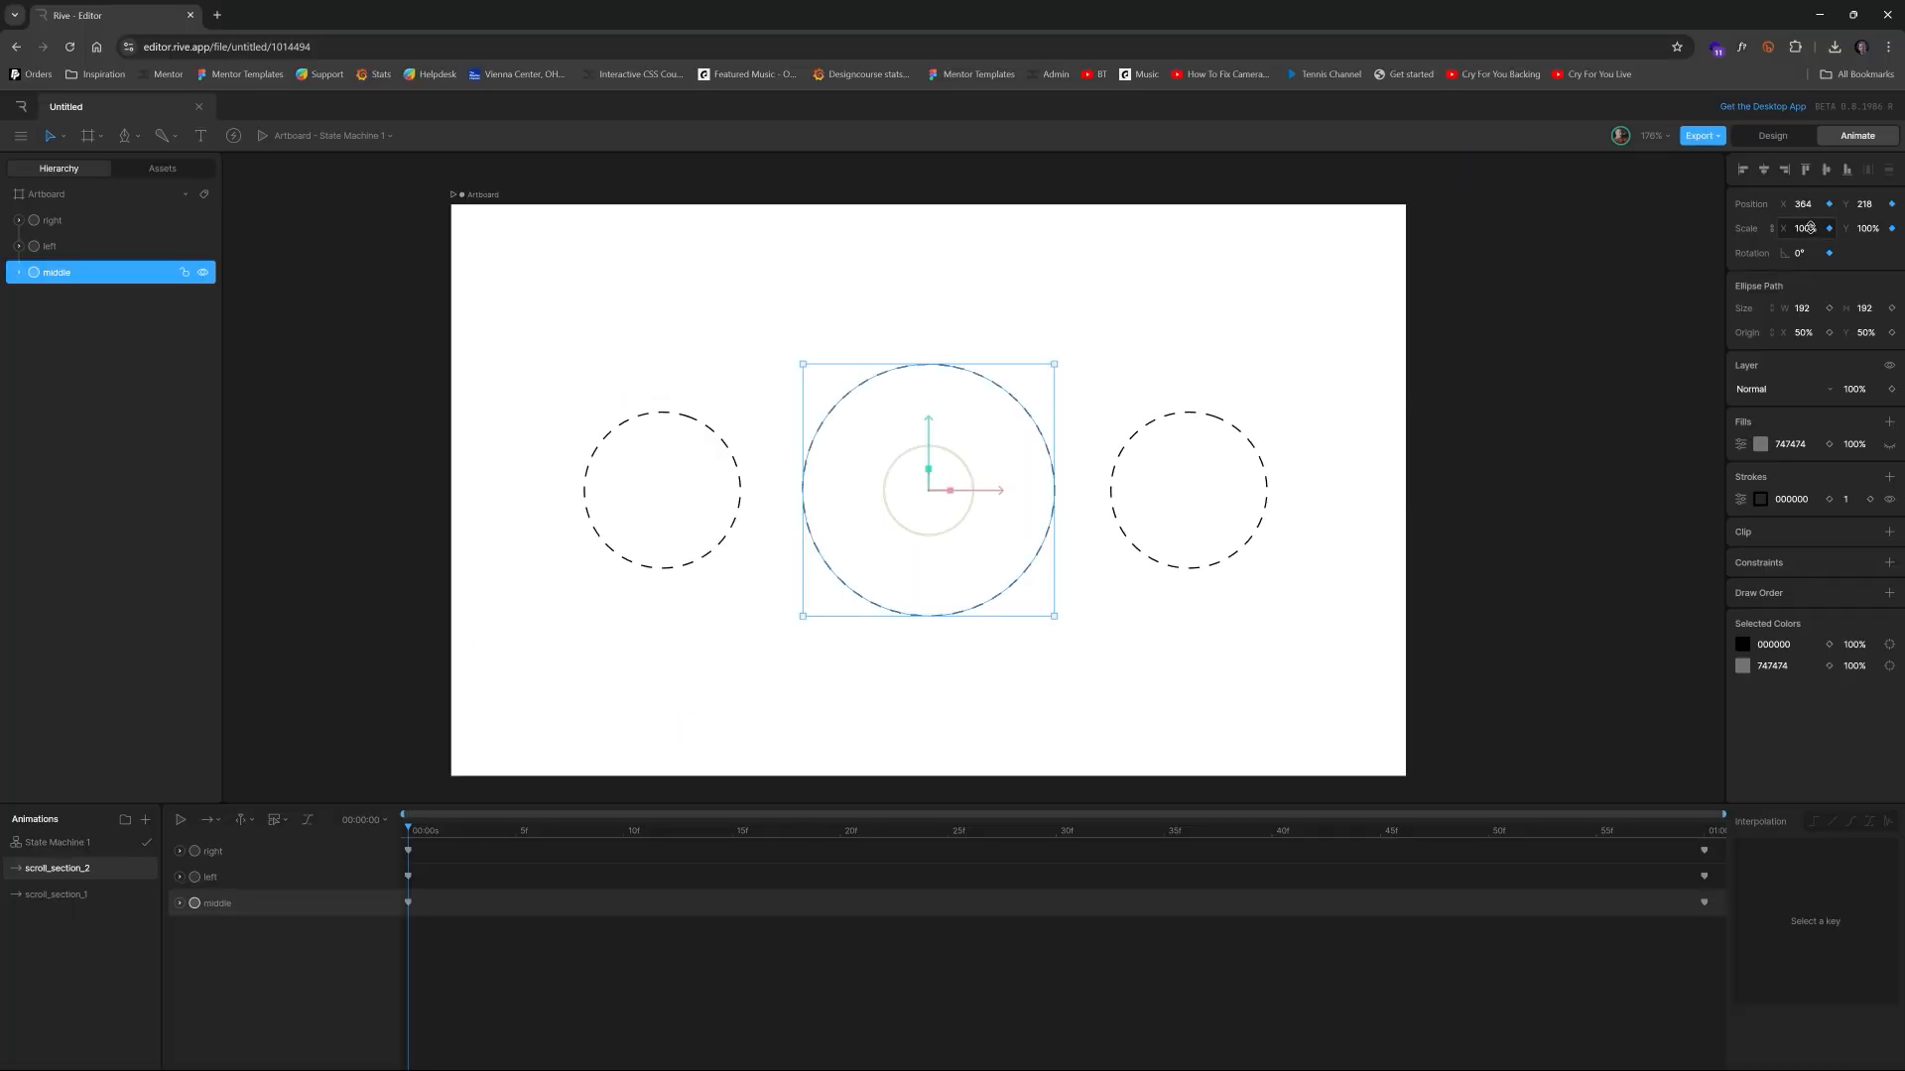
click(1809, 228)
text(40)
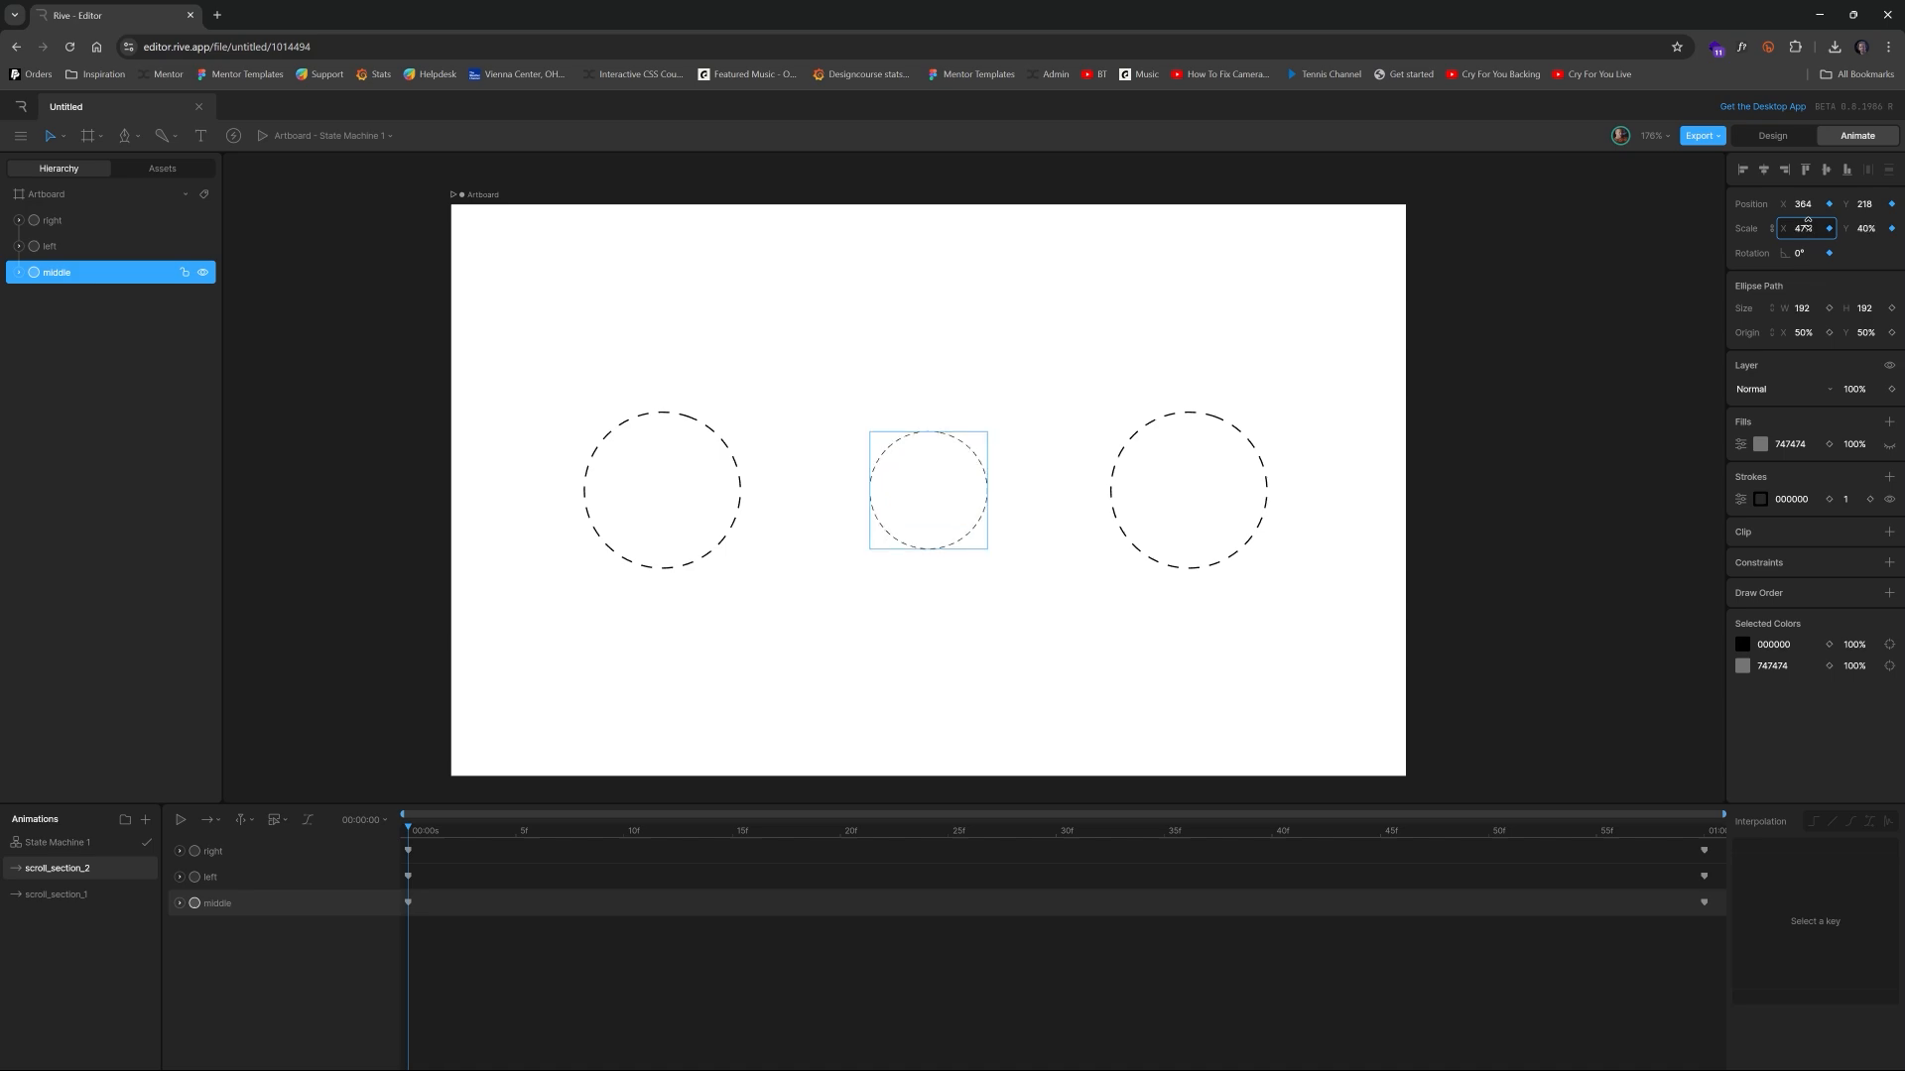
drag(1807, 224, 1807, 224)
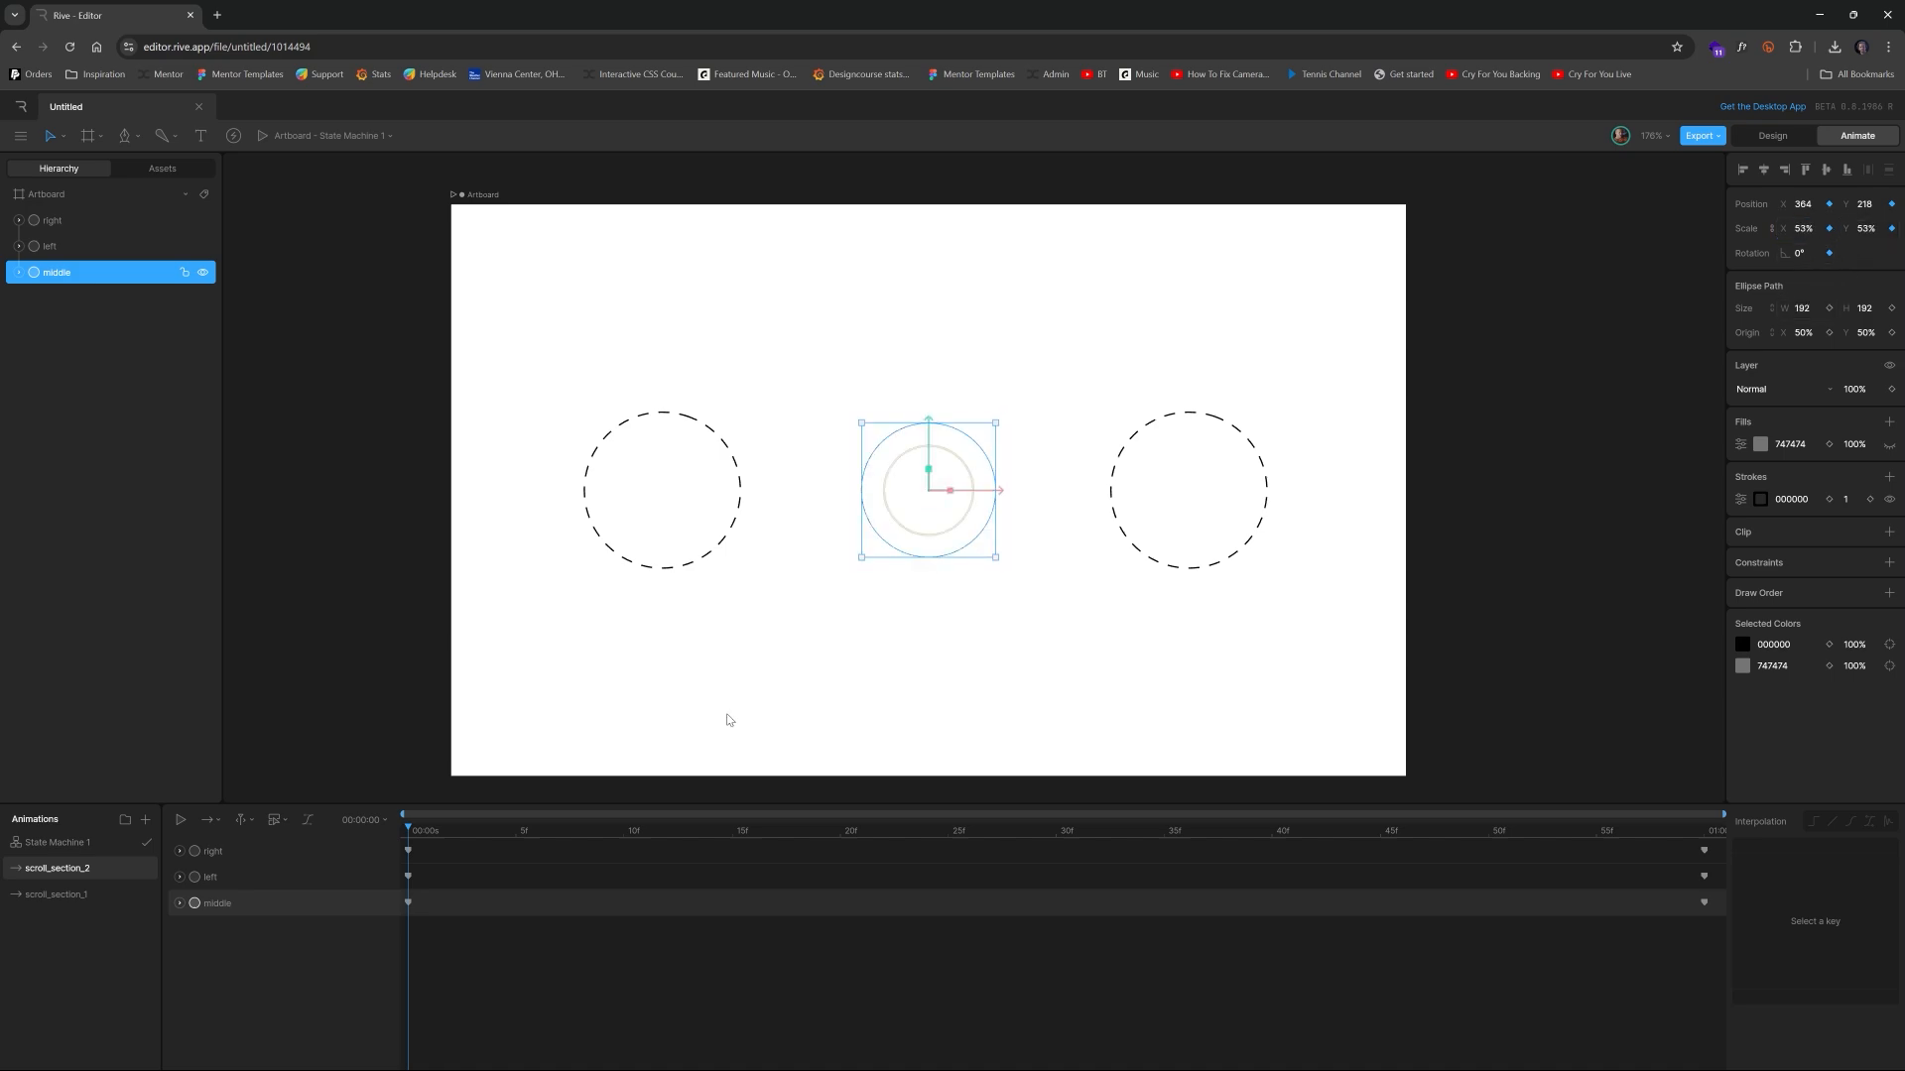
drag(470, 833, 1704, 801)
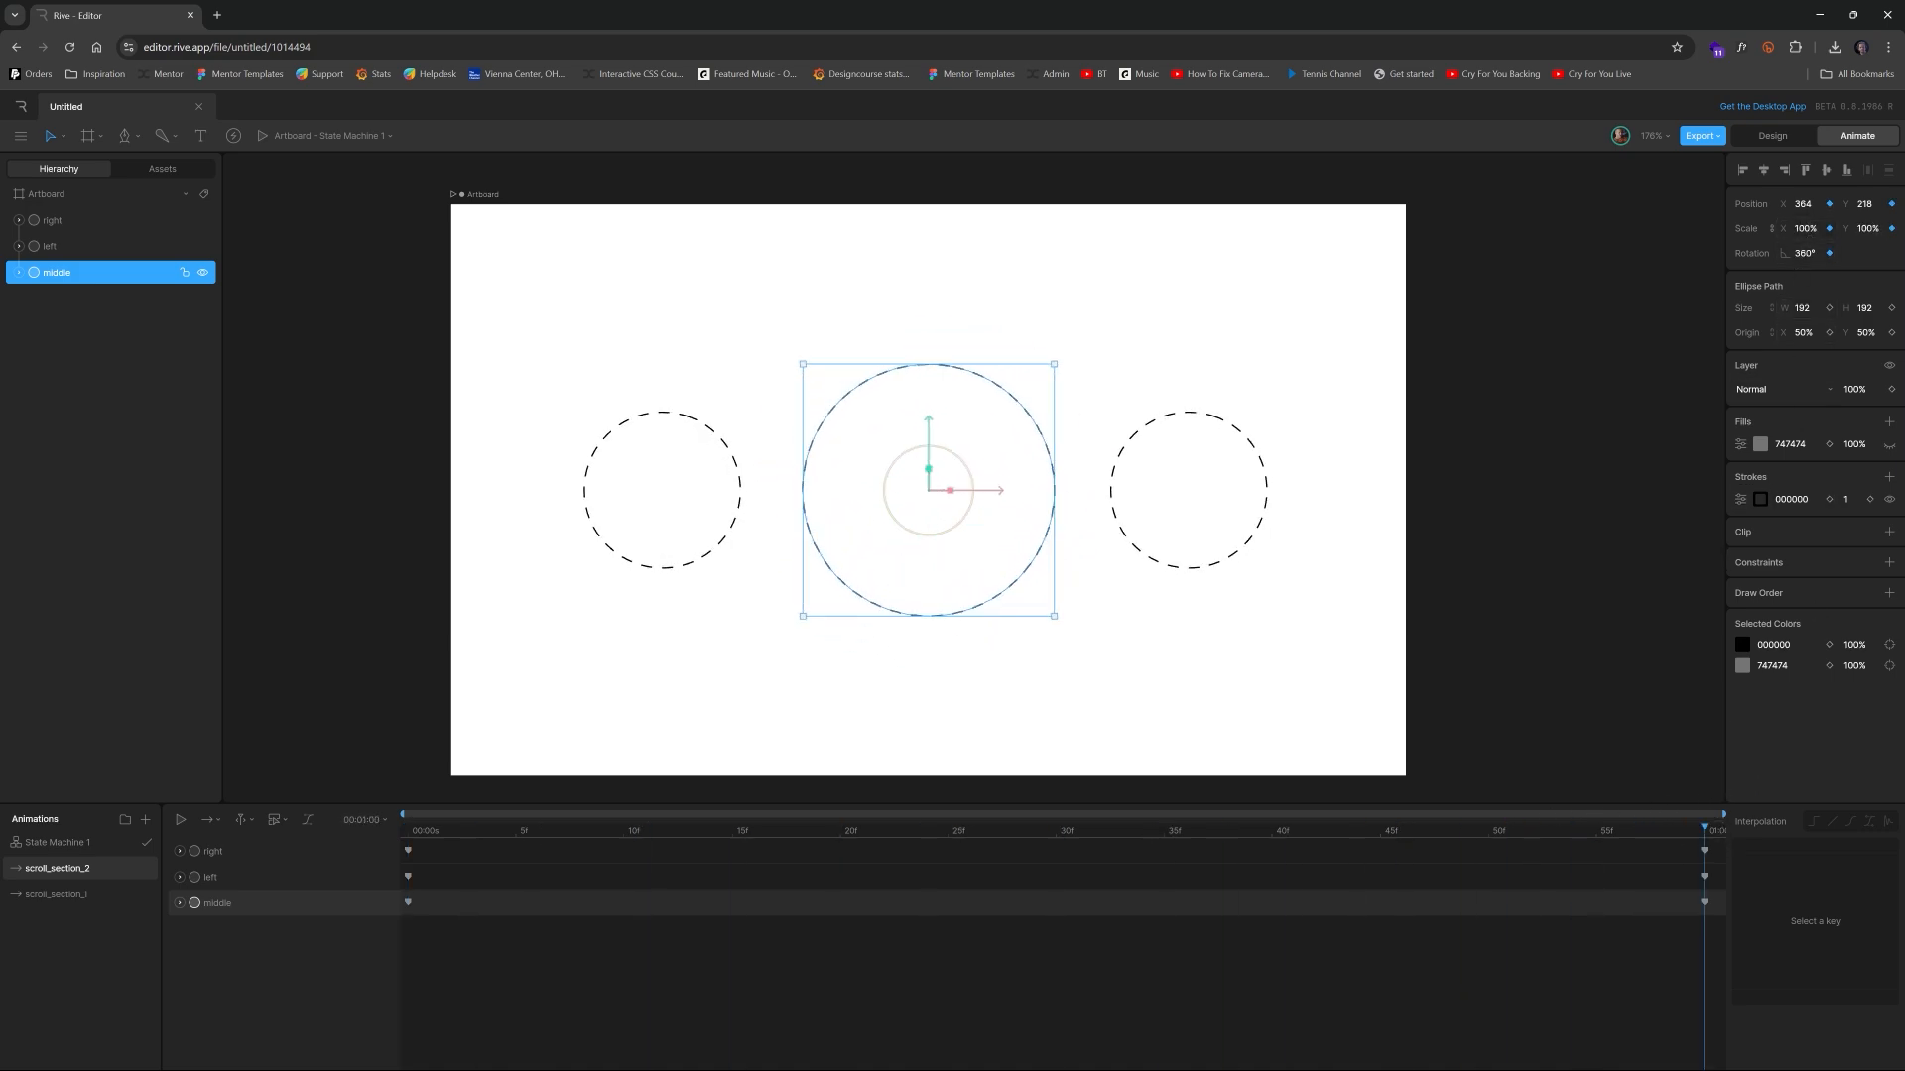
Set the middle circle's scale to 53% at 00:01:00 and play scroll_section_2 to preview it
click(1811, 226)
text(53)
key(Return)
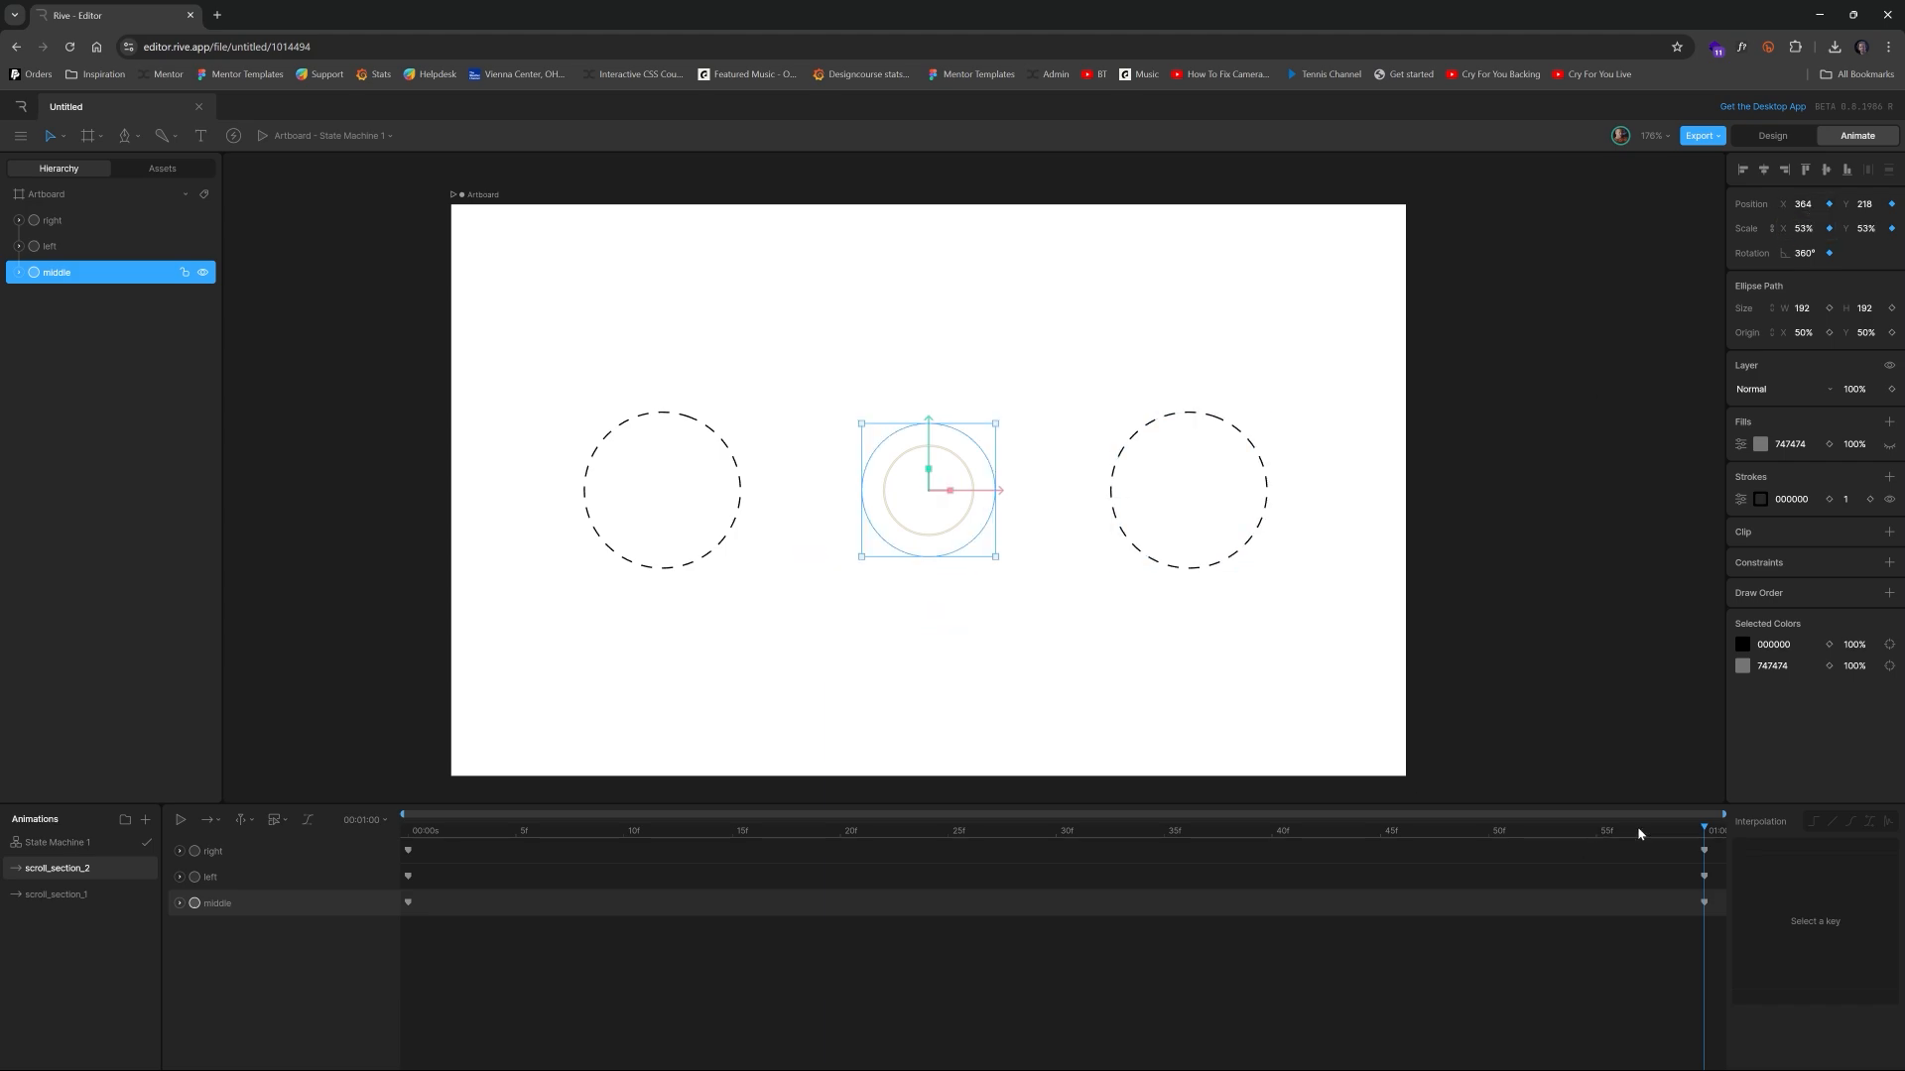
drag(1637, 825, 366, 832)
click(374, 619)
key(space)
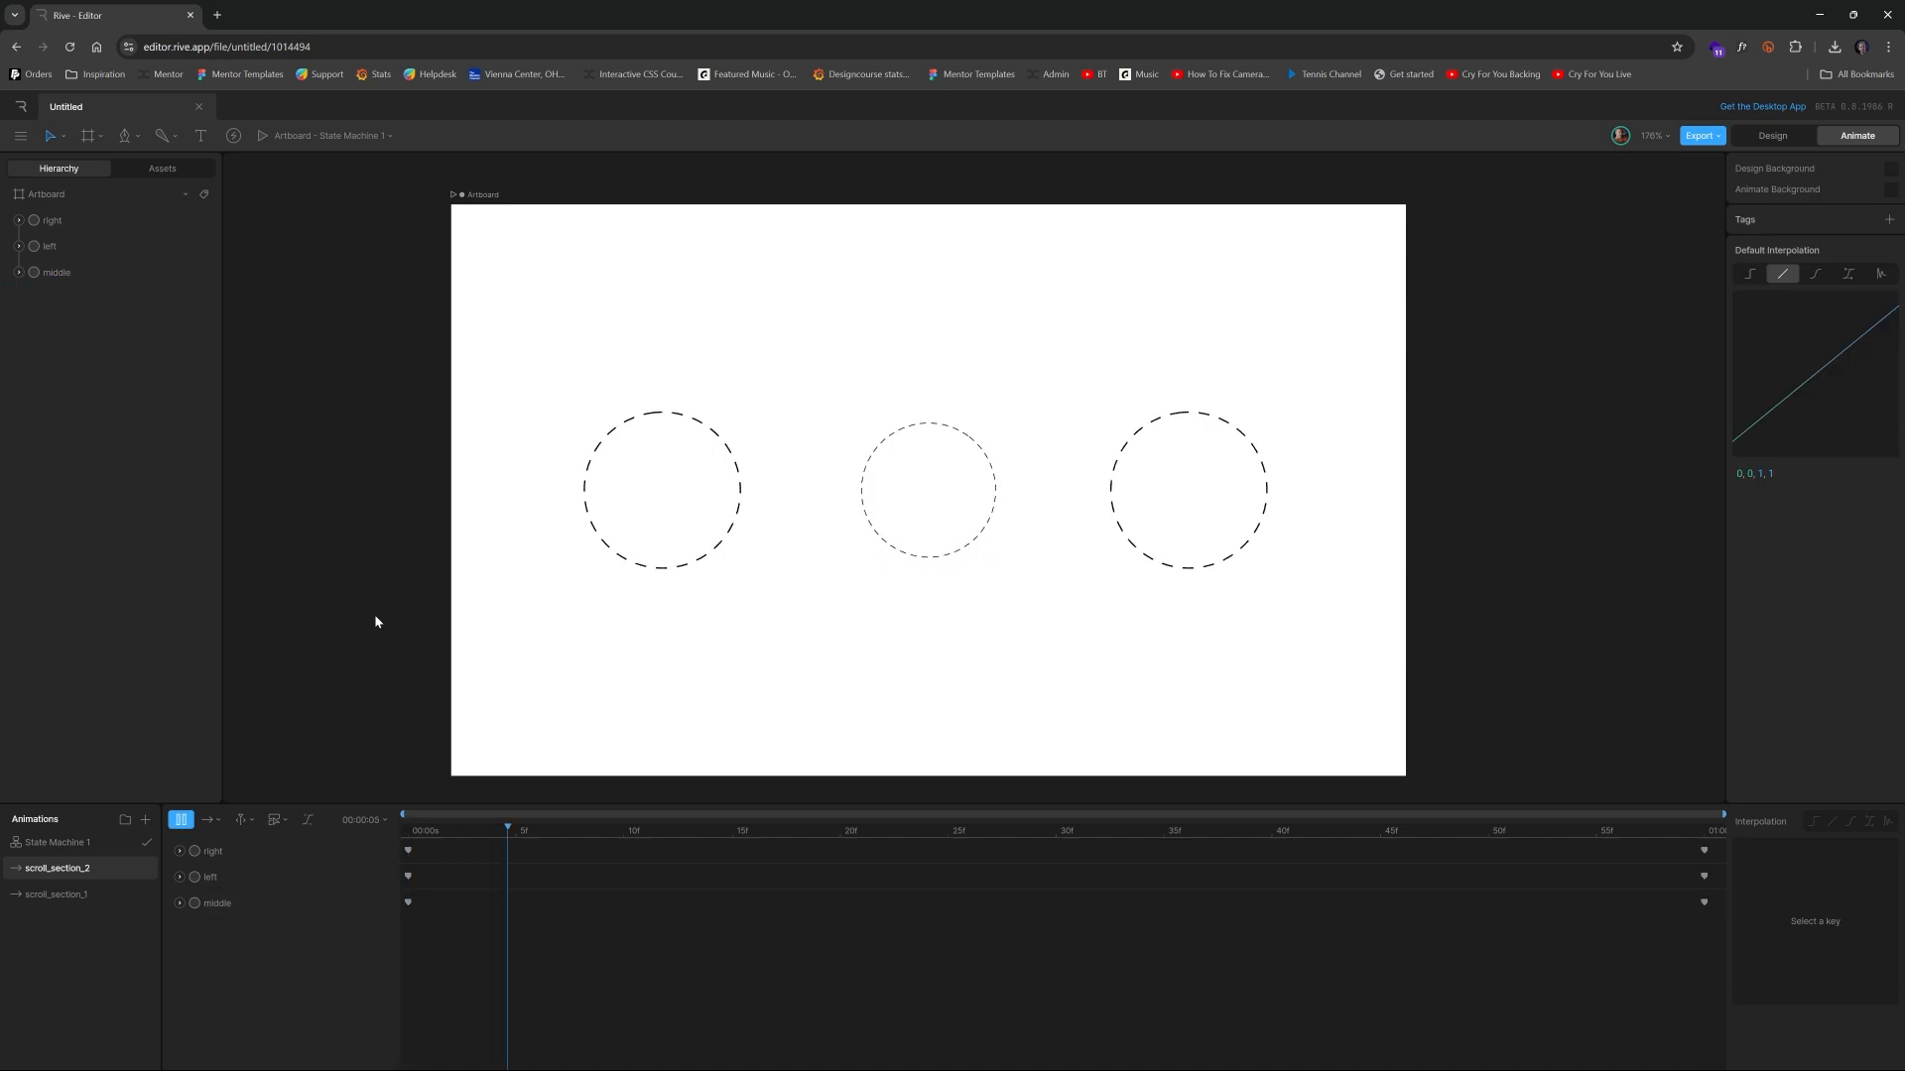
key(space)
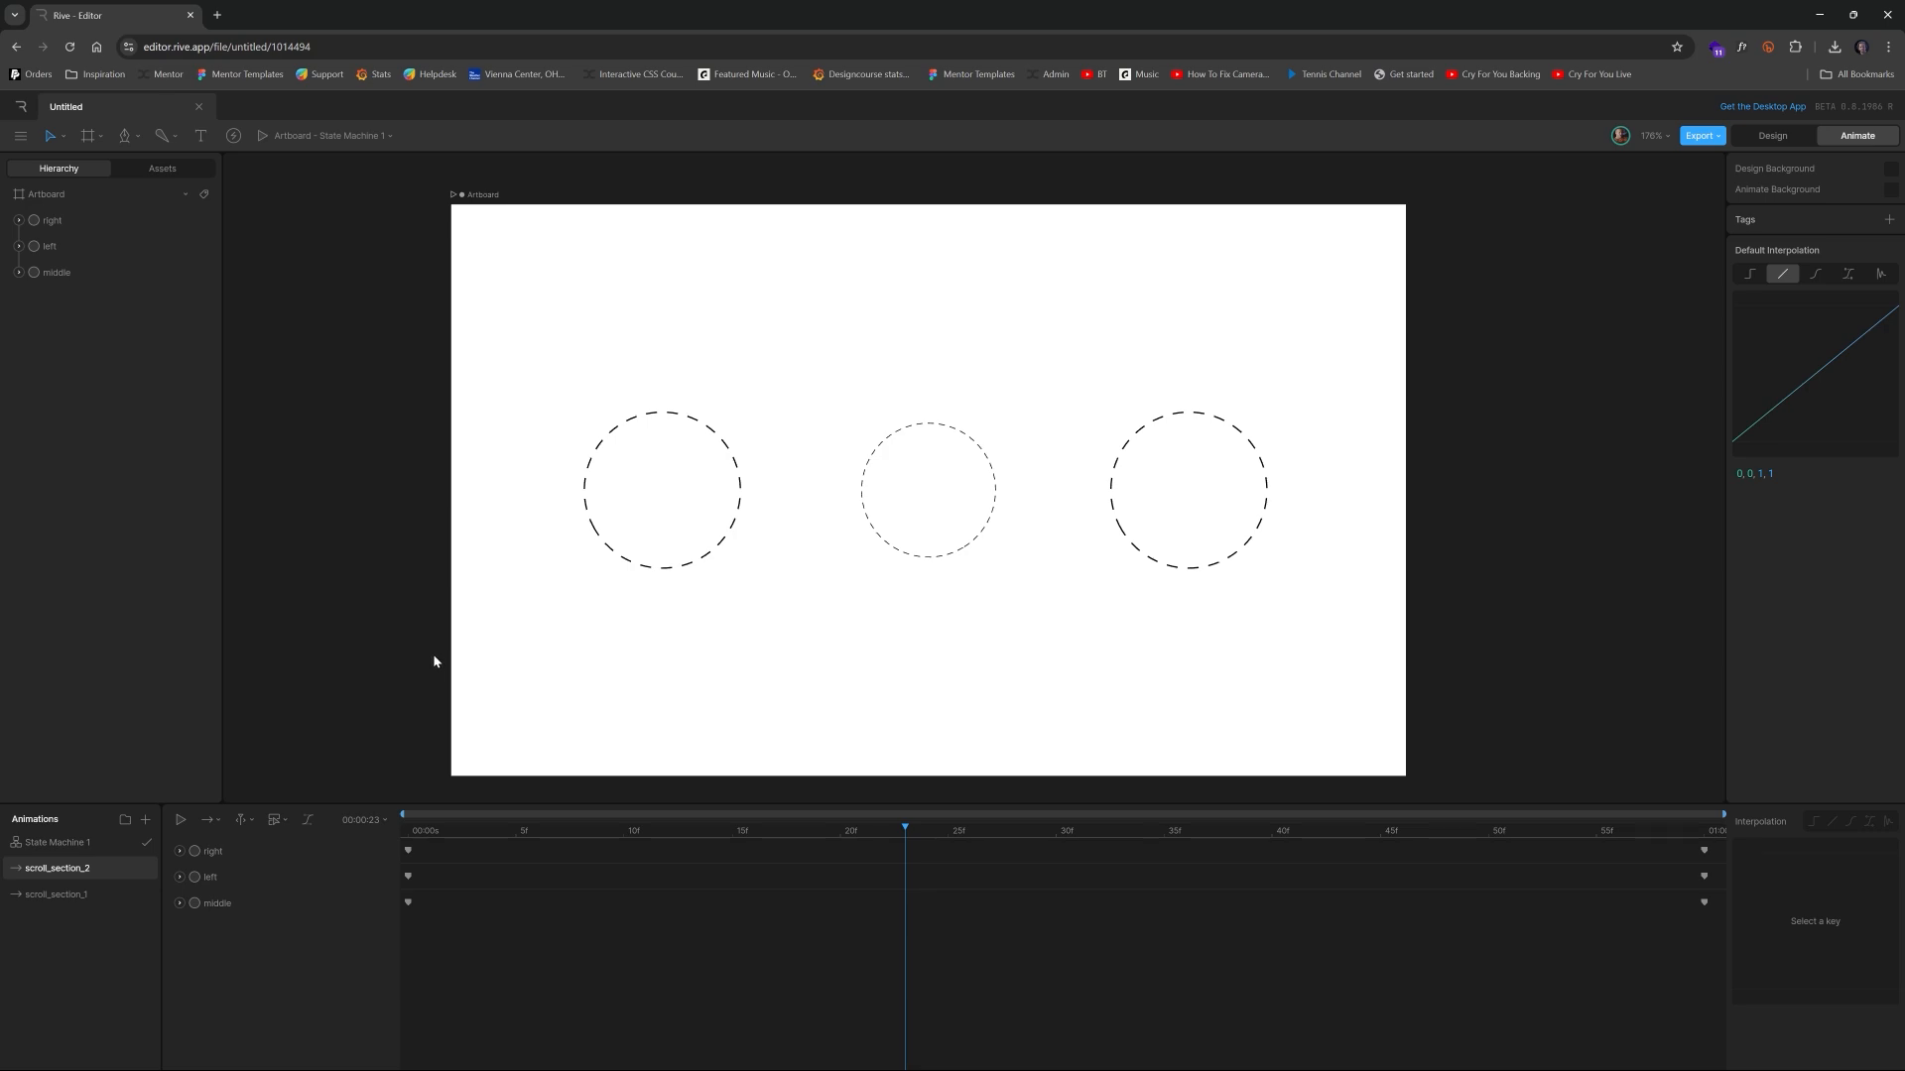
Move the left circle inward to X 220.5 at the start of scroll_section_2 and apply the same X value at 00:01:00
click(671, 548)
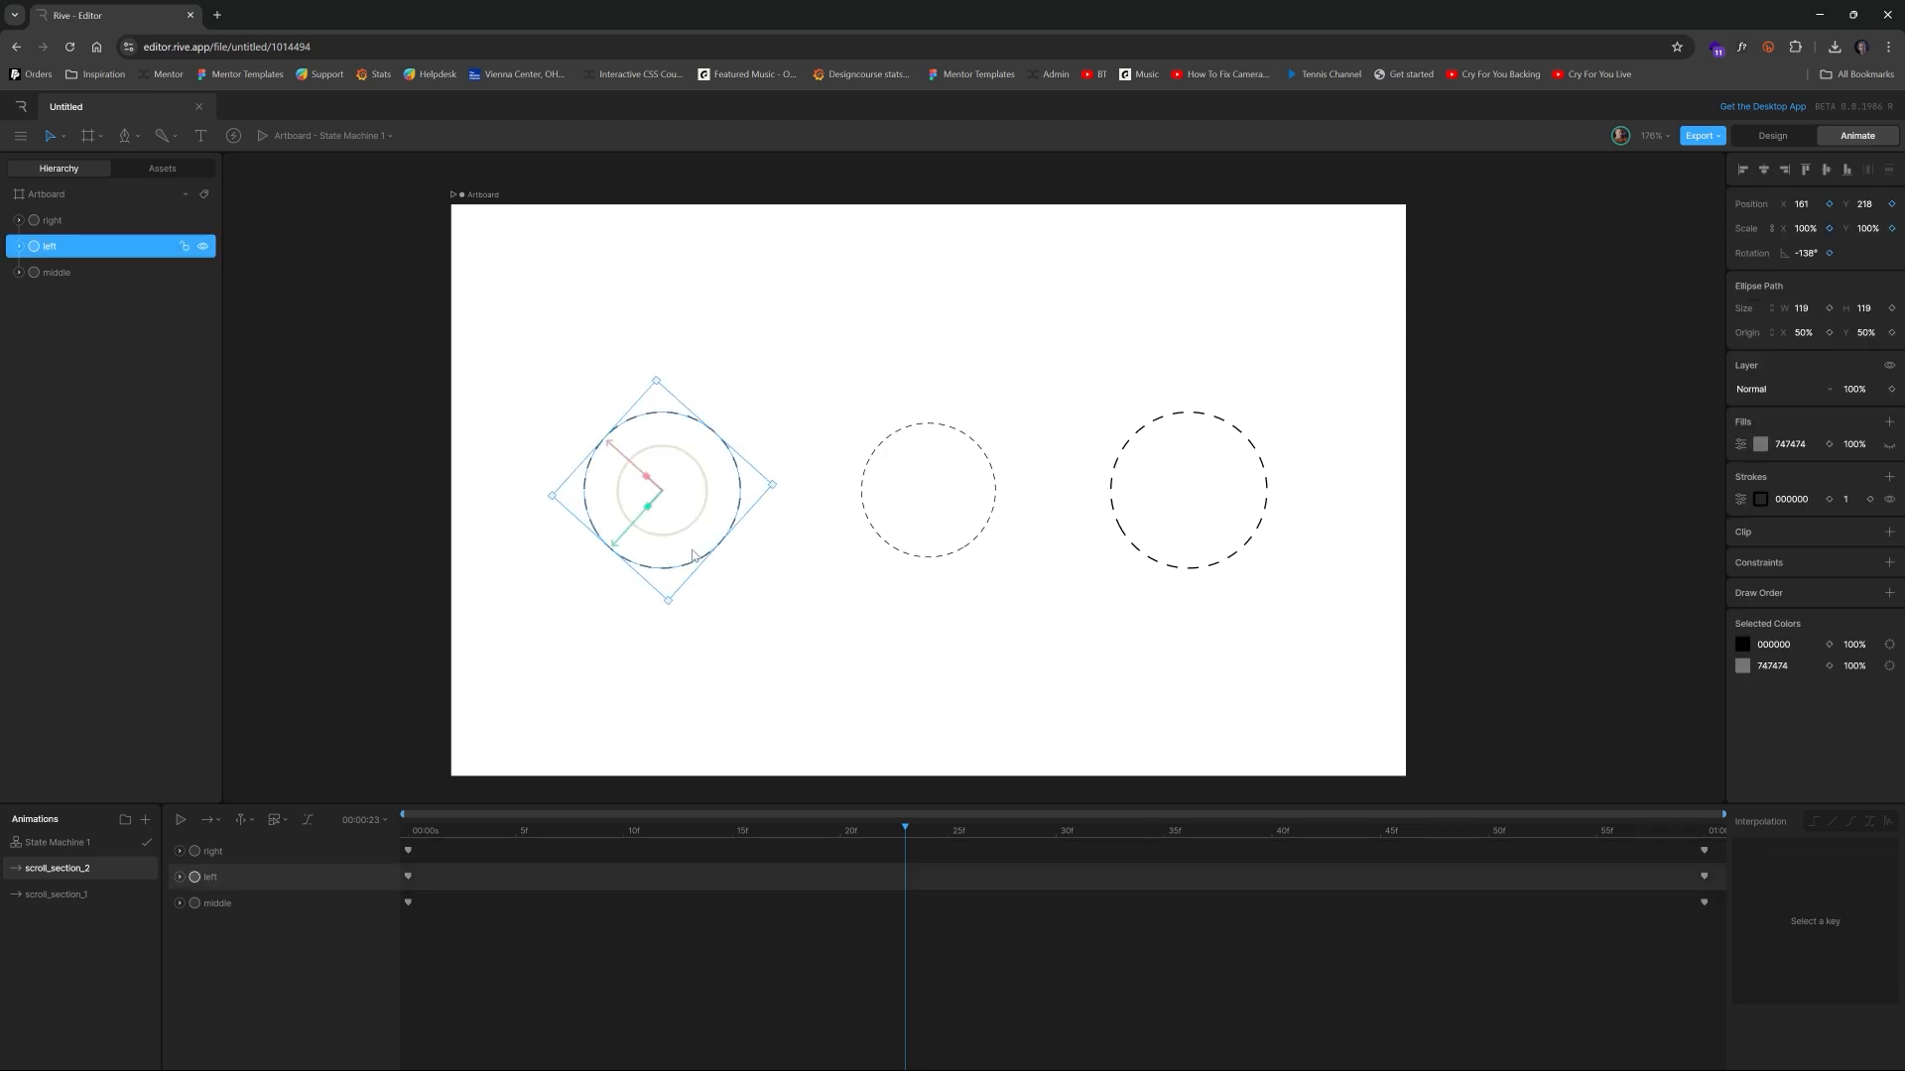
click(413, 830)
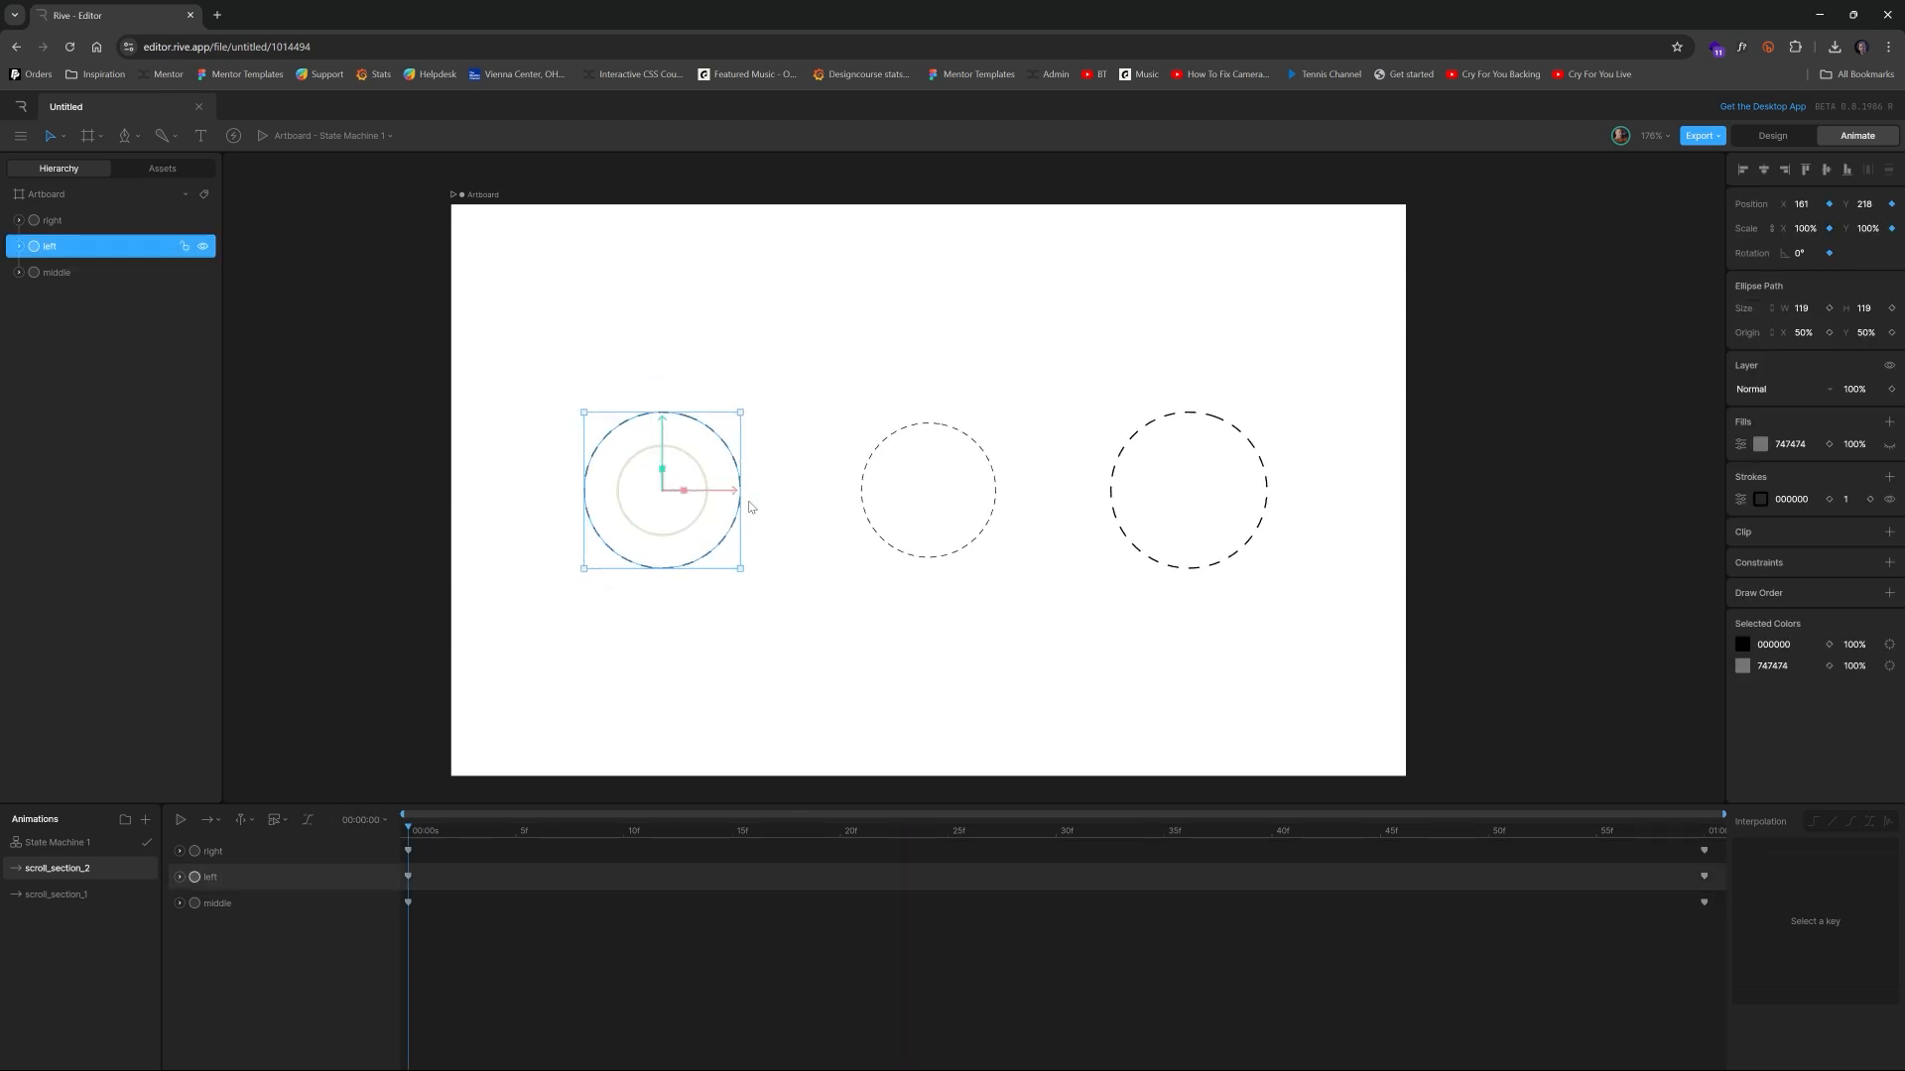
drag(729, 490, 808, 494)
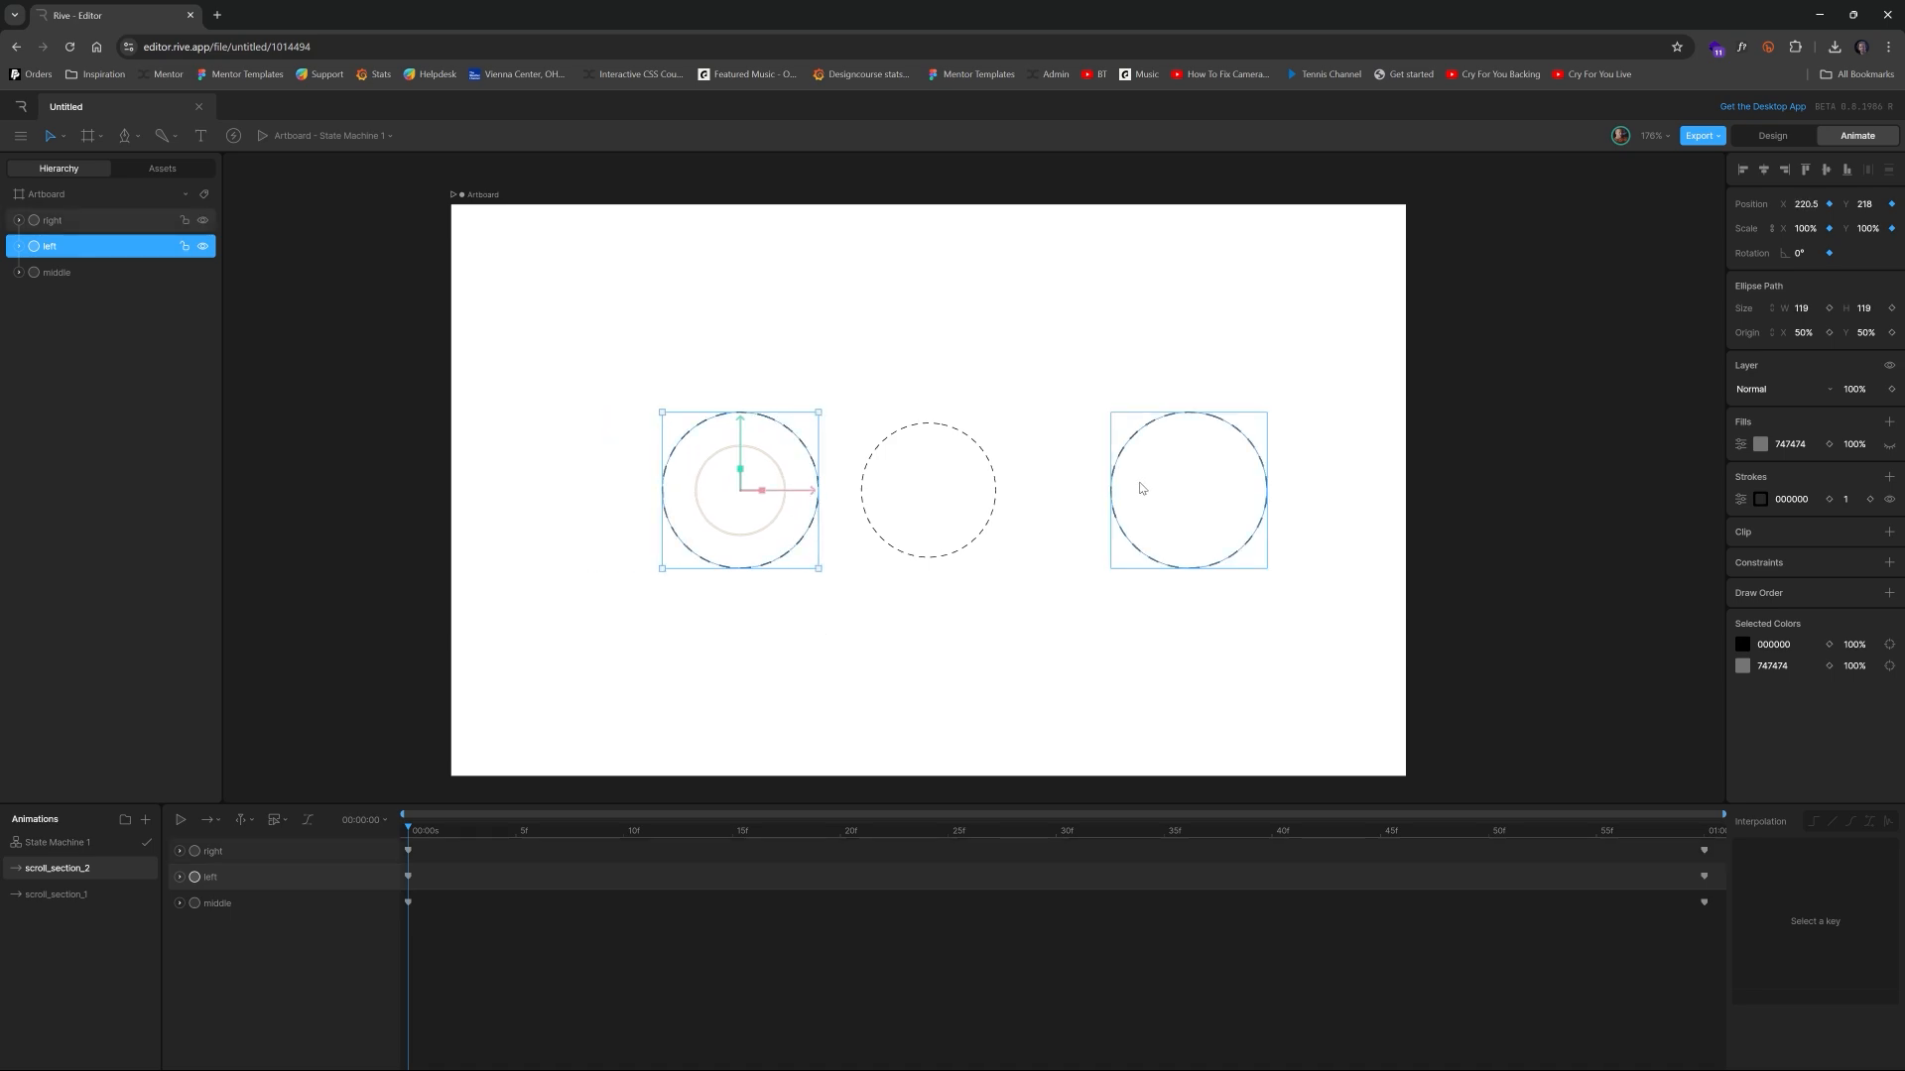
click(1812, 202)
key(ctrl+c)
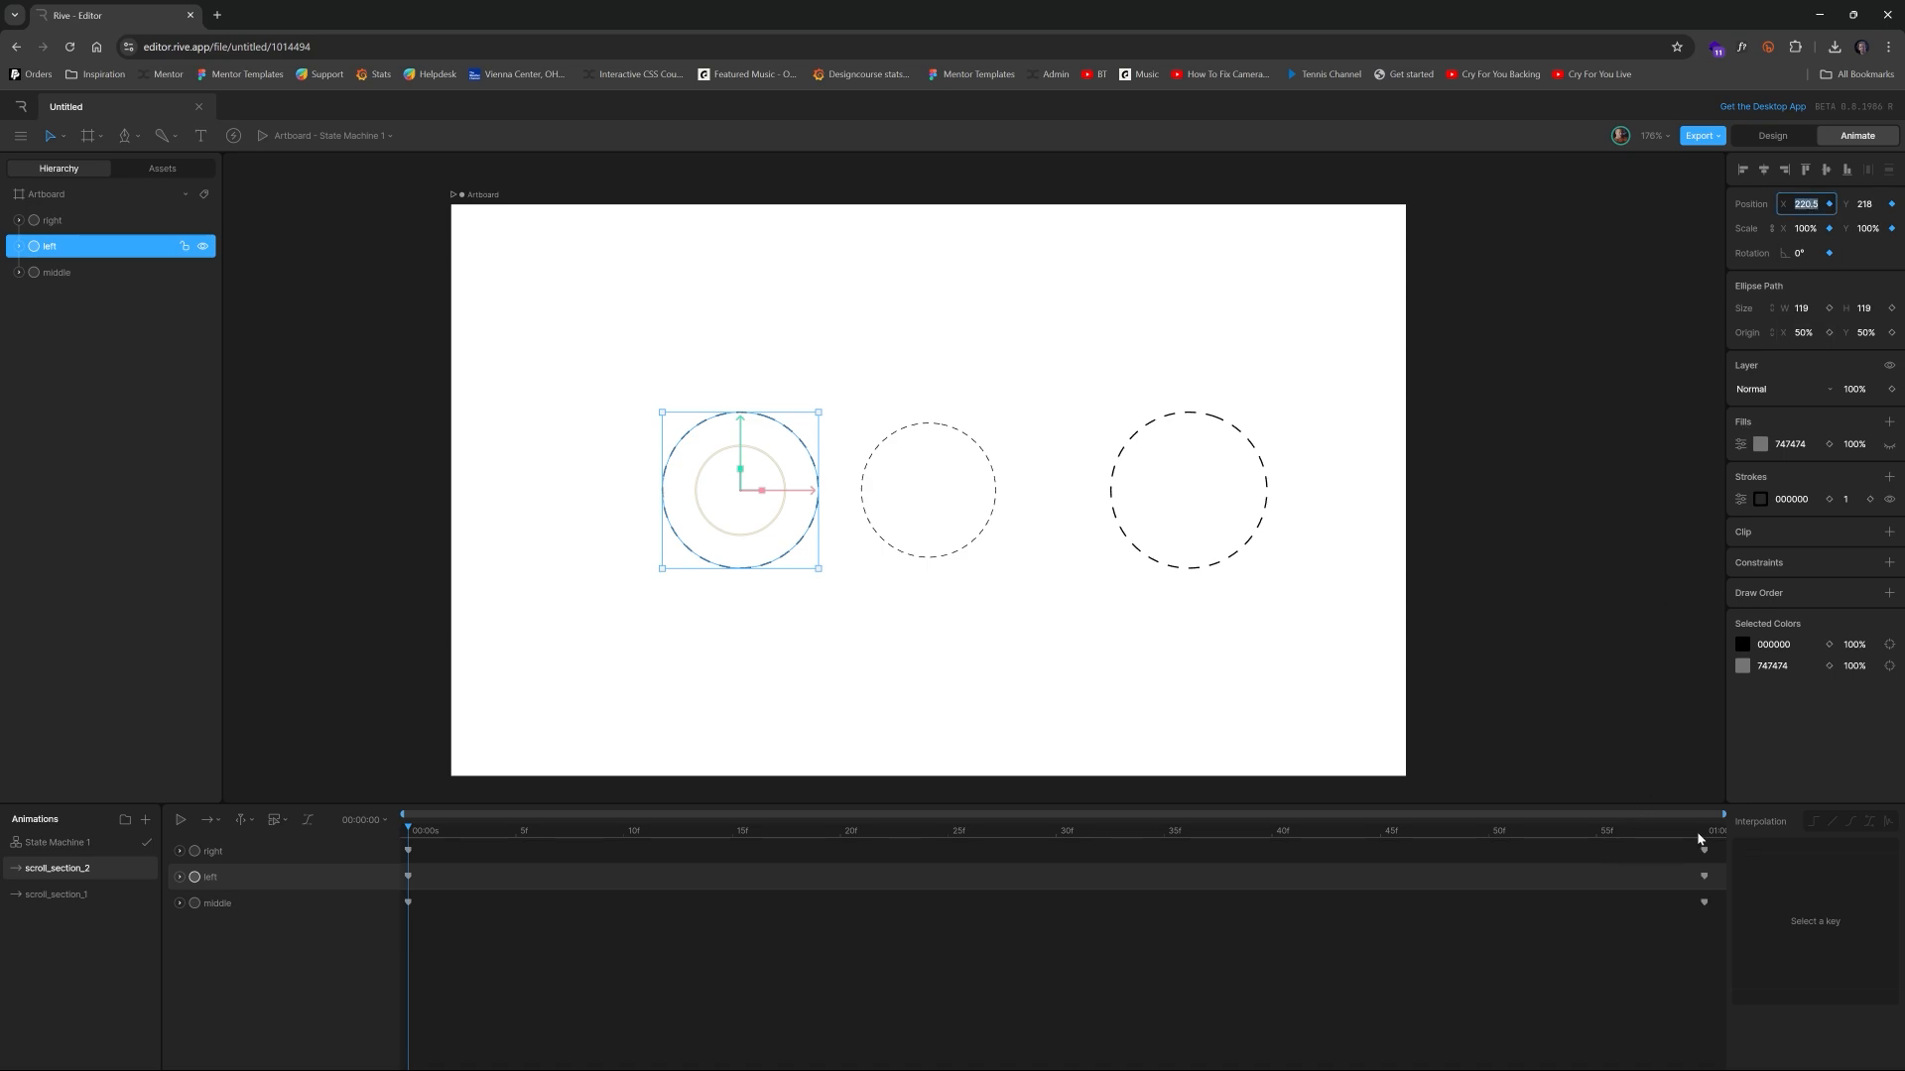
drag(1698, 839, 1727, 831)
click(1804, 205)
key(ctrl+v)
key(Return)
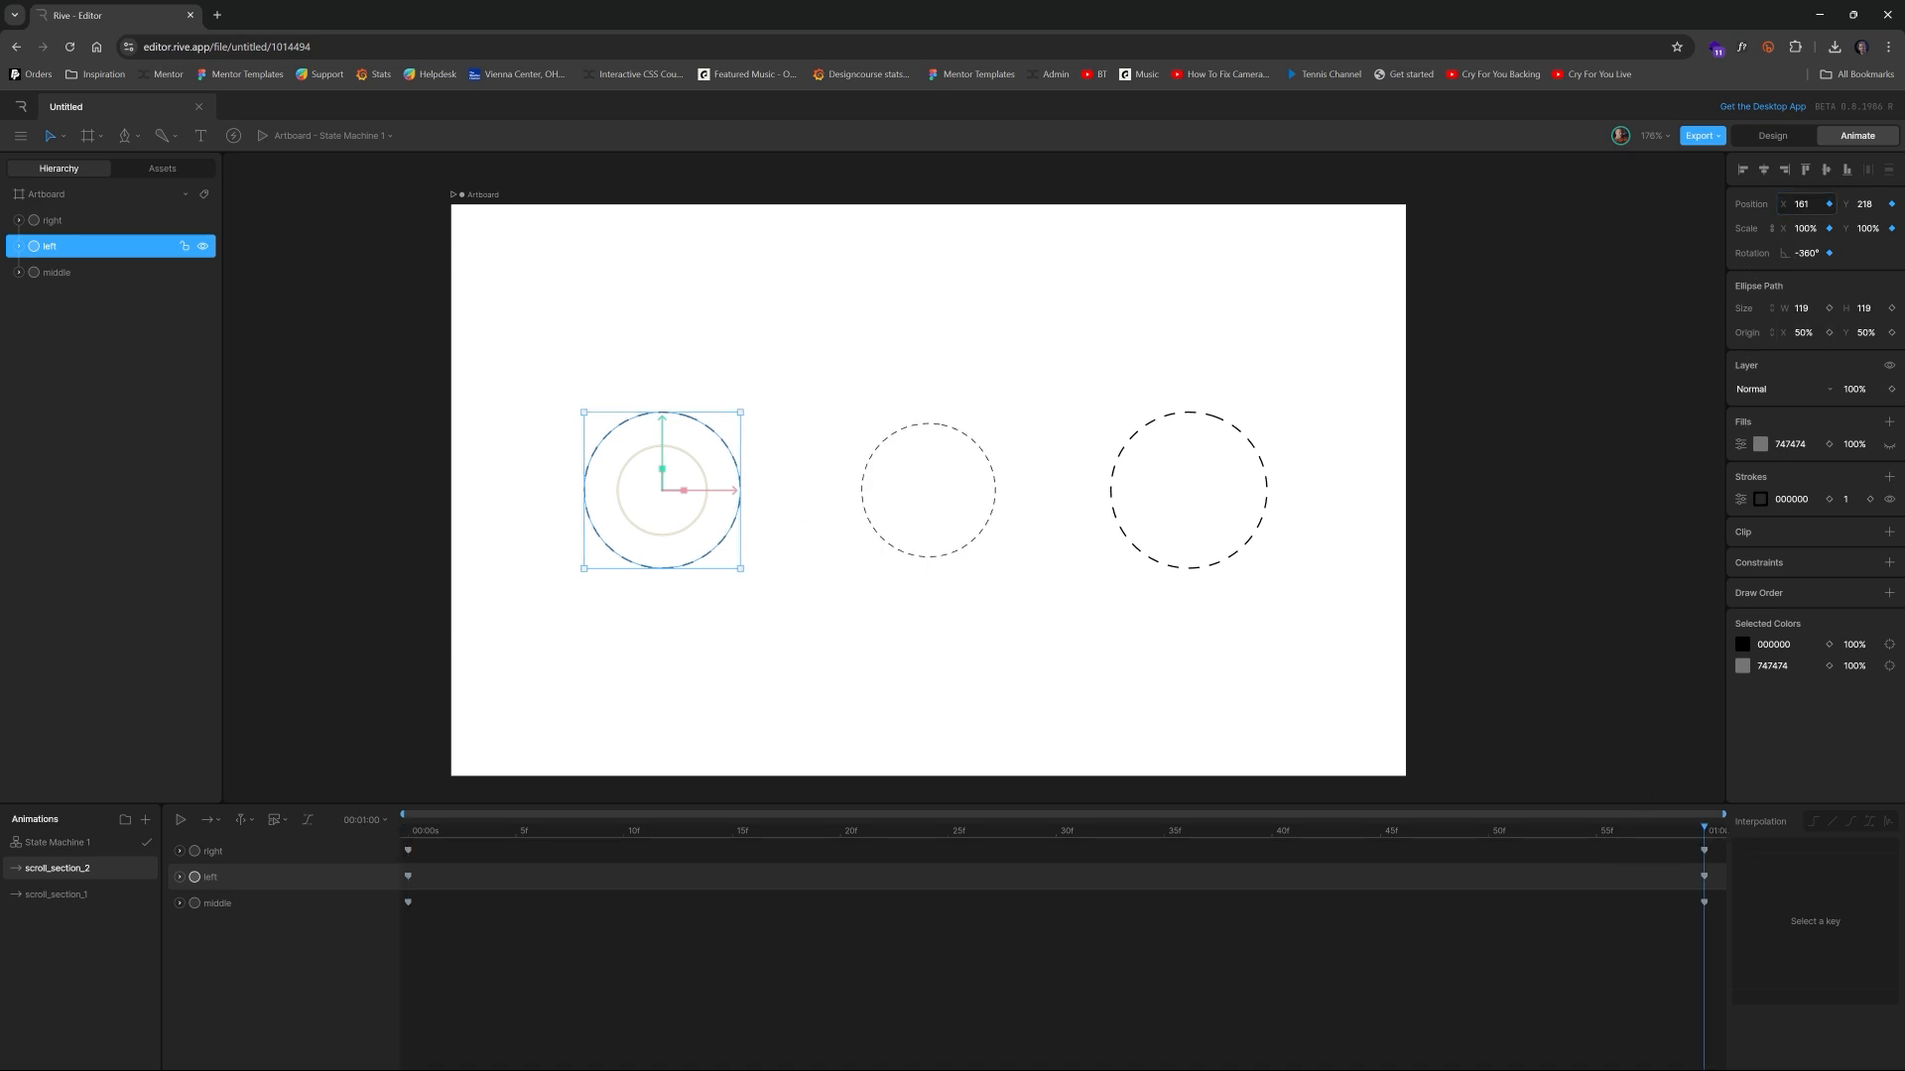
Move the right circle inward to X 506.5 at both the start and 00:01:00, and scrub back through the timeline to check it
drag(508, 838, 407, 831)
click(1170, 509)
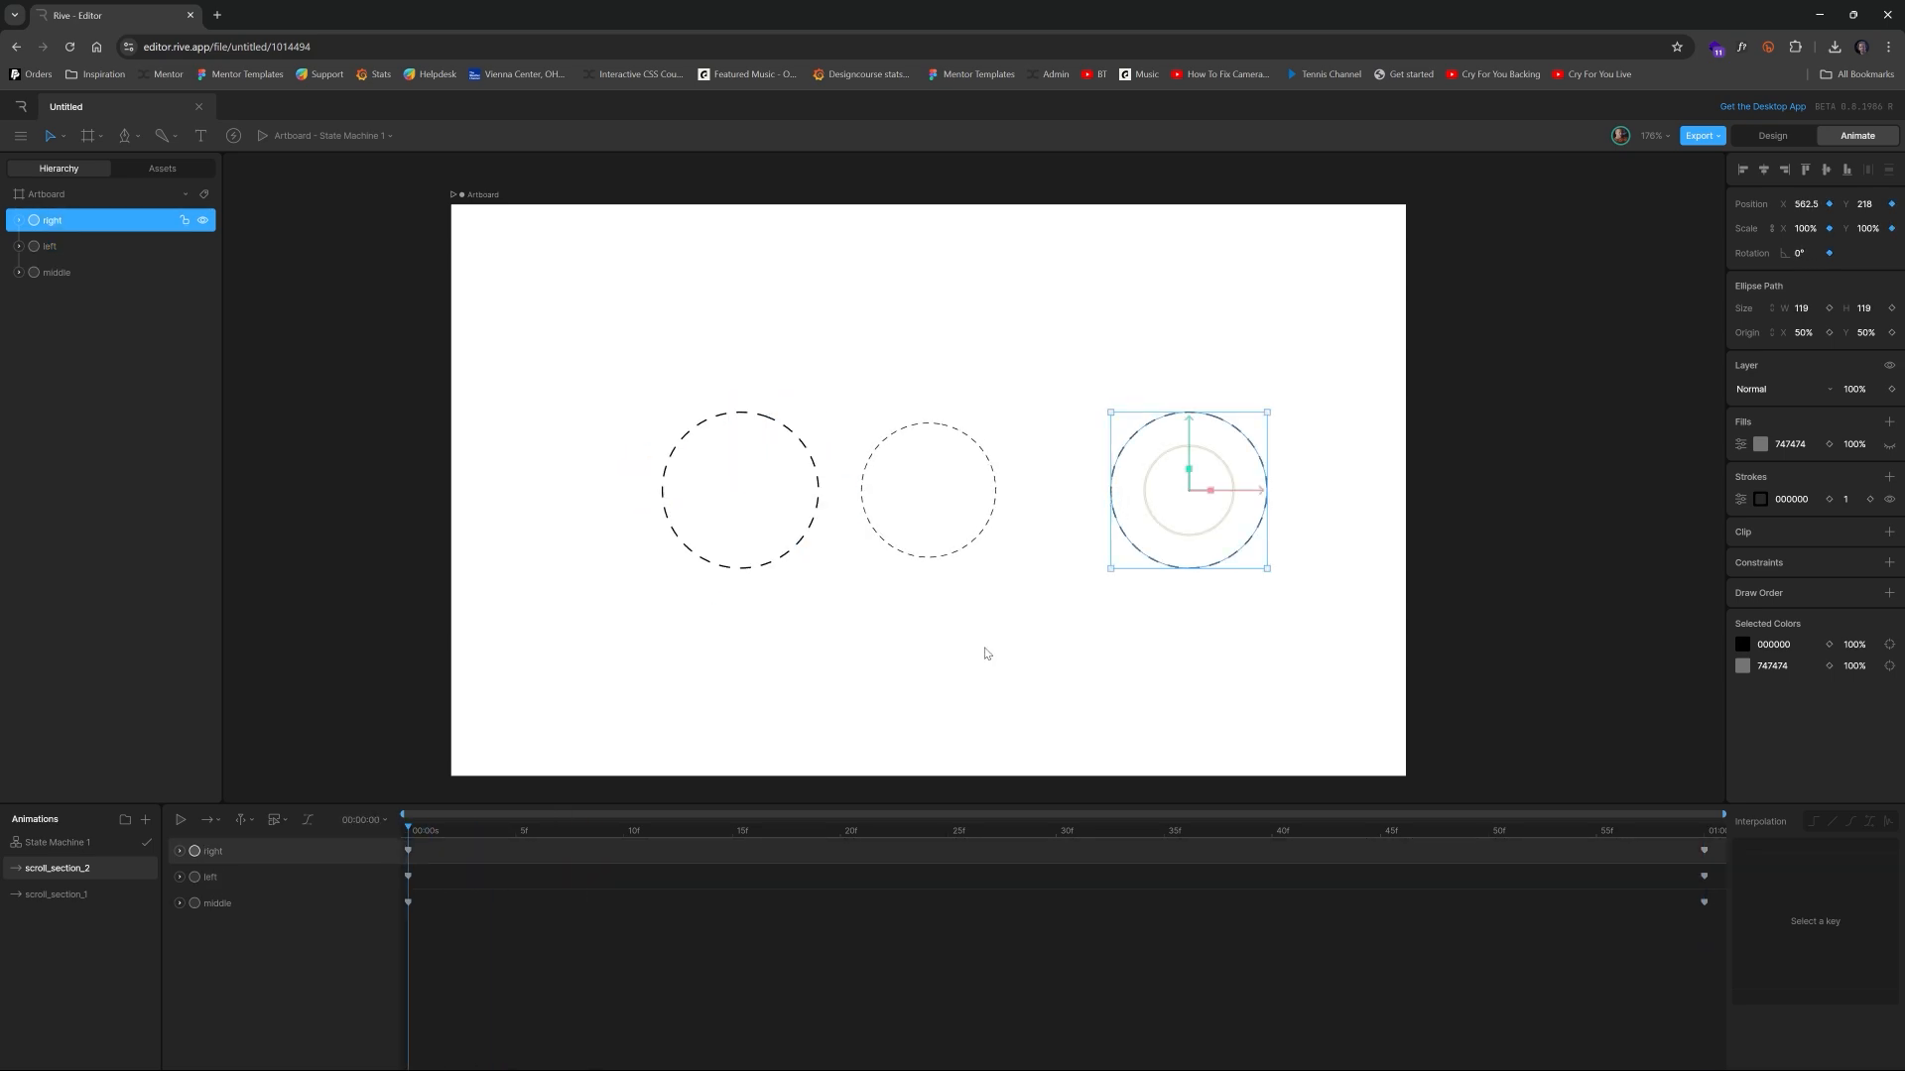
drag(1238, 490, 1181, 498)
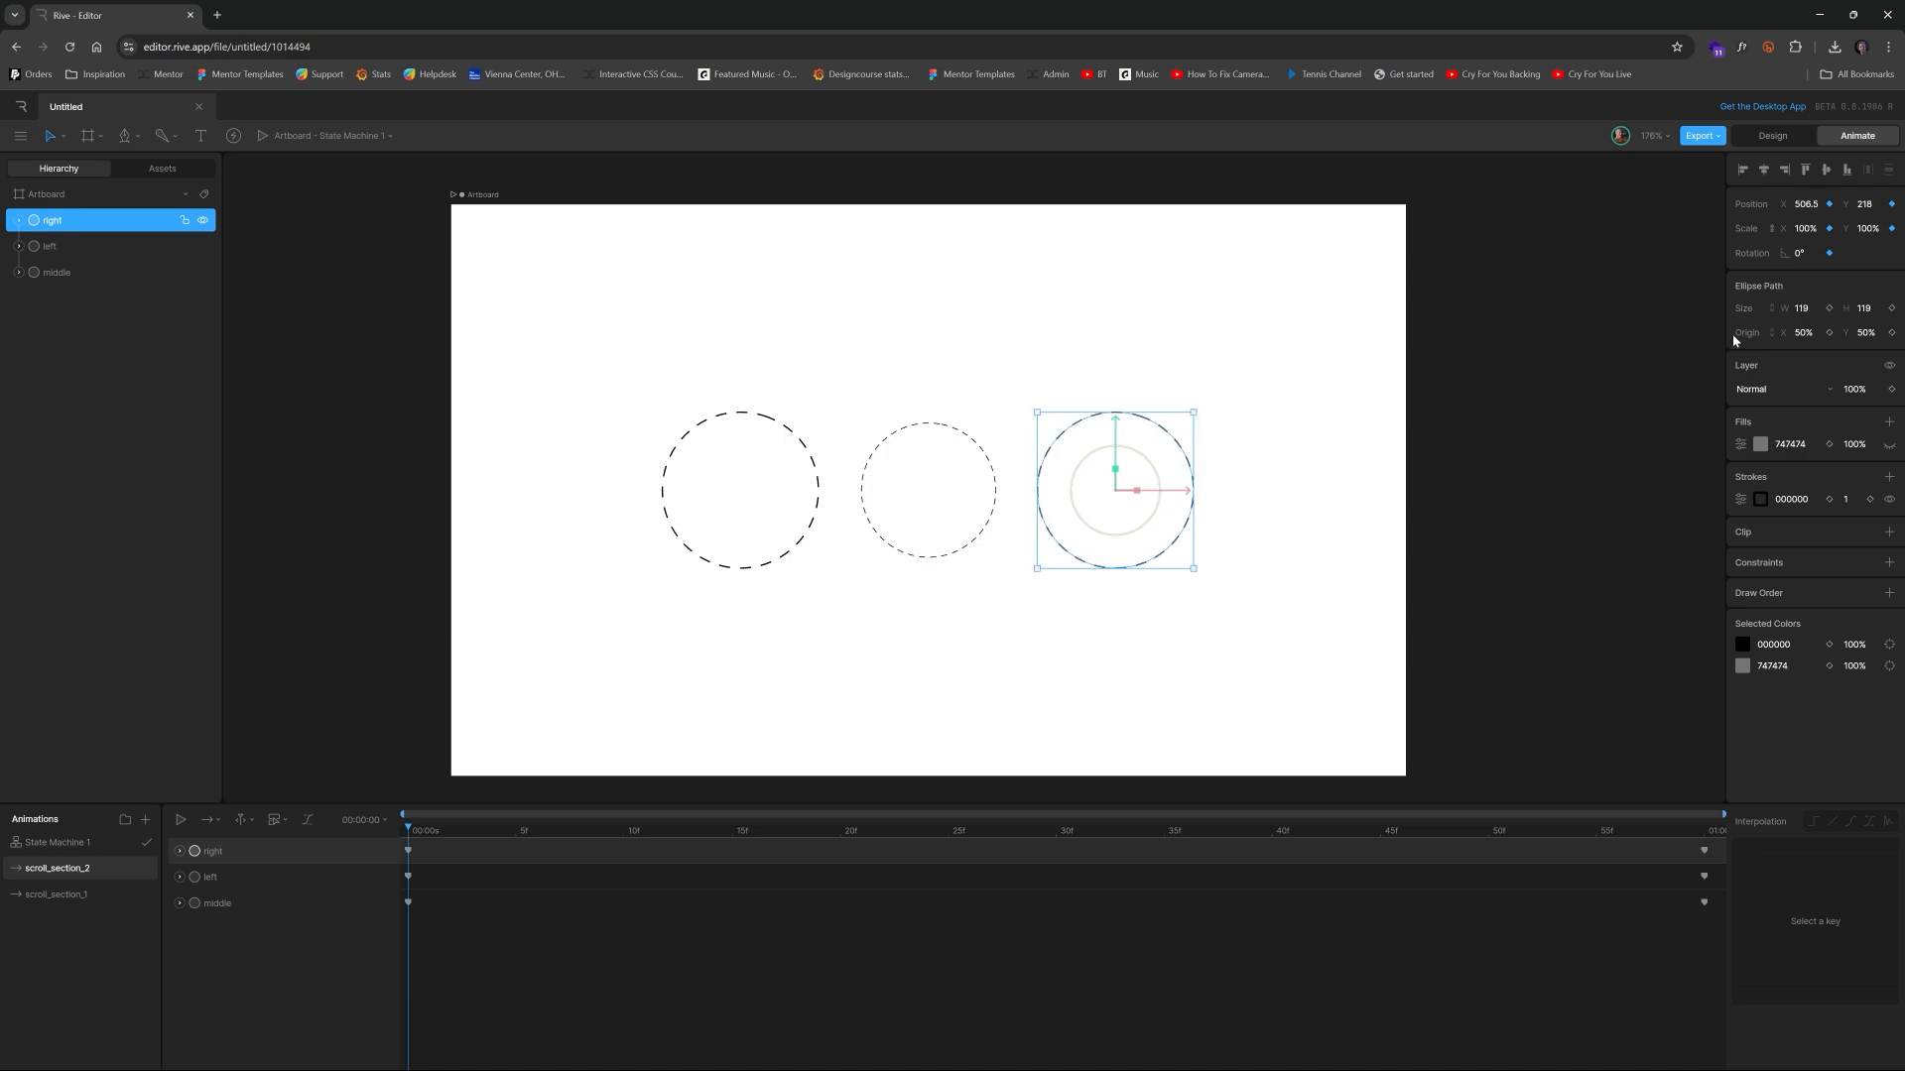
click(1814, 205)
click(1706, 825)
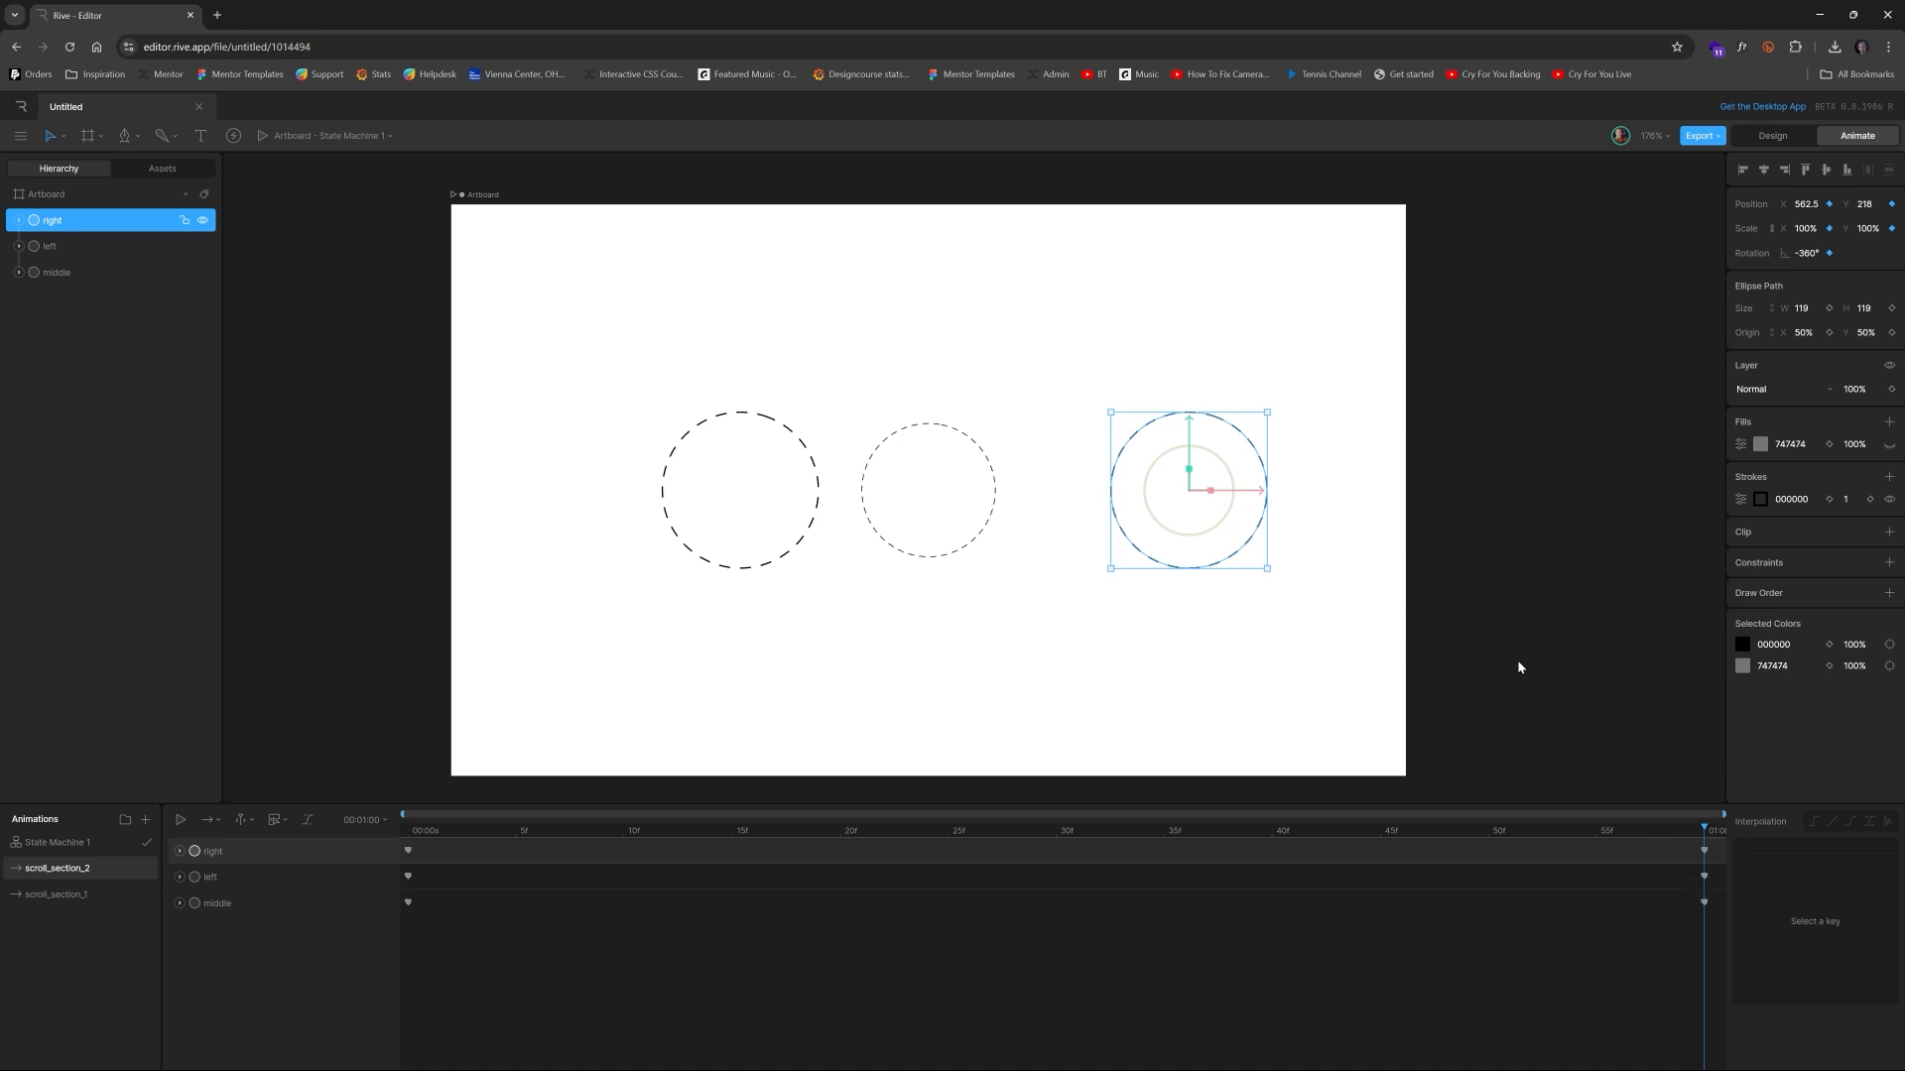
click(1805, 204)
text(506.5)
key(Return)
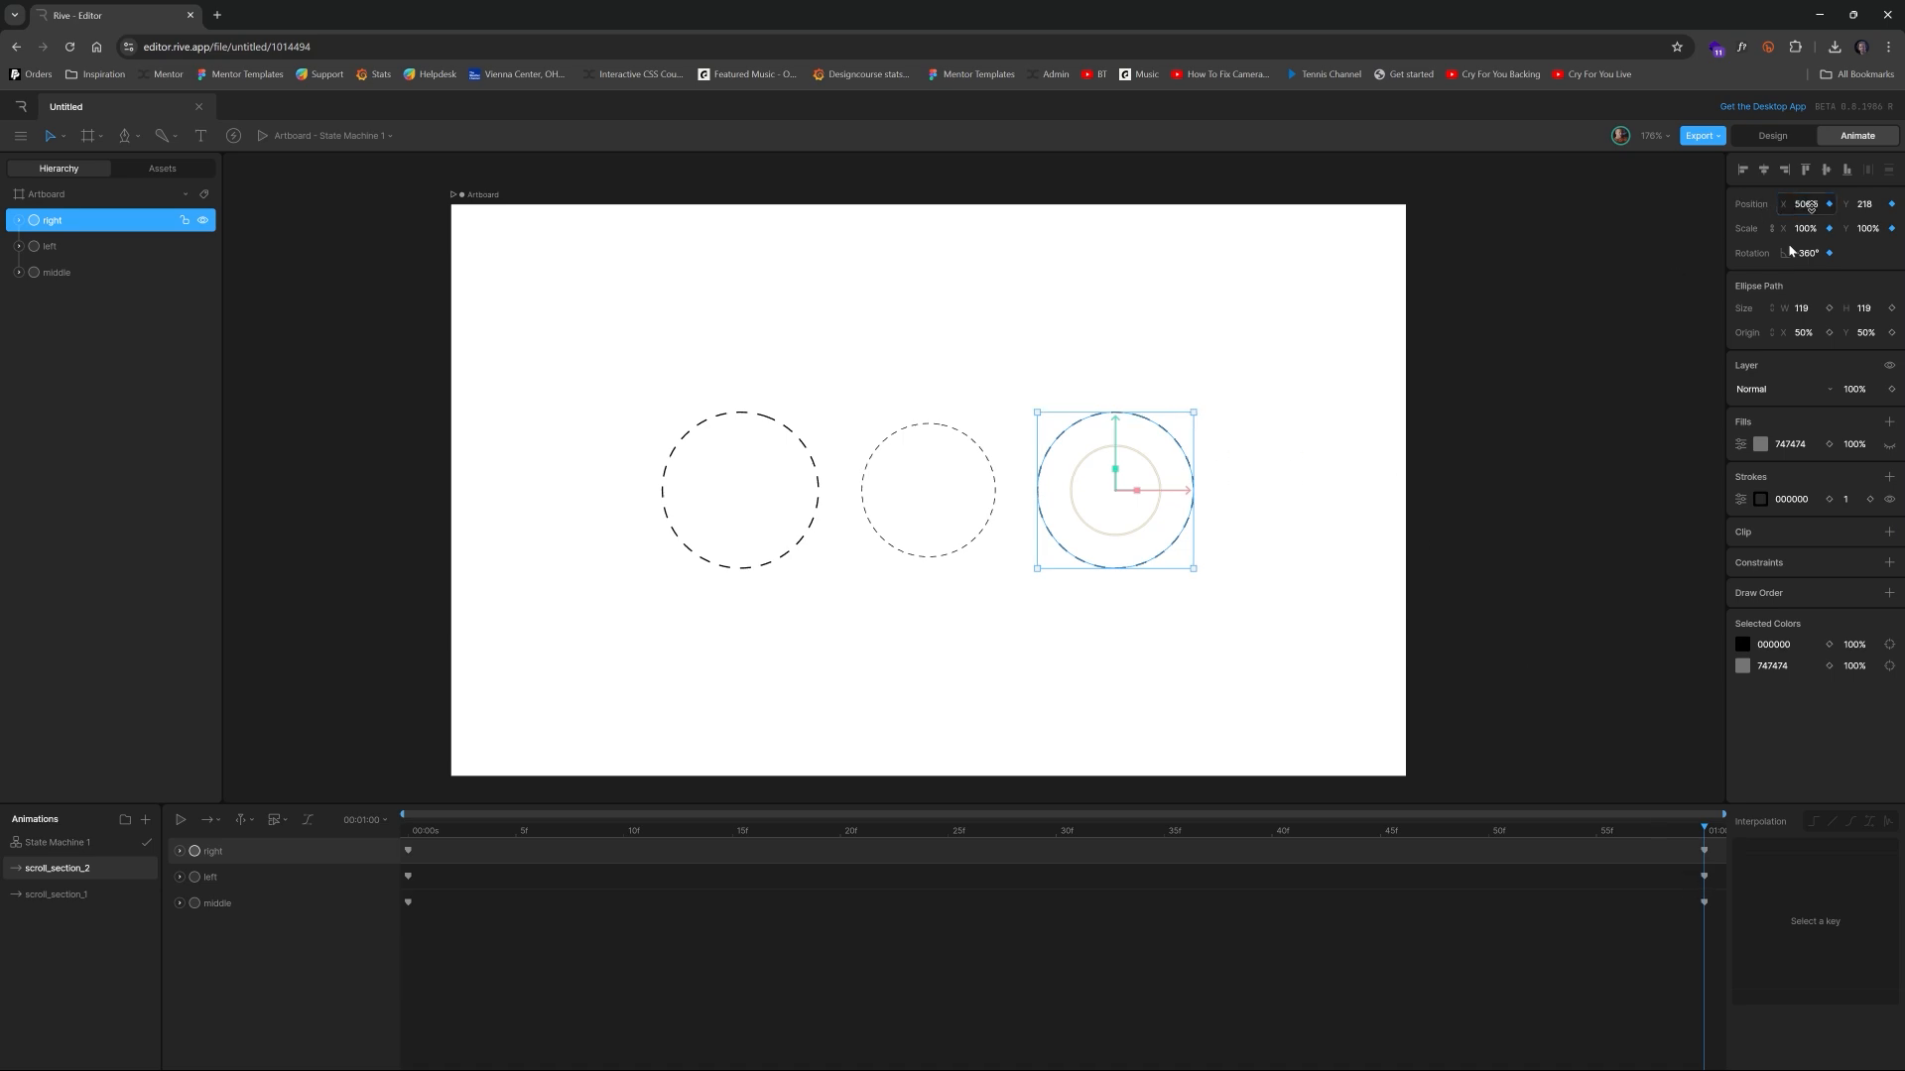
drag(989, 818, 612, 841)
drag(788, 836, 390, 824)
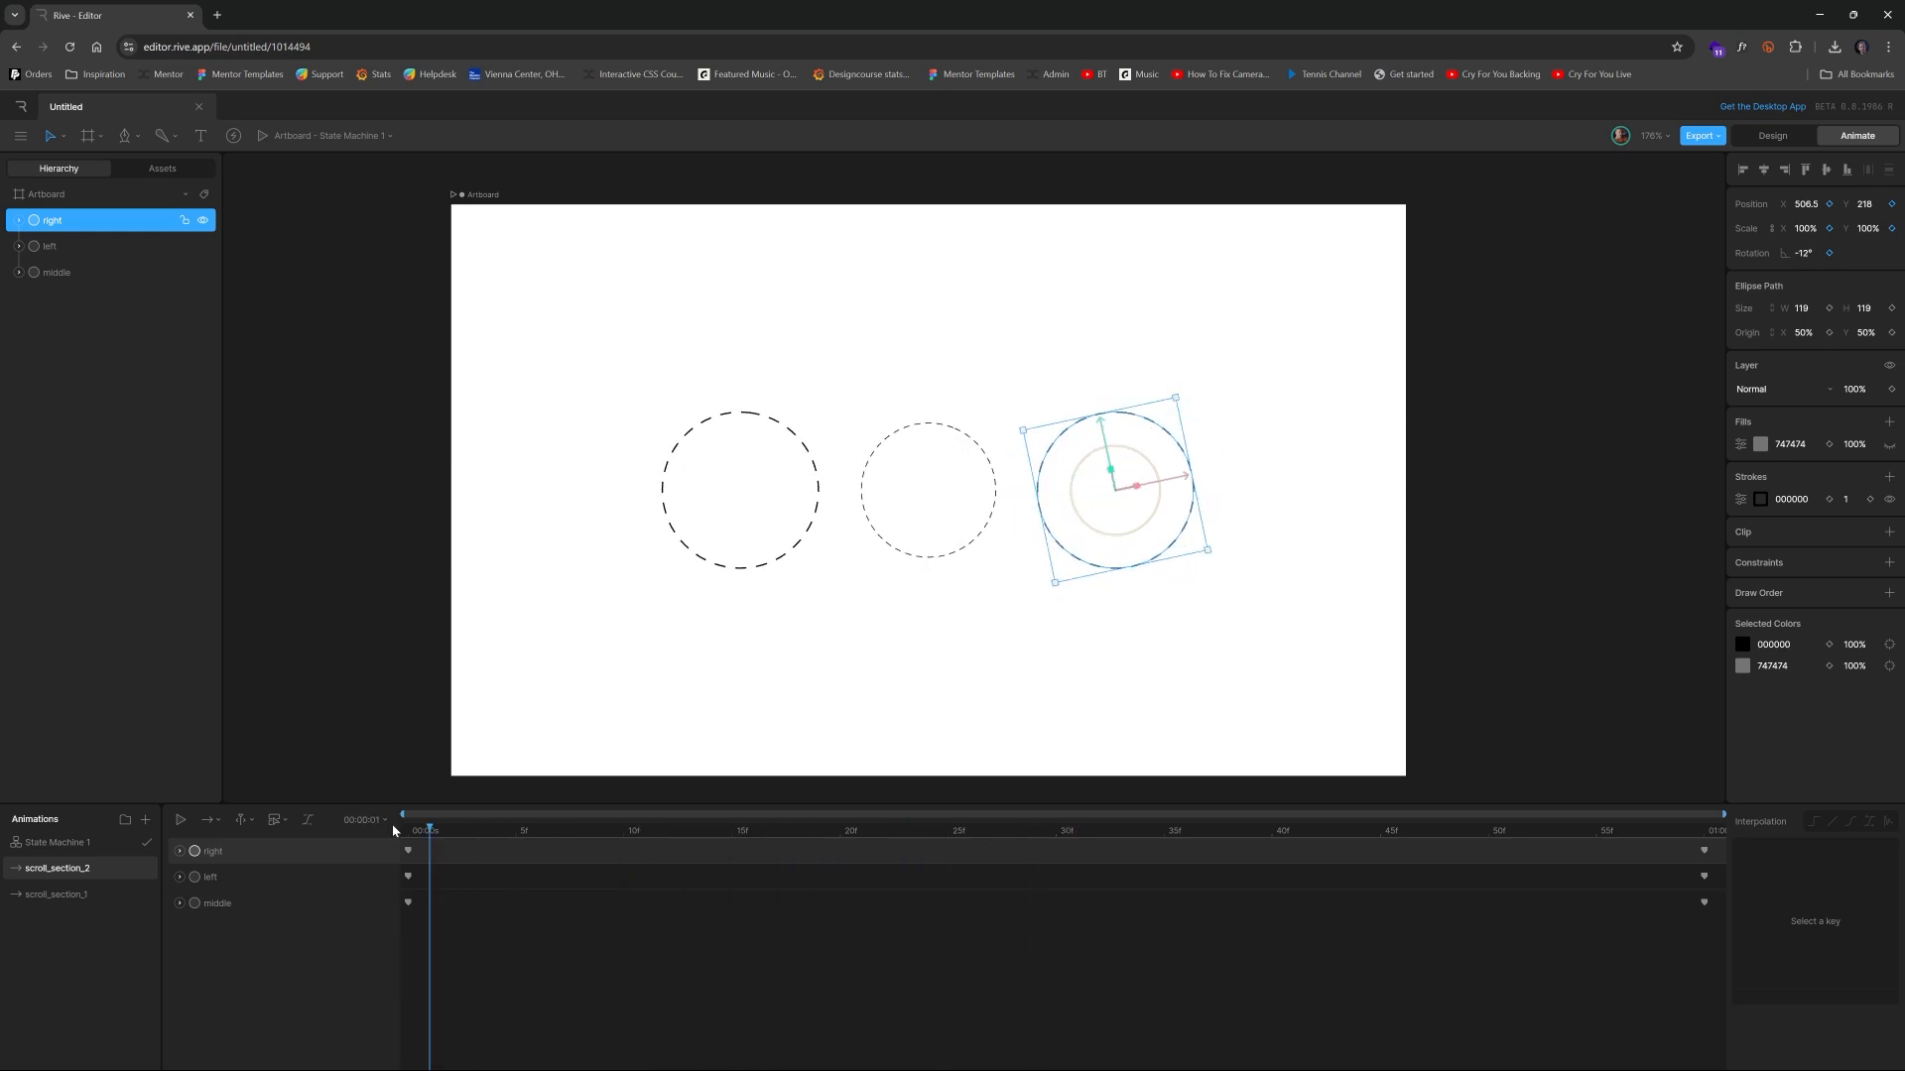
Duplicate the scroll_section_2 animation and rename the copy scroll_section_3
right_click(76, 870)
click(107, 923)
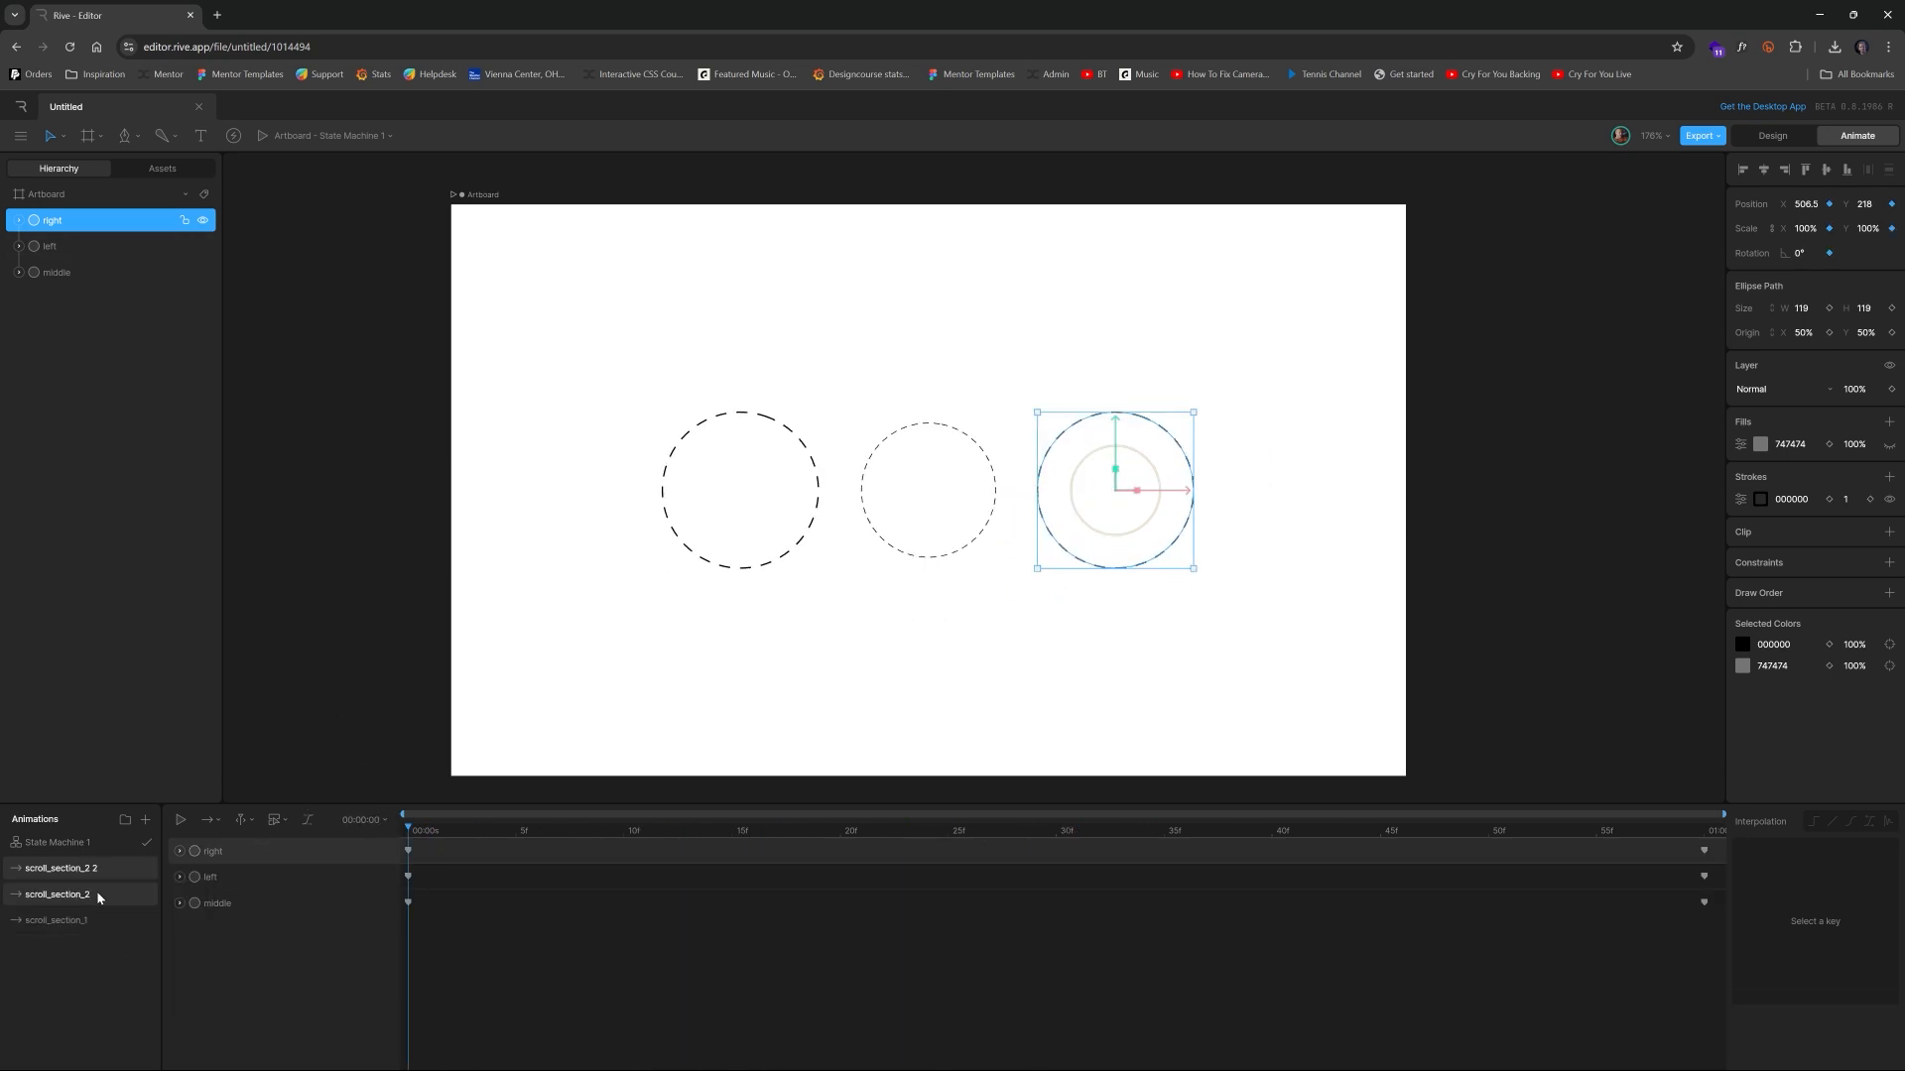
right_click(87, 871)
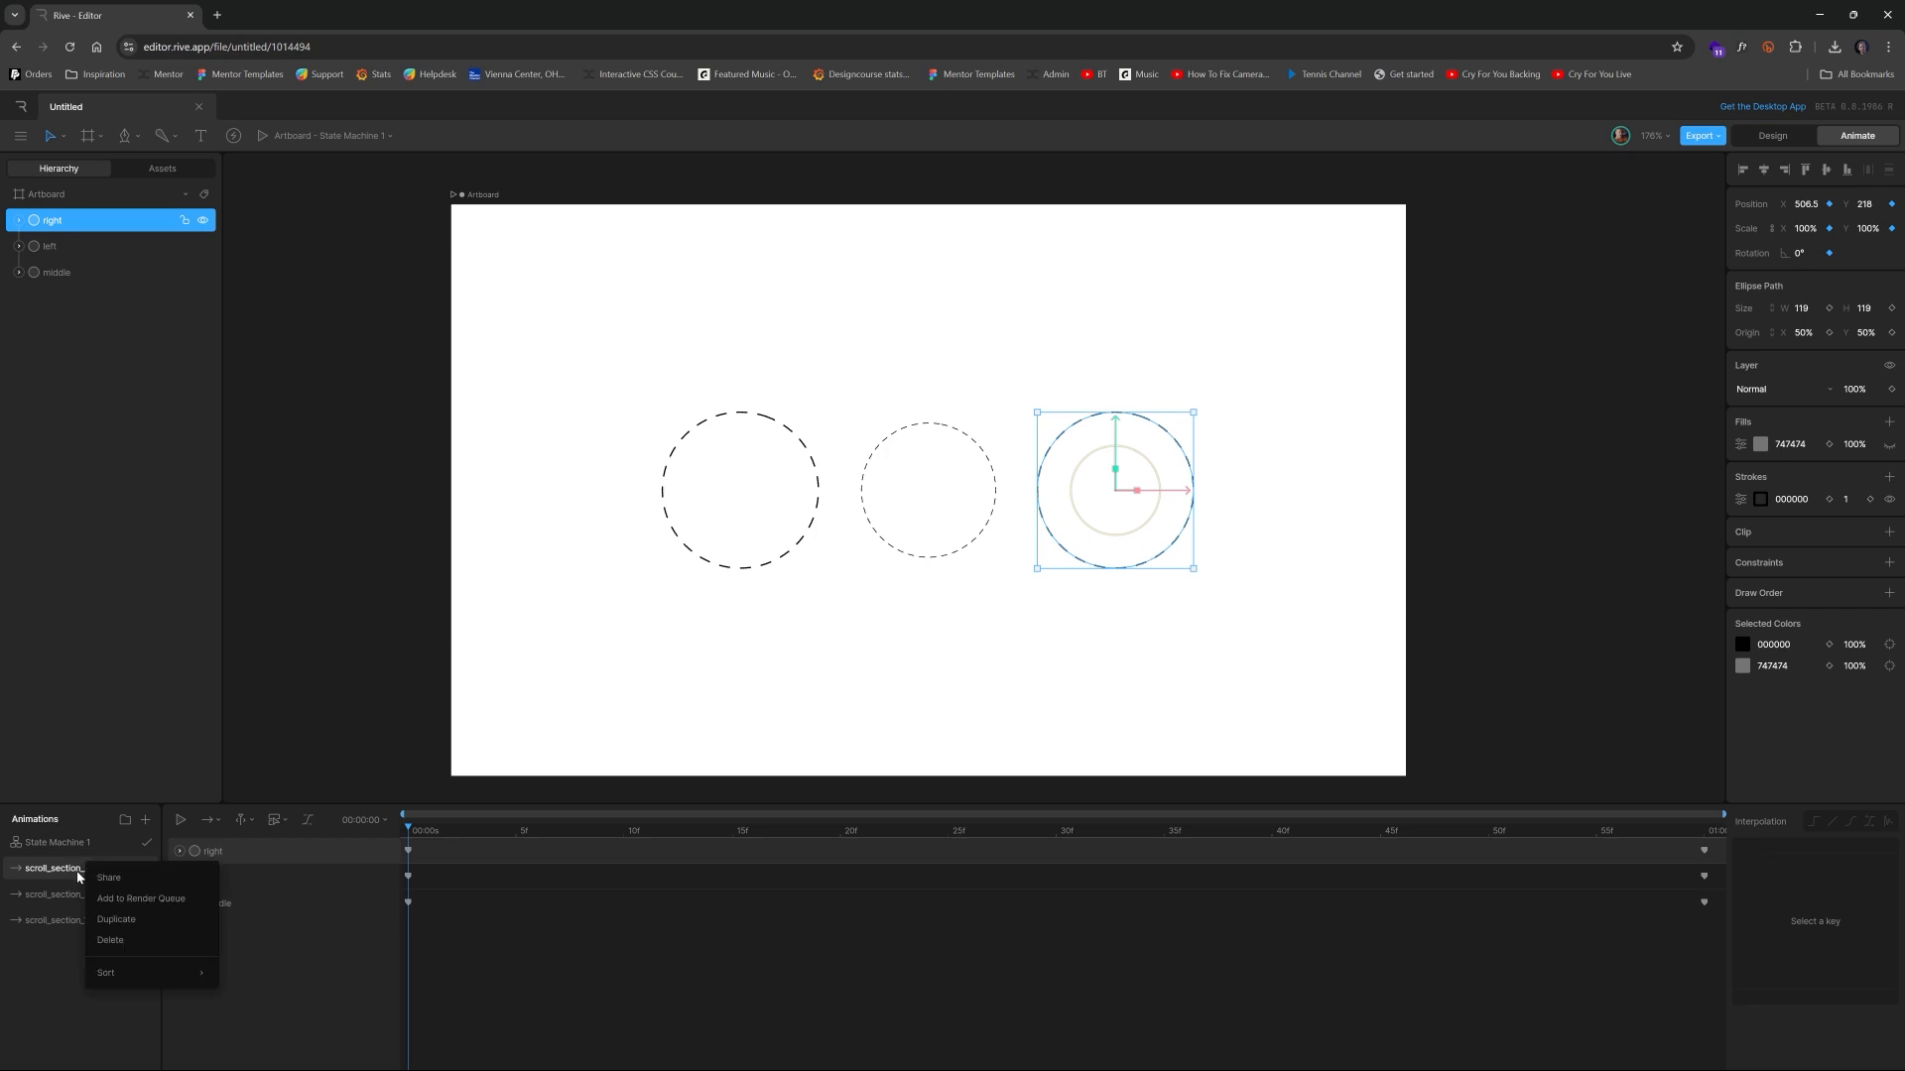
click(79, 876)
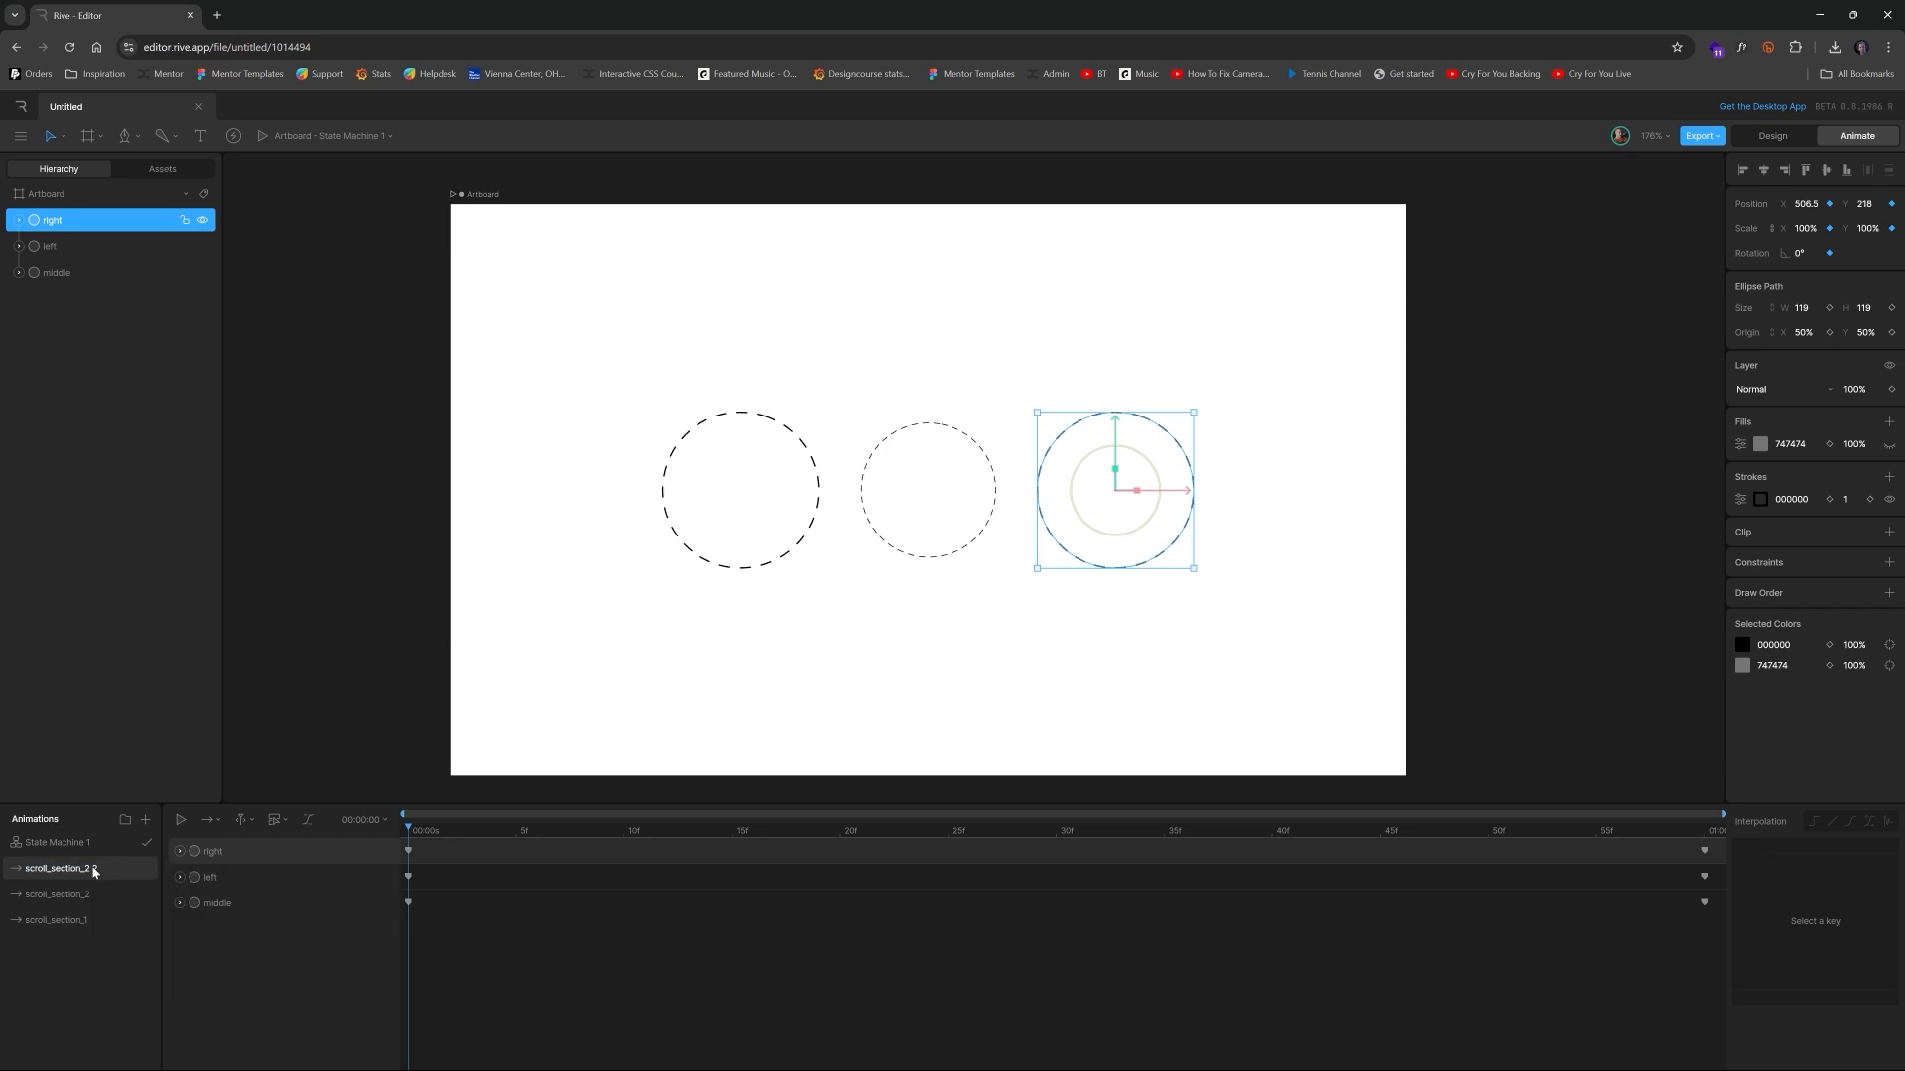
double_click(95, 870)
key(Return)
click(400, 571)
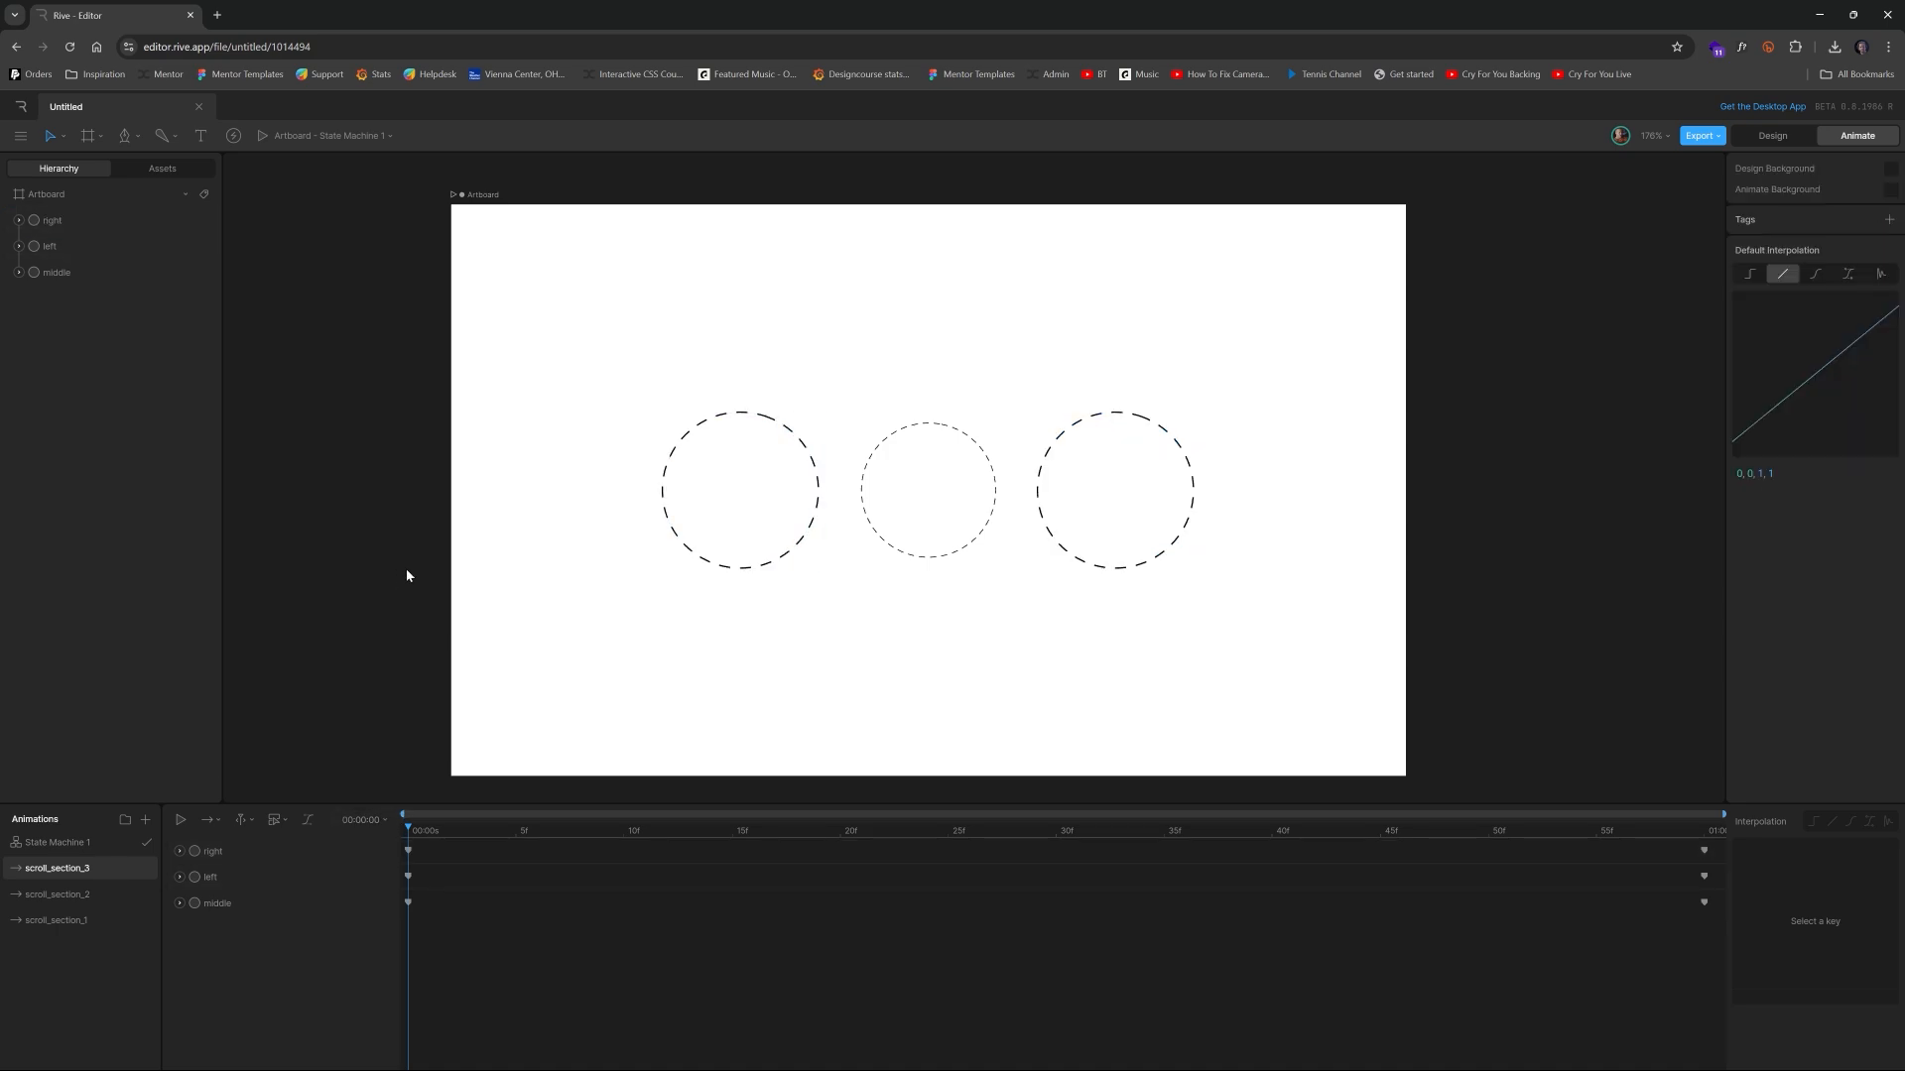
Arrange the circles diagonally at the start and end of scroll_section_3, with the right circle lowered to Y 319 and the left circle raised, both shifted inward
click(959, 499)
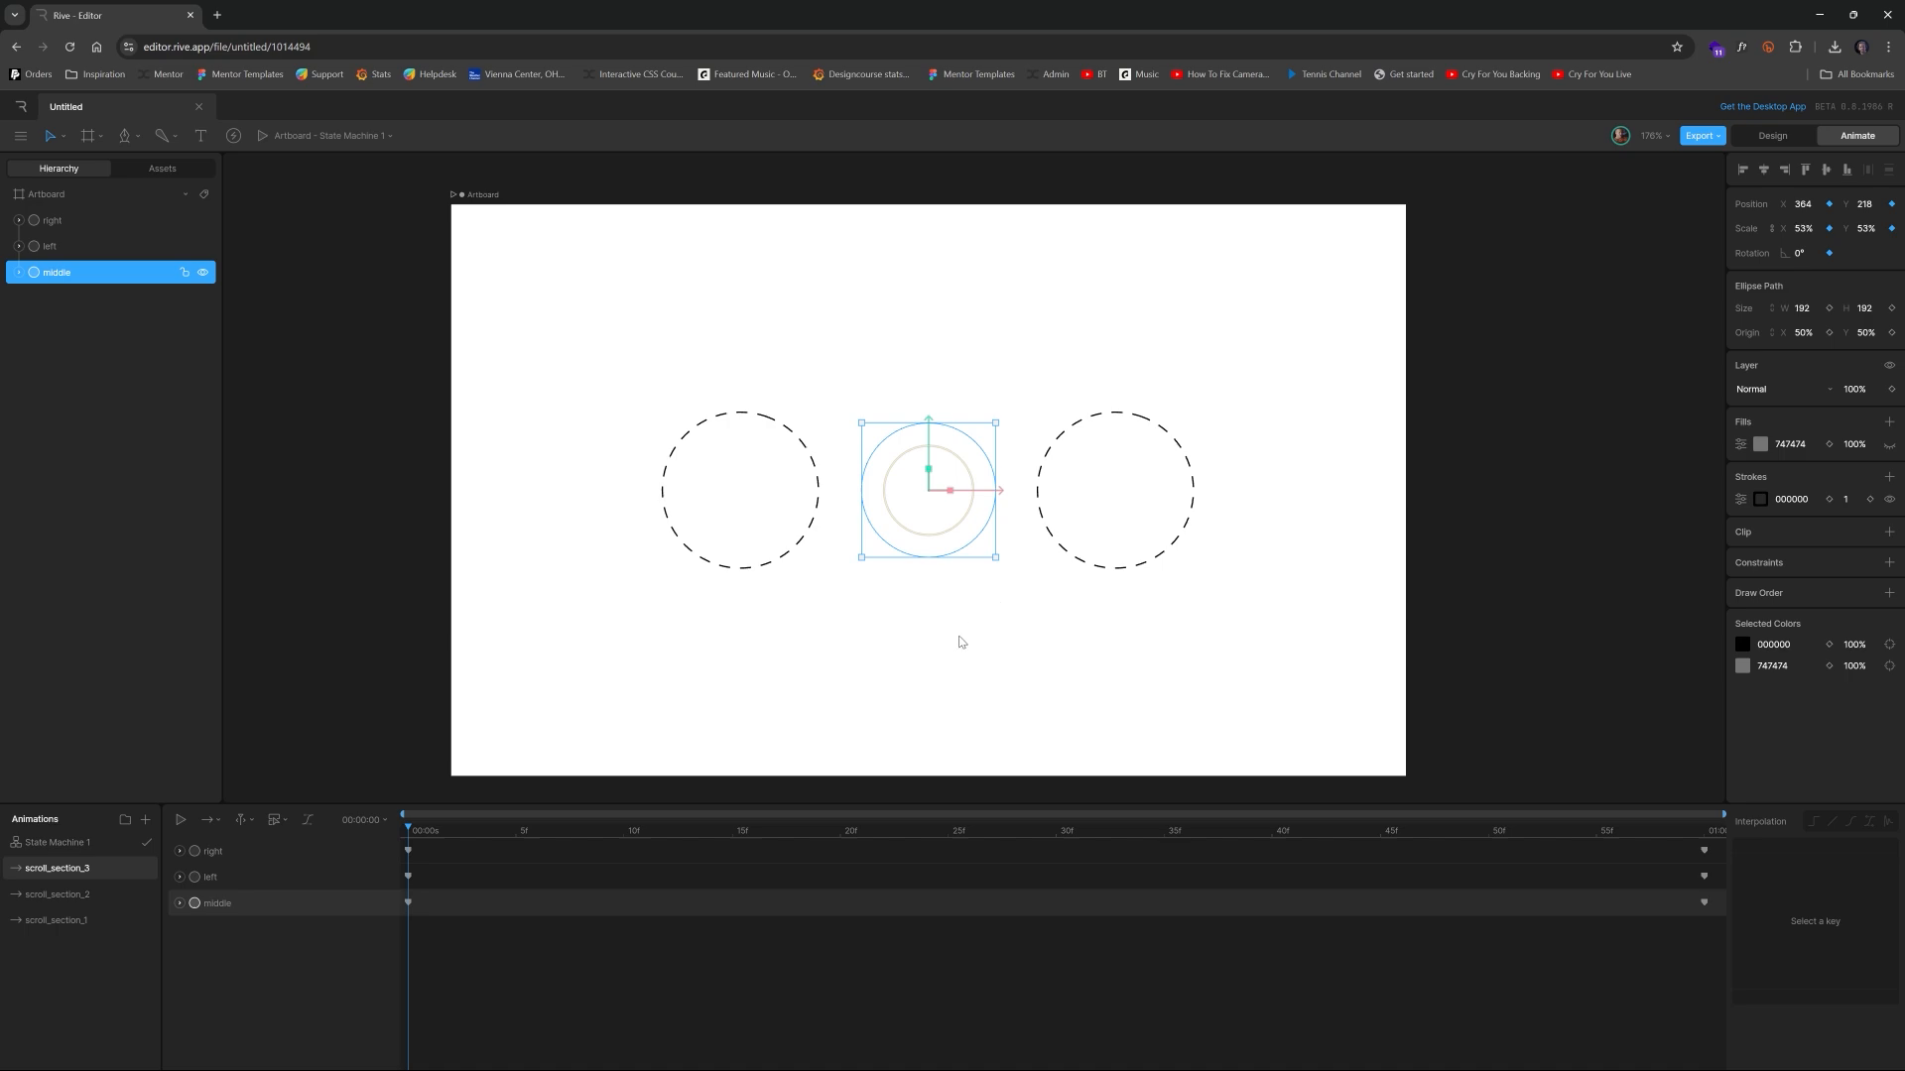
click(1101, 501)
drag(1116, 420, 1116, 553)
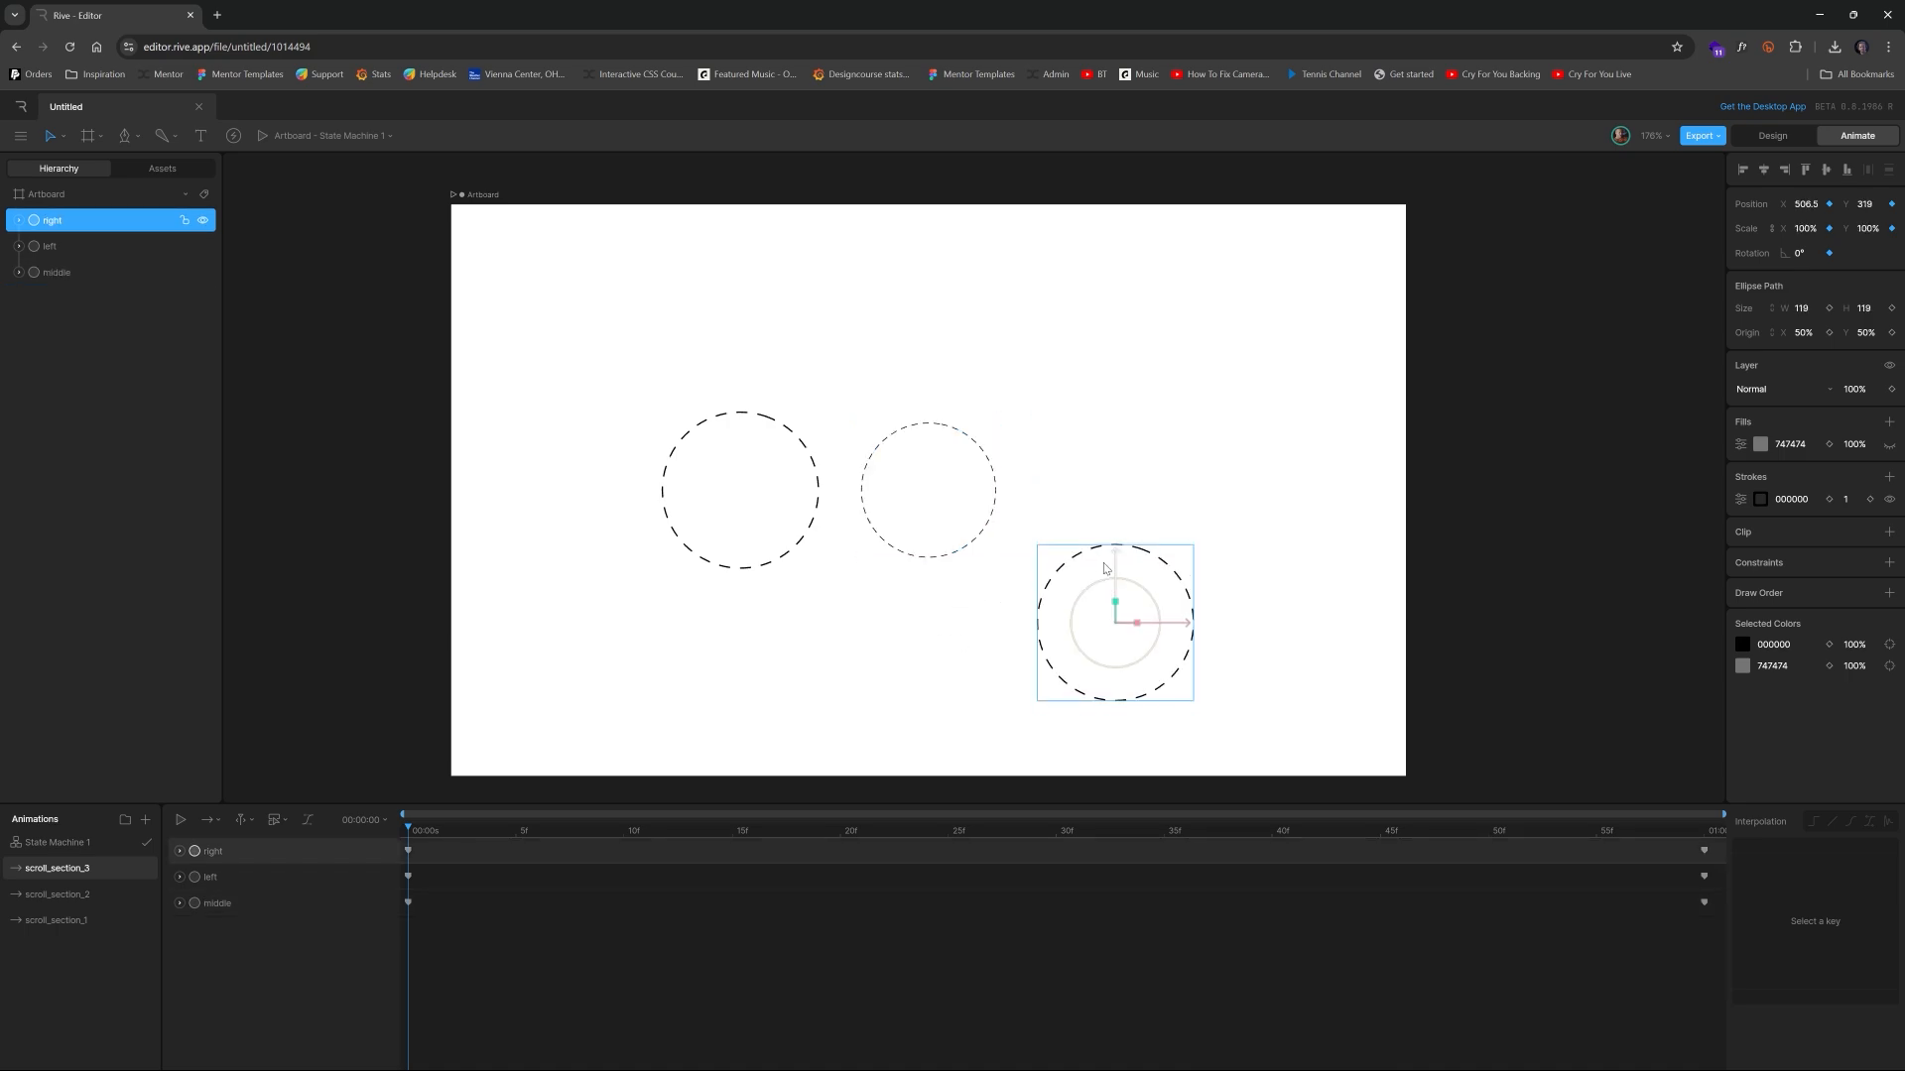
drag(1188, 622, 1146, 622)
click(1865, 206)
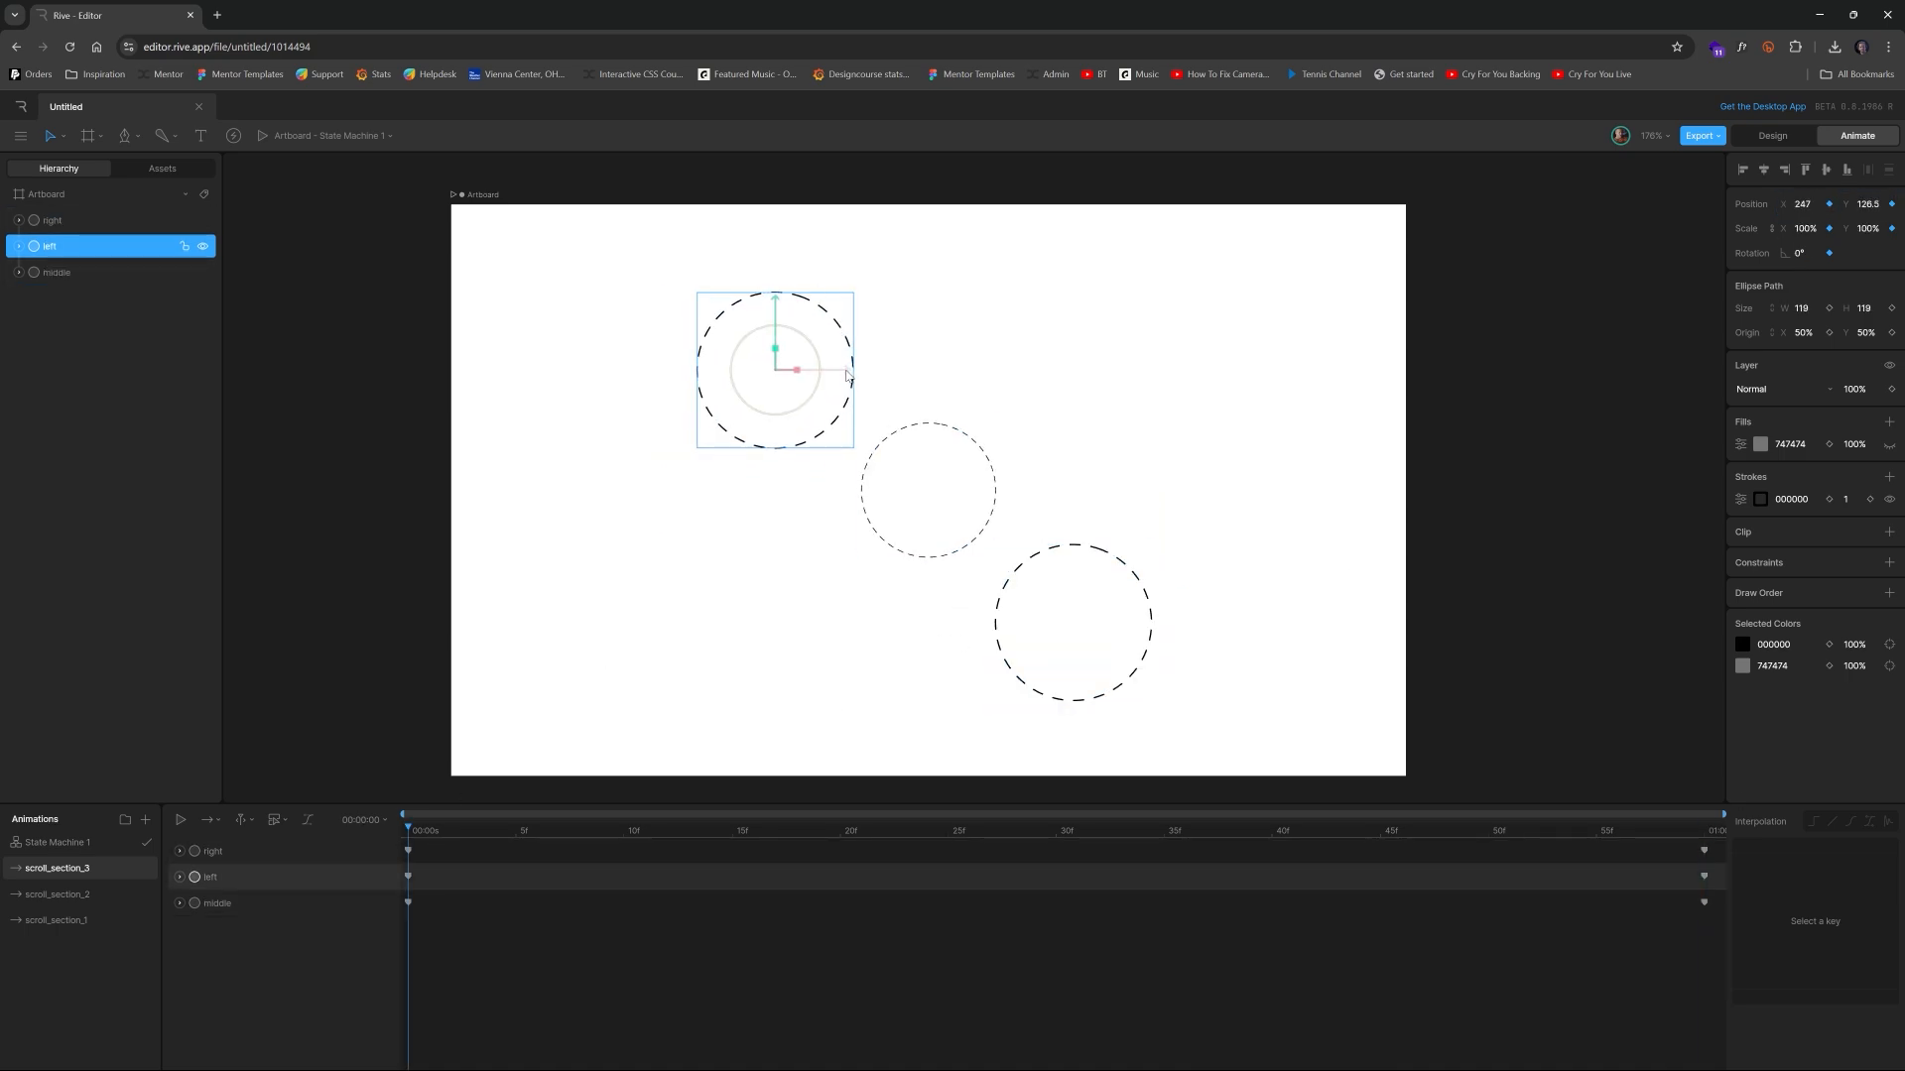
click(1704, 830)
click(1867, 205)
click(408, 830)
click(928, 491)
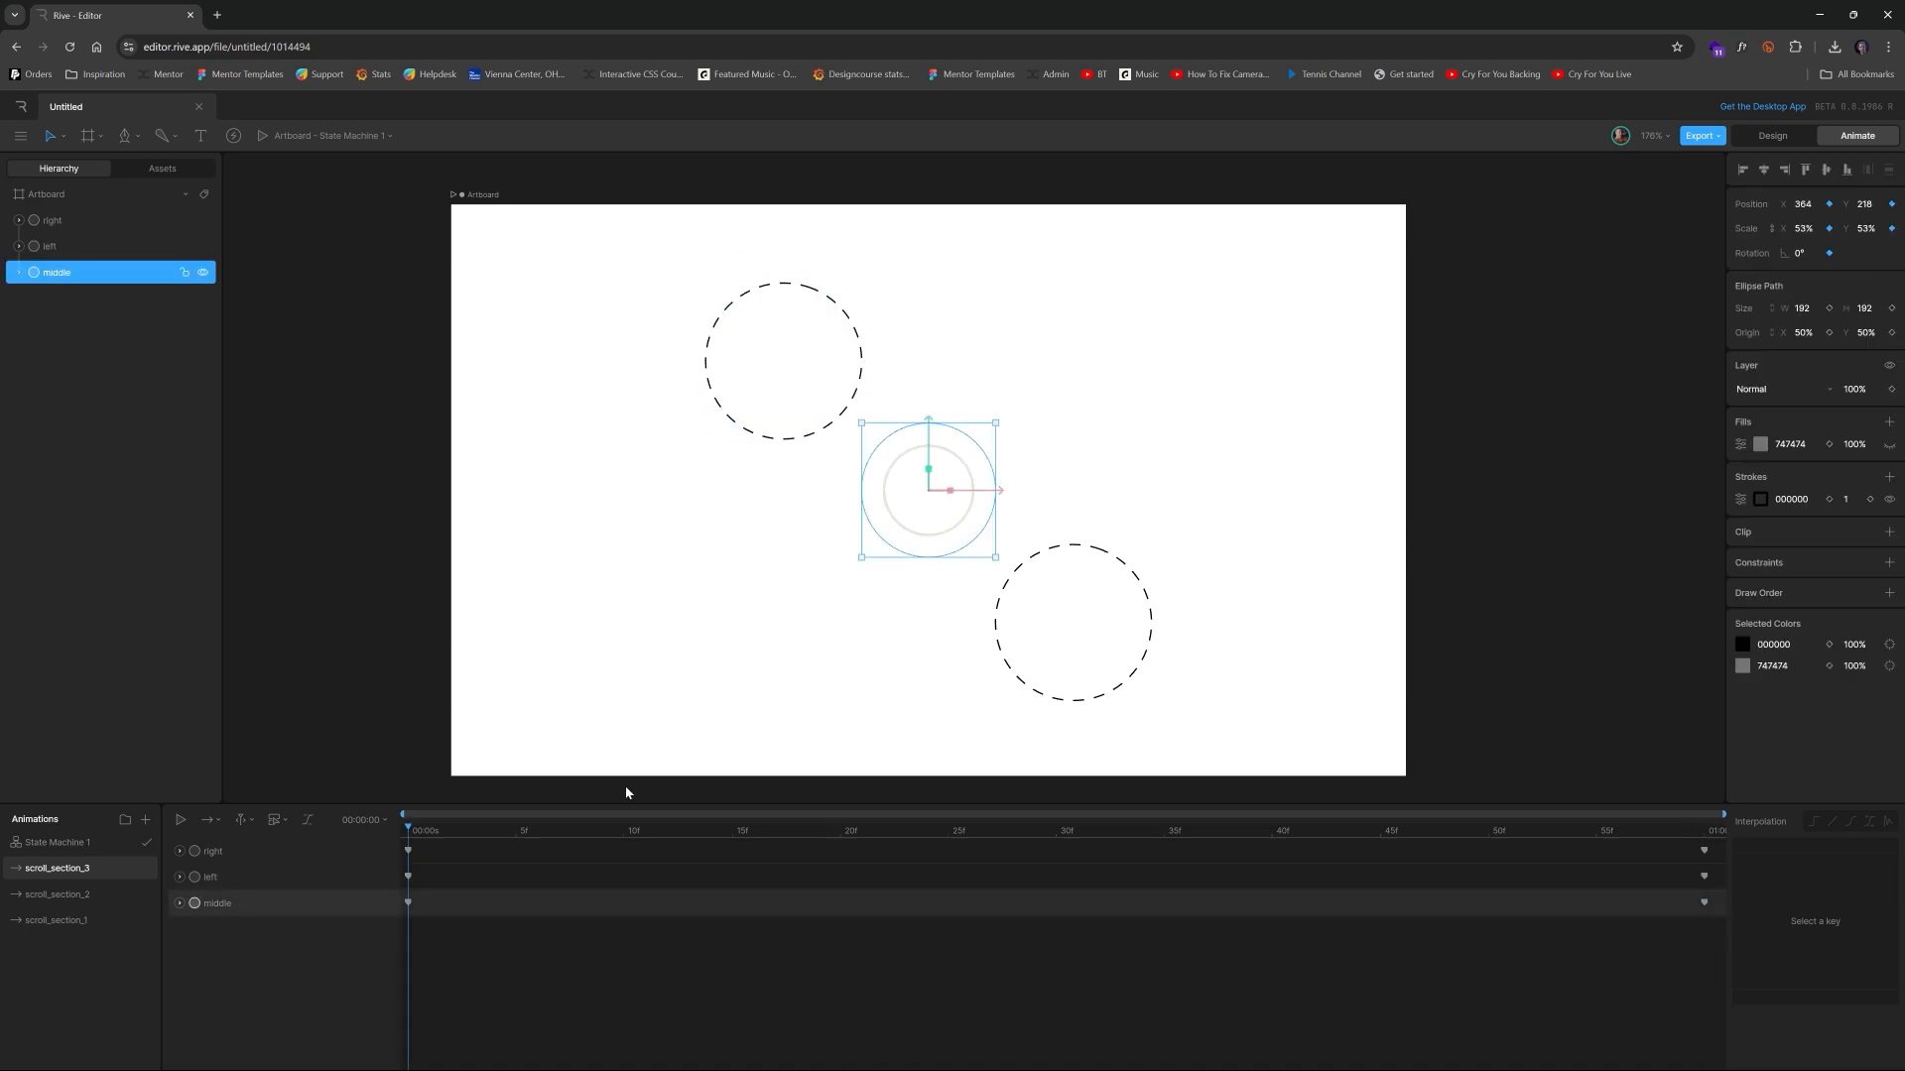
Set the middle circle's scale to 40% at the start and end of scroll_section_3
drag(1804, 230, 1815, 242)
click(1803, 229)
text(40)
key(Return)
click(1270, 553)
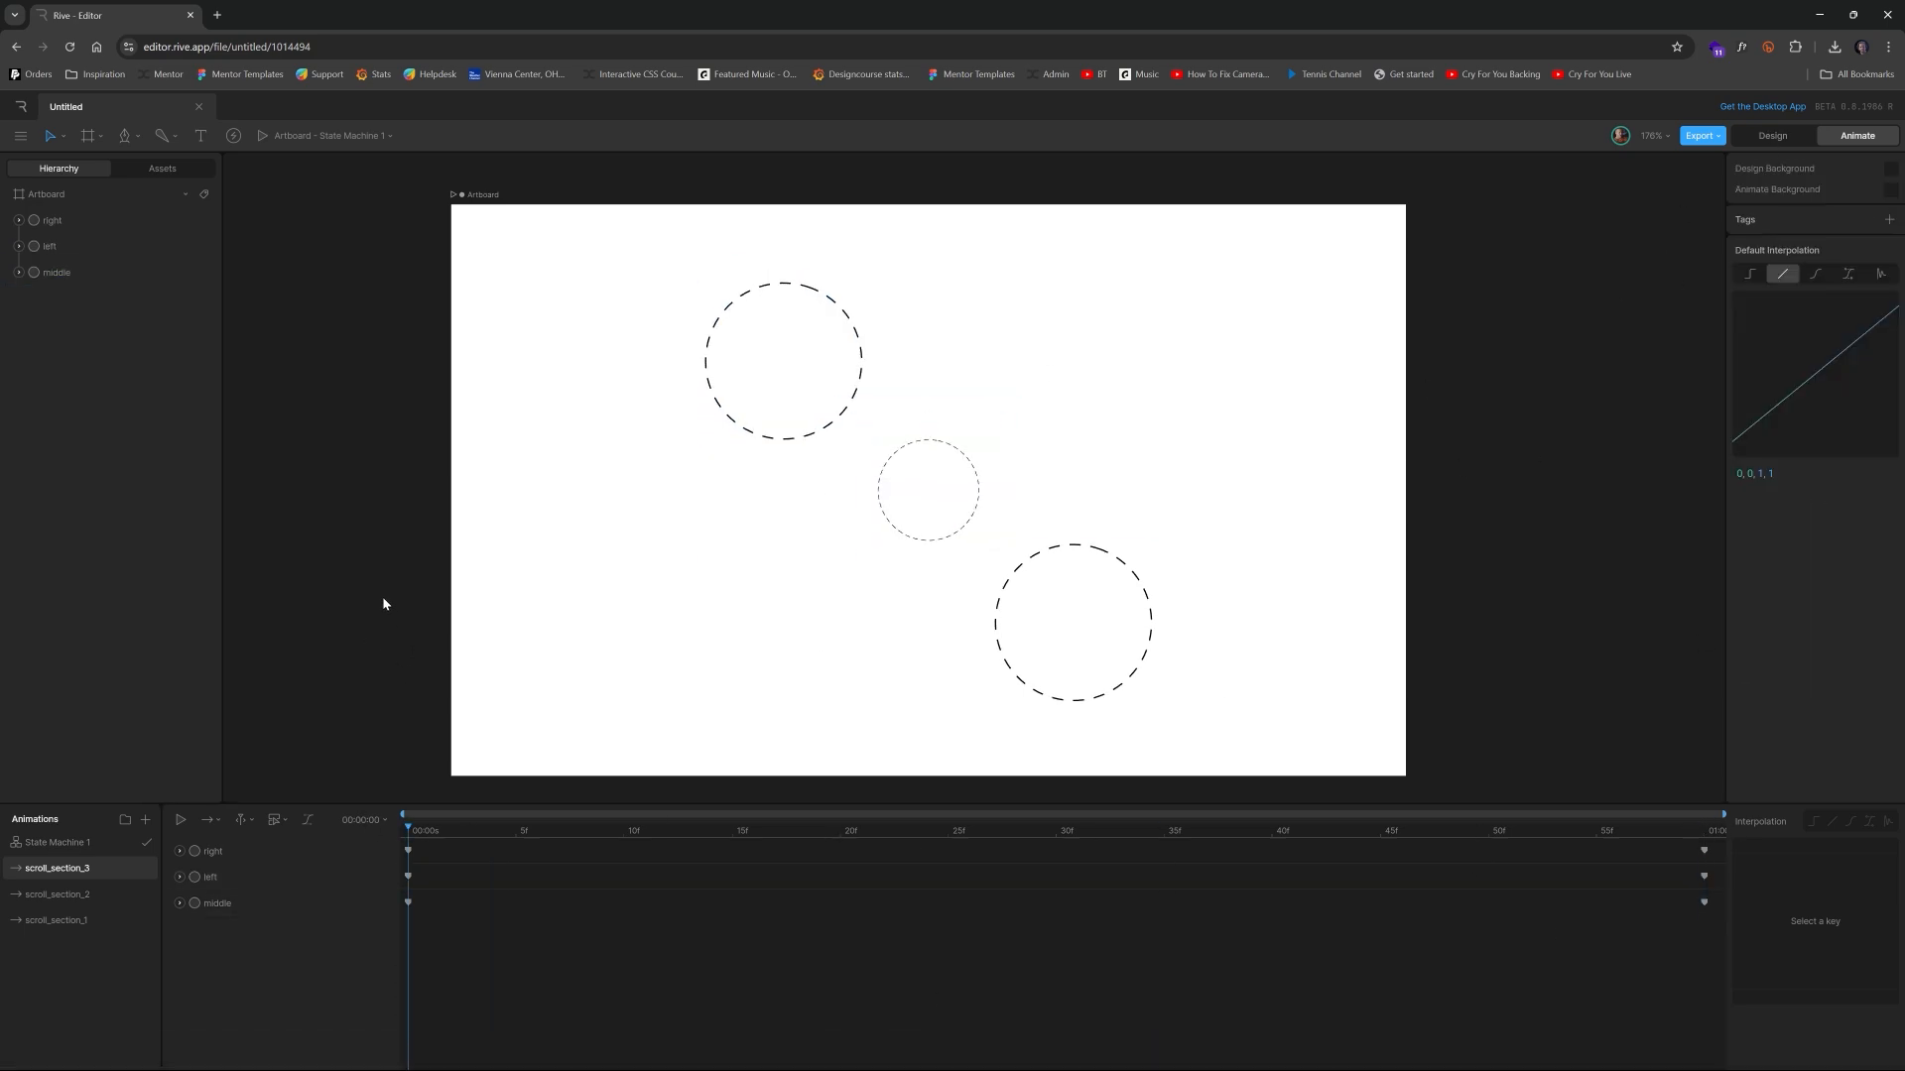
Play the scroll_section_3, scroll_section_2 and scroll_section_1 animations in turn to compare them
key(space)
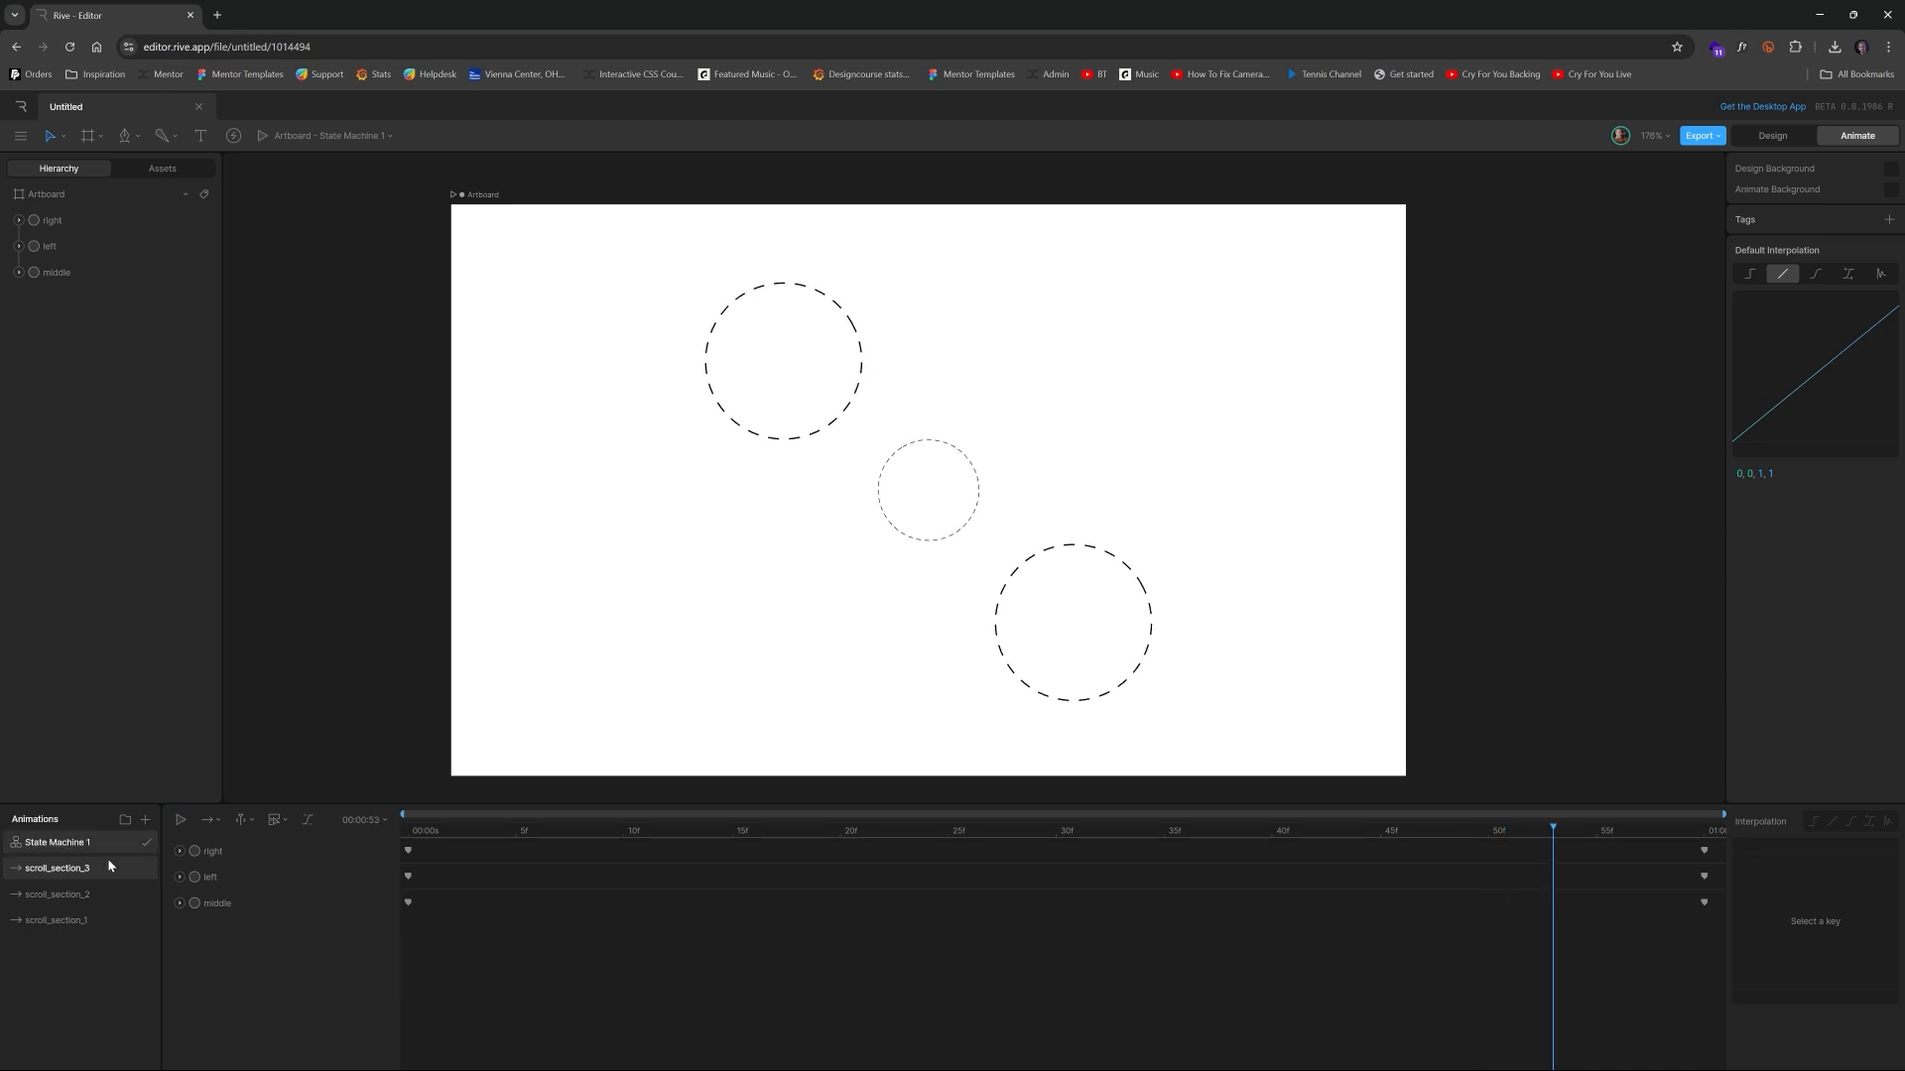
click(89, 894)
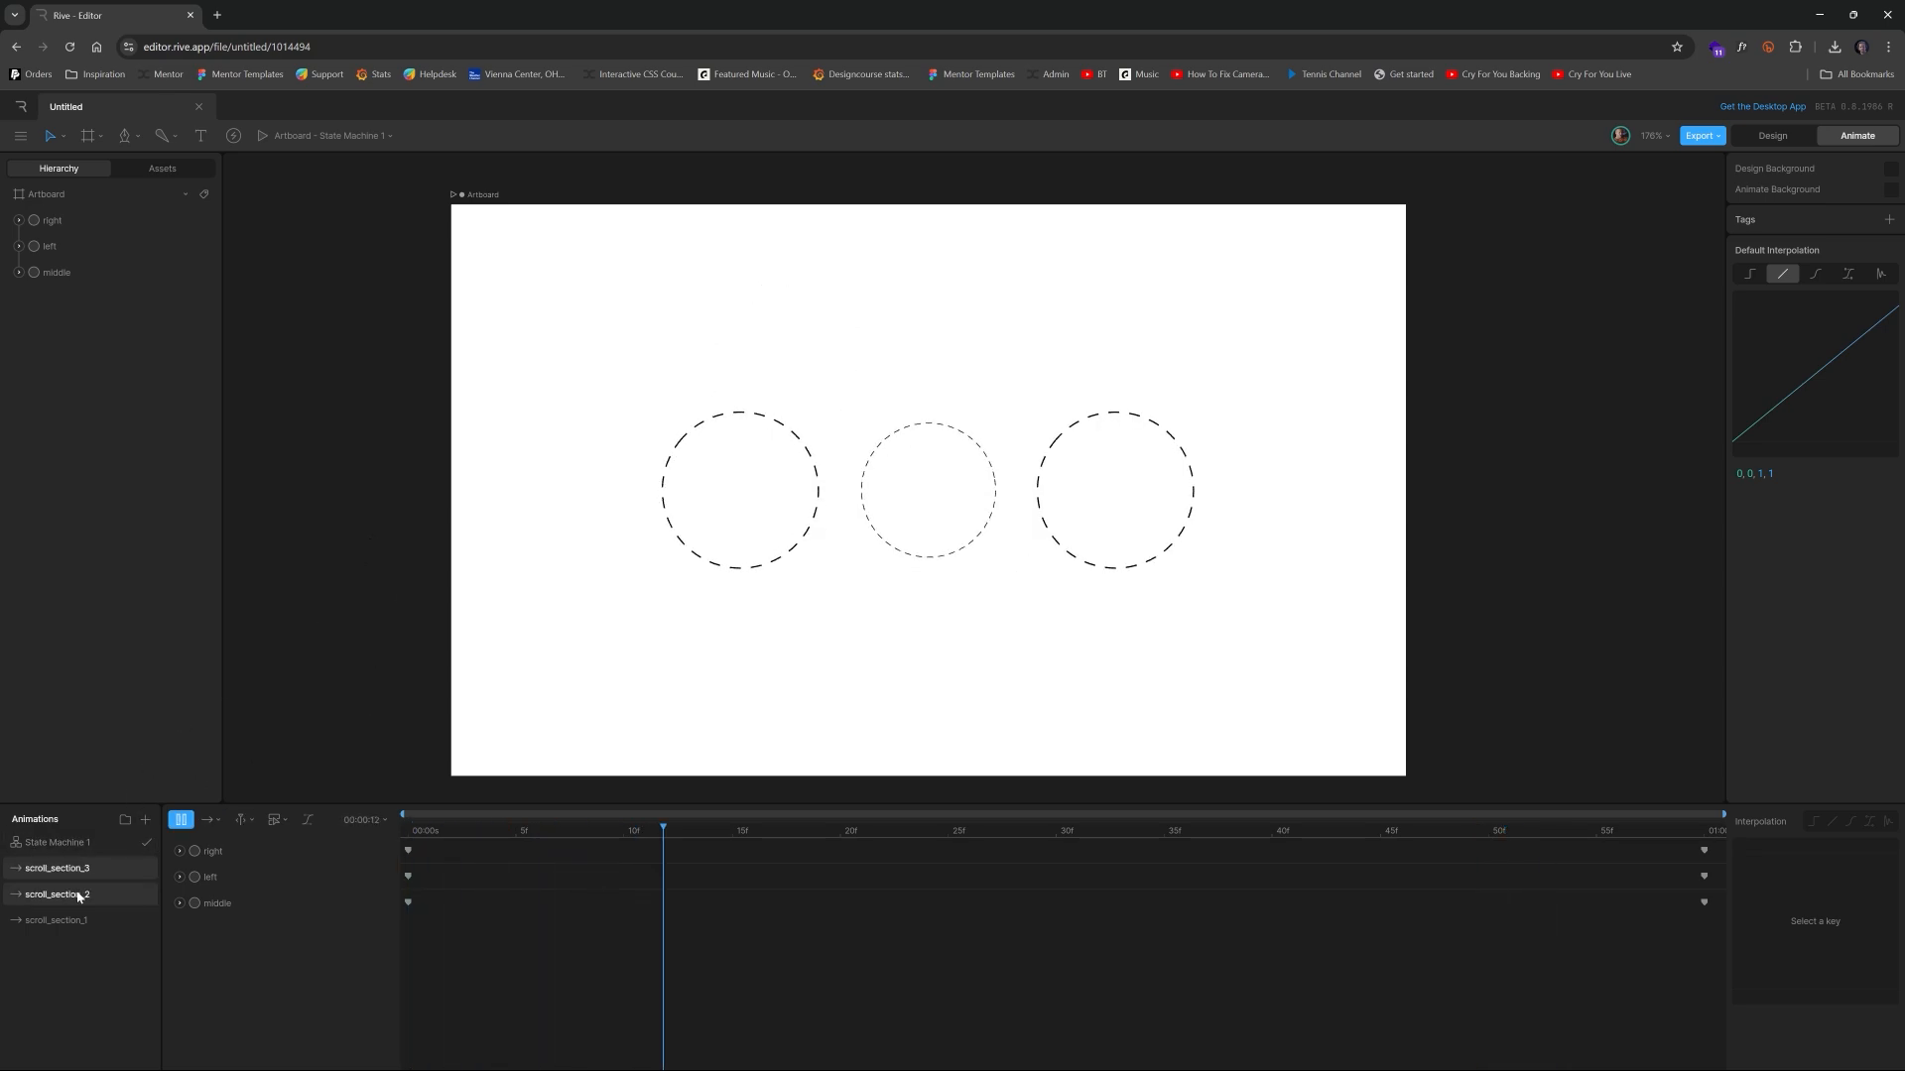
click(100, 918)
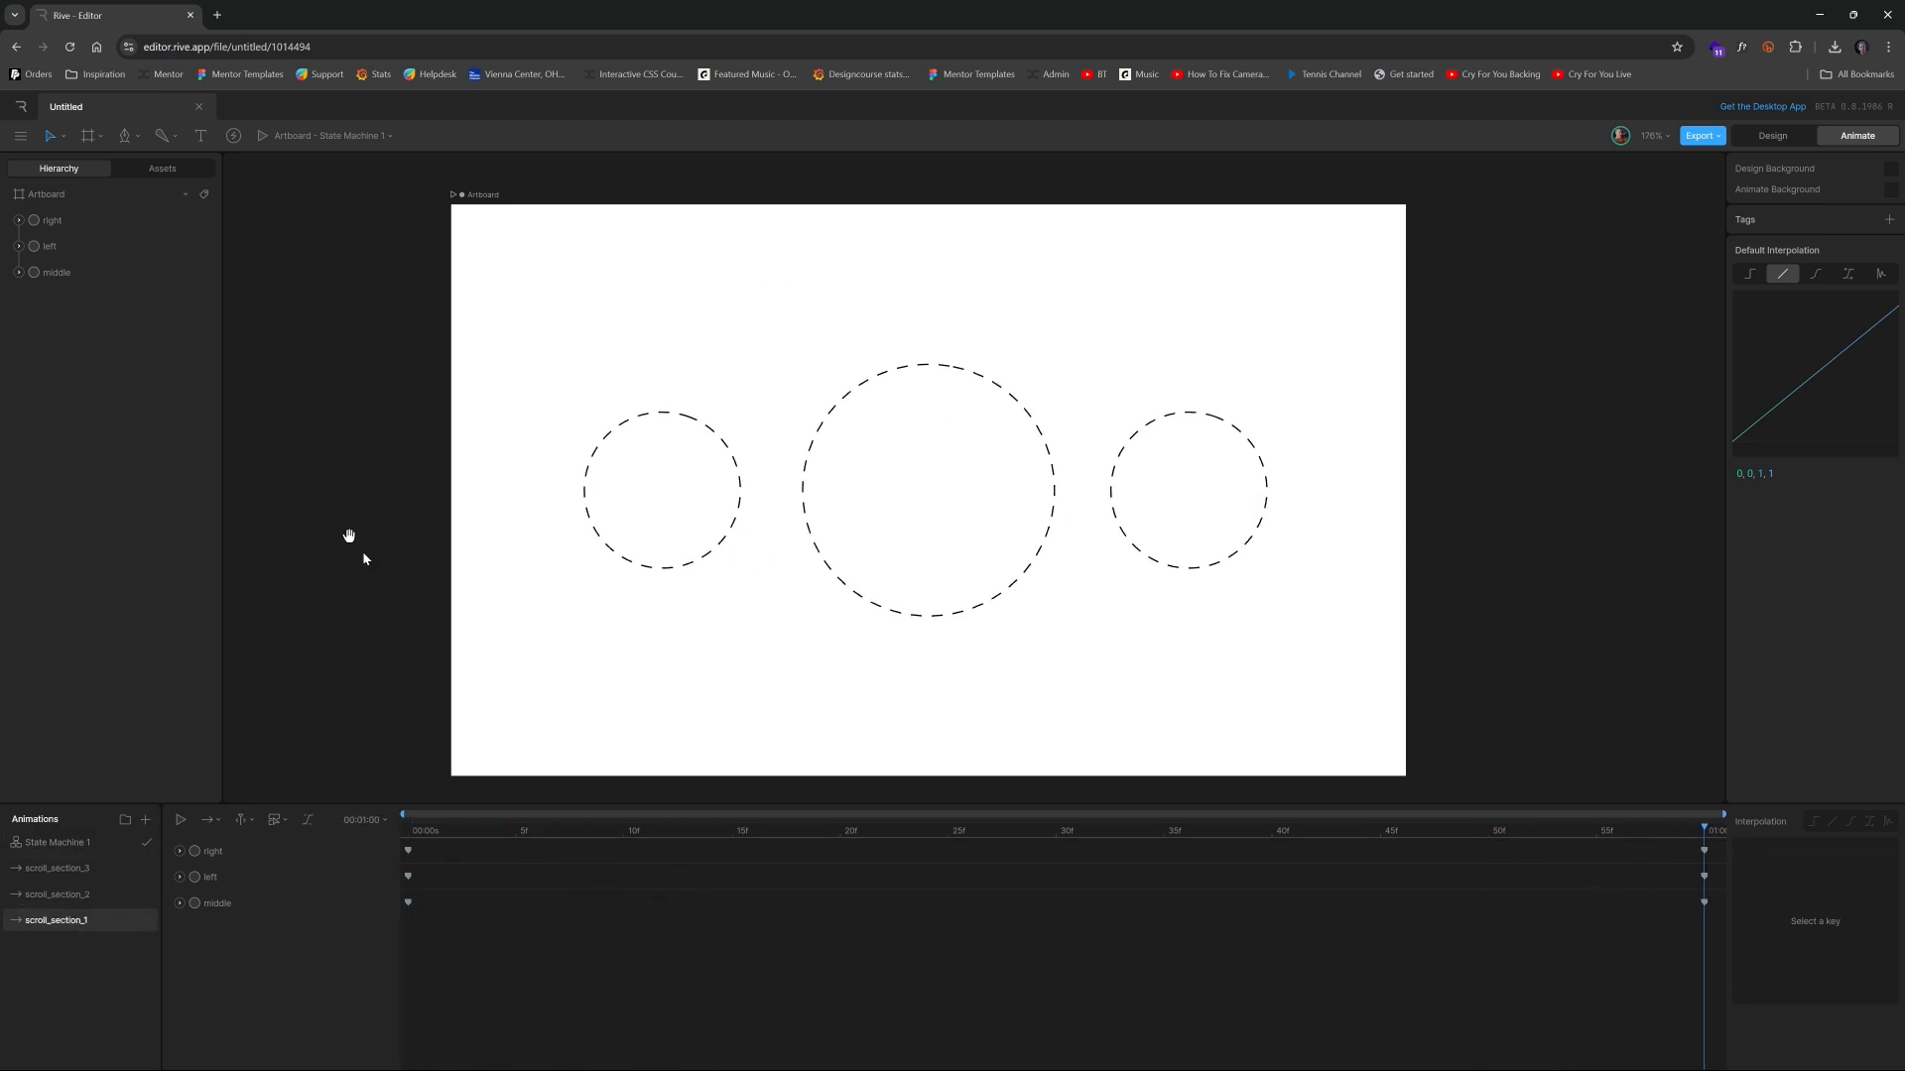
Open State Machine 1 and rename it ScrollController
click(67, 845)
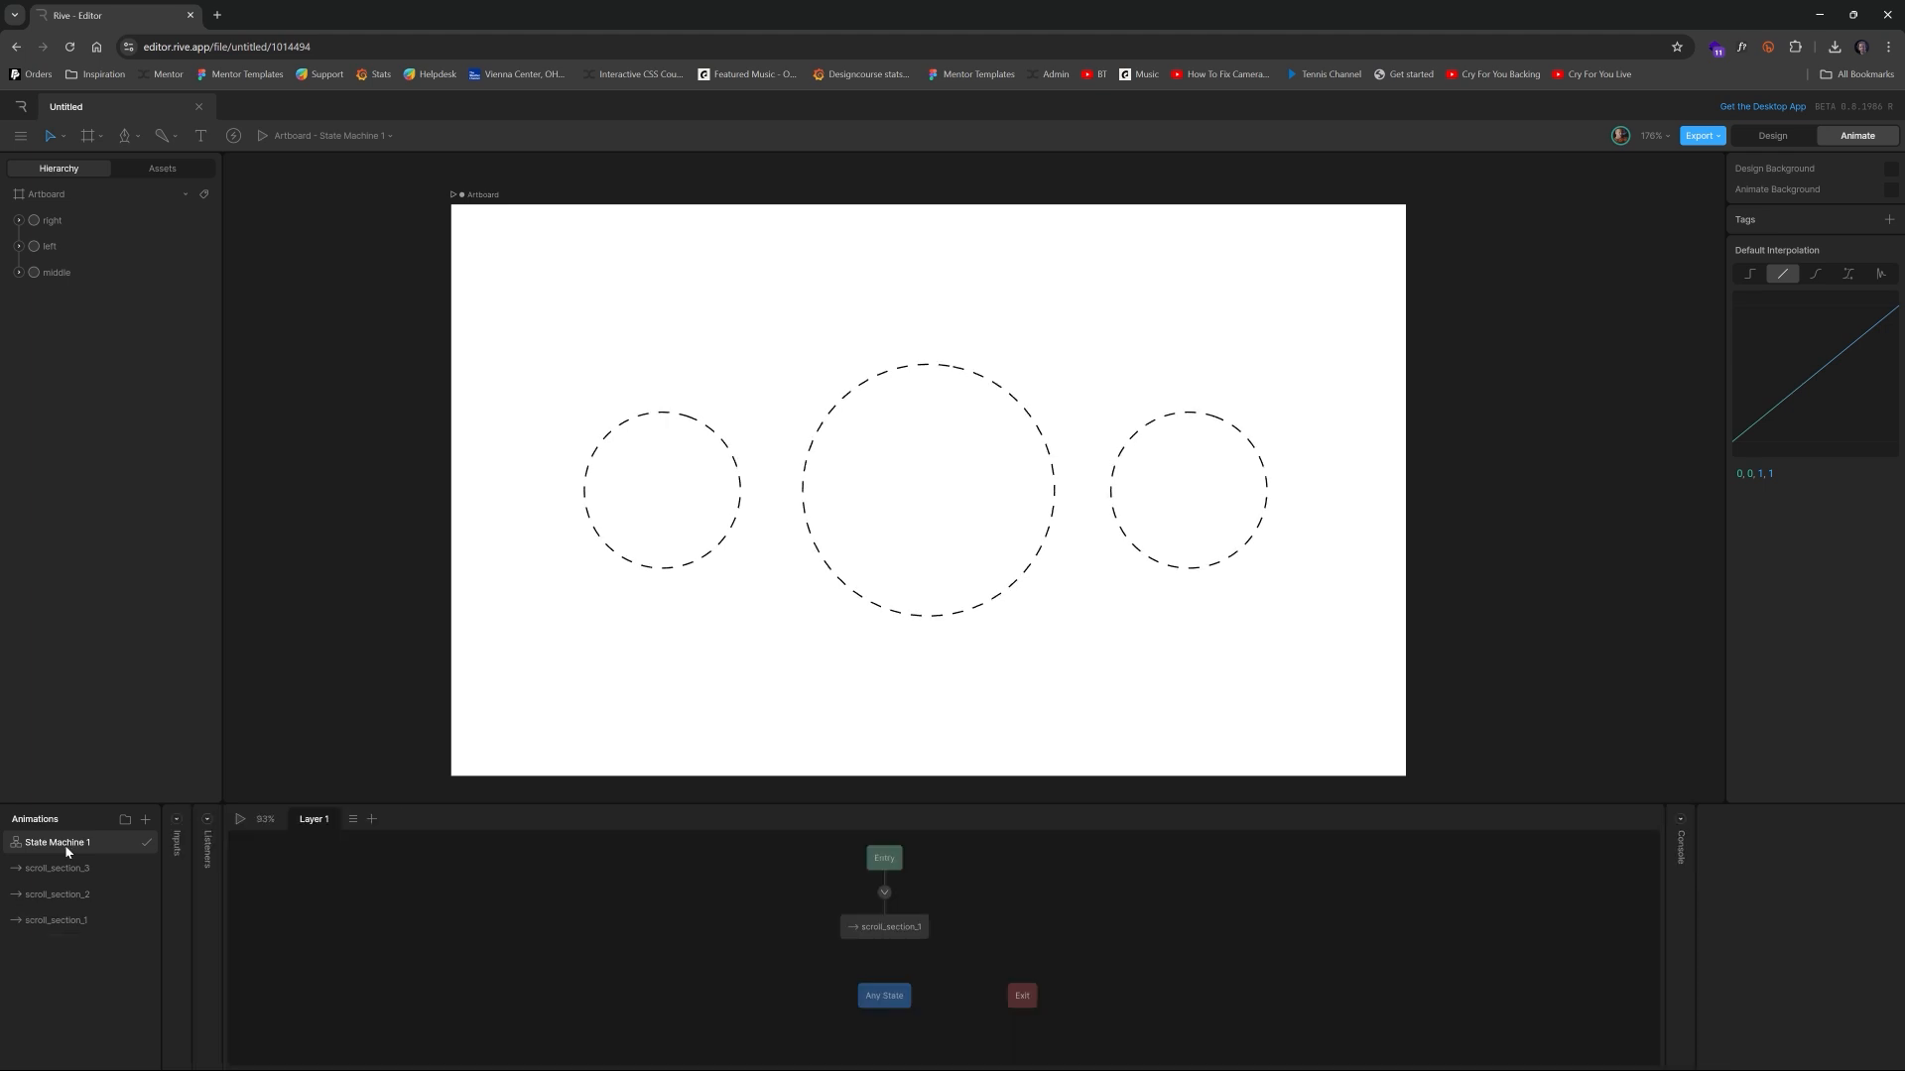
double_click(73, 845)
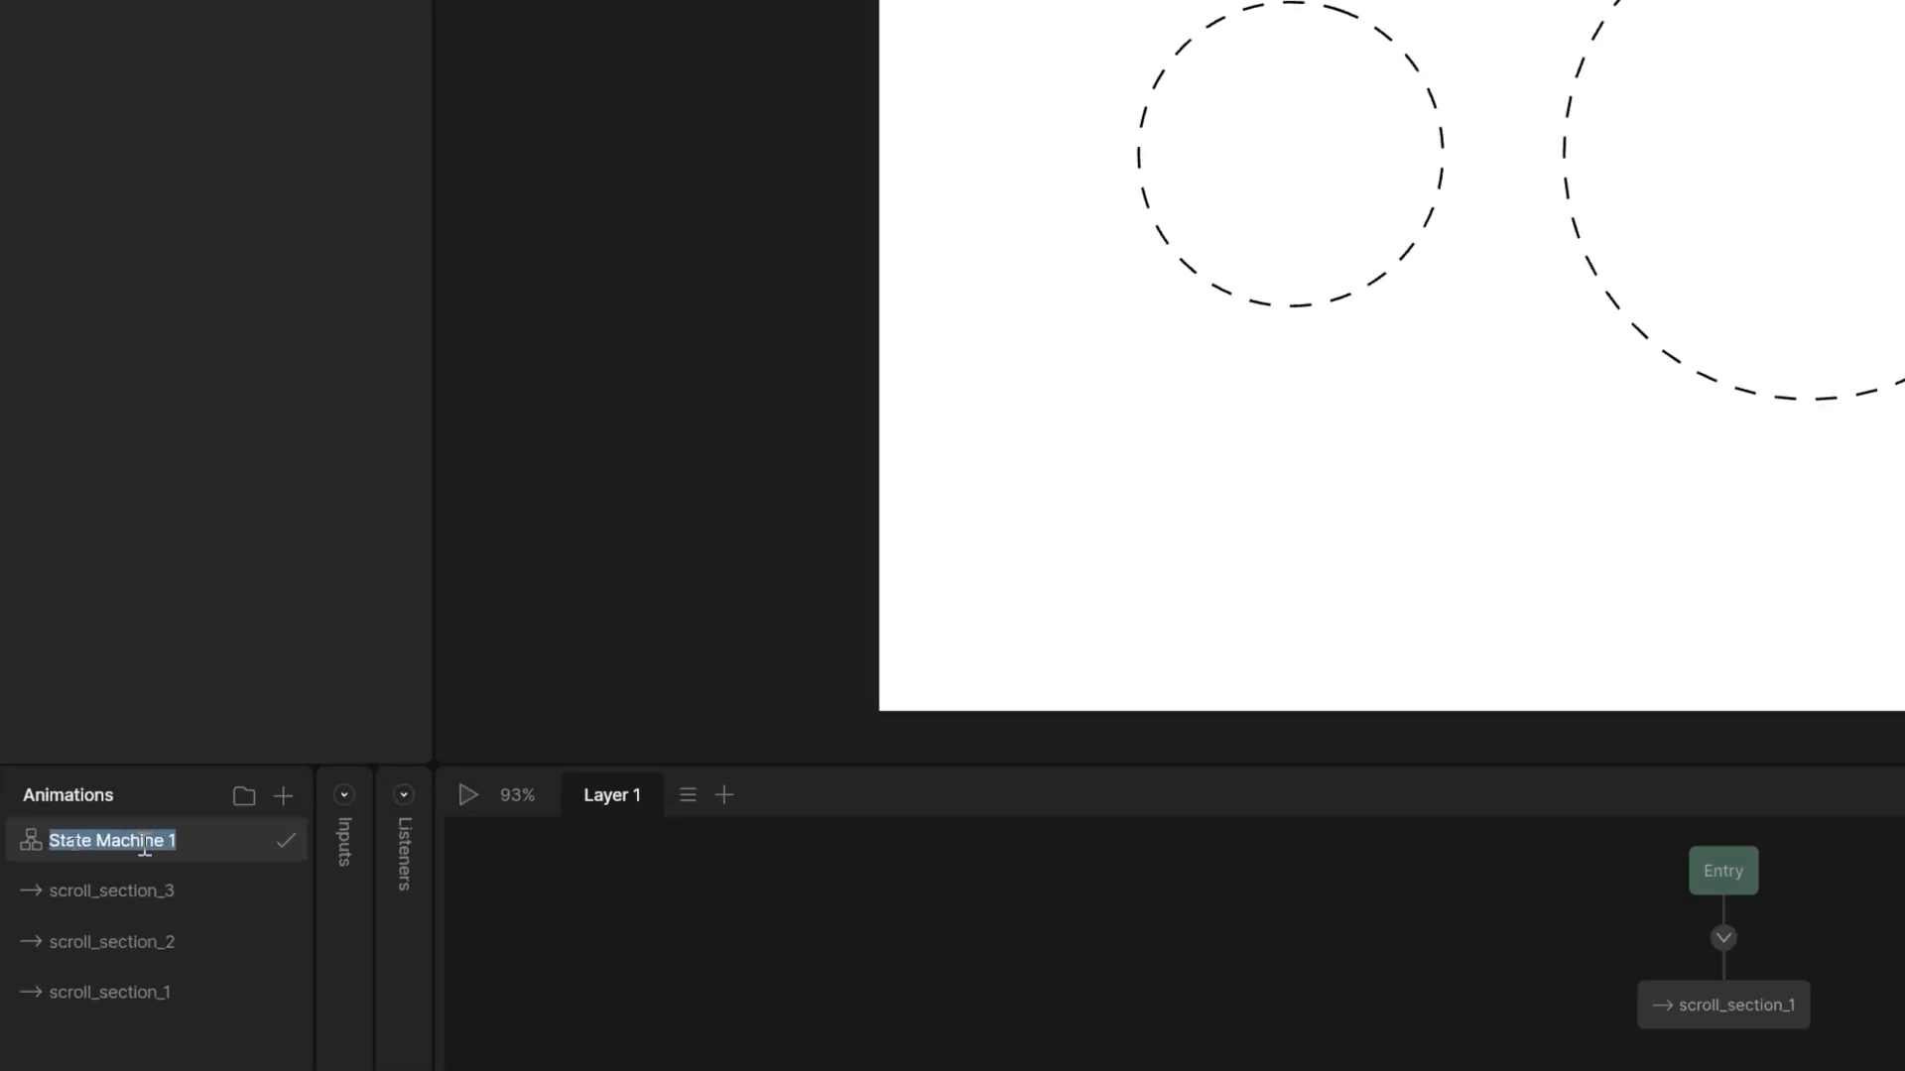
text(ScrollCont)
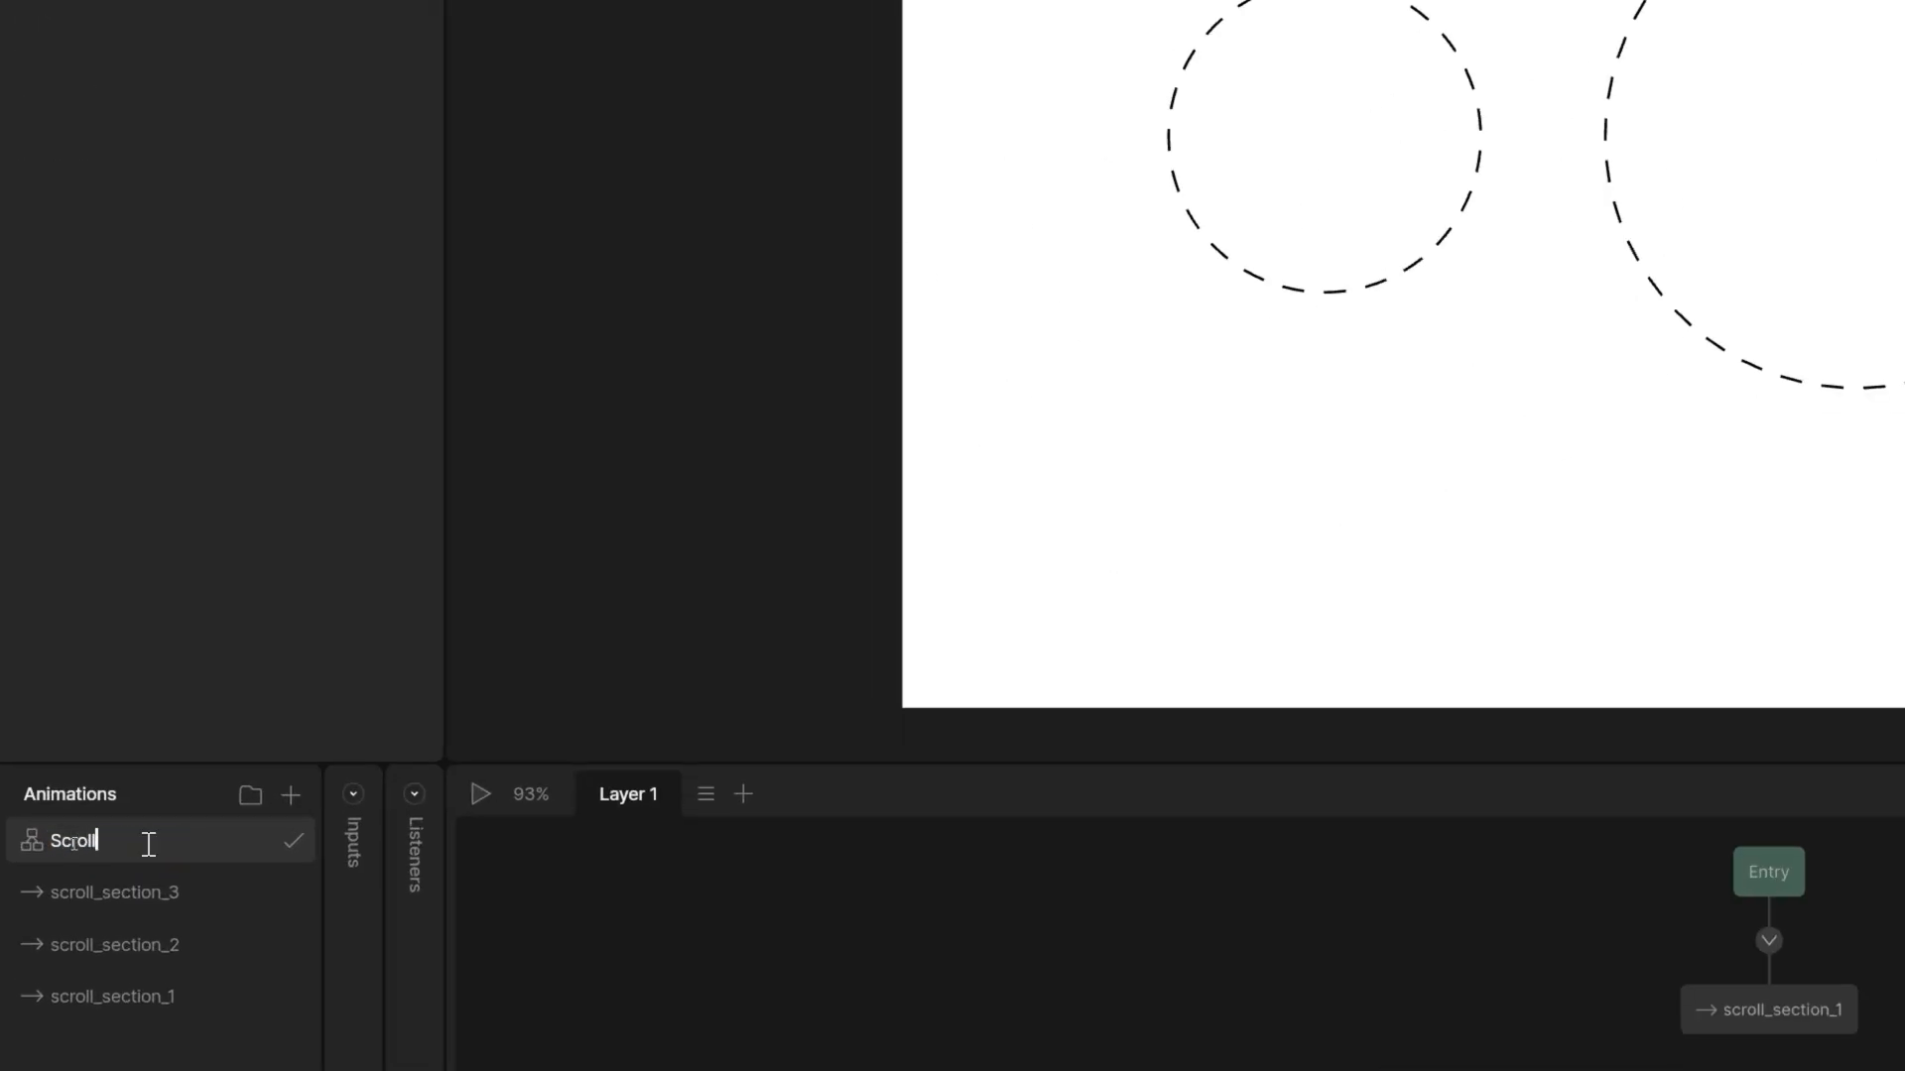
text(roller)
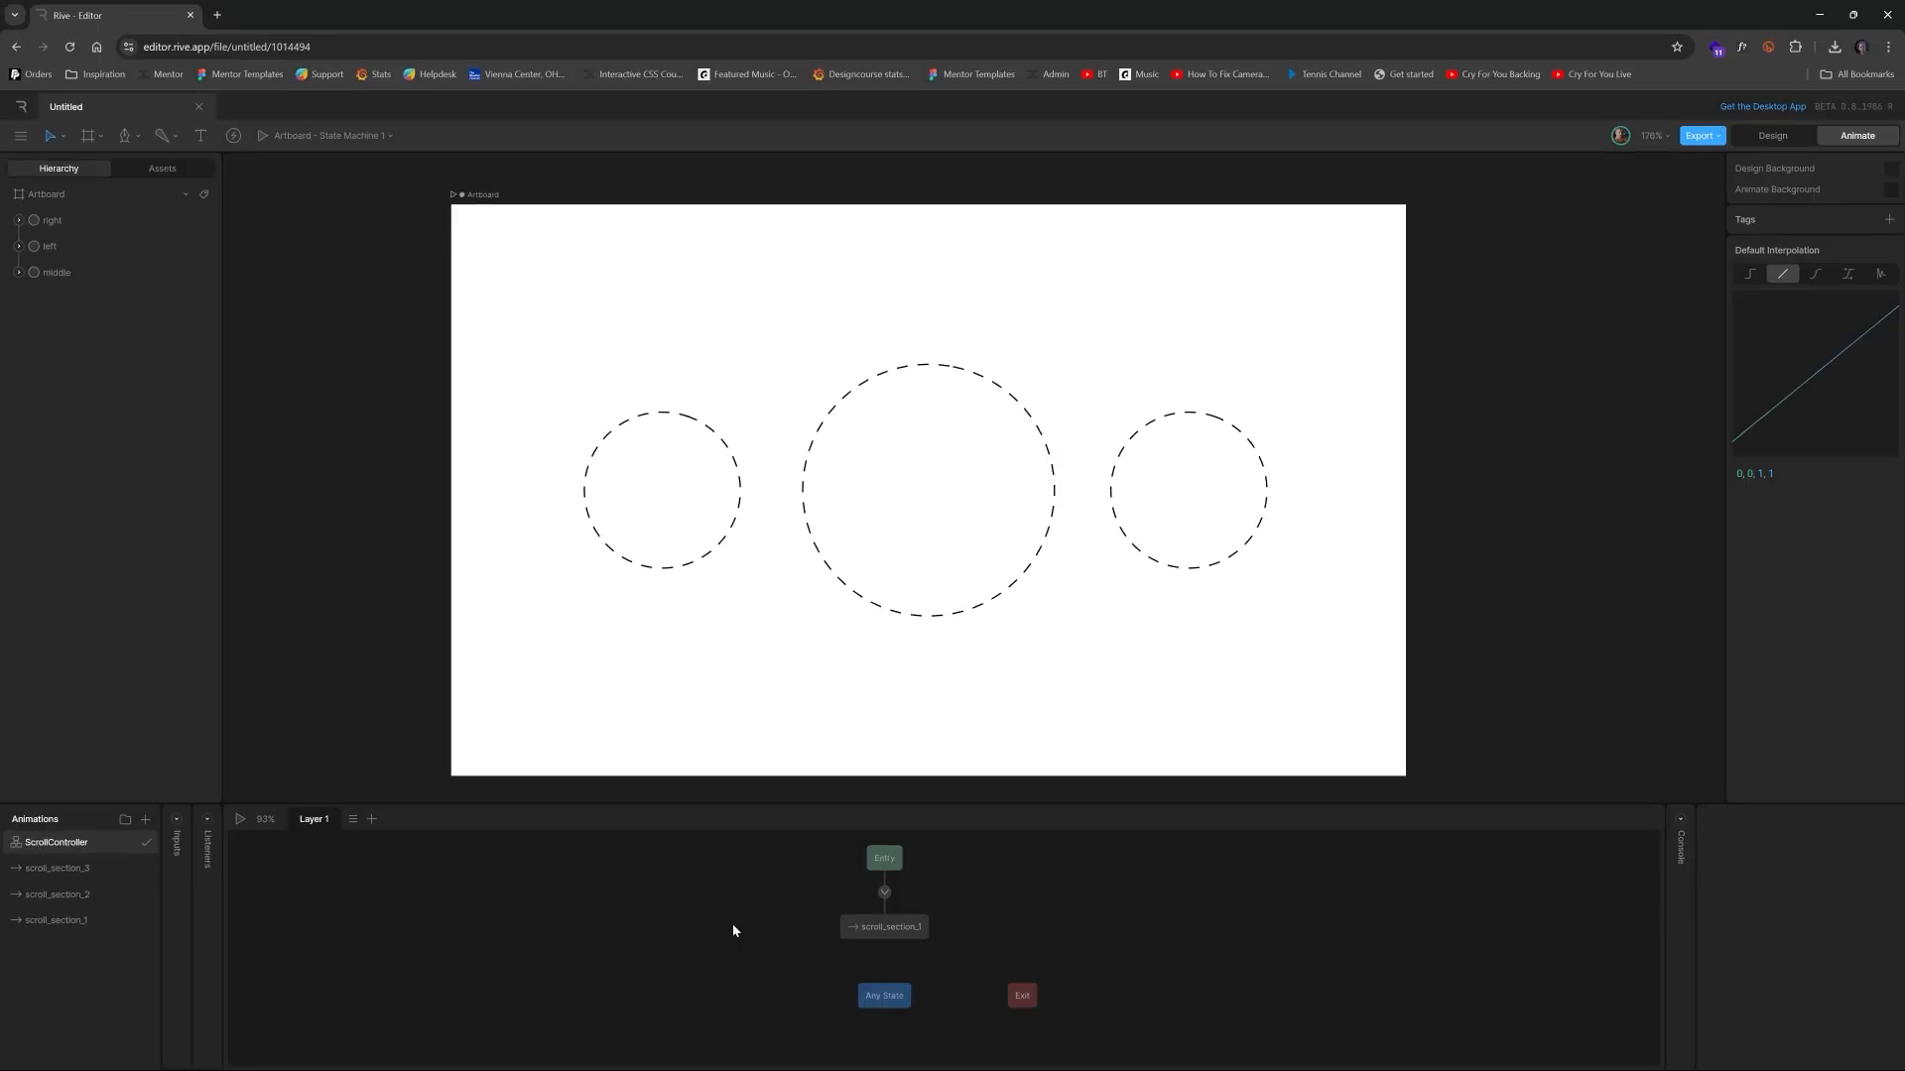
Rearrange the state machine graph so Entry sits left of scroll_section_1, with scroll_section_1 slightly higher
drag(886, 860, 701, 930)
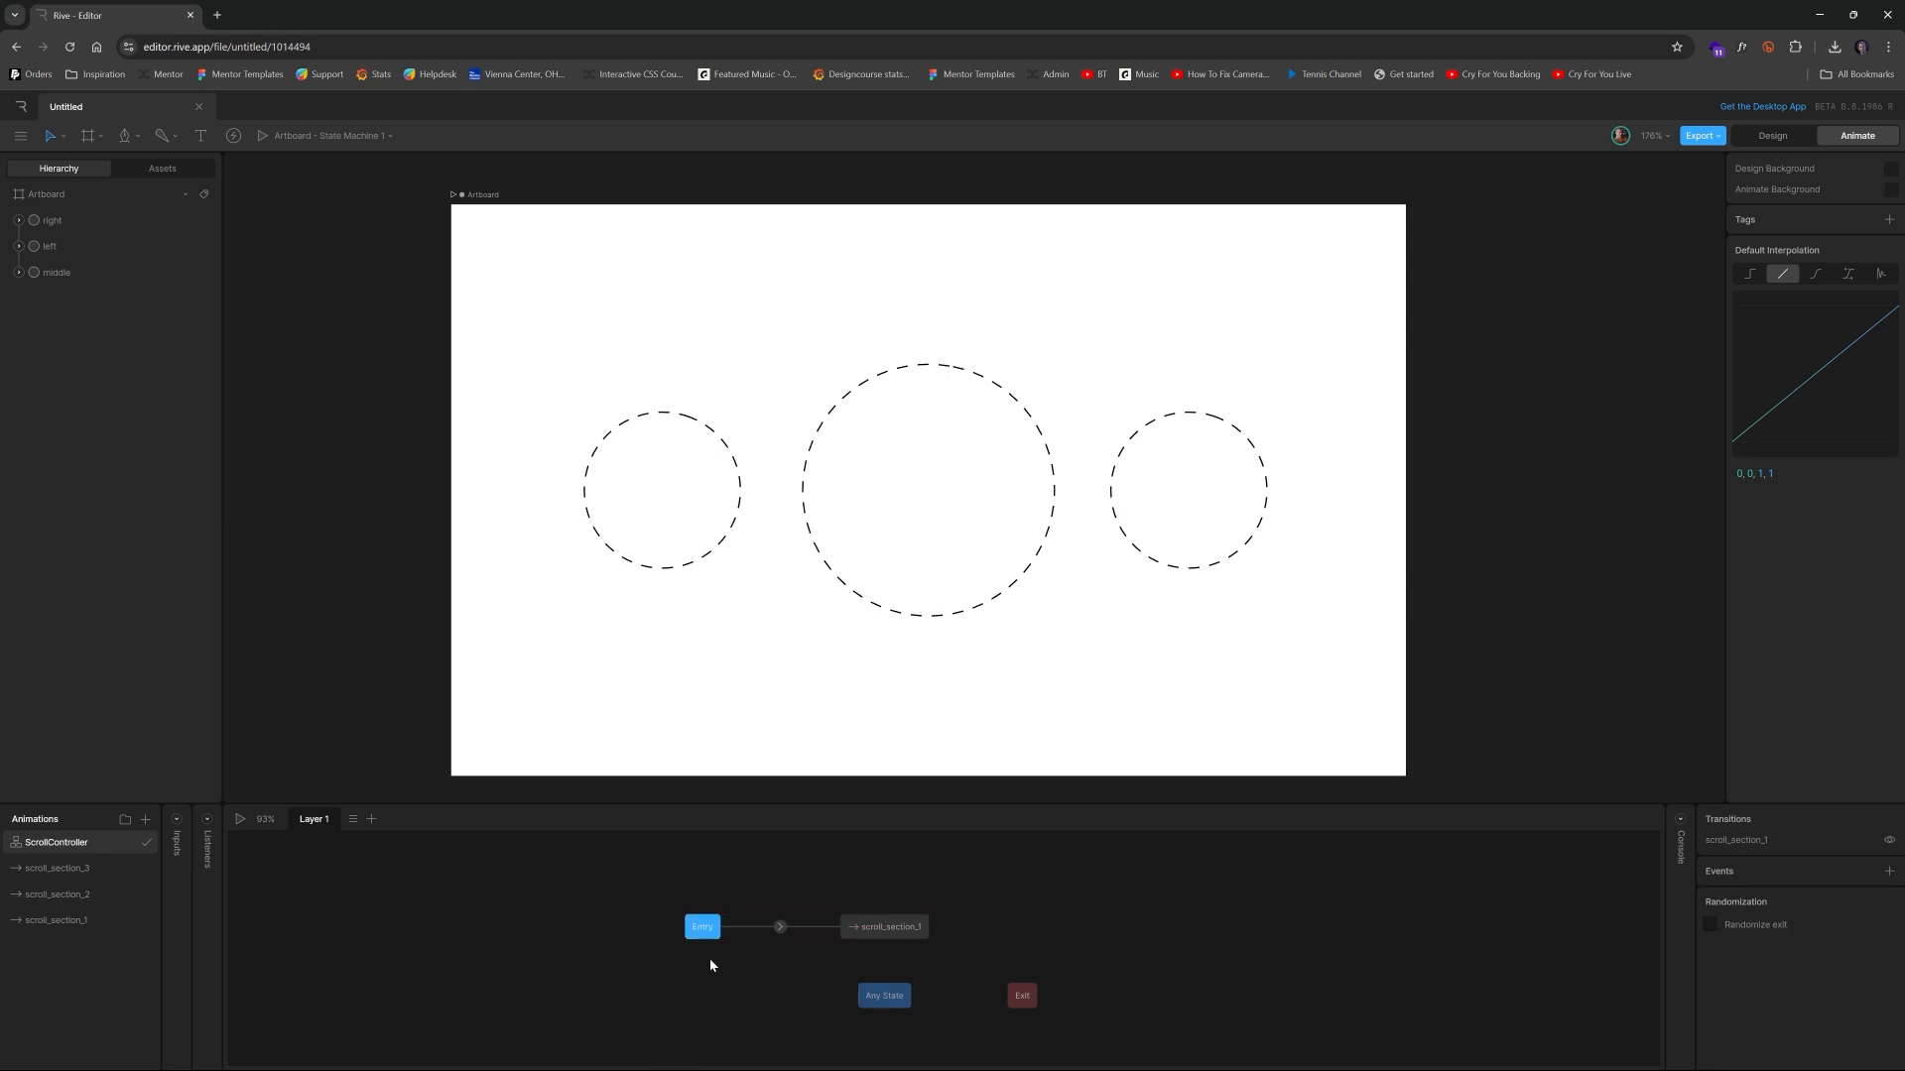
scroll(710, 959, up, 1)
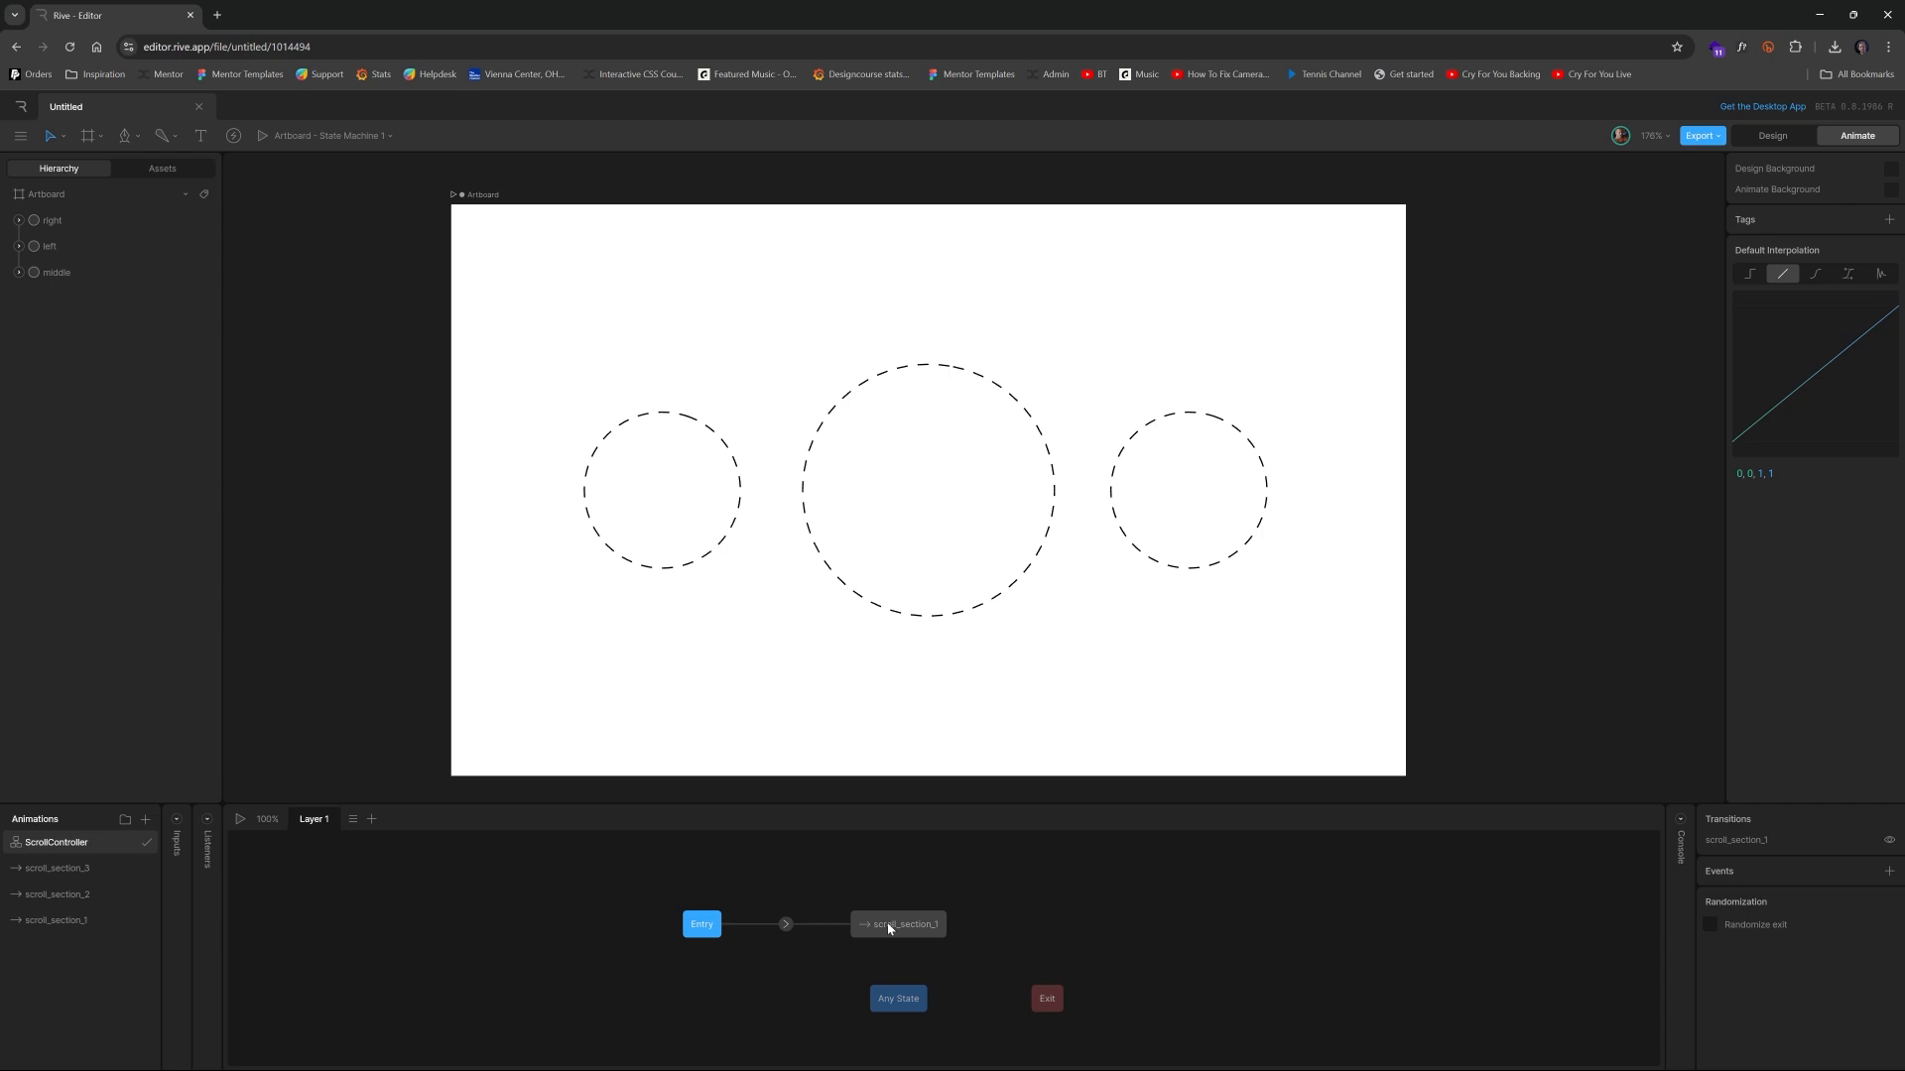
drag(890, 929, 856, 886)
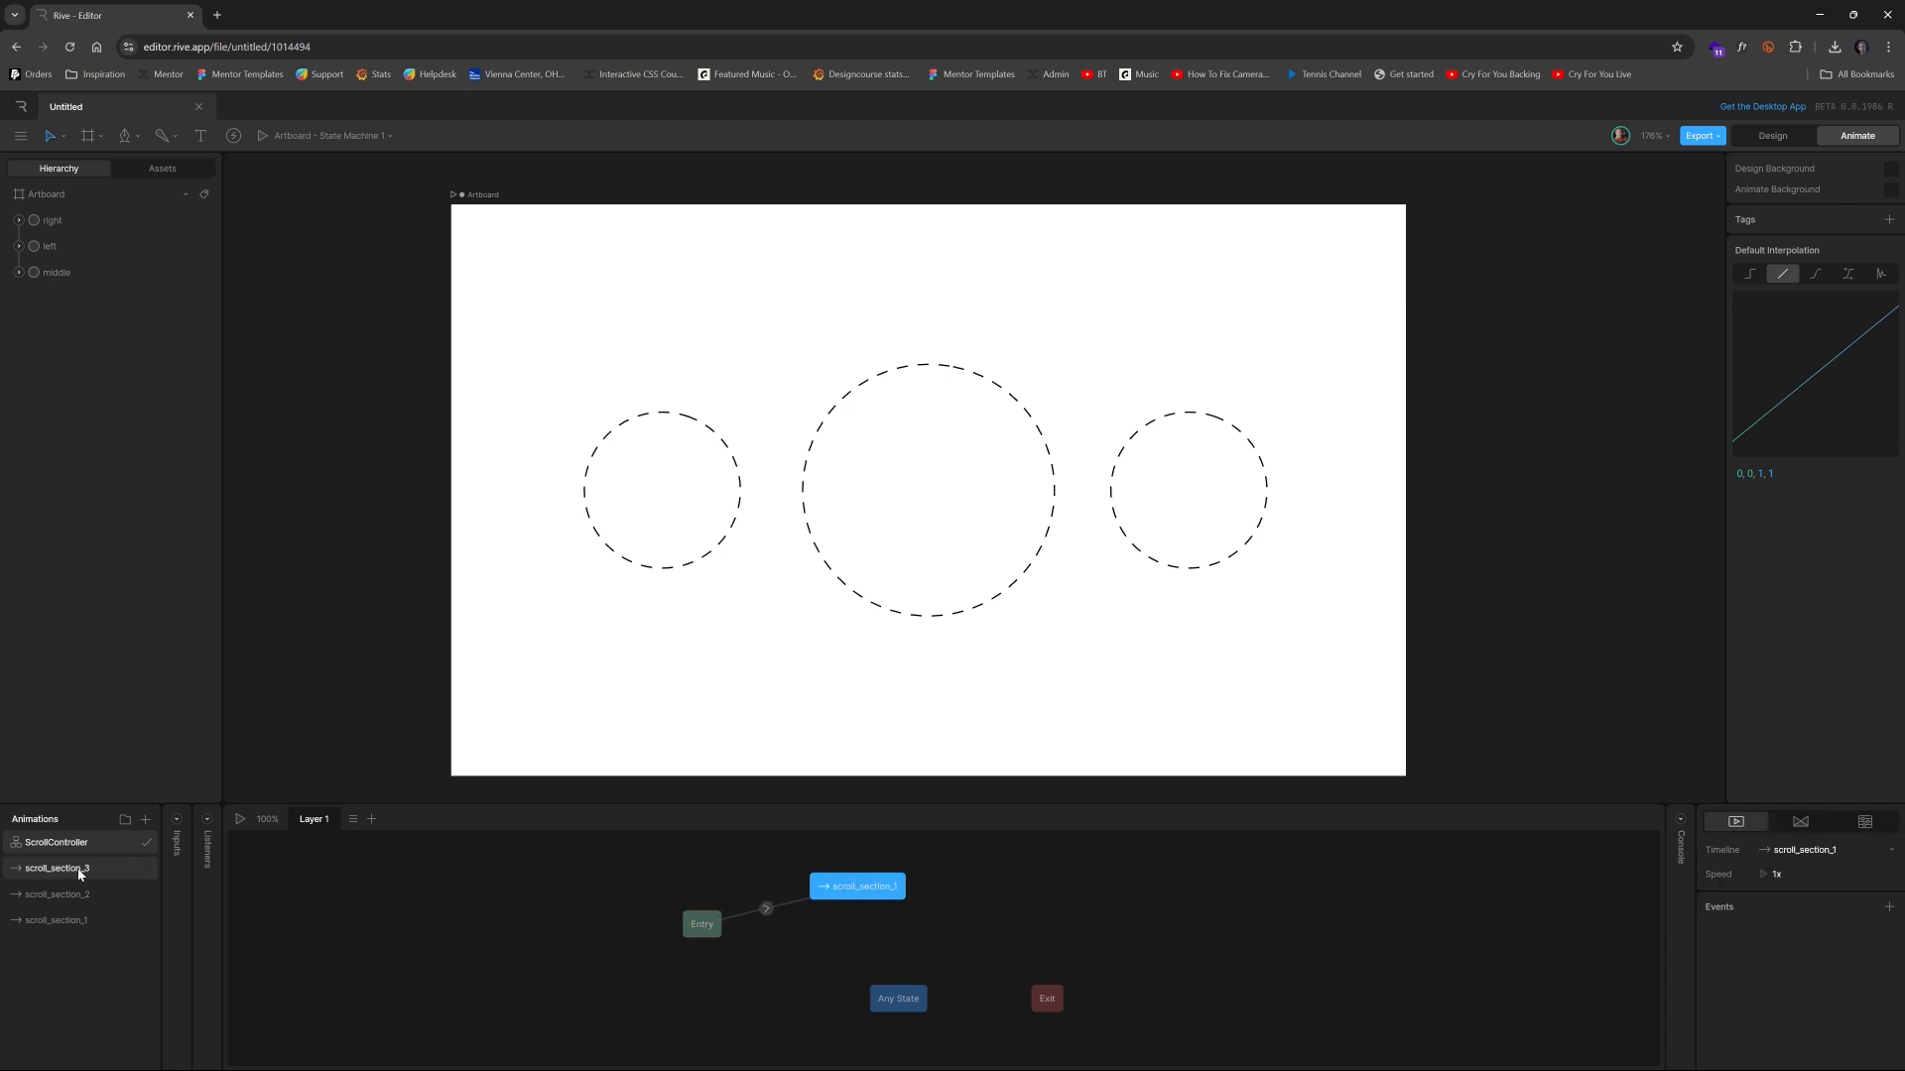
Try adding a scroll_section_3 state with a transition from Entry, and delete that state again
drag(117, 869, 839, 894)
drag(726, 926, 809, 932)
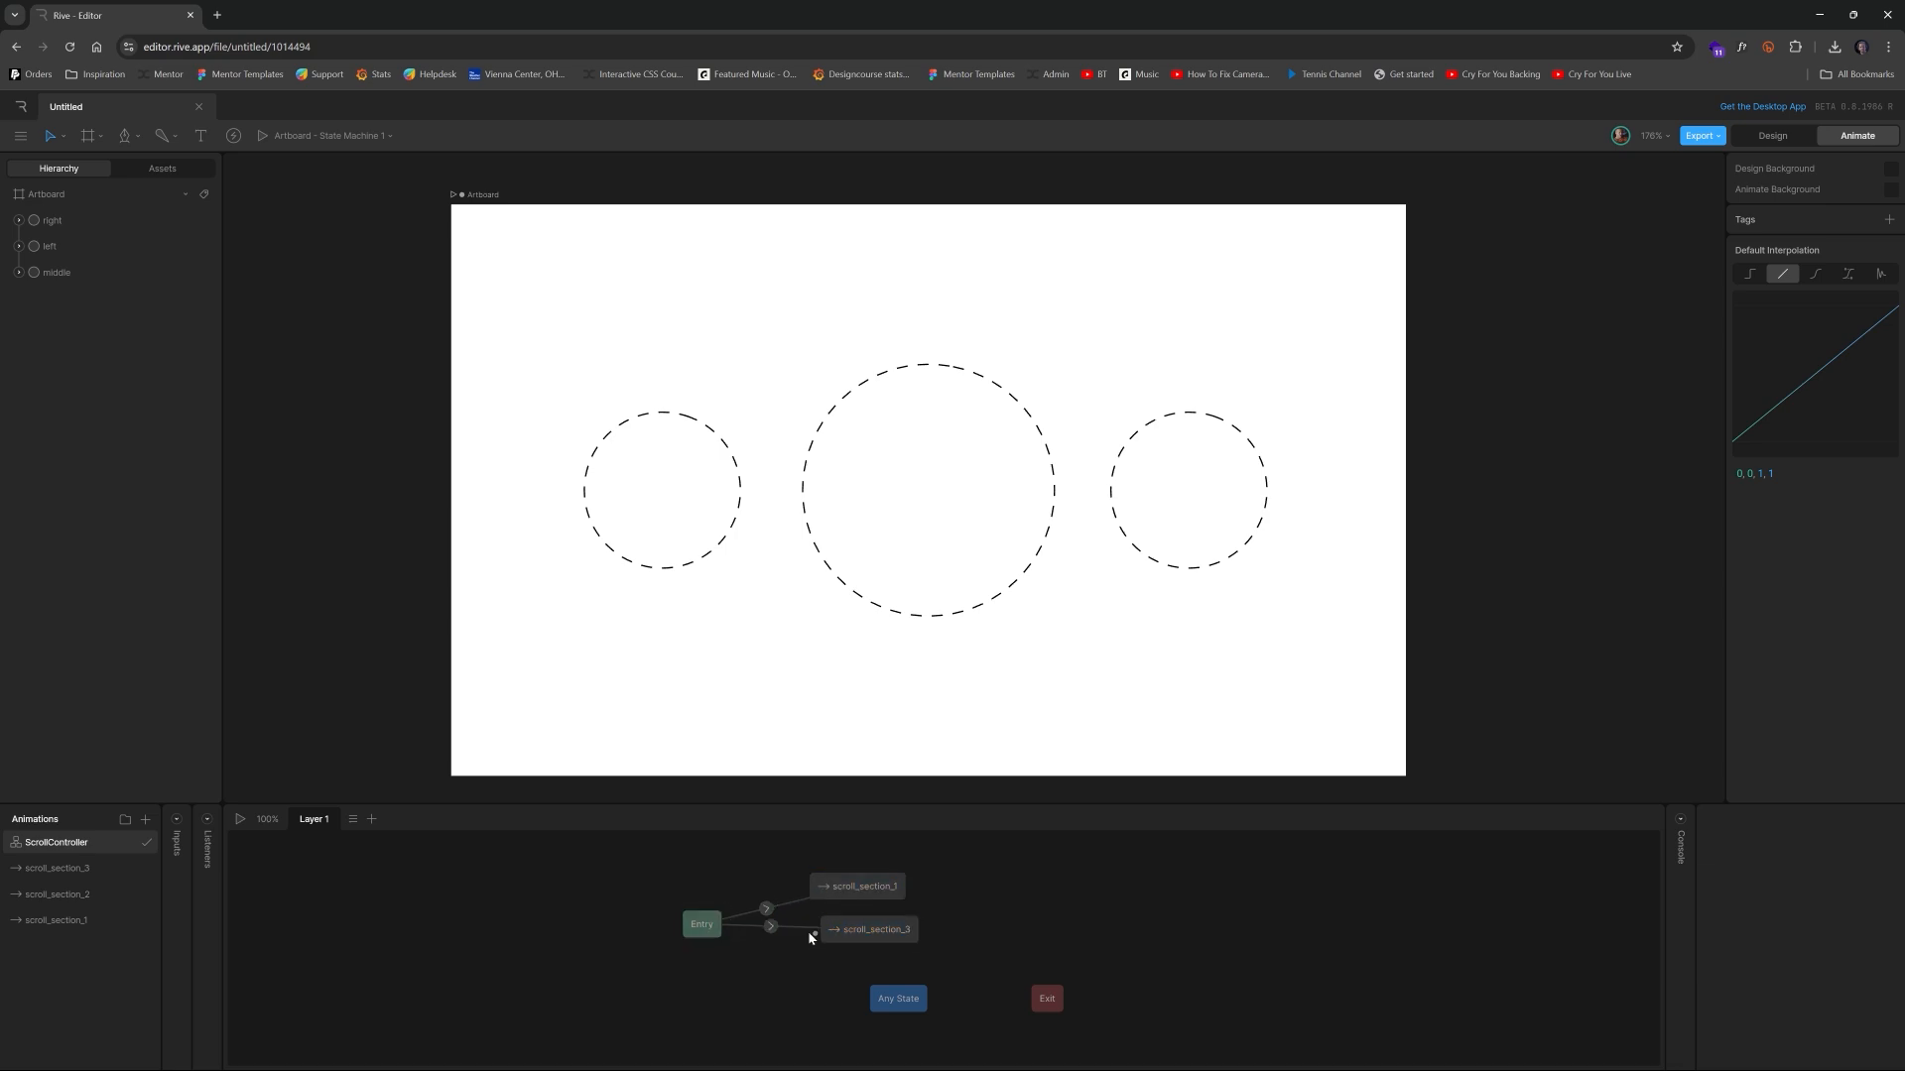
click(912, 931)
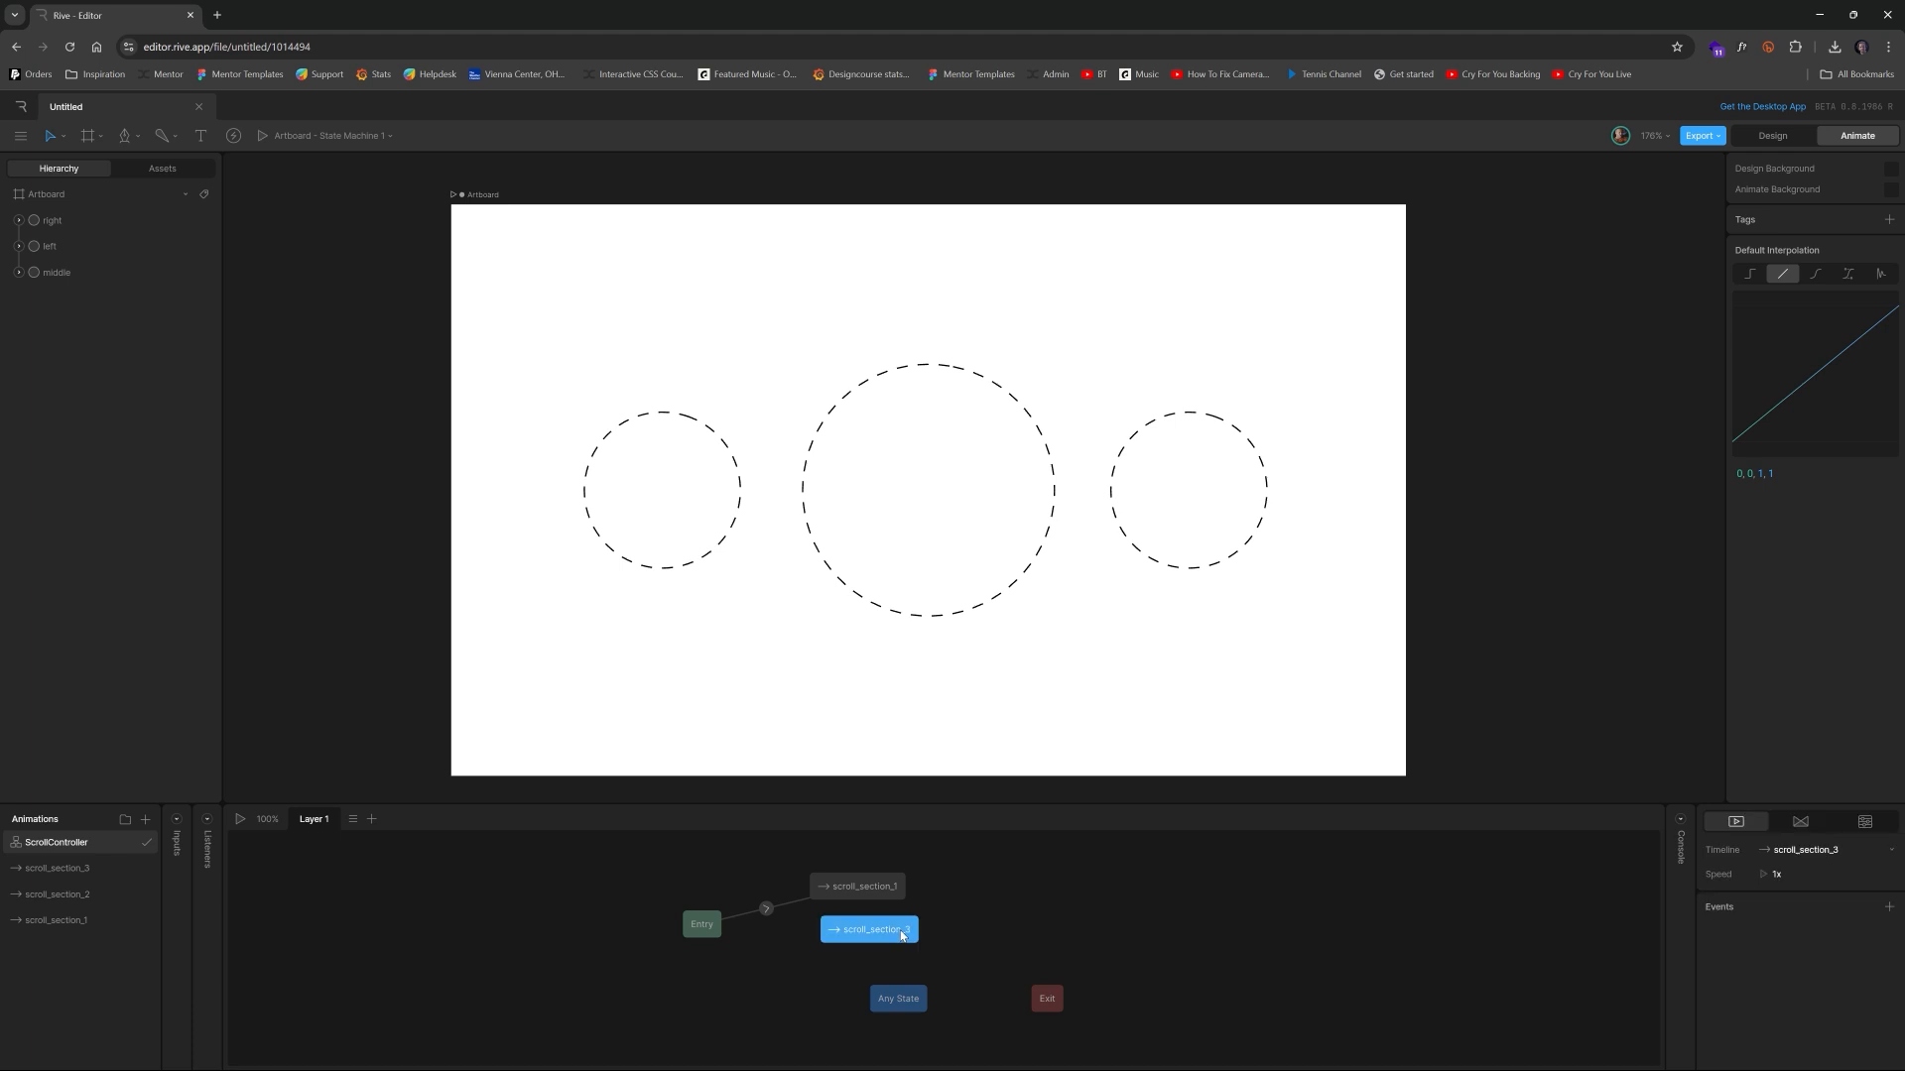
key(Delete)
mouse_move(949, 913)
mouse_down()
mouse_move(927, 835)
mouse_move(940, 917)
mouse_up()
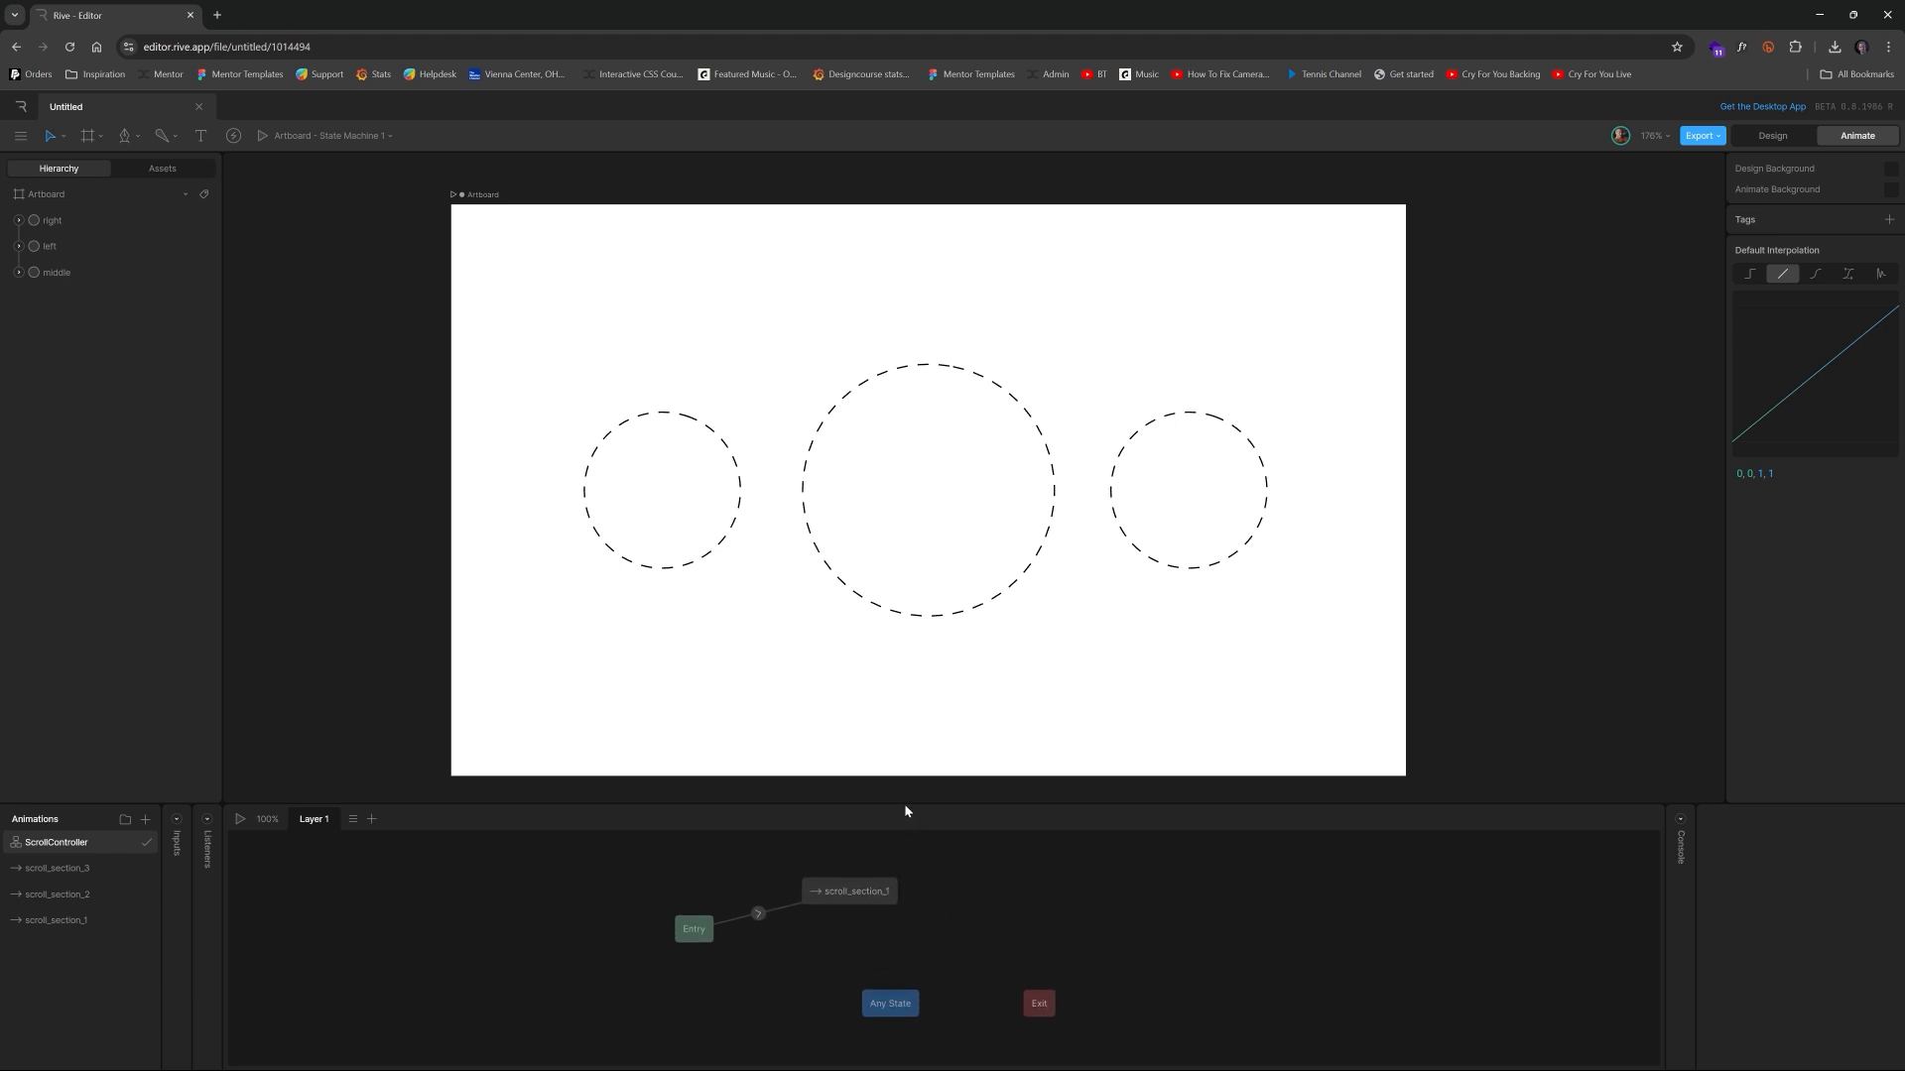
Enlarge the state machine area and add a trigger input named scroll_section_1 to ScrollController
drag(903, 806, 904, 674)
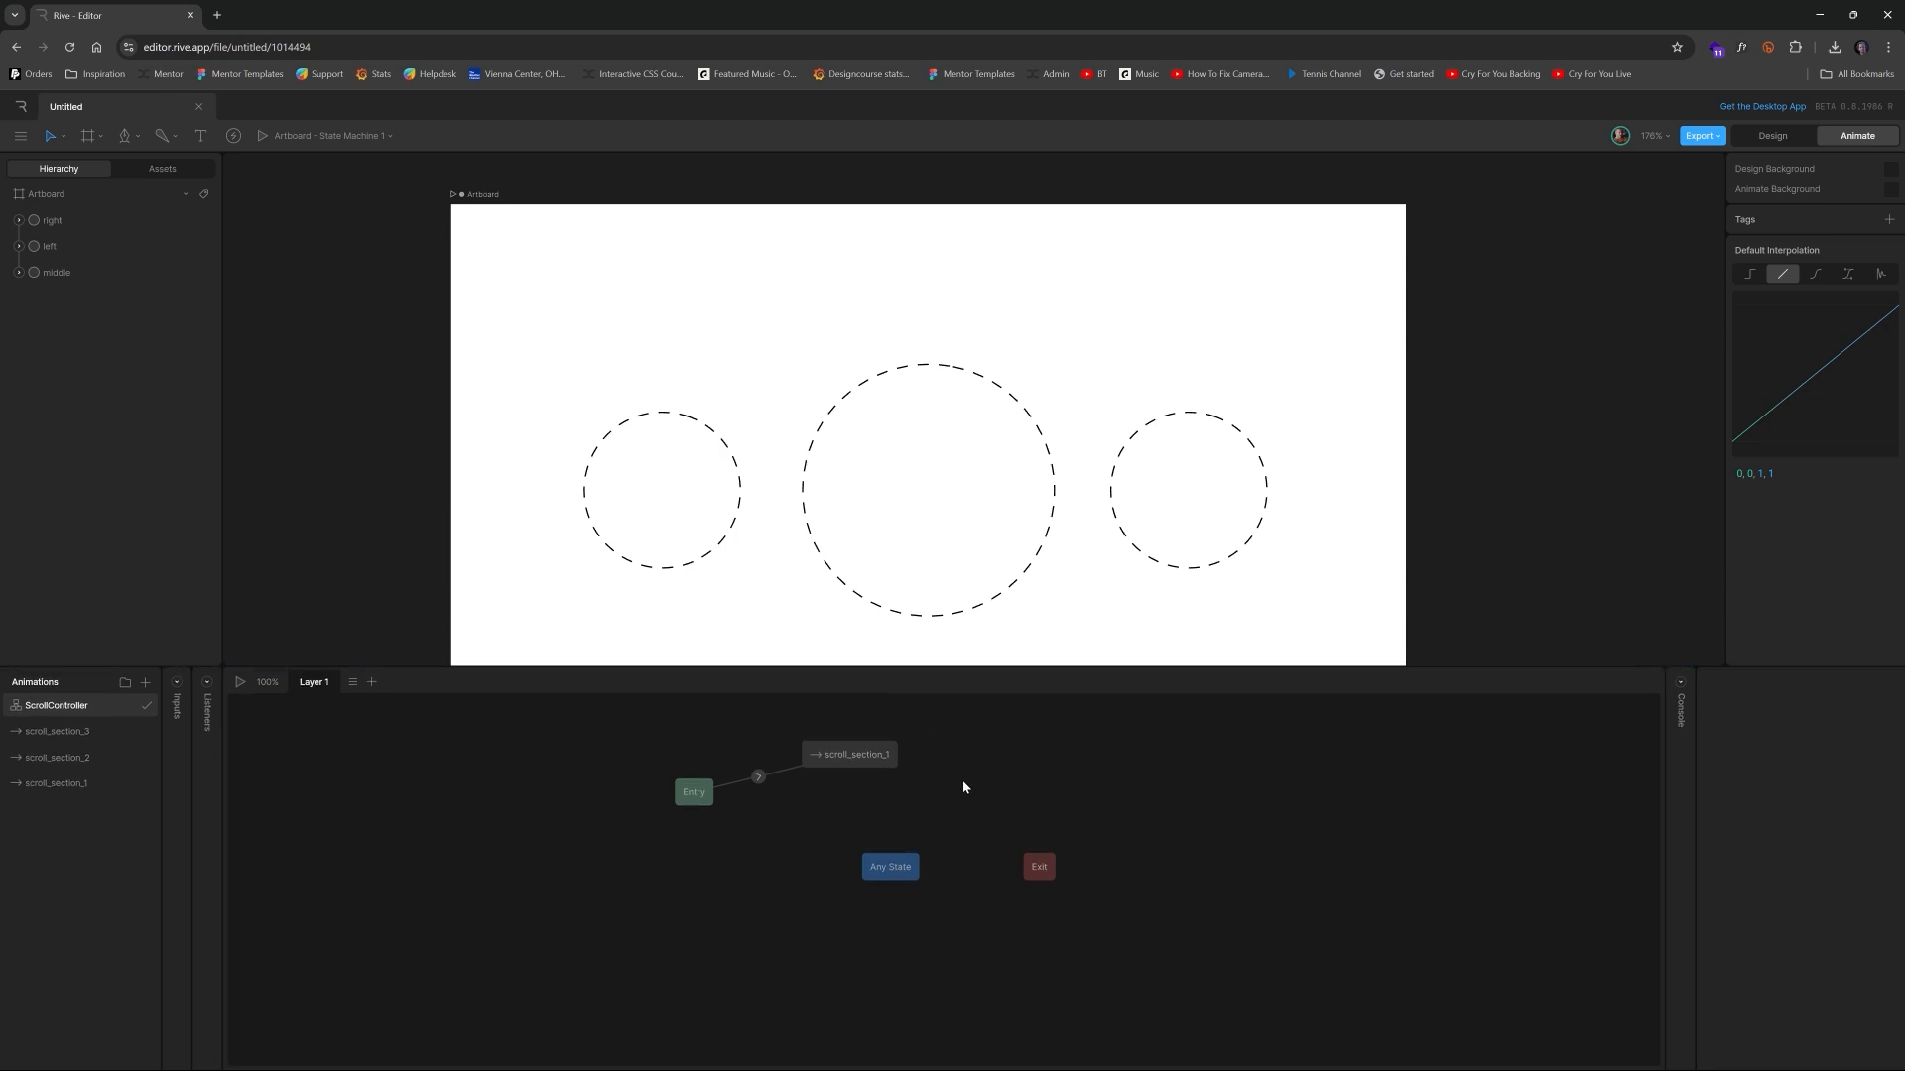
click(177, 685)
click(294, 683)
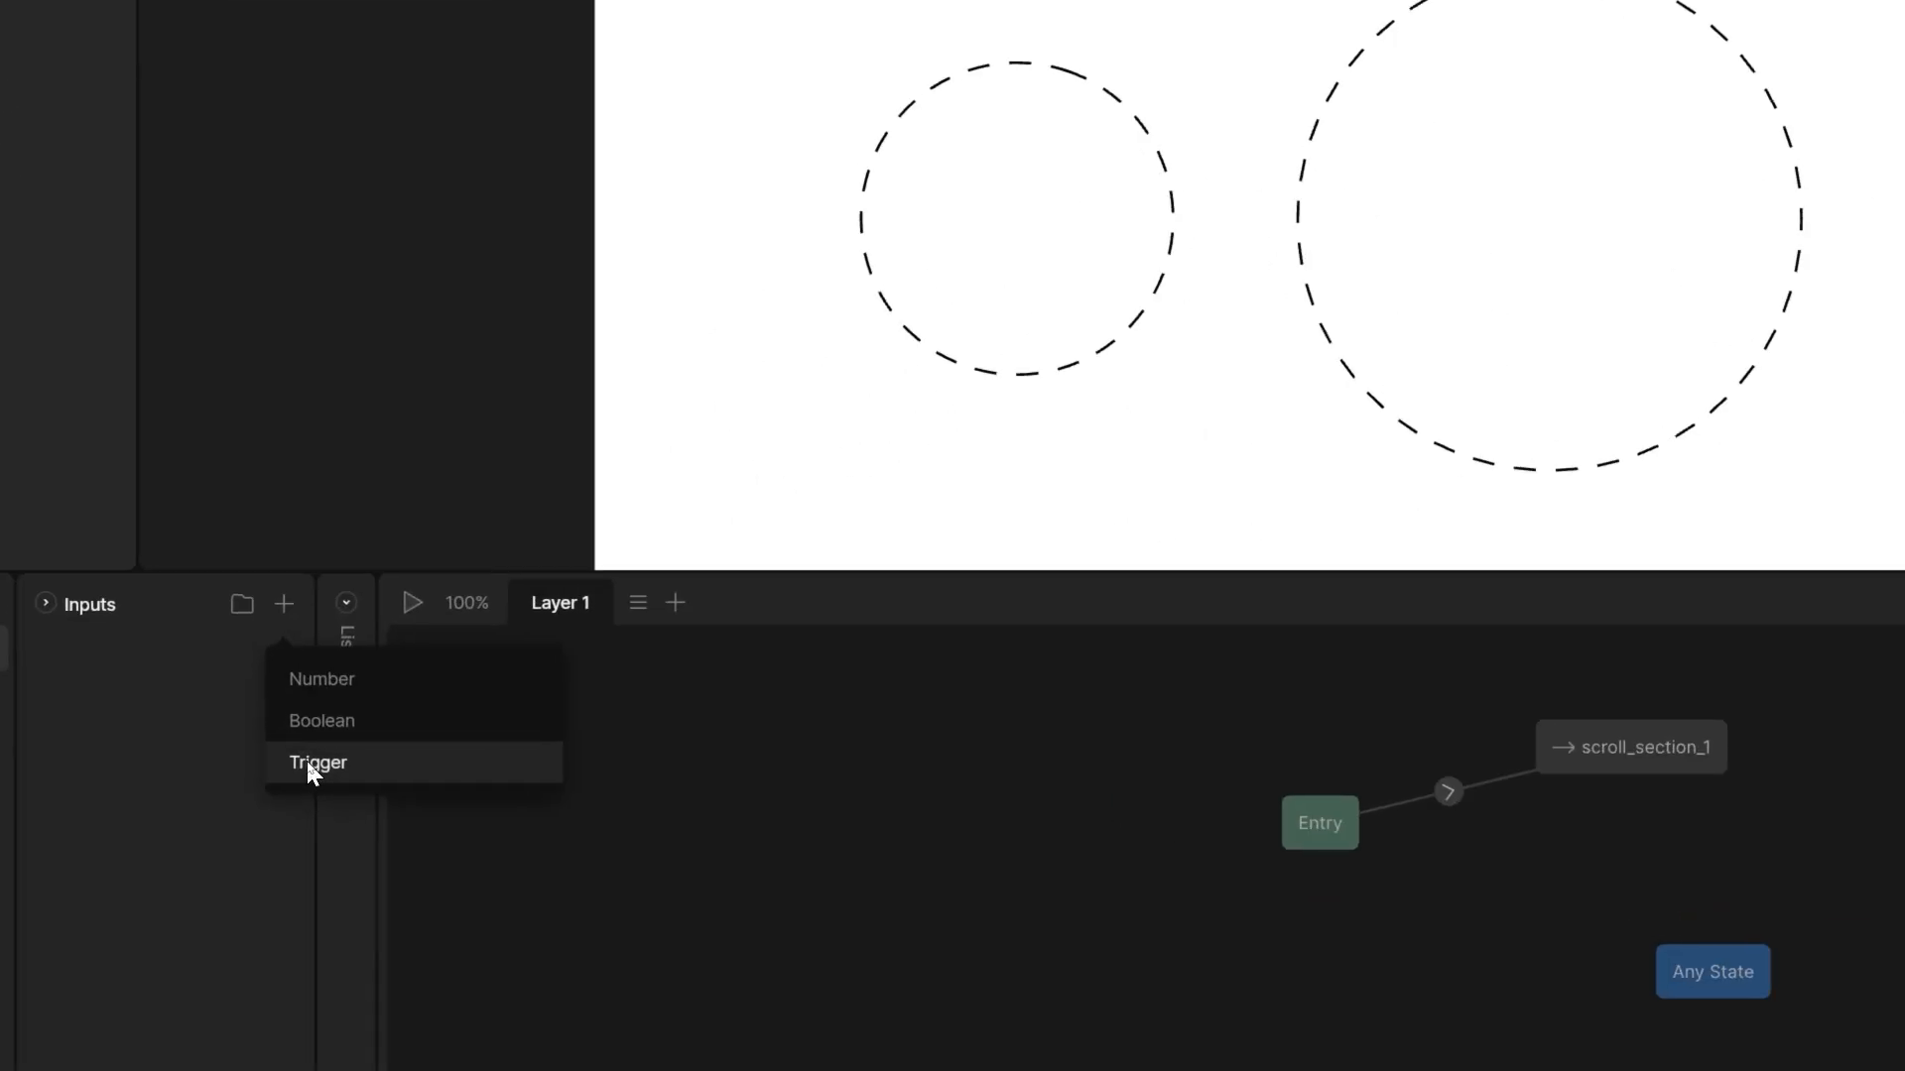
click(307, 760)
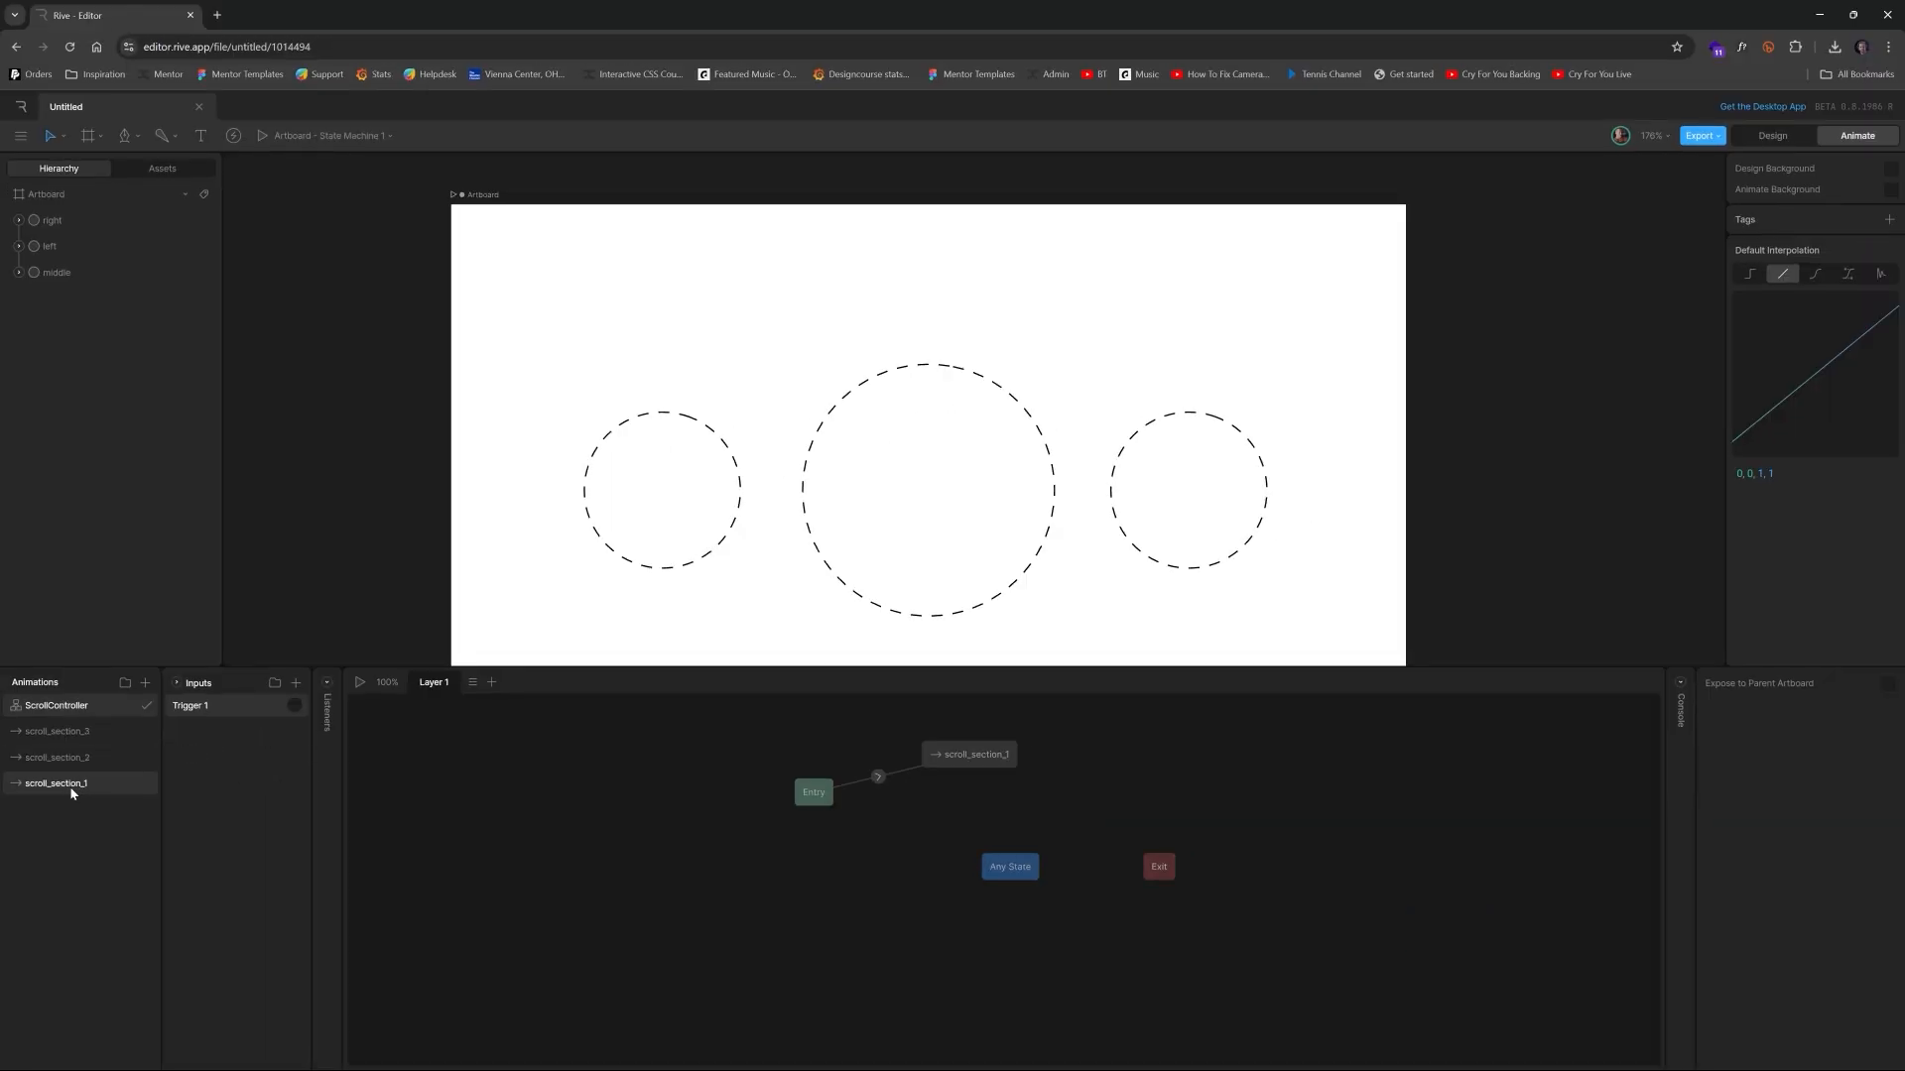
click(69, 791)
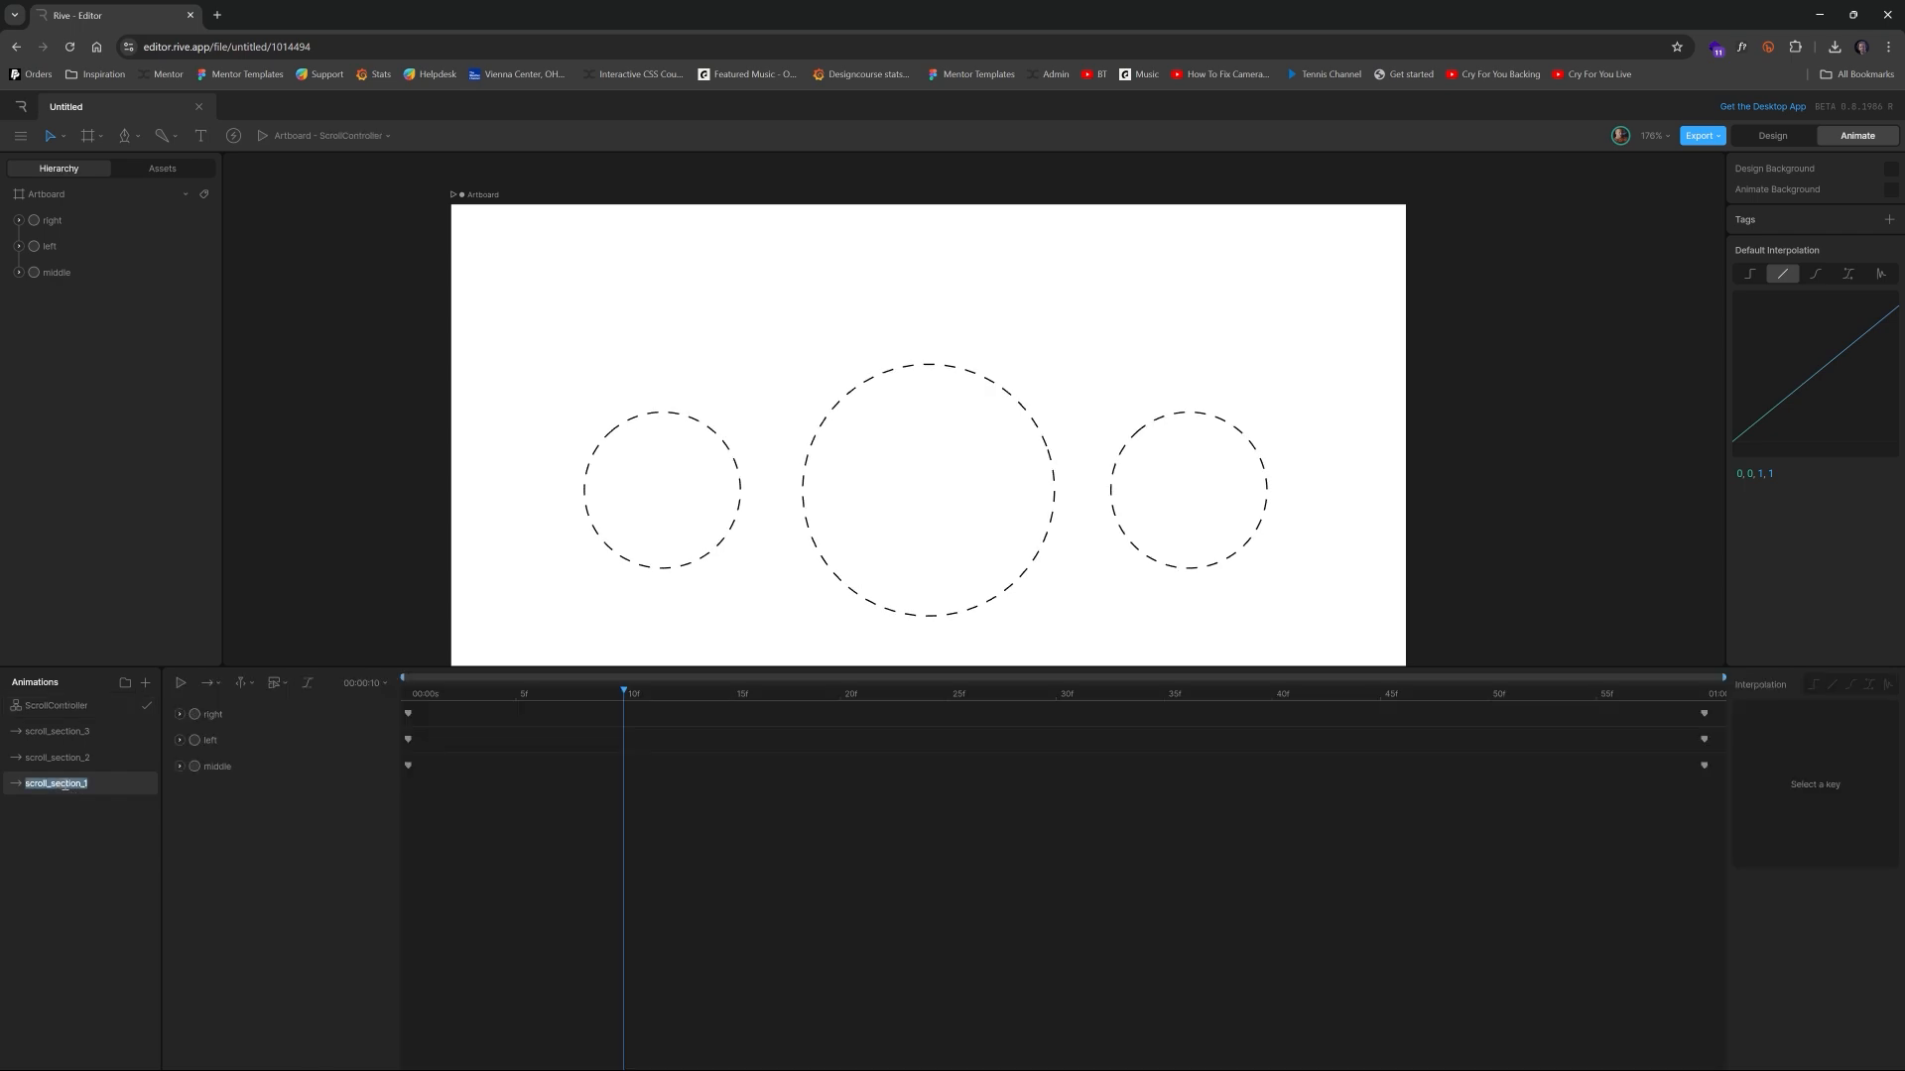
click(57, 705)
double_click(197, 708)
text(scroll_section_1)
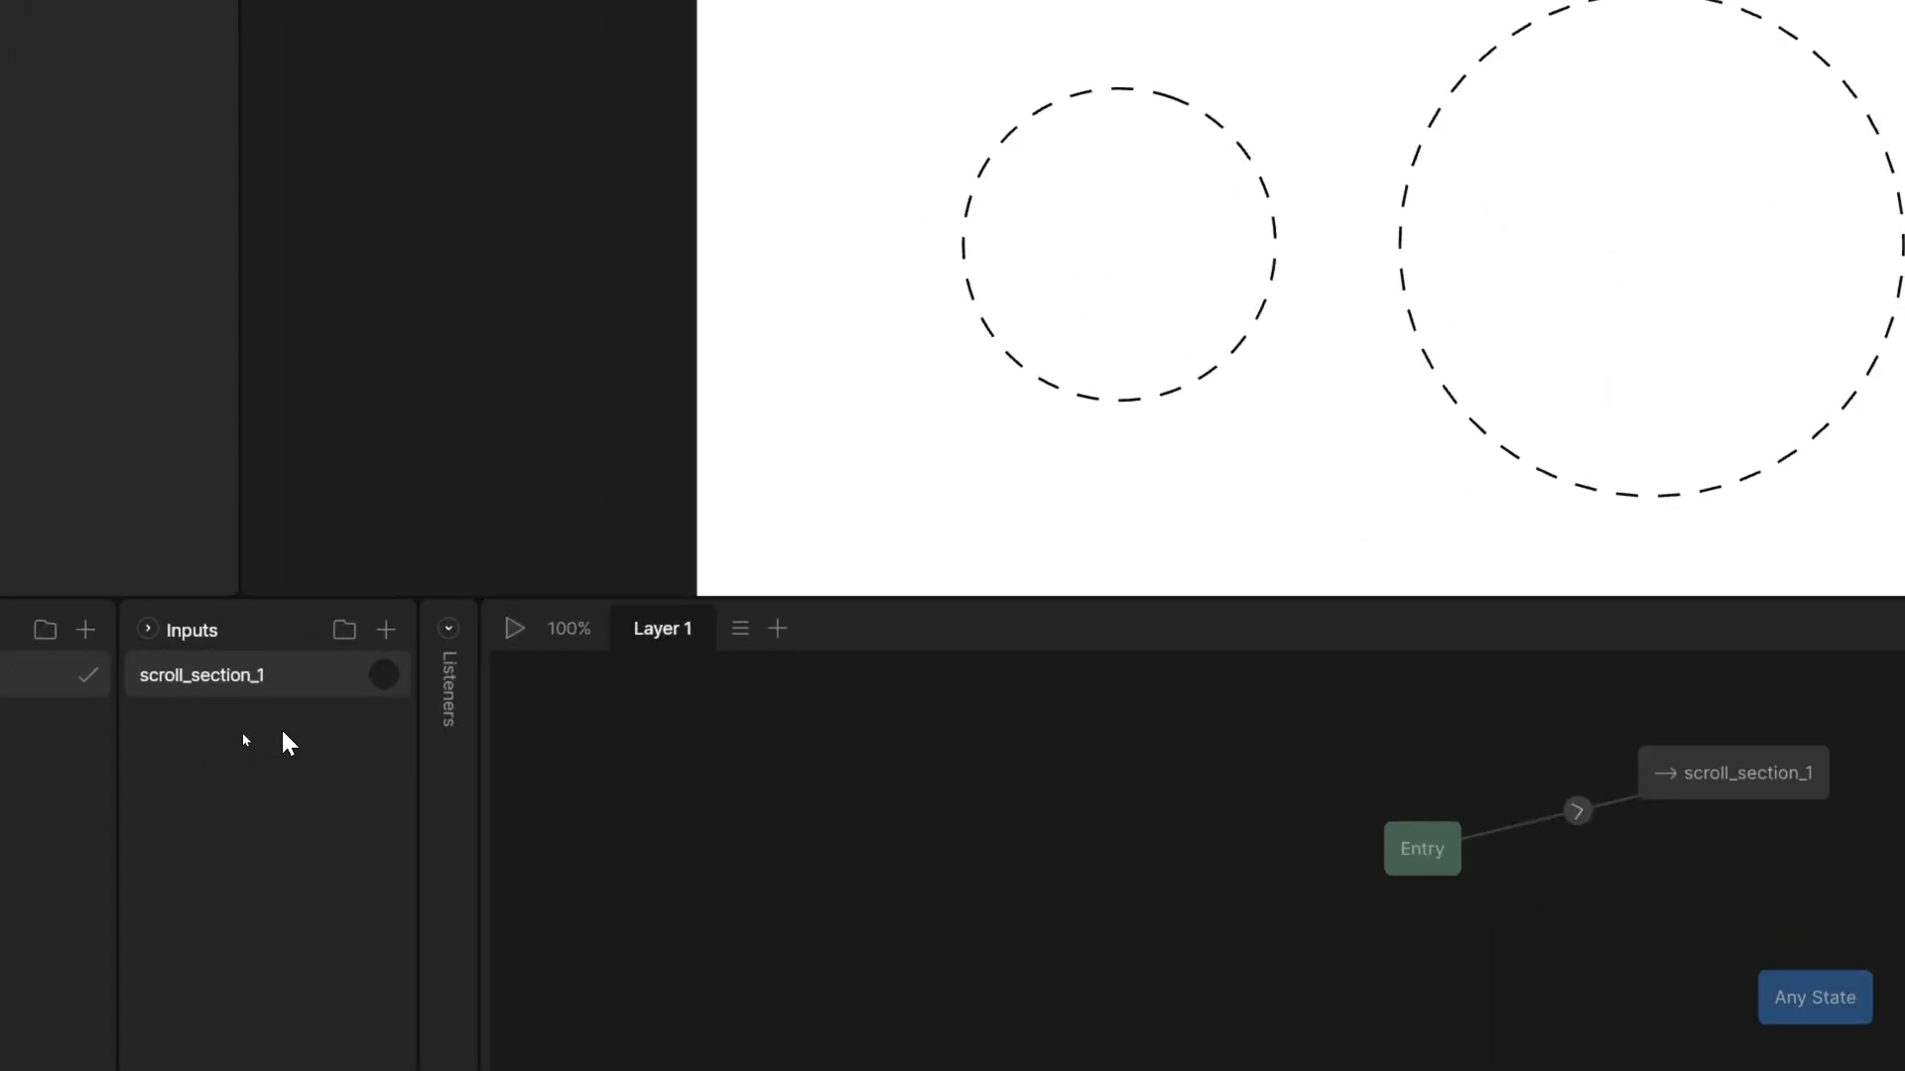
Add a second trigger input named scroll_section_2 to the state machine
click(296, 682)
click(402, 789)
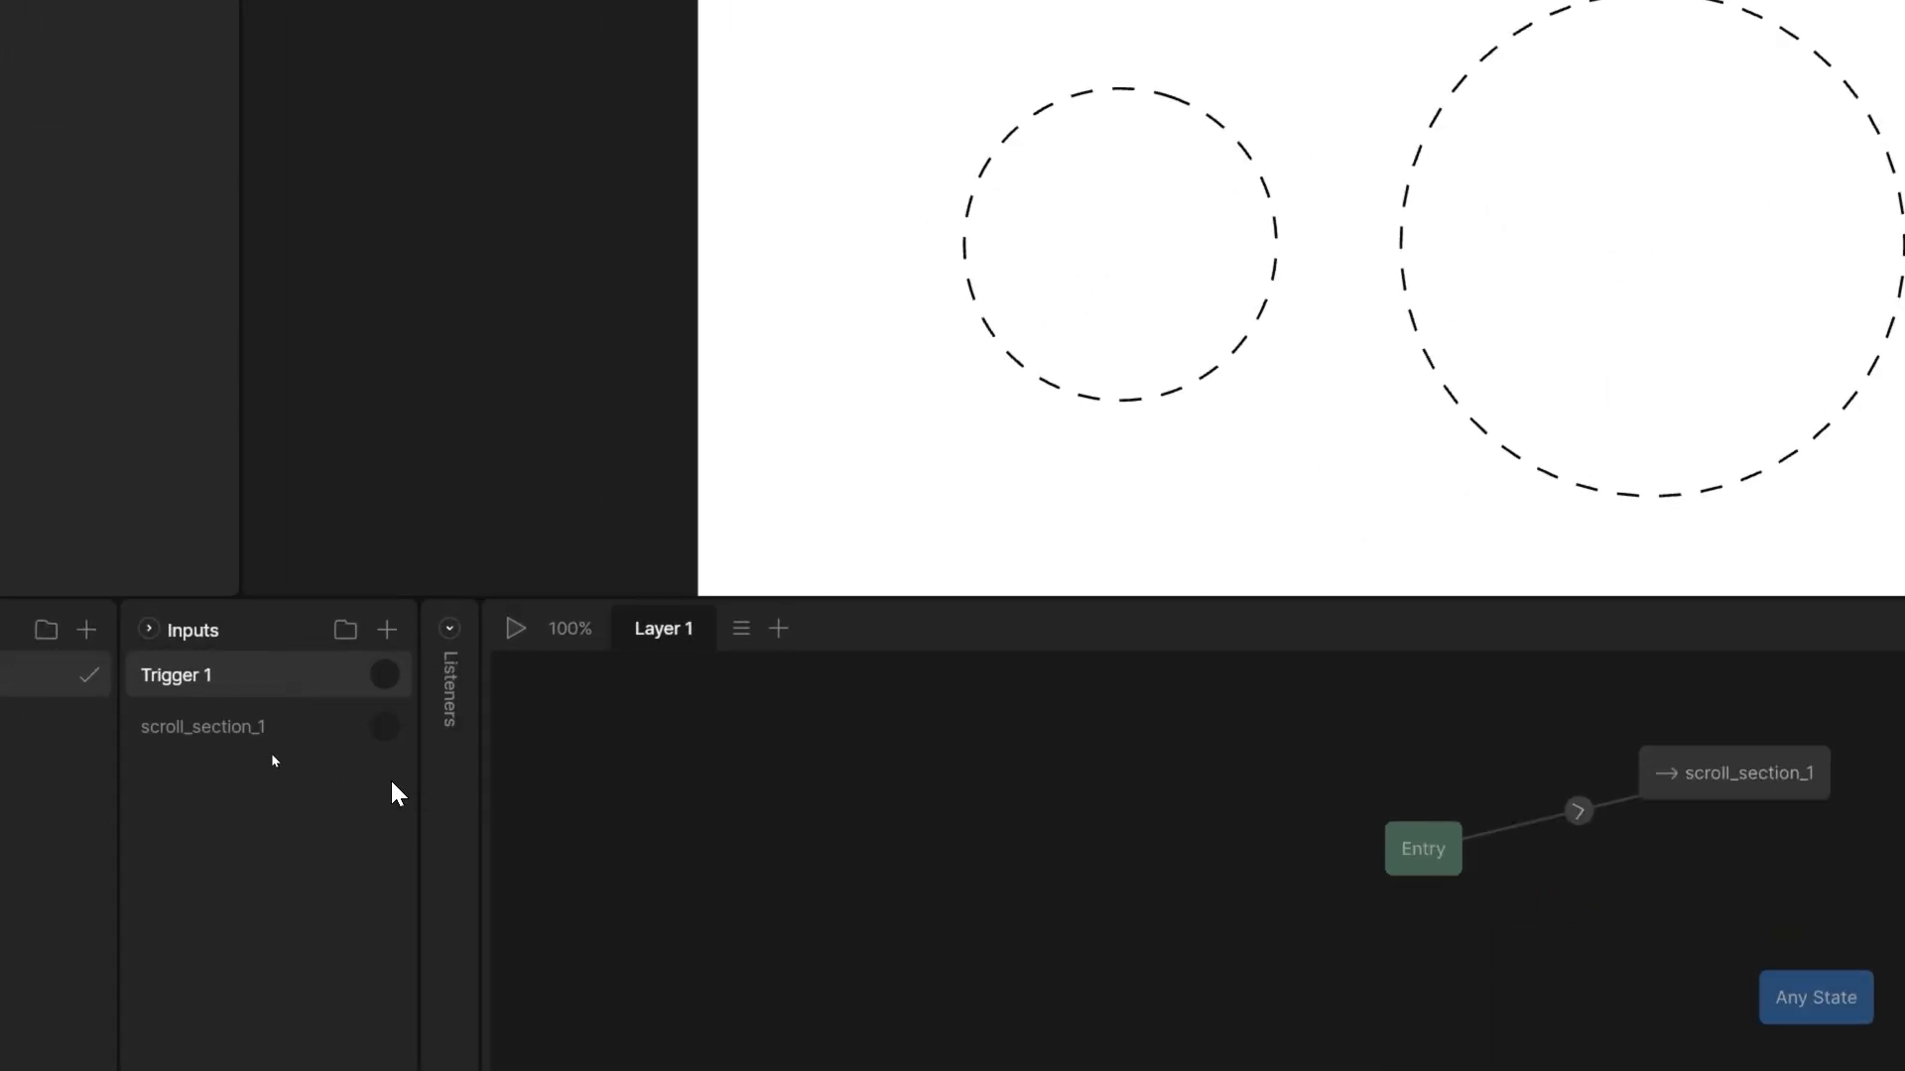
double_click(241, 690)
text(scroll_section_1)
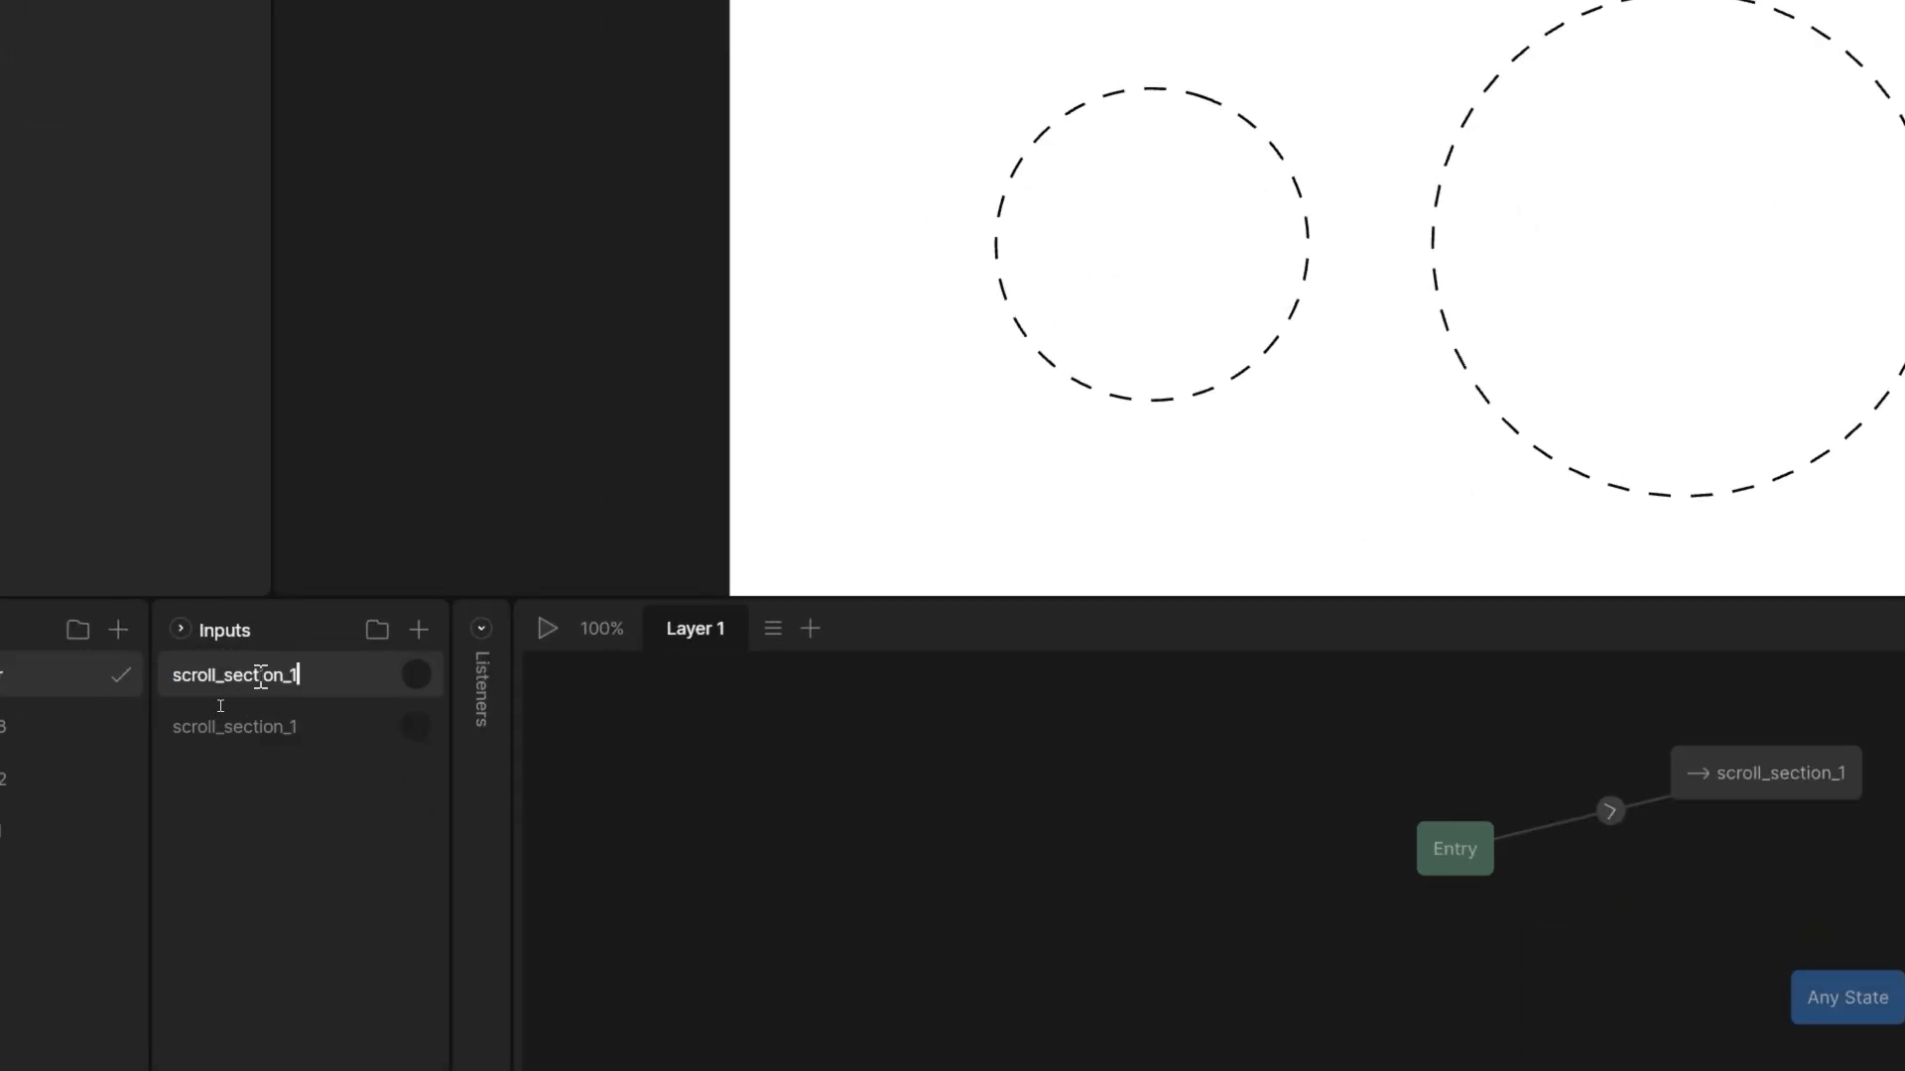
key(BackSpace)
text(2)
key(Return)
Add a third trigger input named scroll_section_3 to the state machine
click(419, 629)
click(464, 787)
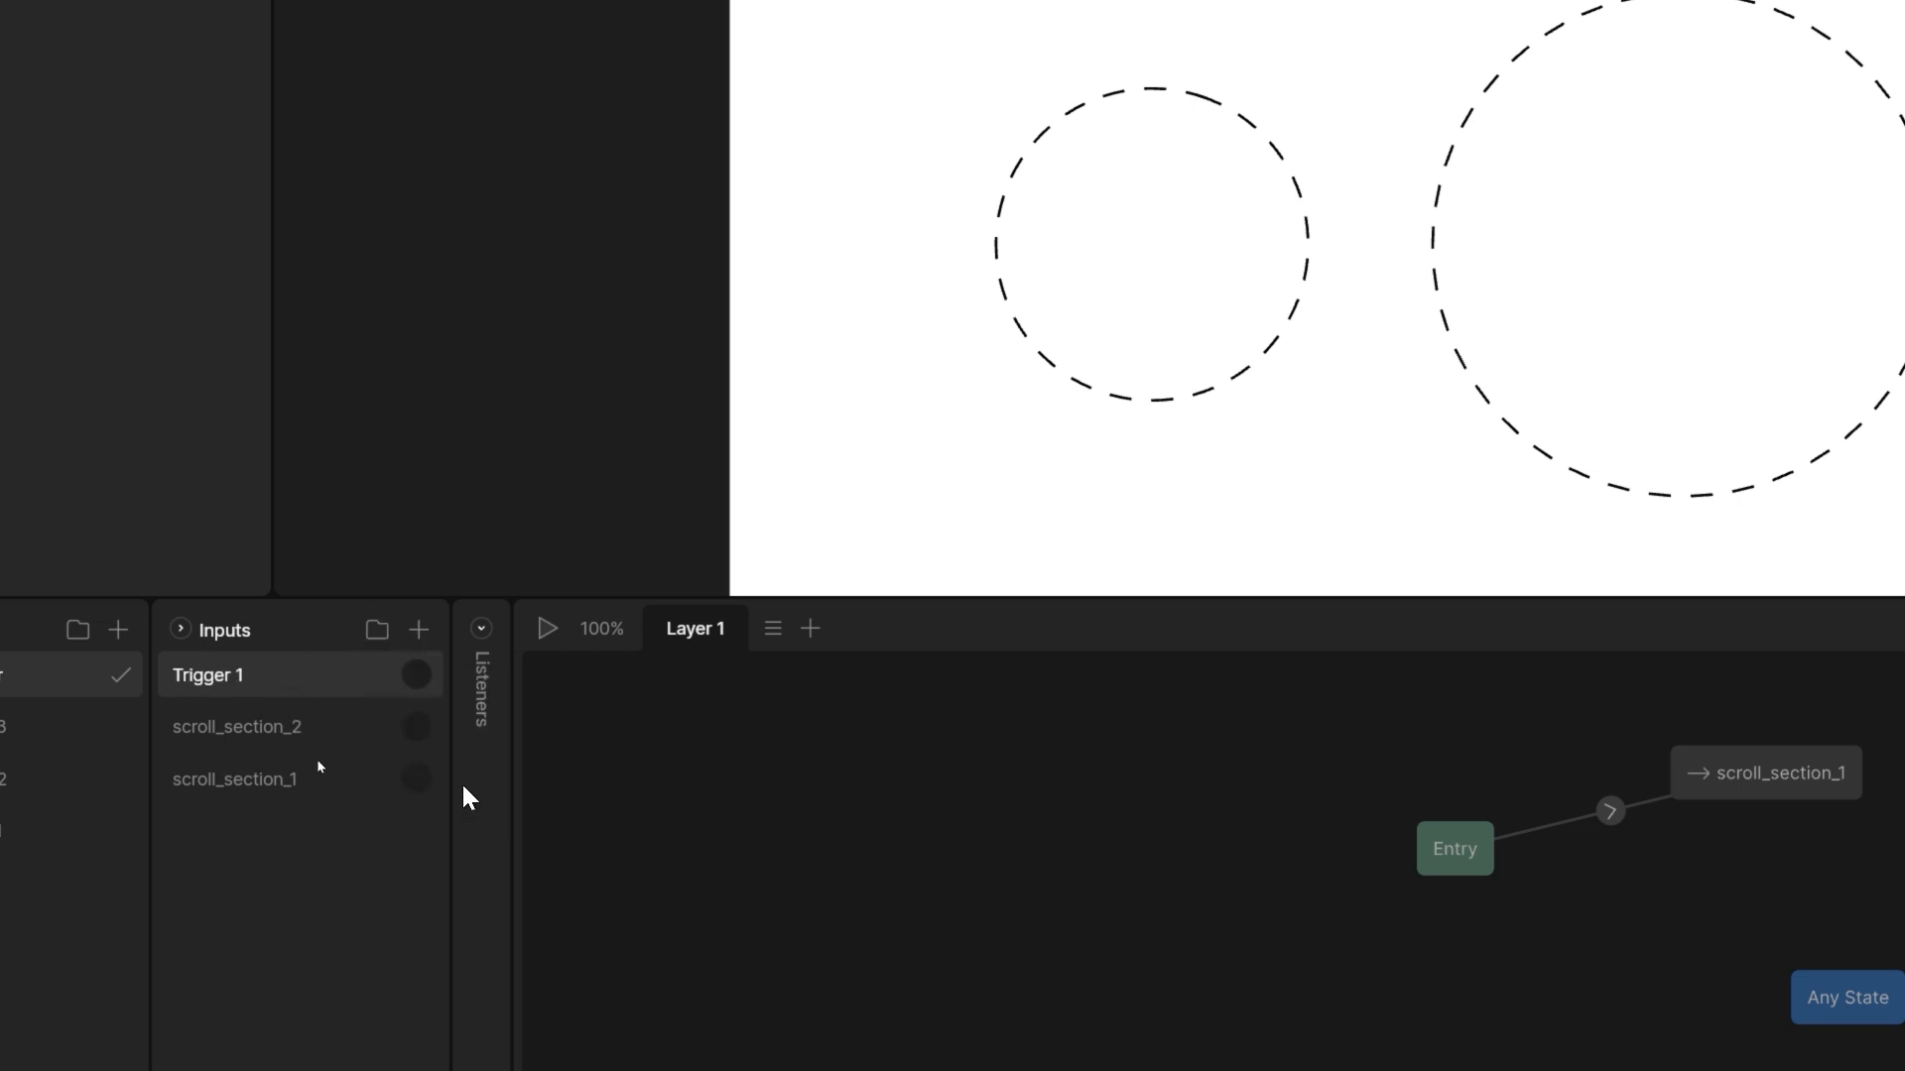
double_click(226, 676)
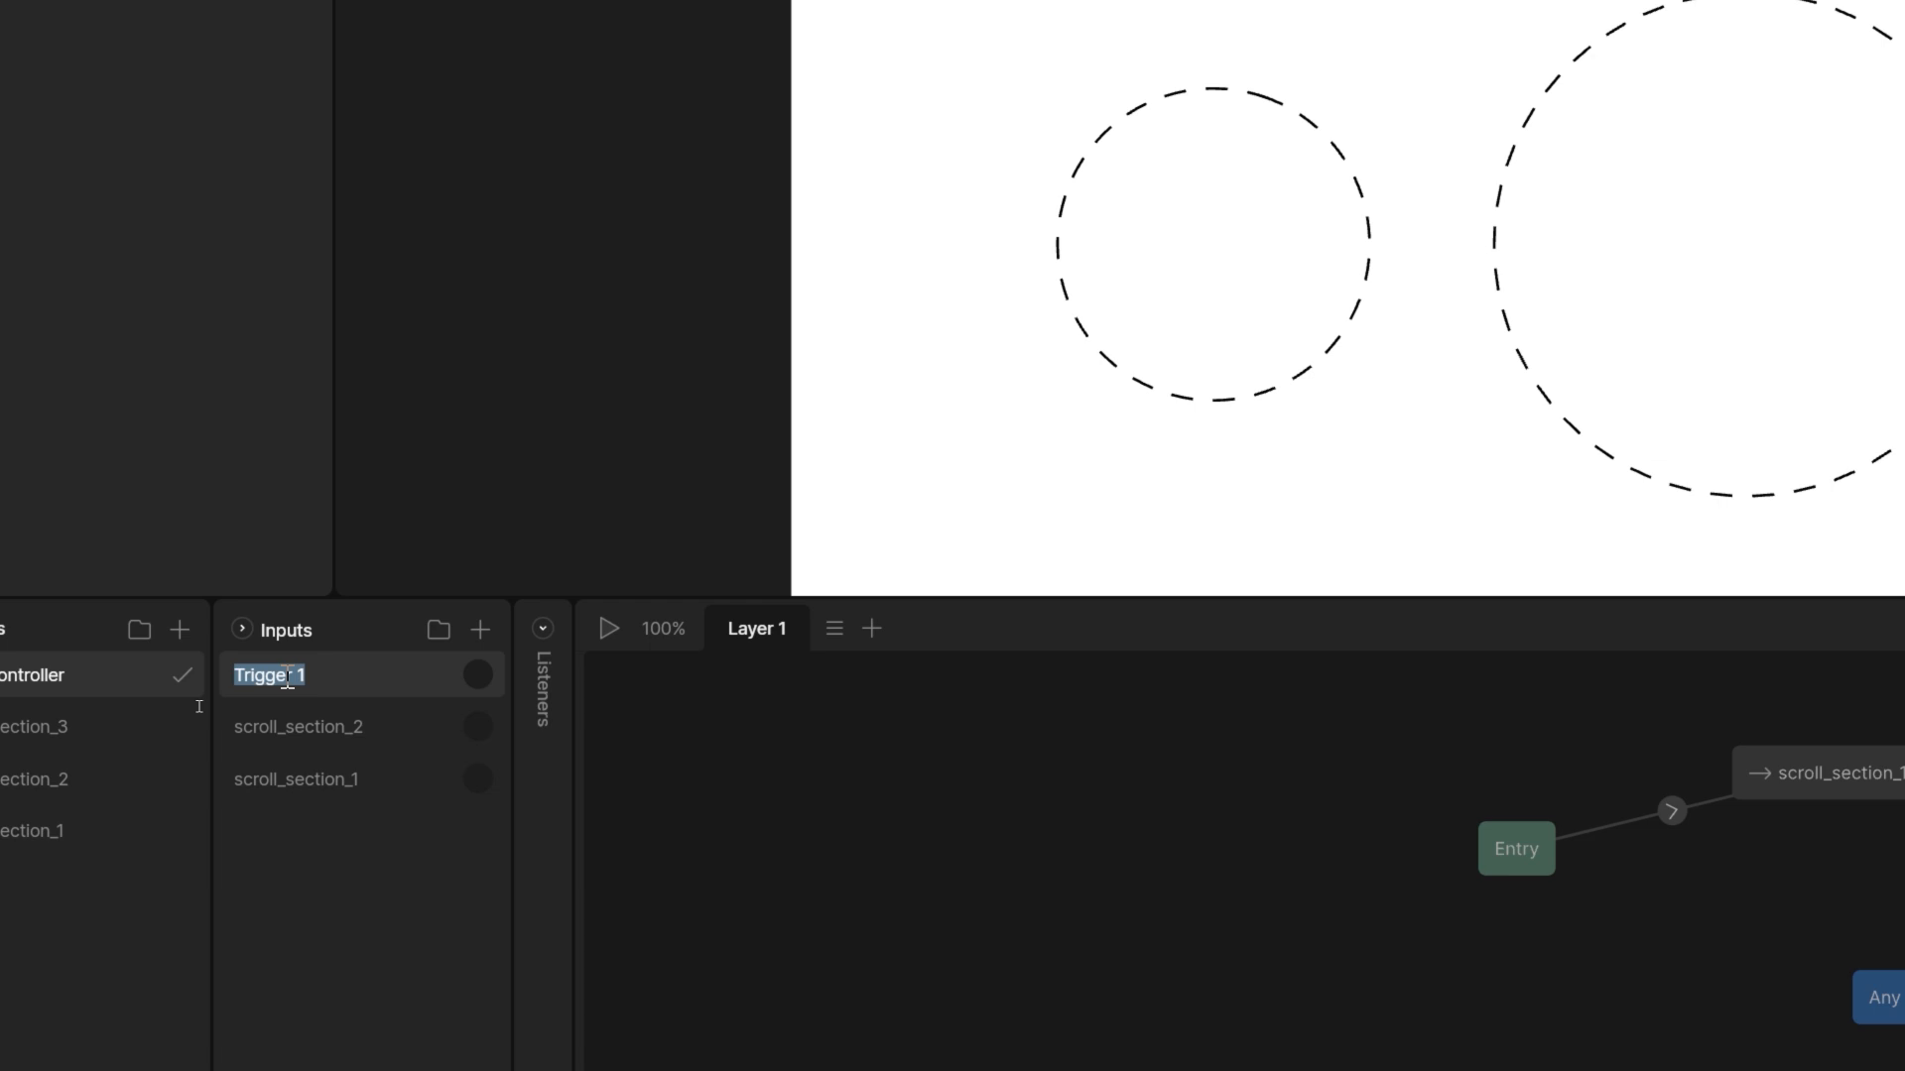
text(scroll_section_1)
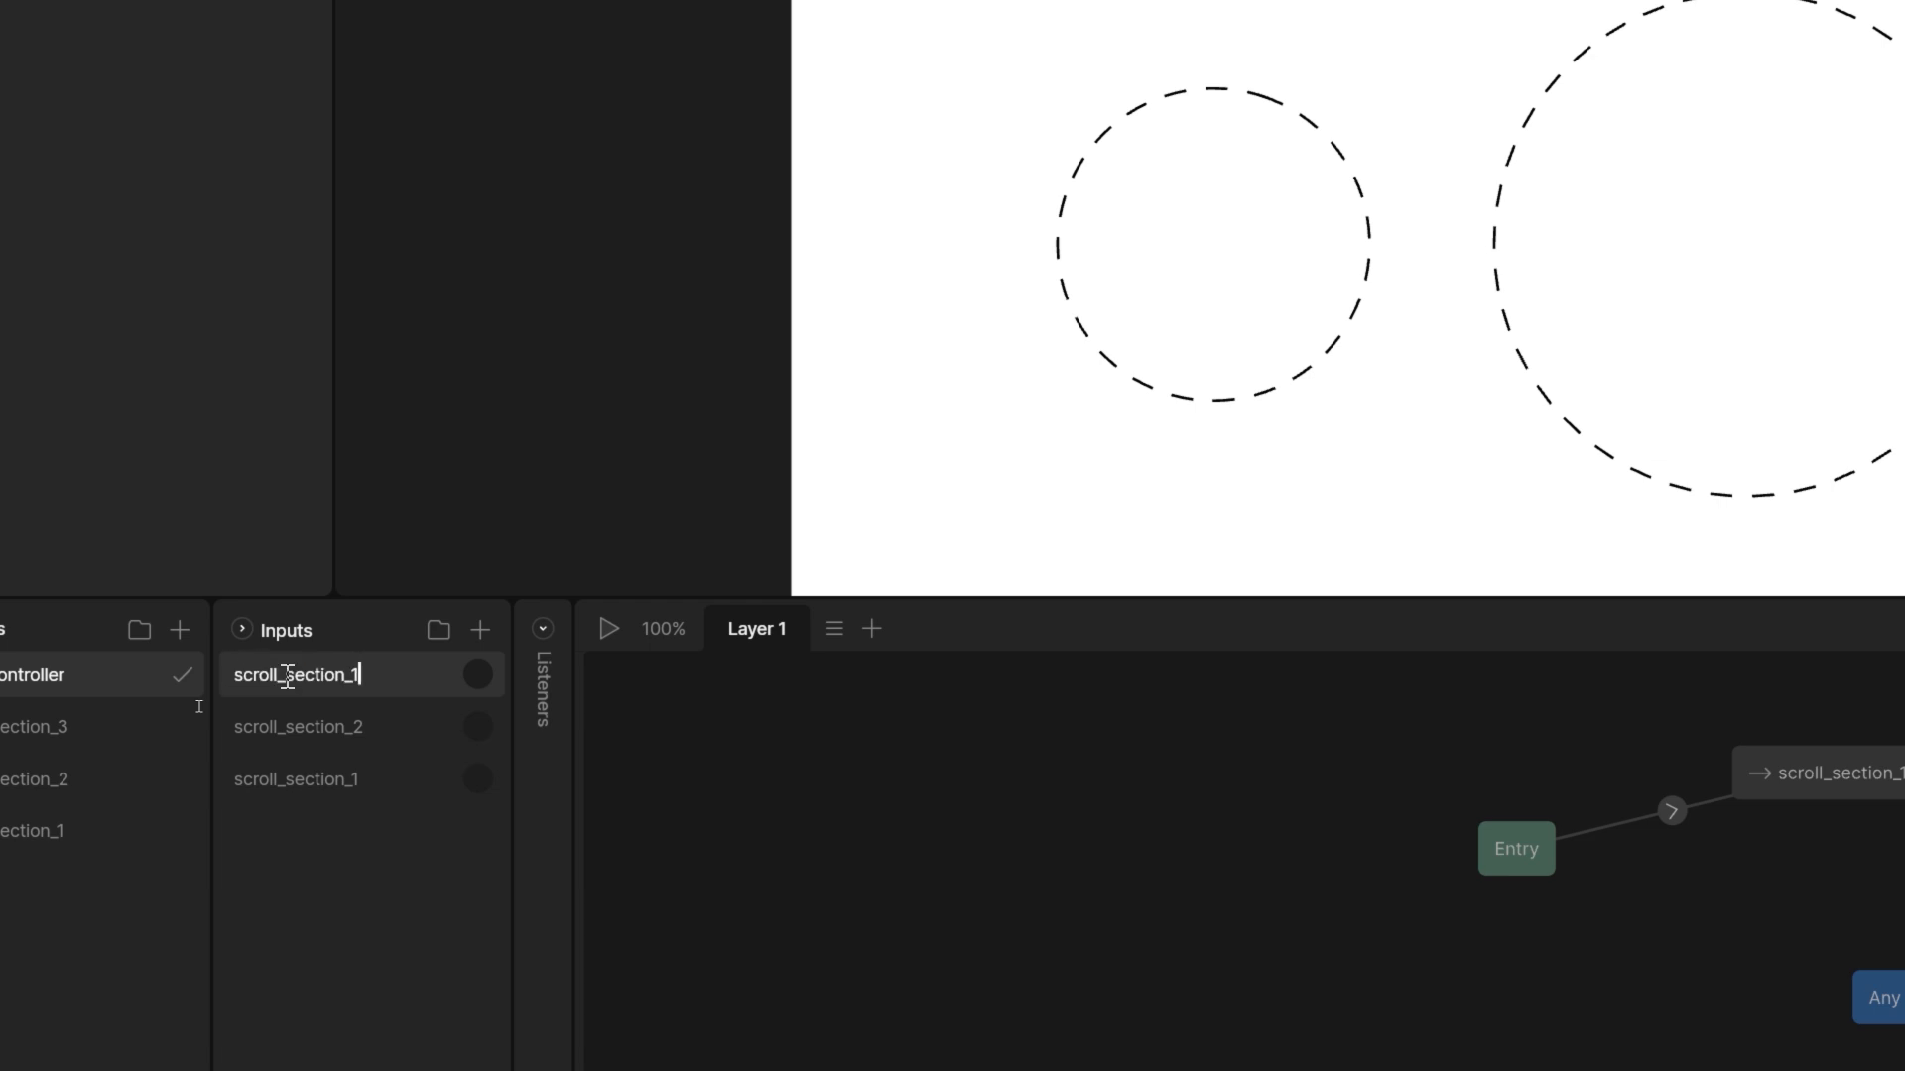
key(Return)
key(BackSpace)
text(3)
key(Return)
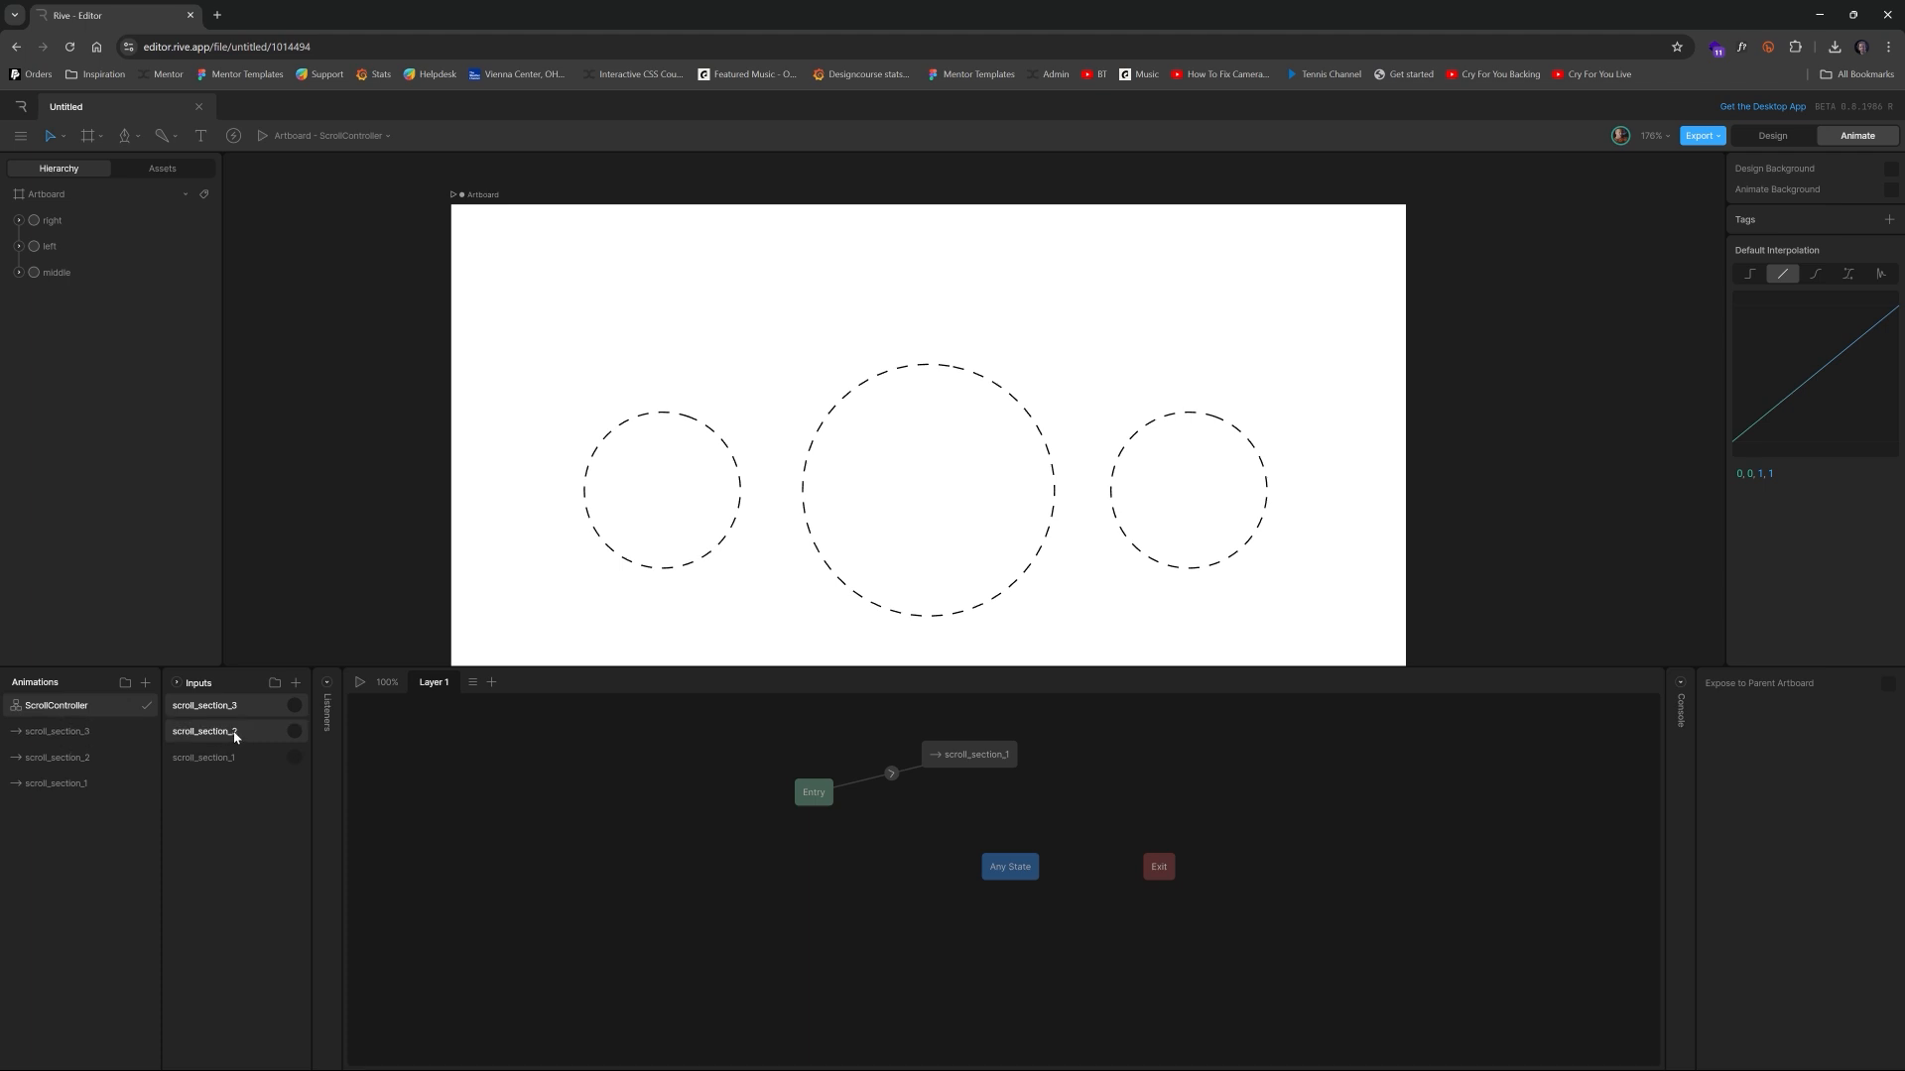
Move Any State to the right of scroll_section_1 and draw a transition from Any State to scroll_section_1
scroll(844, 853, right, 3)
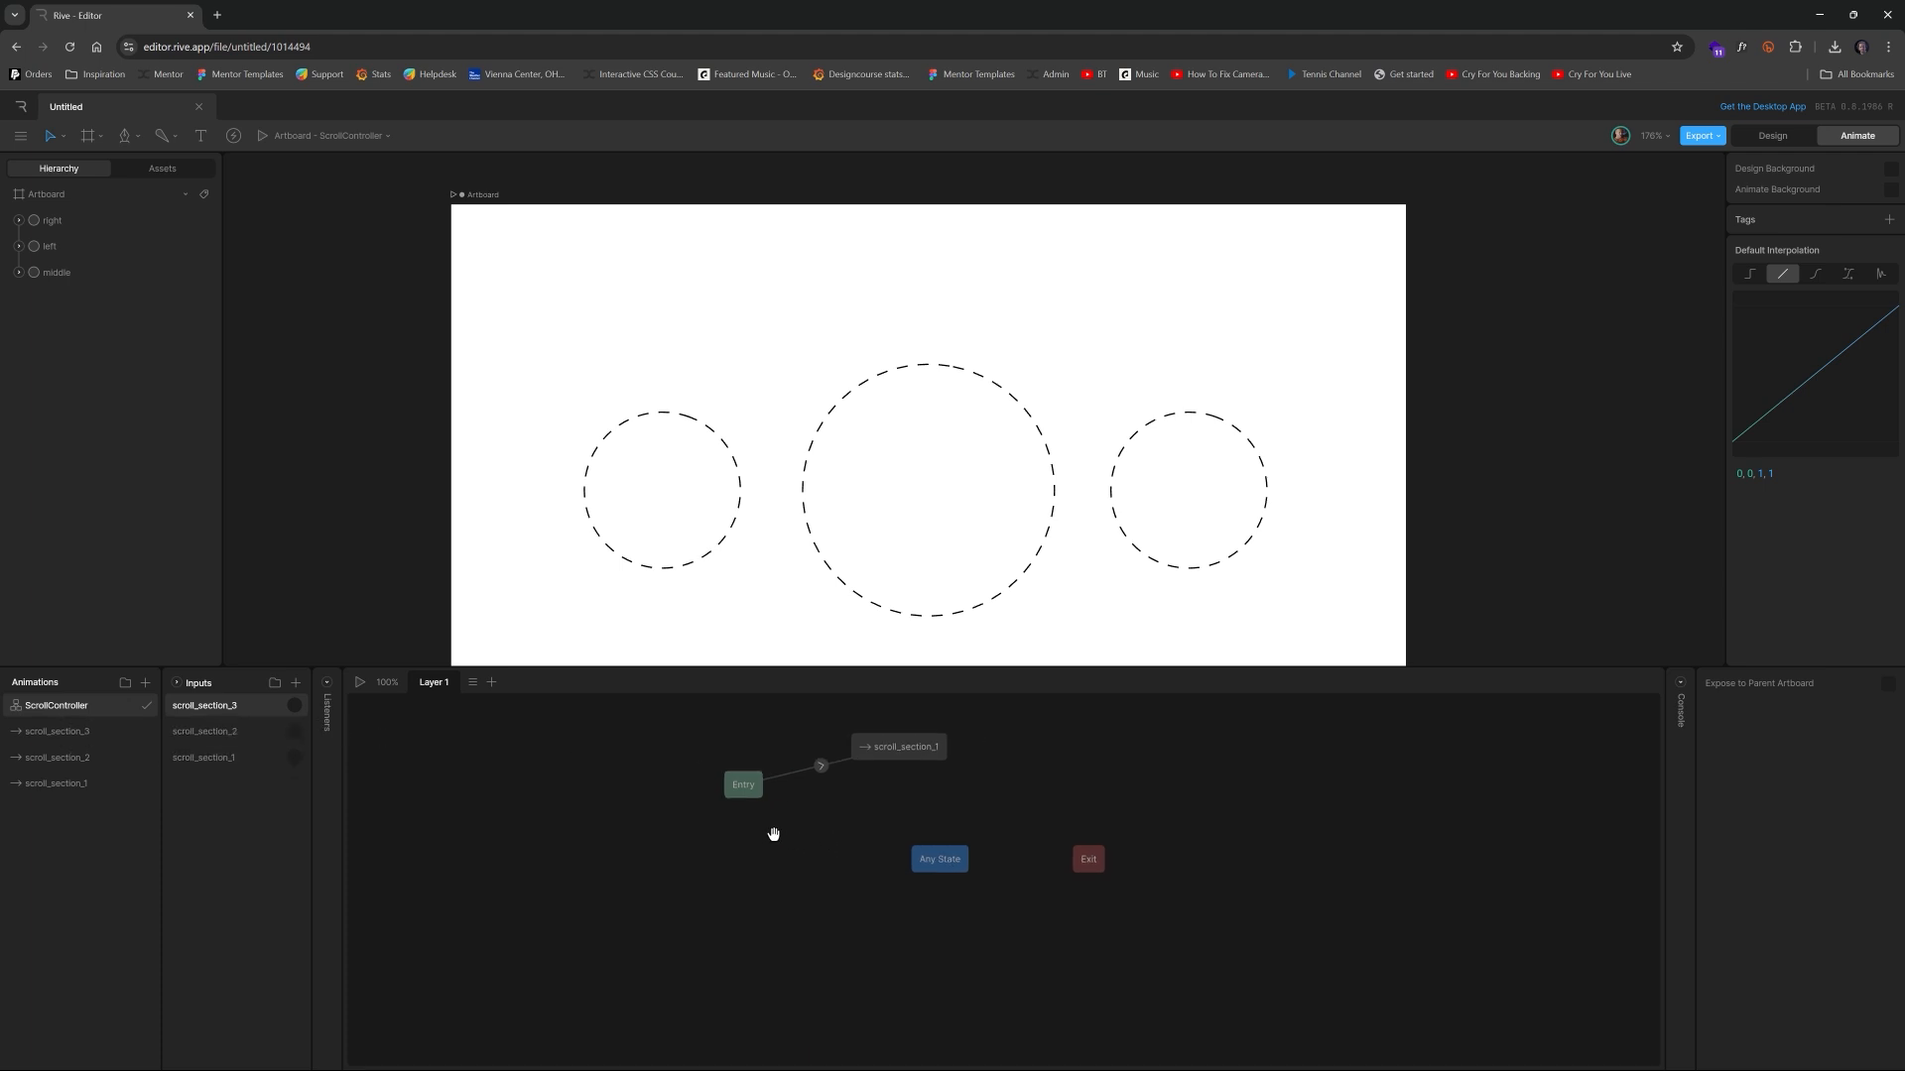
drag(888, 828, 992, 760)
scroll(869, 769, up, 3)
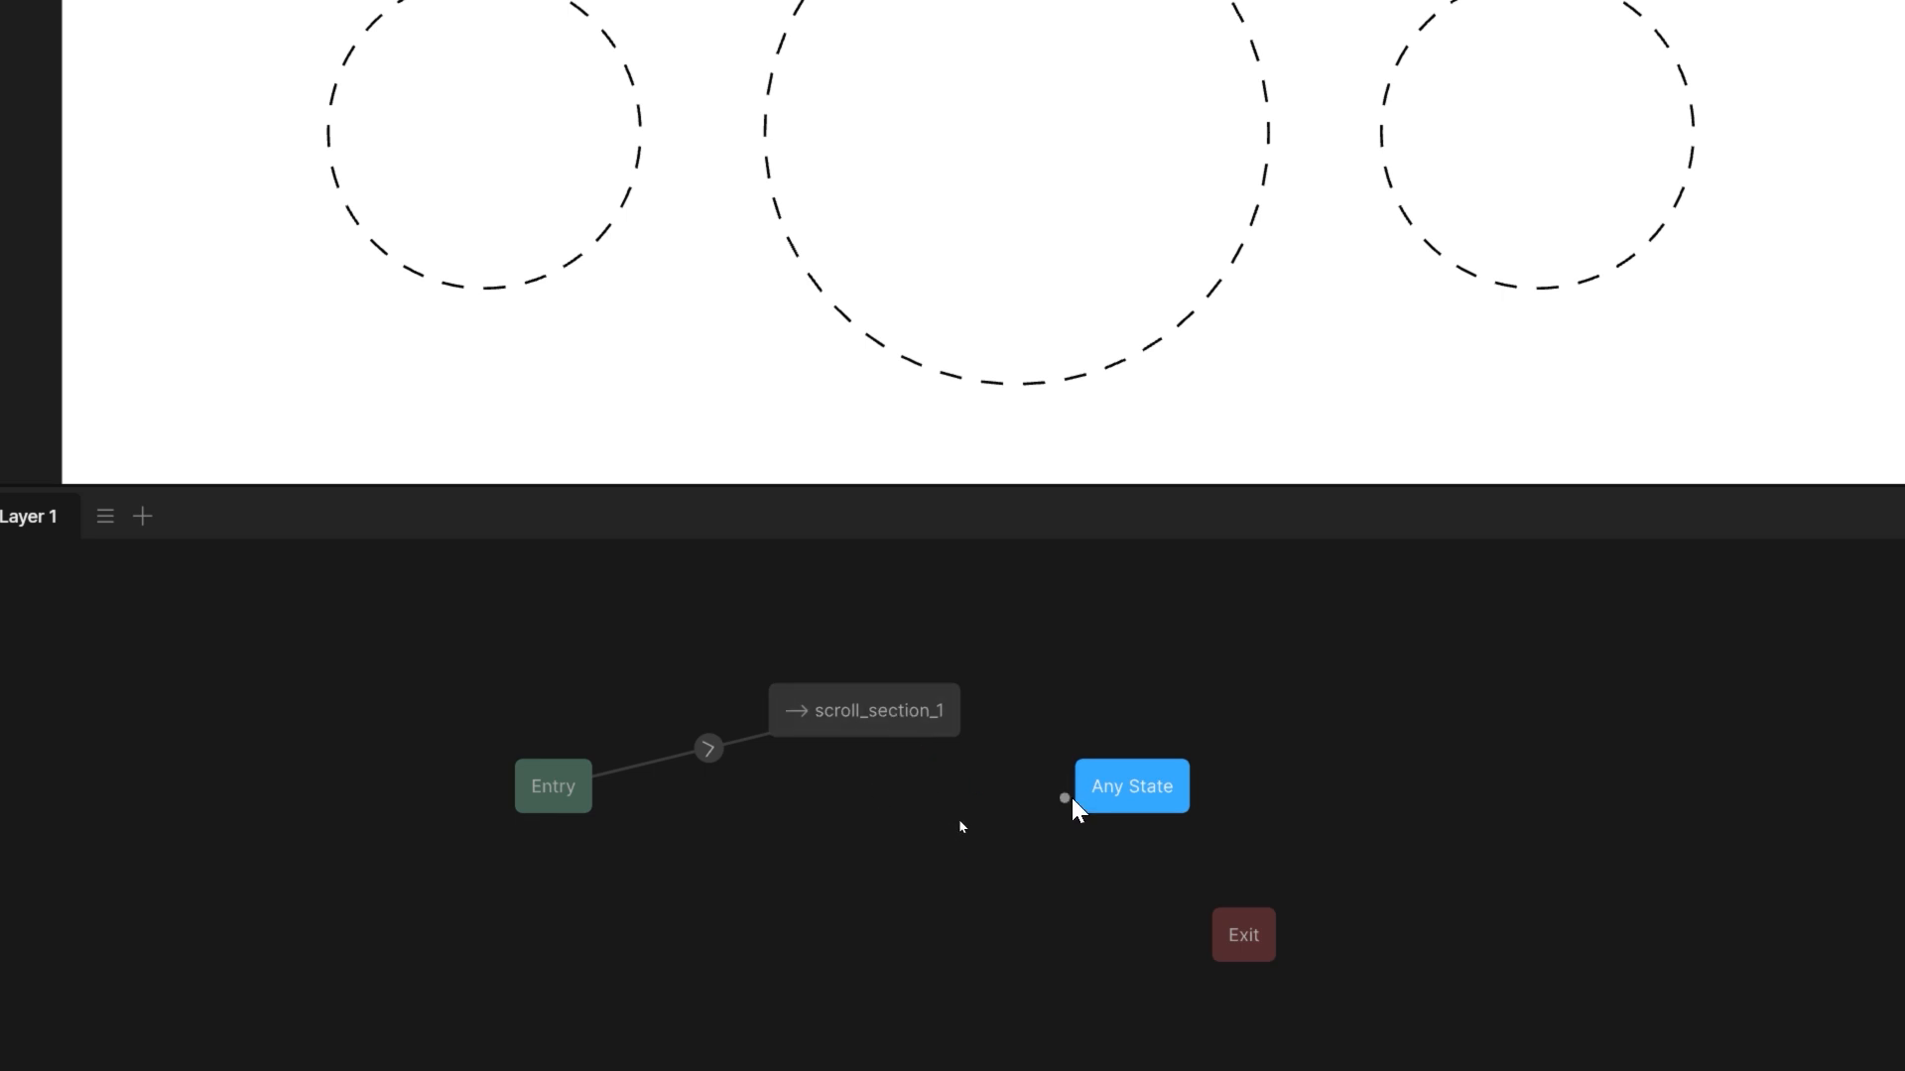
mouse_move(1072, 799)
mouse_down()
mouse_move(960, 700)
mouse_move(965, 714)
mouse_up()
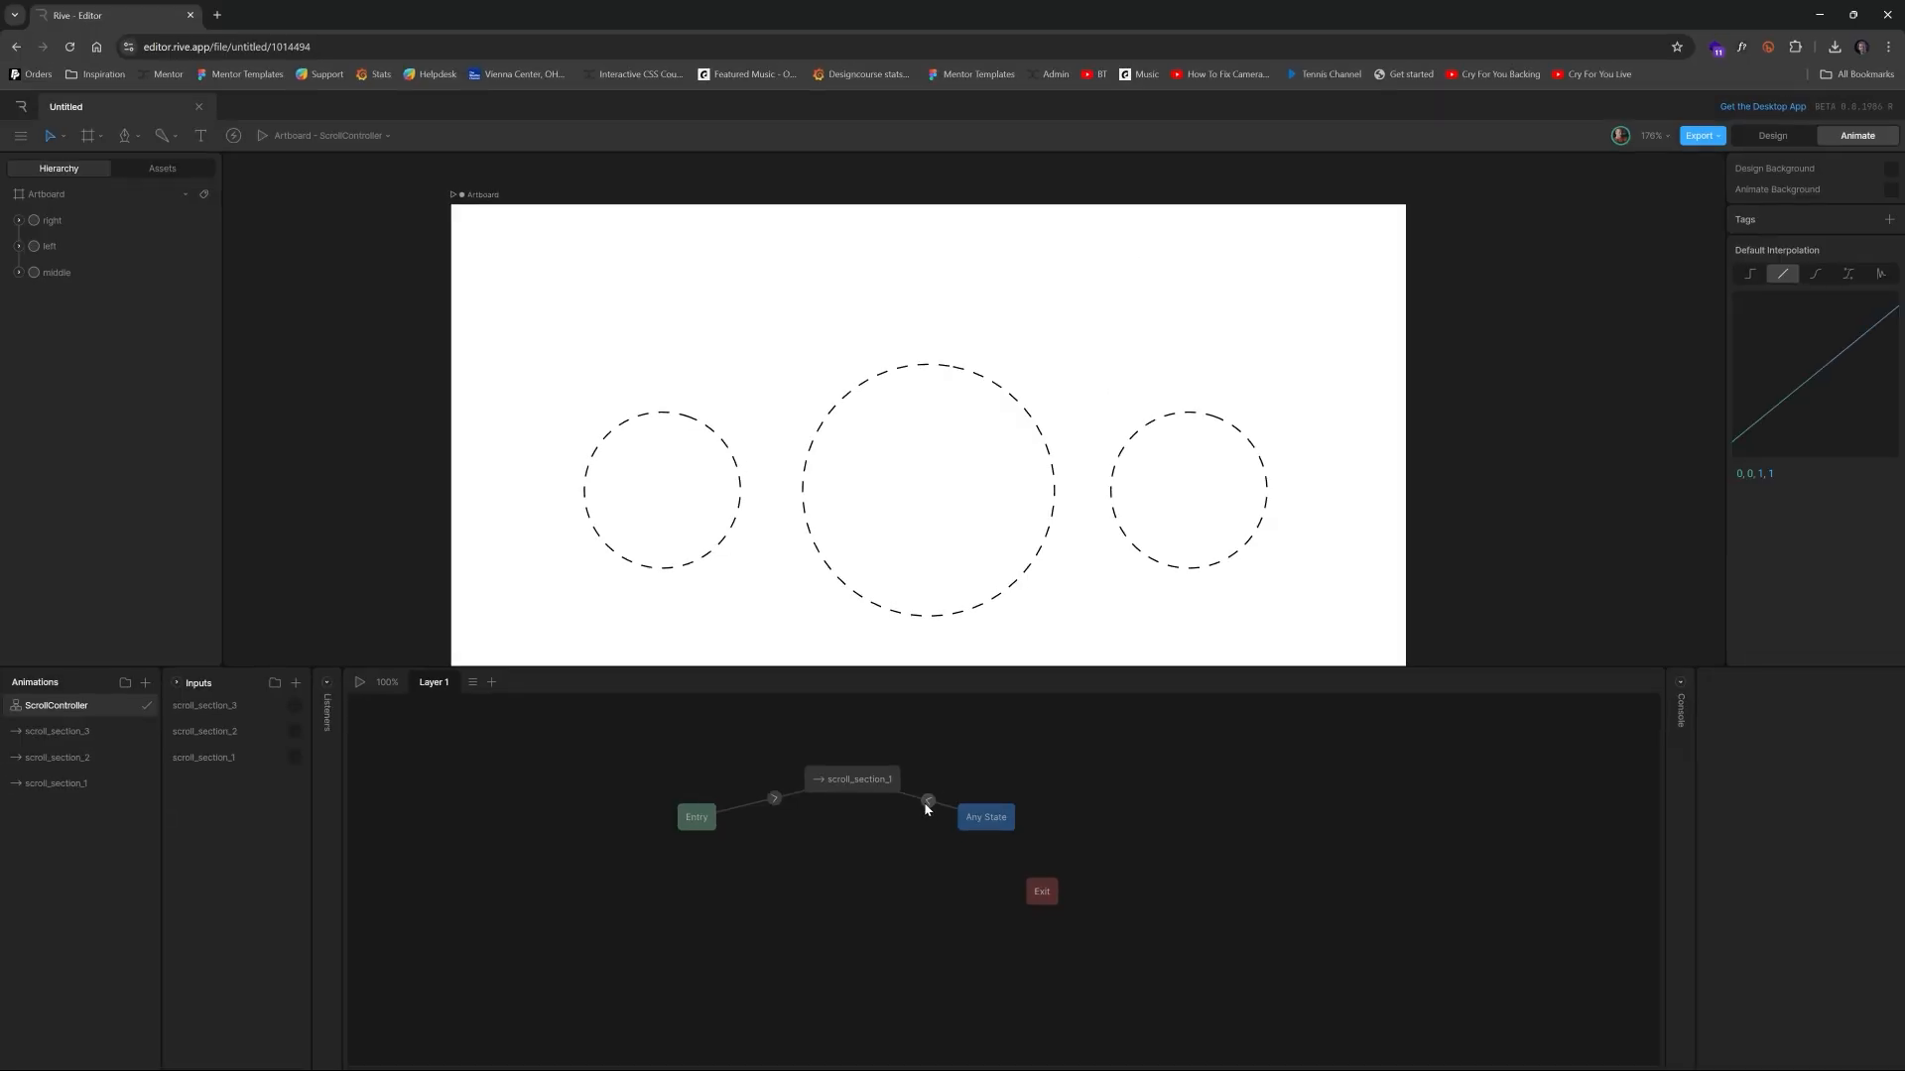
Add a condition using the scroll_section_1 trigger to the transition from Any State to scroll_section_1
click(928, 802)
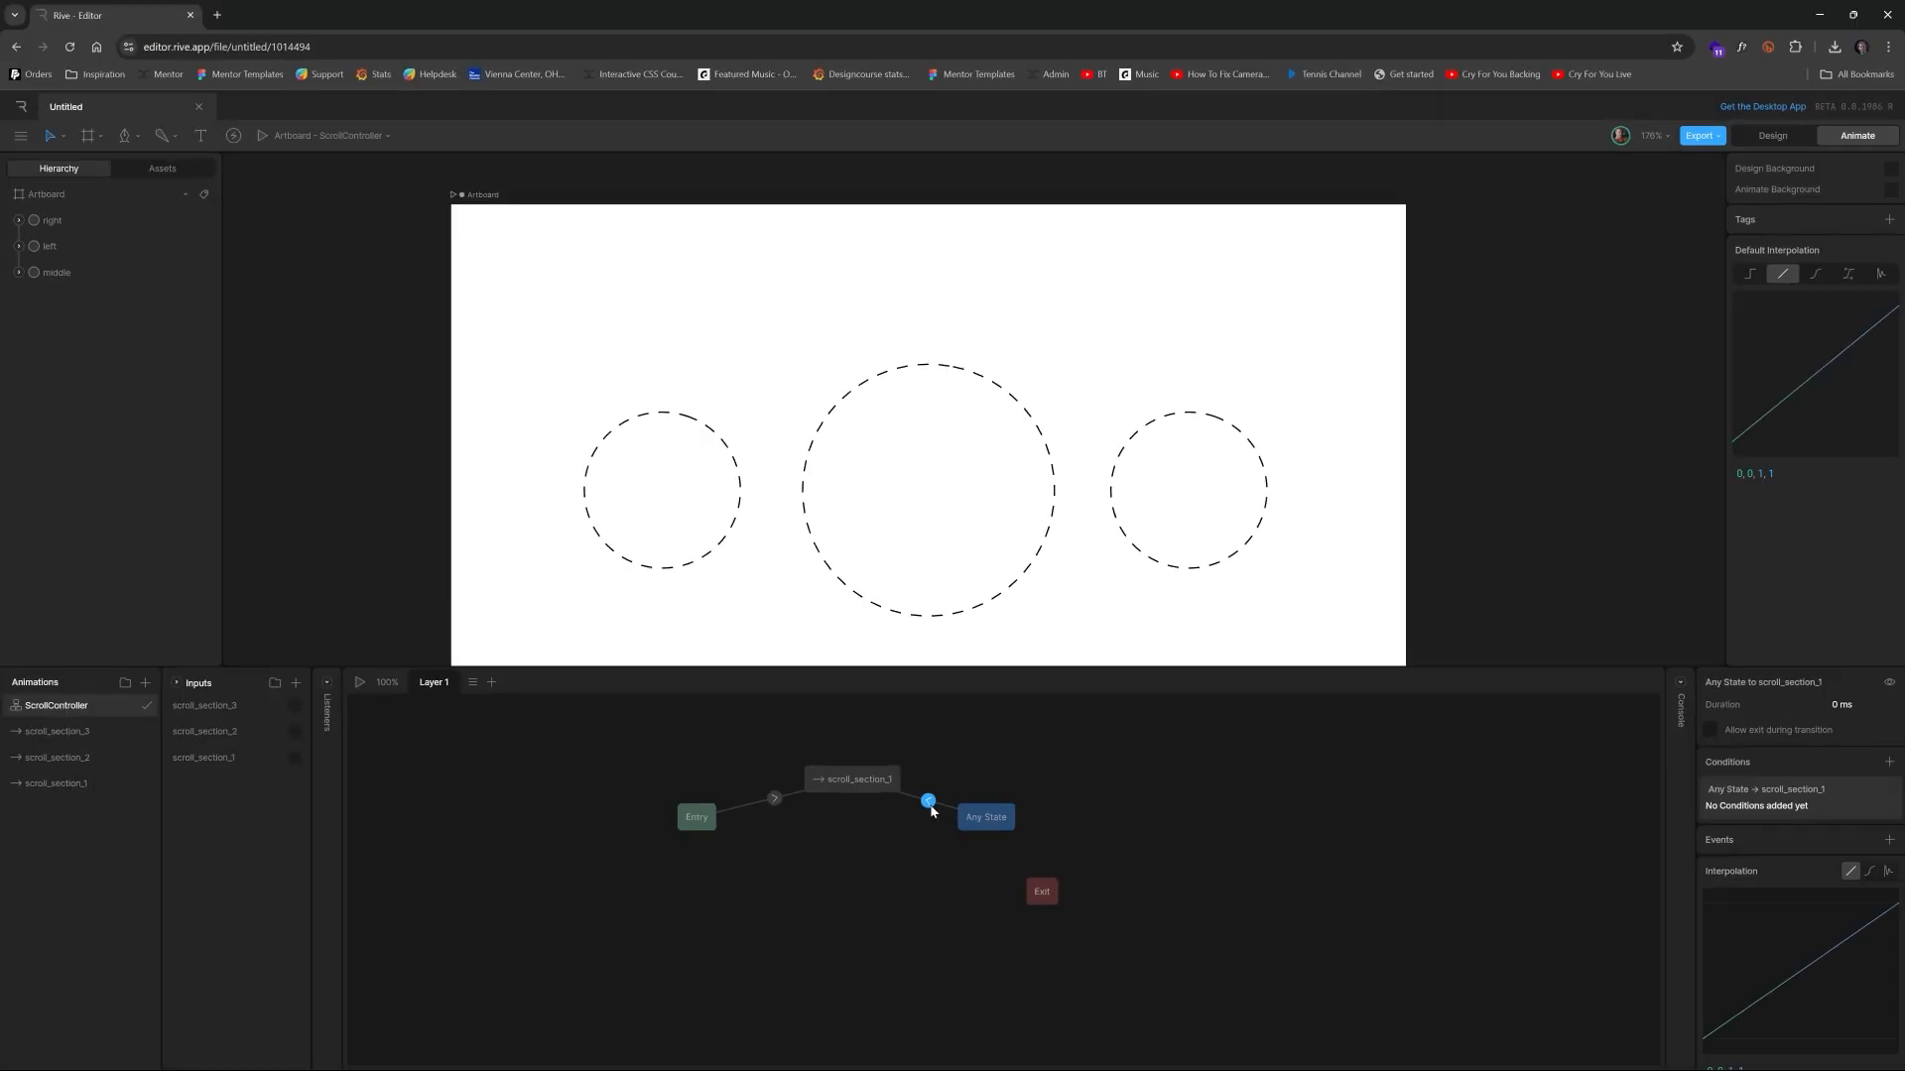
click(1885, 763)
click(1796, 810)
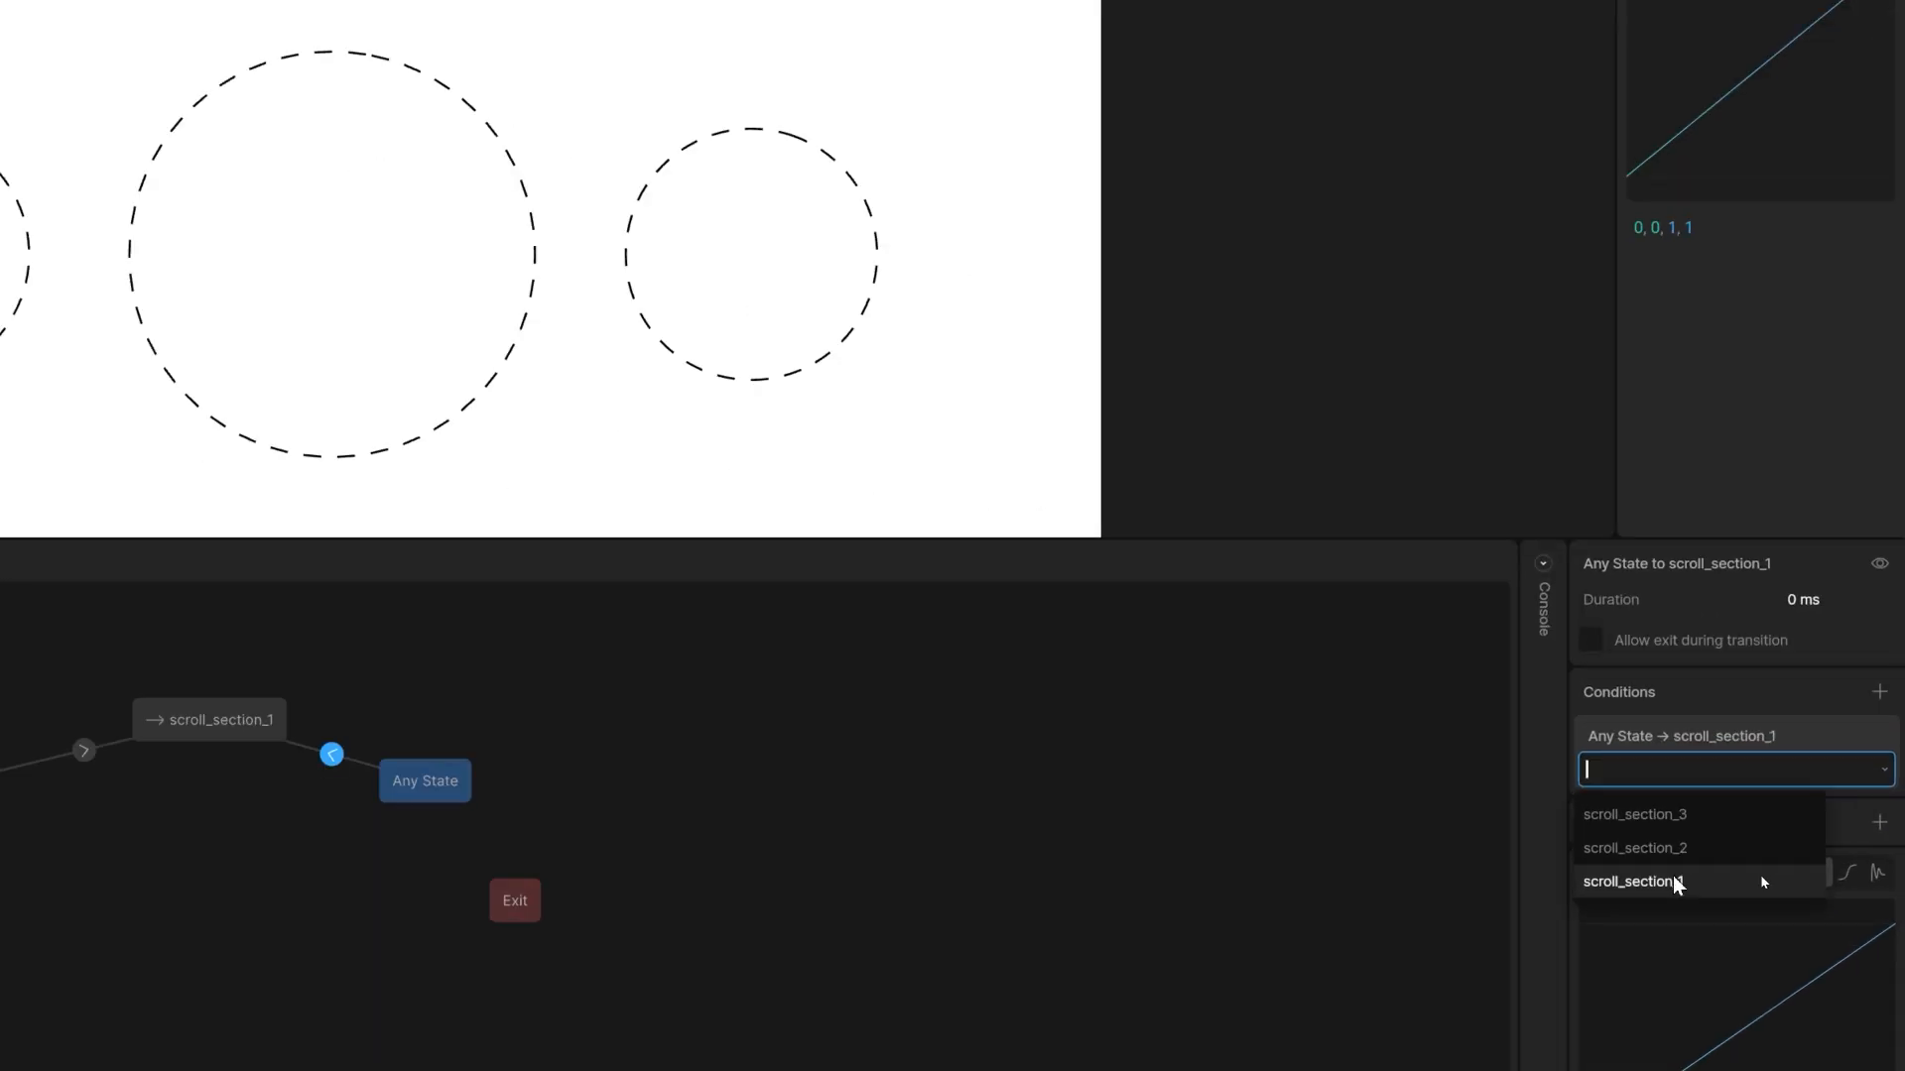
click(1669, 884)
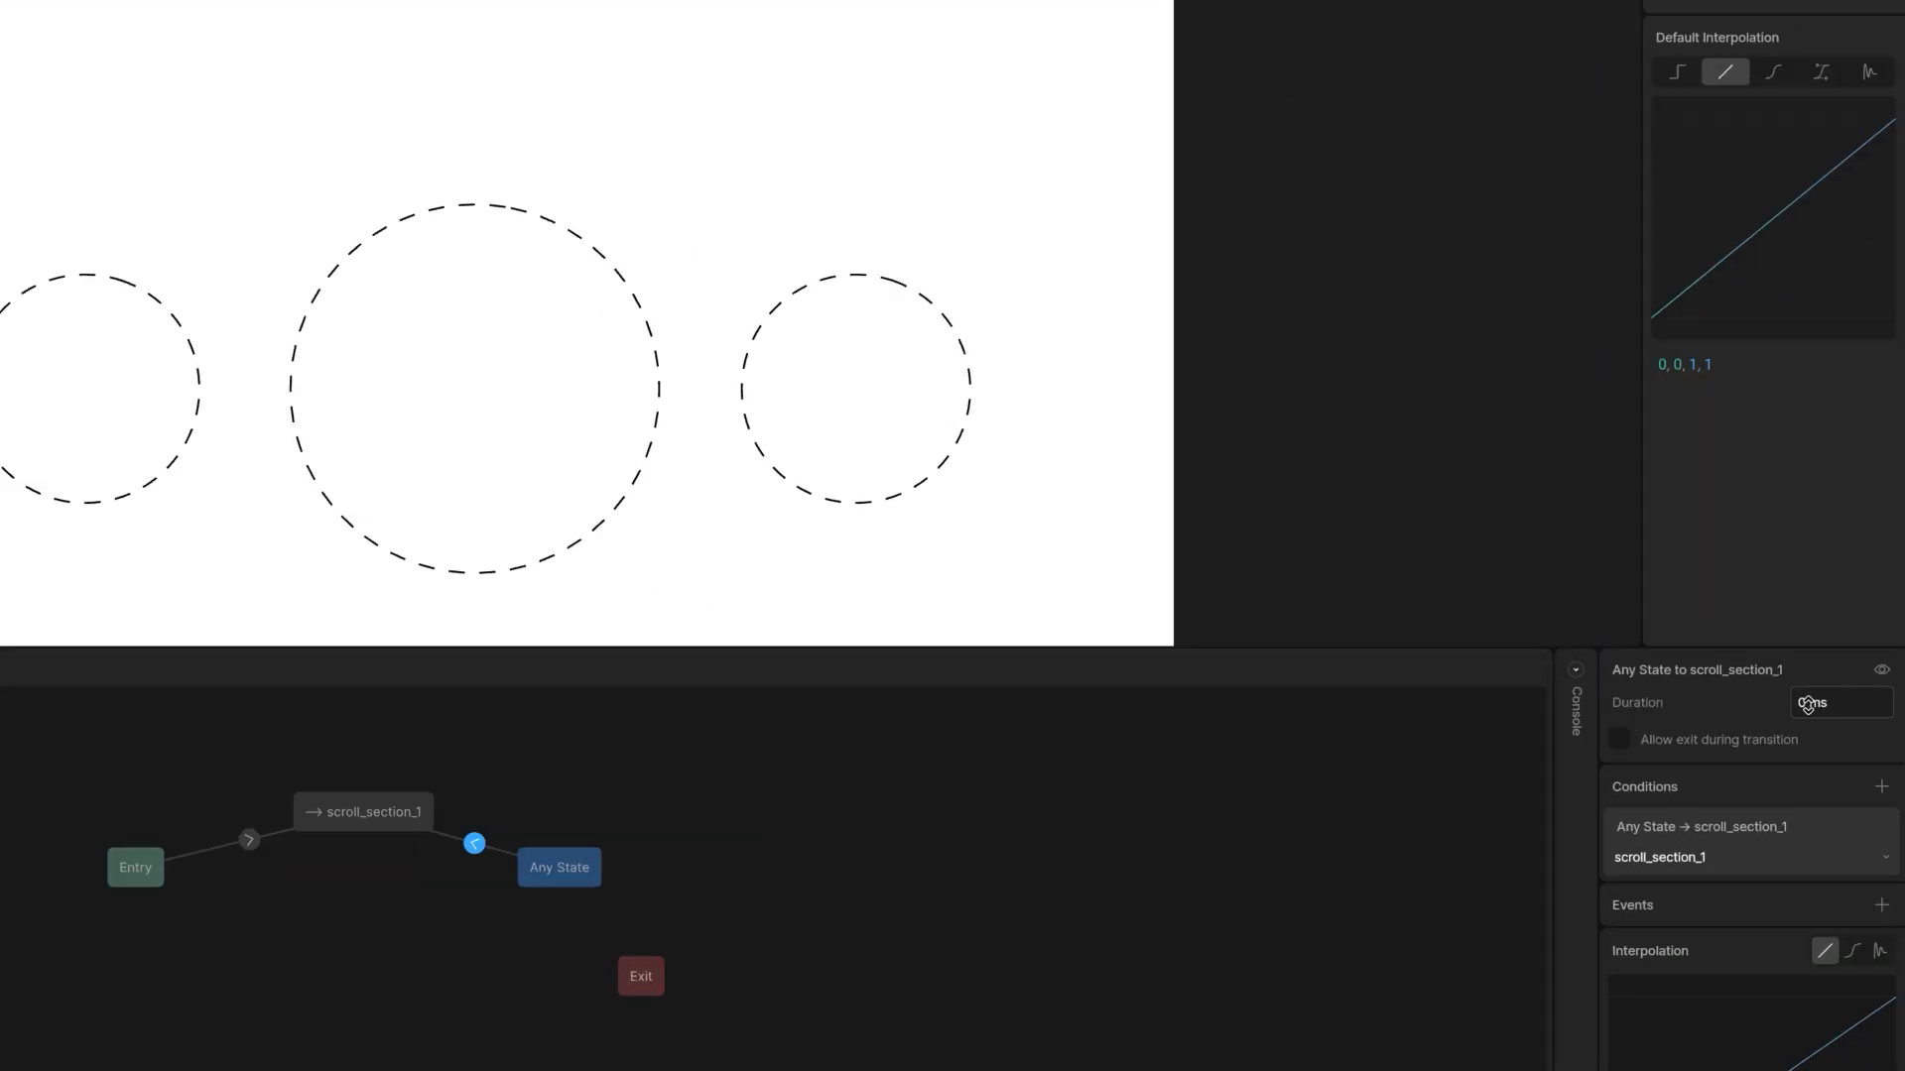
Give the Any State to scroll_section_1 transition a duration of 200 ms and Cubic interpolation
click(1838, 705)
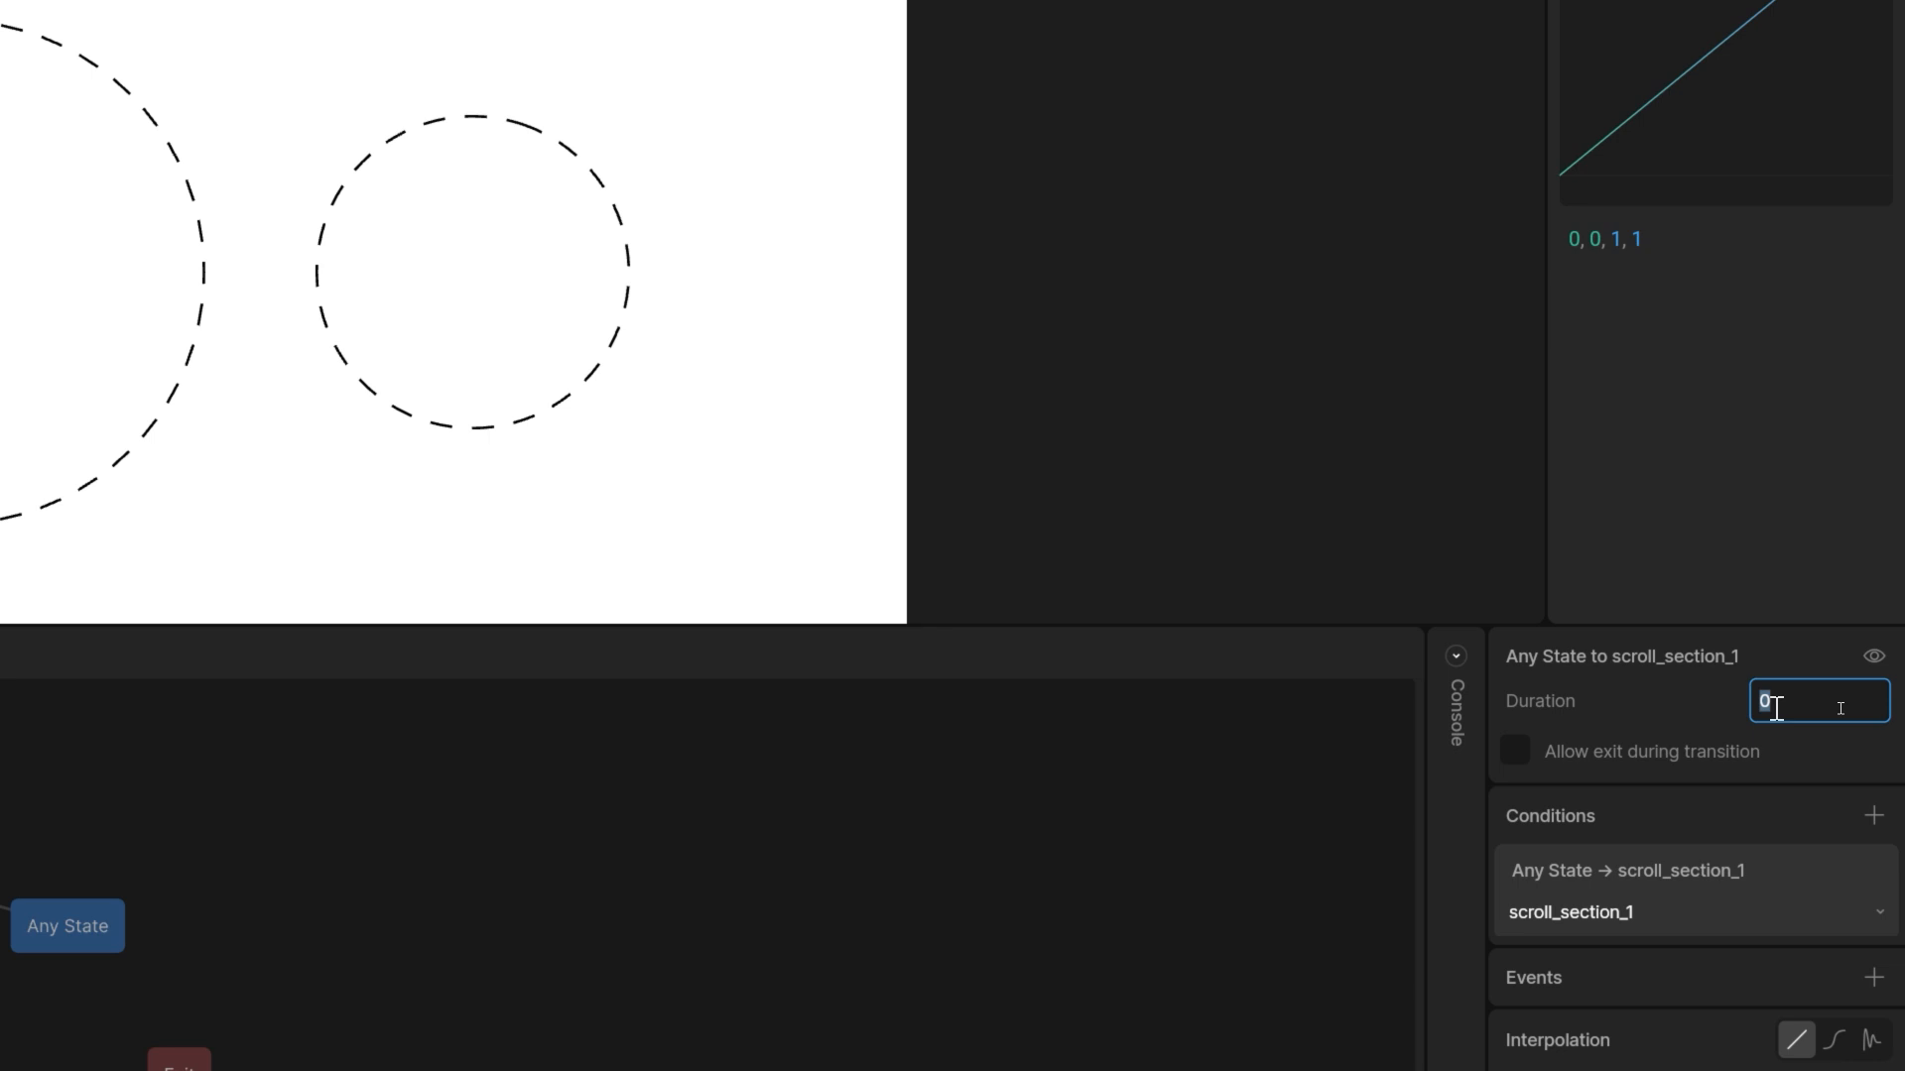
text(200ms)
key(Return)
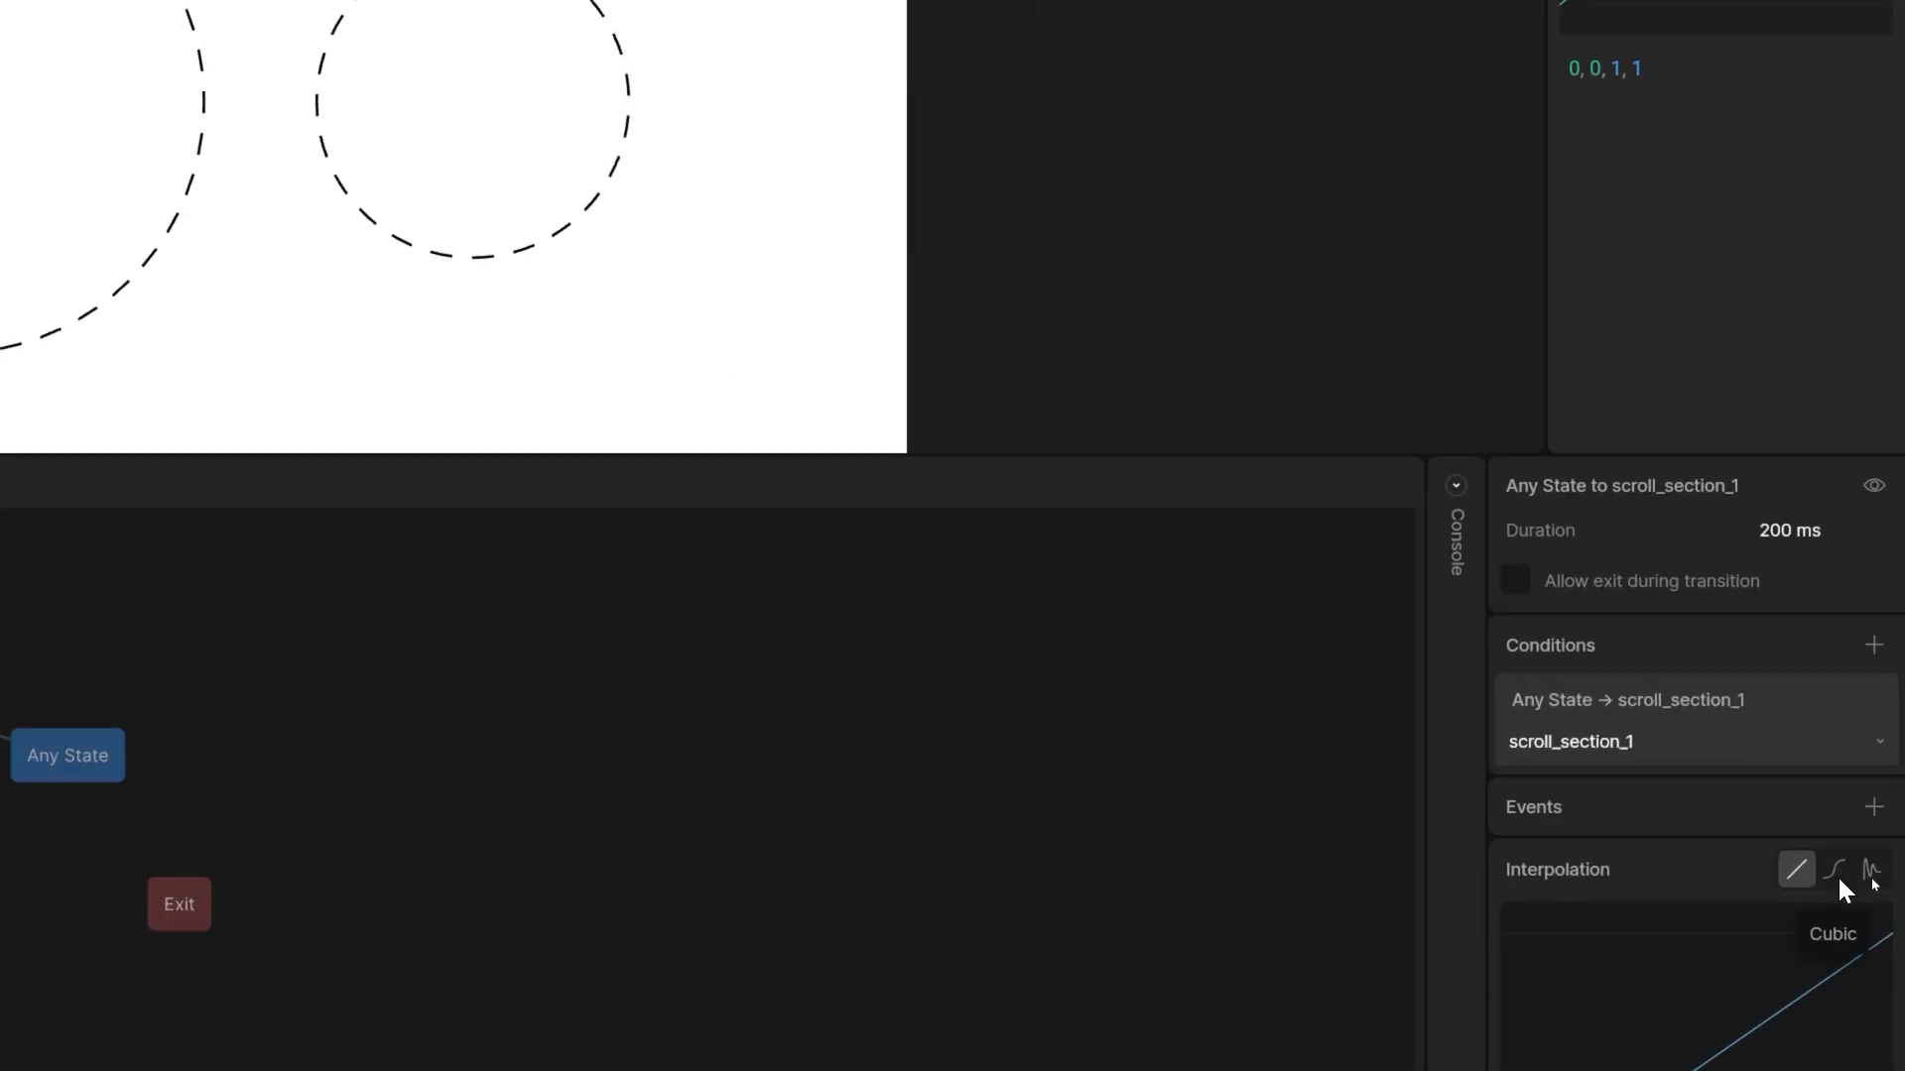
click(1870, 875)
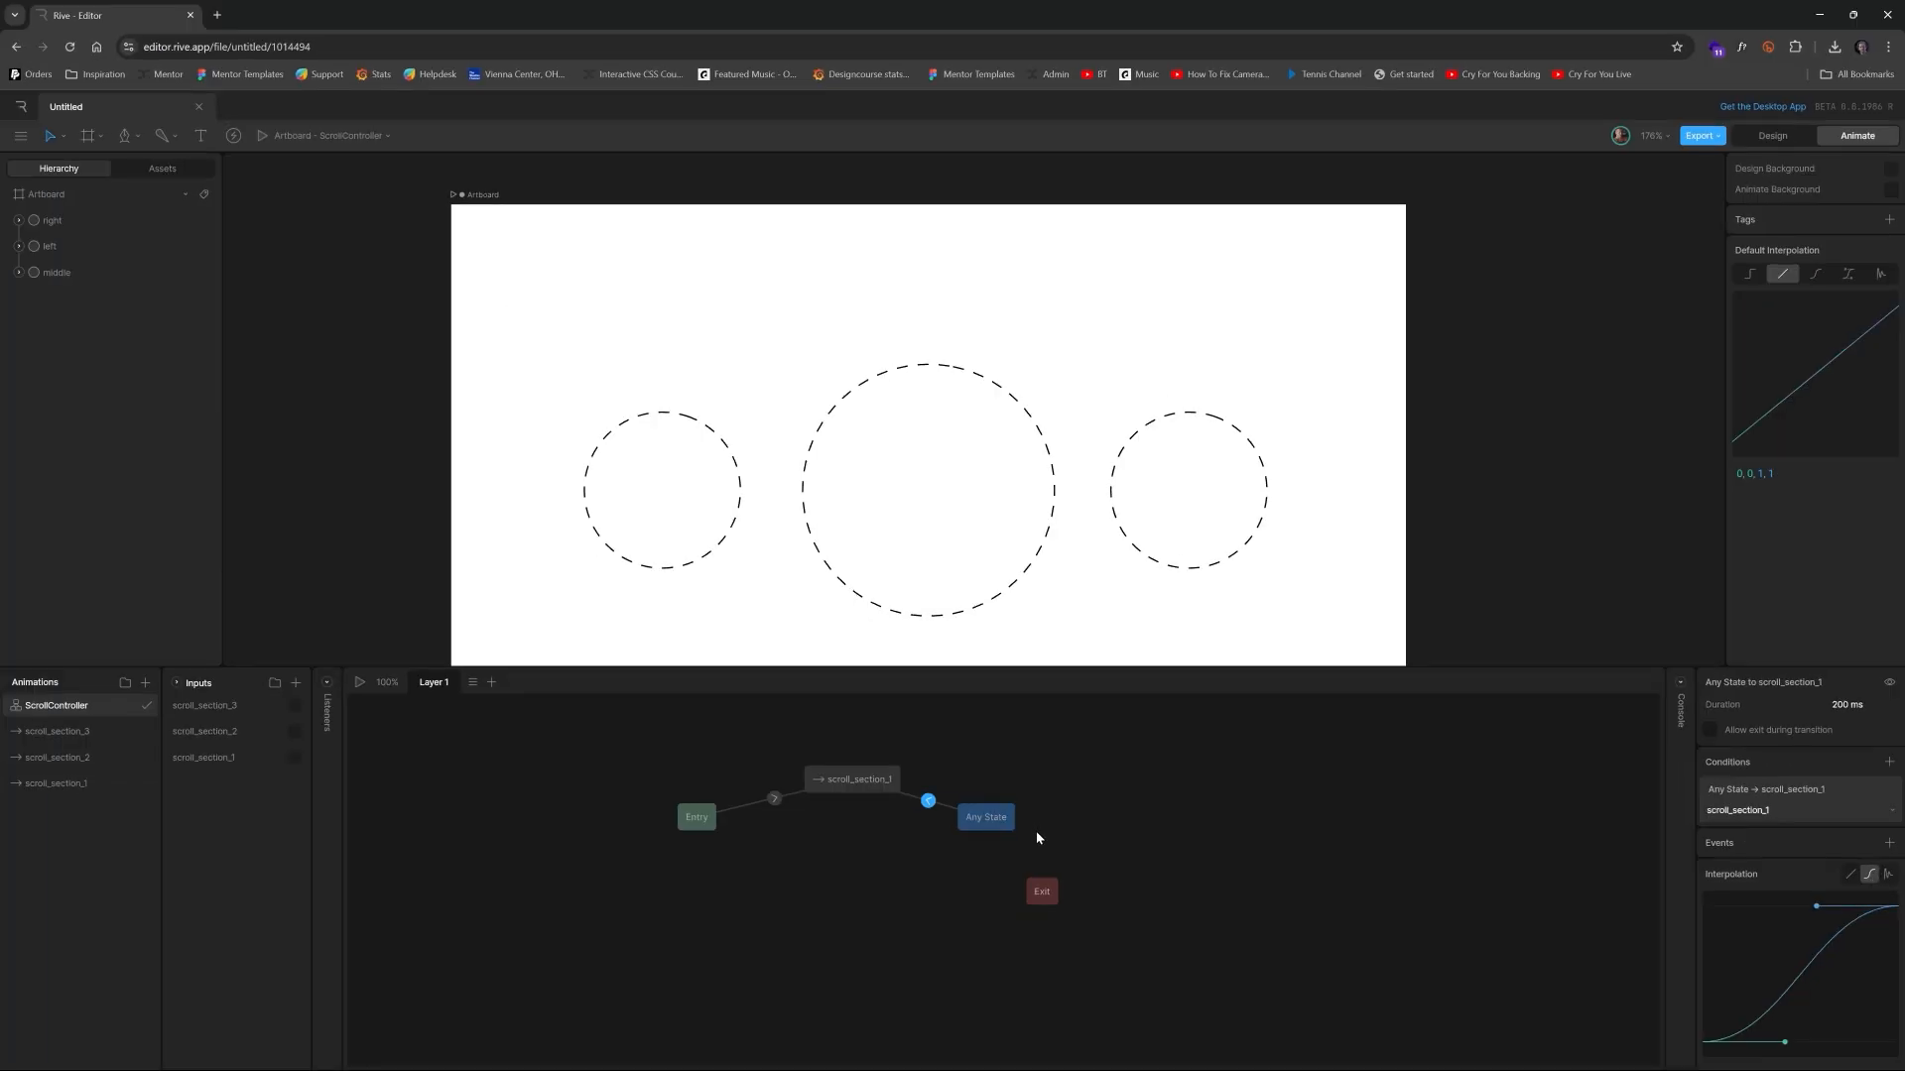
click(987, 771)
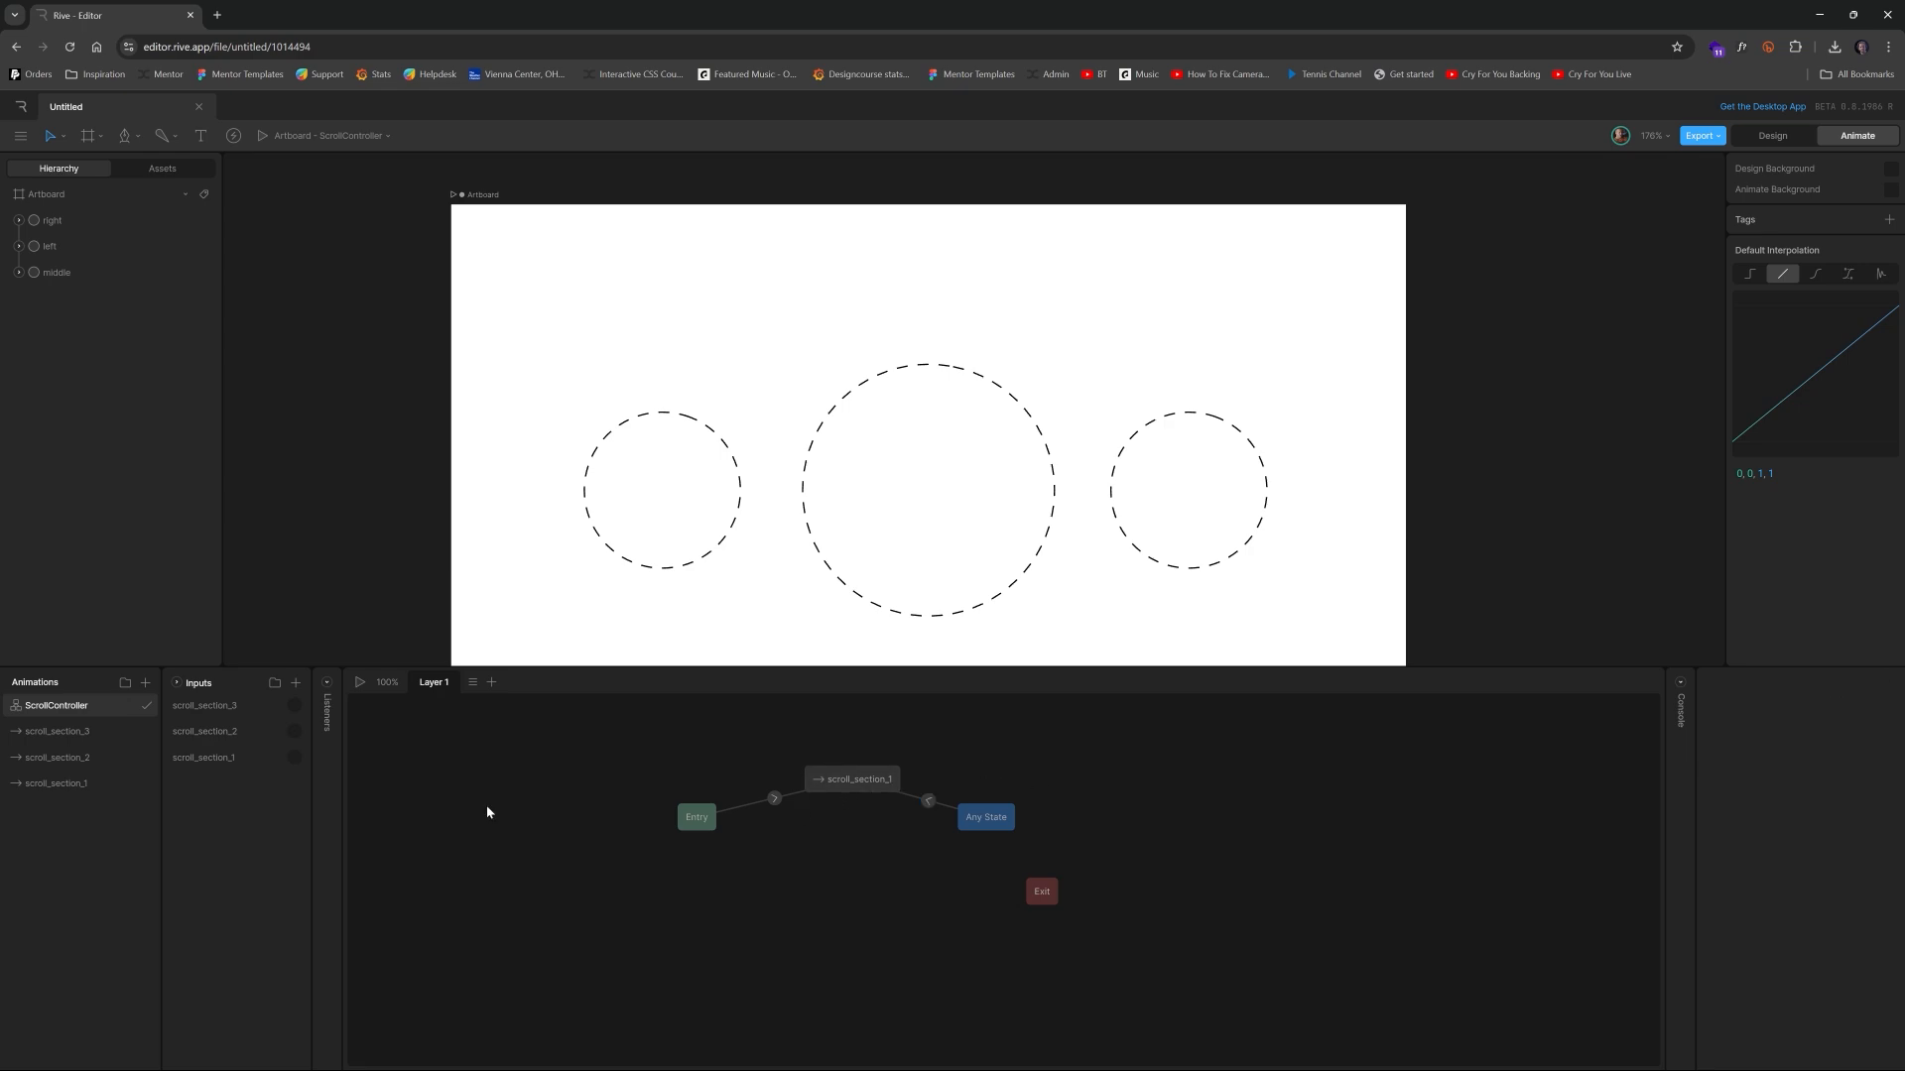
Add scroll_section_2 and scroll_section_3 as states below scroll_section_1 and connect Any State to each with a transition
drag(73, 768, 851, 836)
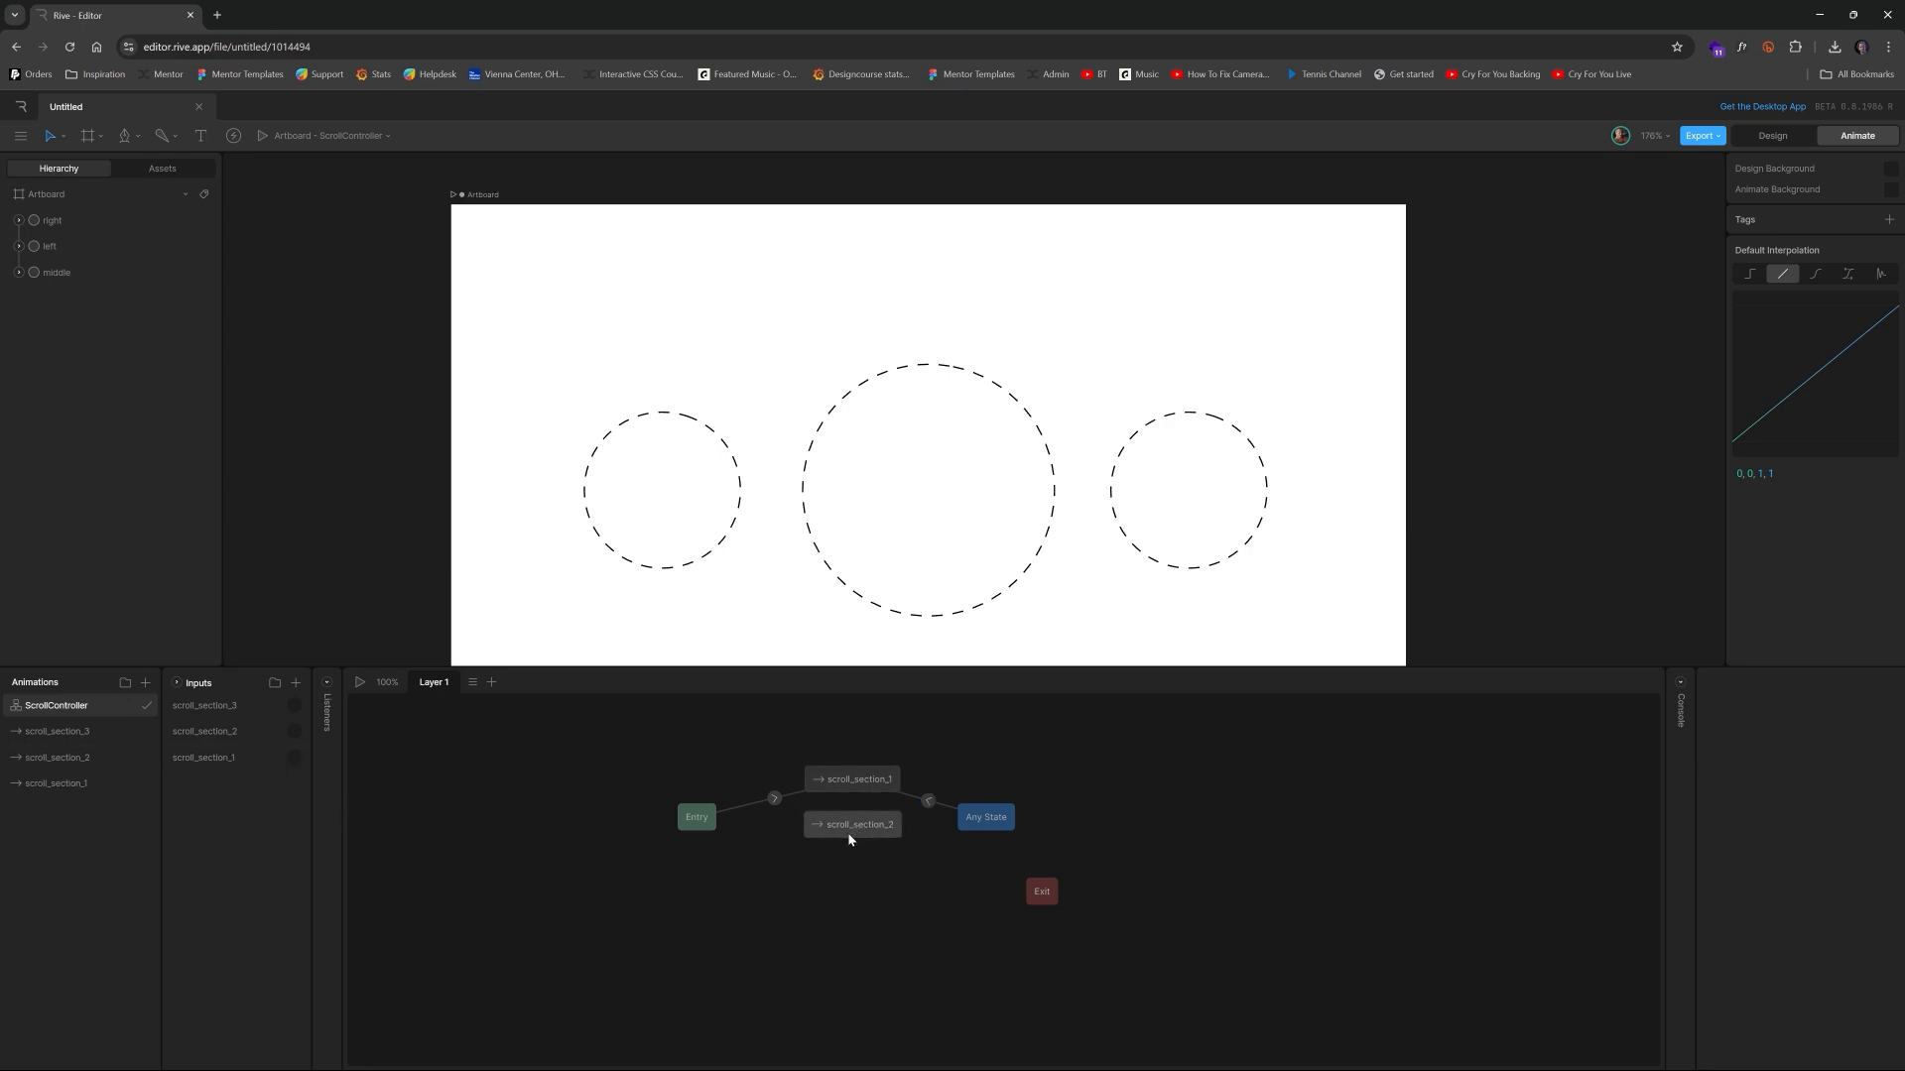
drag(77, 735, 859, 869)
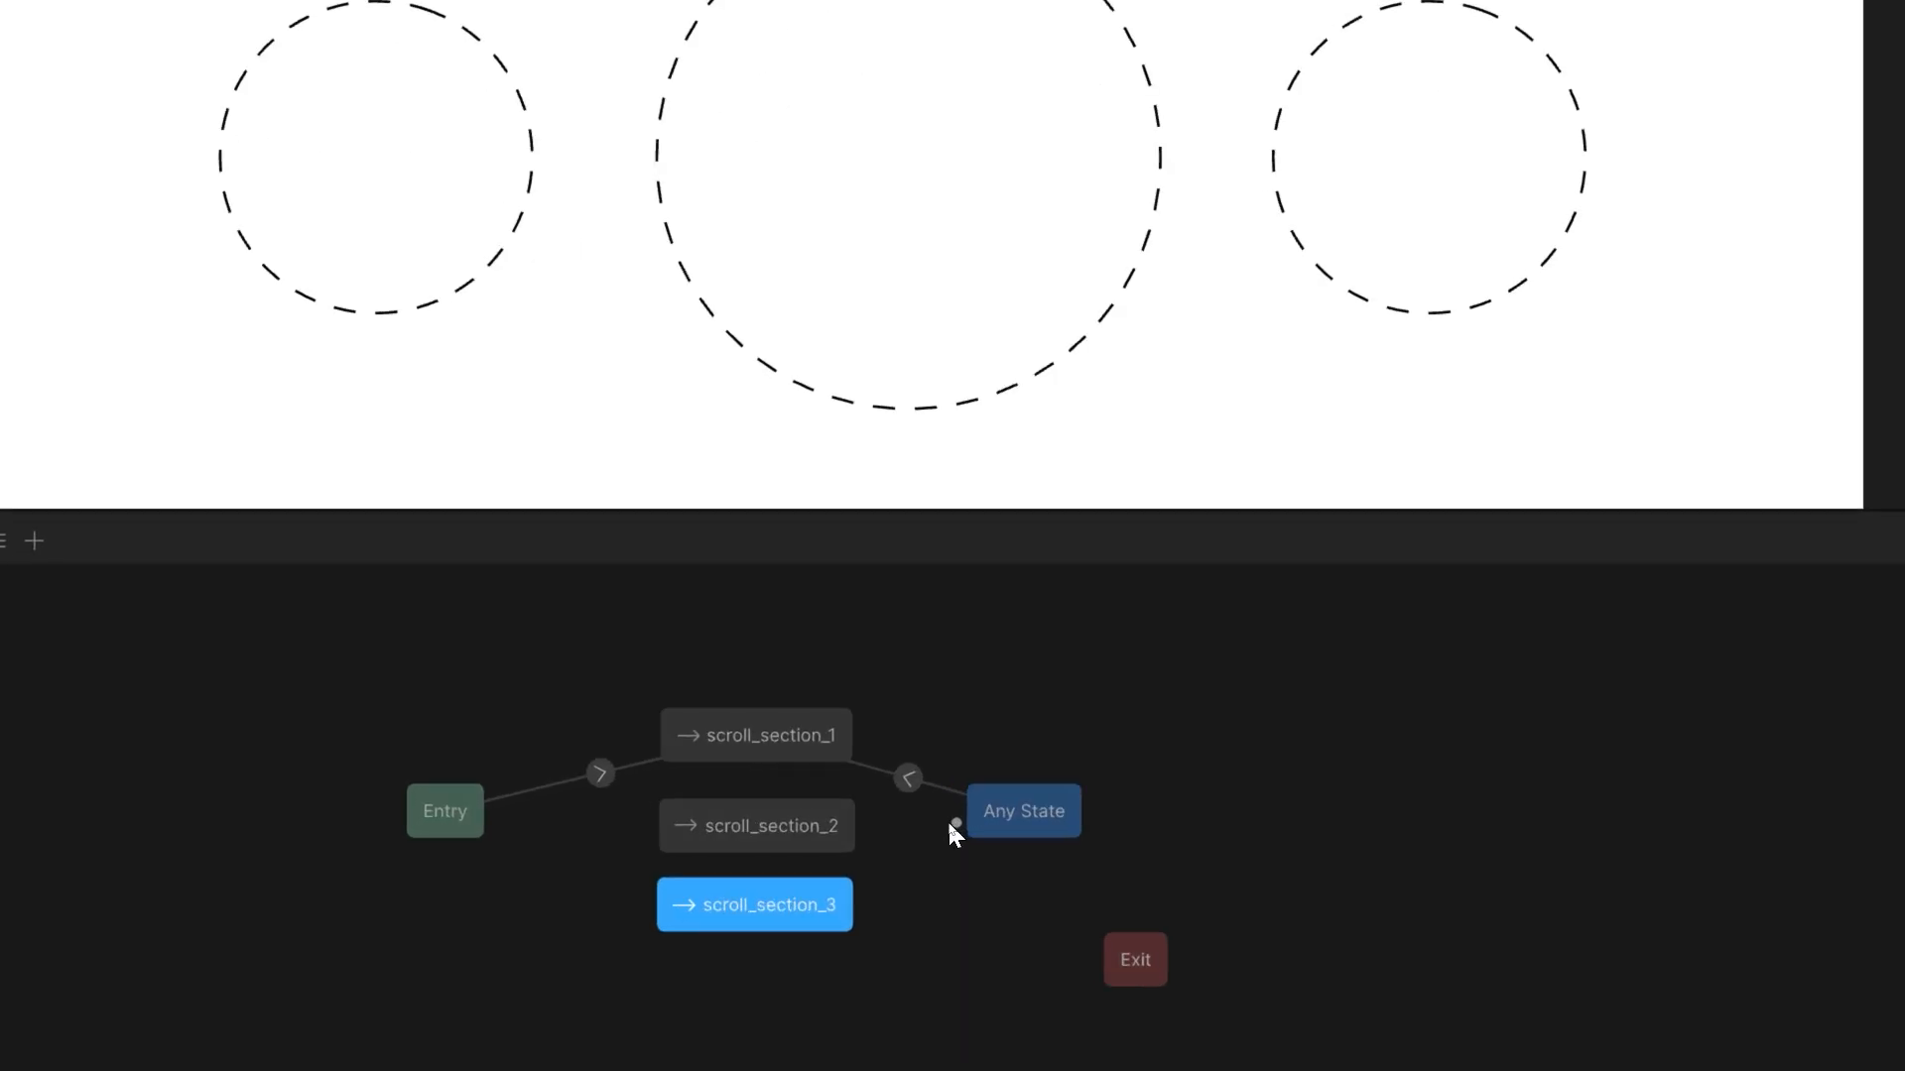
drag(950, 826, 868, 886)
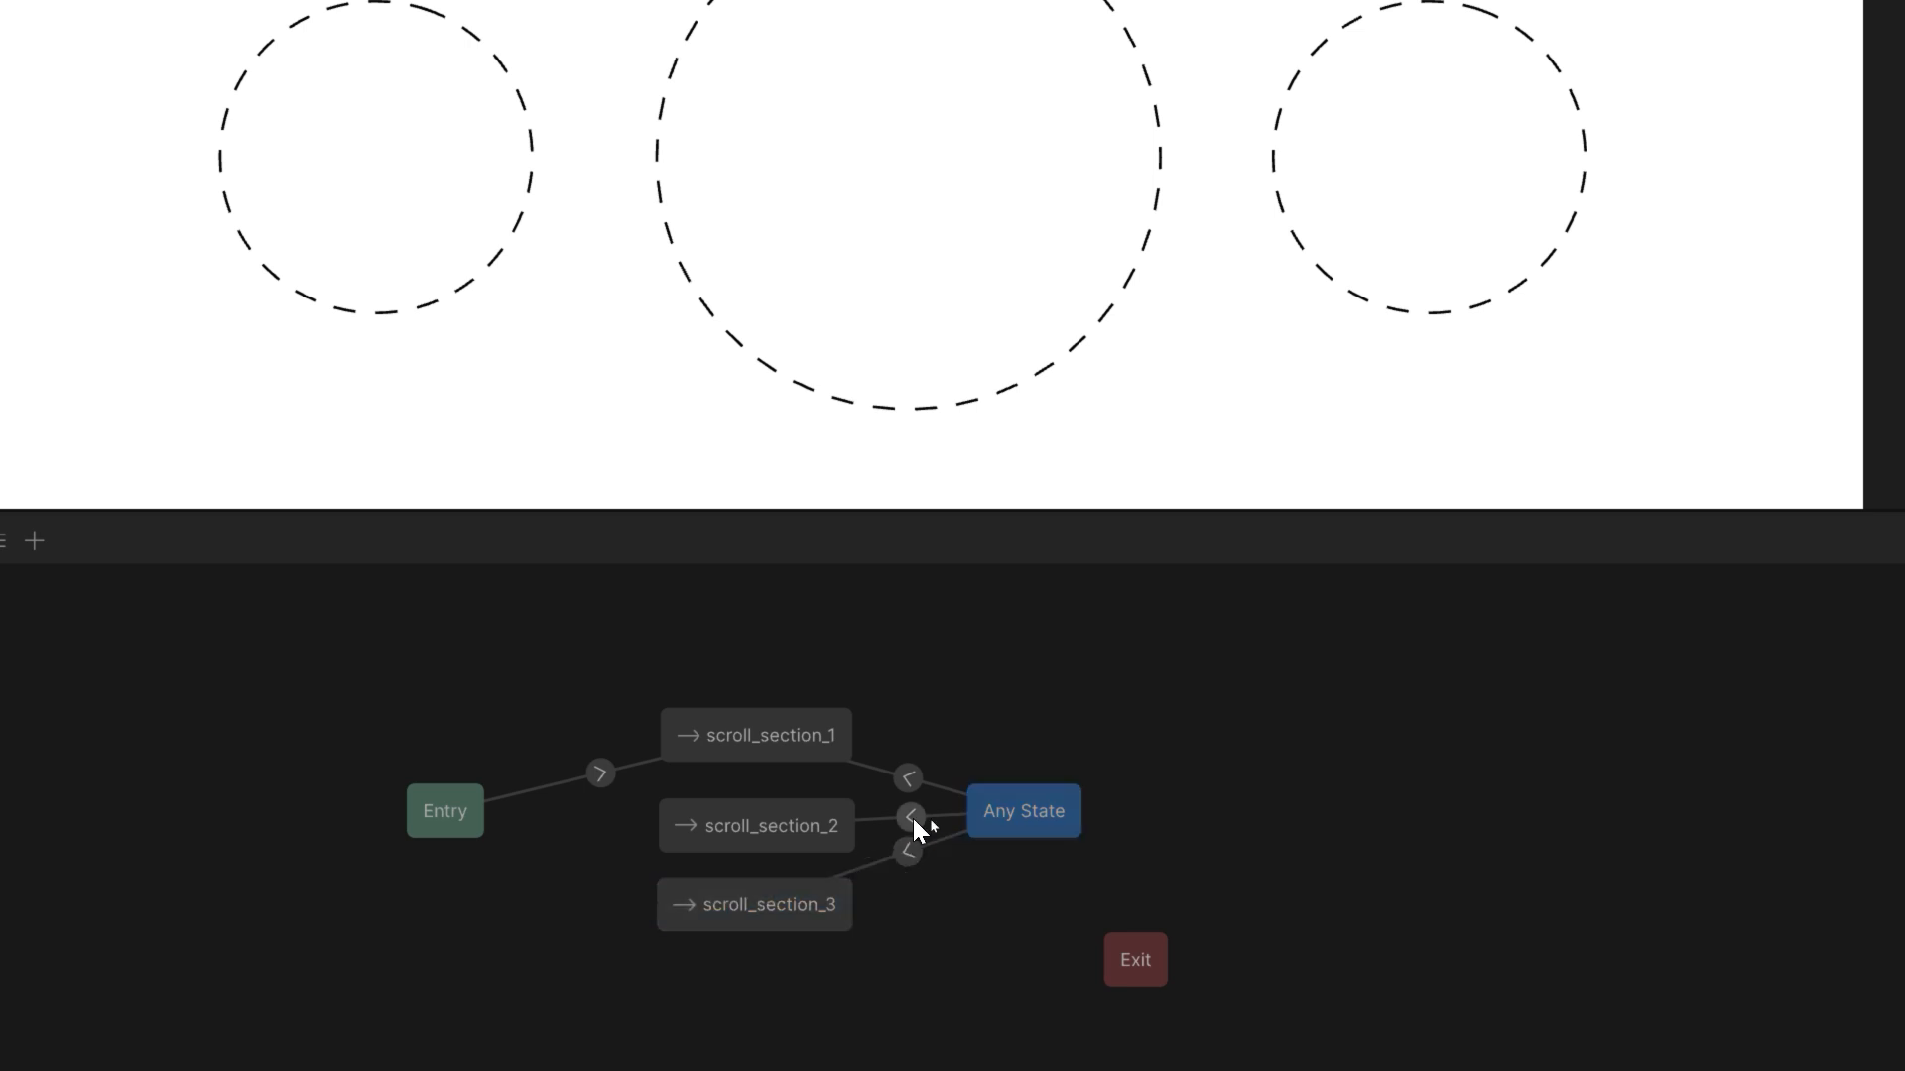
Set the Any State to scroll_section_2 transition to the scroll_section_2 trigger condition, 200 ms duration and Cubic interpolation
click(910, 816)
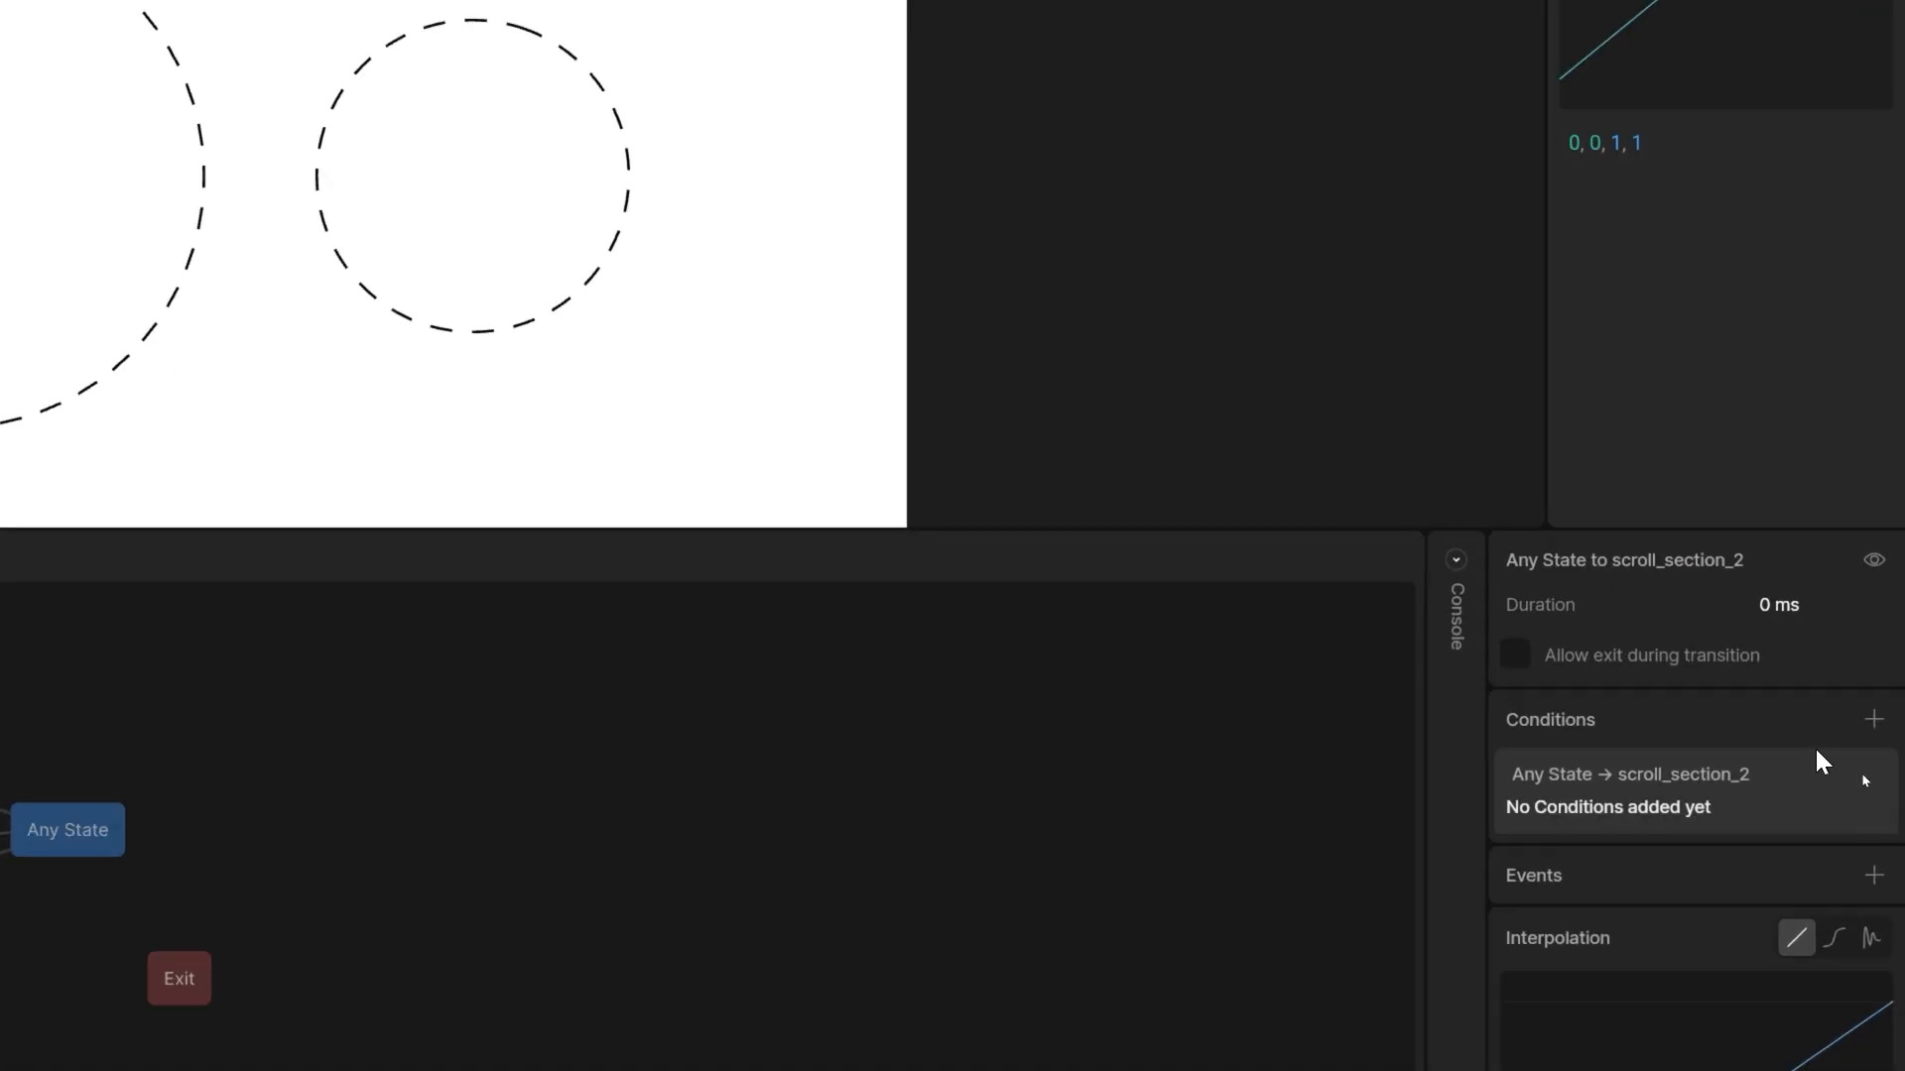
click(1889, 762)
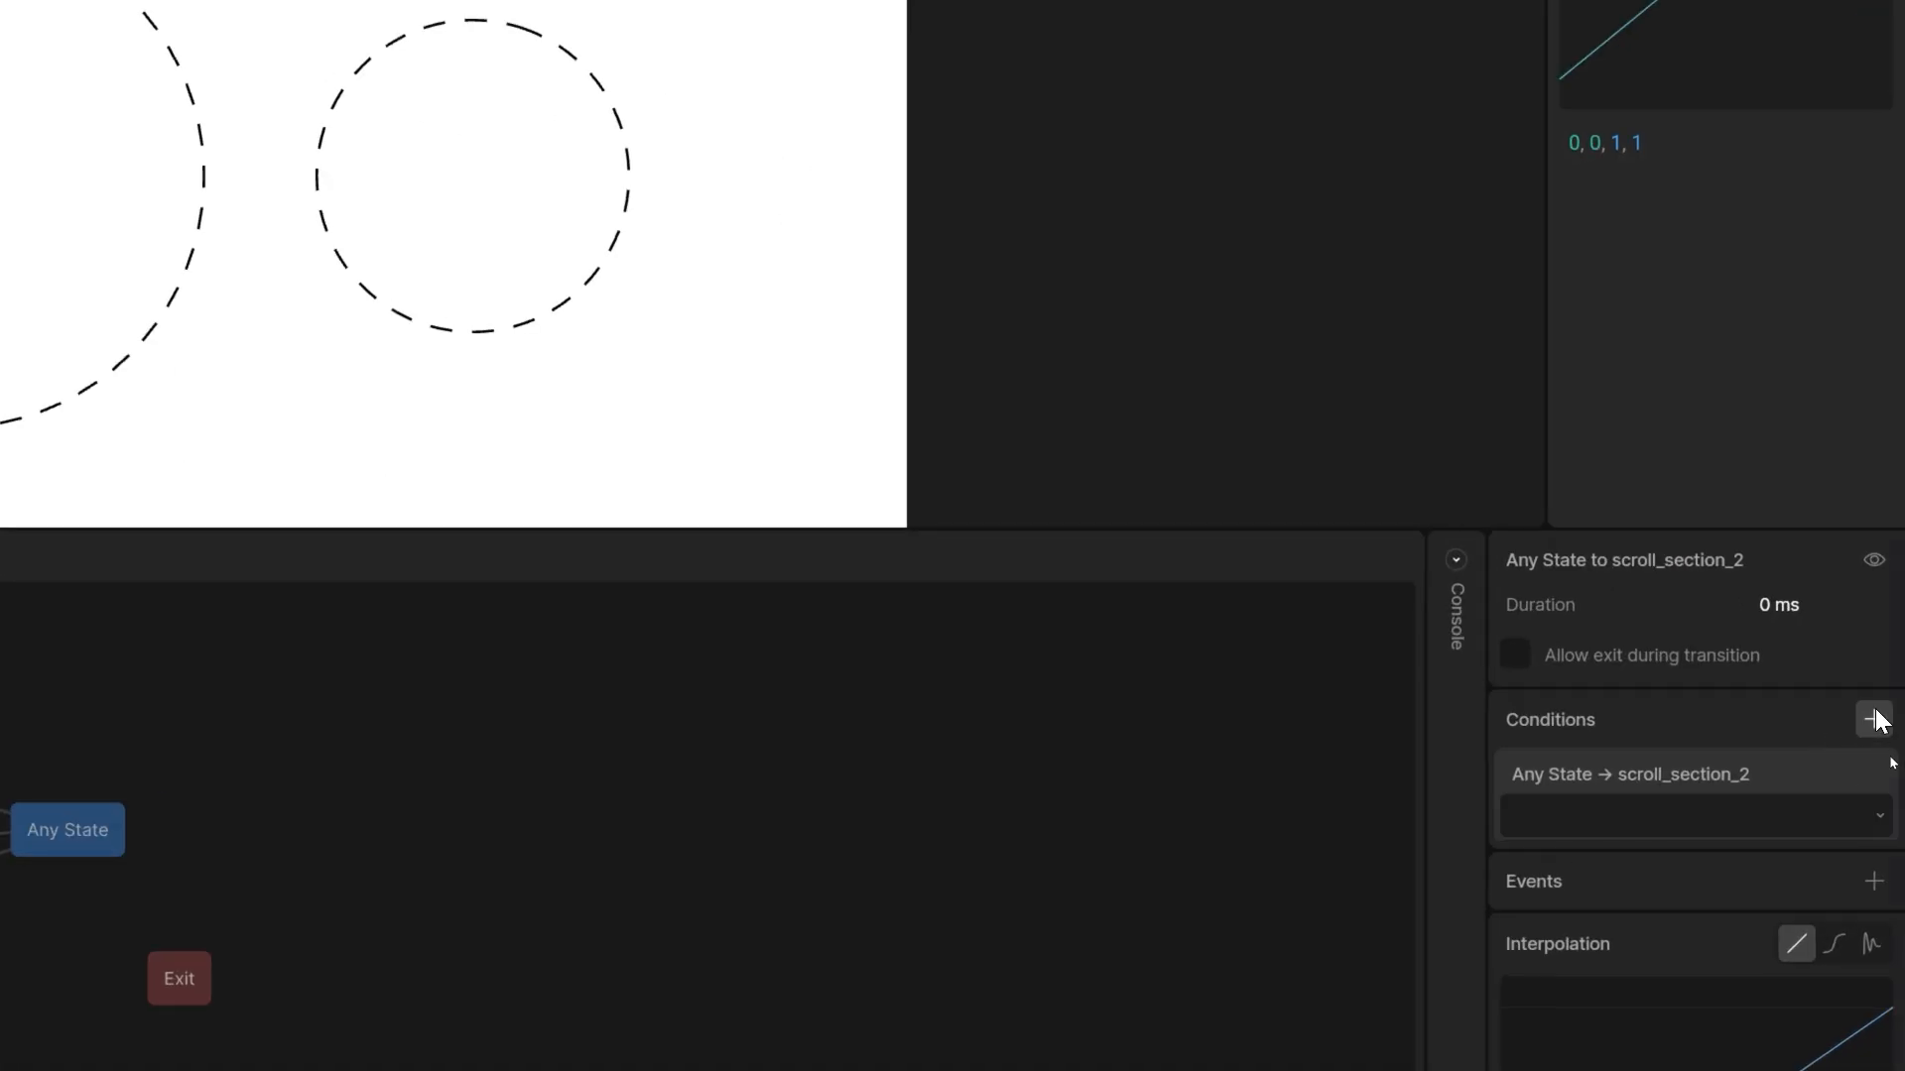
click(1780, 814)
click(1573, 908)
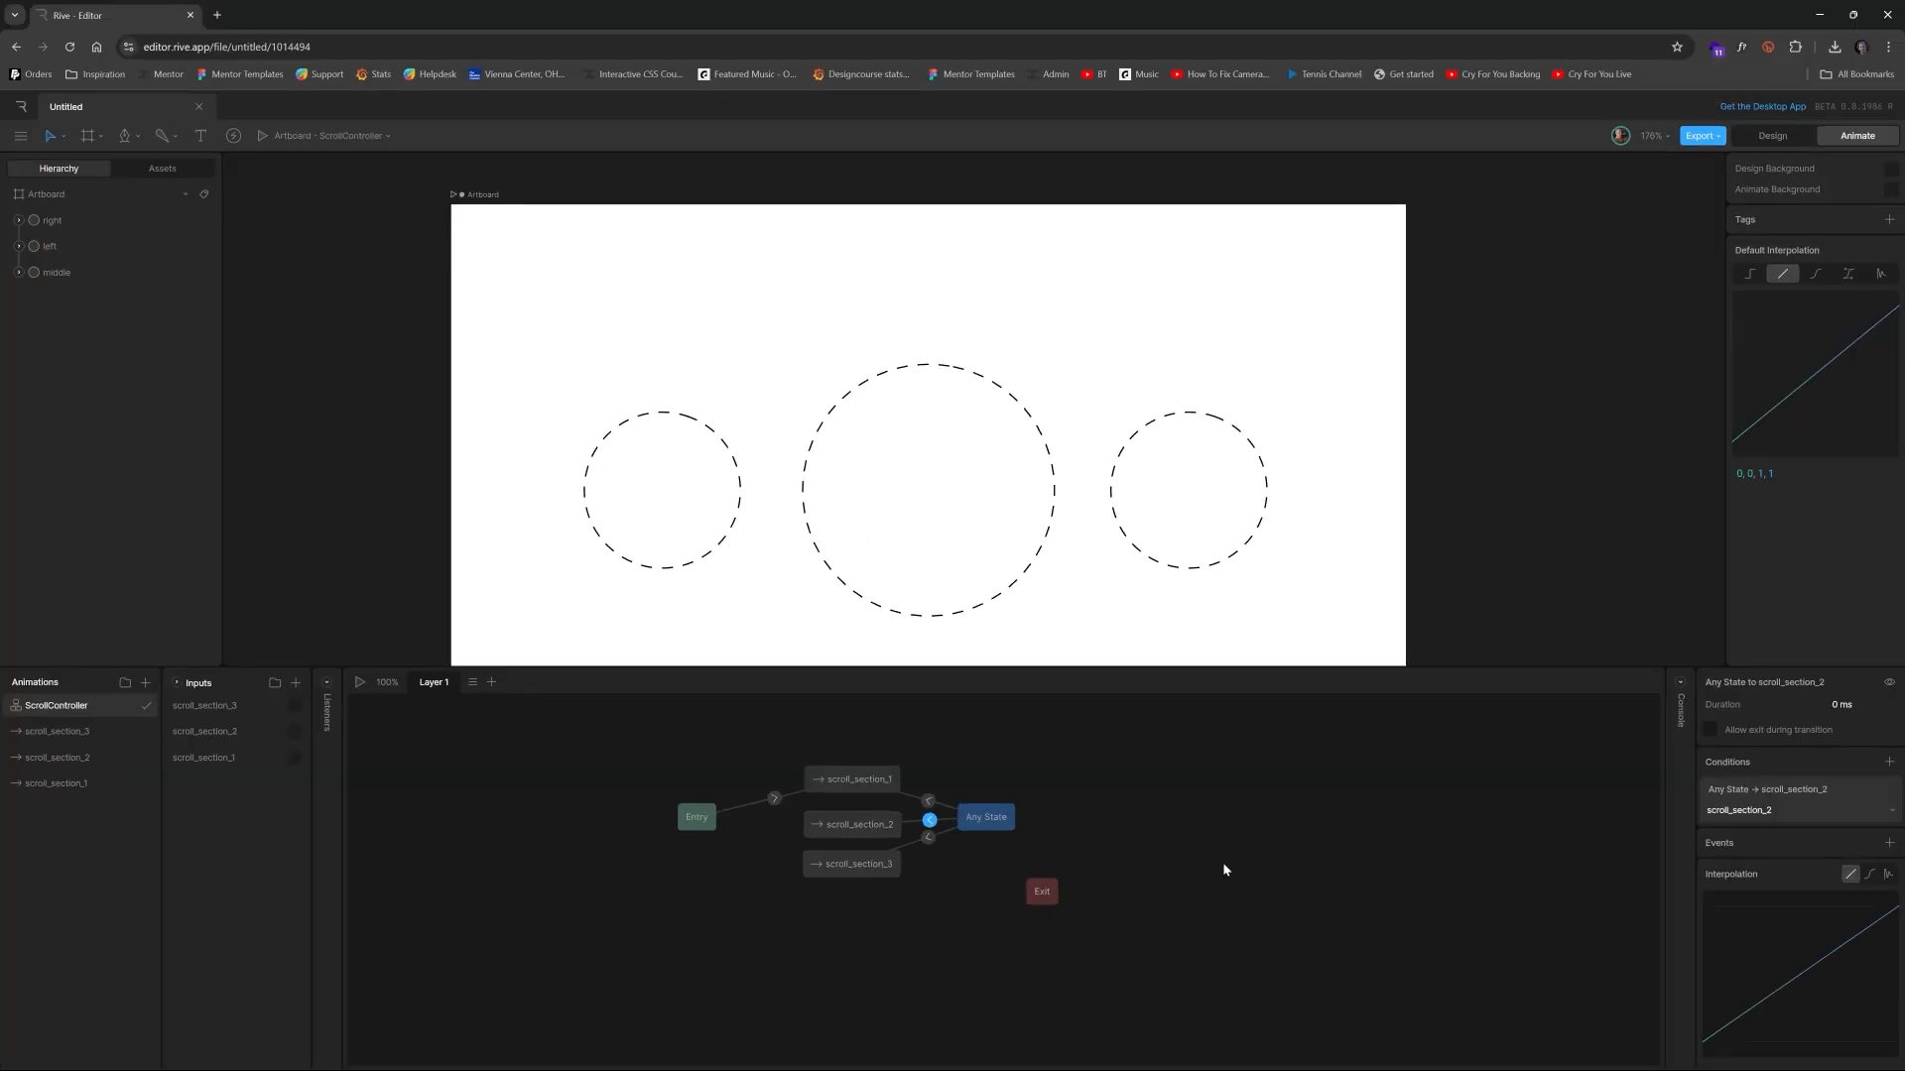
click(1834, 704)
text(200)
key(Return)
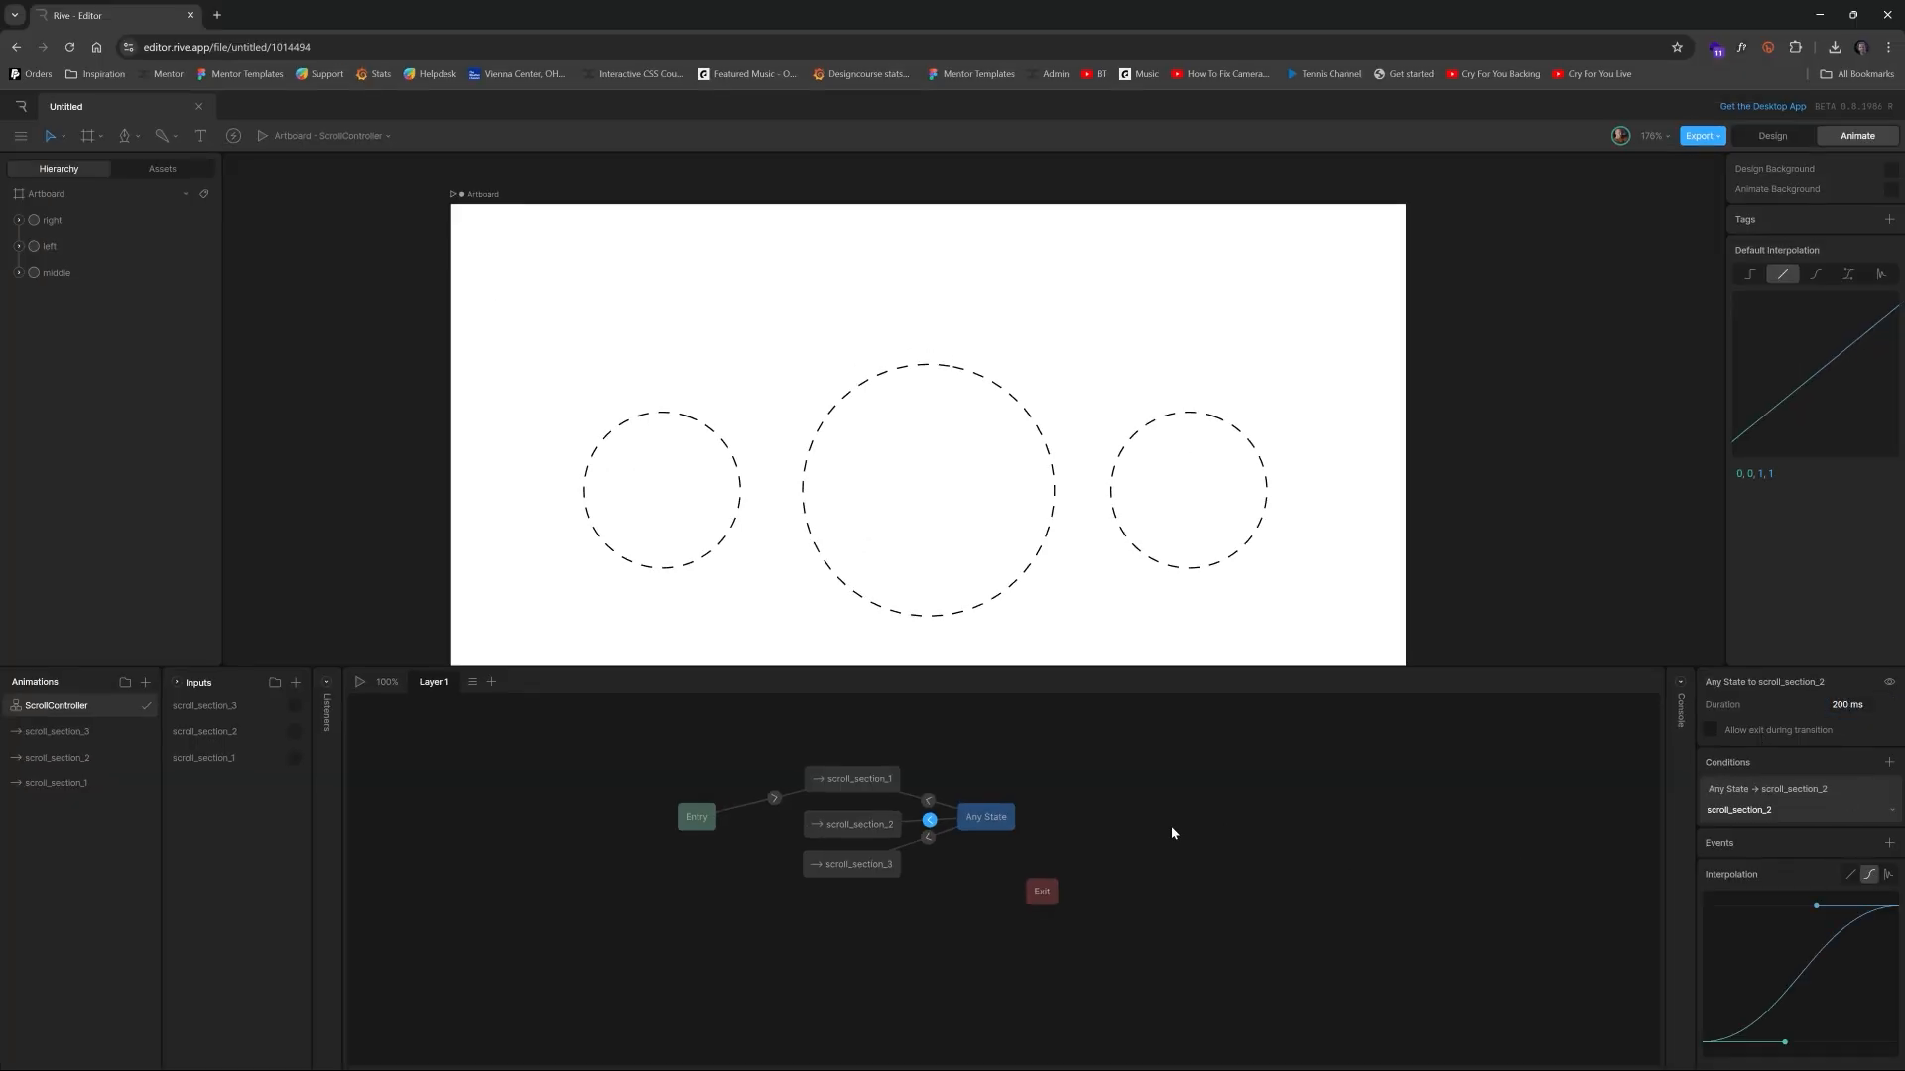
Set the Any State to scroll_section_3 transition to a 200 ms duration with the scroll_section_3 trigger as its condition
click(927, 838)
click(1840, 705)
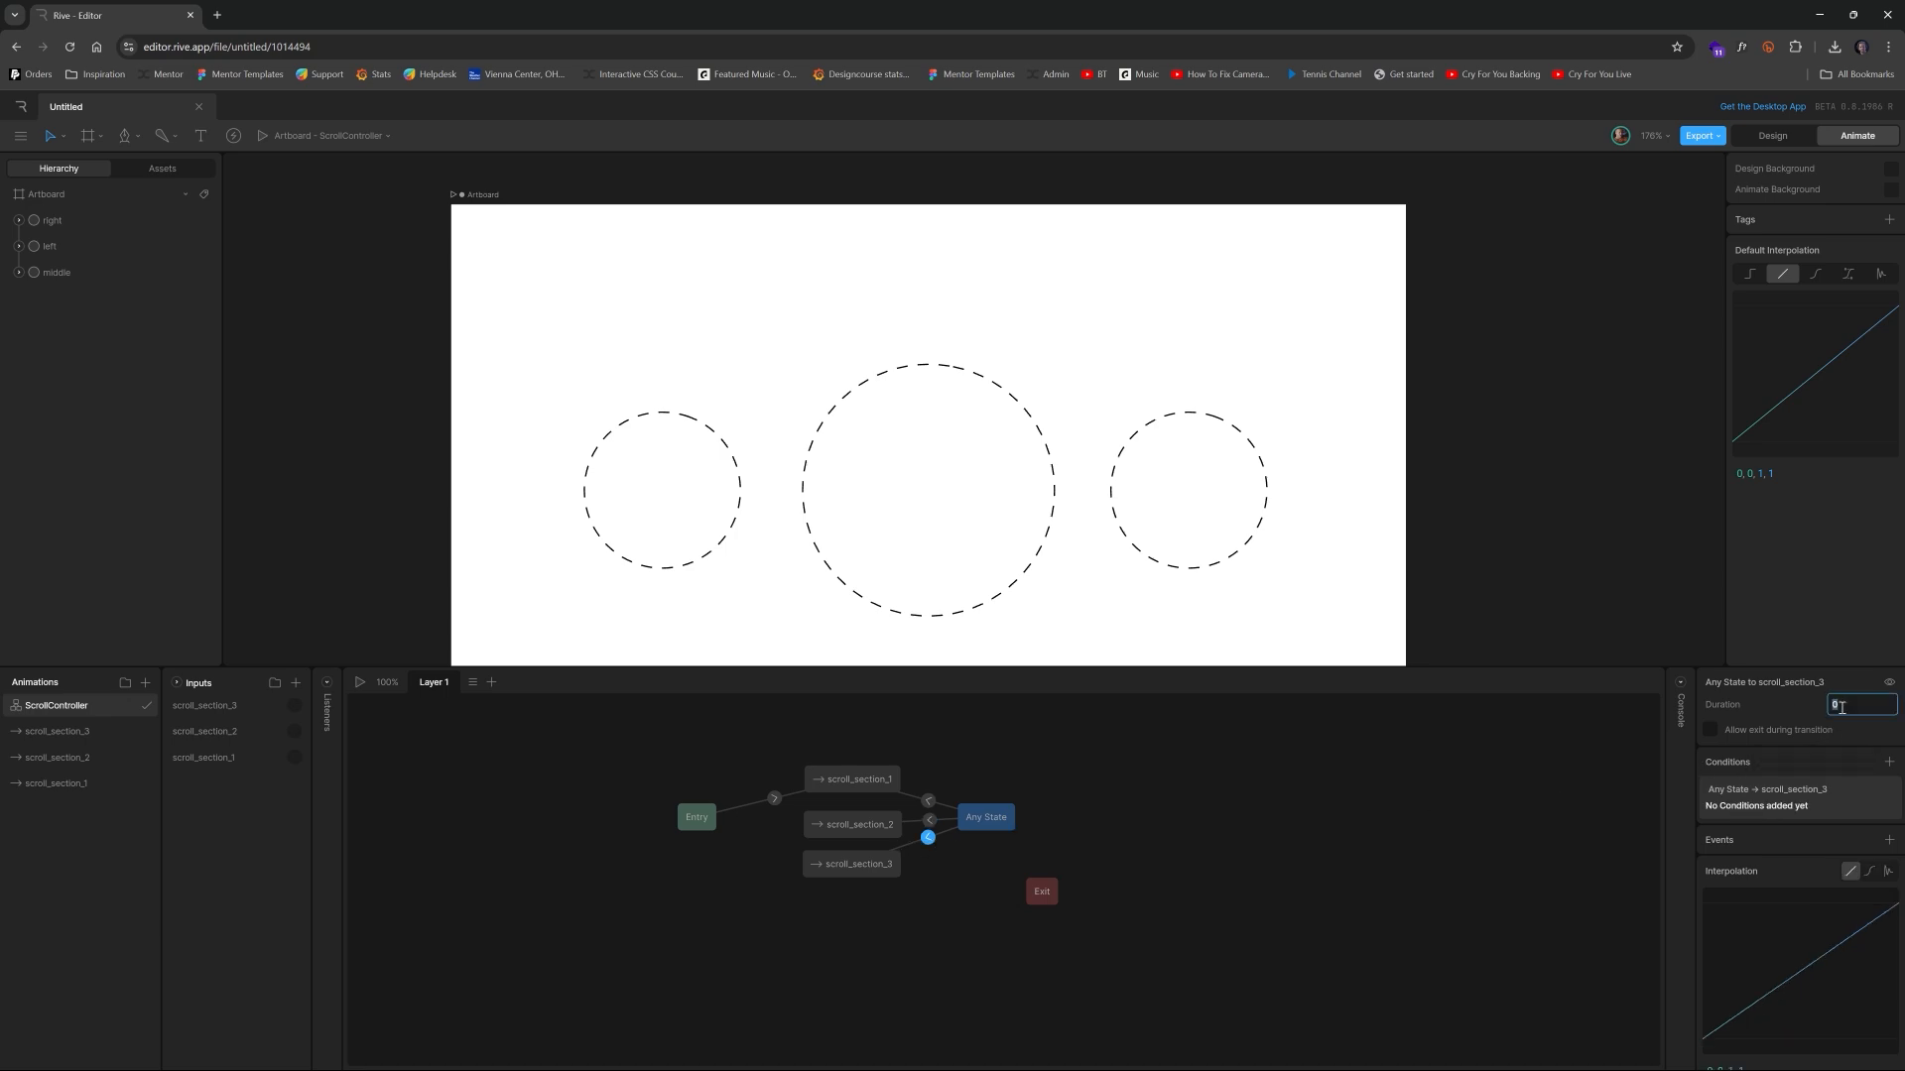
text(200ms)
key(Return)
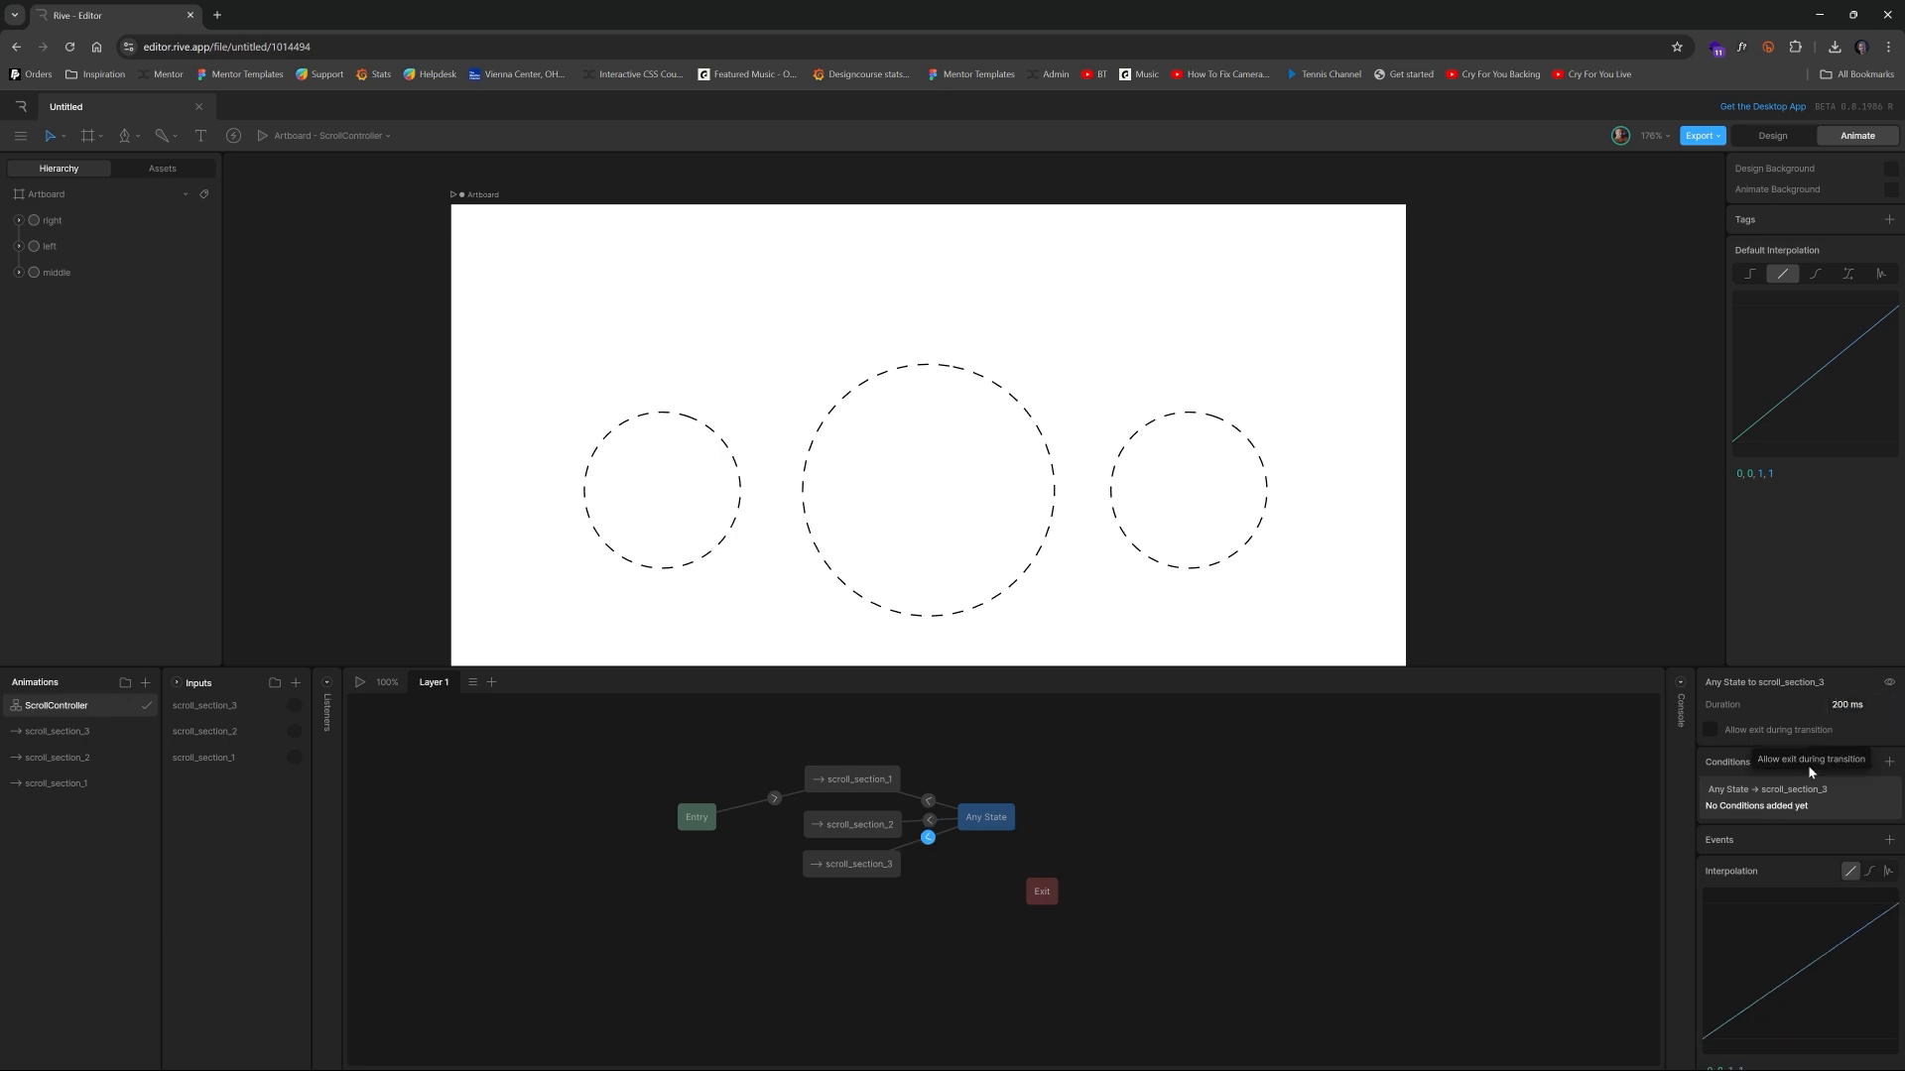
click(1888, 761)
click(1798, 810)
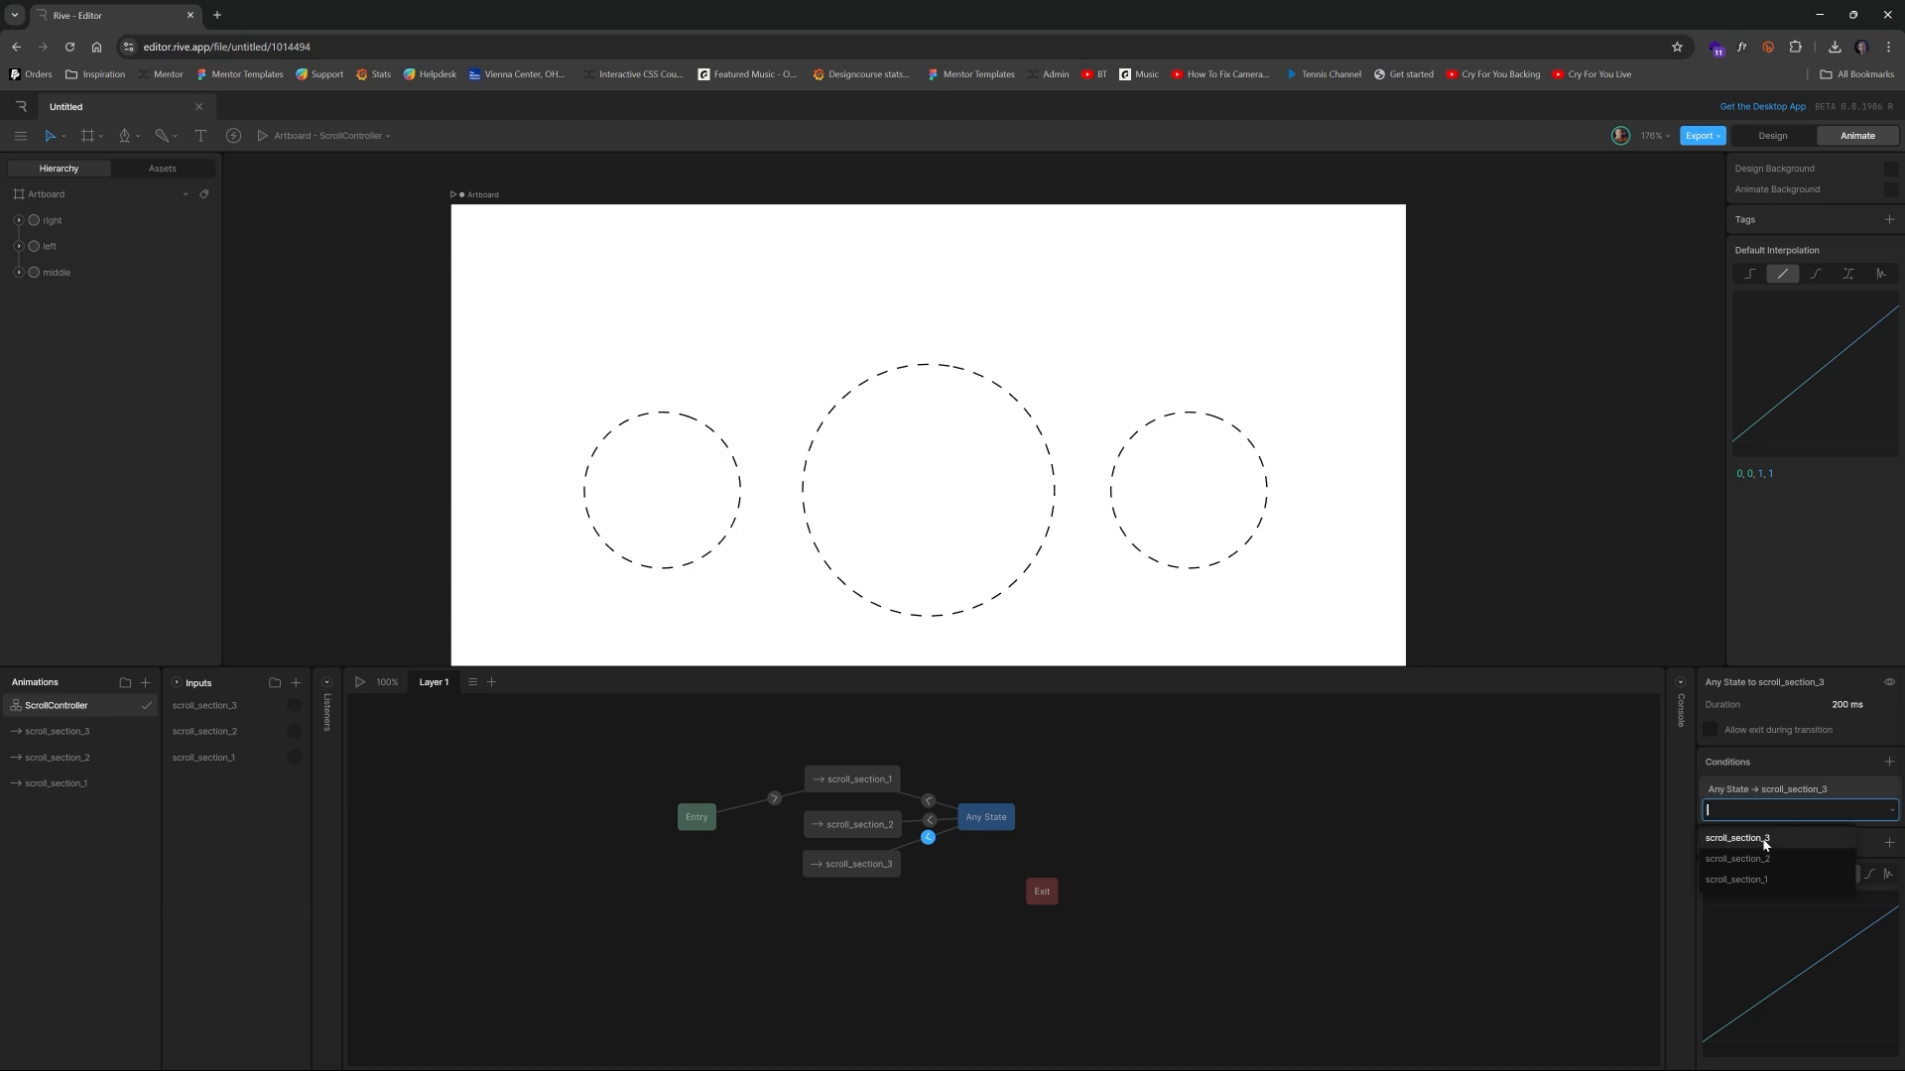
click(1763, 838)
click(1273, 822)
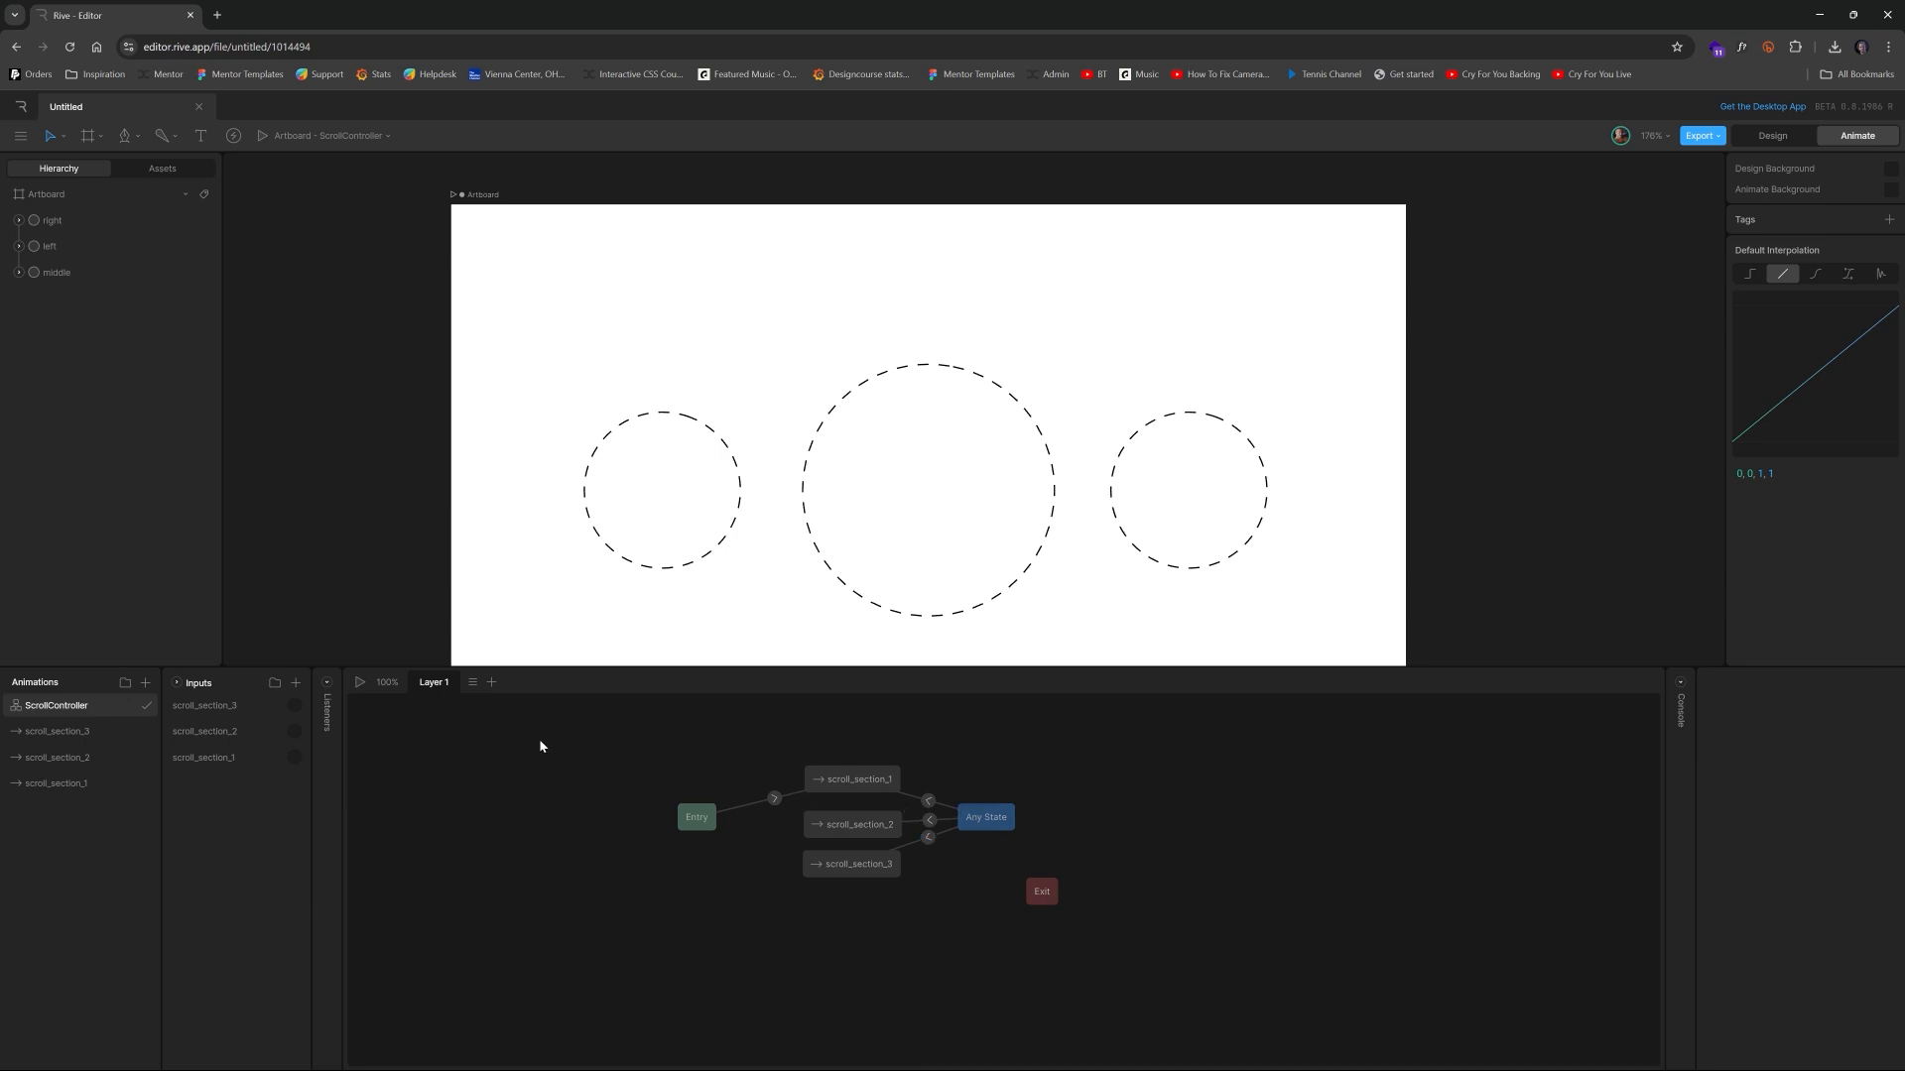
Set the scroll_section_1, scroll_section_2 and scroll_section_3 timelines to Loop playback
click(360, 687)
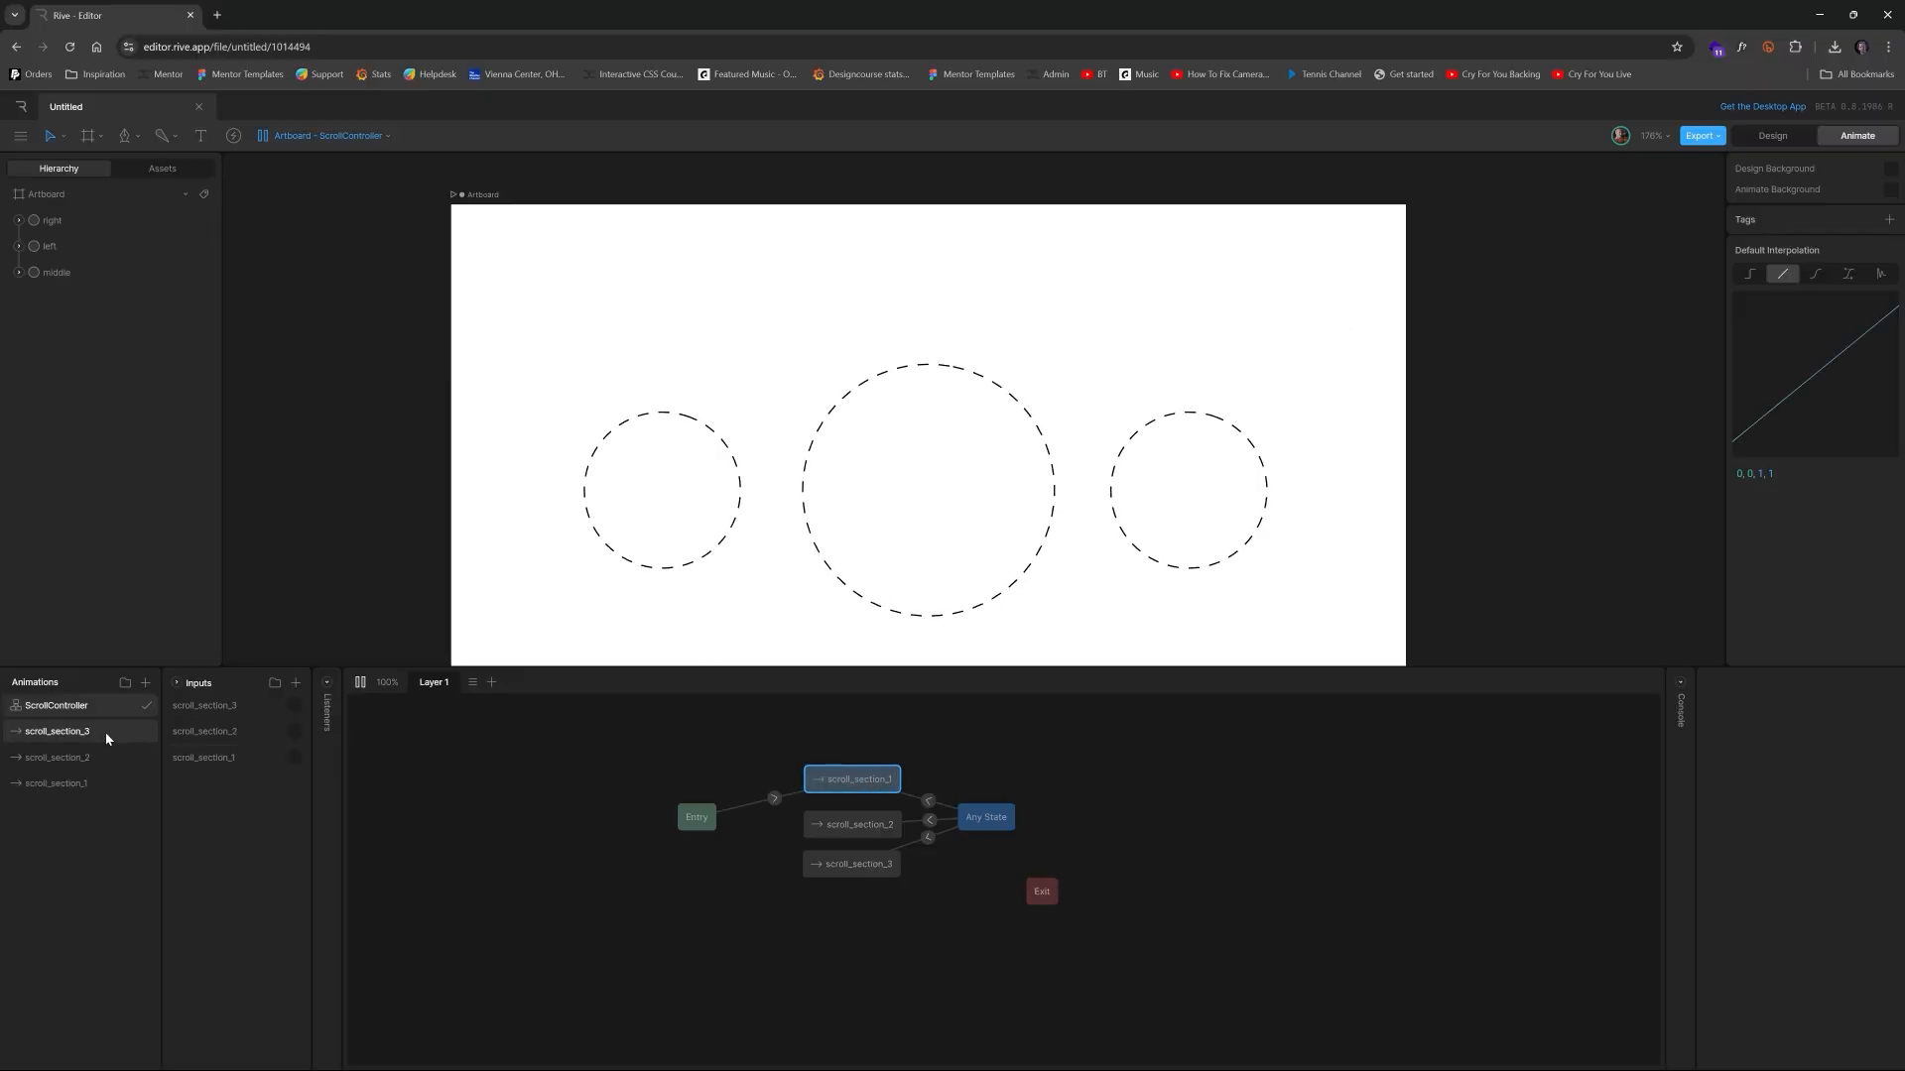
click(79, 784)
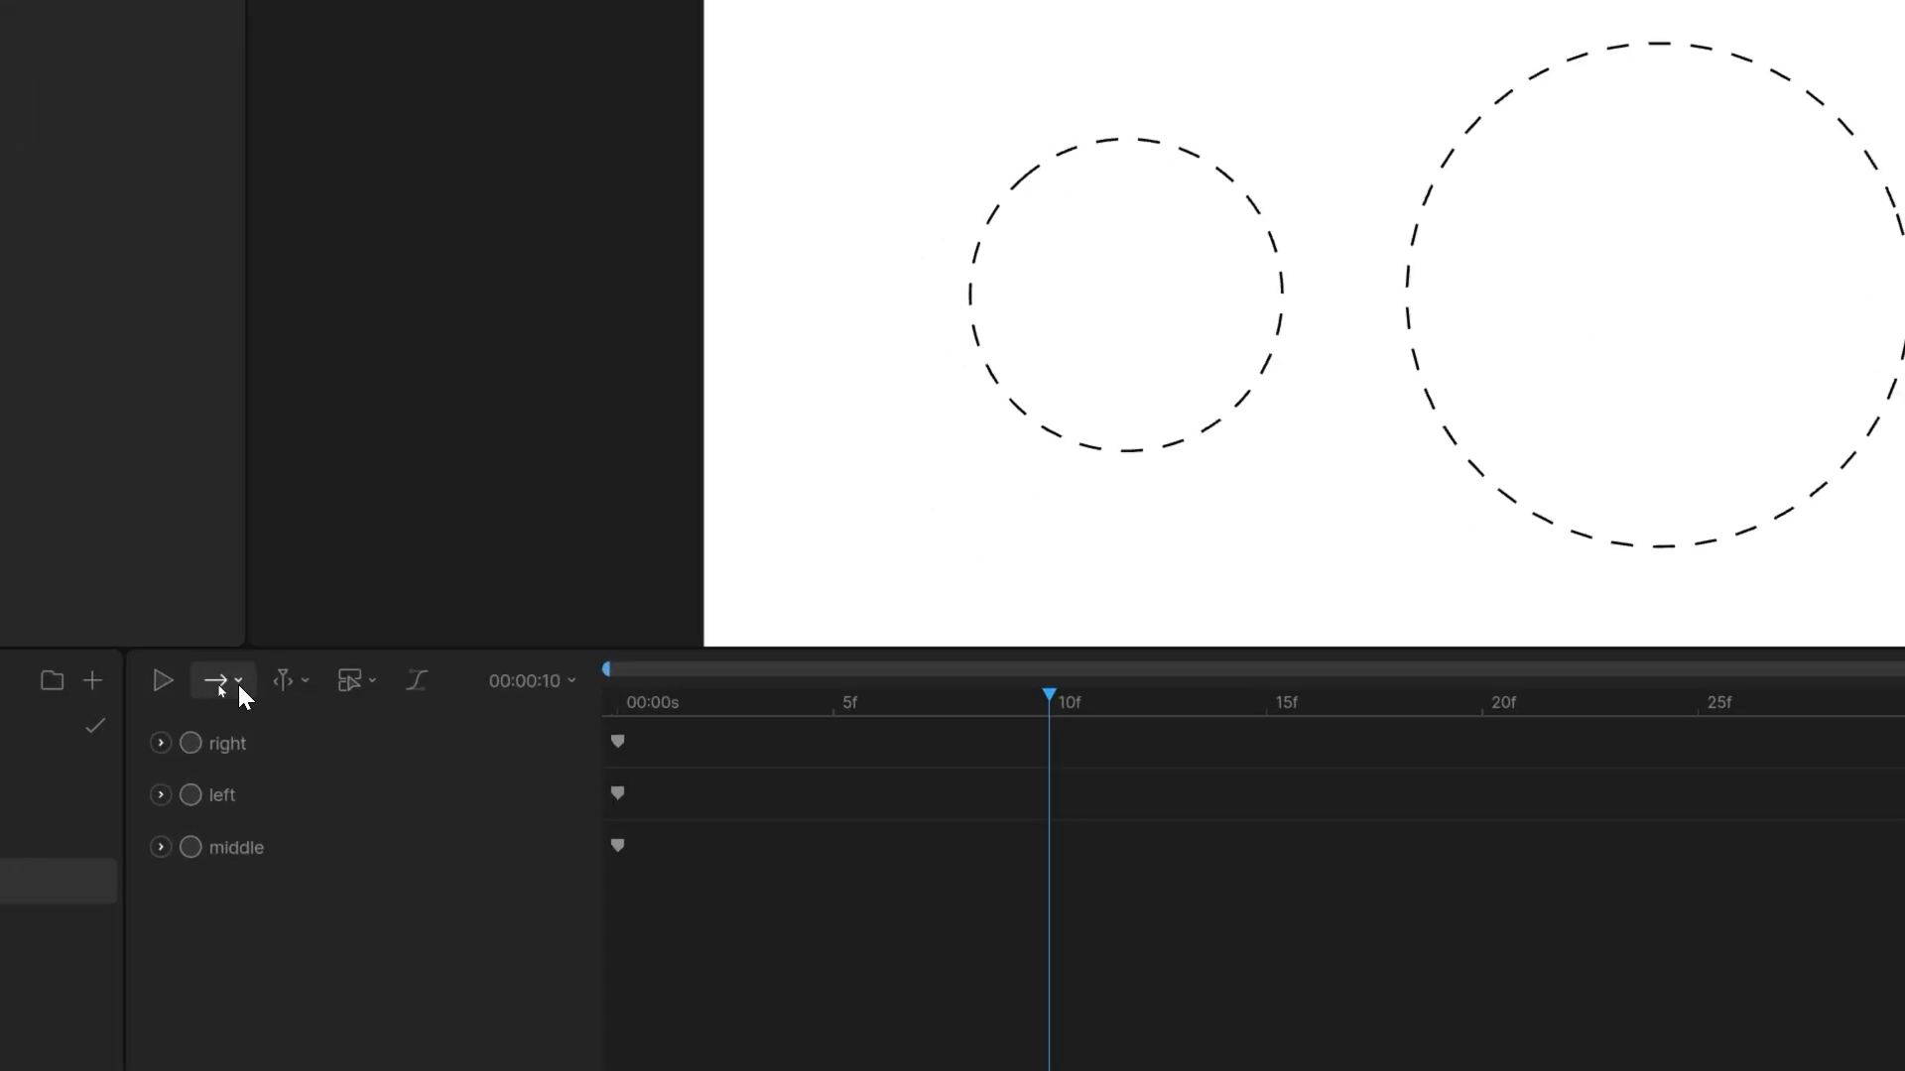
click(217, 683)
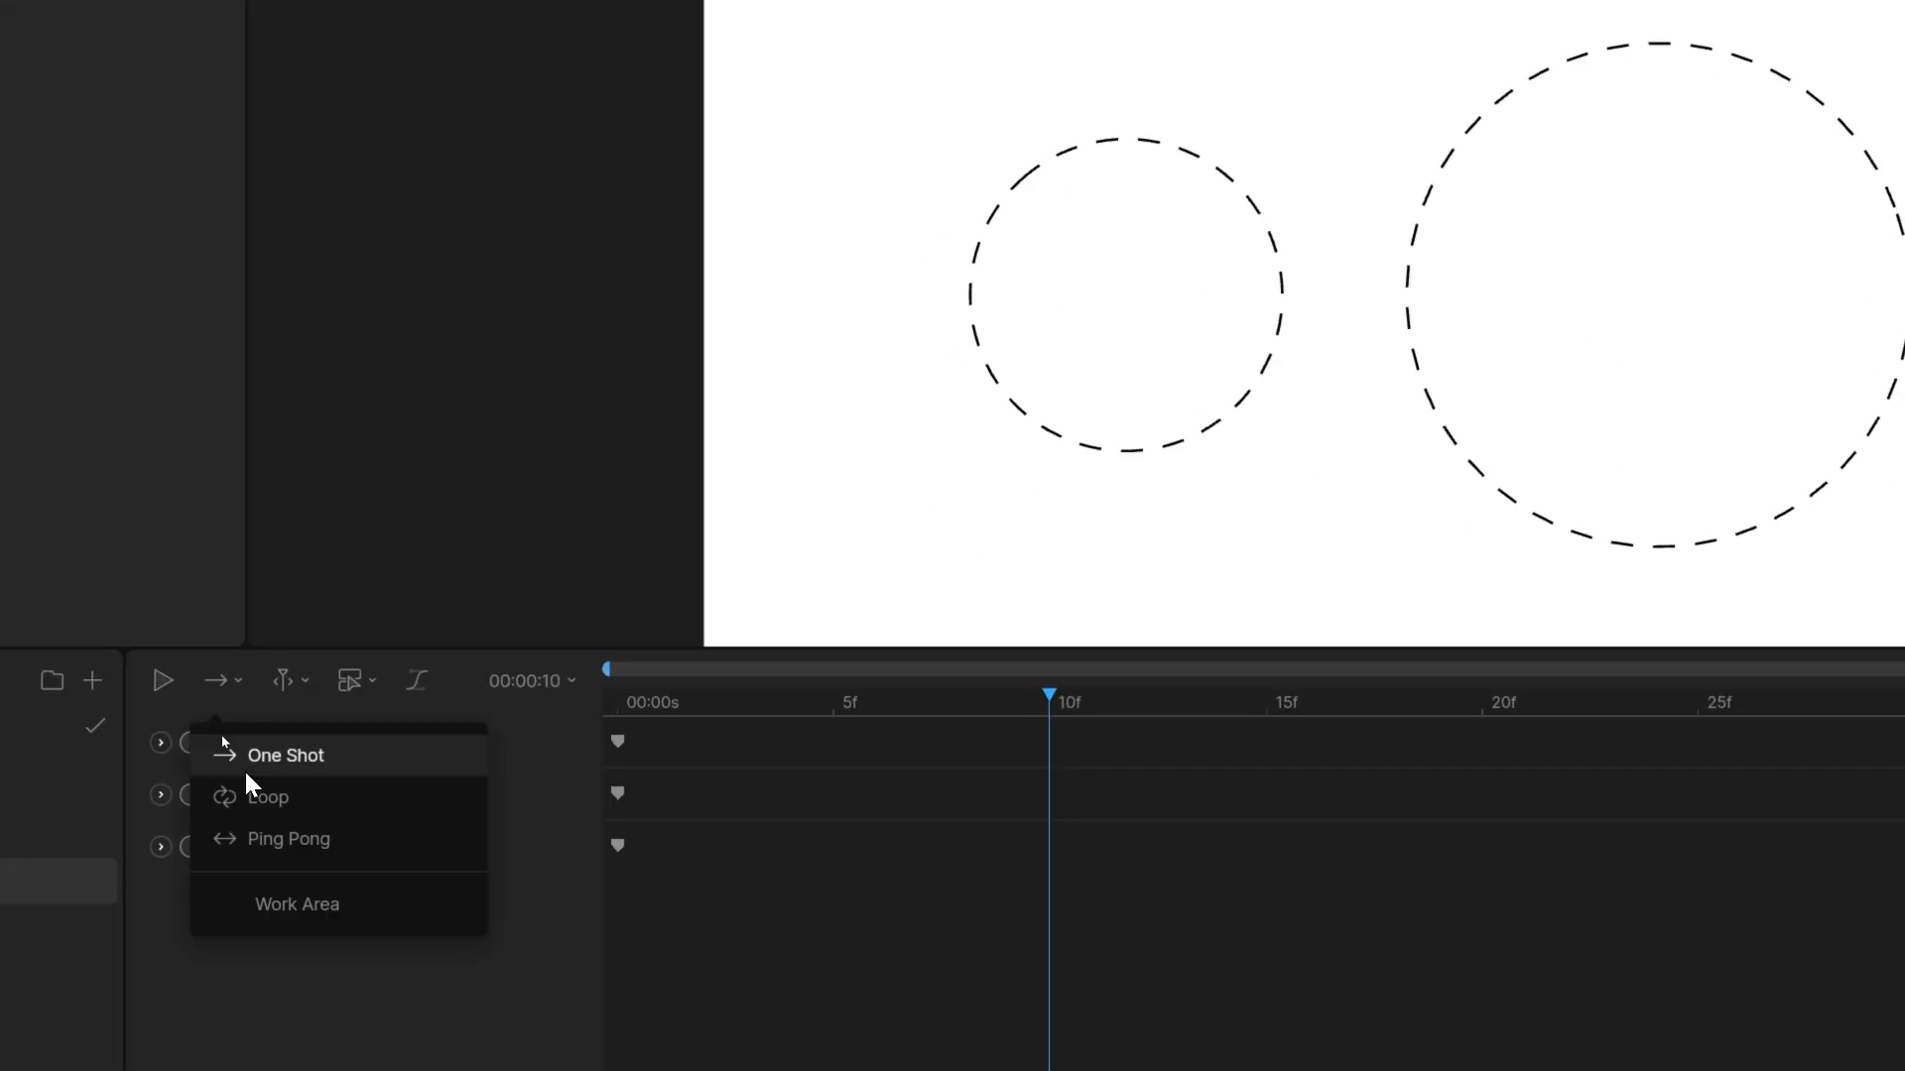
click(262, 796)
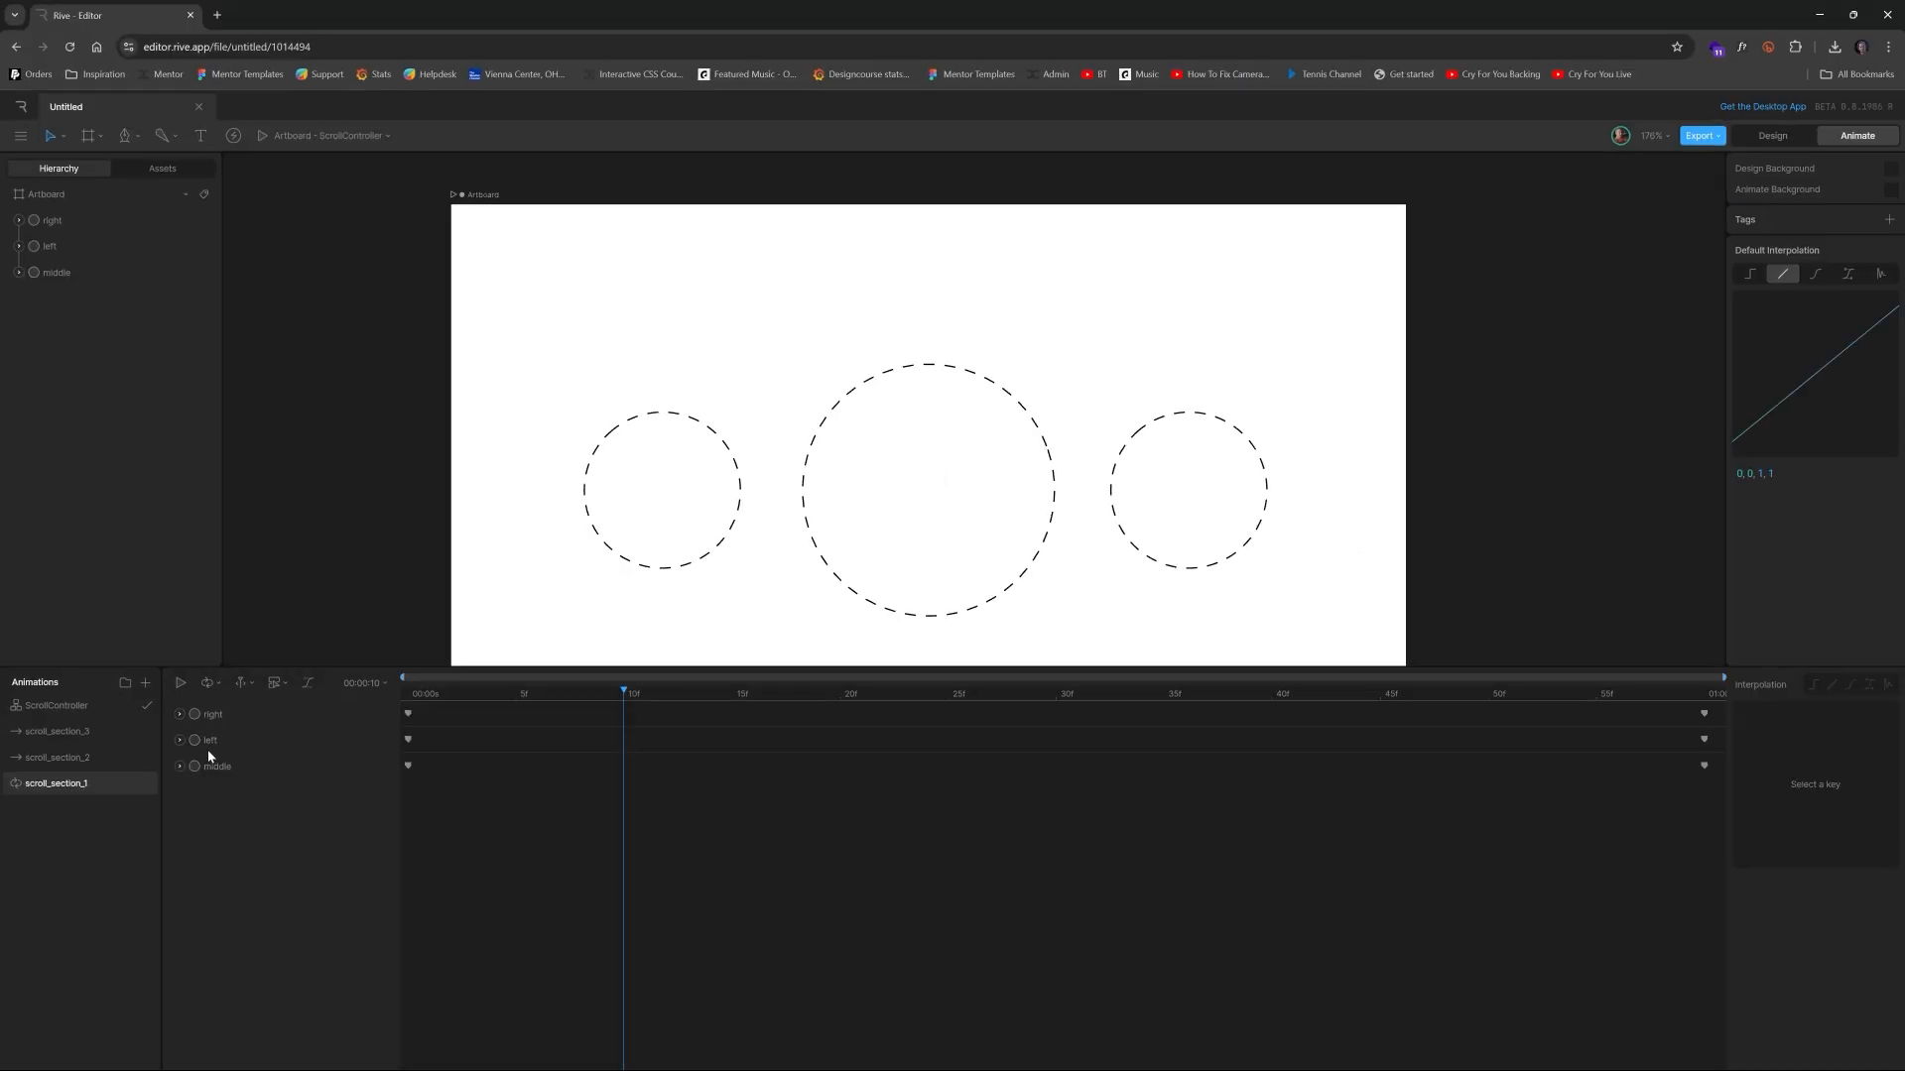
click(81, 758)
click(207, 684)
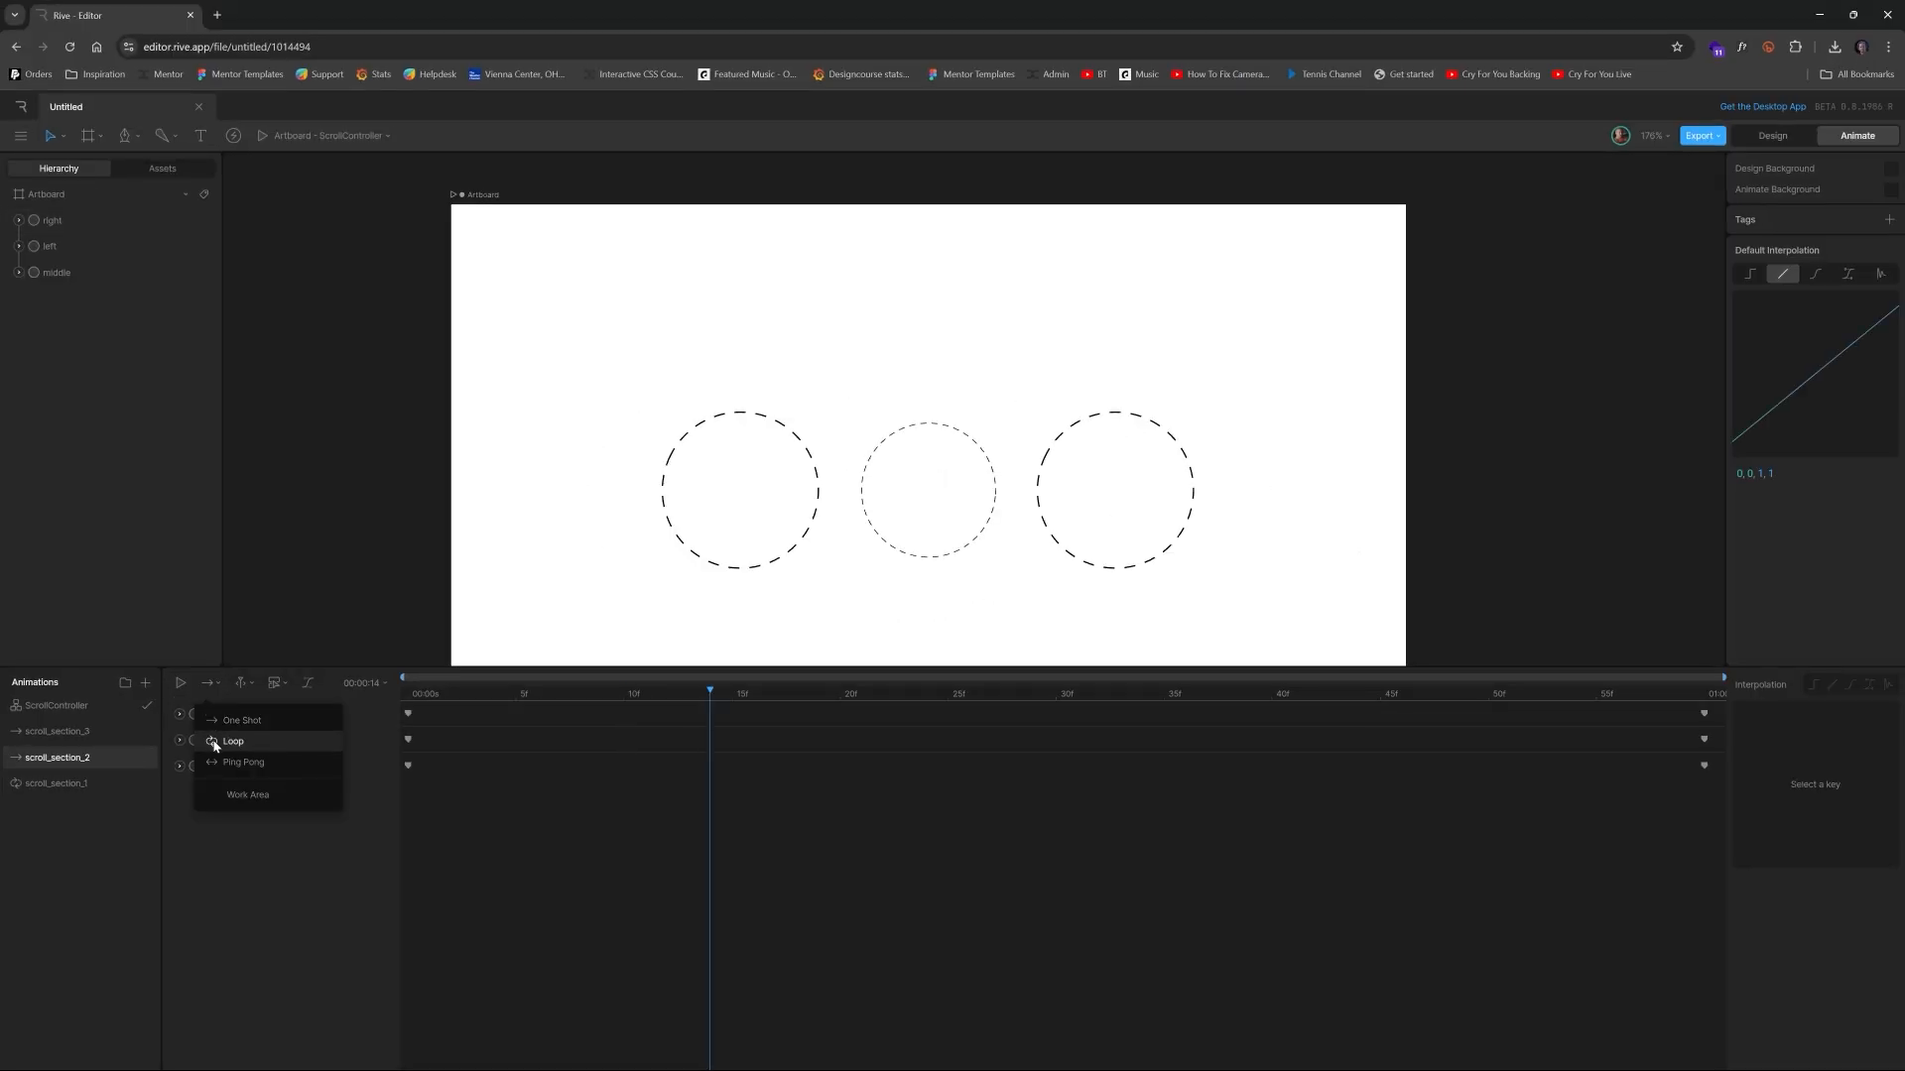
click(215, 742)
click(99, 731)
click(207, 684)
click(227, 742)
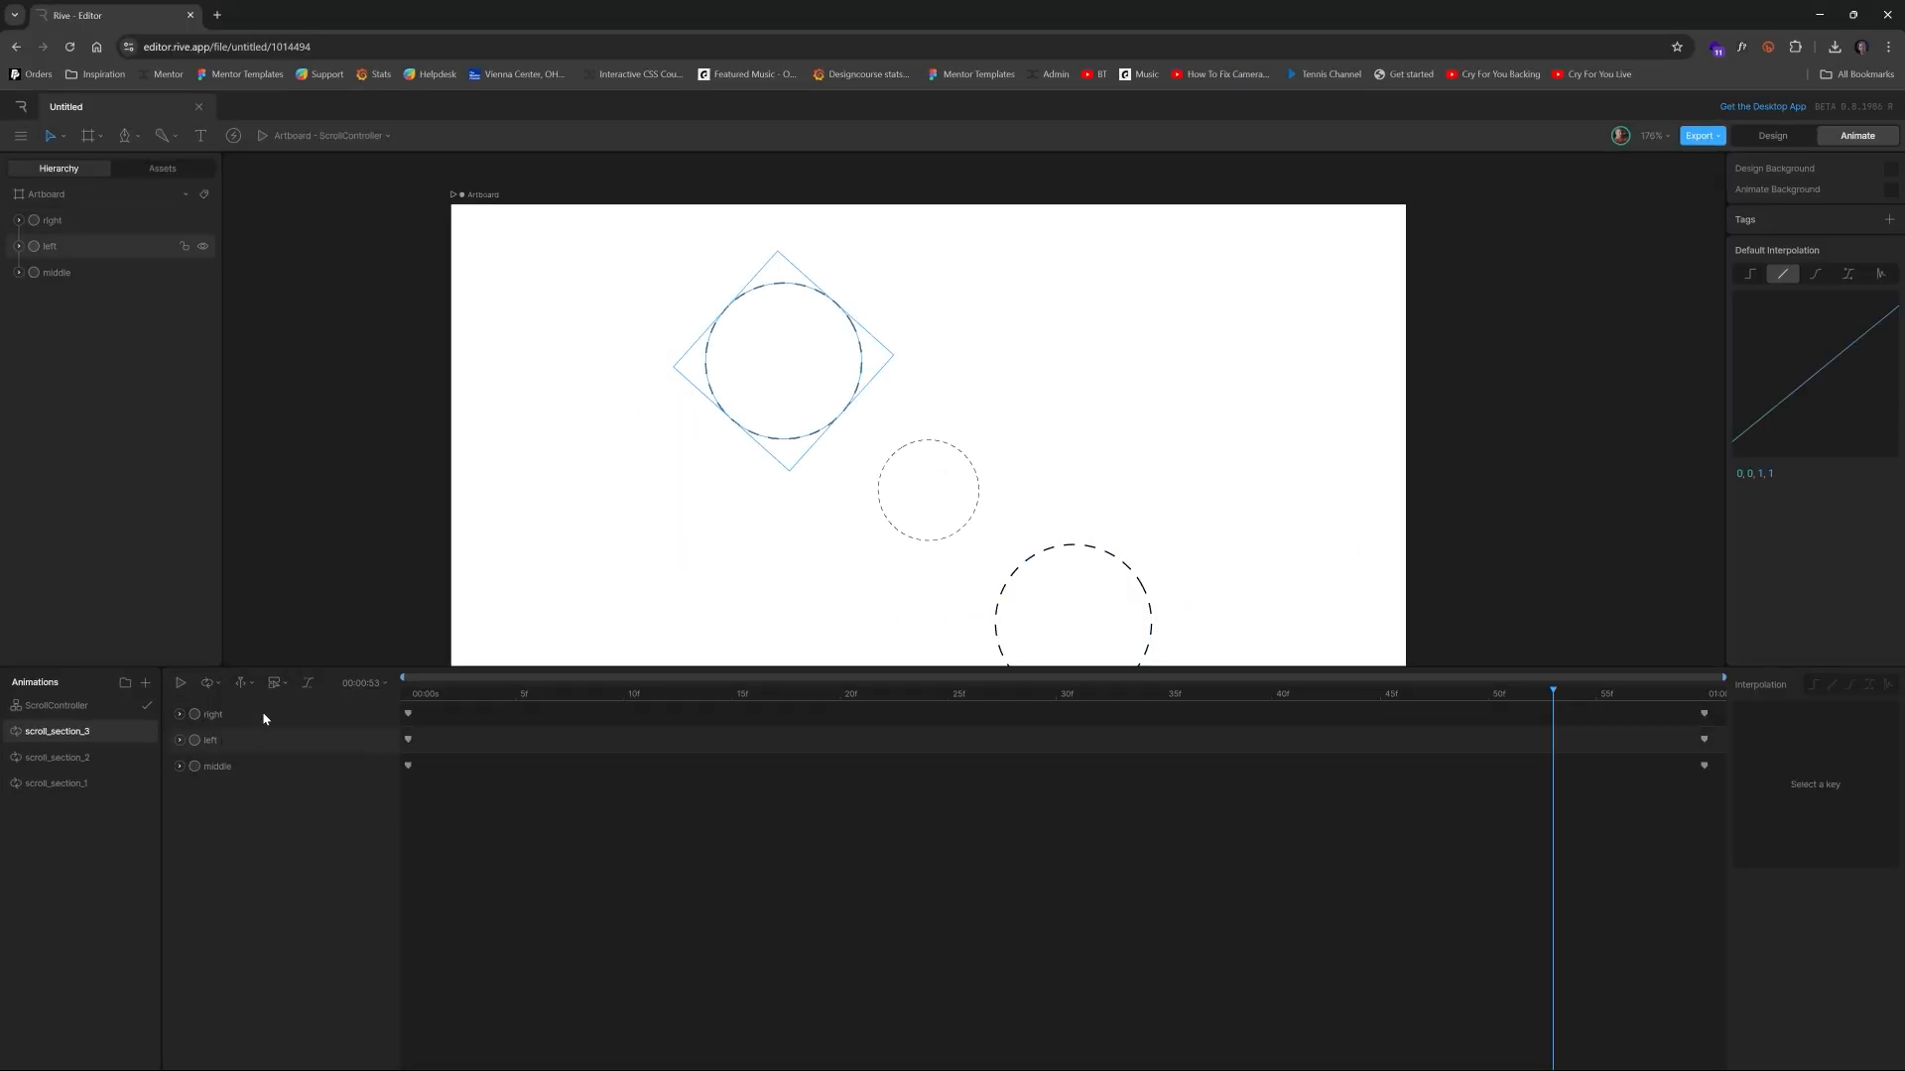
Preview the ScrollController state machine, firing the scroll_section_1, scroll_section_2 and scroll_section_3 triggers several times, and stop playback
click(57, 705)
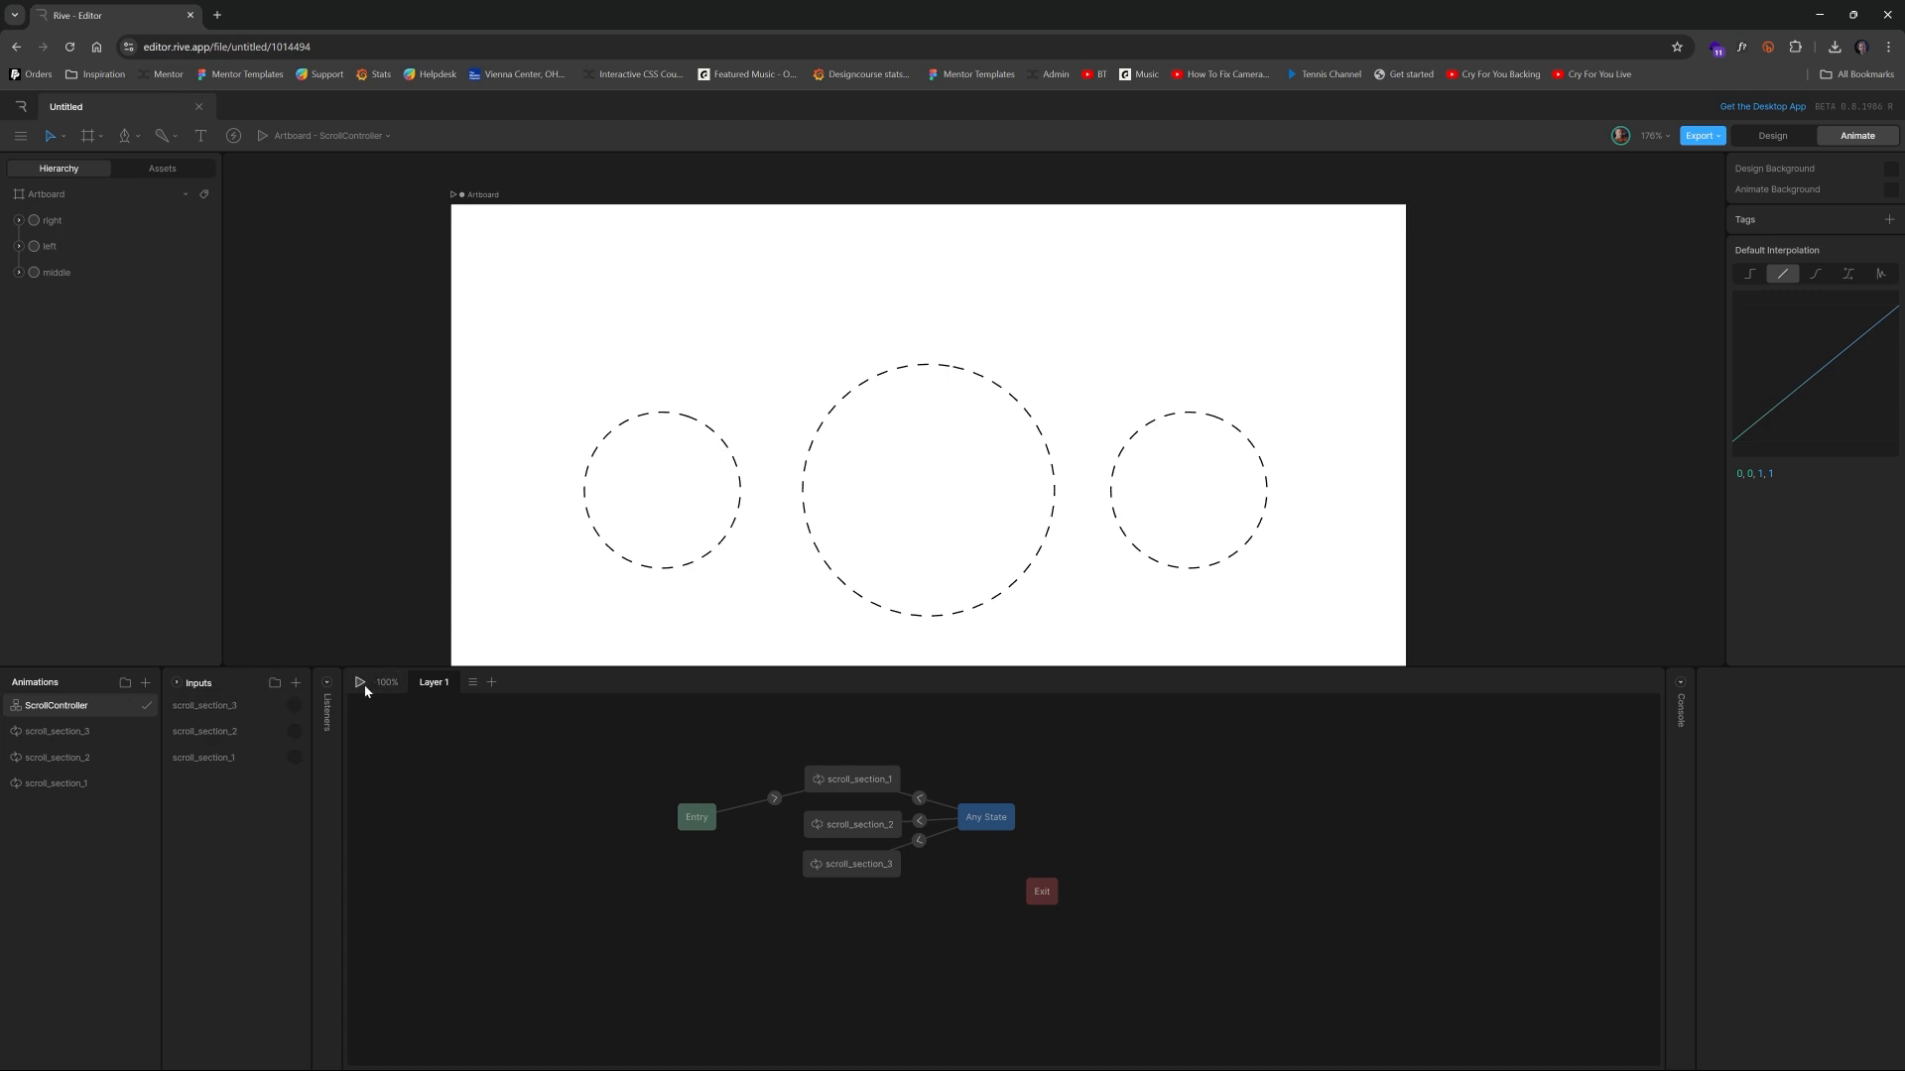
click(362, 687)
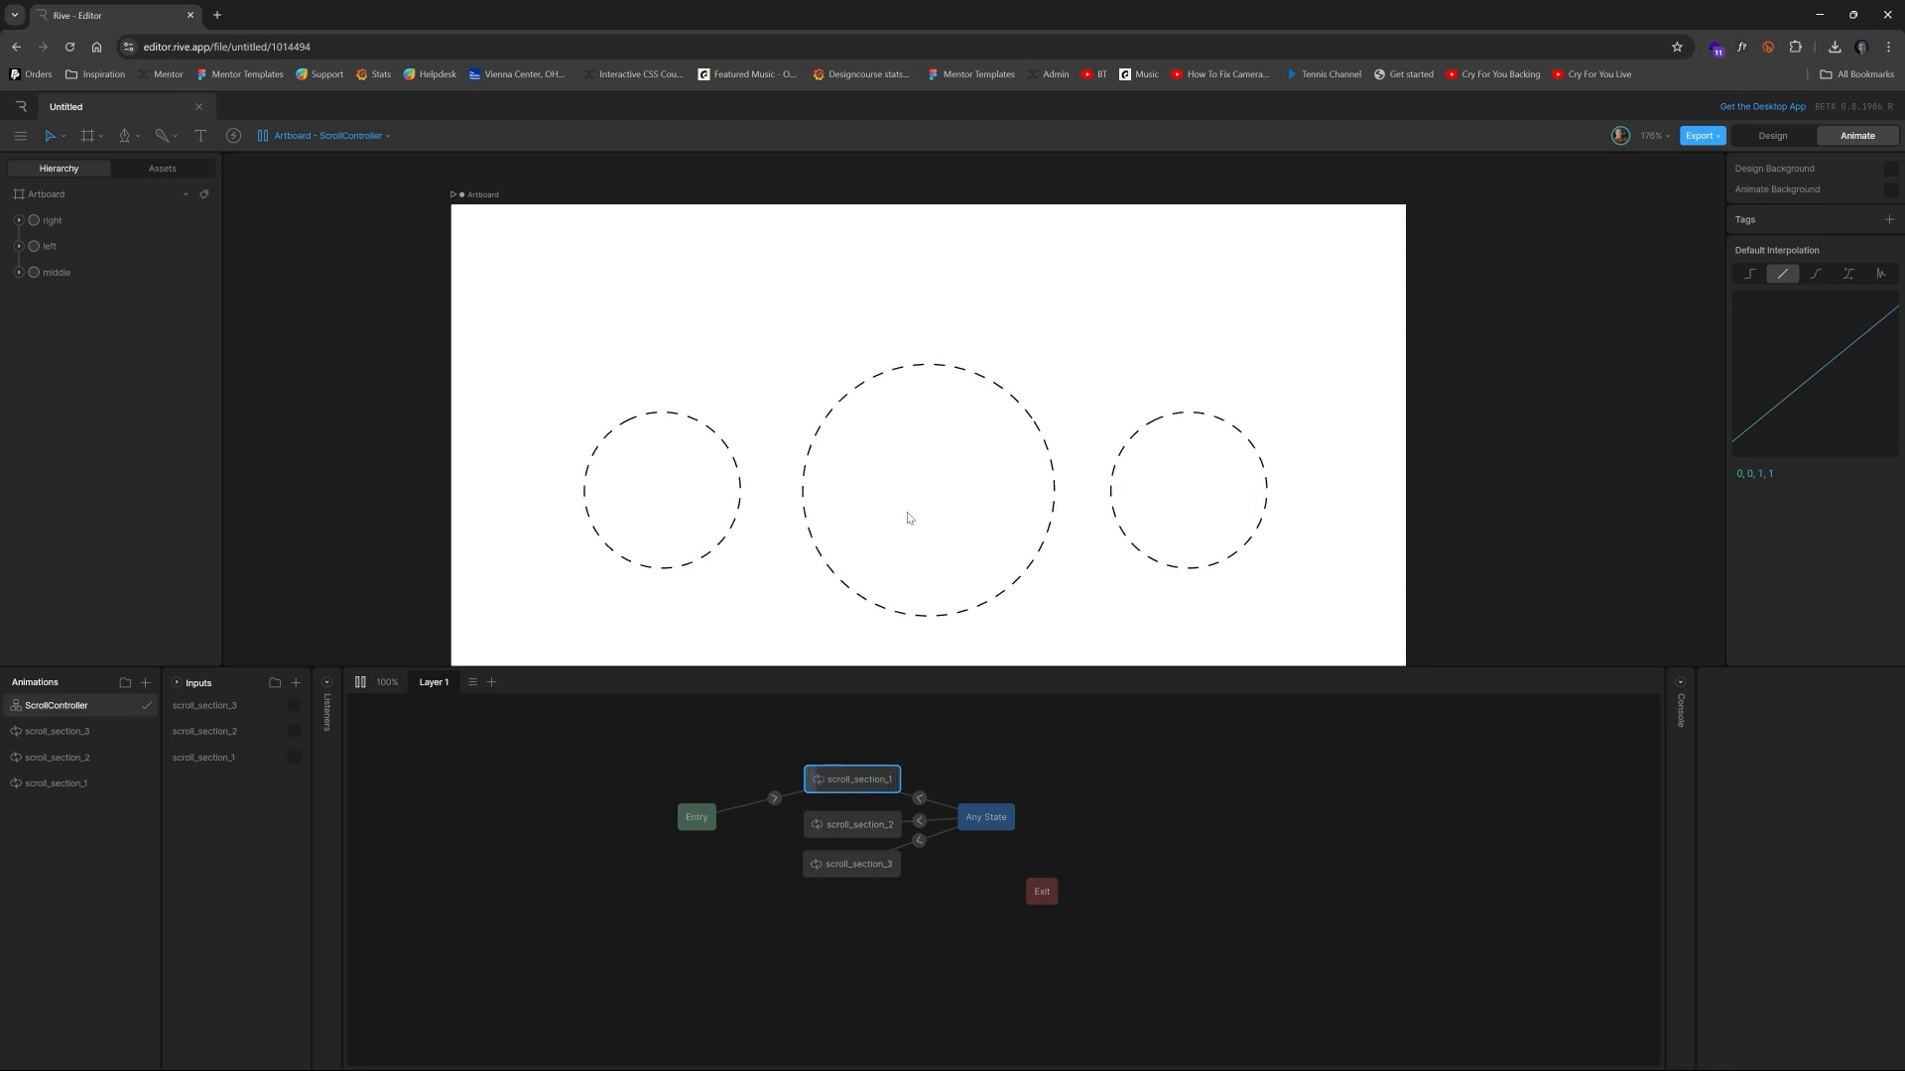
click(295, 734)
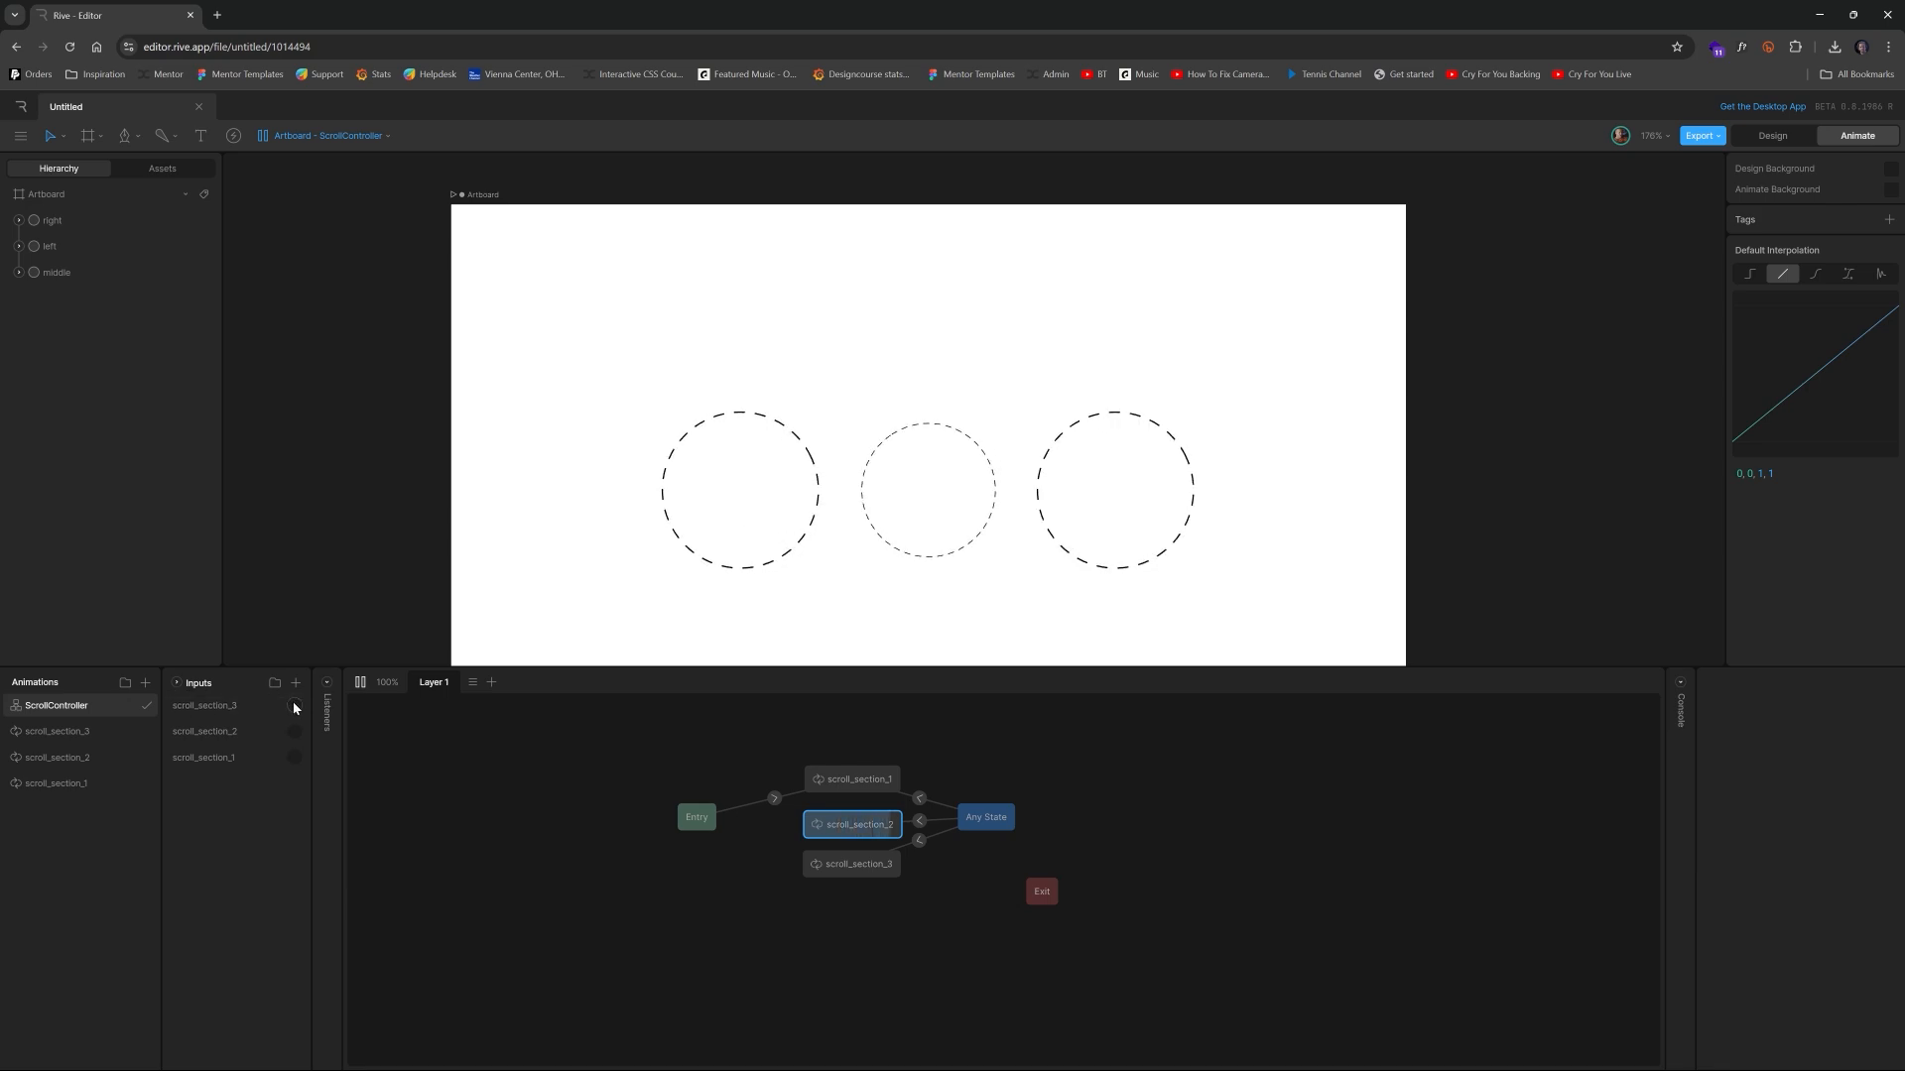
click(295, 706)
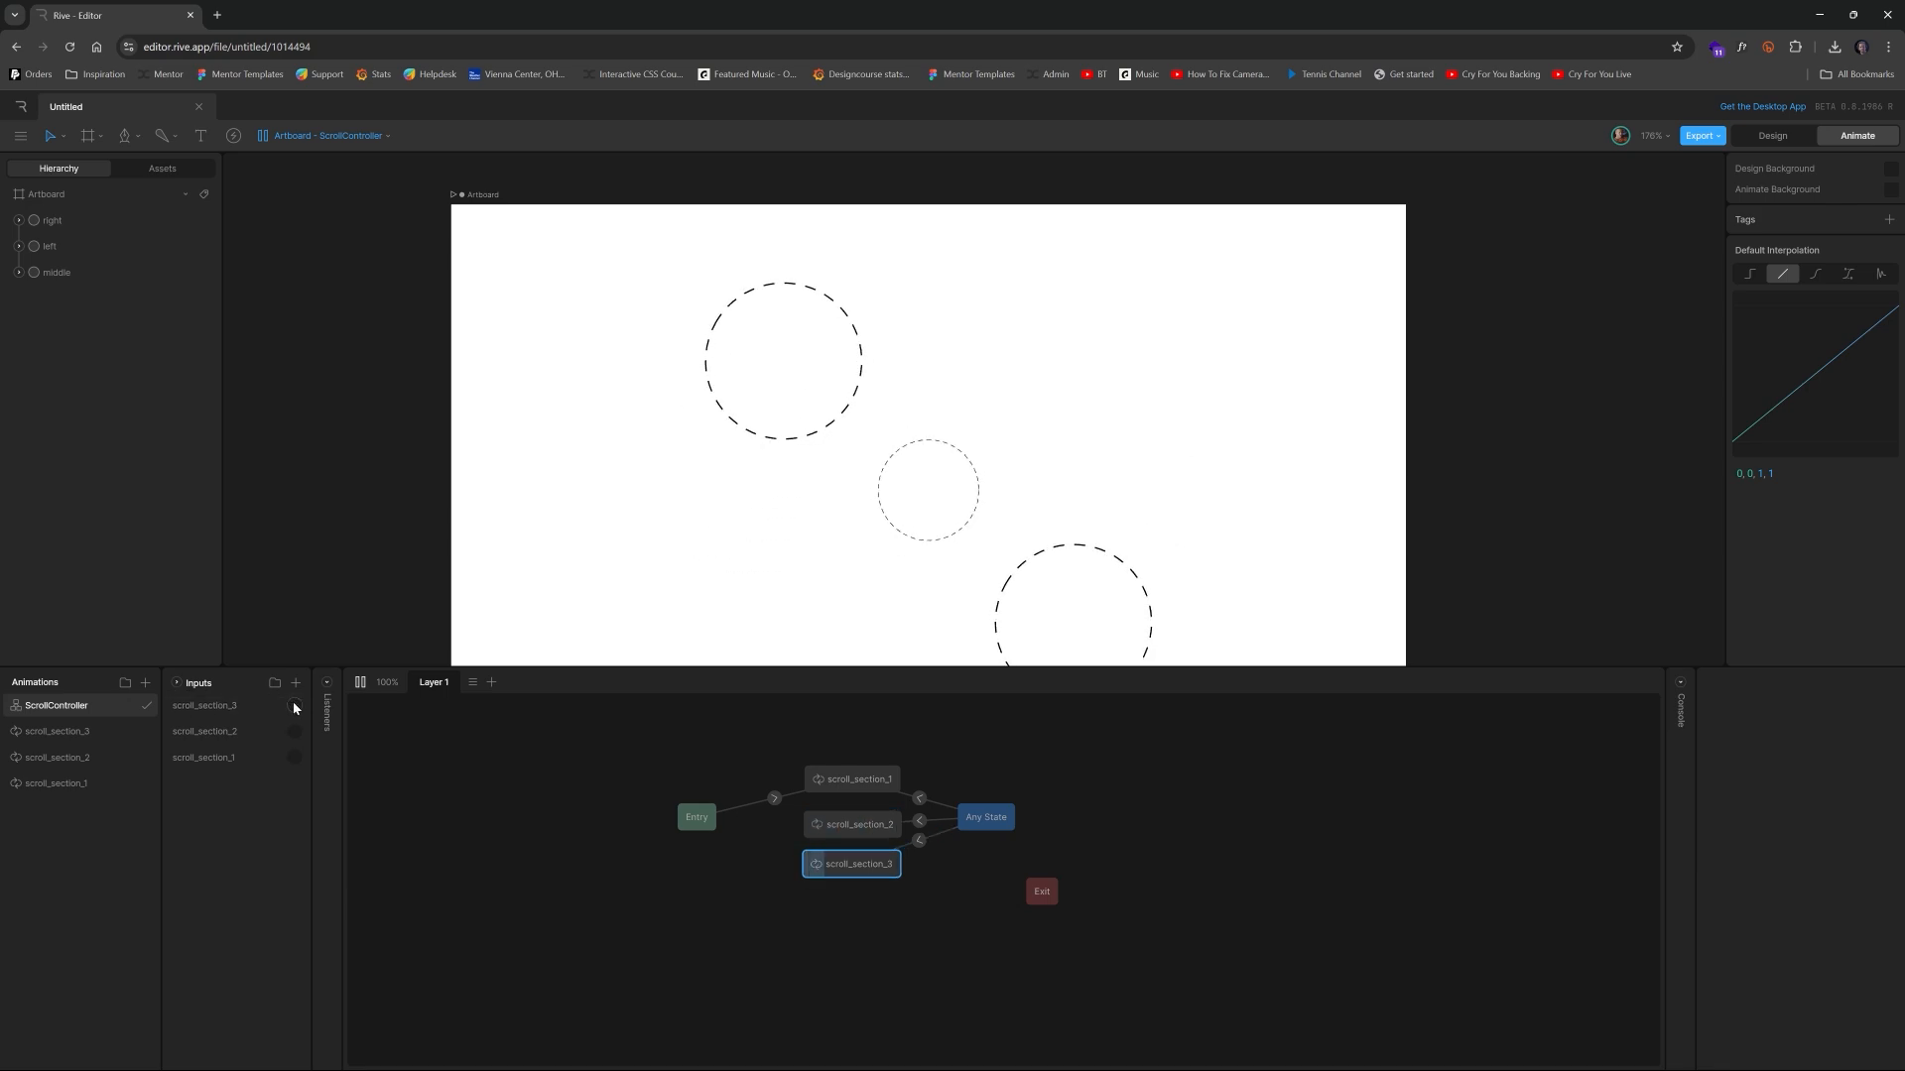
click(294, 759)
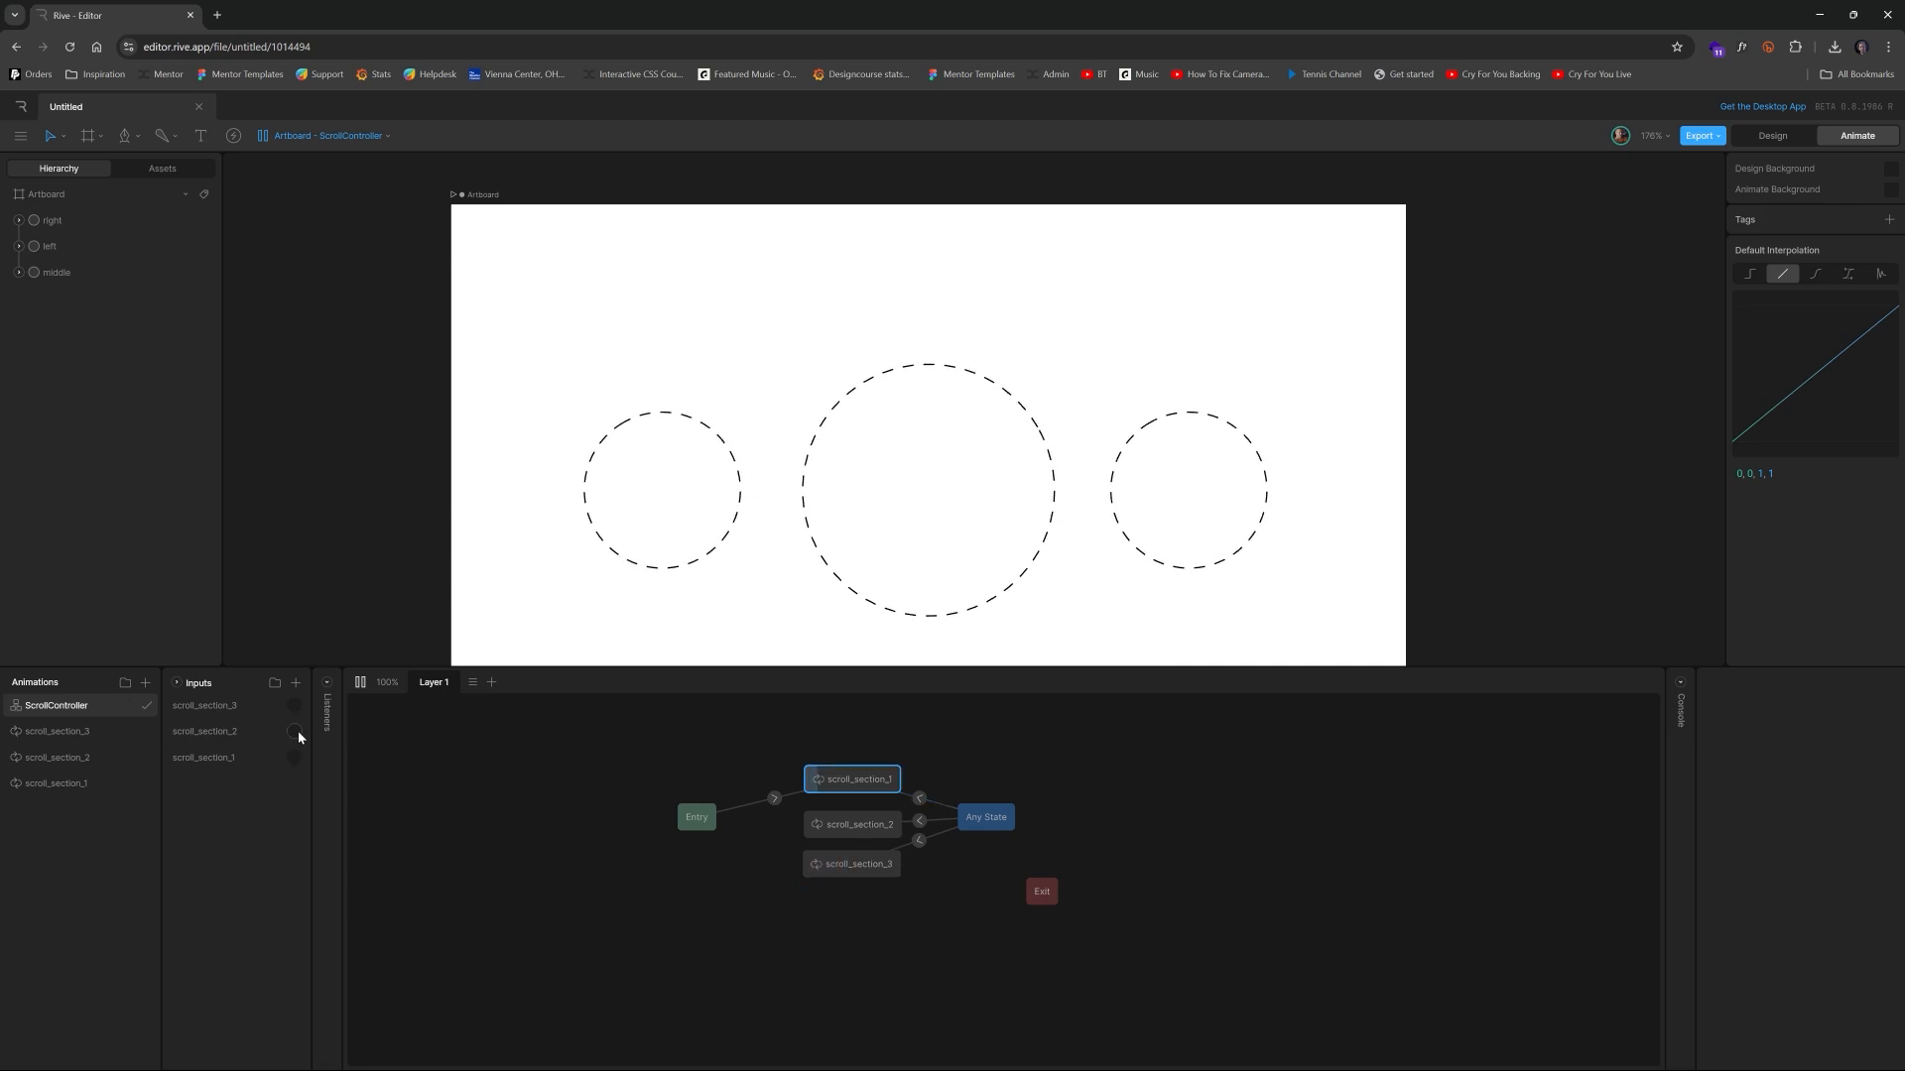
click(295, 732)
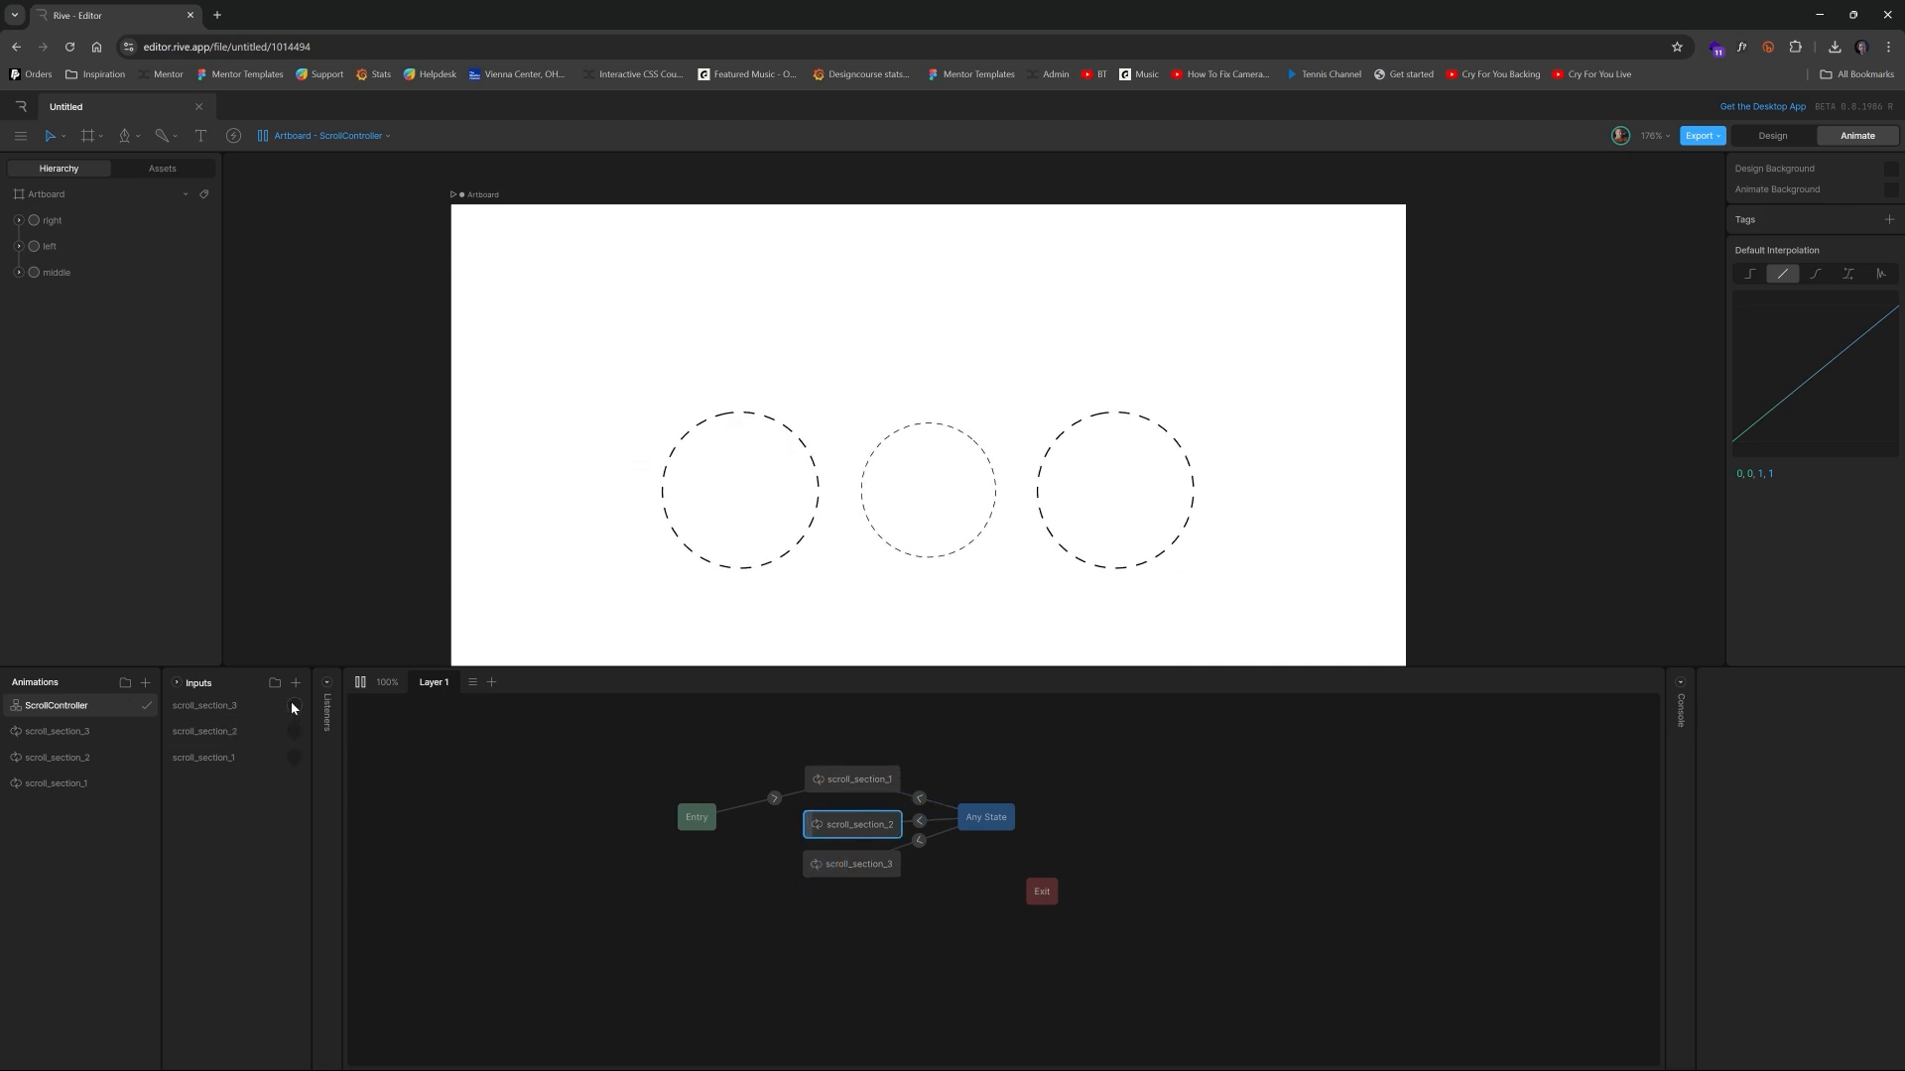
click(294, 758)
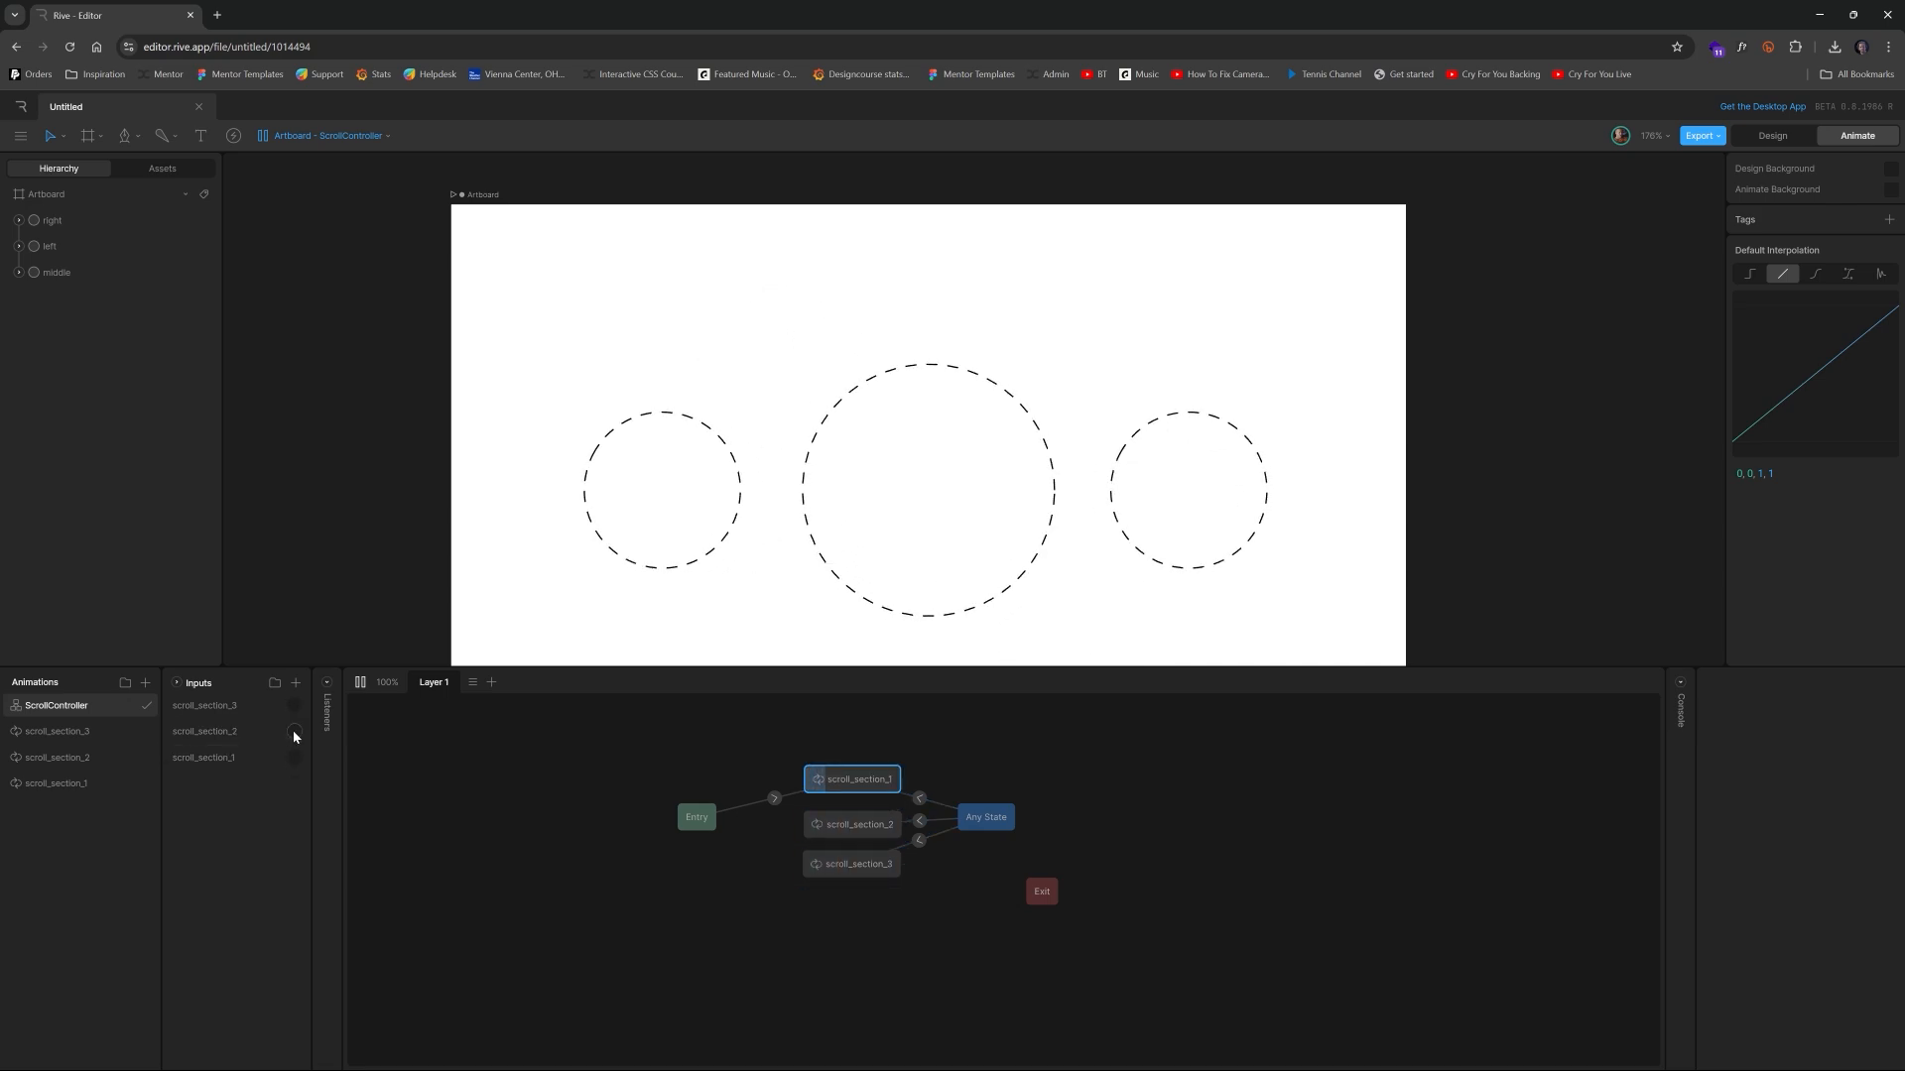
click(295, 735)
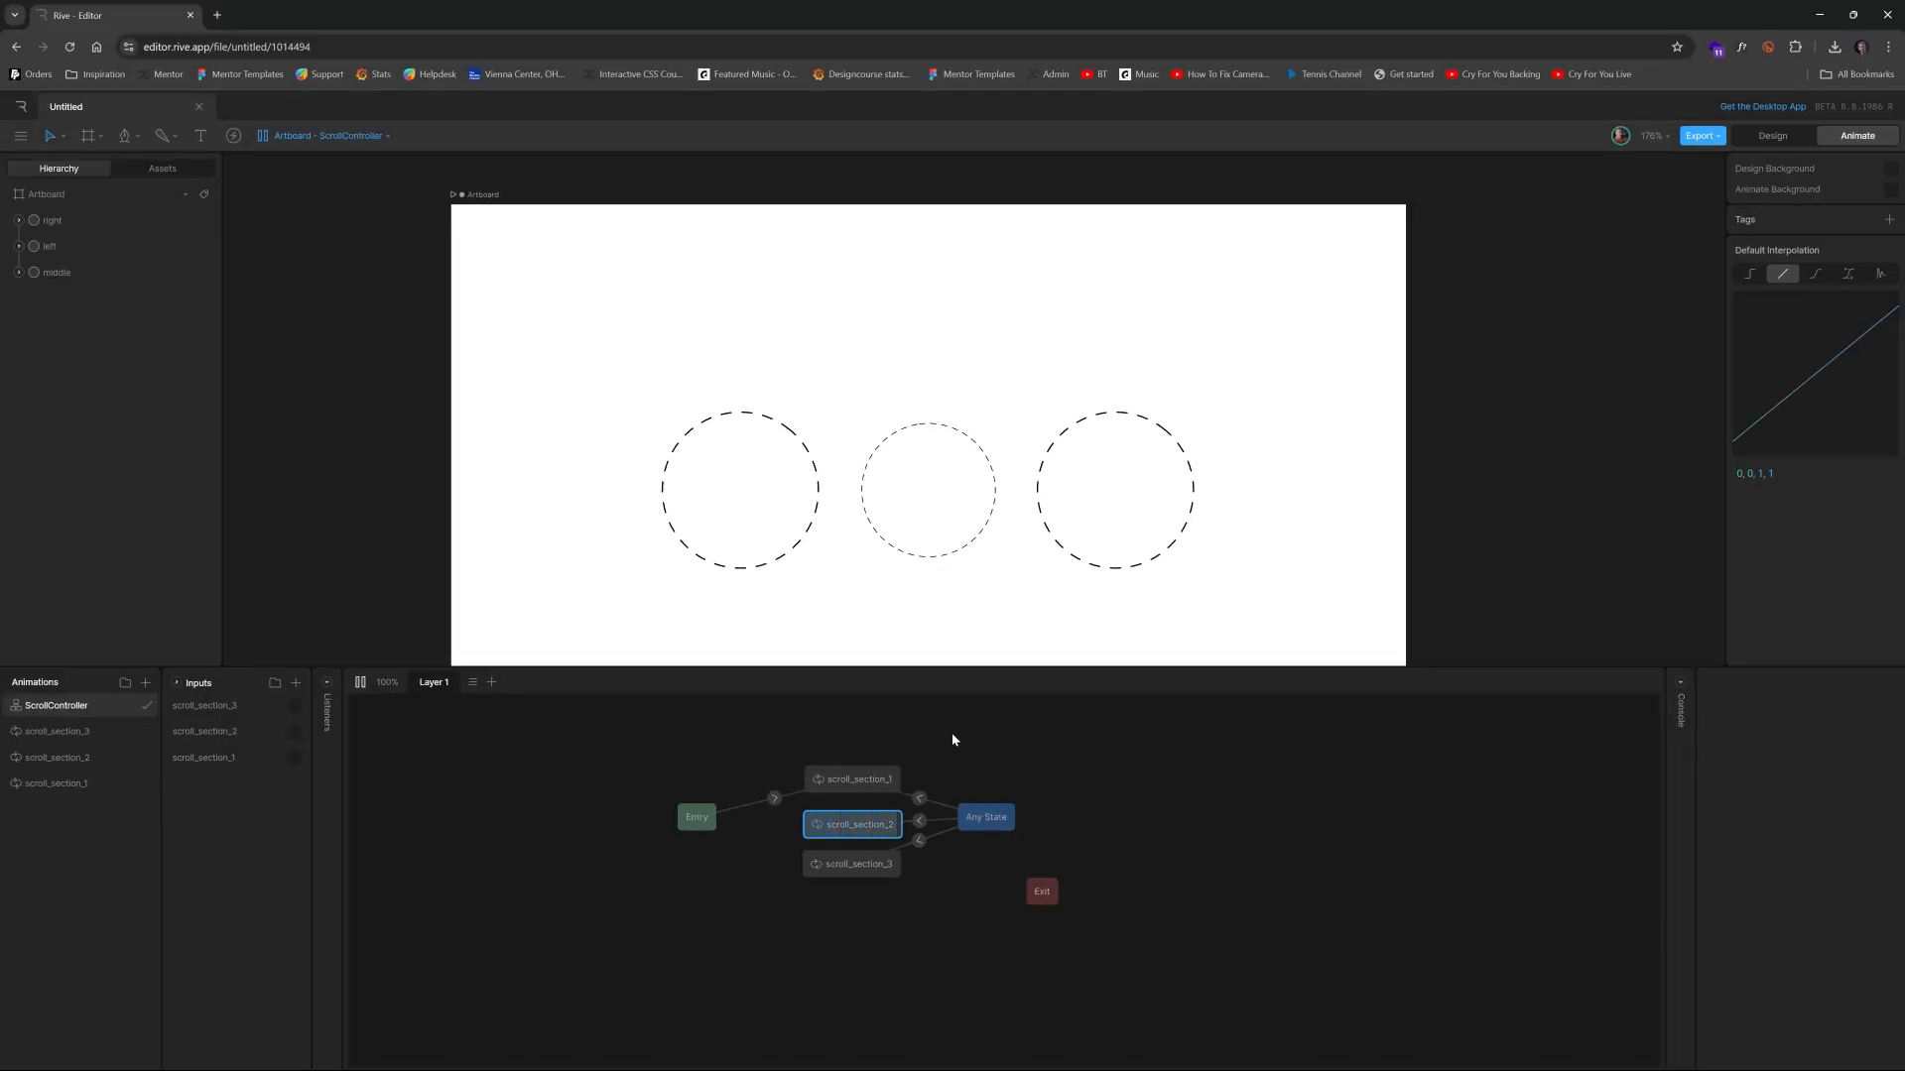
click(360, 682)
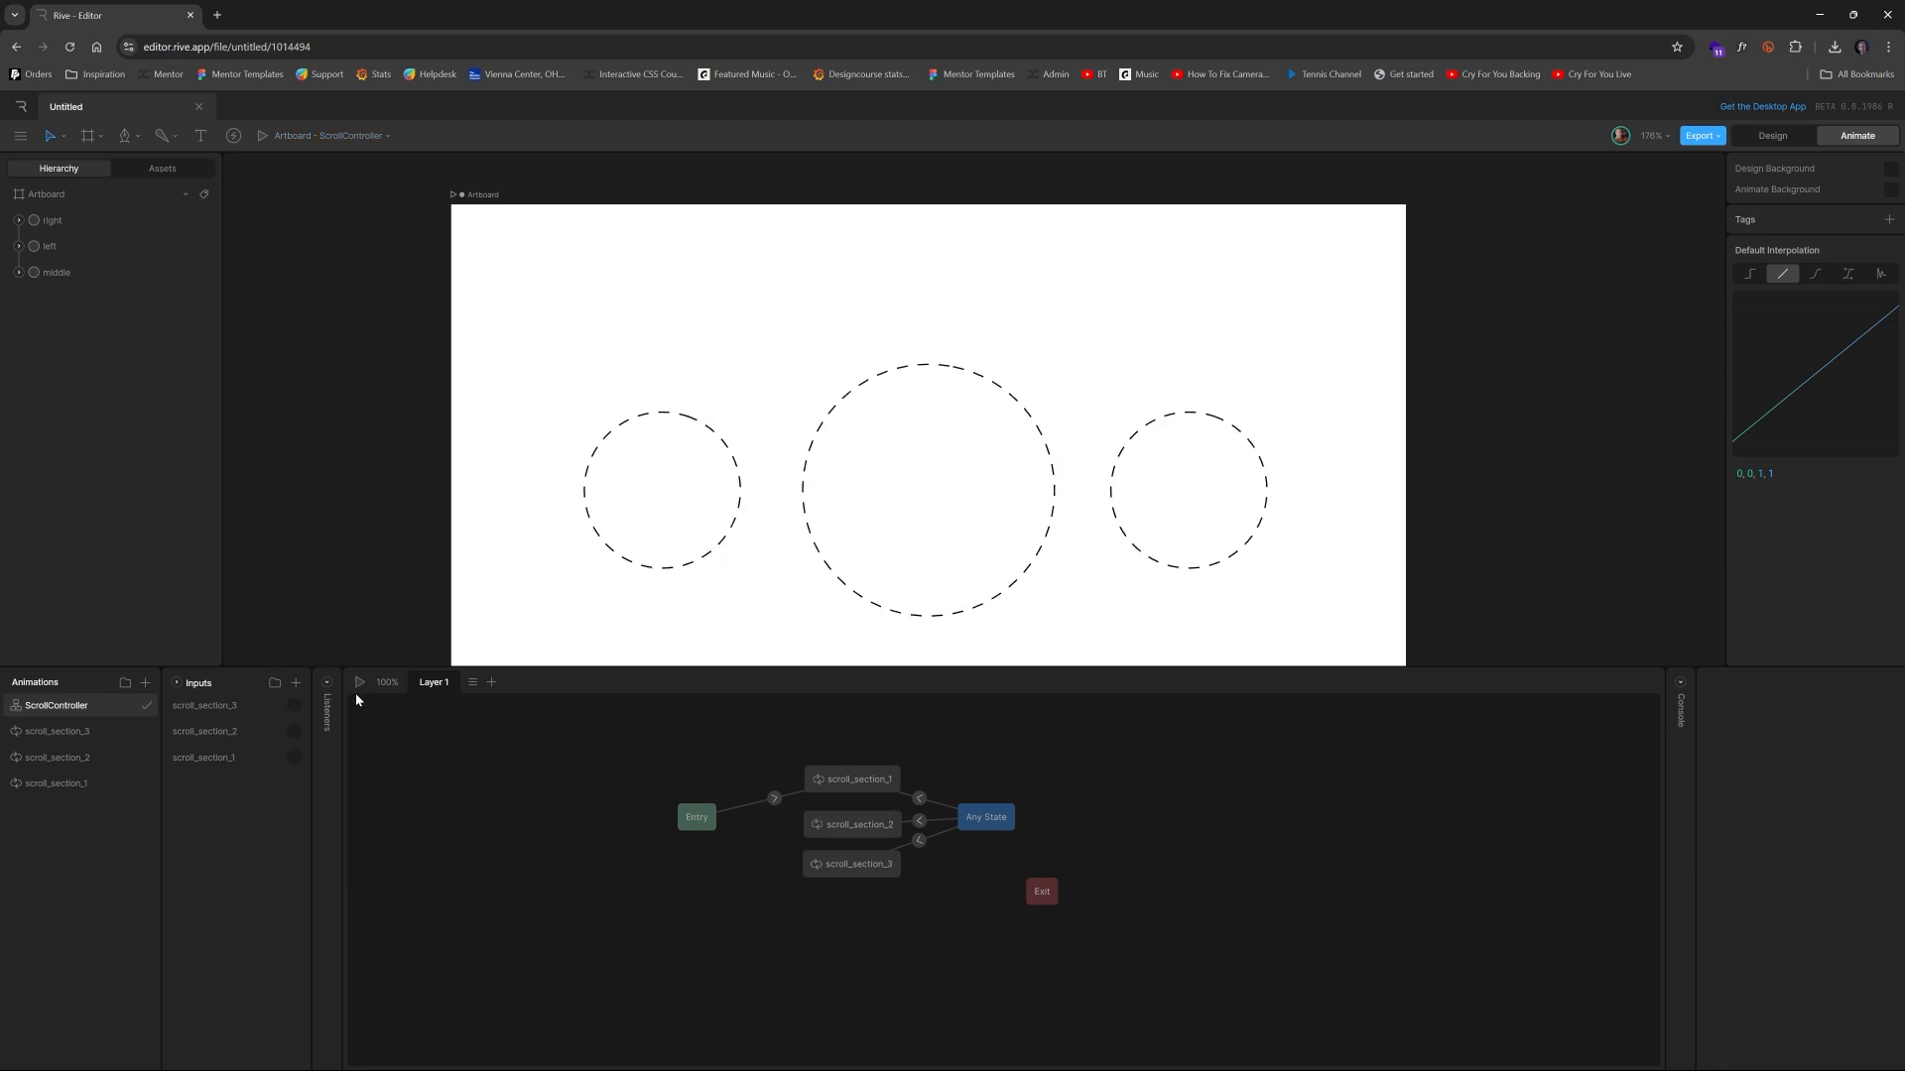
Examine the artboard's fill and the middle and right circles' fill and stroke settings in design mode
click(1772, 135)
click(484, 195)
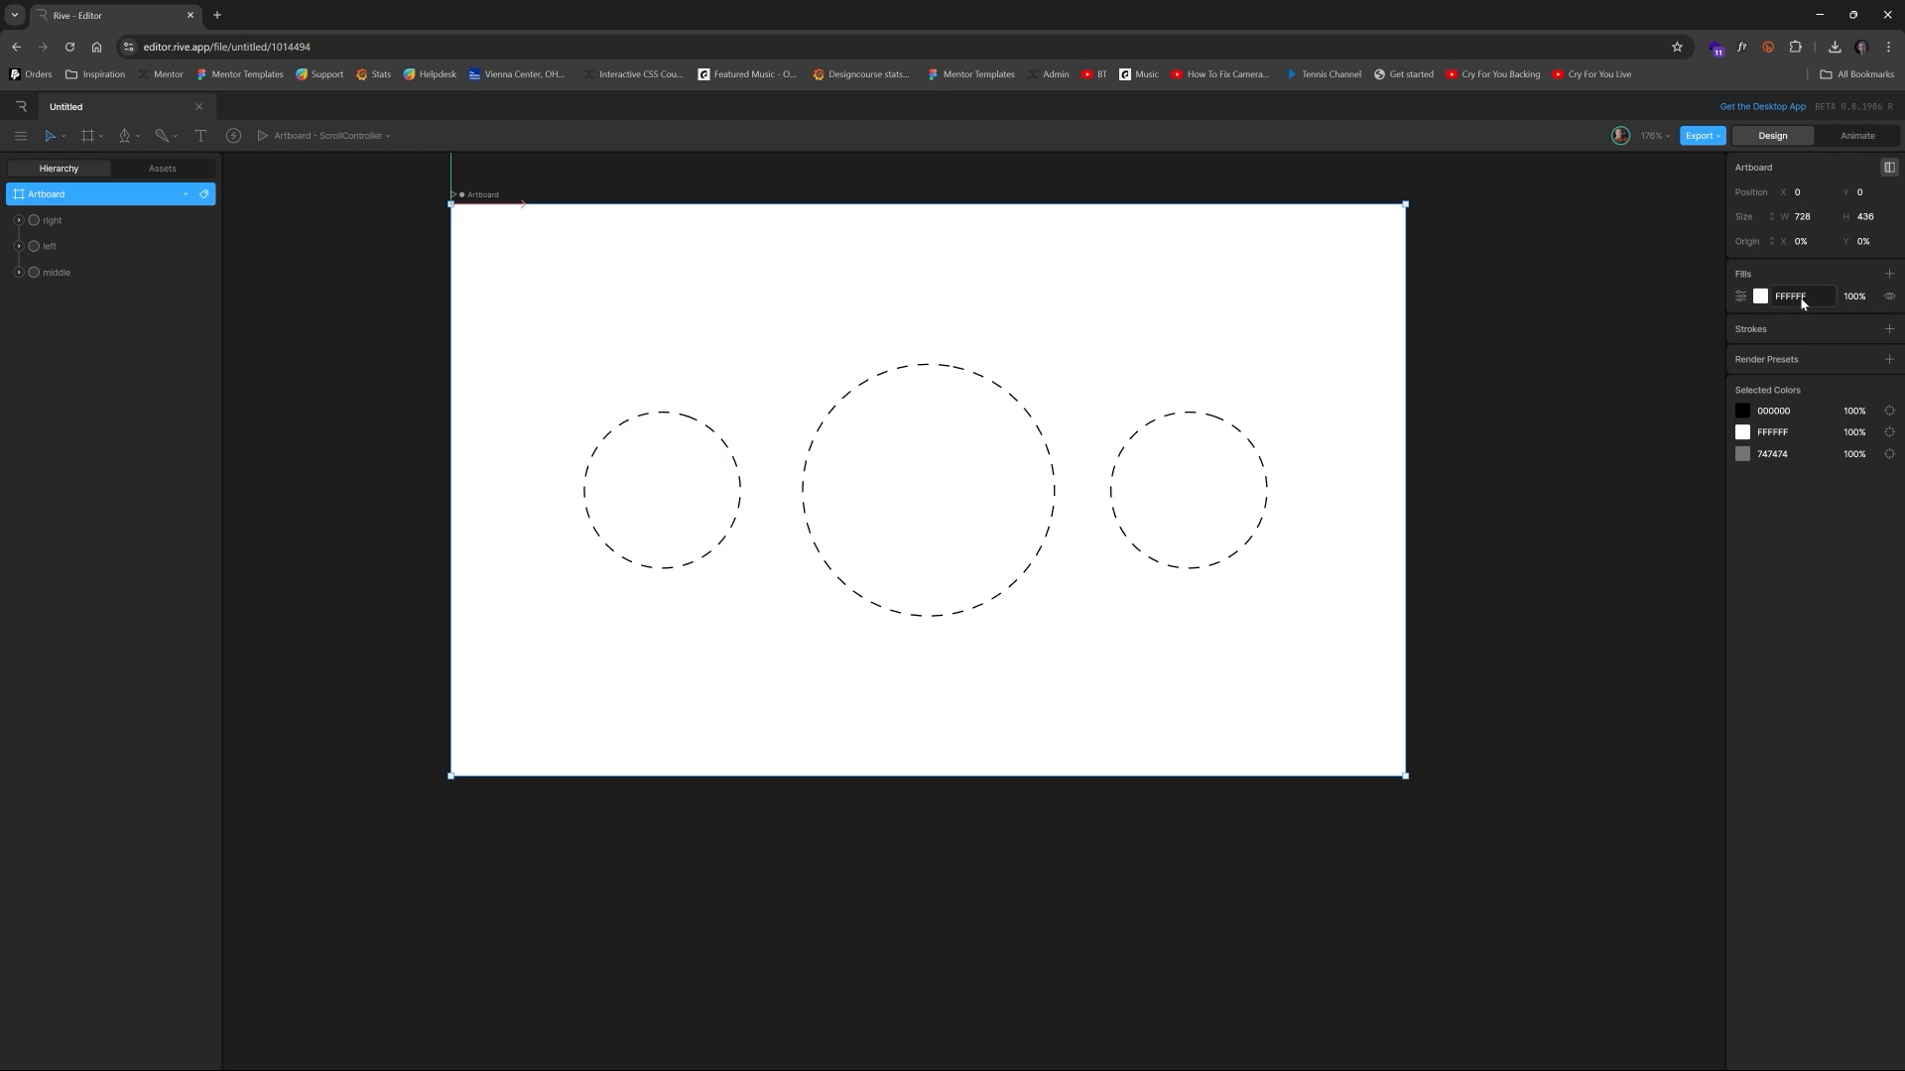
click(857, 396)
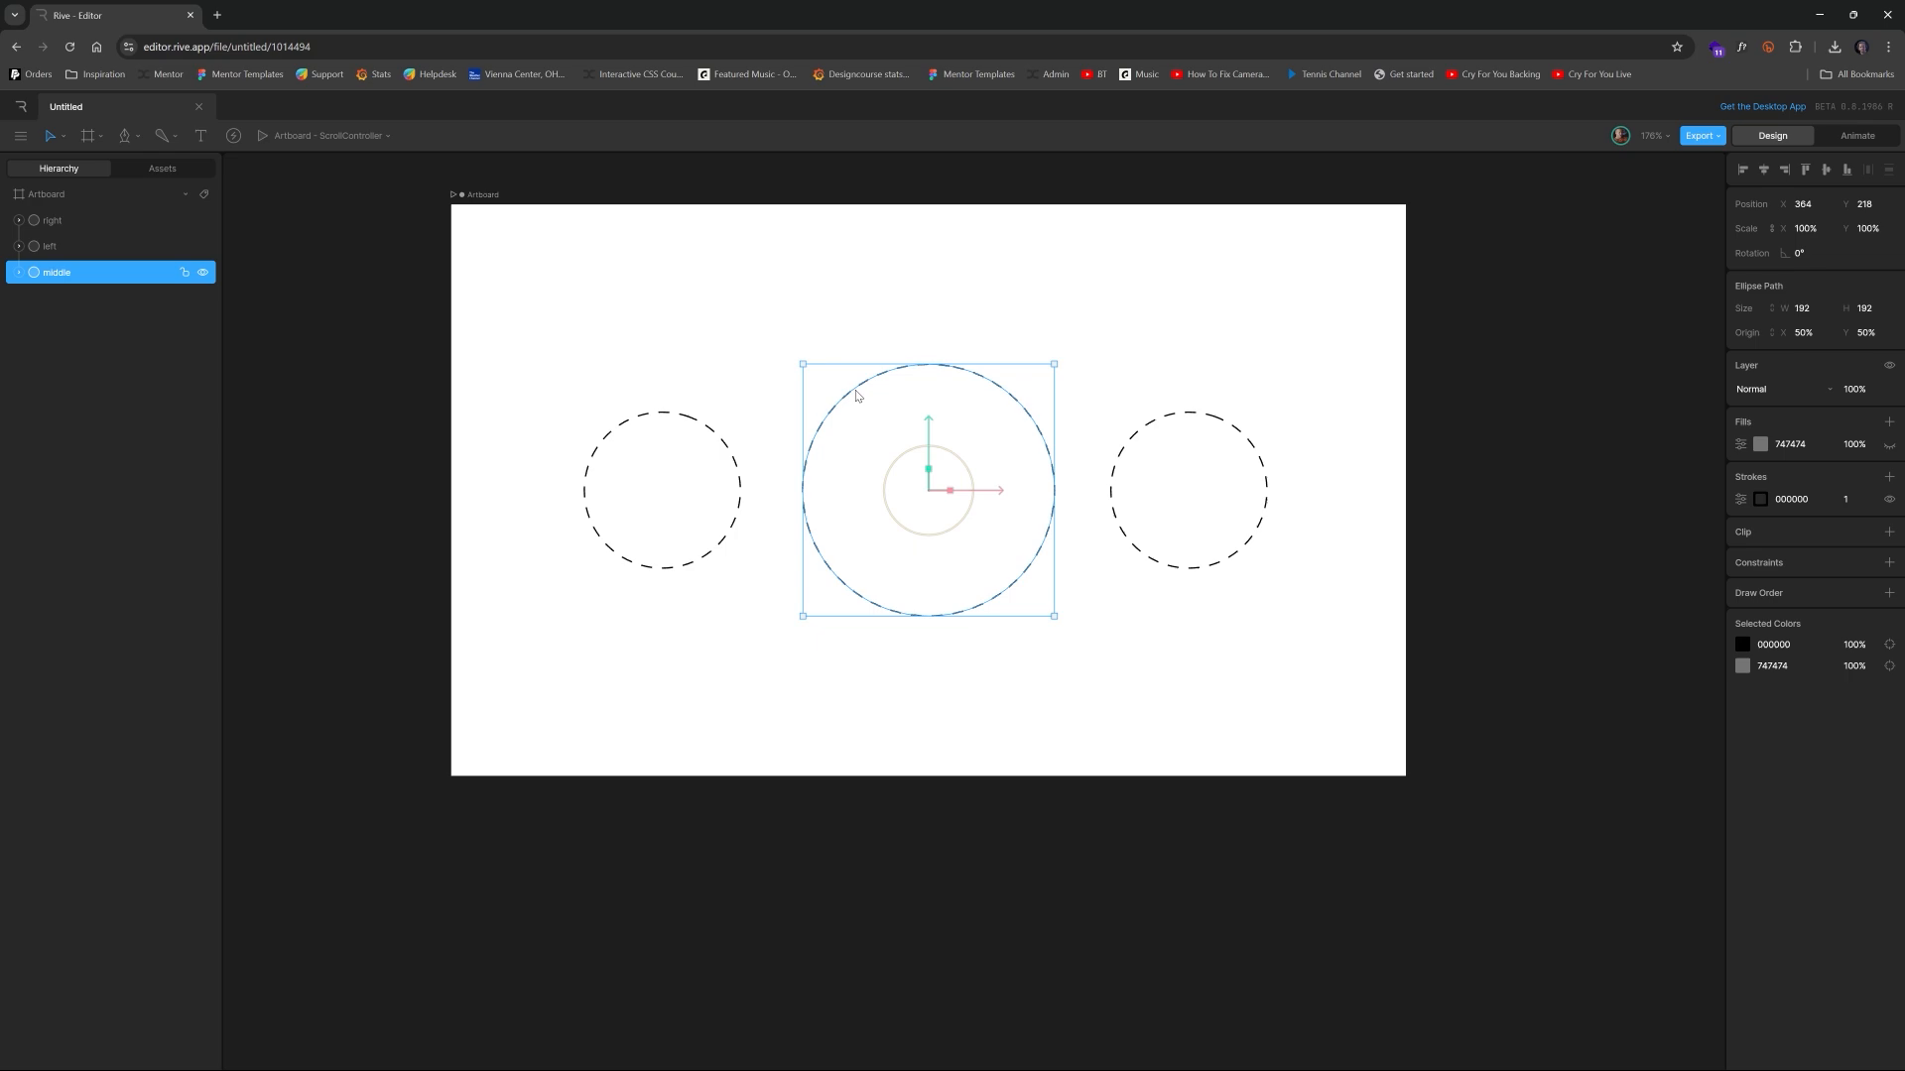
click(1230, 435)
click(1021, 403)
drag(1038, 252, 1191, 305)
click(1012, 391)
click(1118, 426)
click(1197, 439)
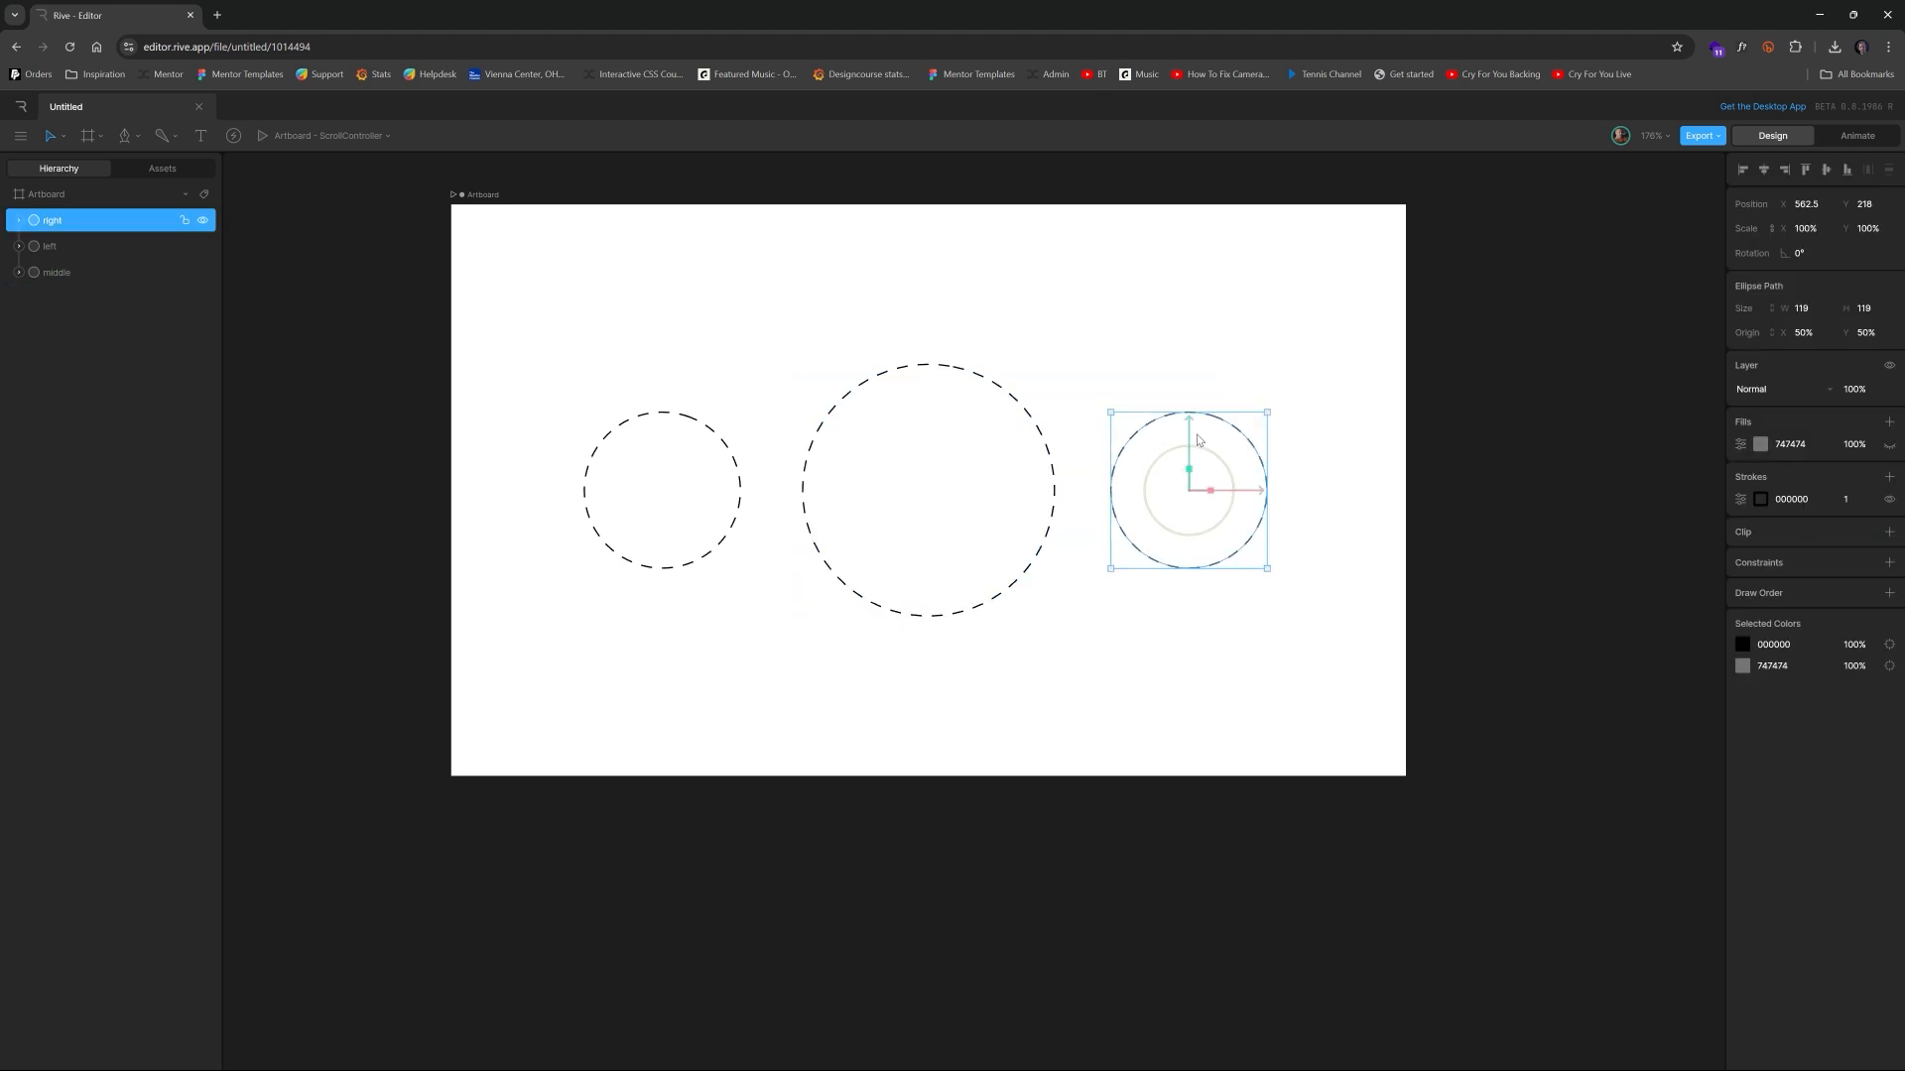
click(1221, 318)
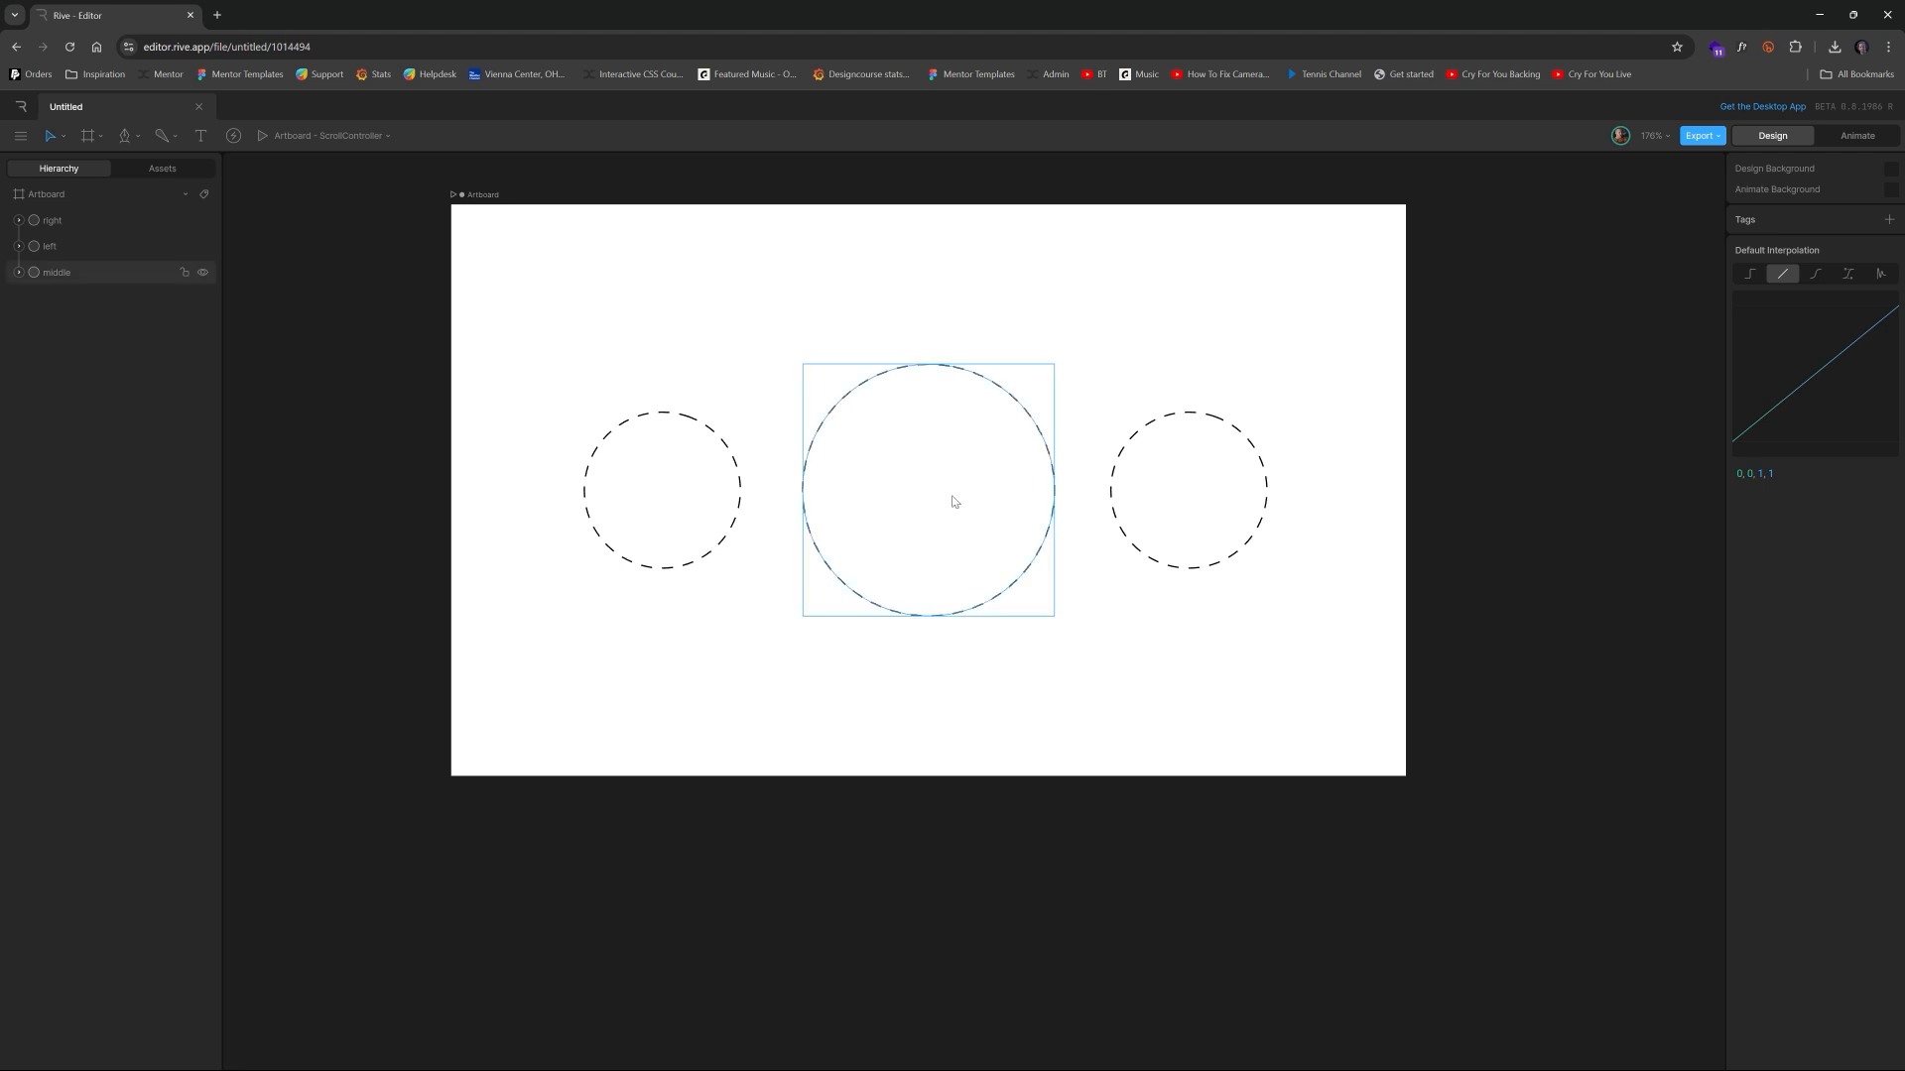
click(1007, 400)
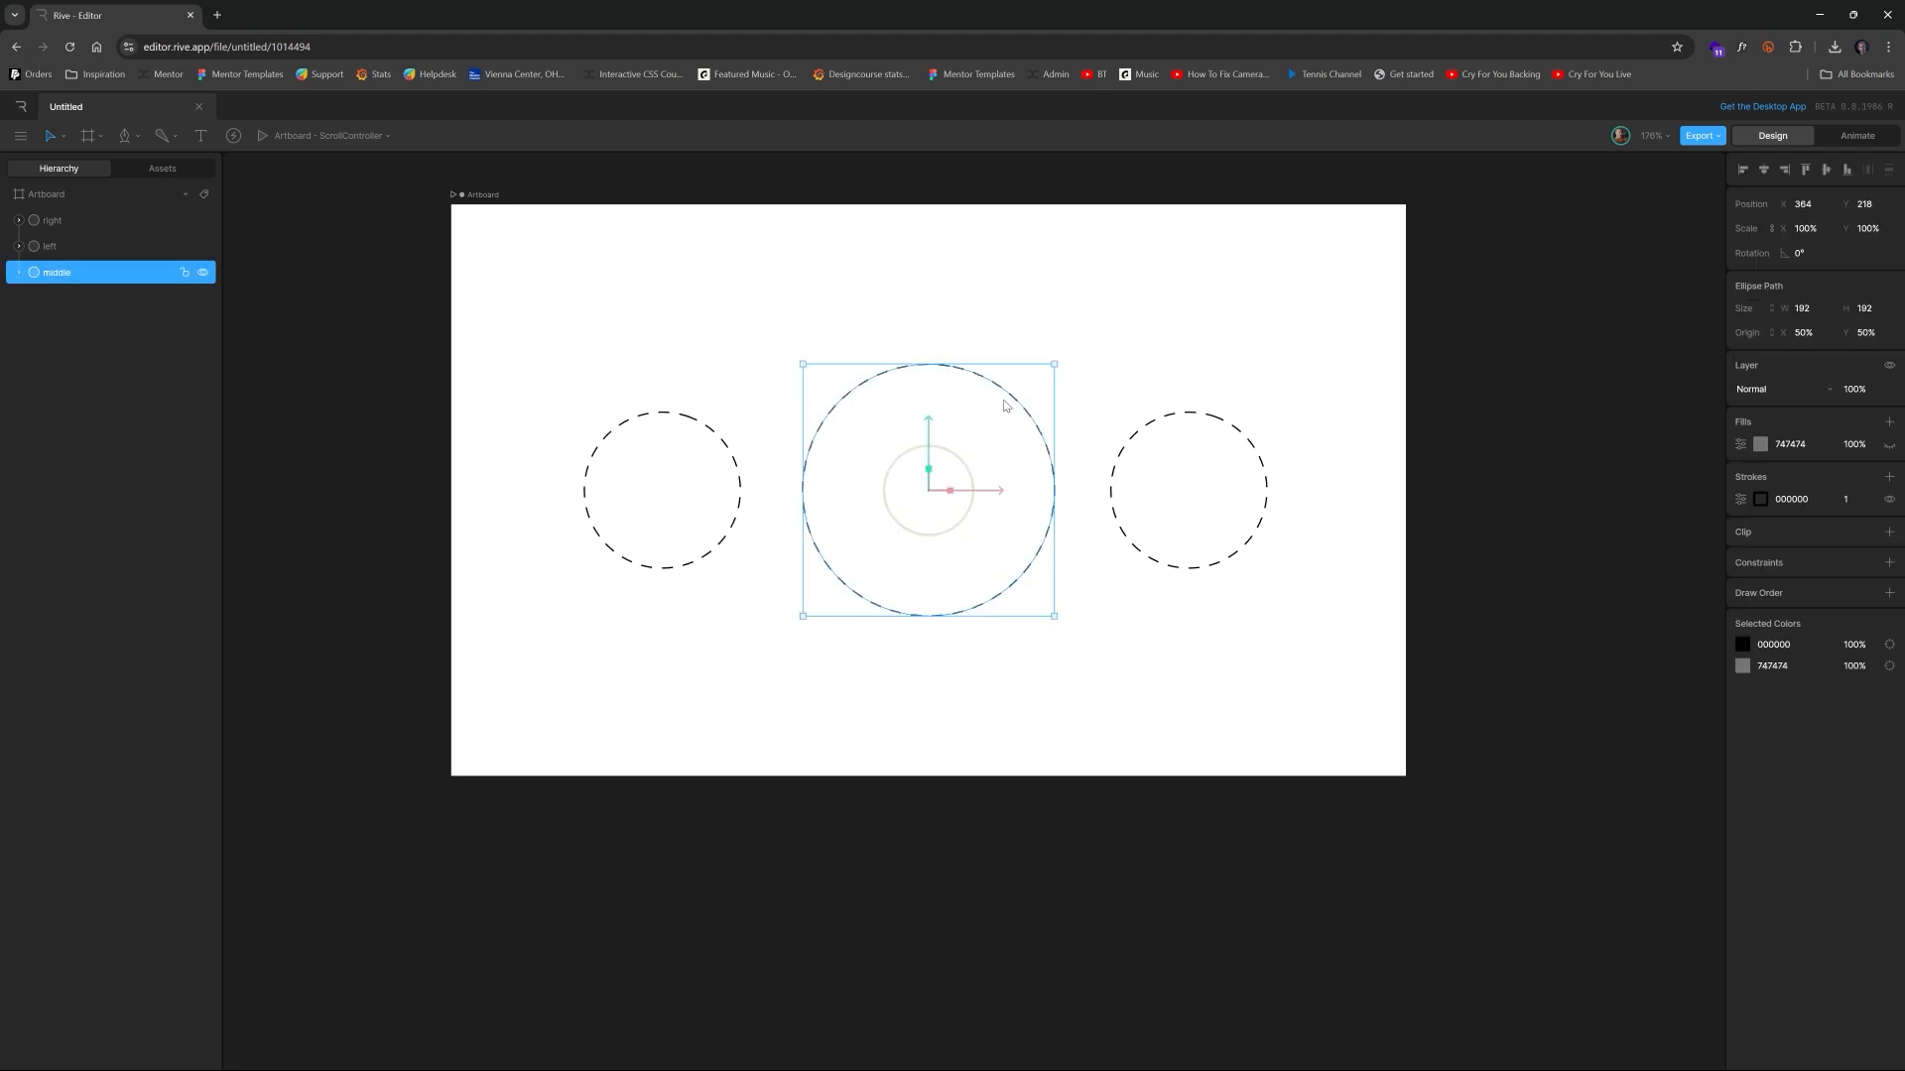
click(1146, 344)
Key the 000000 stroke color of all three circles at the start and end of the scroll_section_1 timeline
click(1845, 141)
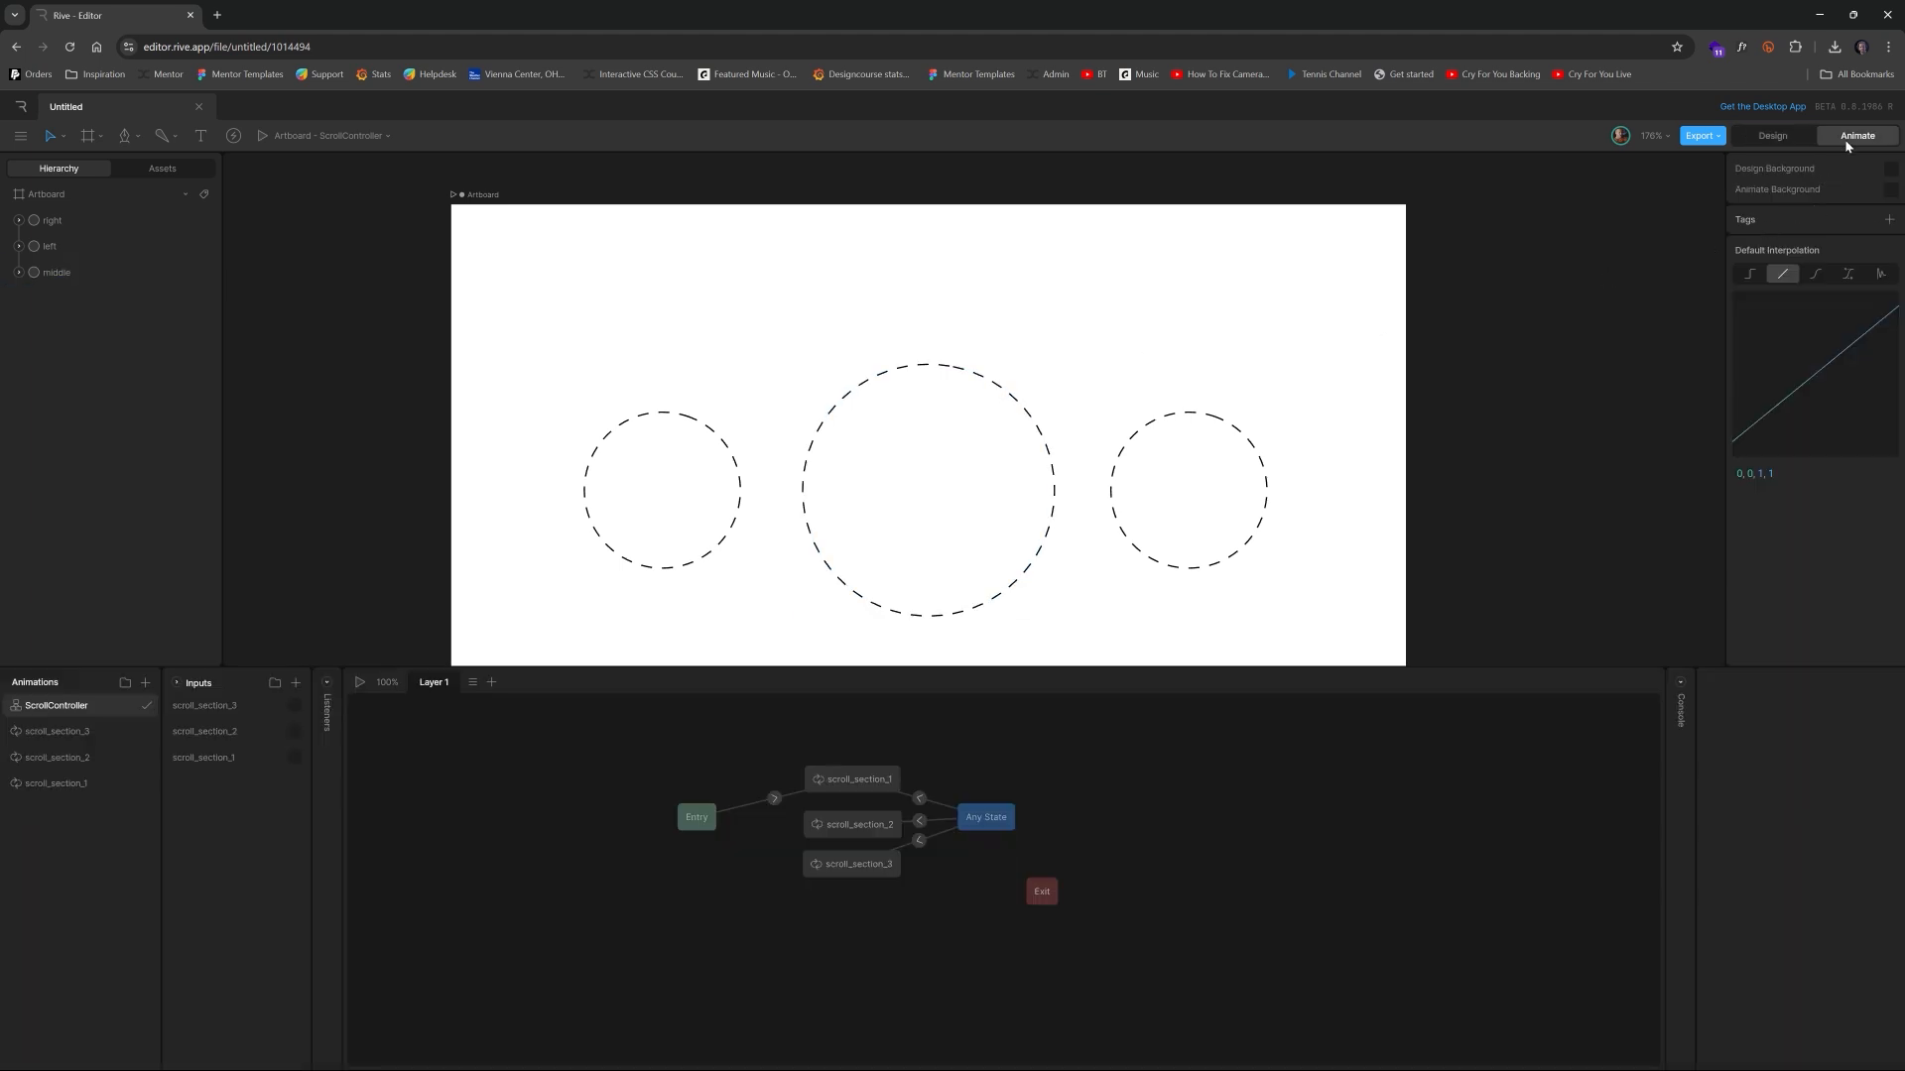
click(86, 758)
shift+click(83, 731)
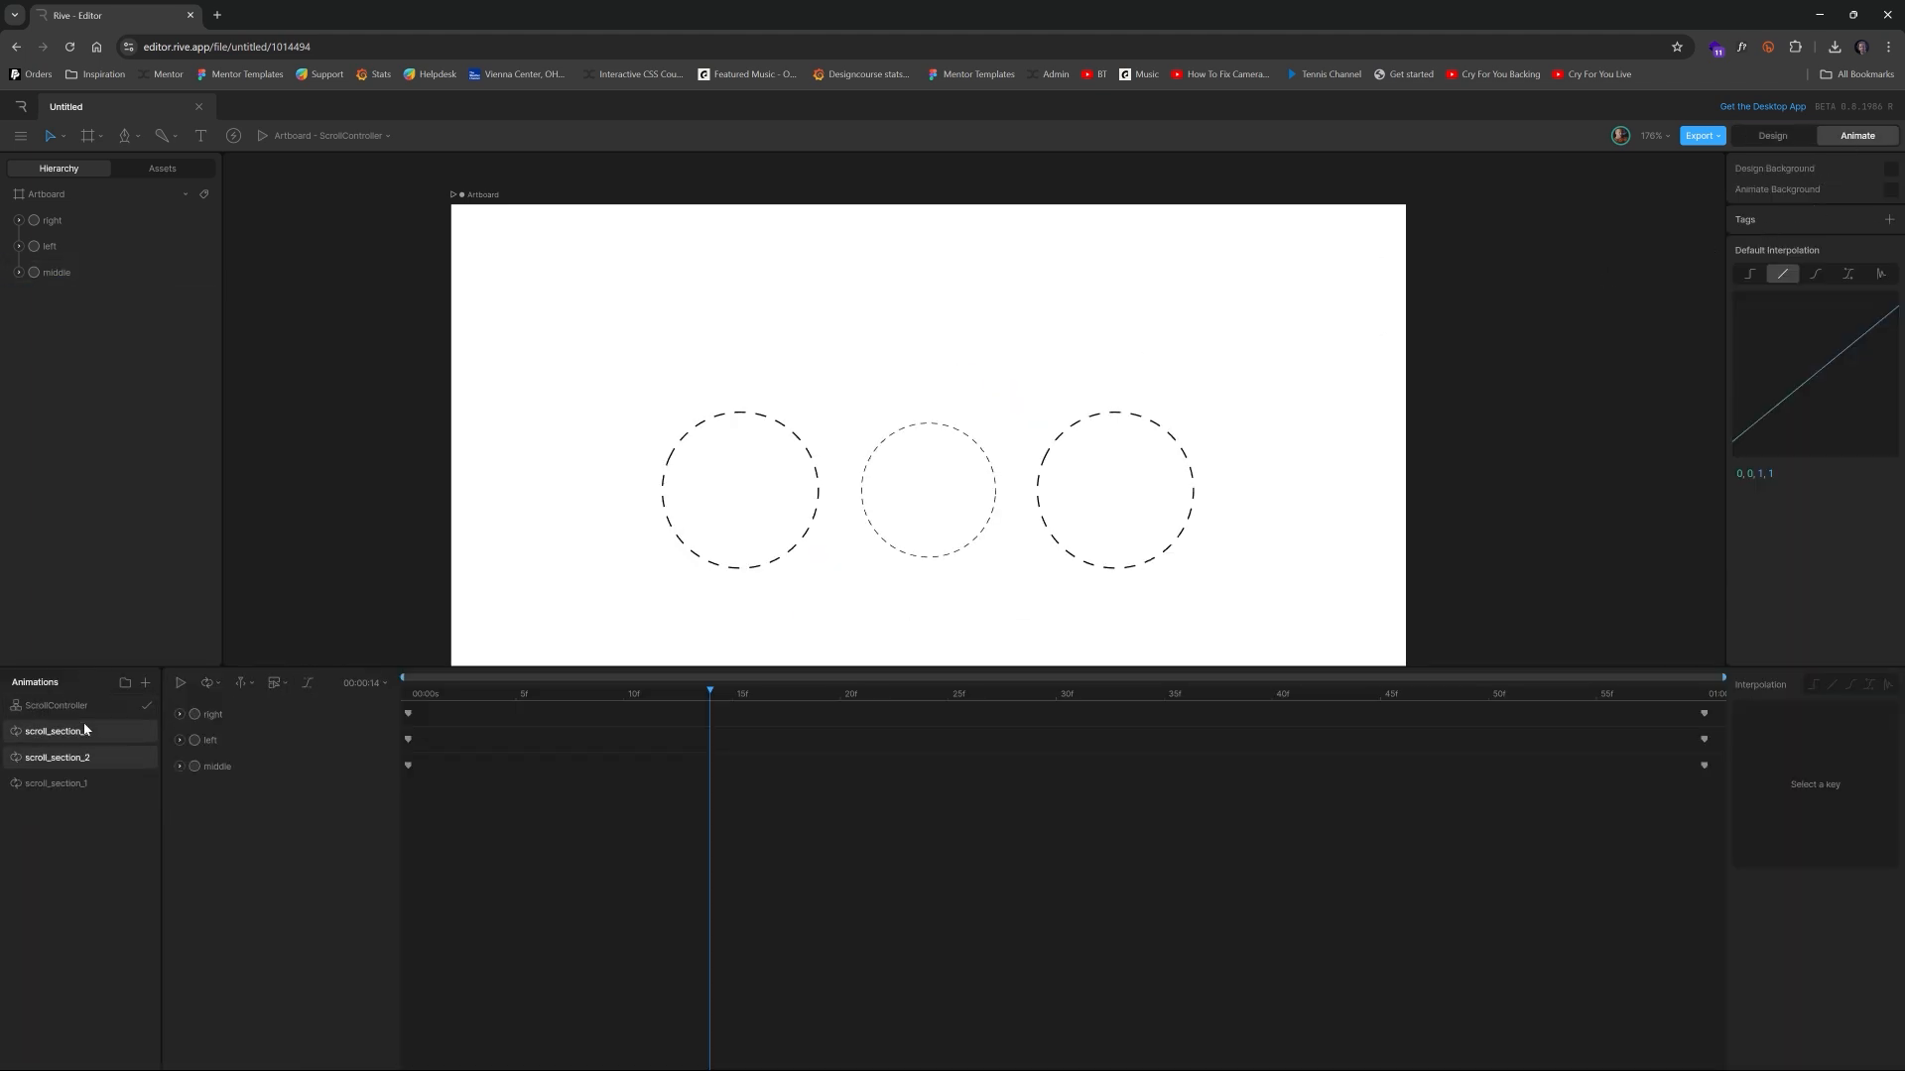
shift+click(87, 784)
click(85, 783)
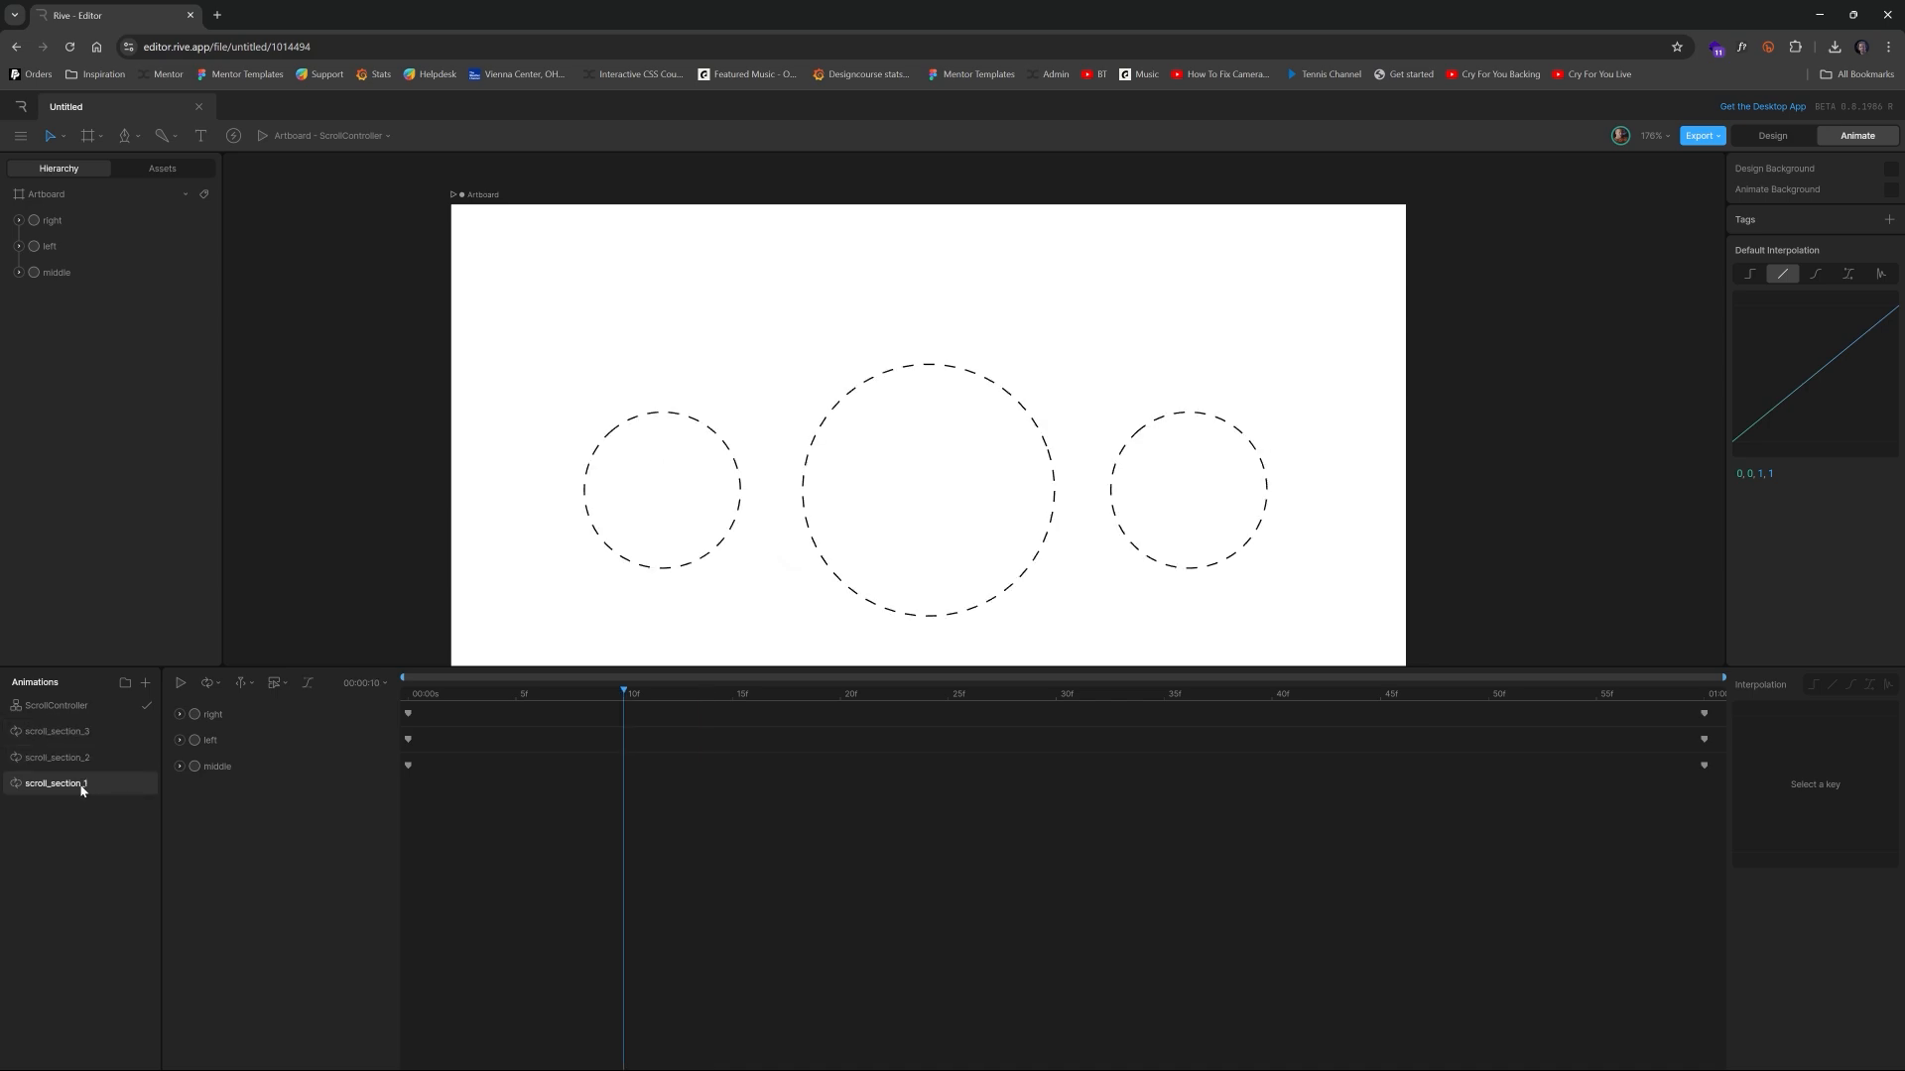
drag(447, 696, 393, 702)
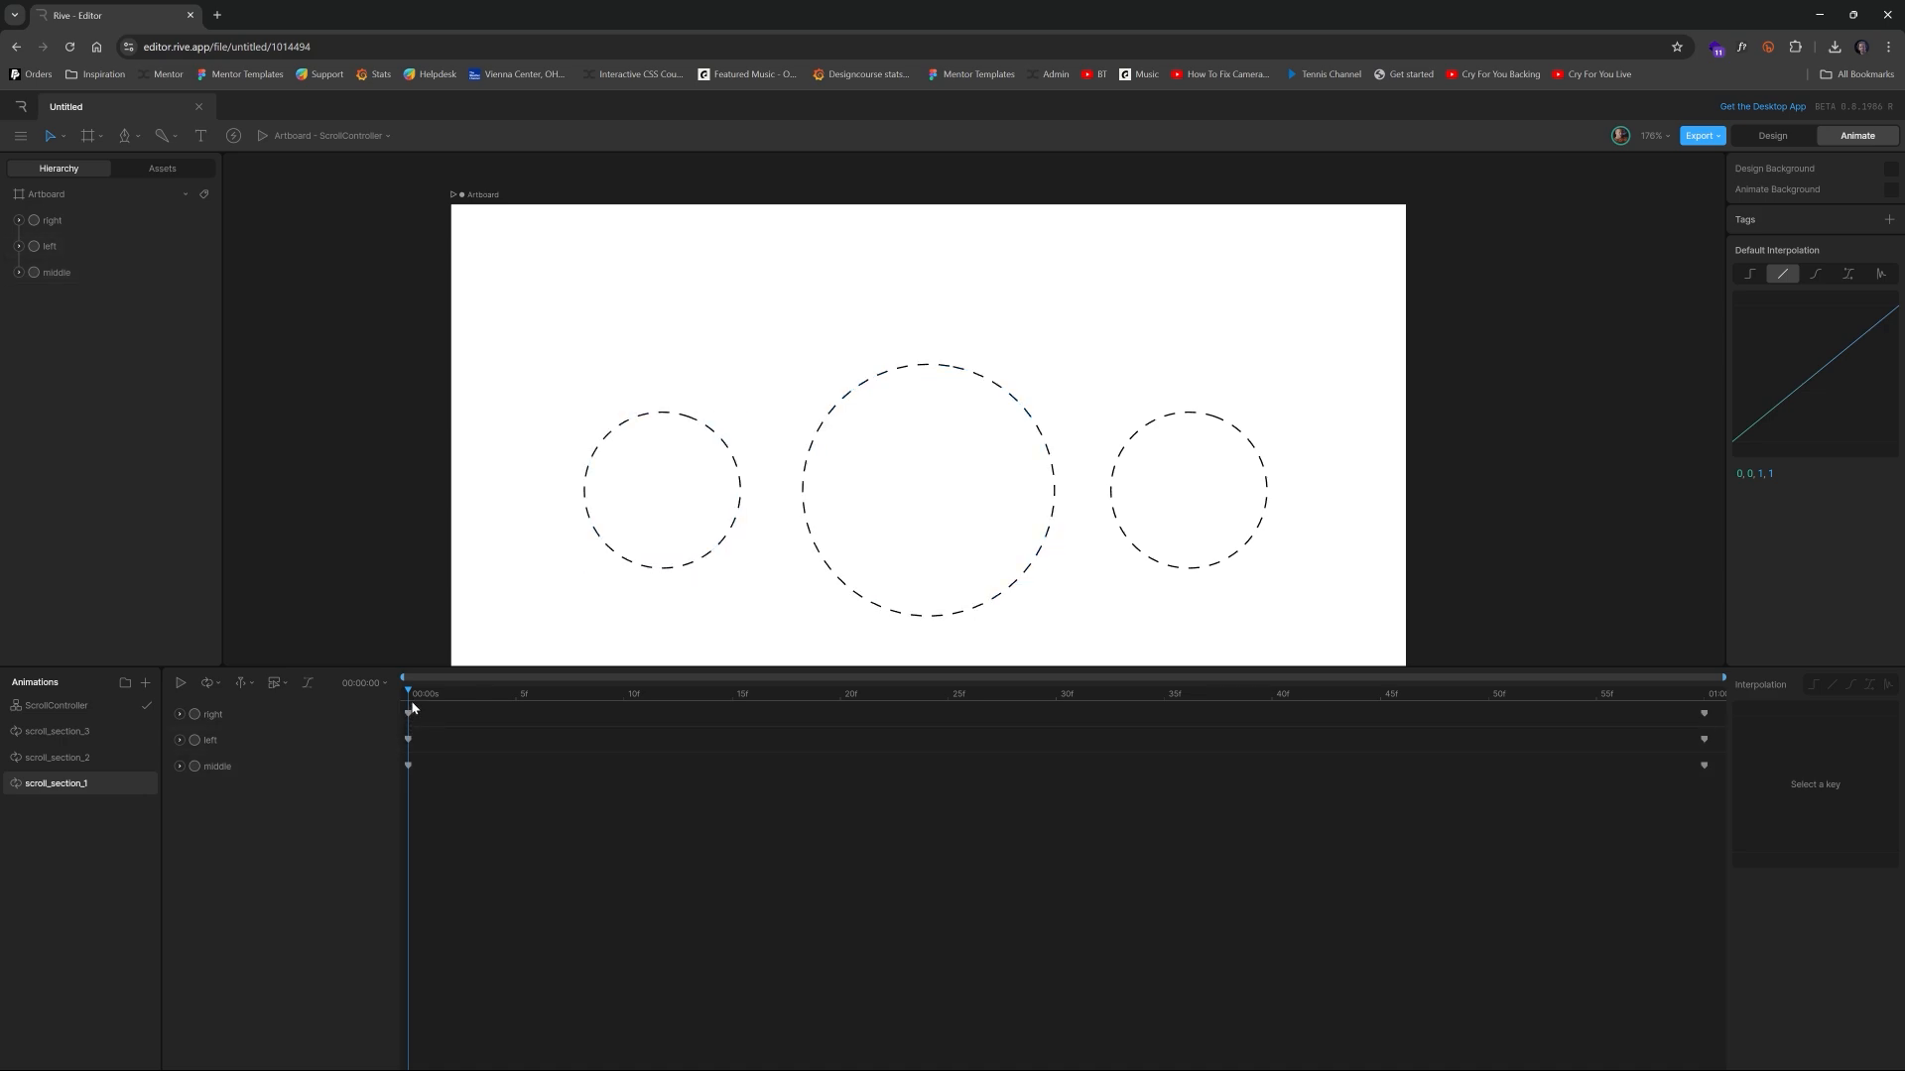
click(224, 769)
shift+click(224, 721)
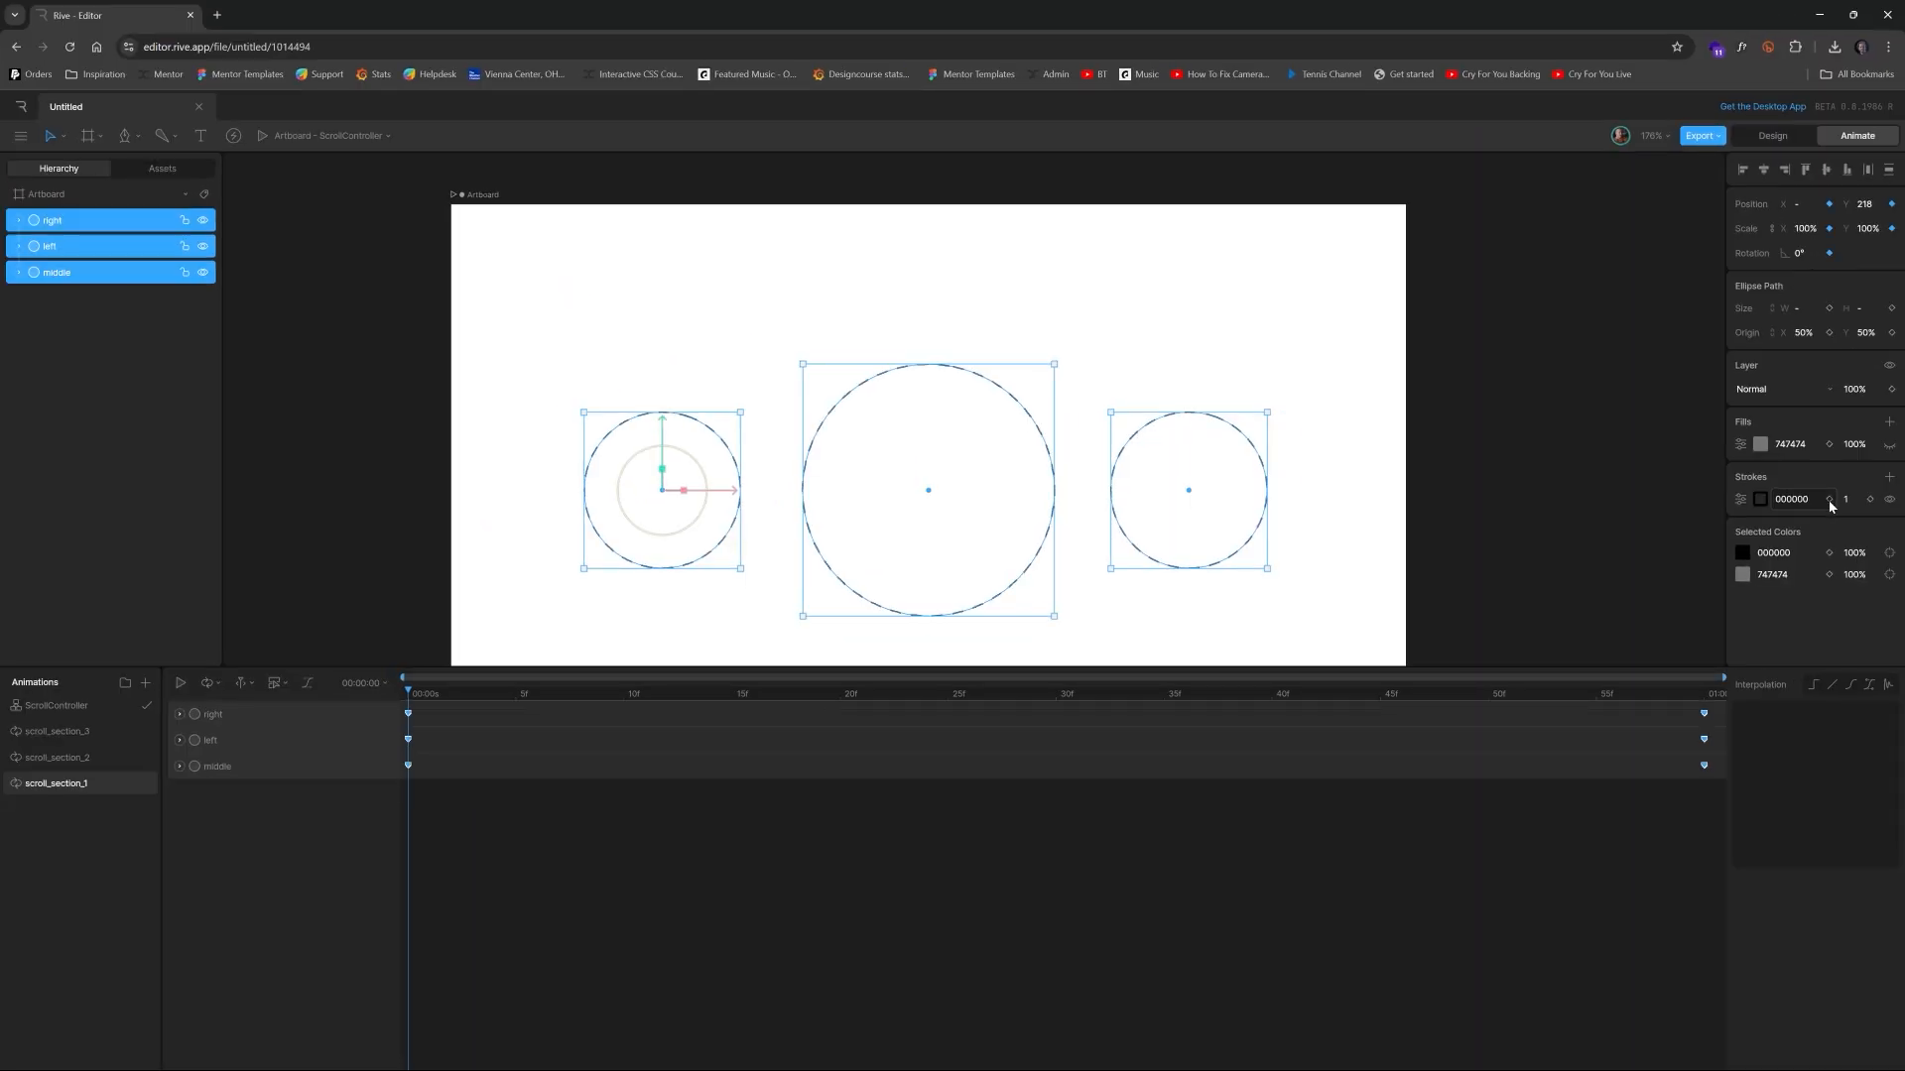
click(1830, 499)
click(1694, 691)
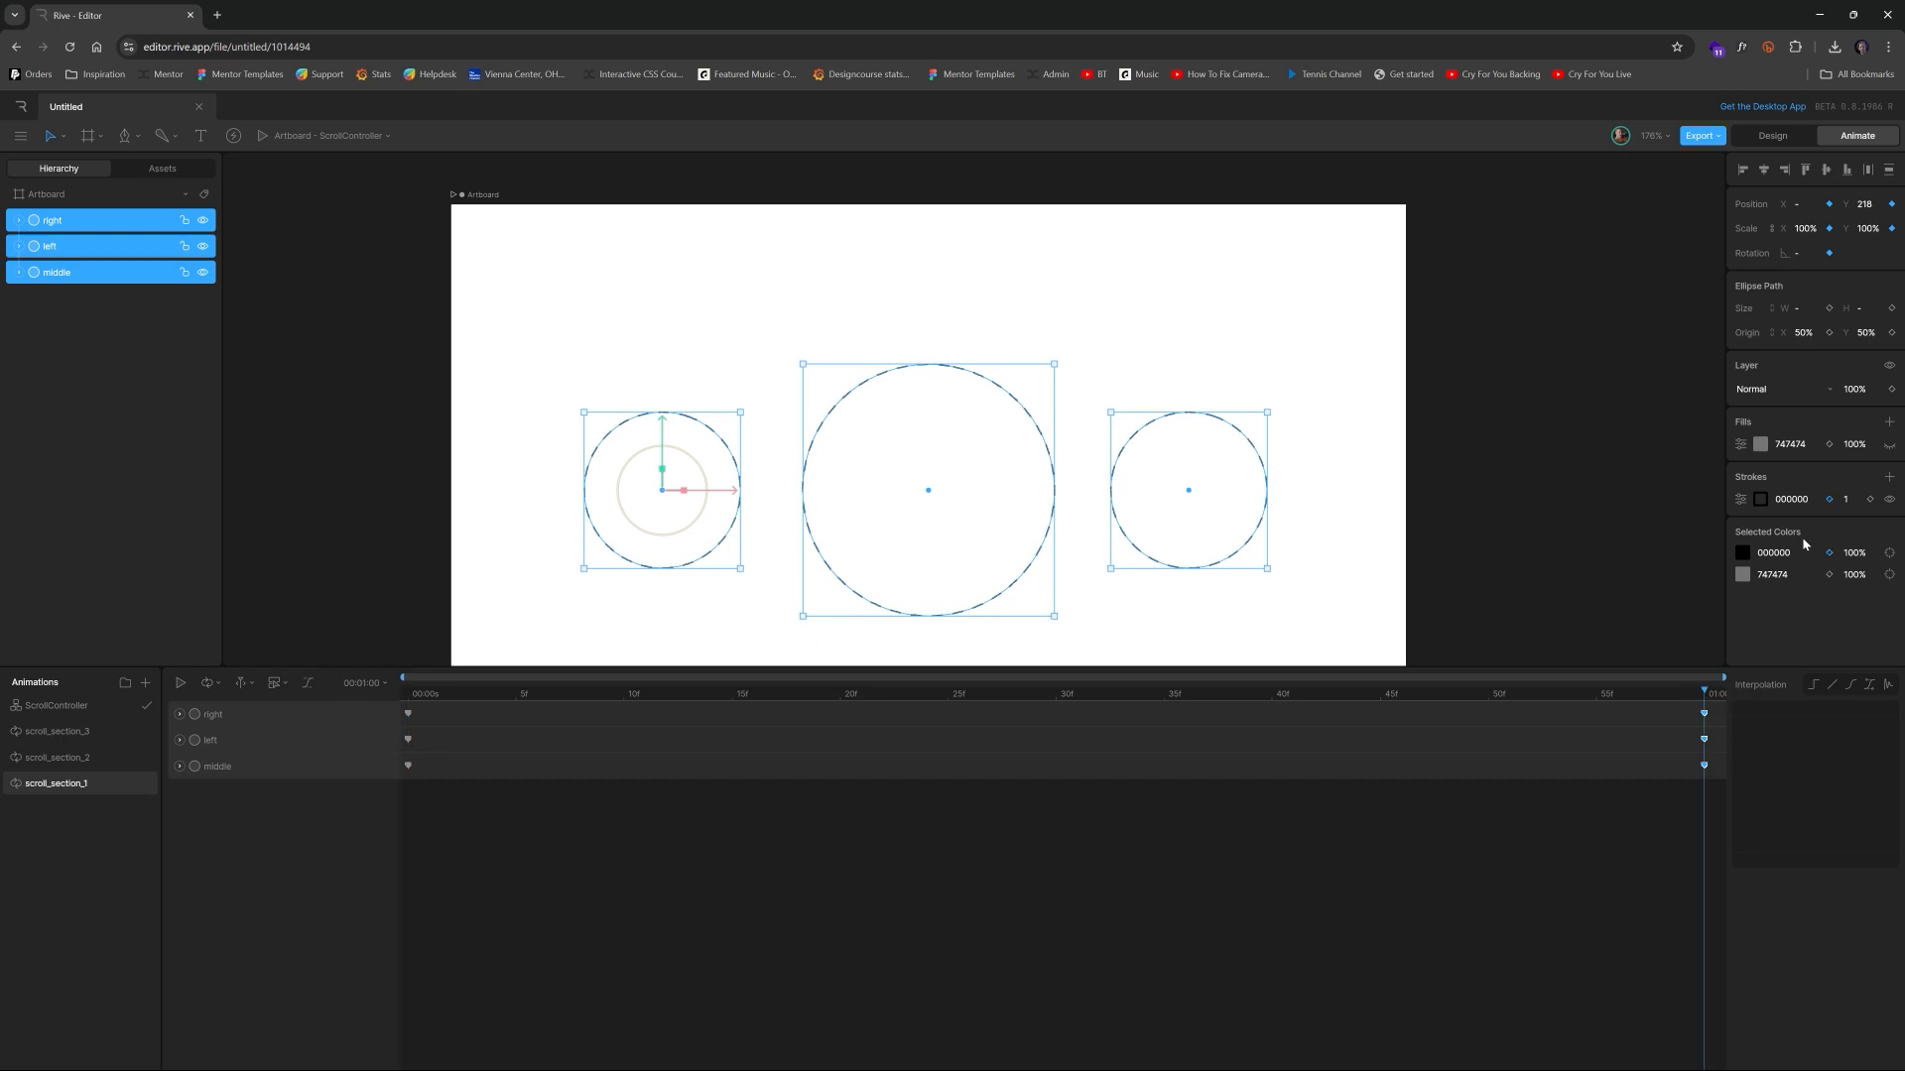
click(1829, 499)
Key an FFFFFF stroke color on all three circles at the start and end of scroll_section_2, and open the scroll_section_3 timeline
click(74, 760)
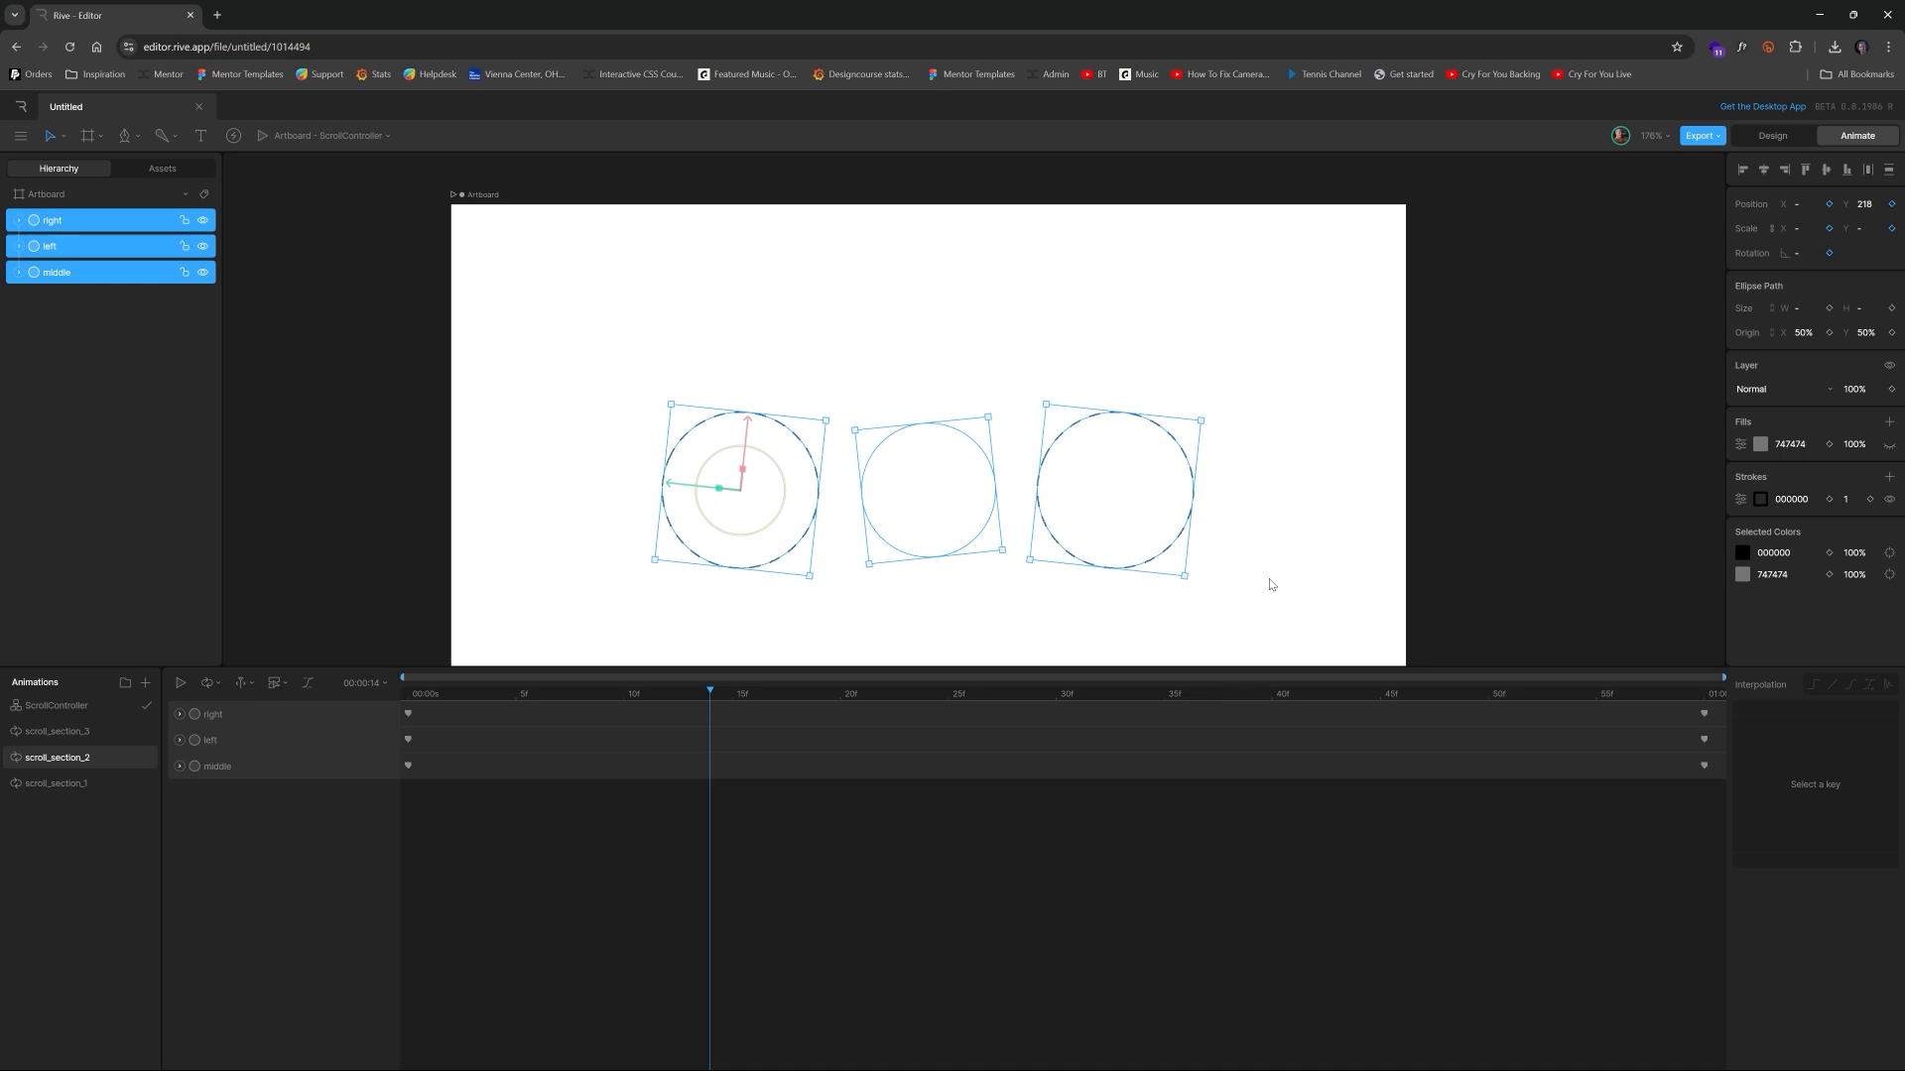
drag(533, 691, 411, 707)
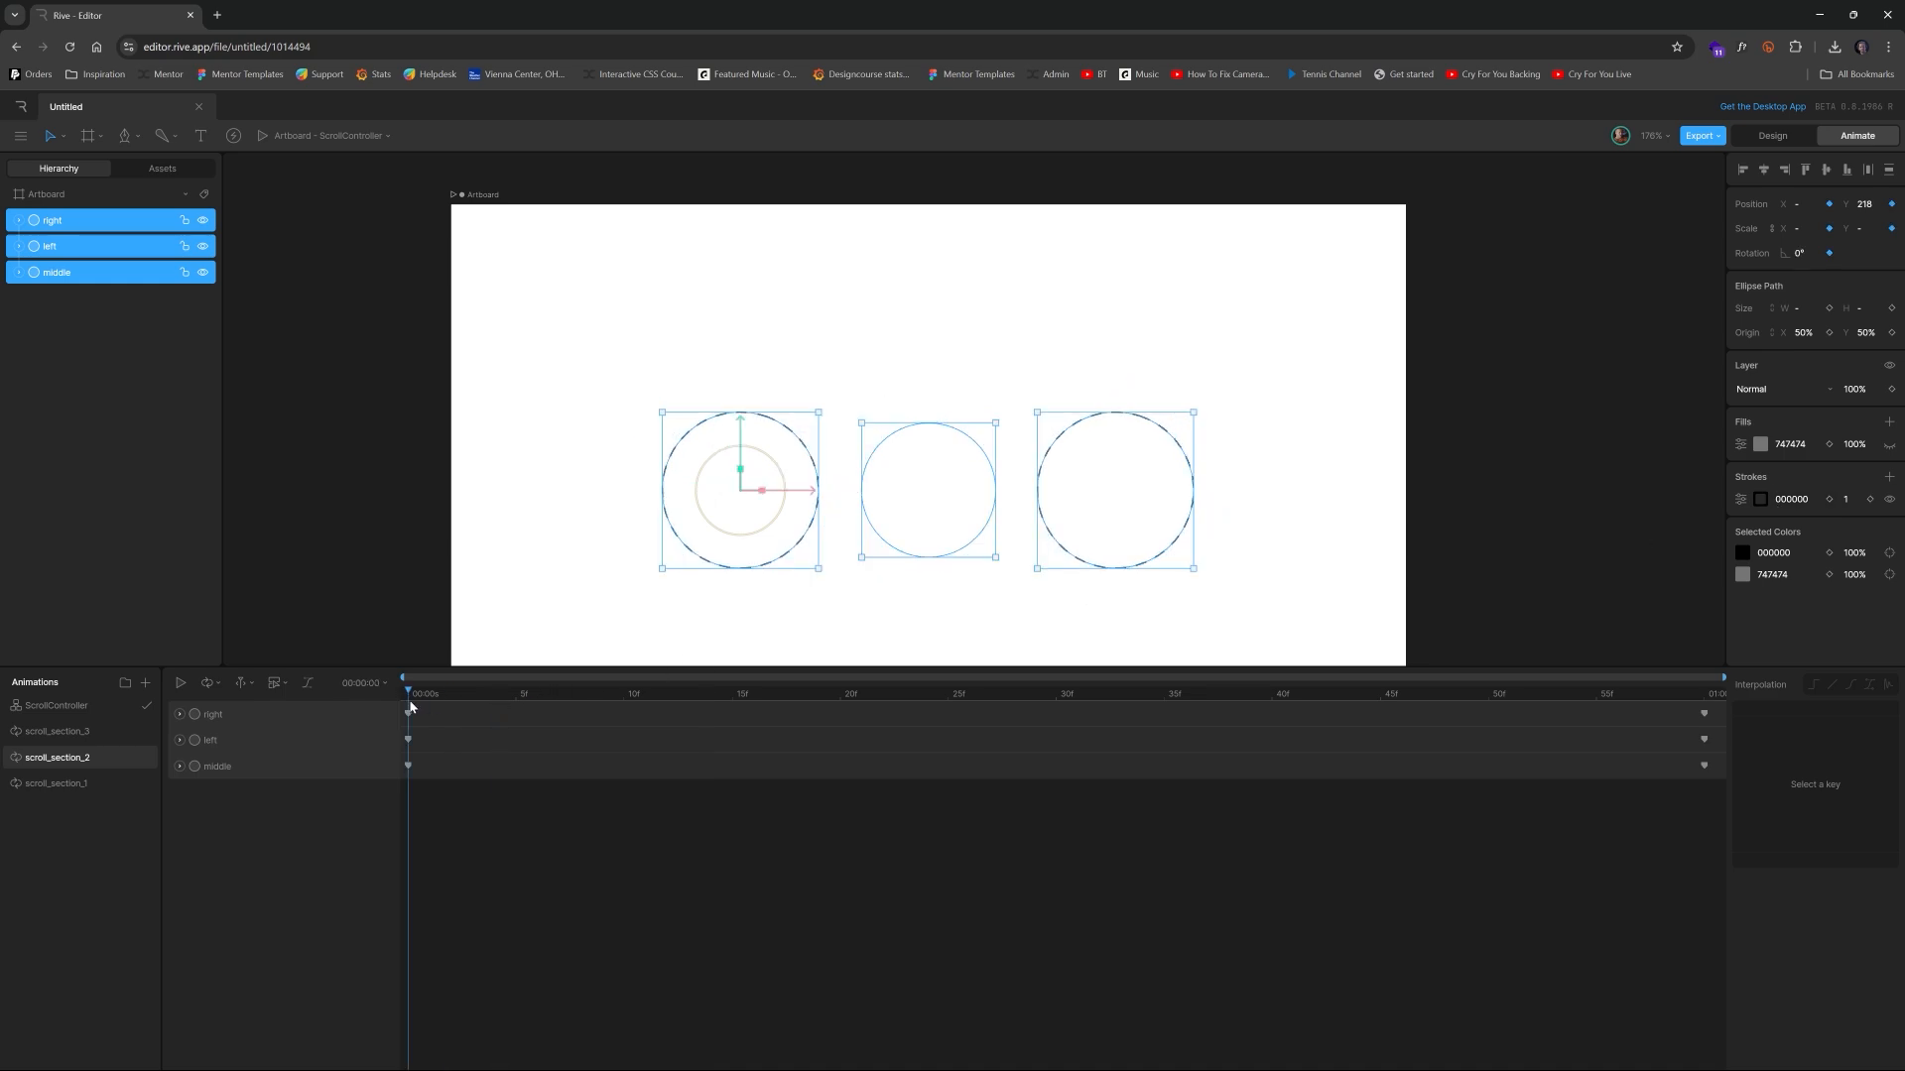
click(1761, 501)
drag(1599, 545, 1566, 516)
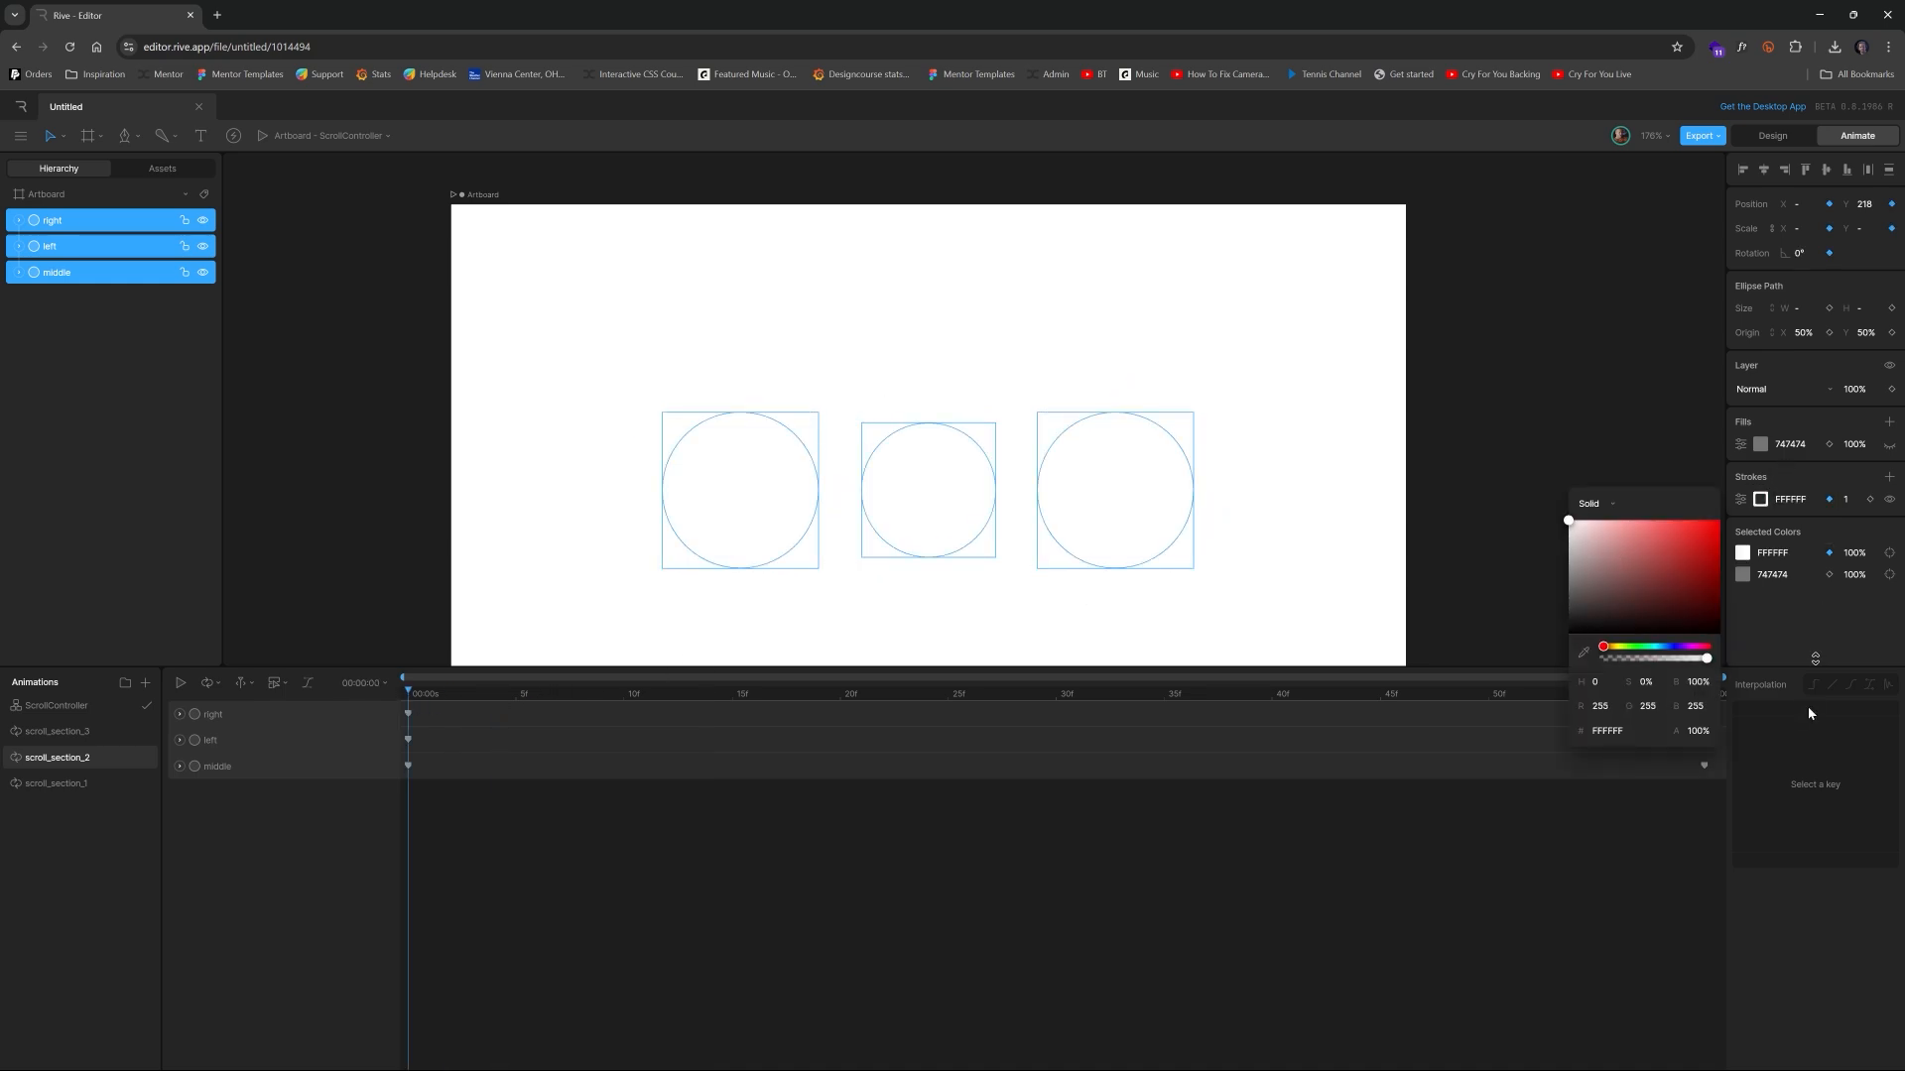
drag(907, 696, 1726, 685)
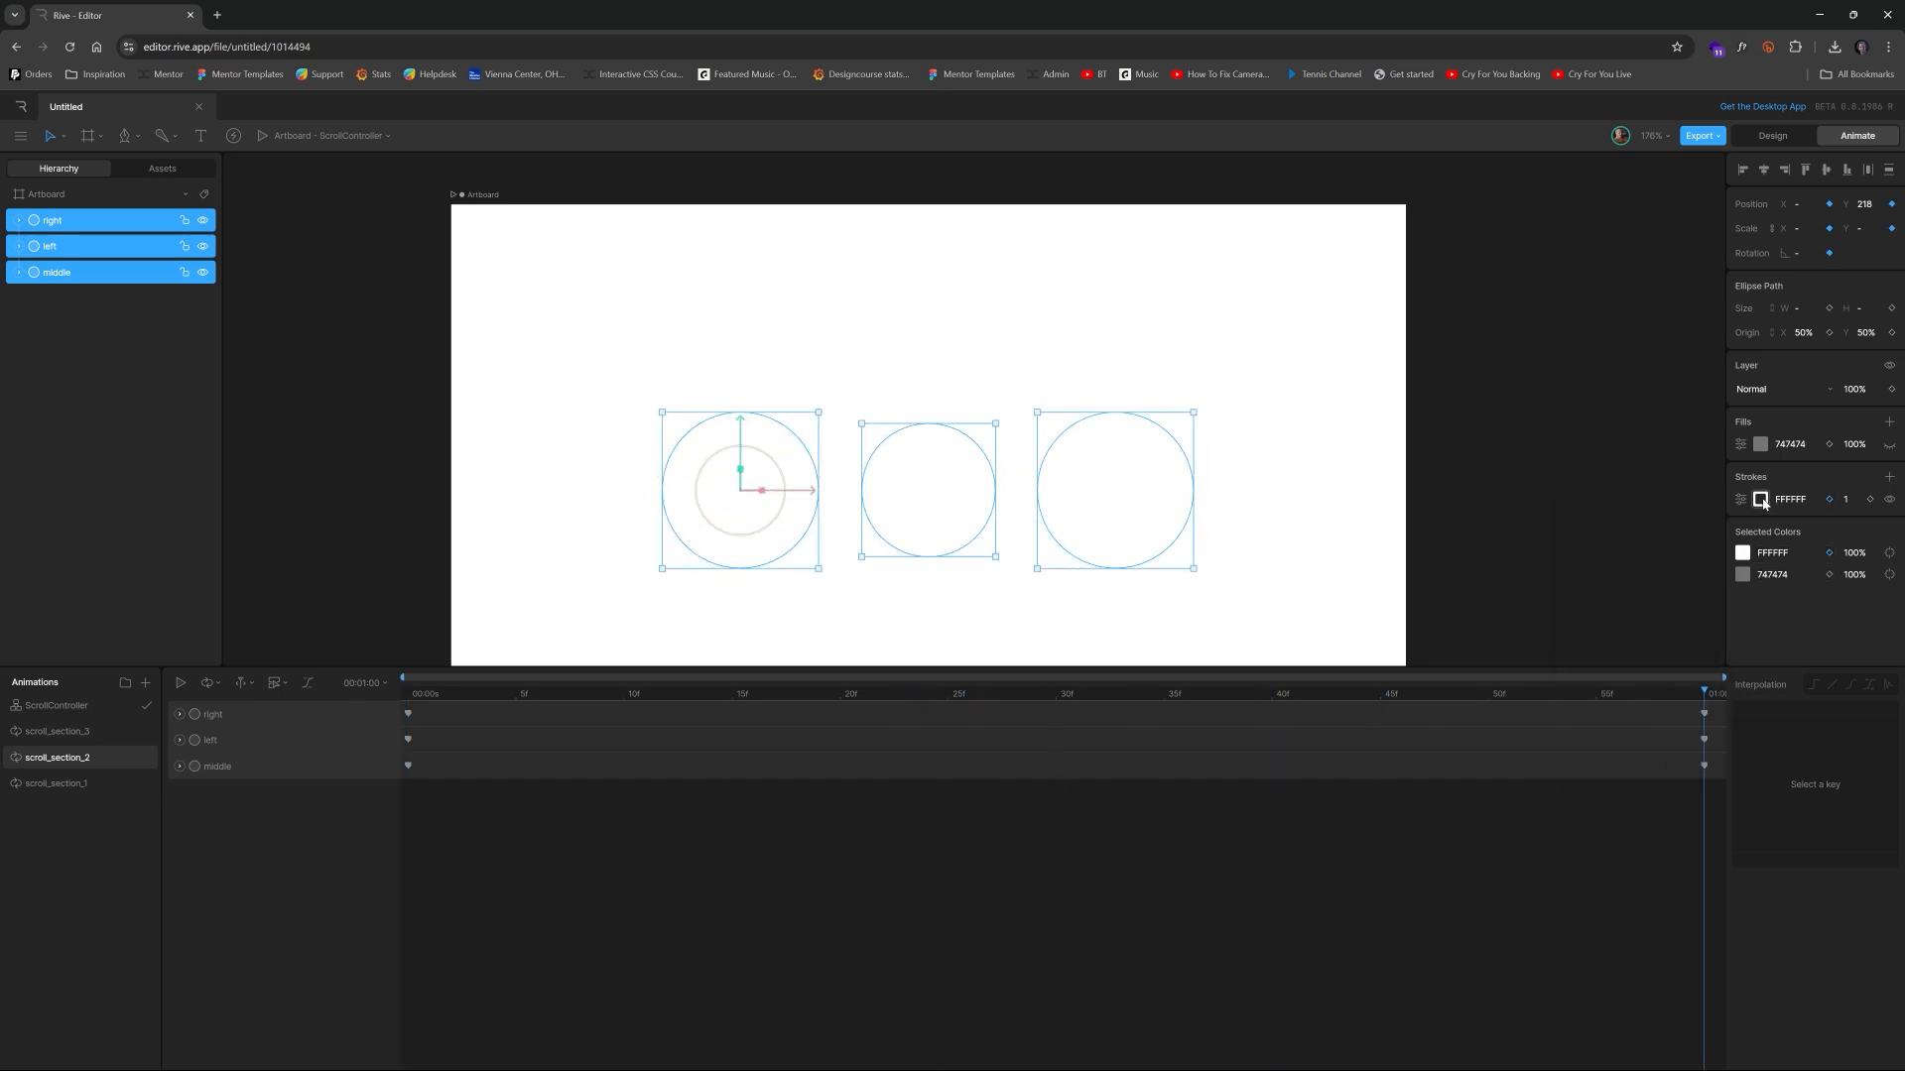
click(1829, 499)
click(82, 738)
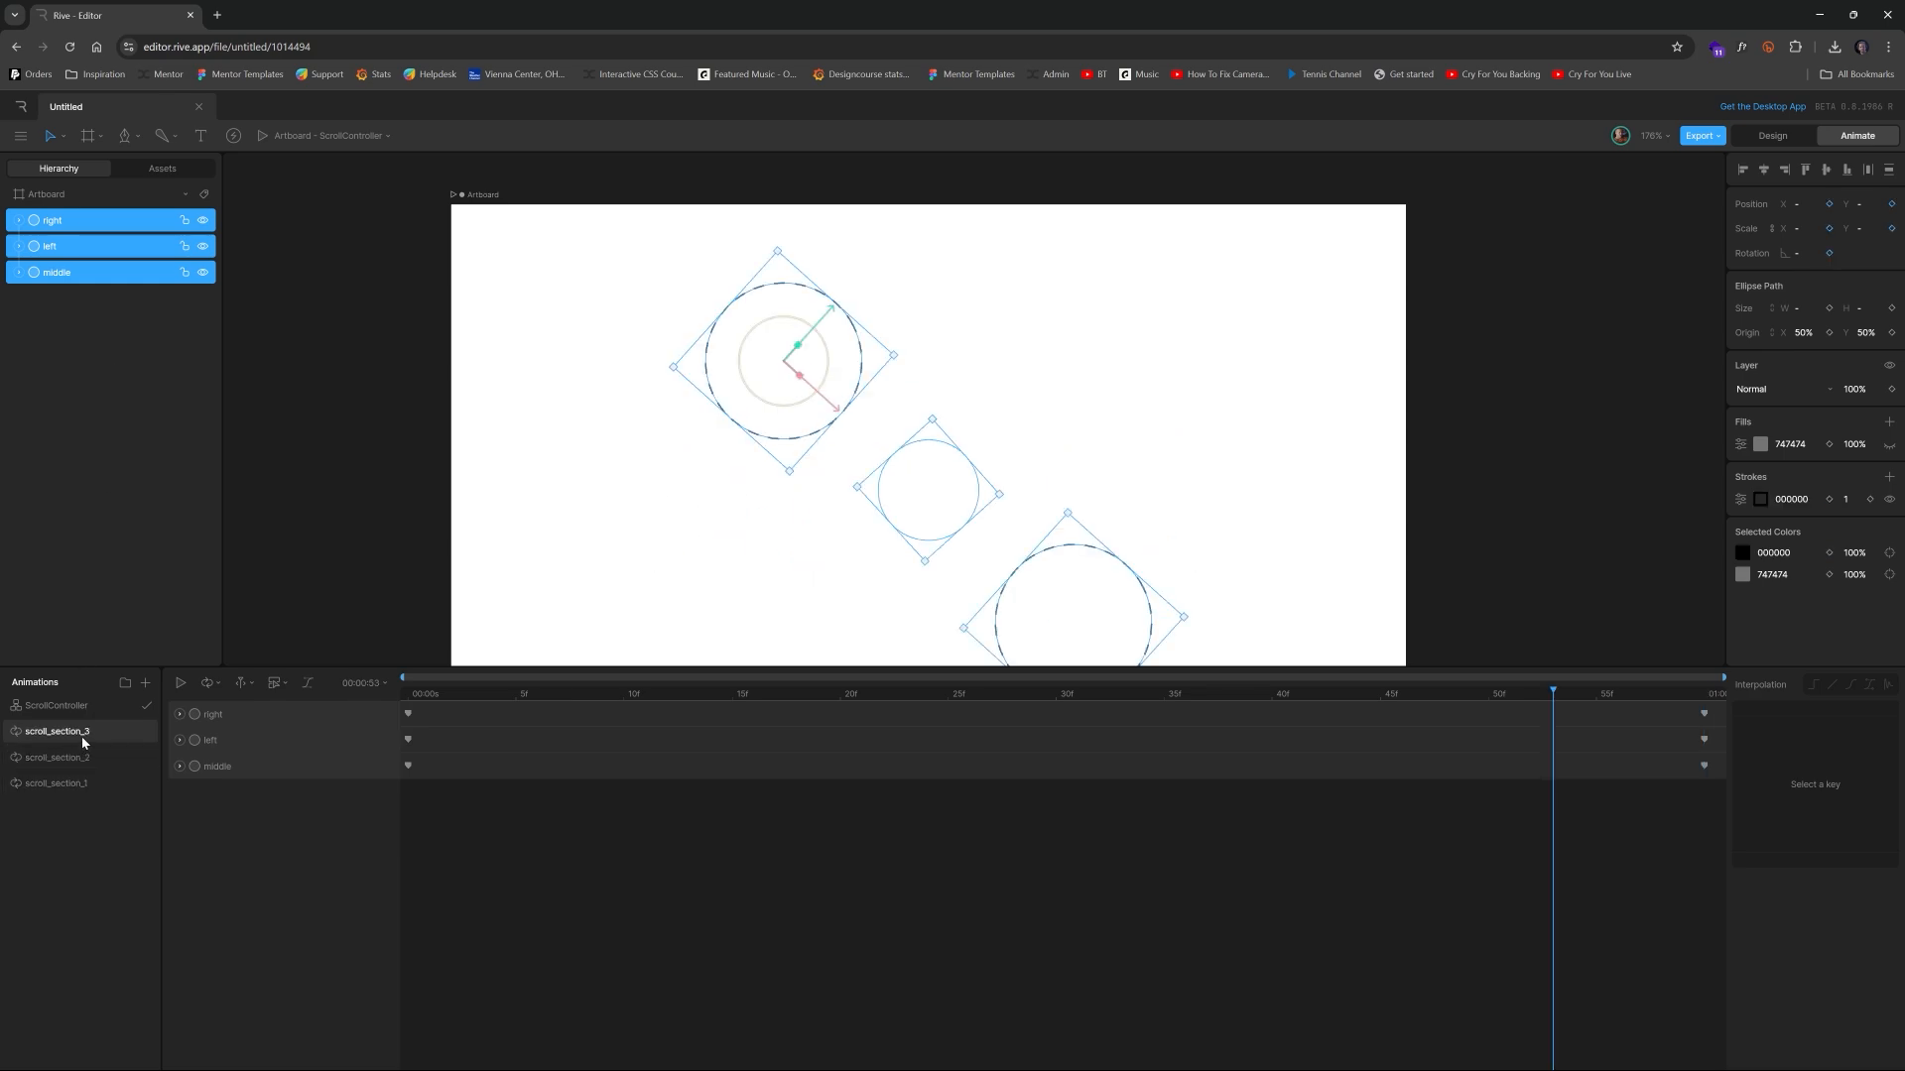
click(1828, 444)
click(1760, 443)
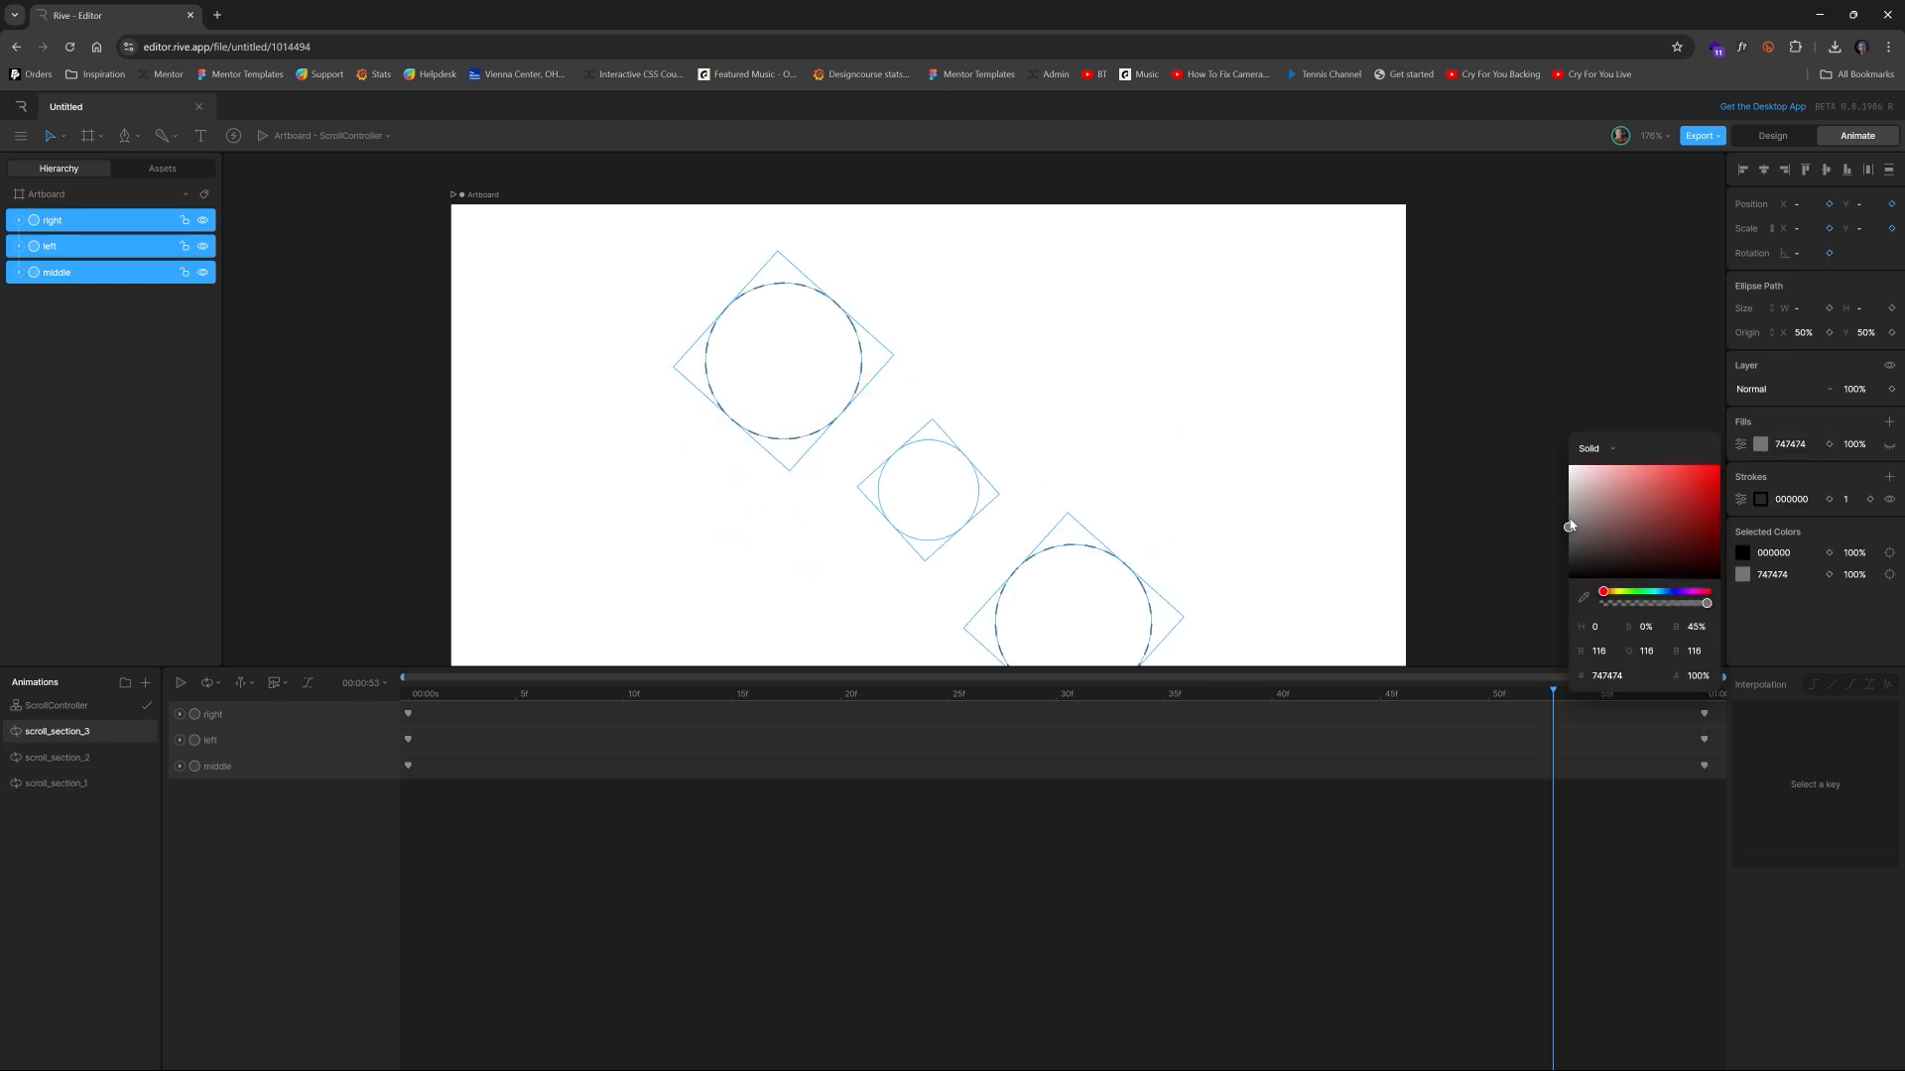
click(1583, 717)
drag(1592, 711, 1490, 779)
key(Delete)
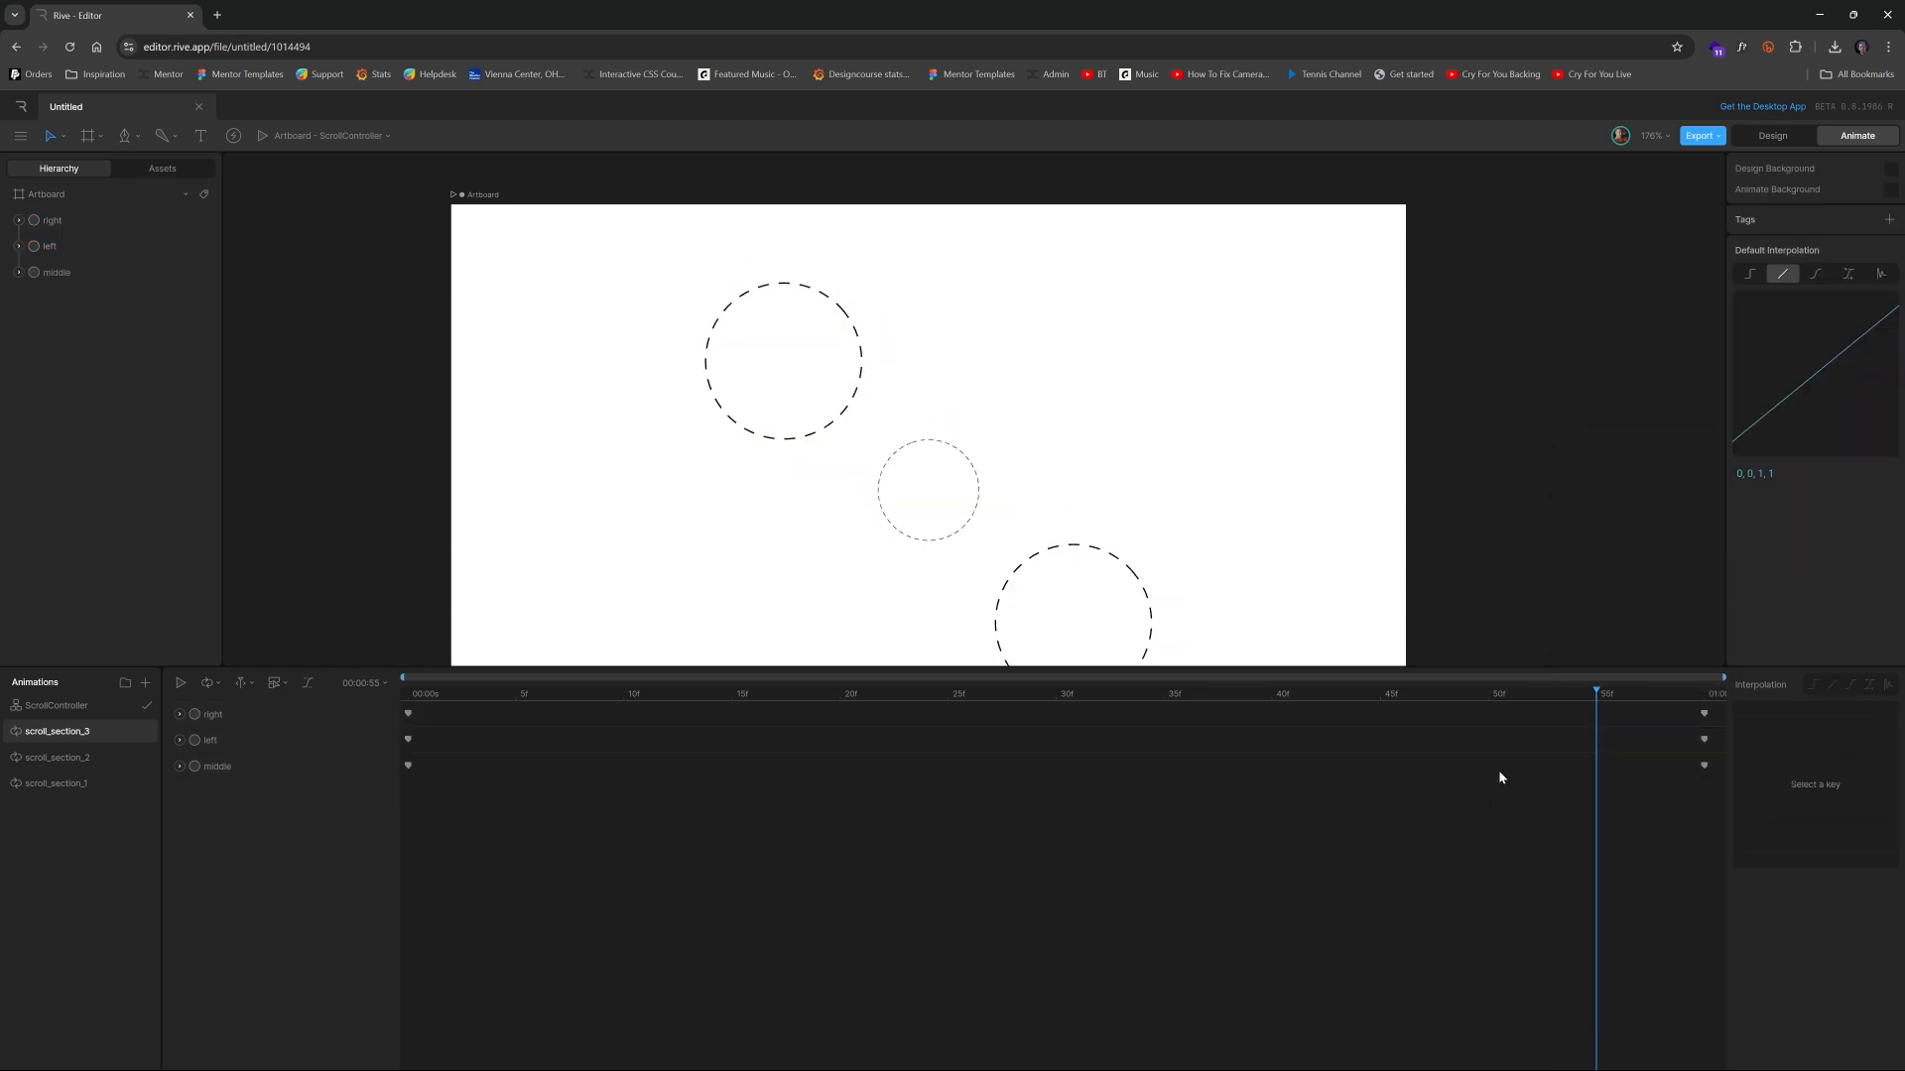
Key an FFFFFF stroke color on all three circles at the start and end of the scroll_section_3 timeline
drag(466, 693, 408, 693)
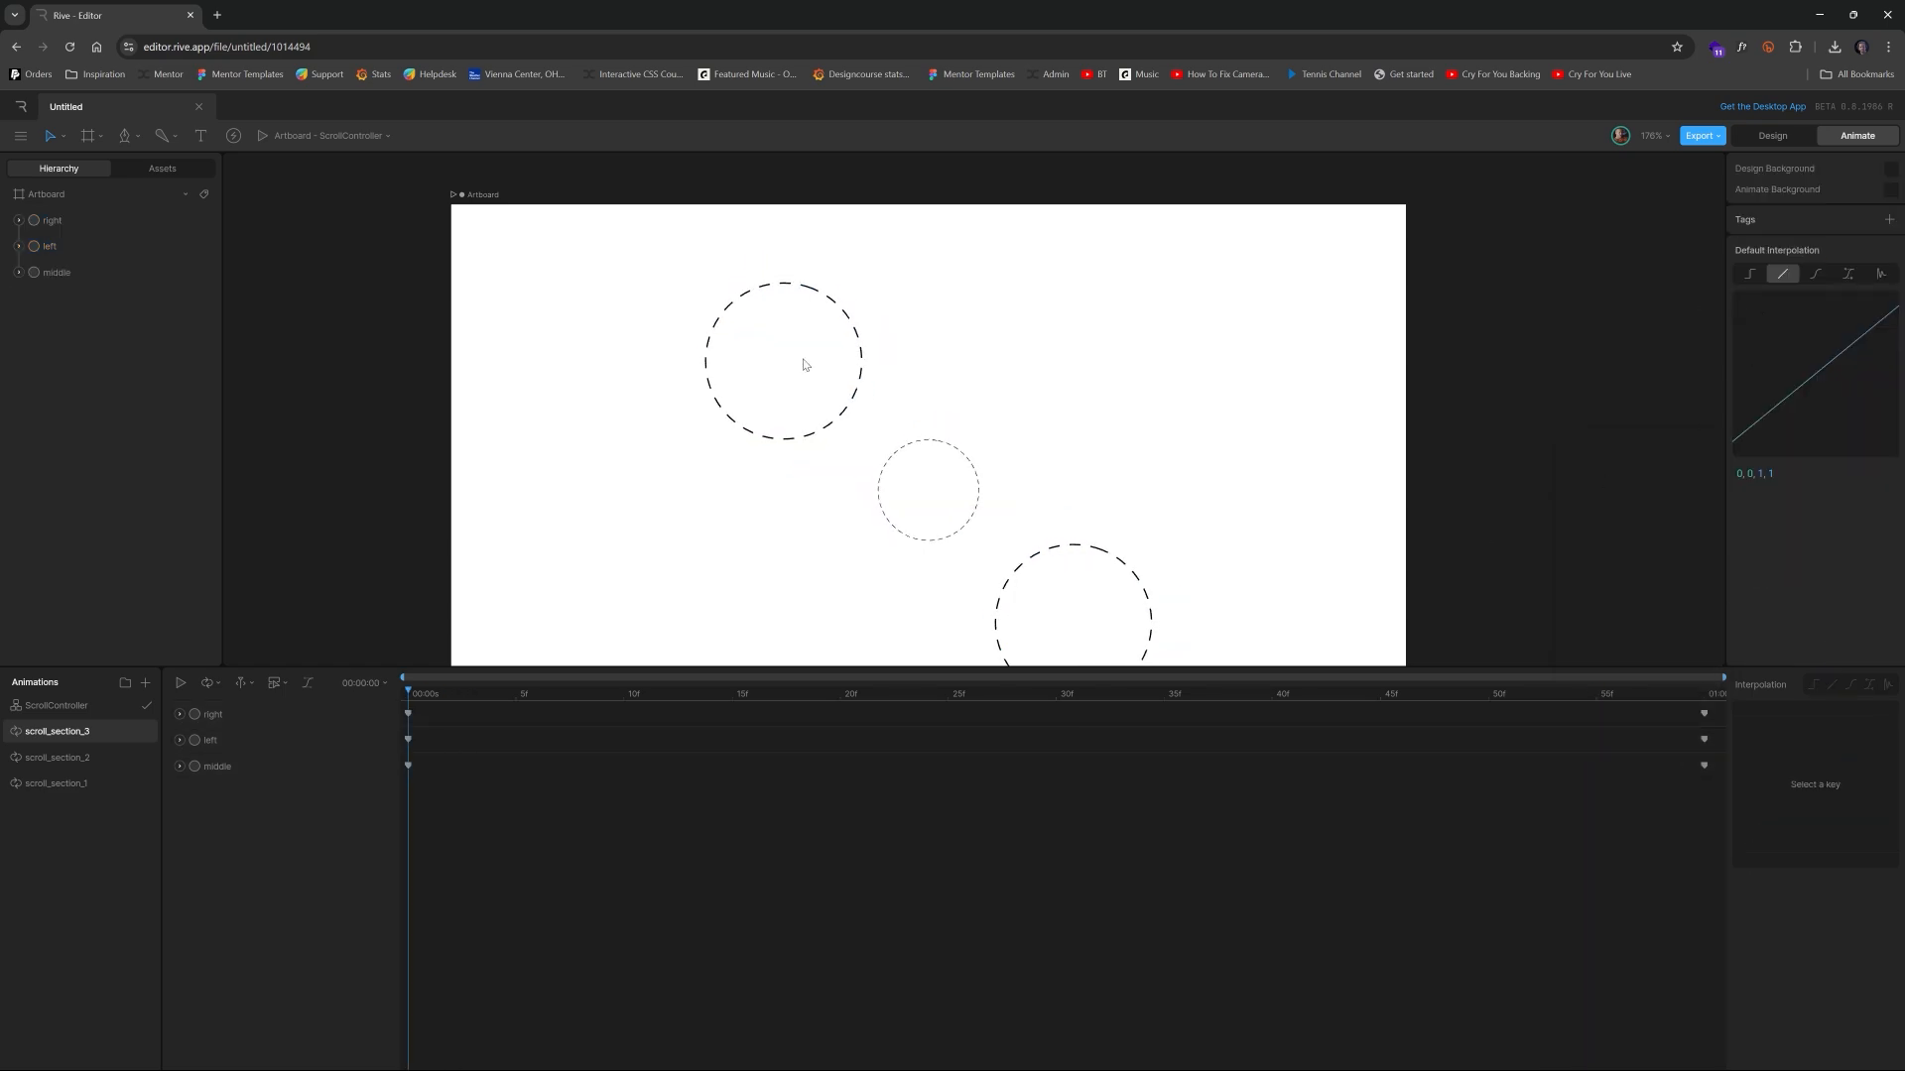
click(278, 713)
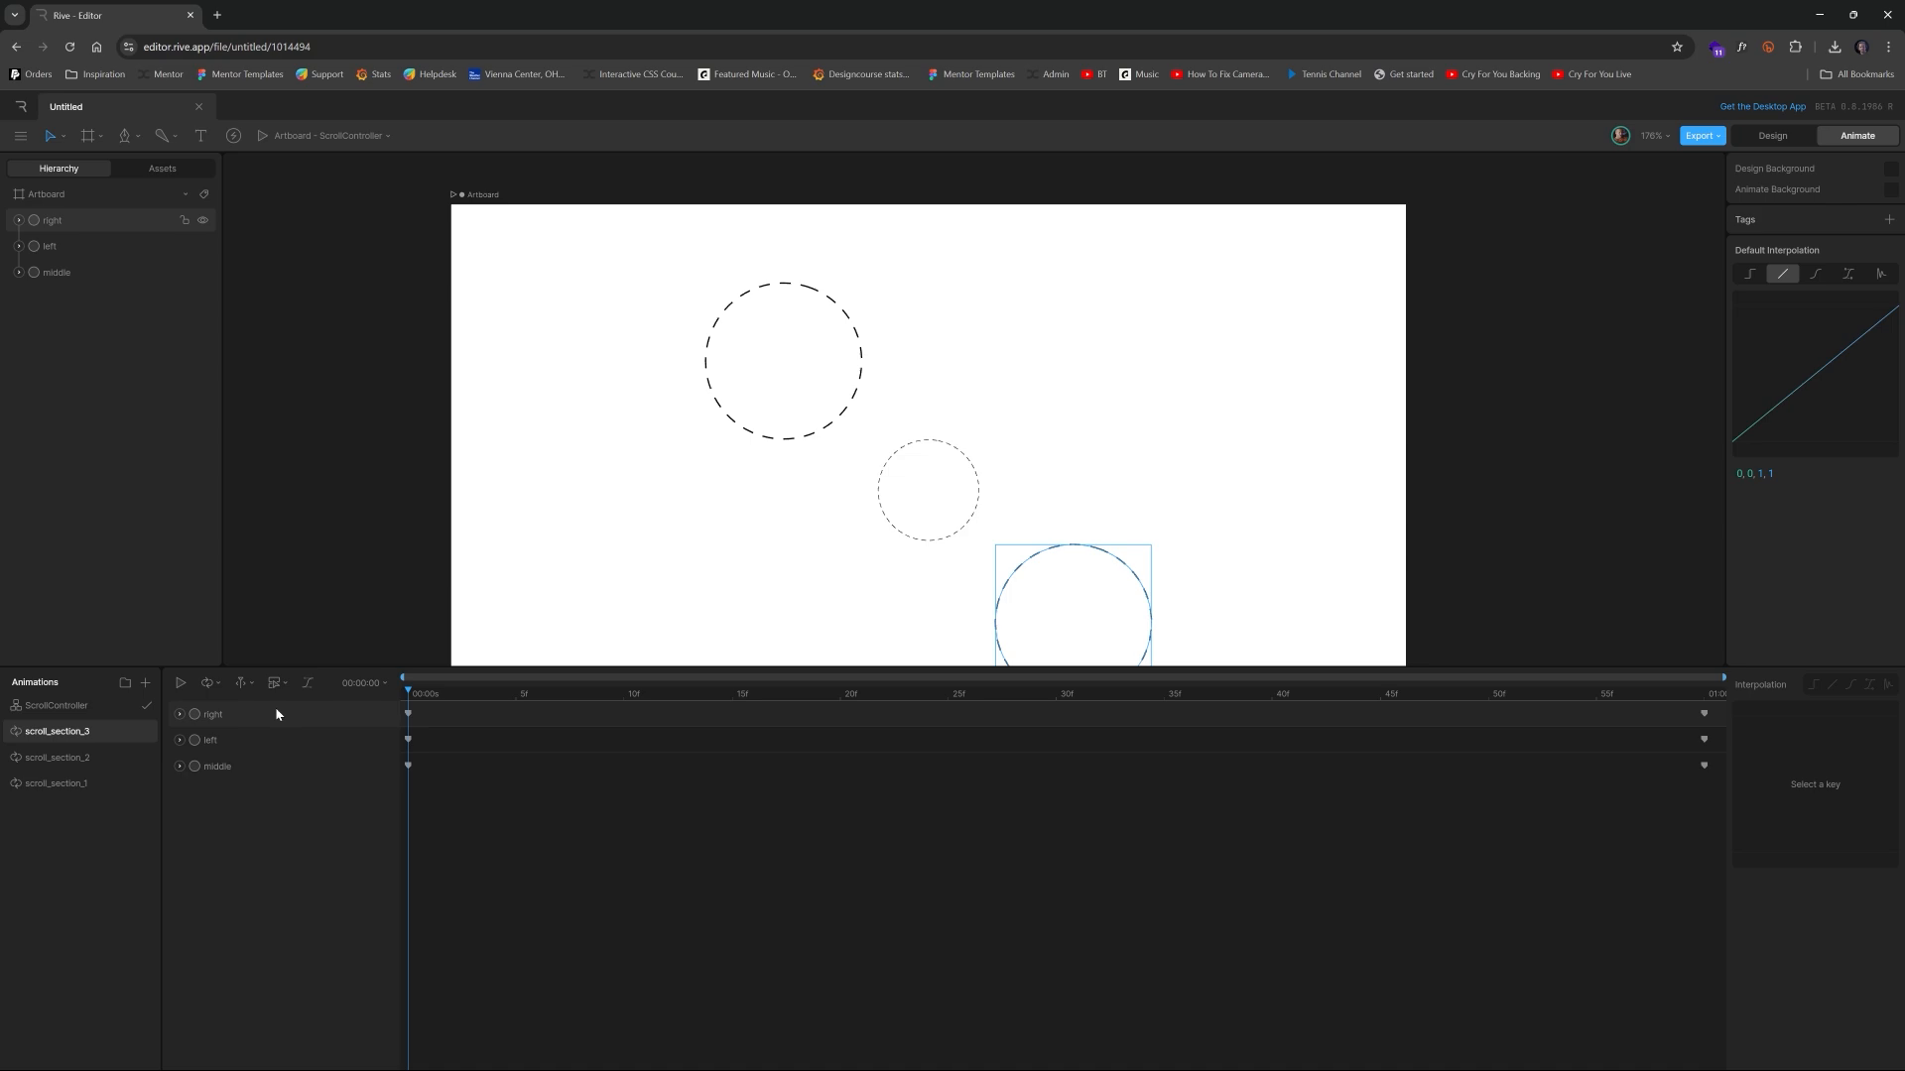
shift+click(277, 770)
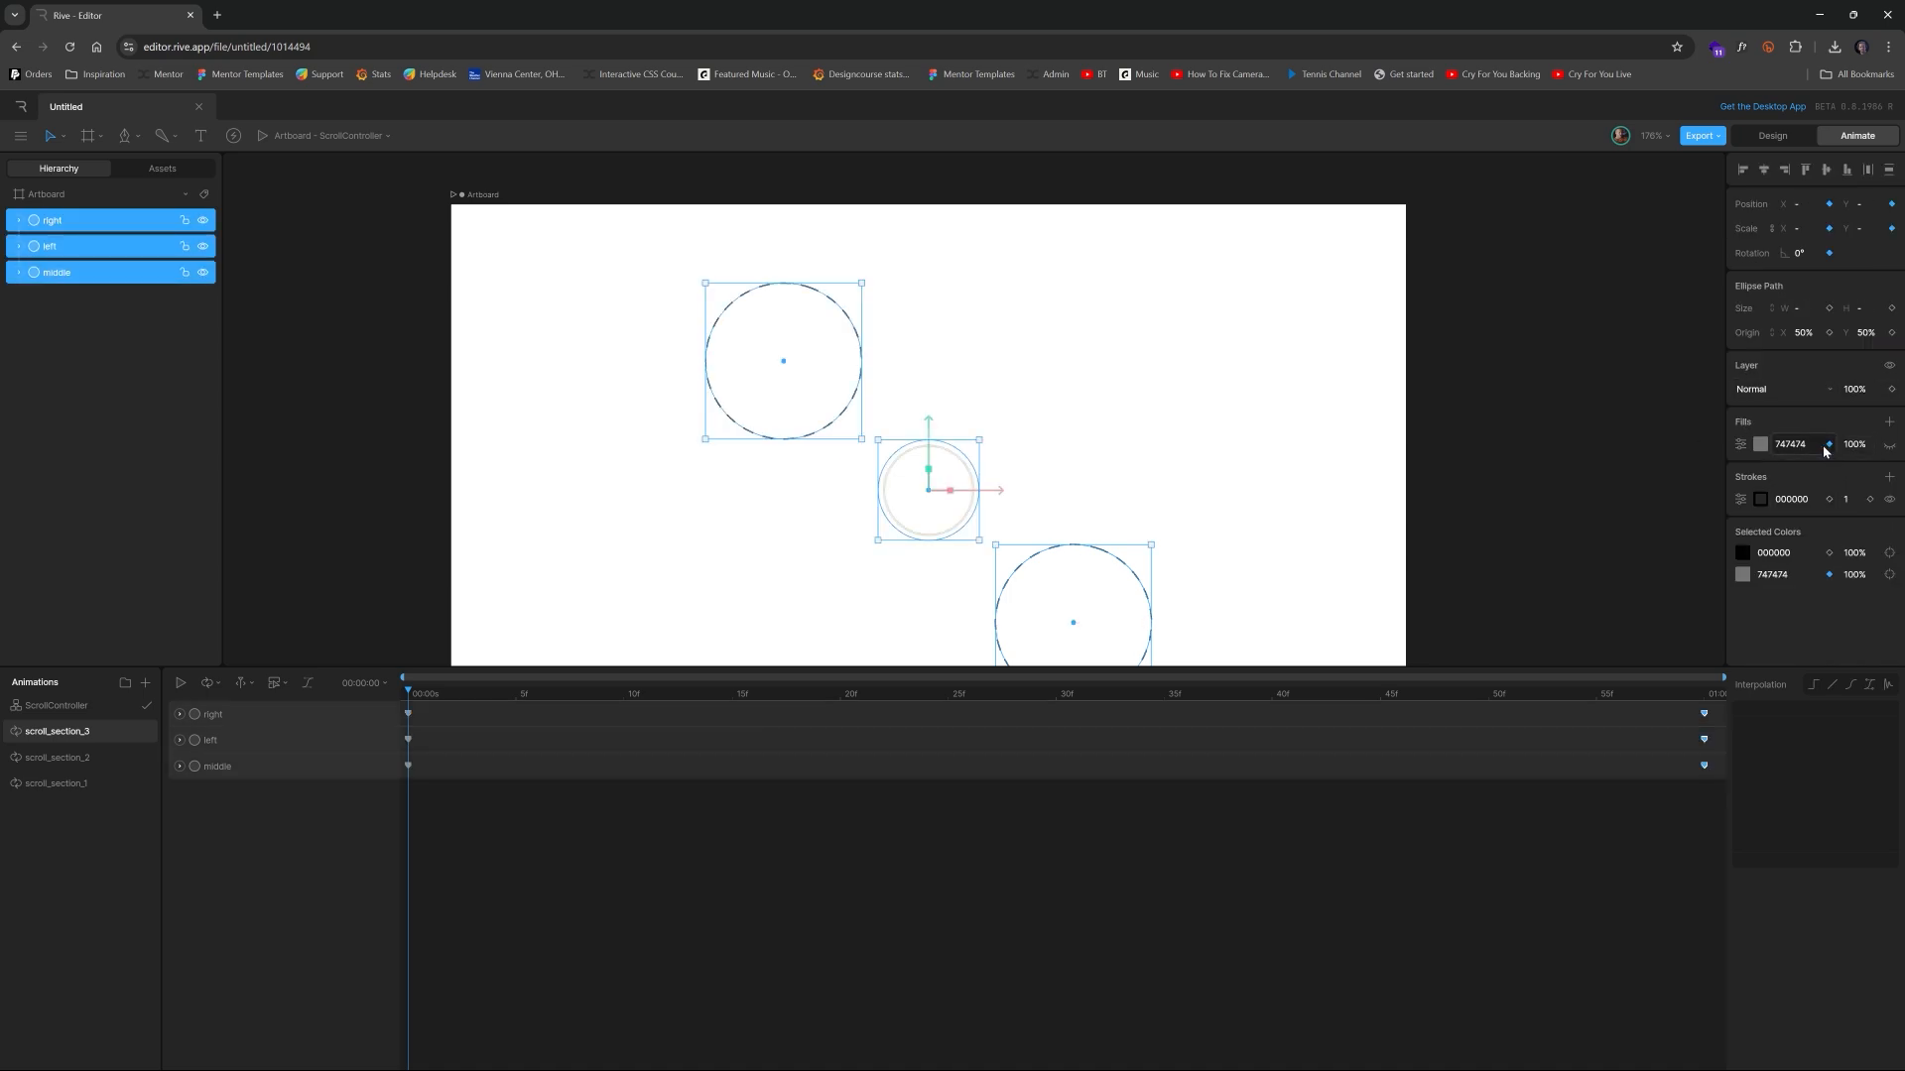
click(1760, 499)
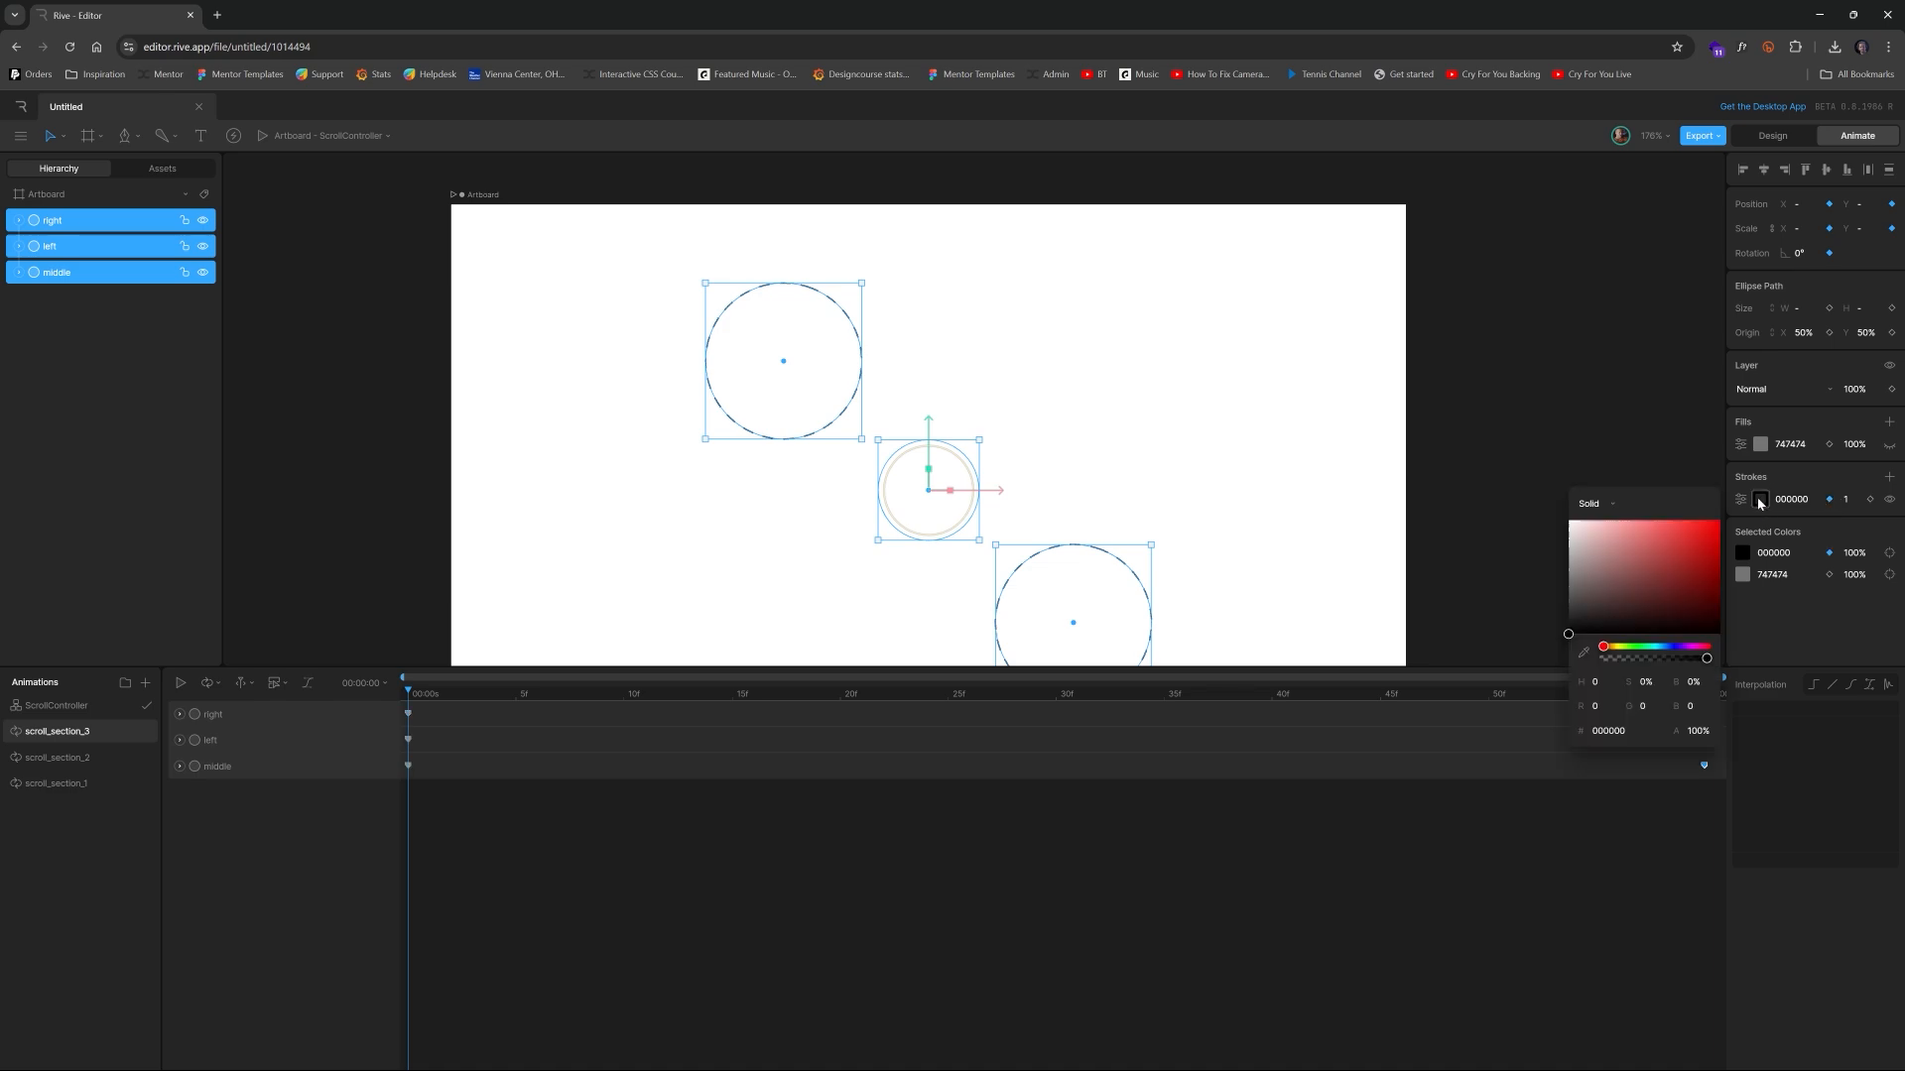
click(1612, 551)
click(1568, 520)
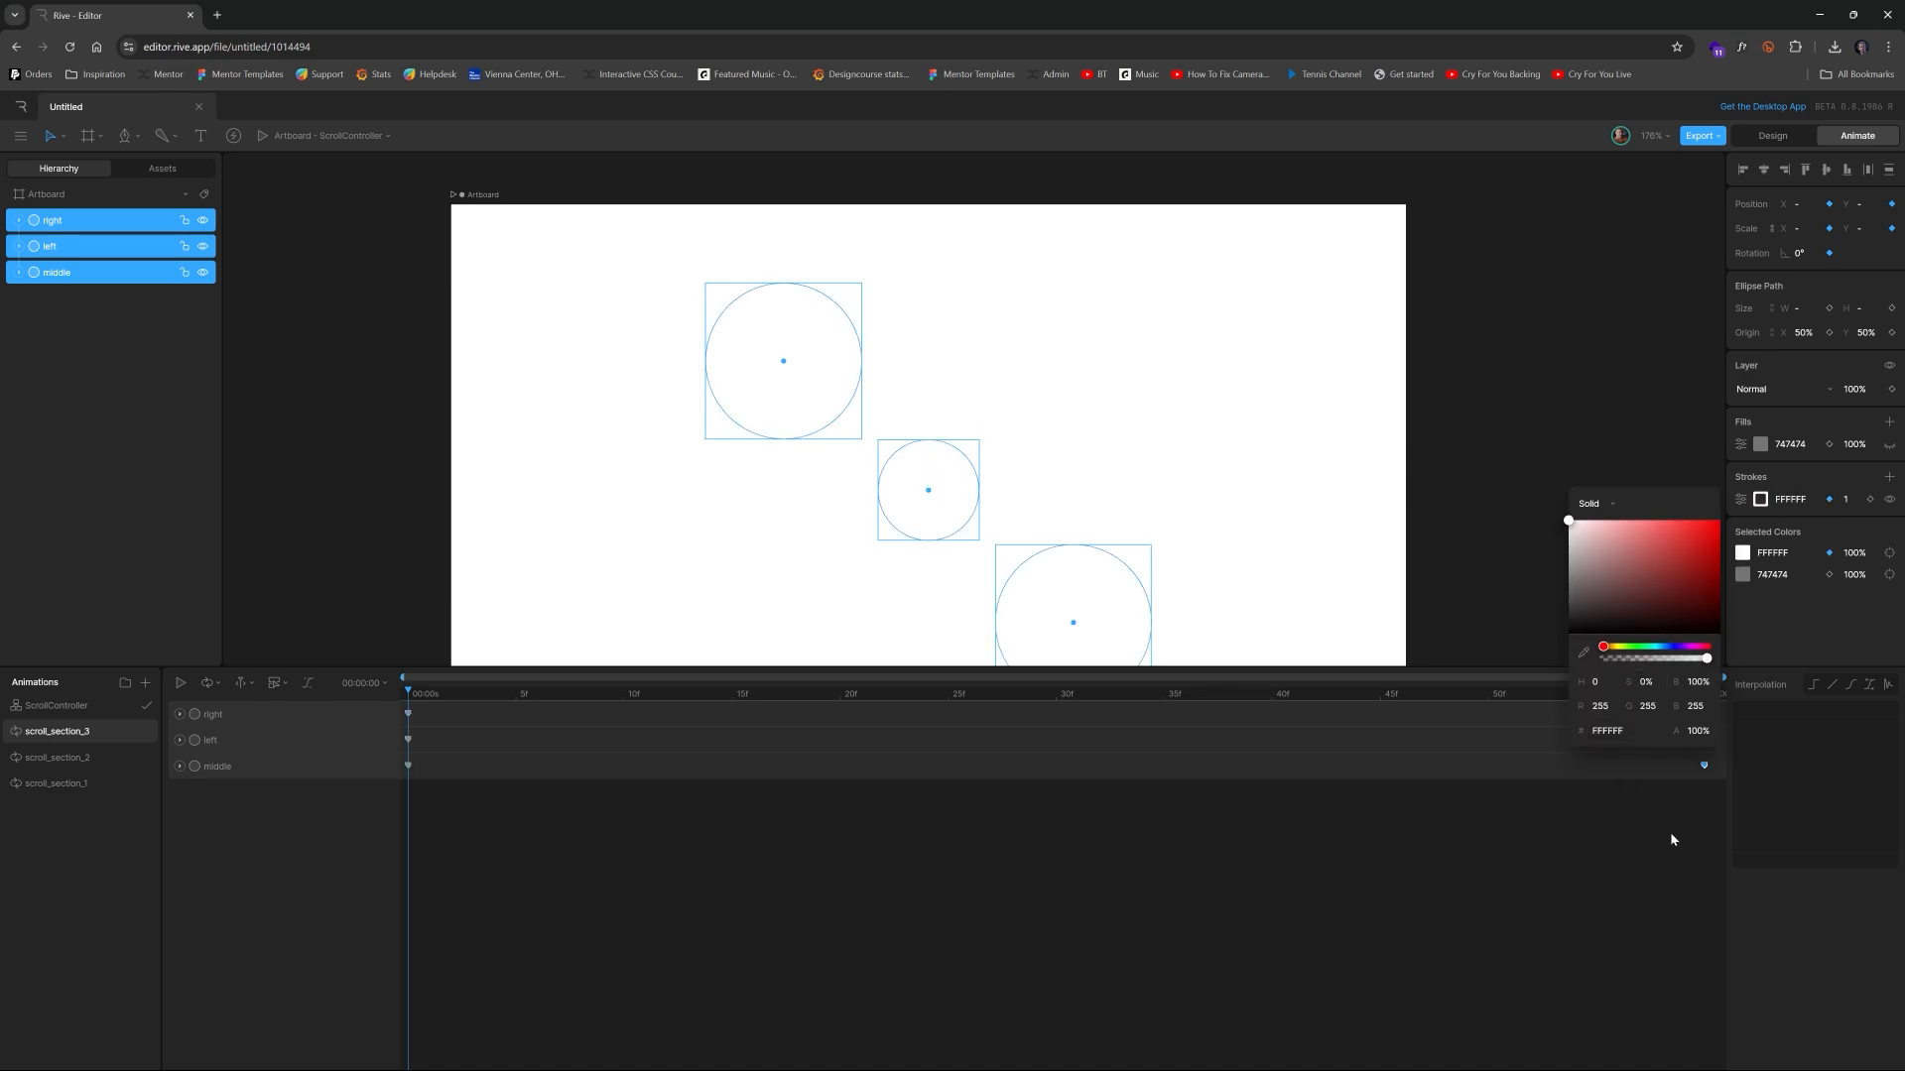
click(1438, 691)
drag(1684, 690, 1725, 693)
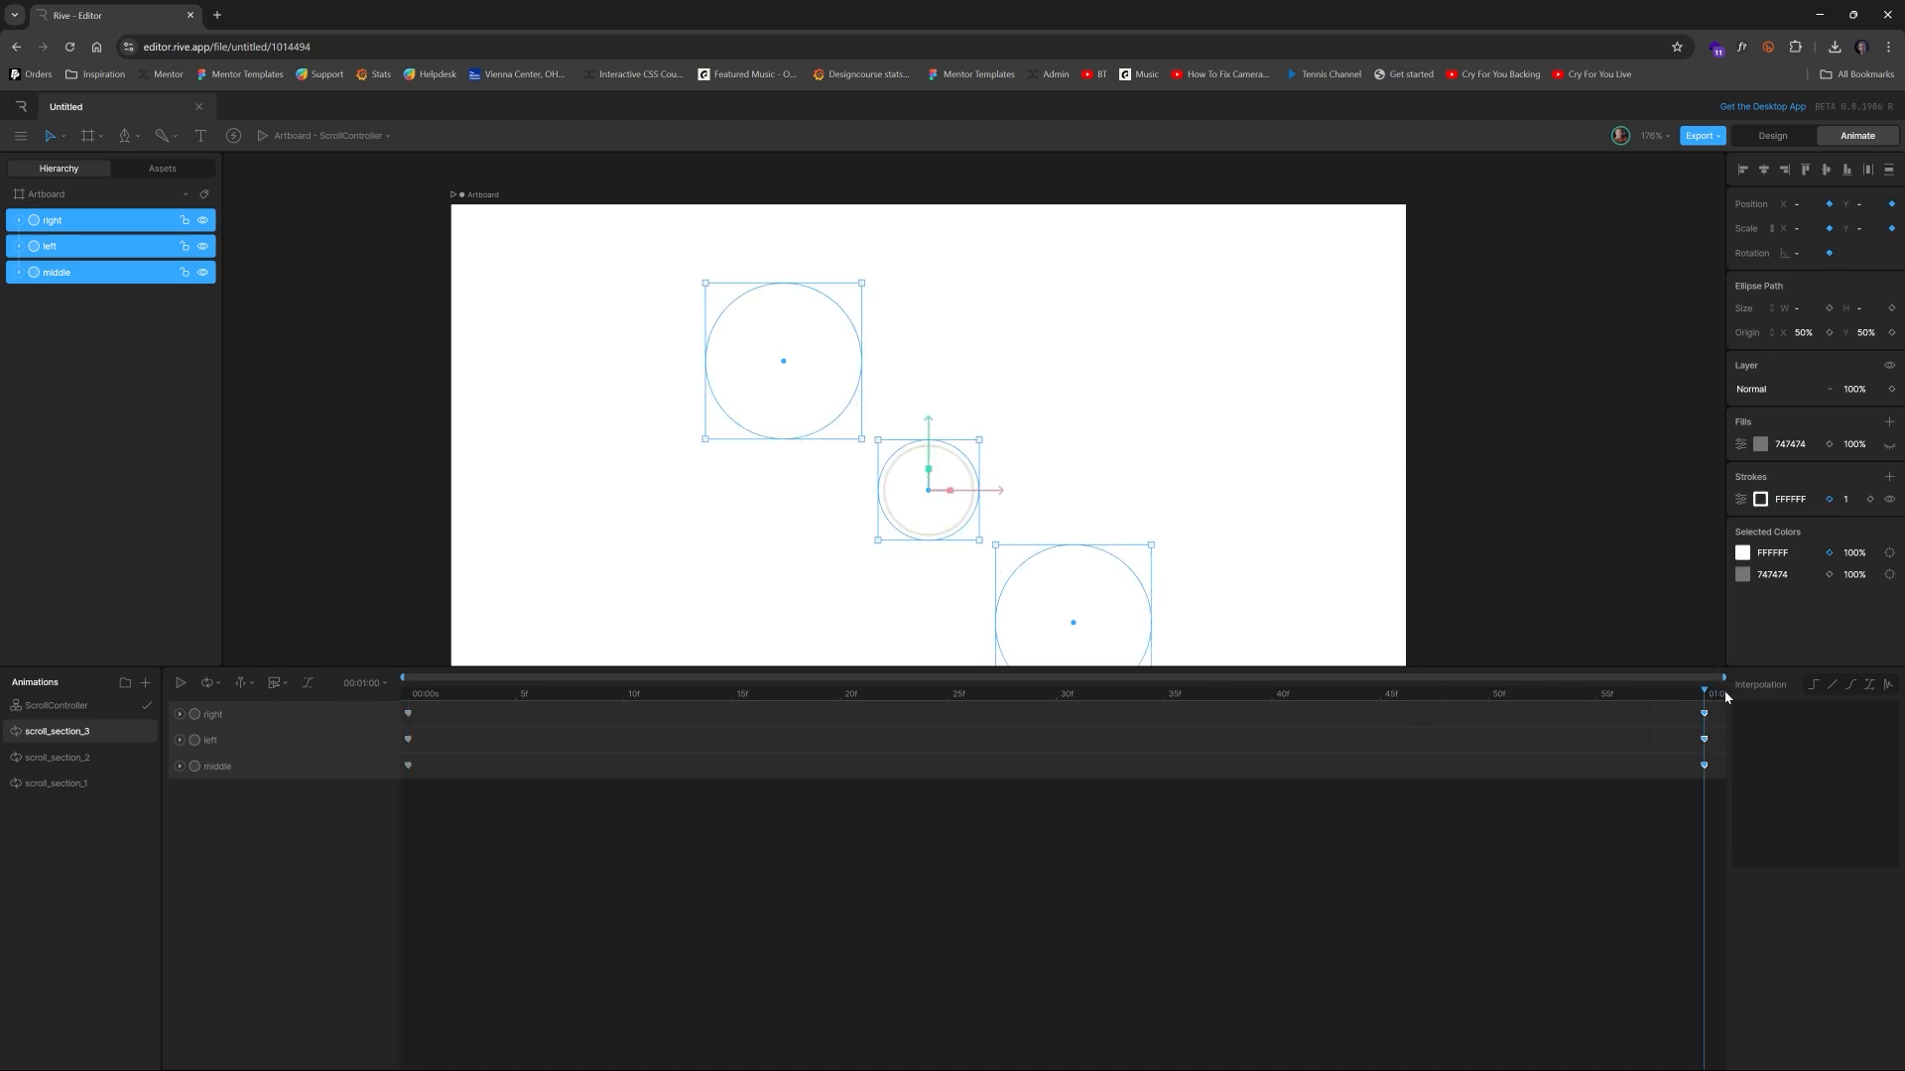
click(1830, 499)
Check the circles' stroke colors in the scroll_section_2 and scroll_section_1 timelines, and open the ScrollController state machine
click(72, 758)
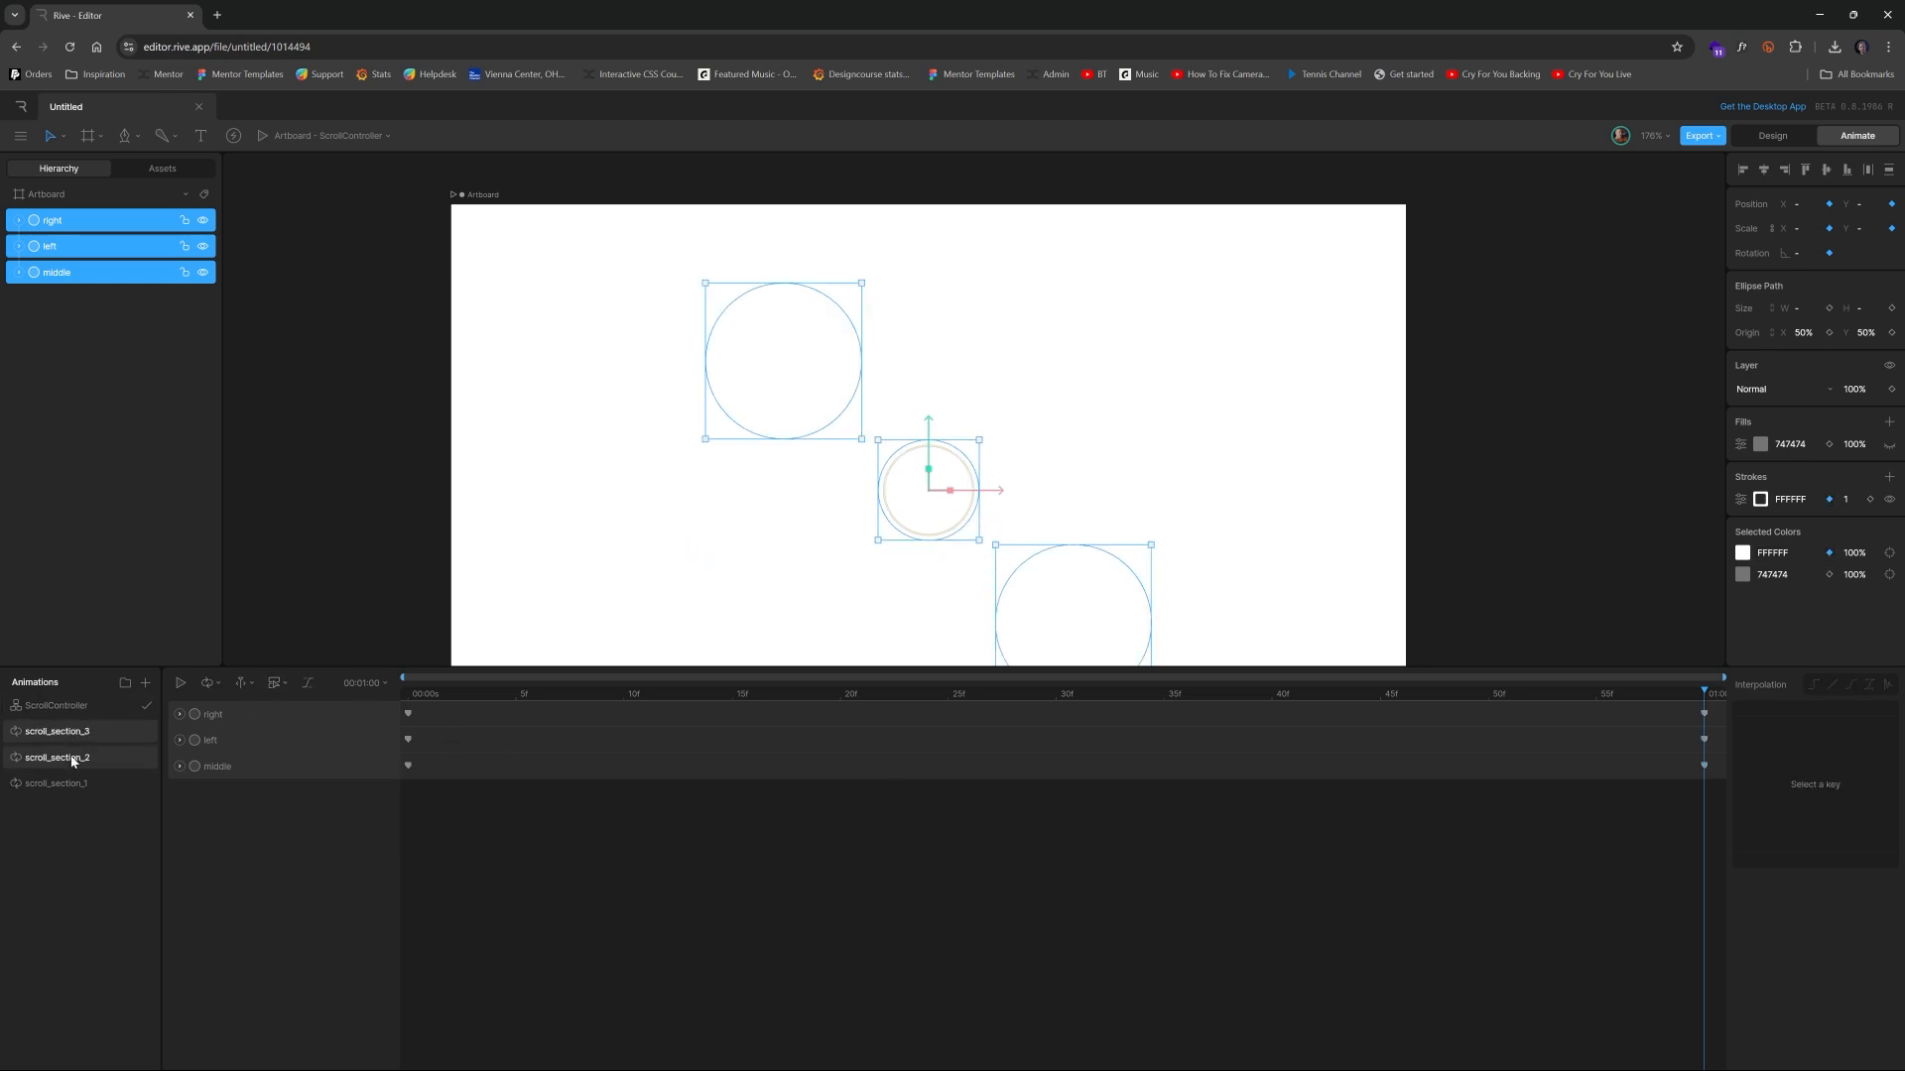
click(90, 784)
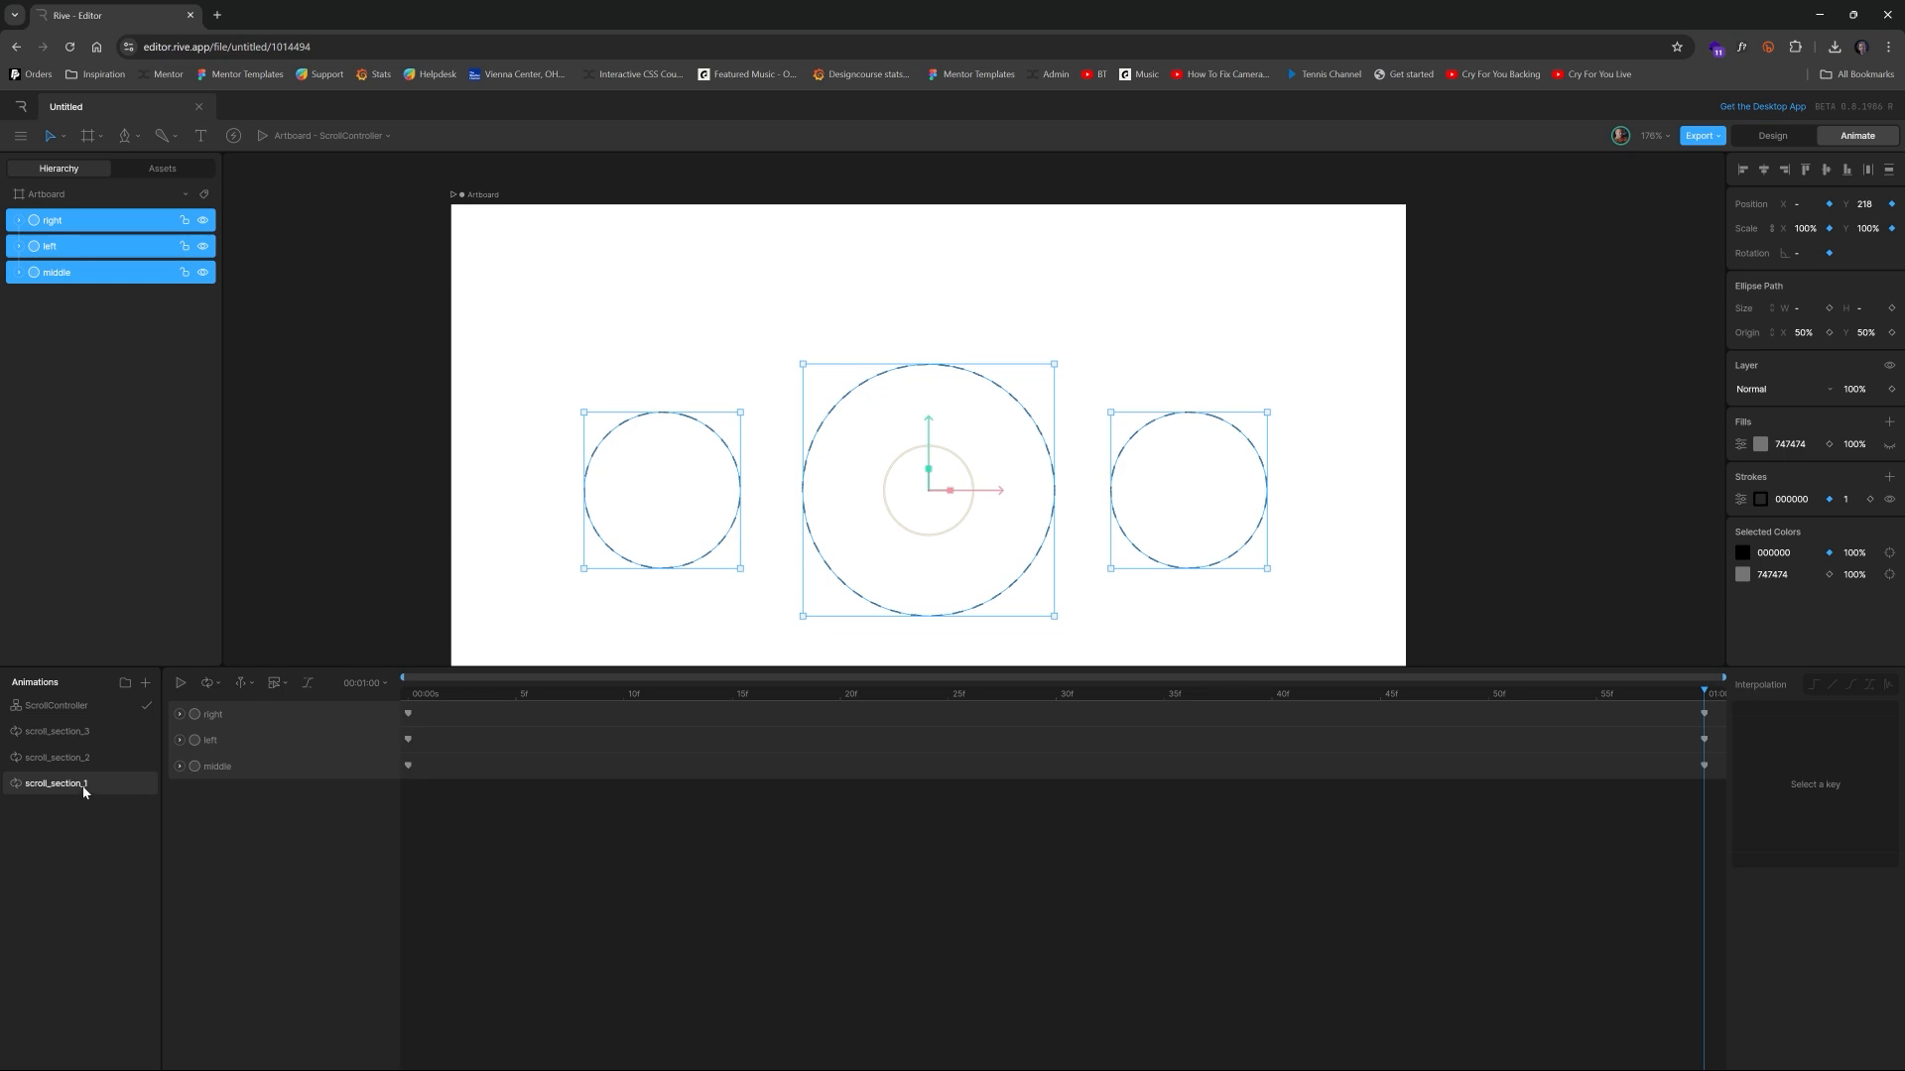
click(57, 705)
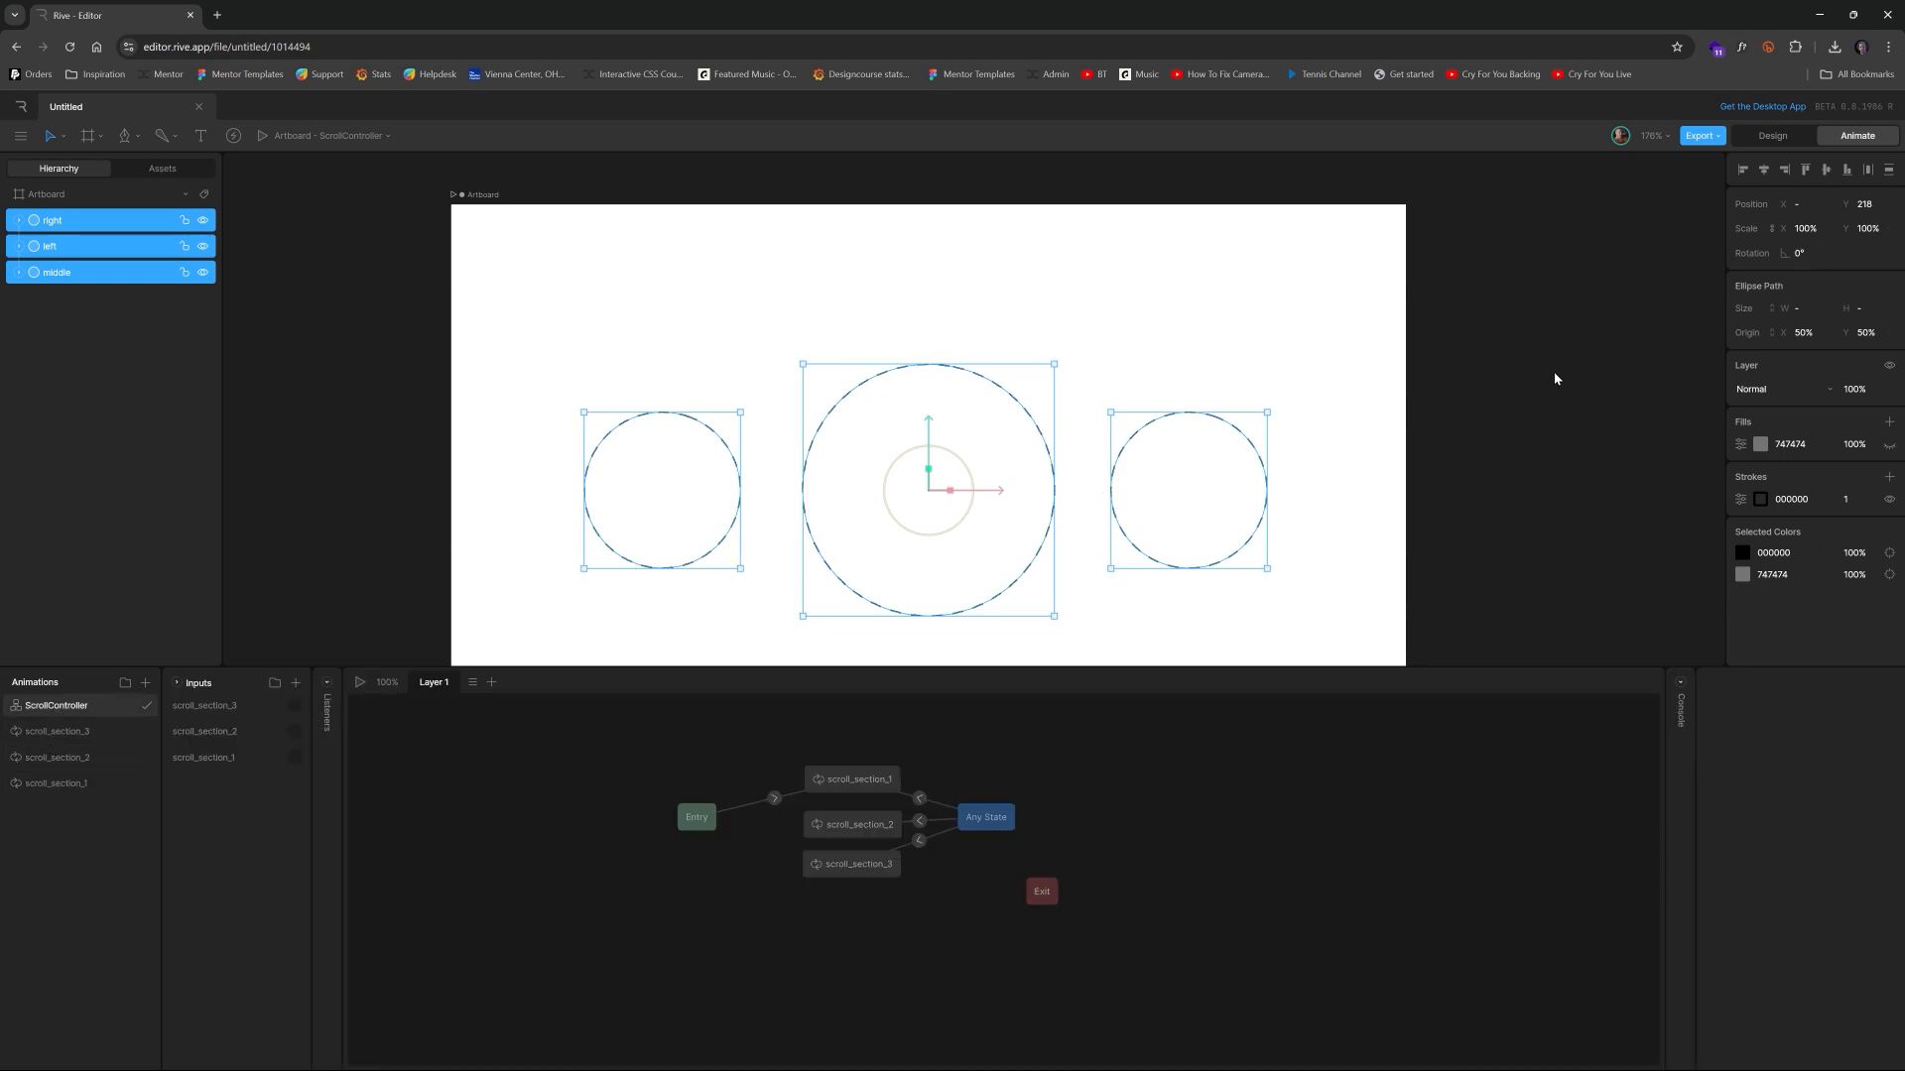
click(1603, 326)
Make the artboard's background transparent in design mode by setting its fill opacity to 0%
click(1766, 135)
click(471, 203)
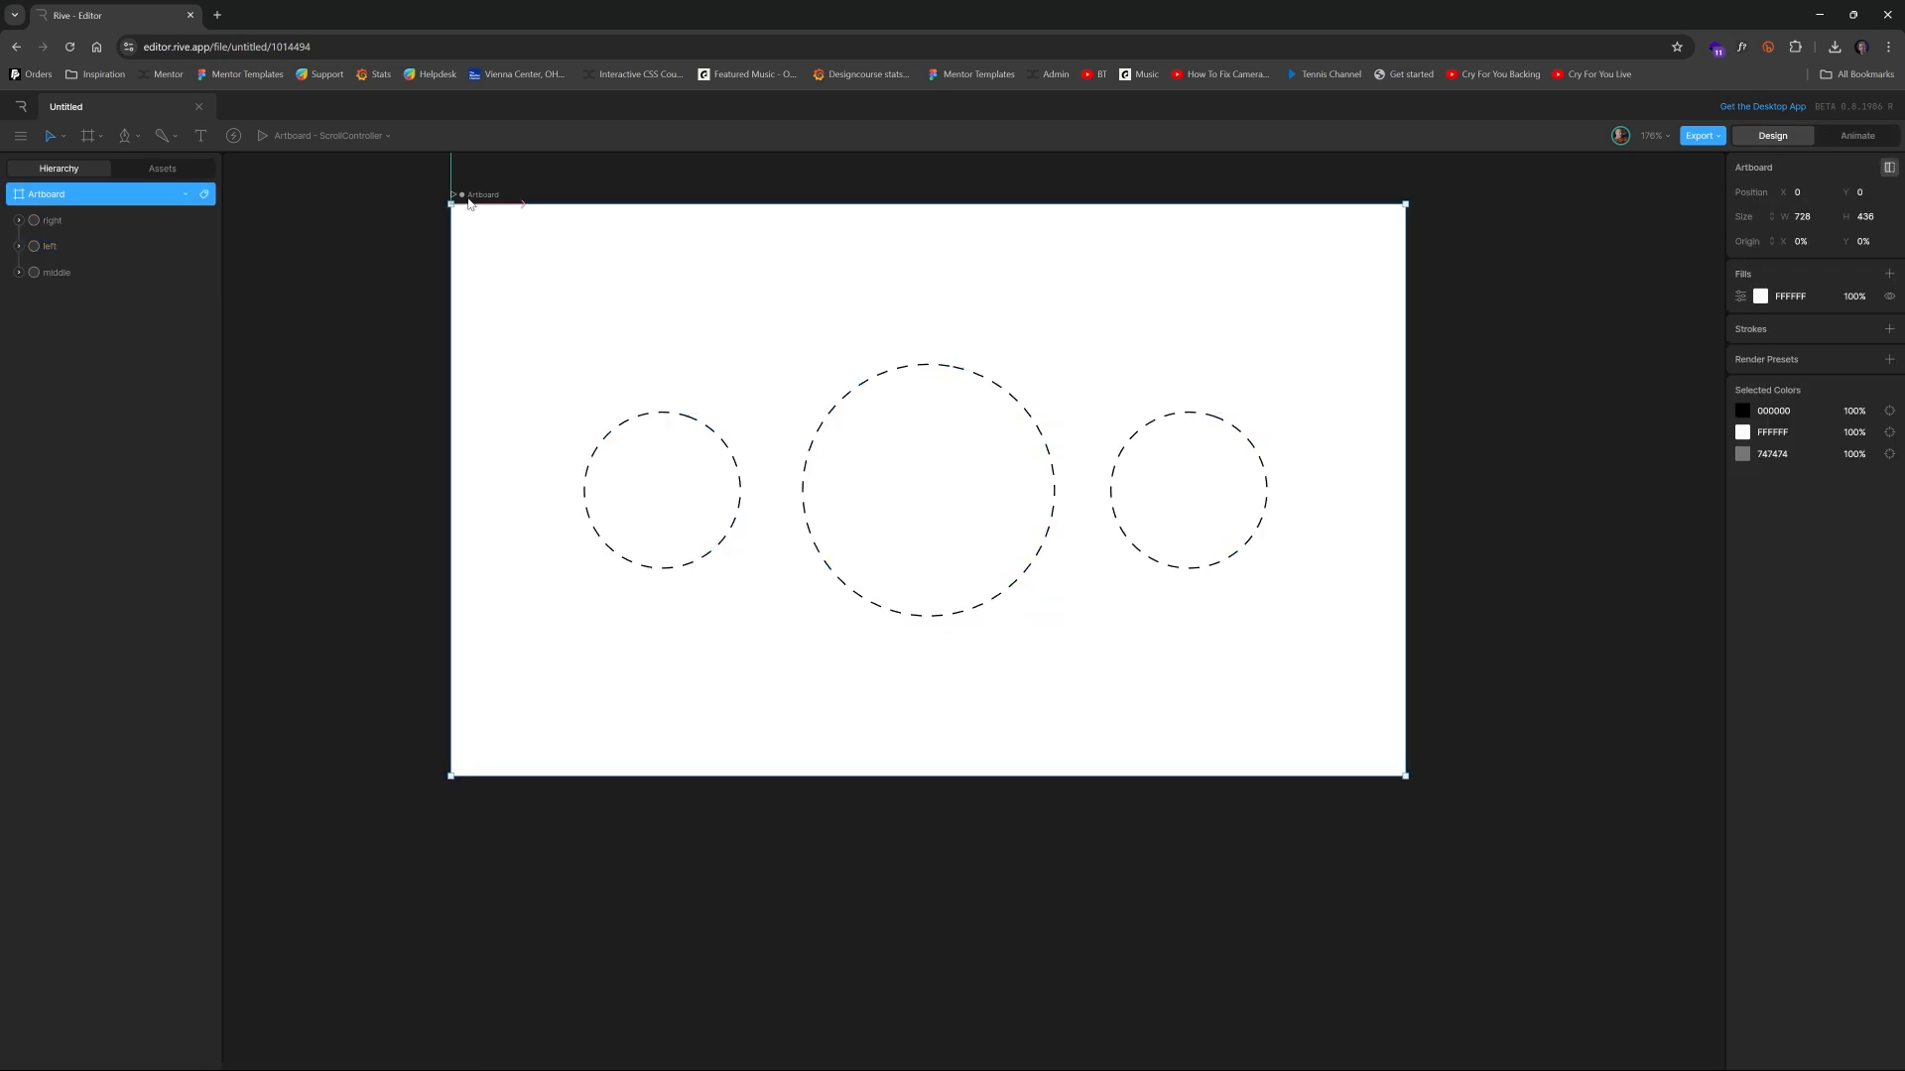
click(1855, 297)
text(0)
key(Return)
click(1499, 441)
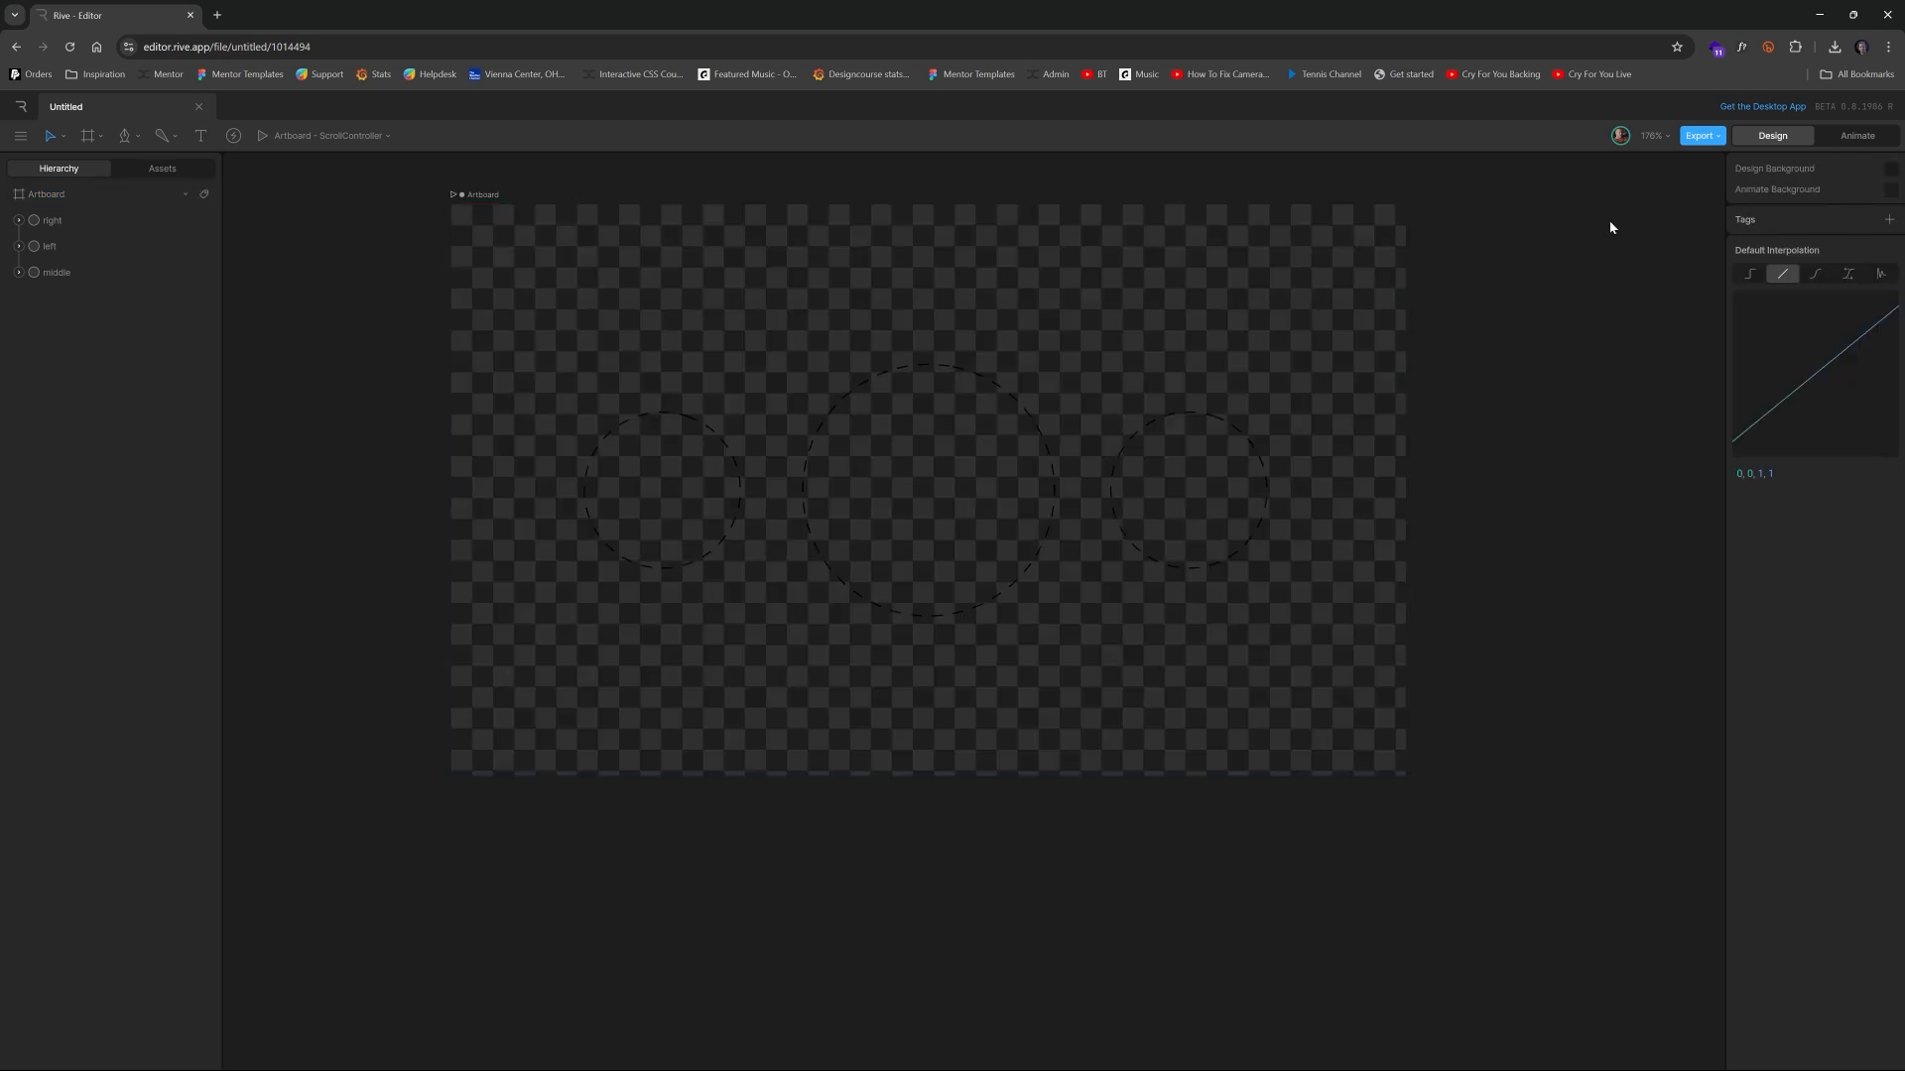
Export the graphic as a .riv file and show the downloaded untitled (13).riv in its folder
click(1691, 139)
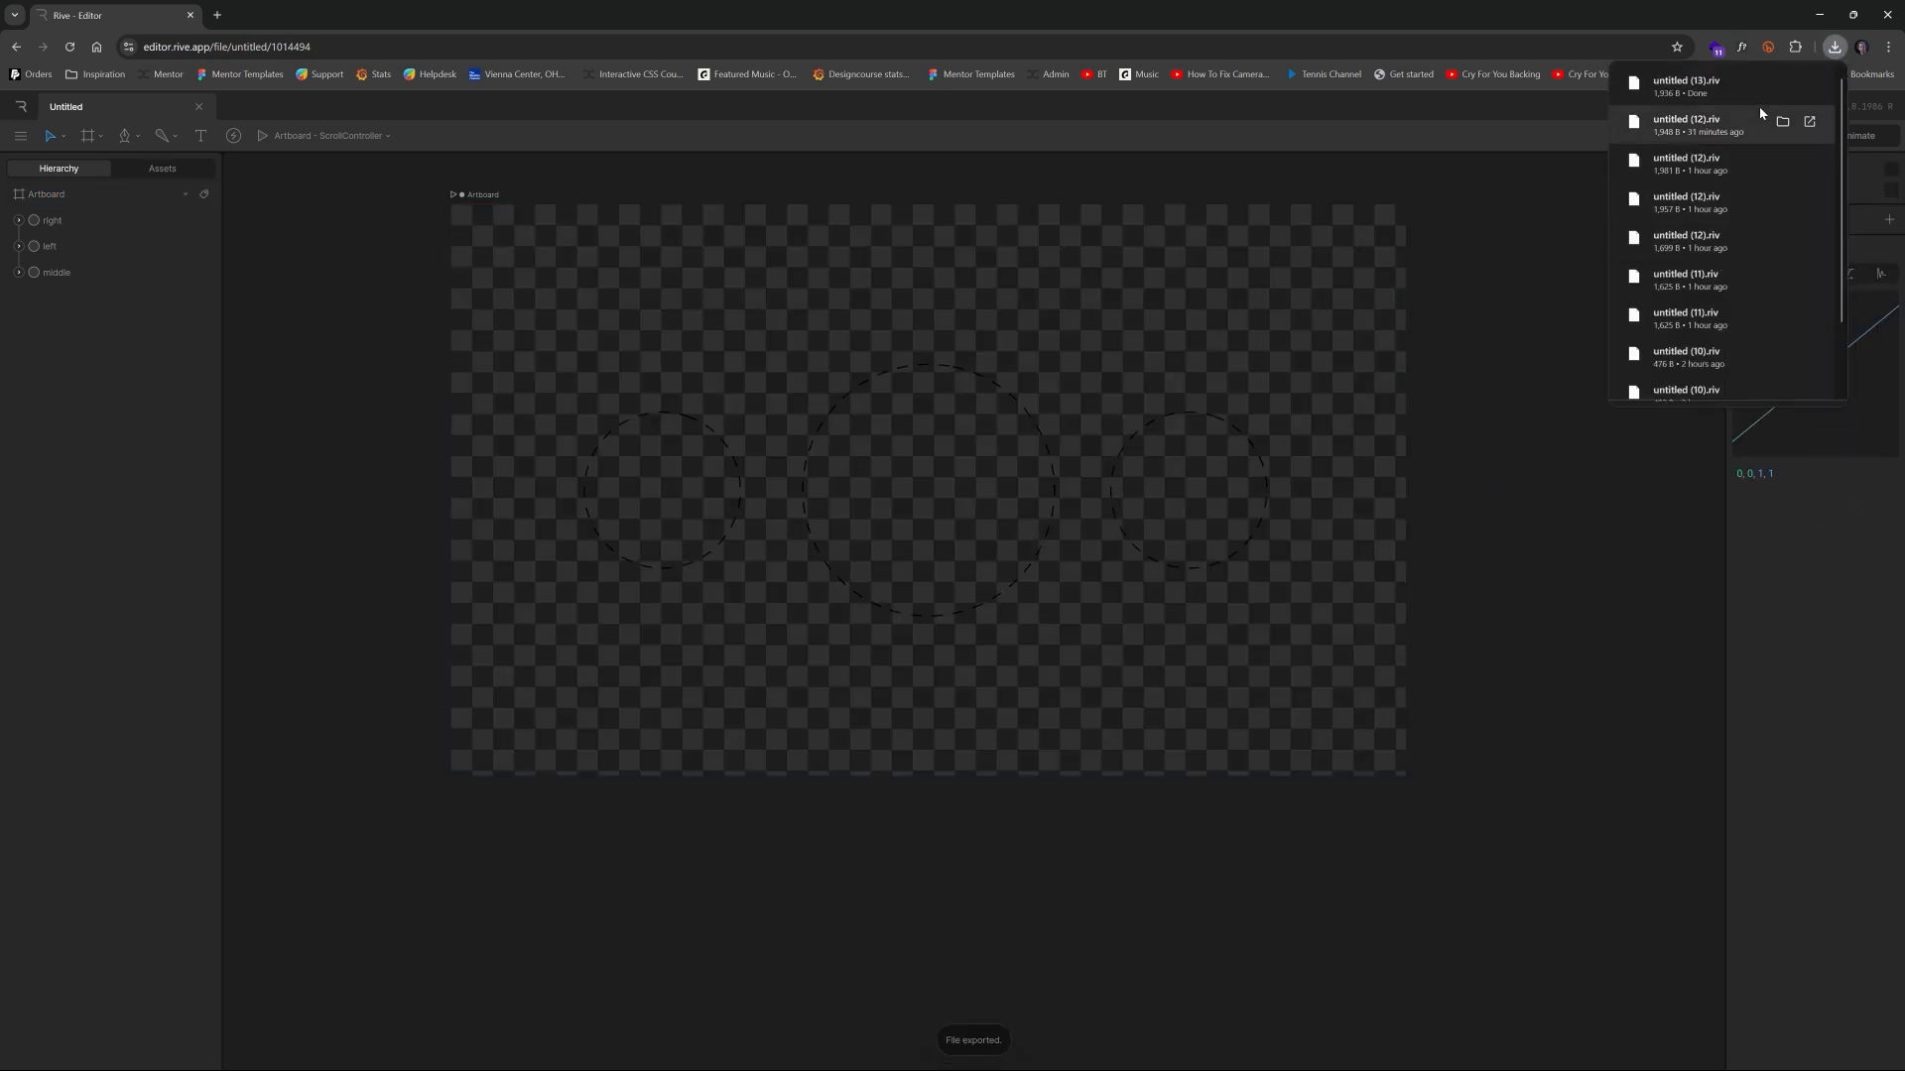
click(1783, 85)
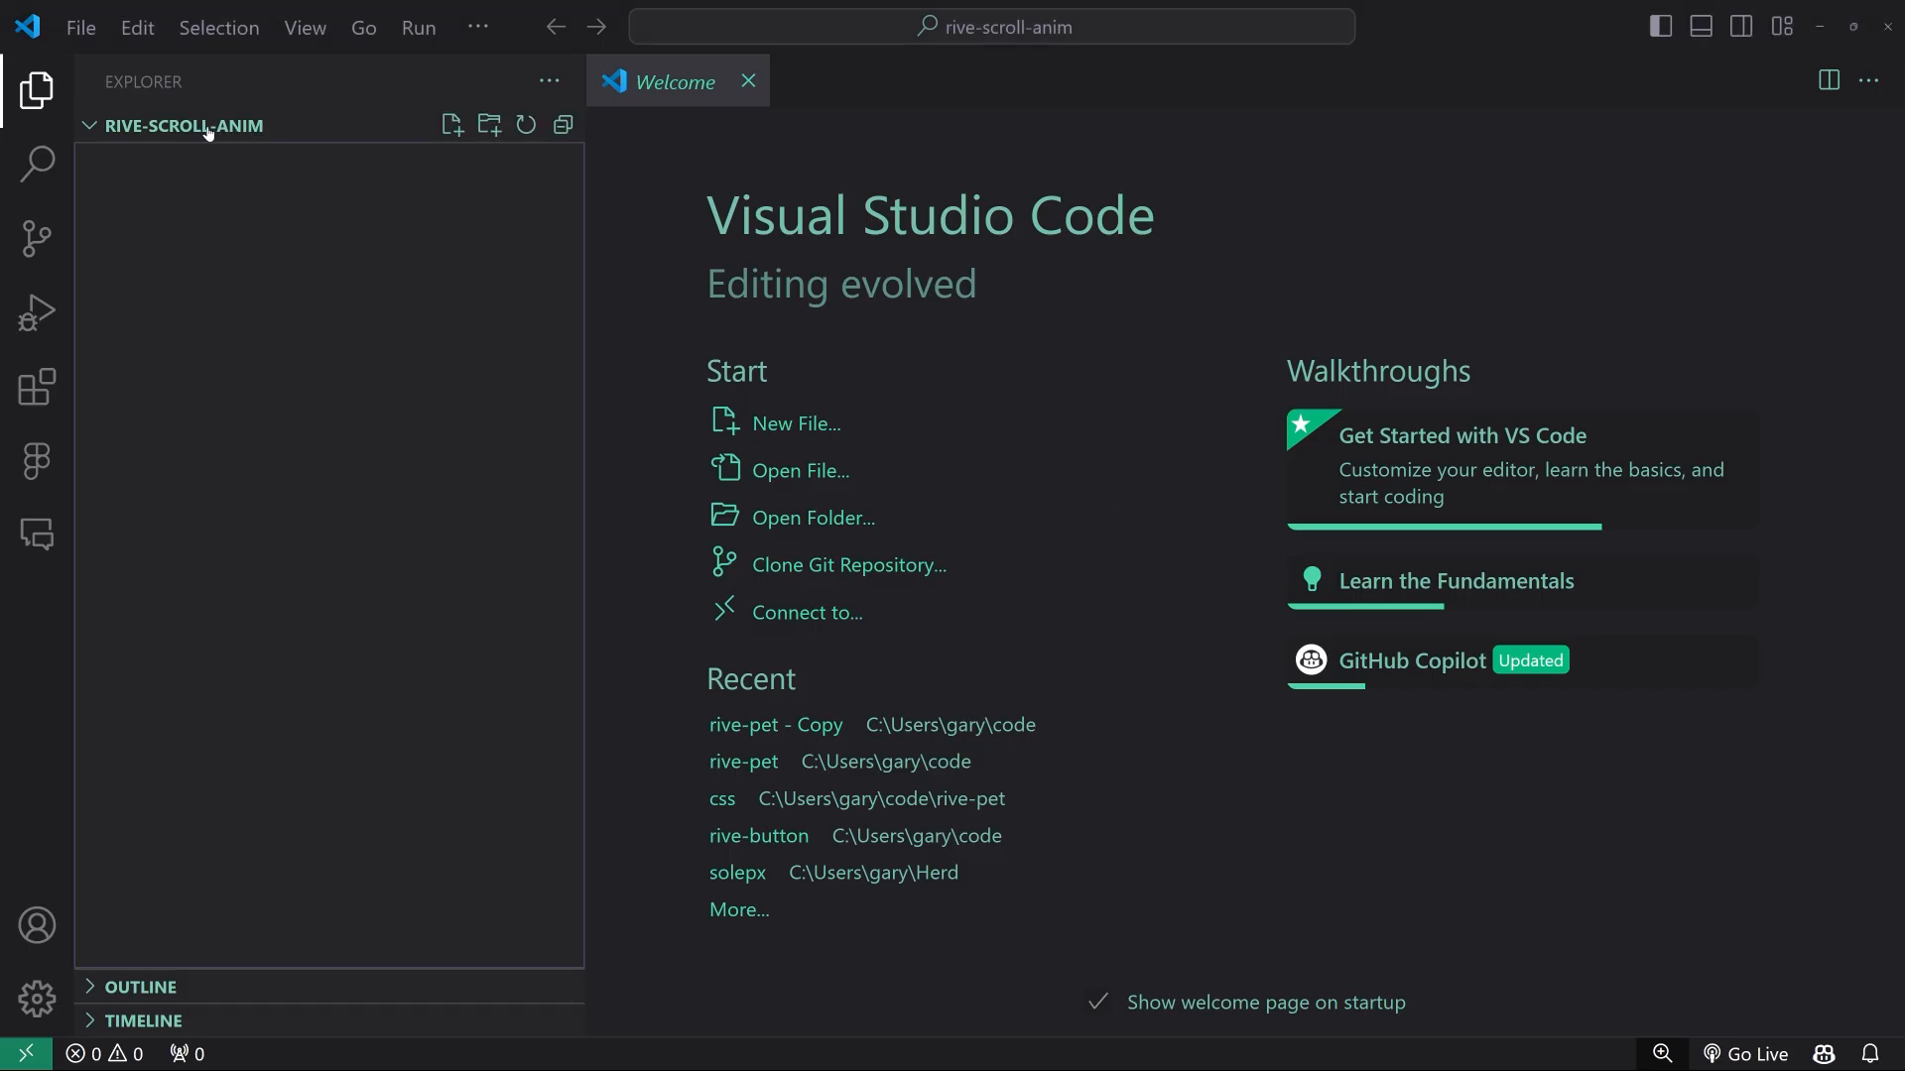
In Visual Studio Code, create index.html in the rive-scroll-anim folder and close the Welcome page
click(113, 136)
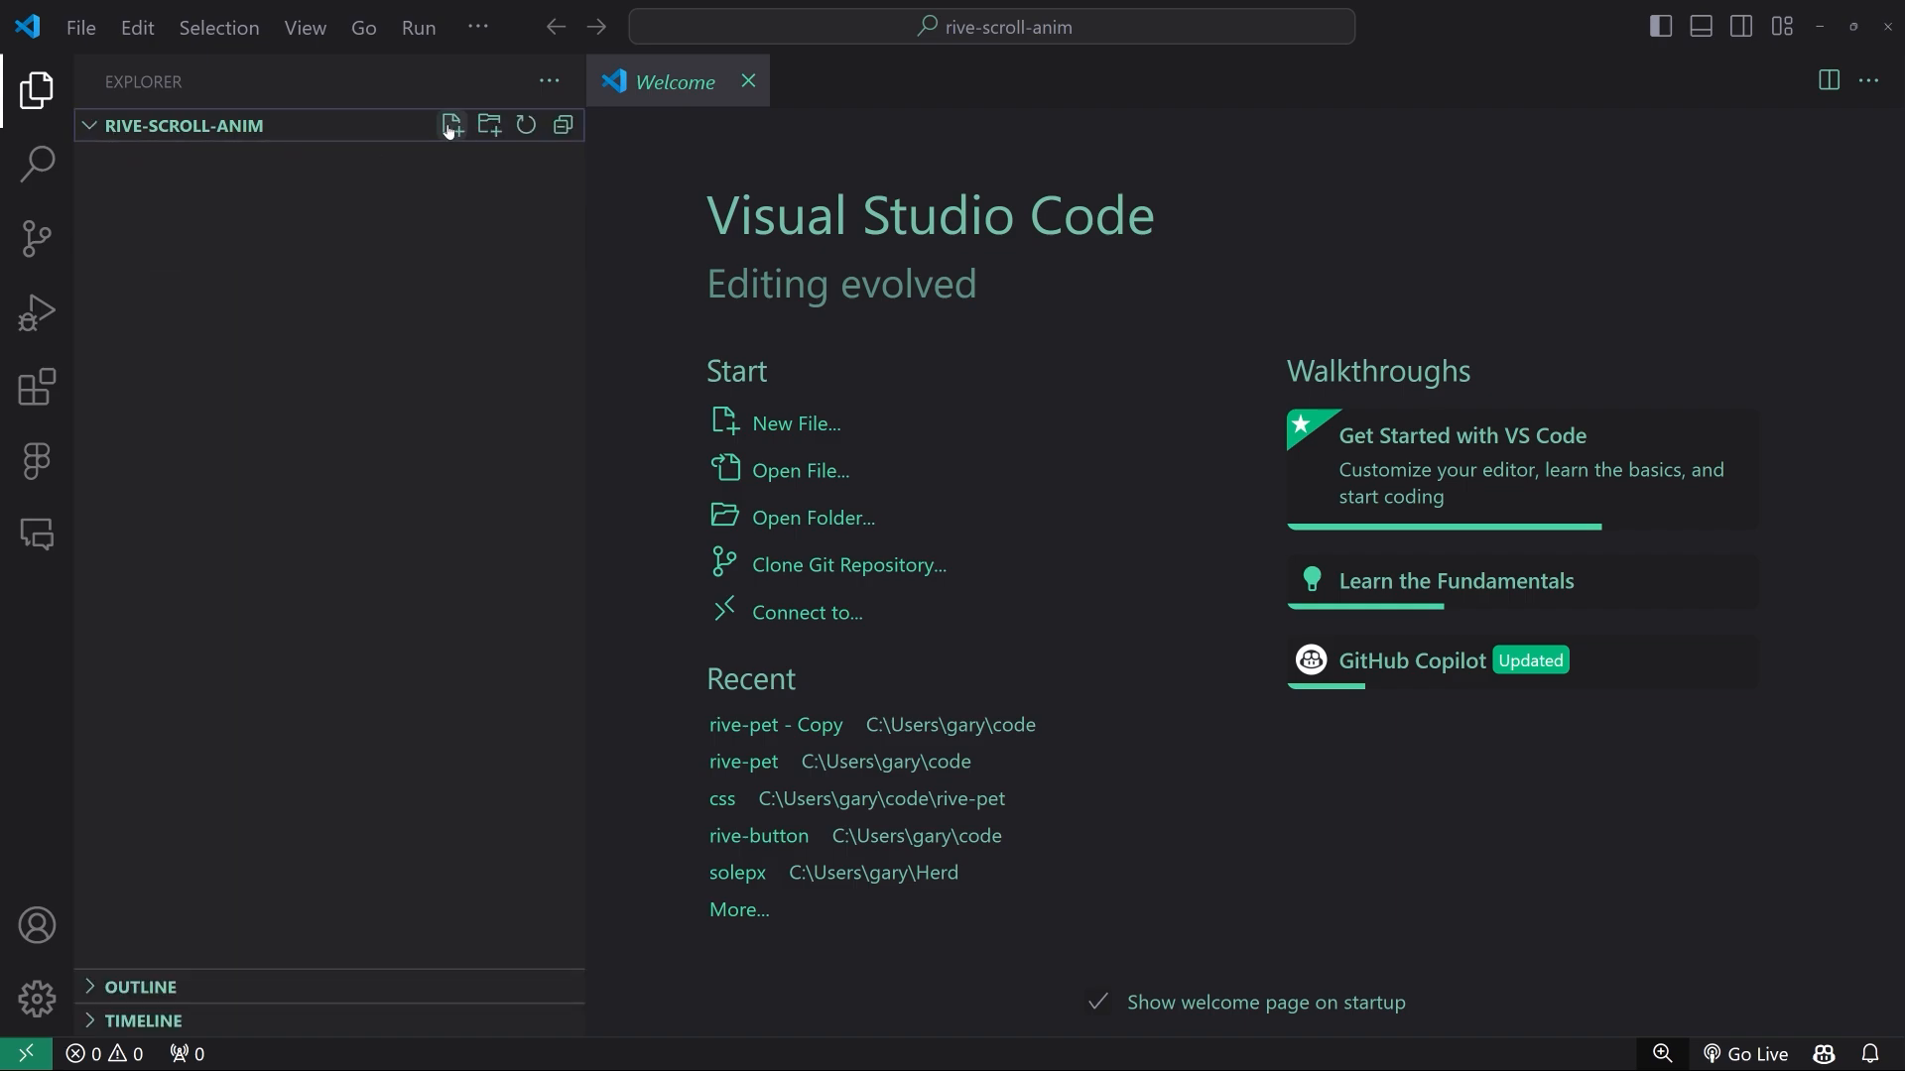
click(451, 125)
text(index.html)
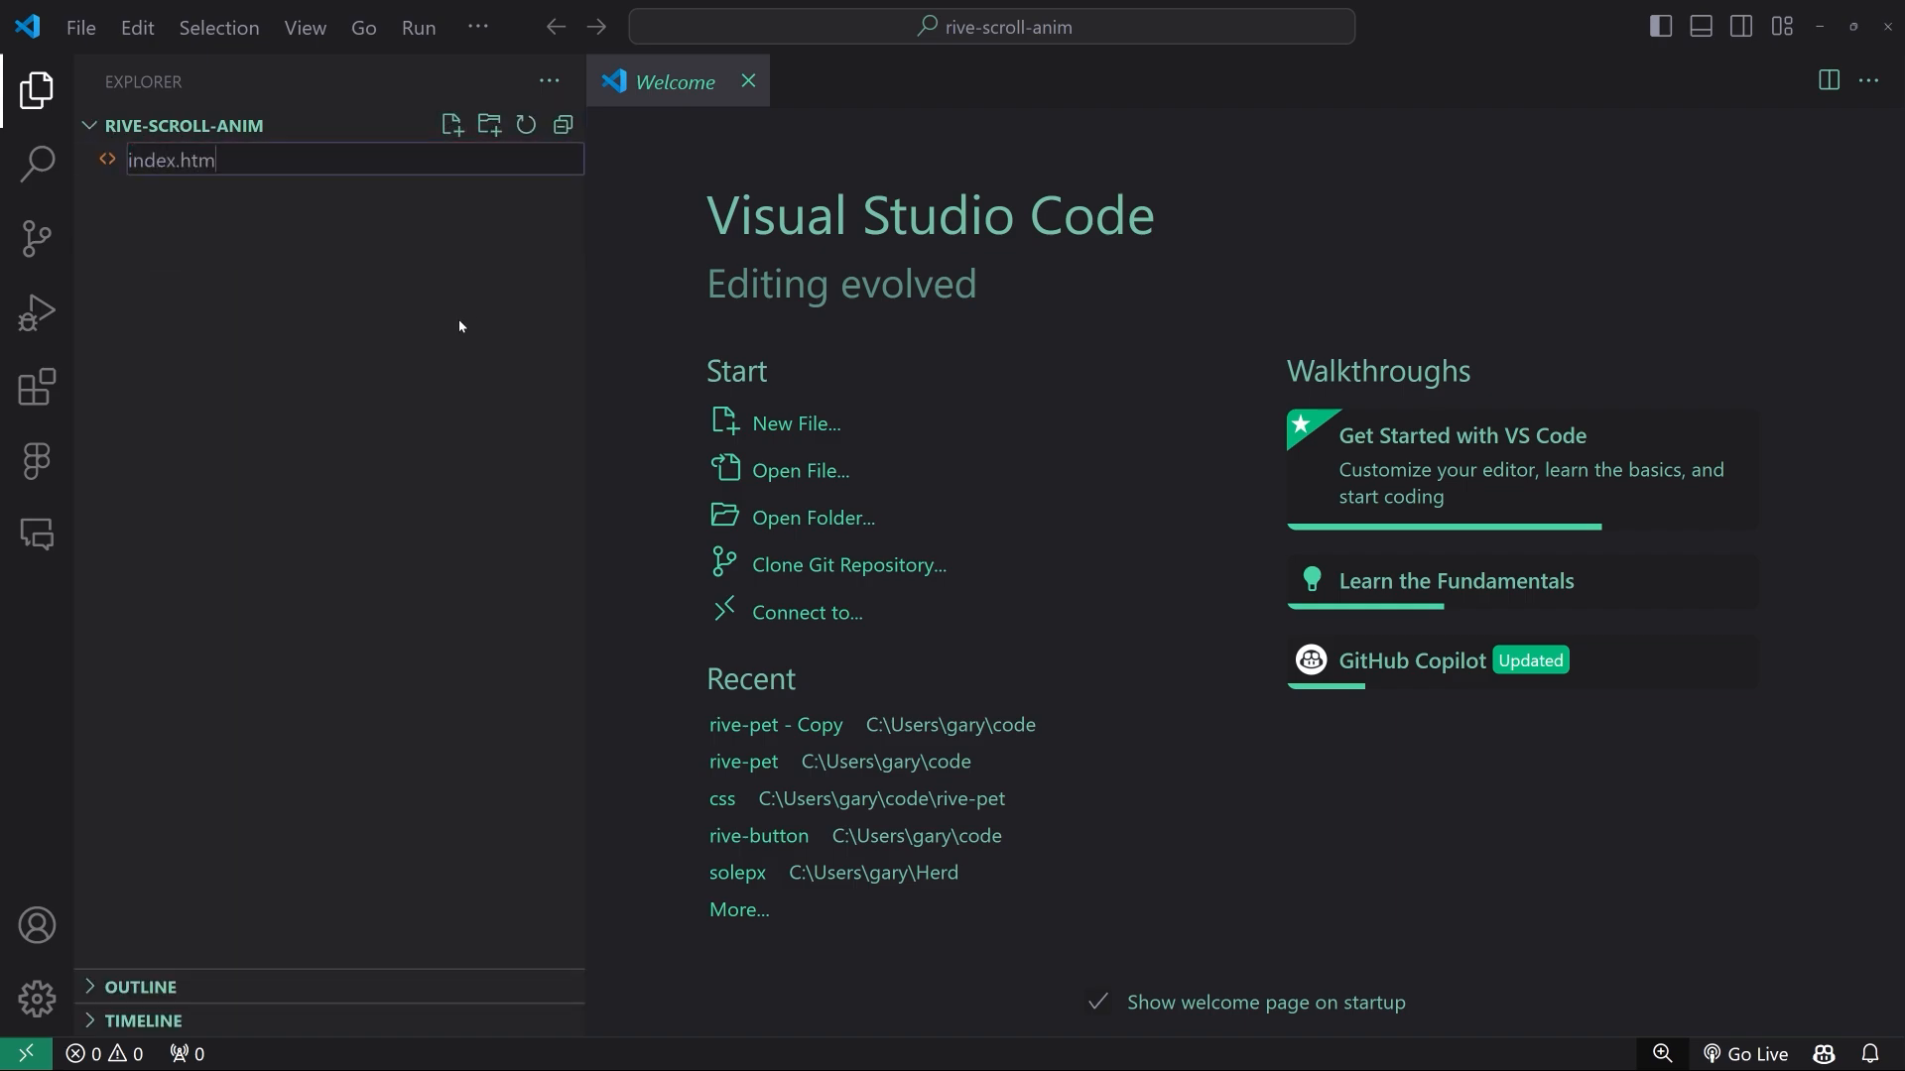
key(Return)
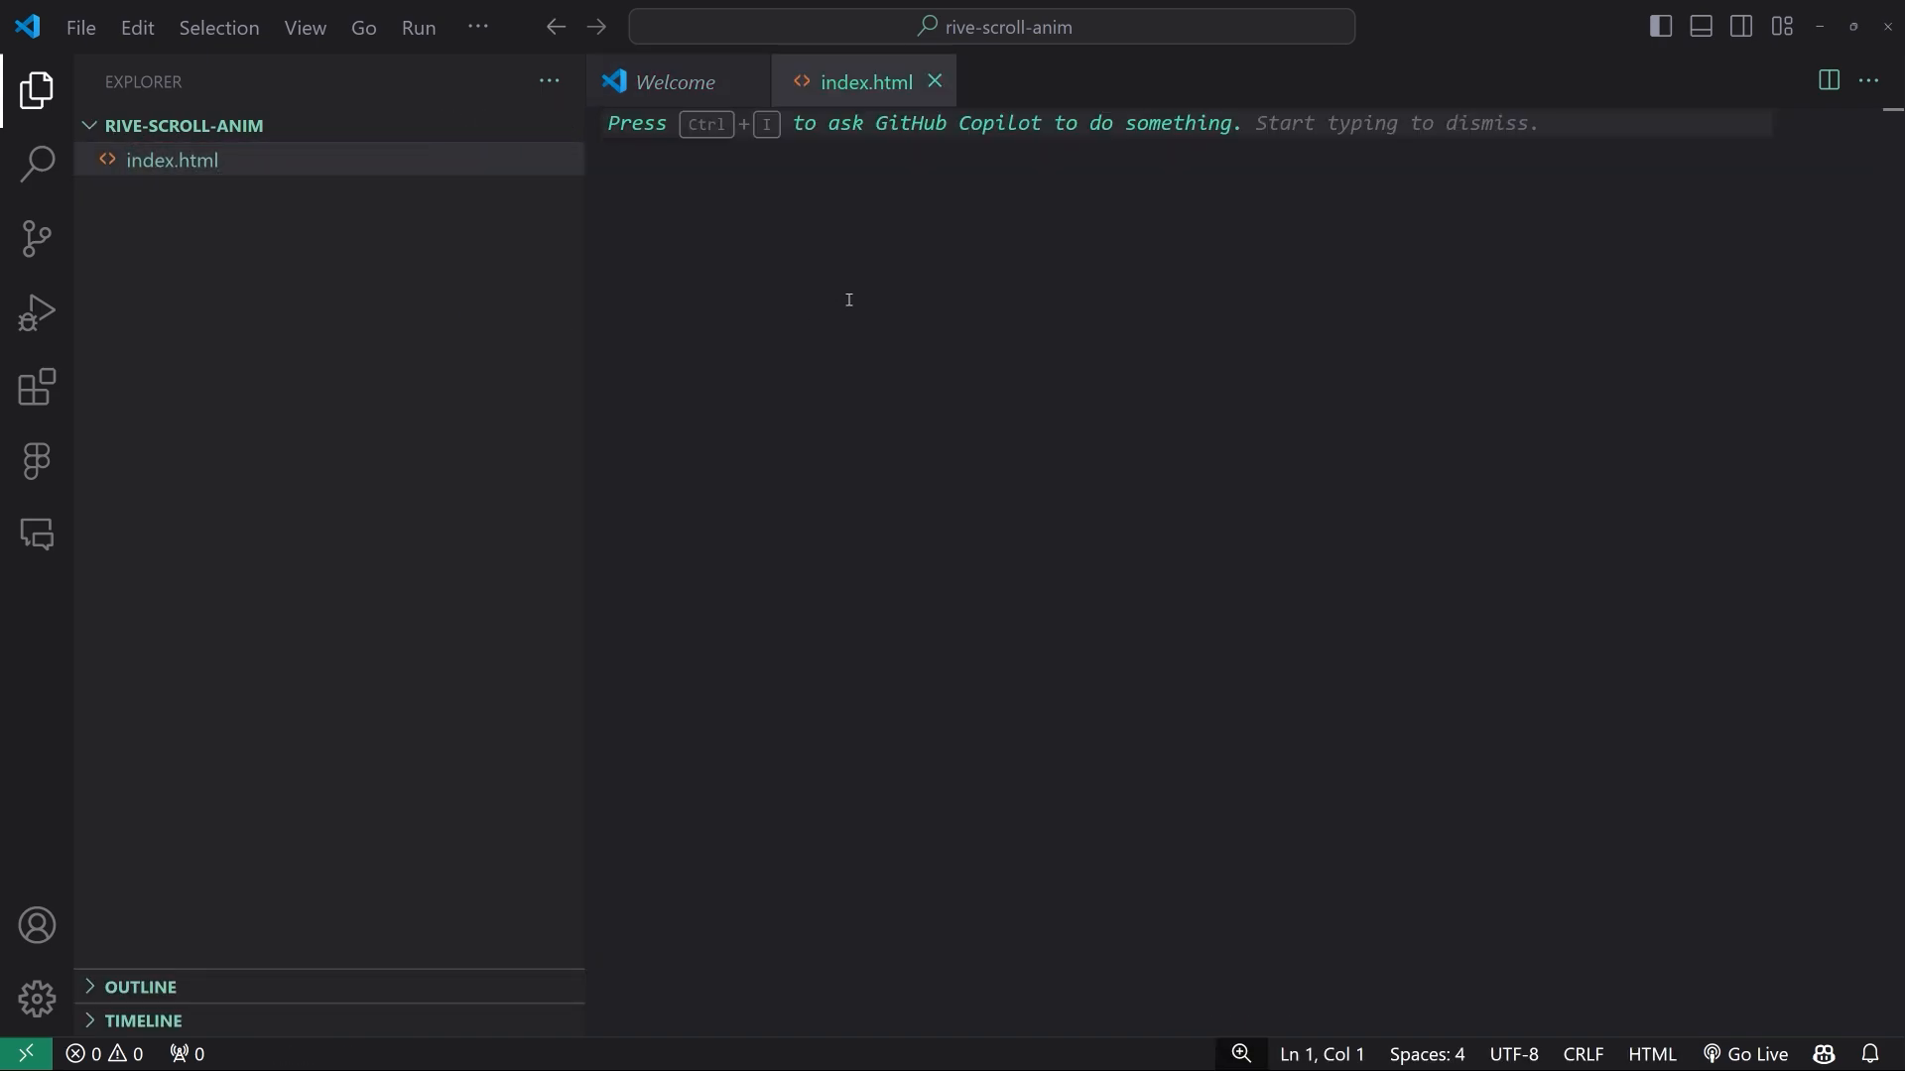
click(699, 94)
click(748, 80)
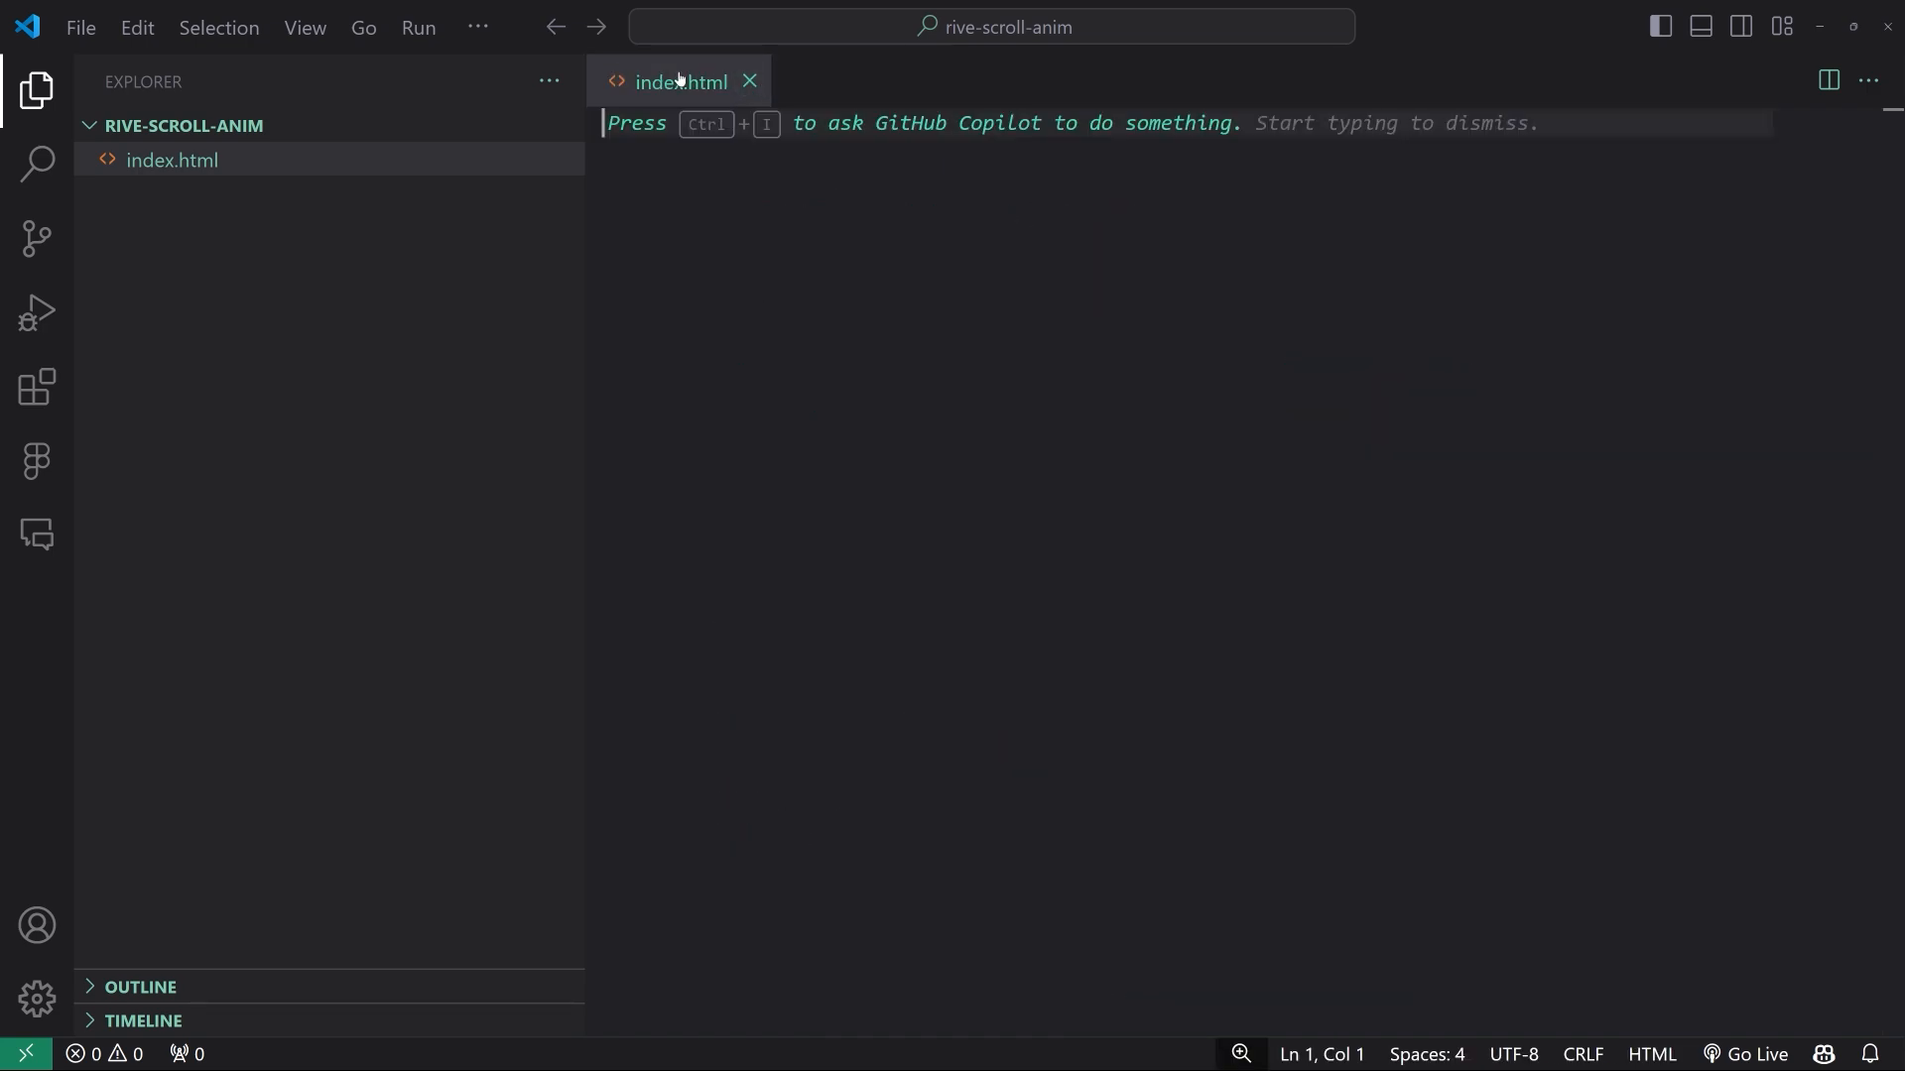
Narrow the file explorer and insert the HTML5 boilerplate into index.html
drag(585, 171, 418, 163)
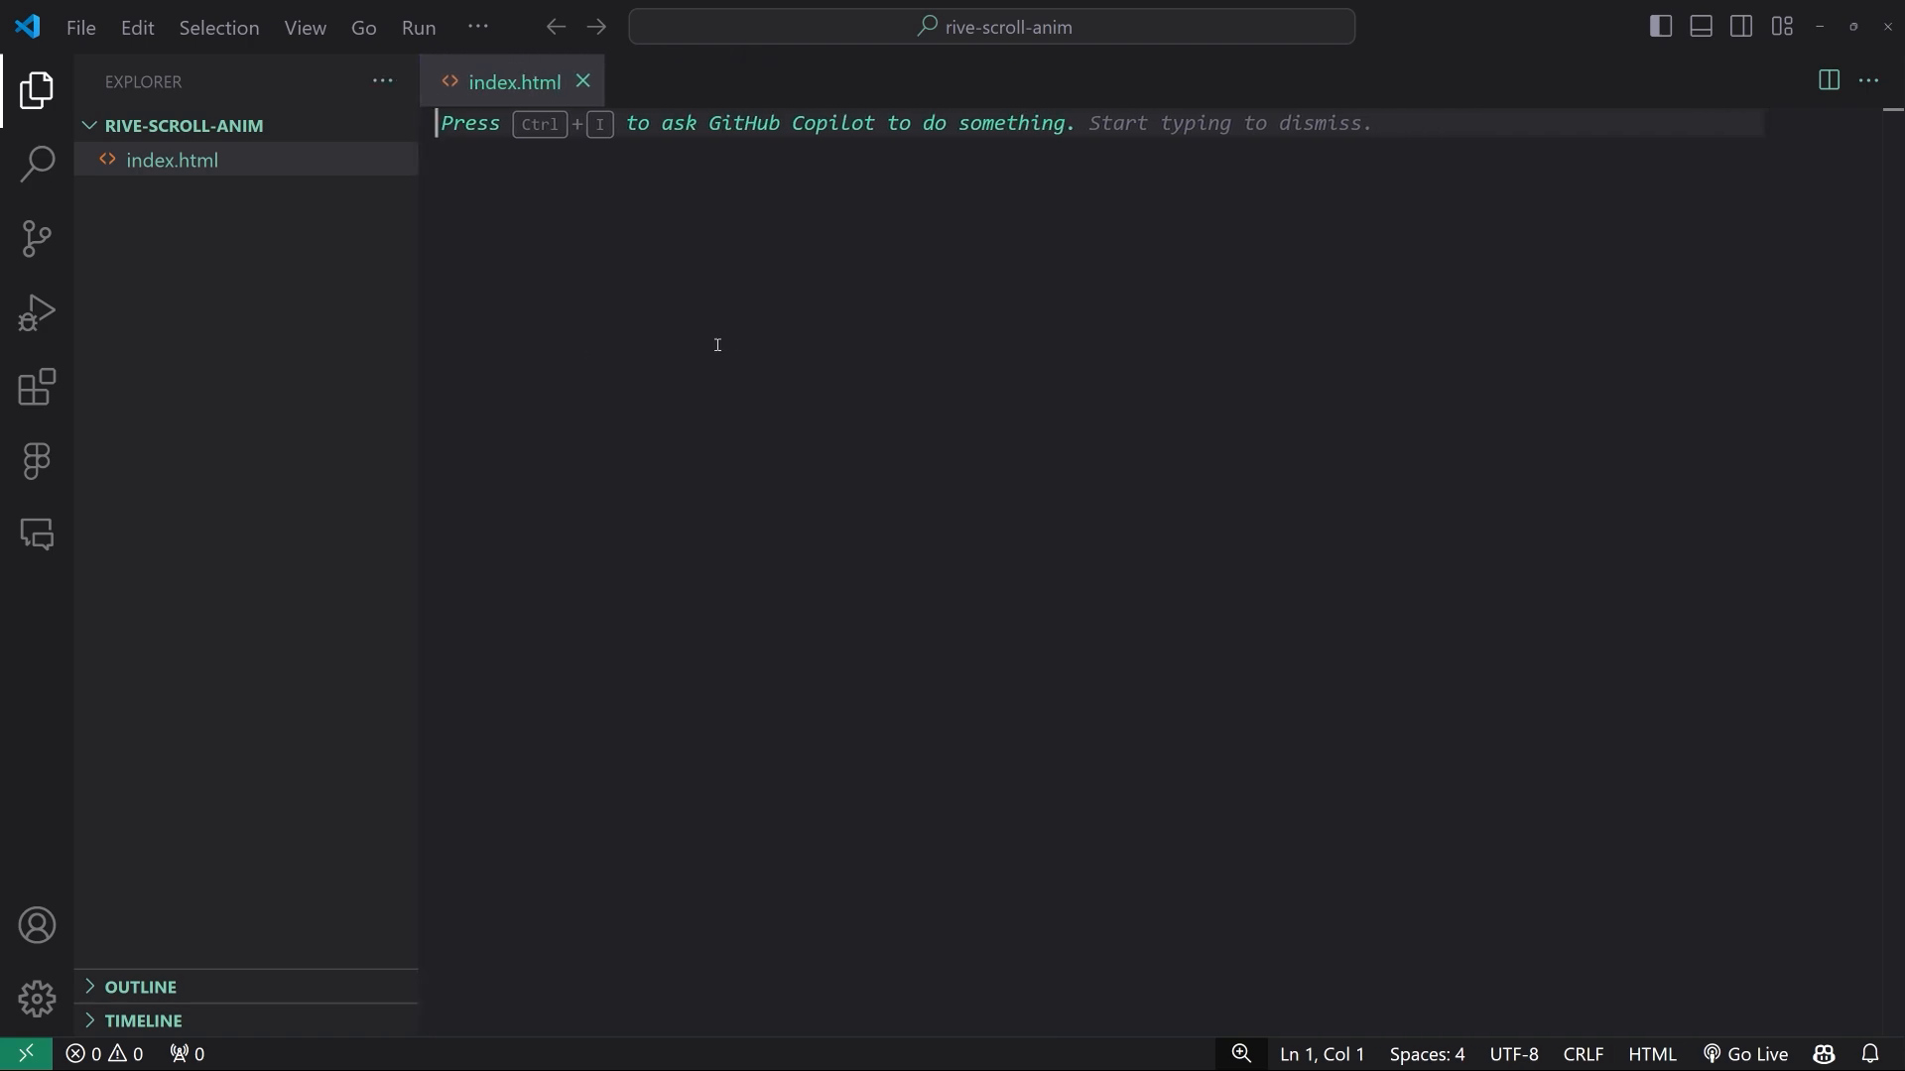
text(!)
key(Return)
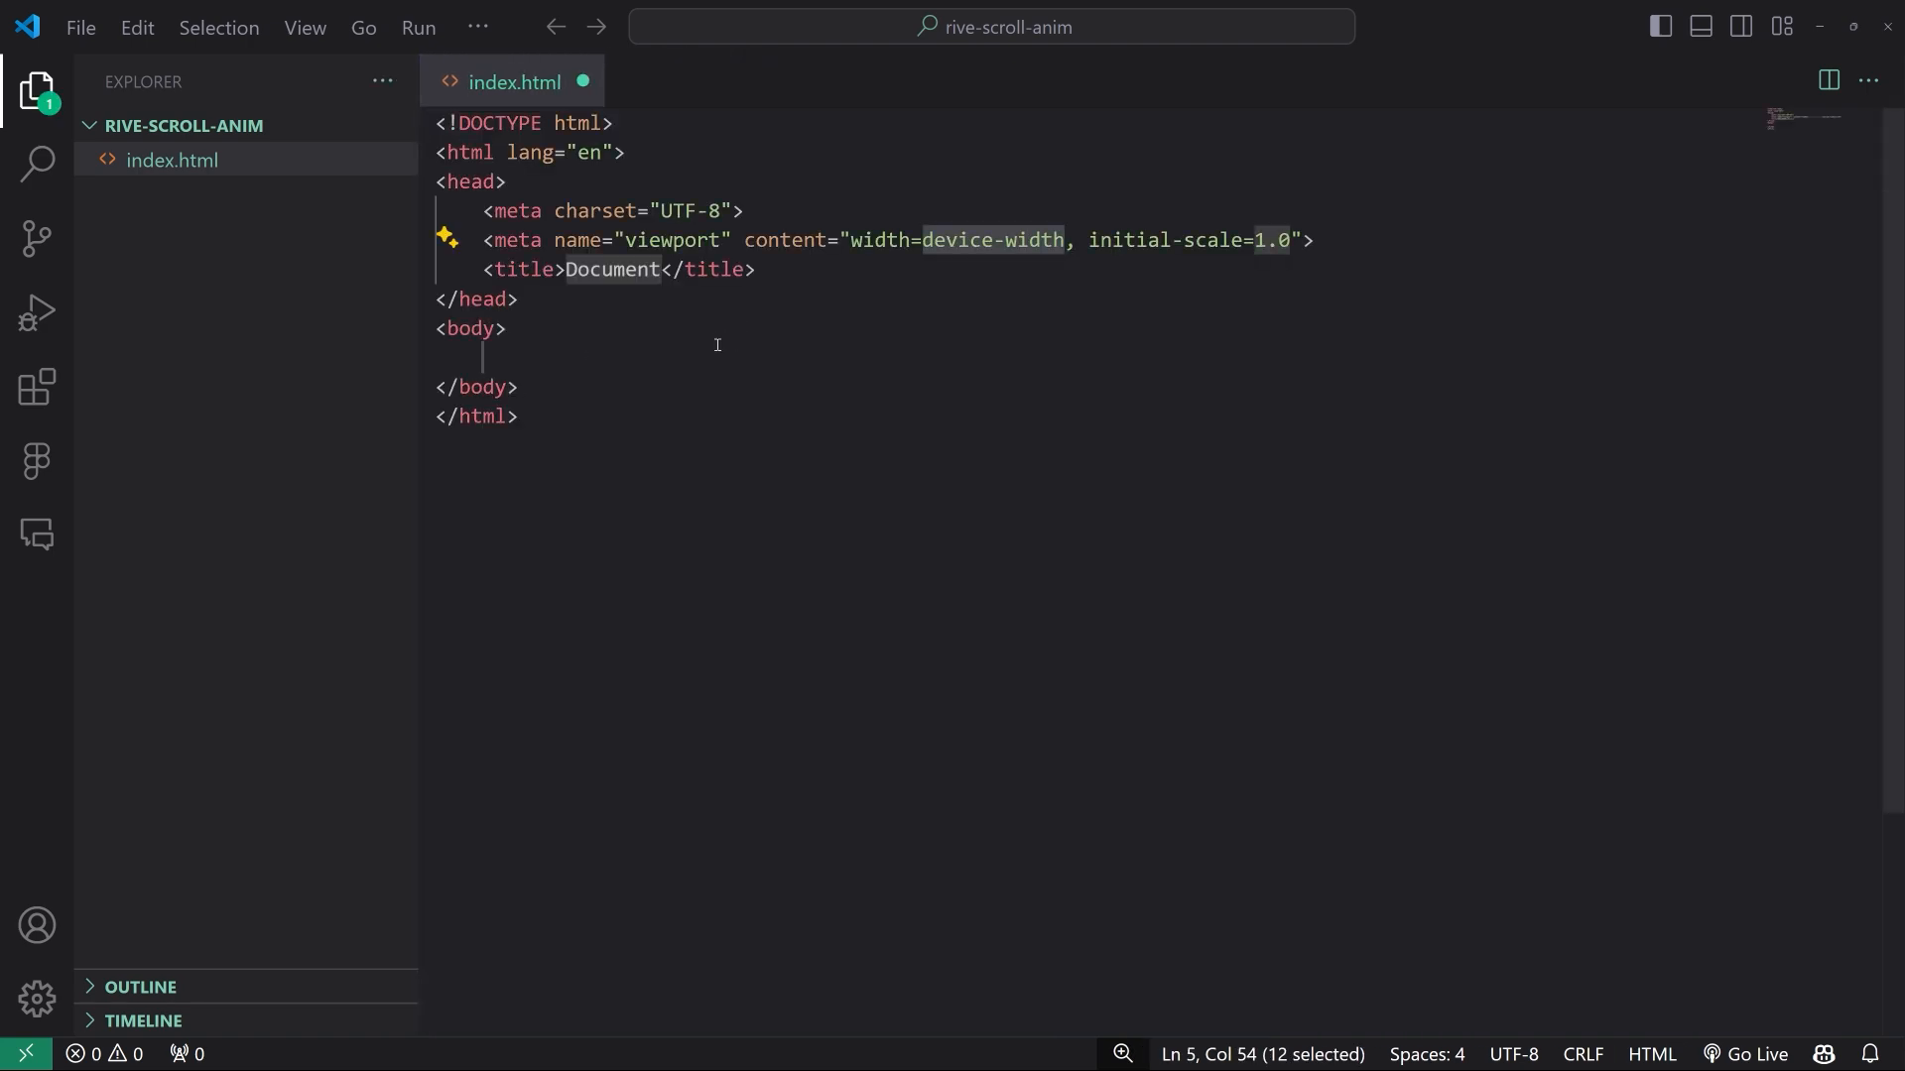
Add a stylesheet link to css/main.css below the title in the head and save index.html
click(788, 270)
key(Return)
text(link)
key(Return)
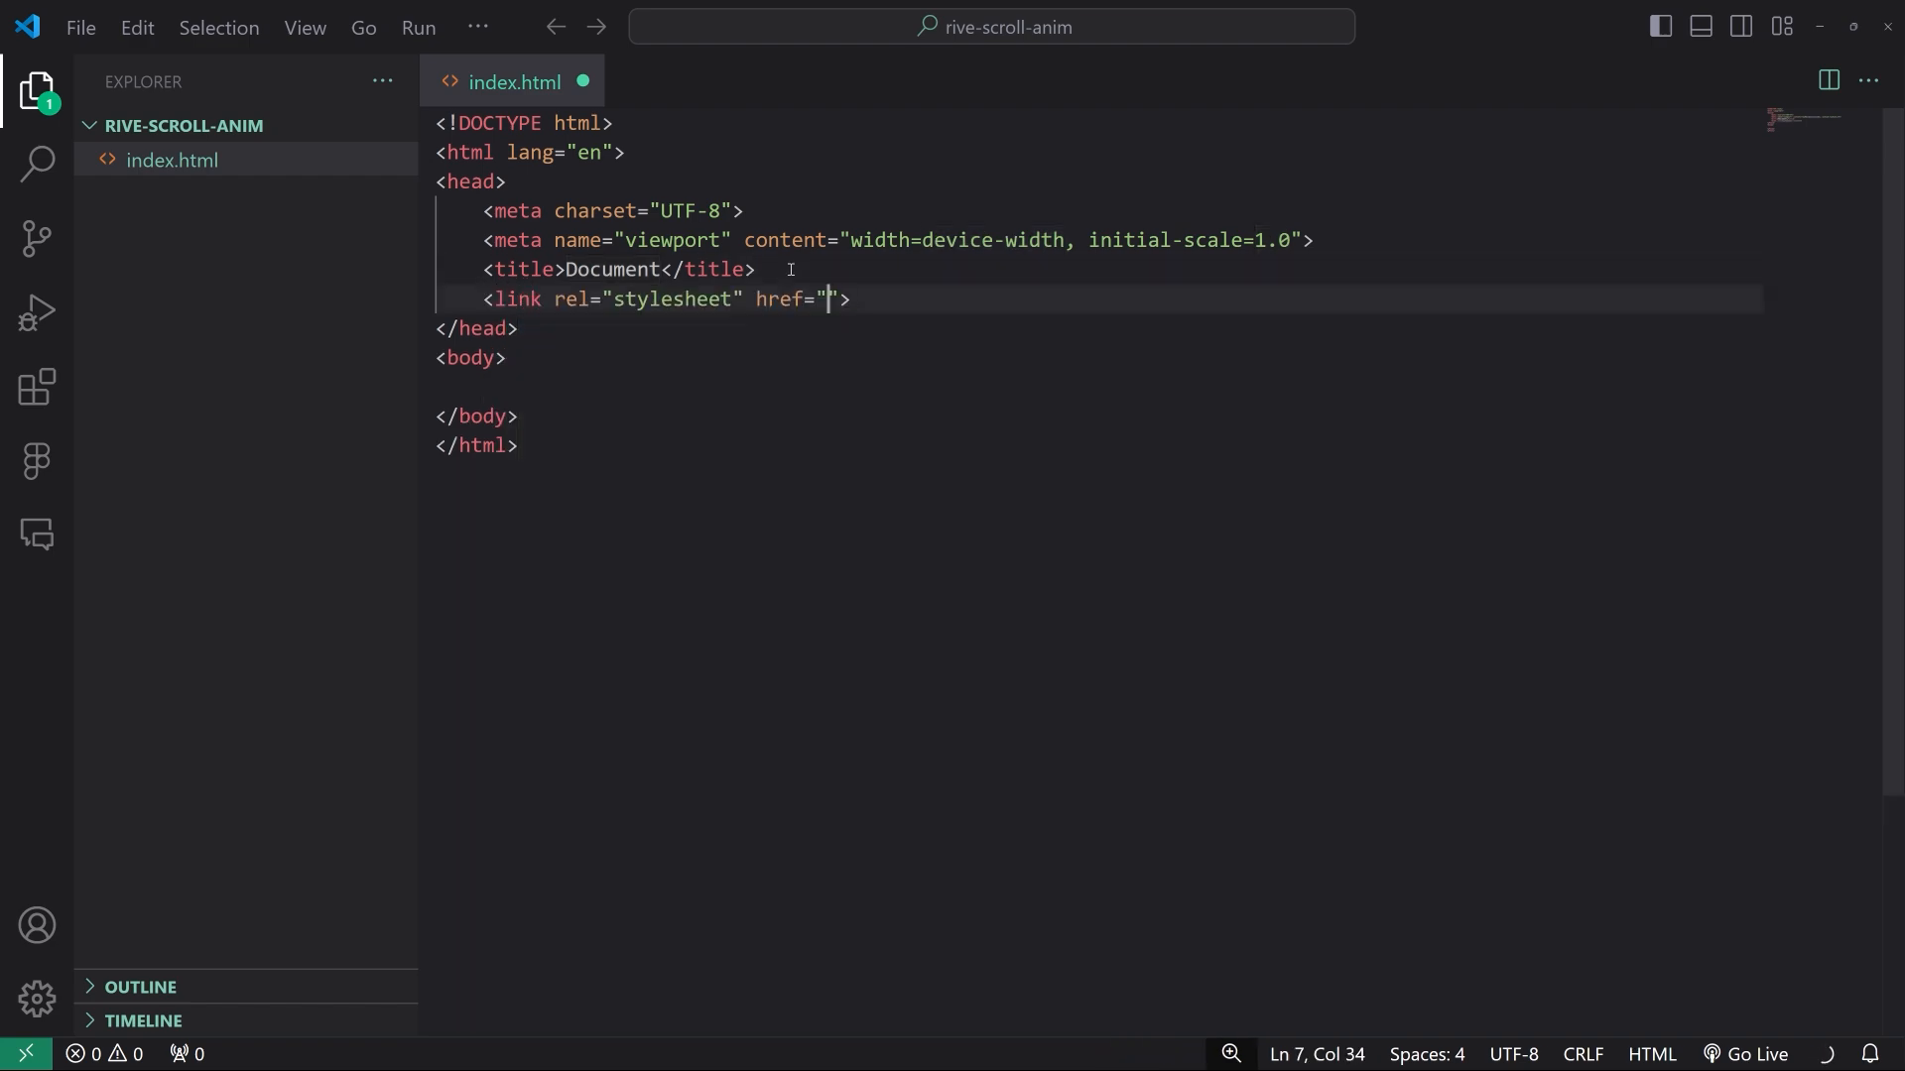
text(css/main.css)
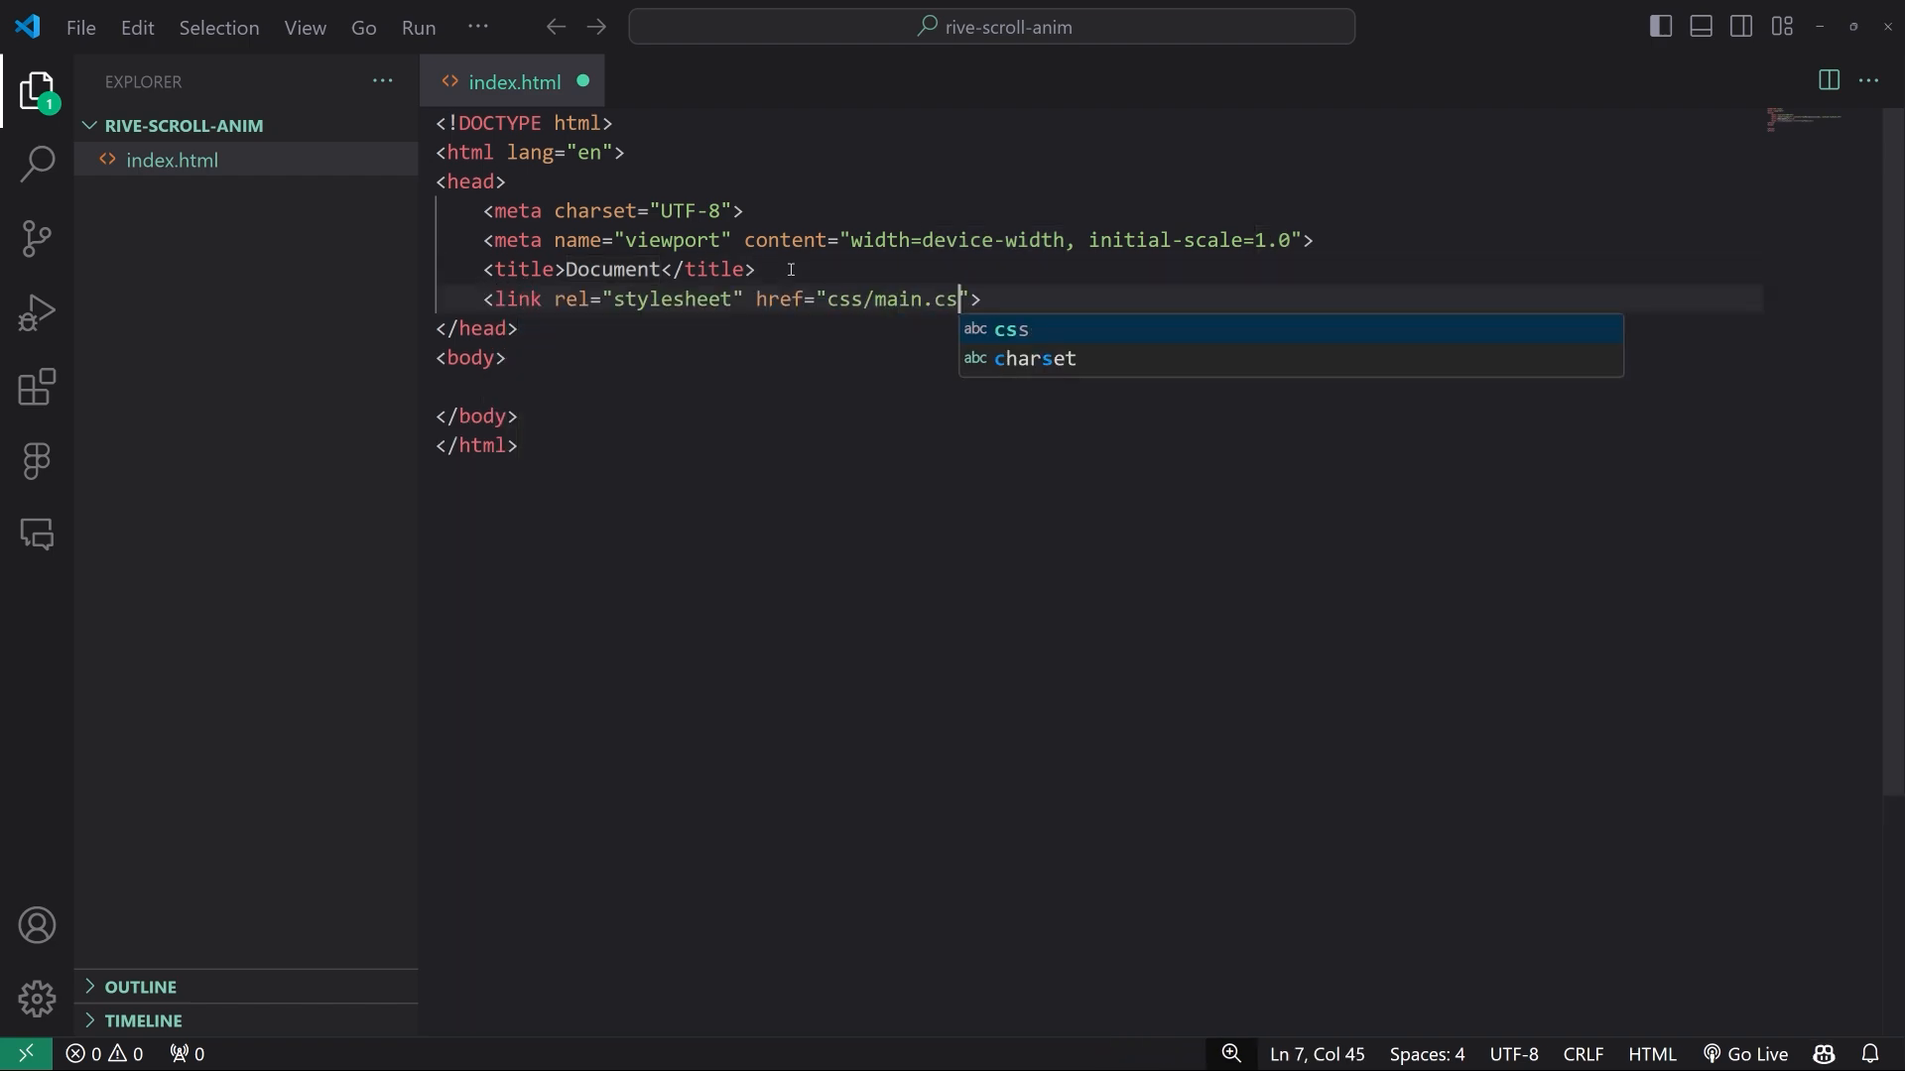
click(790, 270)
key(ctrl+s)
Create a css folder in the project with a main.css file inside it
click(322, 126)
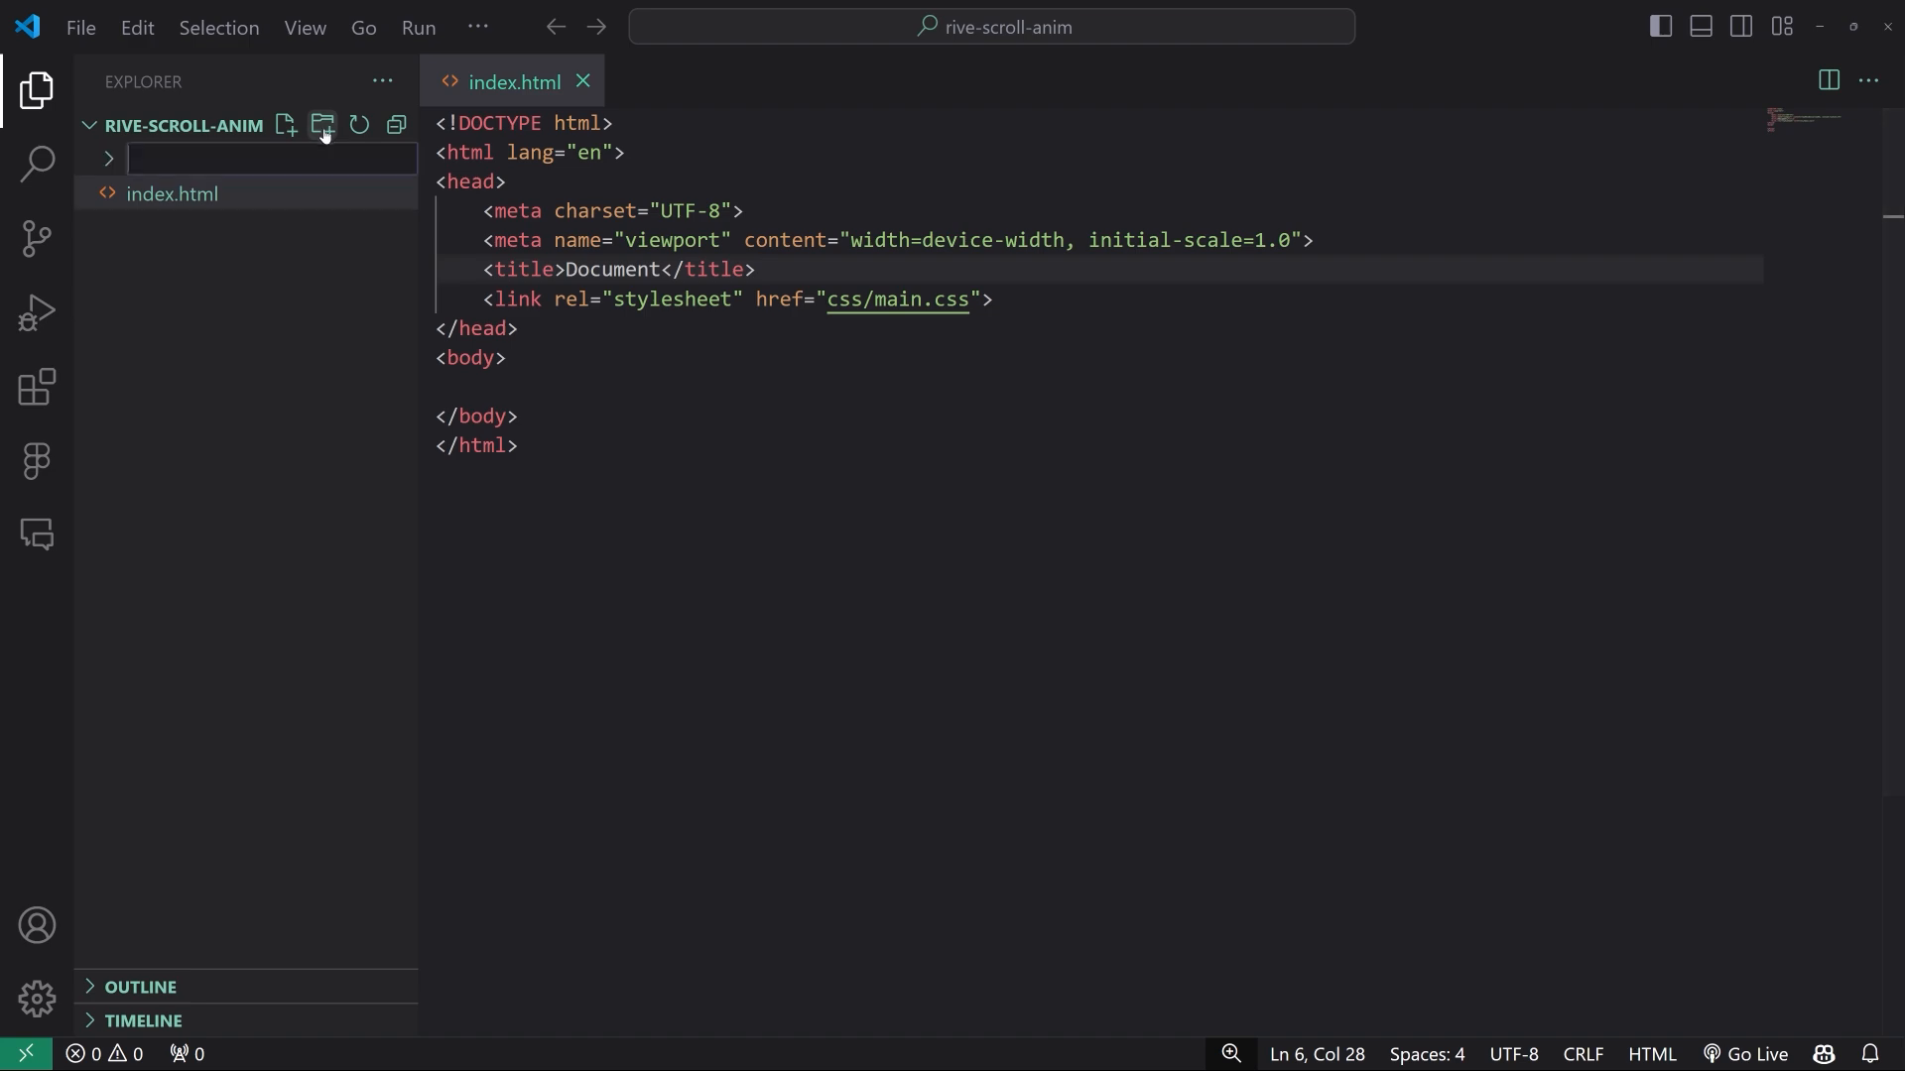
text(css)
key(Return)
click(286, 126)
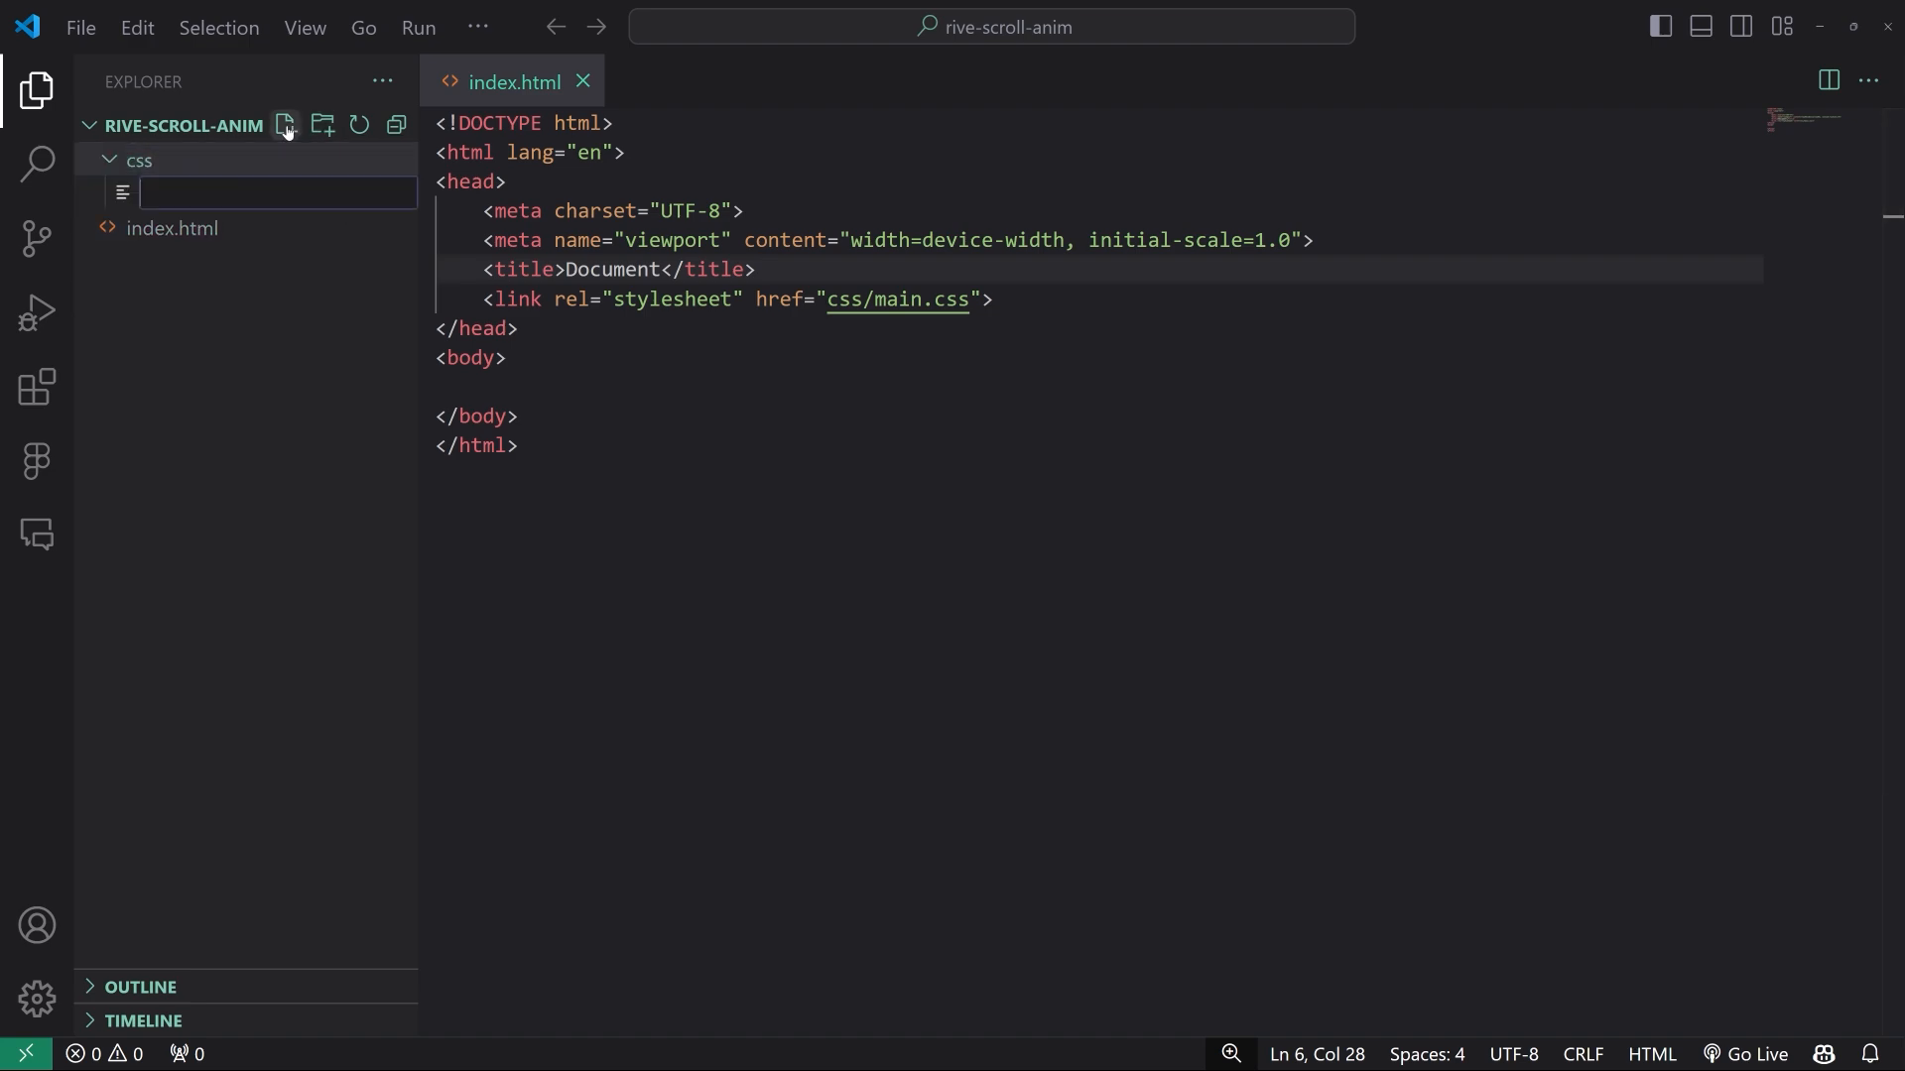
text(main.css)
key(Return)
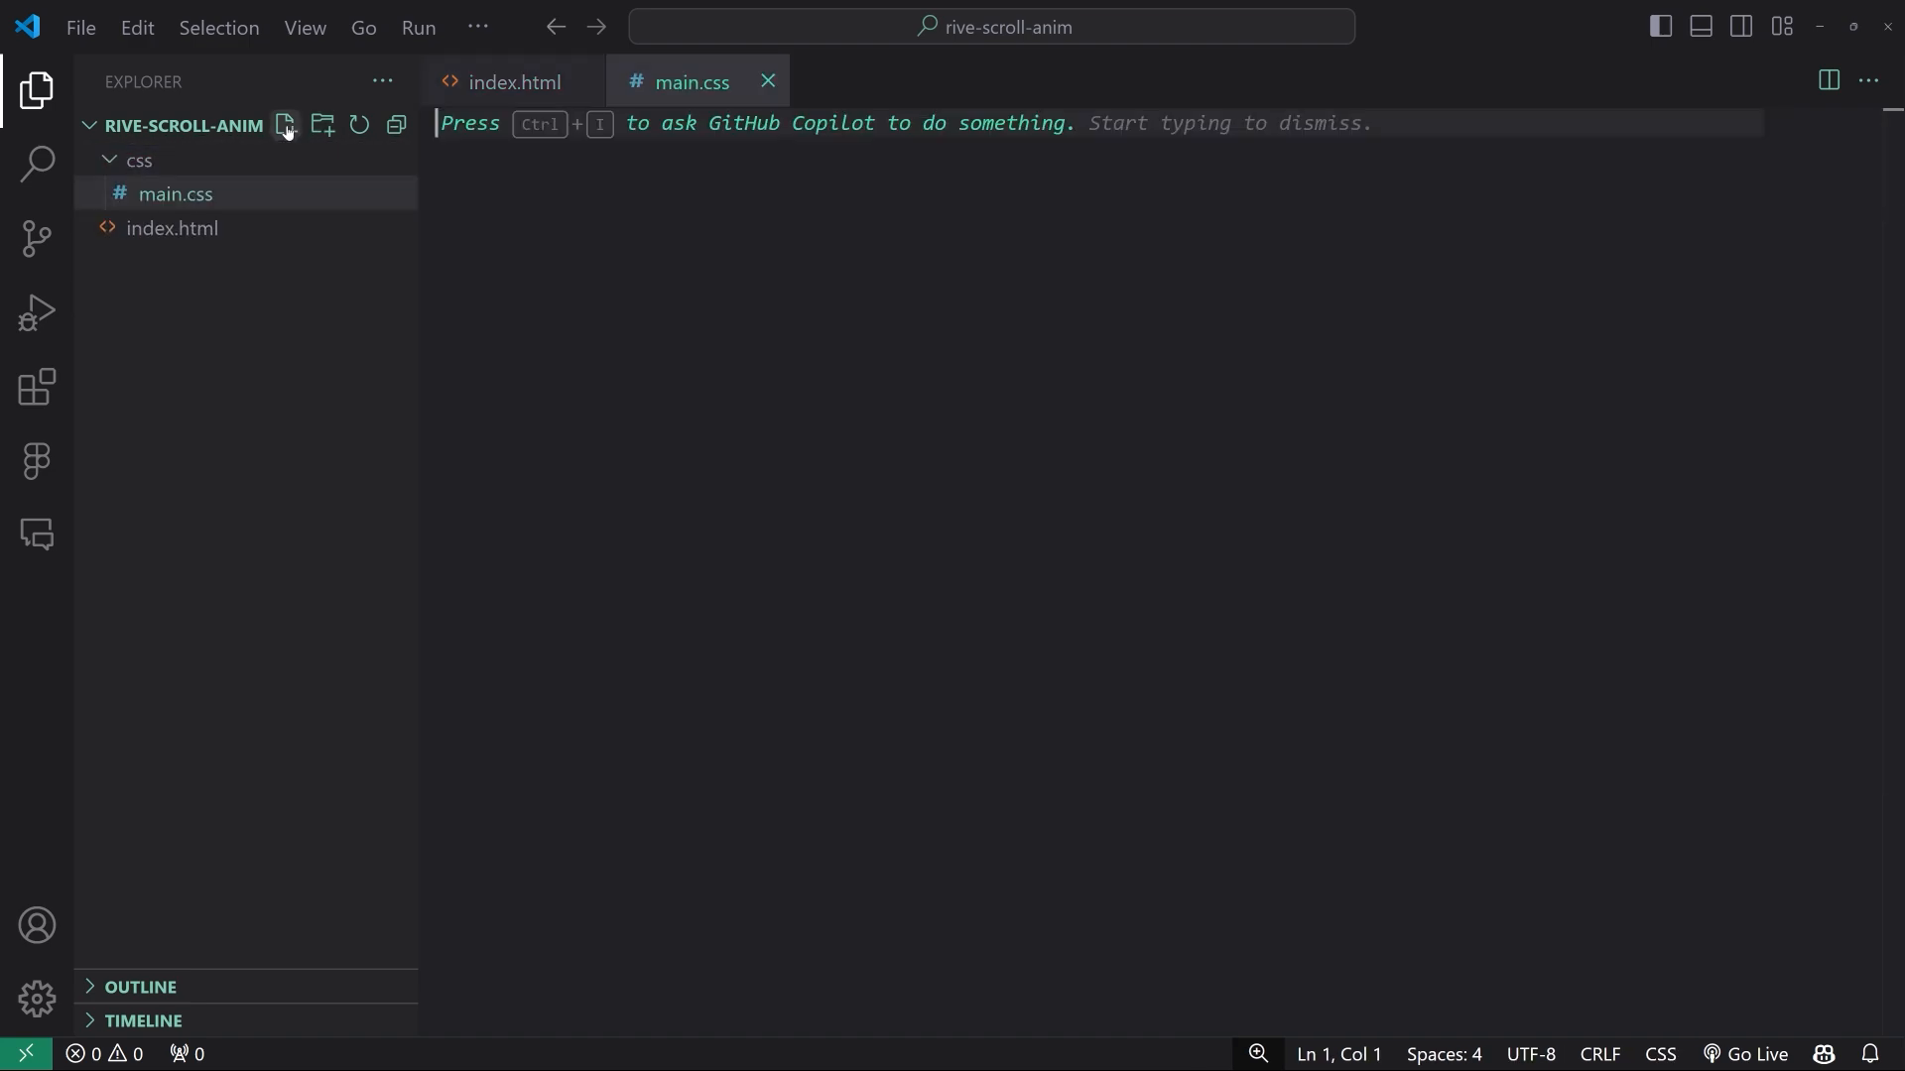
Fill index.html's body with gap1 and gap2 divs around a container holding a subhead, h1 and 728×436 riveCanvas canvas
key(ctrl+Tab)
click(681, 344)
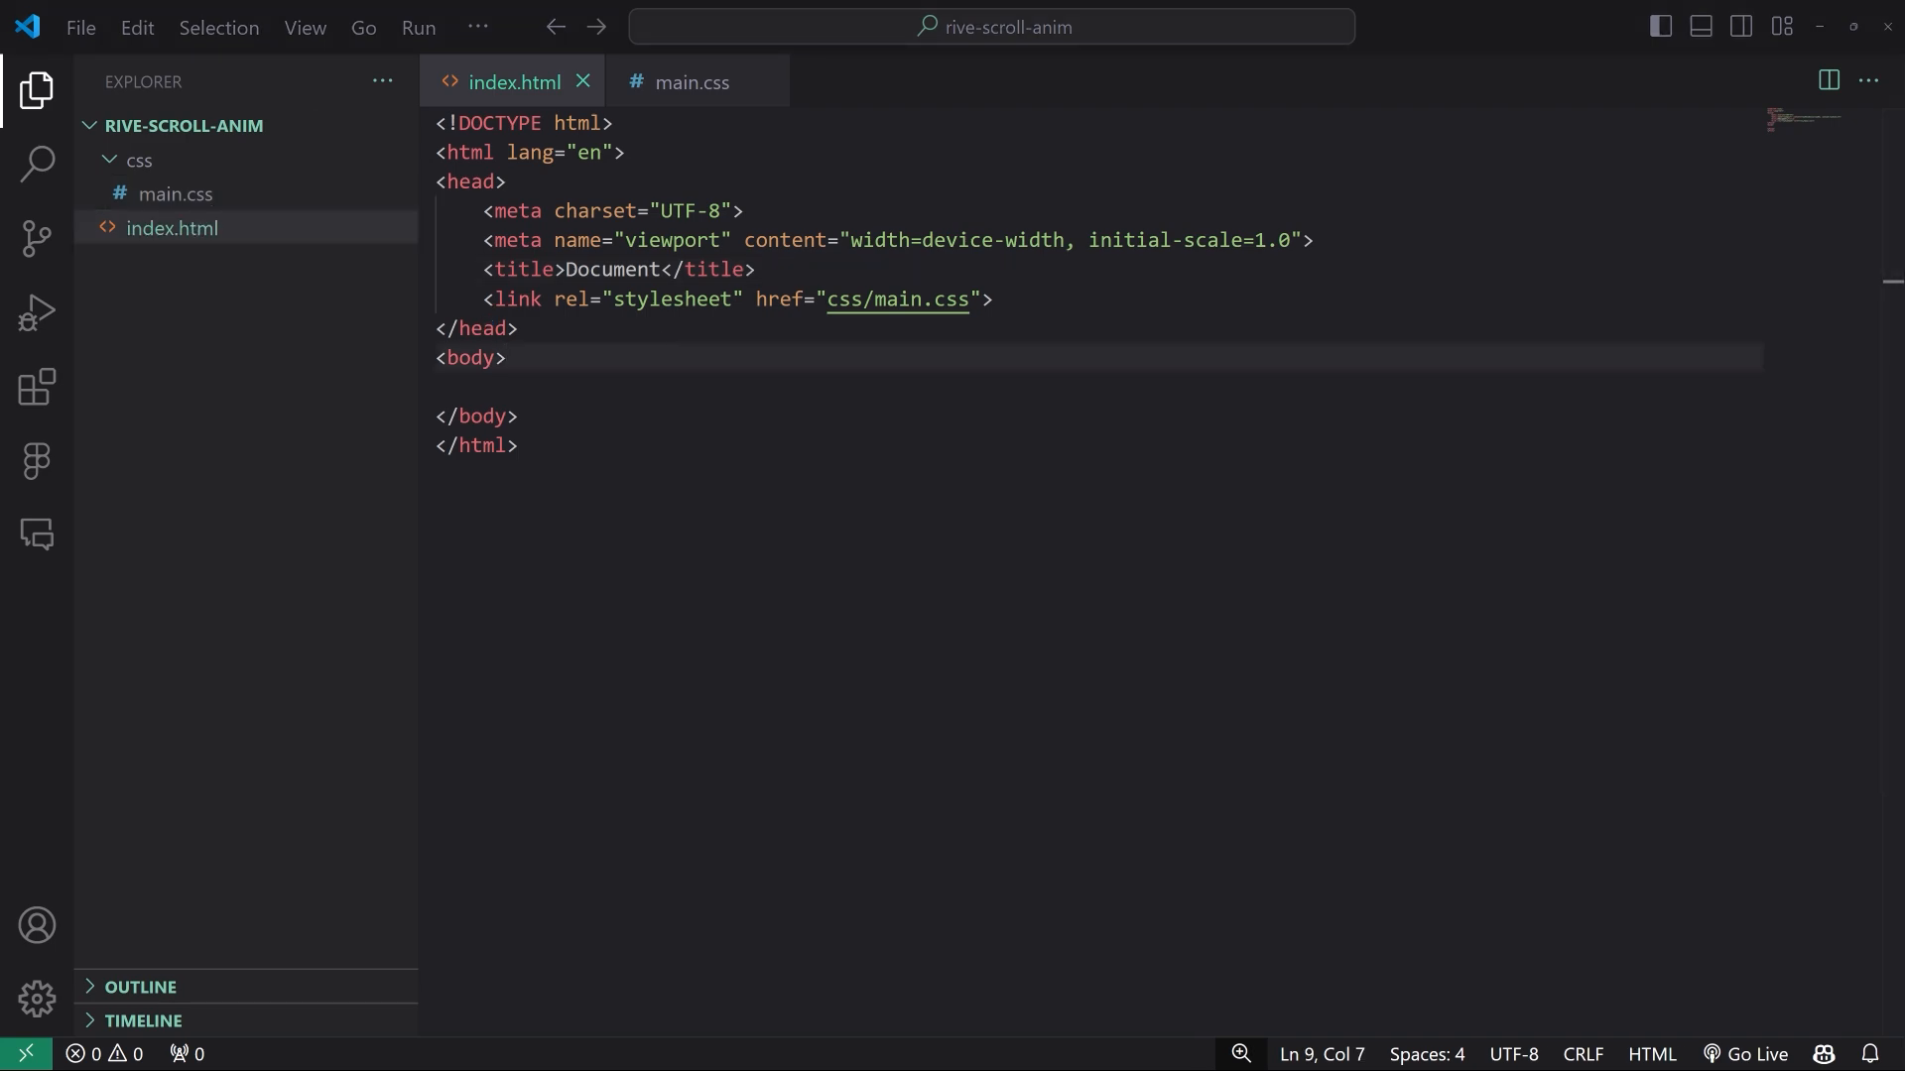
click(568, 403)
drag(574, 387, 420, 391)
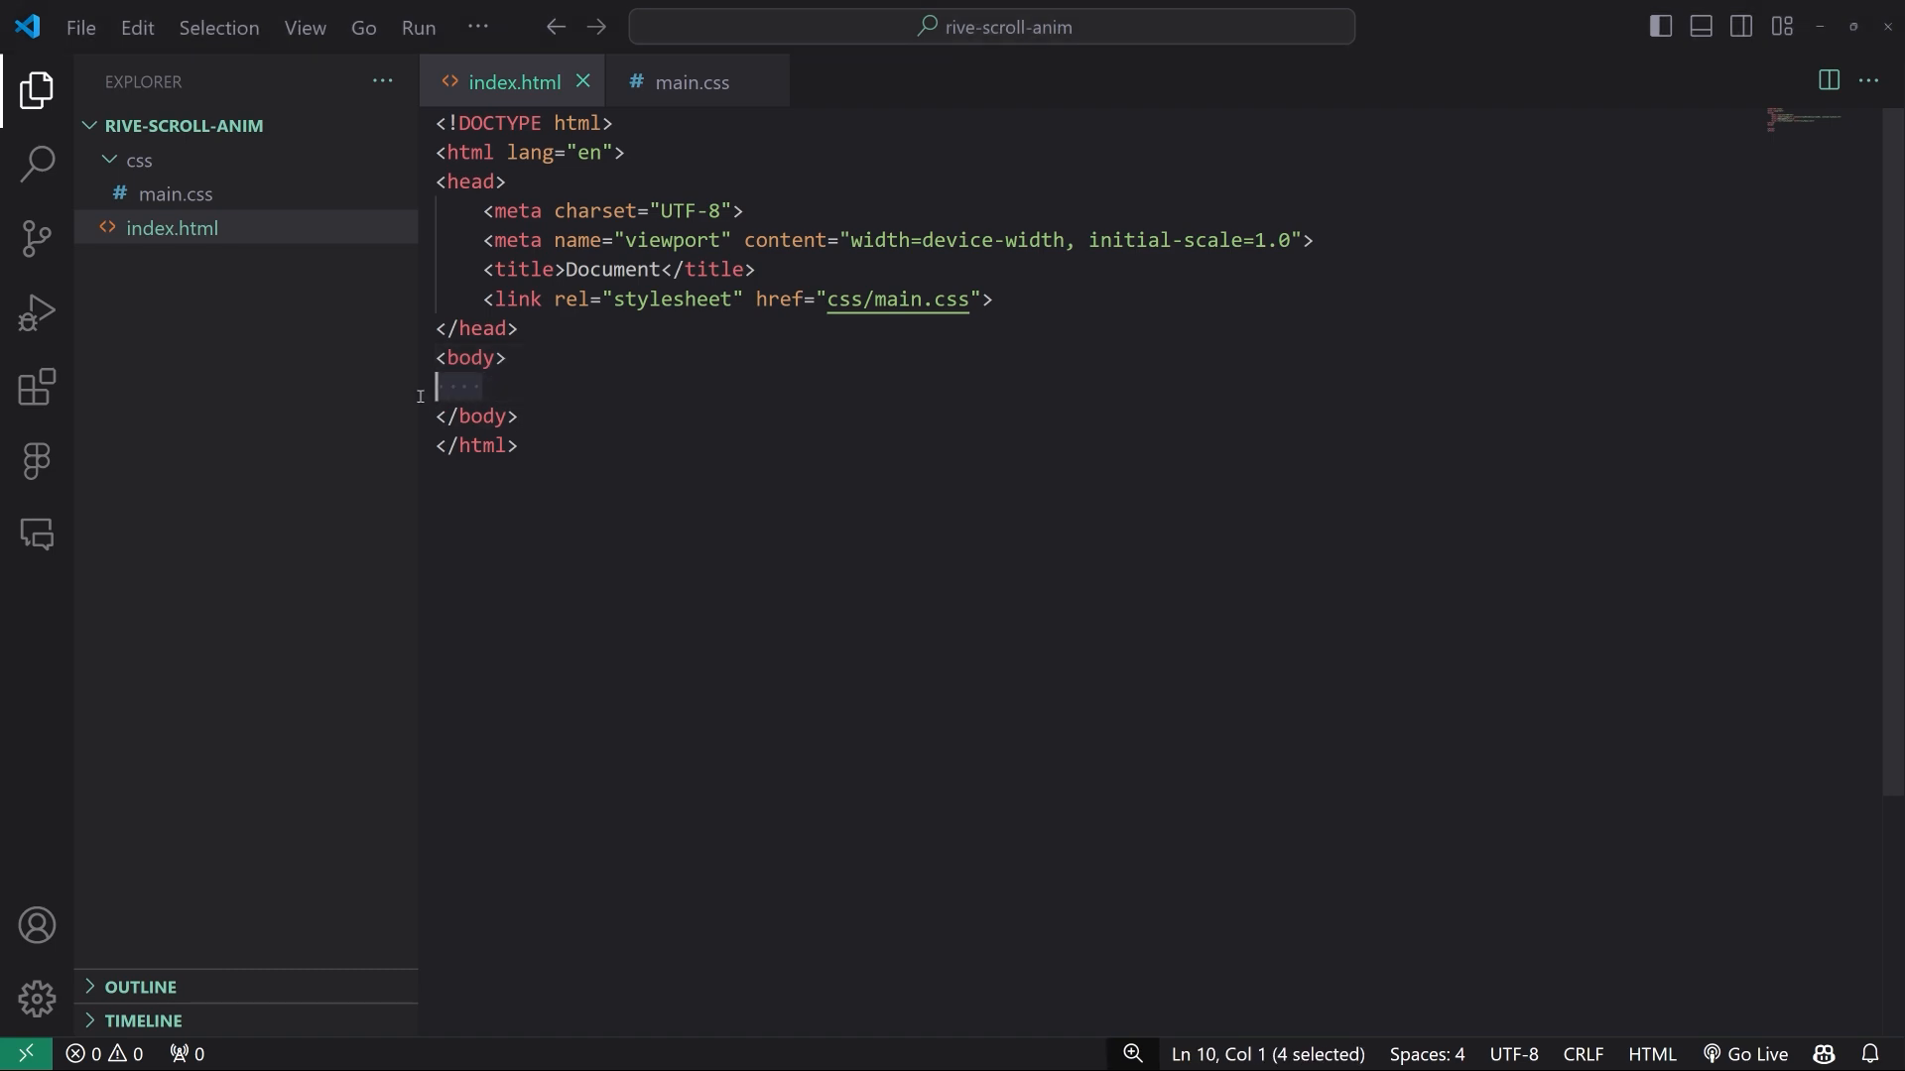
text(<div class="gap gap1">         <h2>SICK</h2>       </div>       <div class="container">         <p class="subhead">Scroll Animations</p>         <h1>Let's rock with Rive</h1>         <div class="canvas-container">           <canvas id="riveCanvas" width="728" height="436"></canvas>         </div>       </div>       <div class="gap gap2"></div>)
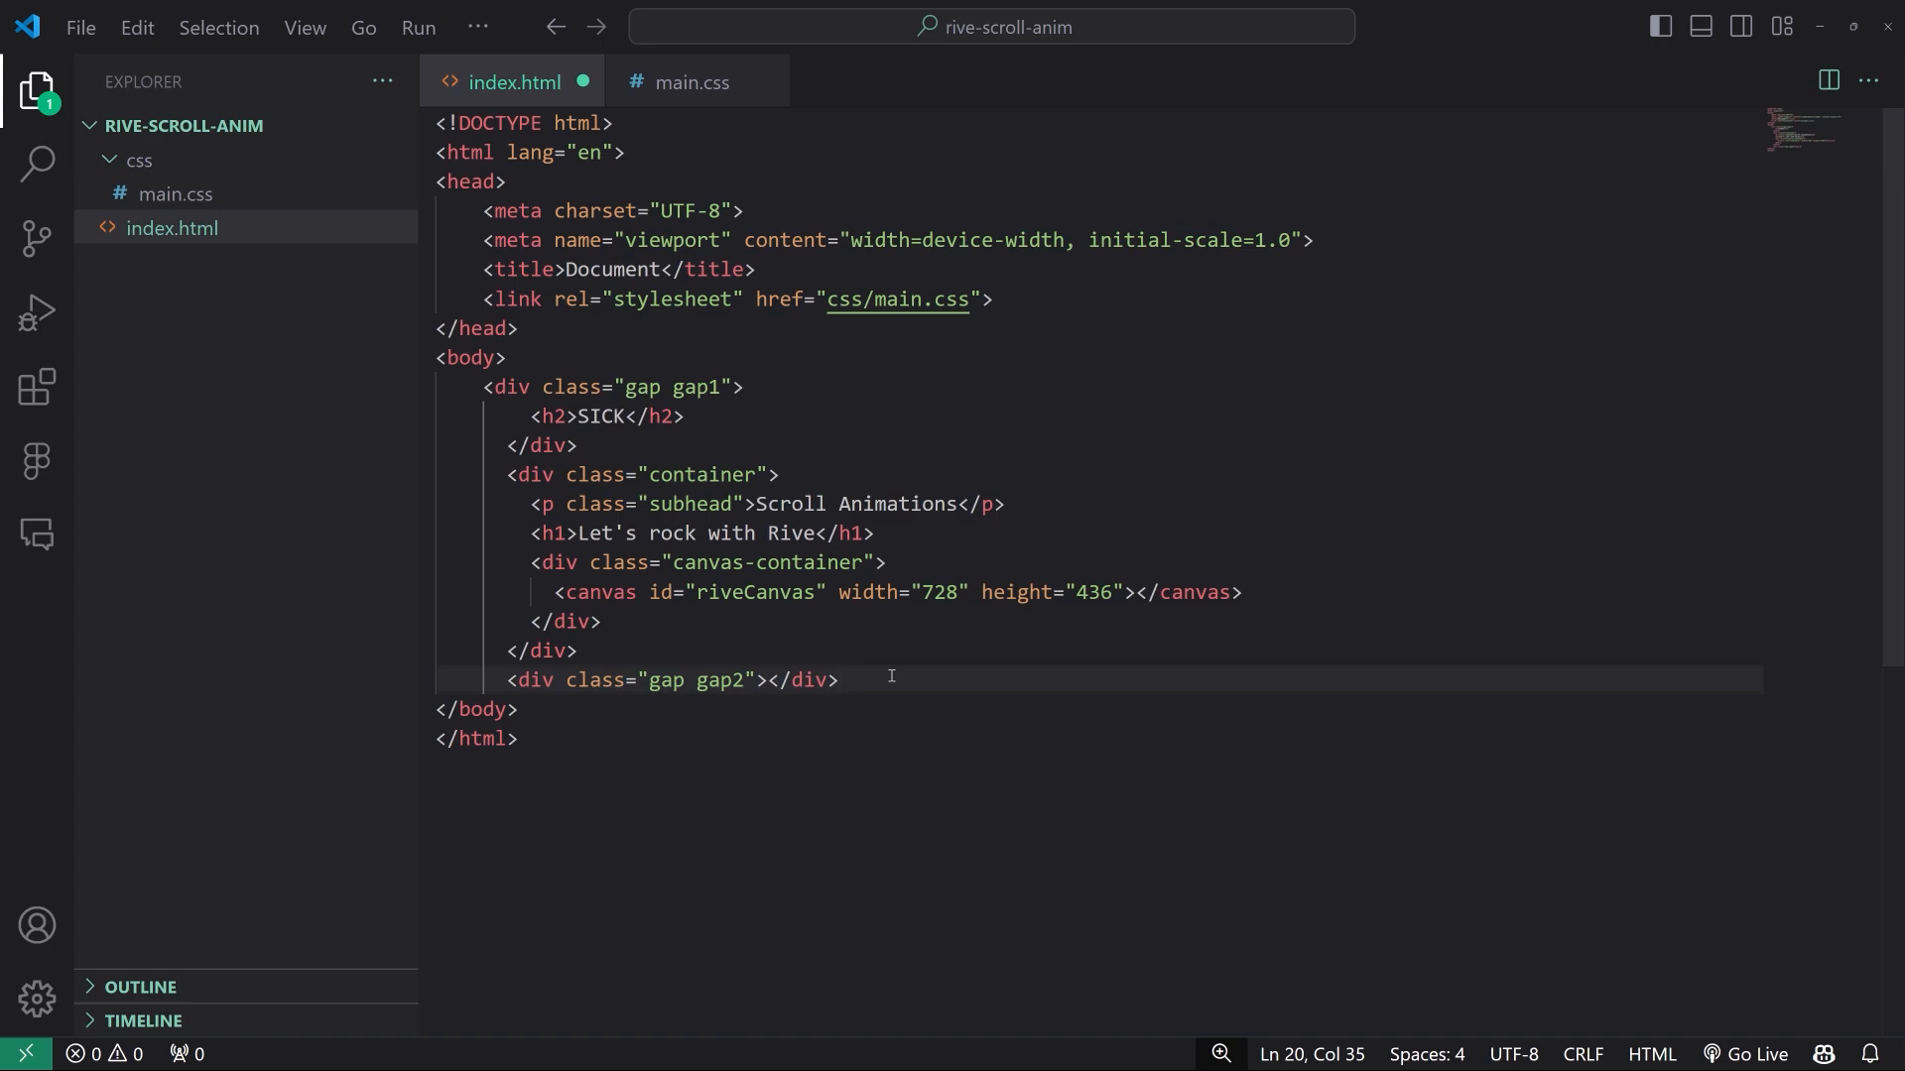
key(Return)
Align the closing tag of the gap1 div with its opening tag
click(630, 447)
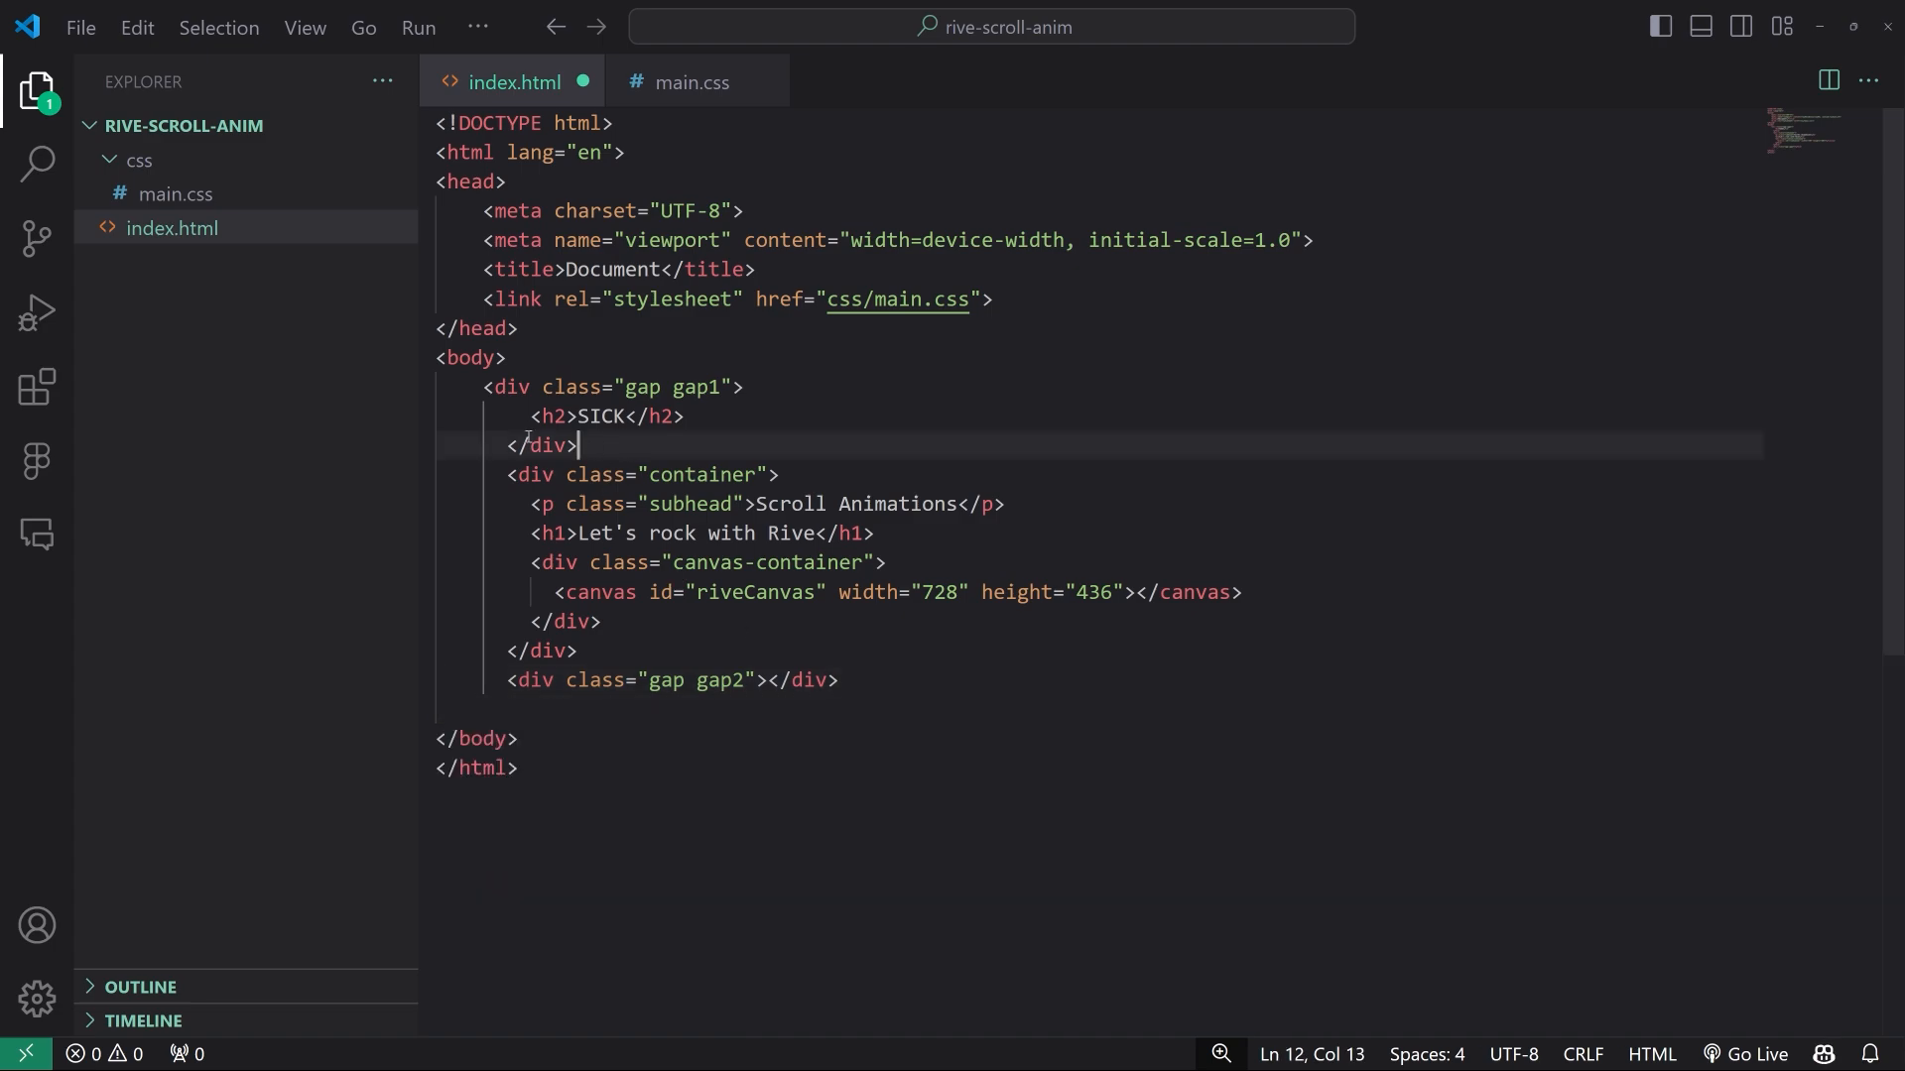
click(506, 445)
click(659, 416)
drag(782, 388, 483, 389)
click(684, 387)
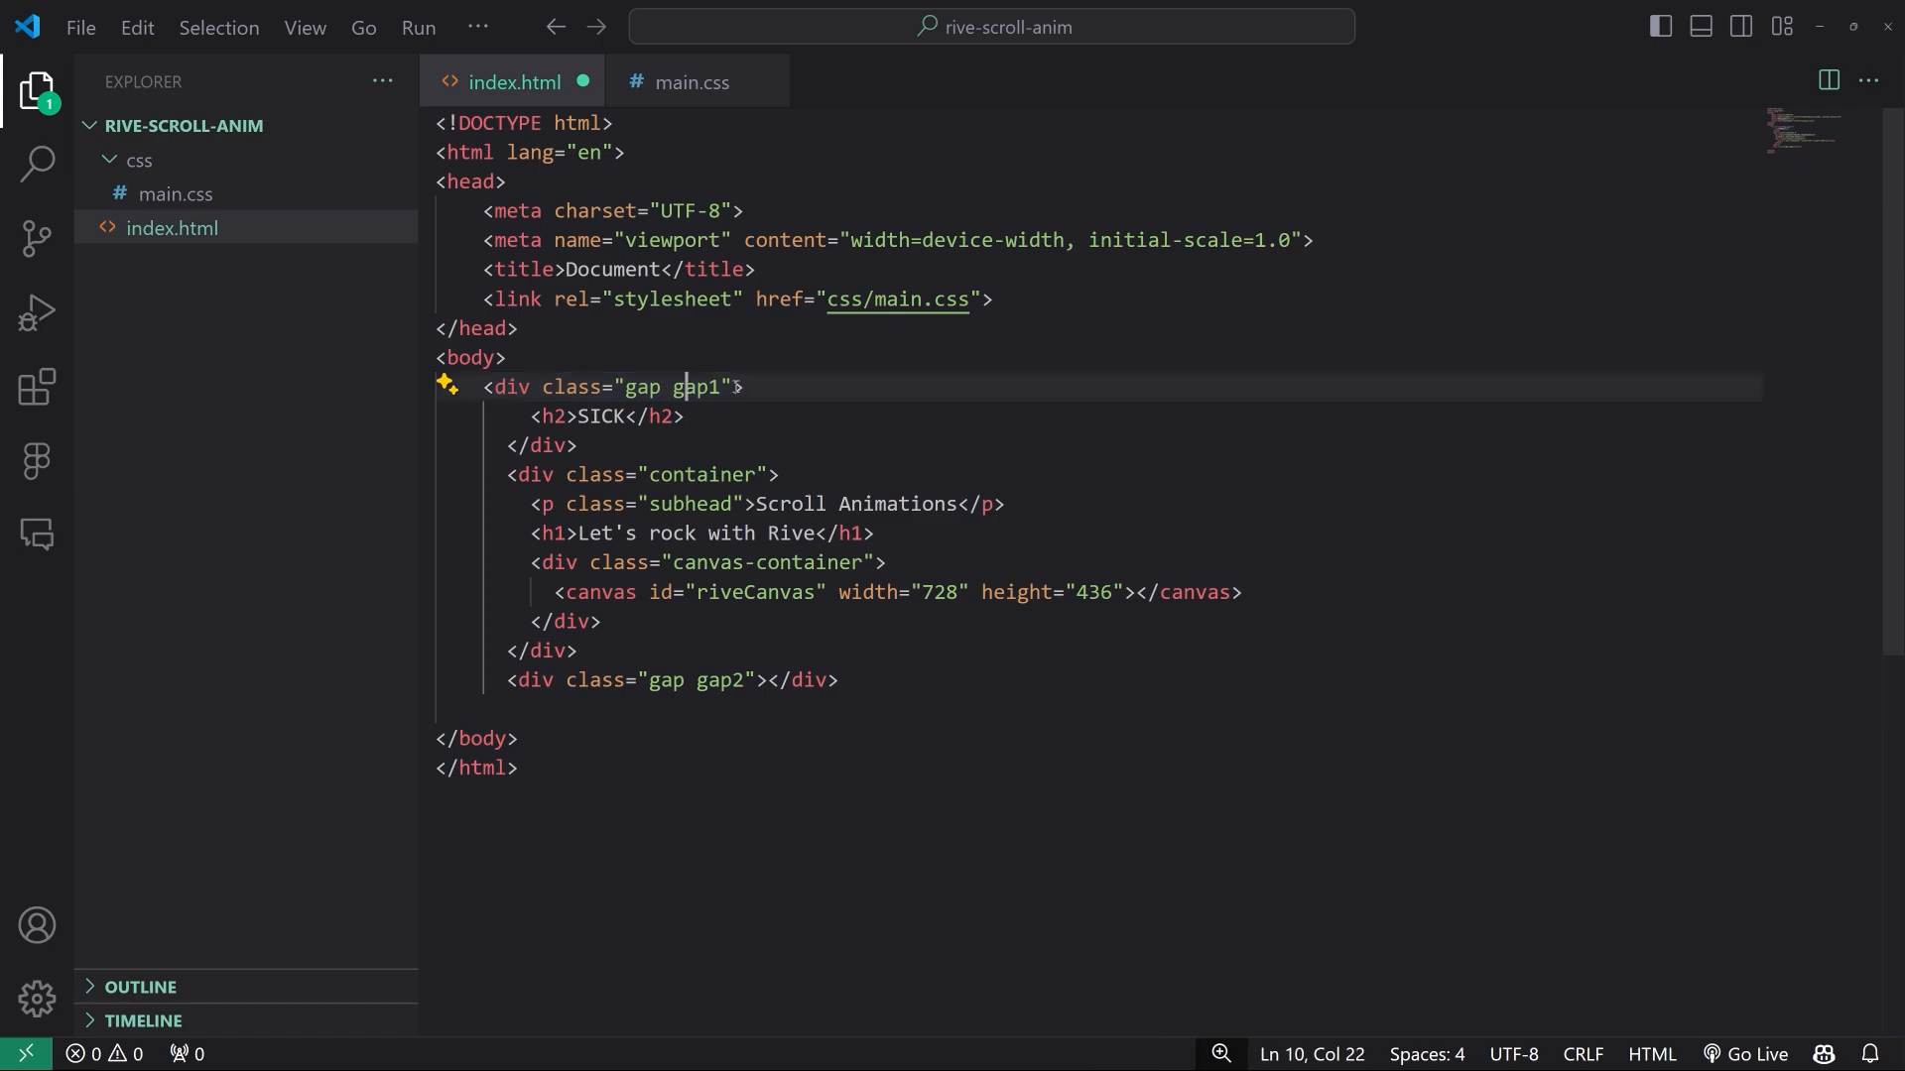
click(732, 387)
click(507, 446)
key(BackSpace)
click(578, 446)
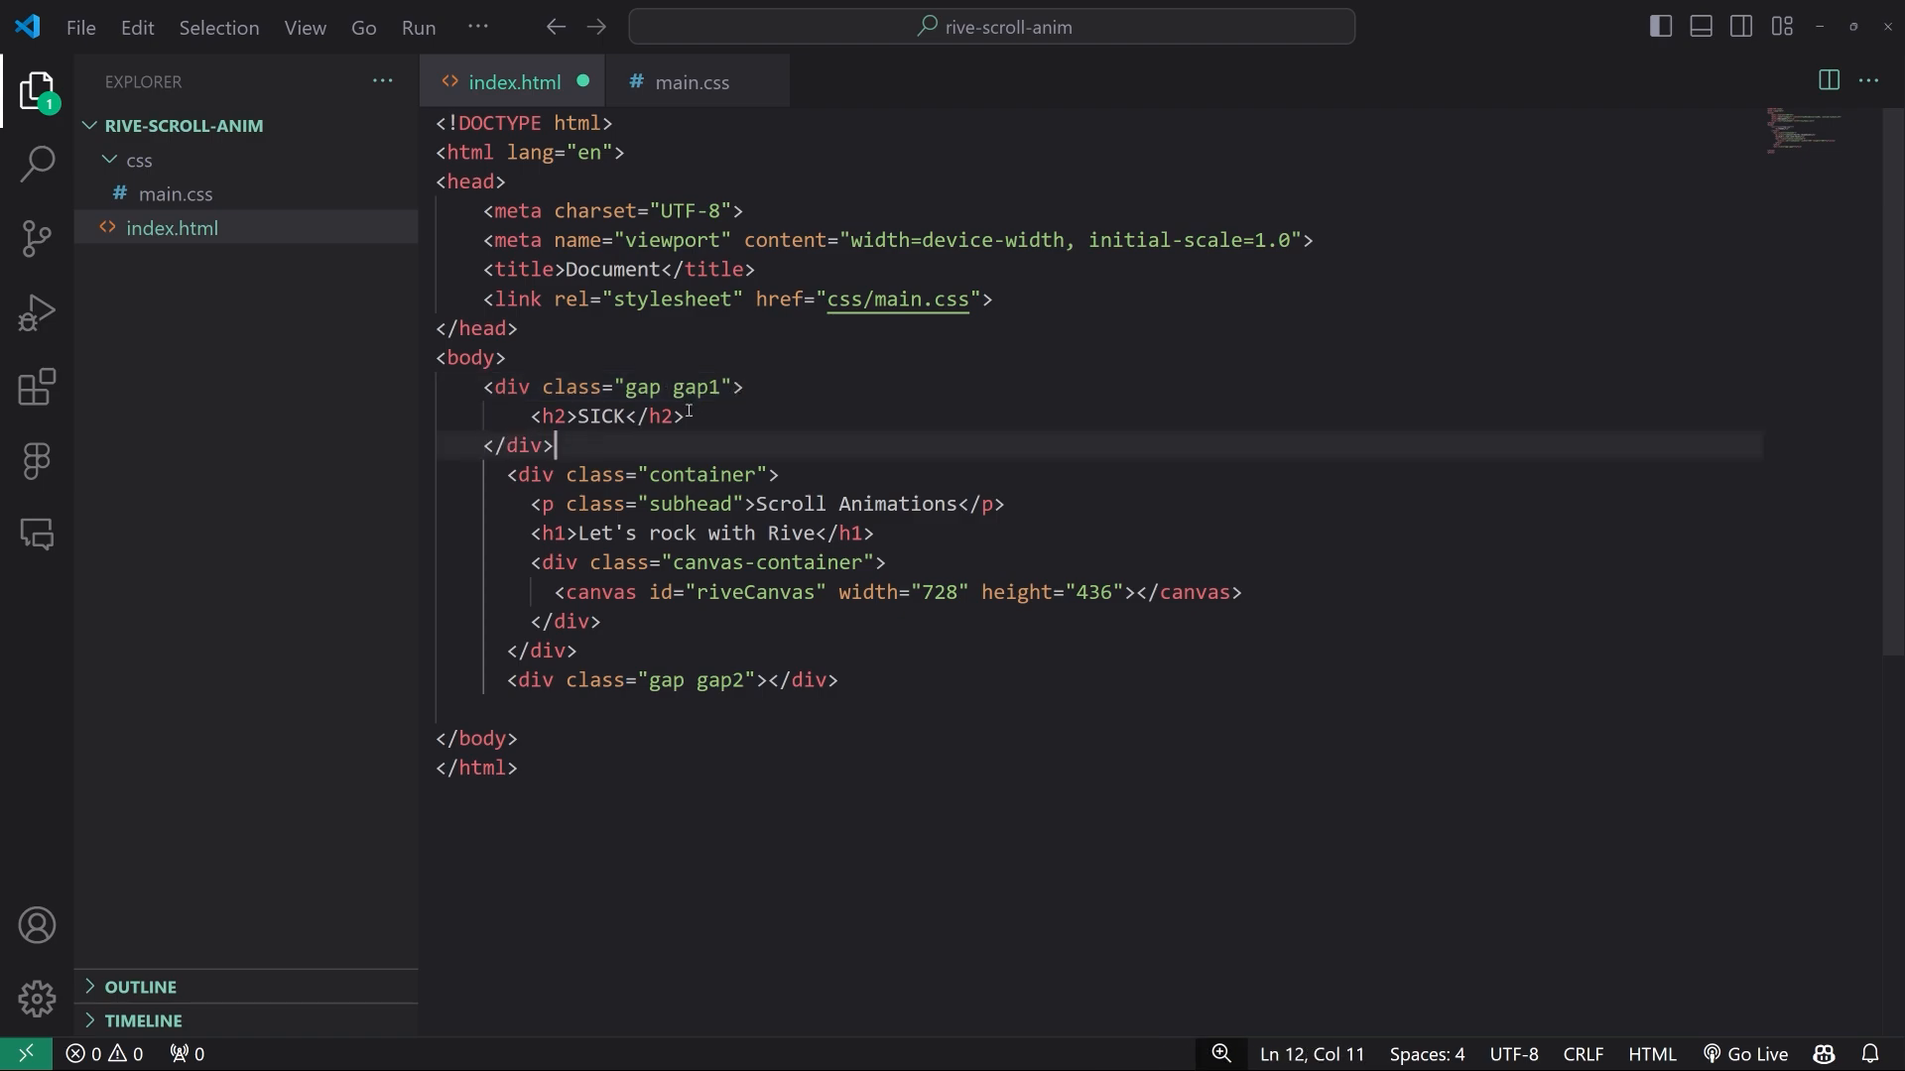
Review the SICK heading line and insert a blank line after the gap1 div
click(689, 416)
drag(689, 415, 532, 418)
click(732, 415)
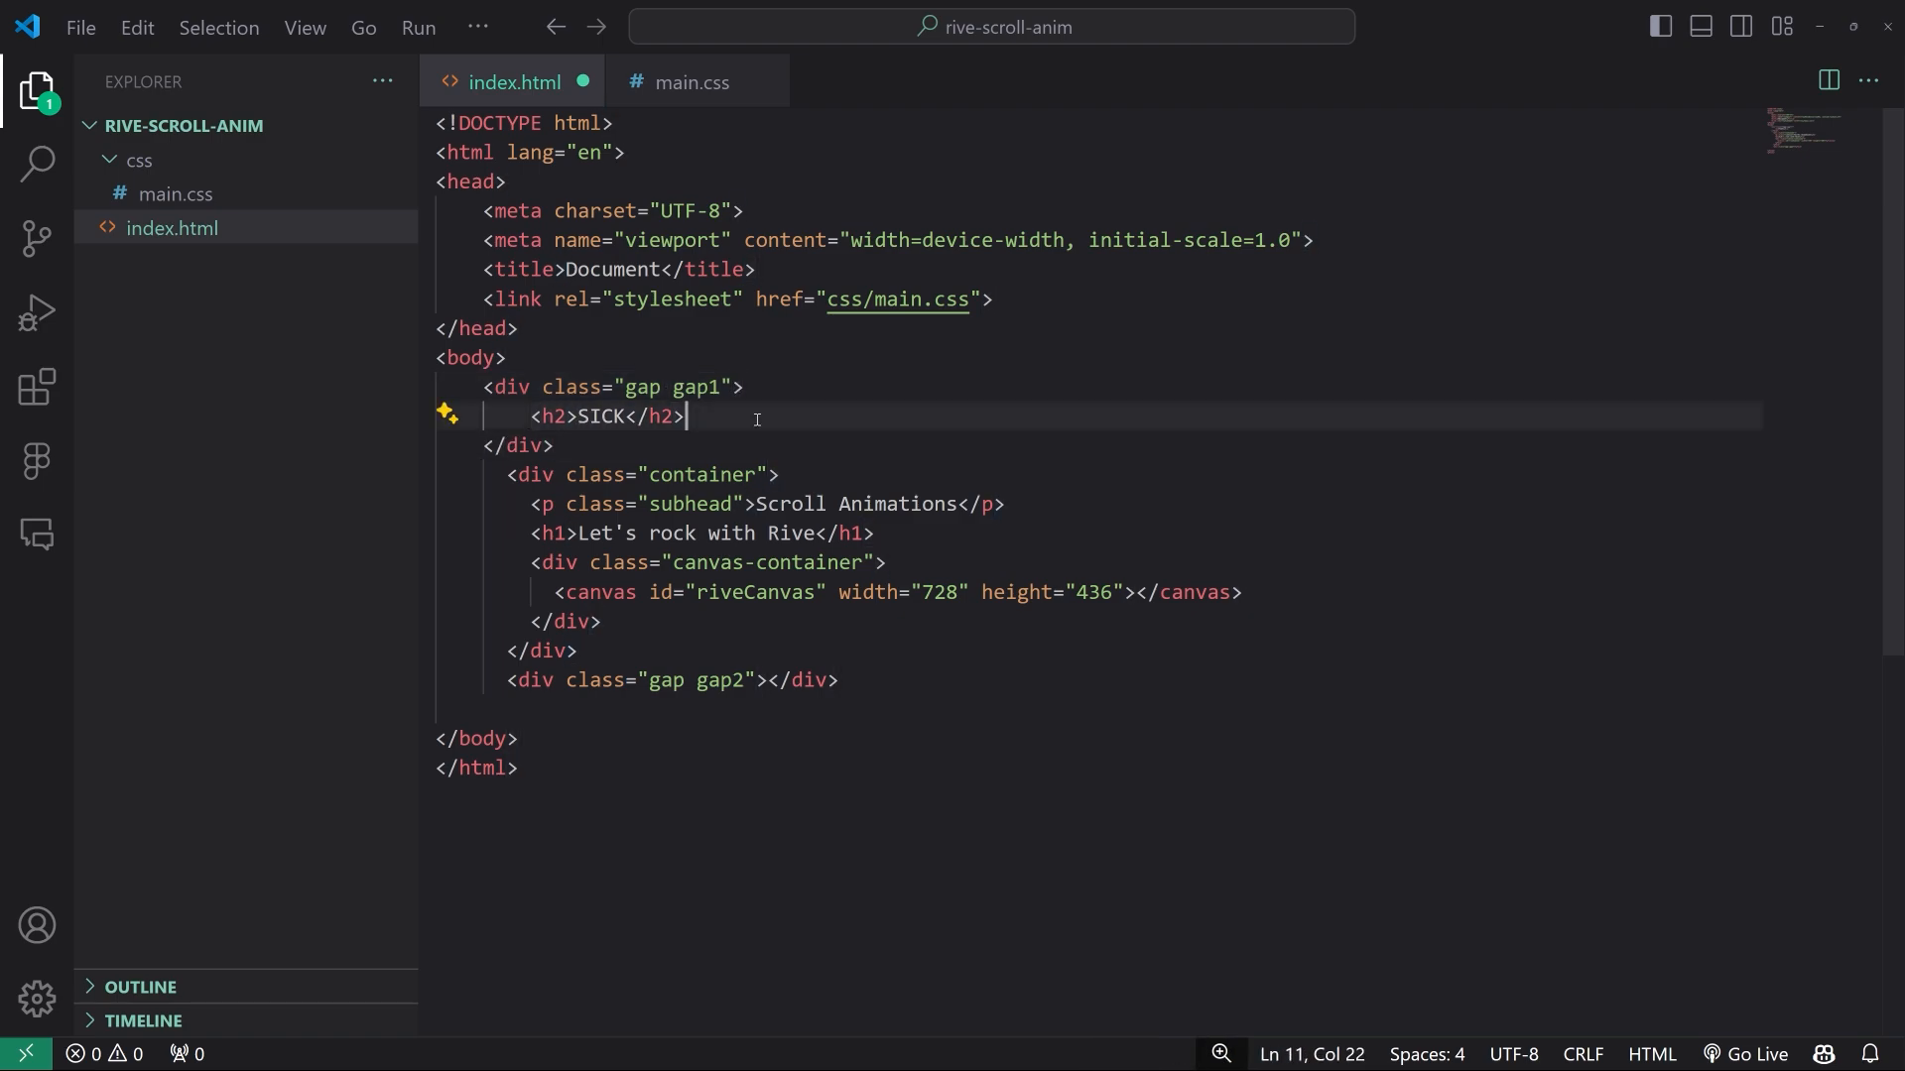
click(577, 463)
click(591, 446)
key(Return)
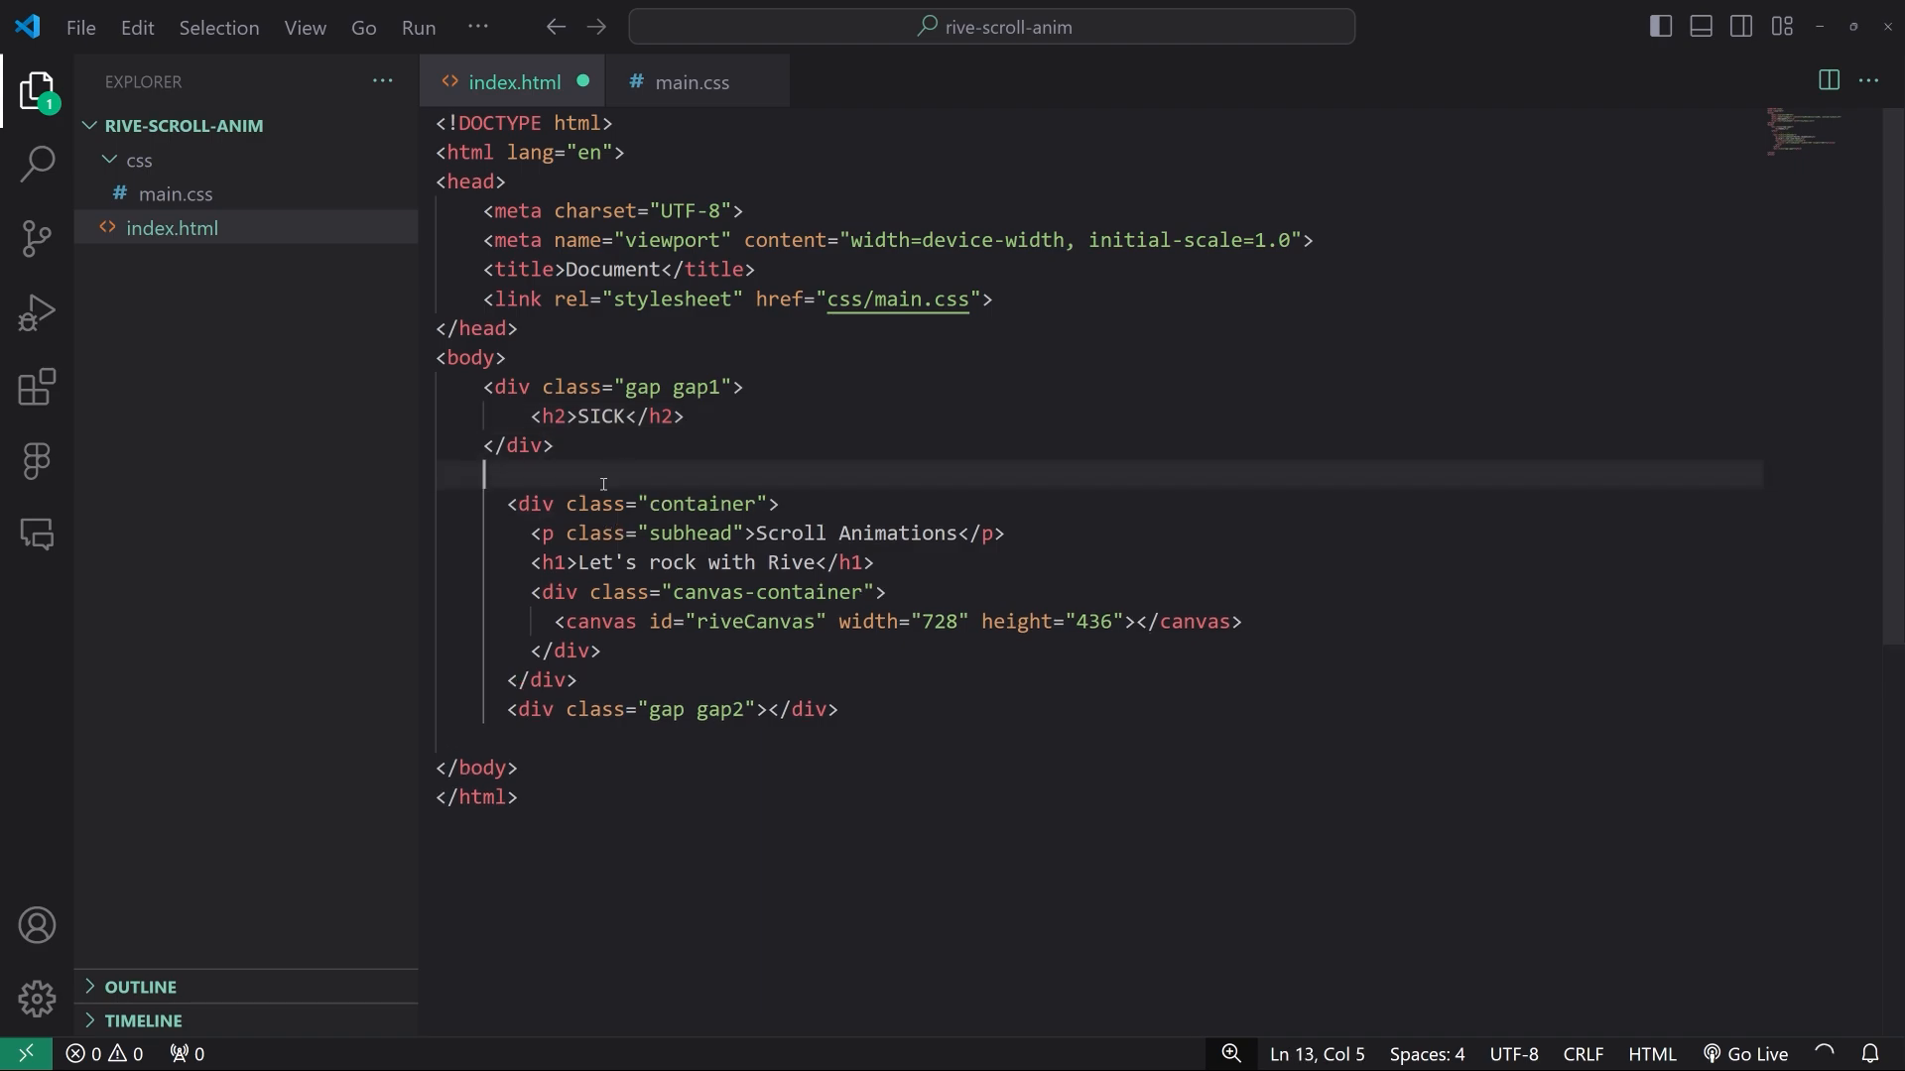
Outdent the opening and closing tags of the container div to line up with the gap1 div
click(506, 502)
click(506, 502)
key(BackSpace)
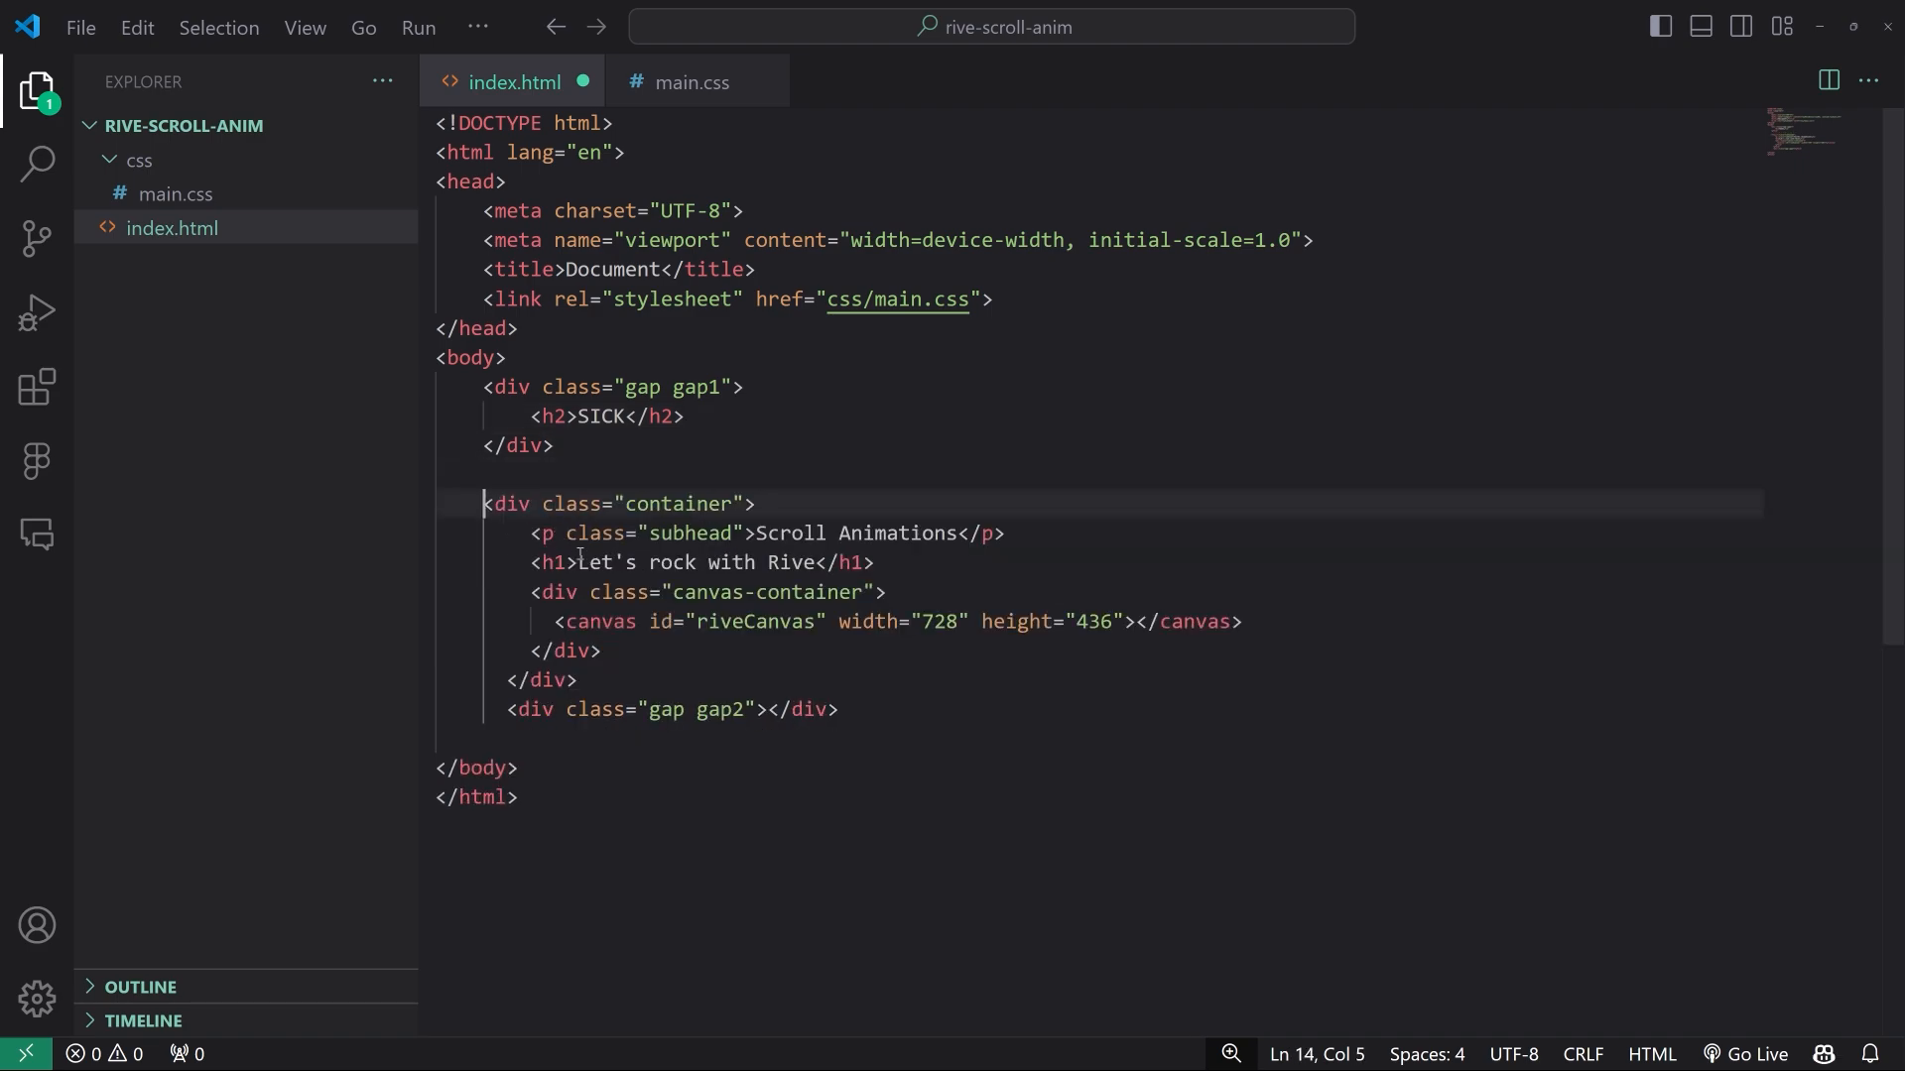
click(510, 683)
key(BackSpace)
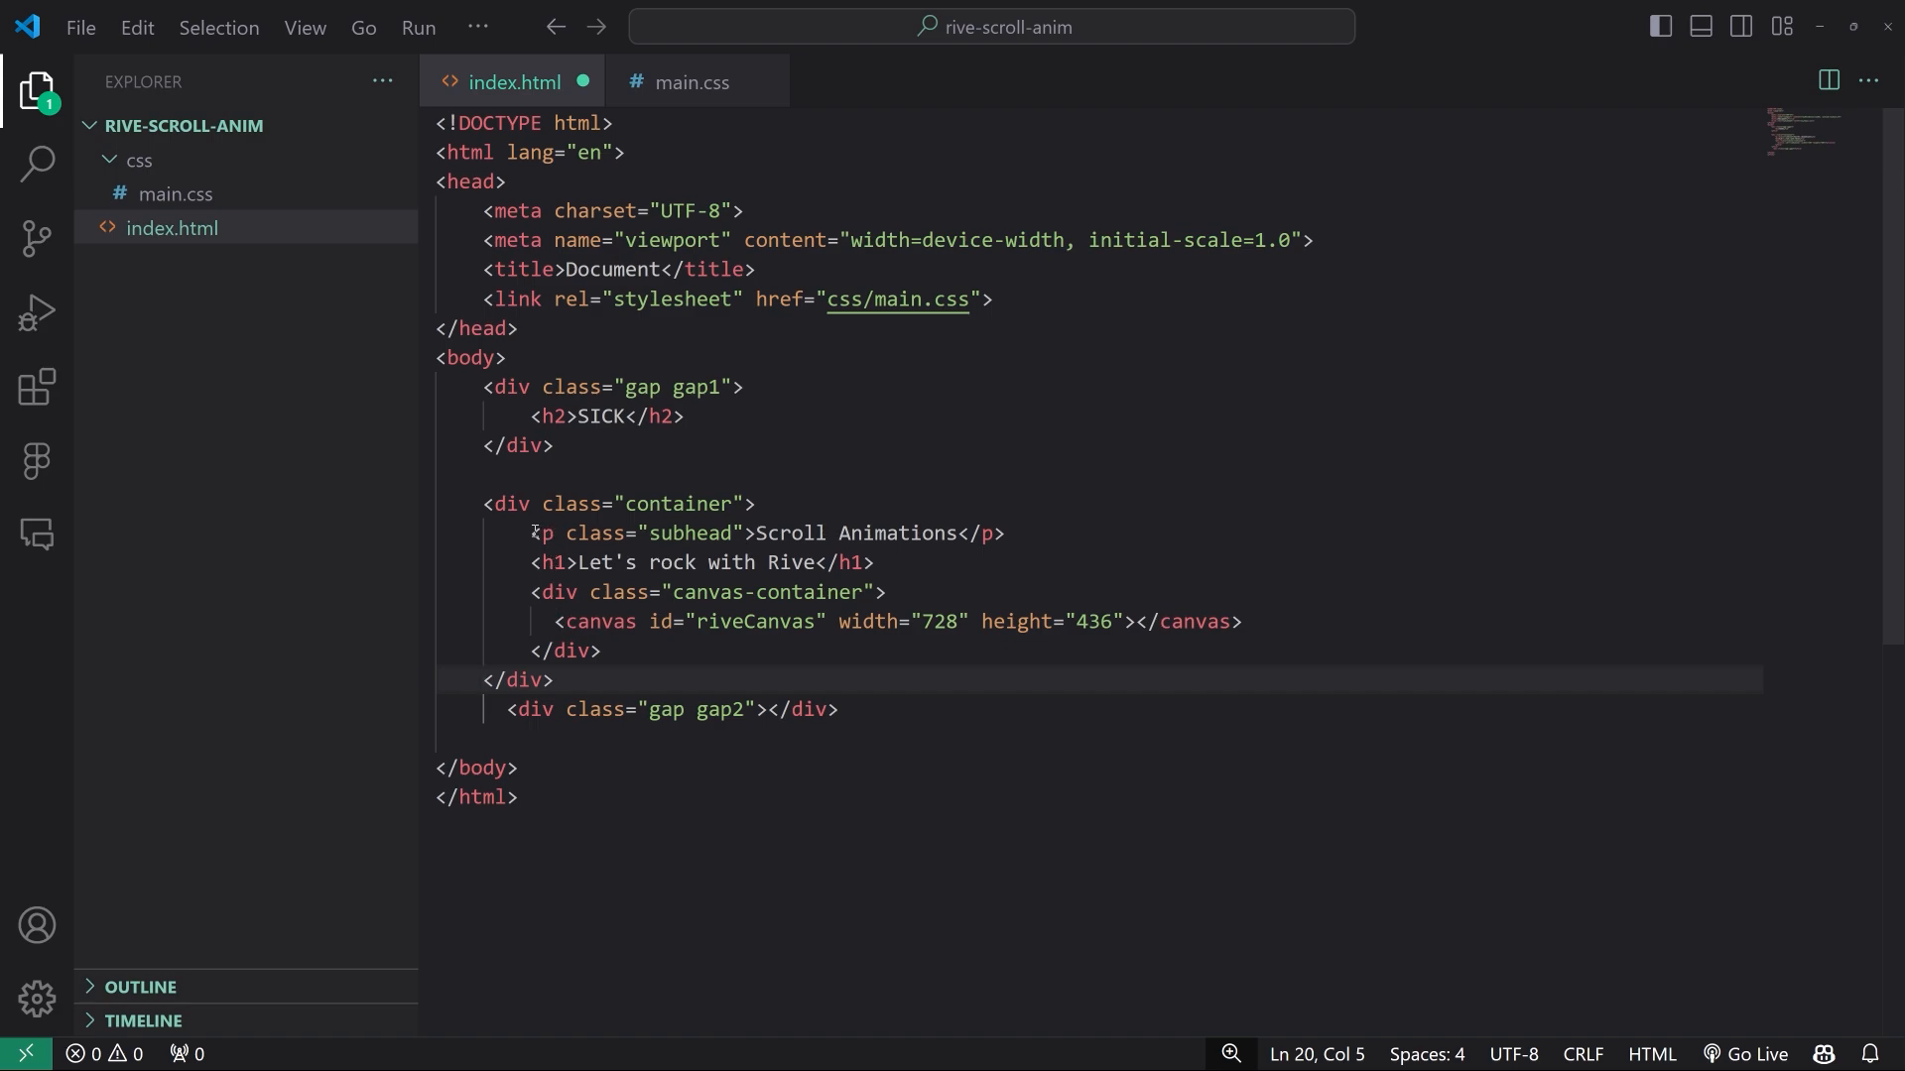
Insert a blank line before and after the canvas-container div inside the container div
drag(535, 533, 1073, 533)
click(1072, 536)
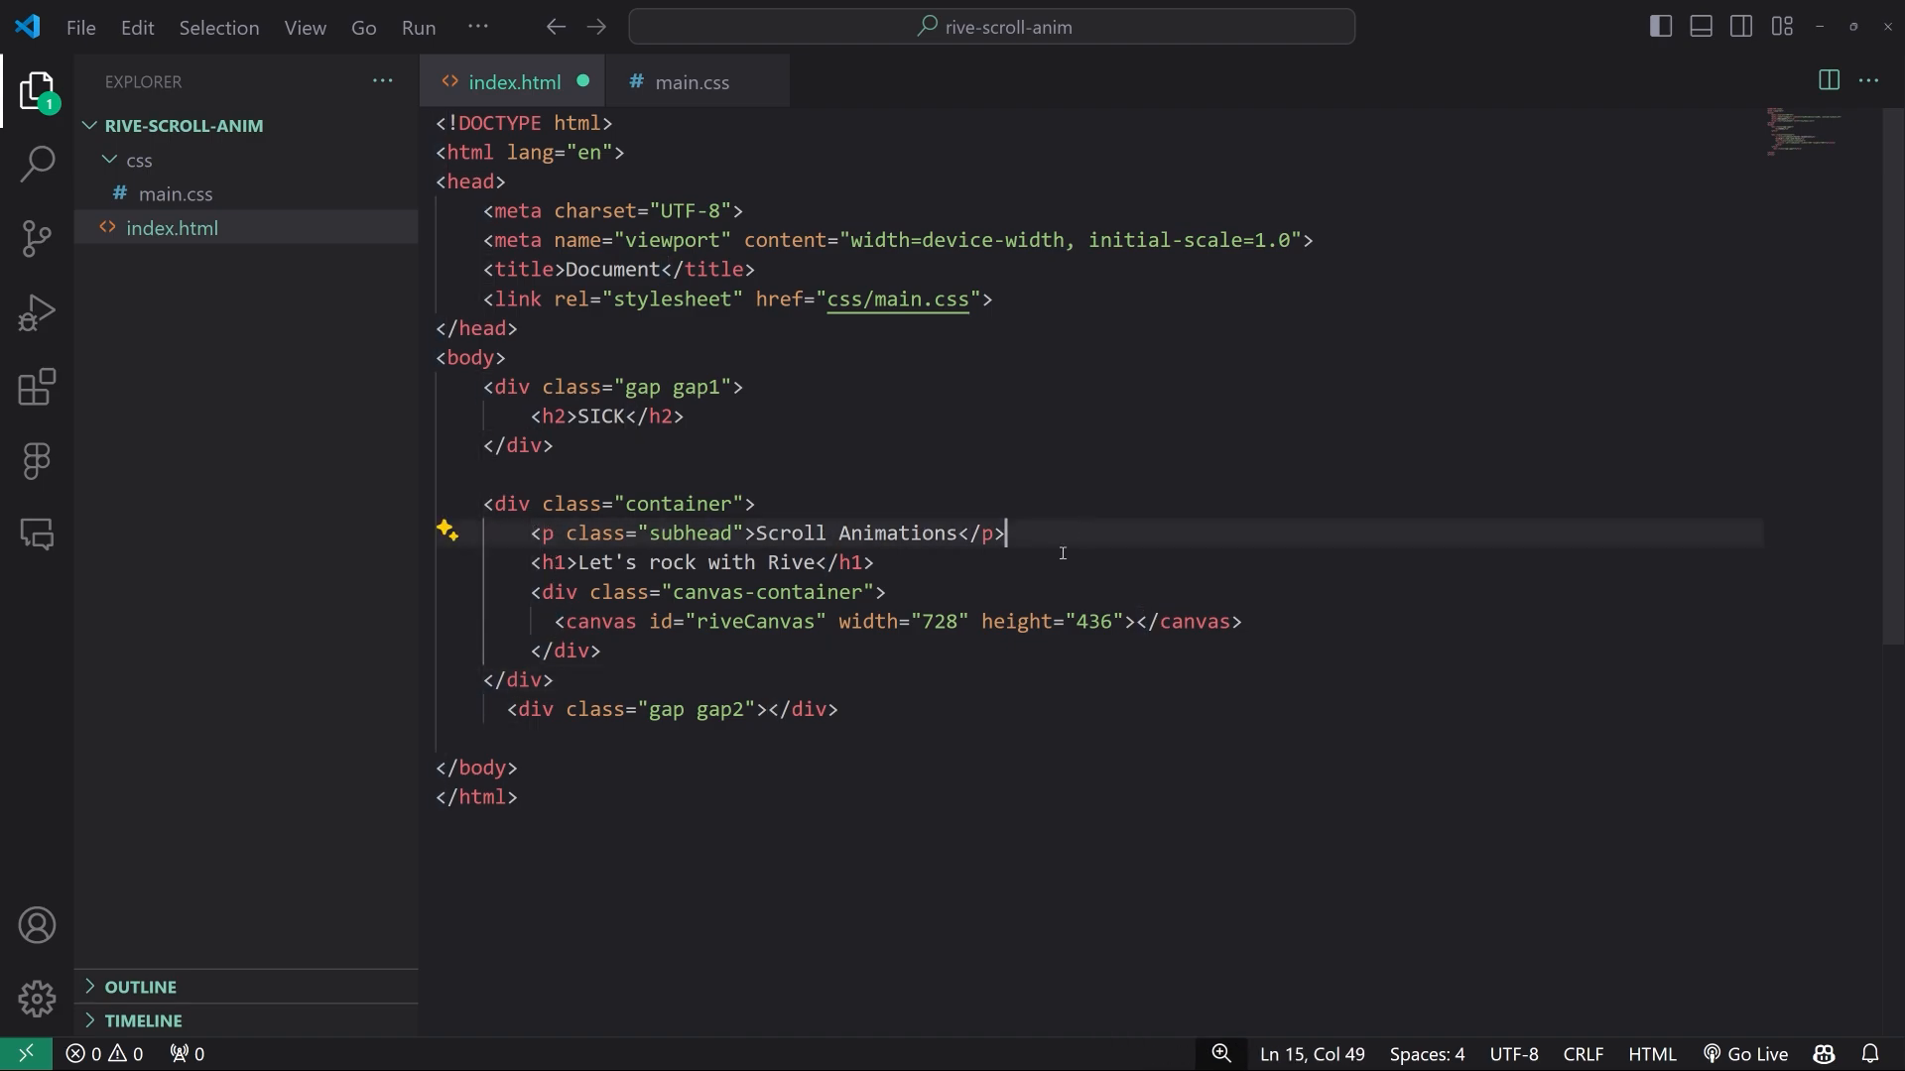
drag(943, 557, 529, 562)
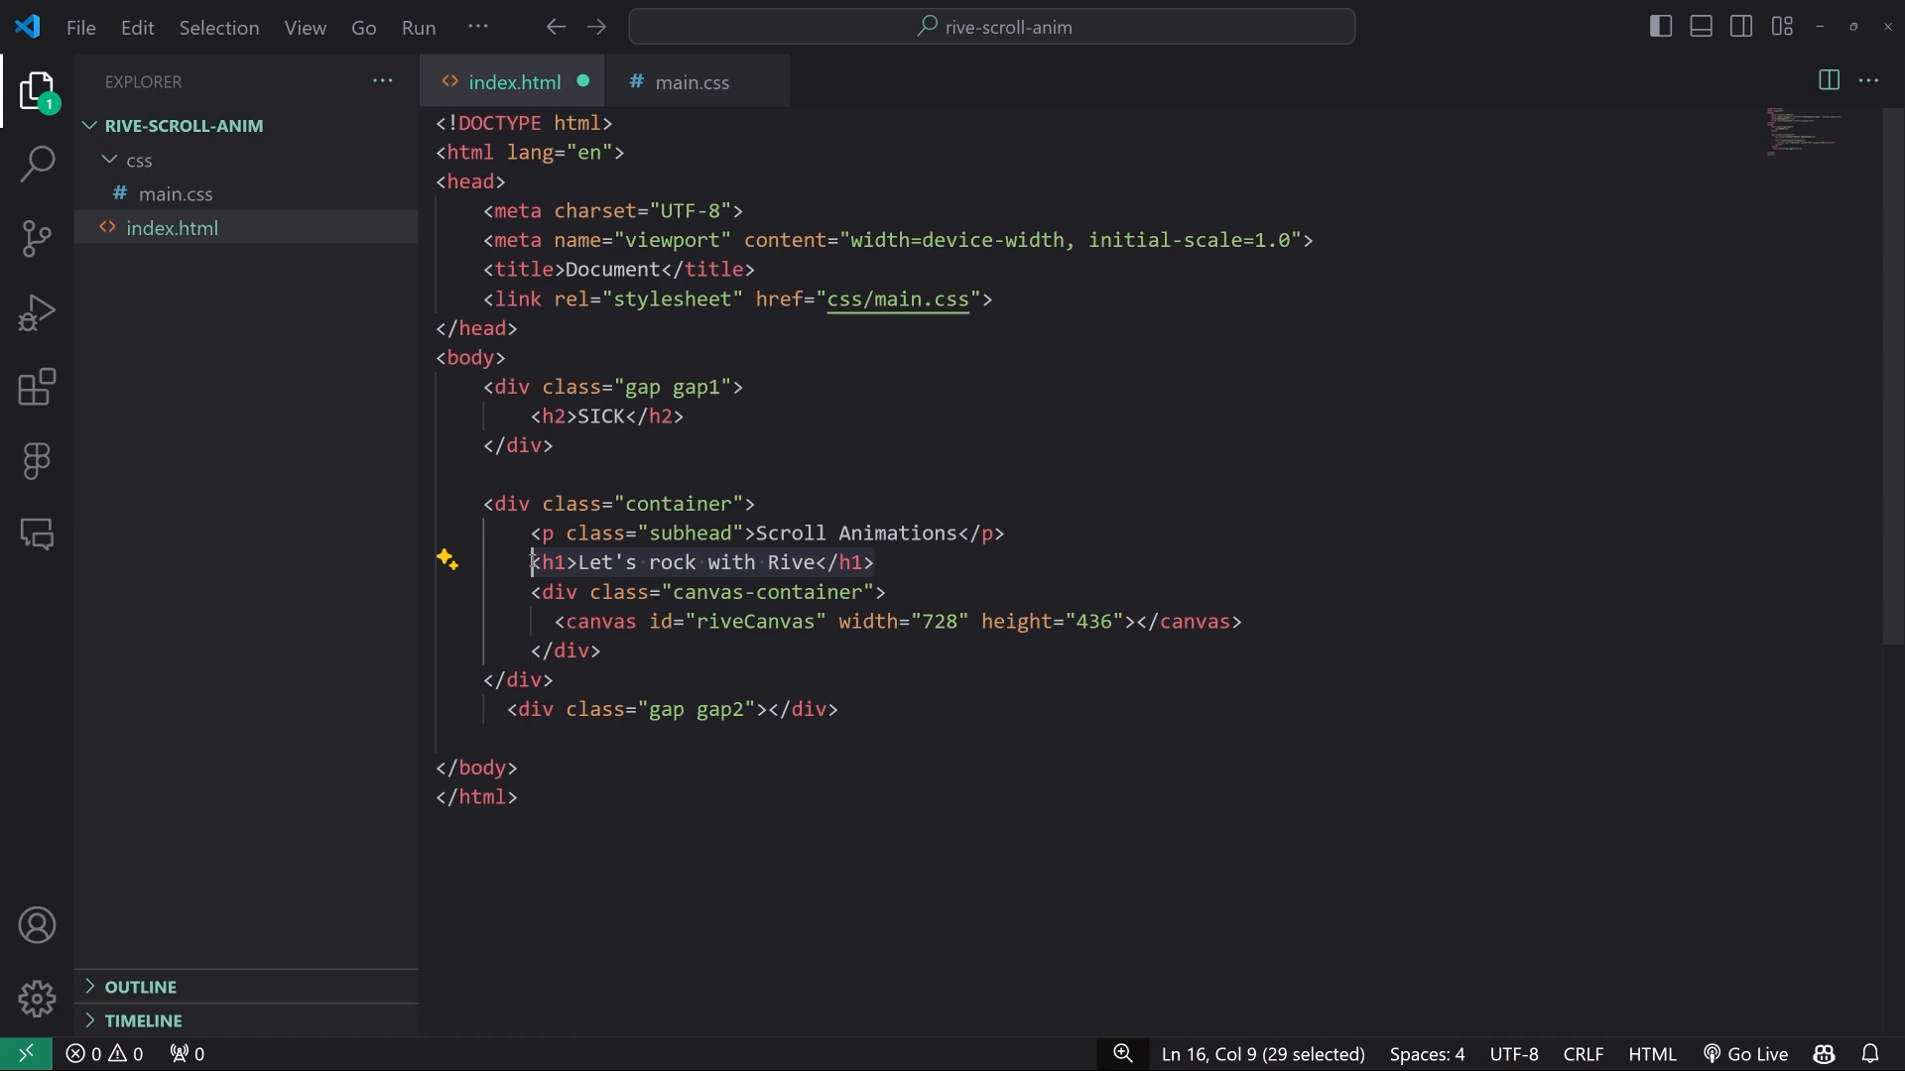
click(918, 567)
key(Return)
click(607, 680)
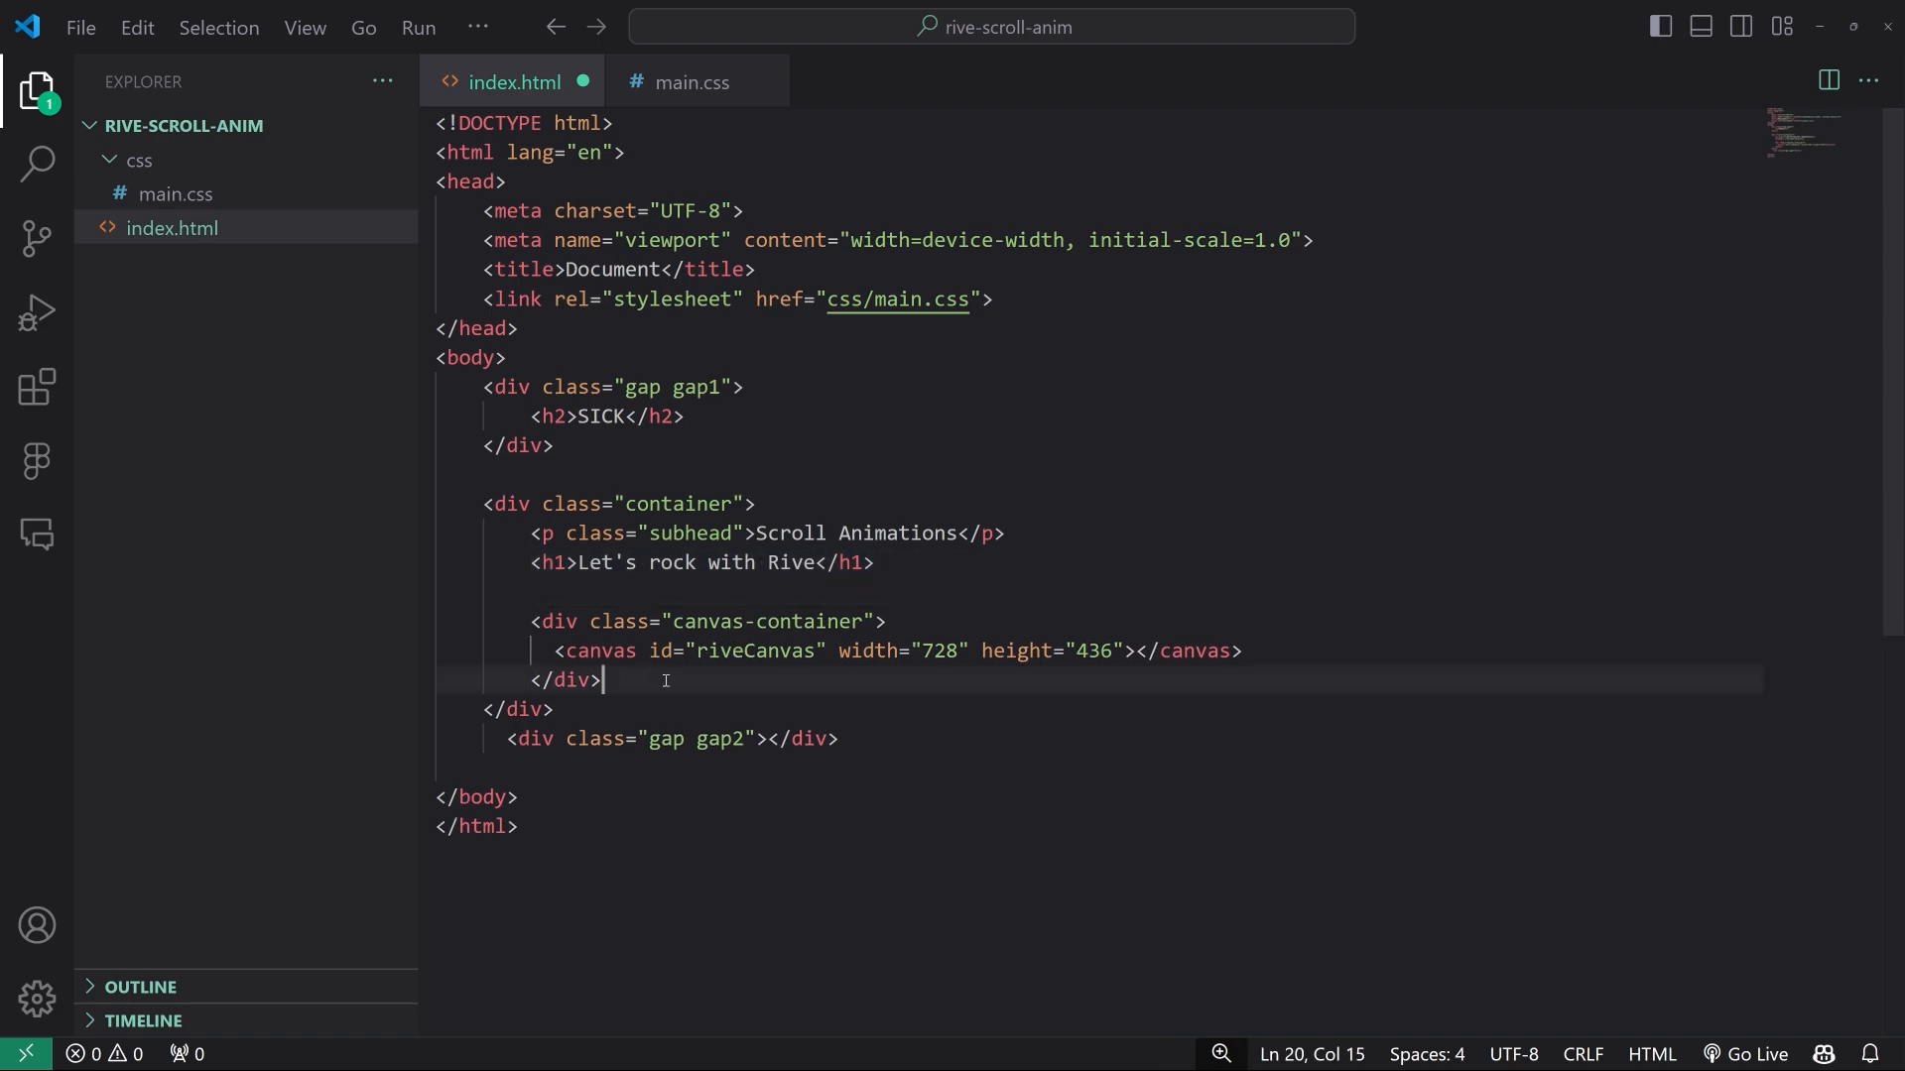
key(Return)
Examine the canvas-container div and the canvas element's id, width and height attributes
drag(932, 621, 672, 681)
click(536, 621)
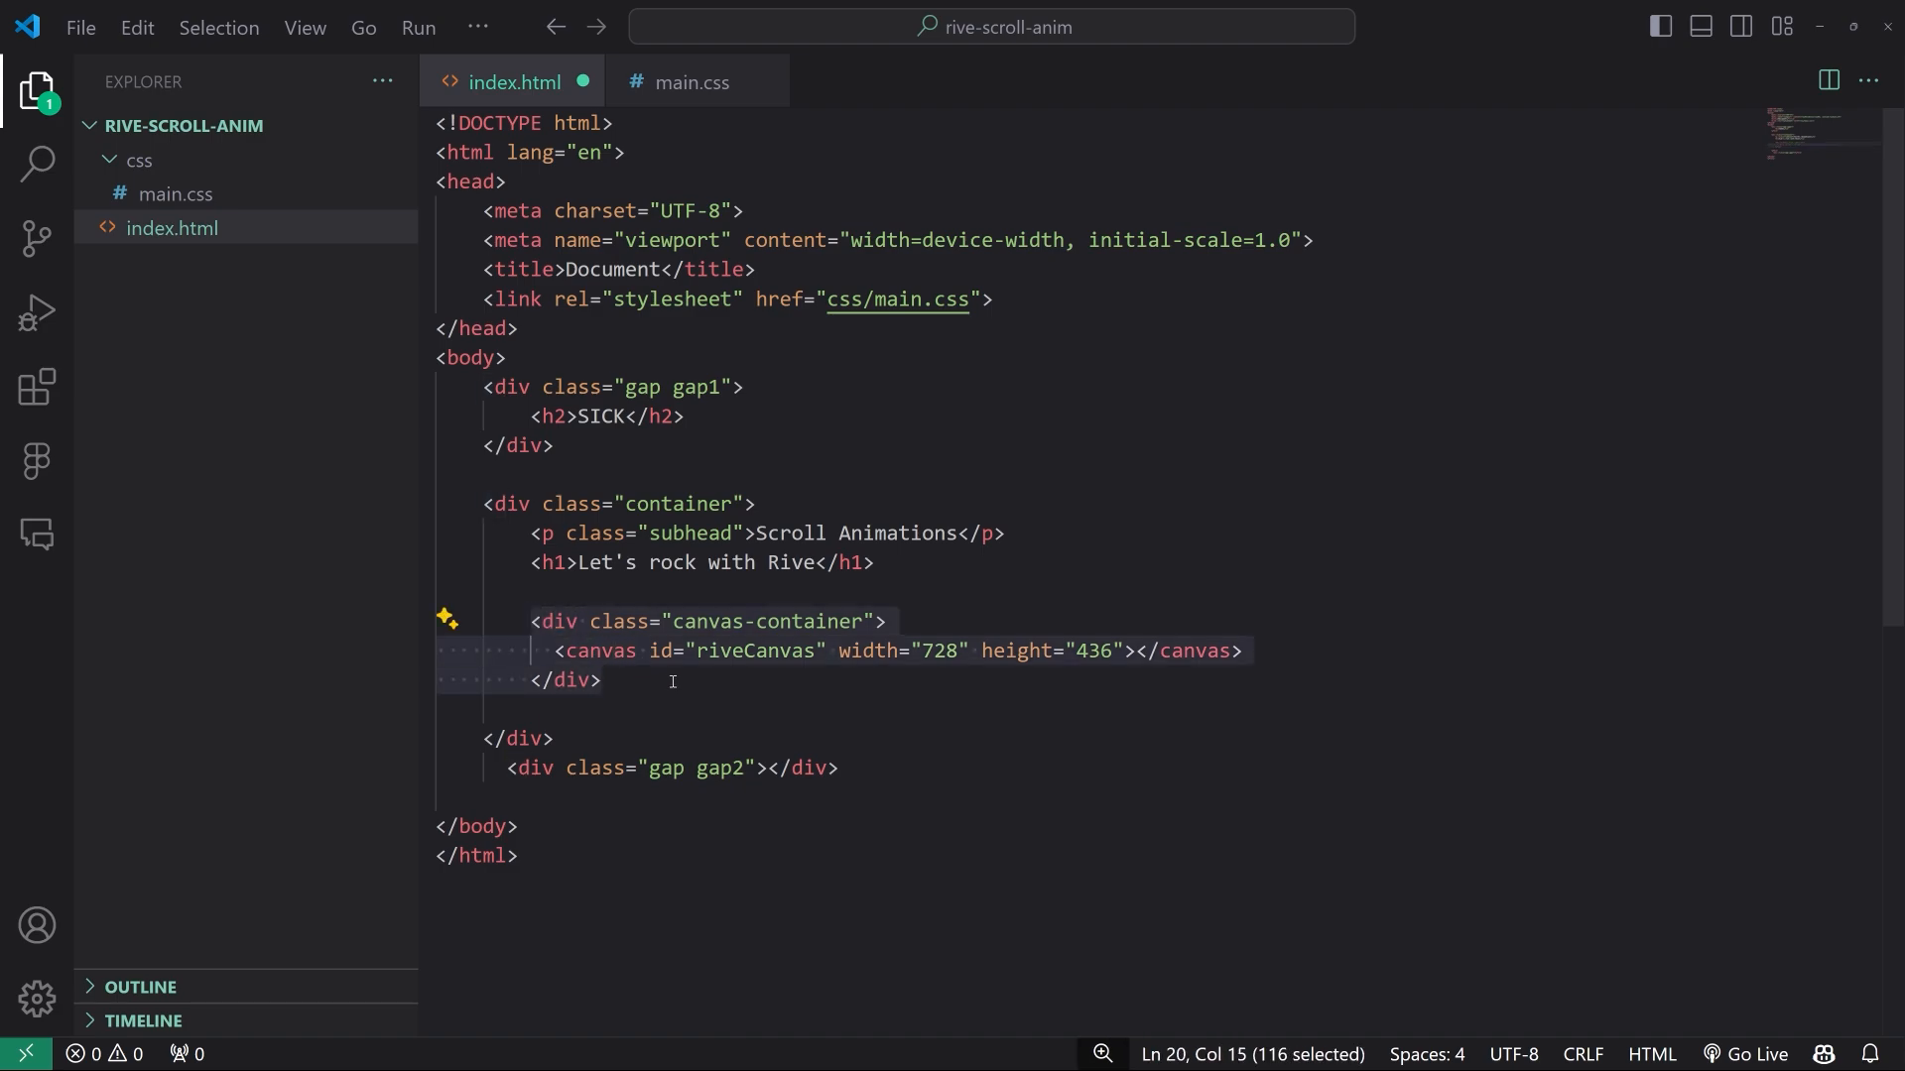
click(623, 680)
drag(555, 650, 1244, 650)
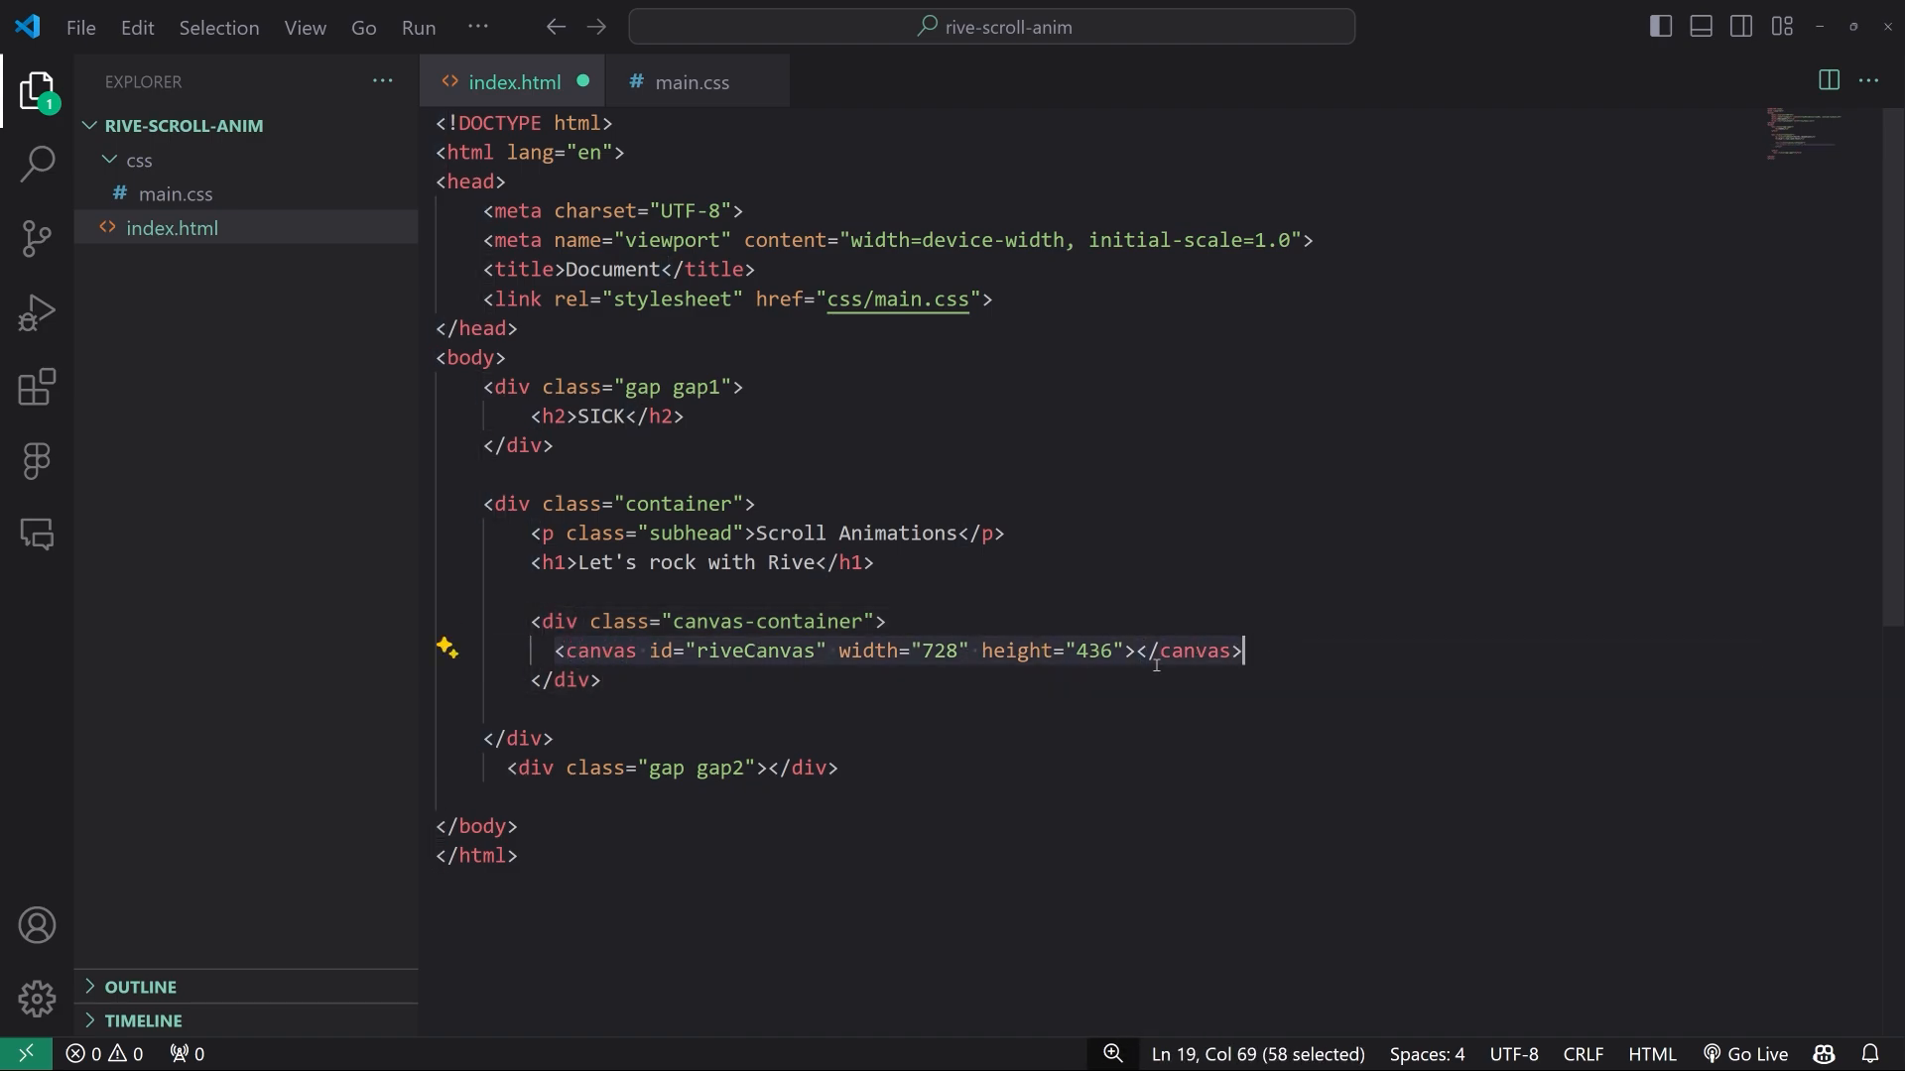
click(641, 694)
drag(555, 651, 816, 651)
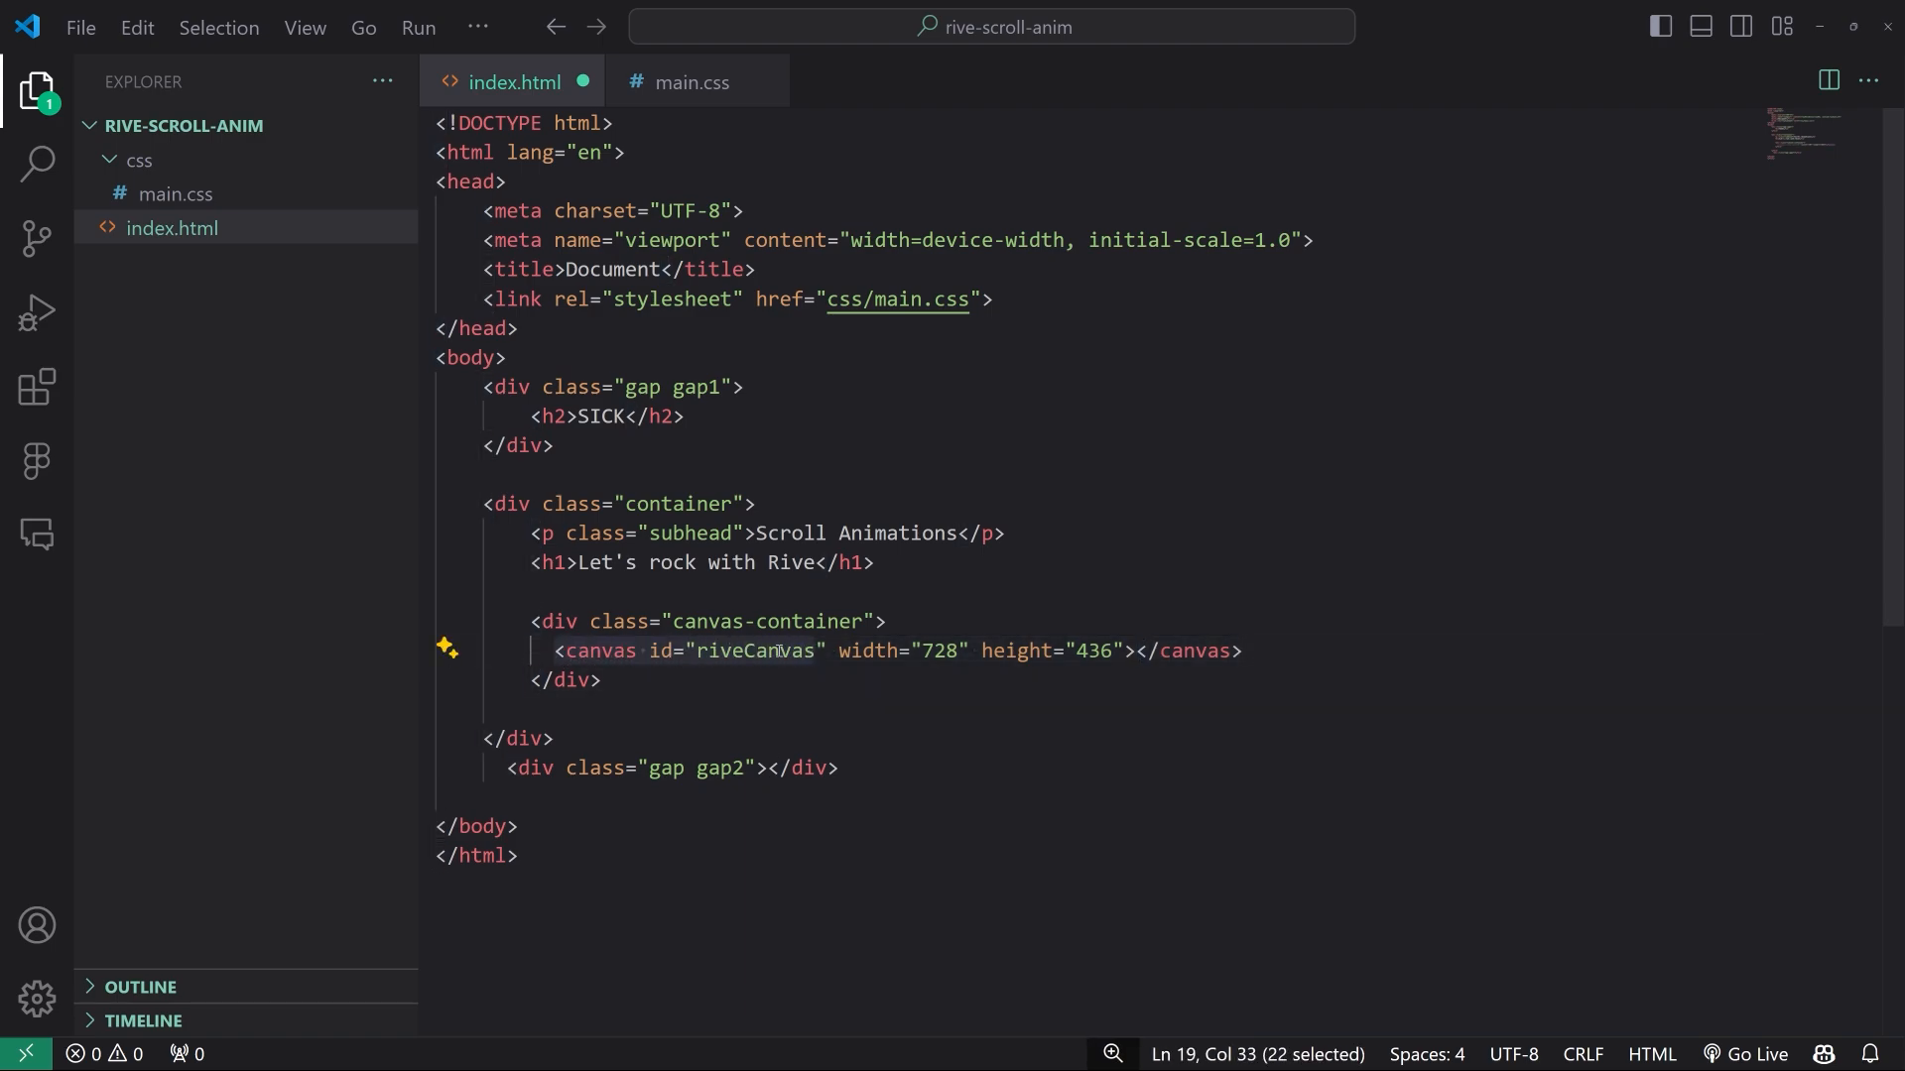
triple_click(779, 651)
double_click(737, 650)
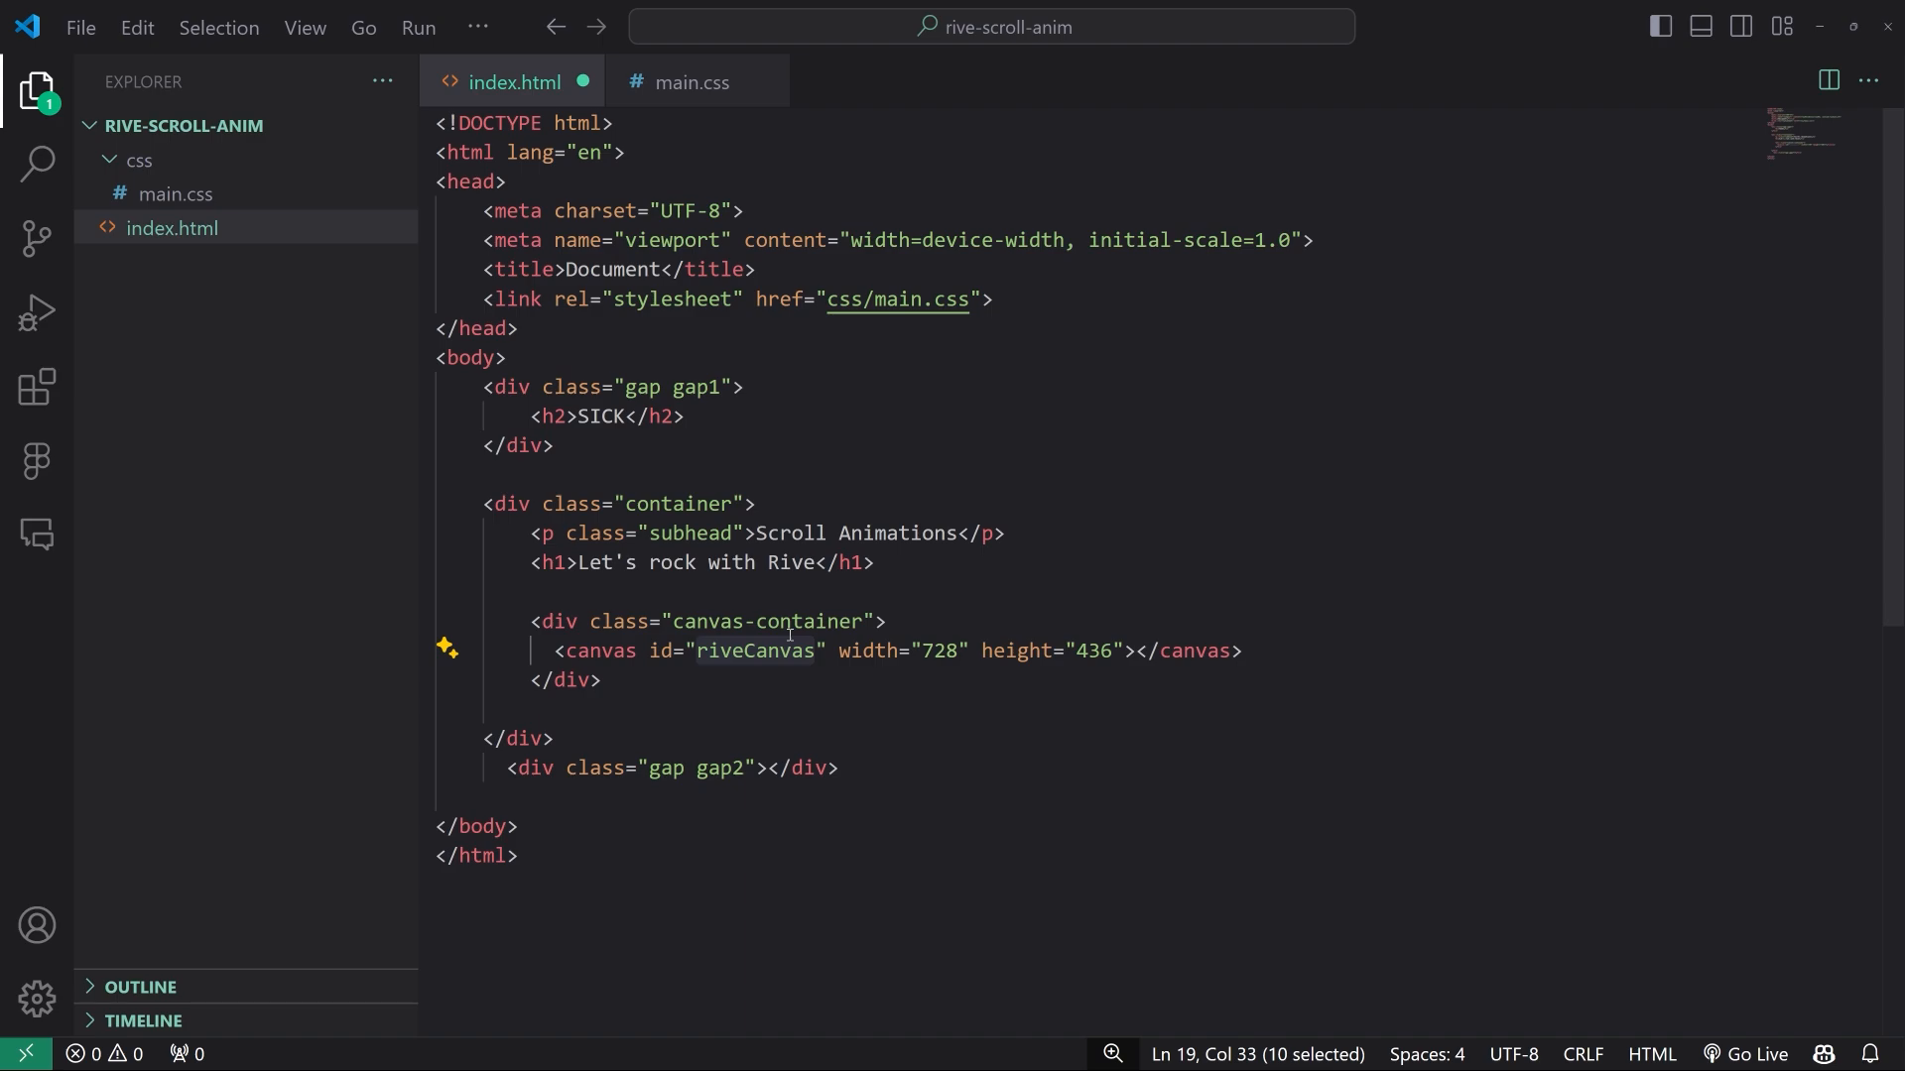
drag(840, 650, 1127, 646)
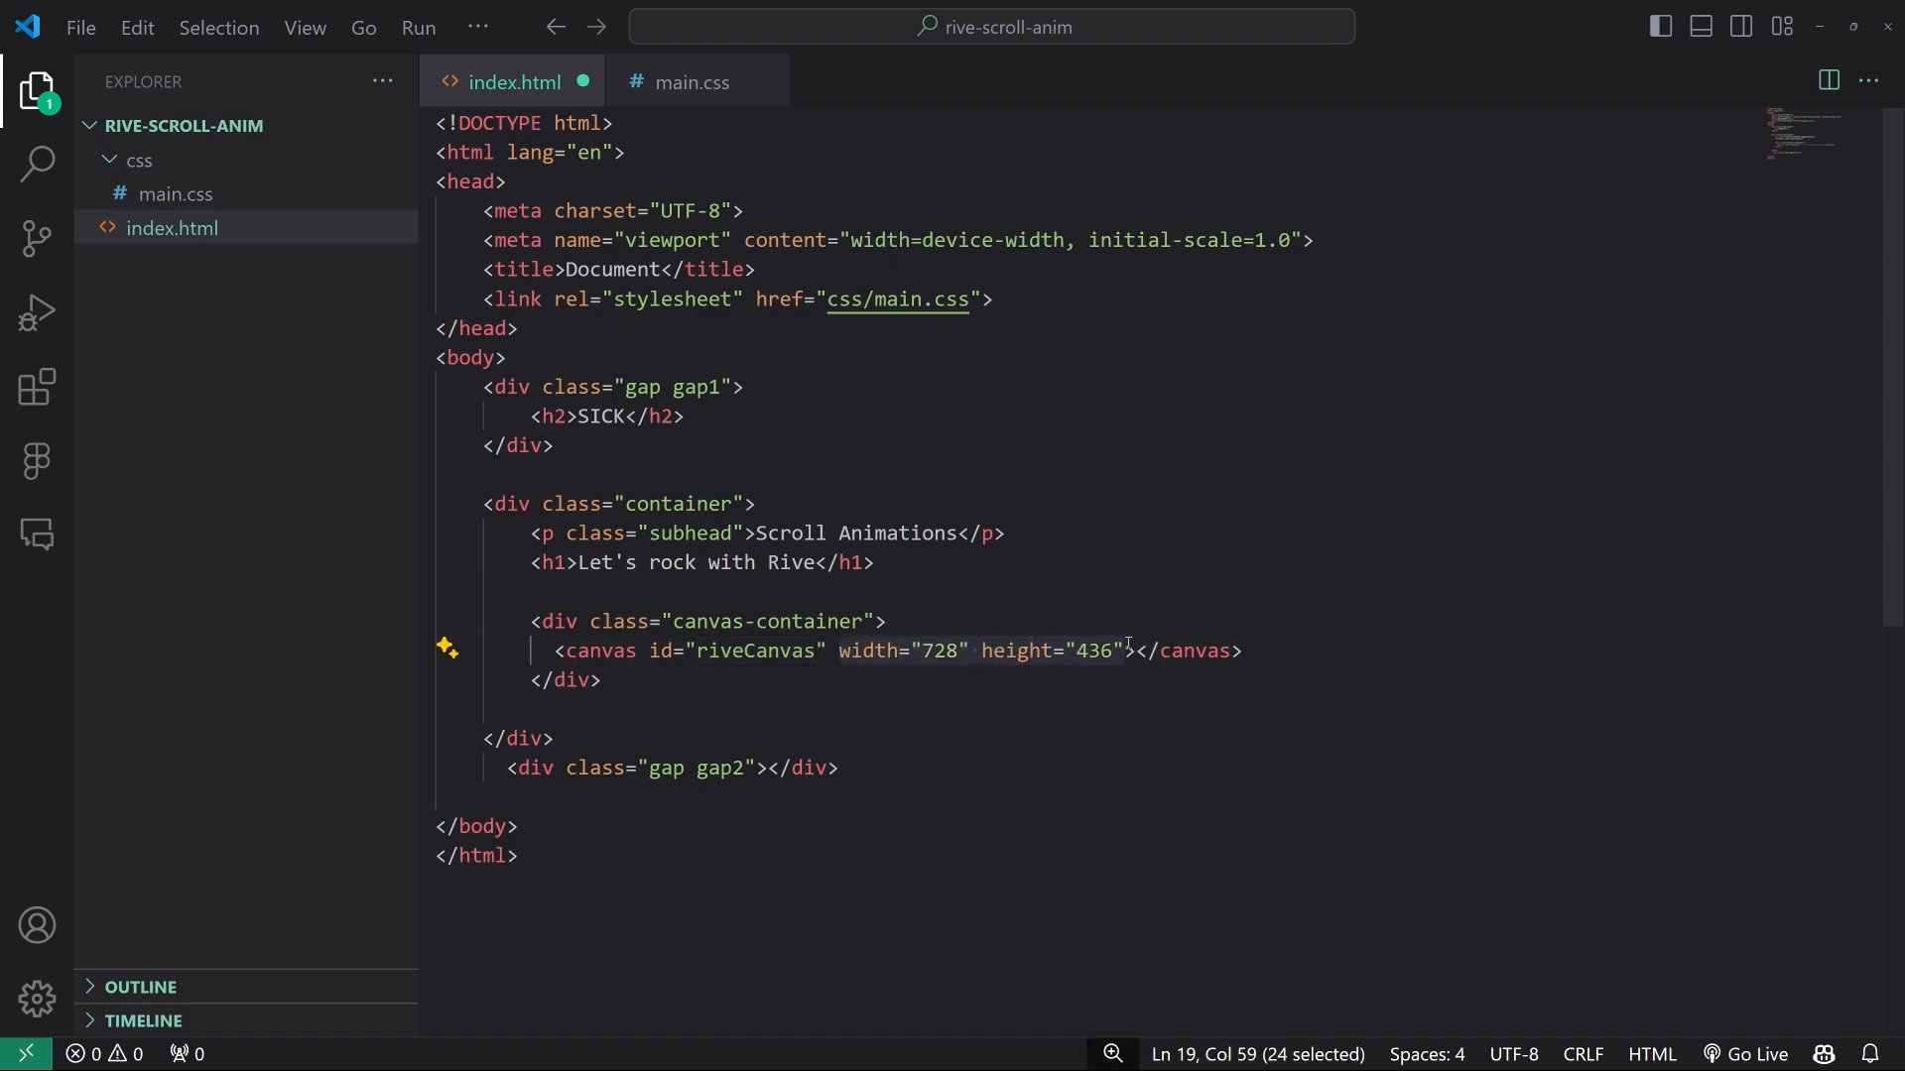
click(1270, 650)
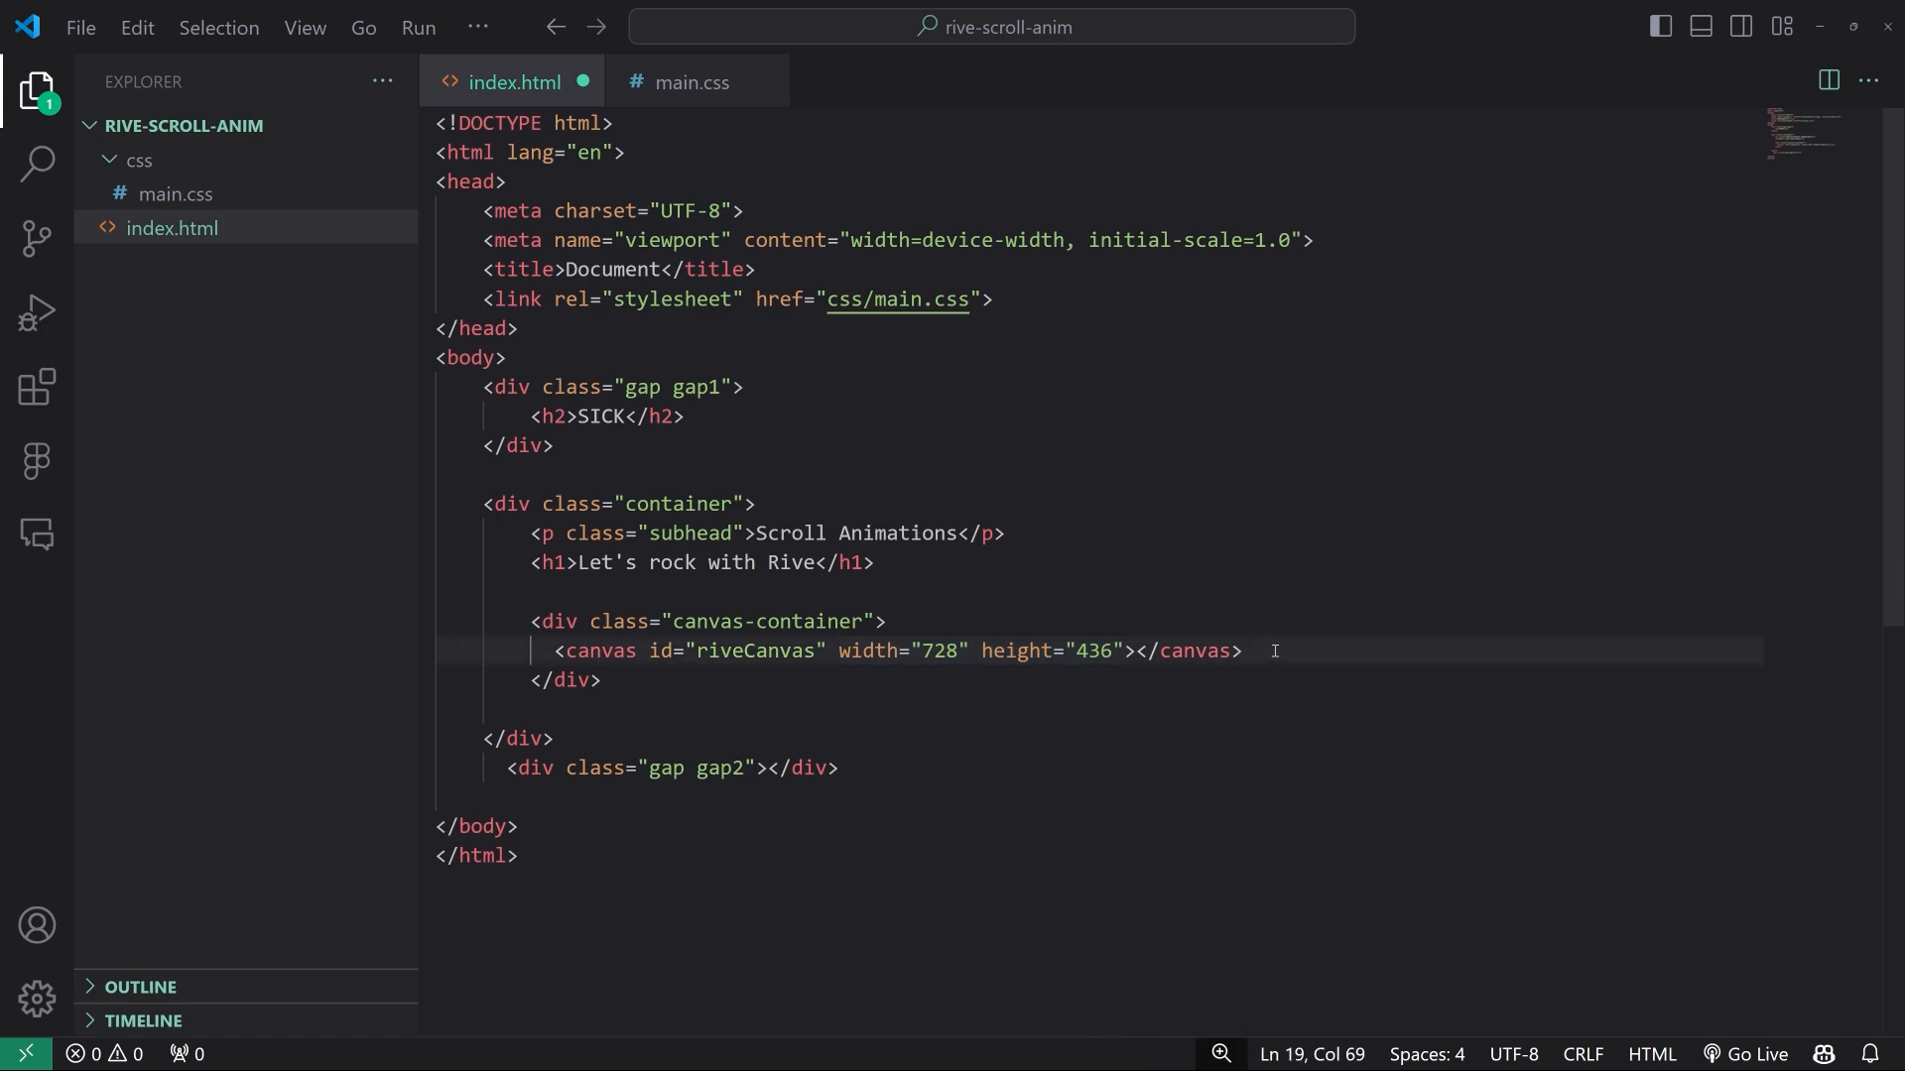
click(1131, 651)
drag(1131, 650, 690, 651)
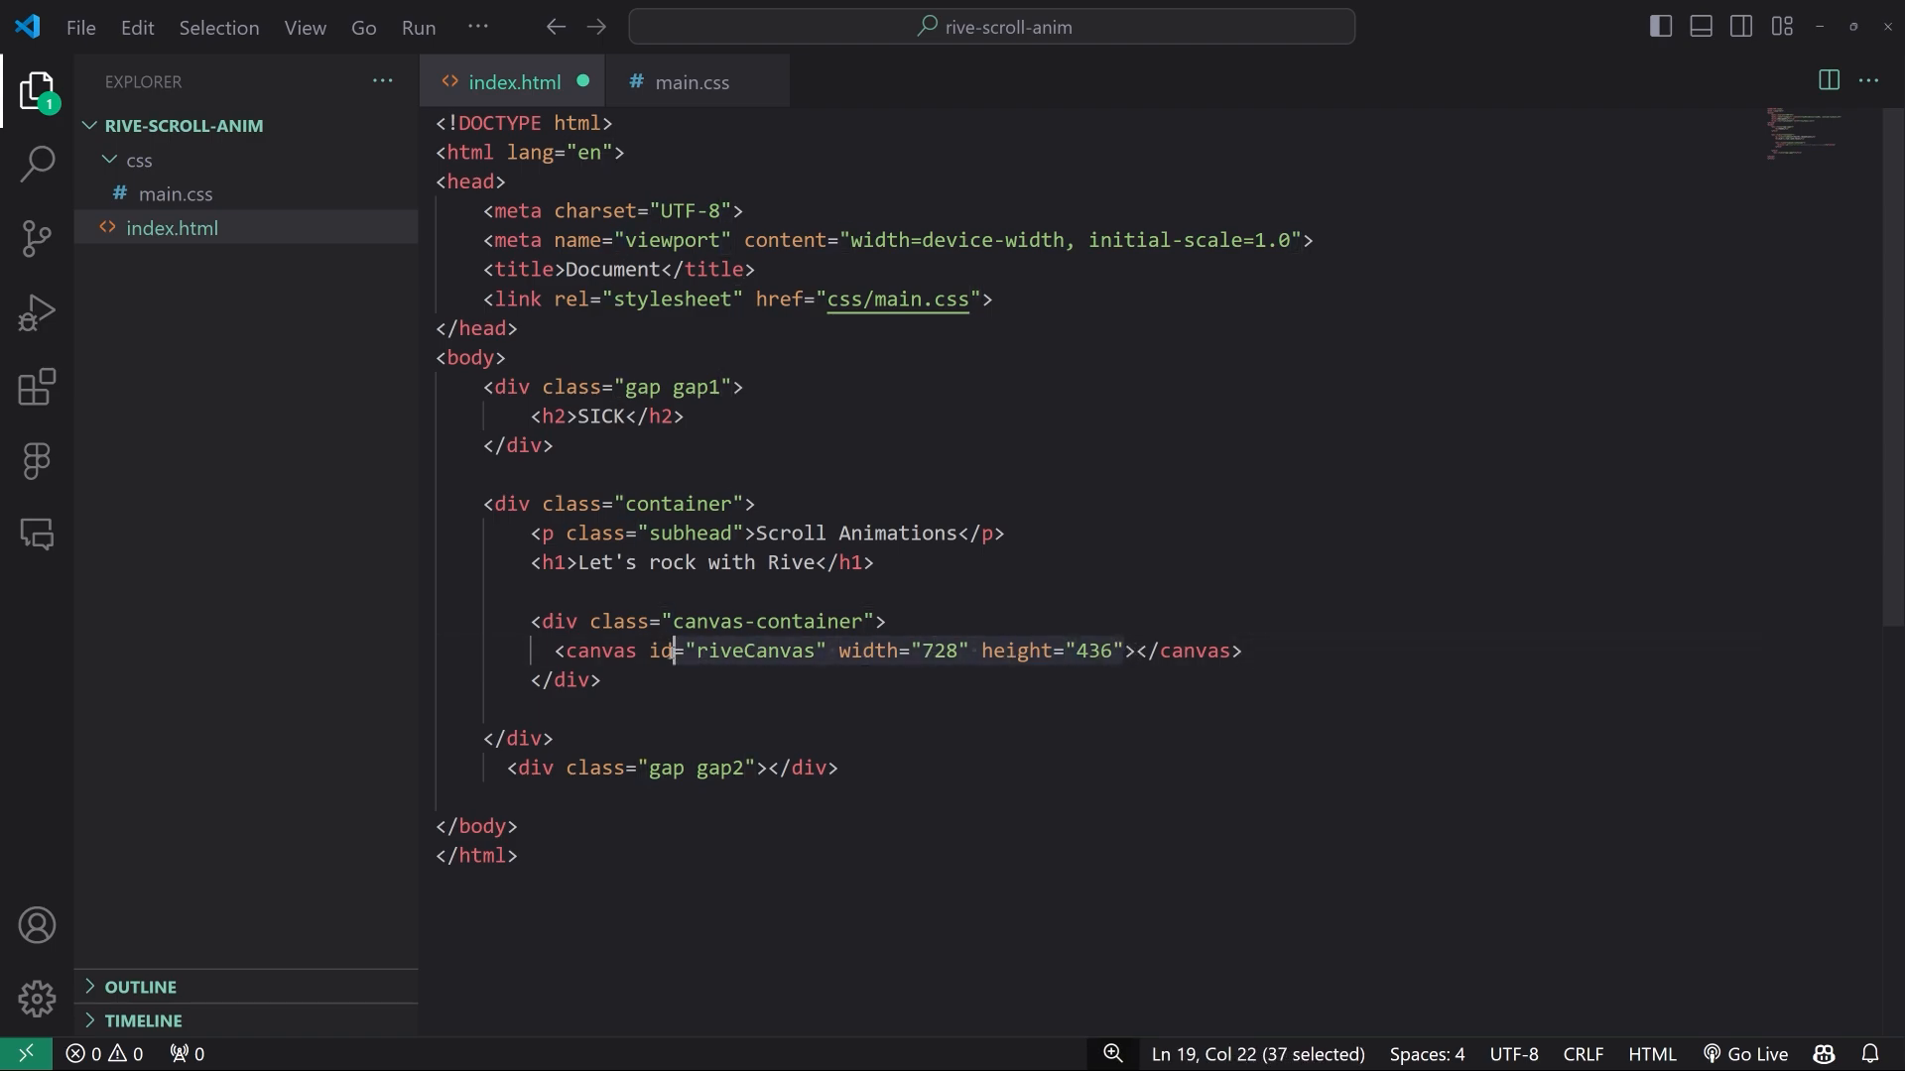
Outdent the gap2 div to line up with the container div and insert a blank line above it
click(636, 699)
click(610, 742)
key(Down)
key(Home)
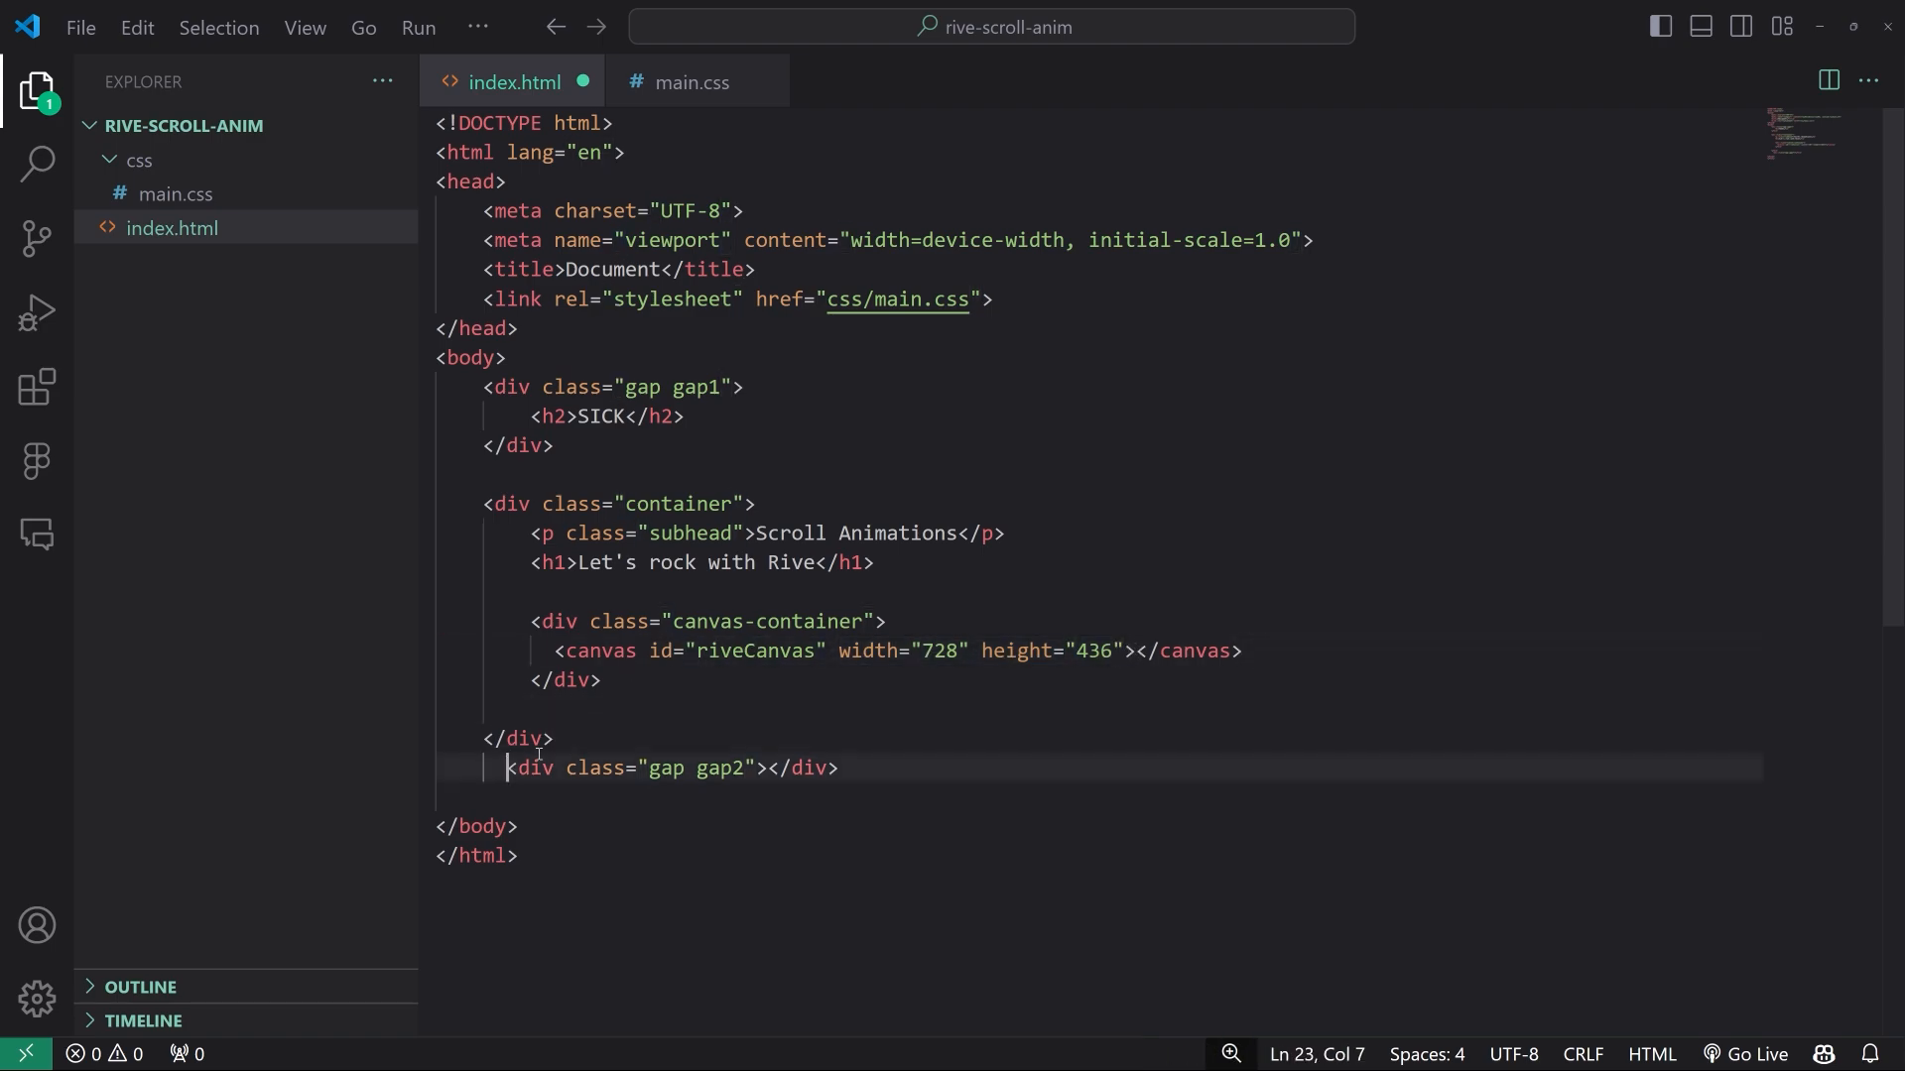
key(BackSpace)
key(Return)
drag(814, 797, 484, 797)
click(439, 710)
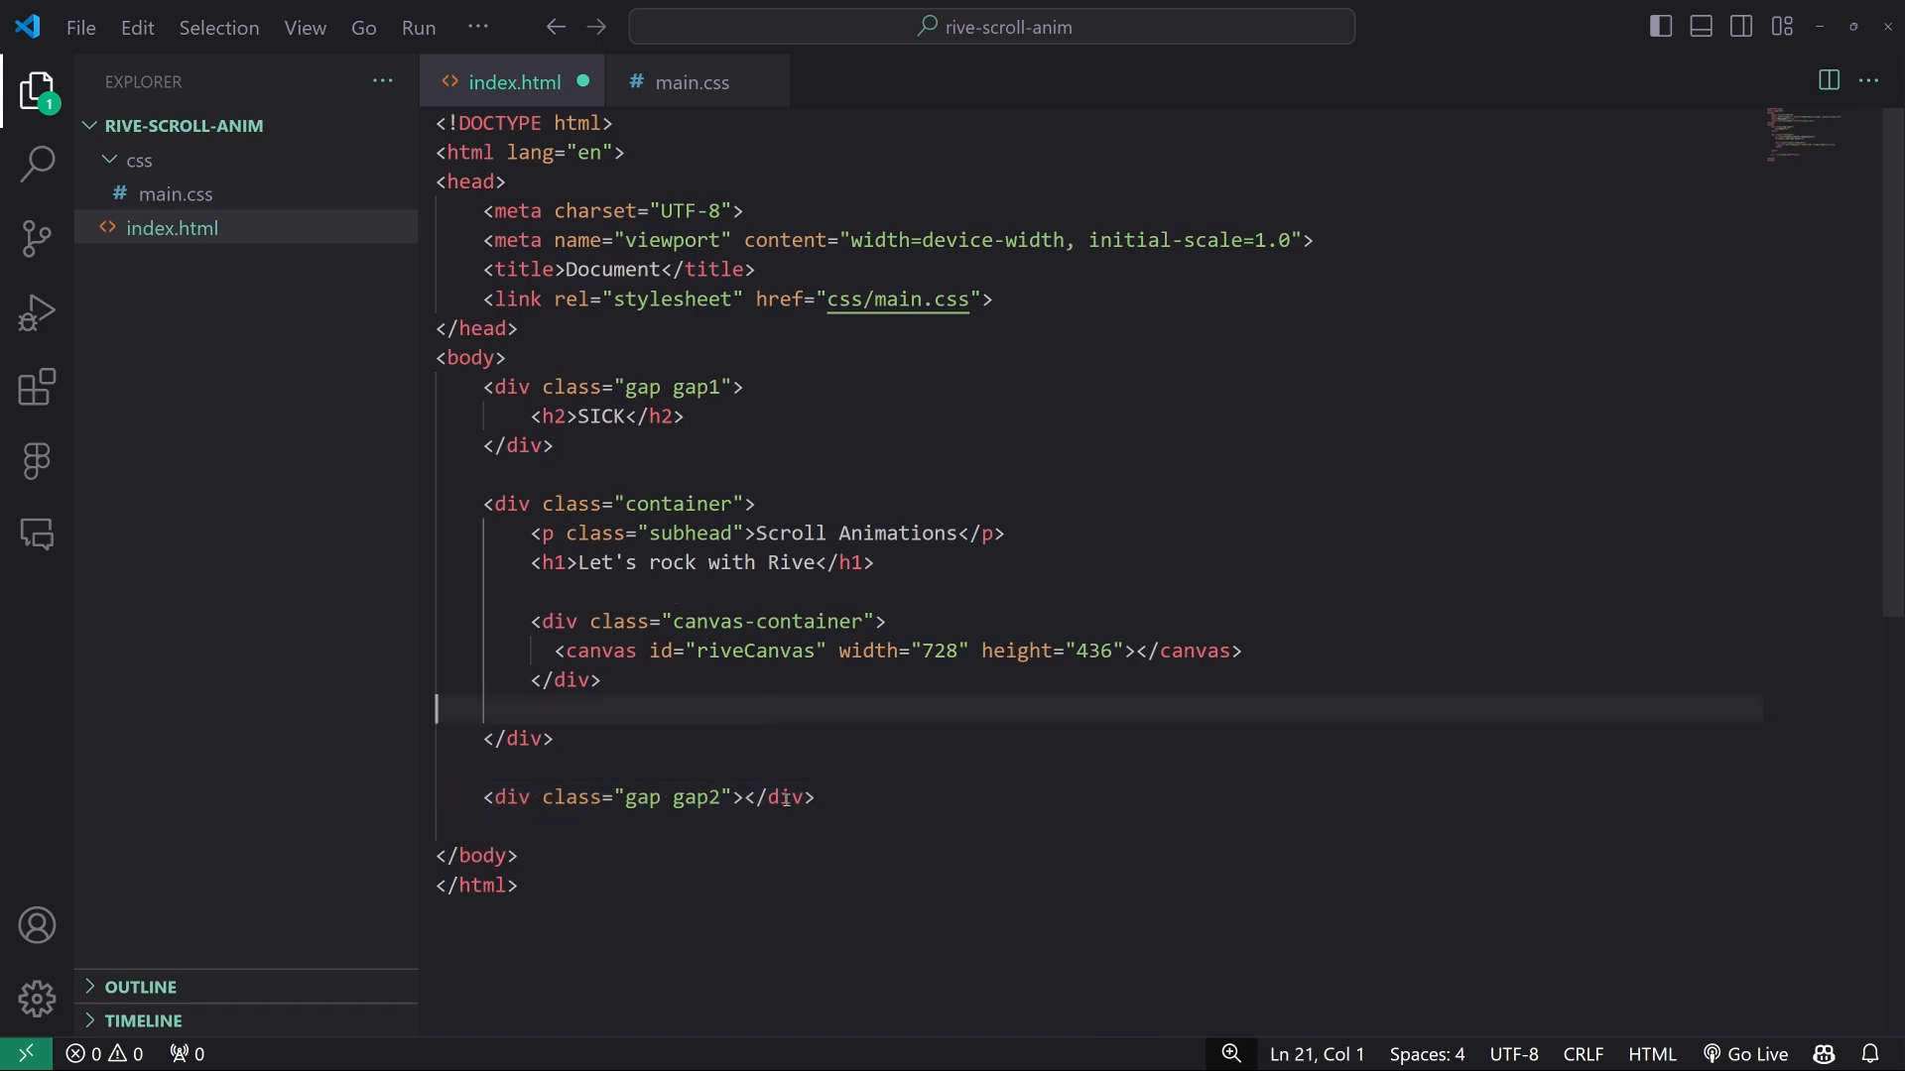
click(850, 797)
drag(850, 796, 518, 797)
drag(554, 445, 417, 400)
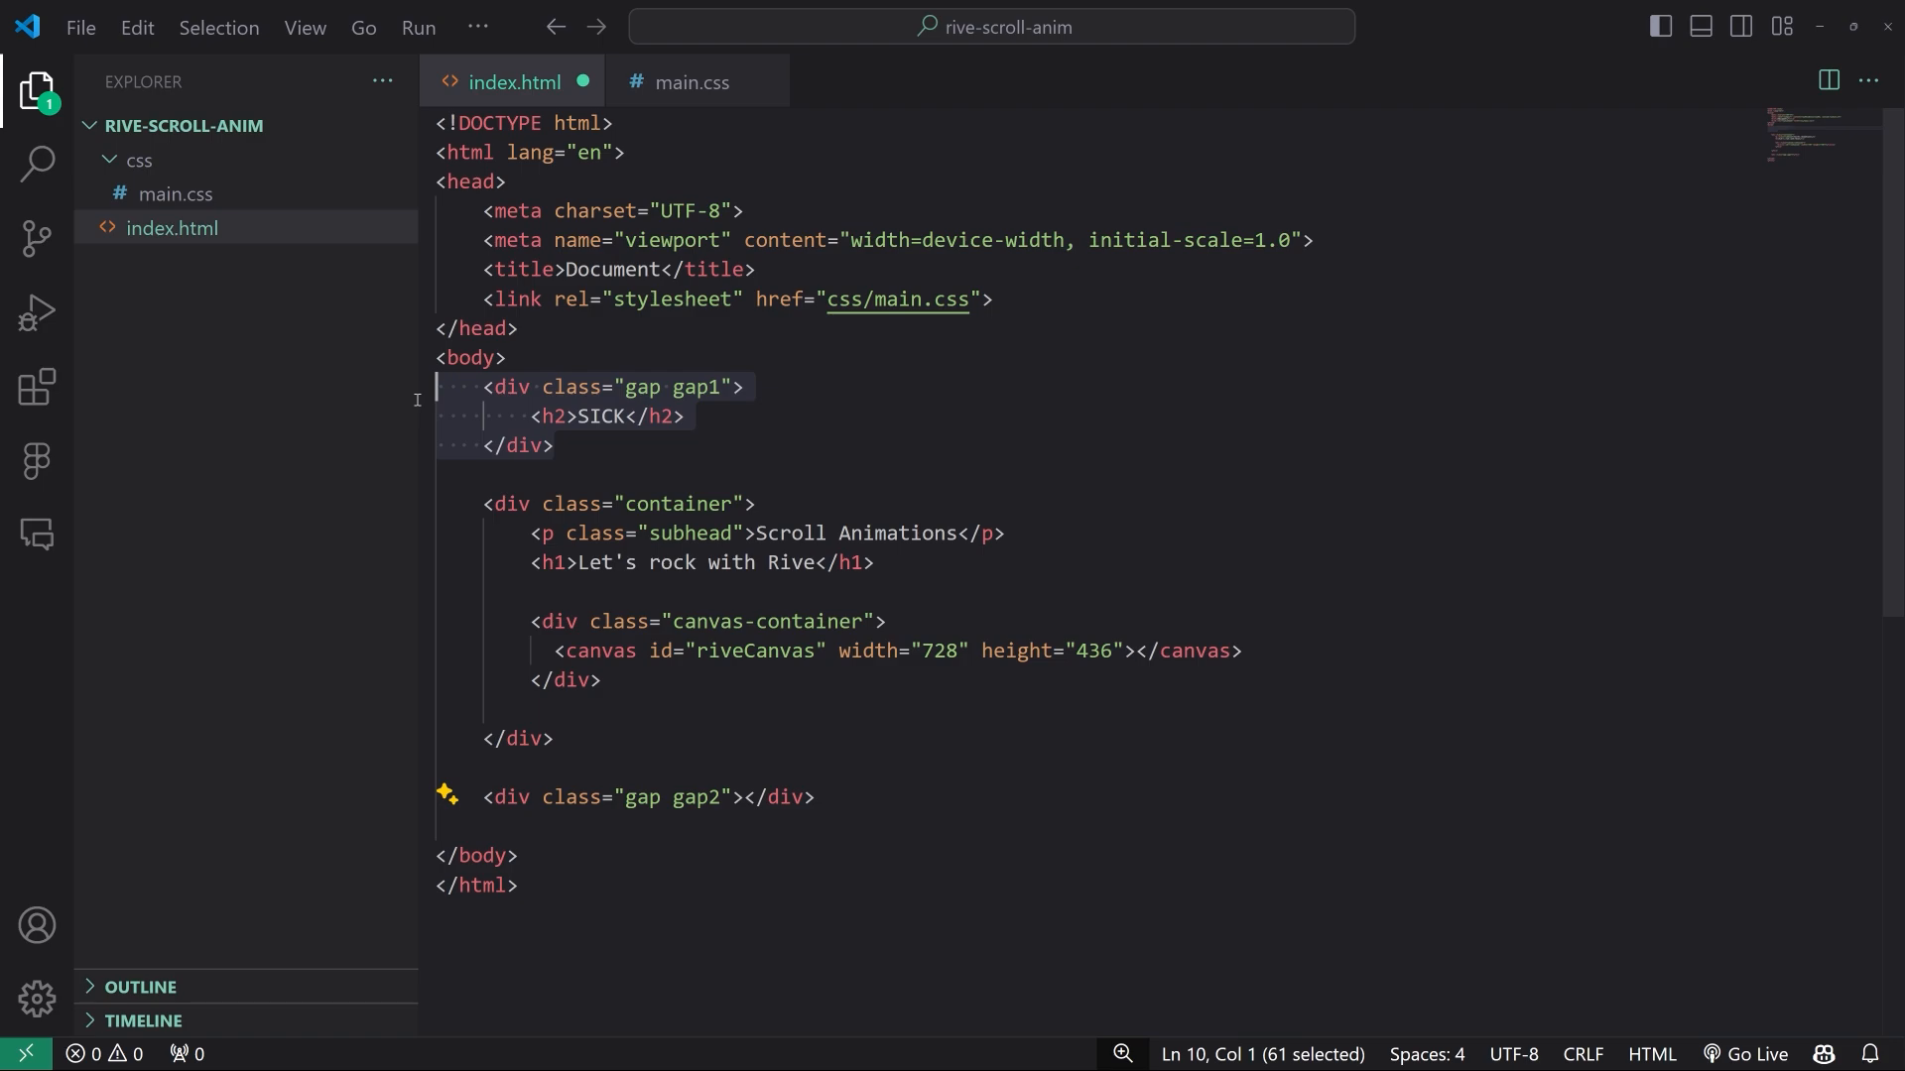
click(596, 443)
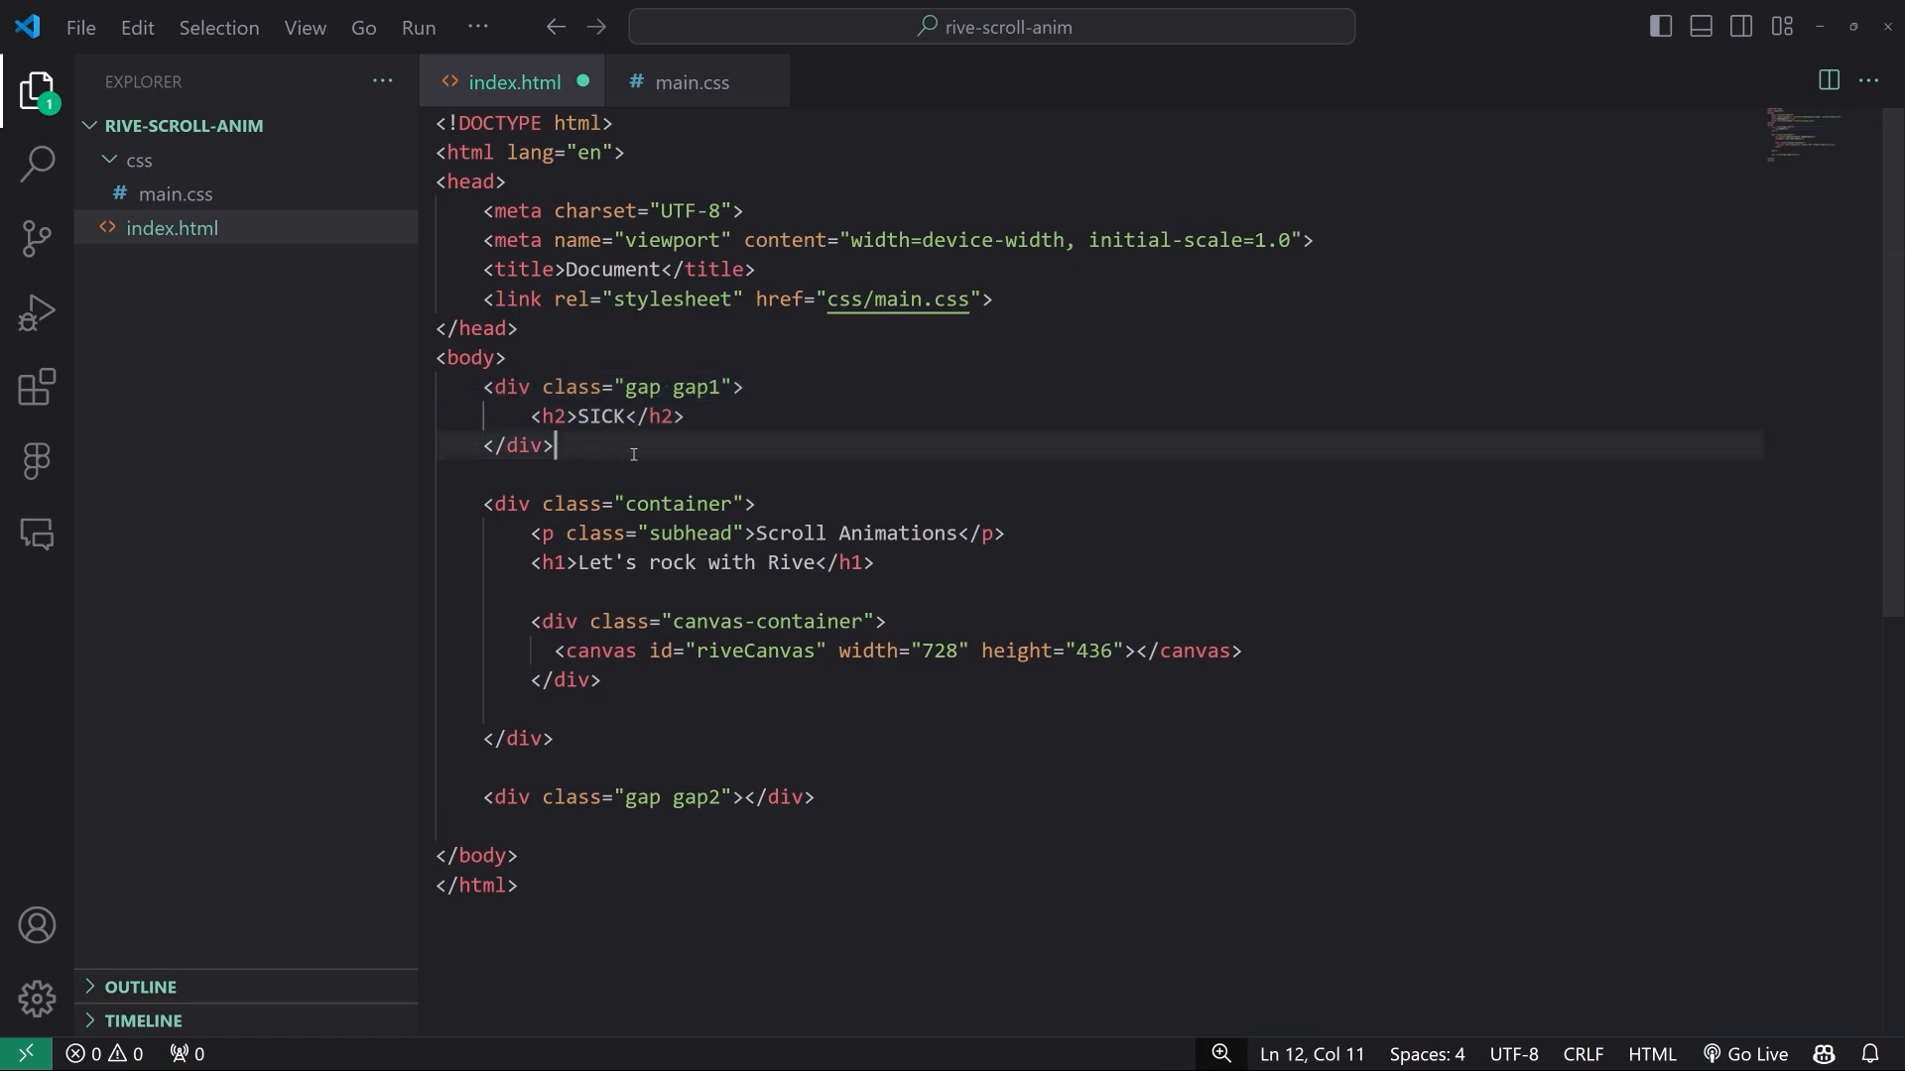
scroll(654, 447, down, 2)
click(829, 648)
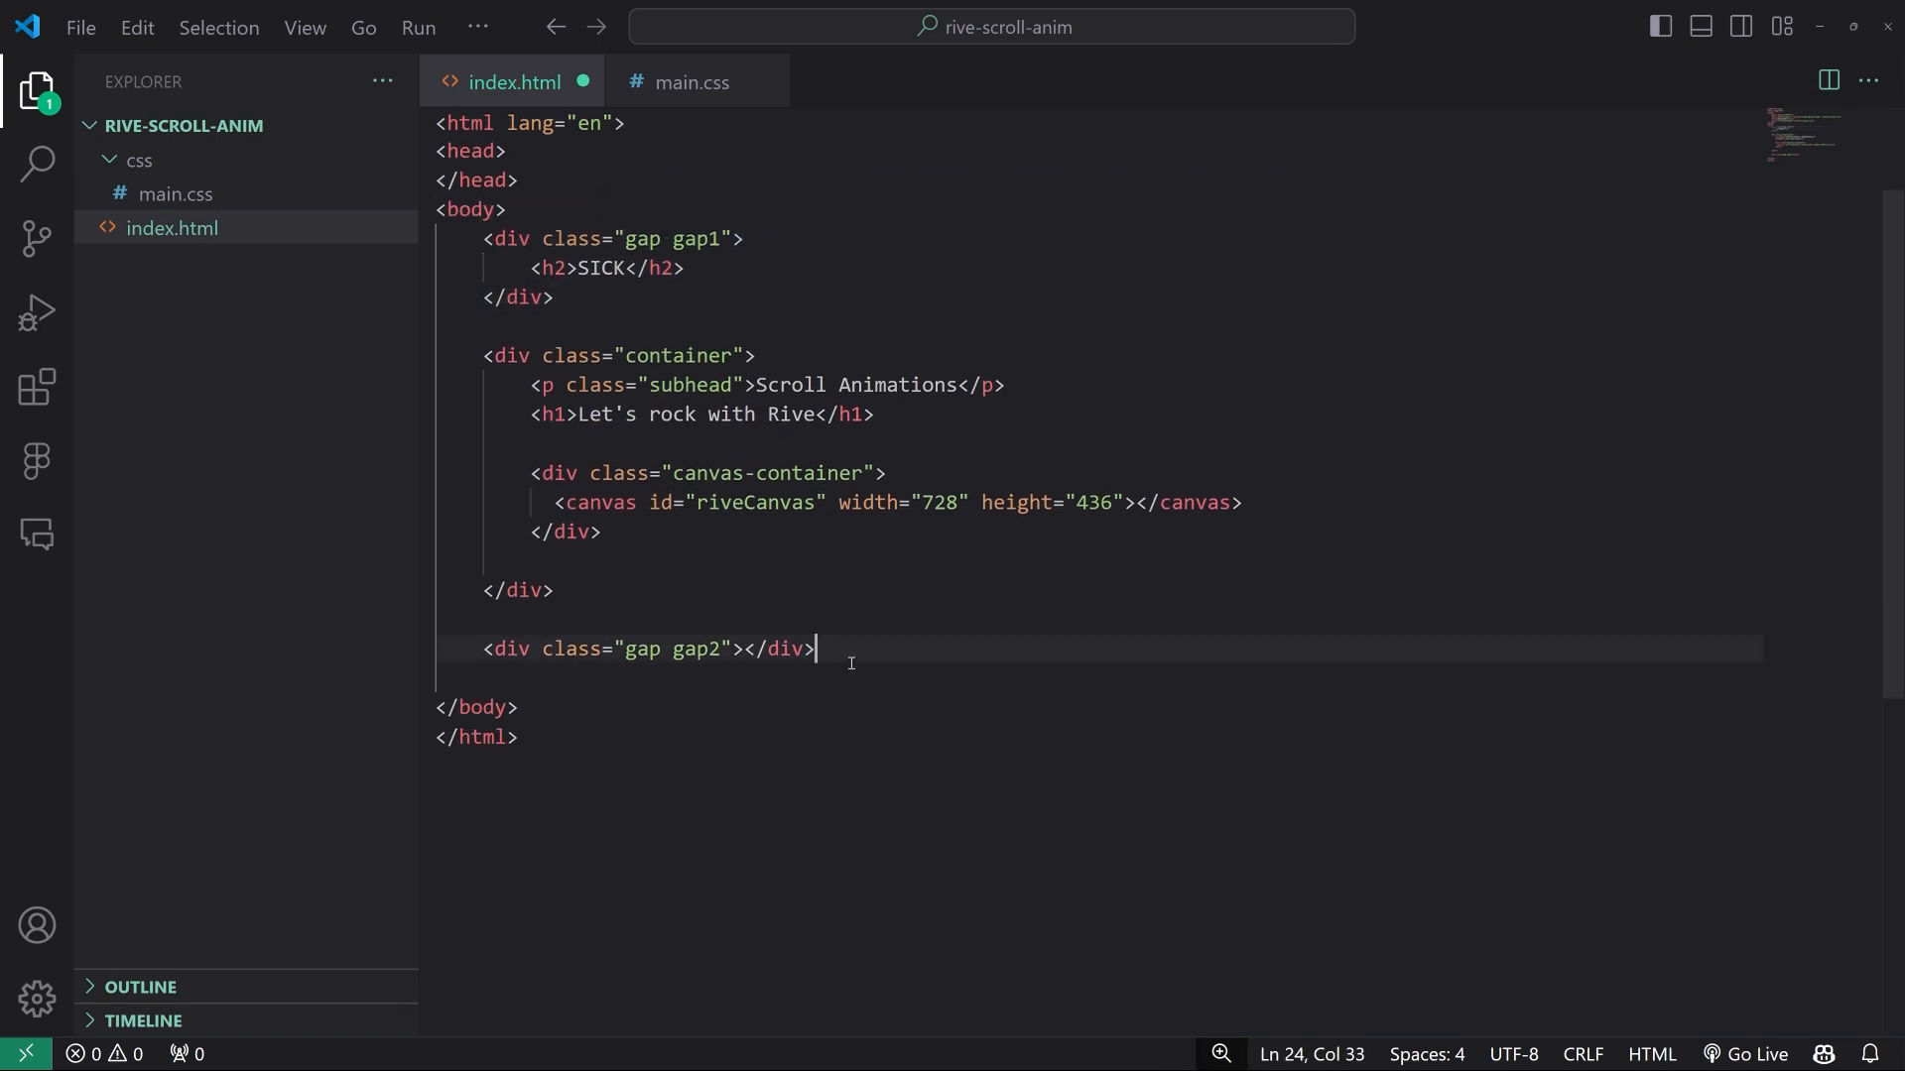
key(Return)
key(Return)
key(Escape)
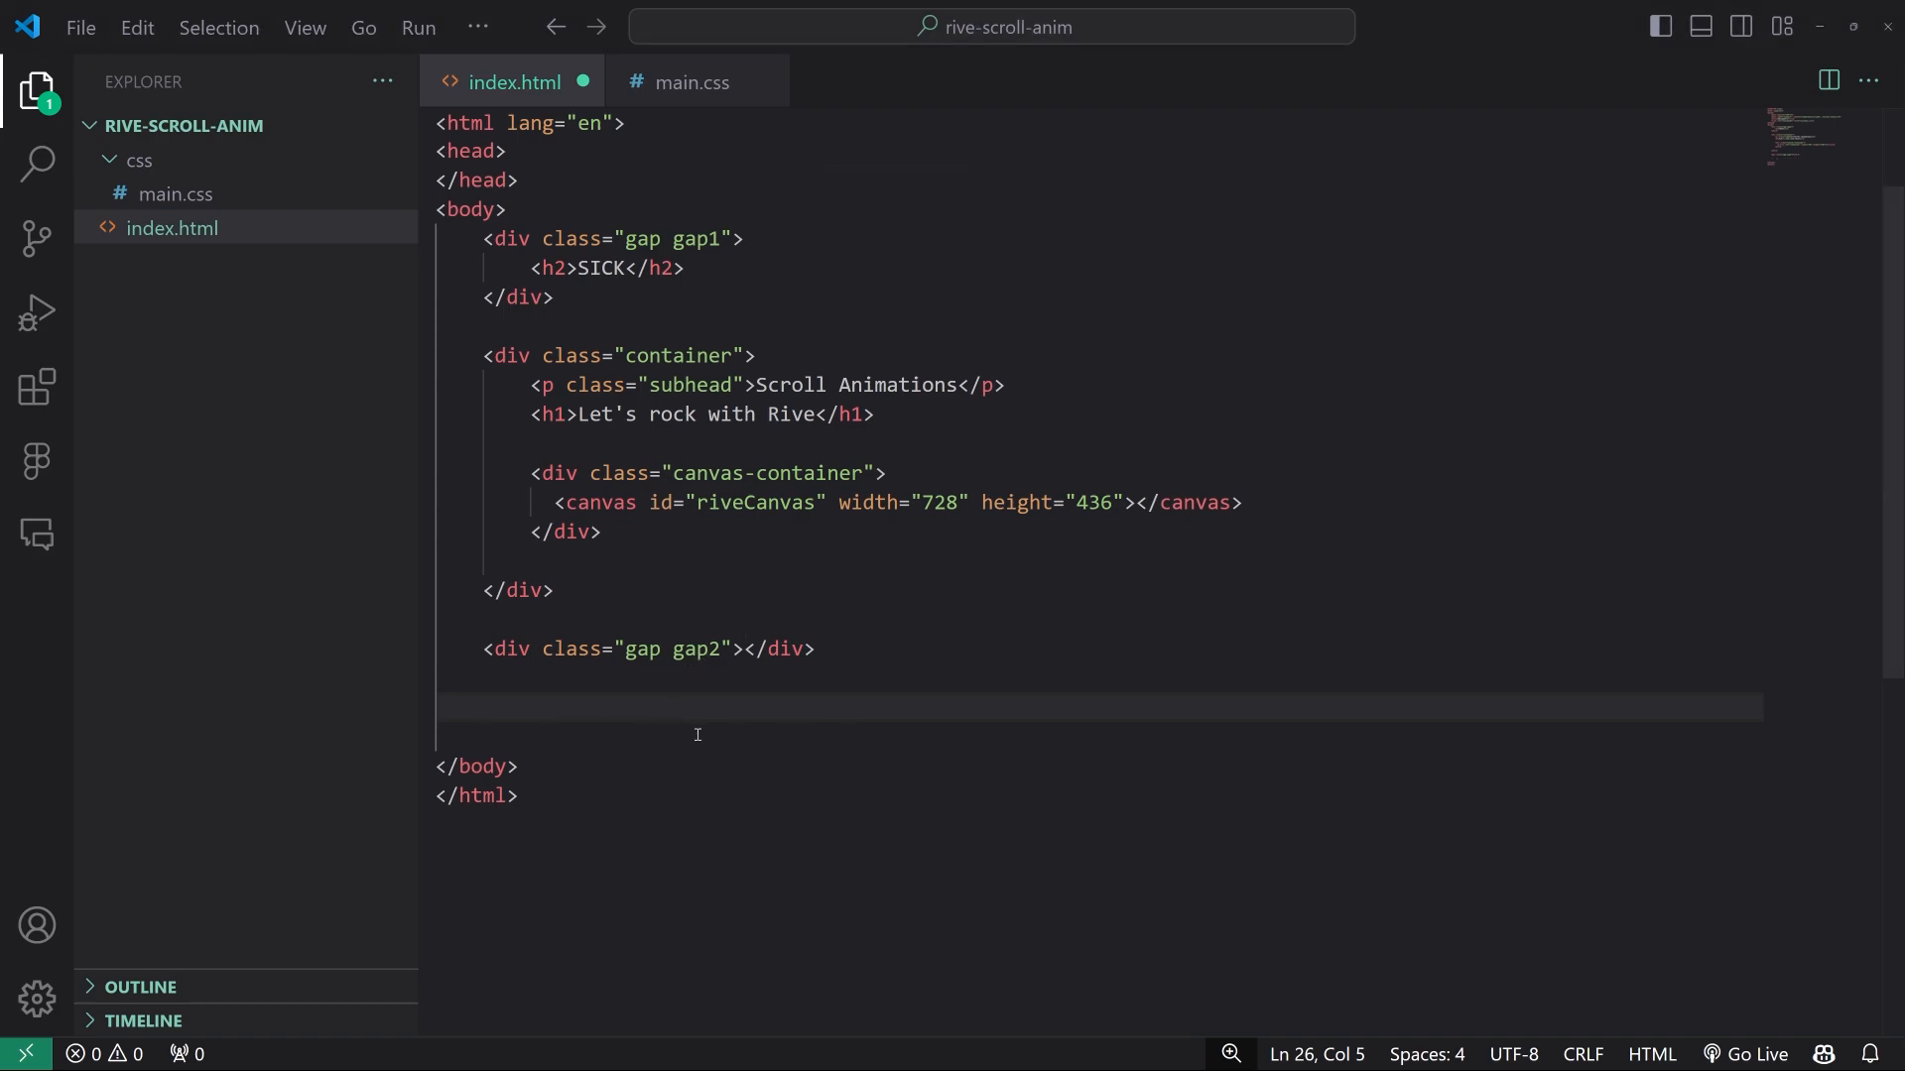
key(ctrl+v)
scroll(694, 729, down, 2)
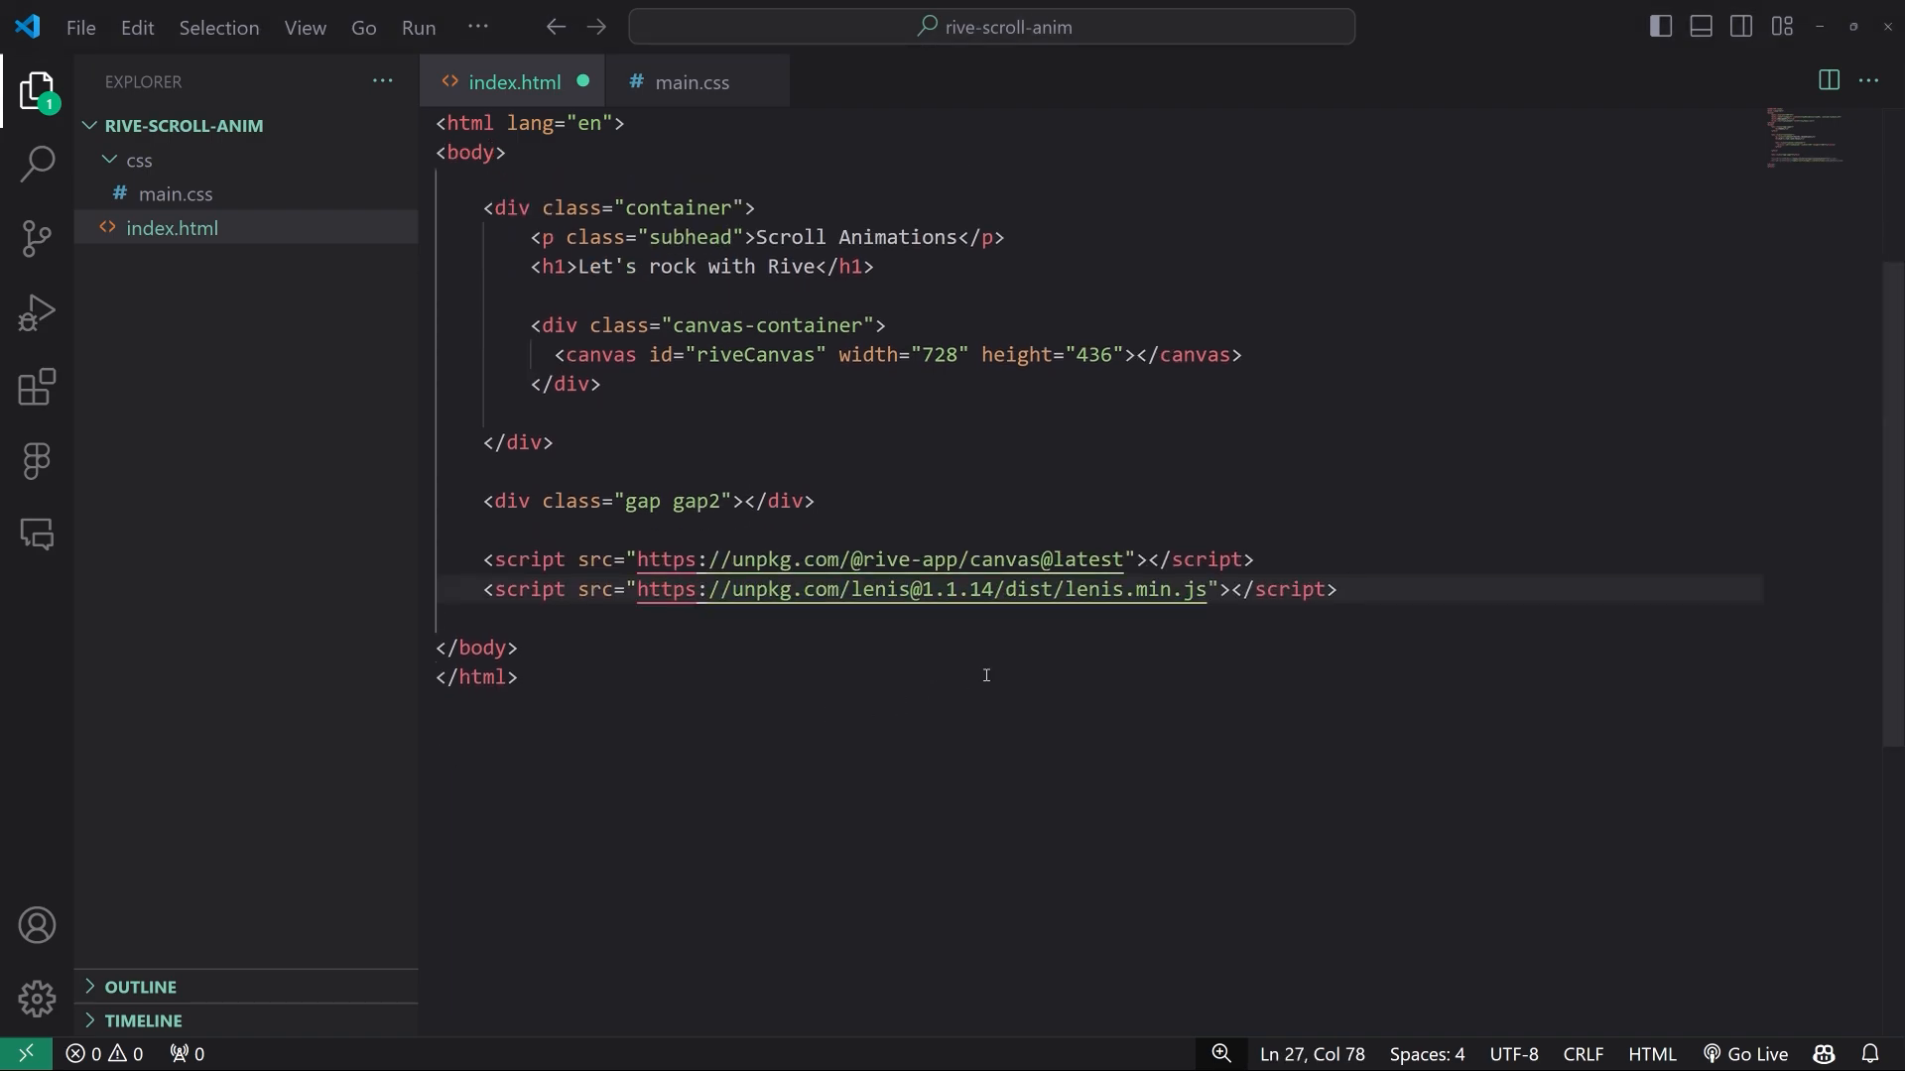
drag(1282, 565, 472, 559)
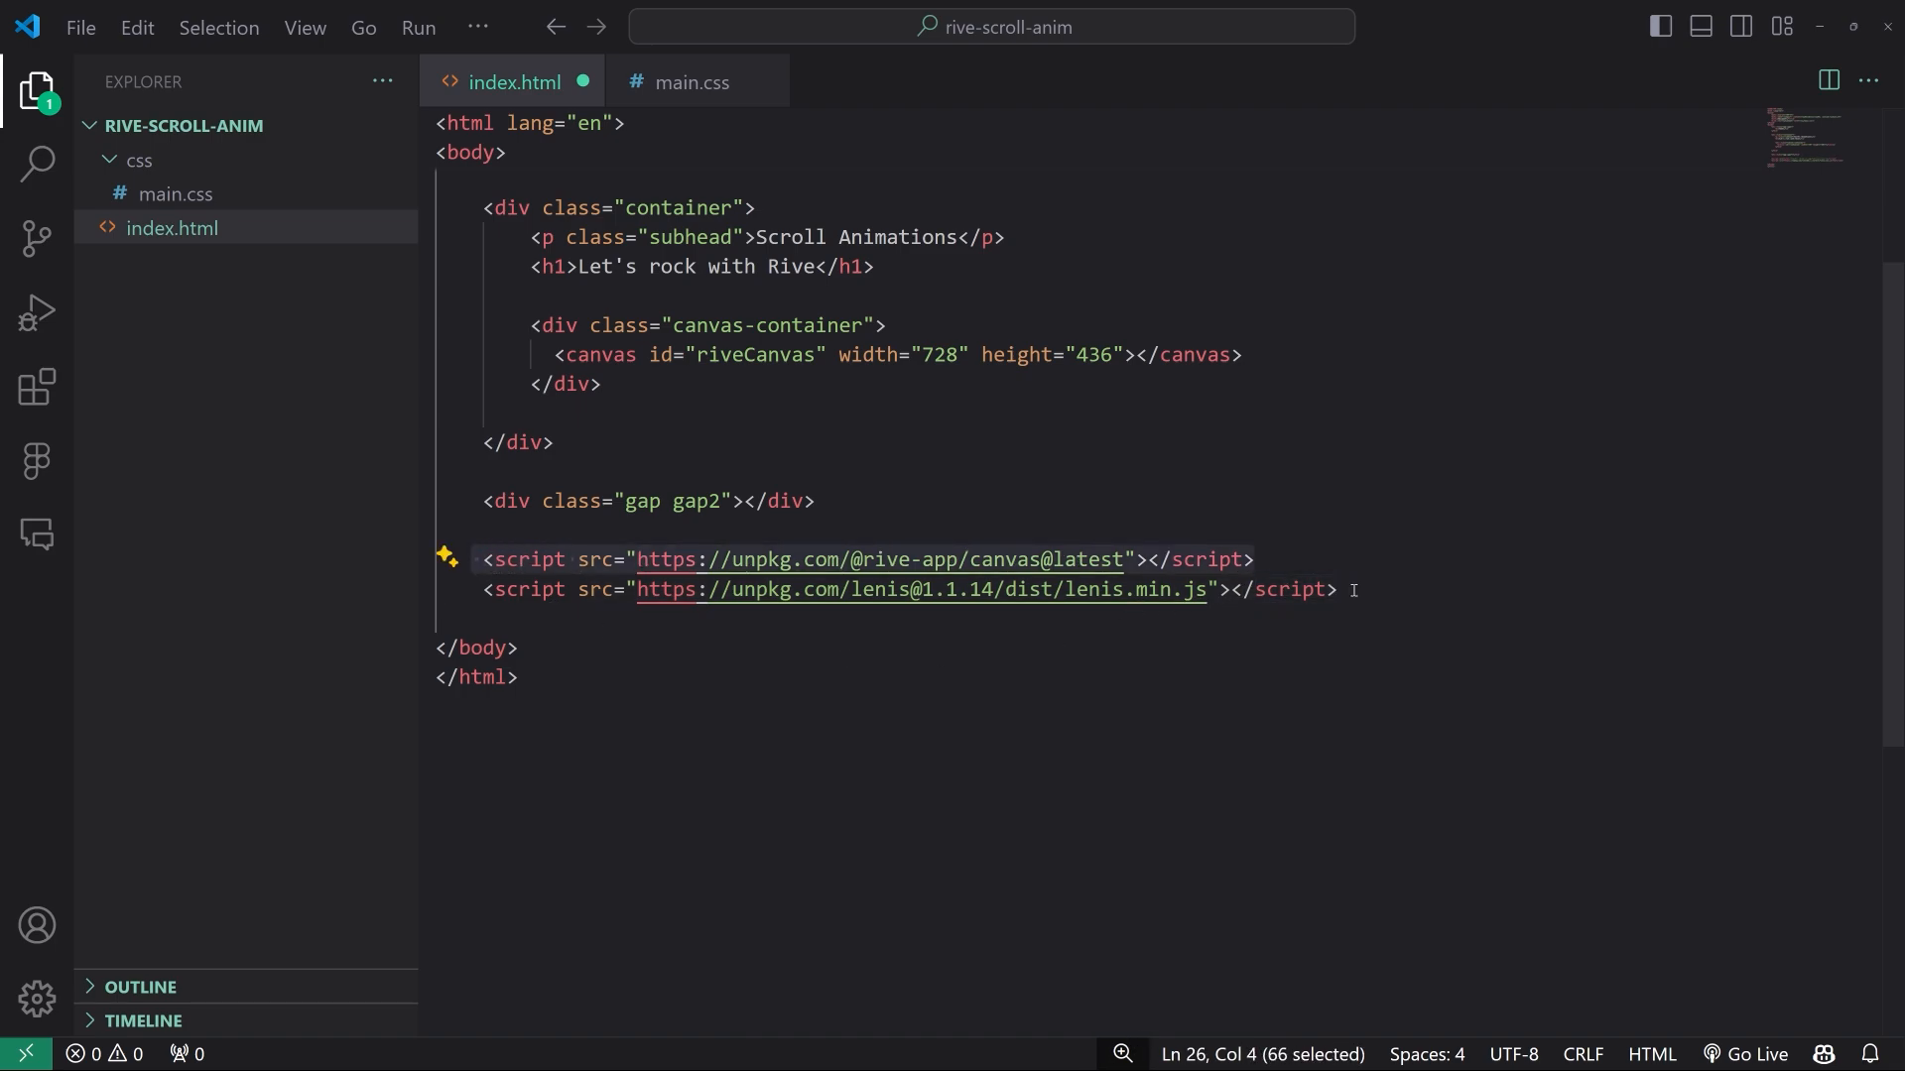
drag(1338, 592, 850, 594)
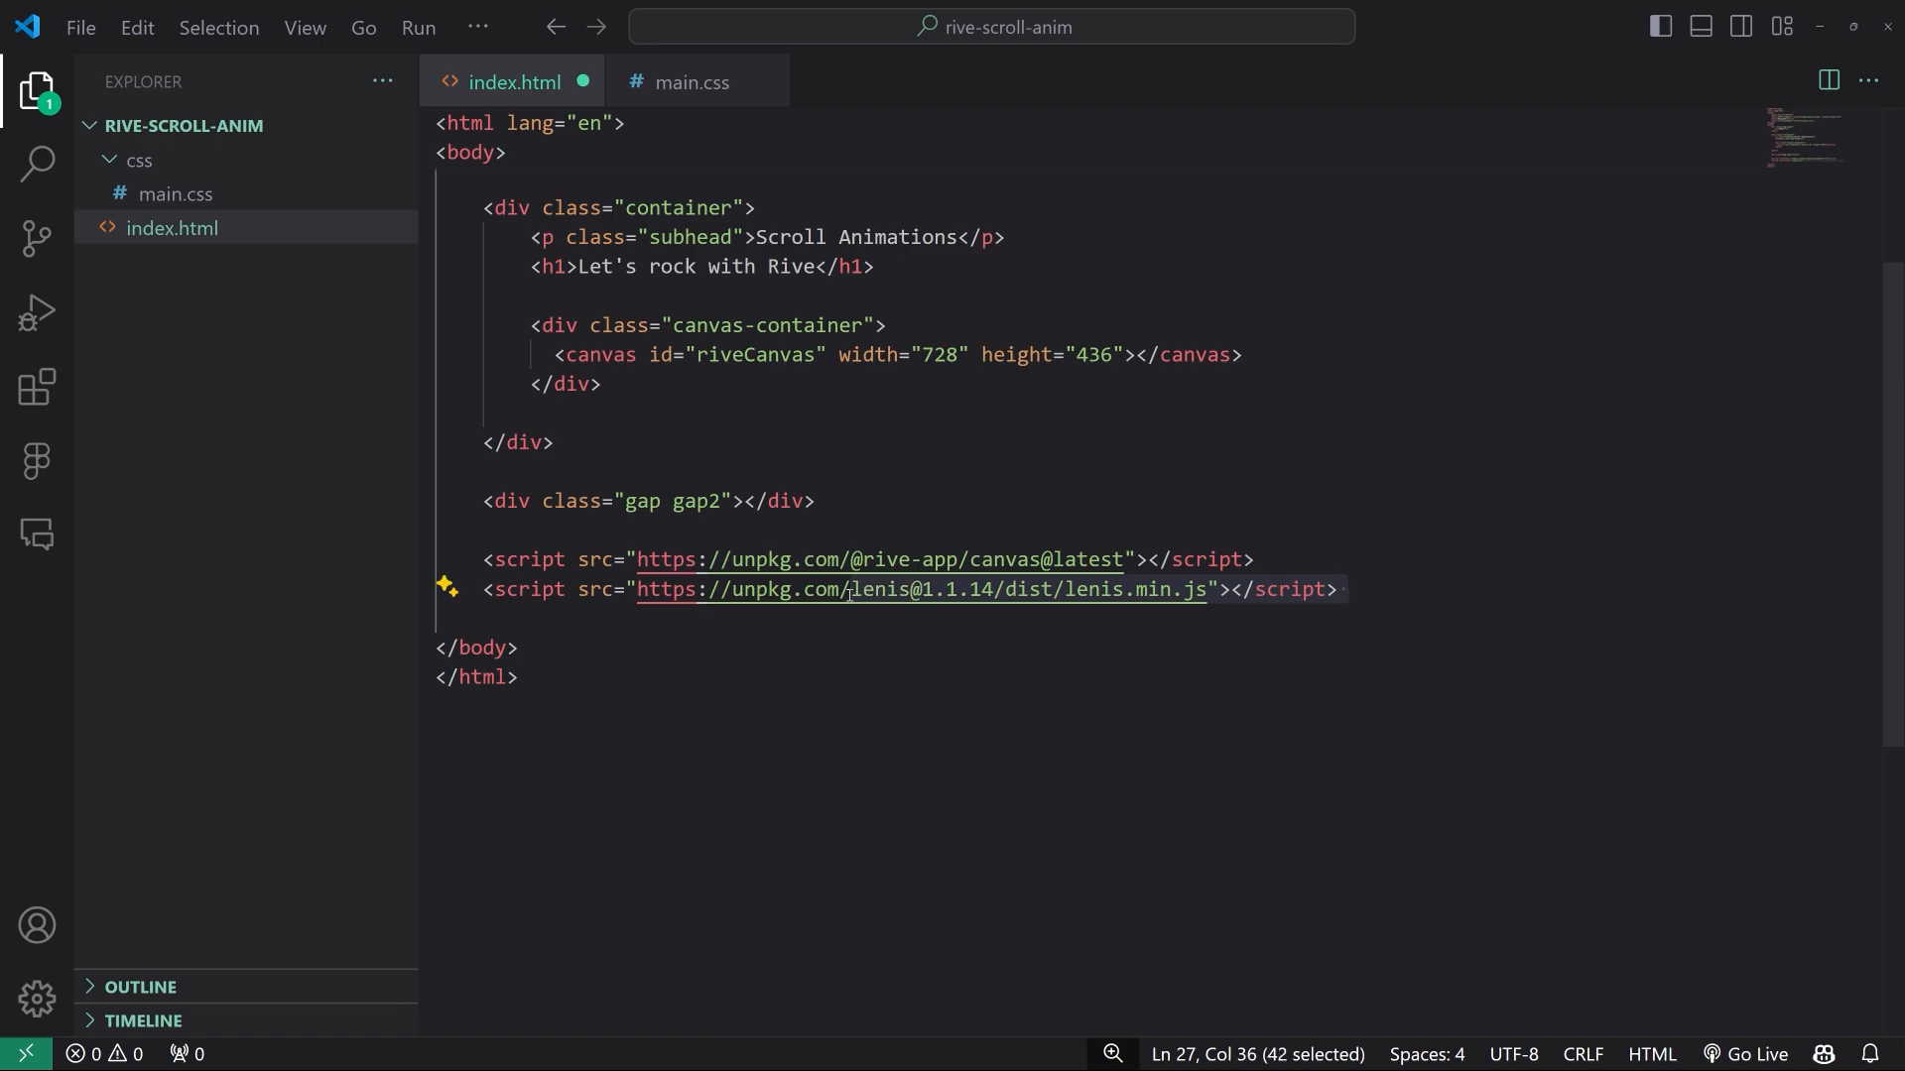
Add an empty inline script block with several blank lines below the two library script tags
click(1356, 592)
key(Return)
key(Return)
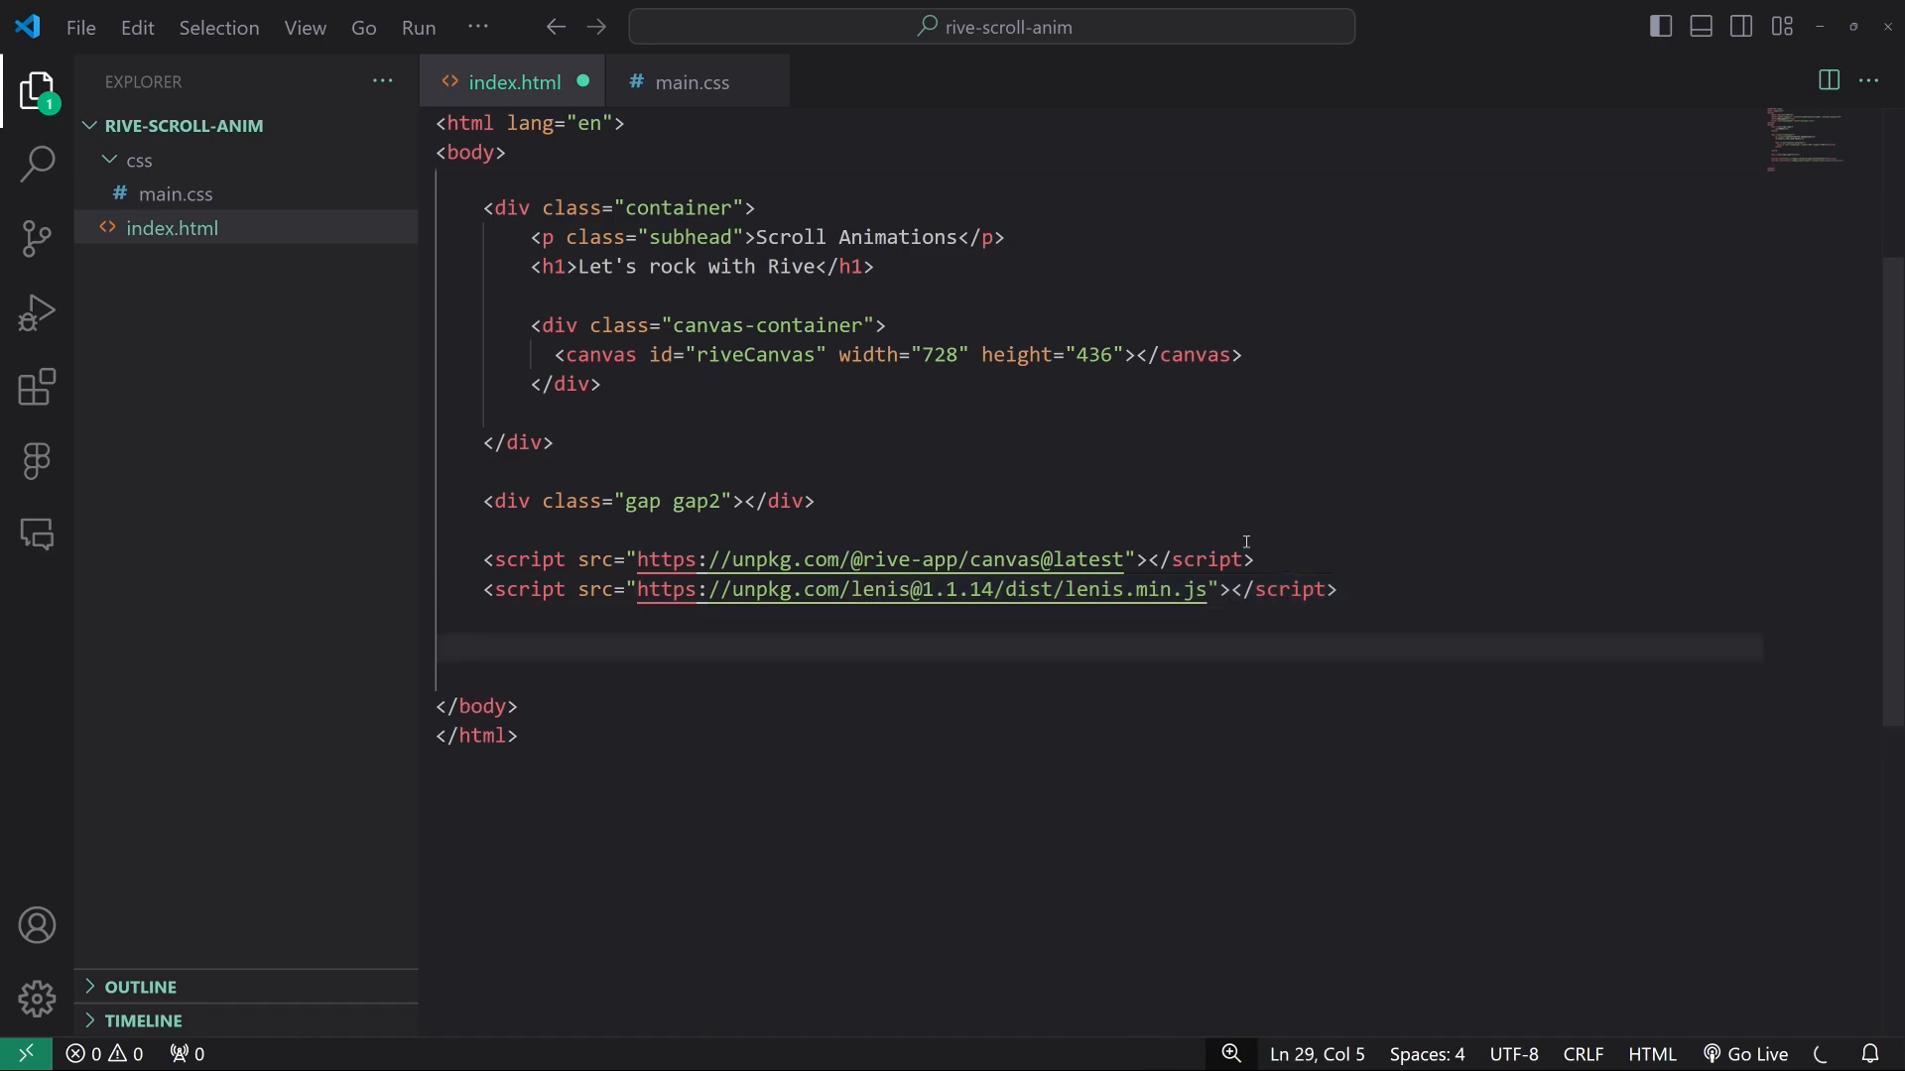
scroll(1238, 544, down, 1)
text(scr)
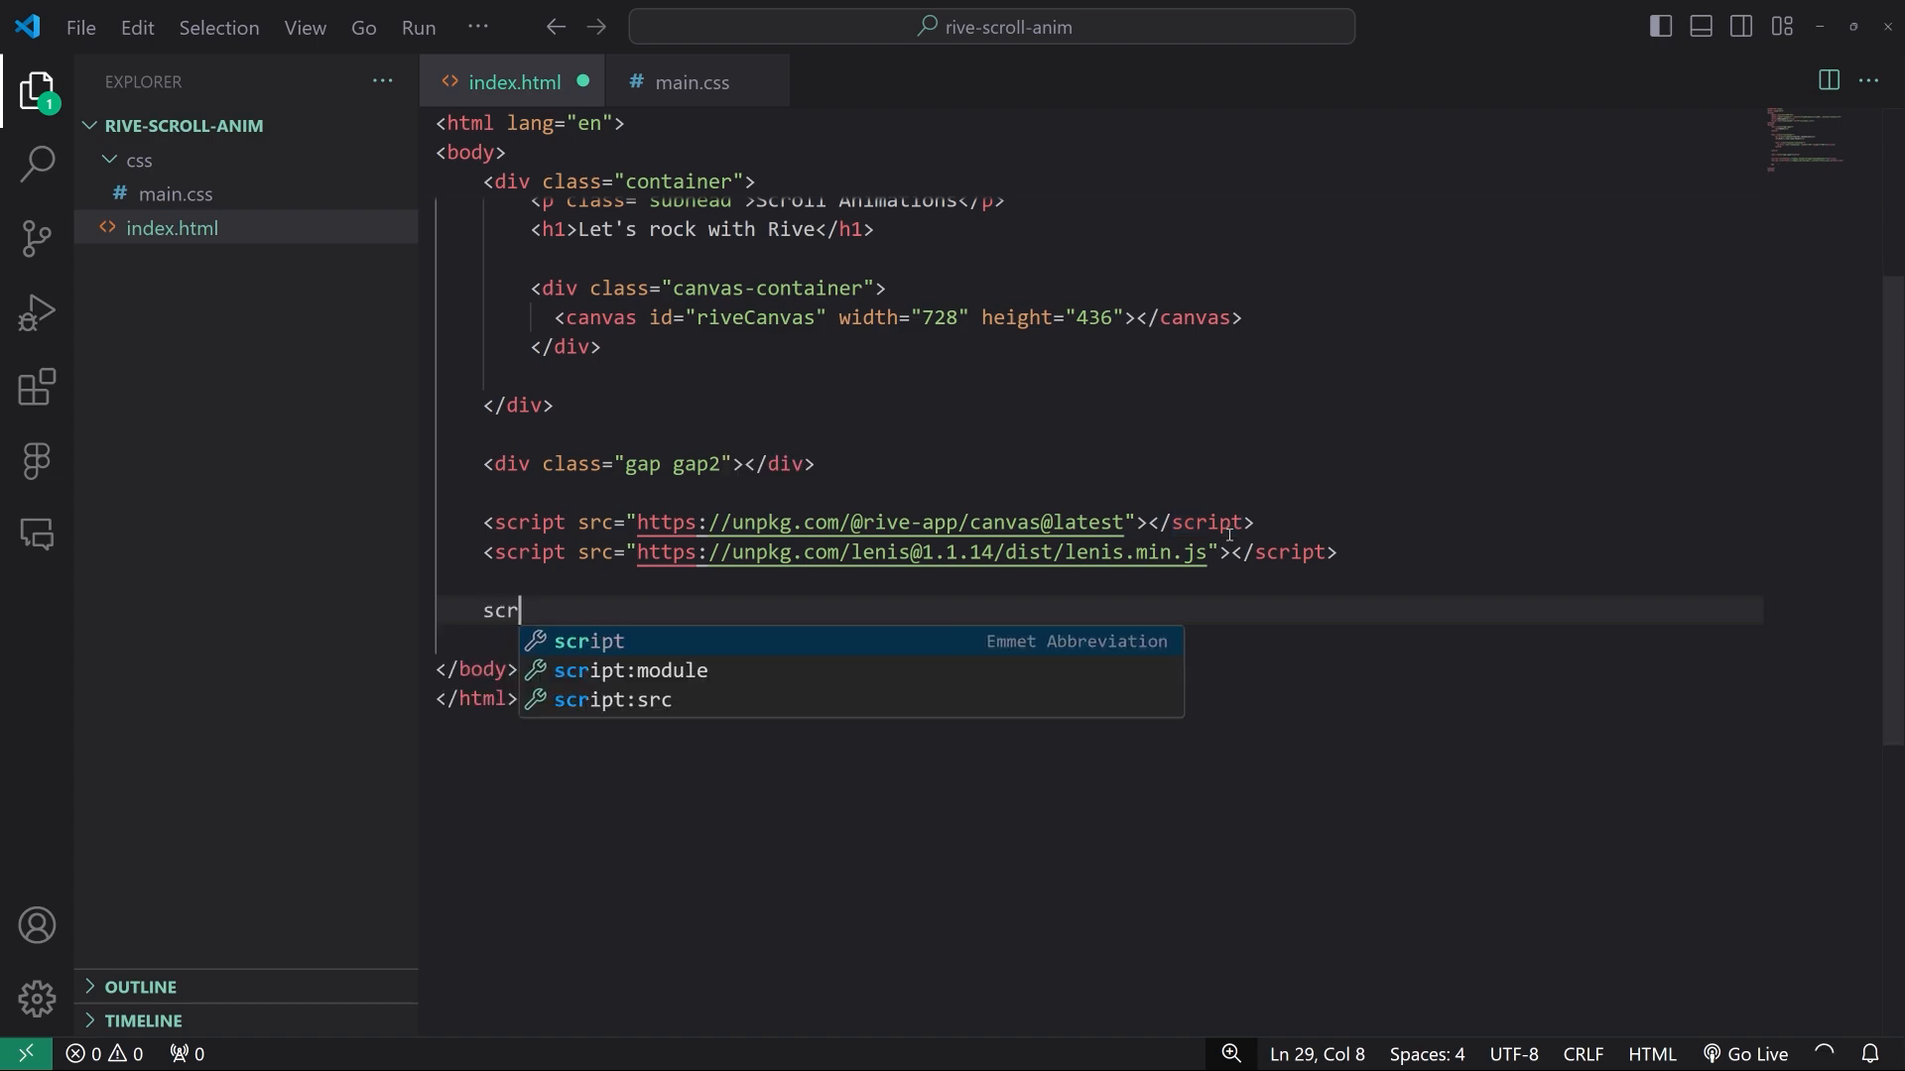
key(Tab)
key(Return)
key(Return)
key(Return)
key(Return)
key(Up)
key(Up)
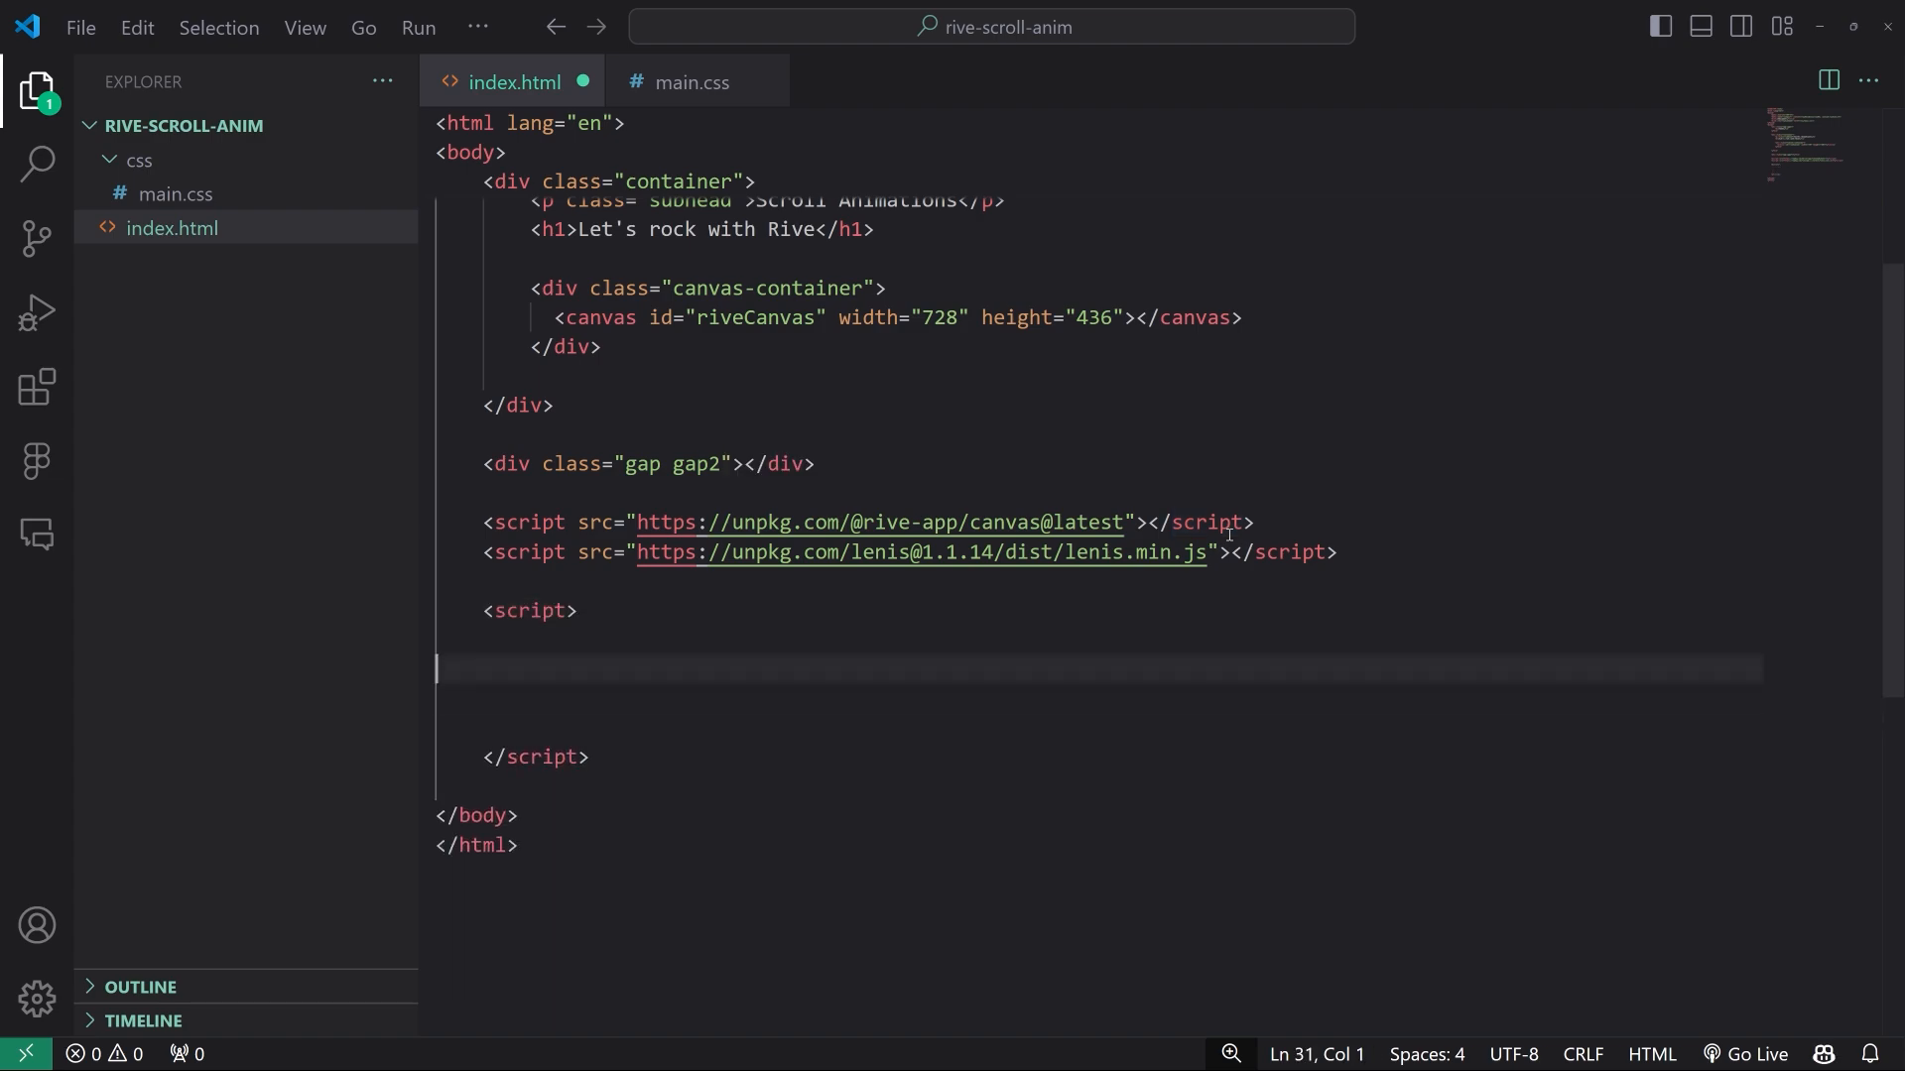
Declare an empty ScrollAnimationController class with opening and closing braces, indented one level inside the script block
key(Tab)
key(Tab)
key(Return)
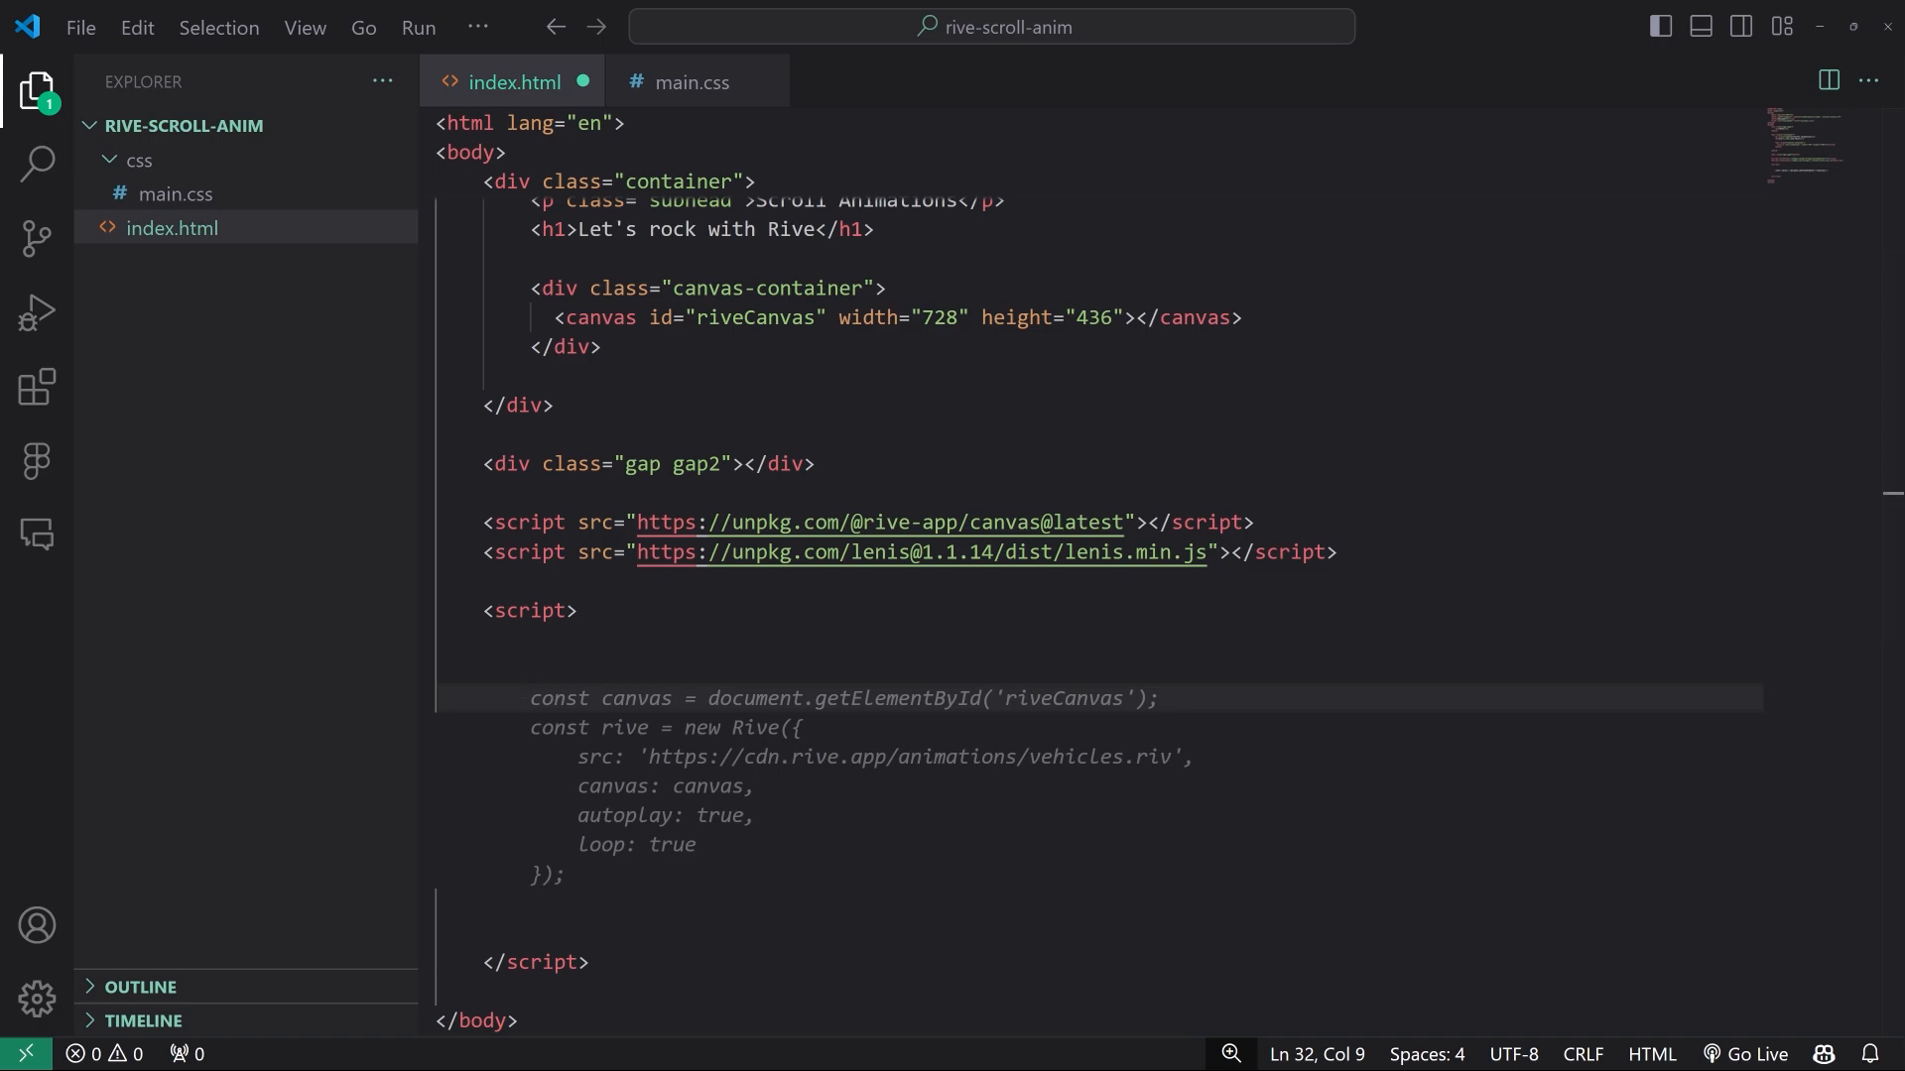
key(Escape)
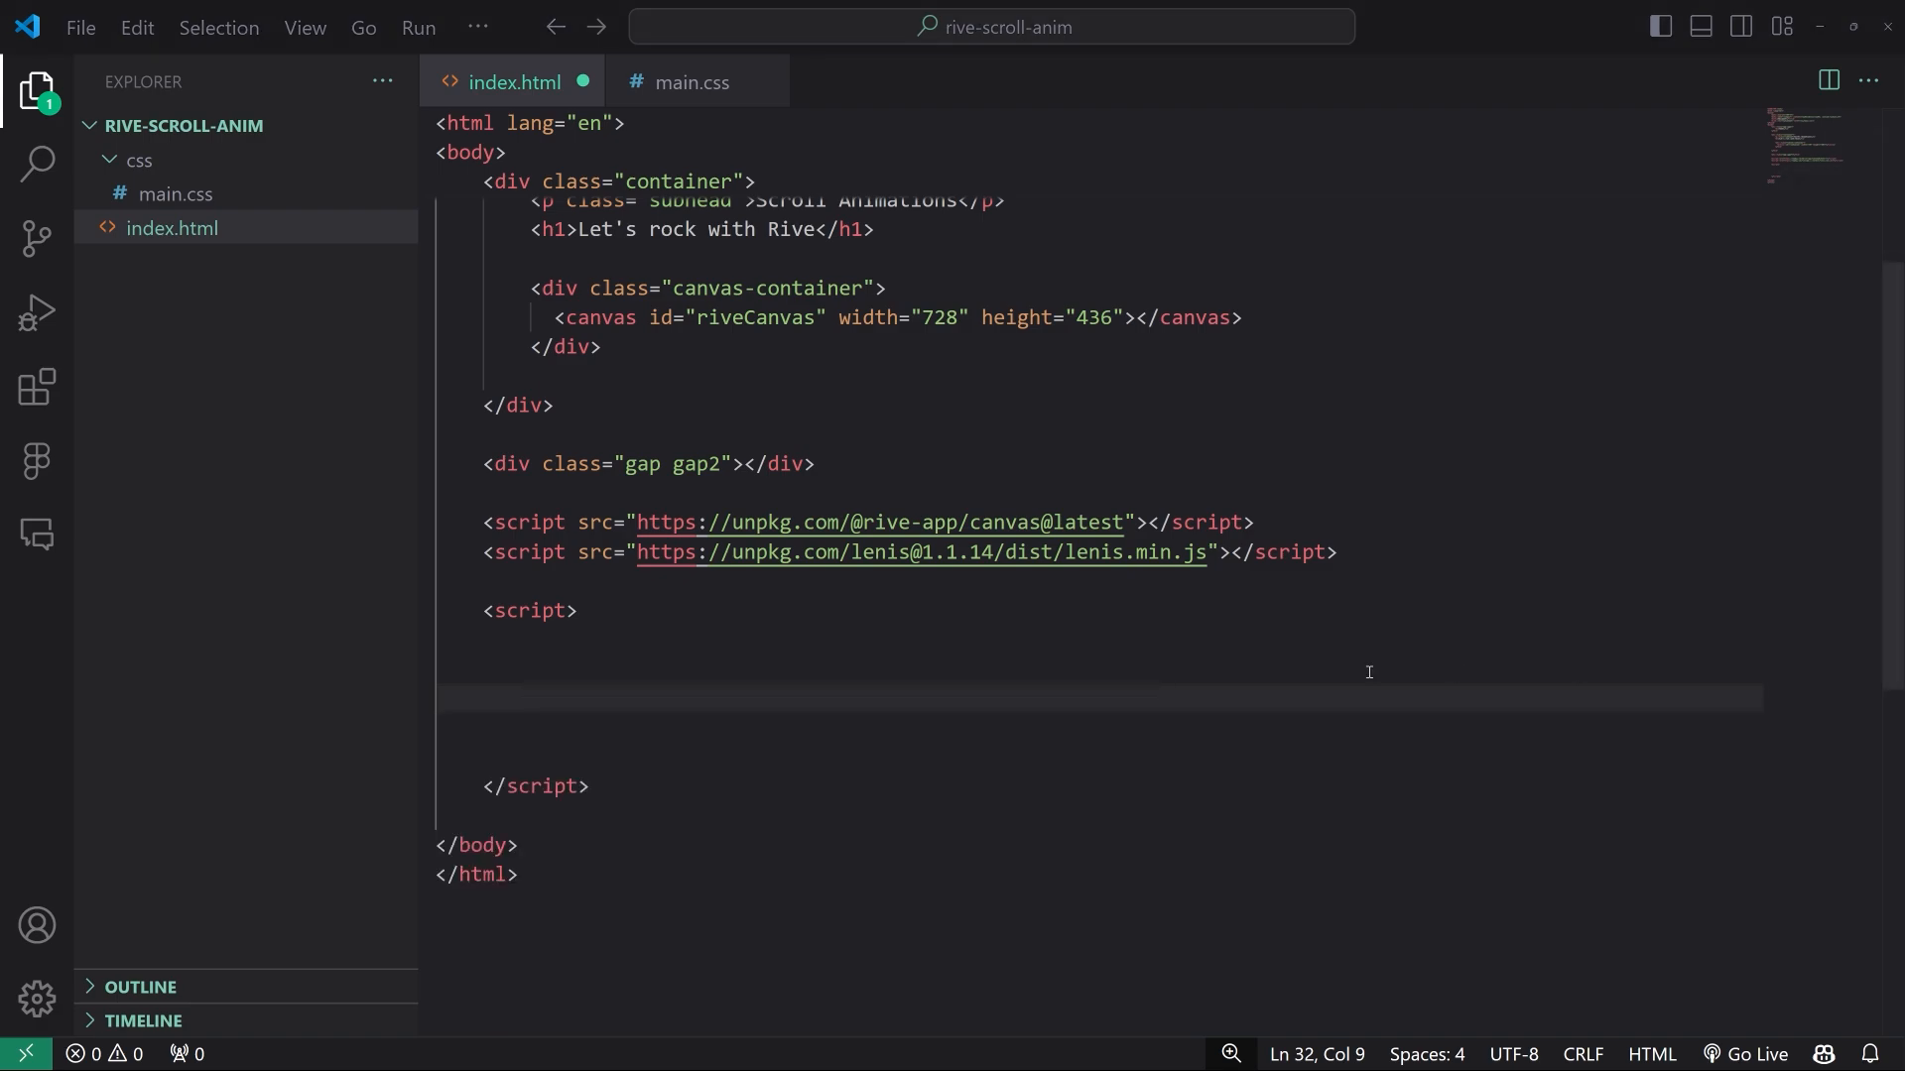
text(class ScrollAnimationController {)
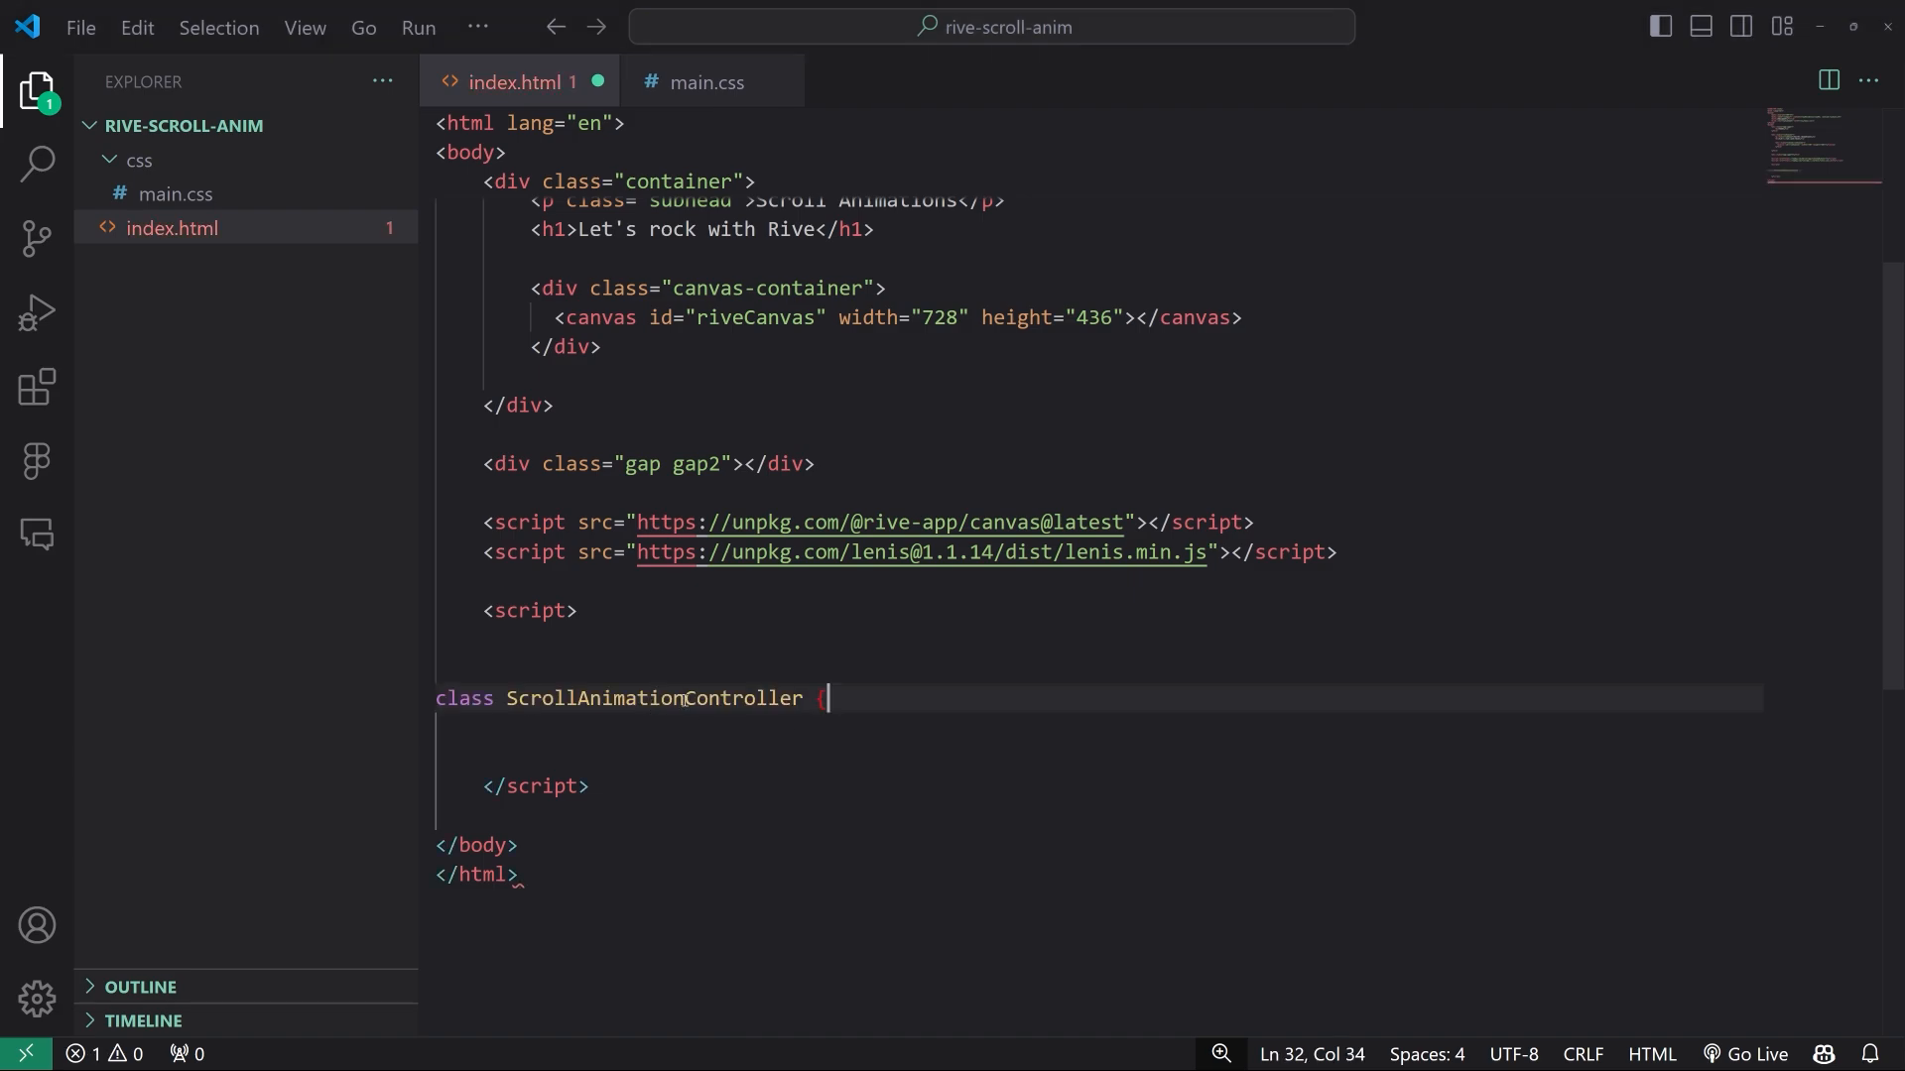
key(Home)
key(Tab)
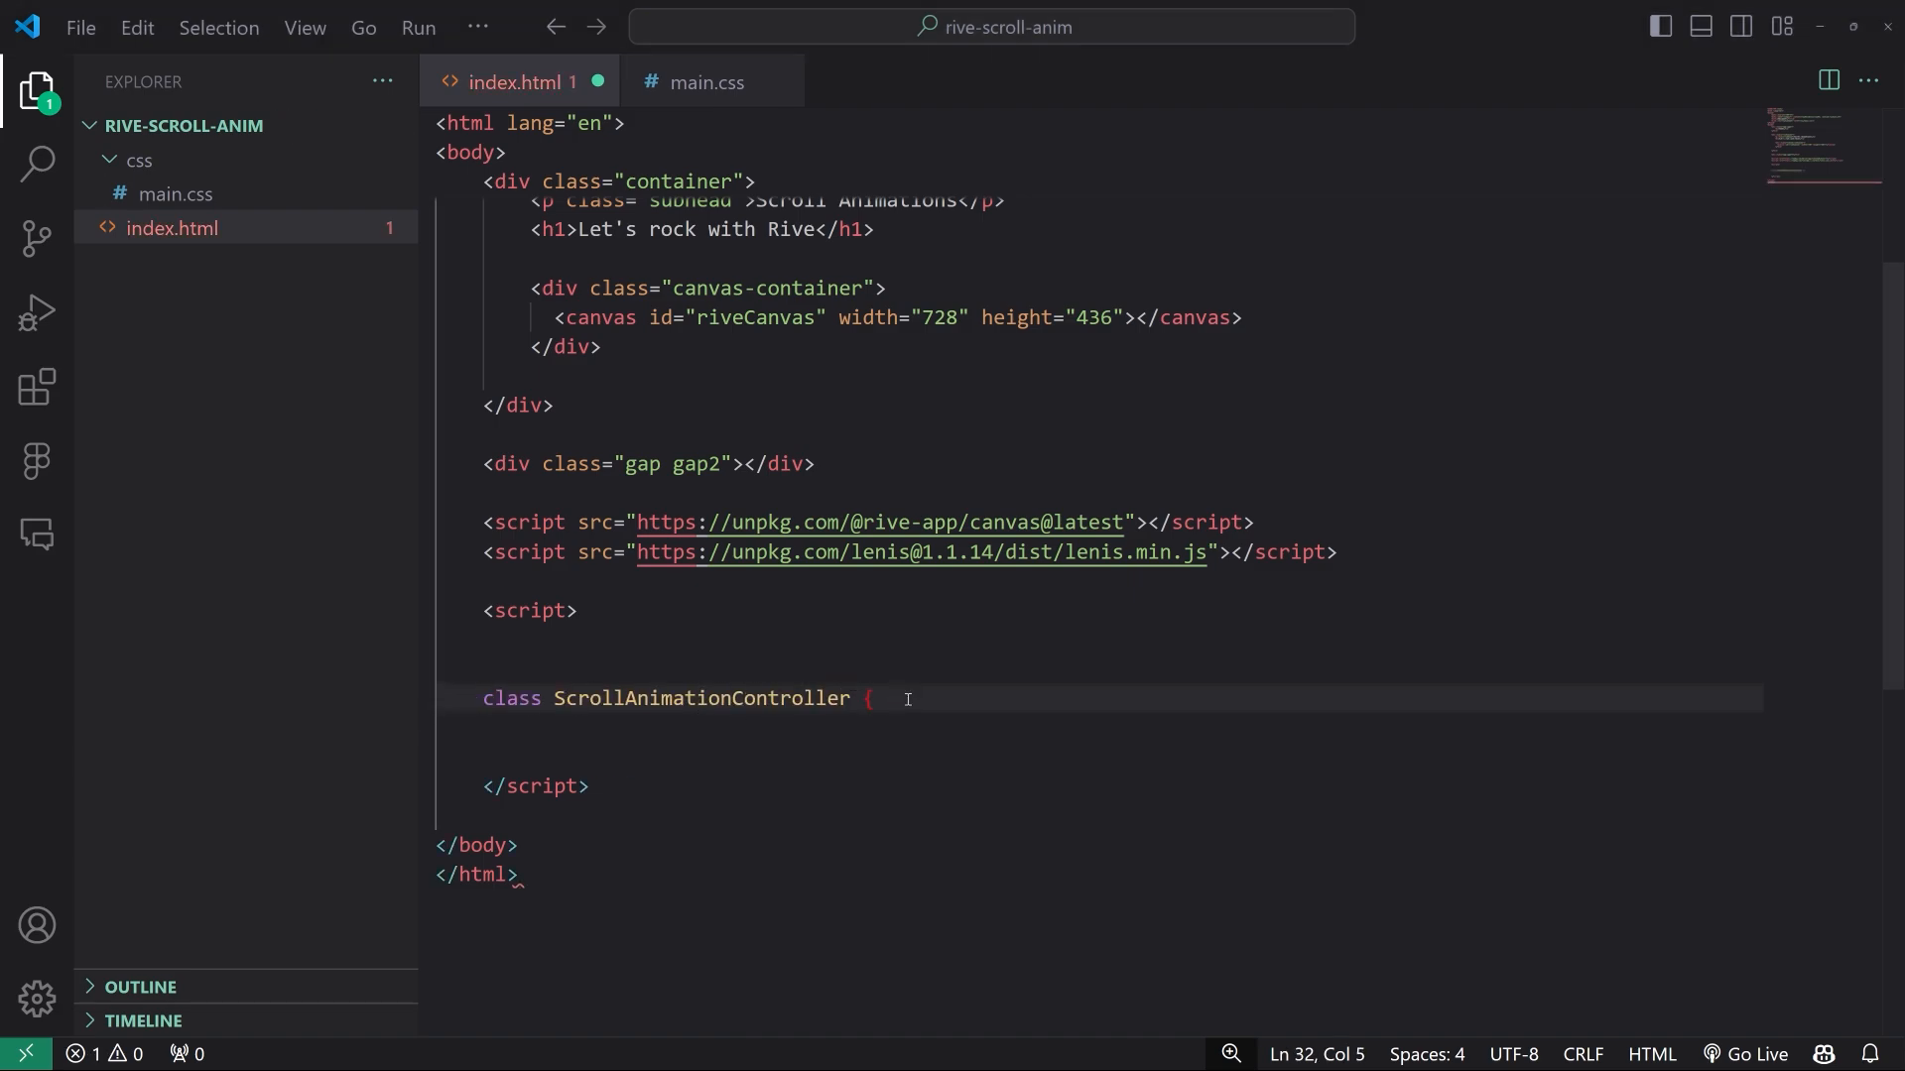
key(Tab)
click(931, 692)
key(Return)
key(Return)
text(})
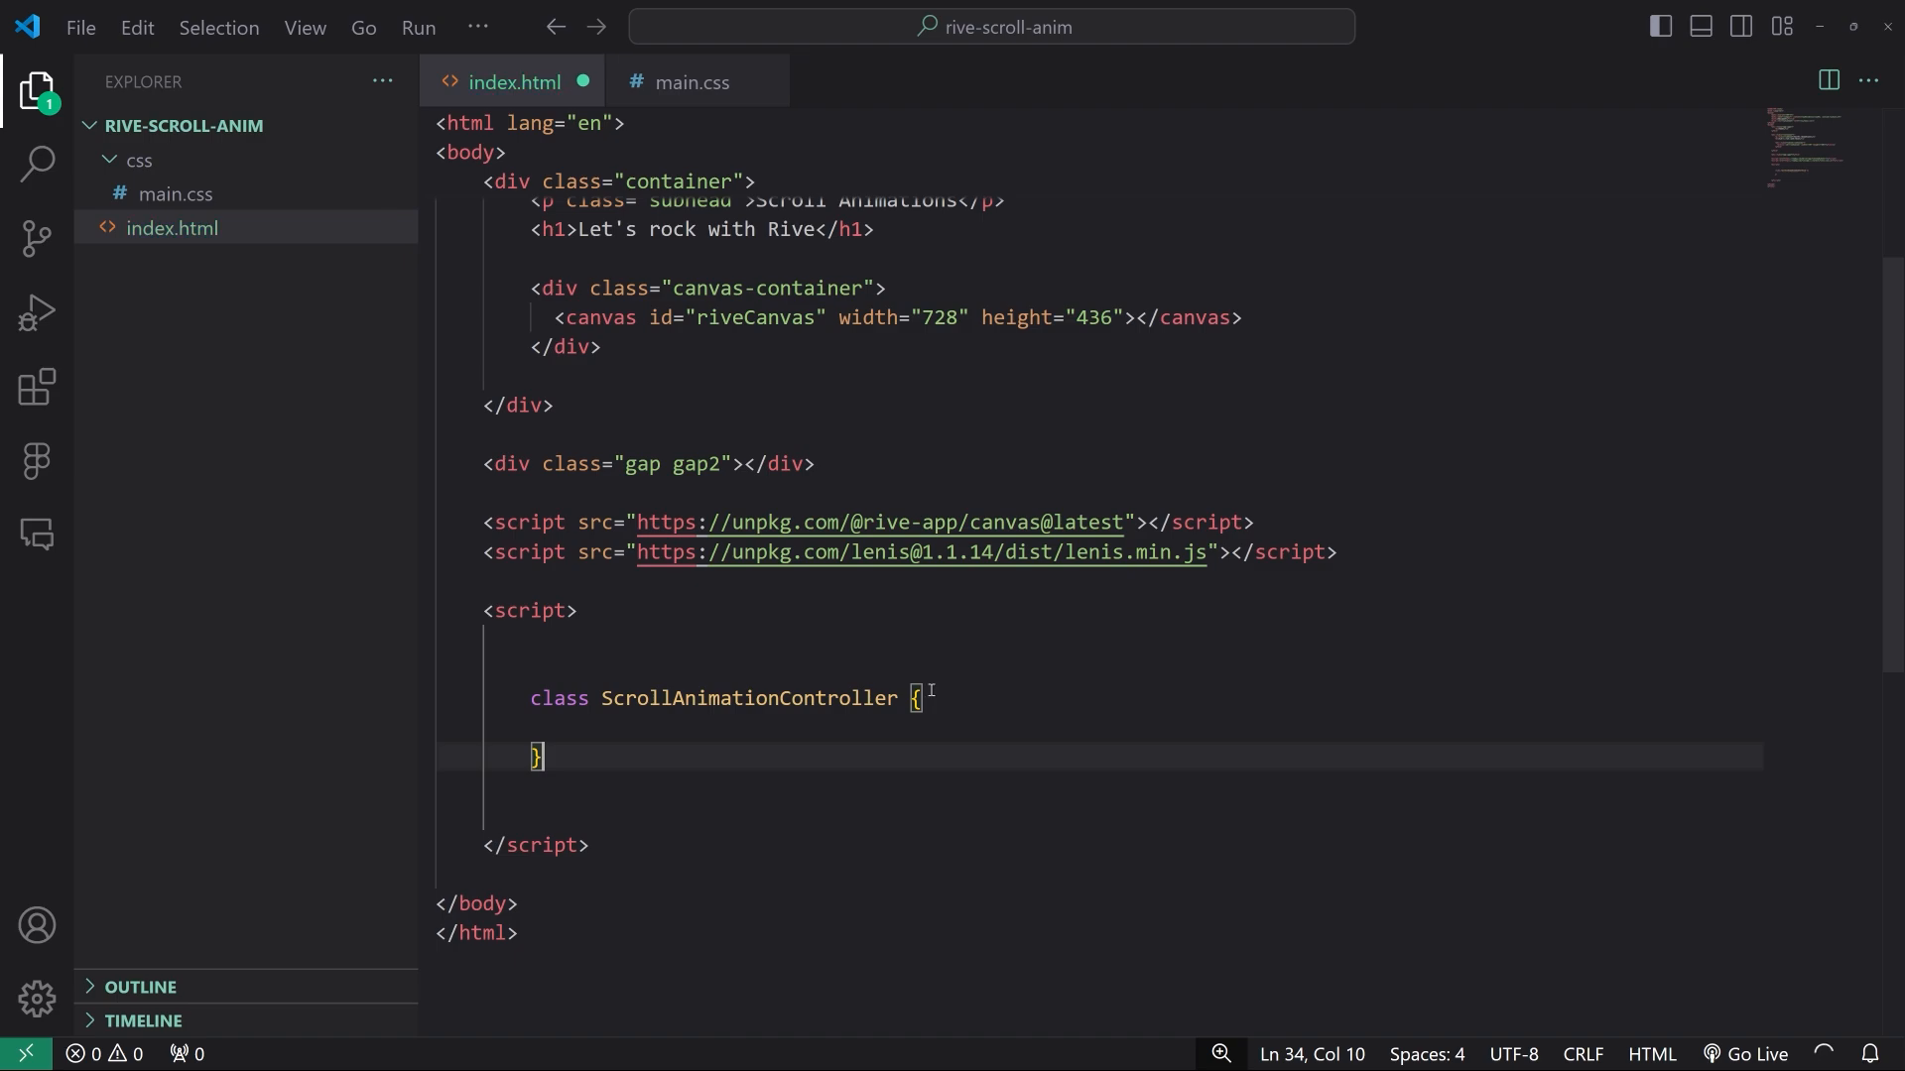
Add constructor(canvasId, rivePath) with scroll sections 0–0.29, 0.30–0.66 and 0.67–1, plus an autoplaying Rive instance using the ScrollController state machine
scroll(930, 691, down, 1)
click(828, 659)
double_click(724, 625)
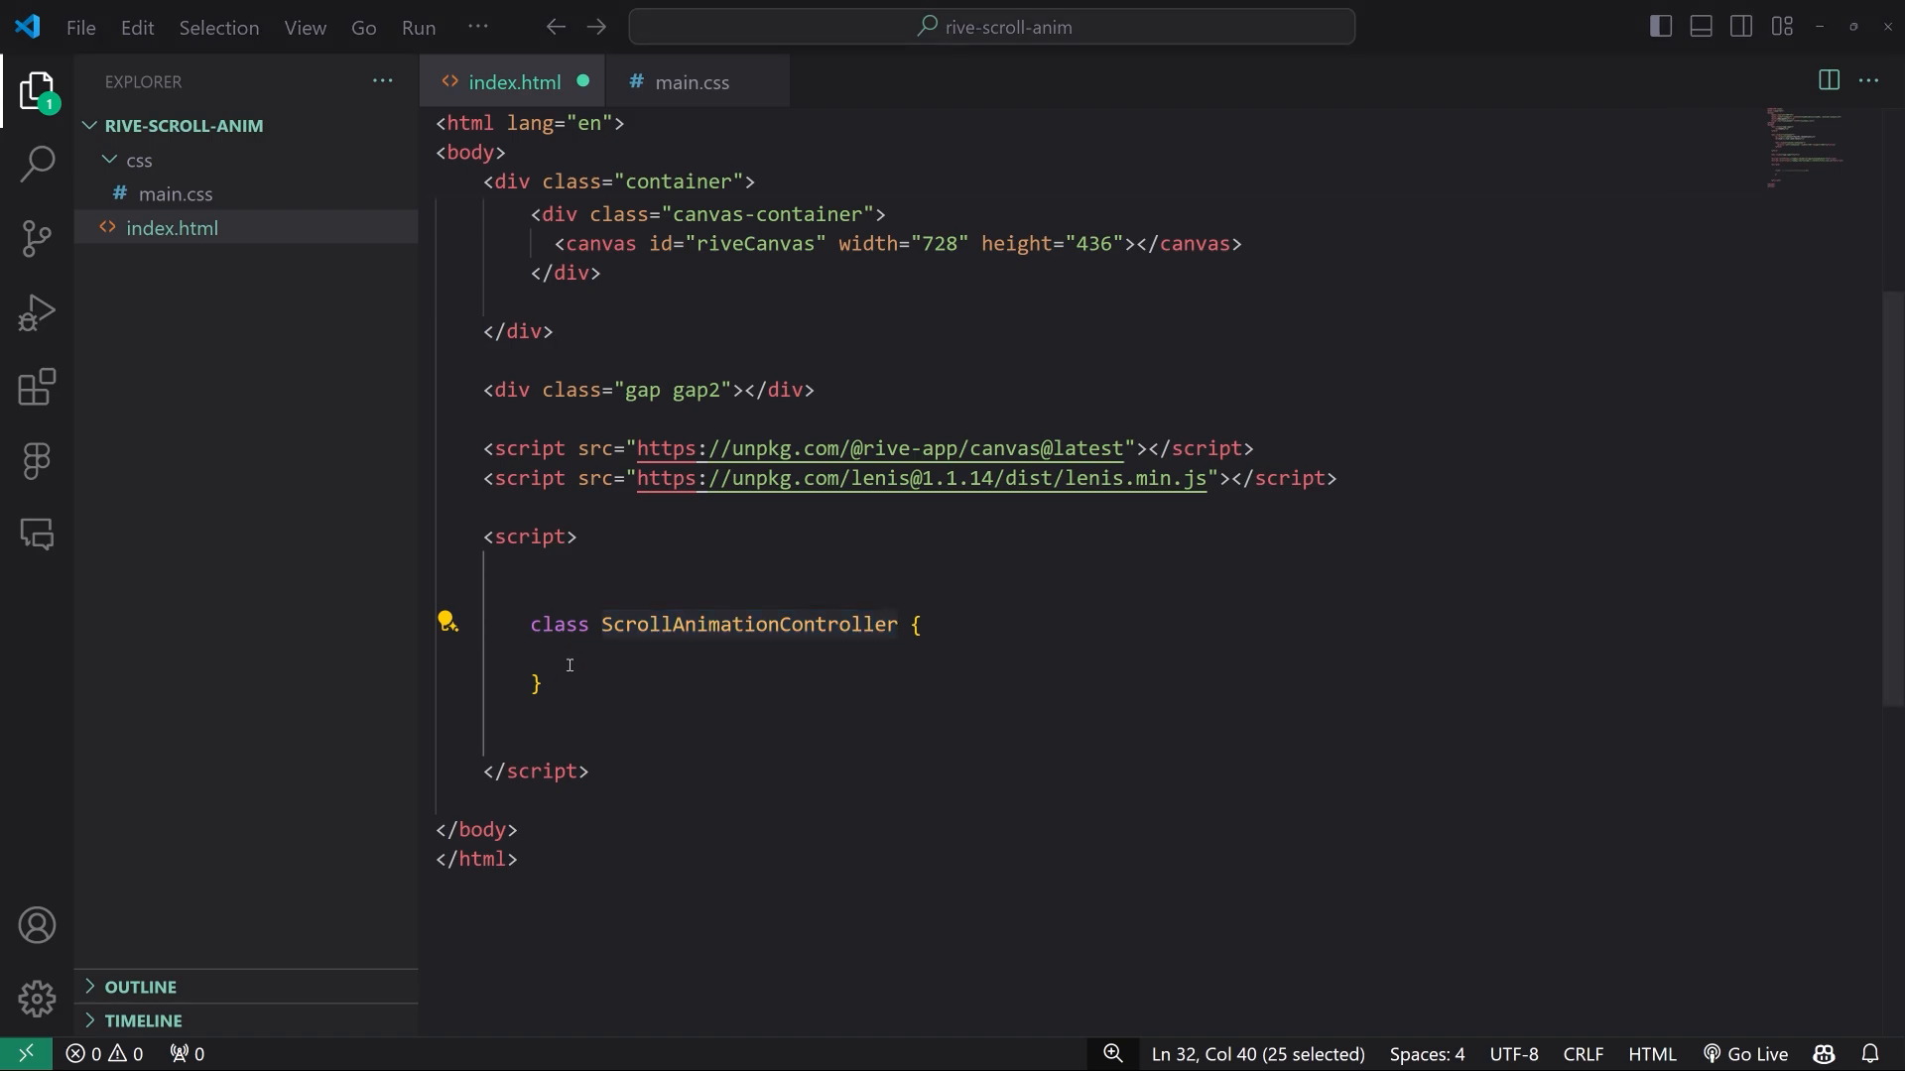
drag(585, 654, 428, 653)
text(constructor(canvasId, rivePath) { this.canvas = document.getElementById(canvasId); this.animations = { scroll_section_1: { min: 0, max: 0.29 },    // 0-20% scroll_section_2: { min: 0.30, max: 0.66 }, // 21-50% scroll_section_3: { min: 0.67, max: 1 }    // 51-100% }; this.currentAnimation = null;  // Initialize Rive - Use the correct constructor name this.rive = new rive.Rive({    // Changed from window.Rive to rive.Rive canvas: this.canvas, src: rivePath, autoplay: true, stateMachines: "ScrollController", onLoad: () => this.init() }); })
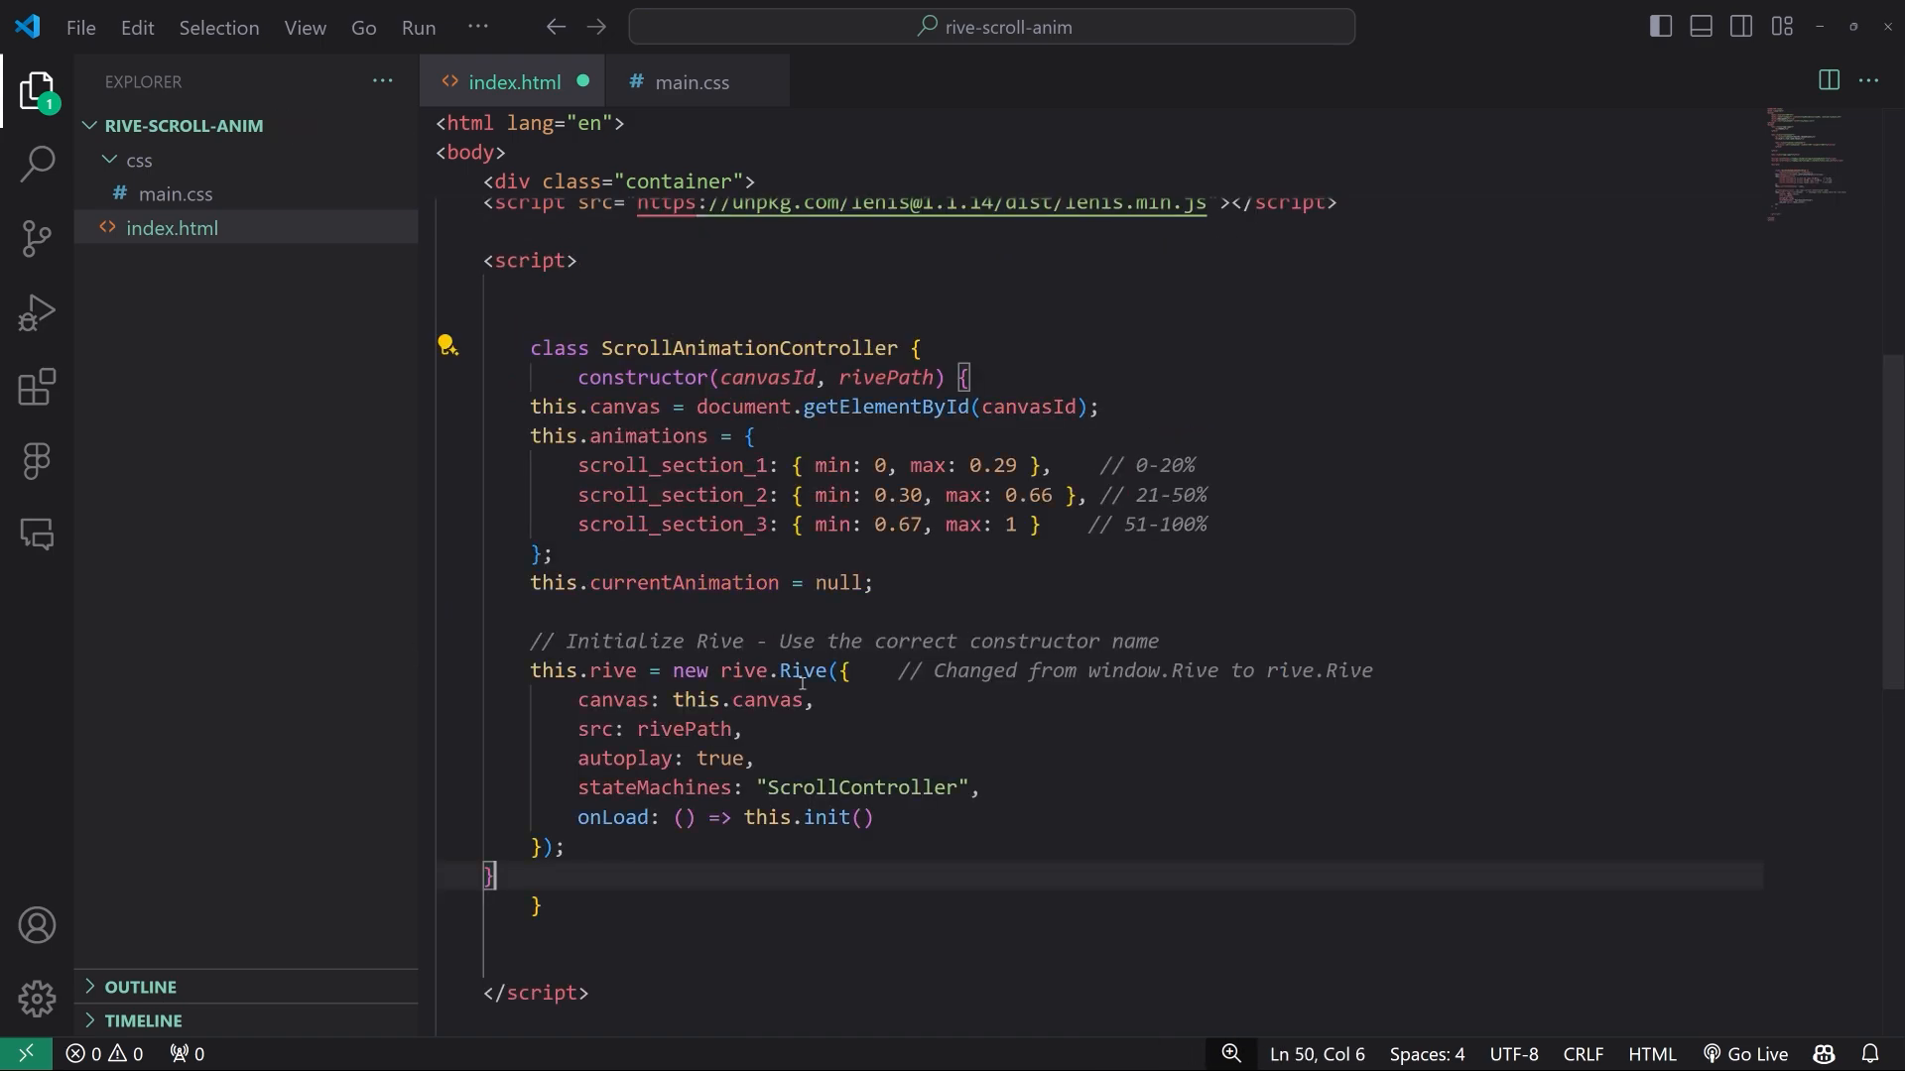
Indent the constructor's body and closing brace by two levels
drag(574, 872, 437, 402)
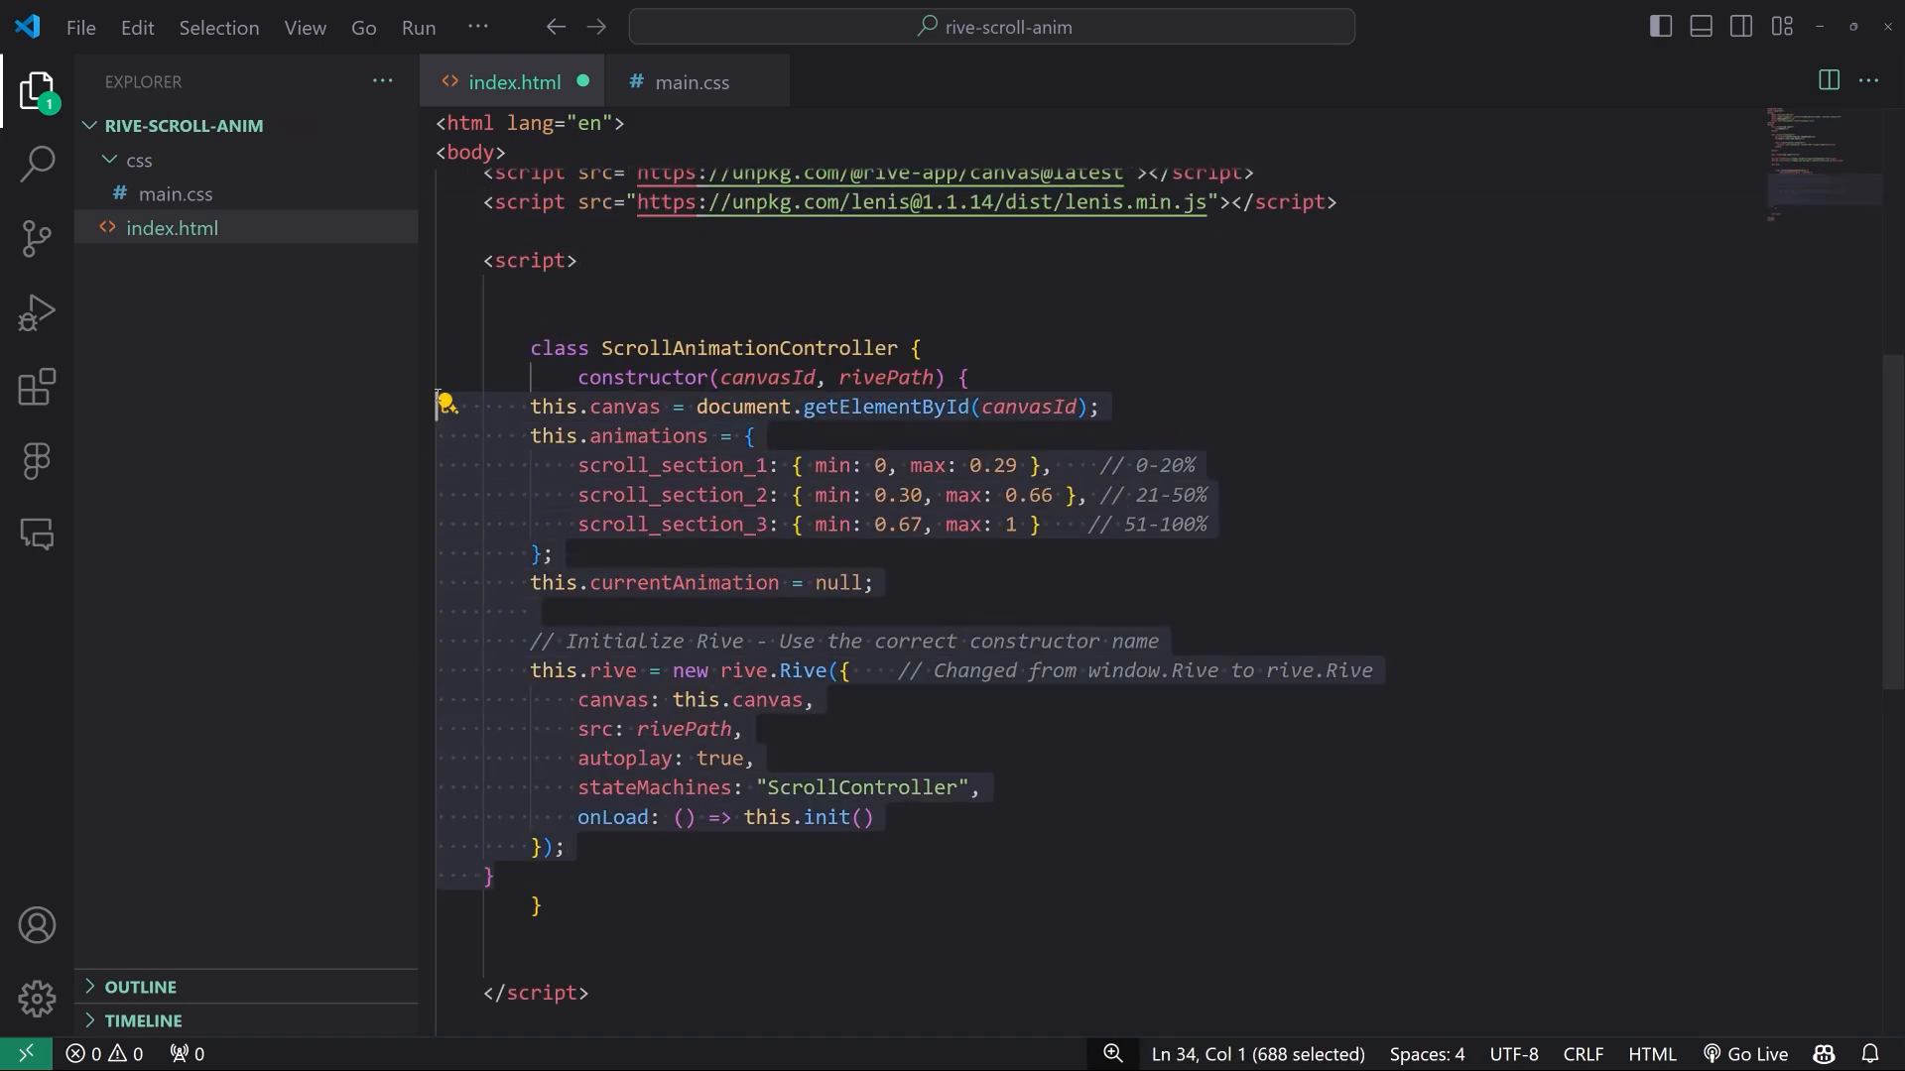
key(Tab)
key(Tab)
key(Right)
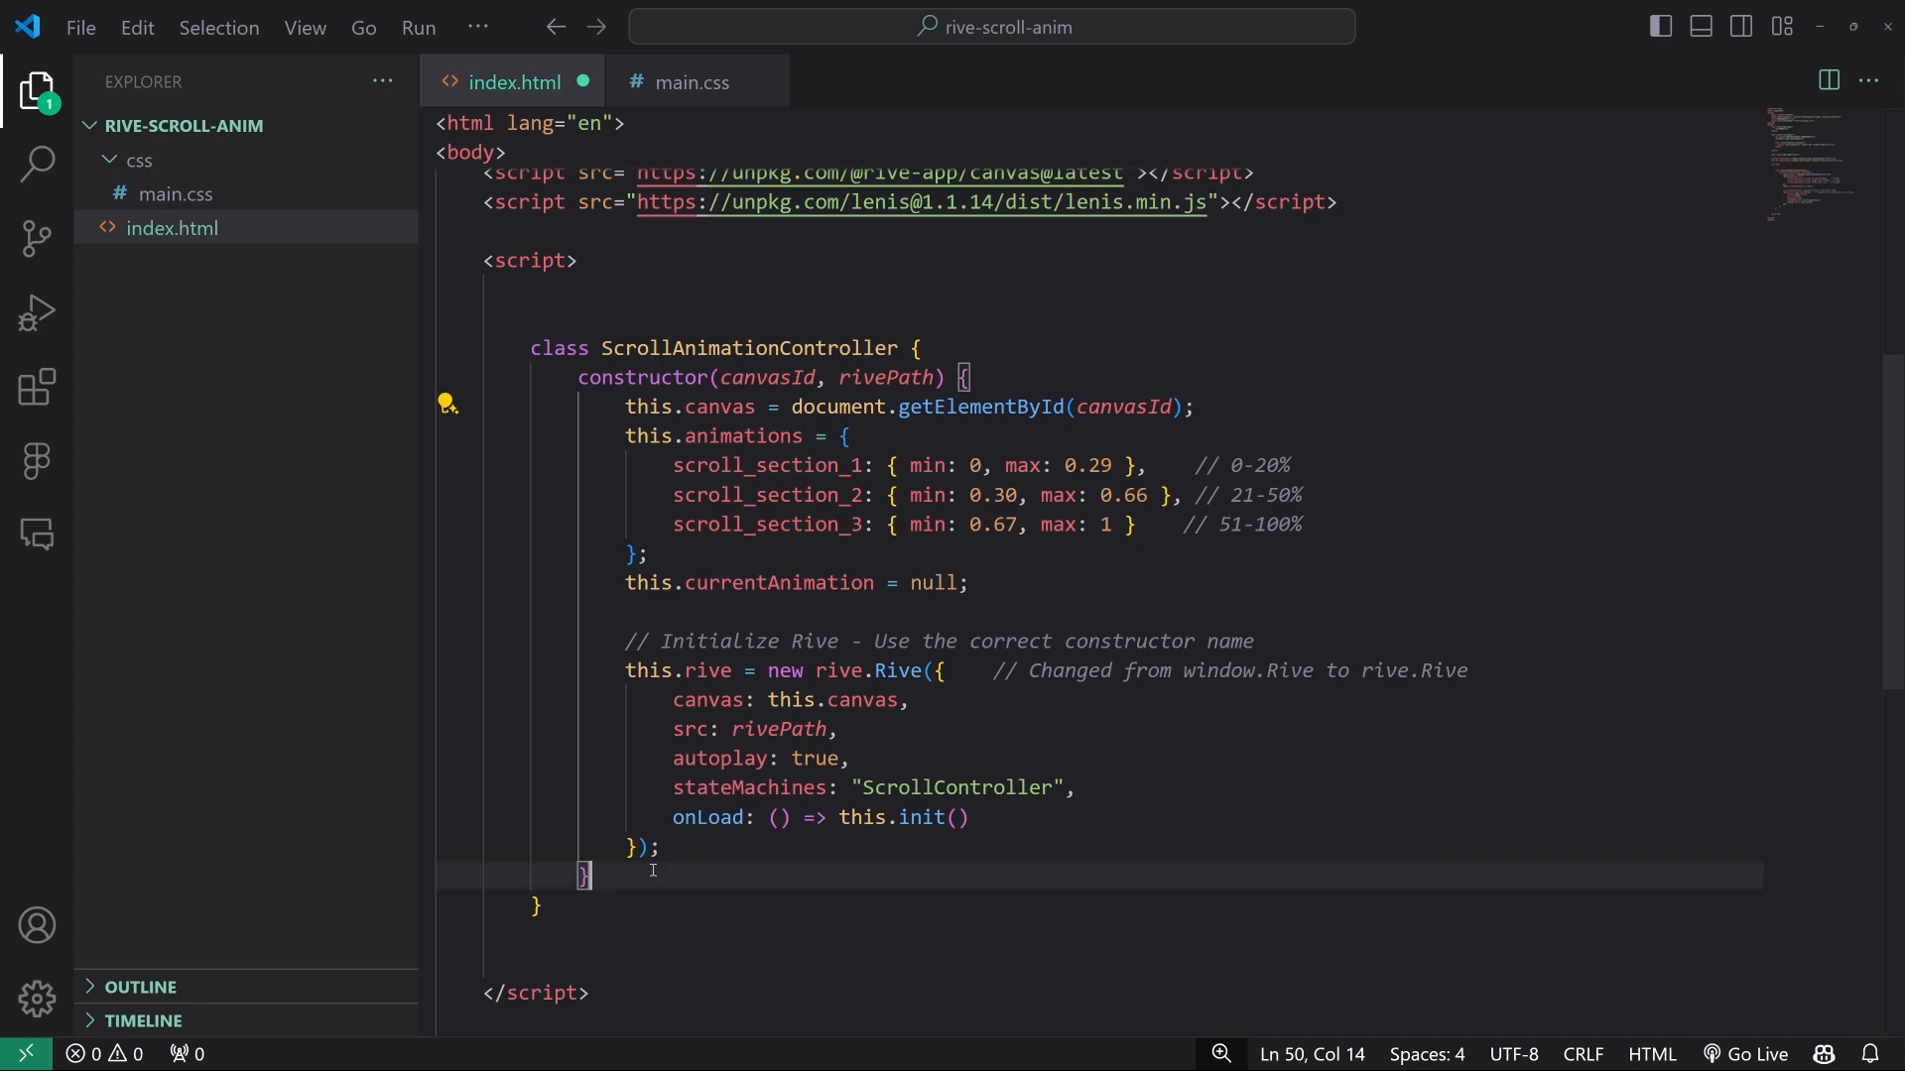
Insert a blank line before and after the constructor inside the ScrollAnimationController class and review its code
scroll(831, 830, down, 1)
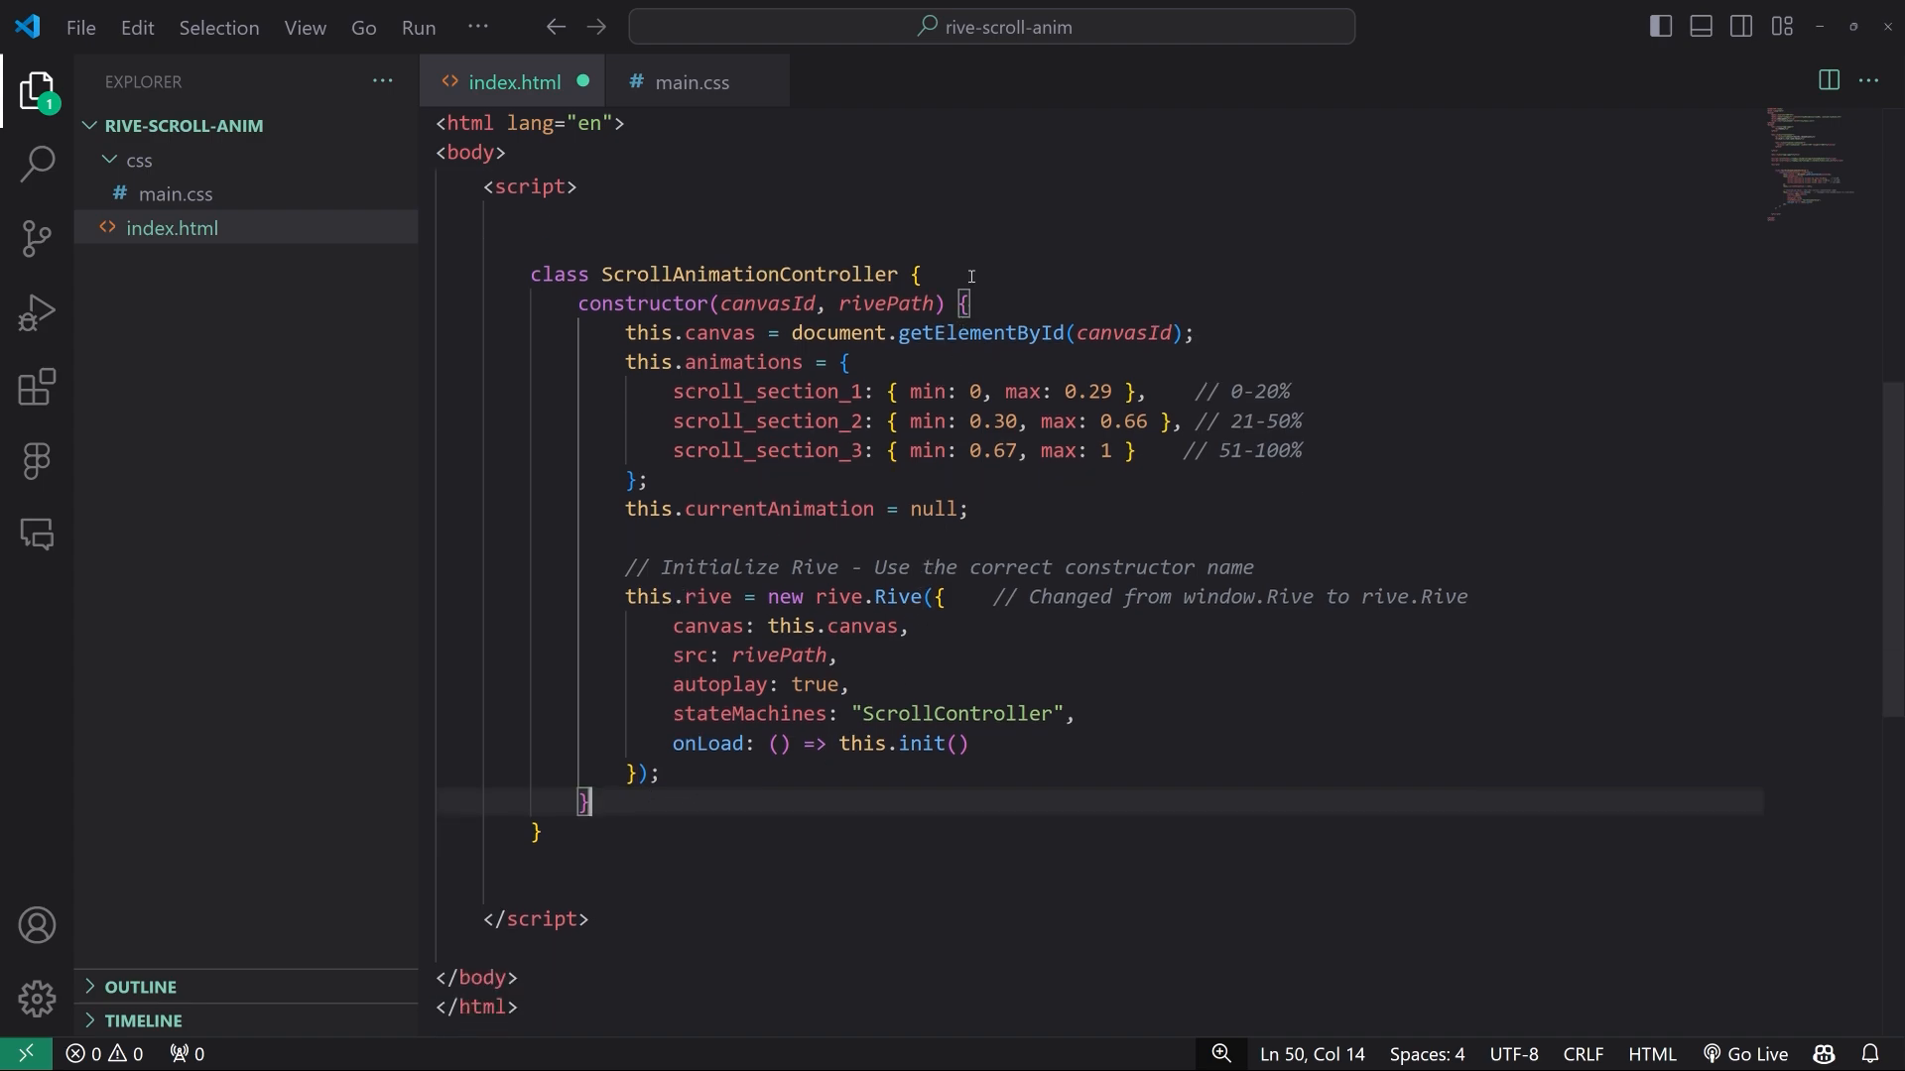
click(971, 275)
key(Return)
click(595, 831)
key(Return)
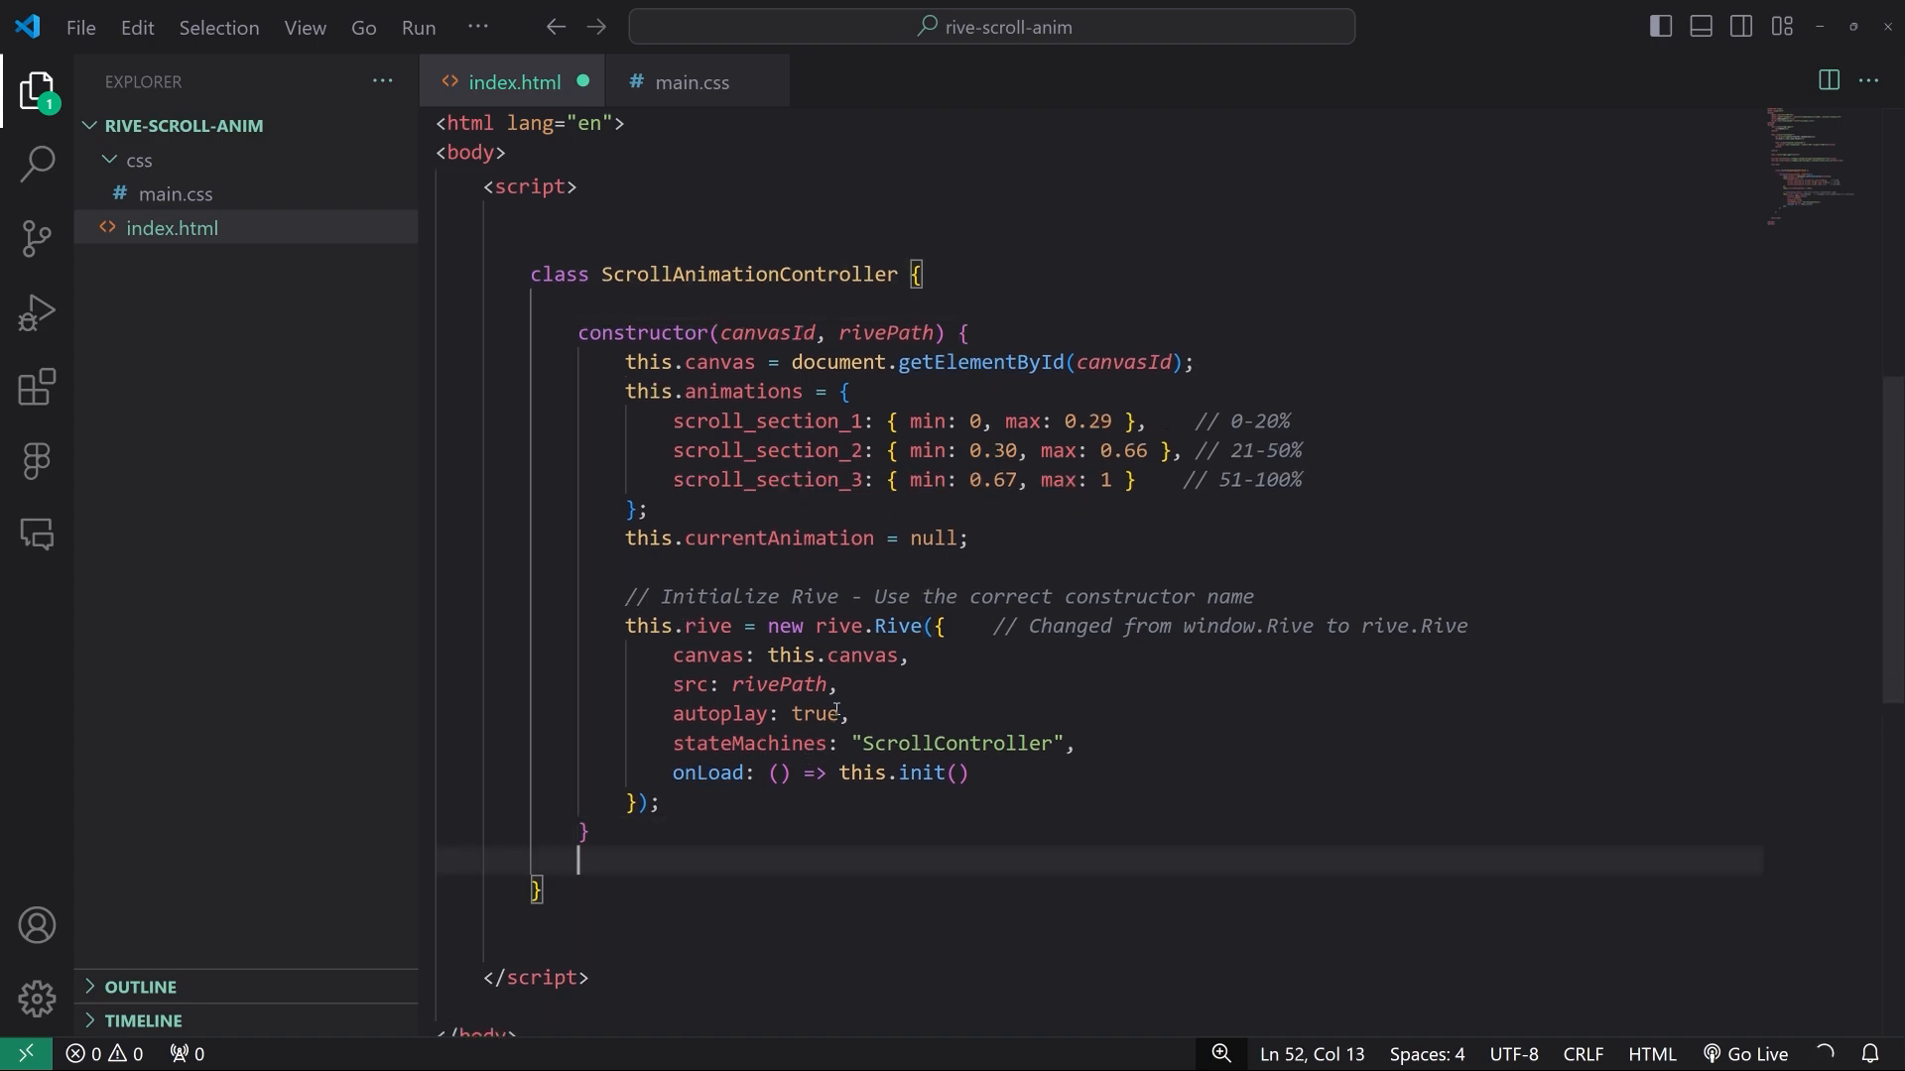
scroll(817, 643, down, 1)
click(684, 793)
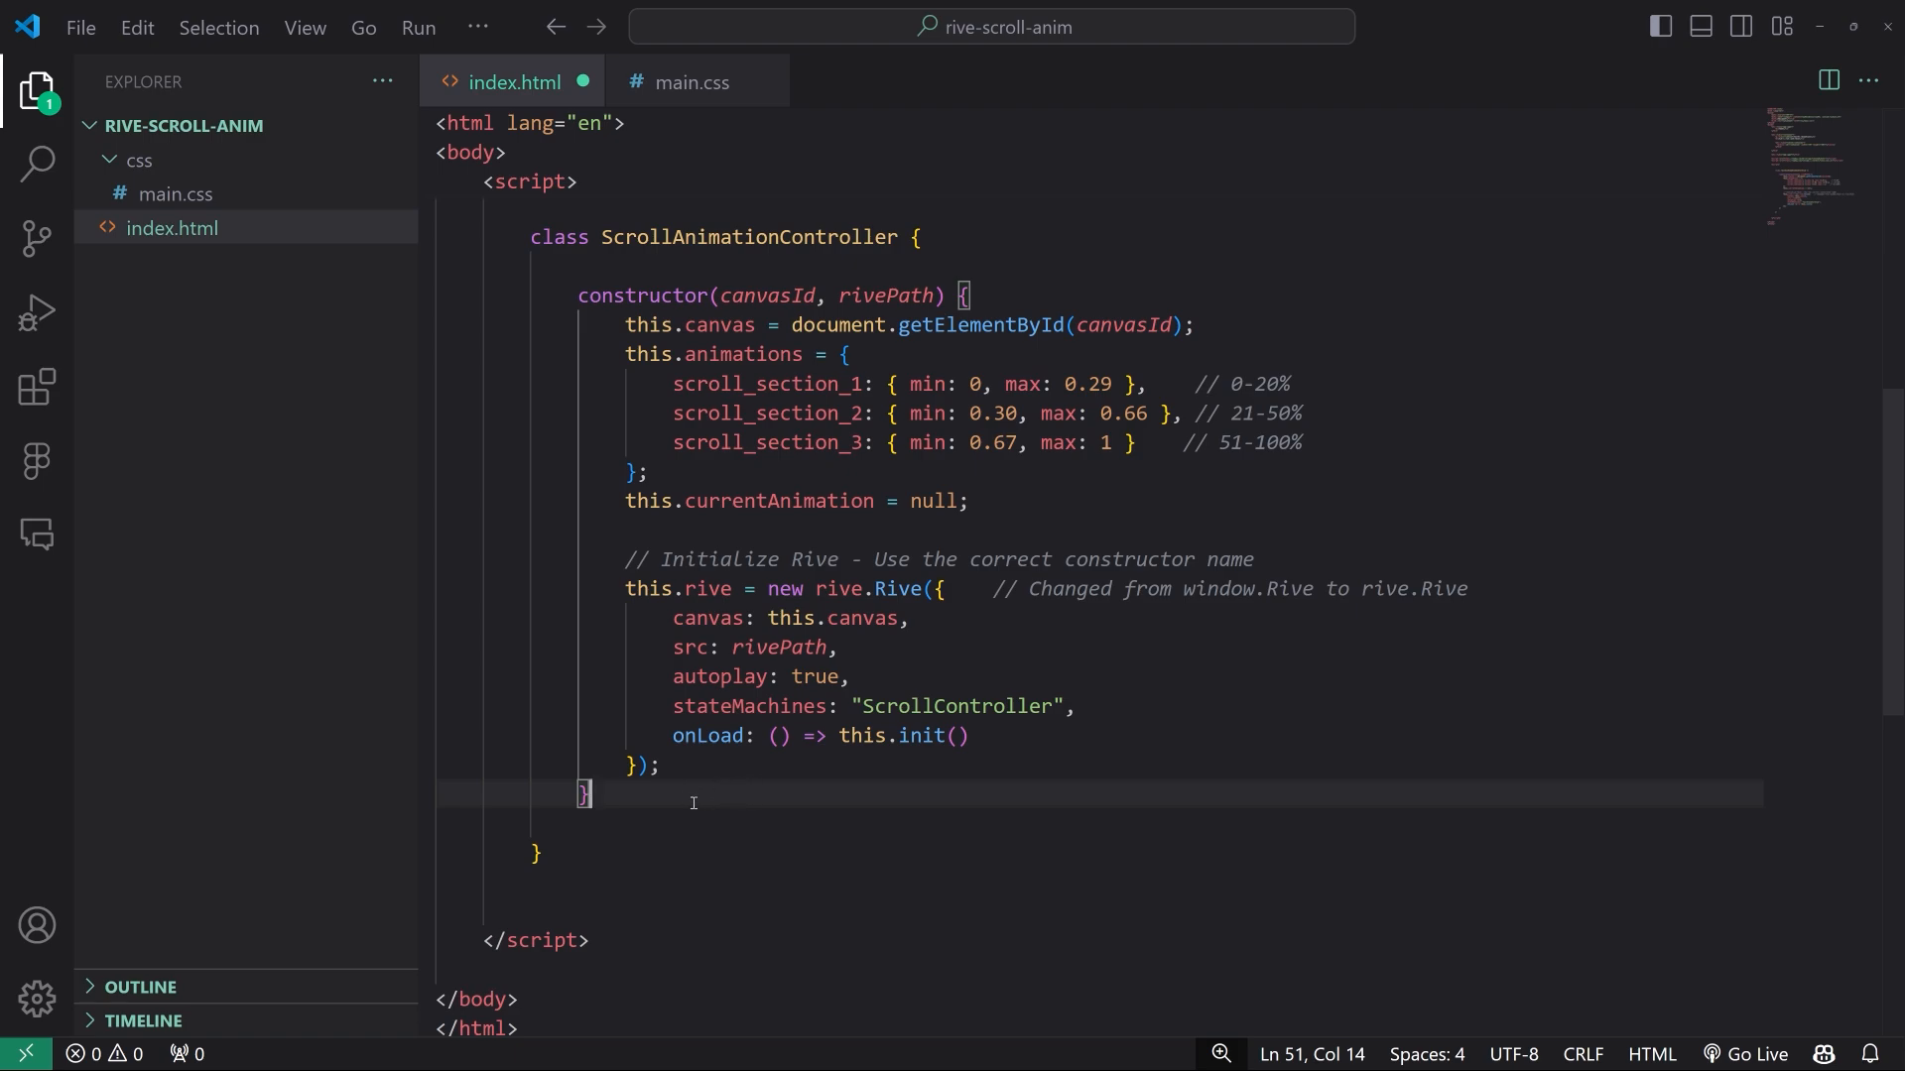
drag(693, 803, 437, 296)
click(775, 536)
click(1025, 501)
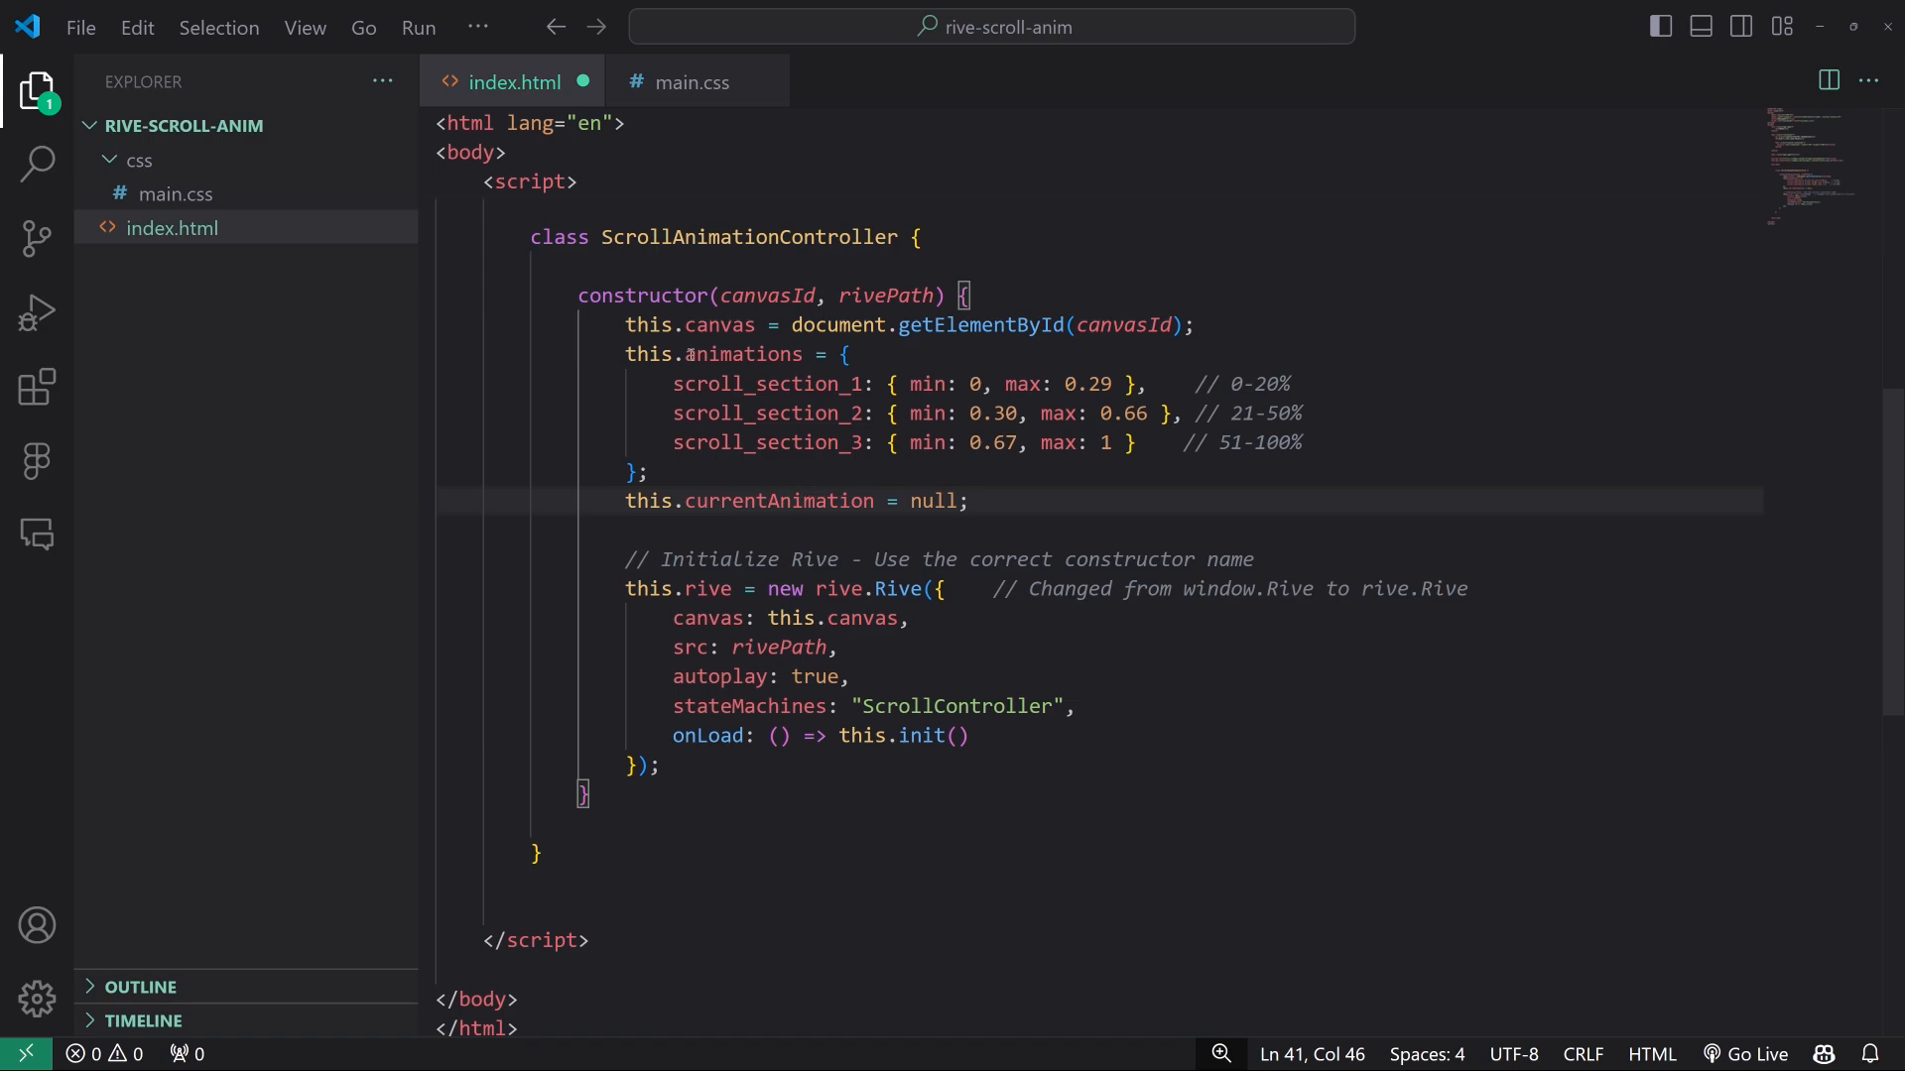
Examine how the constructor's canvasId and rivePath parameters relate to the canvas element's id and the Rive src option
double_click(769, 295)
scroll(844, 353, up, 3)
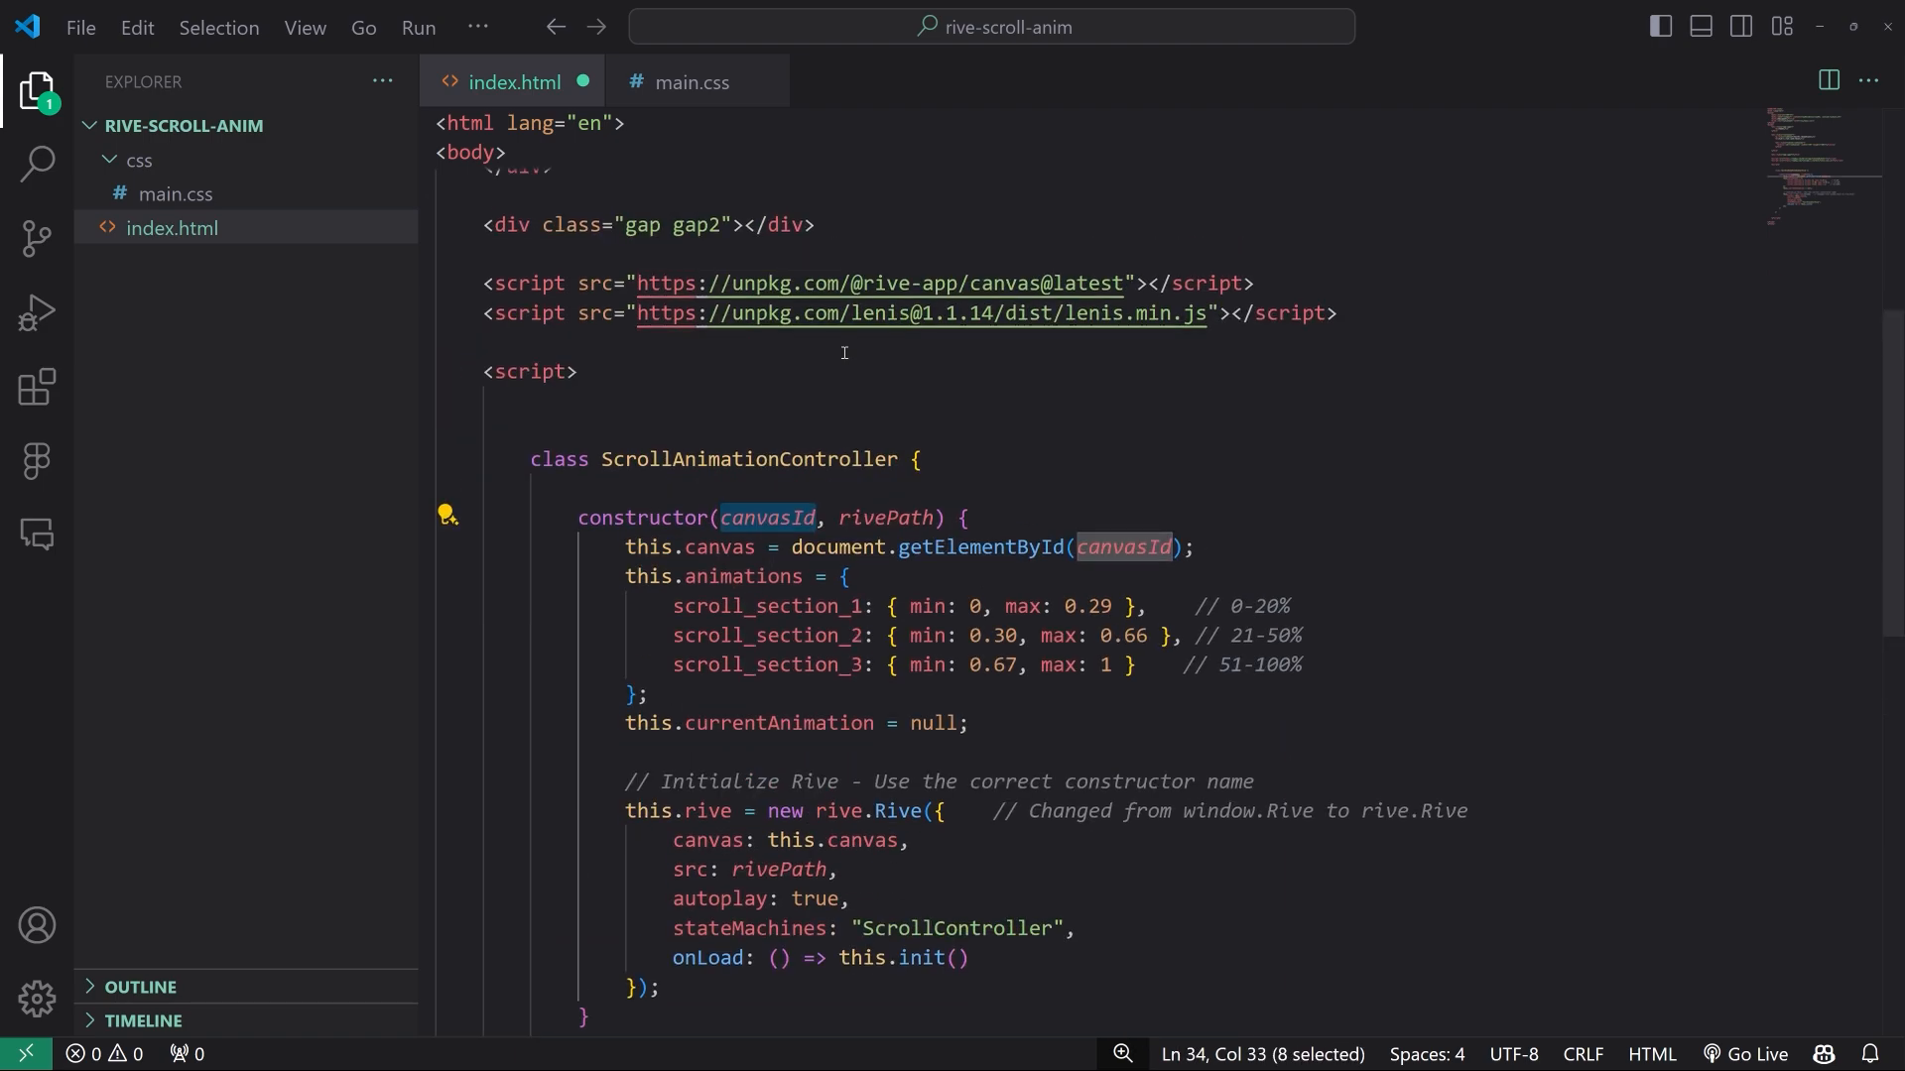
scroll(844, 354, up, 3)
double_click(751, 301)
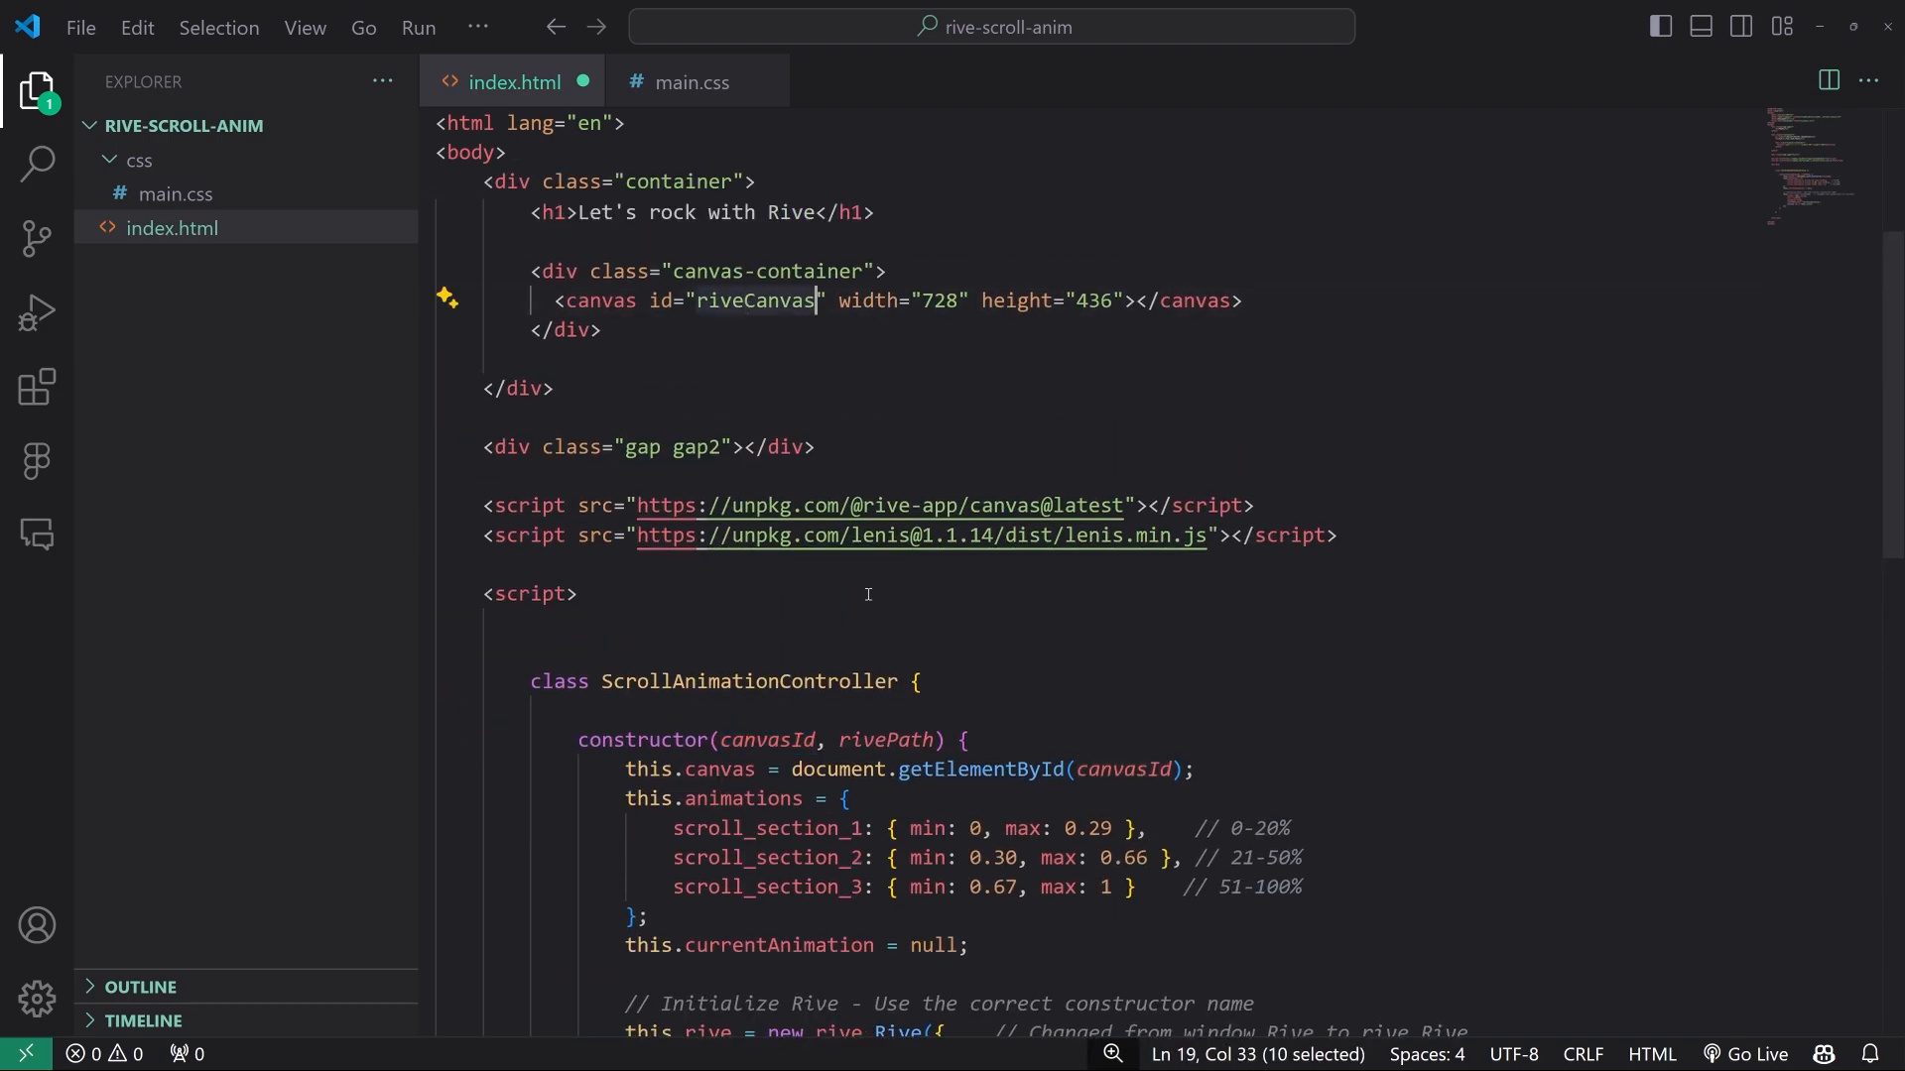
scroll(868, 595, down, 2)
double_click(886, 555)
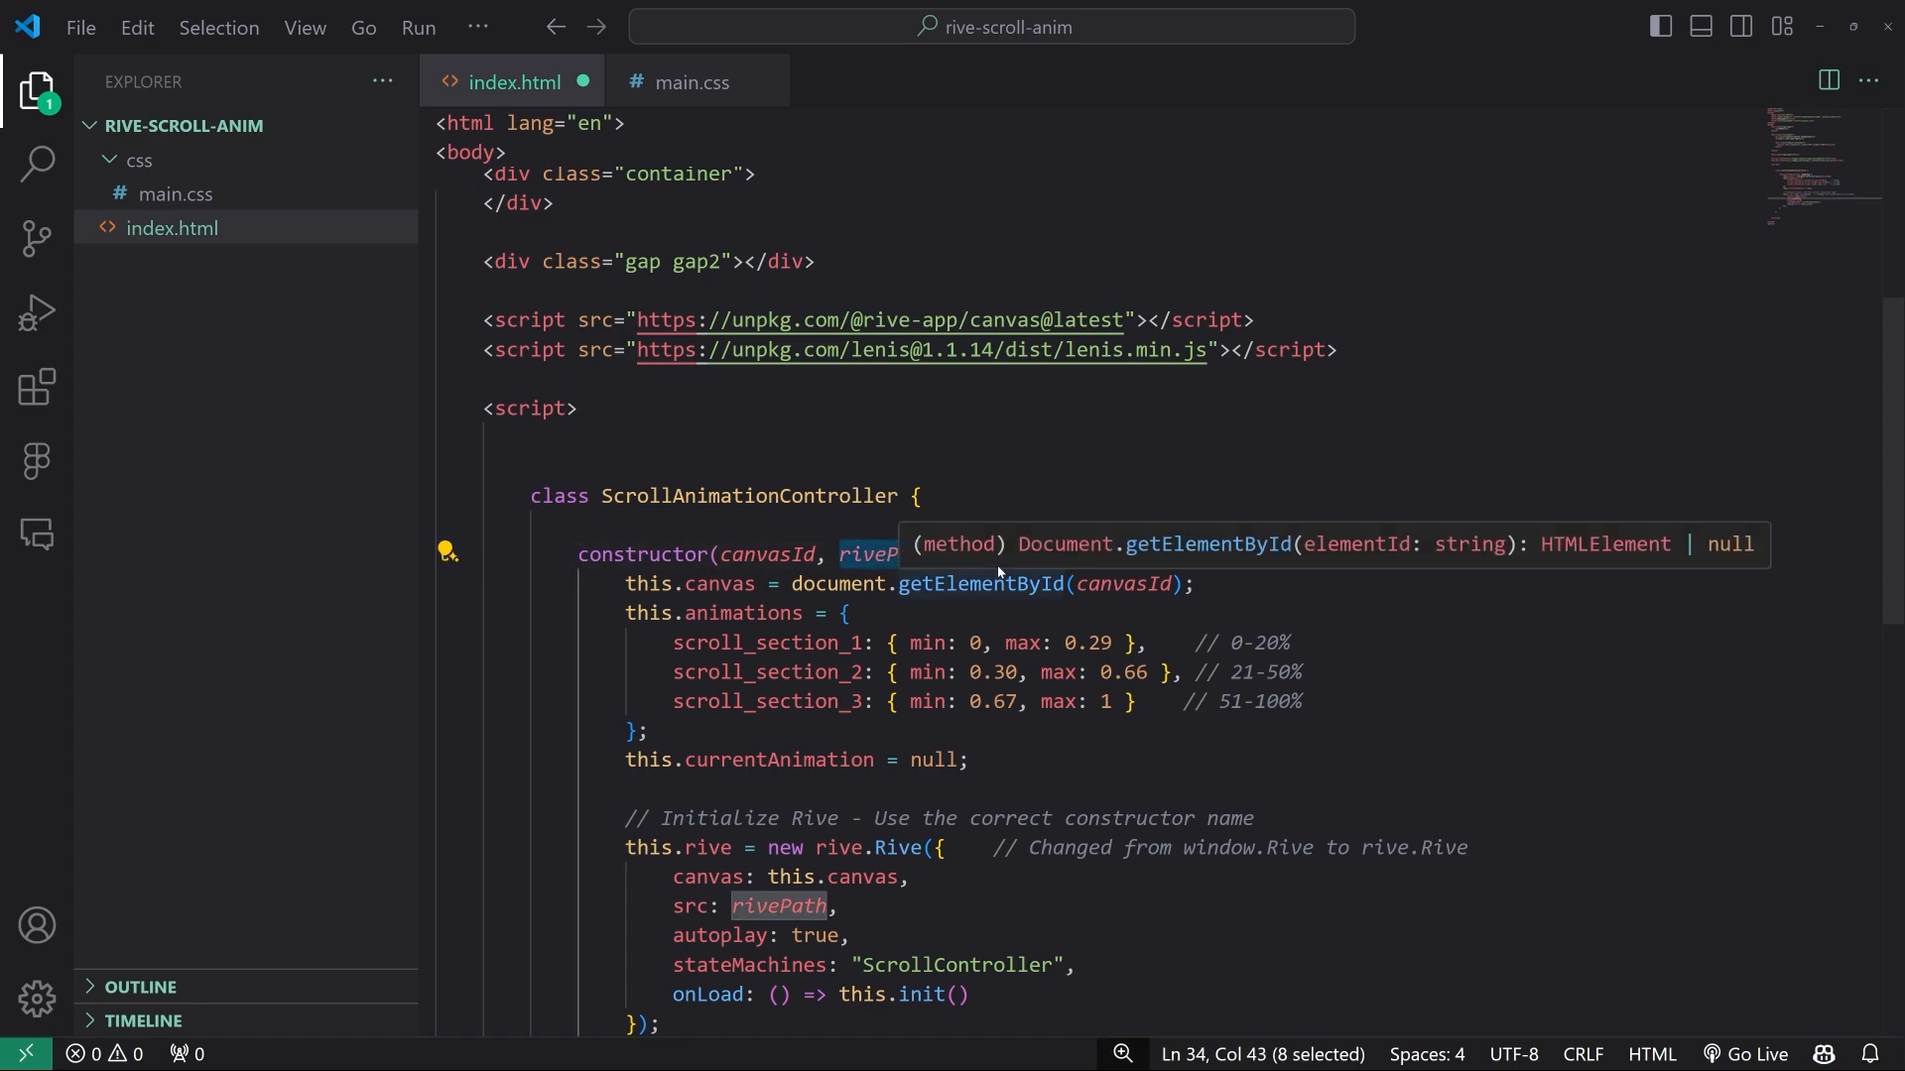
scroll(894, 685, up, 3)
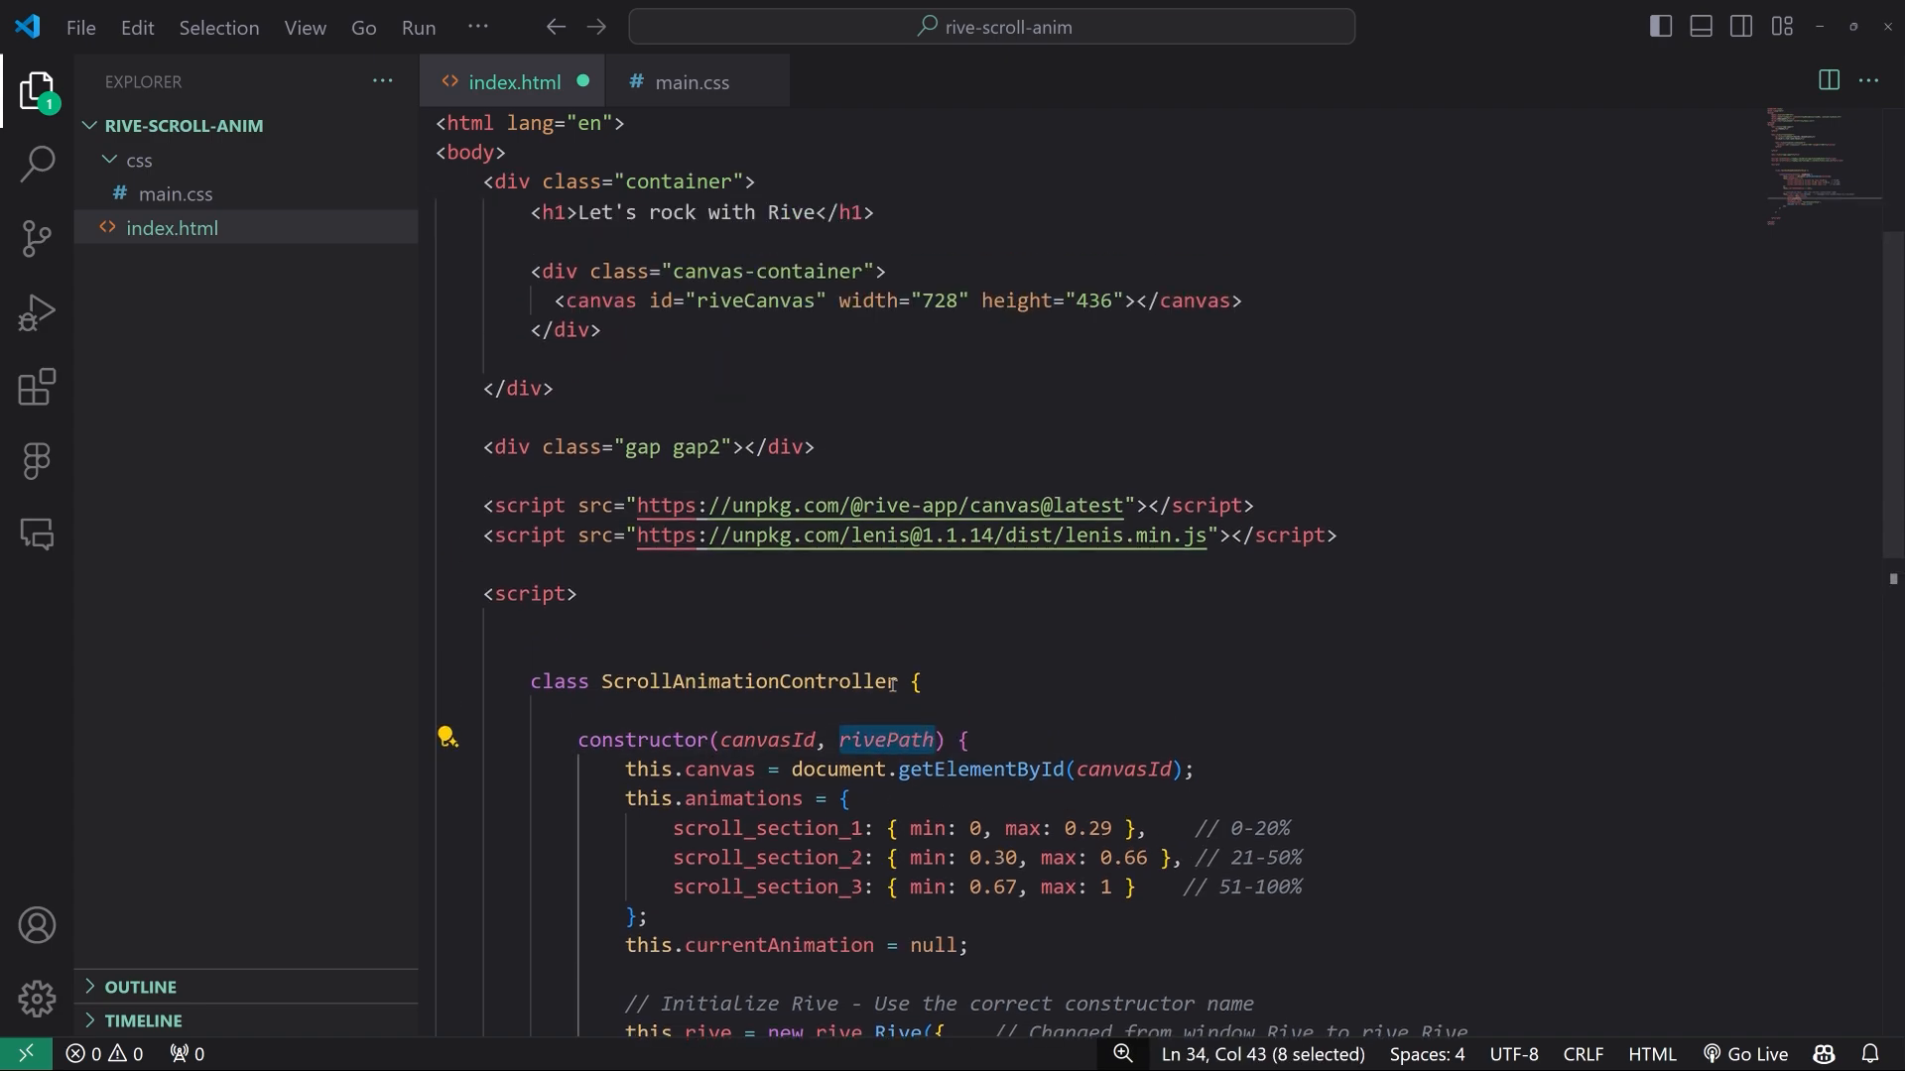
scroll(891, 680, down, 5)
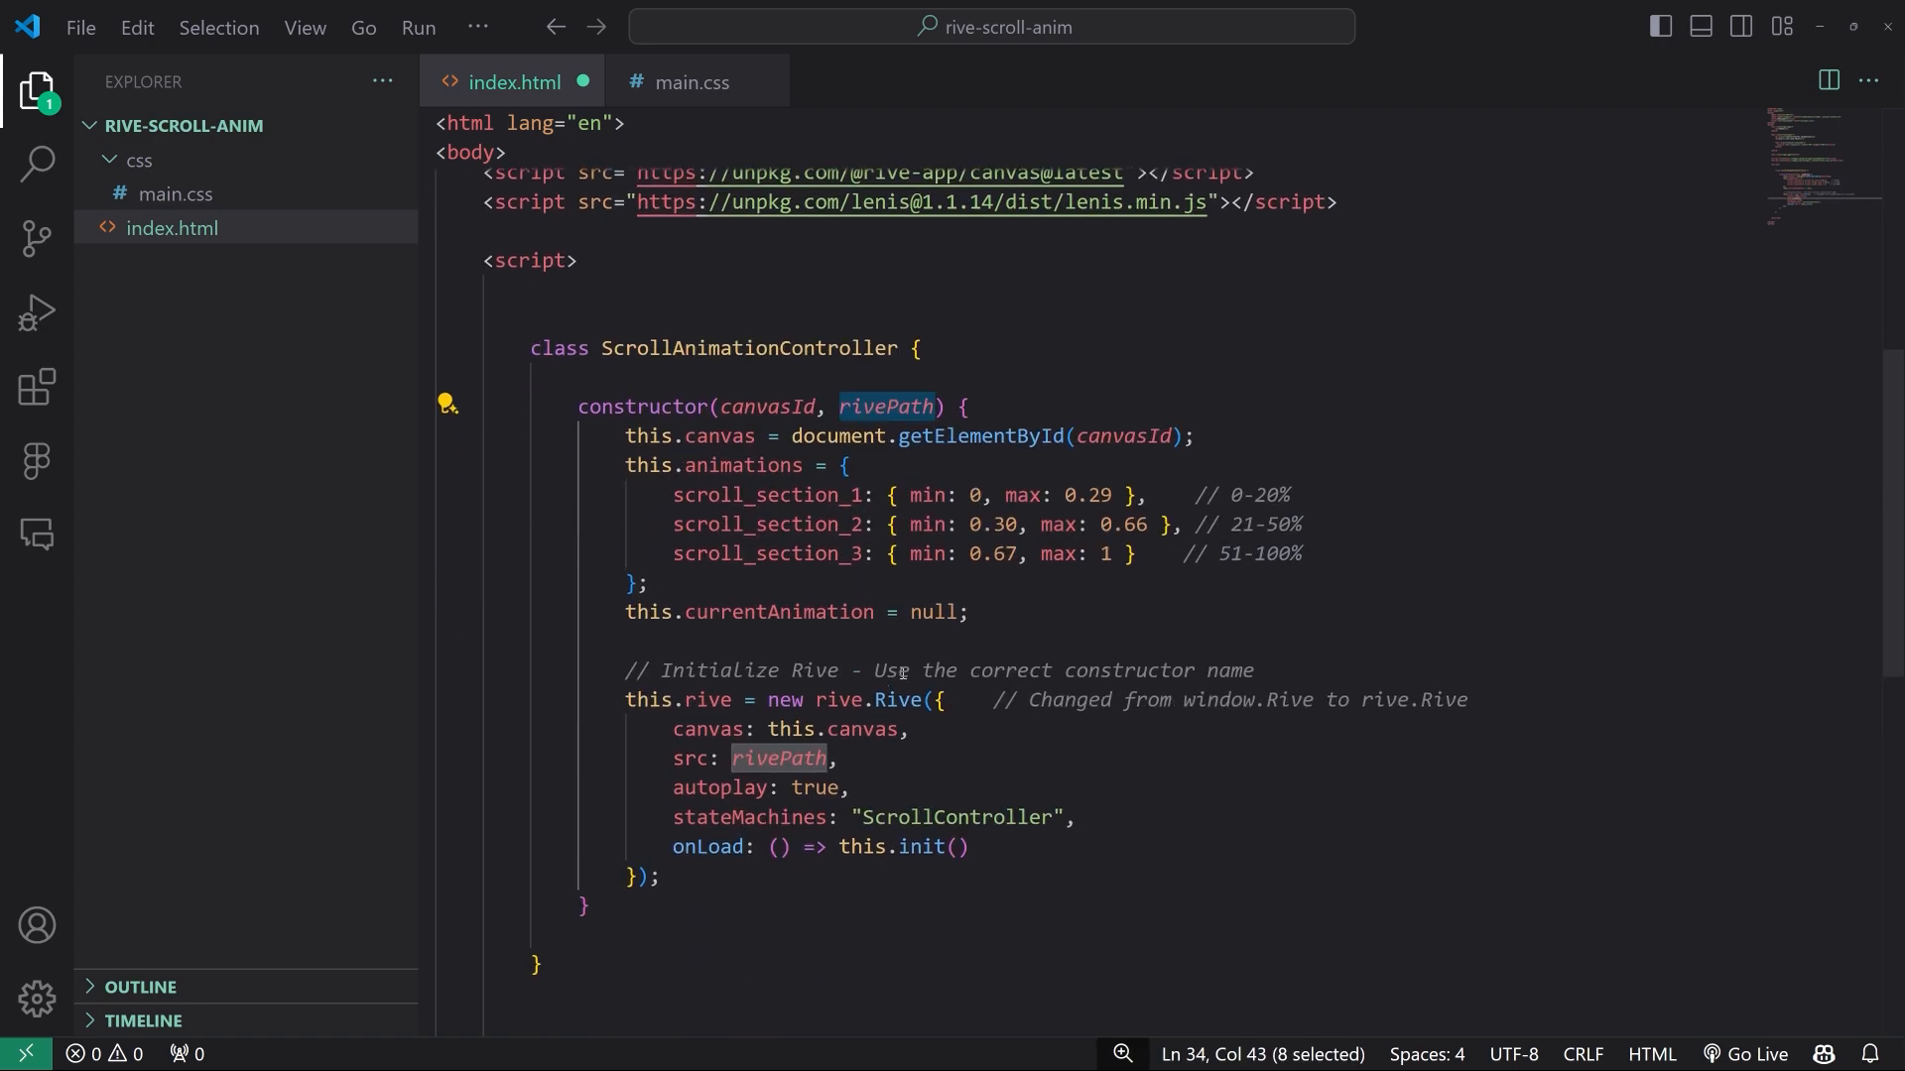
scroll(688, 474, up, 2)
Review the ScrollAnimationController class name, its two constructor parameters and the project's file list
double_click(853, 459)
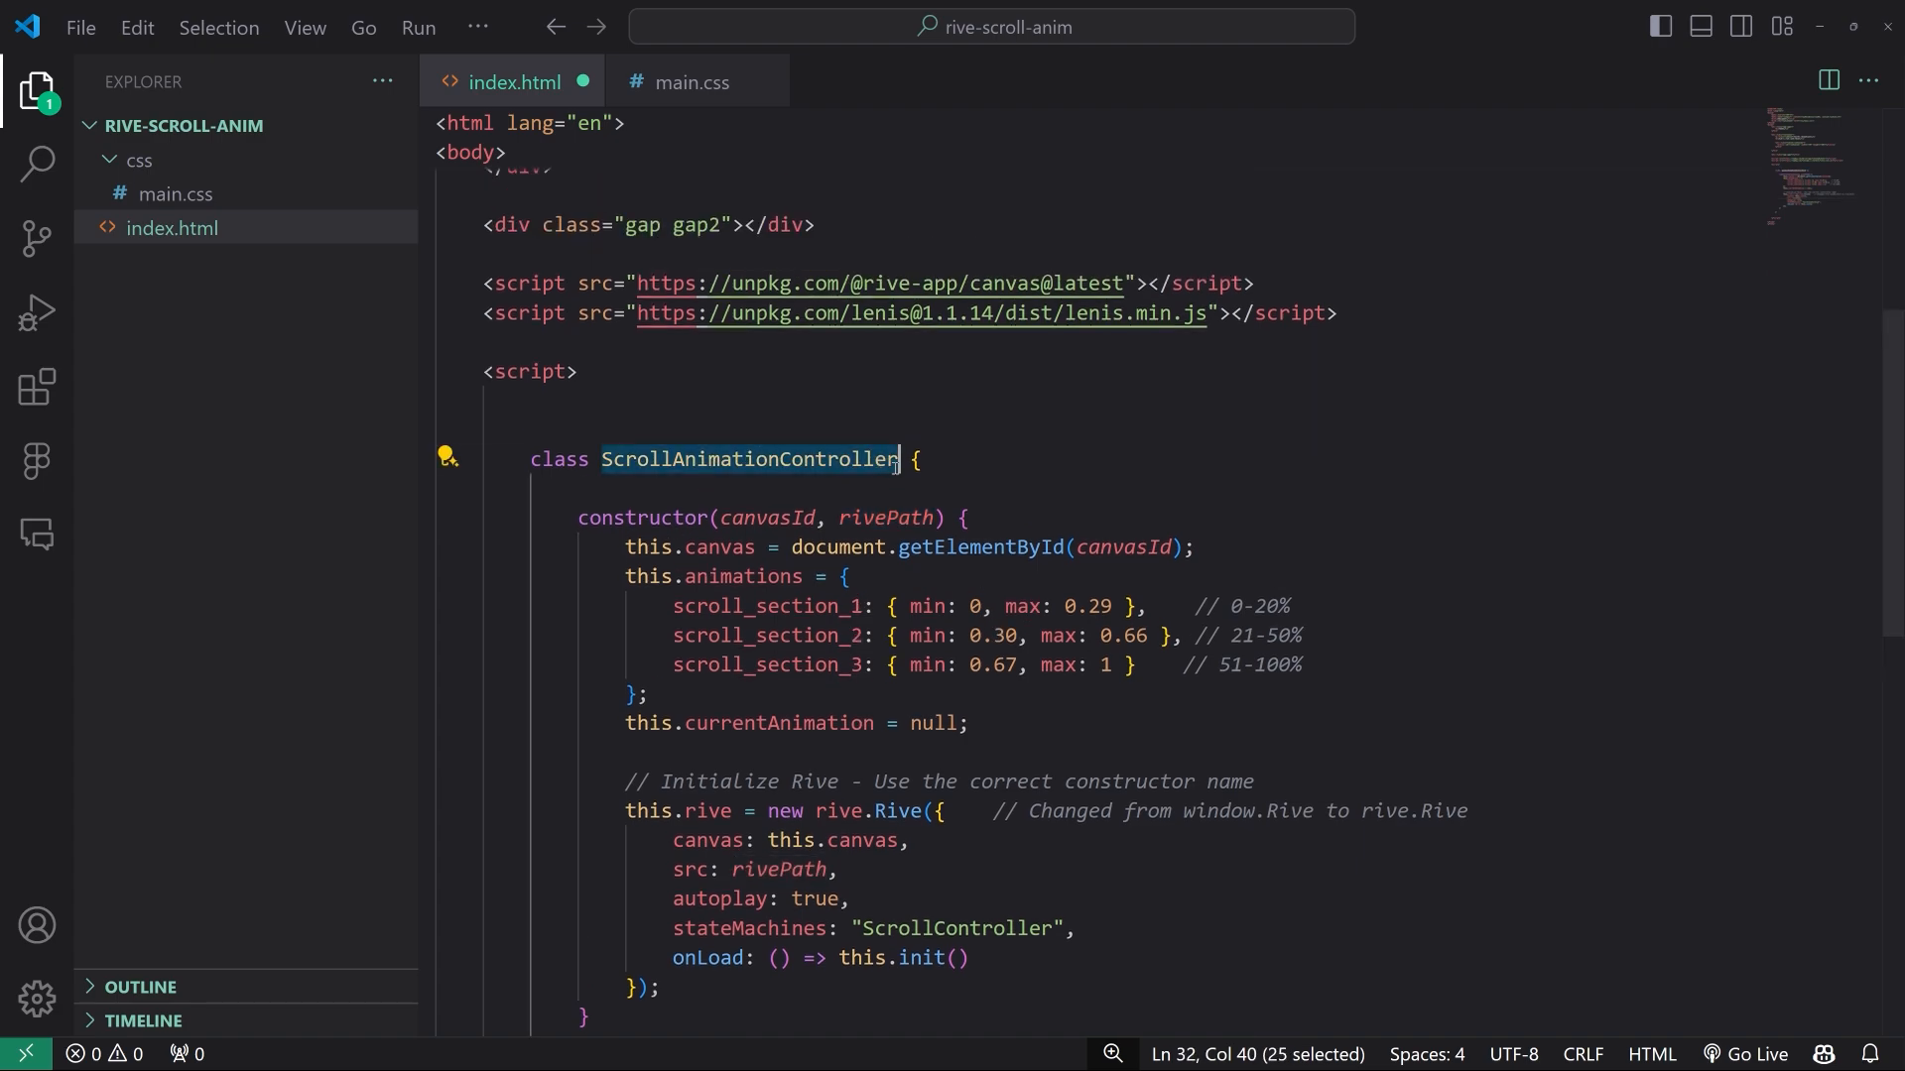
click(755, 518)
double_click(886, 517)
click(997, 511)
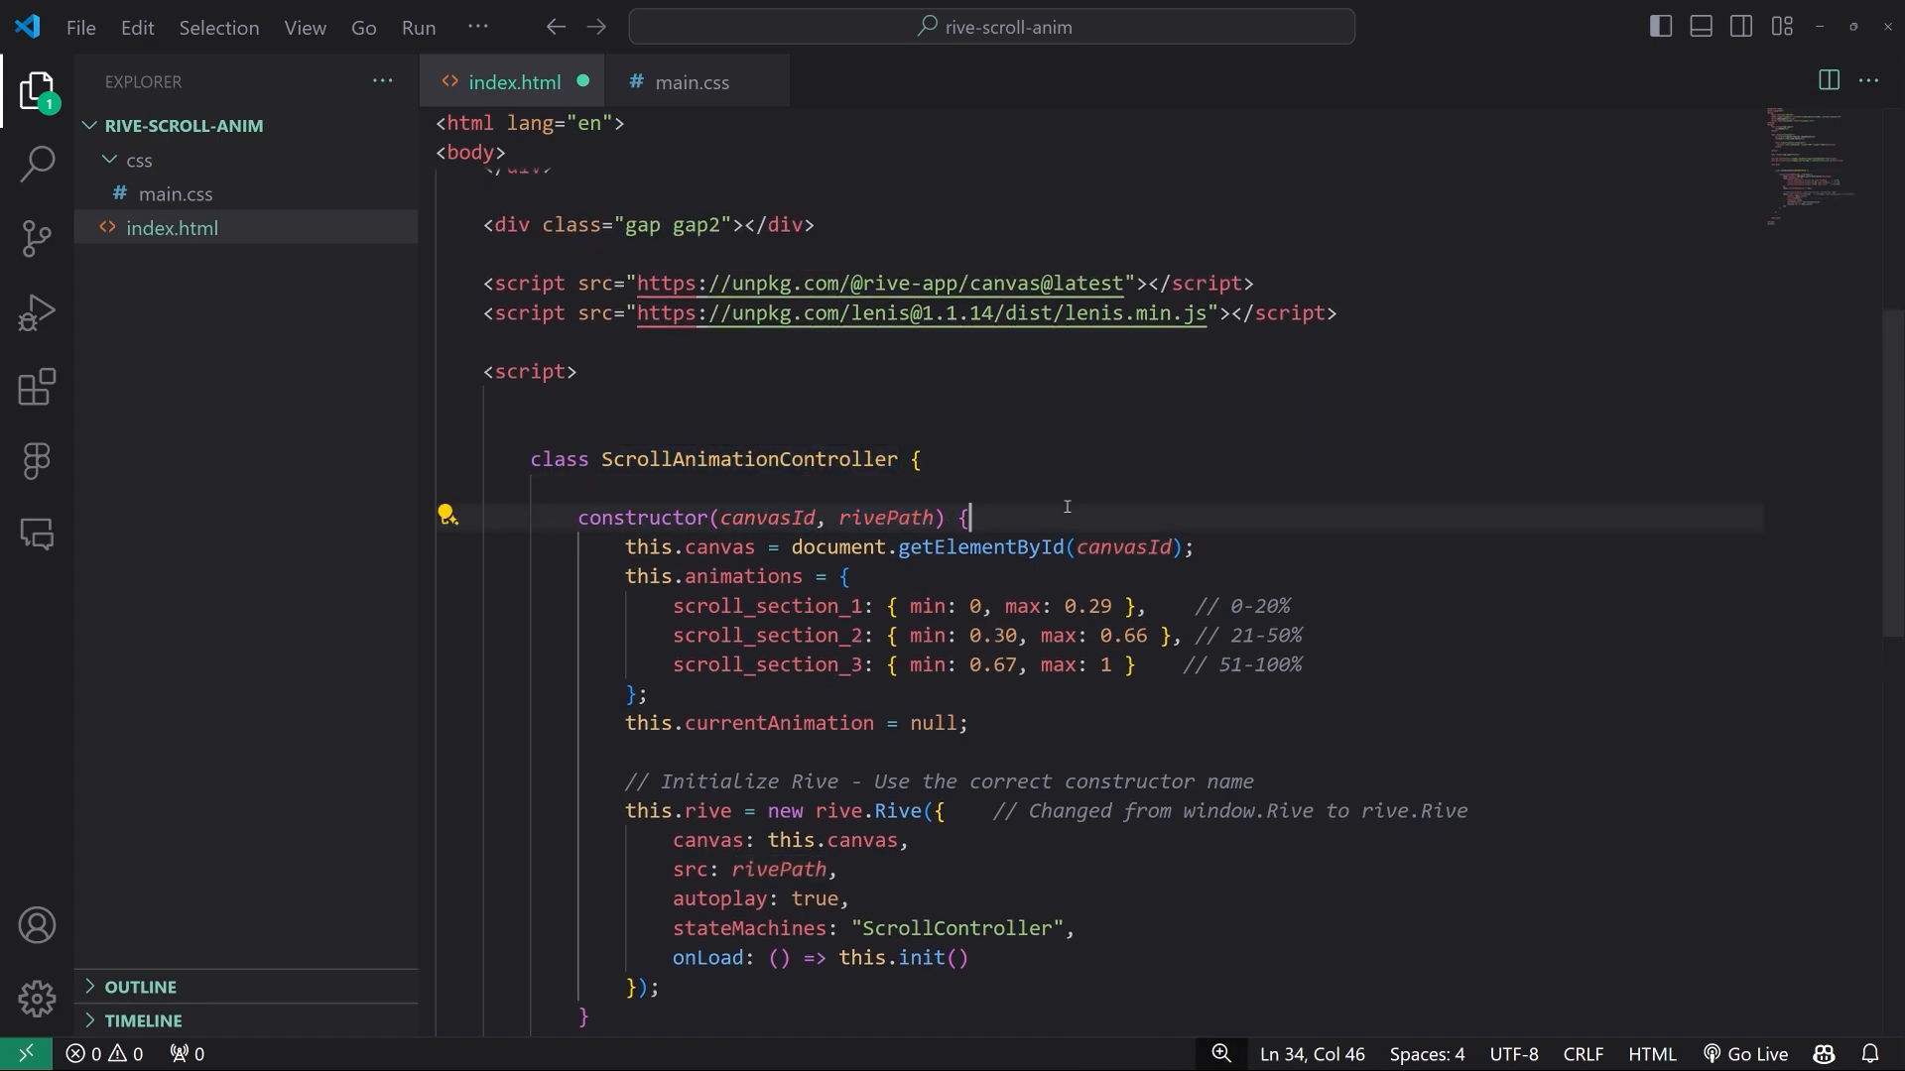
click(909, 518)
double_click(909, 518)
click(1041, 514)
click(205, 297)
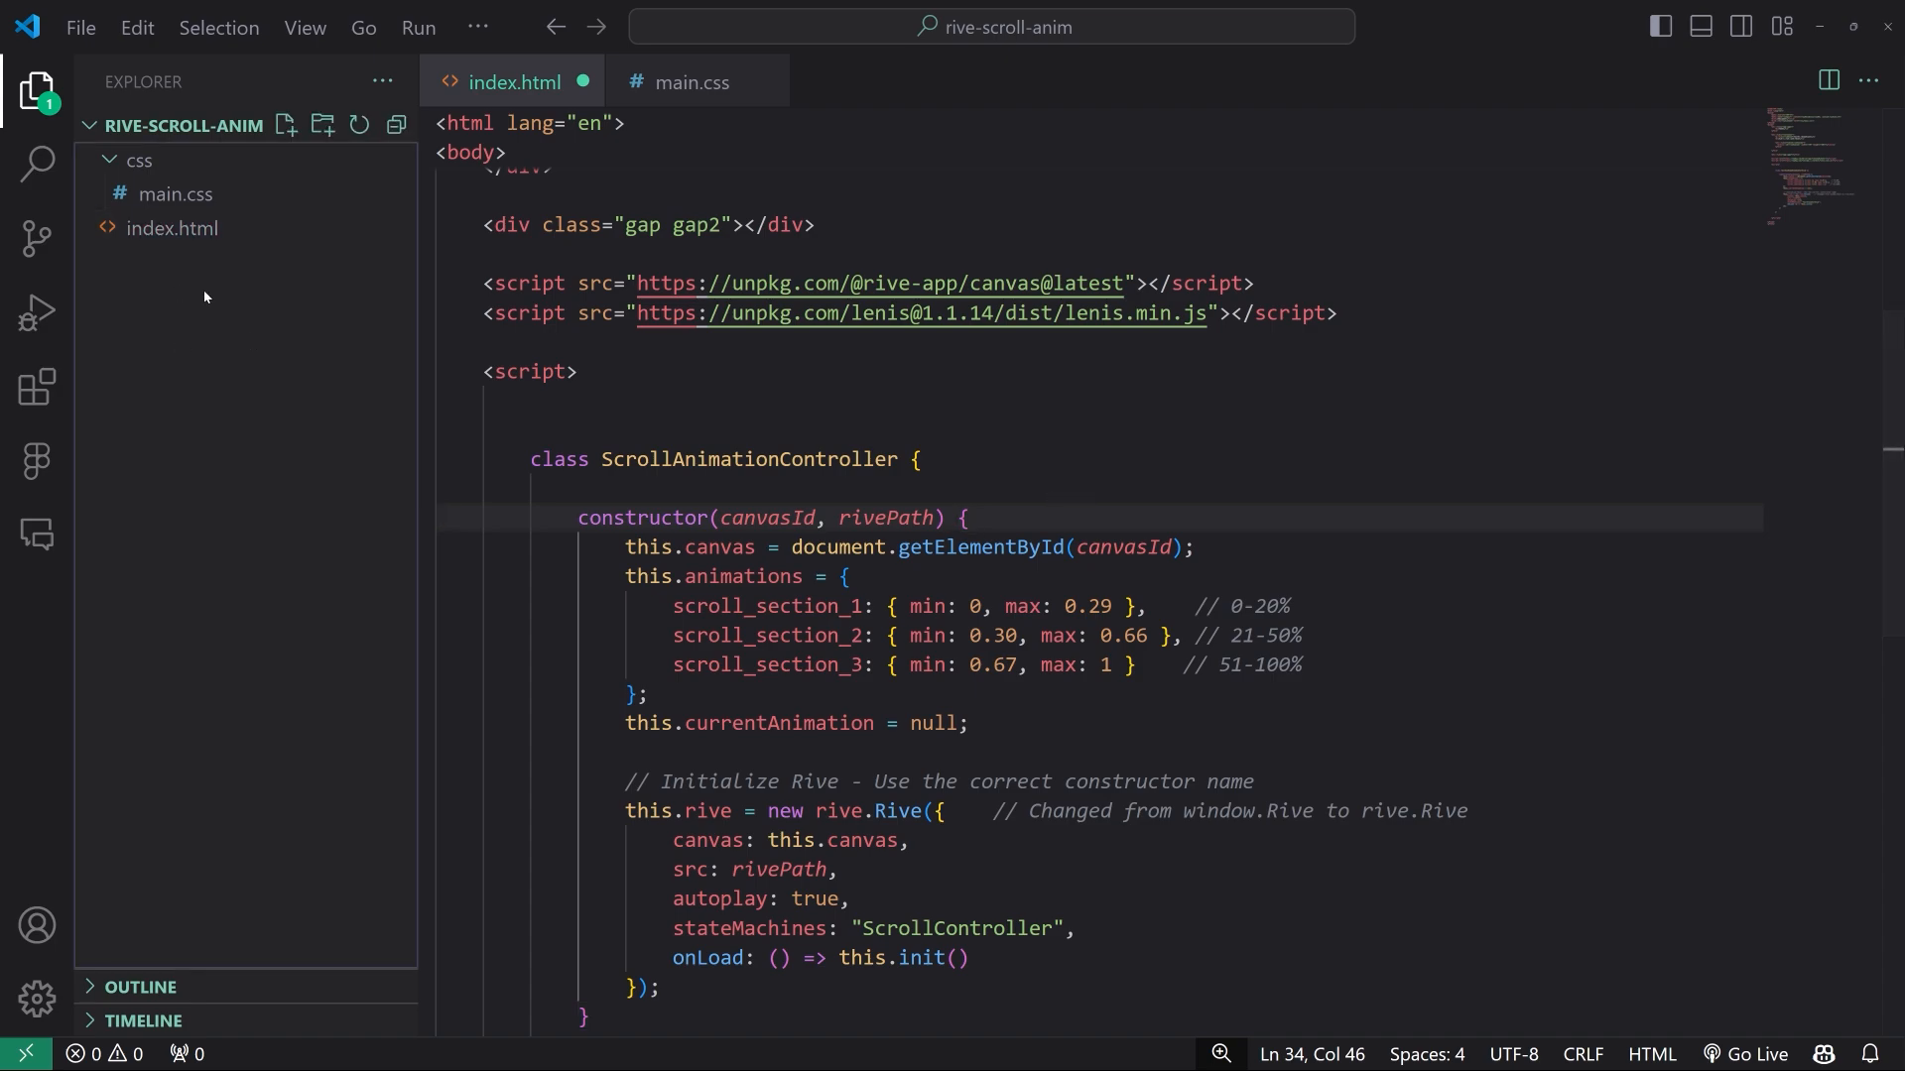
Examine the this.animations object and its three scroll_section entries in the constructor
scroll(893, 496, down, 2)
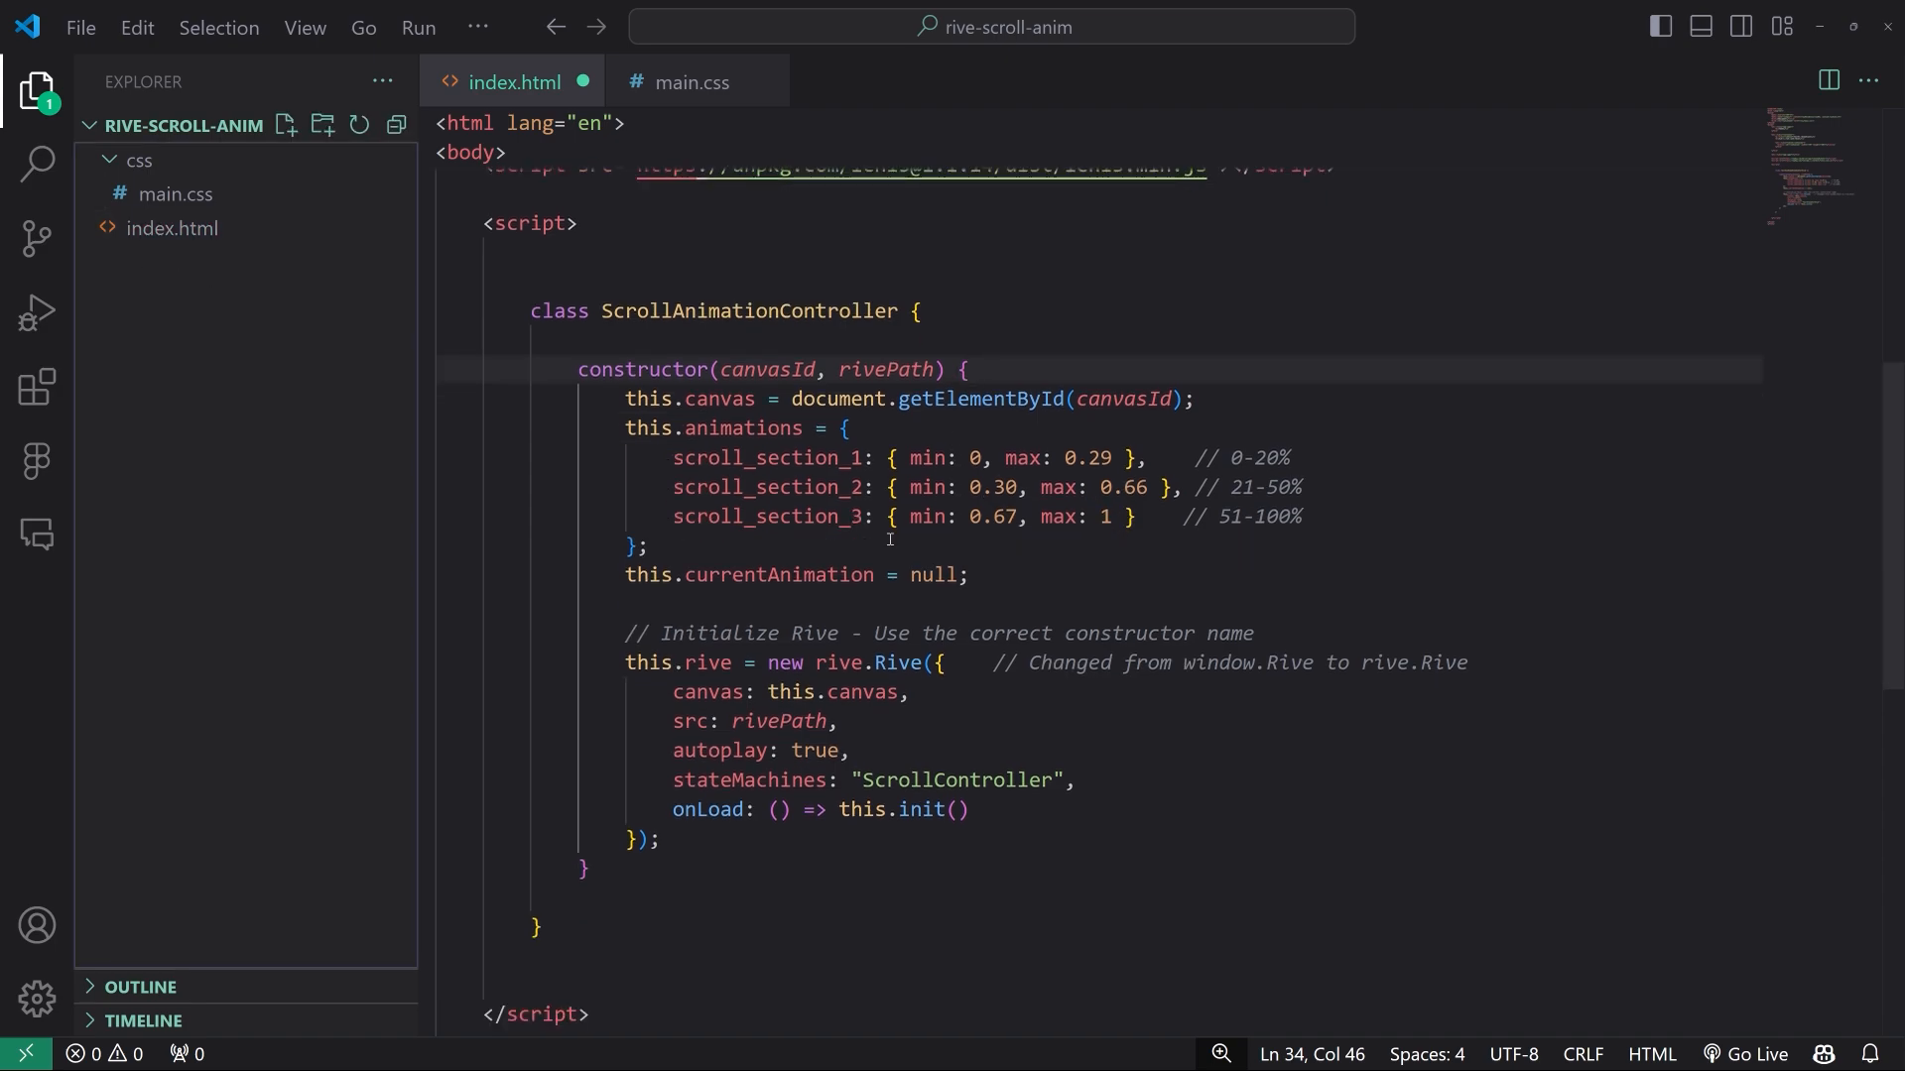
click(892, 518)
scroll(932, 496, down, 1)
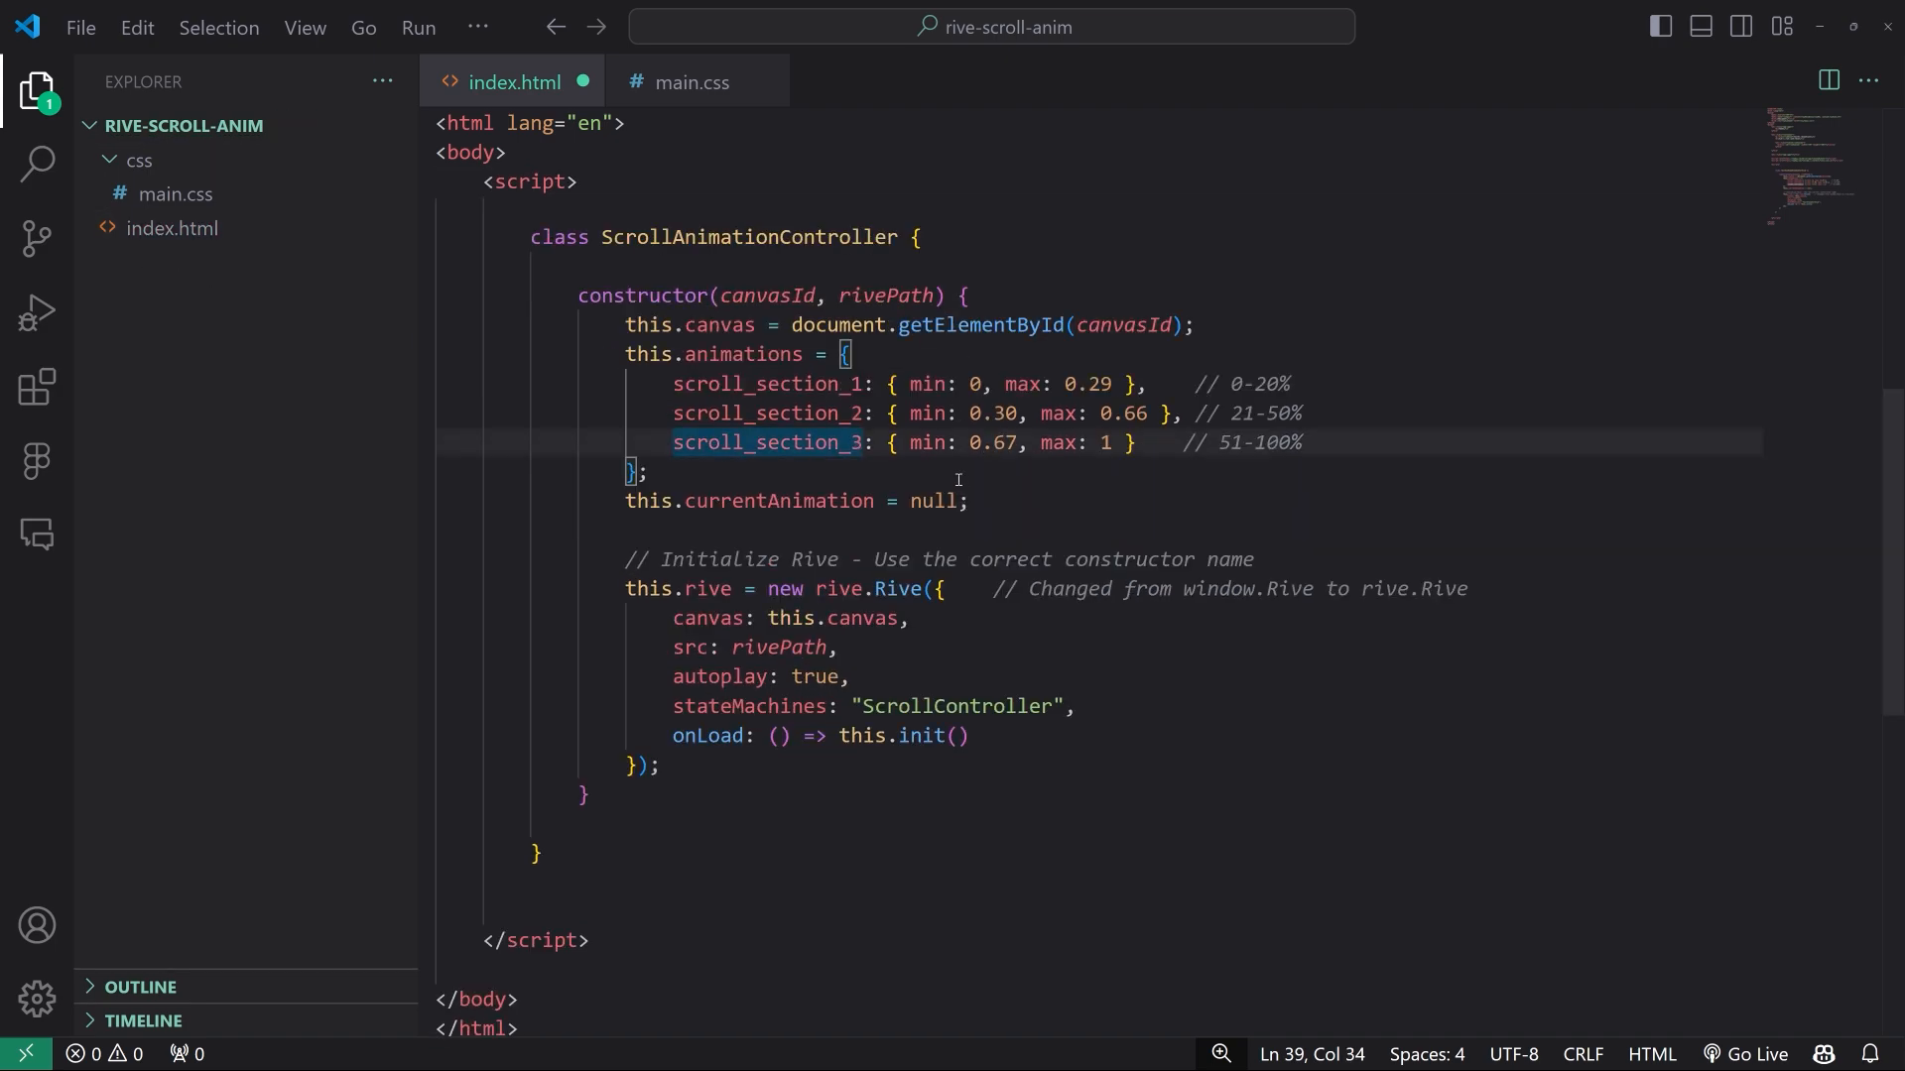
click(823, 531)
drag(622, 354, 840, 470)
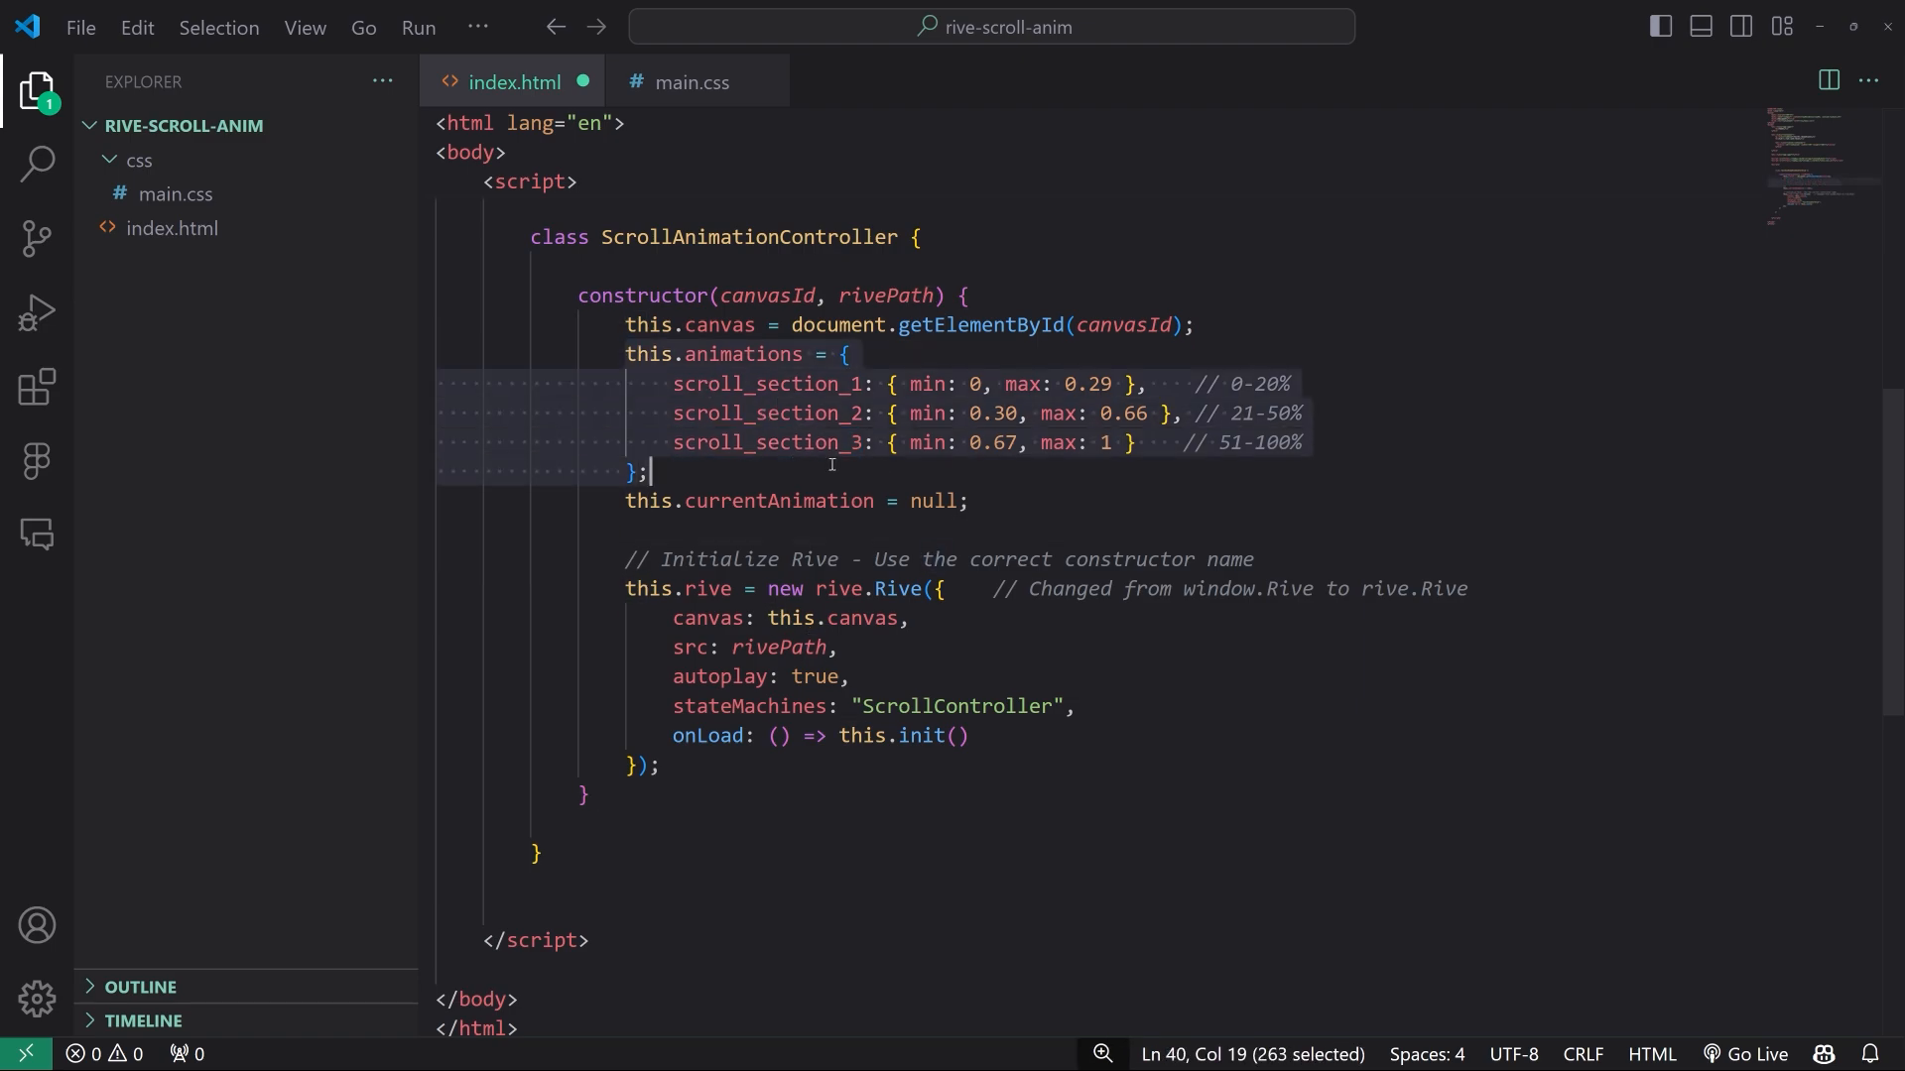
click(828, 477)
double_click(843, 384)
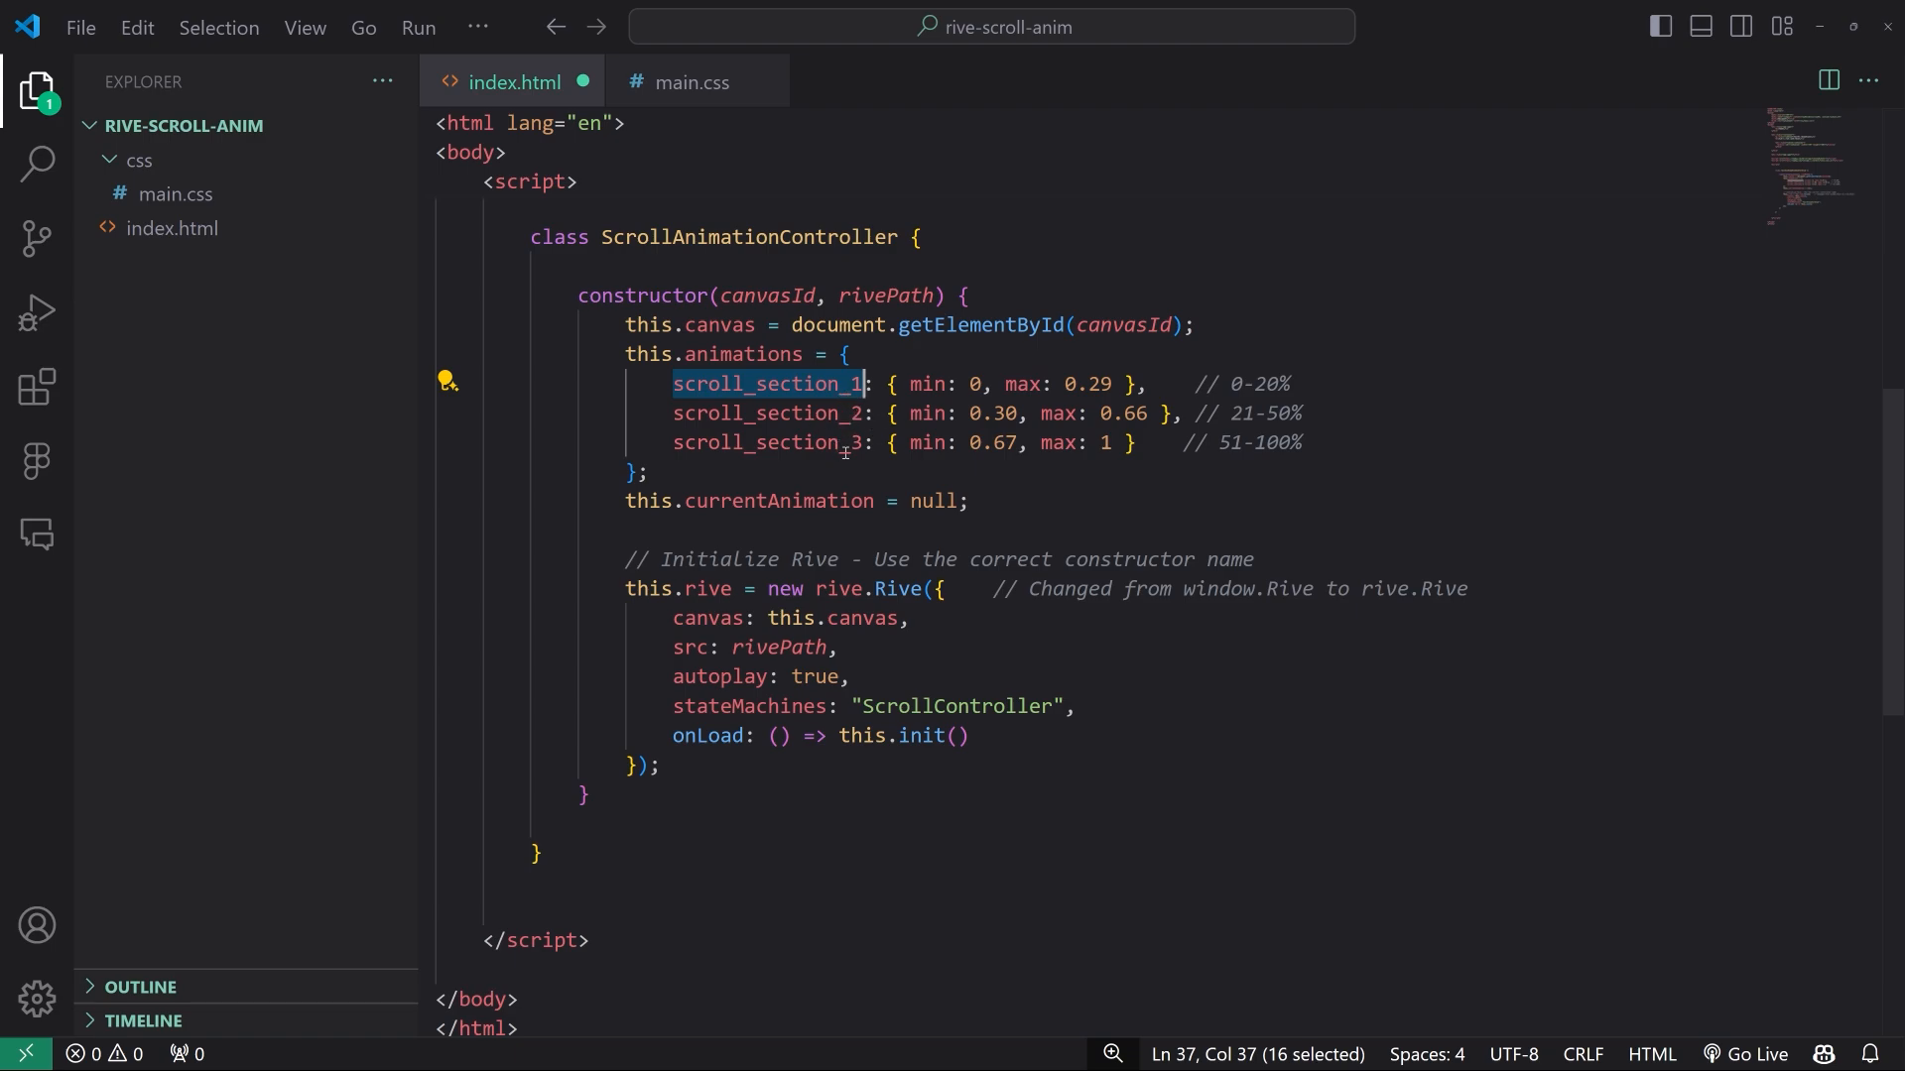
click(1067, 442)
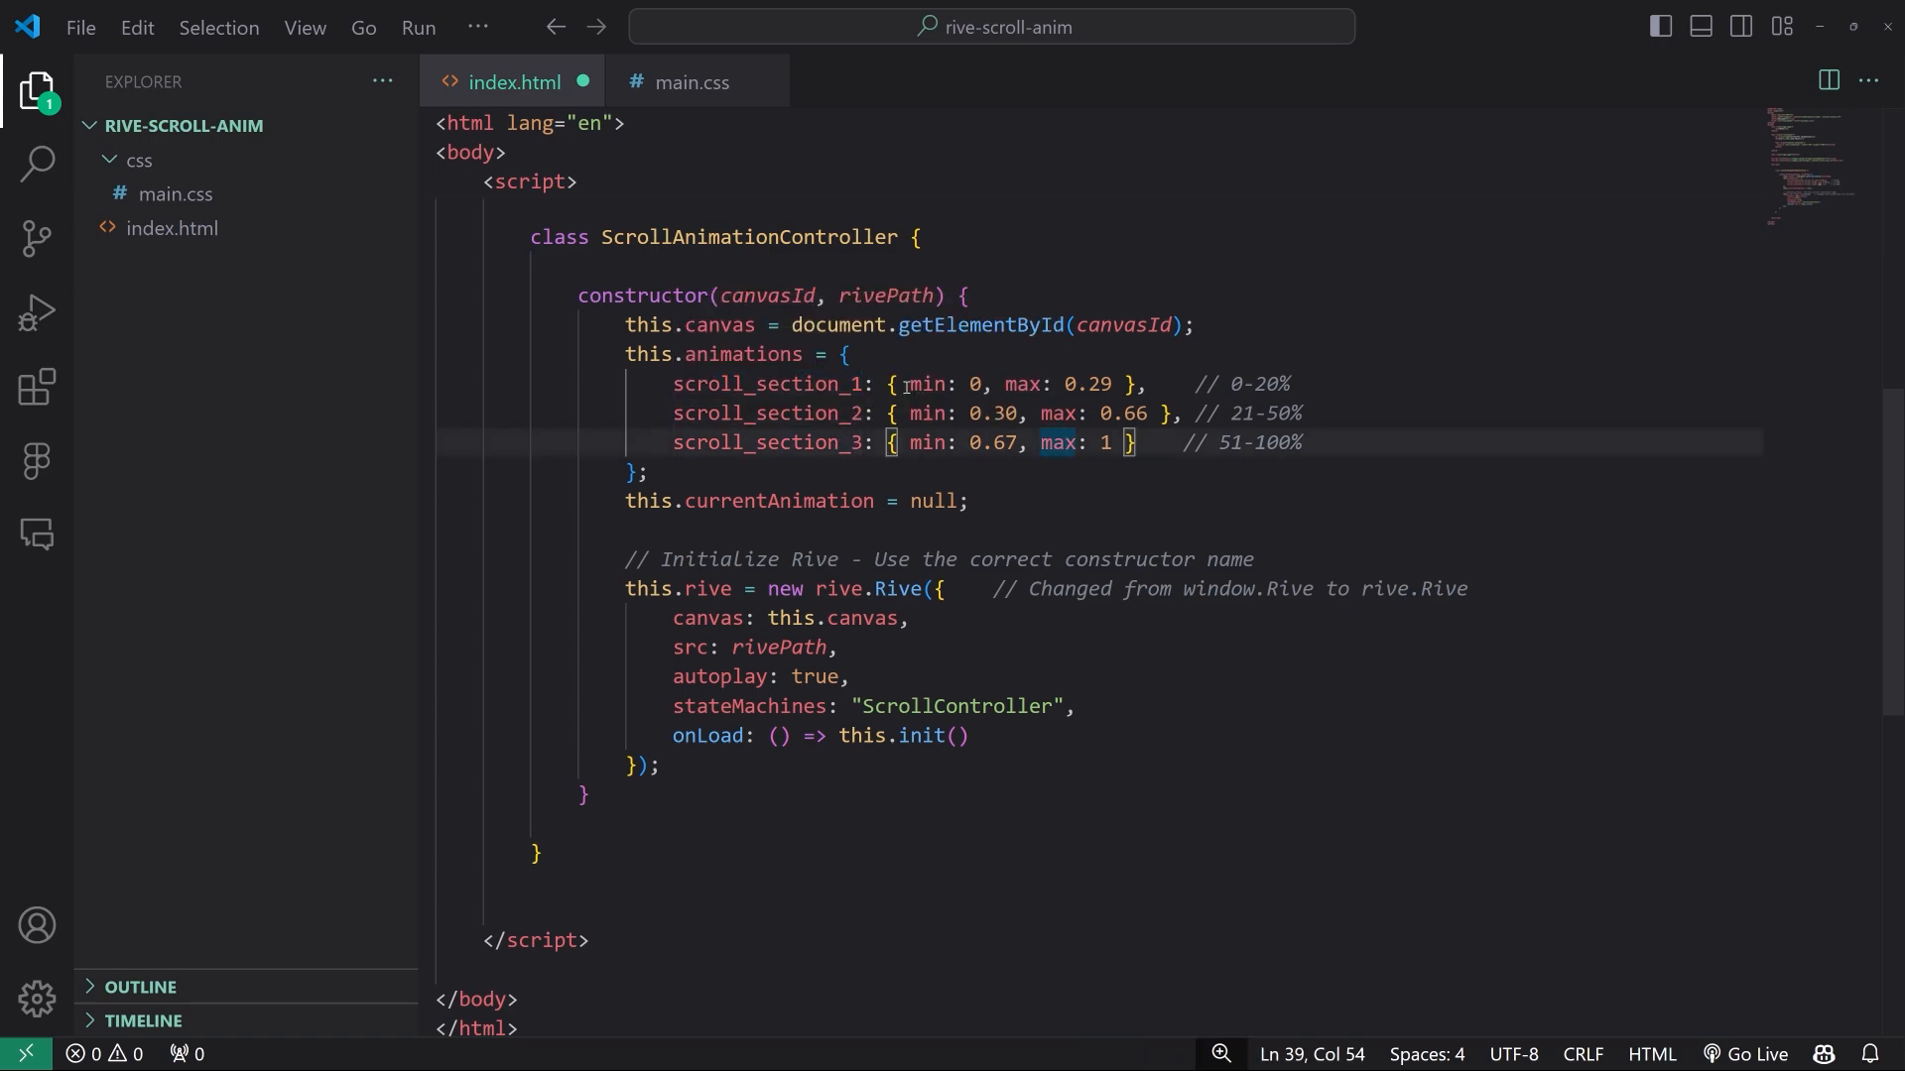
Examine the min and max scroll range of each section, starting with scroll_section_1, and the currentAnimation property
drag(906, 387, 1143, 385)
click(1195, 385)
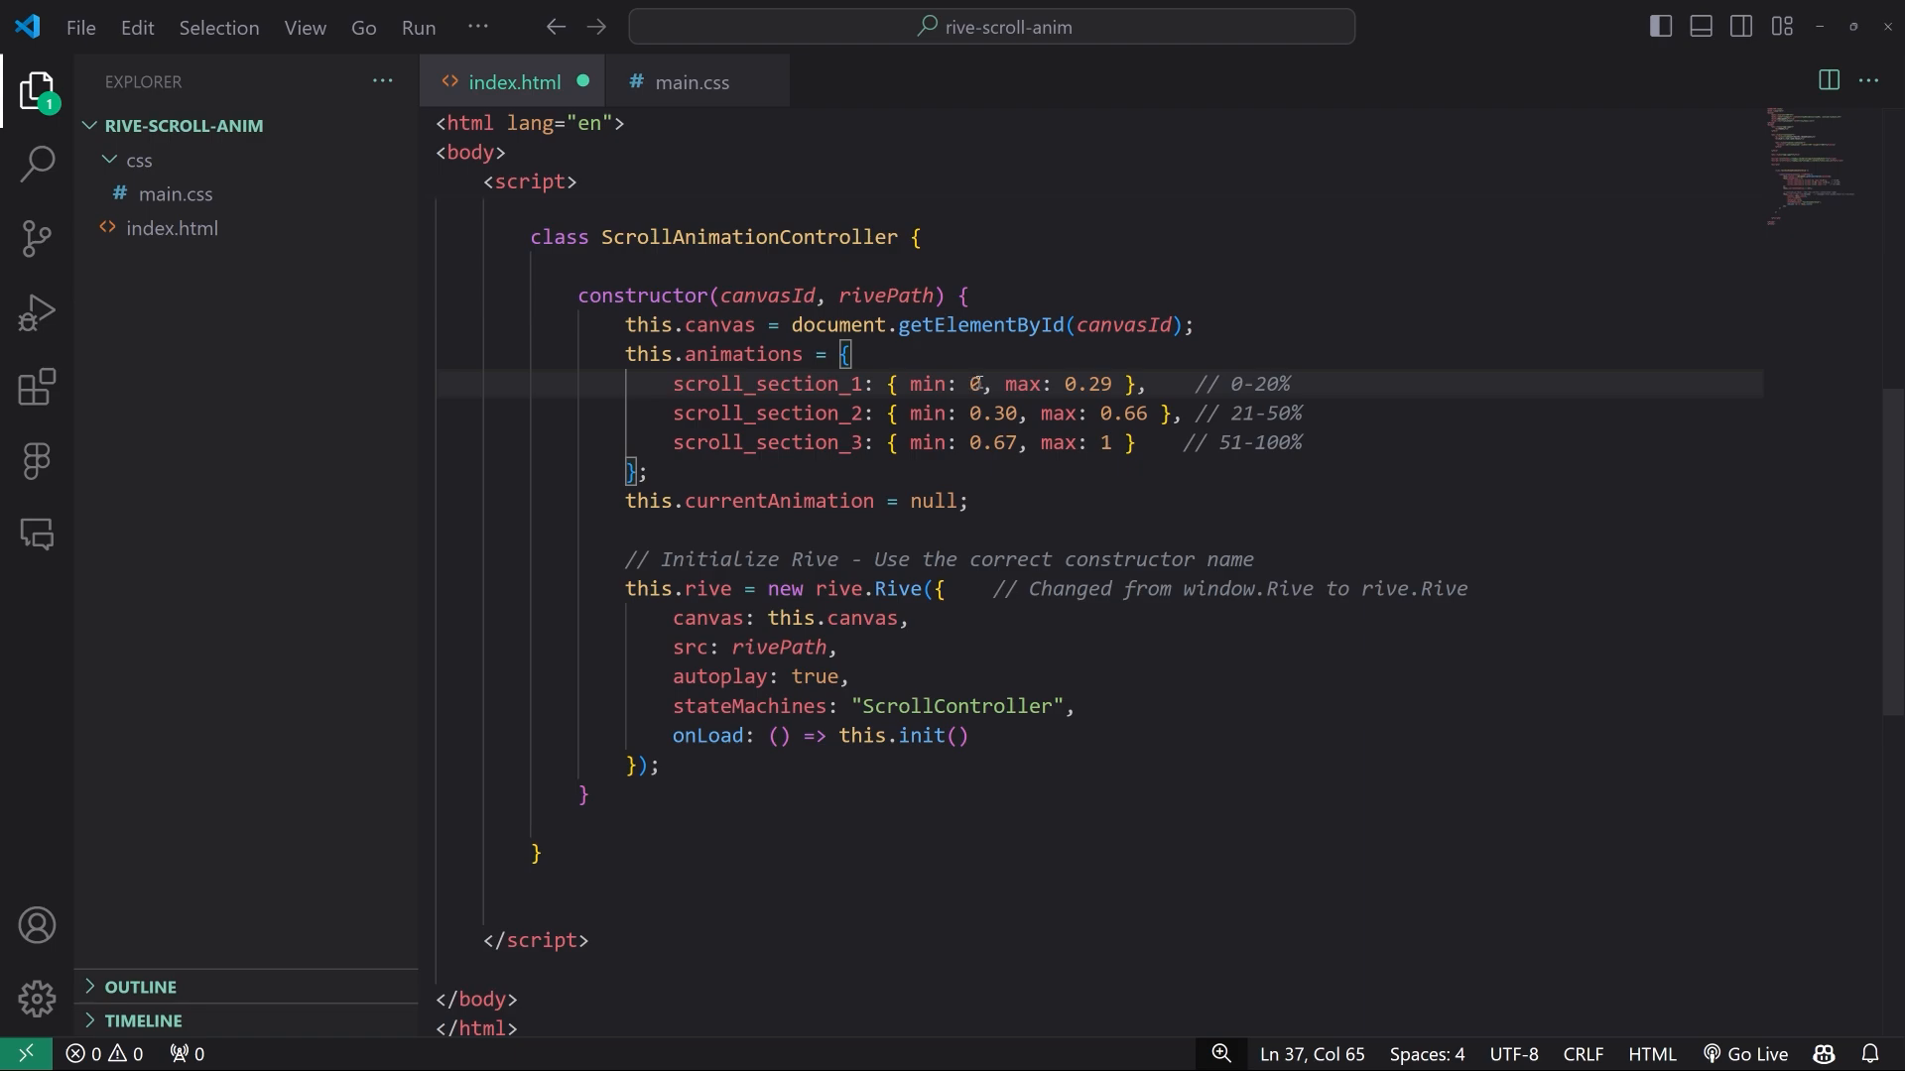
drag(980, 384, 911, 384)
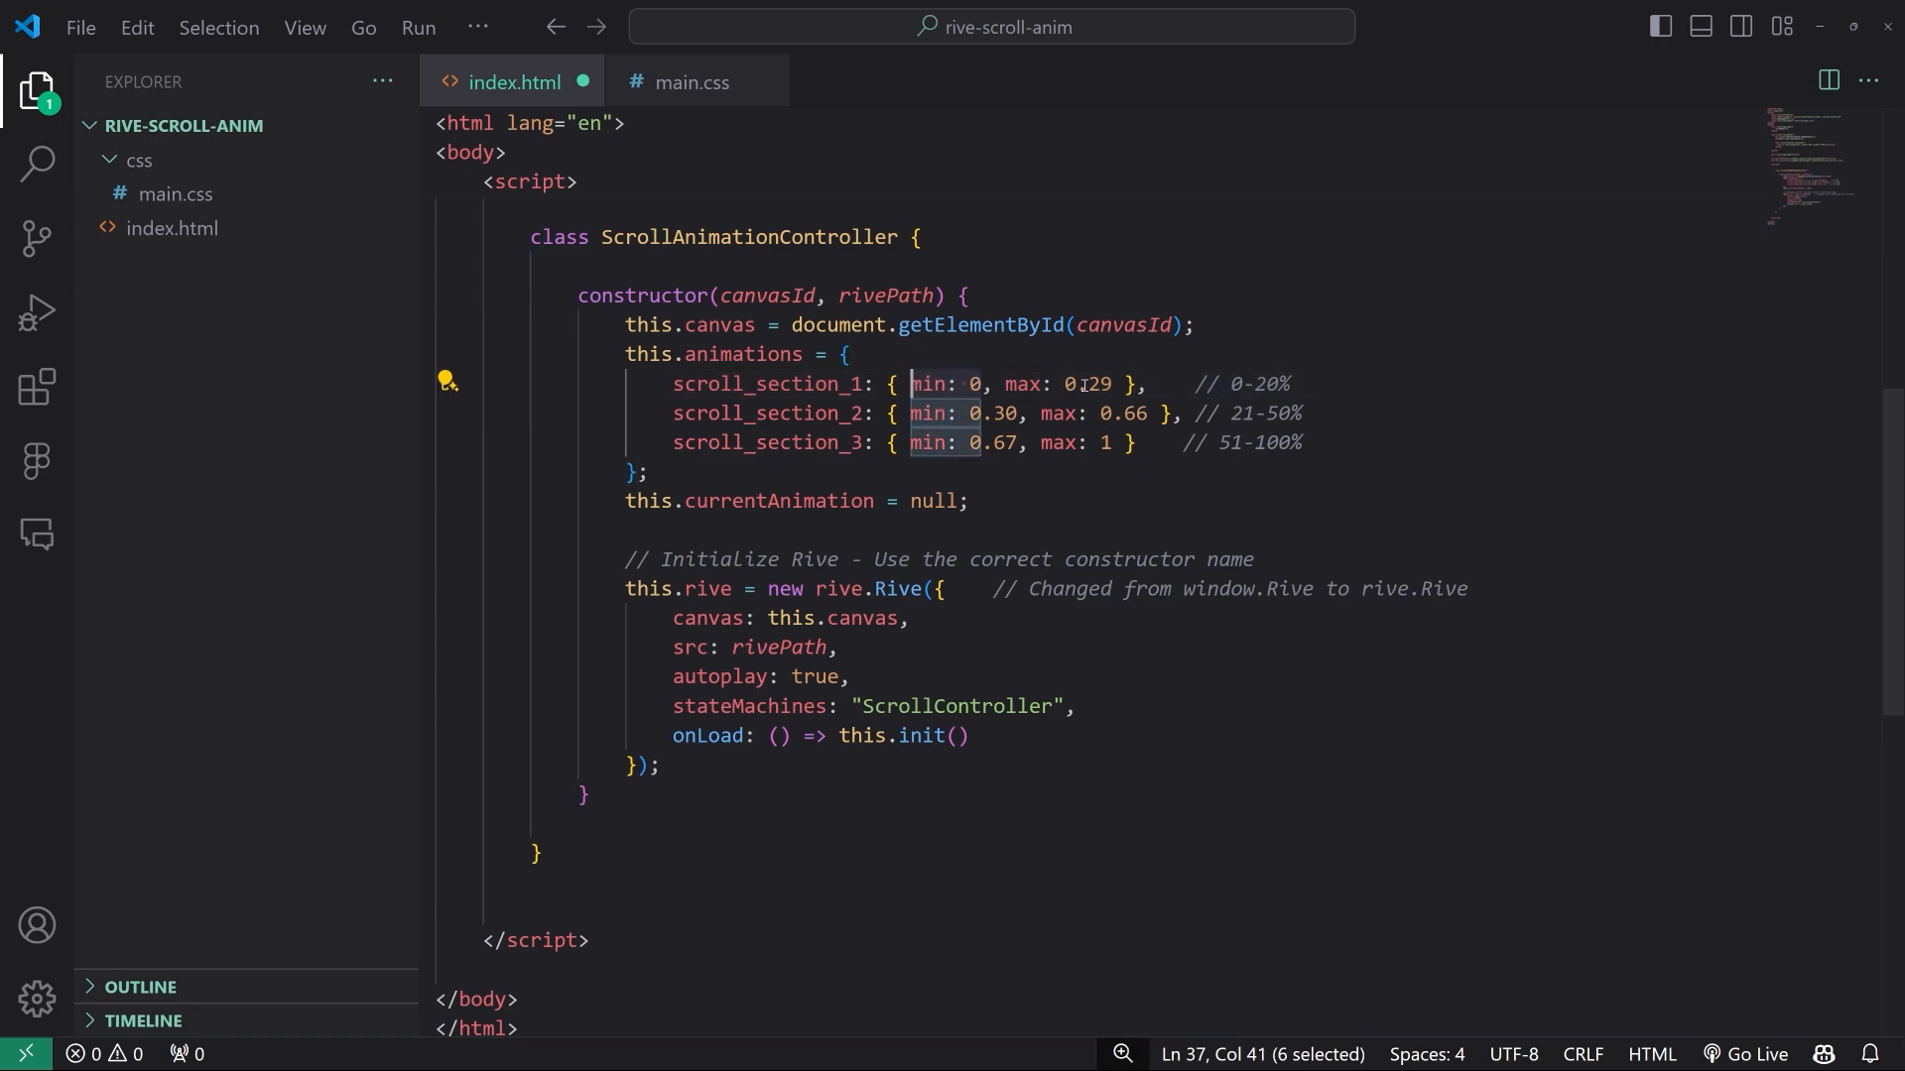
click(1217, 387)
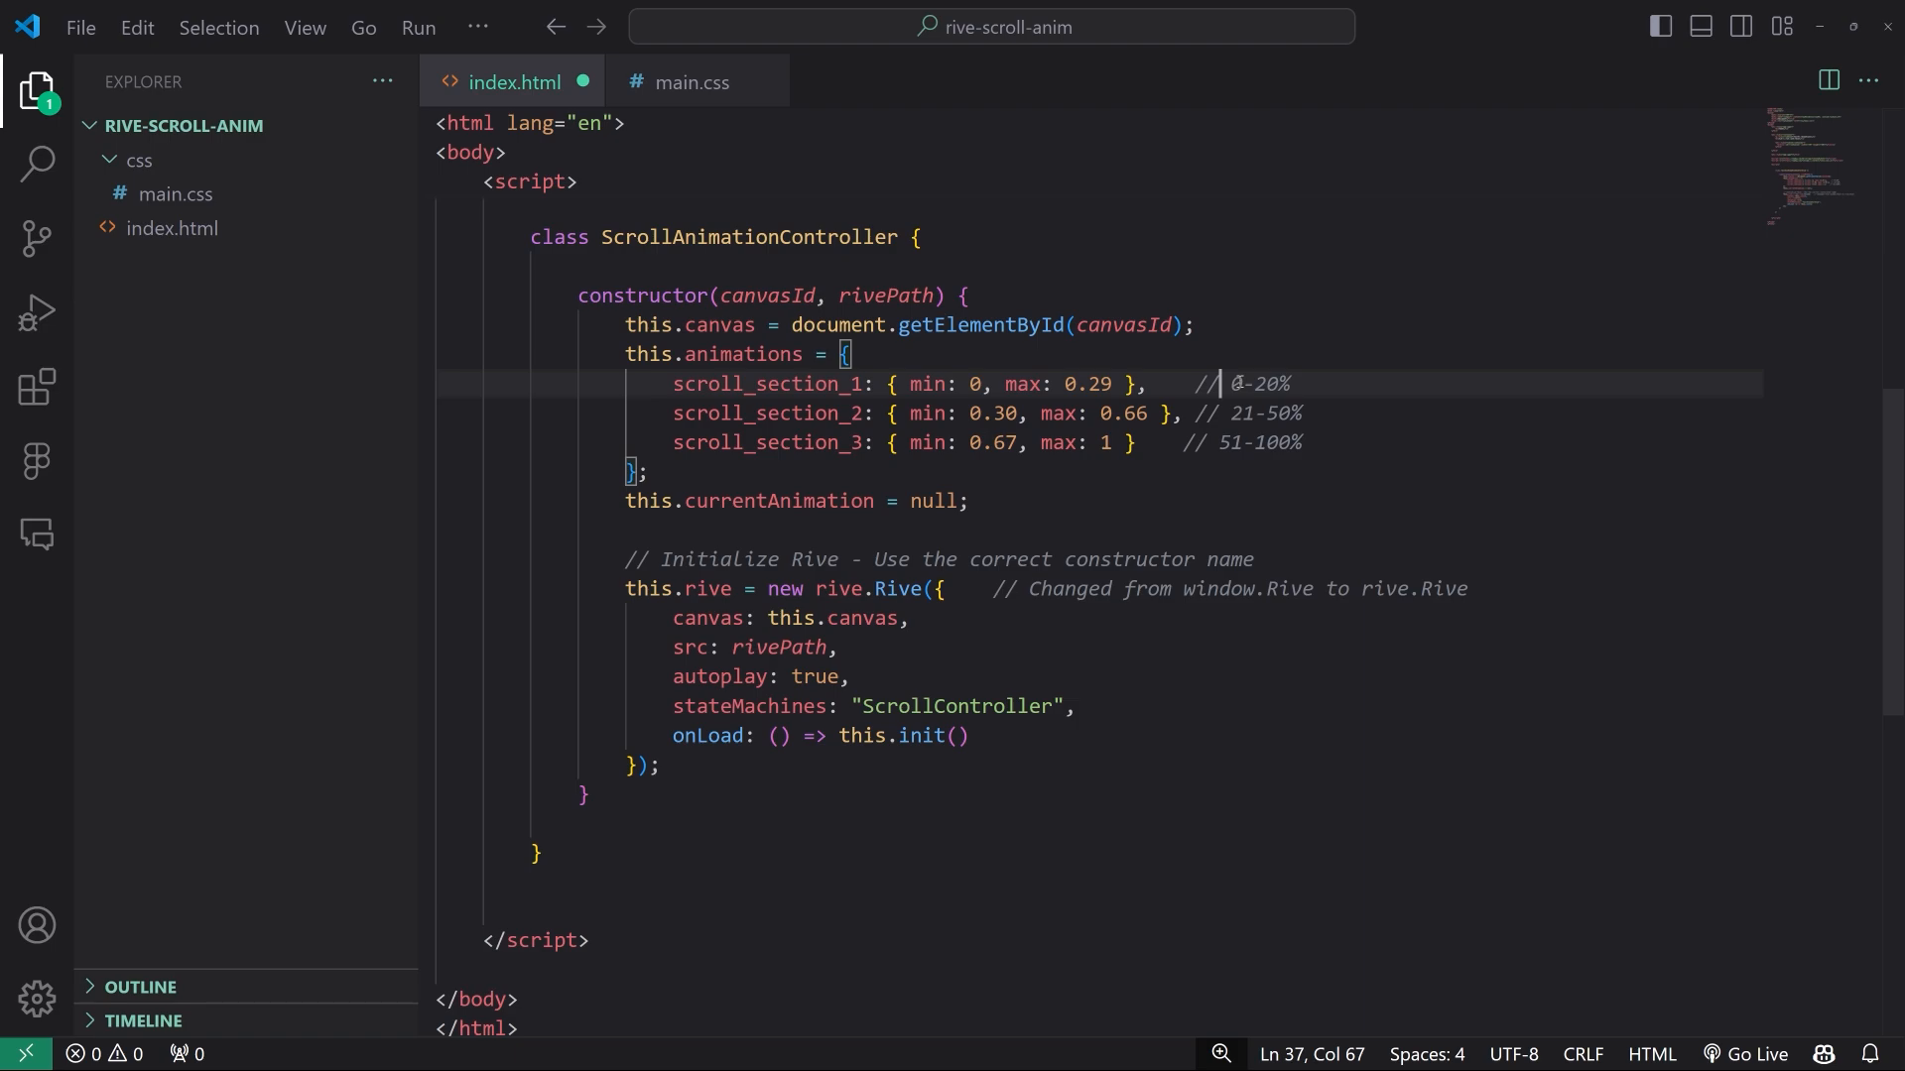
double_click(976, 385)
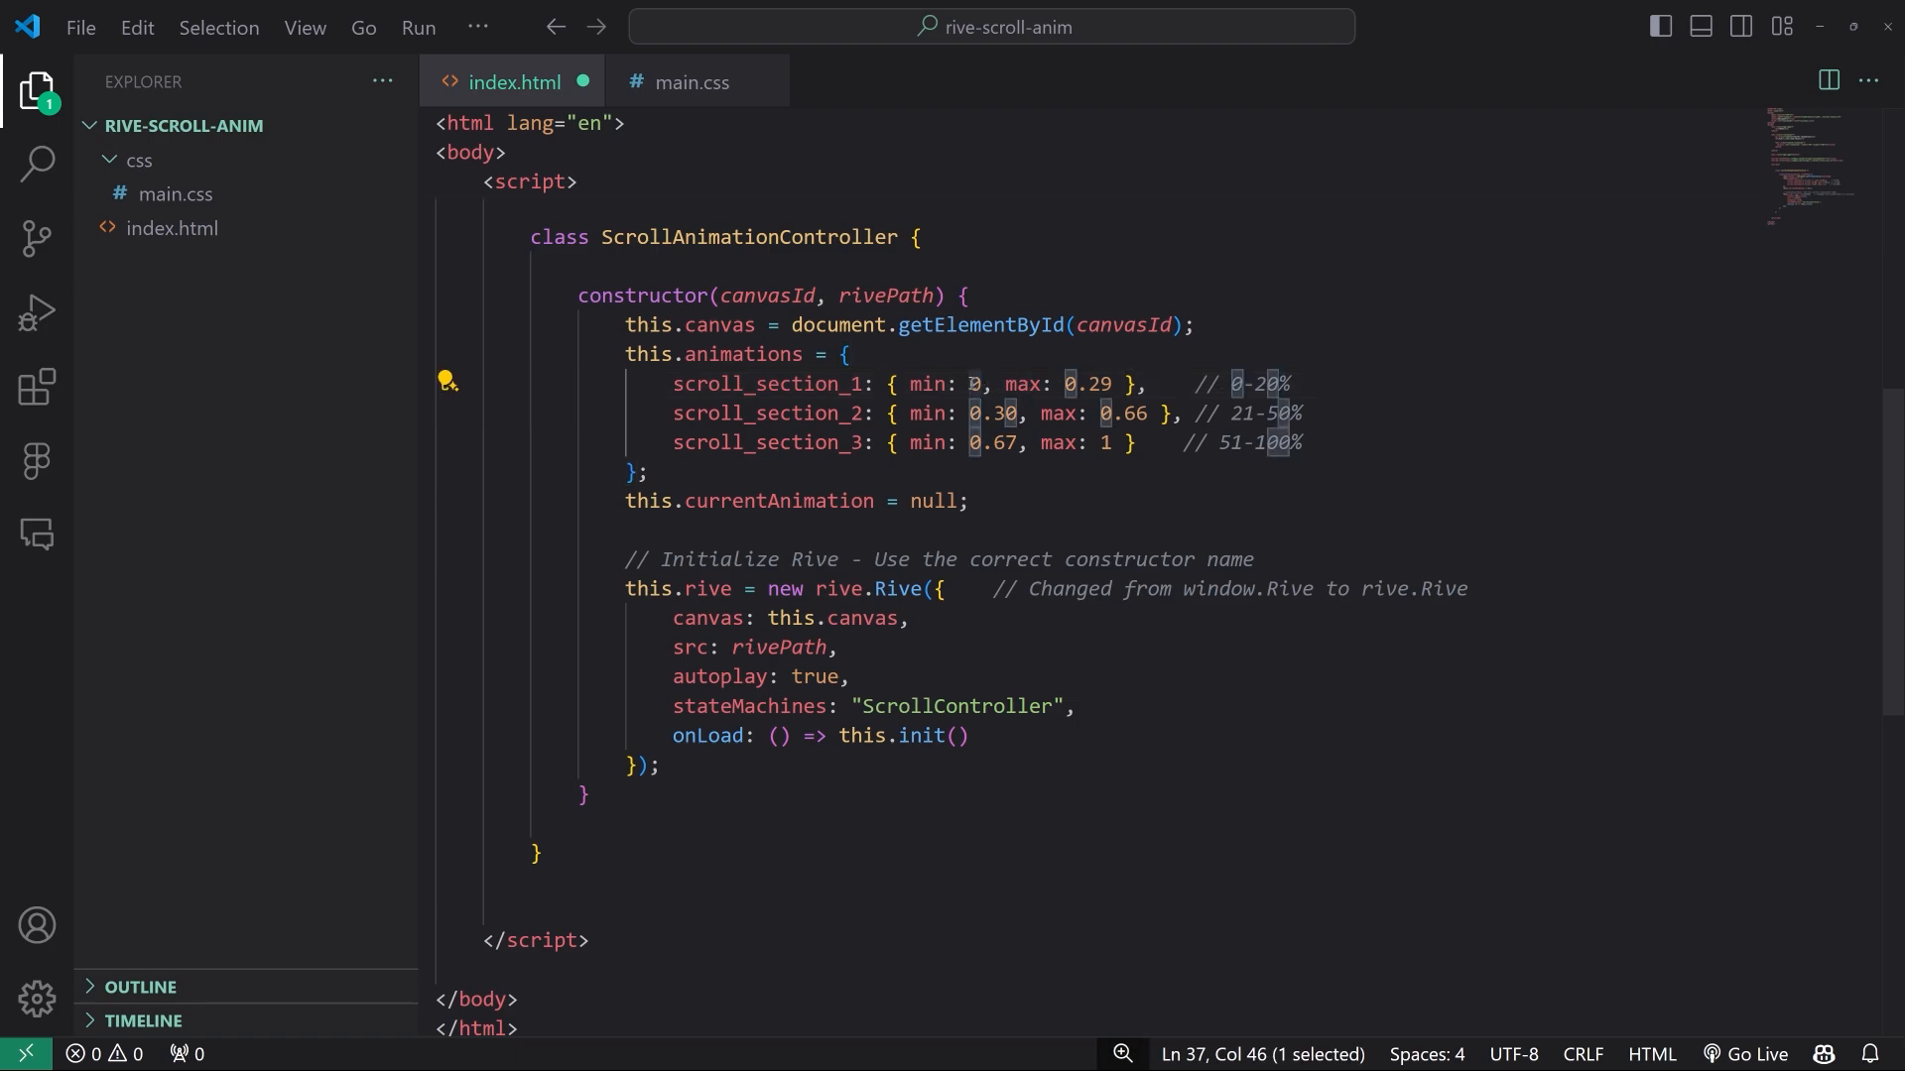
click(973, 385)
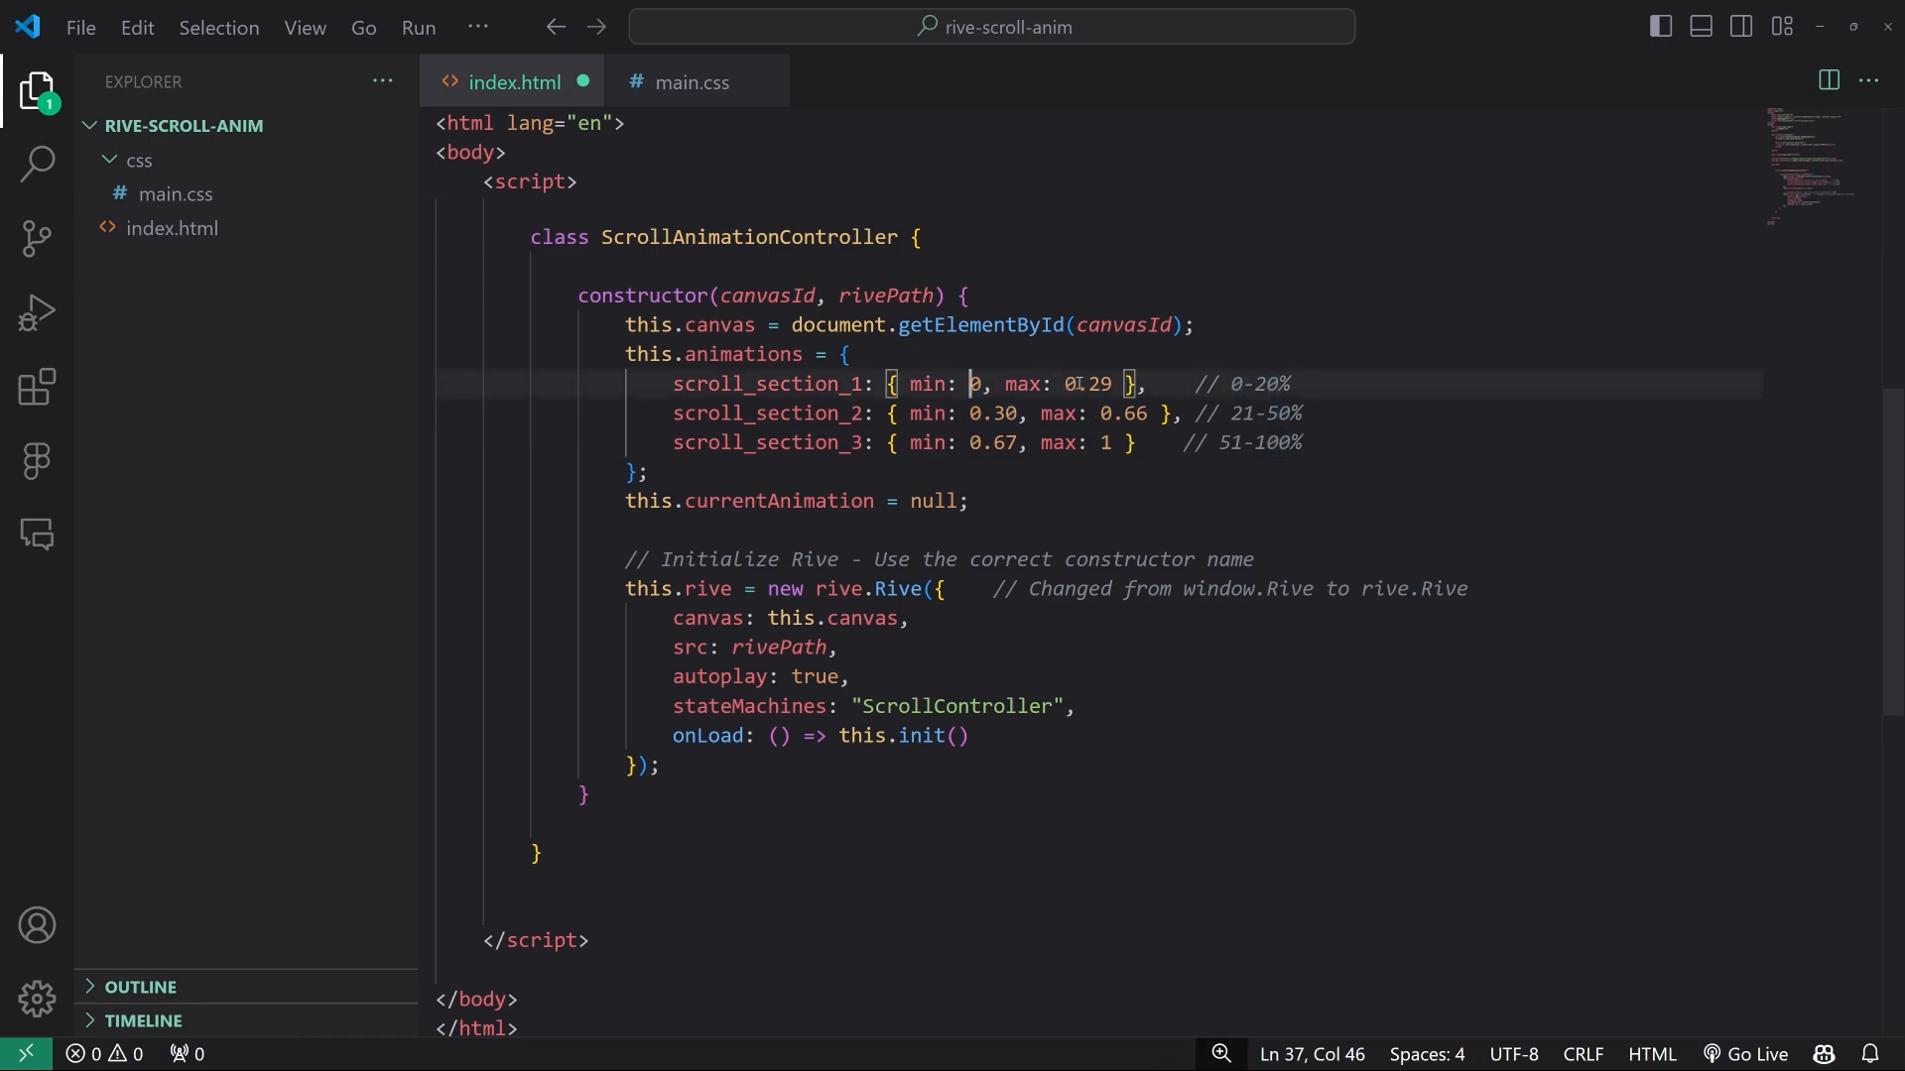
drag(1110, 384, 1064, 388)
click(1121, 395)
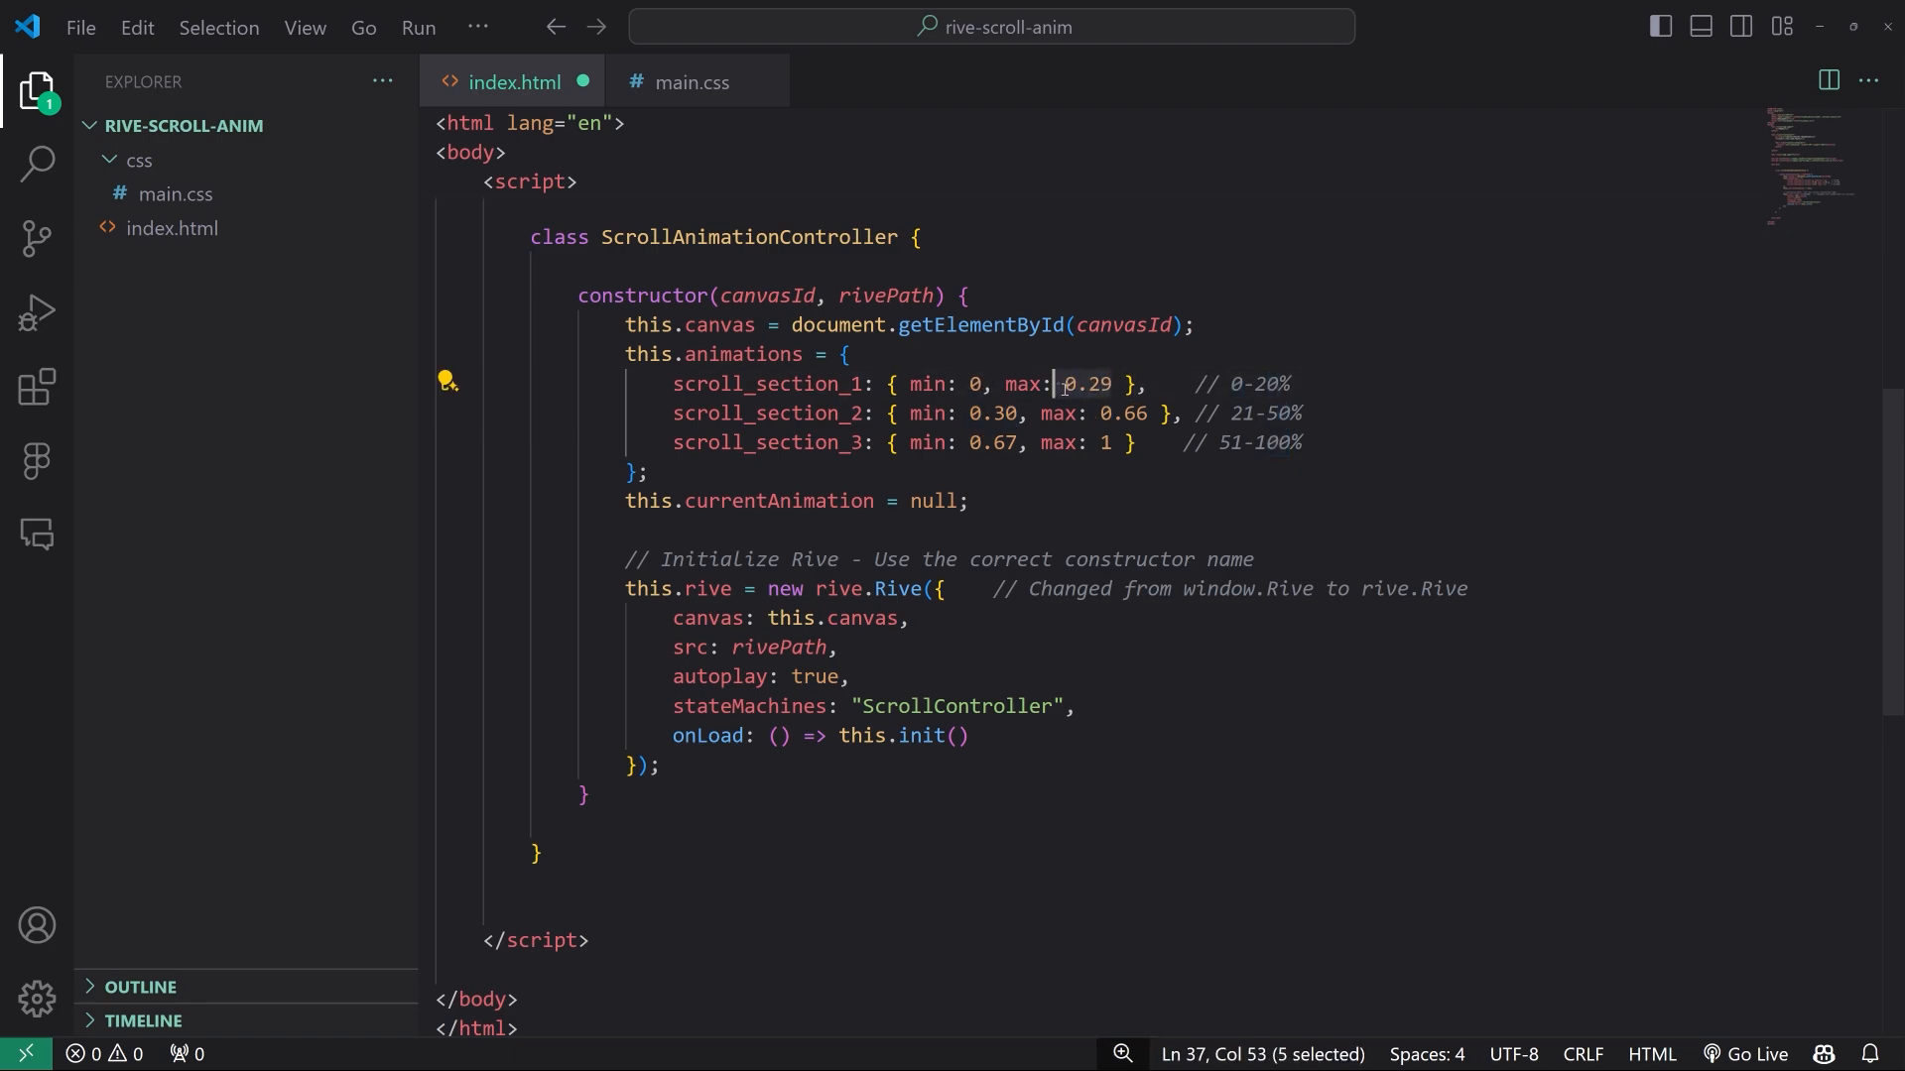
click(1064, 388)
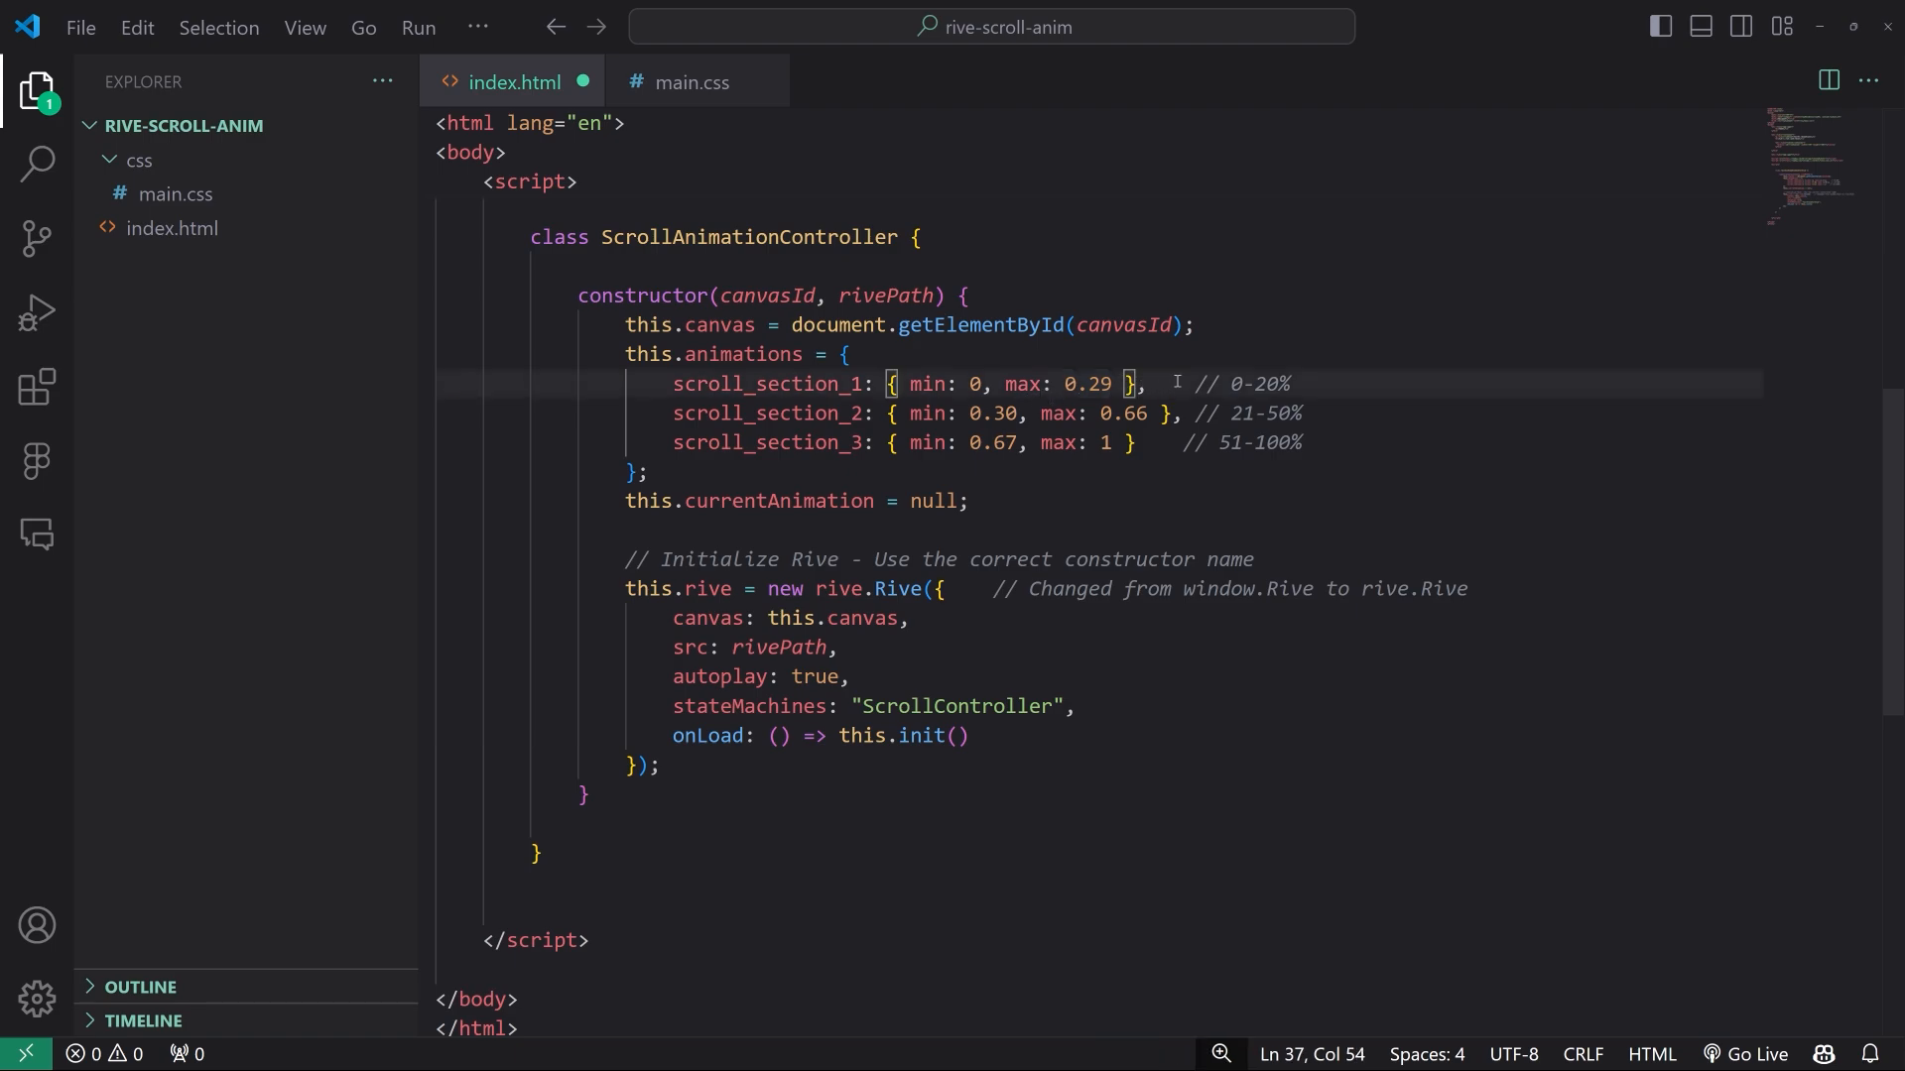
drag(1182, 385, 675, 387)
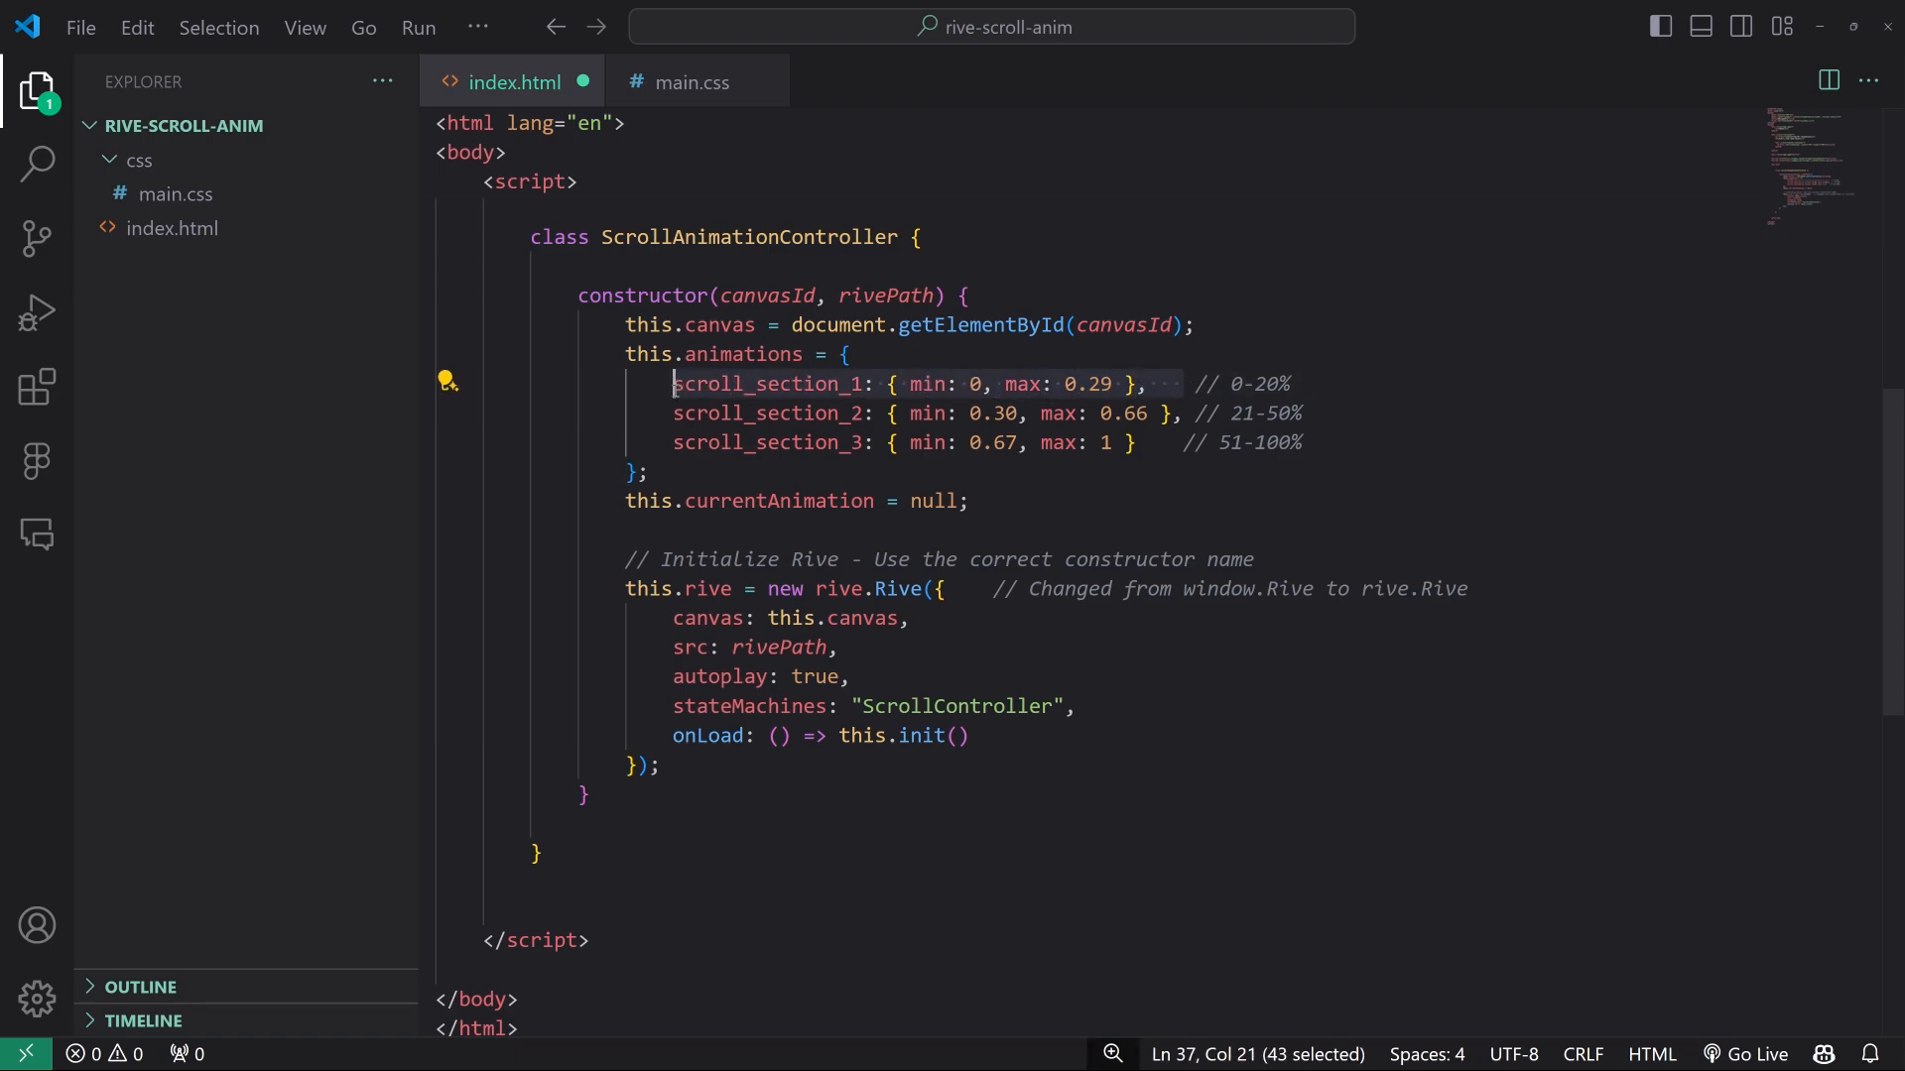
drag(912, 387, 1110, 384)
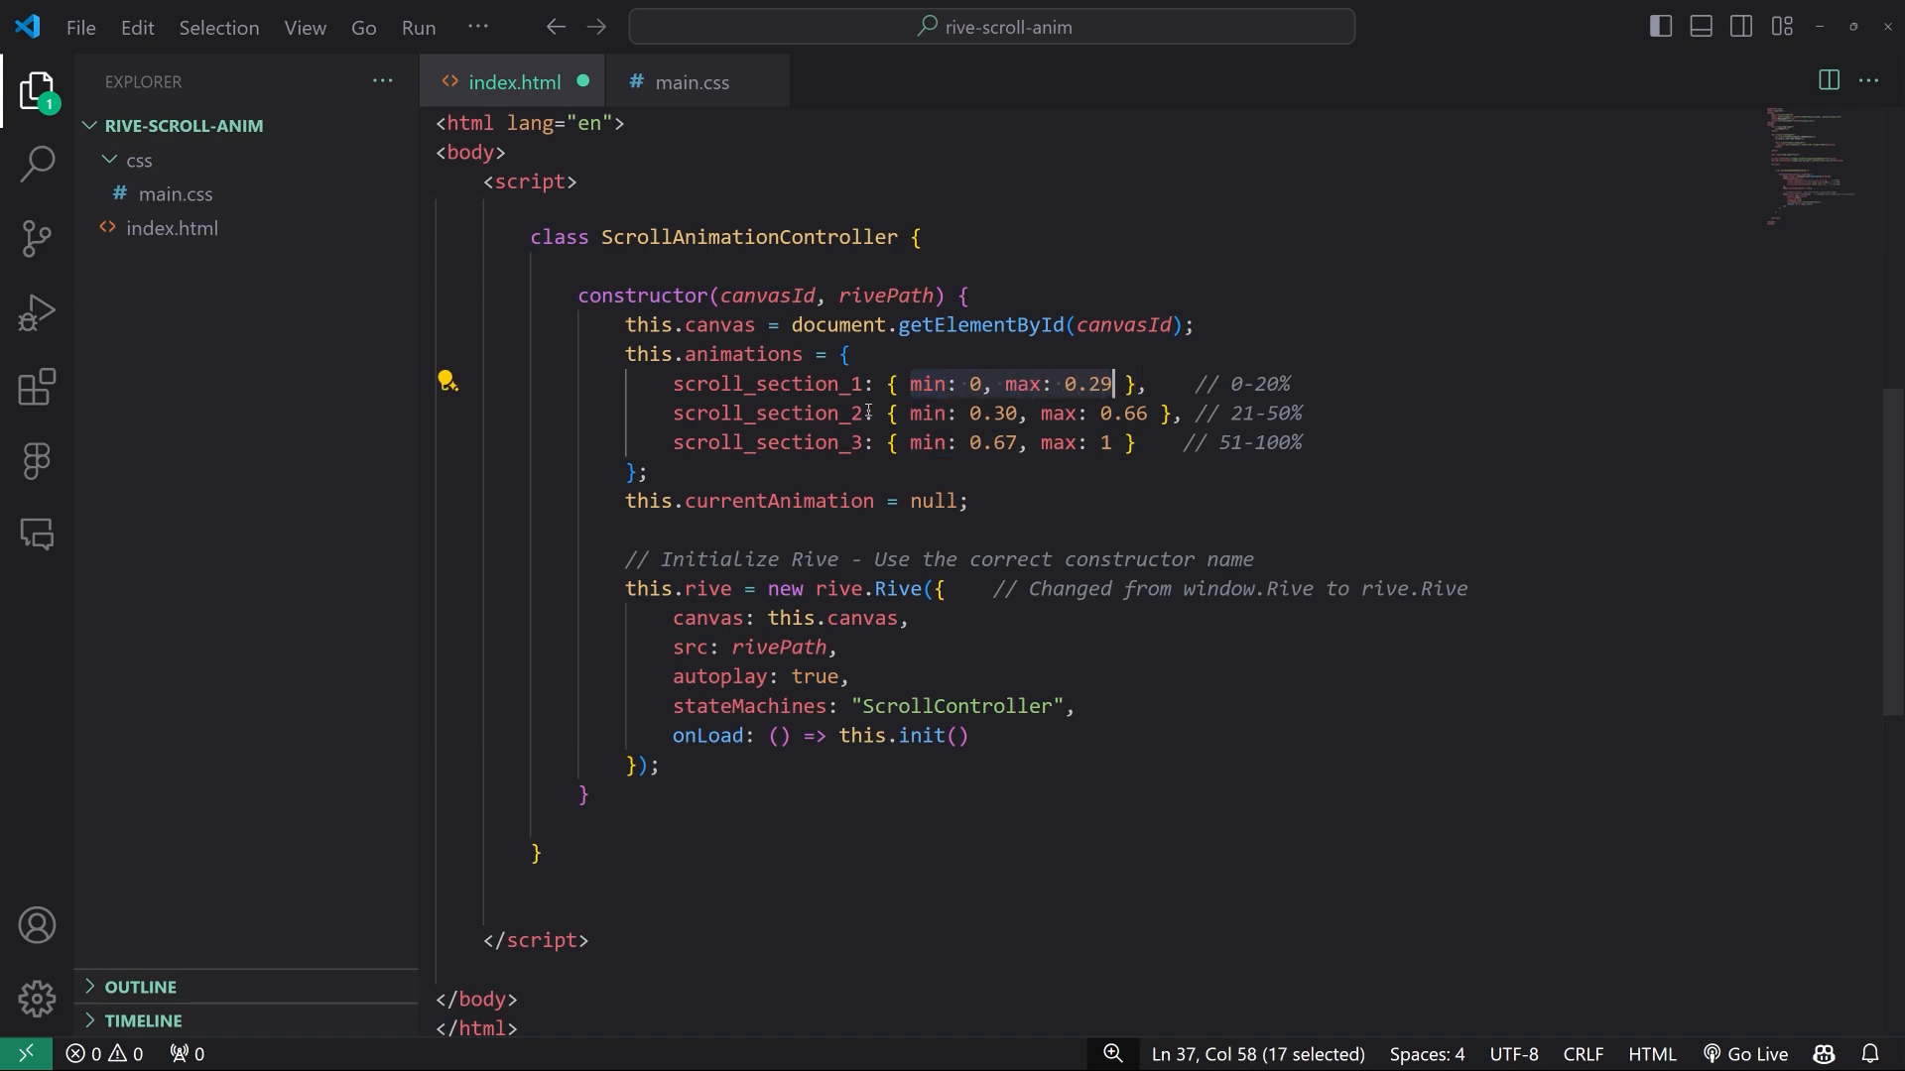
mouse_move(675, 415)
mouse_down()
mouse_move(1150, 415)
mouse_move(1169, 442)
mouse_move(674, 444)
mouse_up()
click(995, 414)
click(1059, 499)
Review the Rive instance's options in the constructor, including autoplay and the ScrollController state machine
scroll(1058, 495, down, 1)
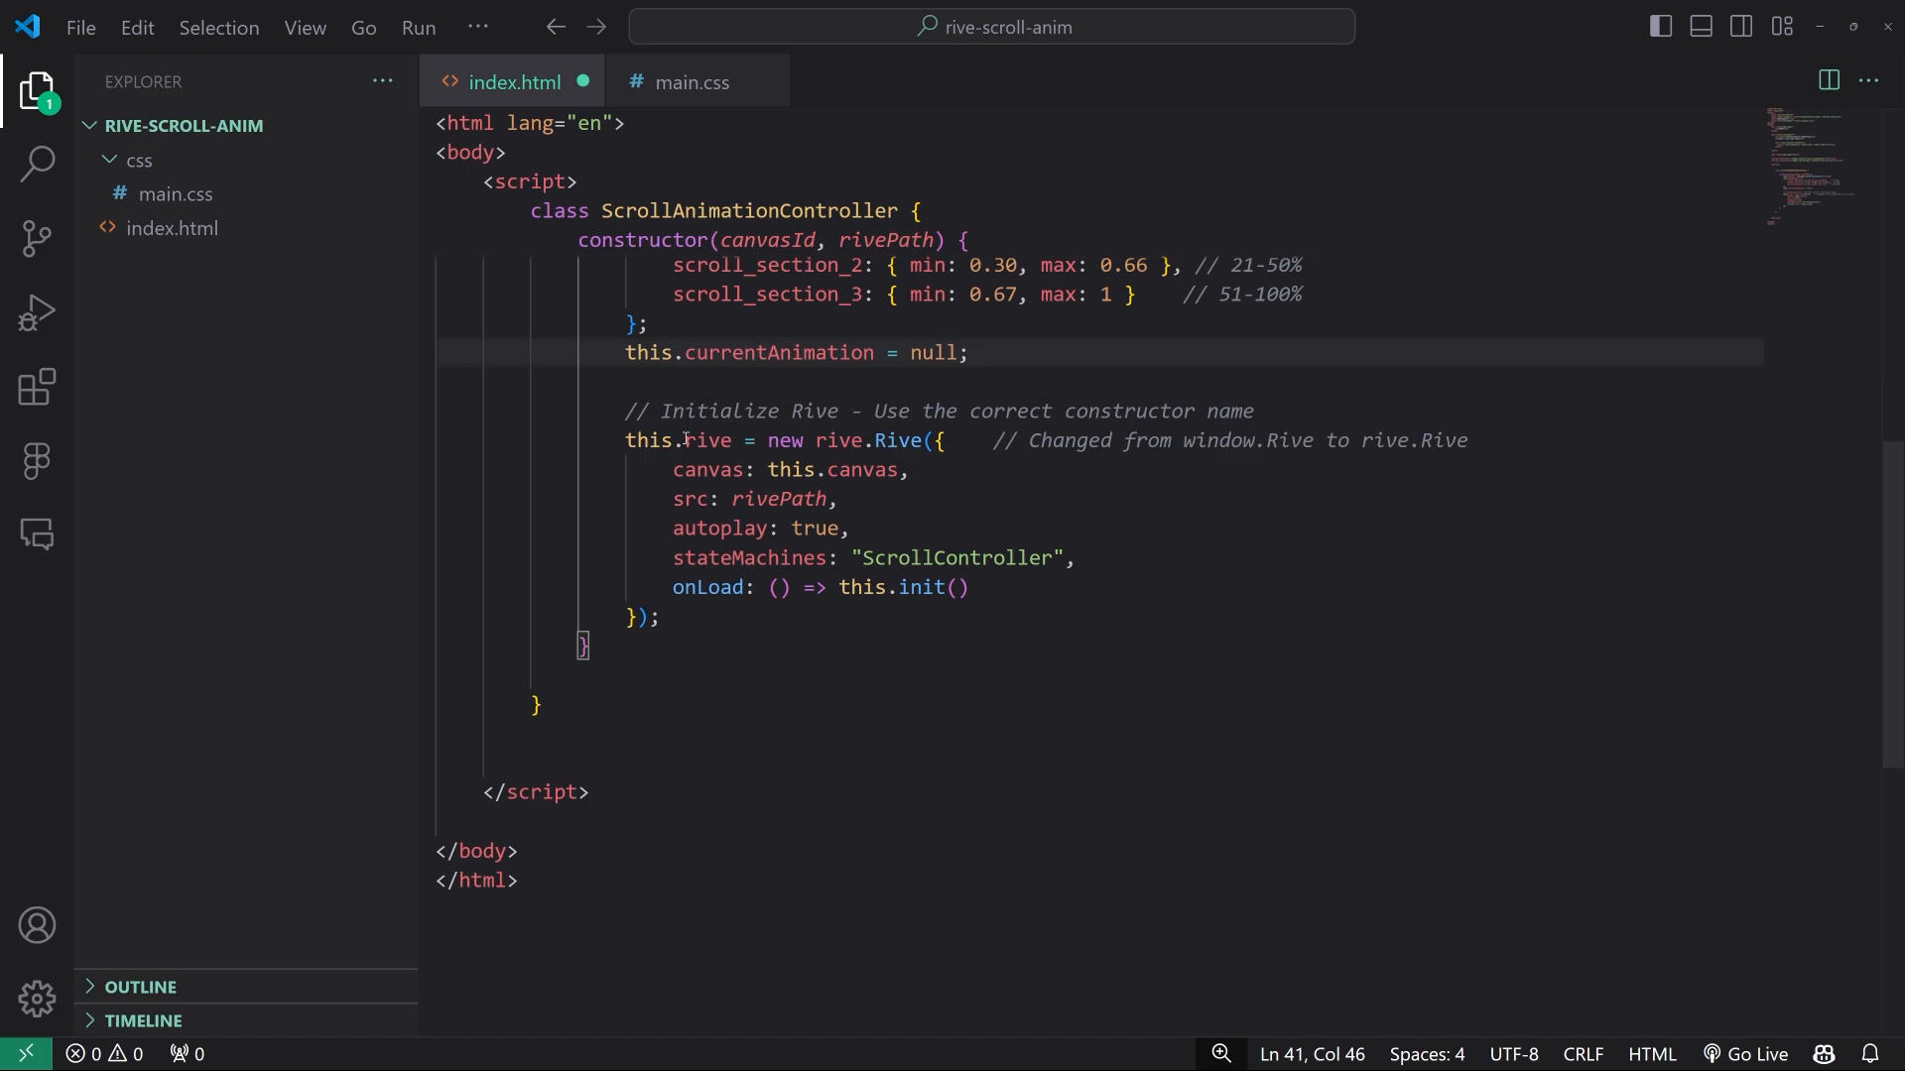
drag(686, 439, 851, 455)
click(892, 498)
scroll(891, 392, down, 1)
click(851, 455)
click(1093, 483)
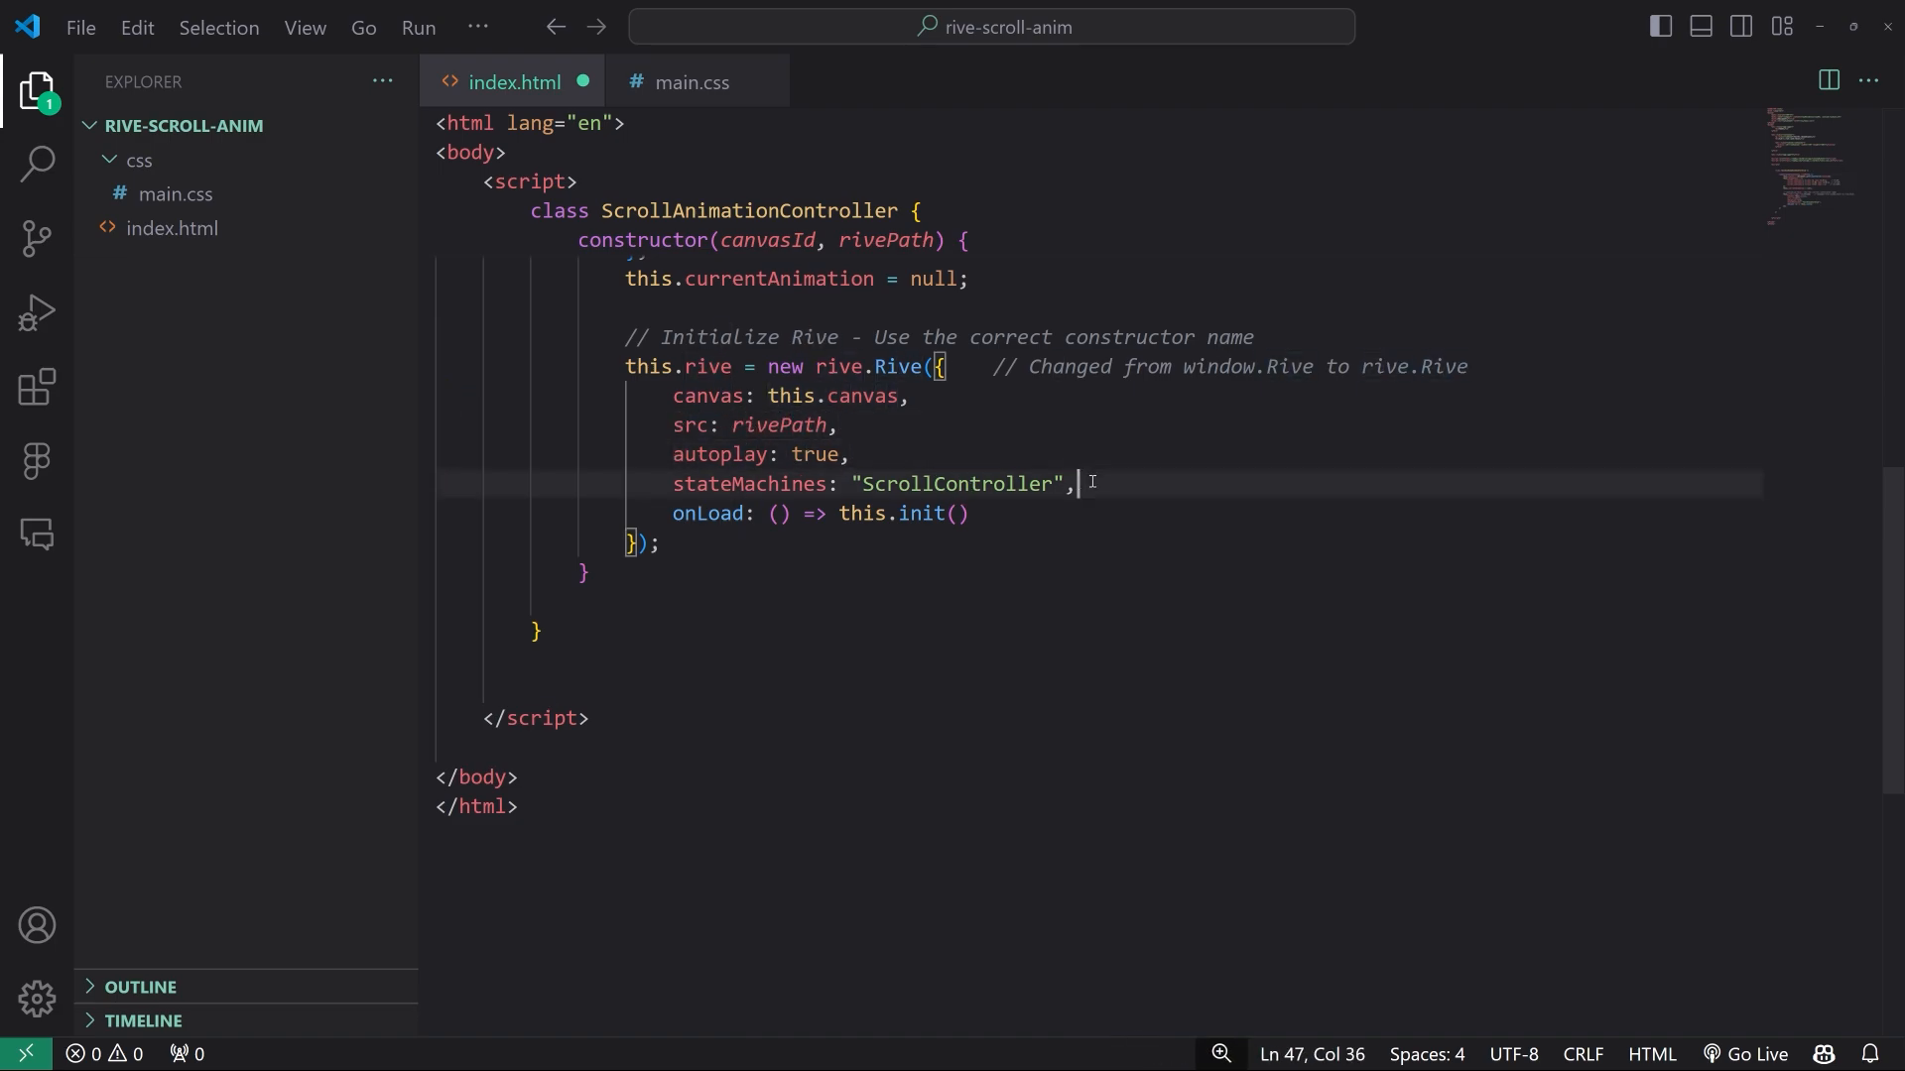
drag(1092, 482, 875, 484)
double_click(875, 484)
click(1133, 487)
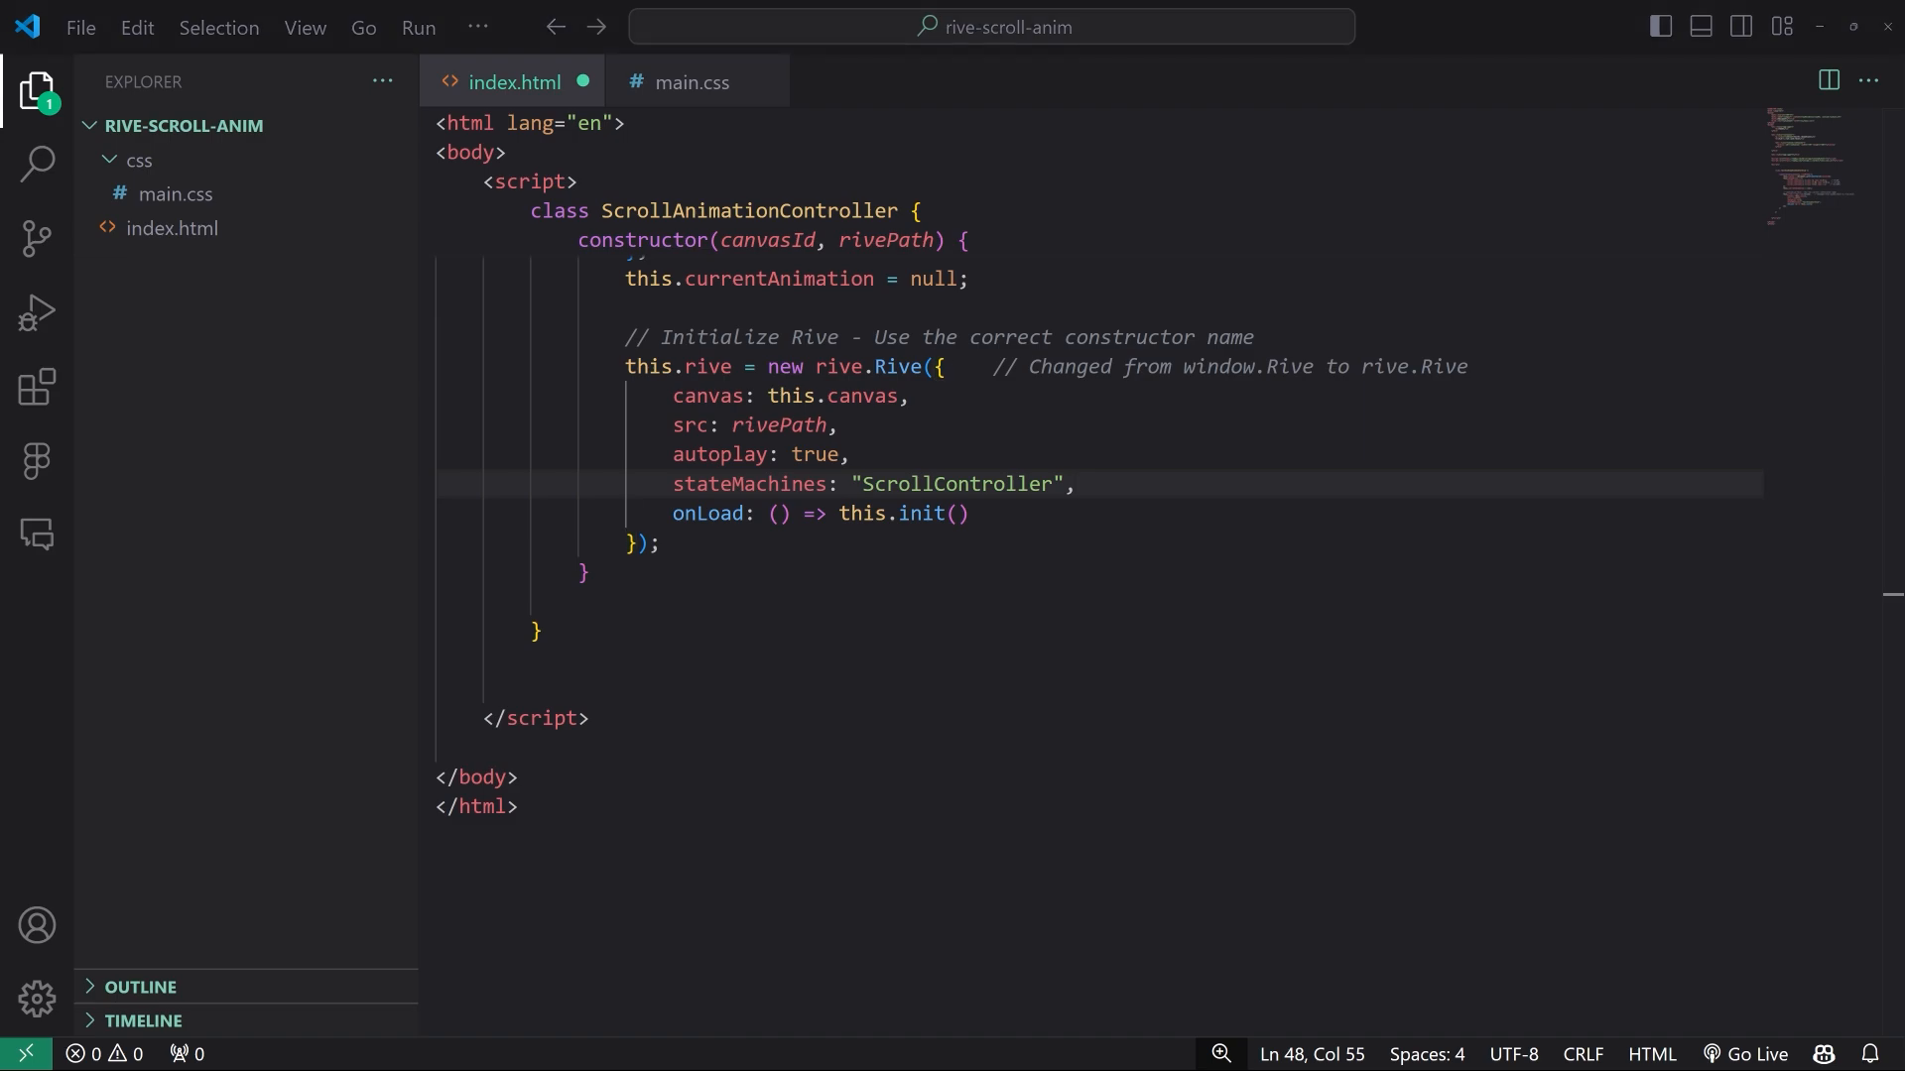
Try to insert the init() and handleScroll() methods inside the constructor, after the Rive instance, and review the placement
click(680, 544)
key(Return)
key(Return)
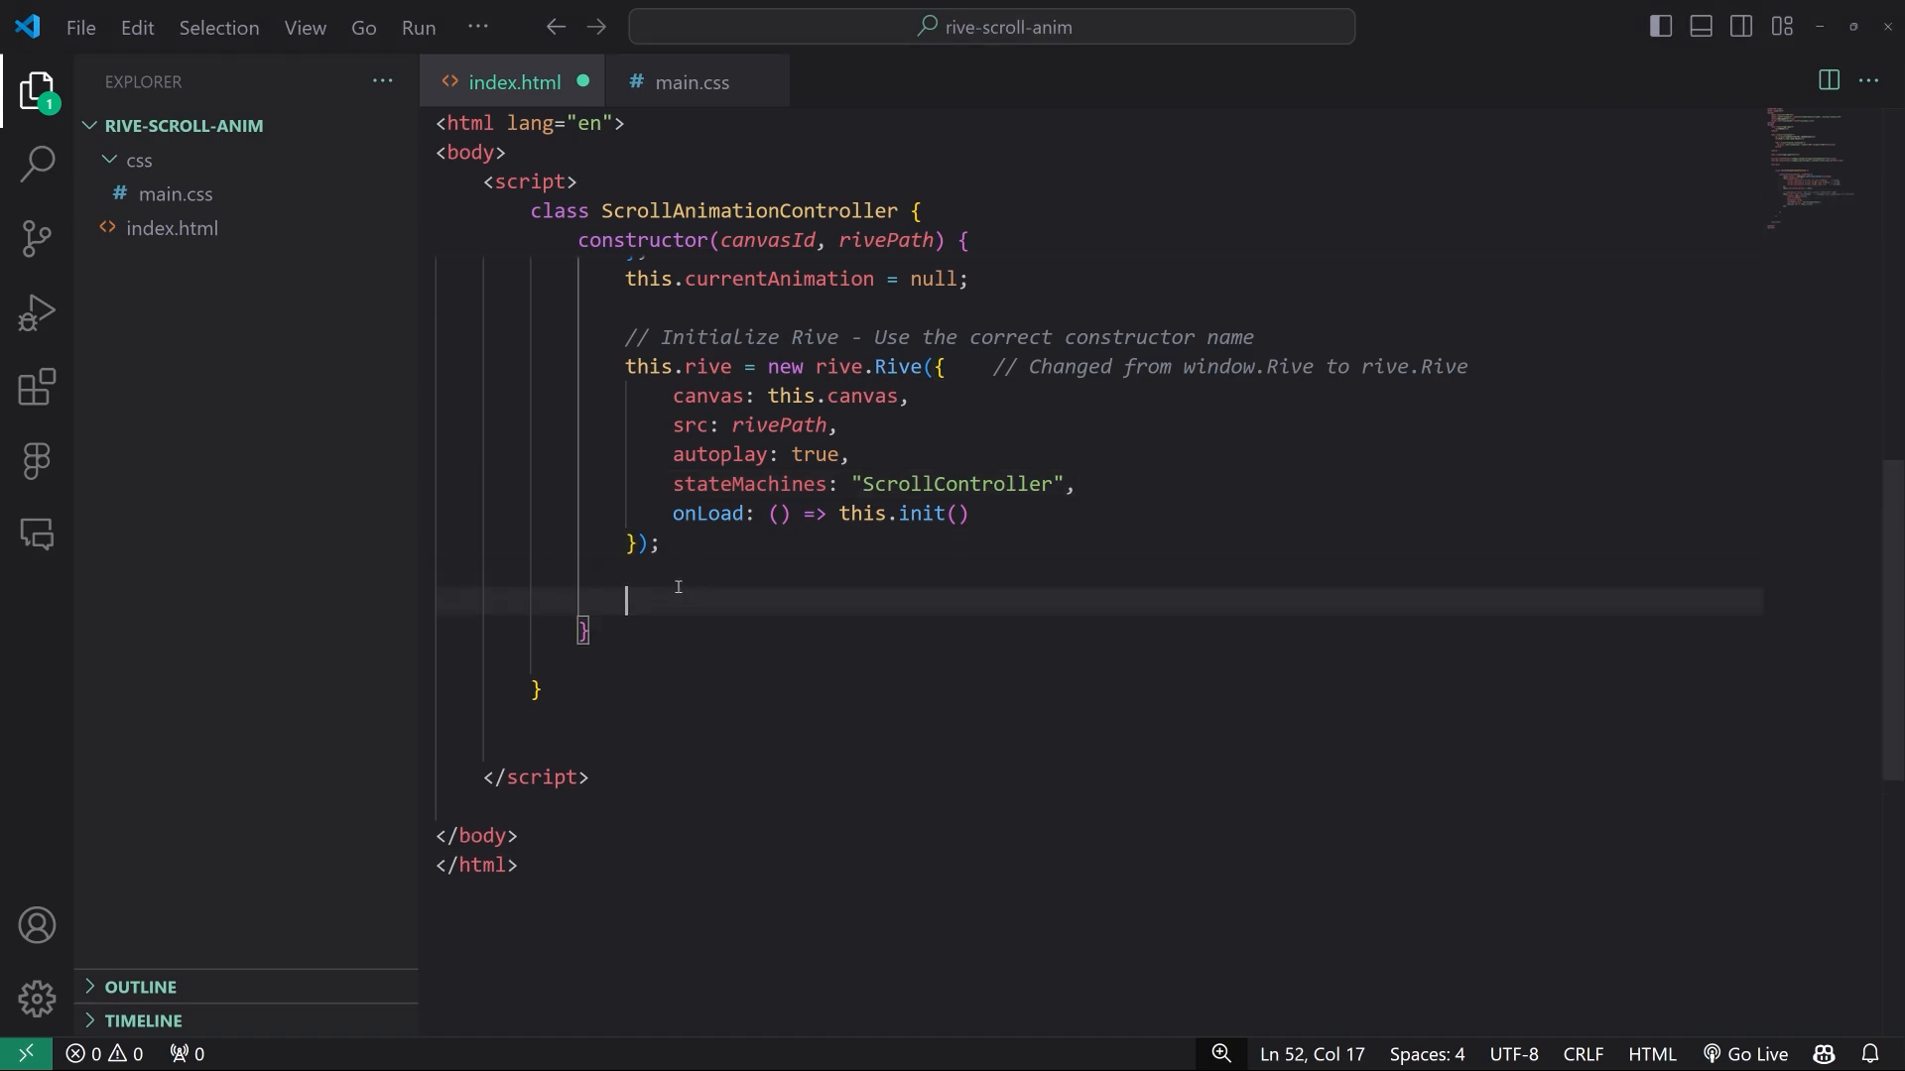
key(shift+Home)
key(ctrl+v)
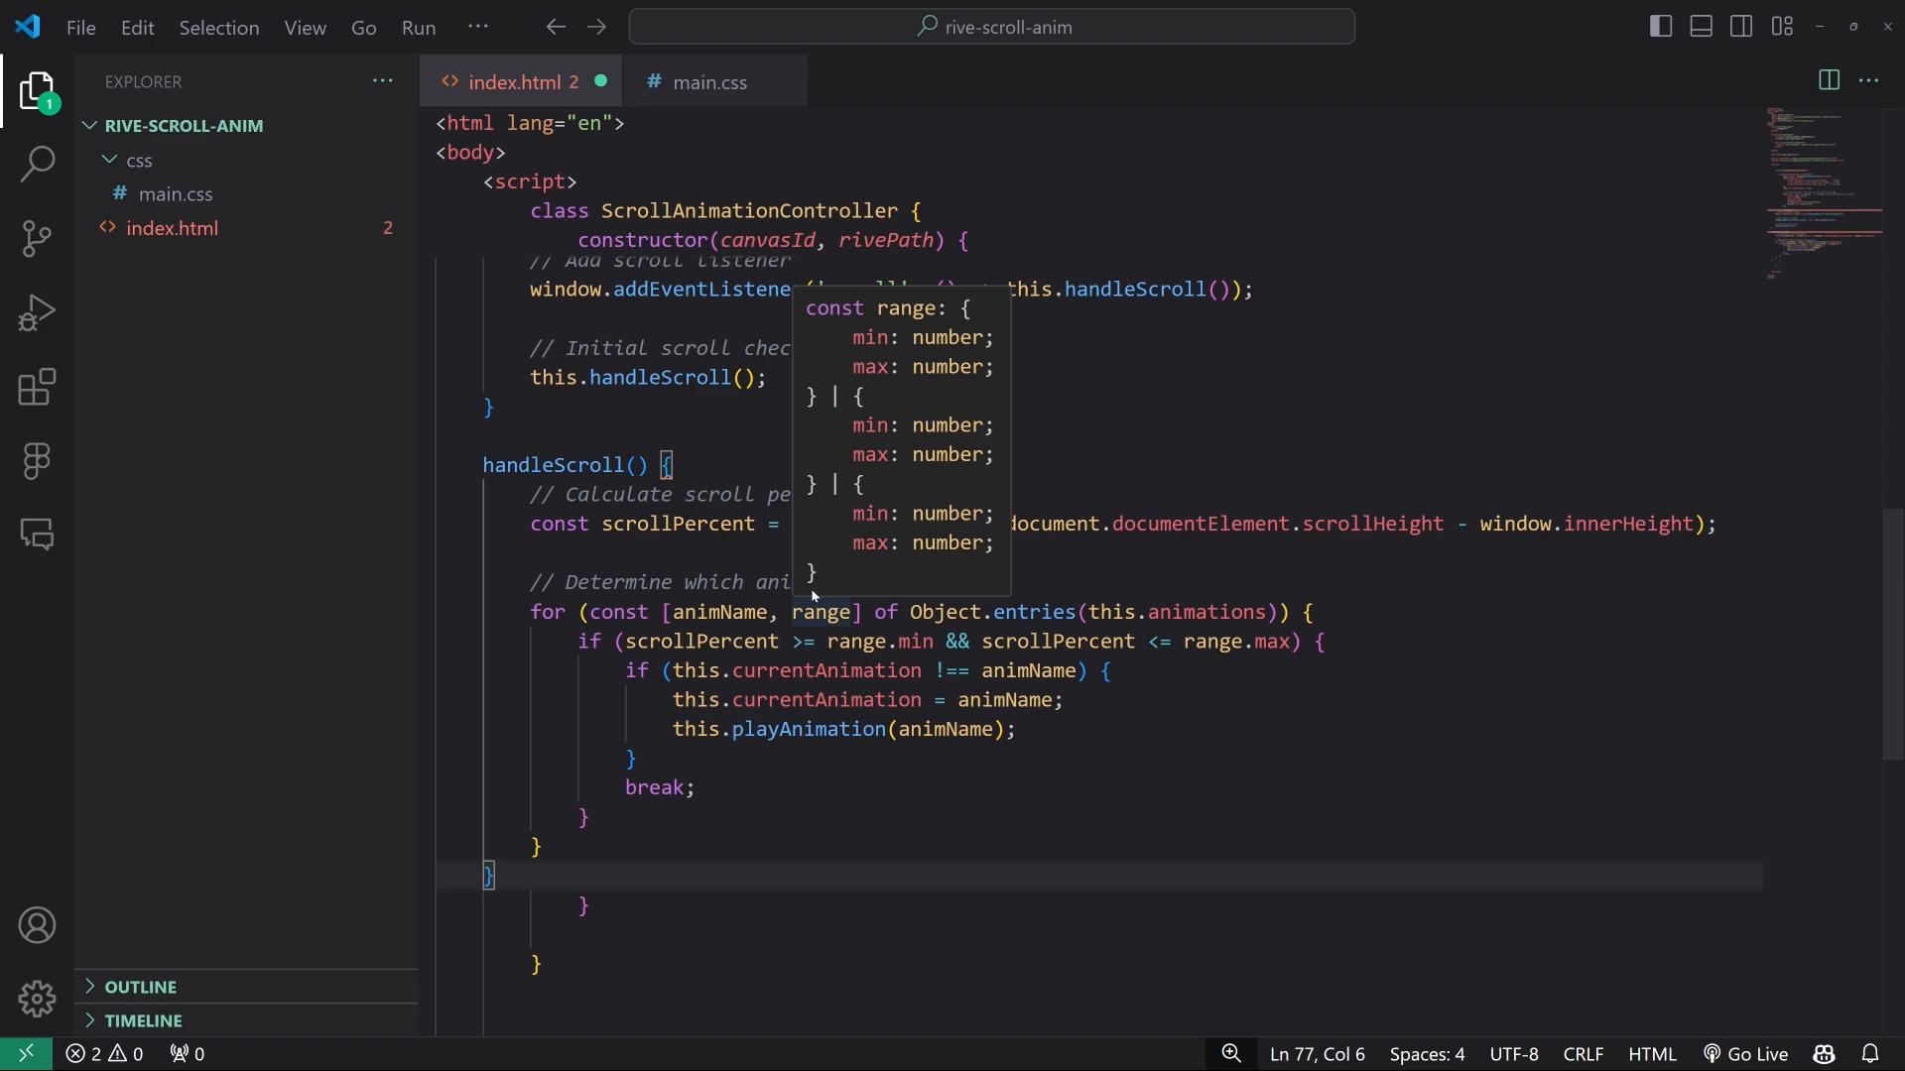
scroll(706, 539, up, 1)
scroll(709, 531, up, 5)
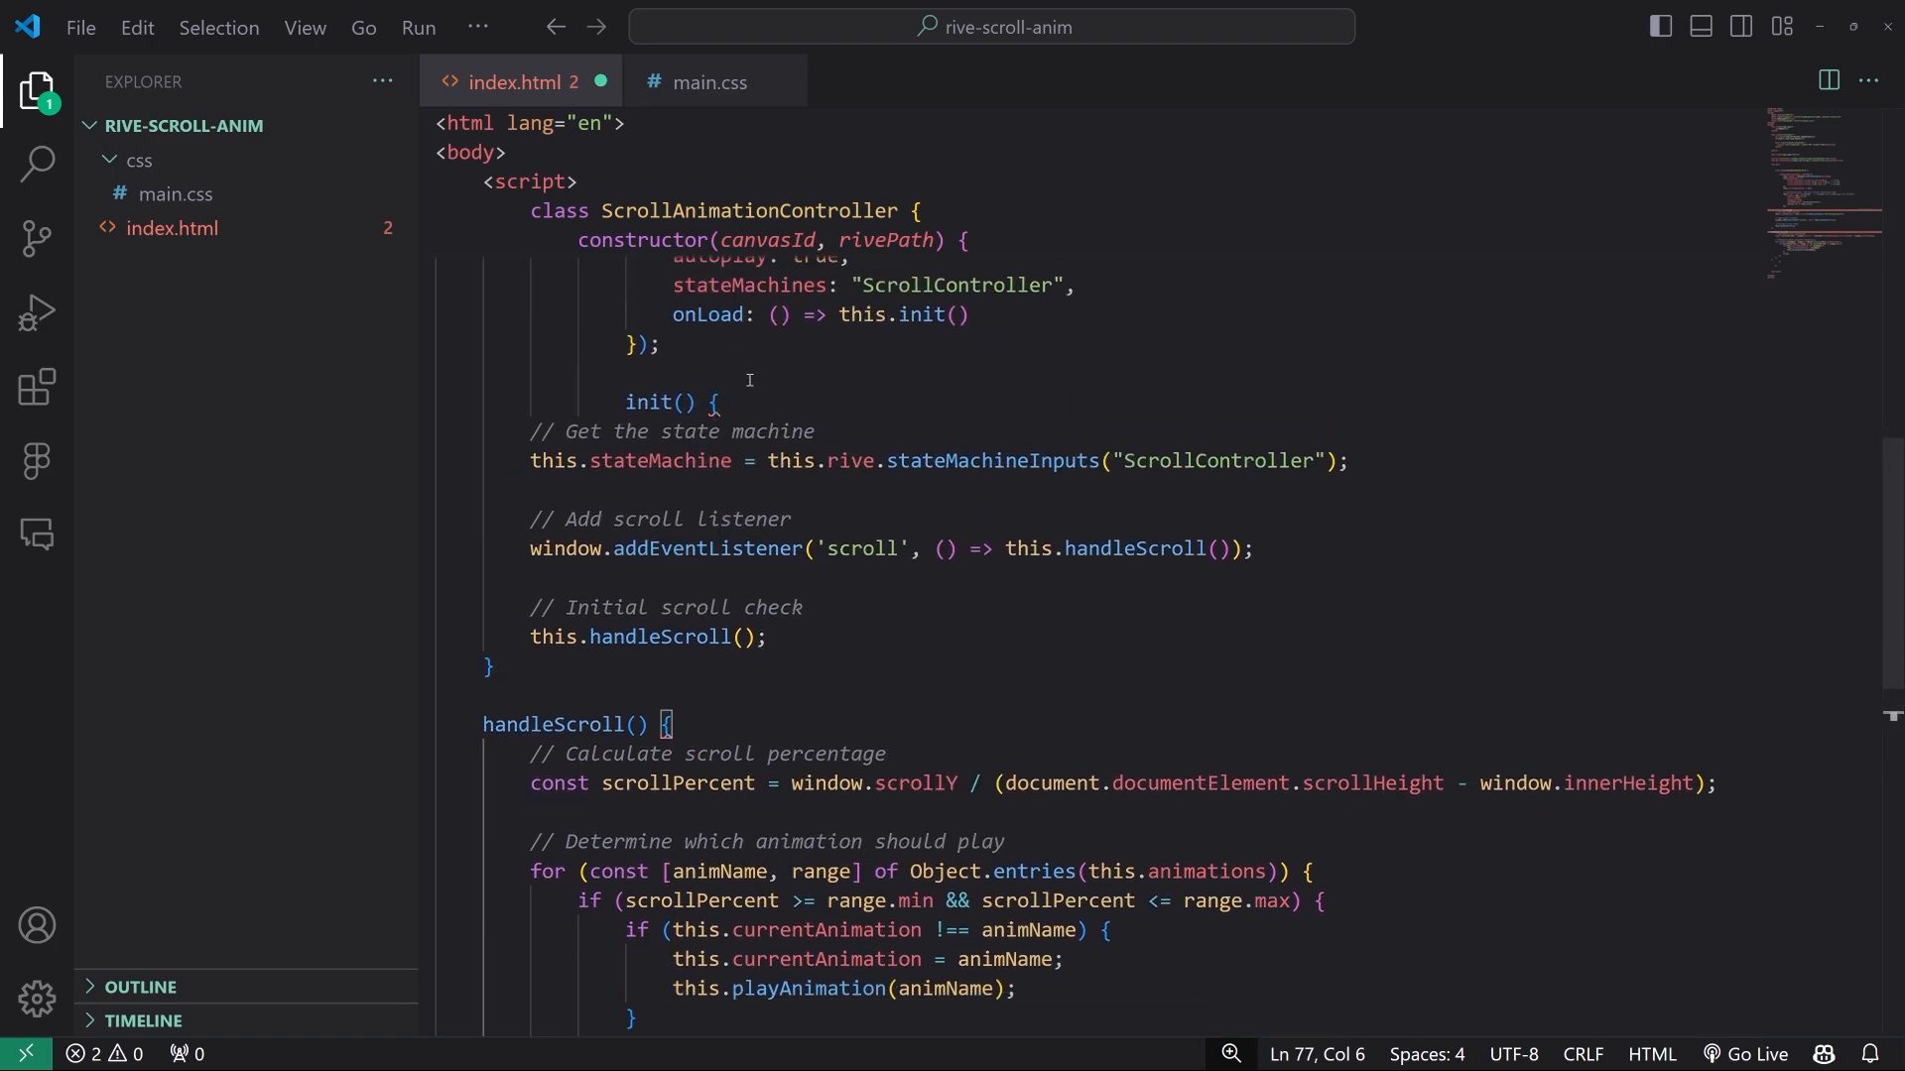
scroll(764, 382, down, 6)
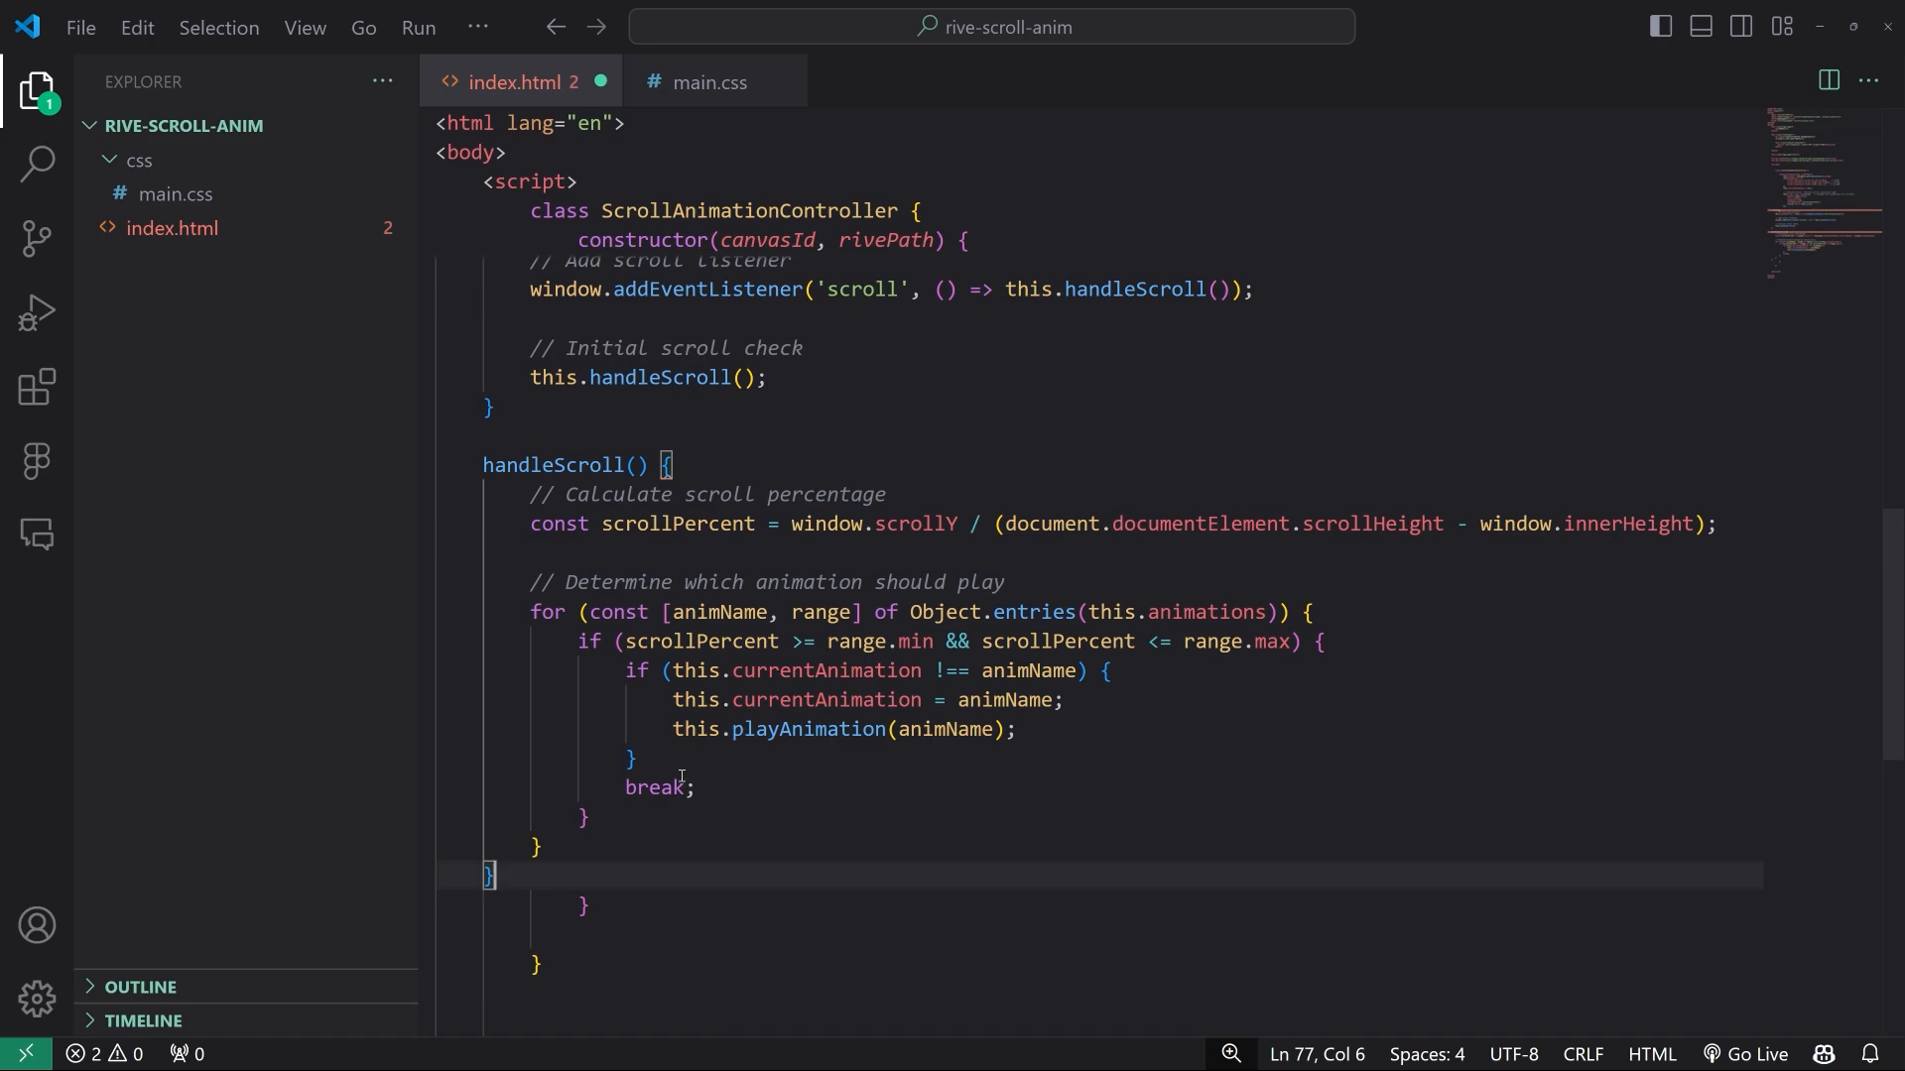
scroll(709, 714, down, 6)
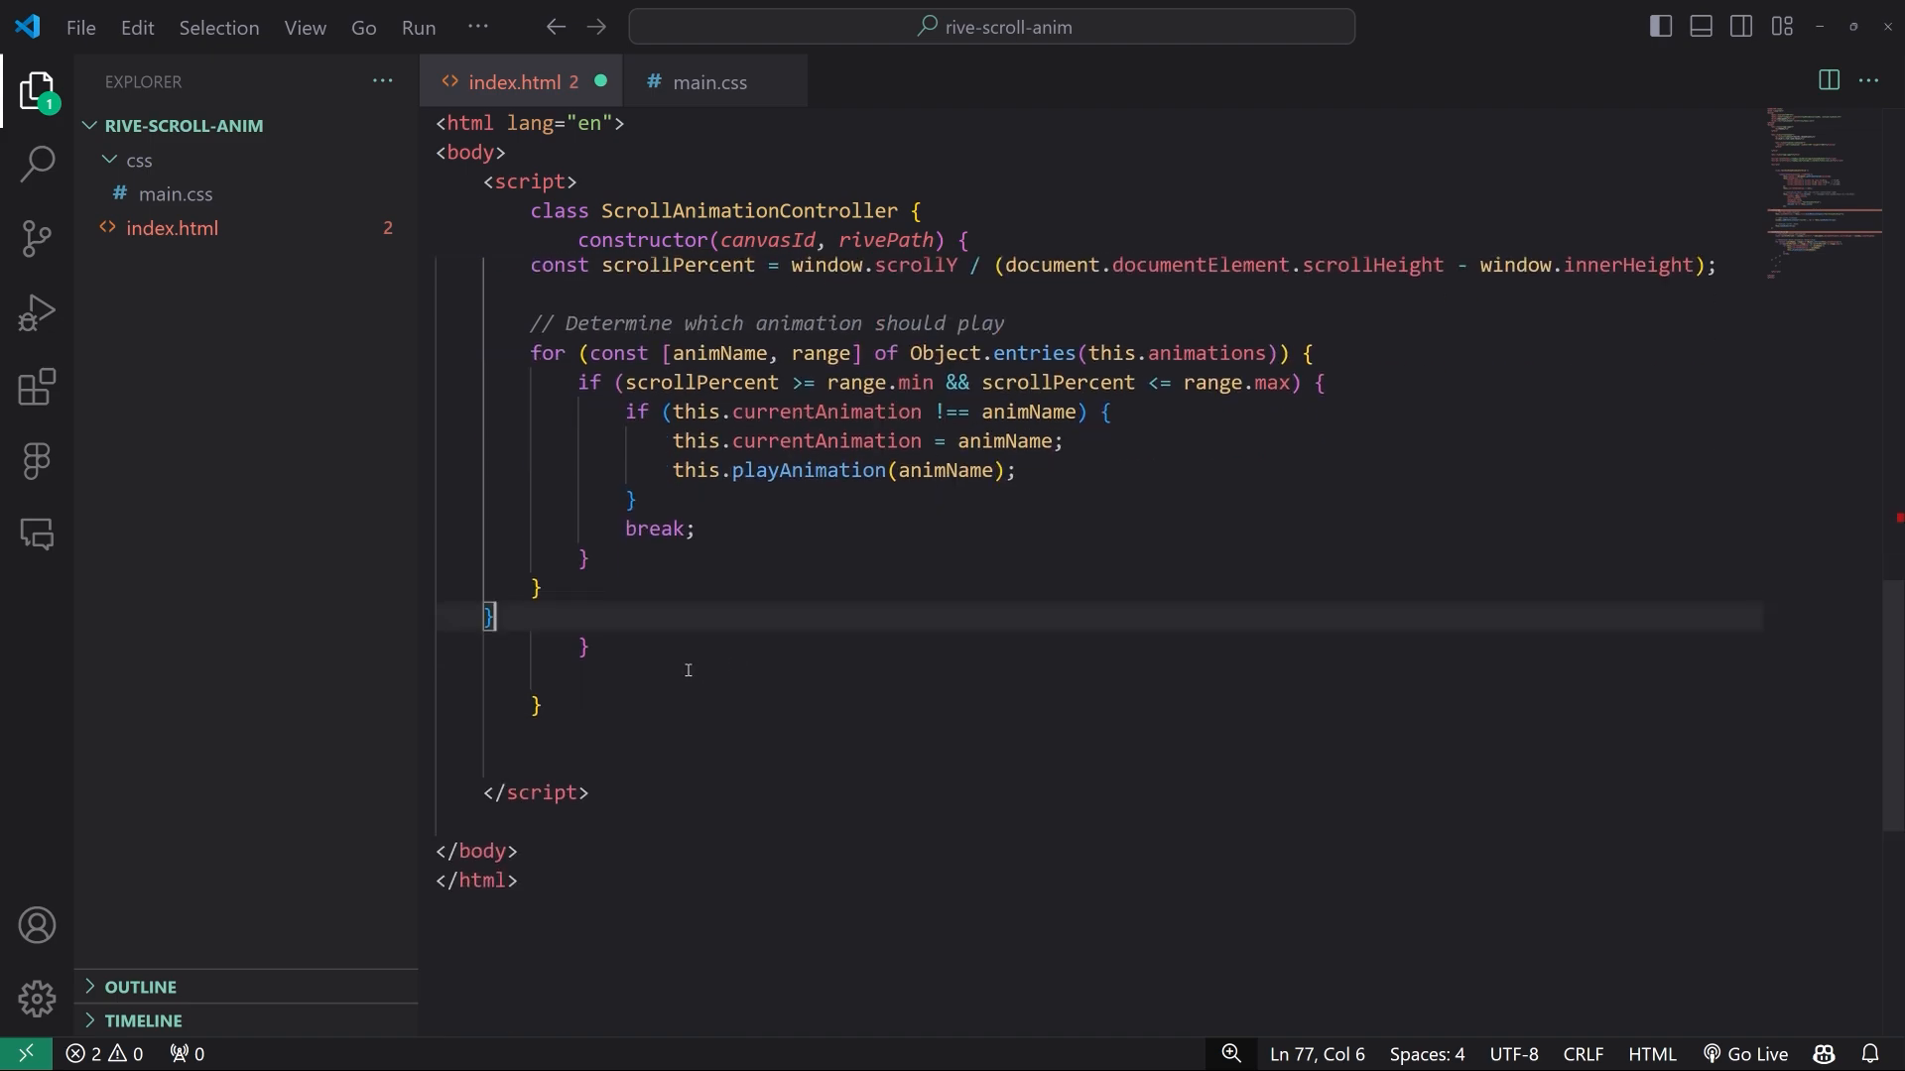
Undo the method insertion and remove the leftover blank lines before the constructor's closing brace
key(ctrl+z)
click(724, 468)
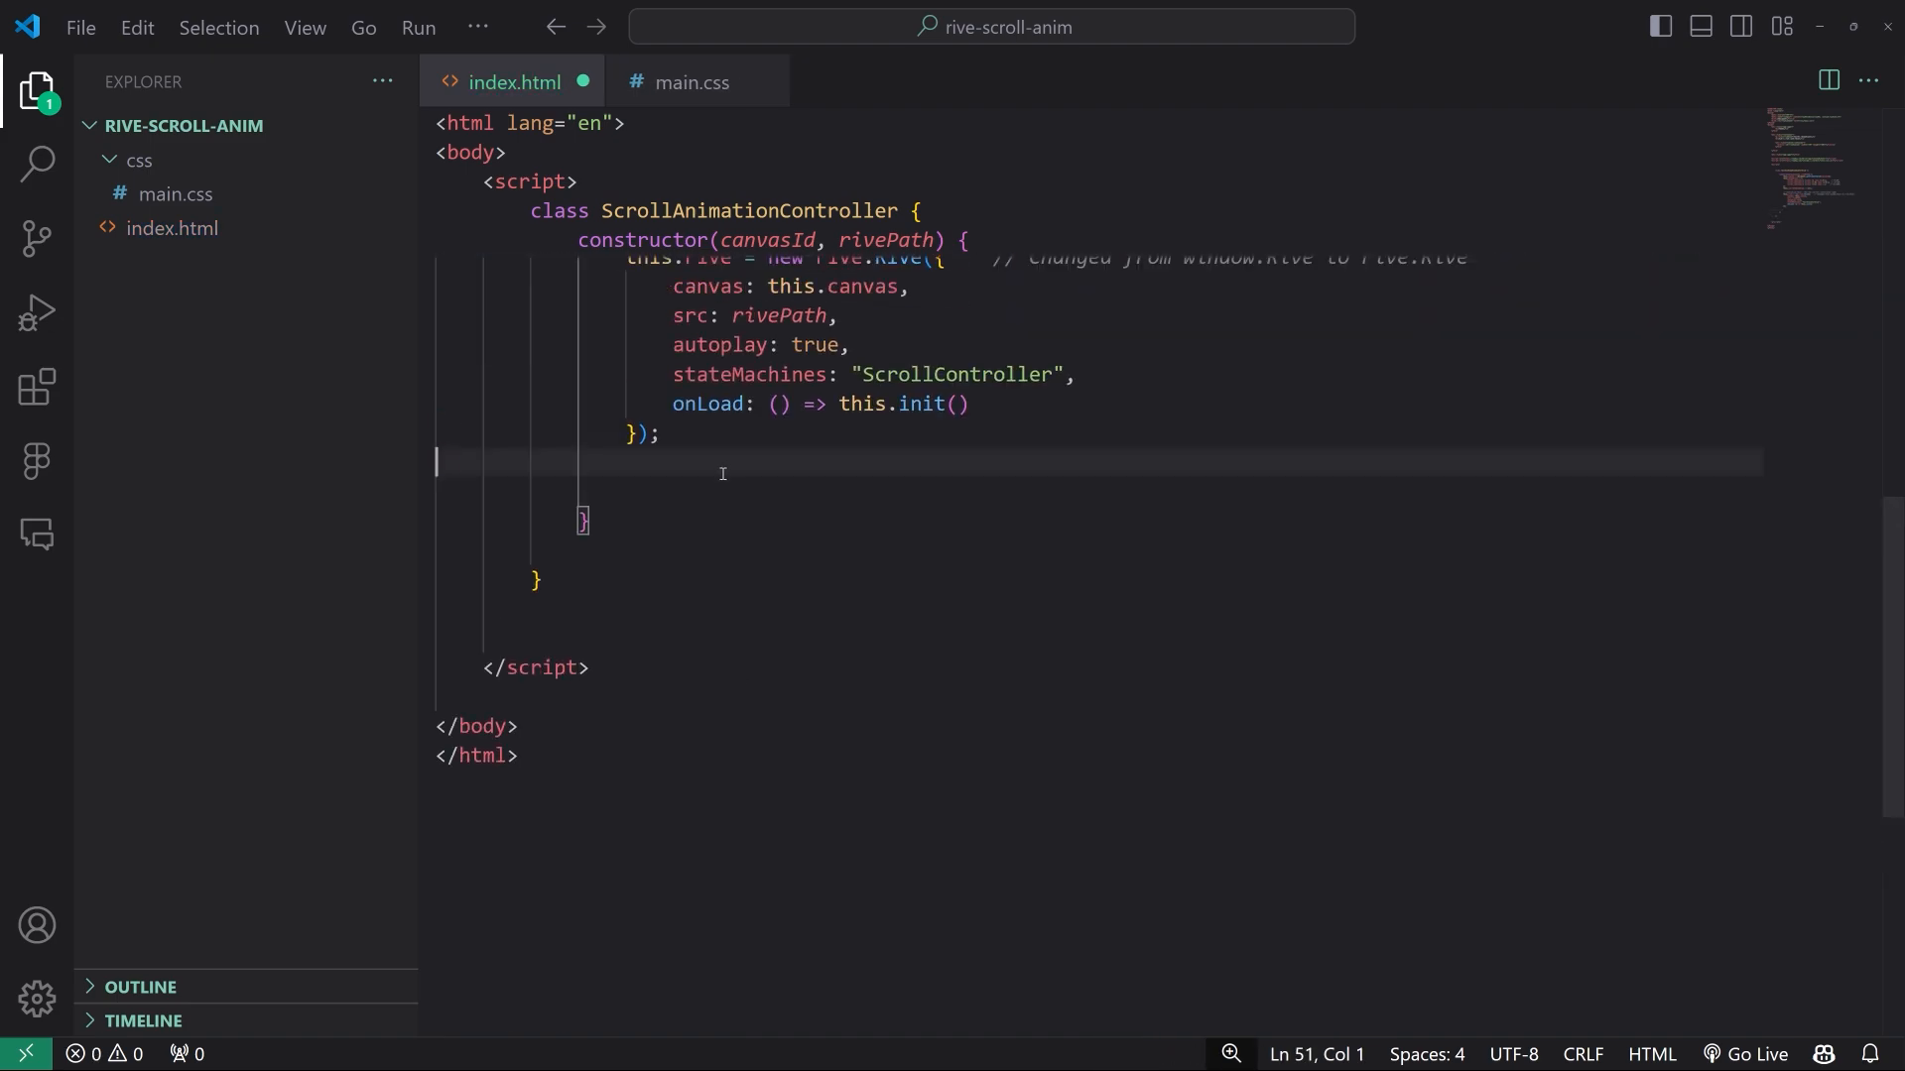
scroll(694, 463, down, 1)
click(661, 456)
key(Home)
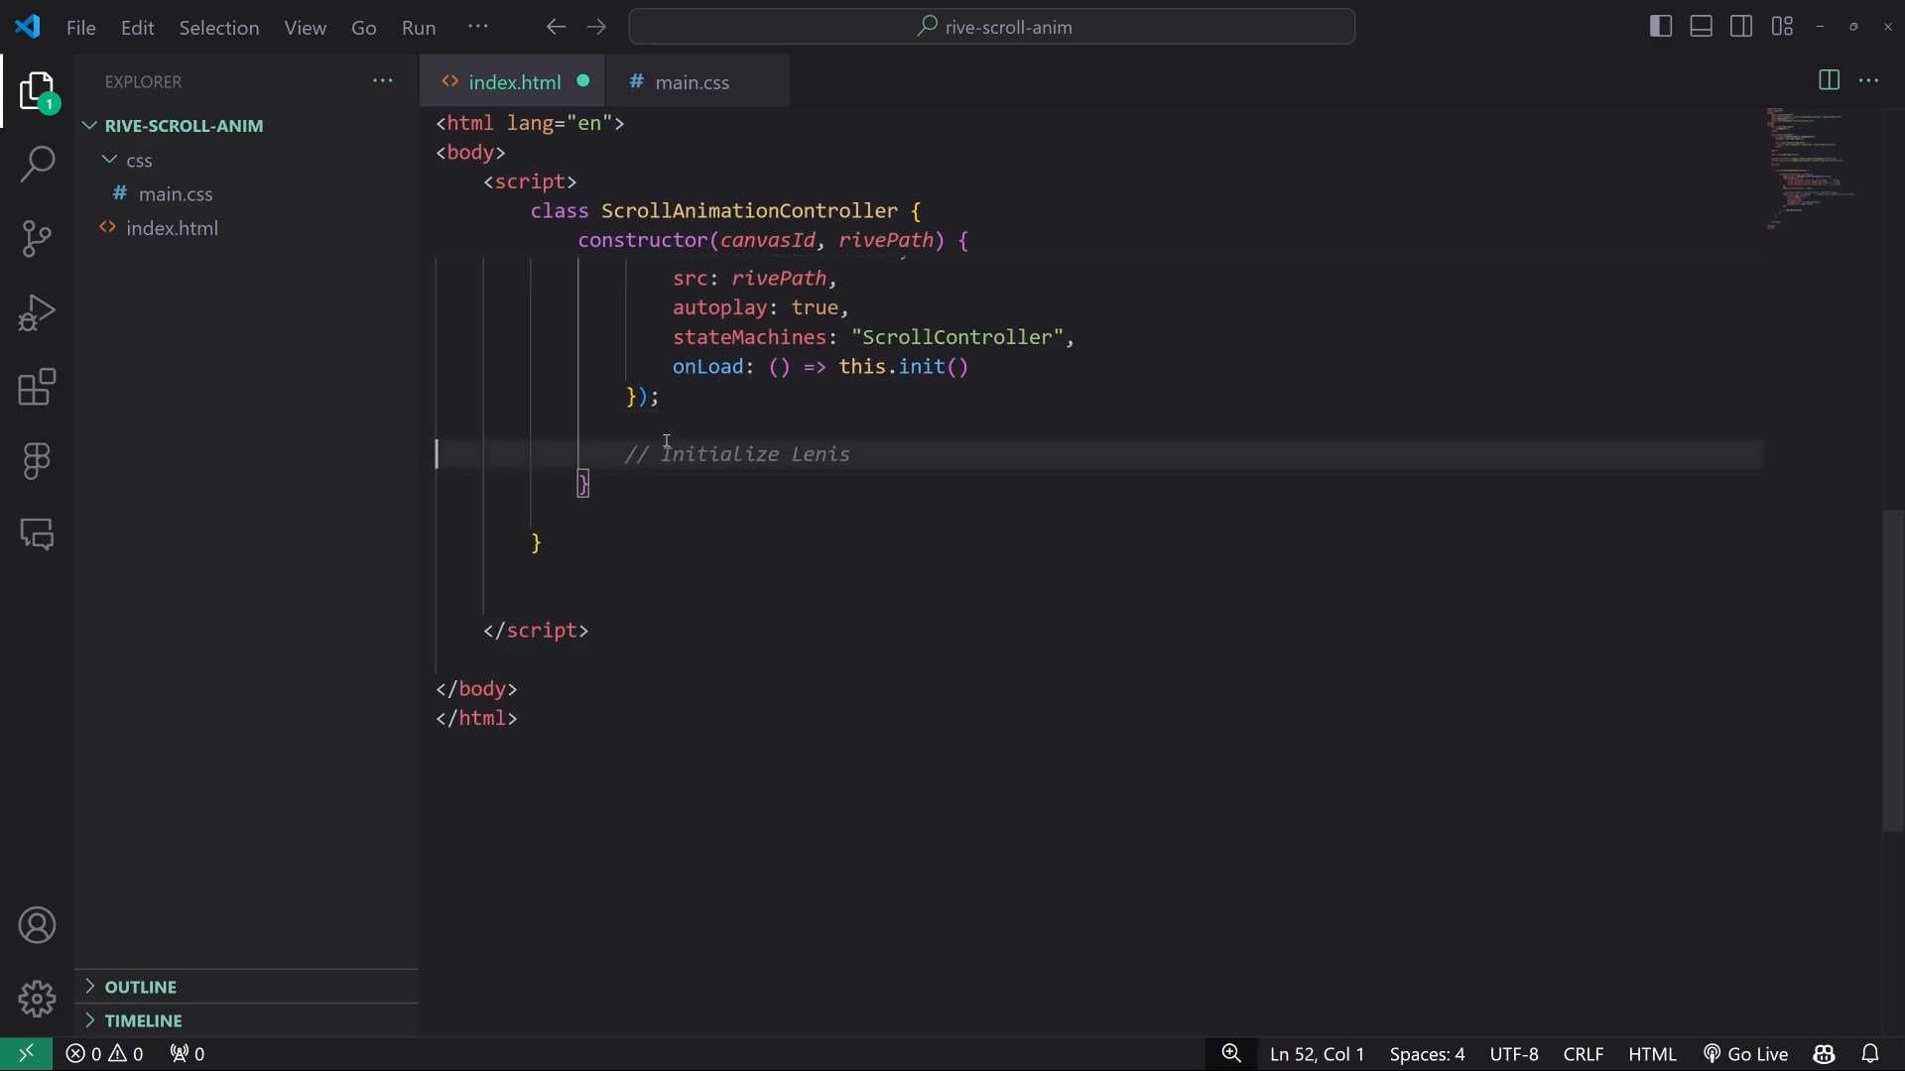
key(BackSpace)
key(BackSpace)
Add the init() and handleScroll() methods to the class below the constructor, covering the state machine inputs, scroll listener and section selection
click(647, 426)
key(Return)
key(Return)
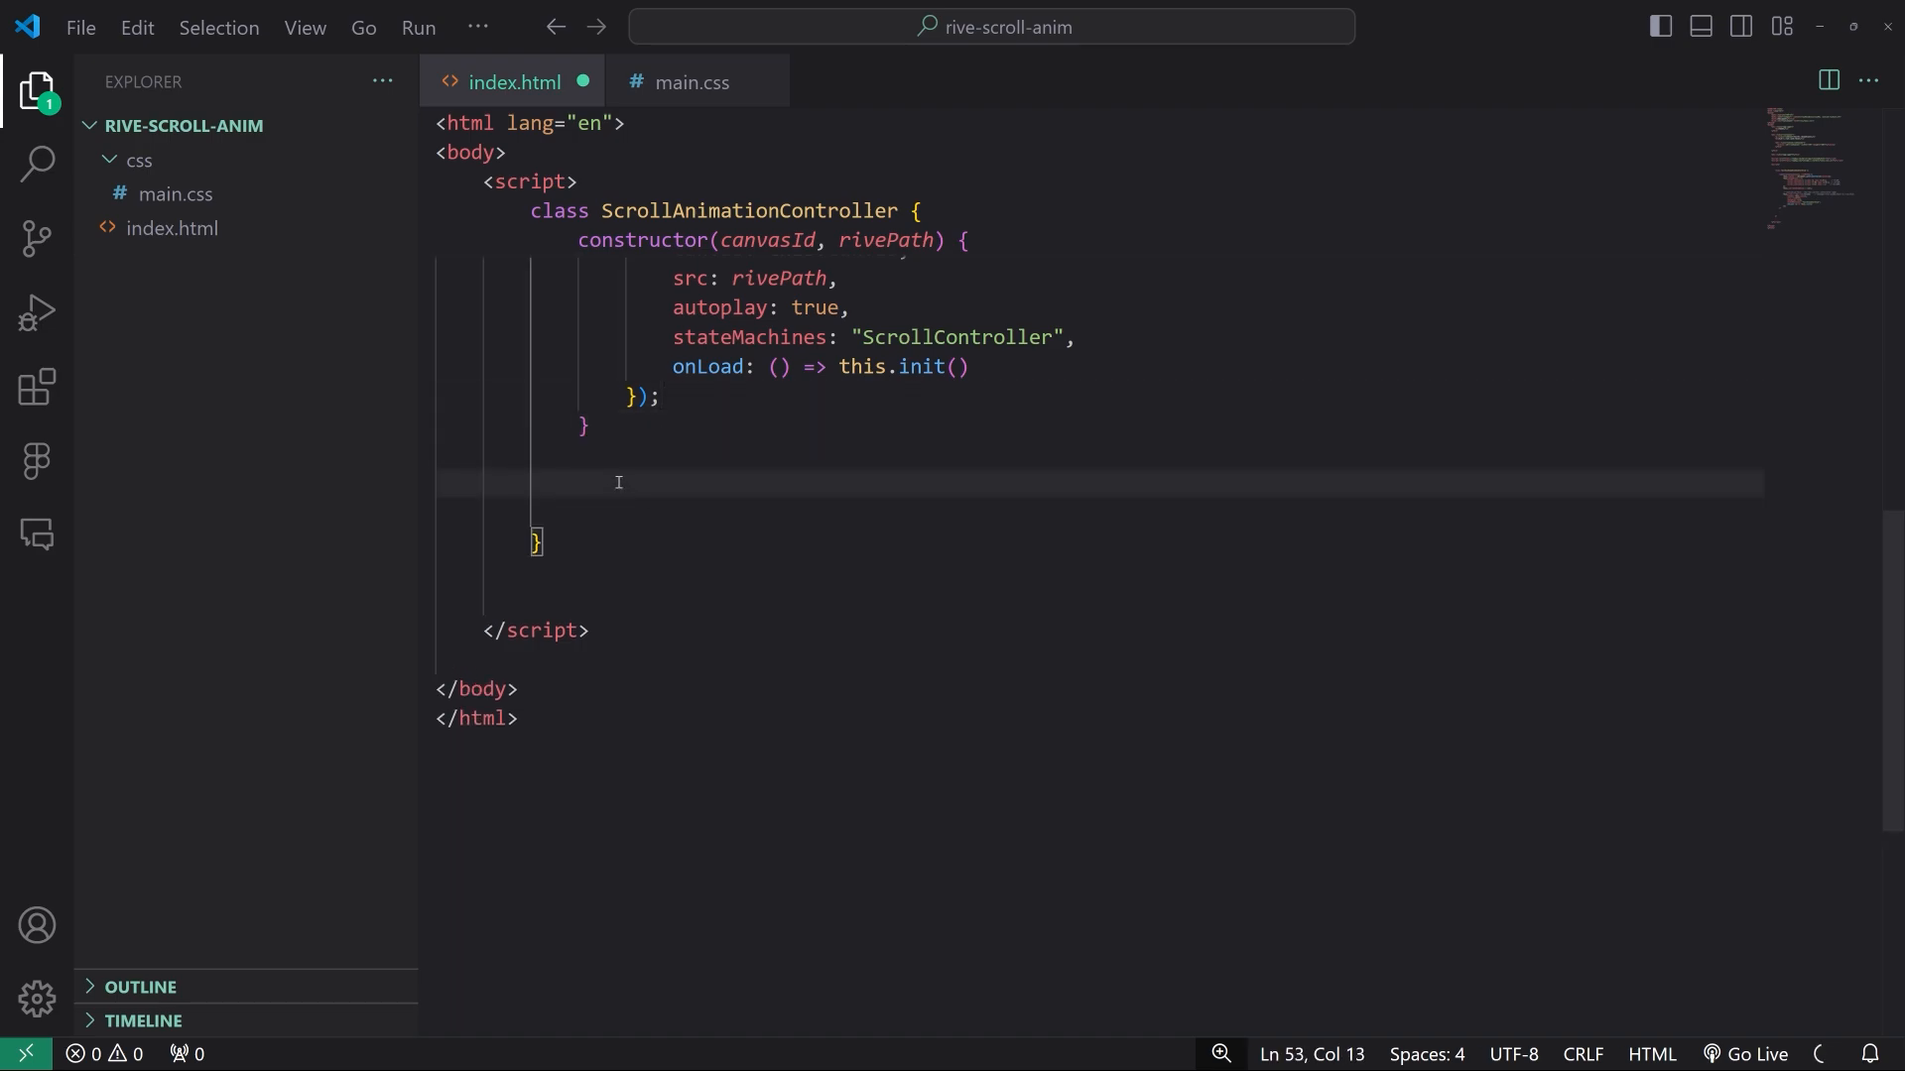
drag(617, 483, 415, 490)
text(init() {         // Get the state machine         this.stateMachine = this.rive.stateMachineInputs("ScrollController");          // Add scroll listener         window.addEventListener('scroll', () => this.handleScroll());          // Initial scroll check         this.handleScroll();     }      handleScroll() {         // Calculate scroll percentage         const scrollPercent = window.scrollY / (document.documentElement.scrollHeight - window.innerHeight);          // Determine which animation should play         for (const [animName, range] of Object.entries(this.animations)) {             if (scrollPercent >= range.min && scrollPercent <= range.max) {                 if (this.currentAnimation !== animName) {                     this.currentAnimation = animName;                     this.playAnimation(animName);                 }                 break;             }         }     })
scroll(798, 585, up, 4)
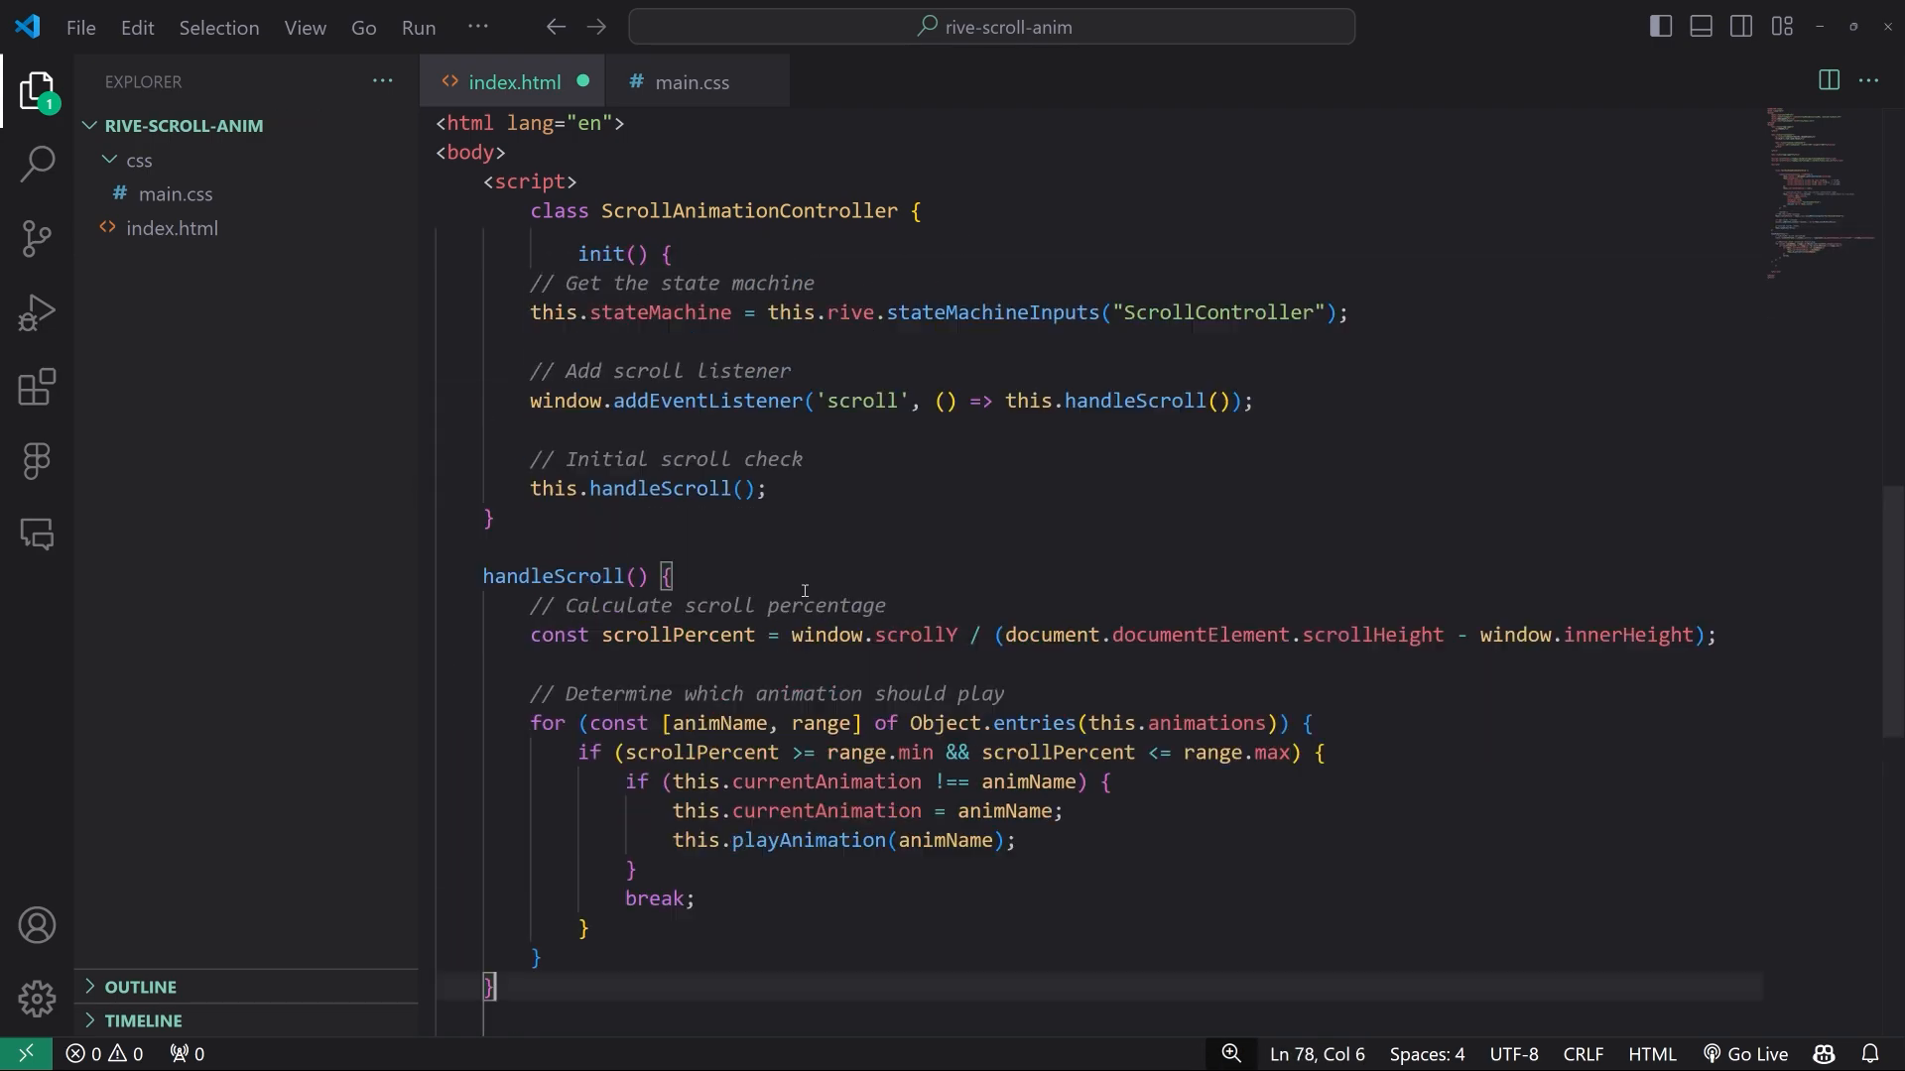
Indent the init() method's body and closing brace by two levels
scroll(798, 585, up, 2)
drag(781, 763, 442, 541)
key(Tab)
key(Tab)
click(744, 716)
scroll(940, 501, down, 3)
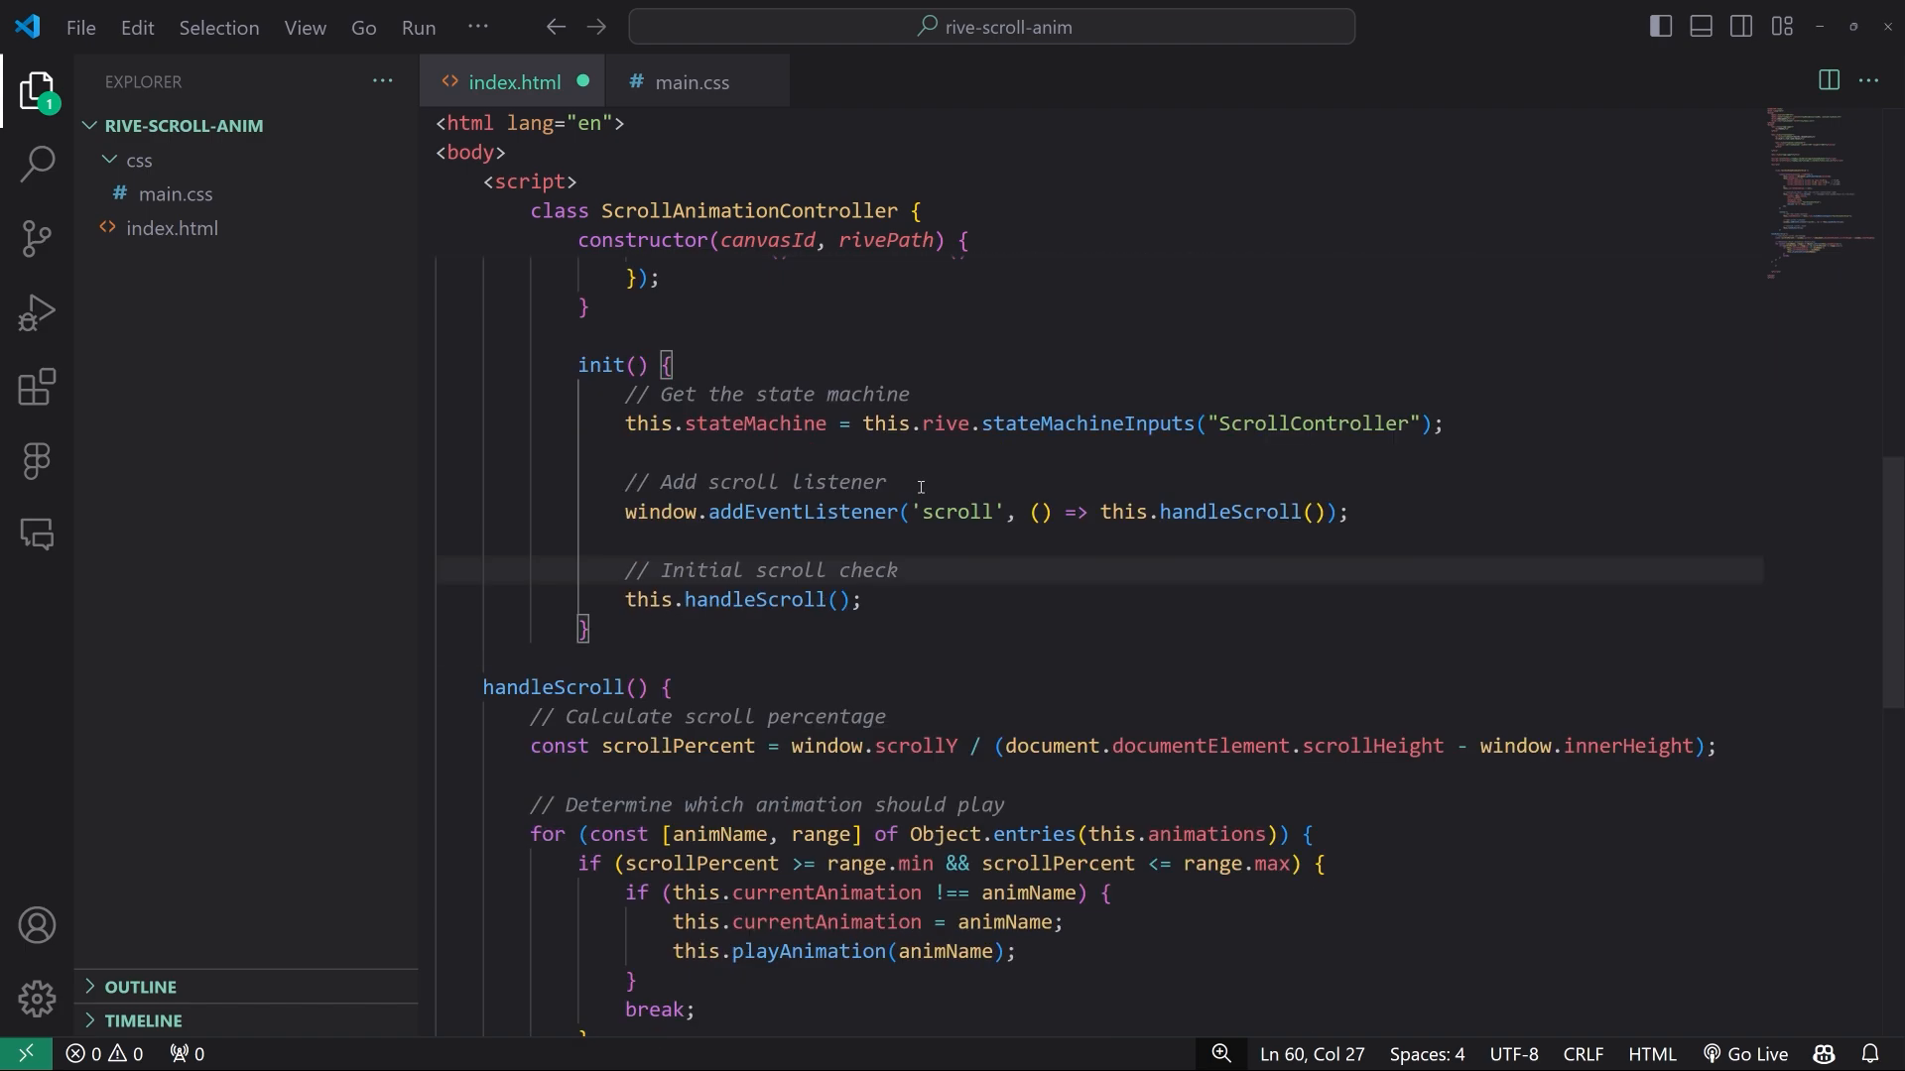
Indent the whole handleScroll() method by two levels so it lines up with init() inside the class
drag(608, 635, 419, 389)
scroll(635, 890, down, 3)
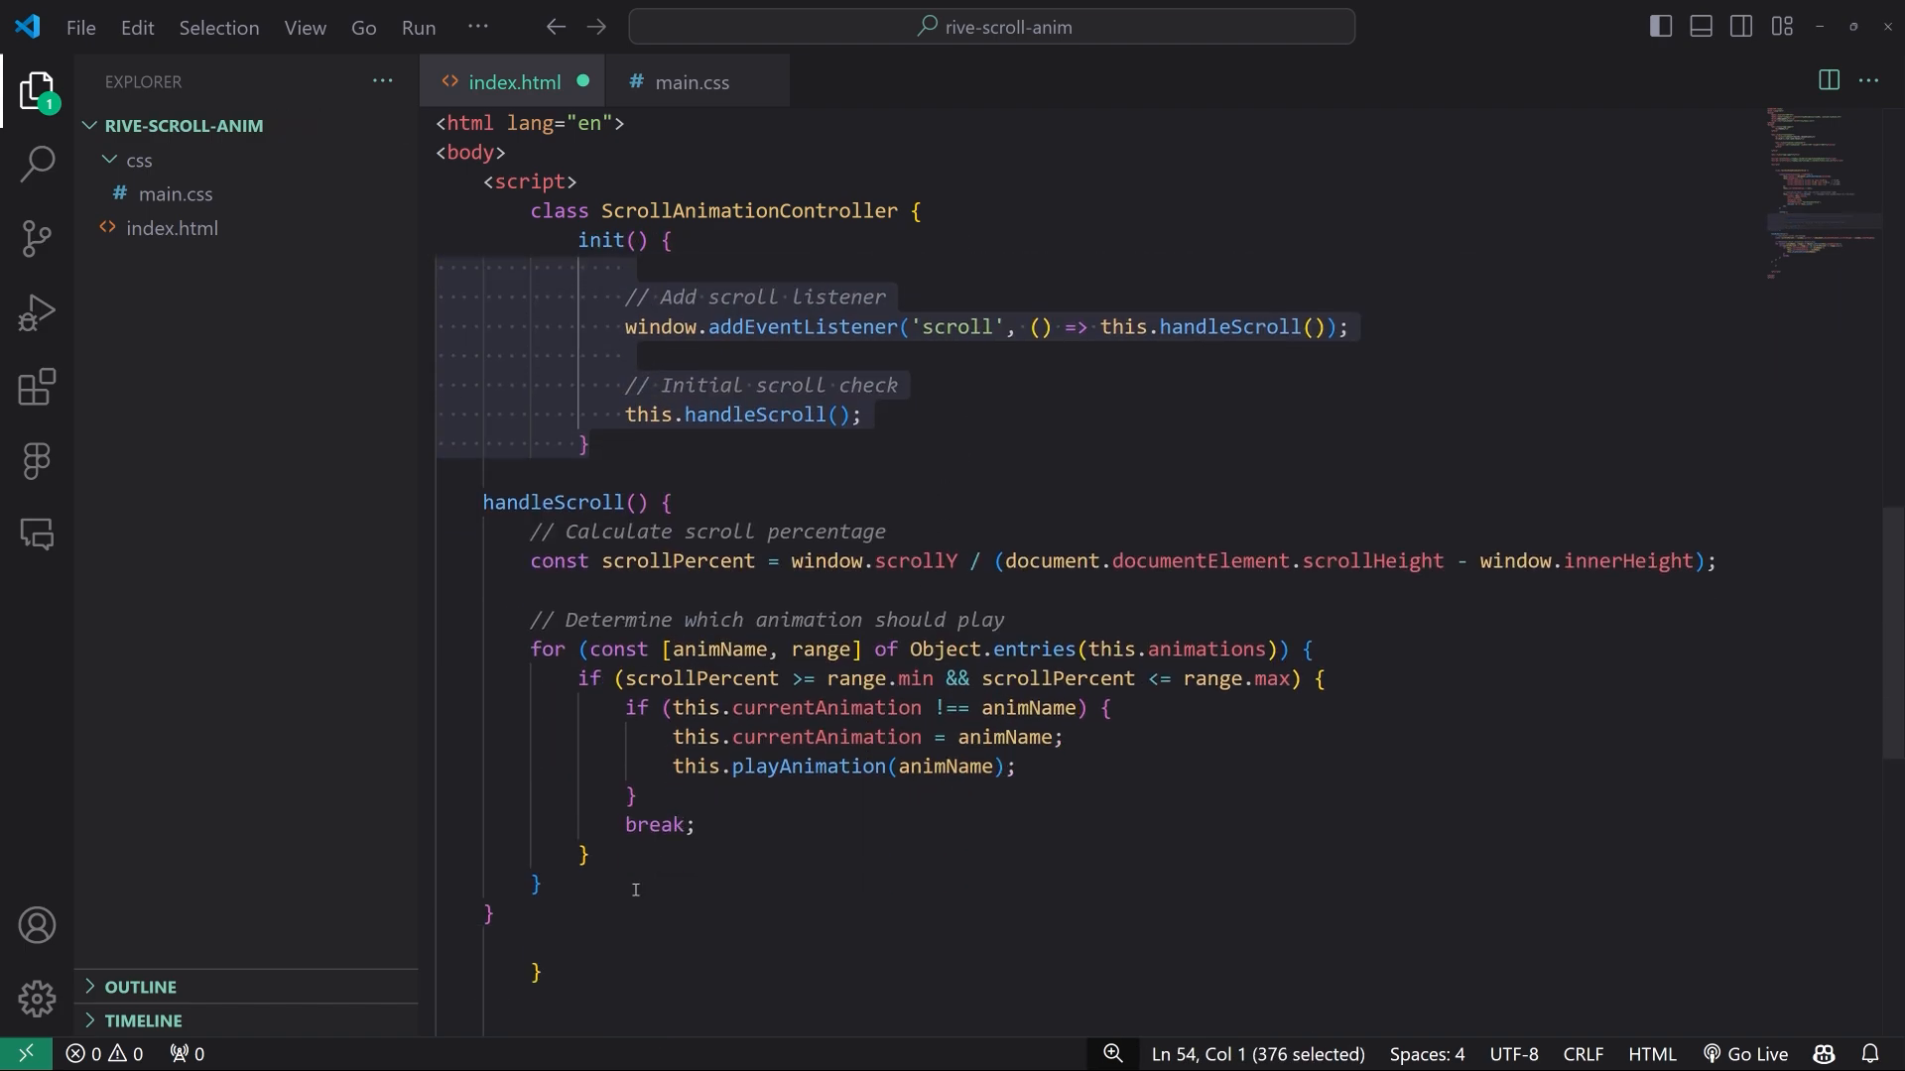
drag(575, 912, 531, 530)
drag(501, 913, 485, 502)
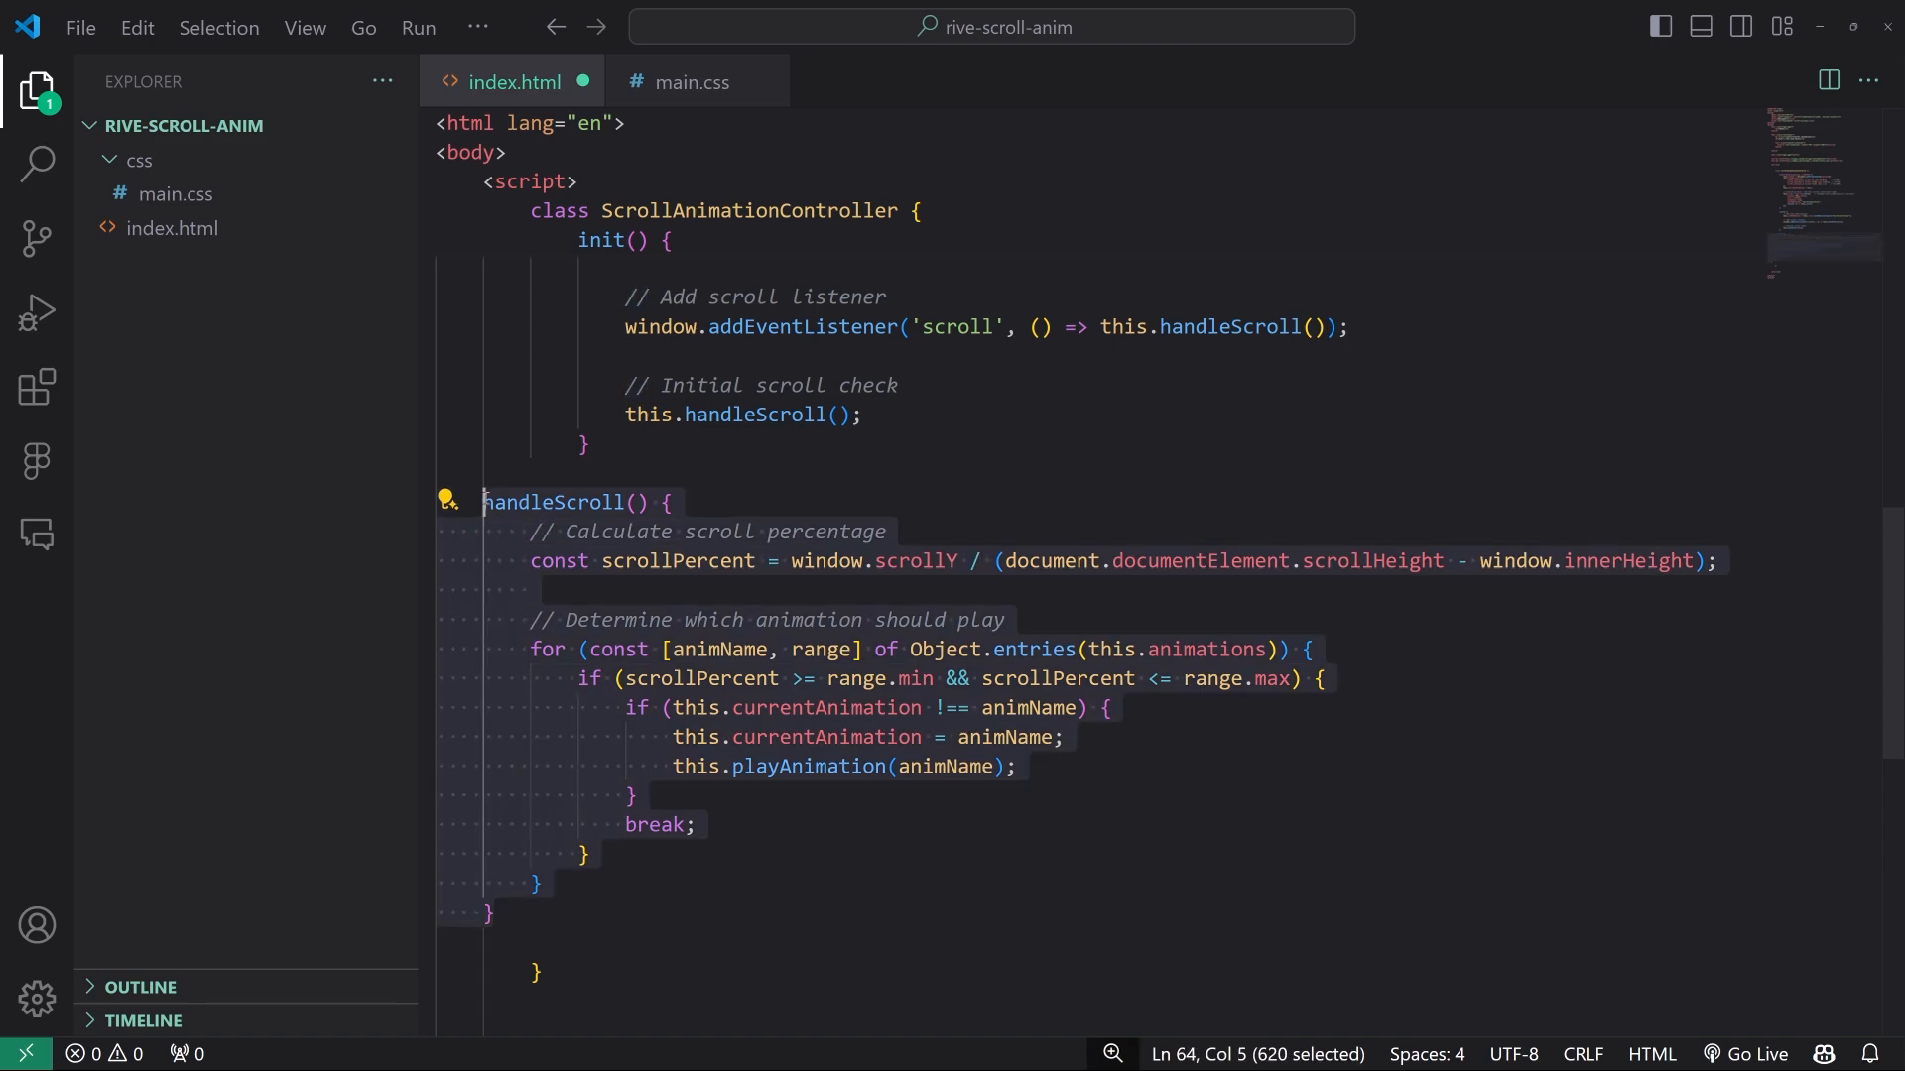
key(Tab)
key(Tab)
click(863, 648)
Examine the init() method's stateMachineInputs call and the scroll listener that calls handleScroll()
scroll(891, 586, up, 4)
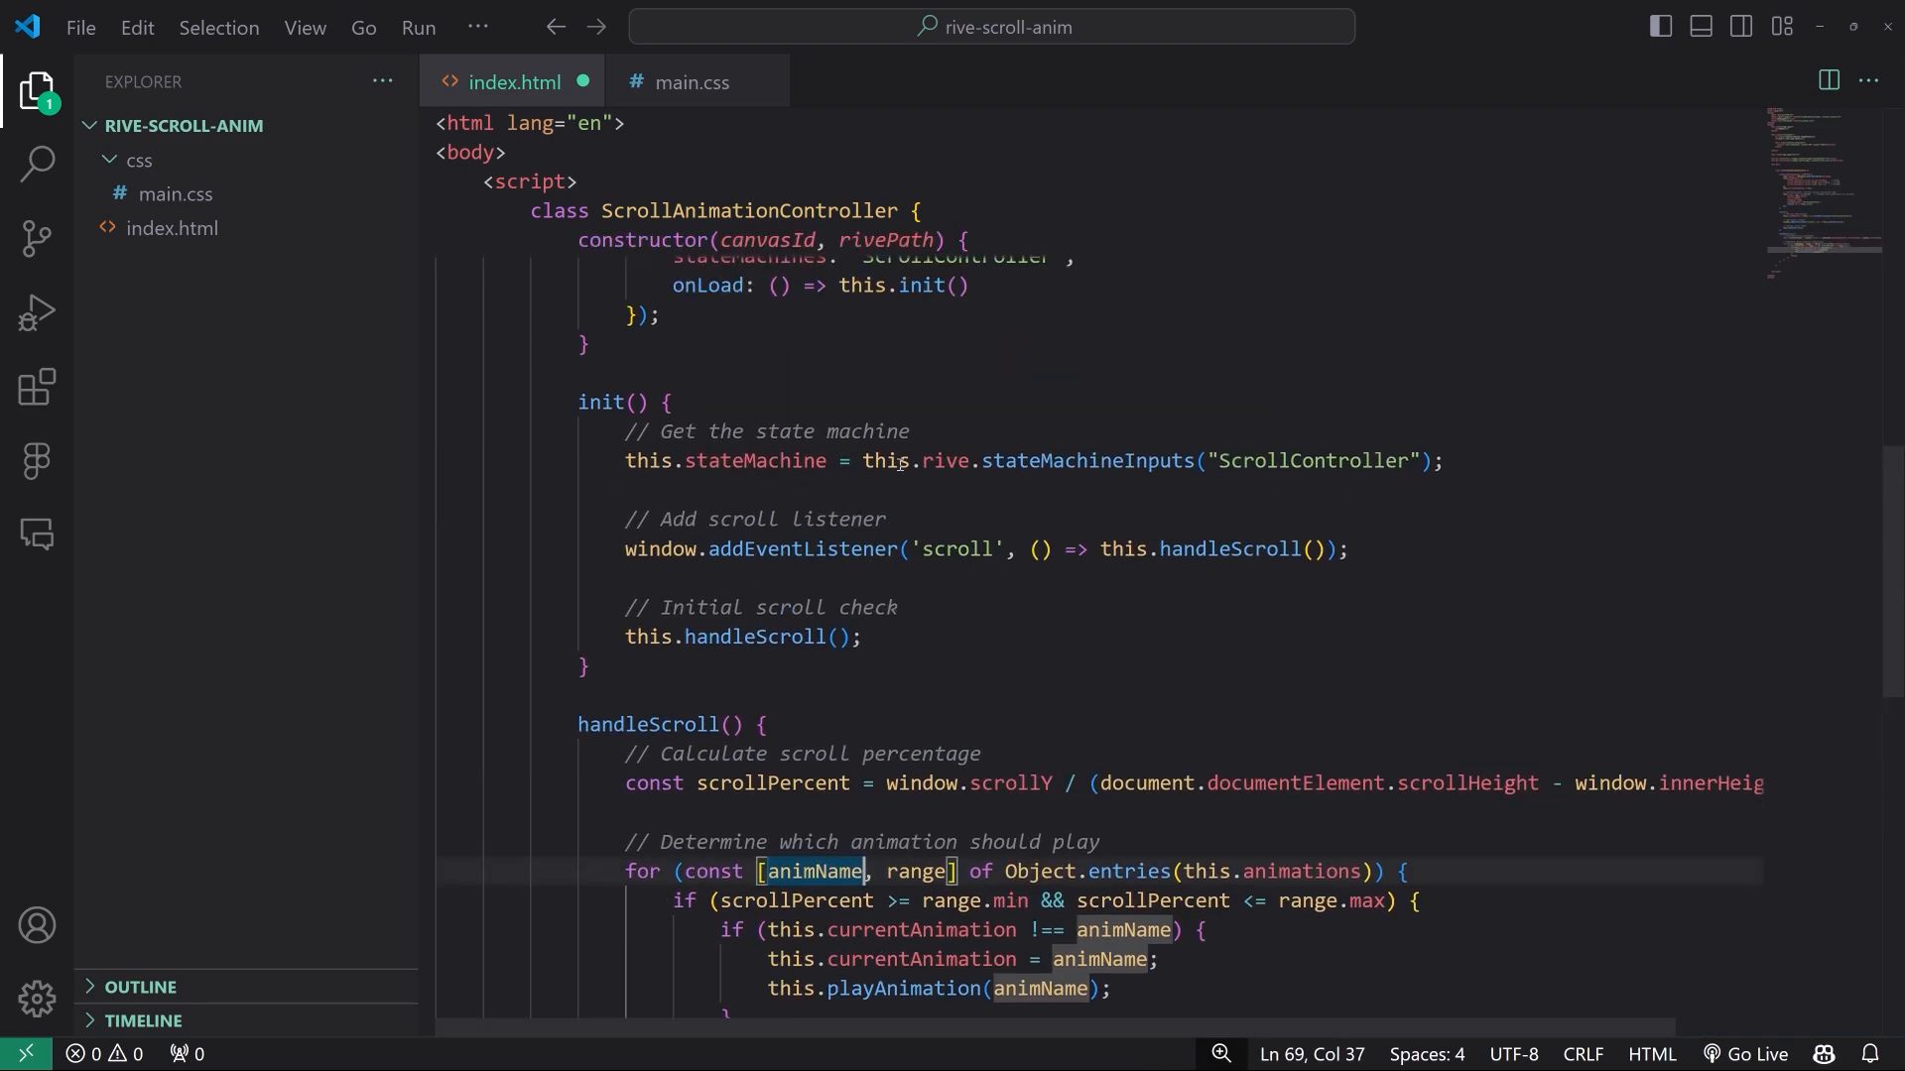
drag(863, 461, 995, 460)
click(1076, 460)
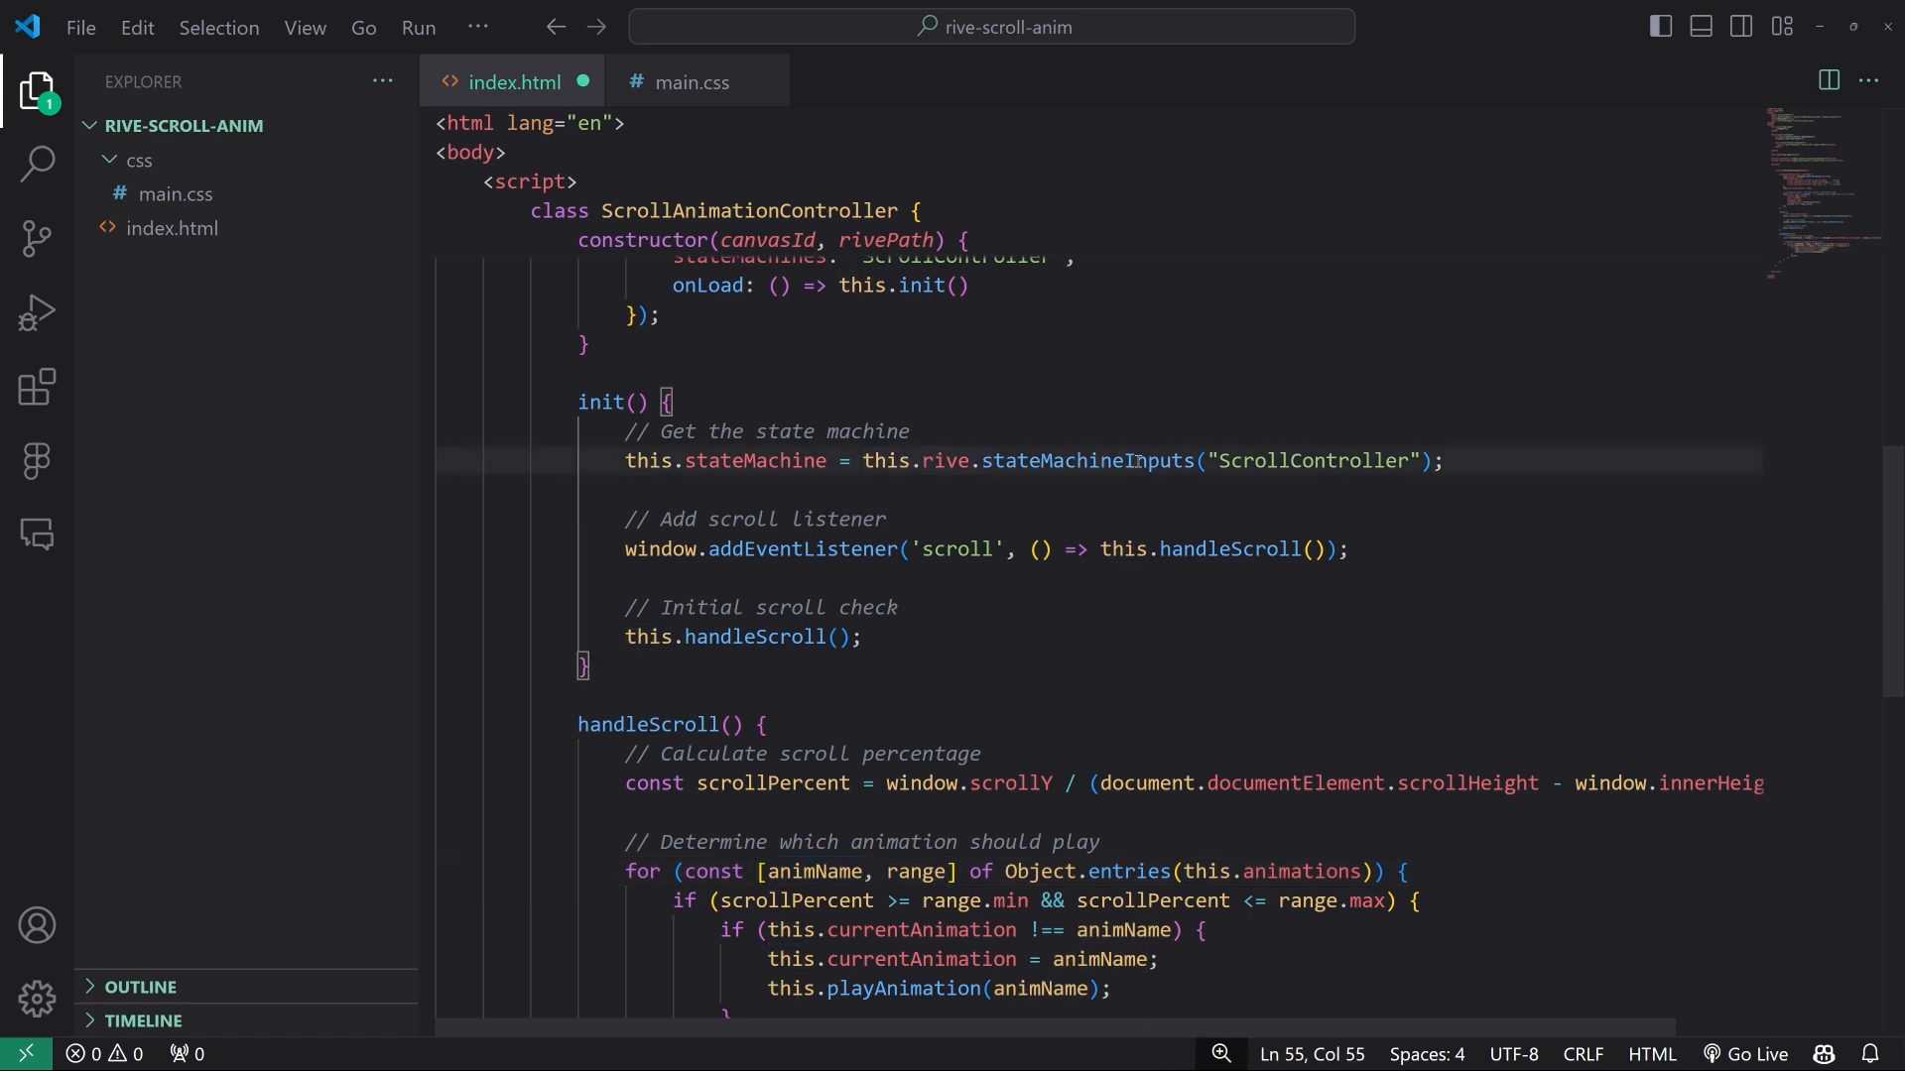
double_click(1137, 460)
click(1308, 442)
click(1314, 460)
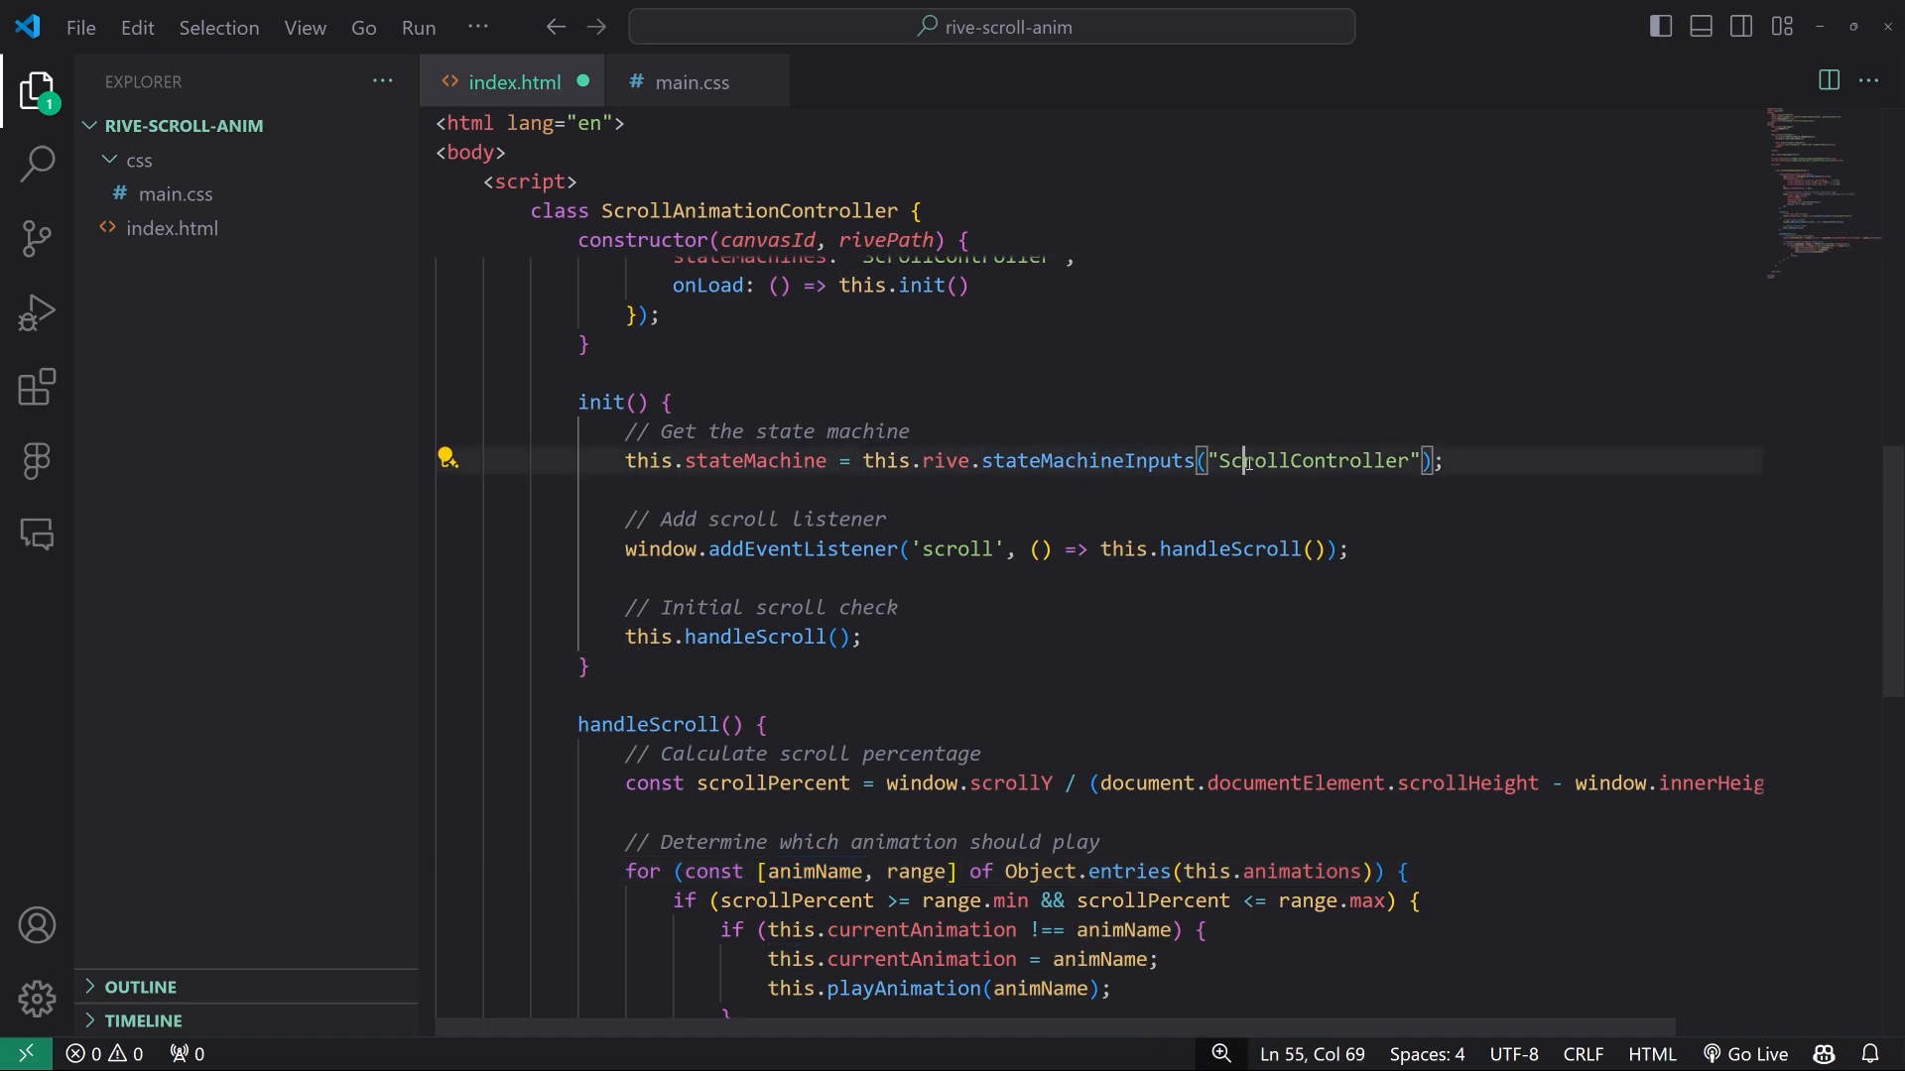
double_click(1274, 464)
double_click(797, 552)
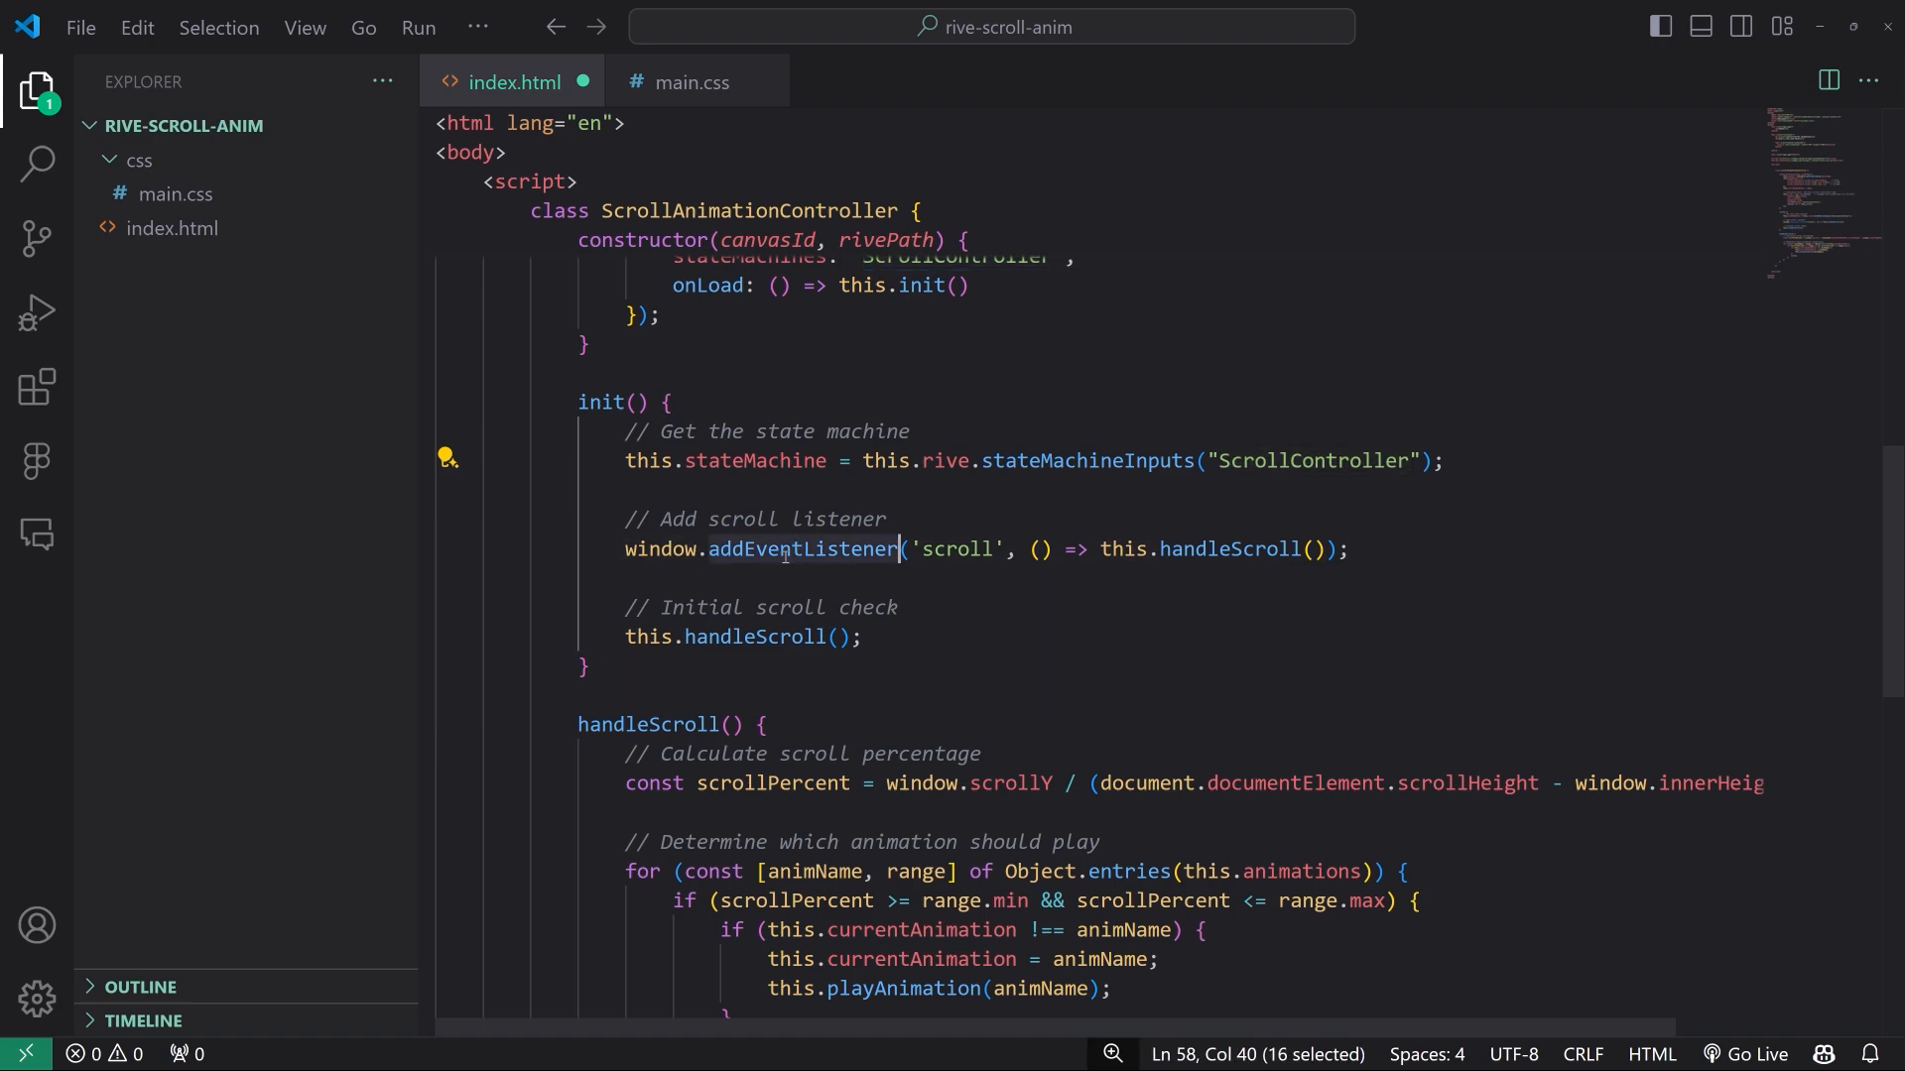
drag(658, 519, 876, 517)
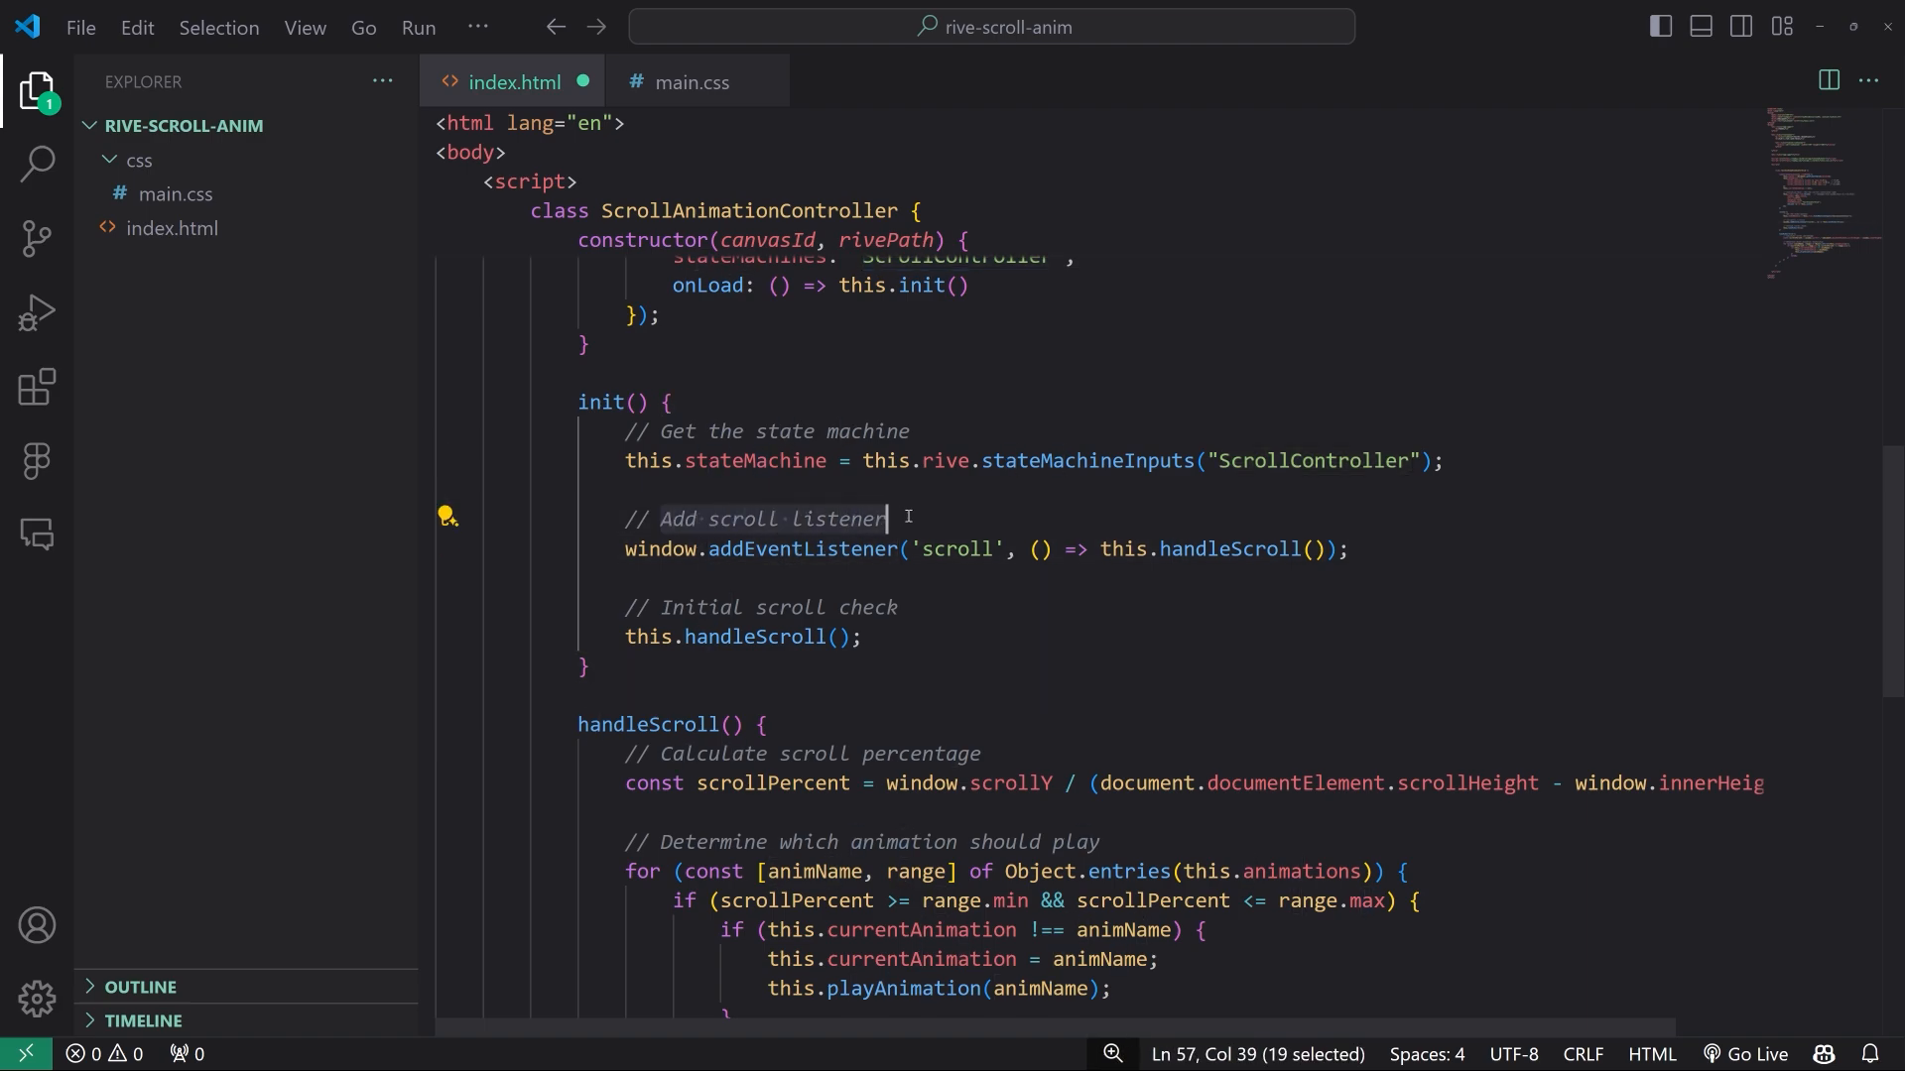
double_click(958, 549)
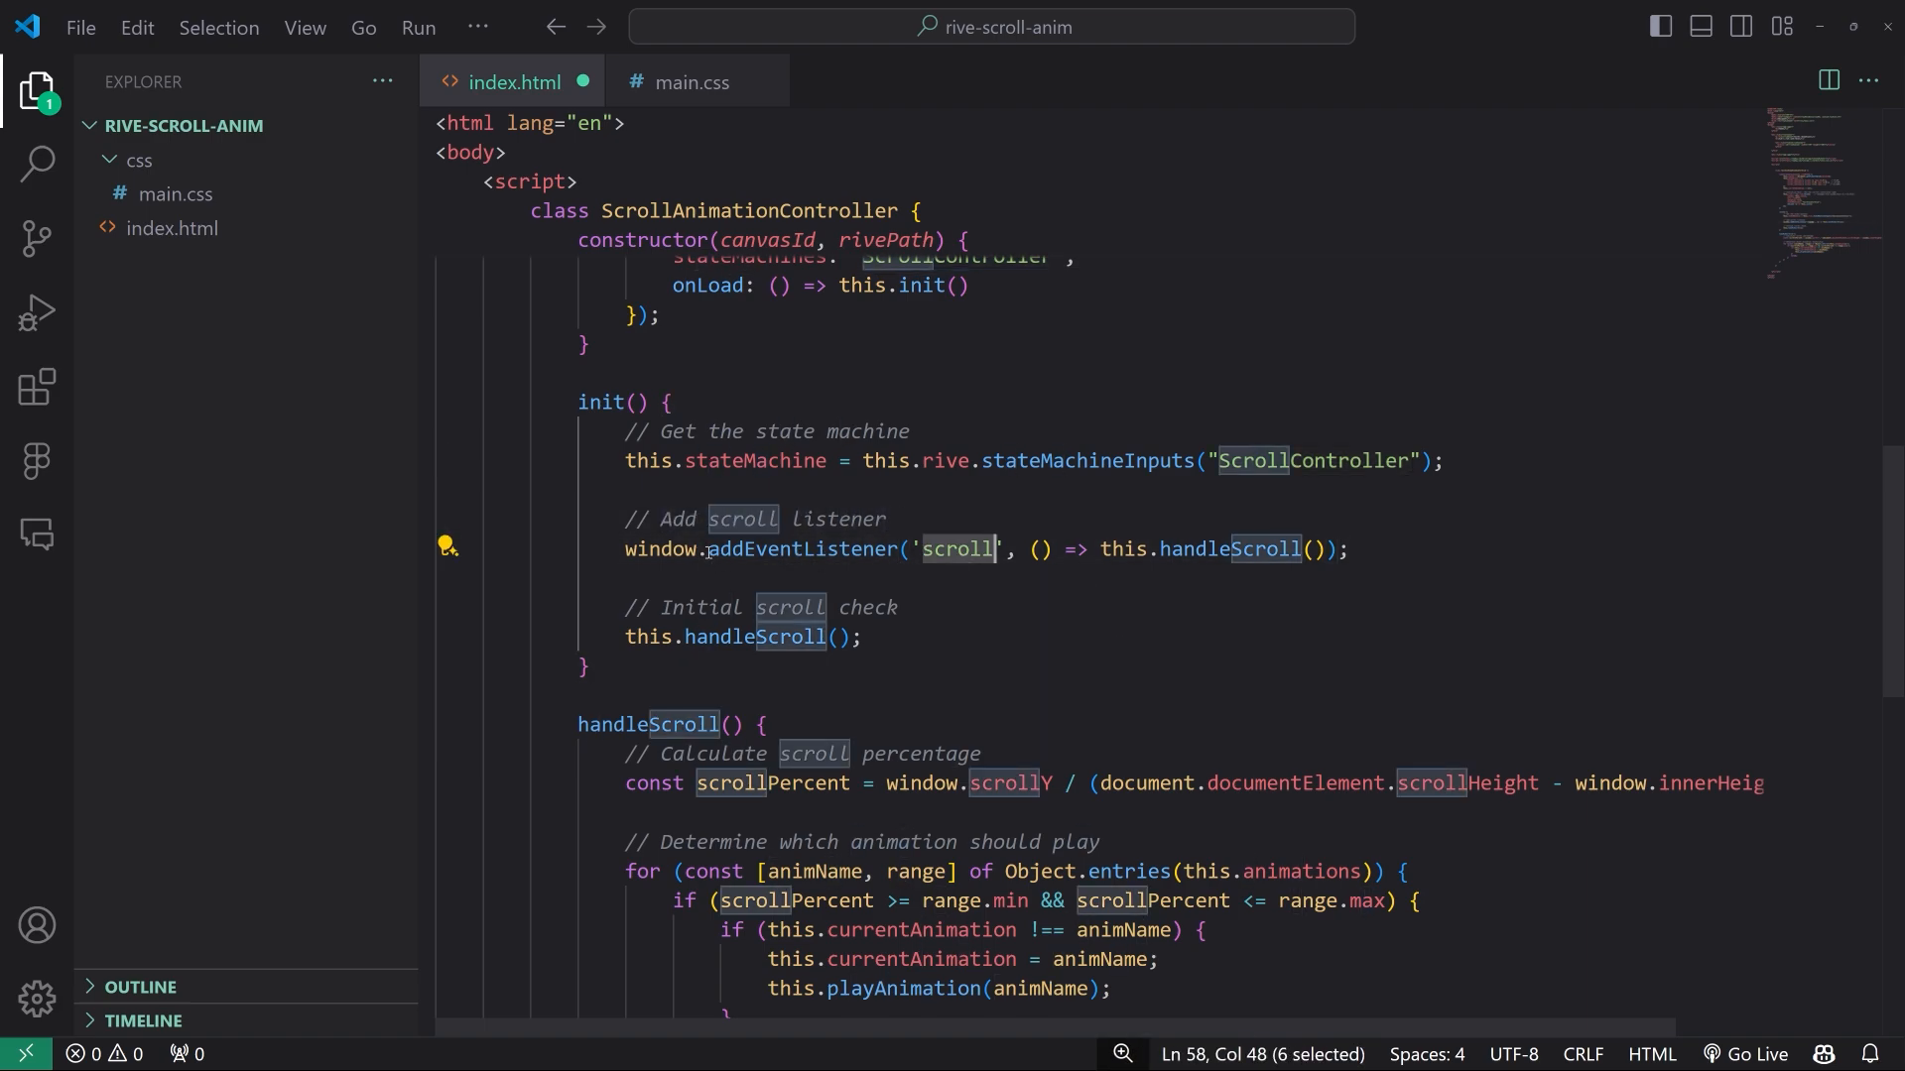
drag(707, 551, 901, 548)
double_click(970, 548)
click(1149, 552)
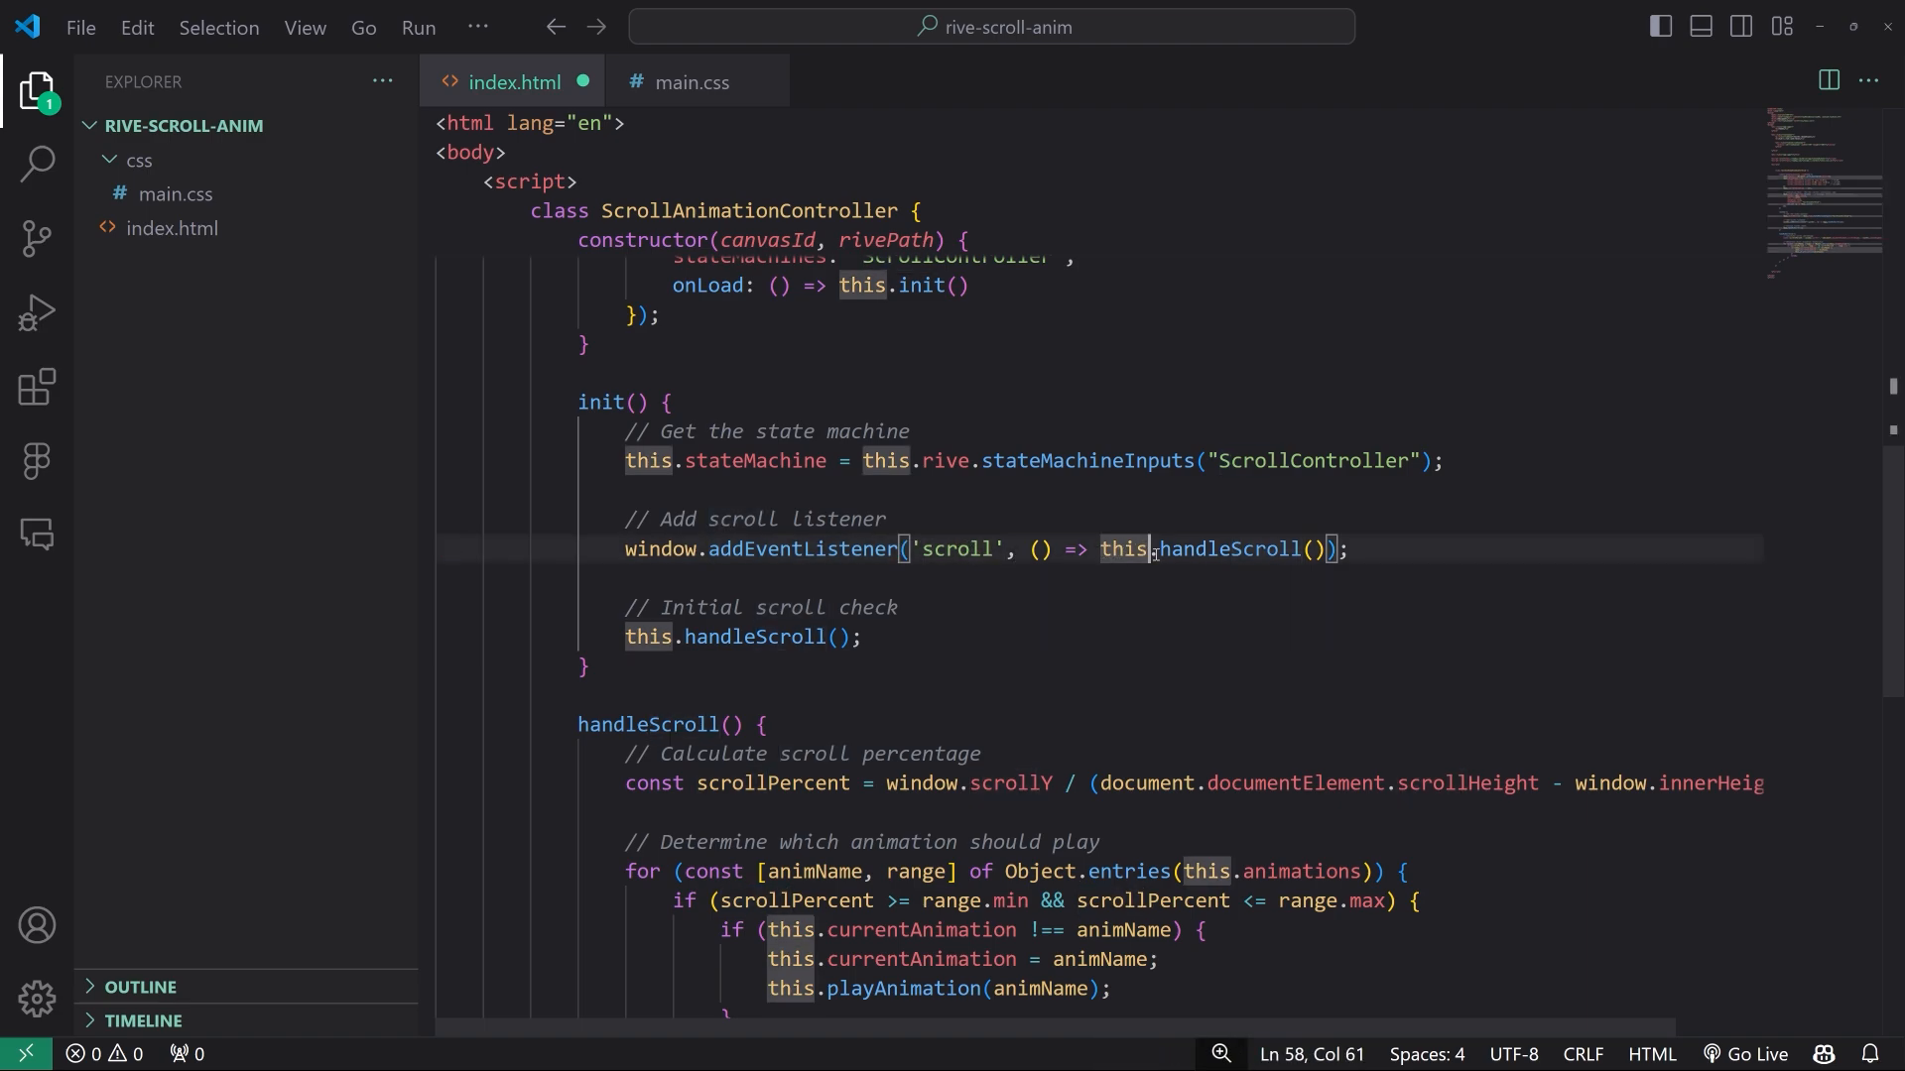
drag(1160, 550, 1341, 551)
double_click(627, 724)
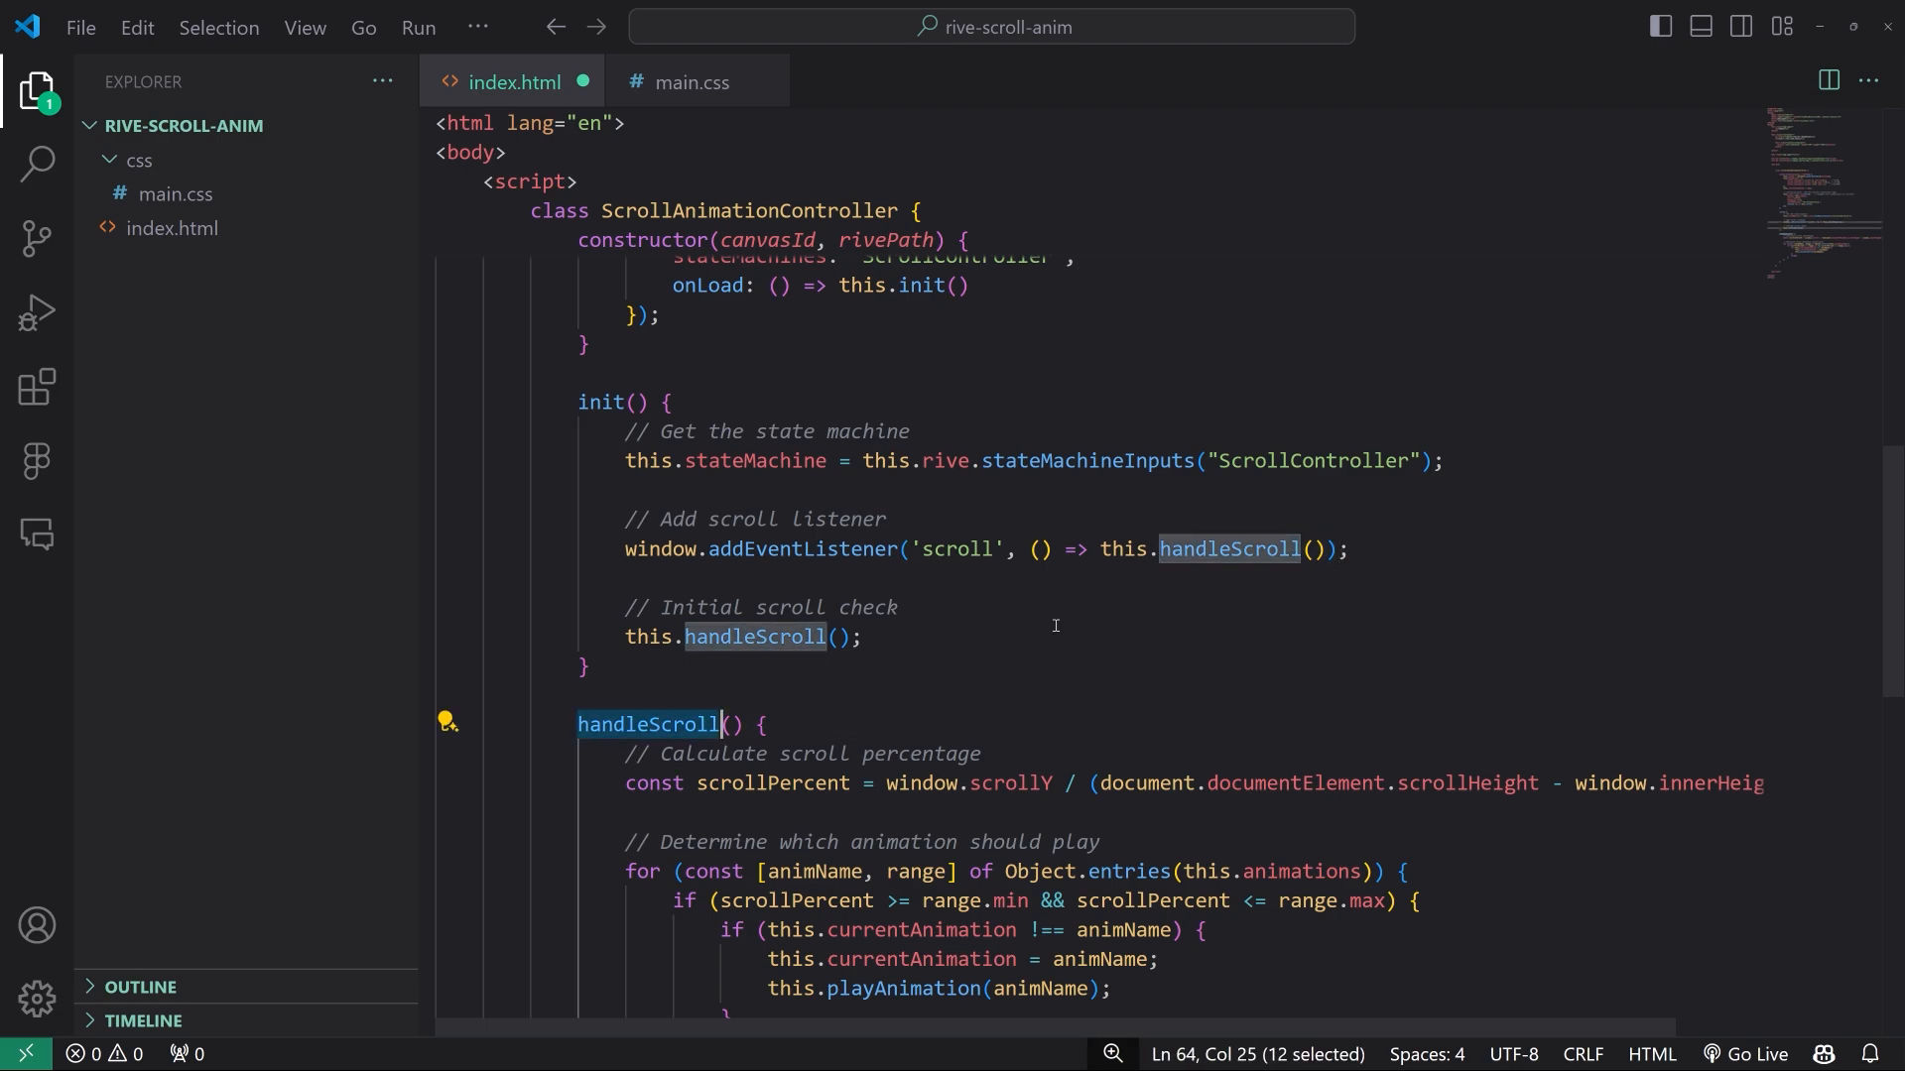
Examine the scrollPercent calculation and the for loop that picks the animation in handleScroll()
scroll(1055, 625, down, 5)
click(859, 442)
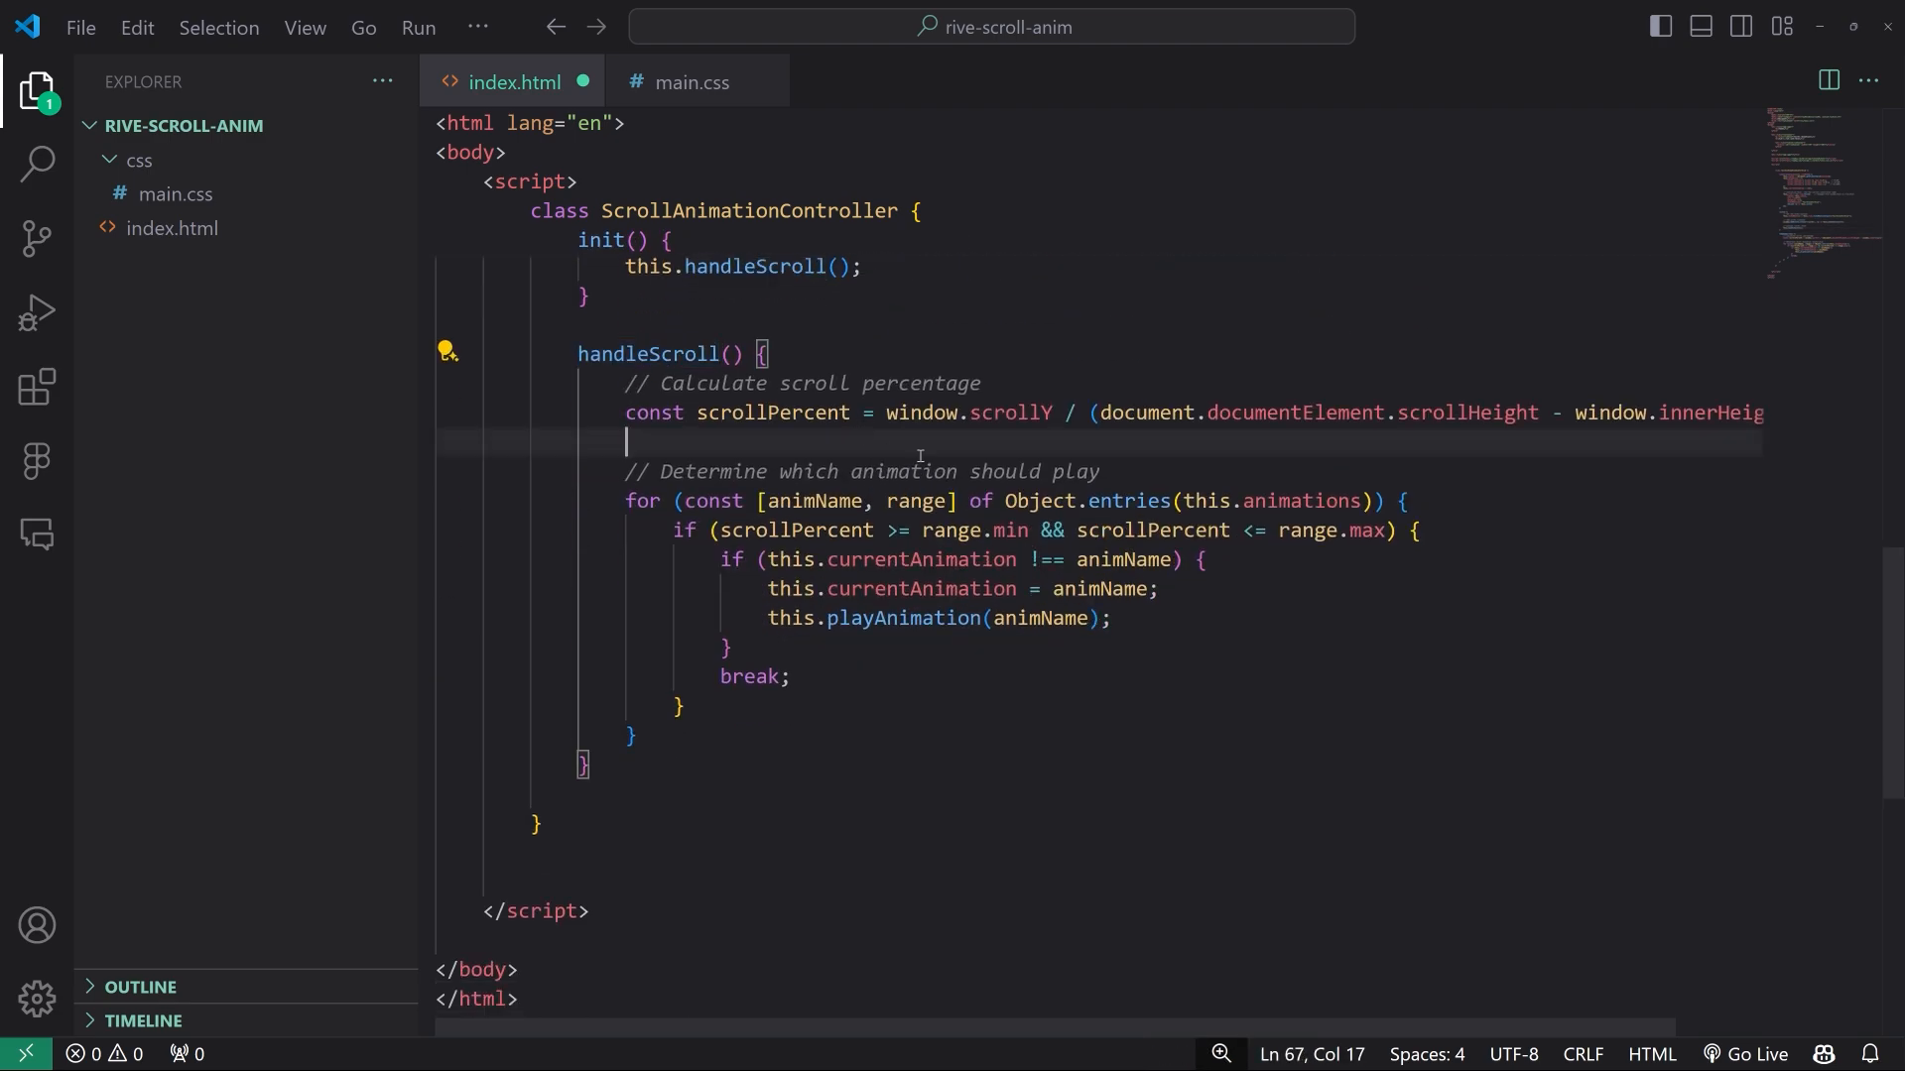
drag(770, 438, 419, 393)
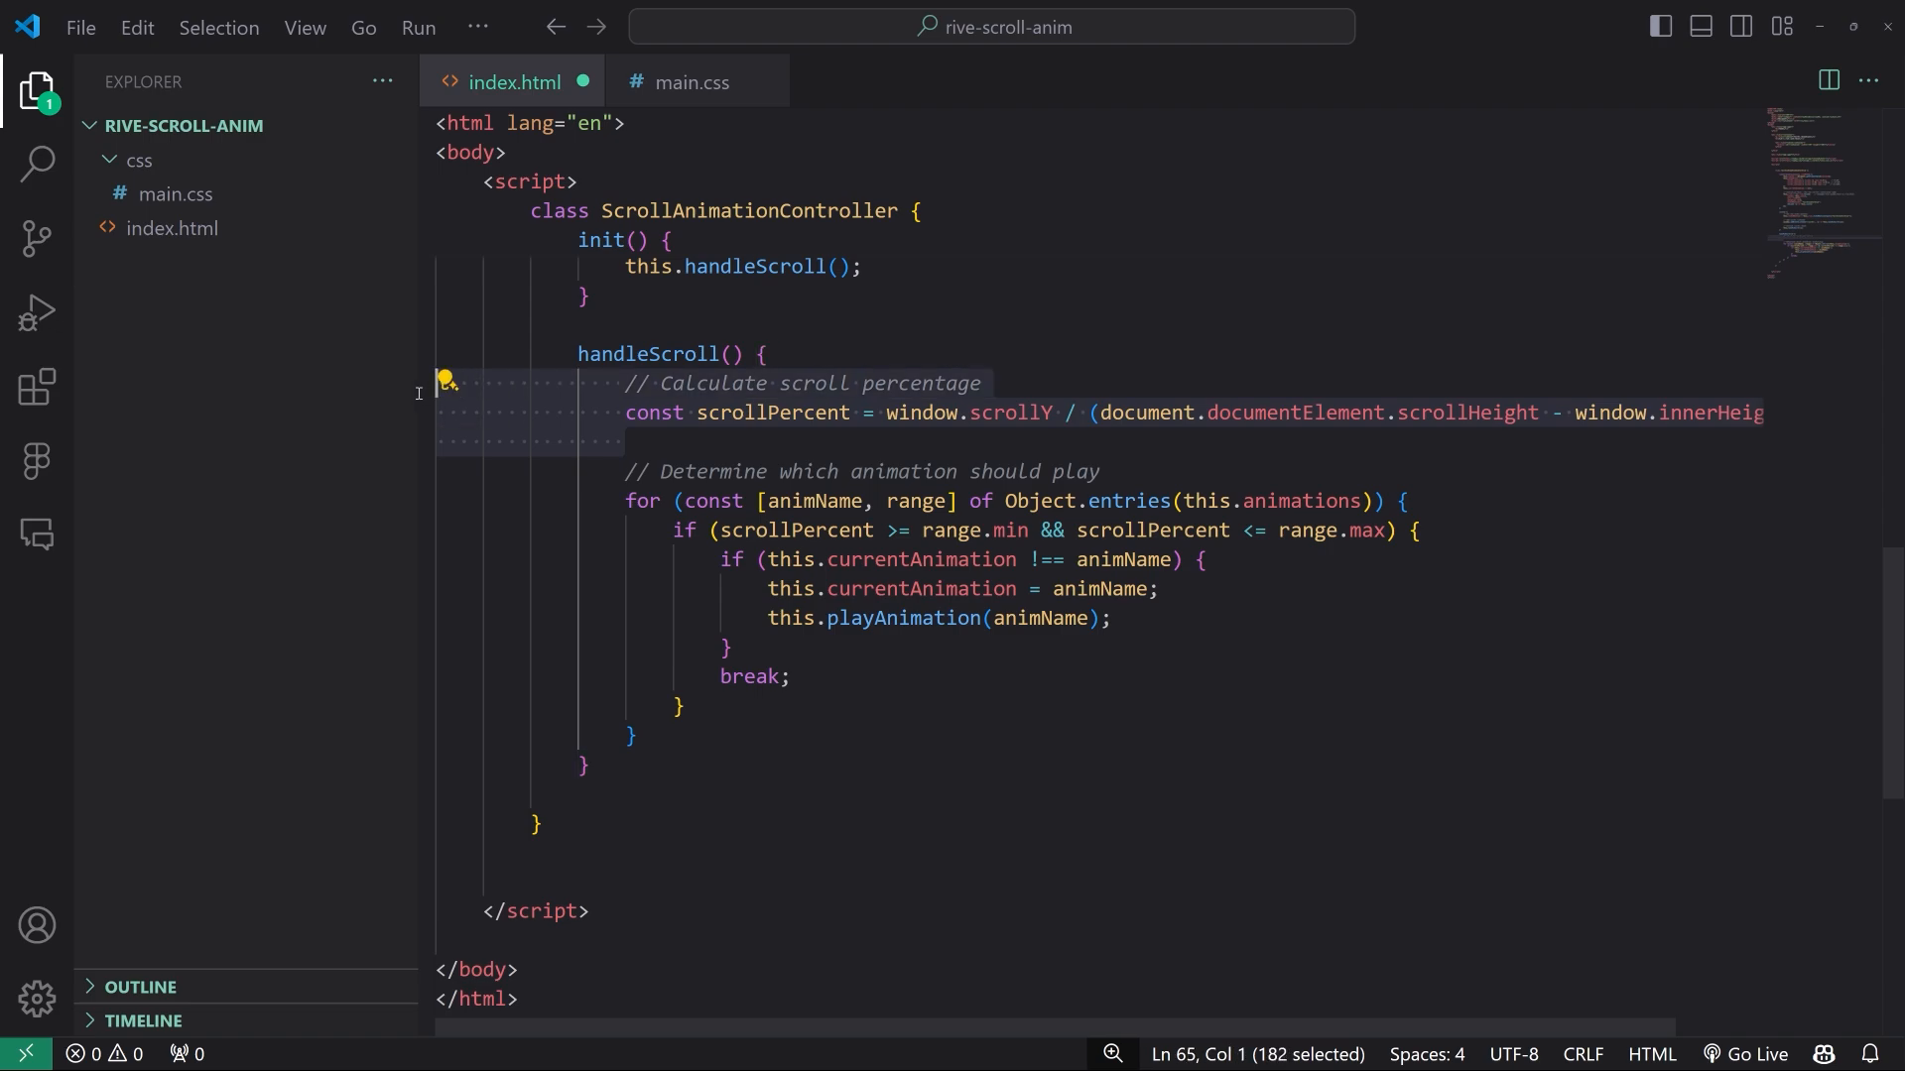
click(956, 444)
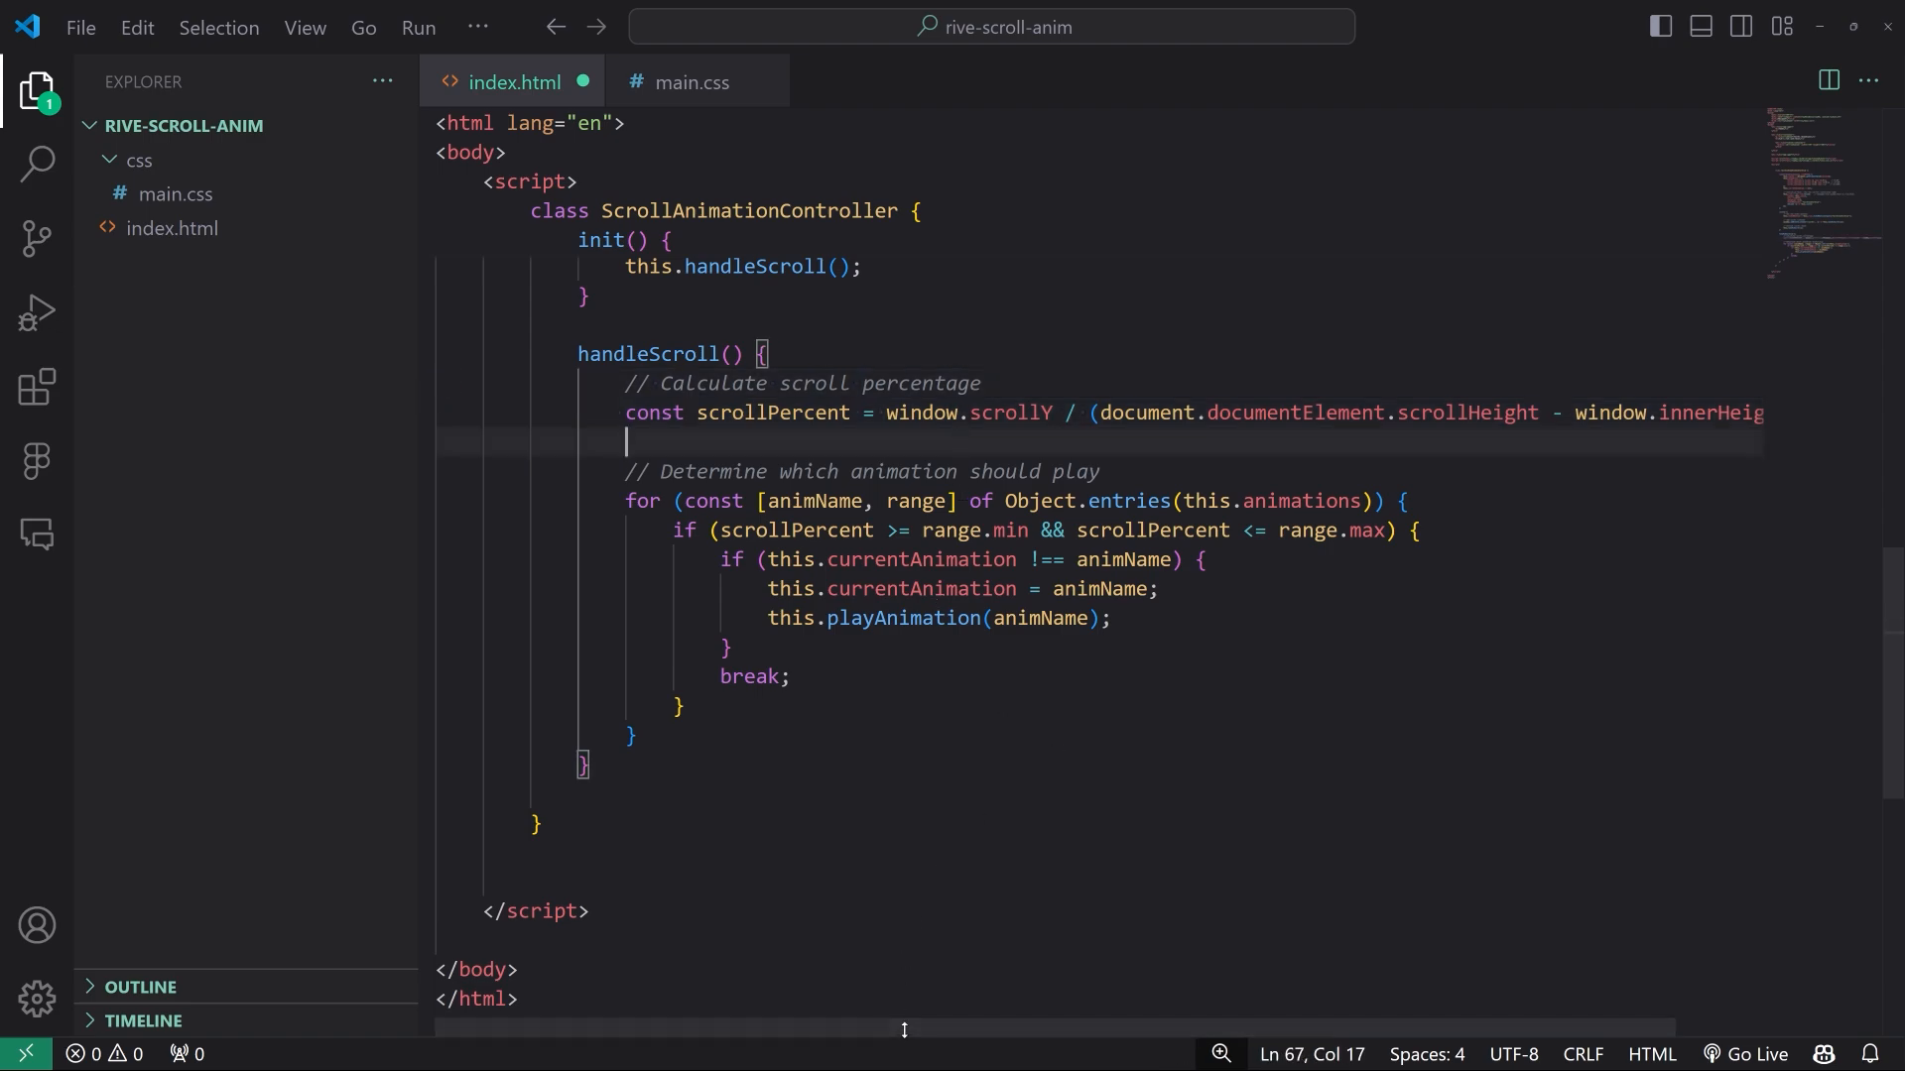
drag(904, 1029, 1079, 1019)
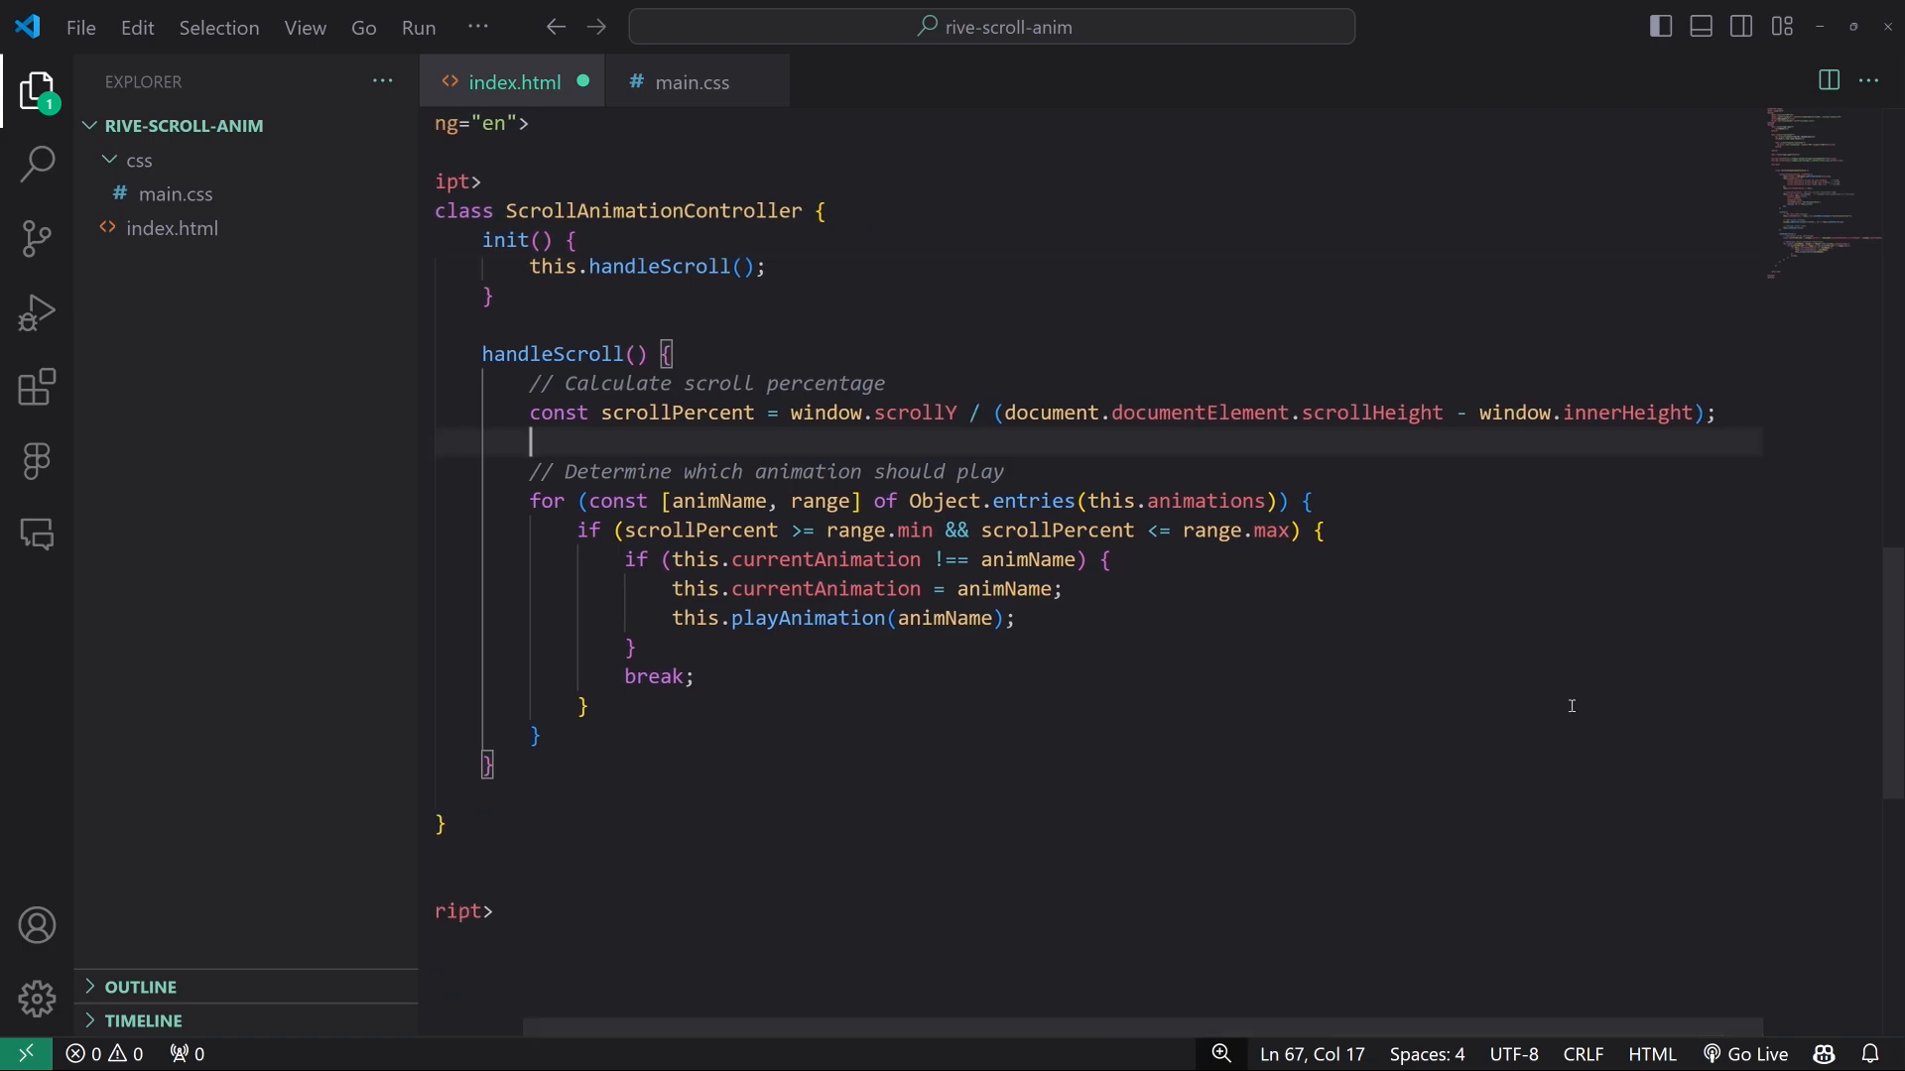
click(1702, 415)
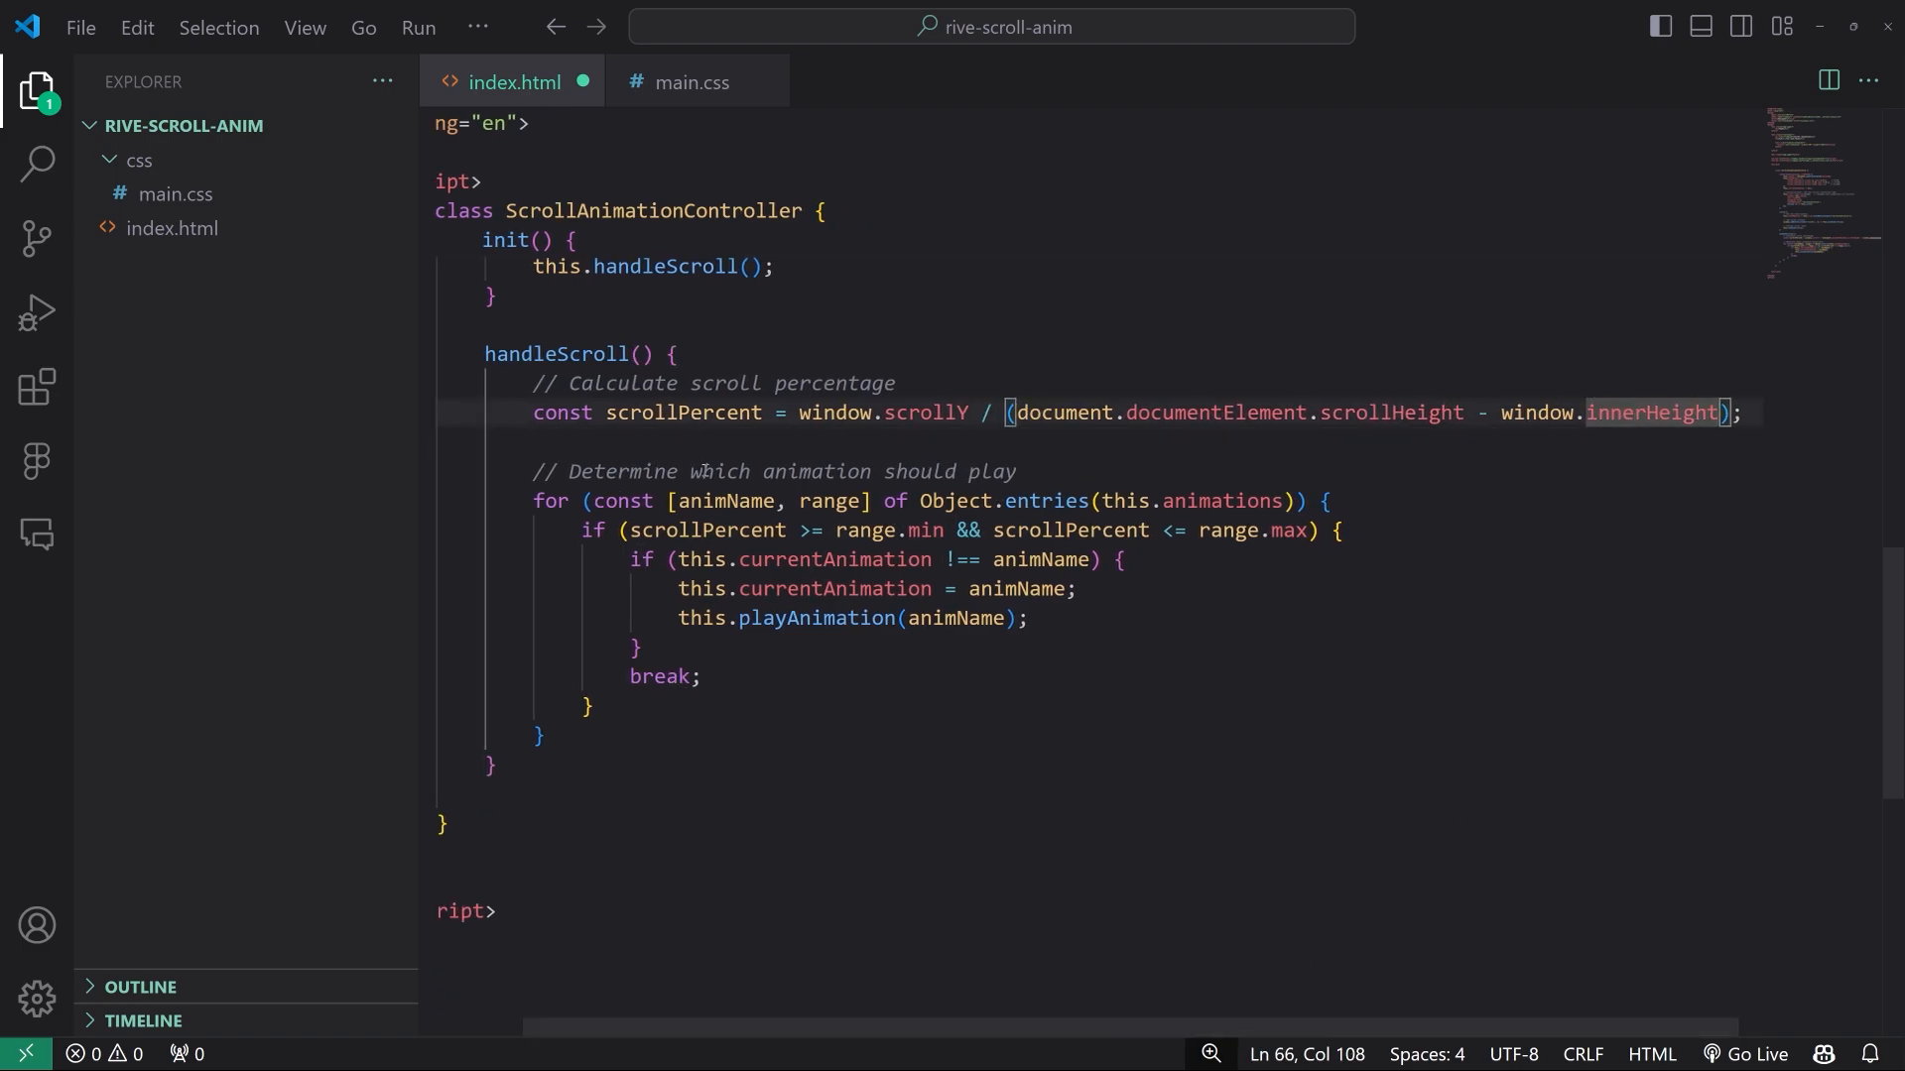
drag(598, 473, 1017, 474)
click(776, 562)
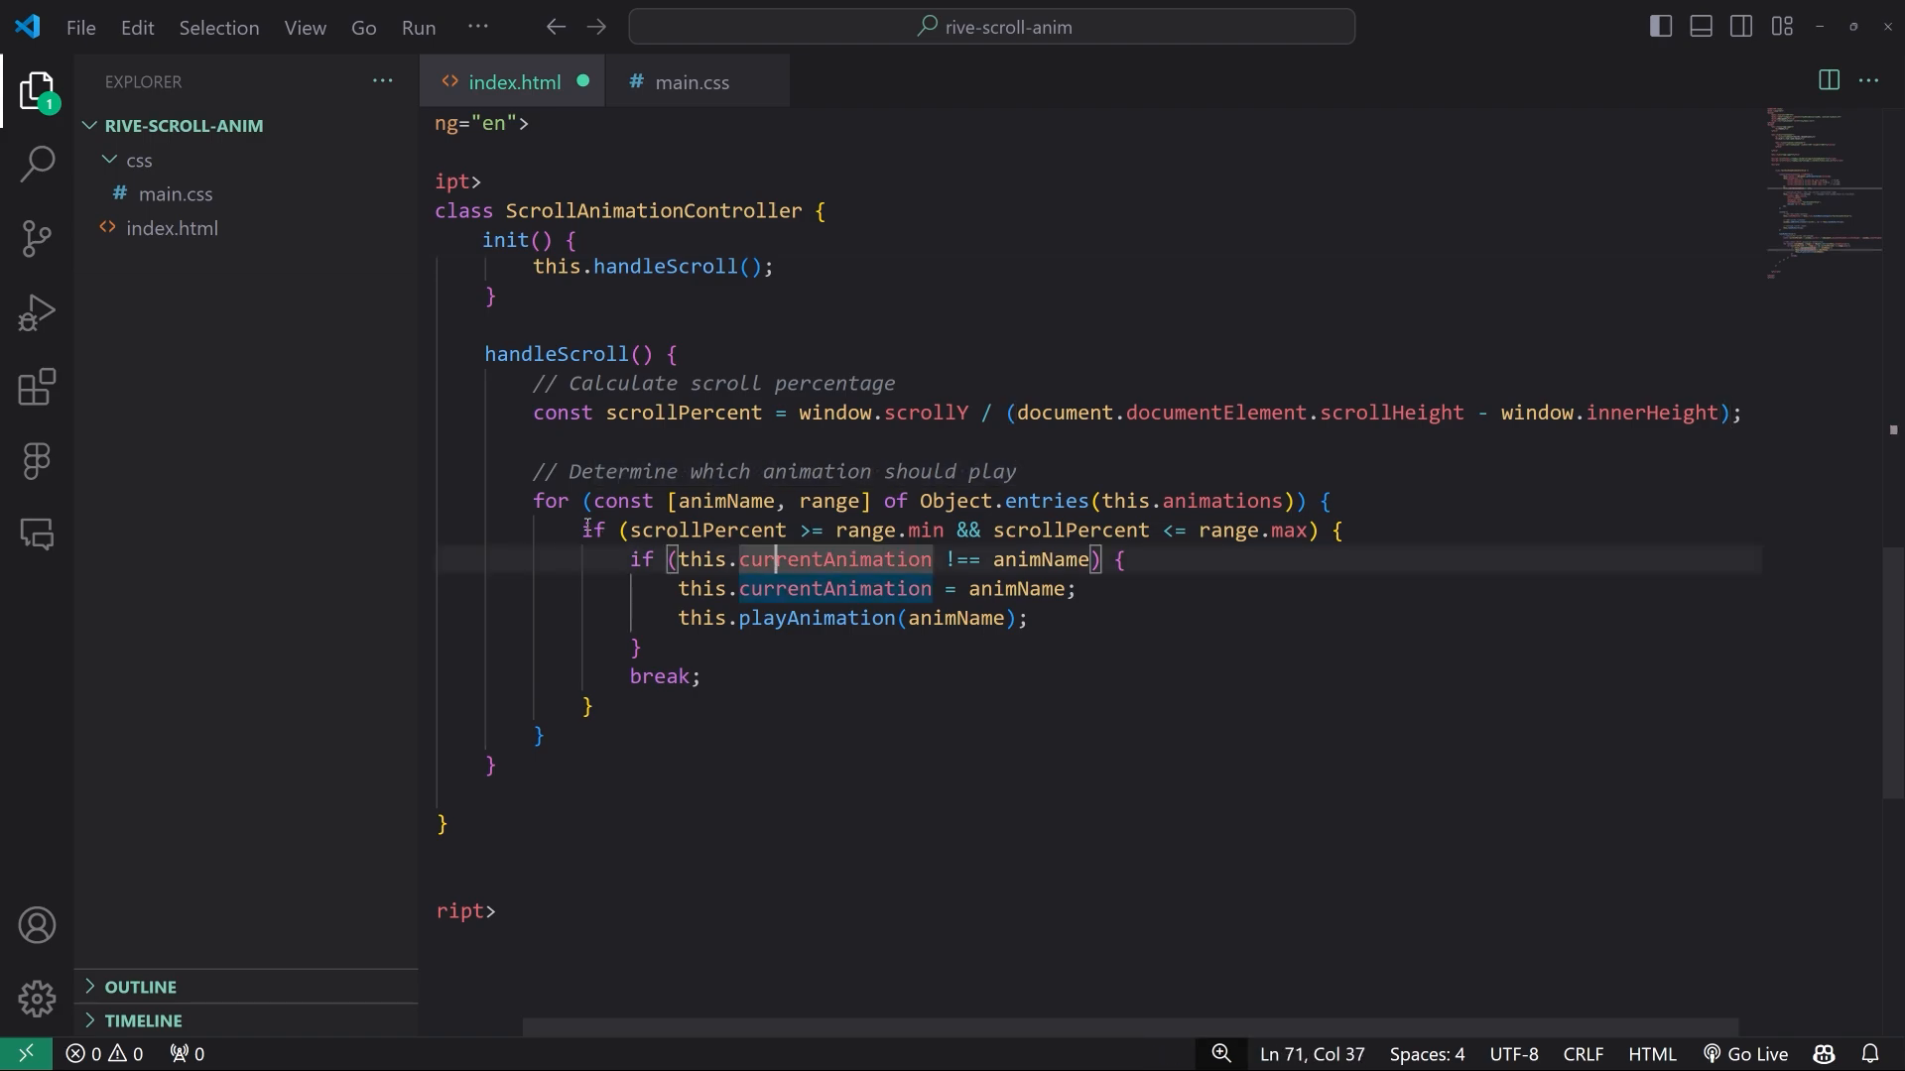
drag(537, 501, 670, 738)
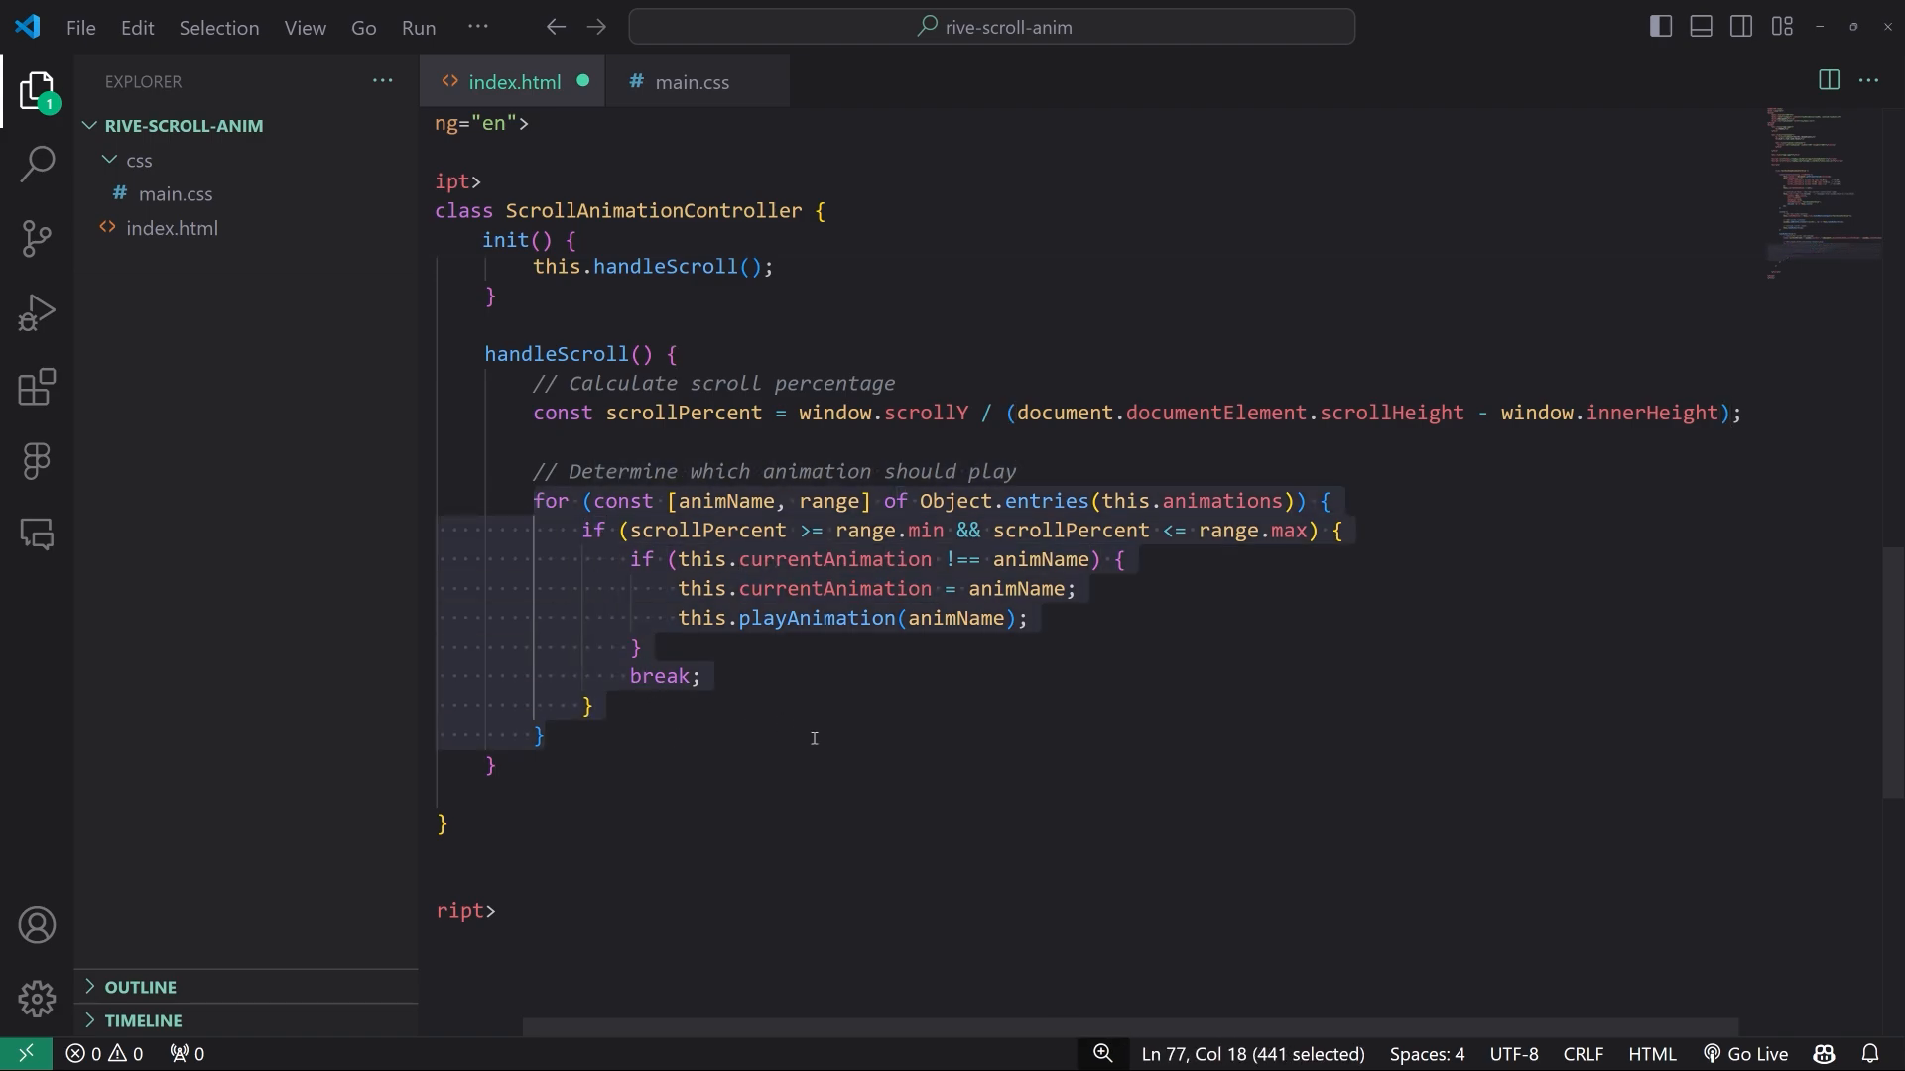
click(877, 674)
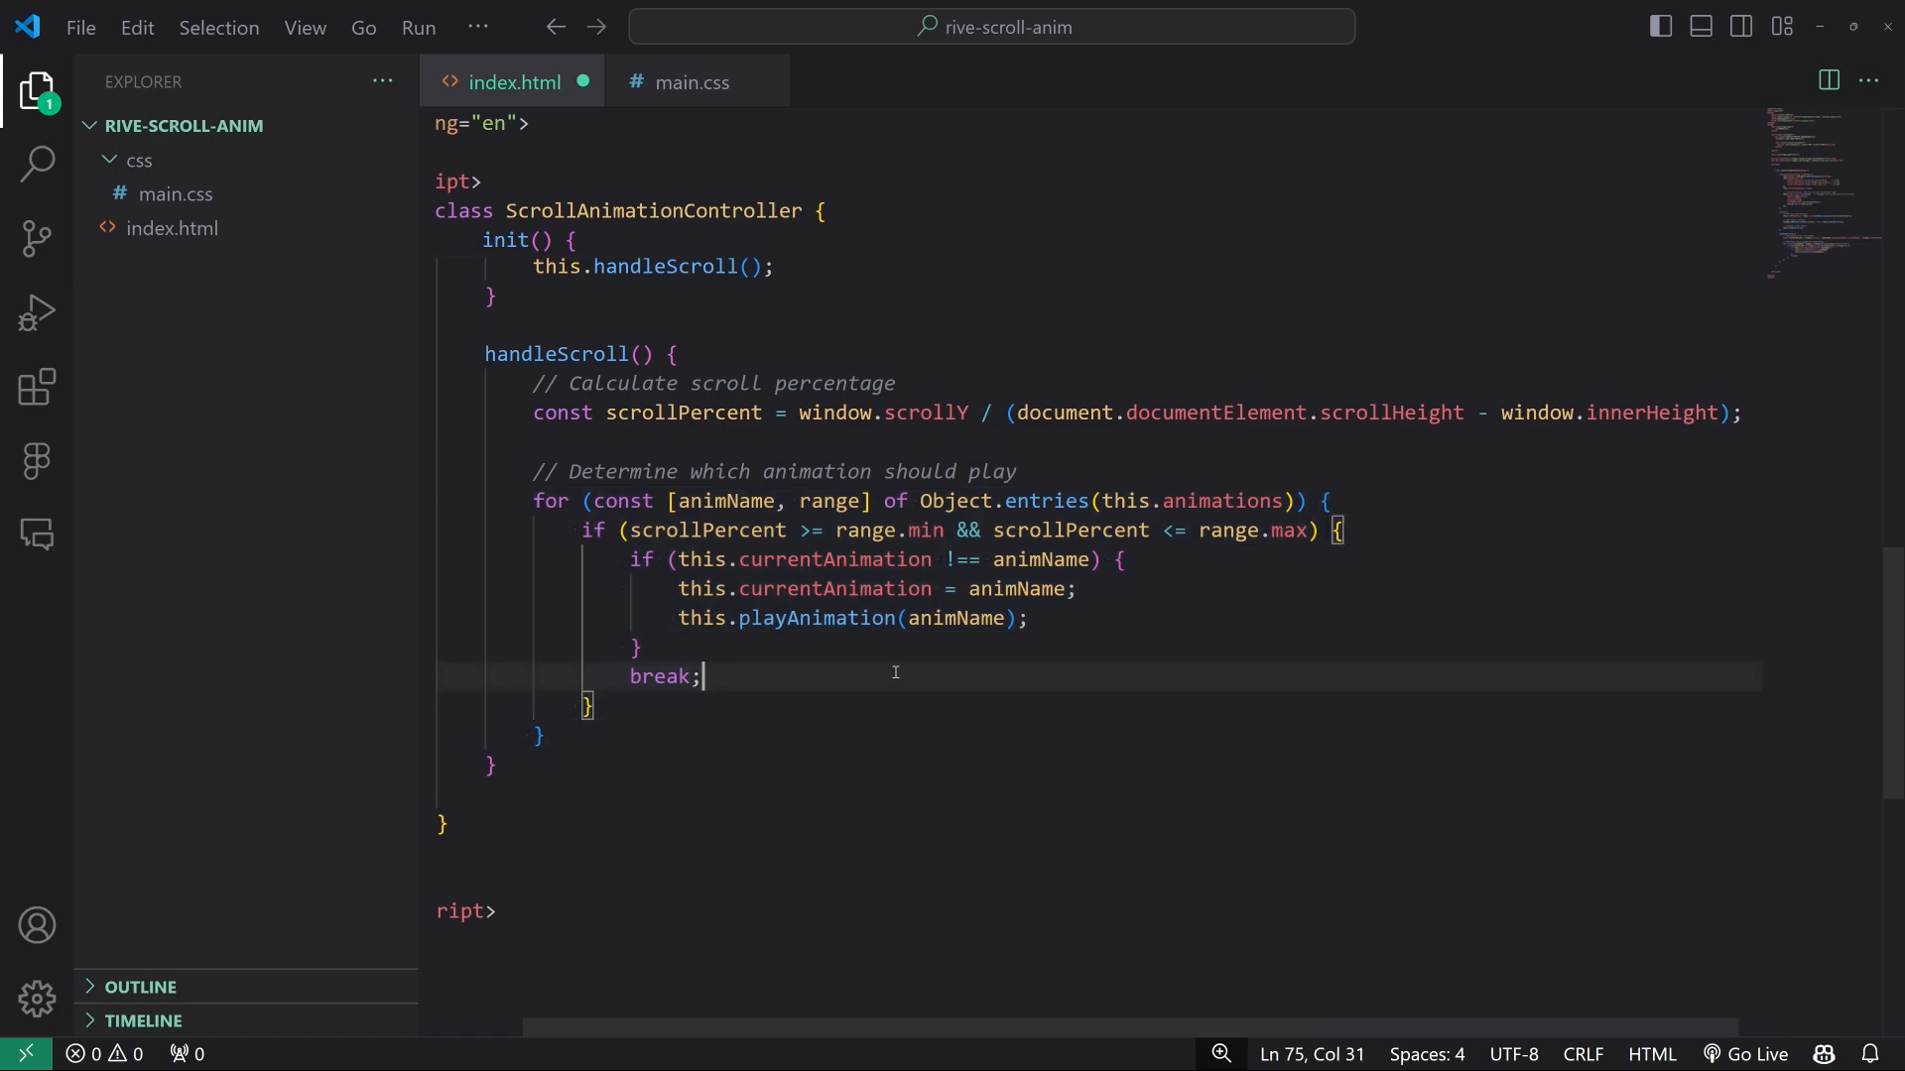
Trace currentAnimation from its declaration in the constructor to the playAnimation(animName) call in handleScroll()
scroll(862, 612, up, 7)
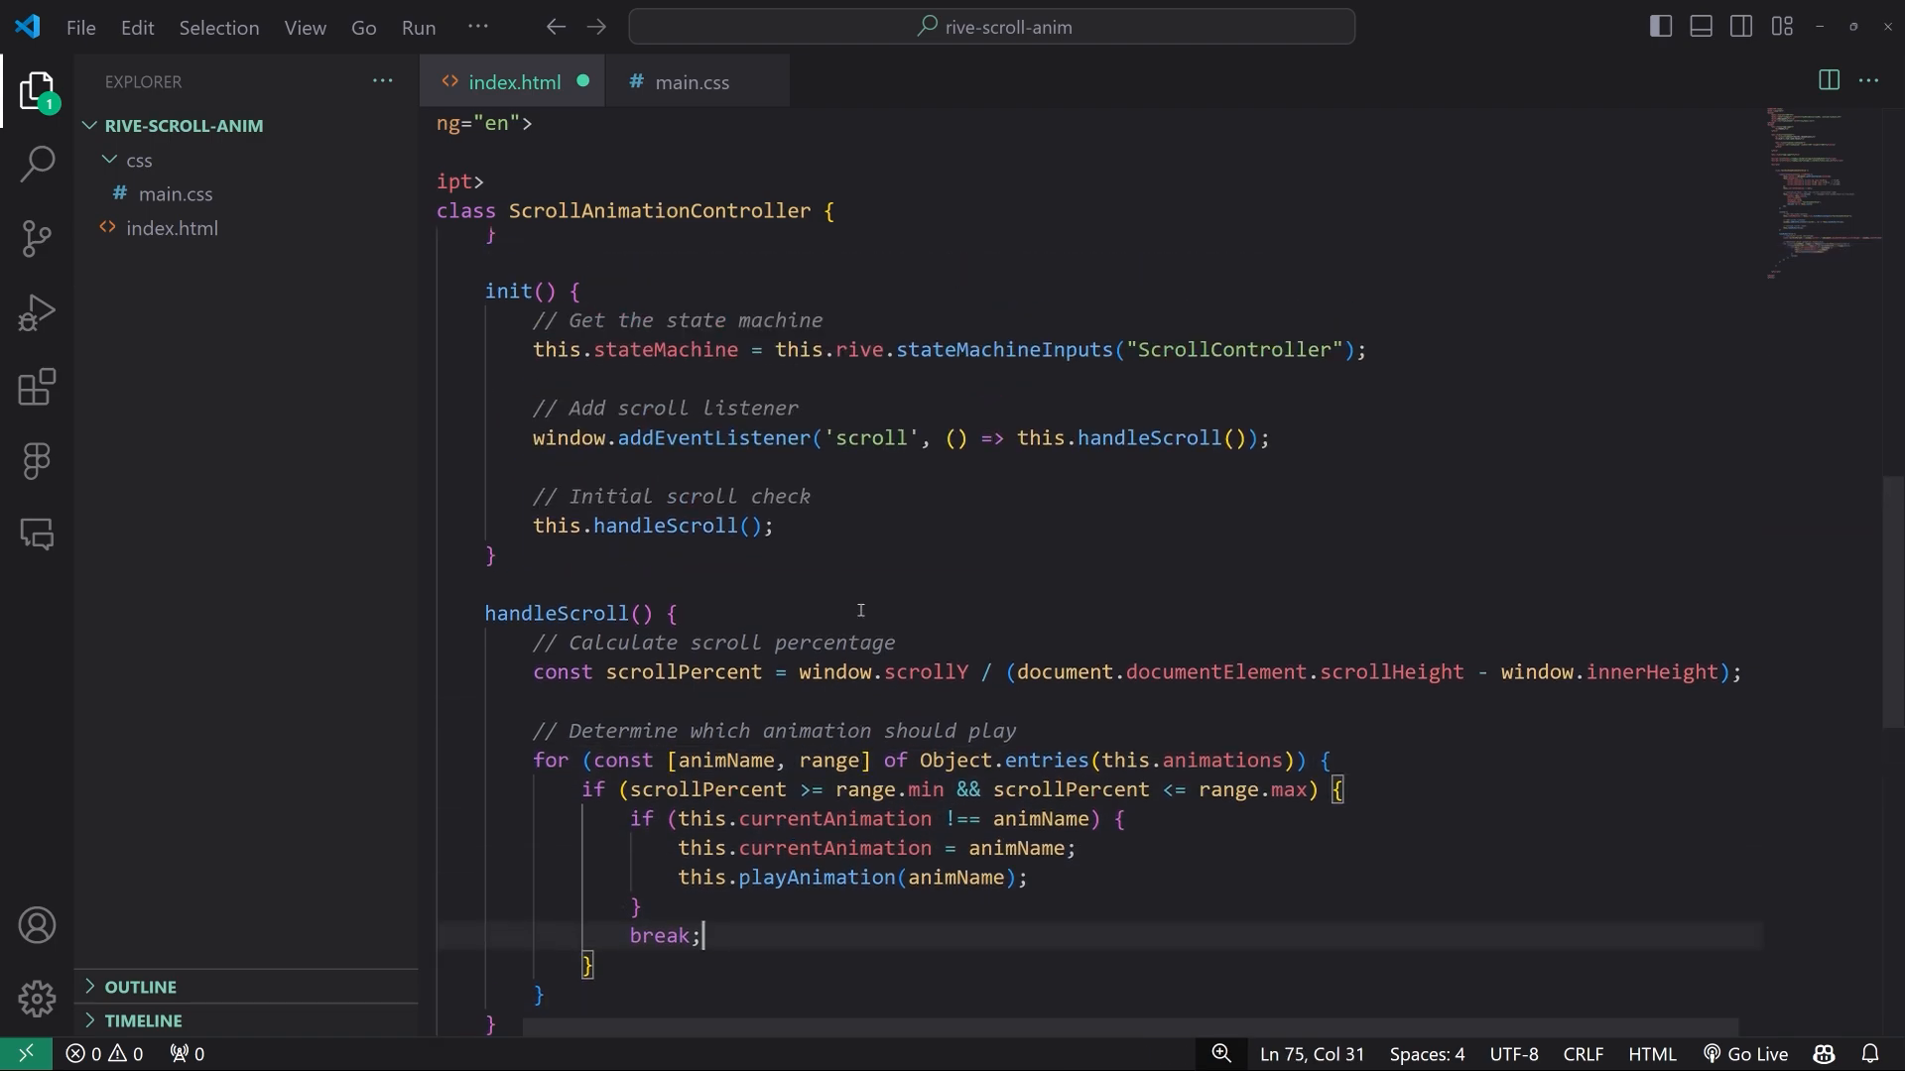
scroll(888, 620, up, 2)
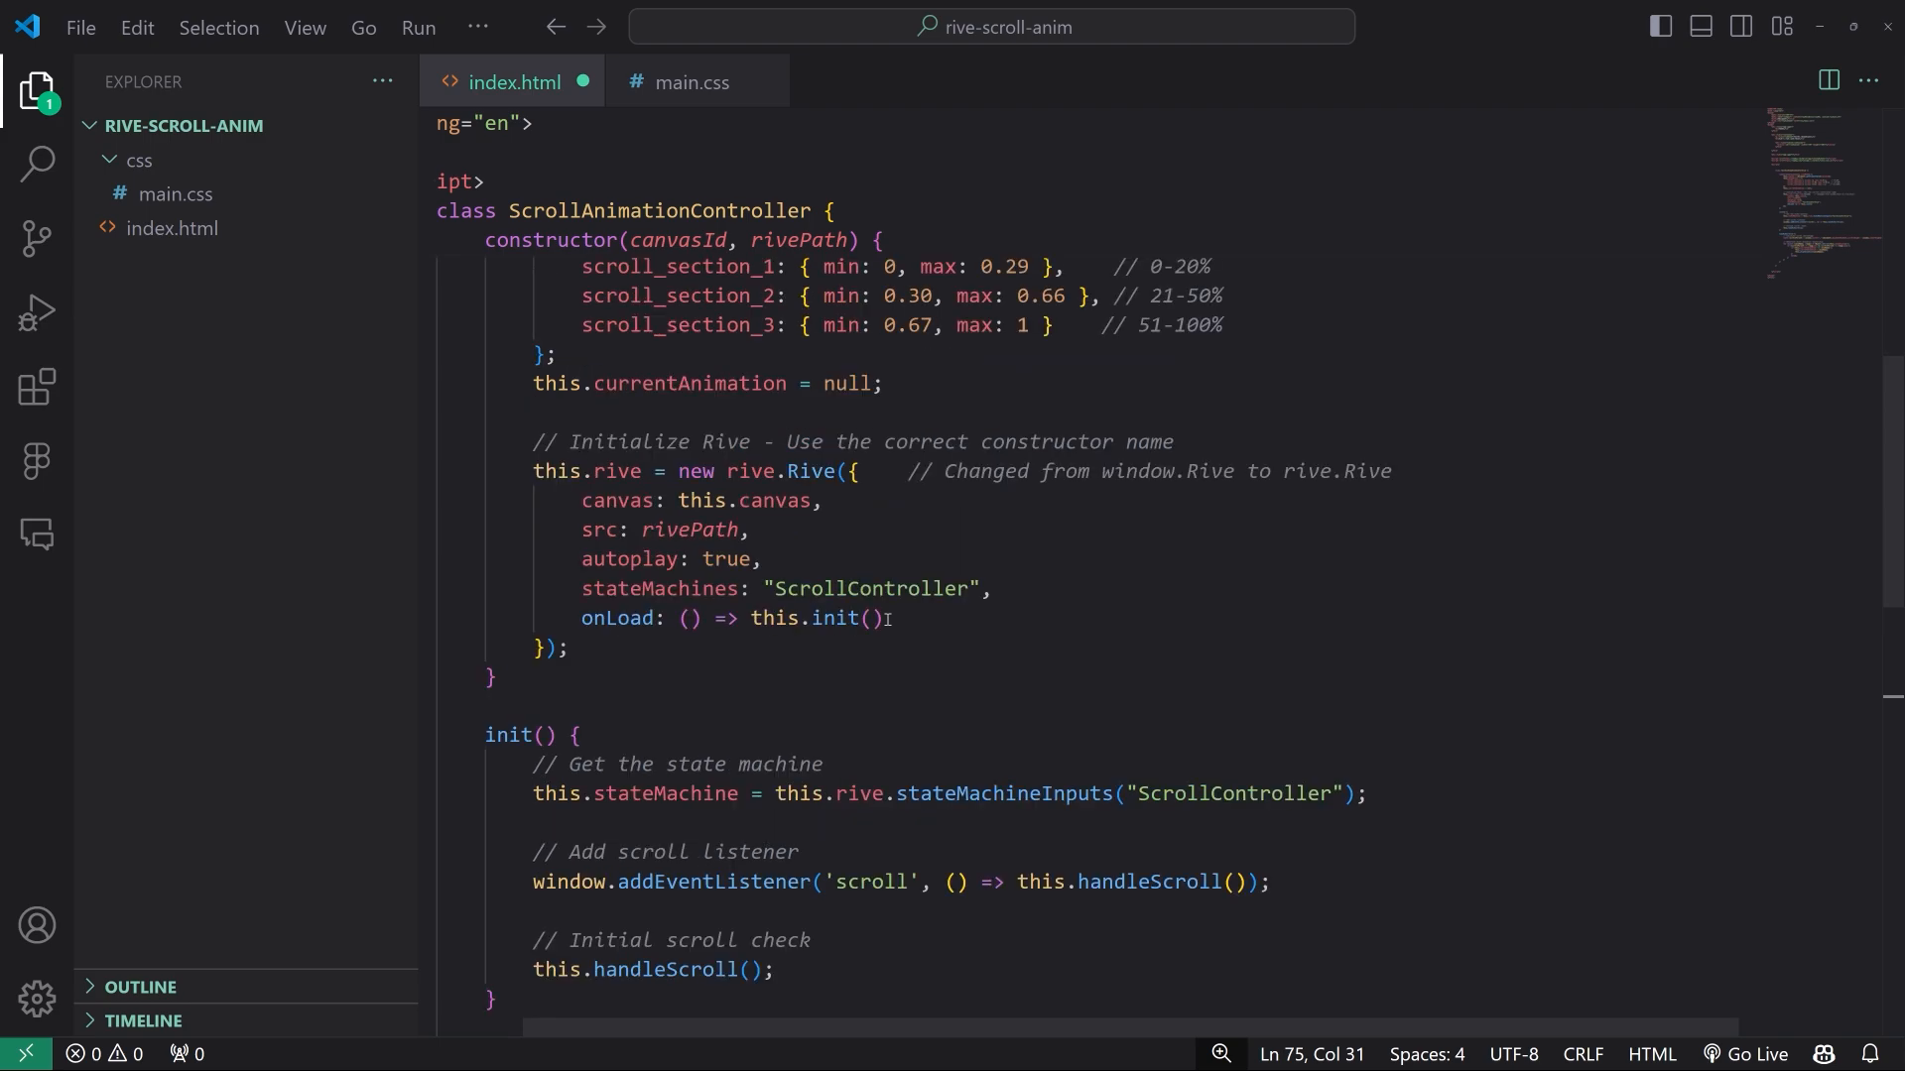
double_click(680, 370)
scroll(892, 769, down, 3)
scroll(892, 770, down, 5)
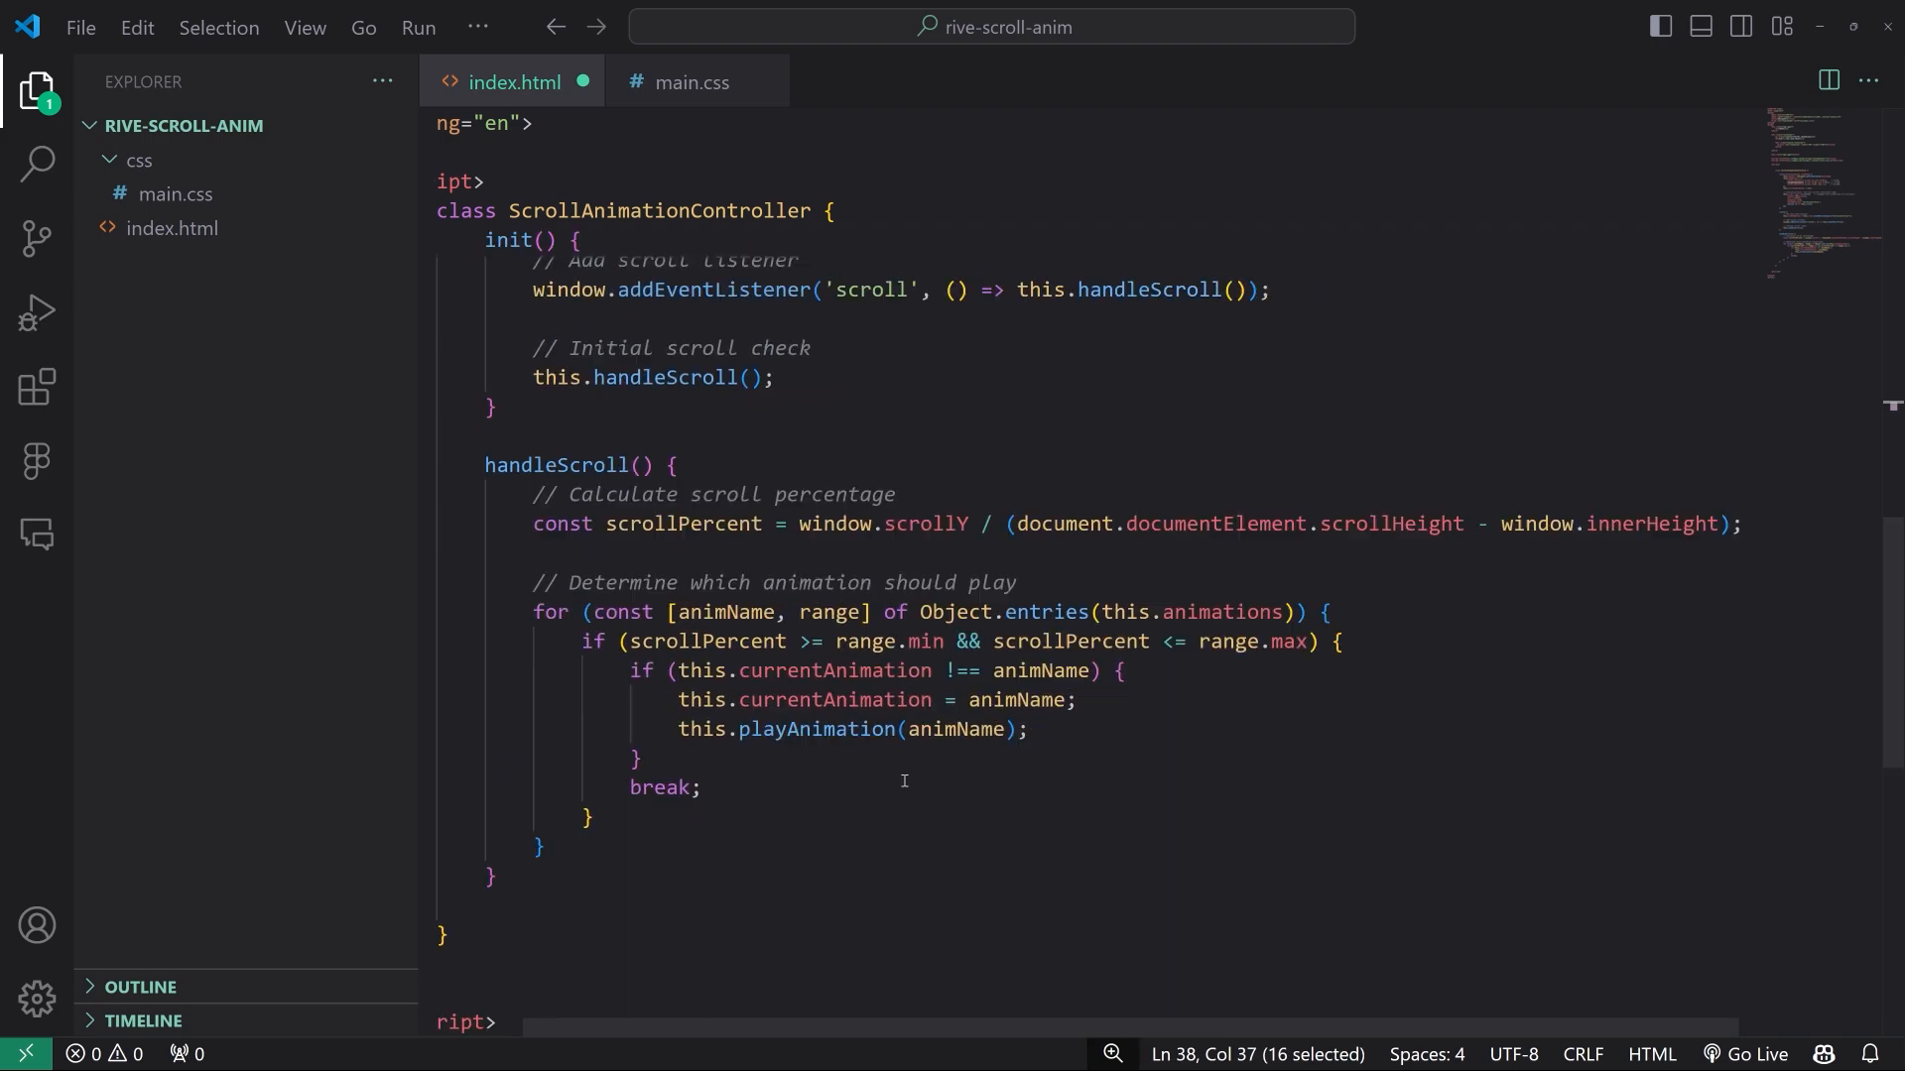
click(772, 732)
click(1042, 618)
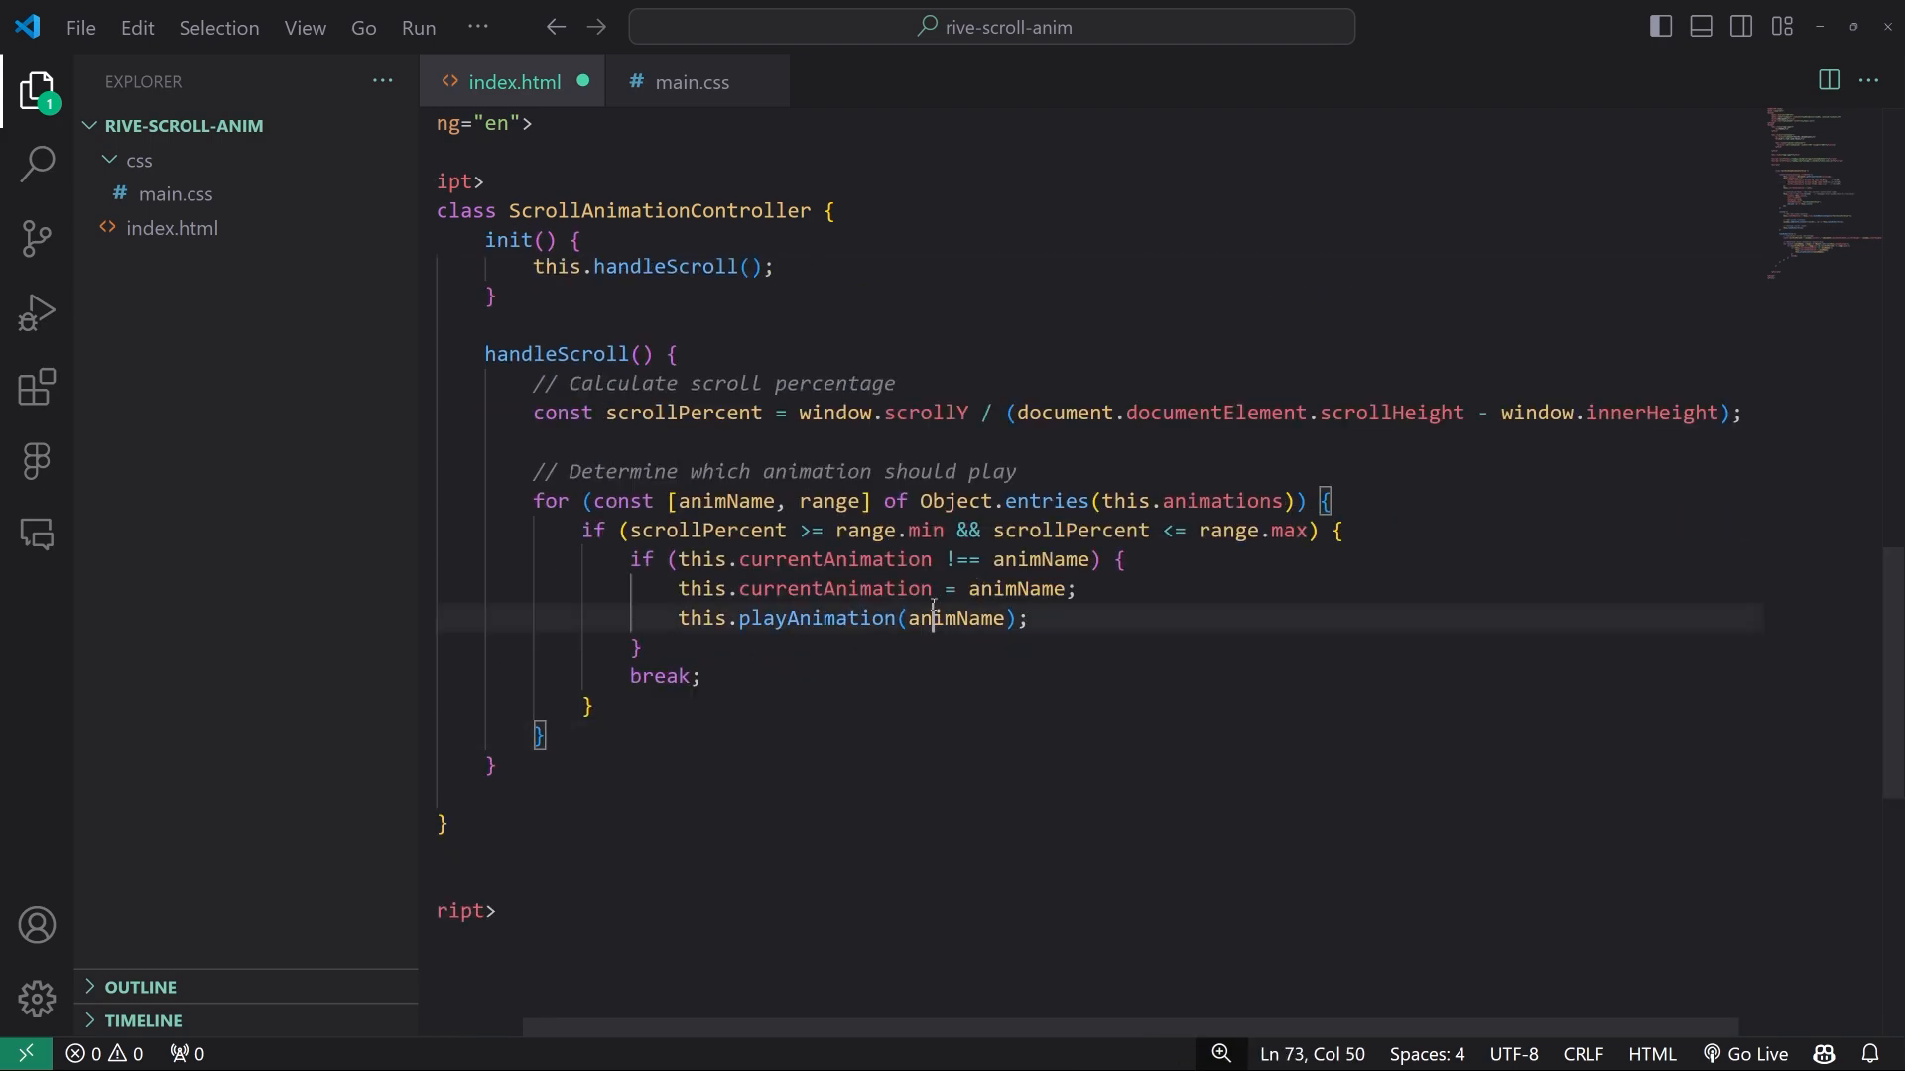
double_click(955, 618)
click(765, 677)
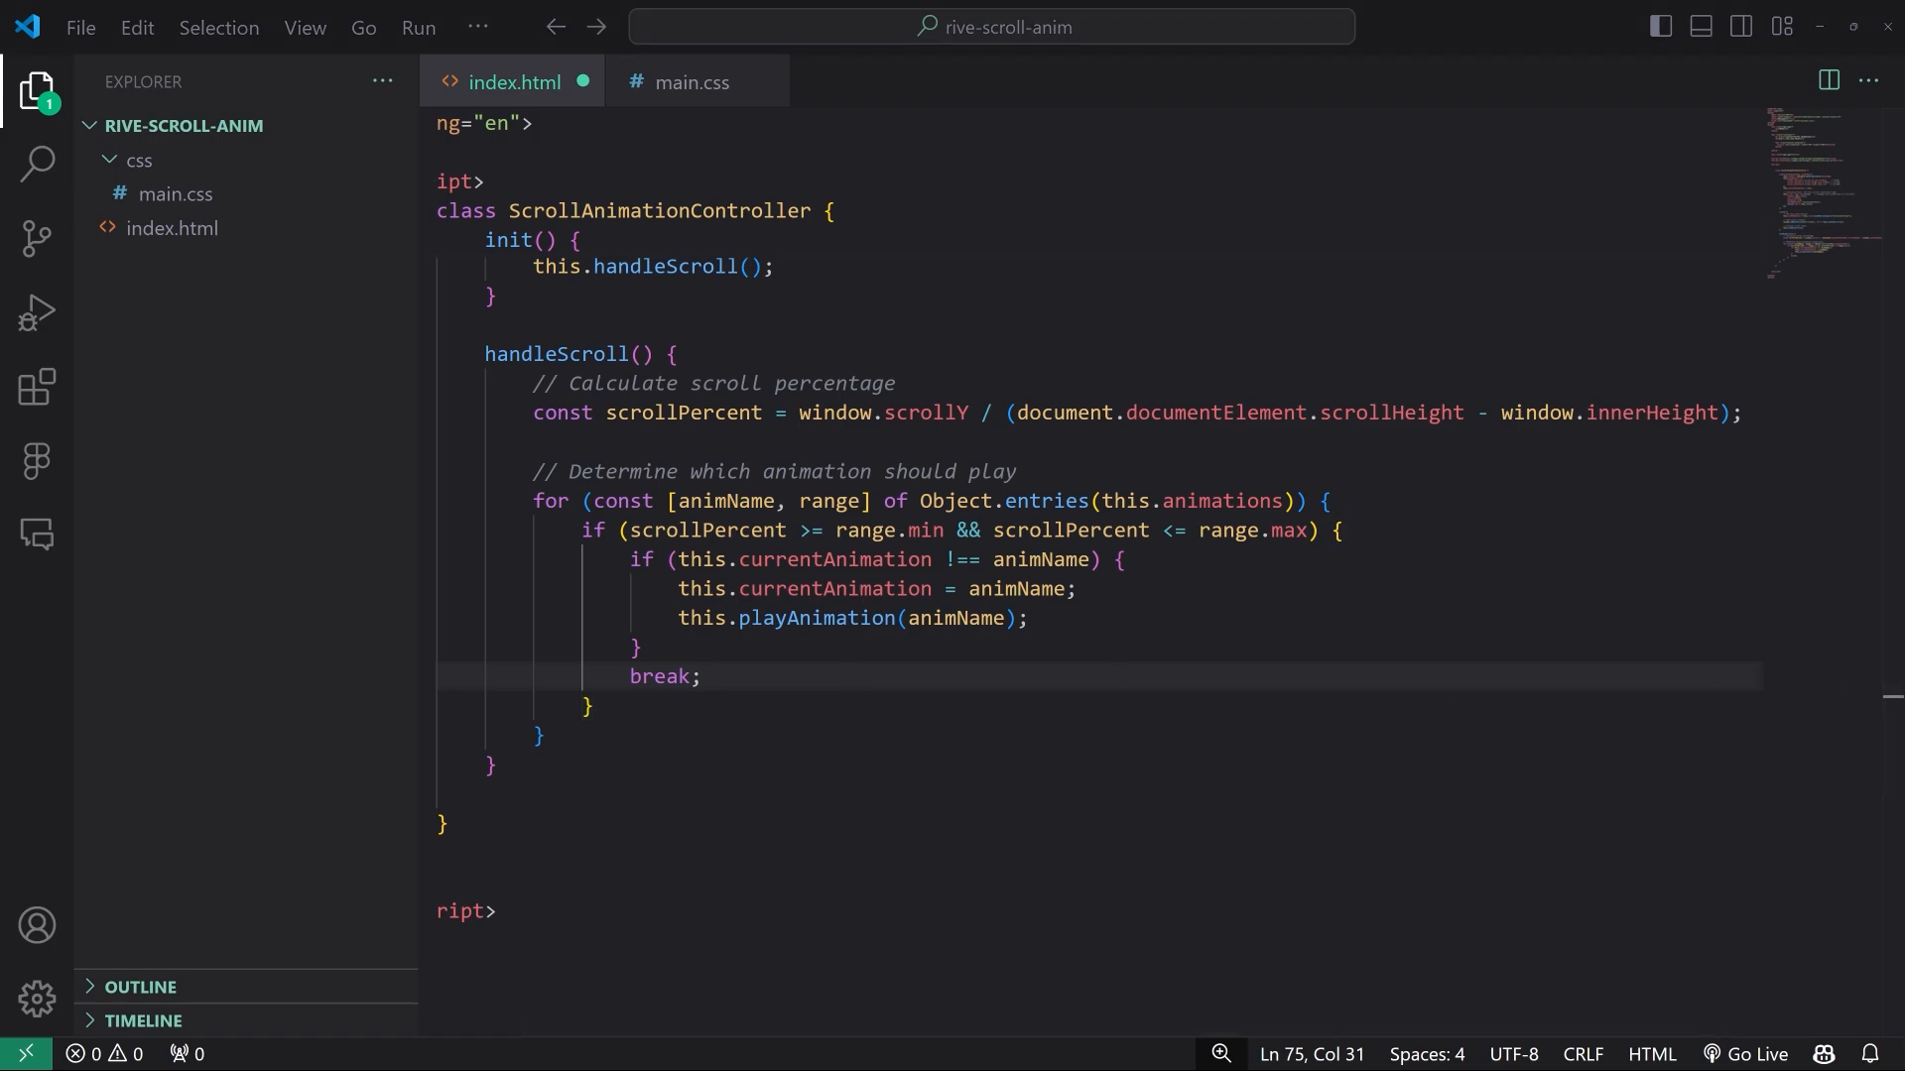
Add a playAnimation(animationName) method below handleScroll() that fires the state machine input with the matching name, and indent its body and closing brace two levels
scroll(506, 705, down, 1)
click(539, 737)
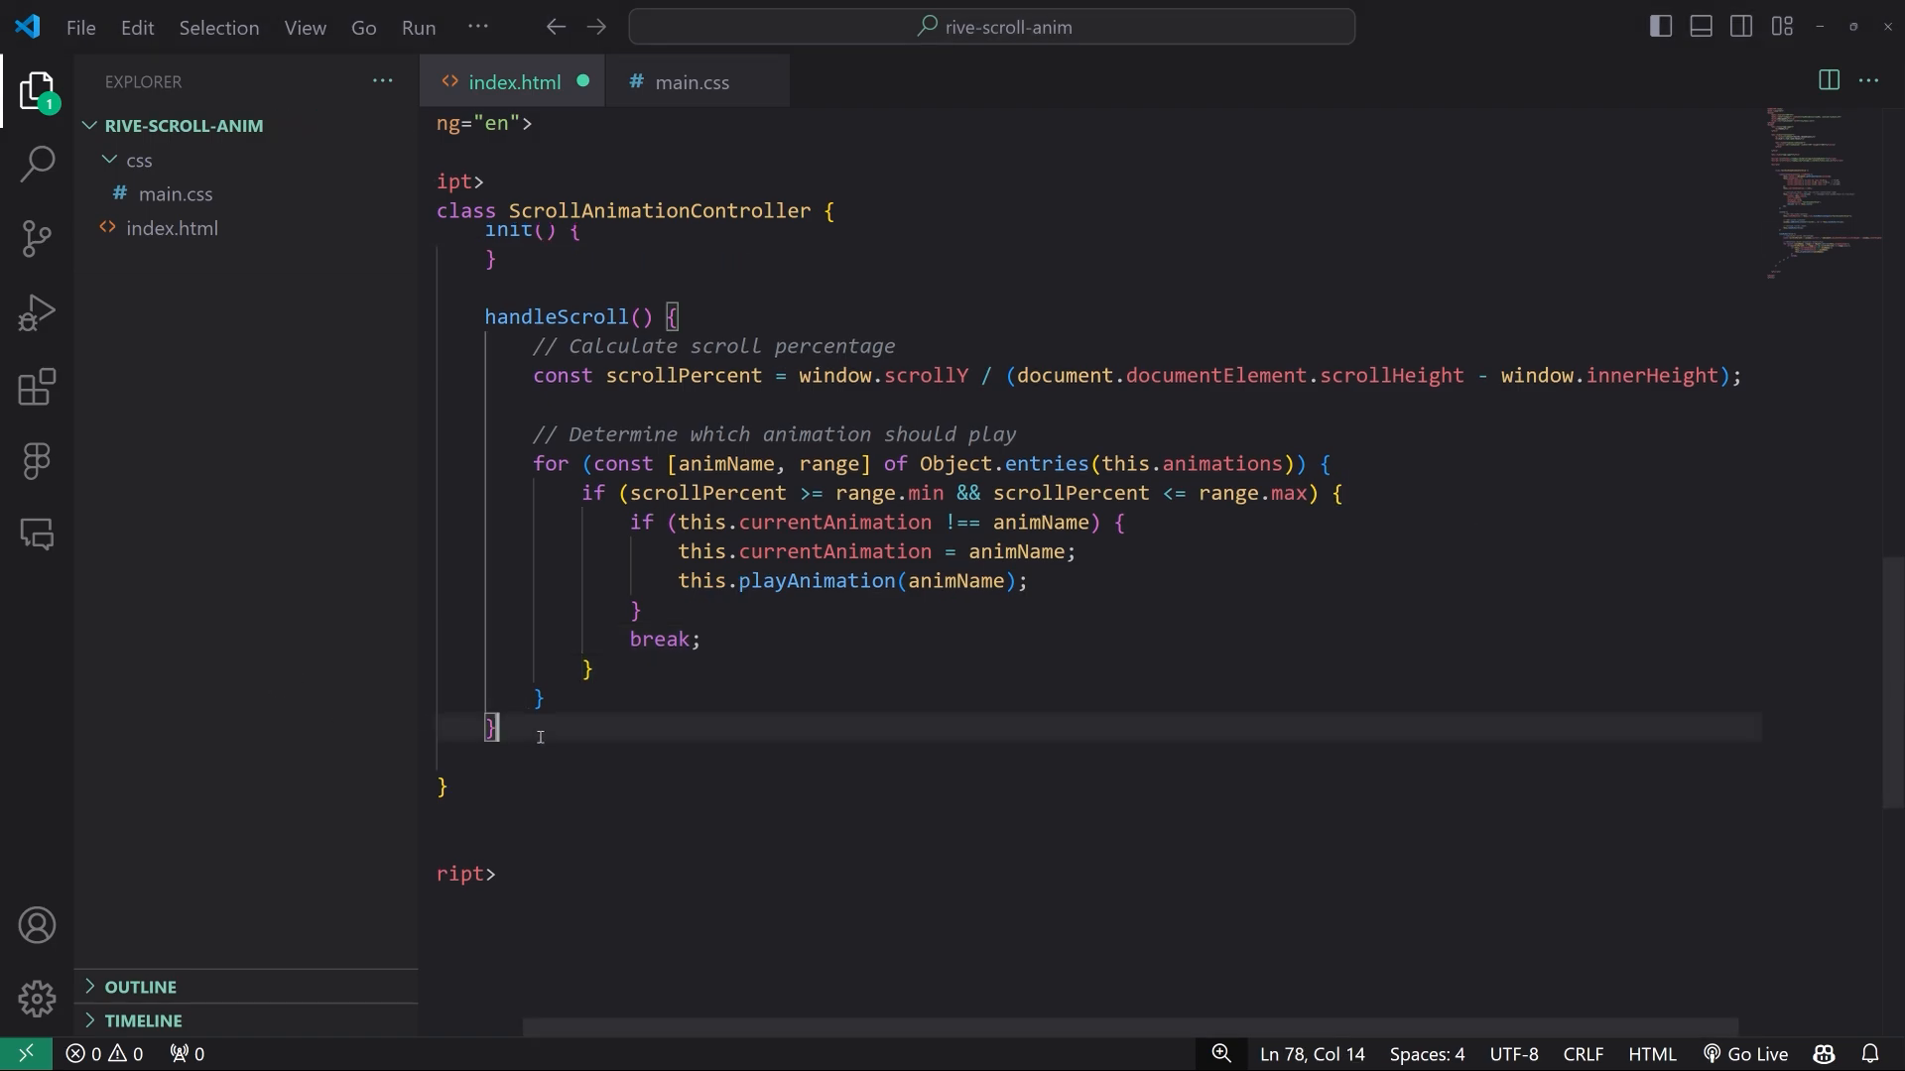
text(playAnimation(animationName) { // Trigger the appropriate timeline in your state machine this.stateMachine.forEach(input => {     if (input.name === animationName) {         input.fire();     } }); })
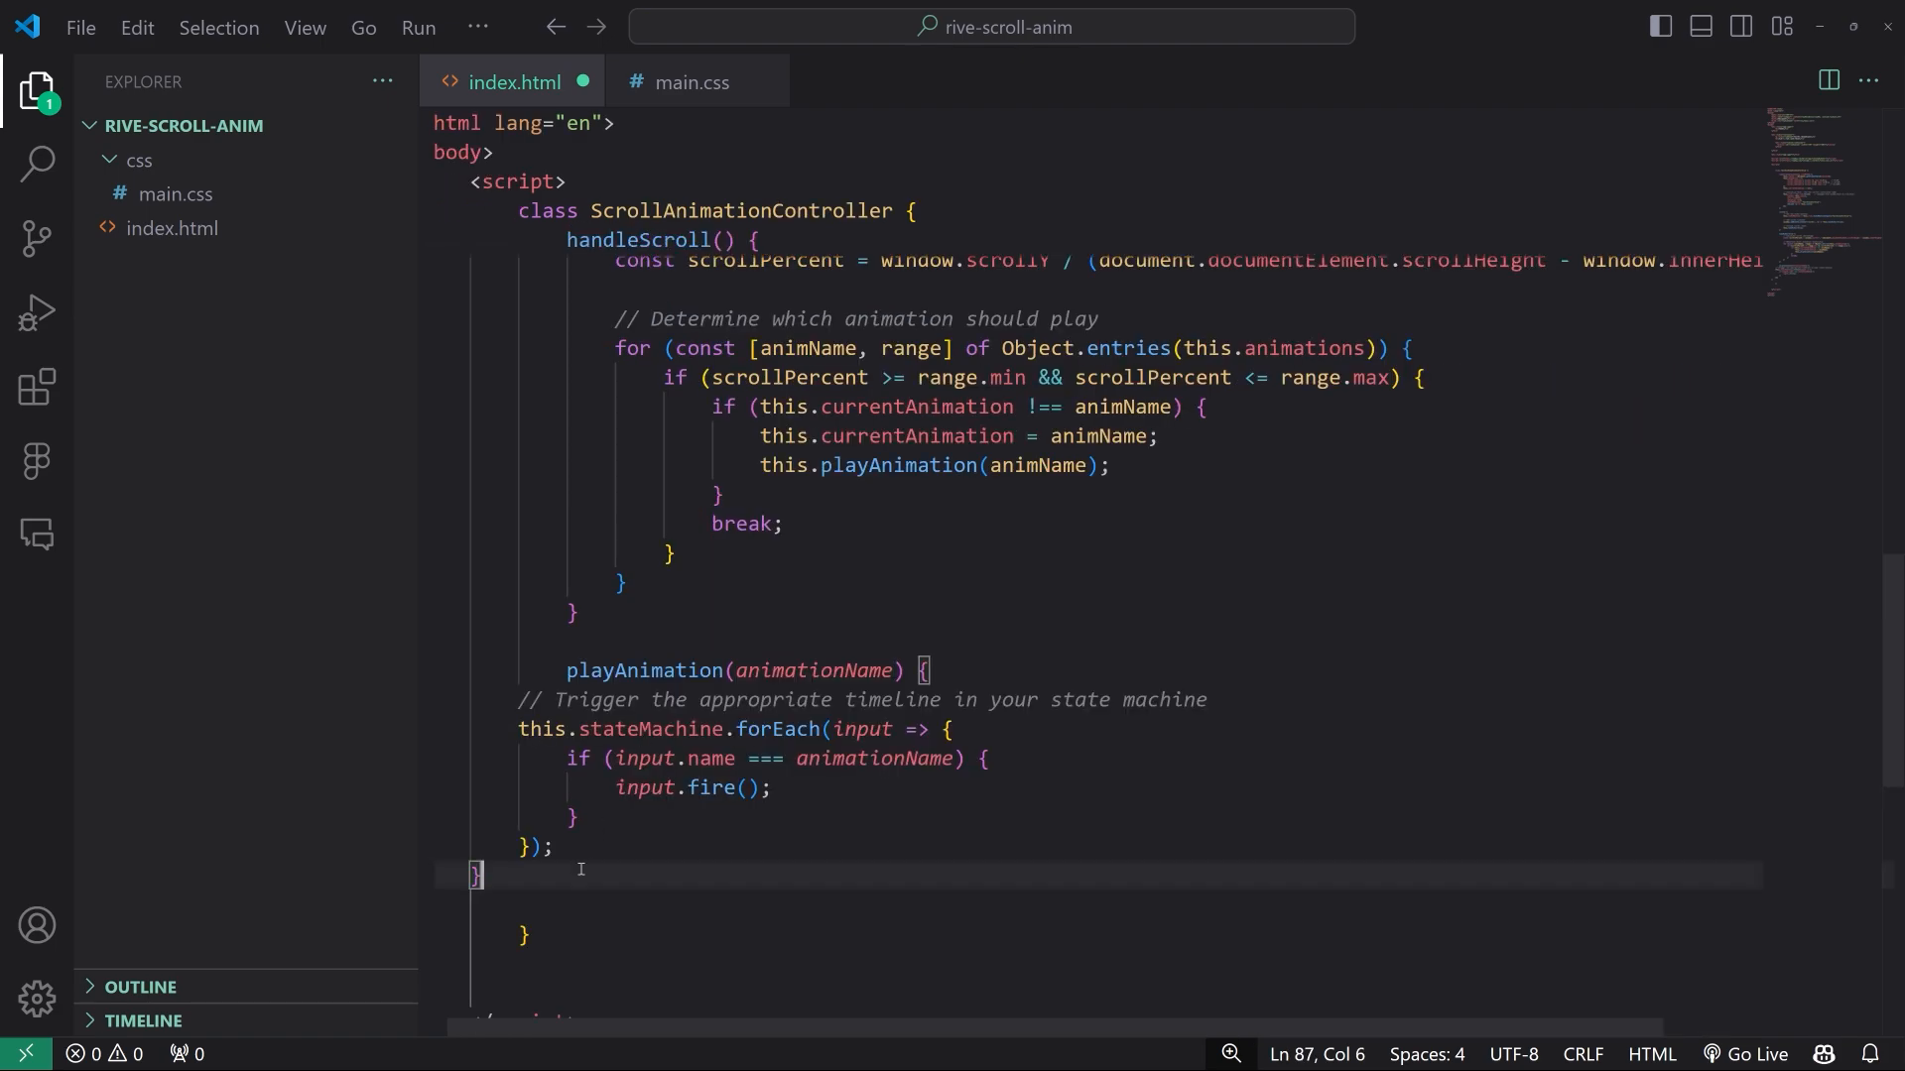
drag(580, 869, 403, 698)
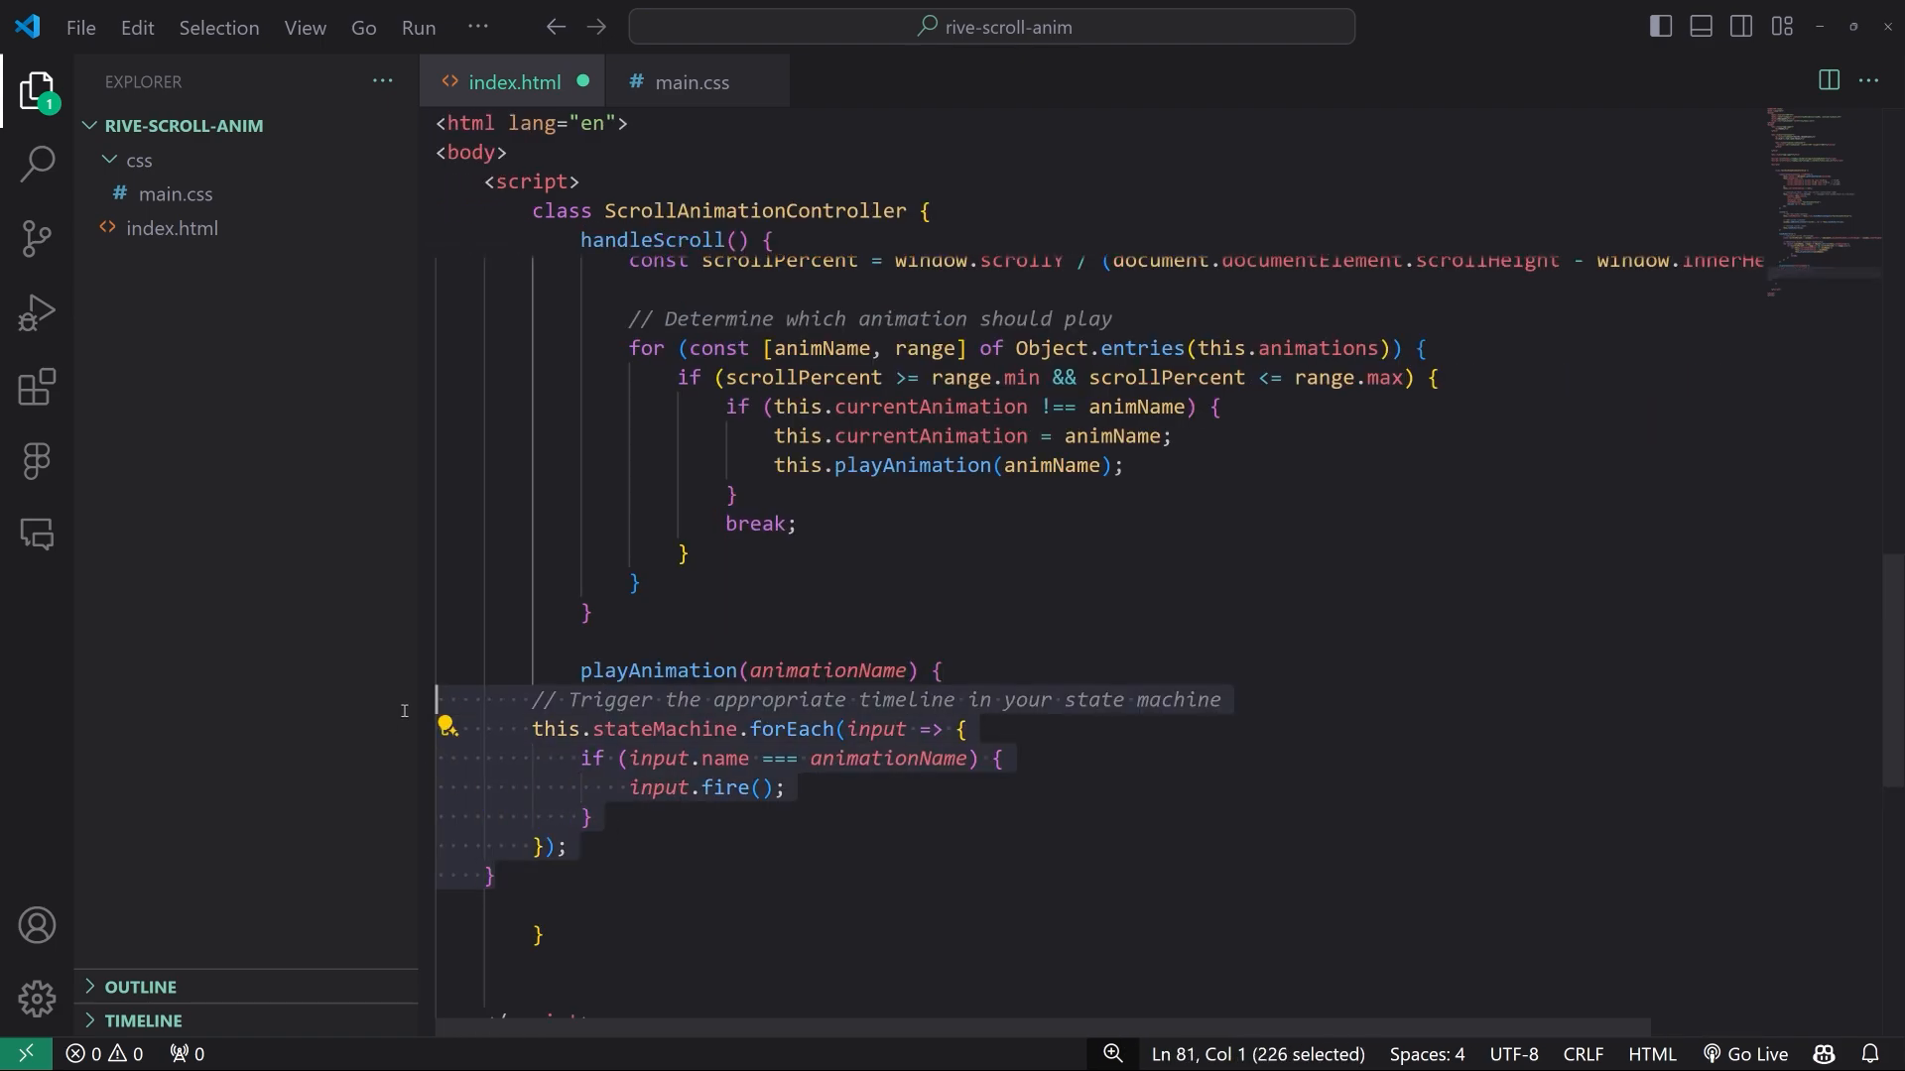
key(Tab)
key(Tab)
scroll(901, 747, down, 2)
key(Right)
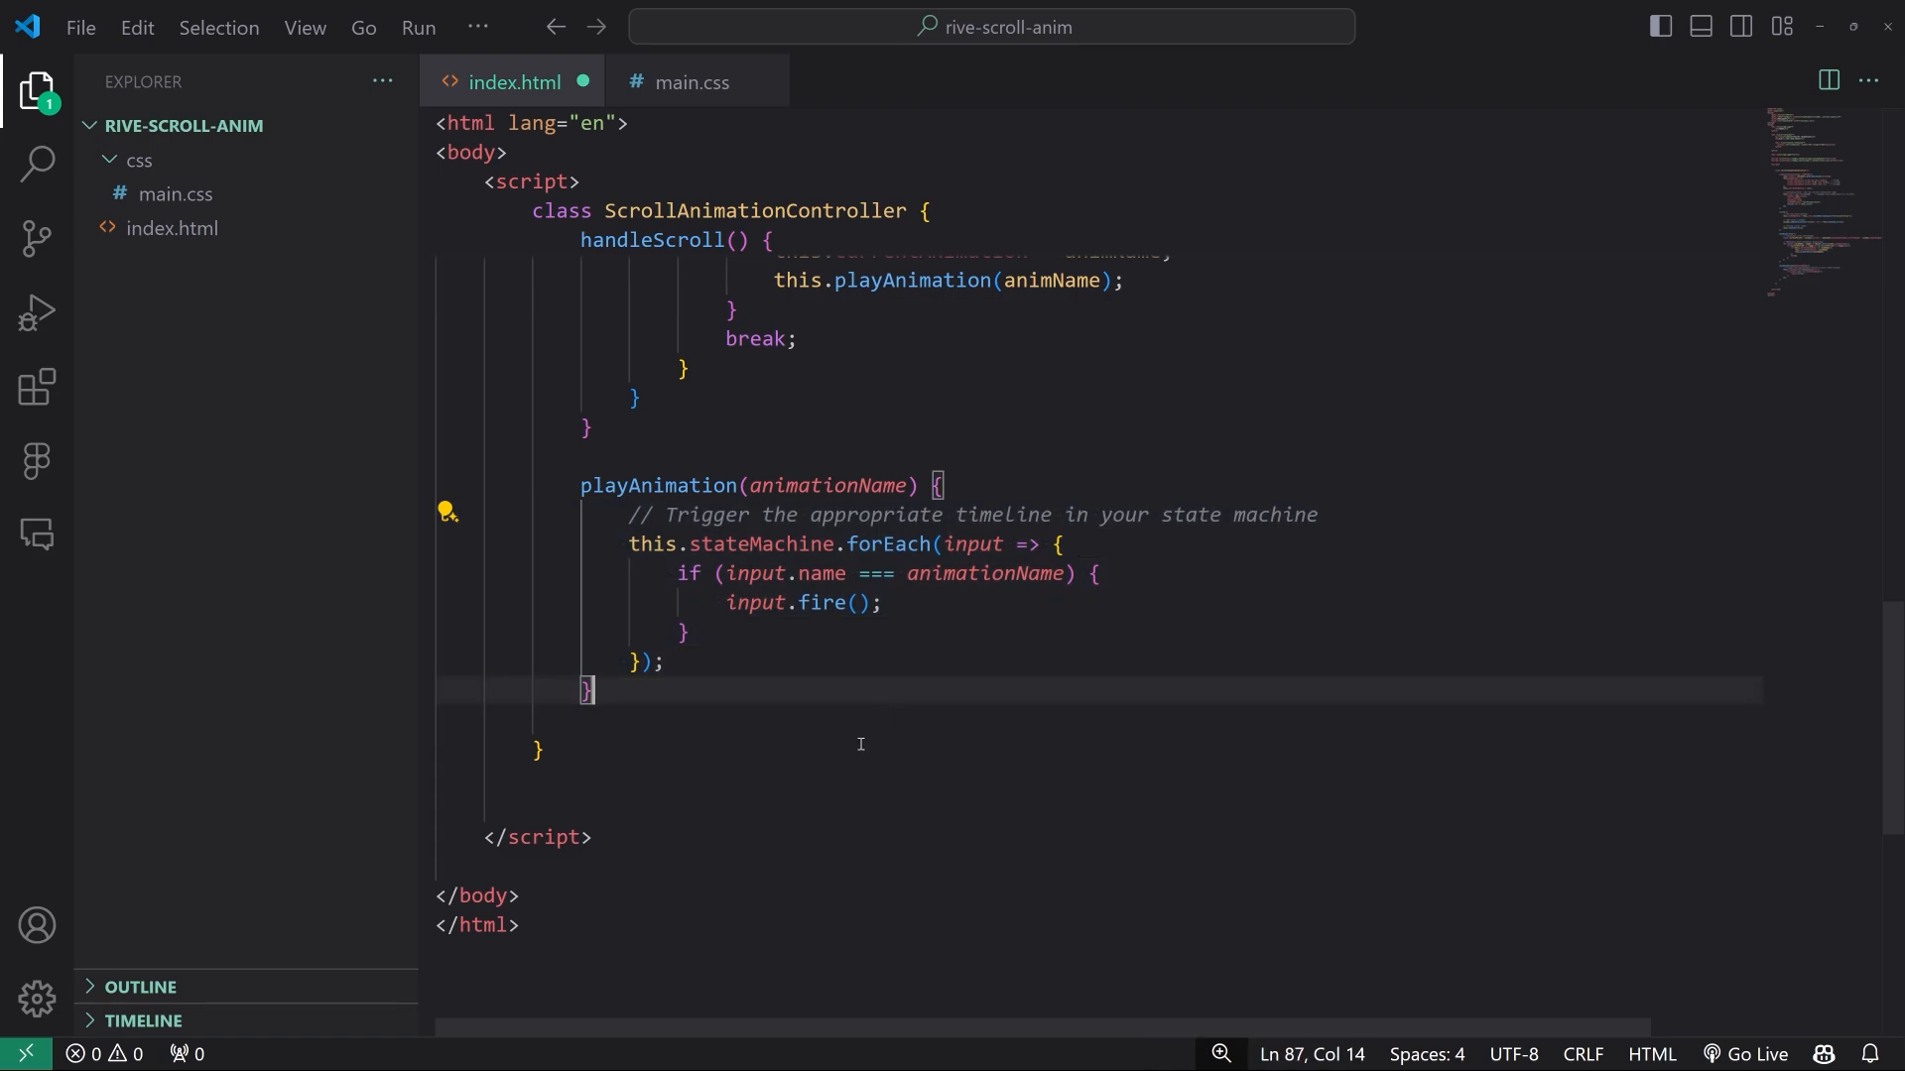
Review how playAnimation() matches animationName against the input names, comparing it with the scroll_section entries in the constructor
click(630, 545)
double_click(828, 485)
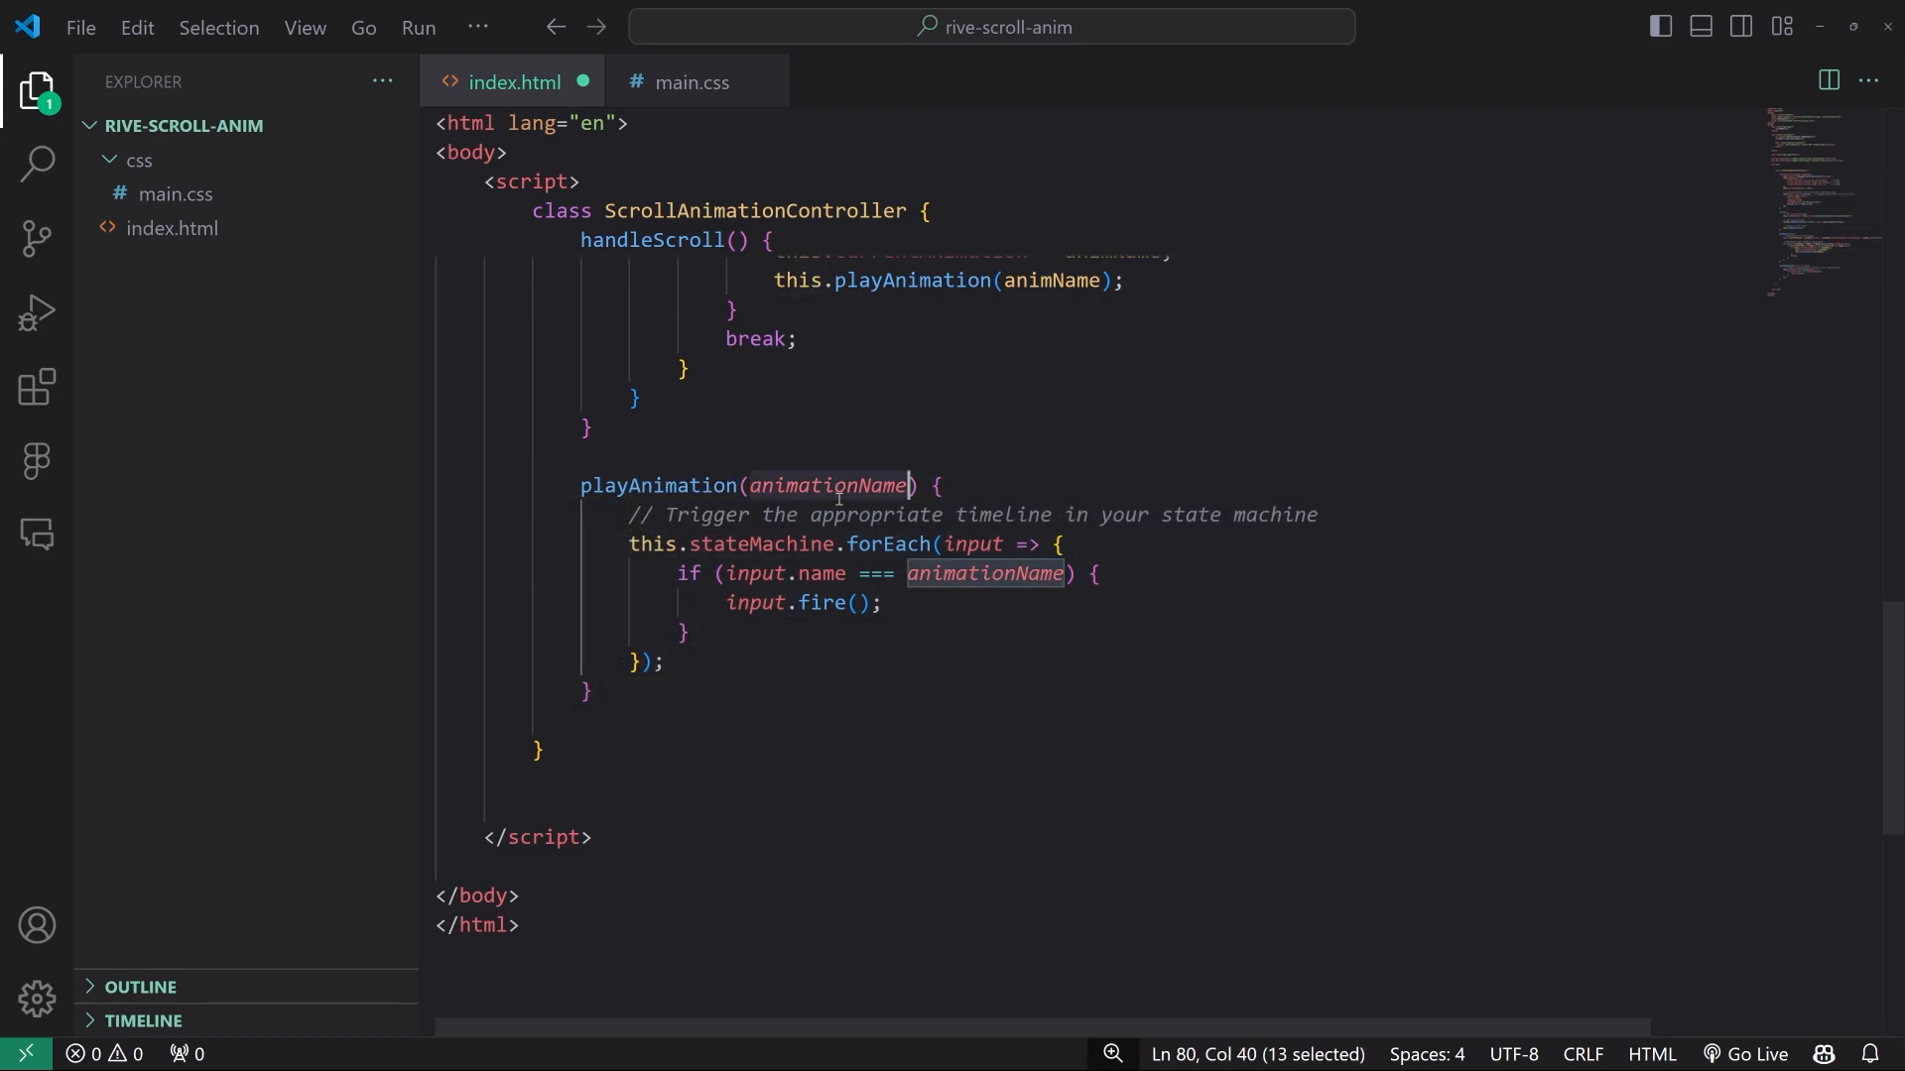
click(630, 546)
scroll(694, 526, up, 10)
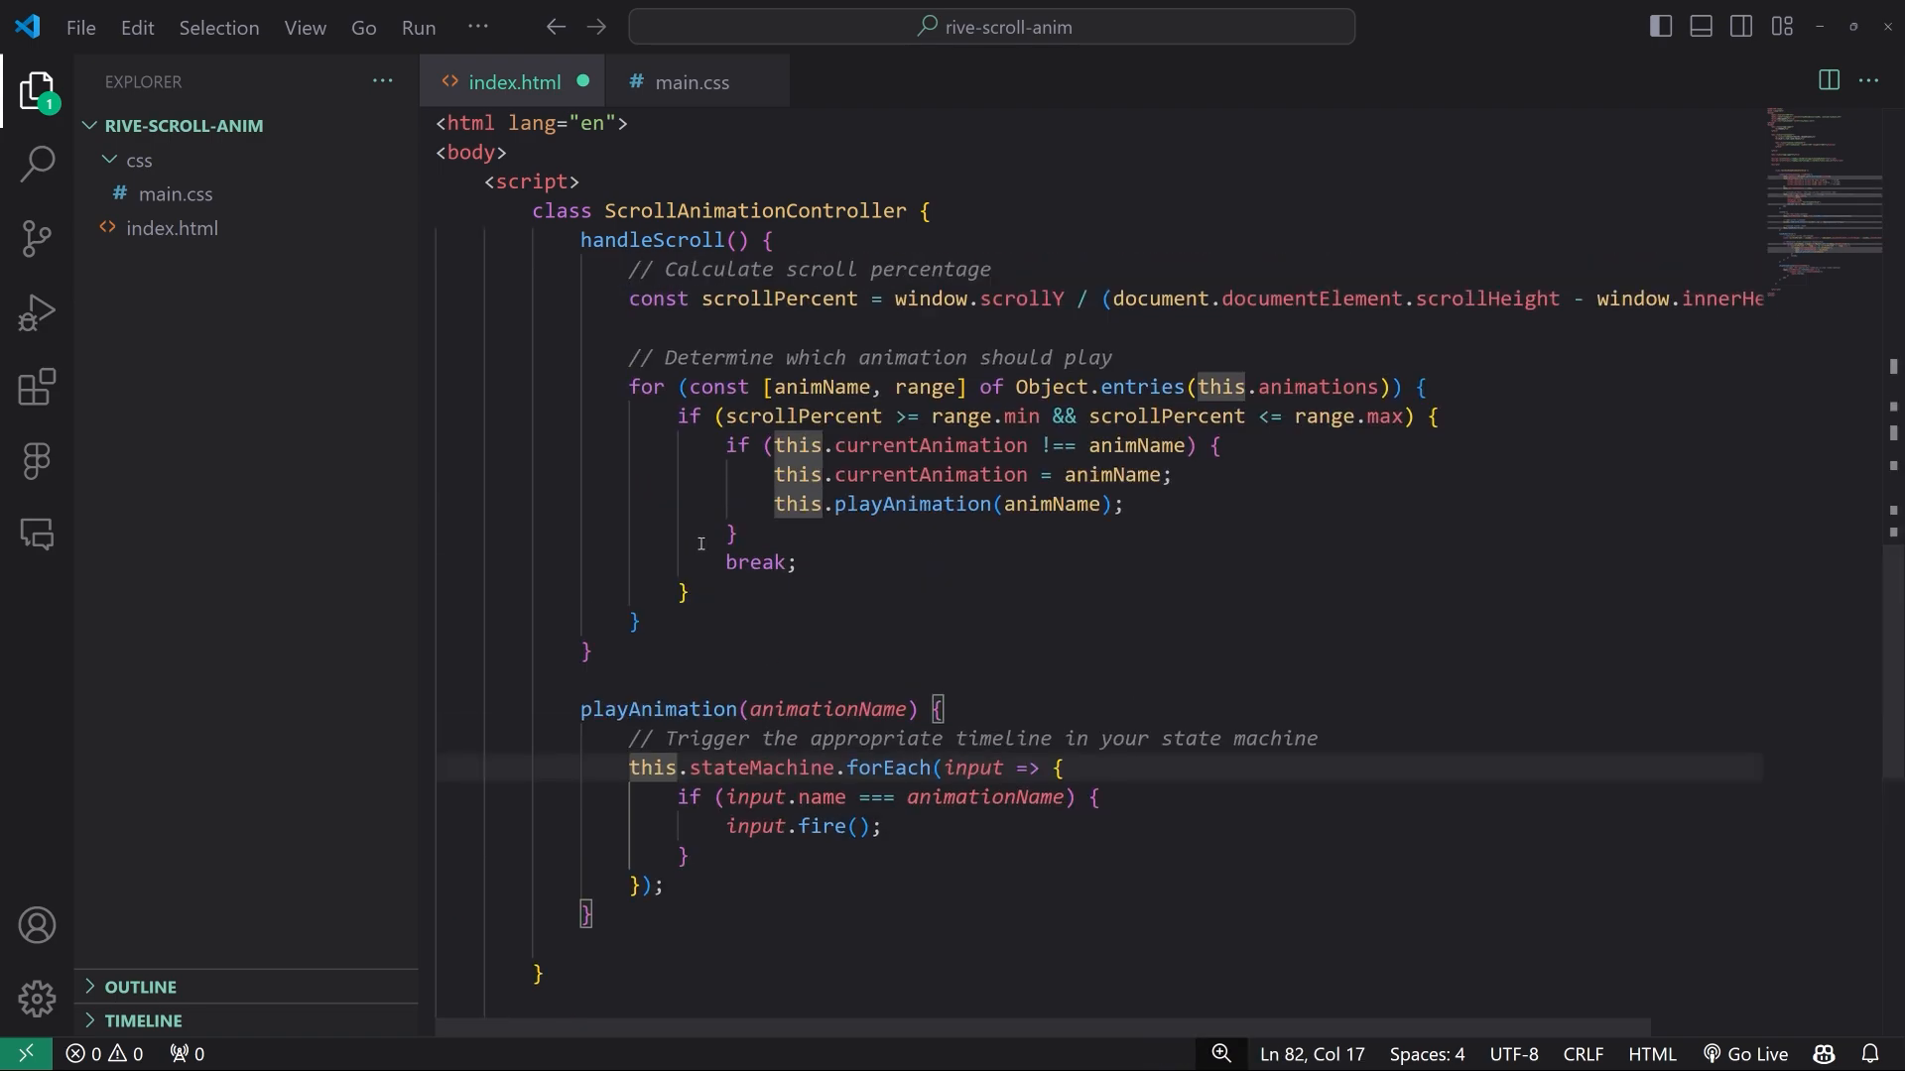
scroll(781, 506, up, 2)
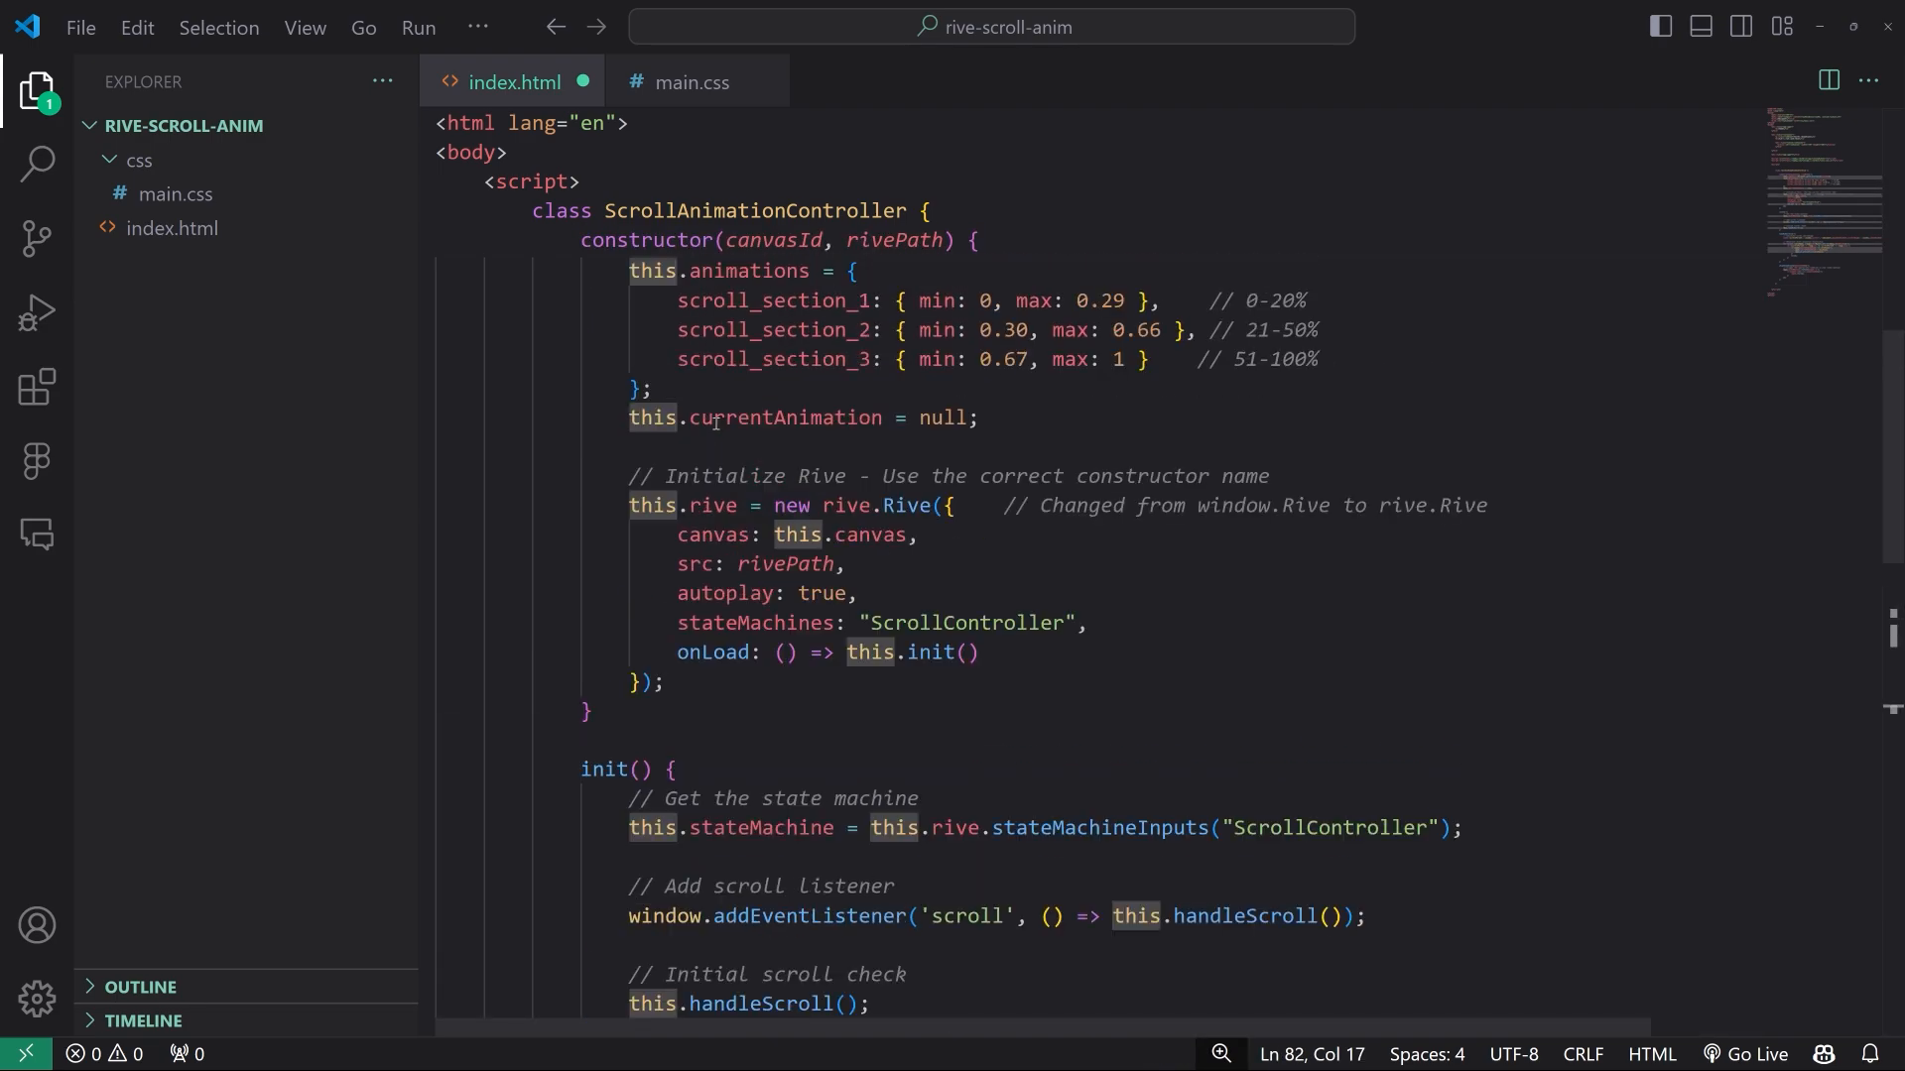
drag(678, 337, 1091, 367)
scroll(1075, 616, down, 12)
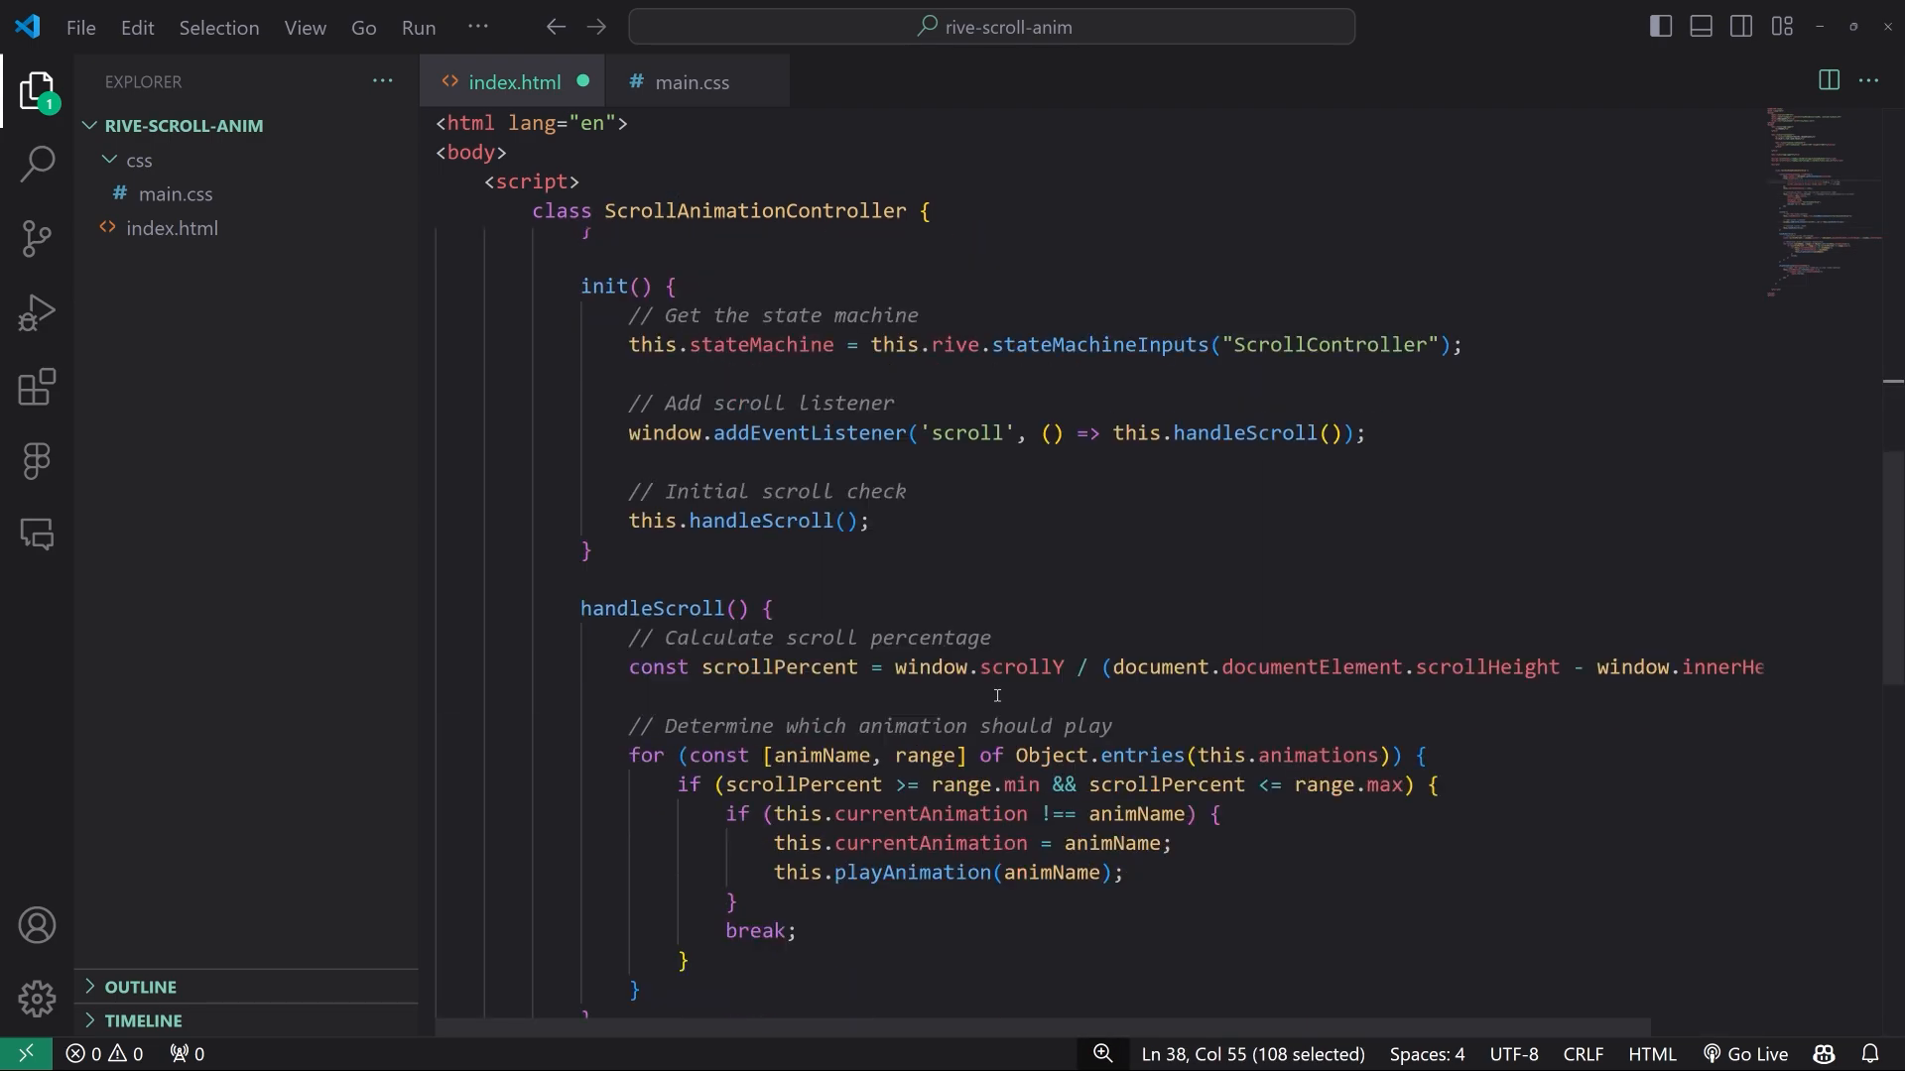
click(893, 601)
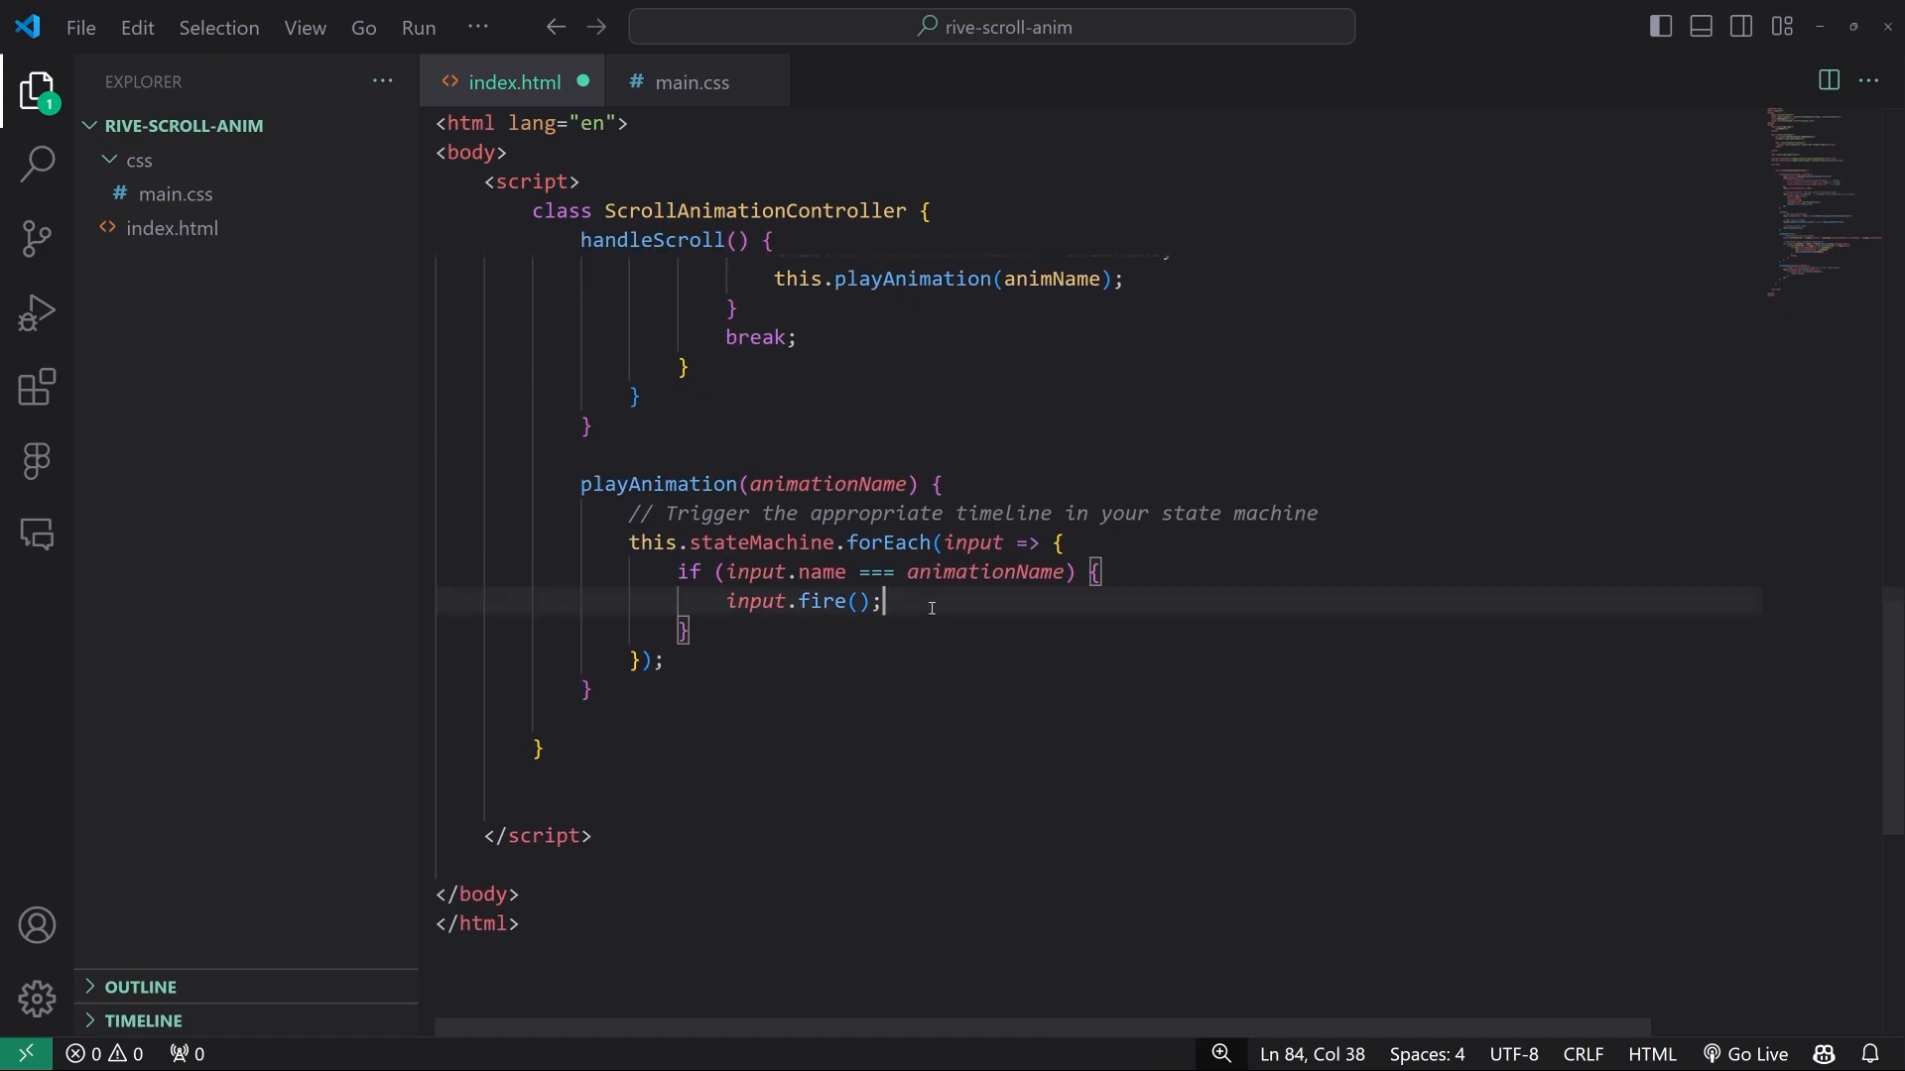
scroll(966, 612, down, 1)
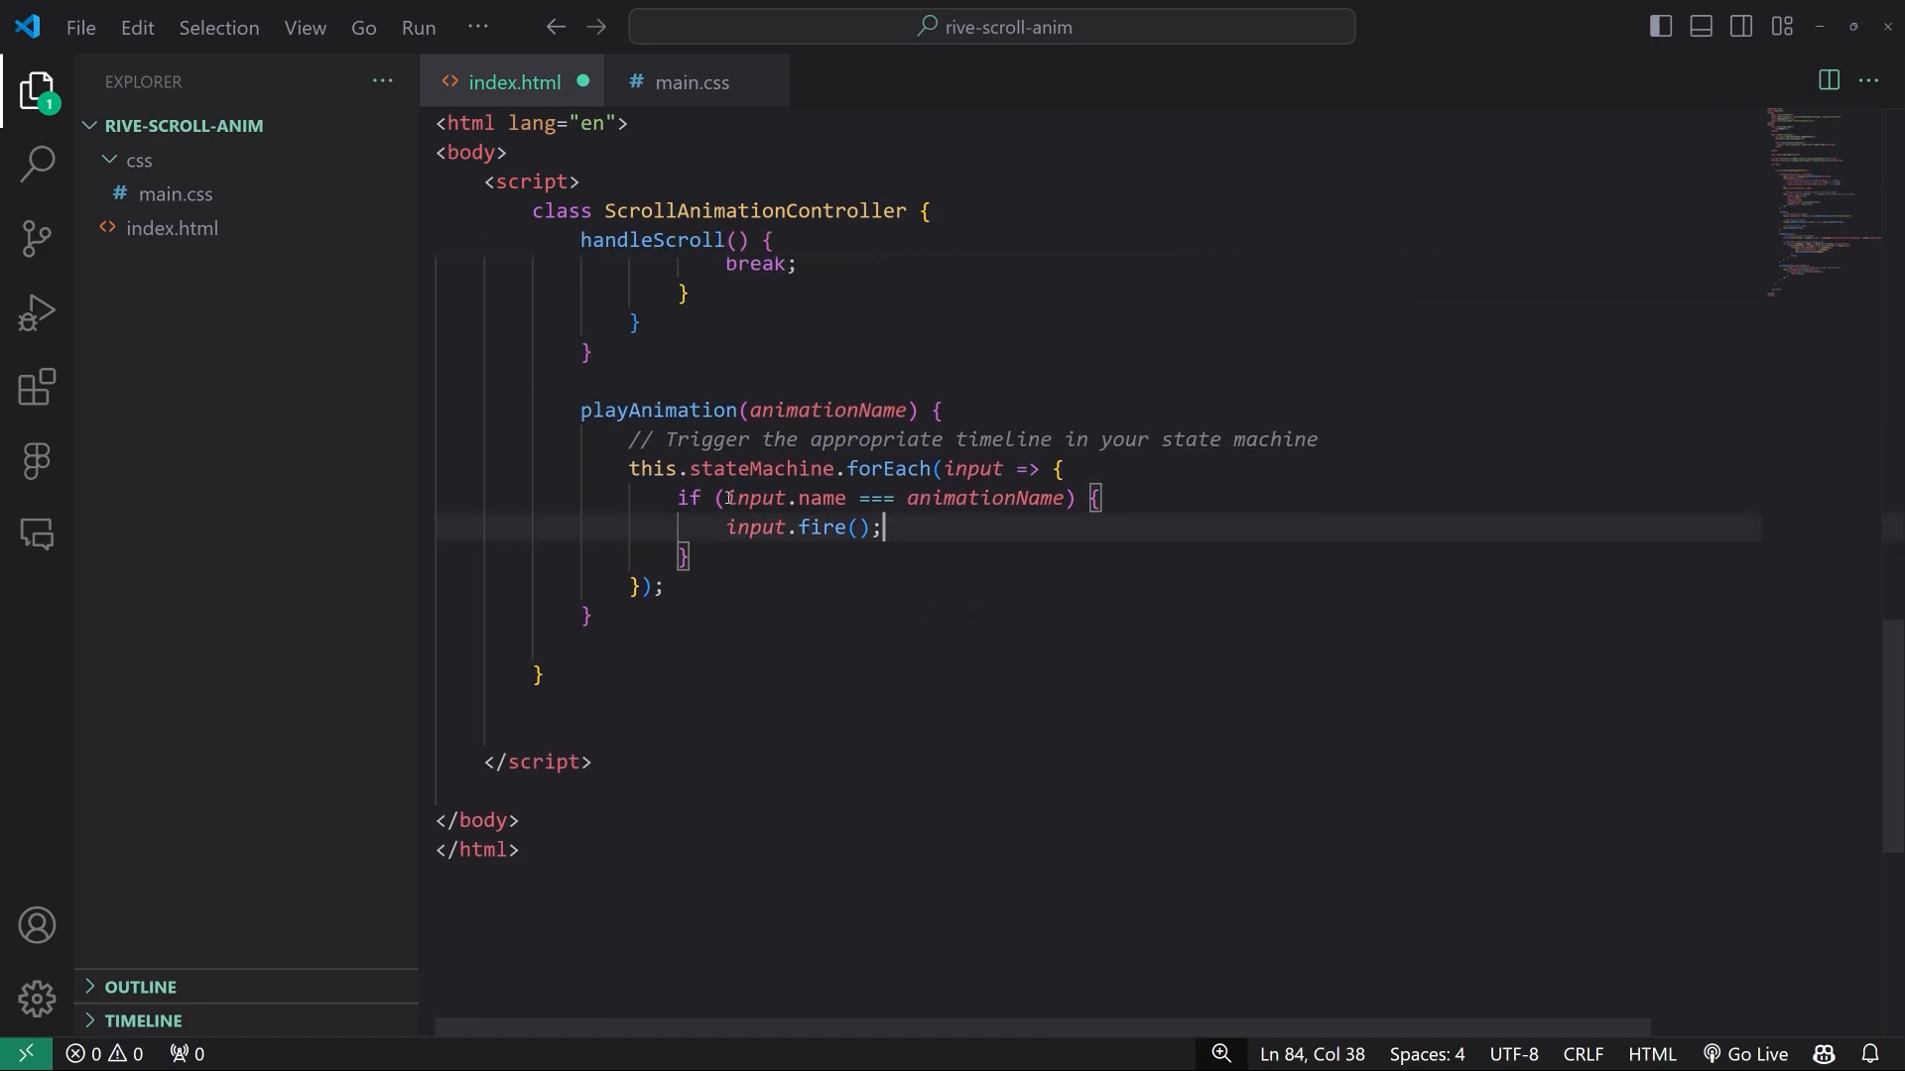
drag(729, 498, 853, 498)
click(1029, 498)
click(968, 531)
scroll(968, 530, up, 2)
scroll(912, 585, down, 2)
click(853, 626)
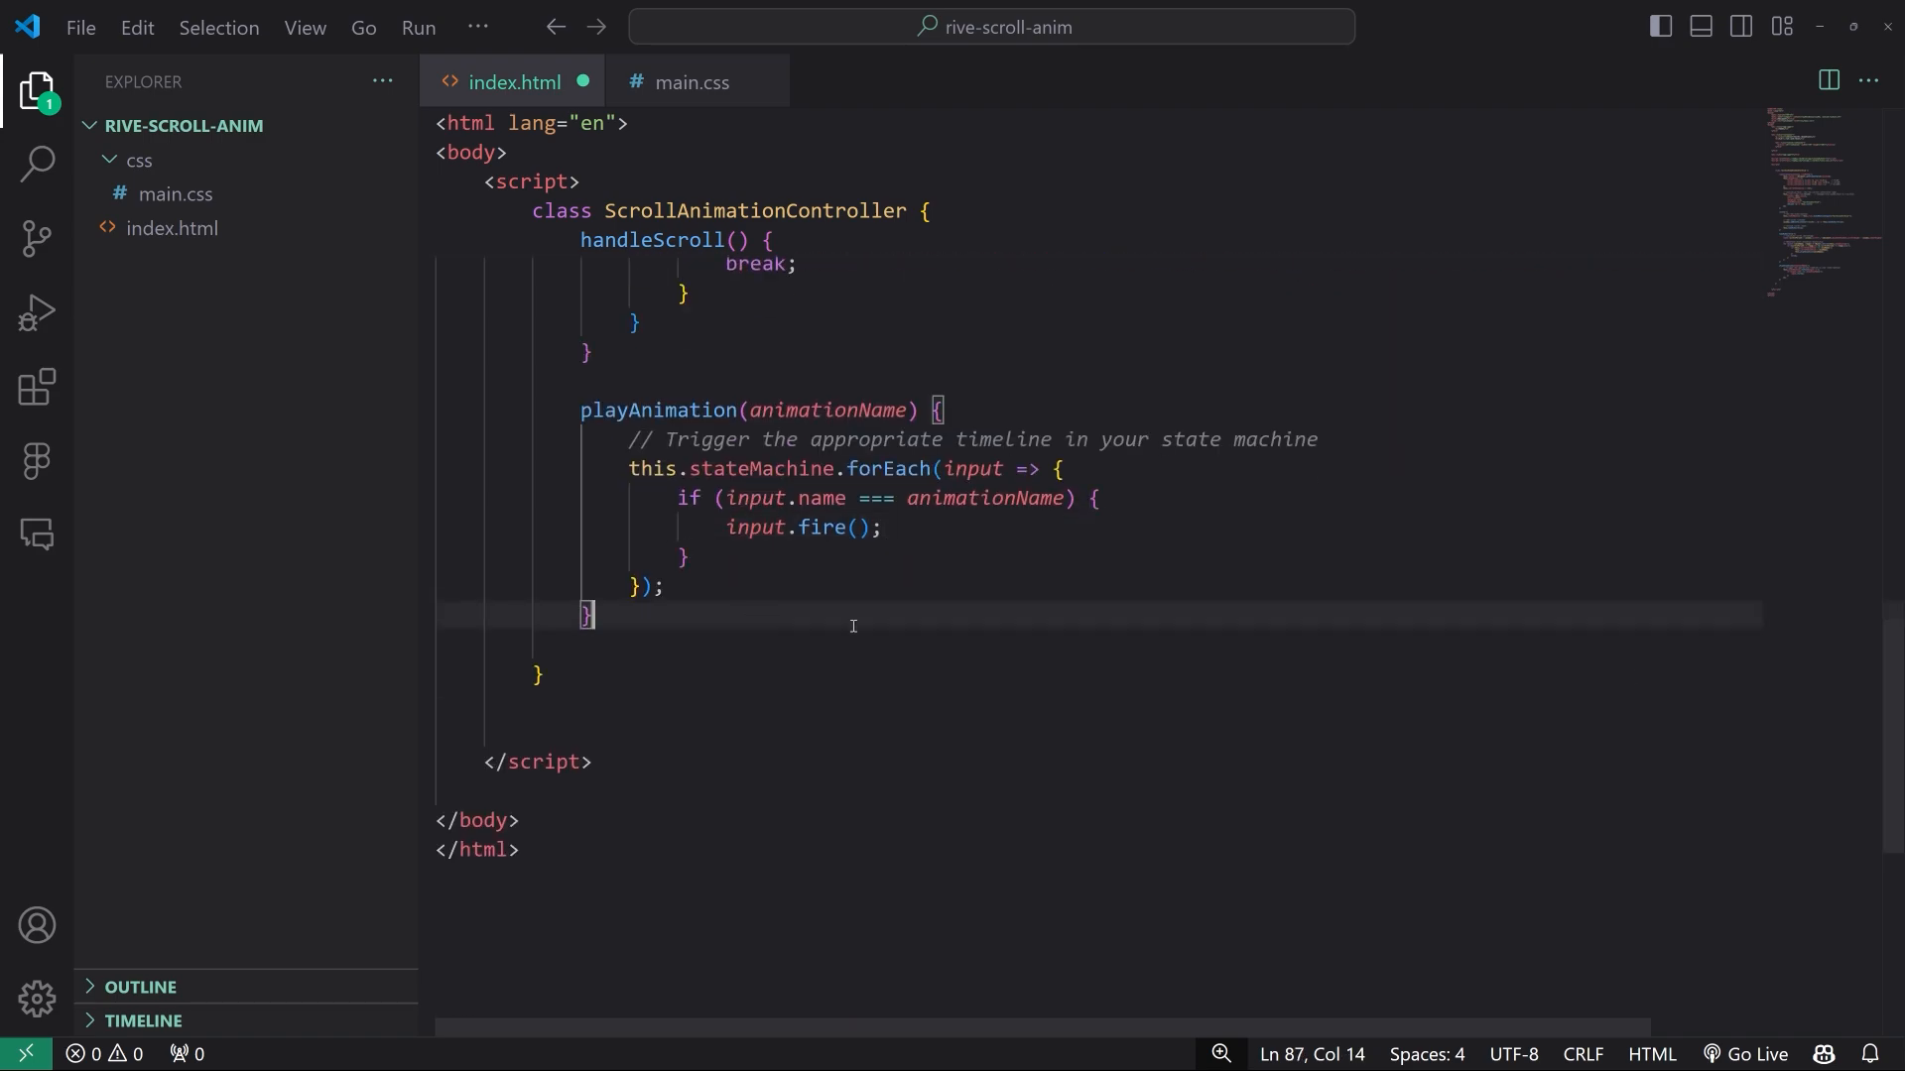
Below the class, declare a controller constant as new ScrollAnimationController('riveCanvas', 'test.riv')
click(694, 675)
key(Return)
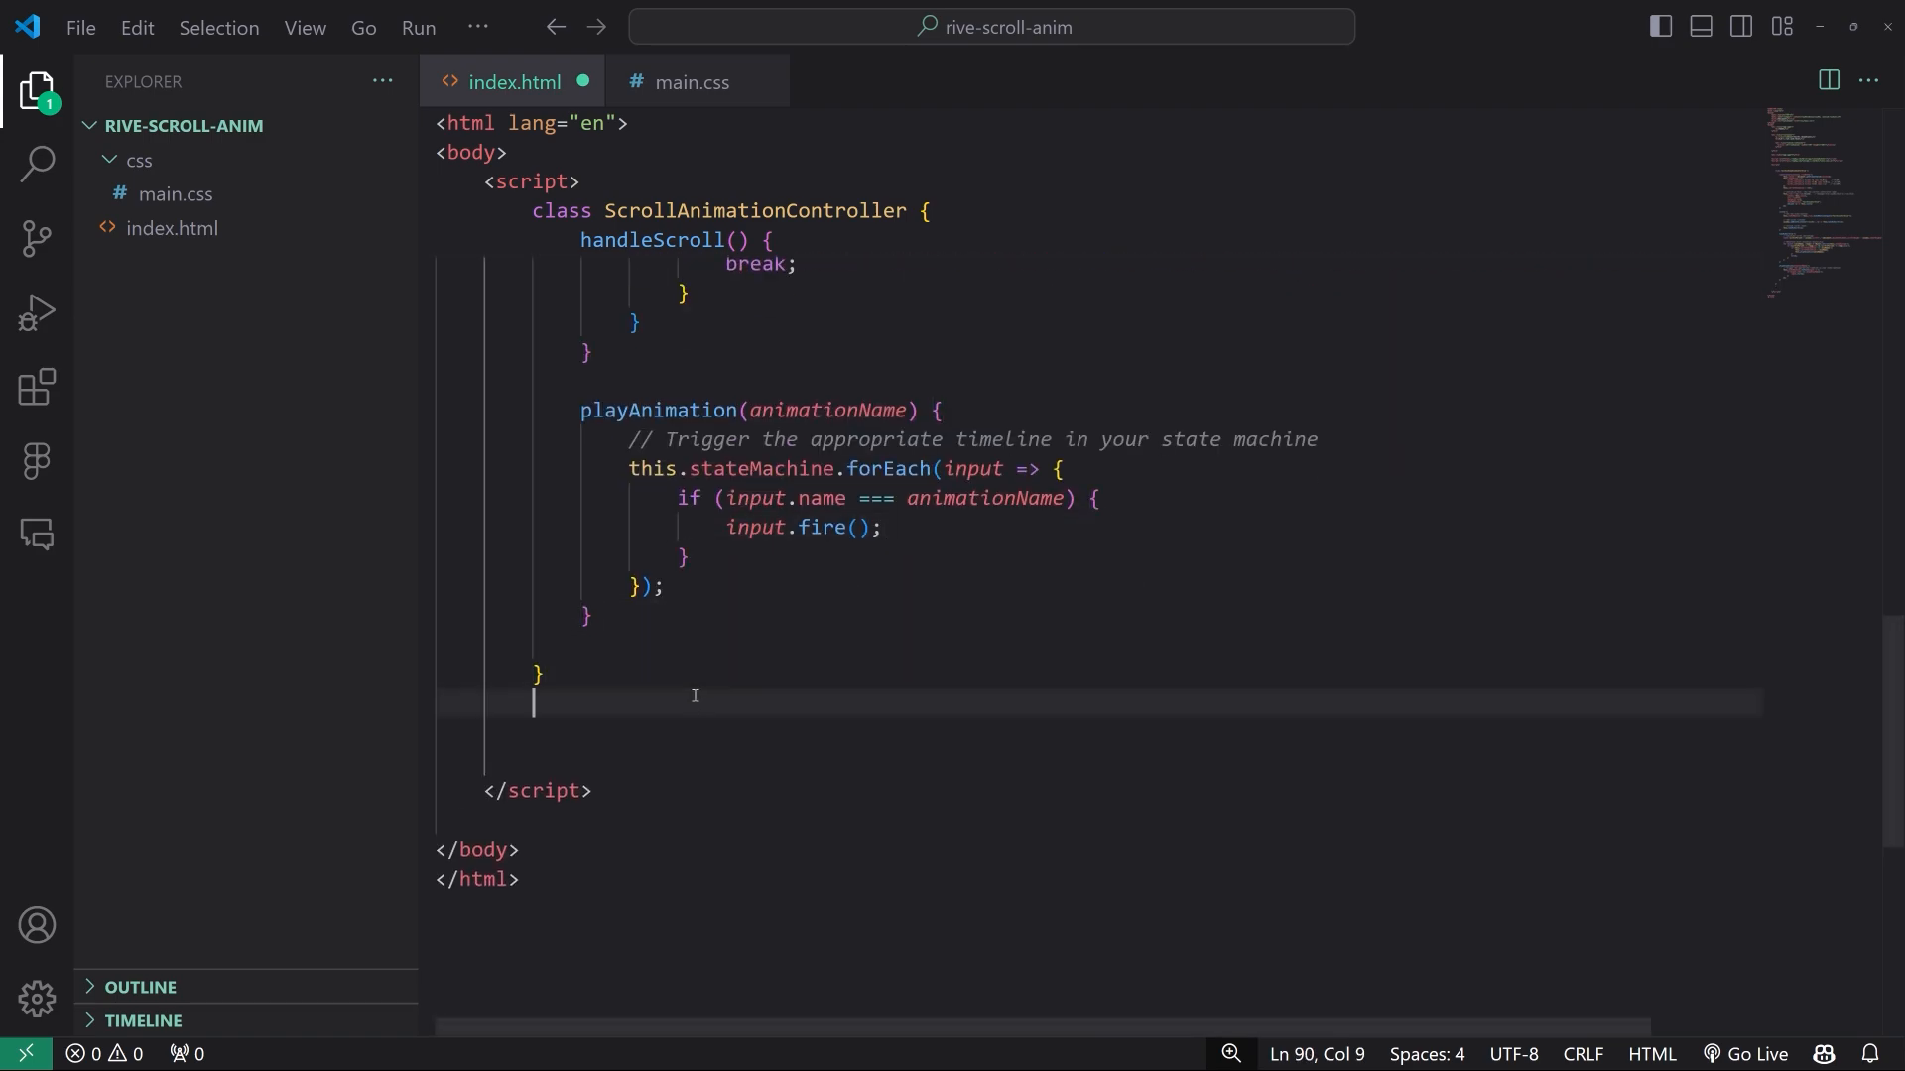
key(Return)
scroll(790, 658, down, 2)
scroll(790, 659, down, 2)
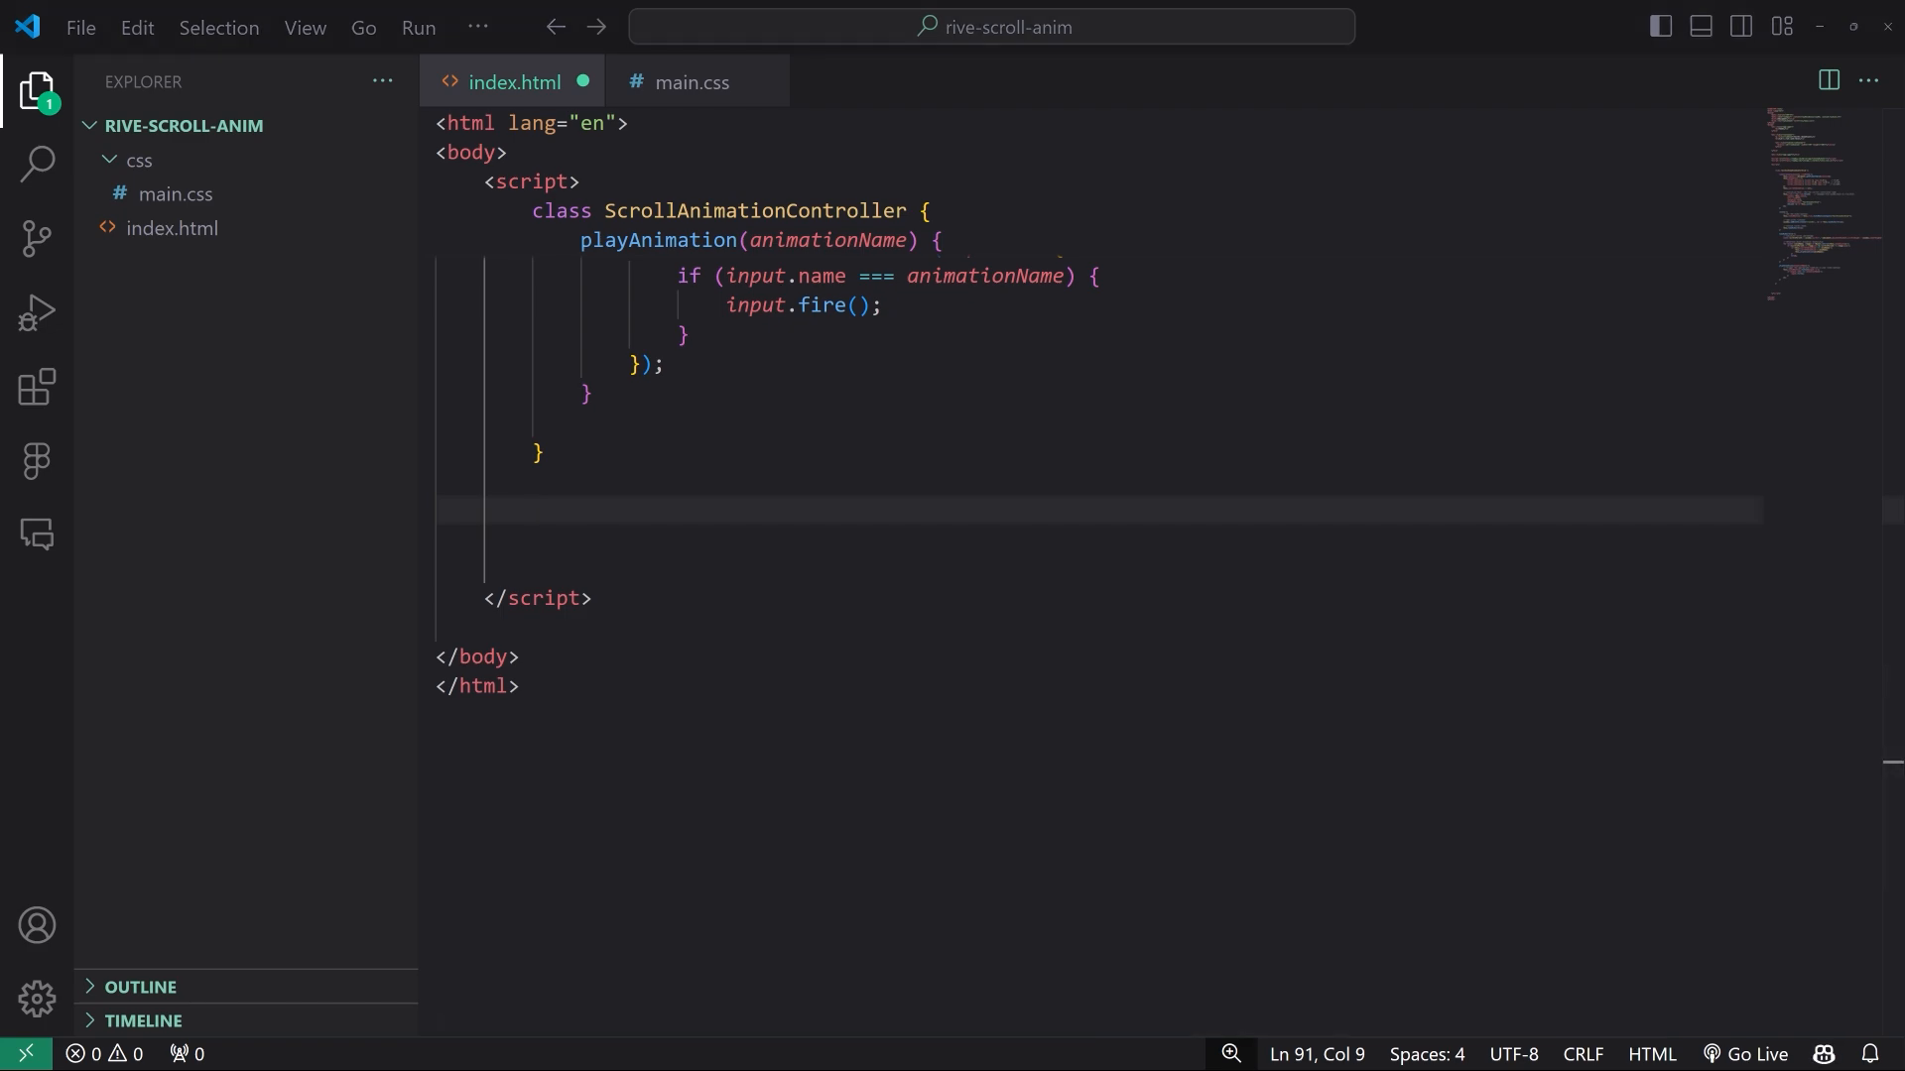
key(Tab)
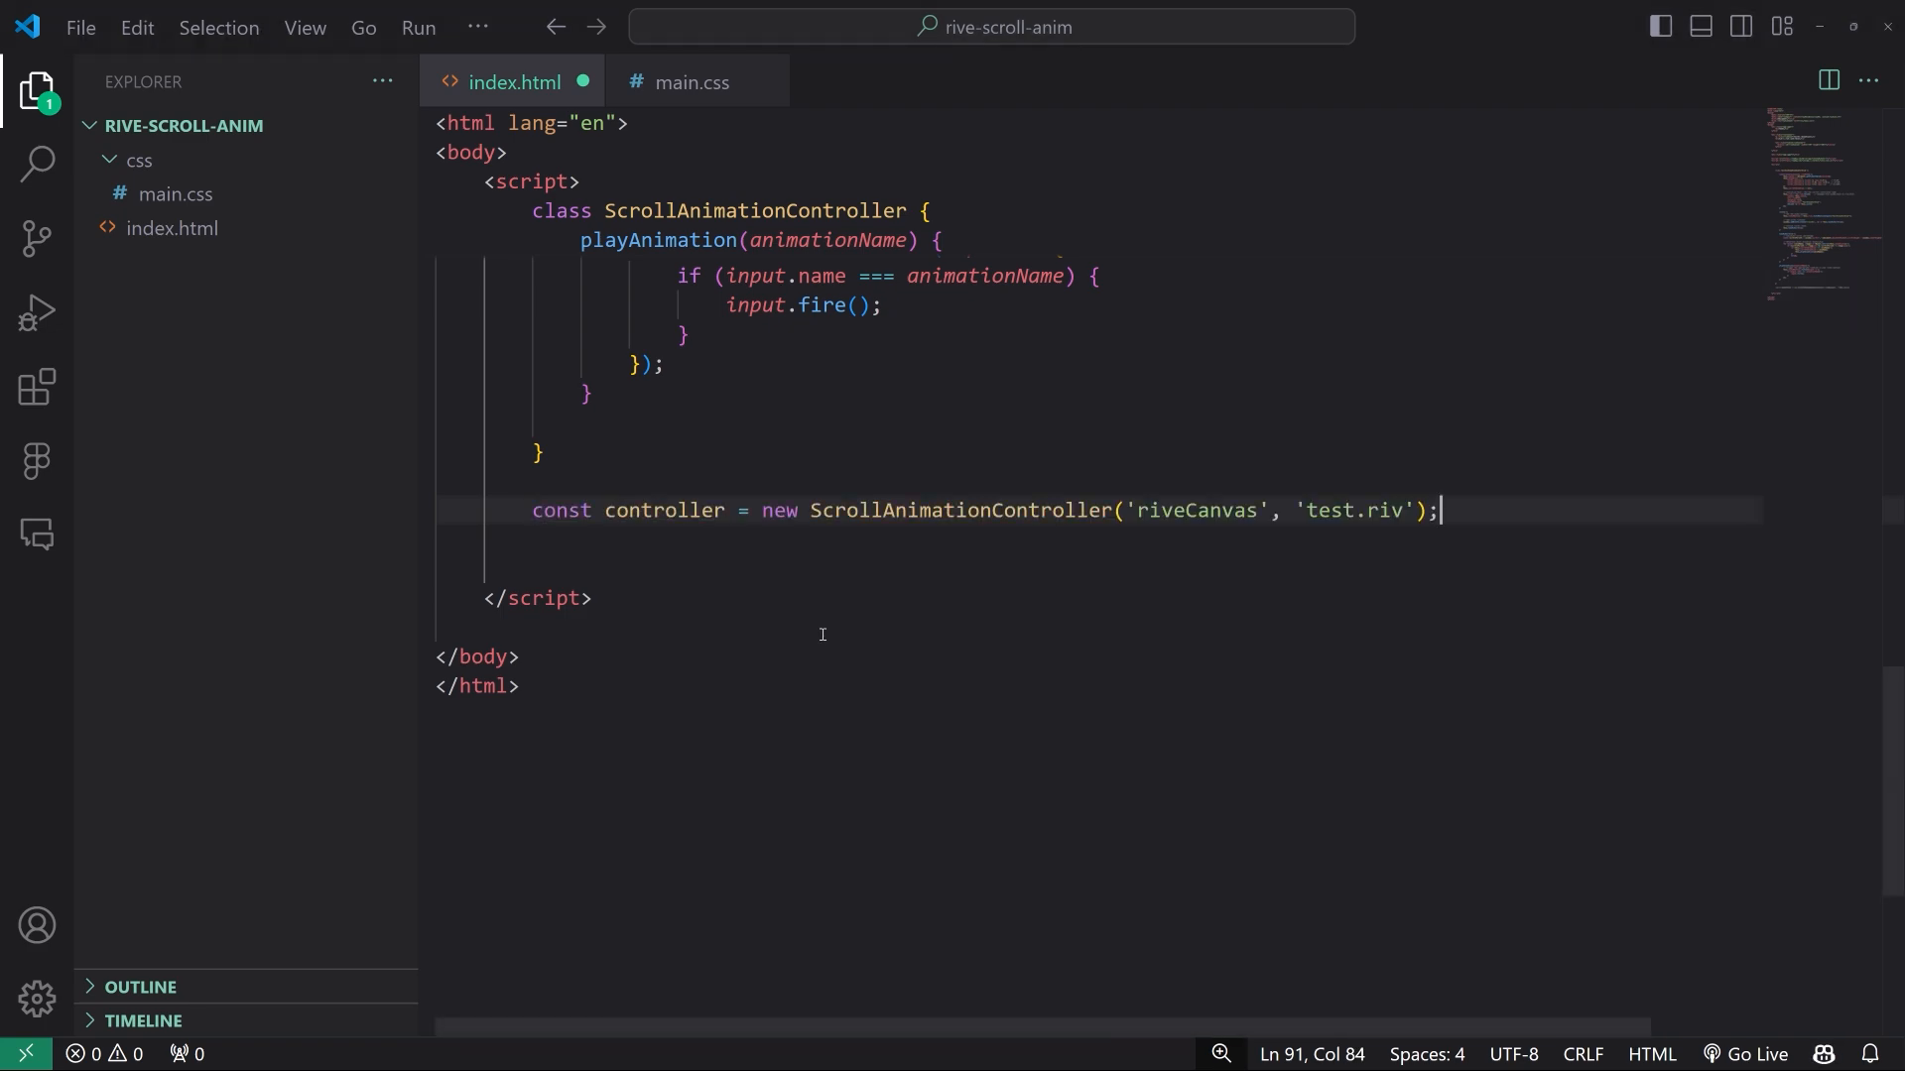
click(802, 576)
click(680, 536)
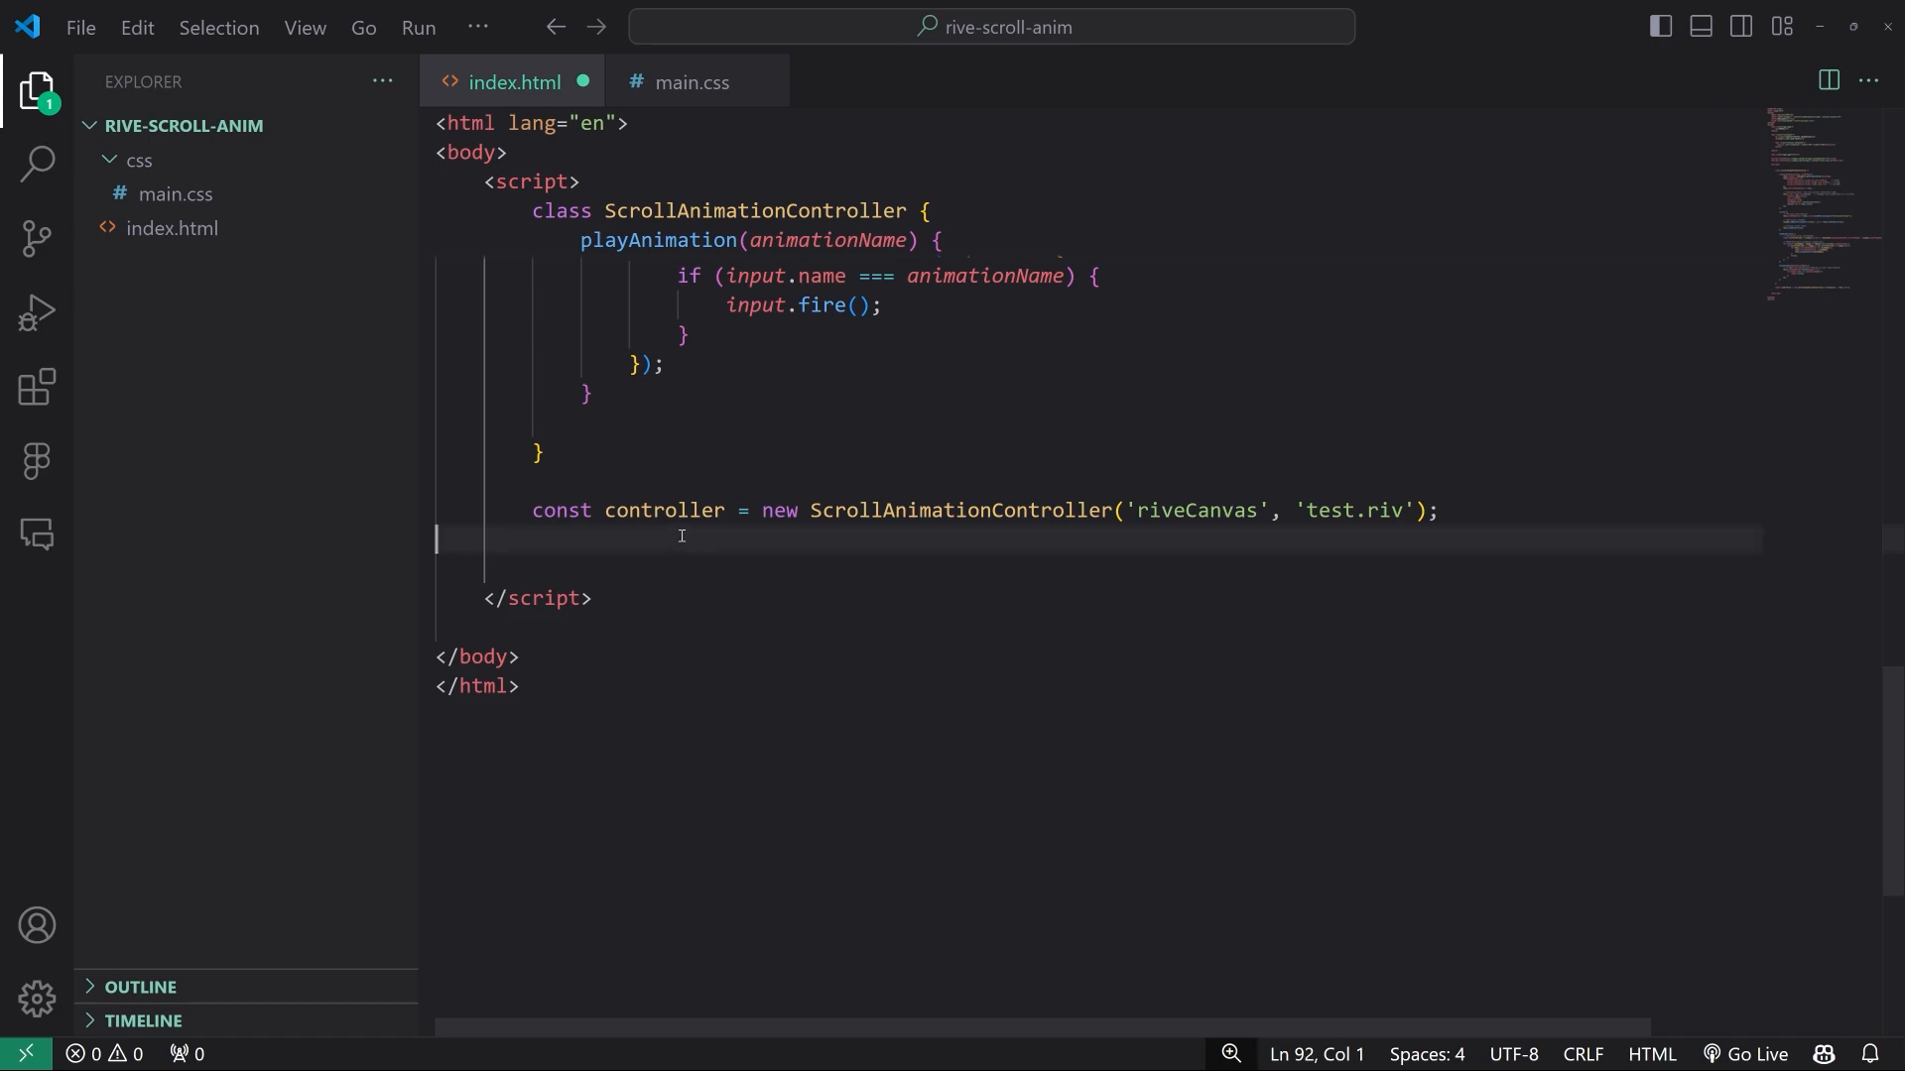
Review the arguments passed to the new controller, comparing 'riveCanvas' with its occurrence earlier in the page, and check the 'test.riv' path
double_click(629, 510)
click(933, 510)
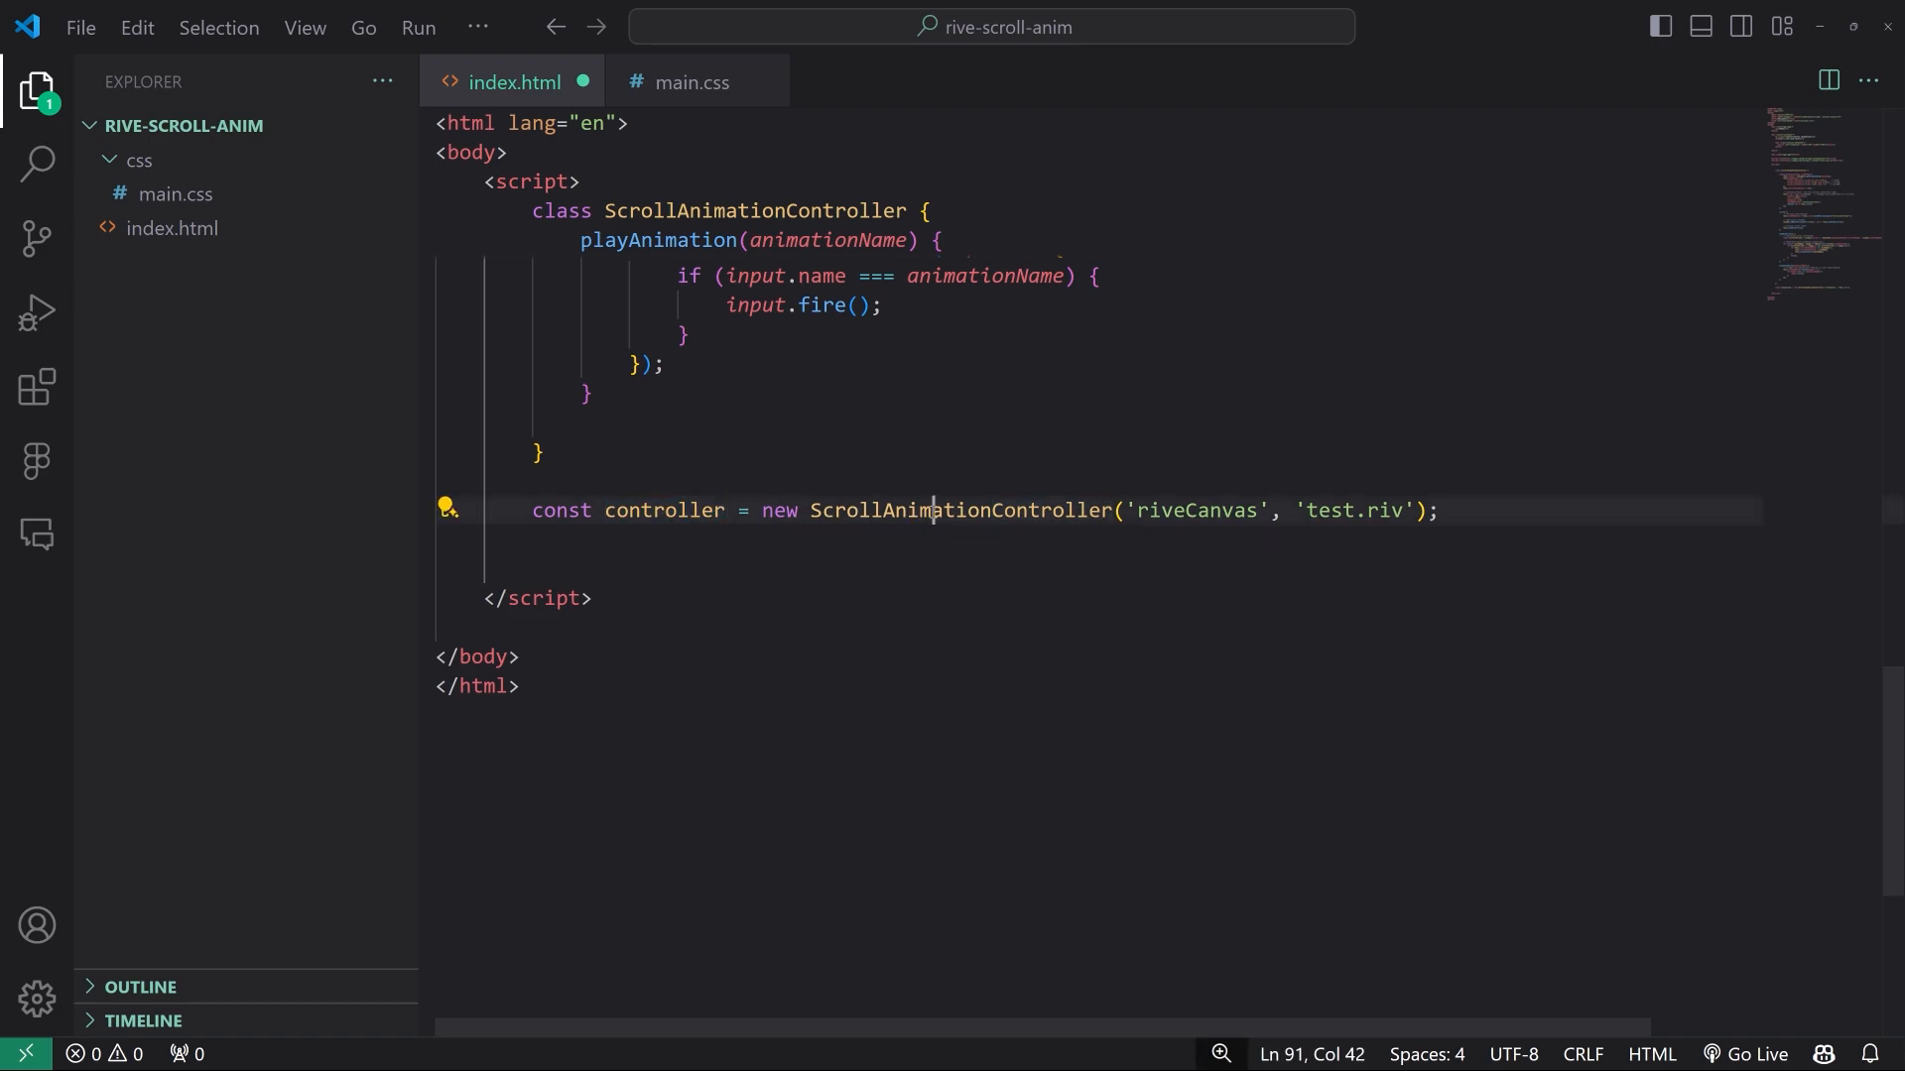
drag(1138, 510, 1260, 510)
scroll(1224, 562, up, 6)
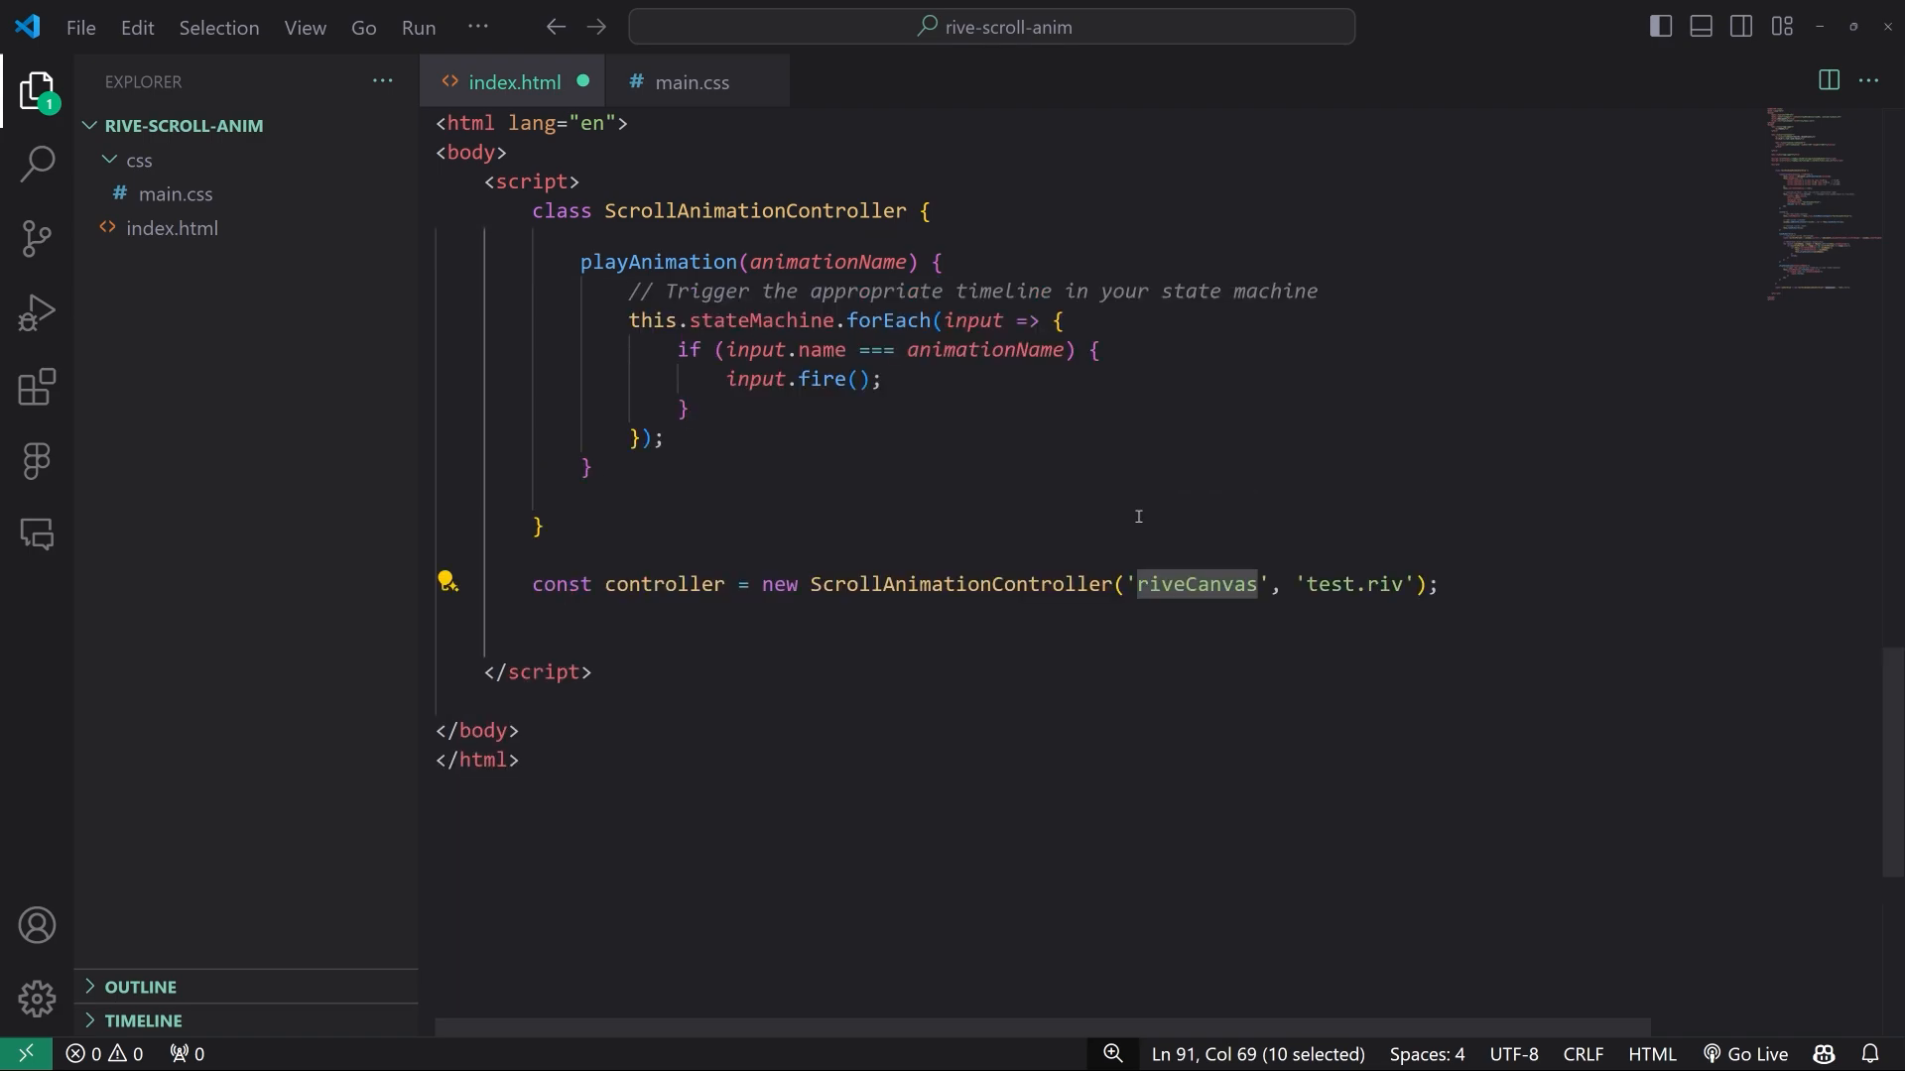
scroll(1818, 610, up, 10)
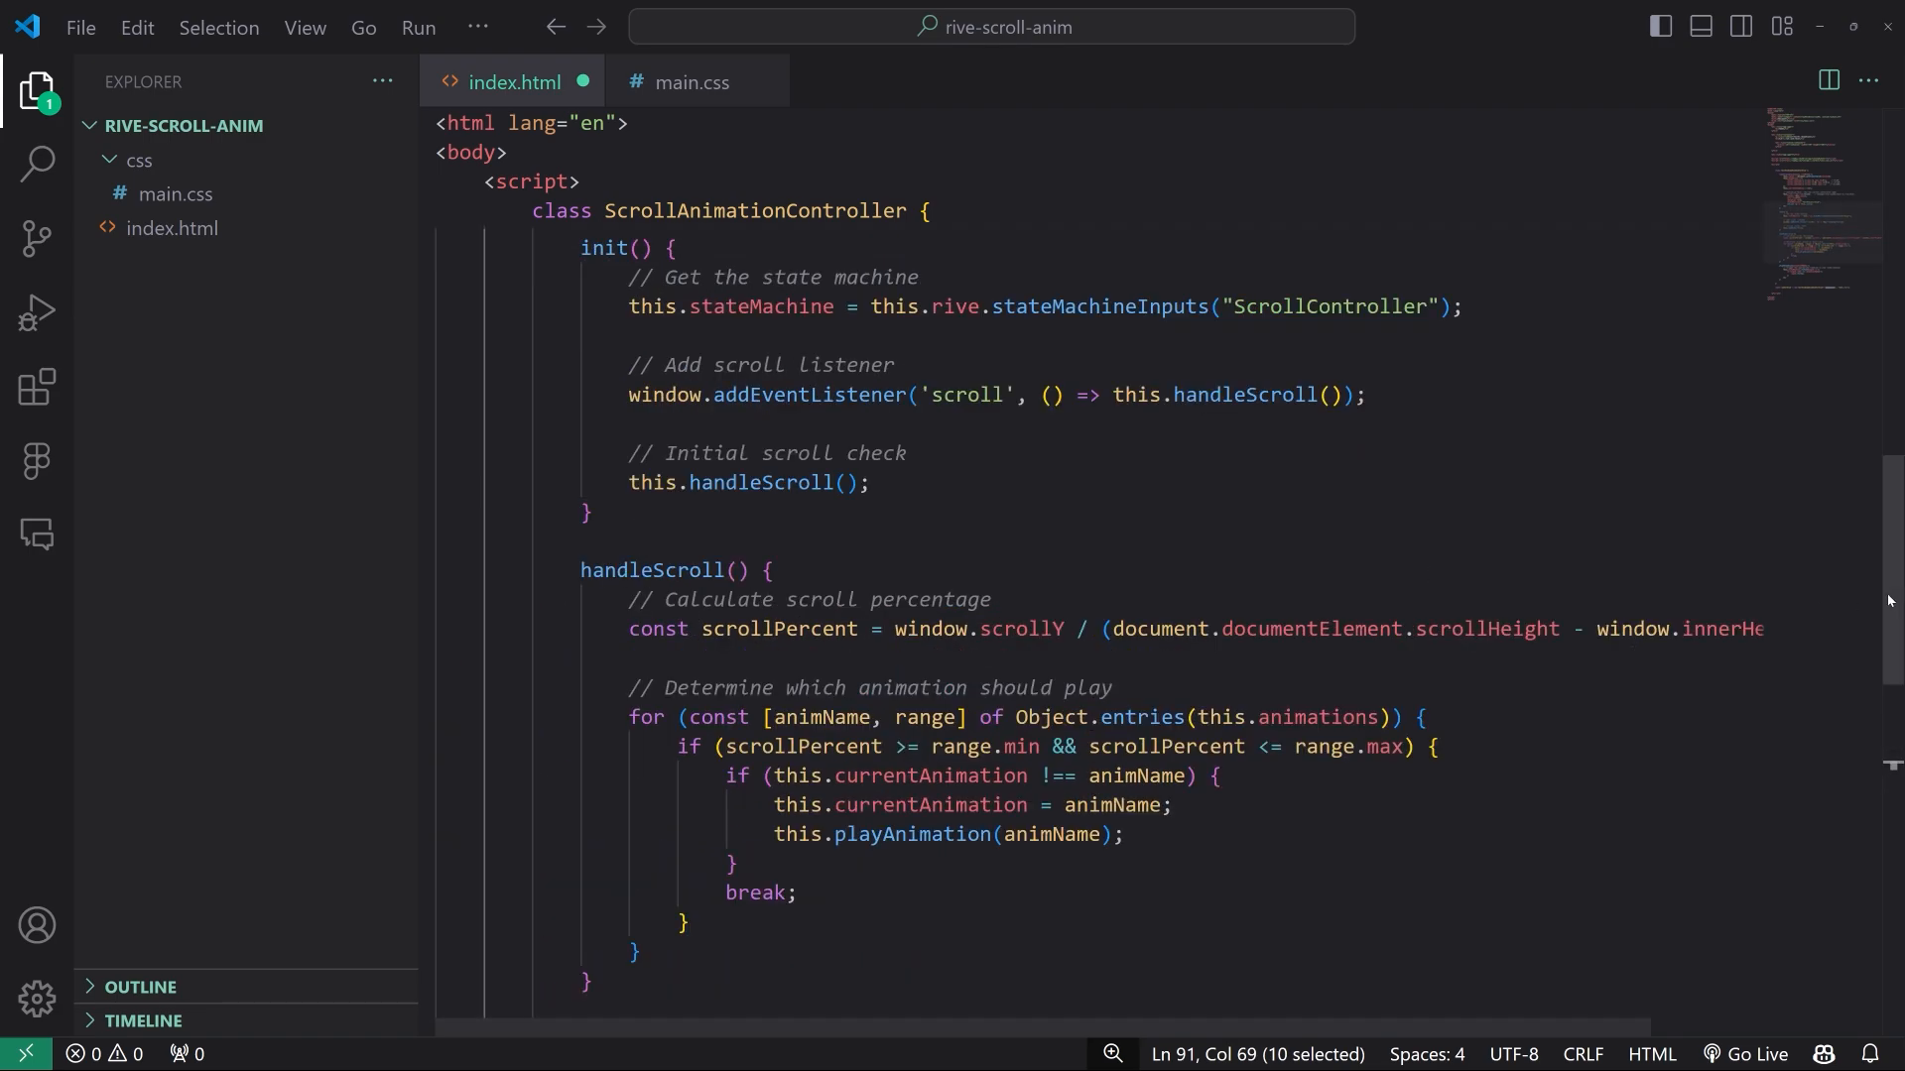
drag(1874, 320, 1890, 722)
double_click(812, 452)
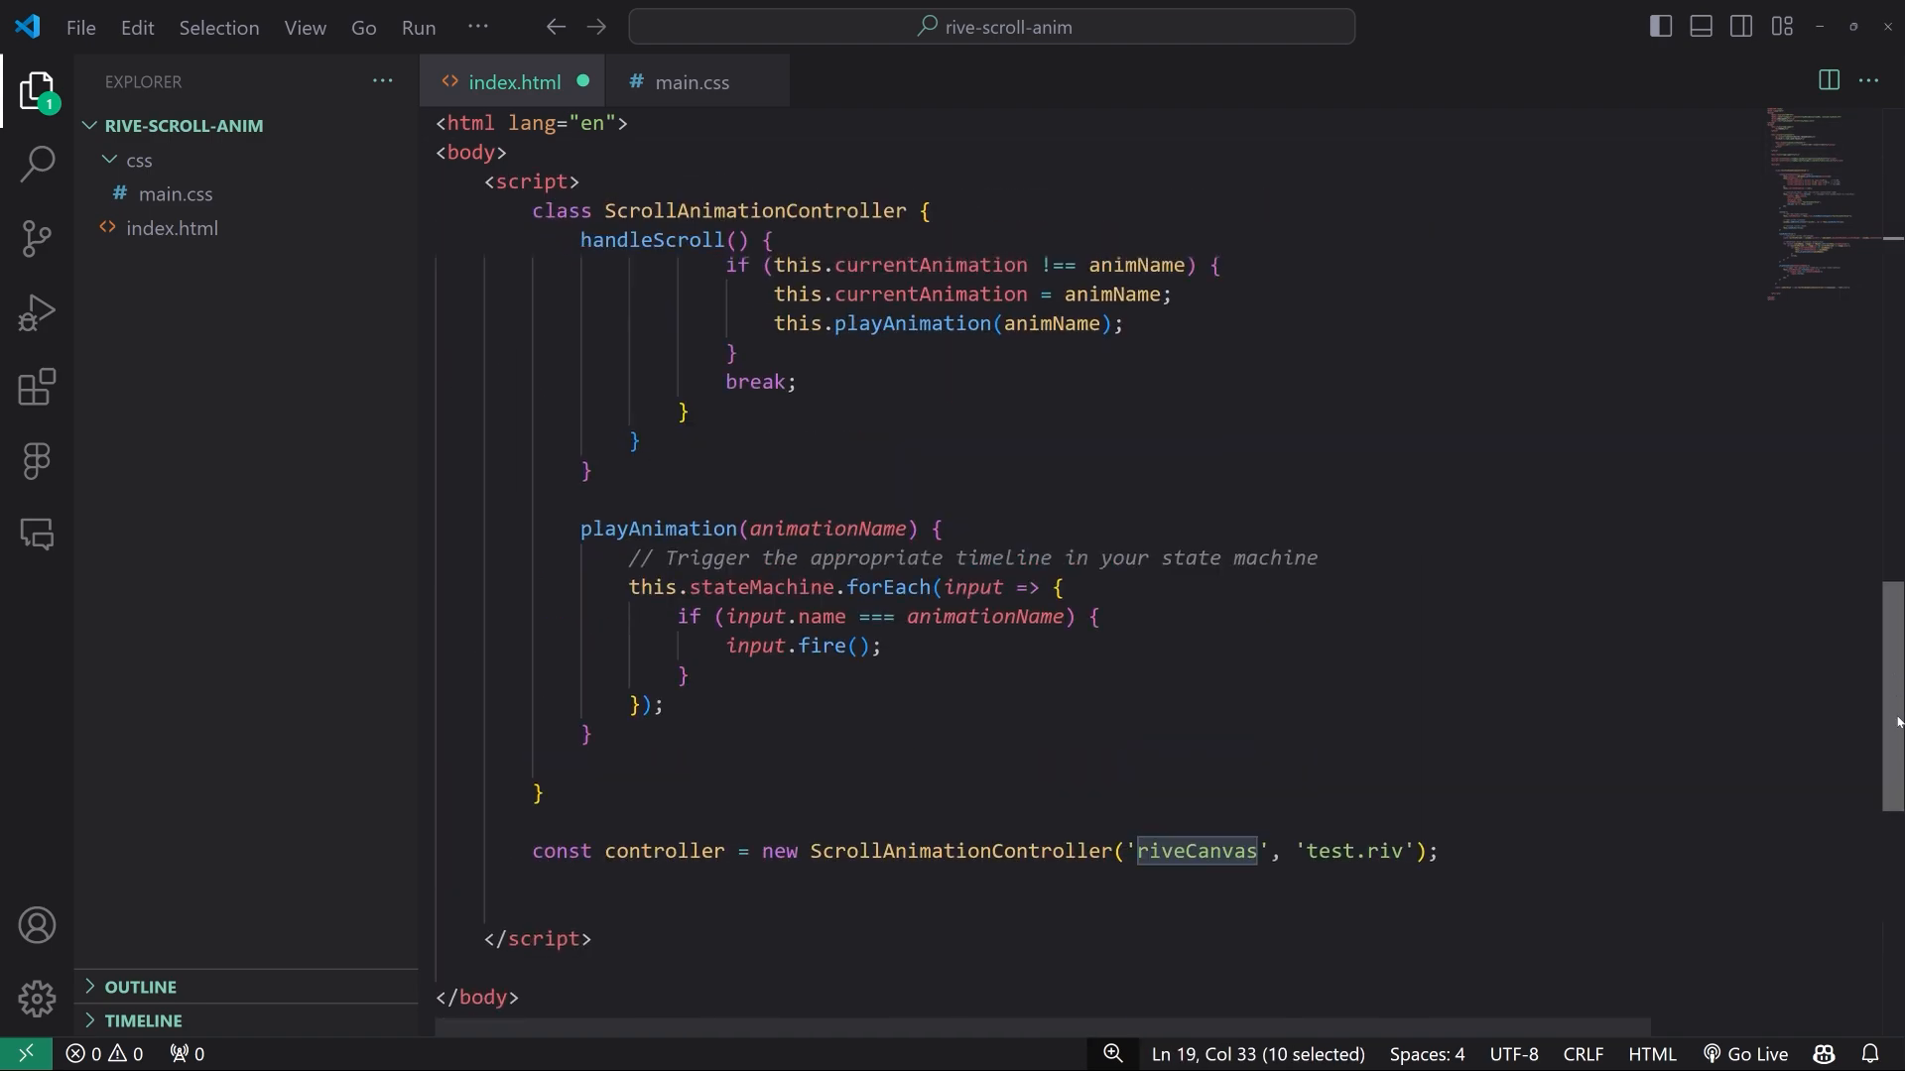
drag(1400, 853, 1307, 853)
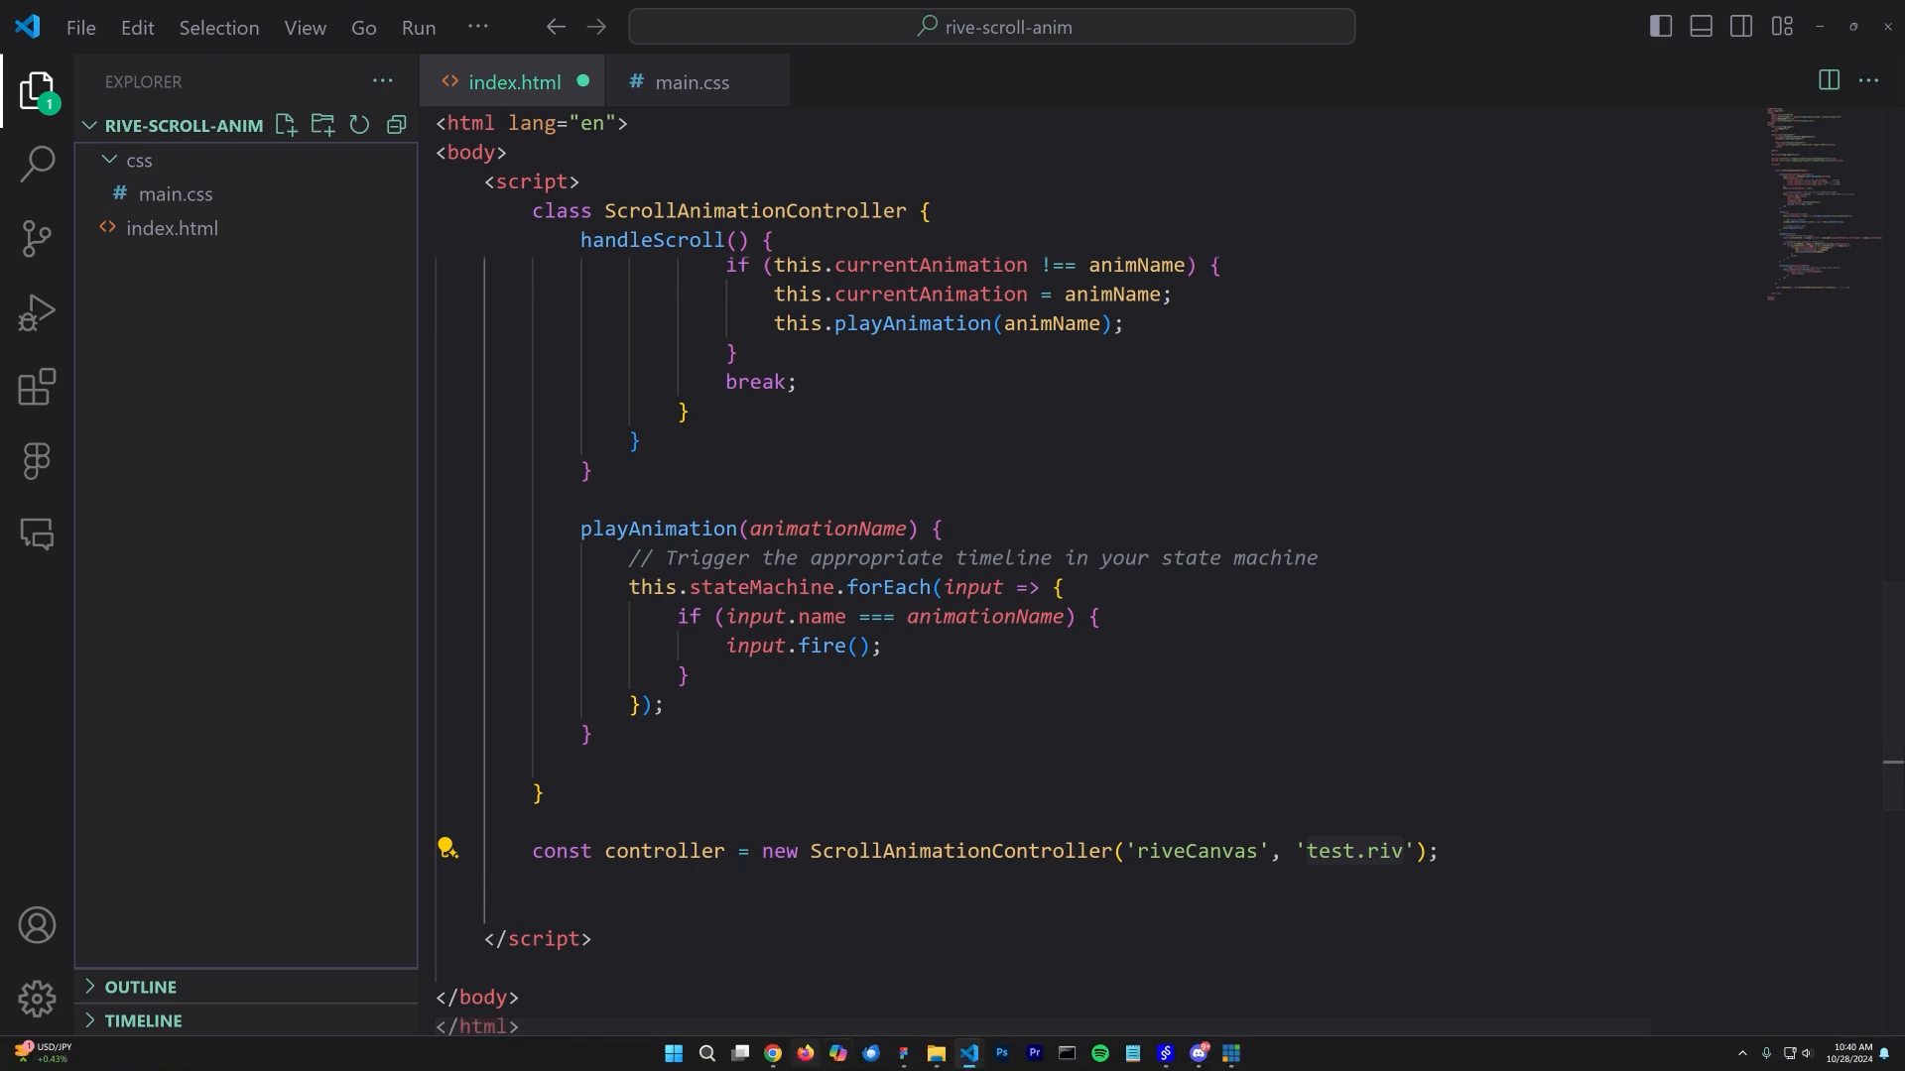
Add the exported Rive file to the root of the rive-scroll-anim project and rename it test.riv
mouse_move(940, 1060)
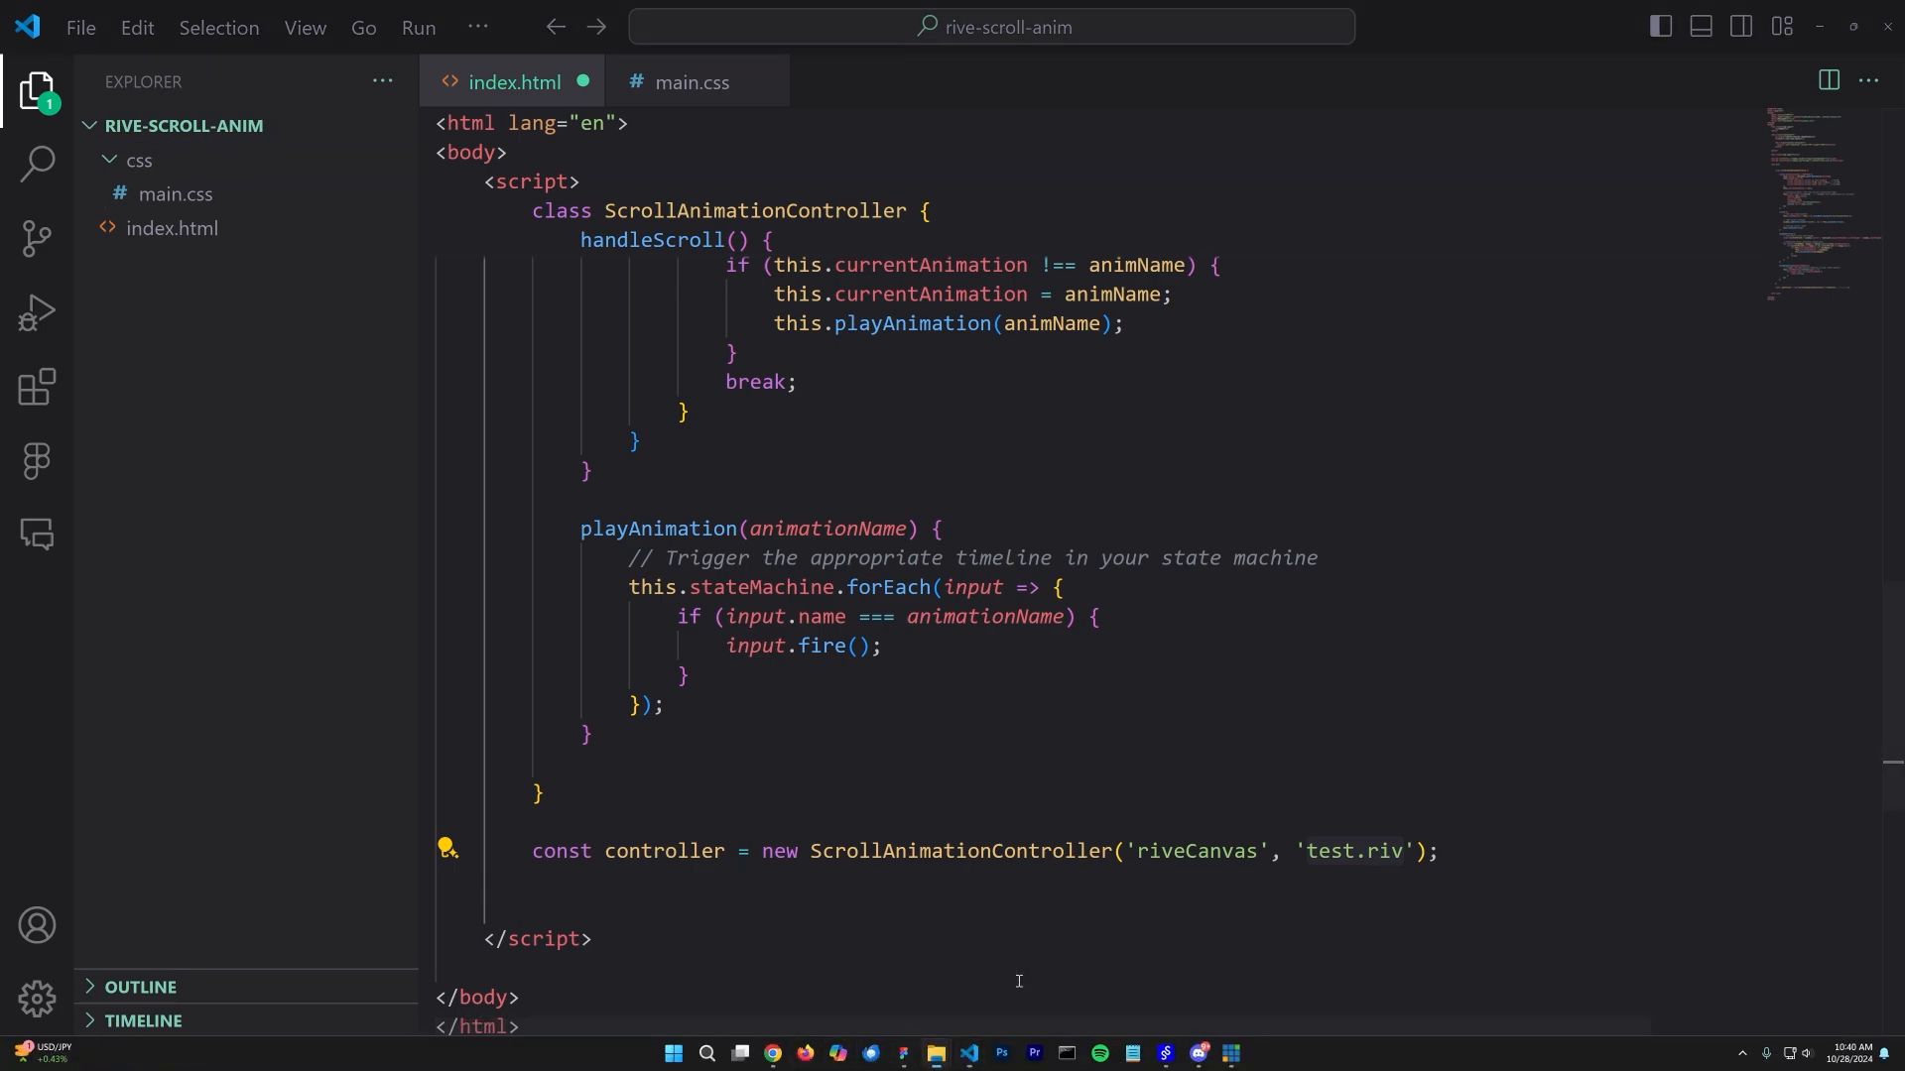
drag(2, 347, 216, 383)
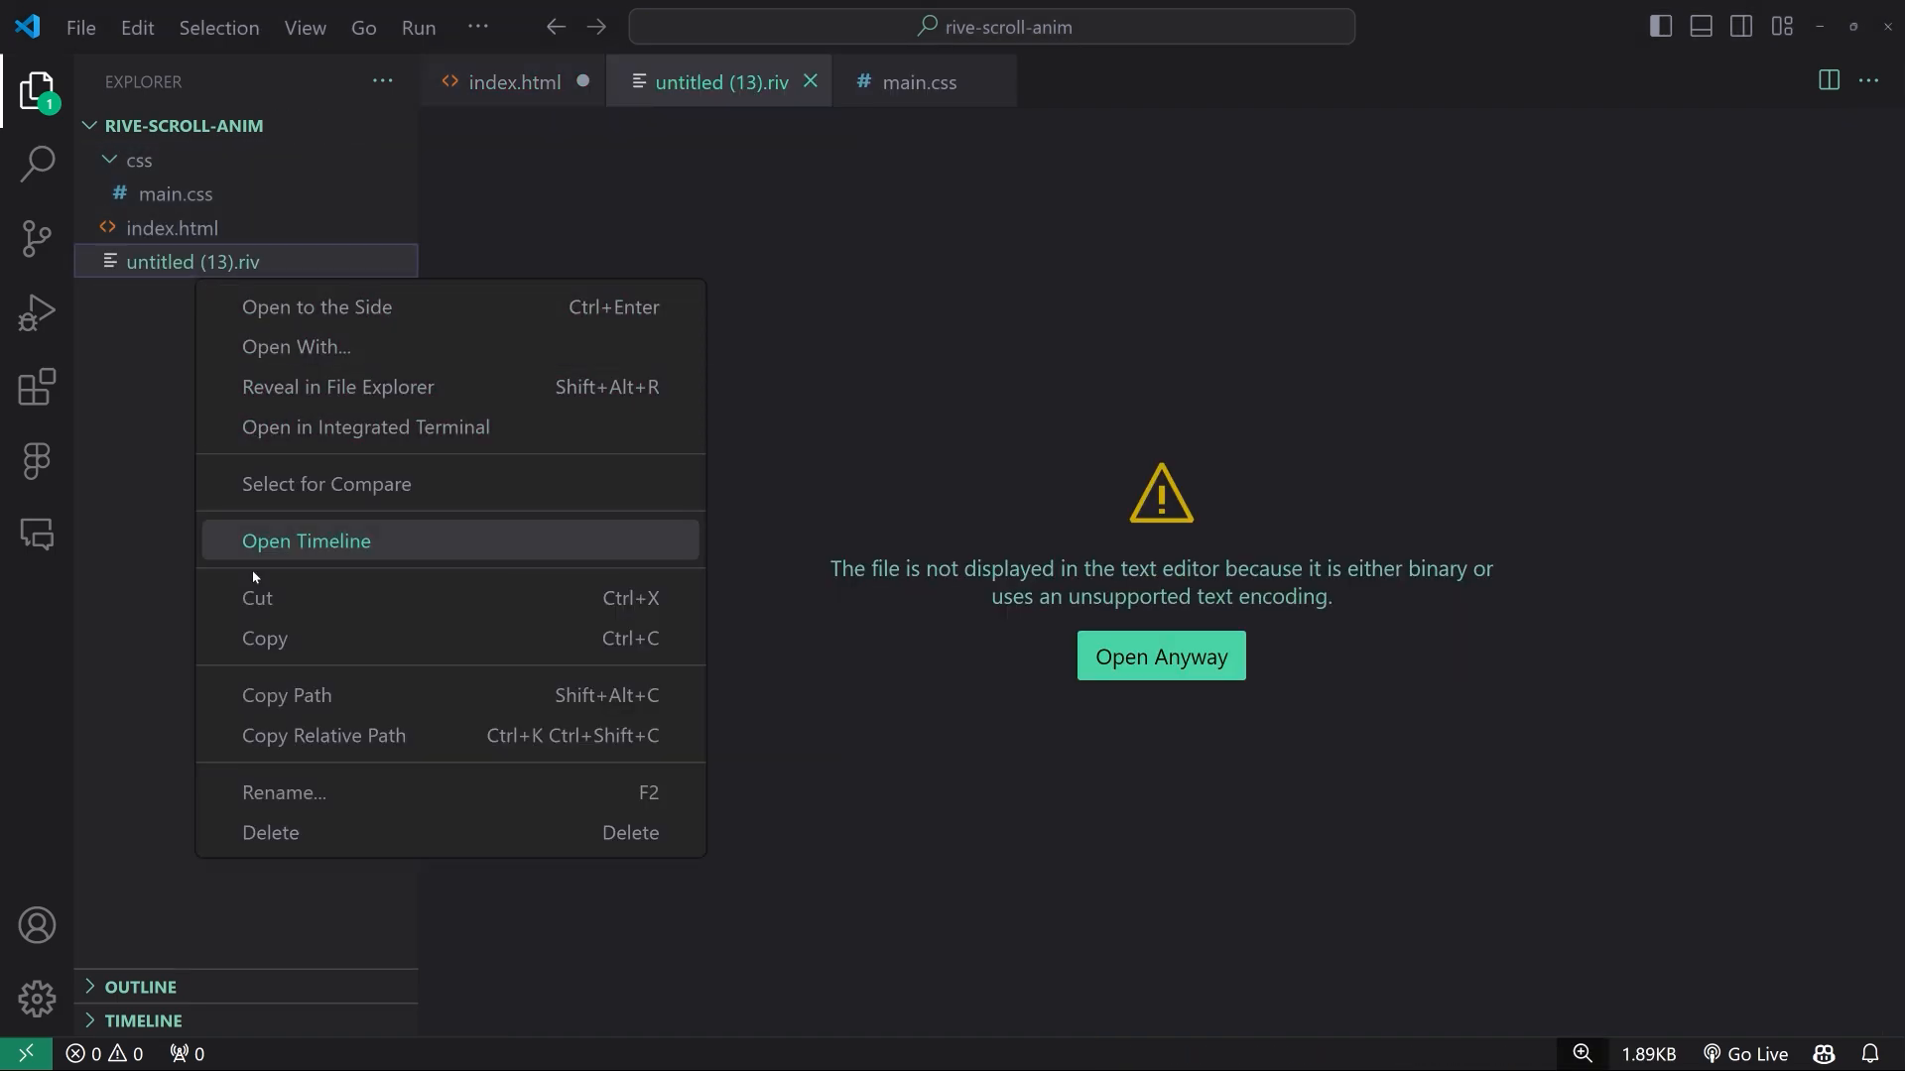
click(278, 792)
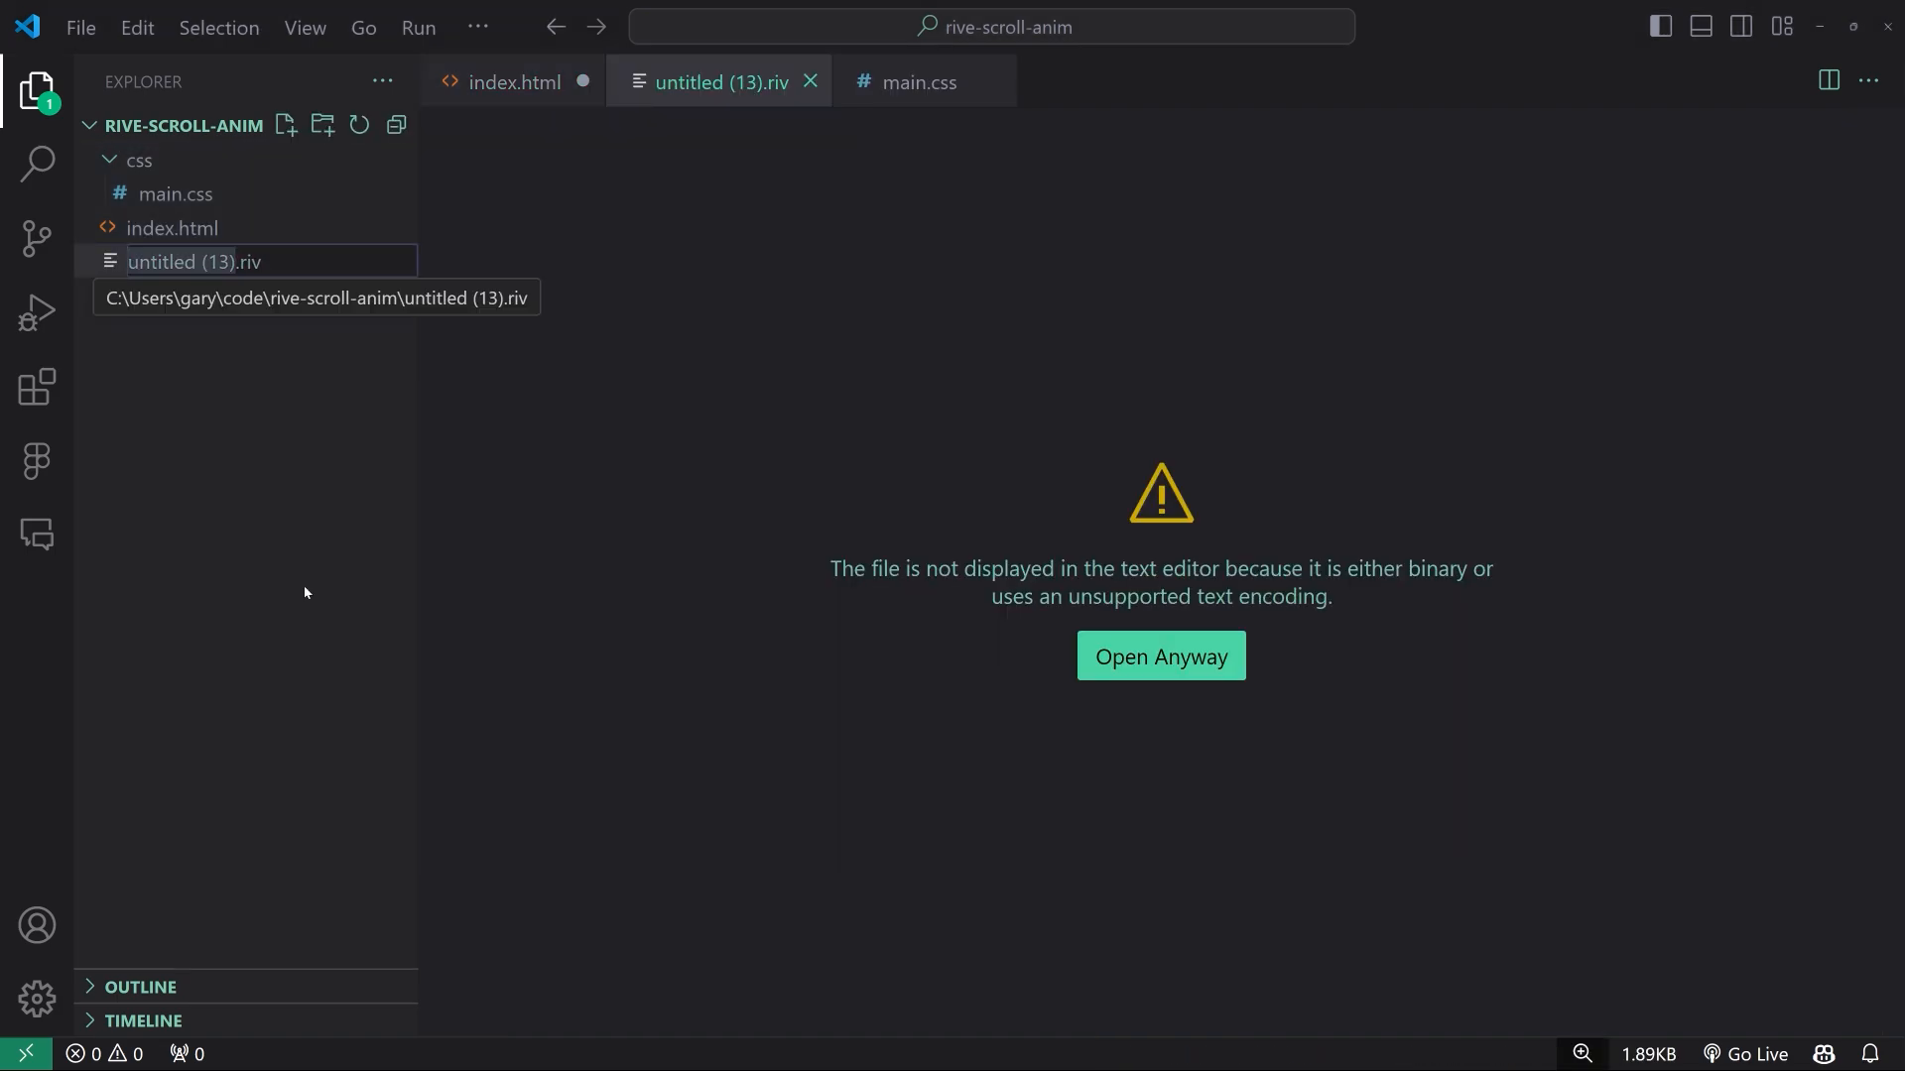
text(test)
key(Return)
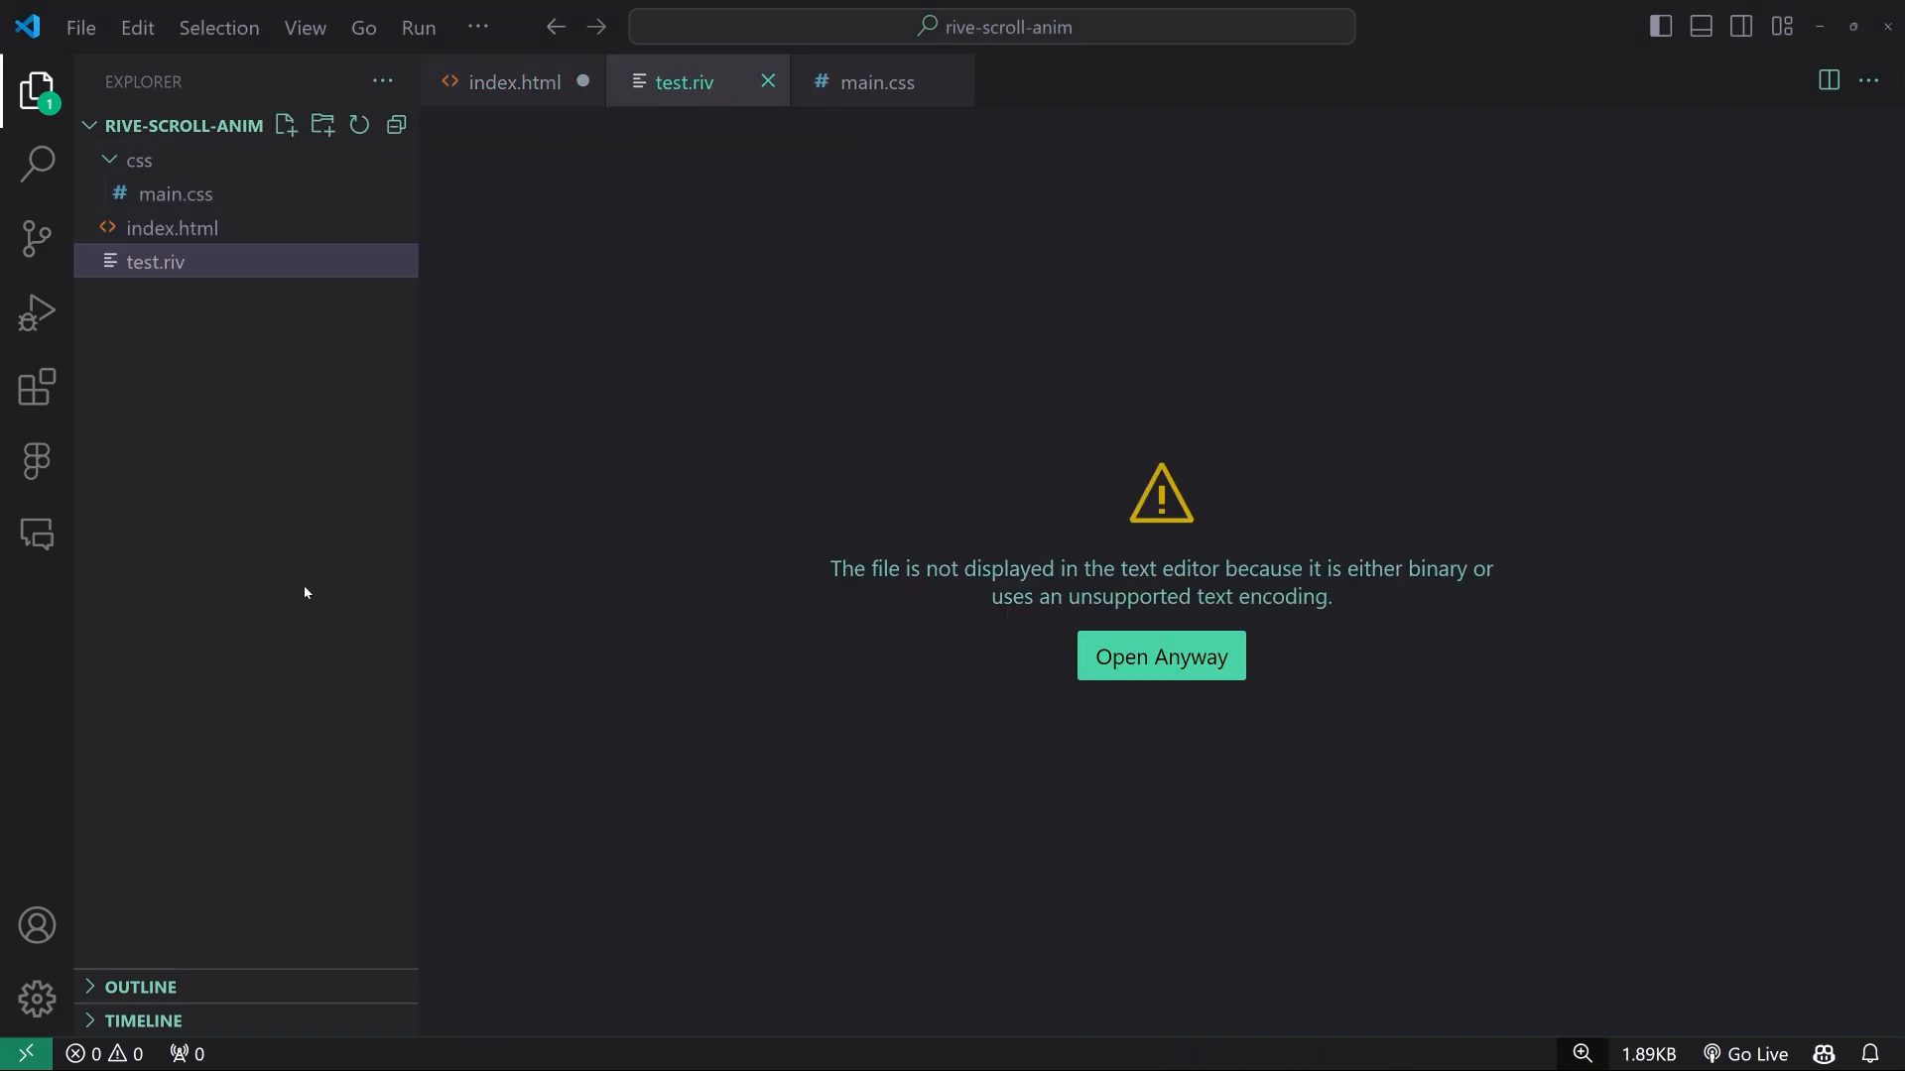
In index.html, below the controller declaration, add the Lenis initialization code with its scroll event logger and requestAnimationFrame loop
click(514, 83)
click(1488, 672)
scroll(1493, 552, down, 3)
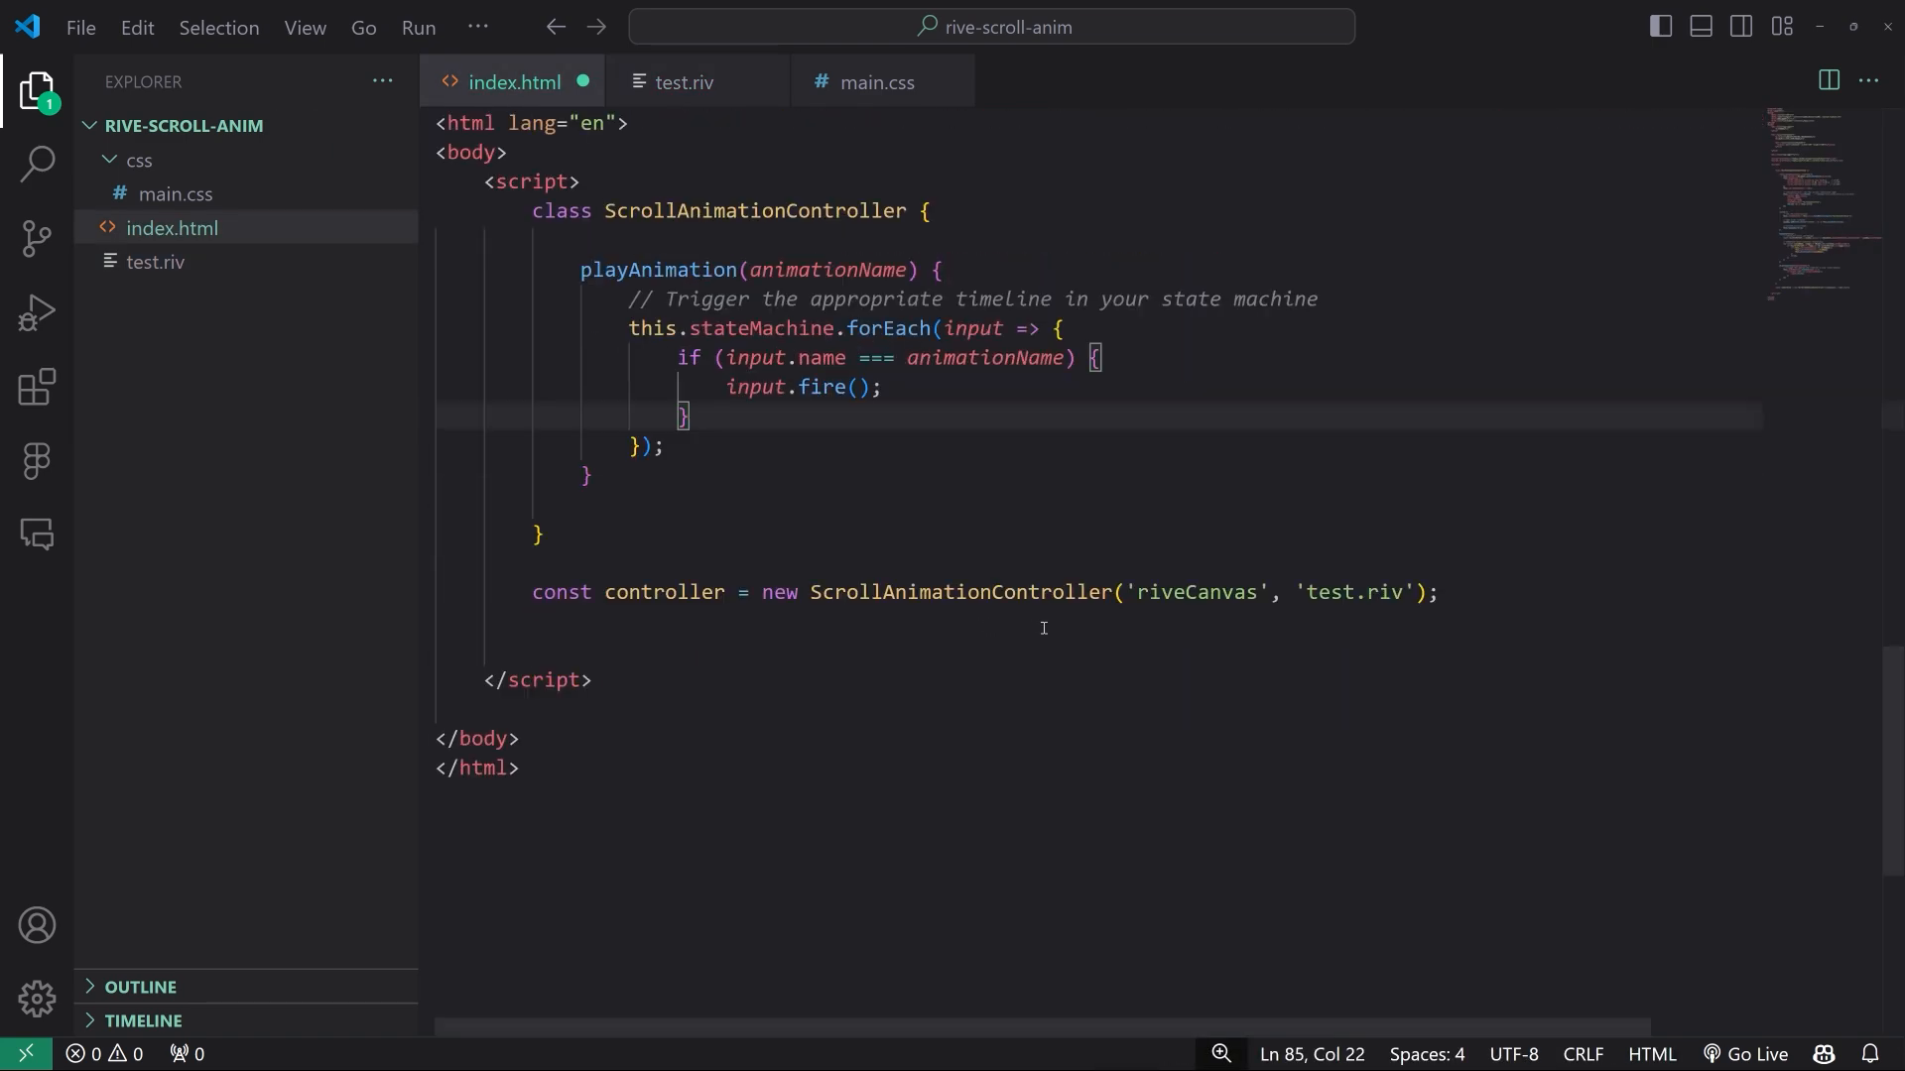
click(1492, 553)
key(Return)
key(Return)
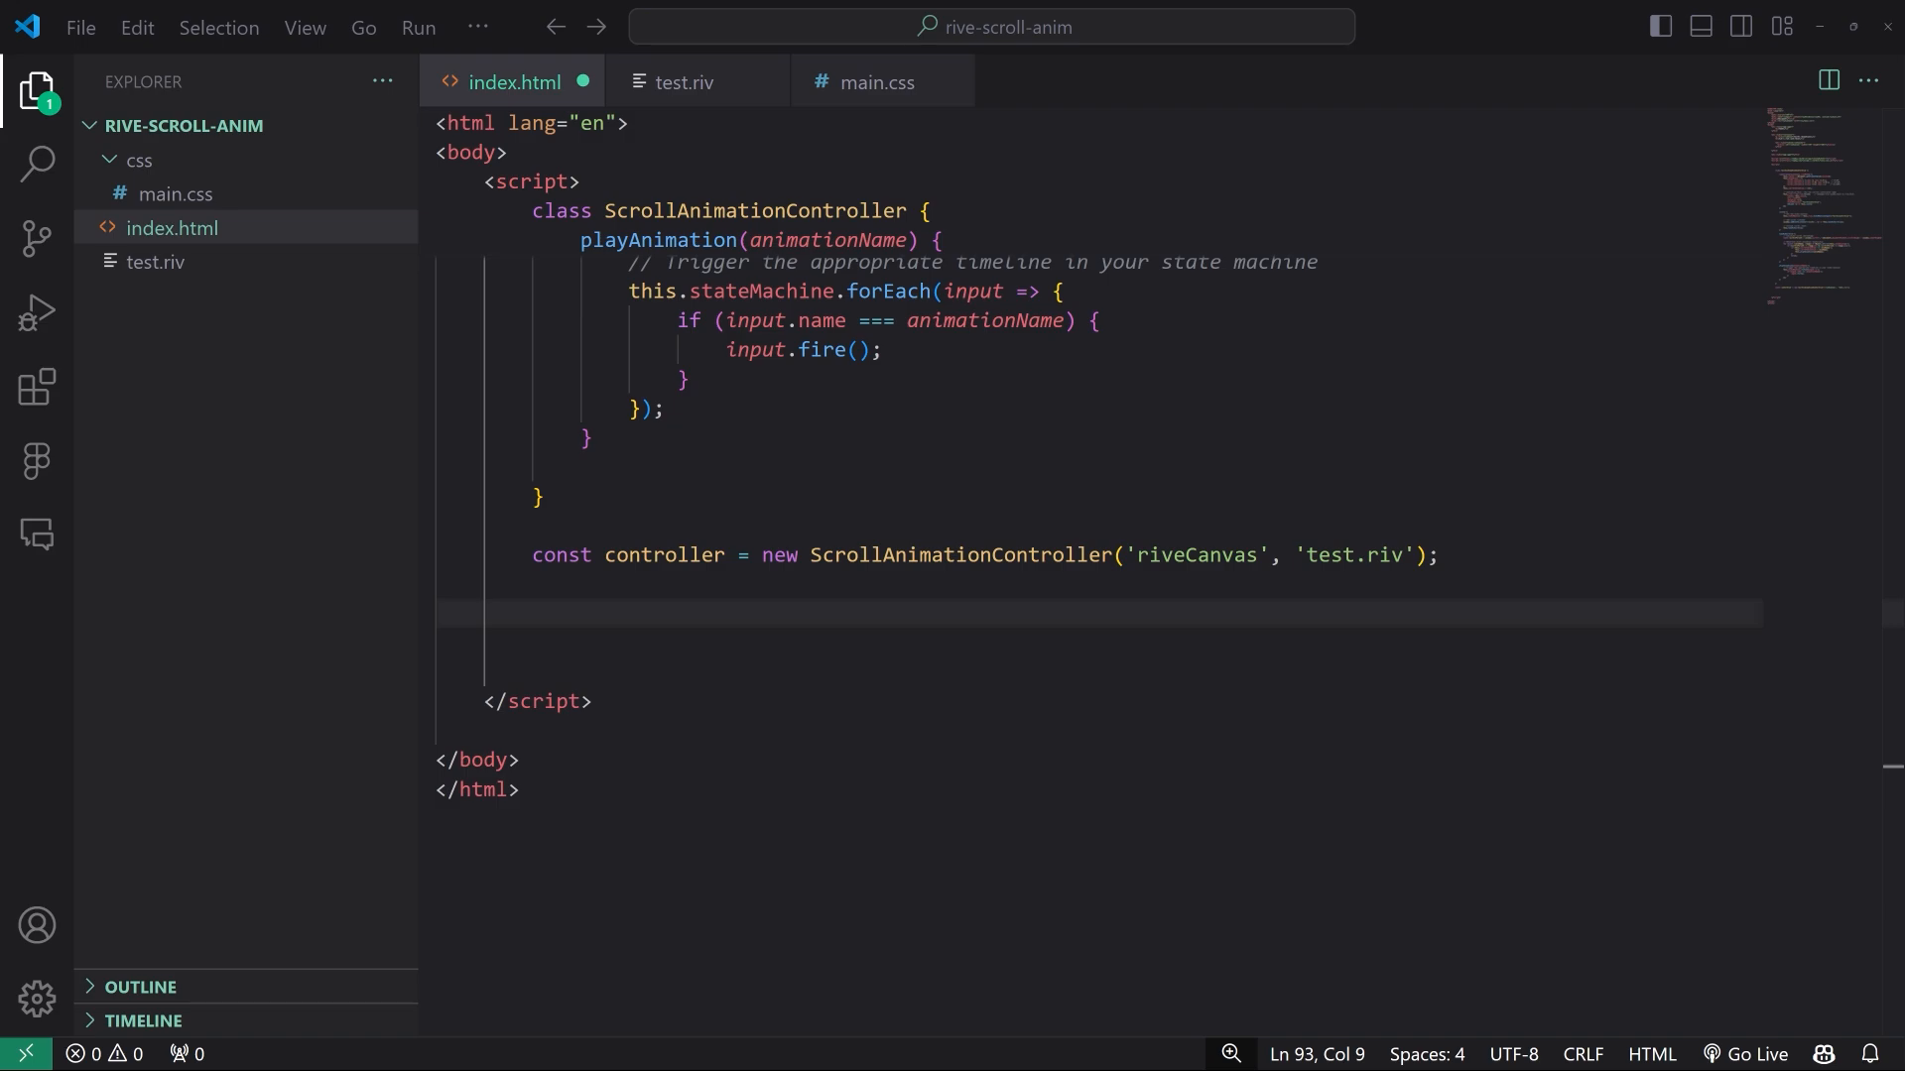
click(608, 668)
click(608, 643)
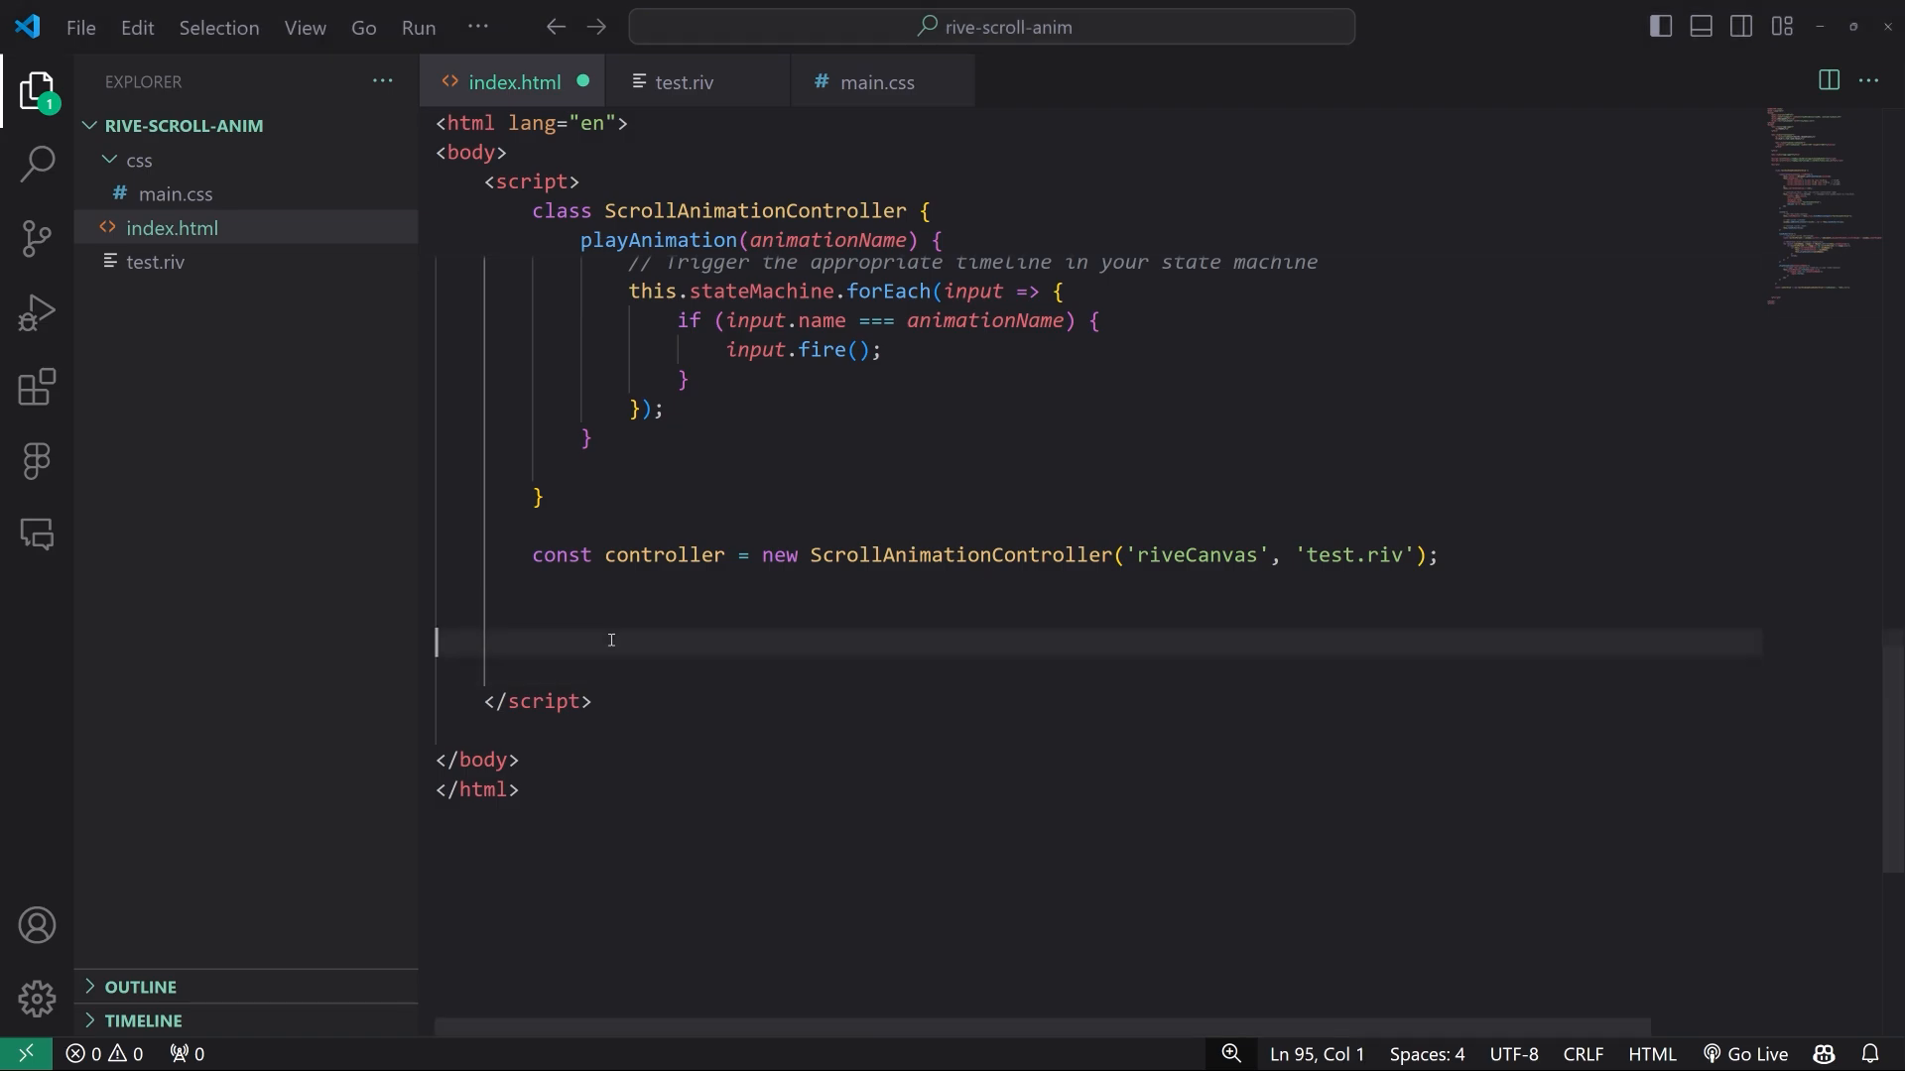
key(Return)
key(Return)
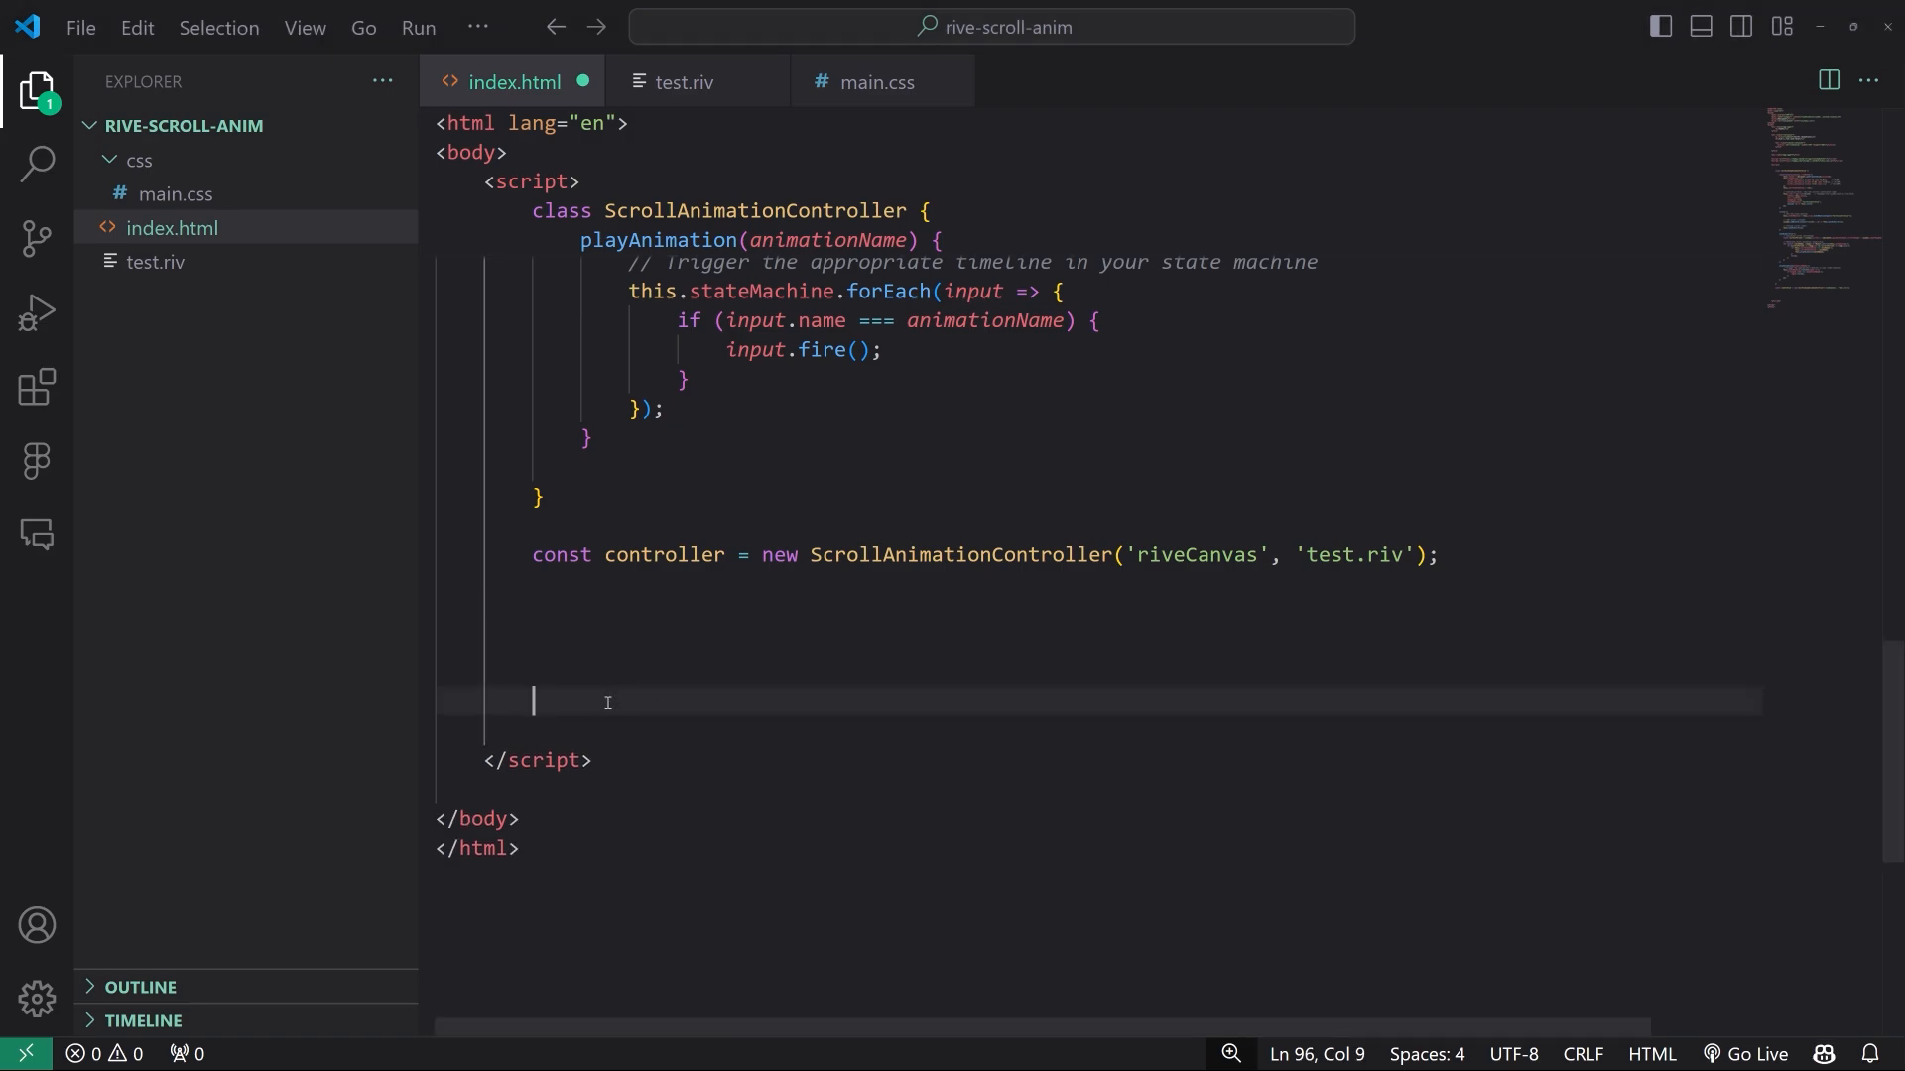
key(shift+Home)
text(// Initialize Lenis const lenis = new Lenis();  // Listen for the scroll event and log the event data lenis.on('scroll', (e) => {   console.log(e); });  // Use requestAnimationFrame to continuously update the scroll function raf(time) {   lenis.raf(time);   requestAnimationFrame(raf); }  requestAnimationFrame(raf);)
Indent the whole Lenis code block two levels to align with the controller declaration
key(shift+Up)
key(shift+Up)
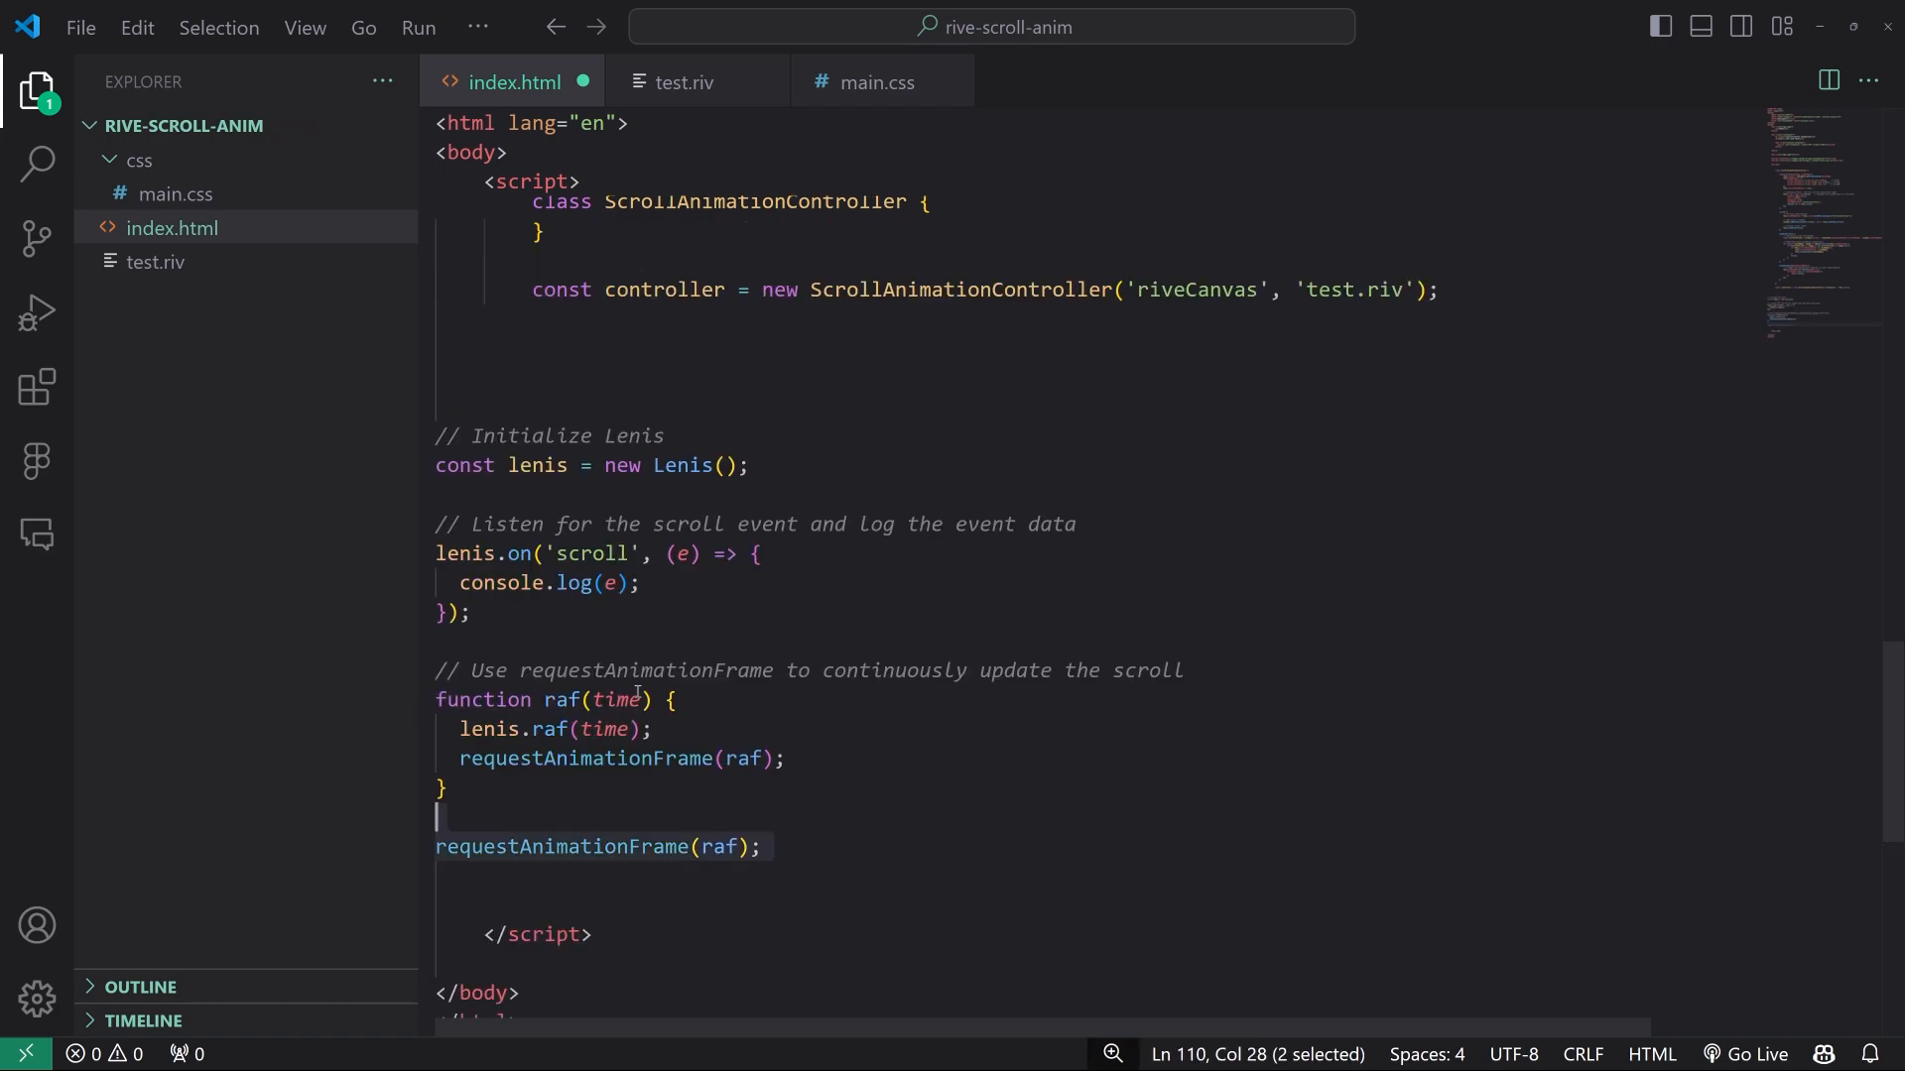
shift+click(437, 435)
key(Tab)
key(Tab)
key(Tab)
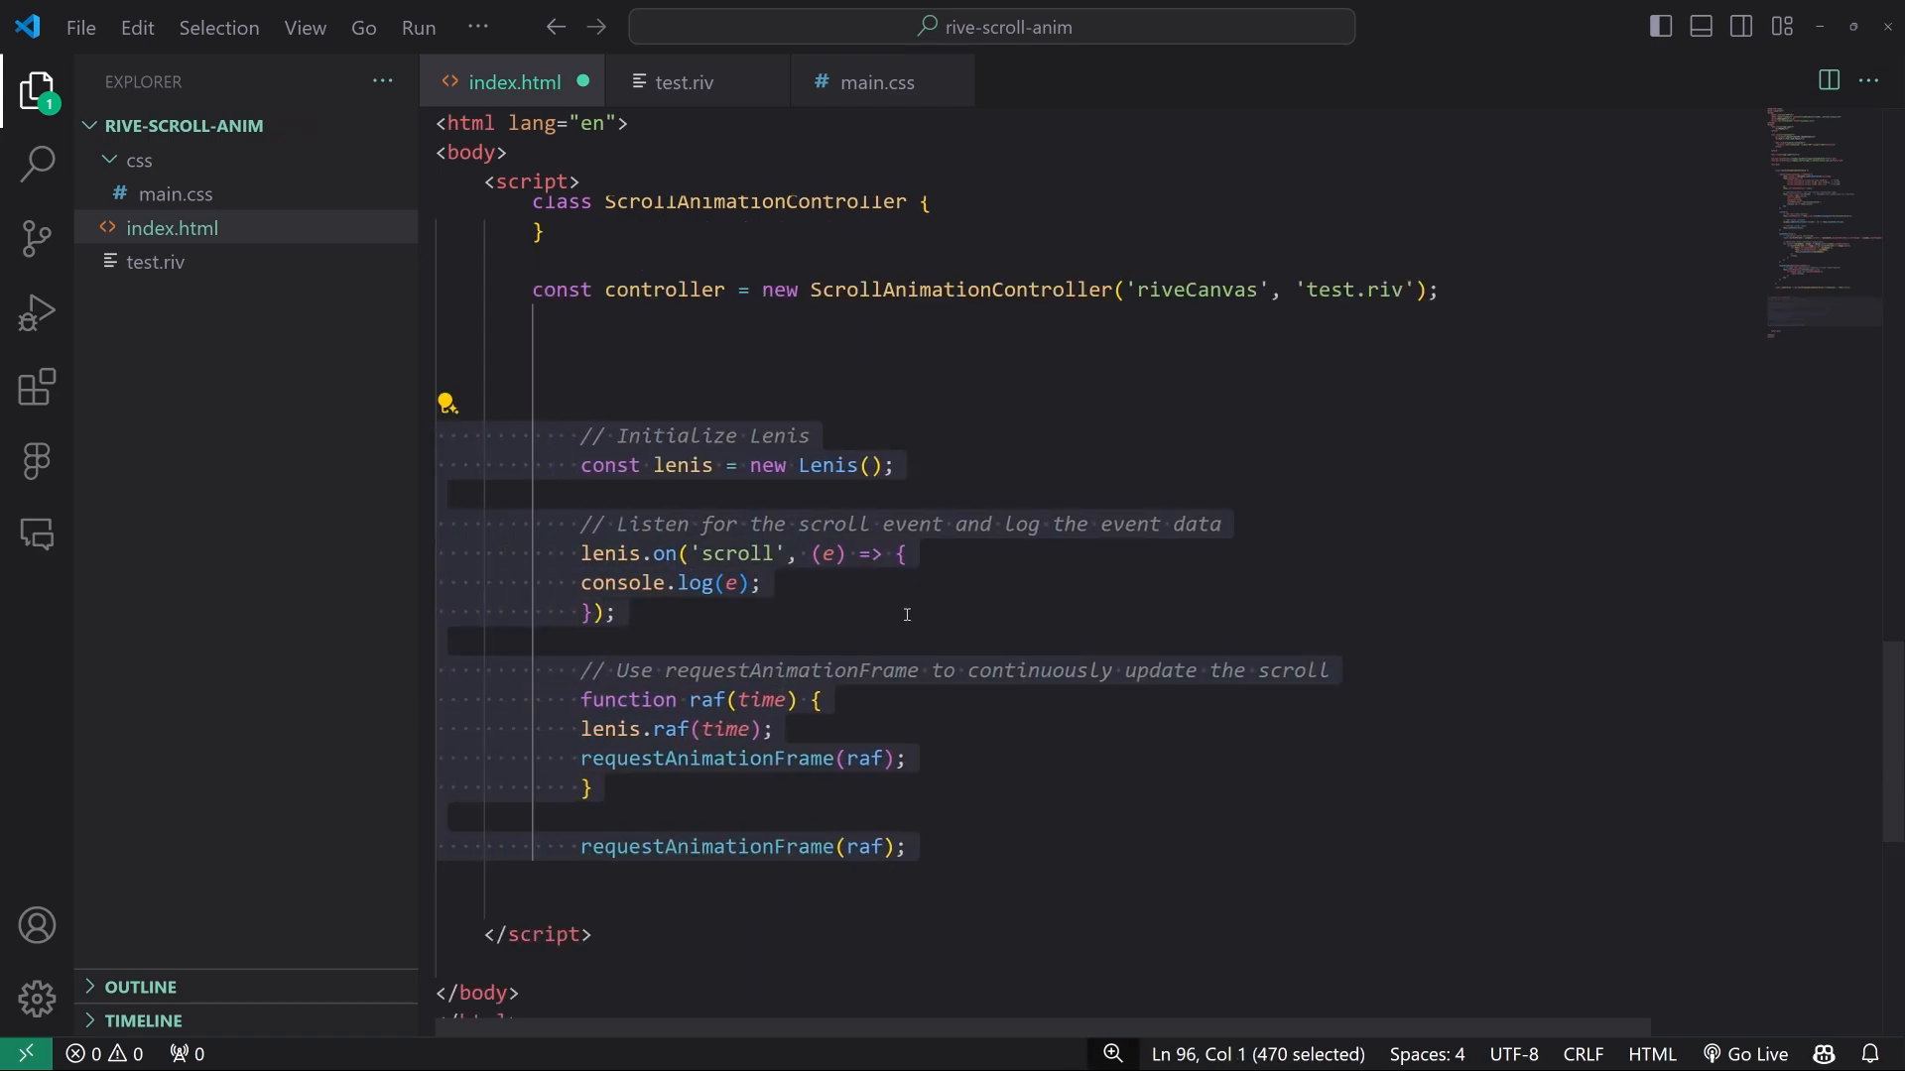
key(shift+Tab)
click(947, 604)
Delete the lenis.on('scroll') listener together with its comment, and save index.html
drag(660, 637, 437, 524)
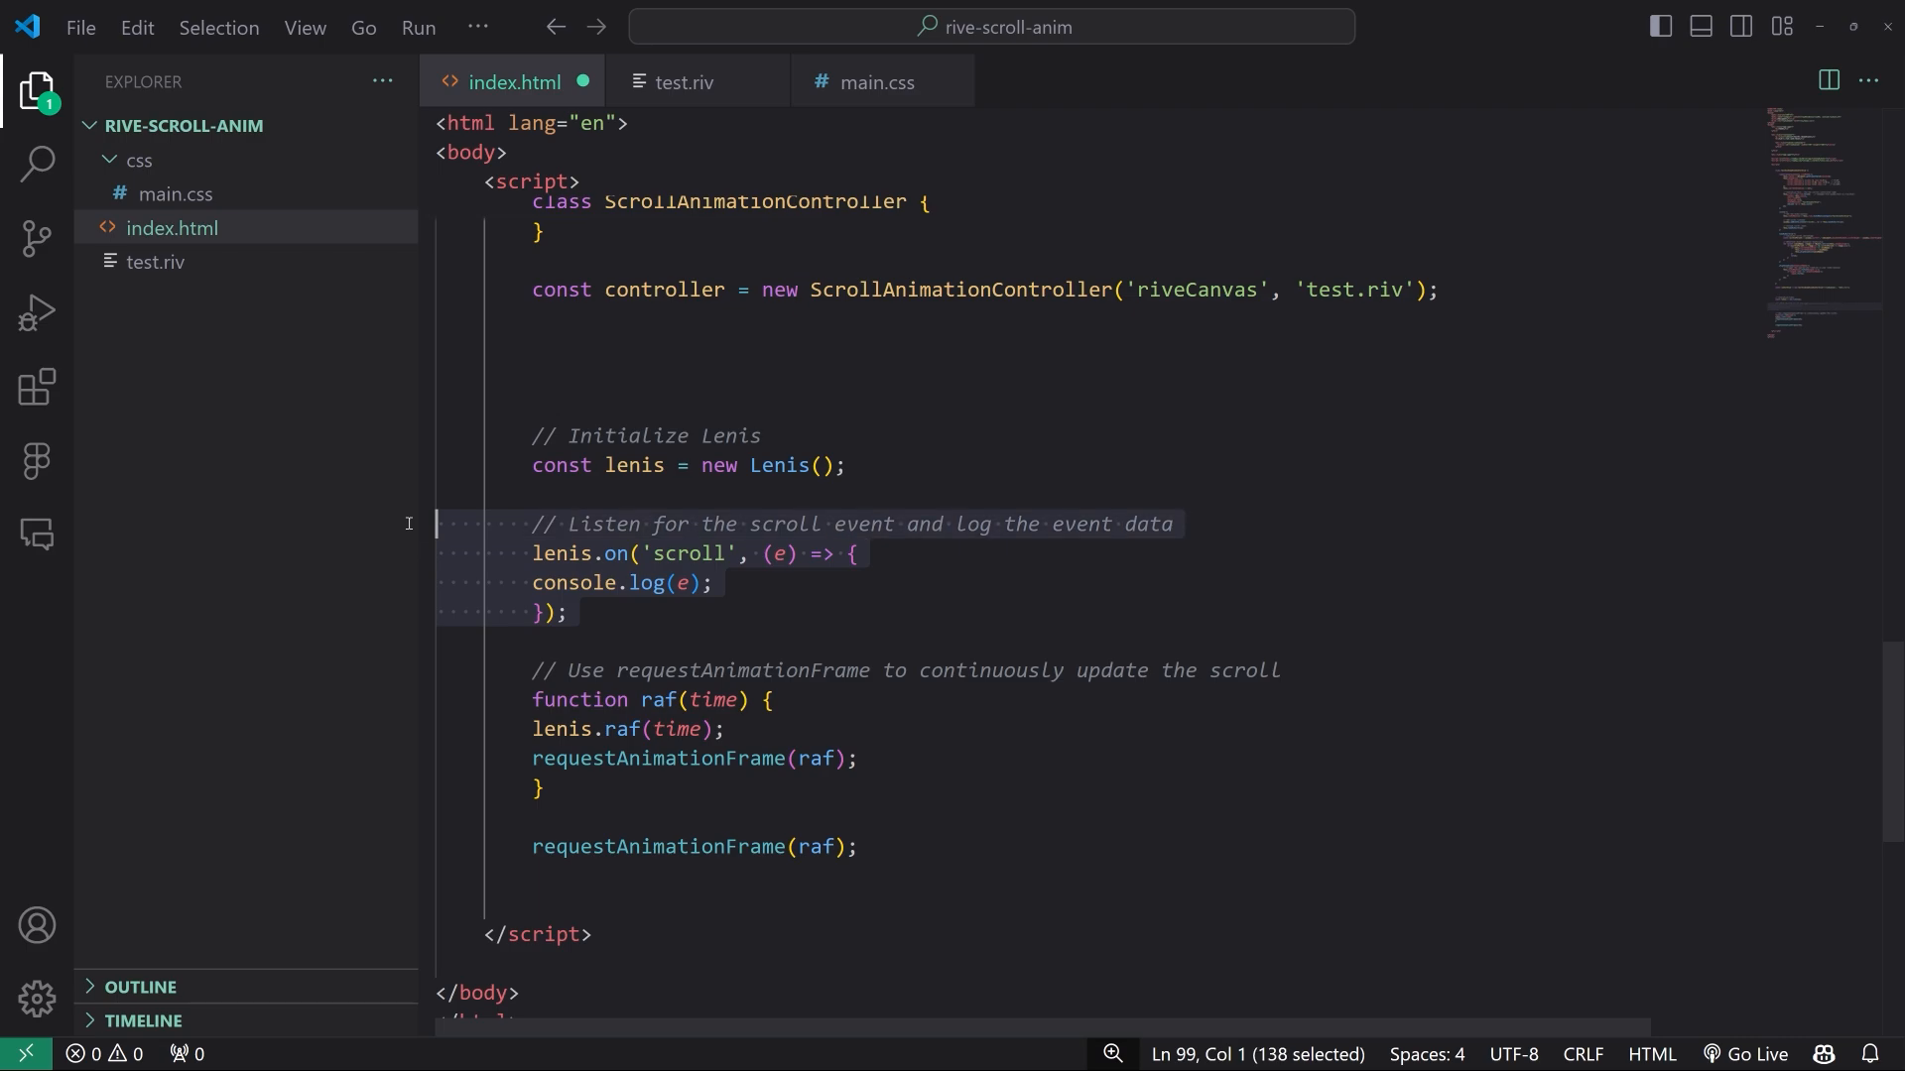
key(BackSpace)
key(BackSpace)
click(1064, 645)
key(ctrl+s)
Fill the empty main.css with the copied stylesheet covering body, .gap, .container, .subhead, h1, canvas and .canvas-container
scroll(1064, 660, up, 15)
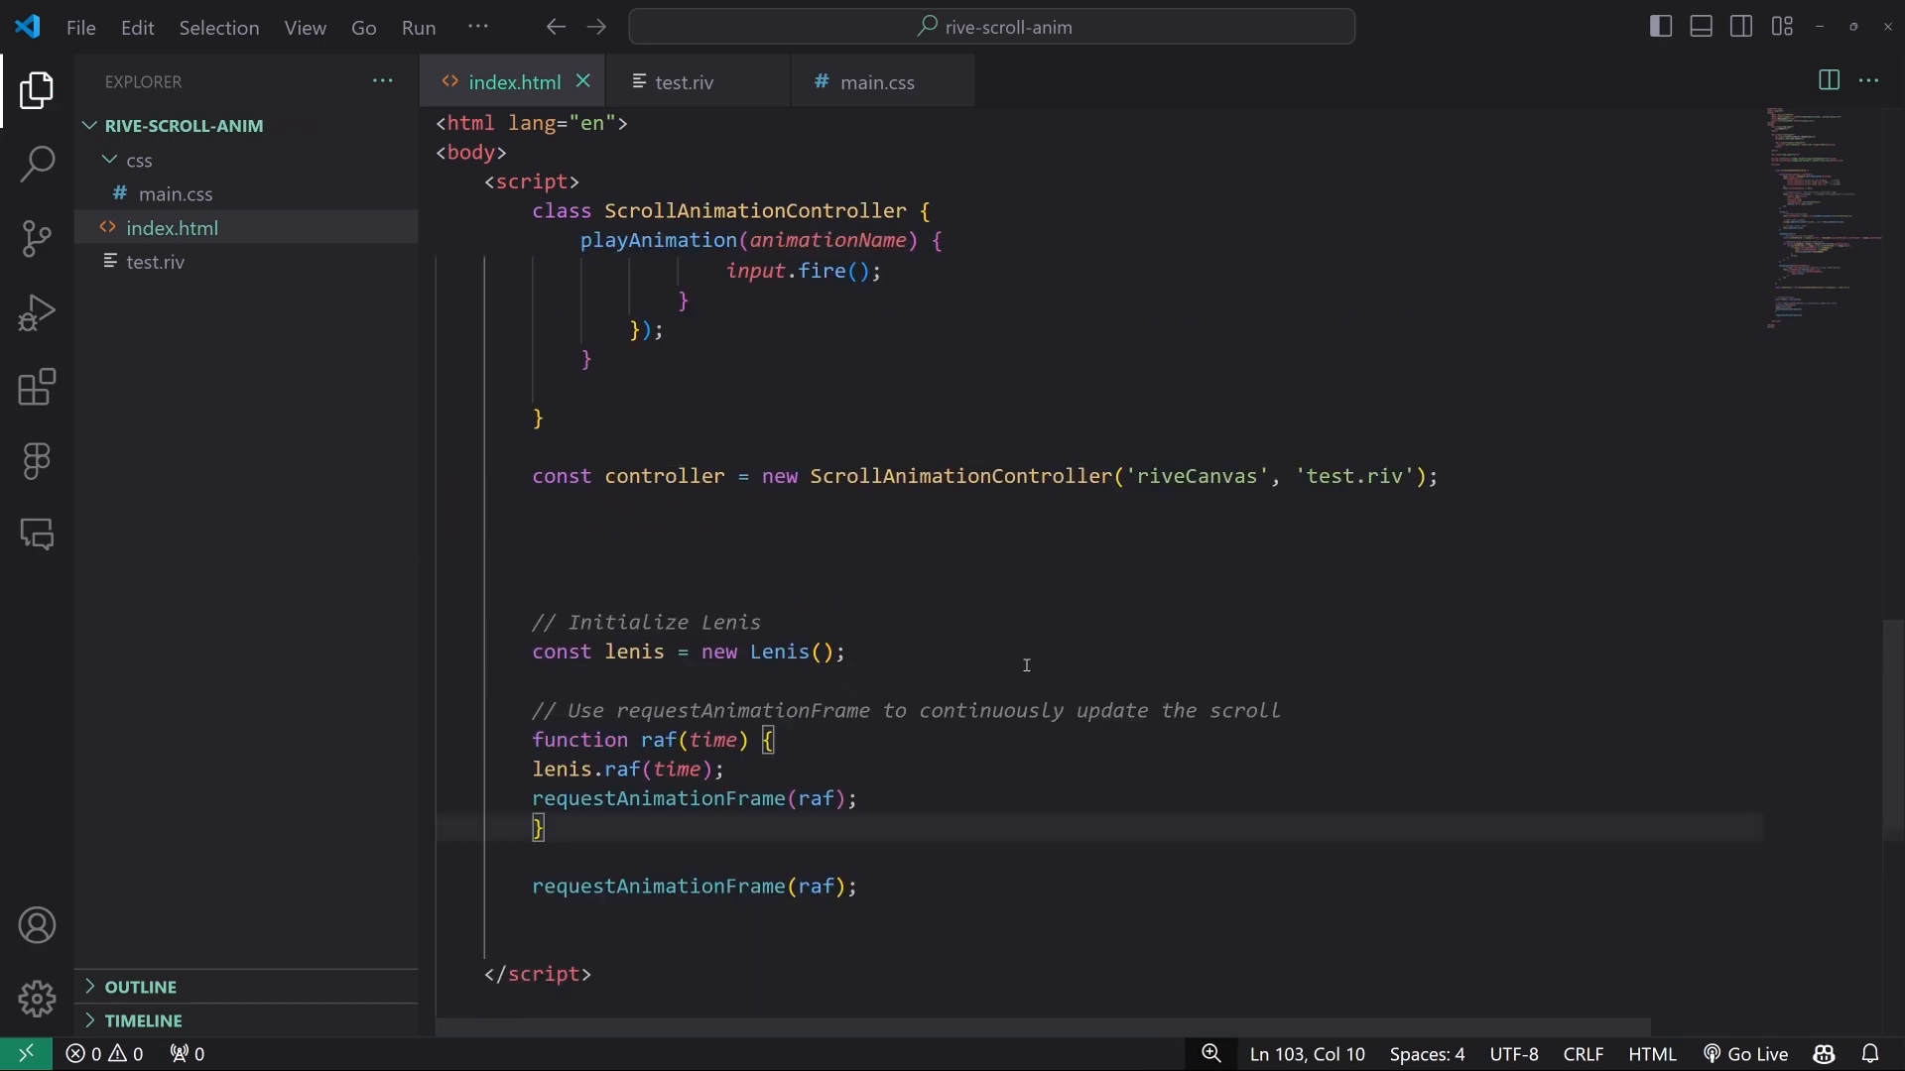
scroll(957, 677, up, 10)
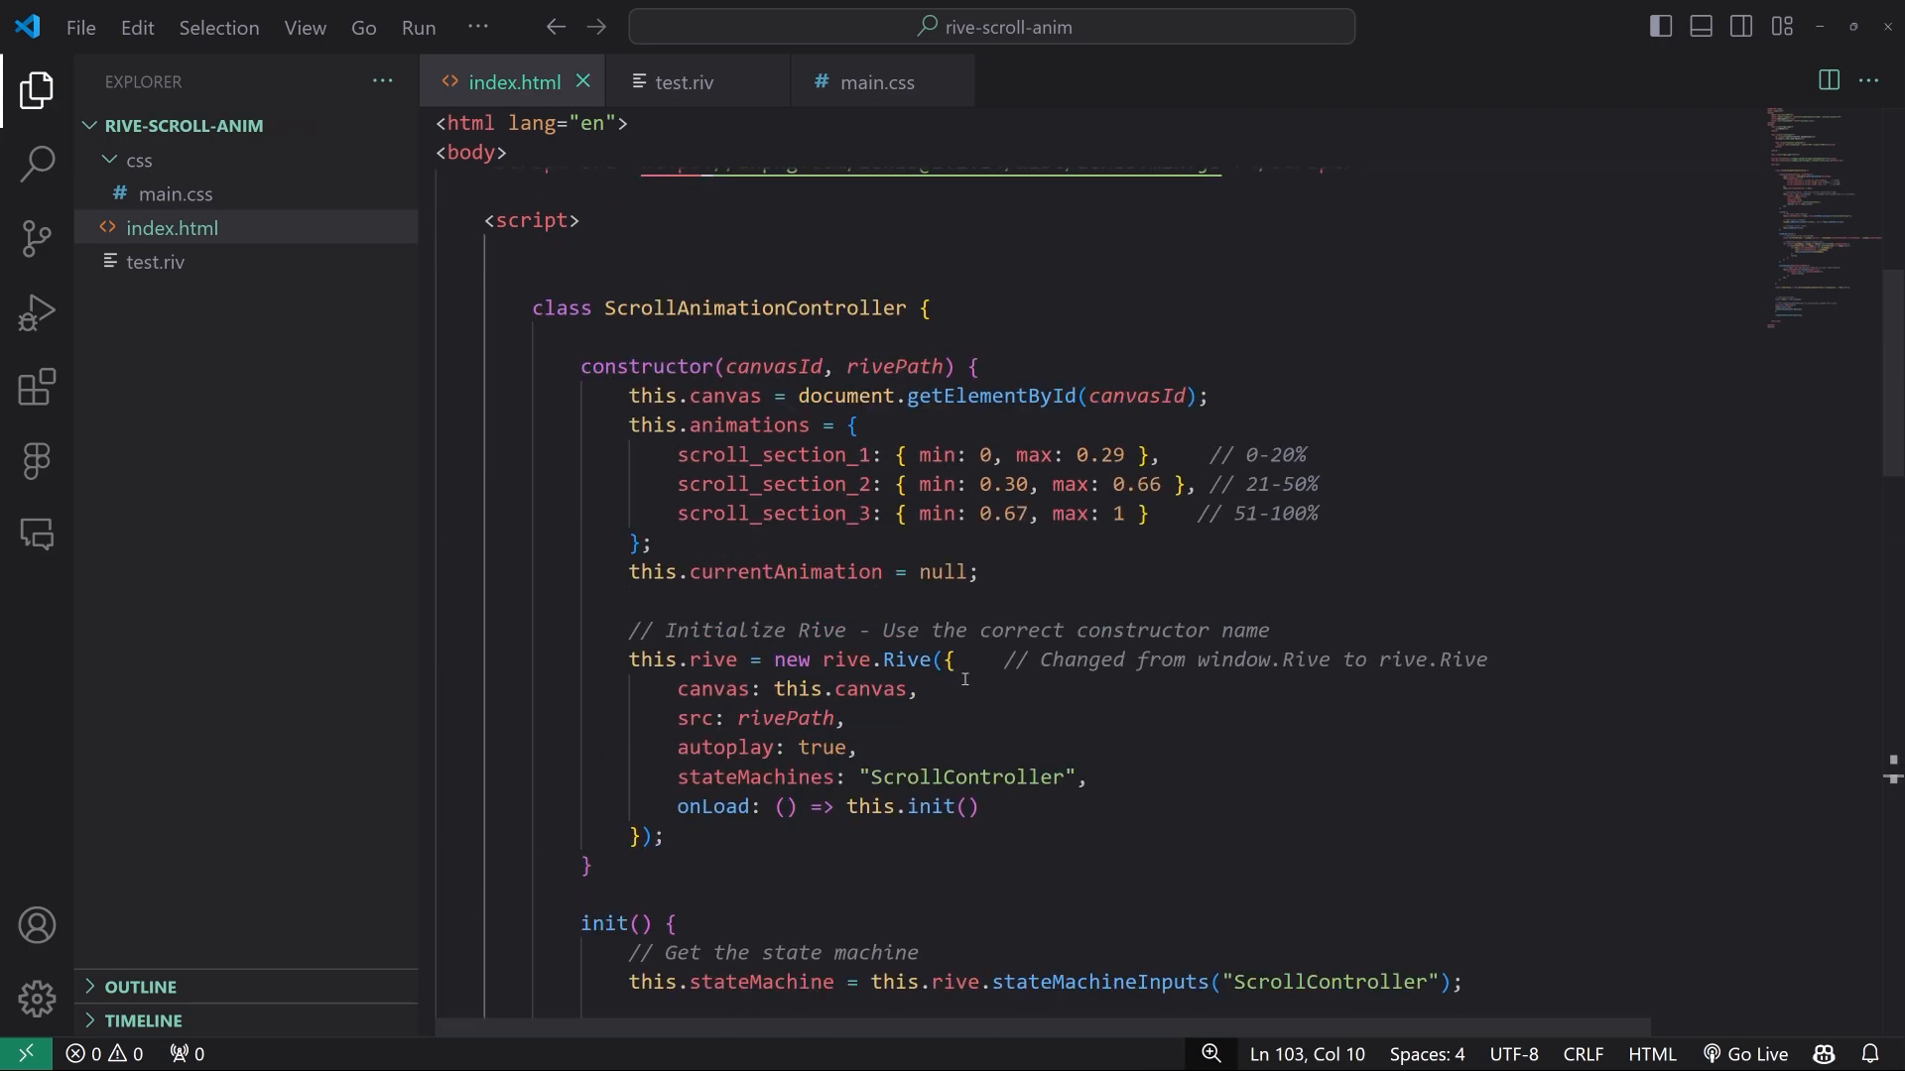
click(200, 198)
click(831, 413)
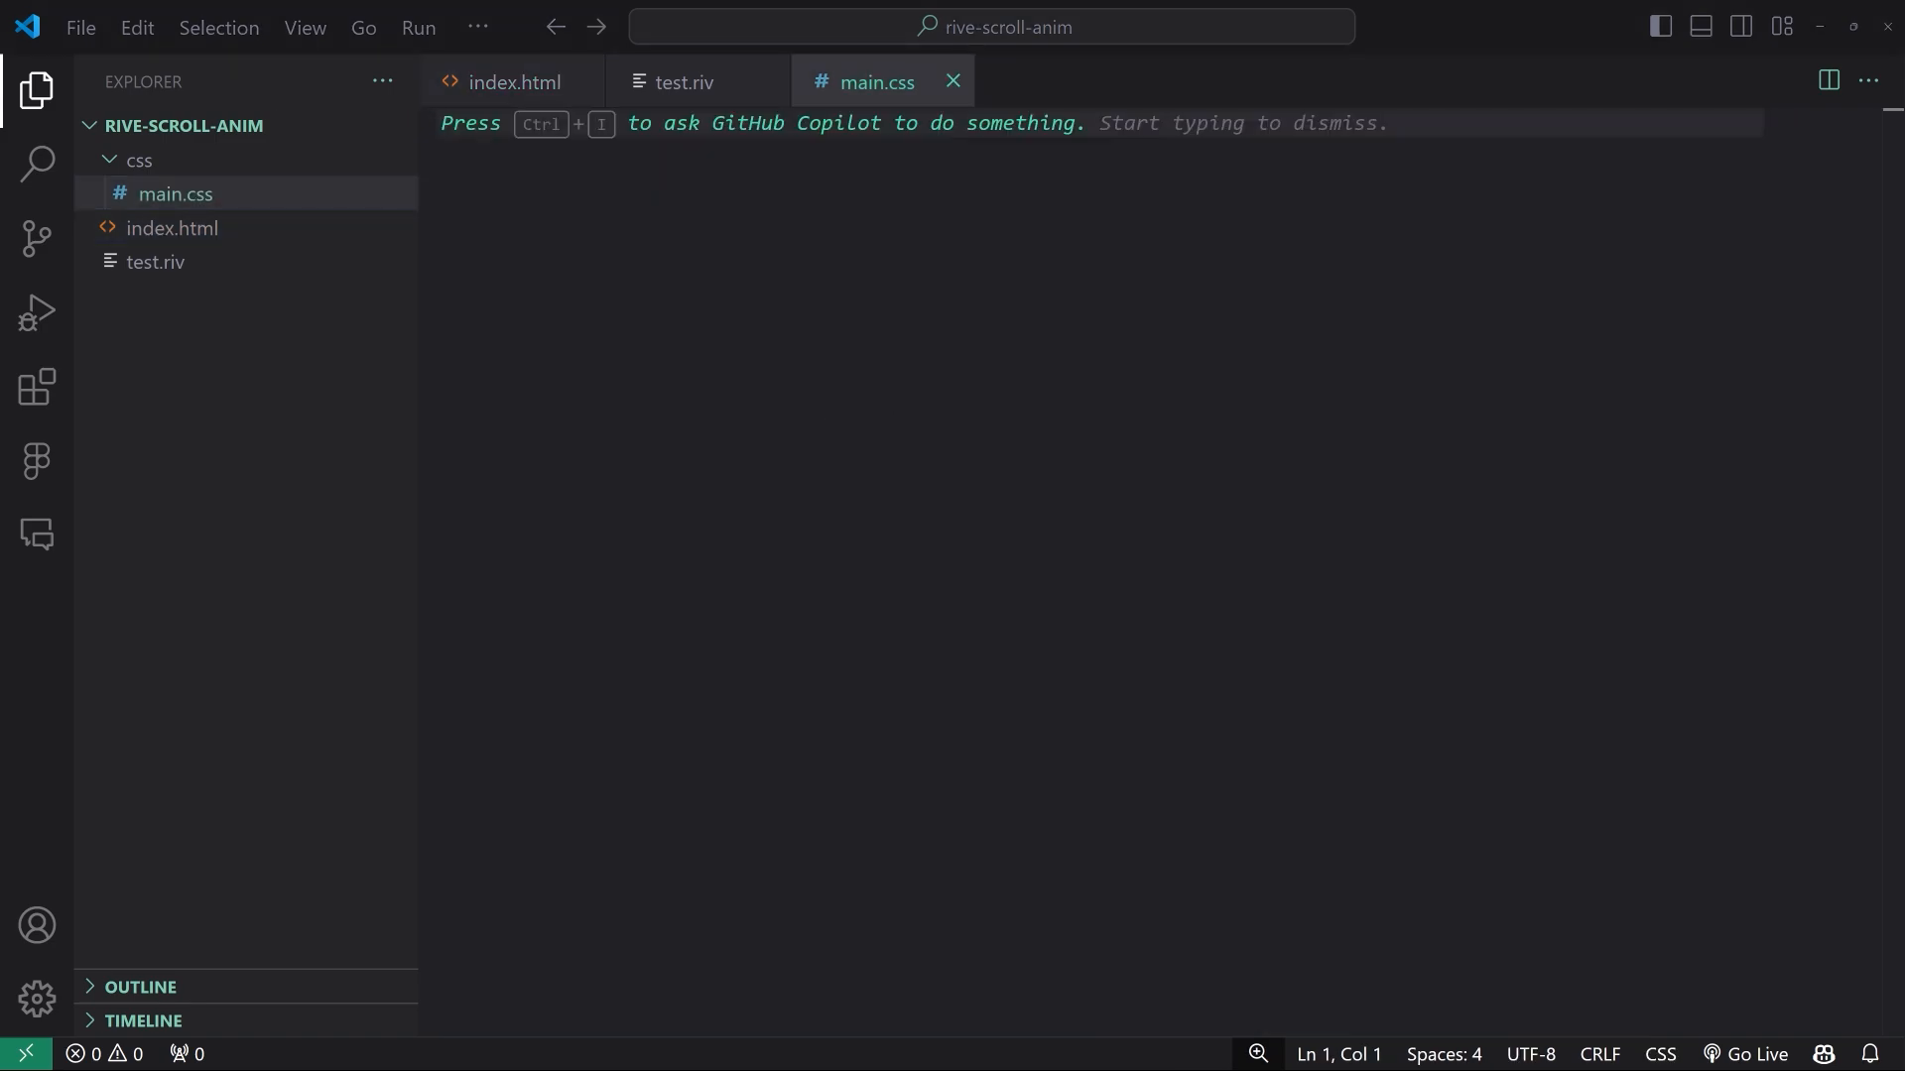
key(ctrl+v)
scroll(753, 387, up, 8)
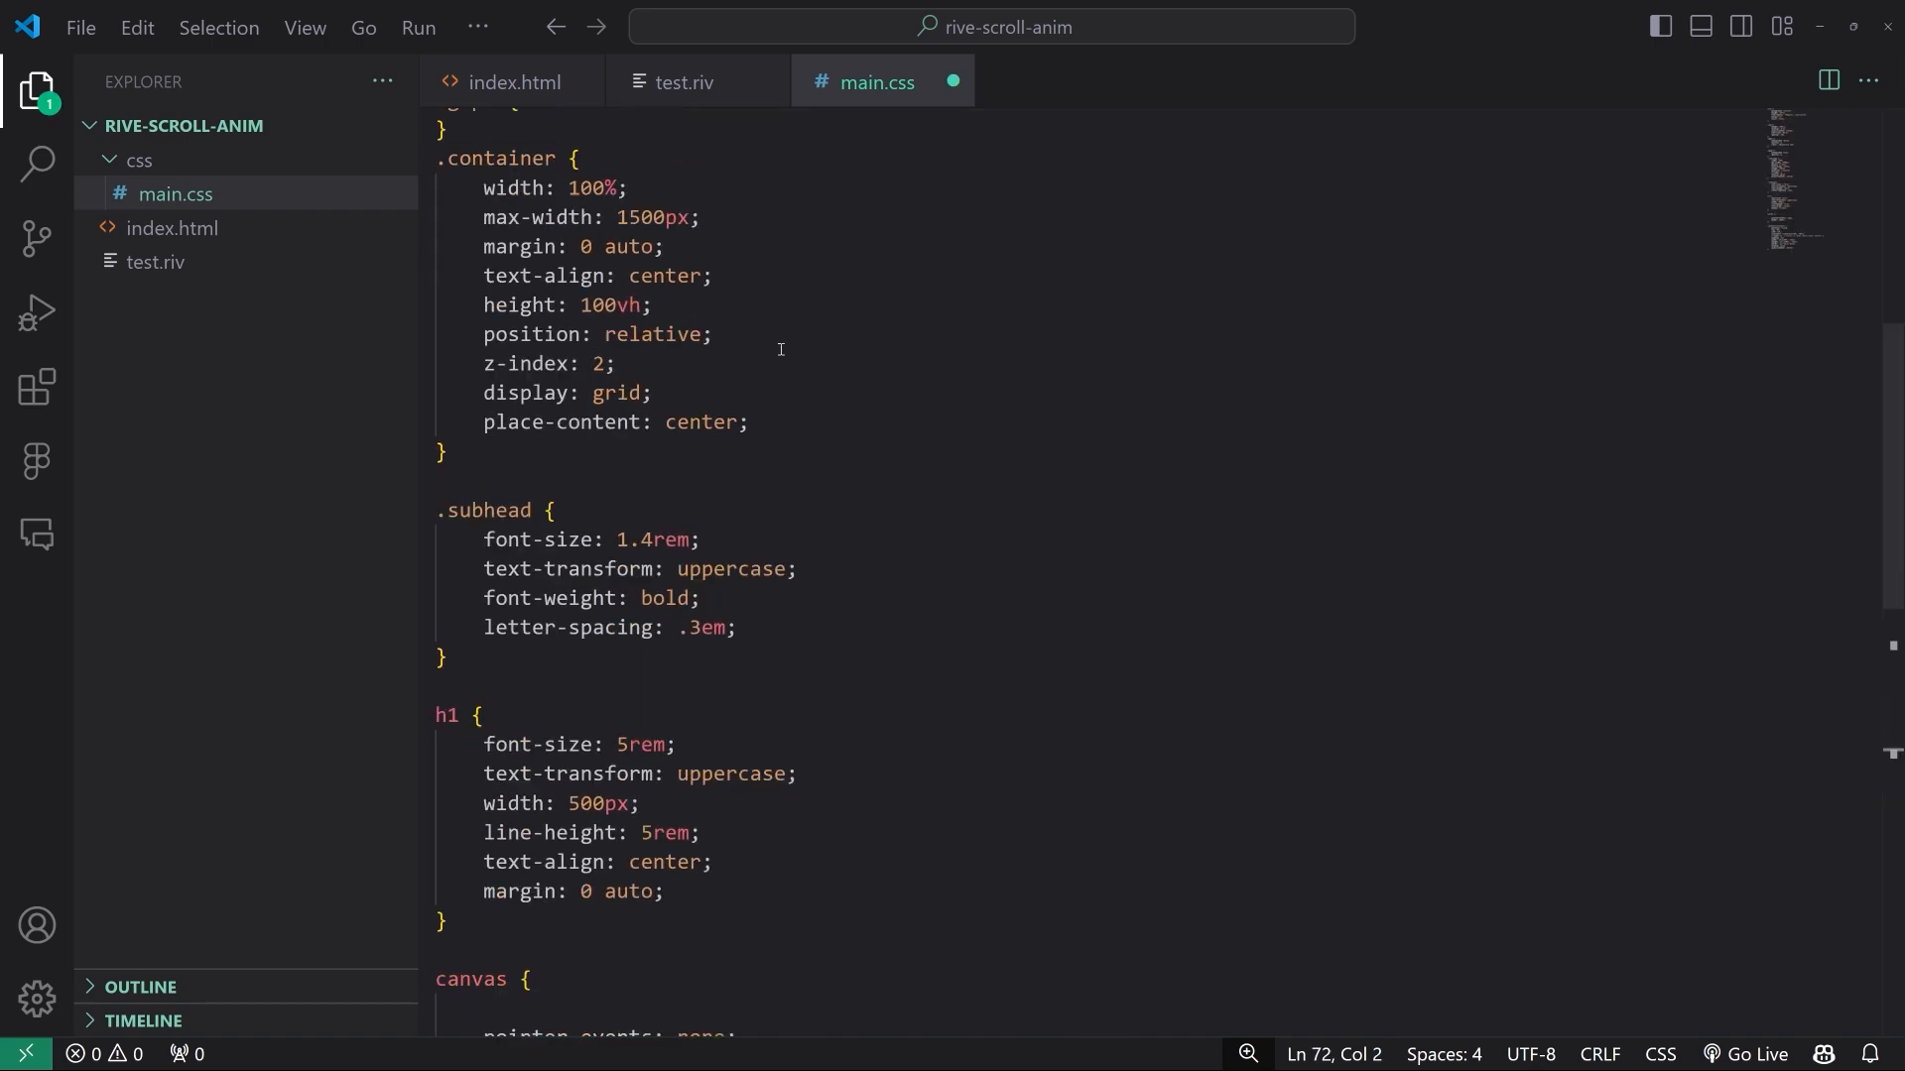
scroll(764, 398, up, 3)
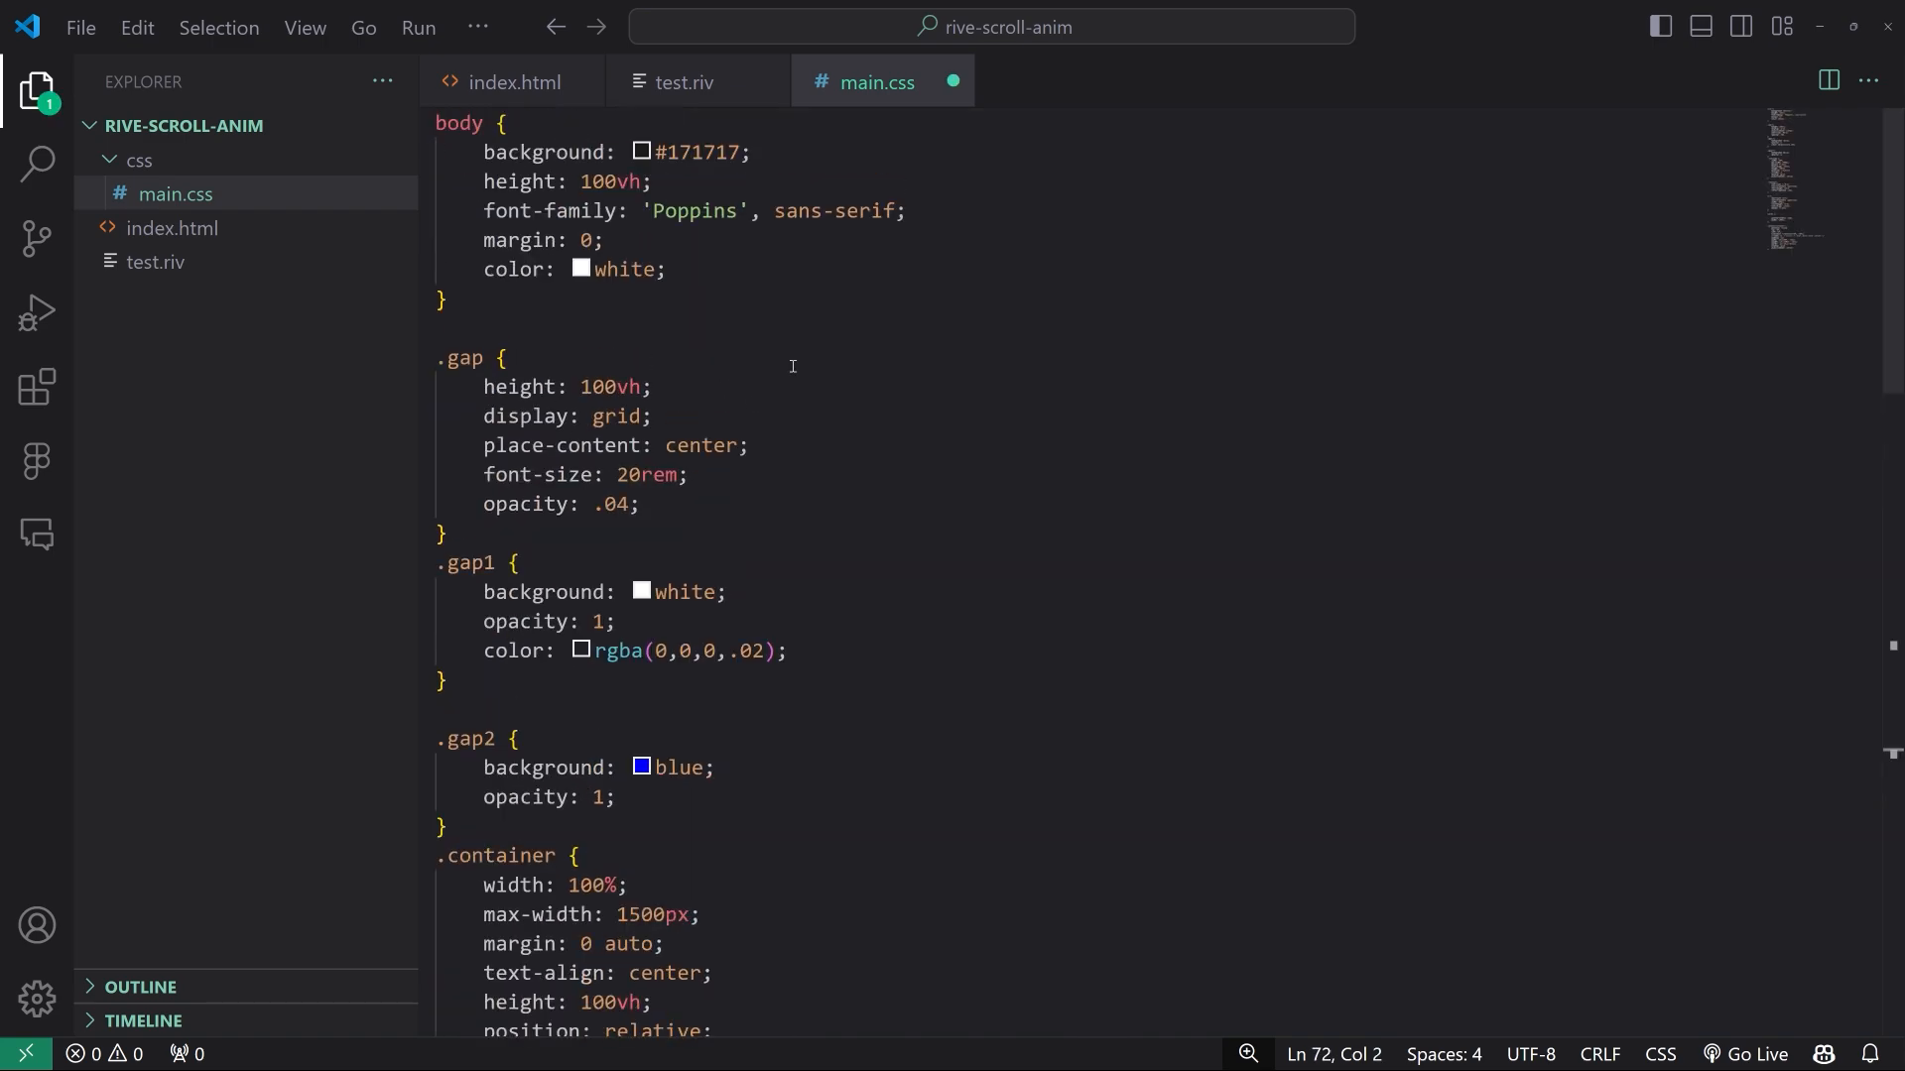
Review the body rule in main.css, including its background, height, font family, margin and text color
click(490, 317)
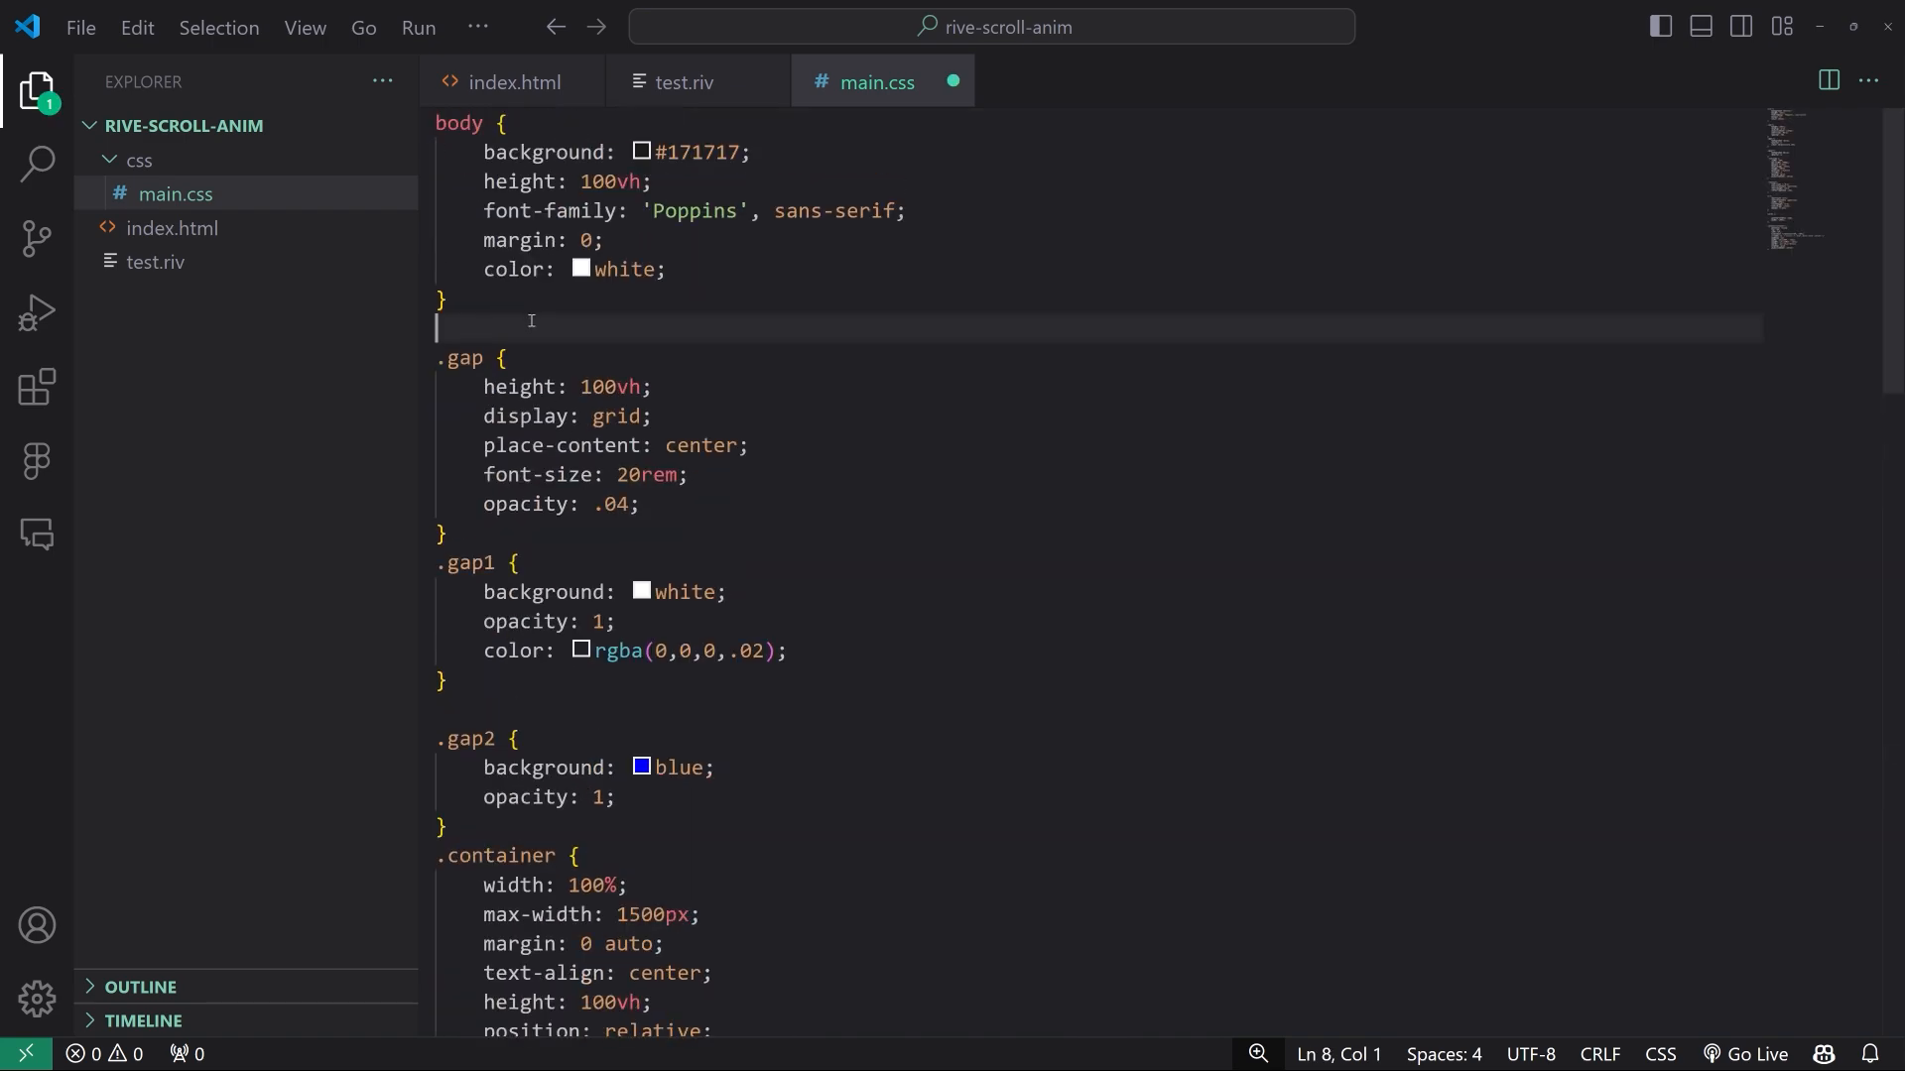
key(shift+Up)
key(shift+Up)
key(shift+Up)
key(shift+Up)
key(shift+Up)
key(shift+Up)
key(shift+Up)
click(666, 266)
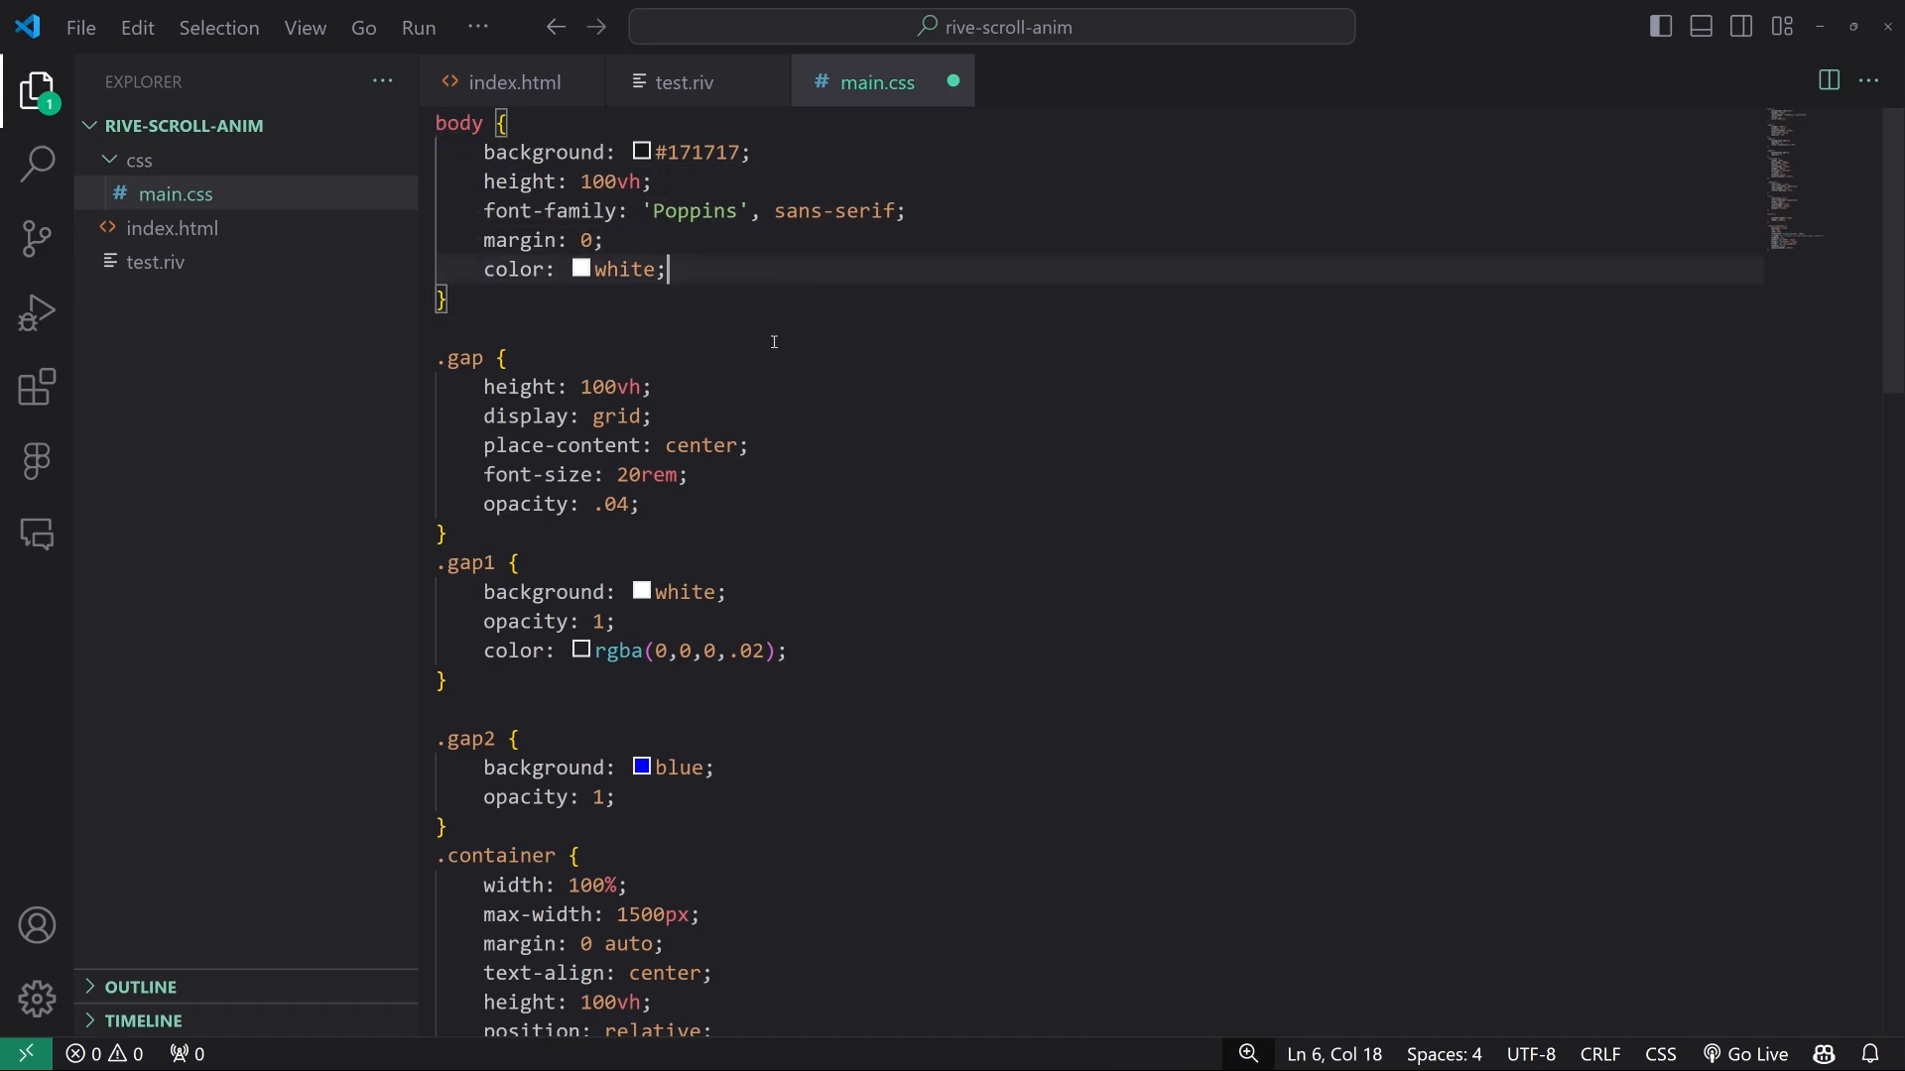
key(shift+Up)
key(shift+Up)
key(shift+Up)
key(shift+Up)
key(shift+Up)
key(BackSpace)
Examine the .gap and .gap1 section rules and the .container layout rule in main.css
click(502, 385)
key(shift+Up)
key(shift+Up)
key(shift+Up)
key(shift+Up)
key(shift+Up)
key(shift+Home)
click(496, 533)
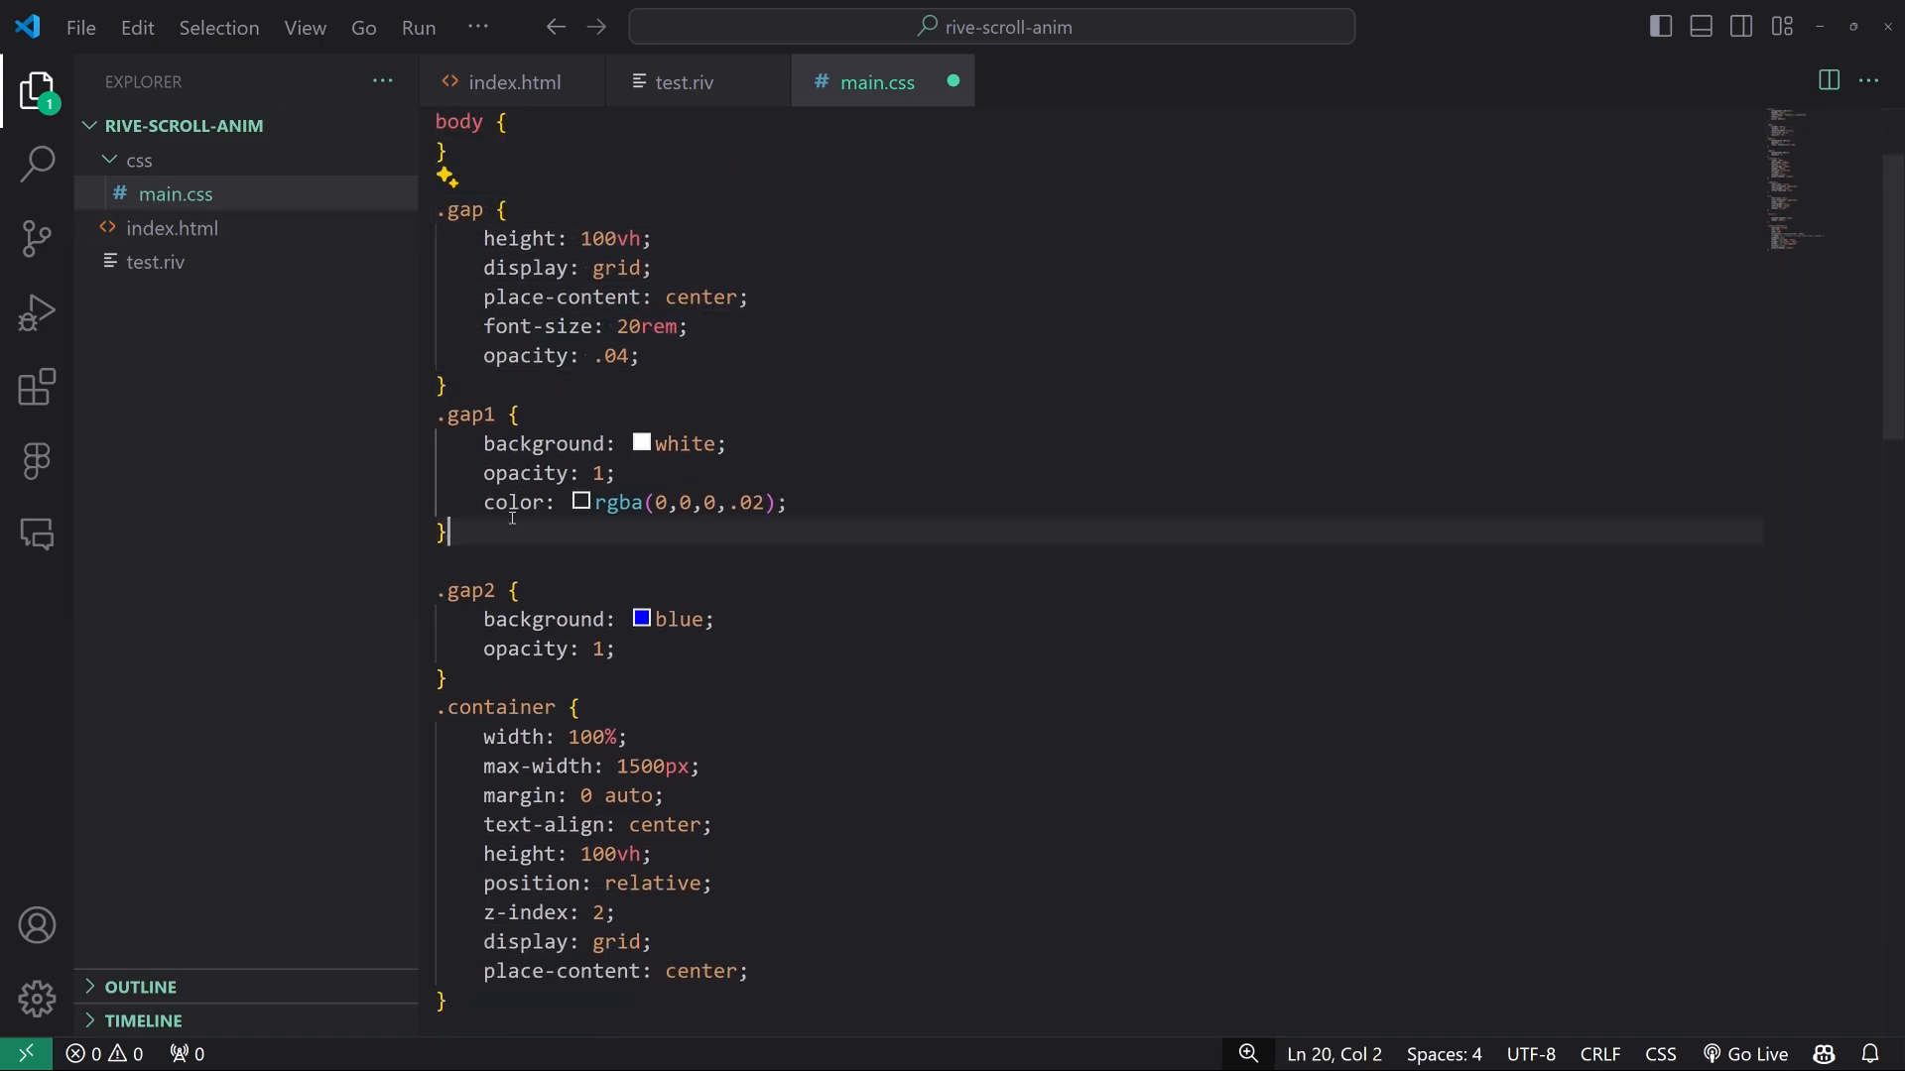
key(shift+Up)
key(shift+Up)
key(shift+Up)
key(shift+Up)
key(shift+Home)
scroll(625, 469, down, 4)
scroll(625, 469, down, 2)
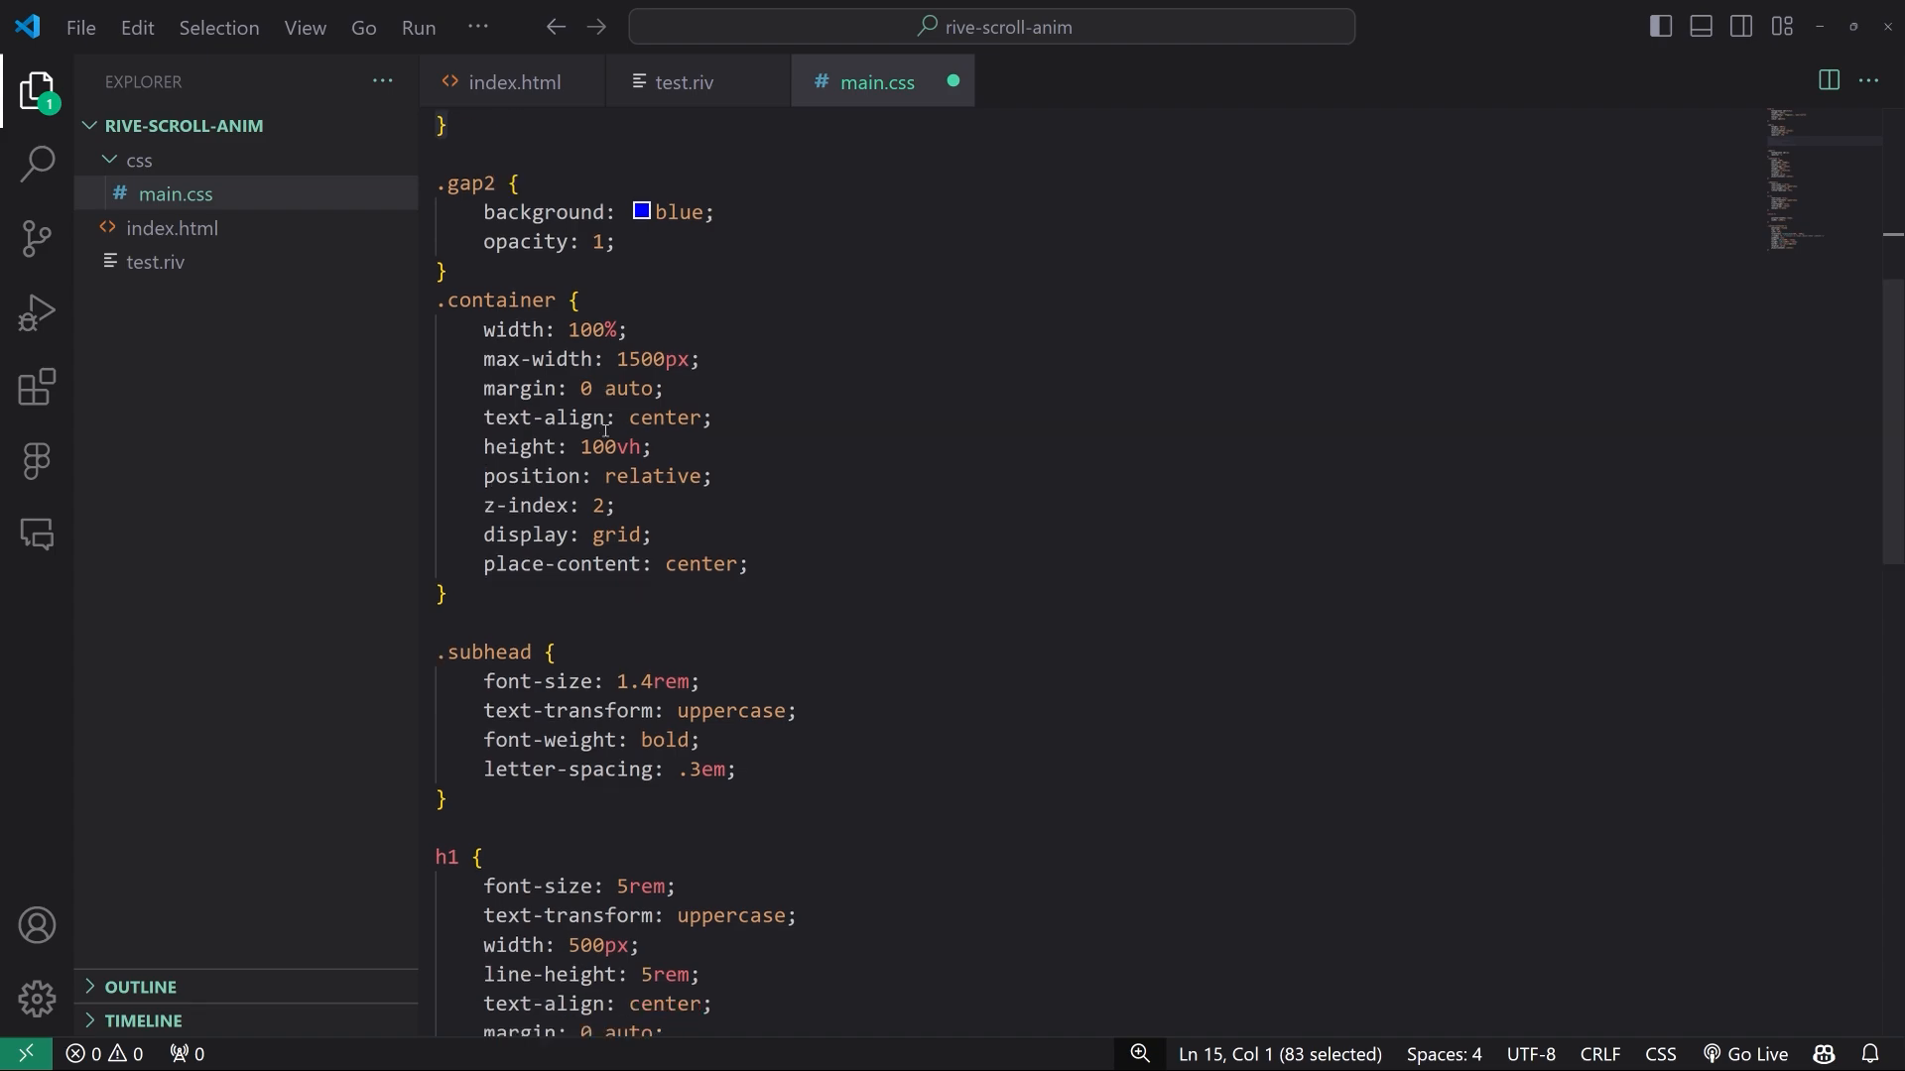
mouse_move(609, 432)
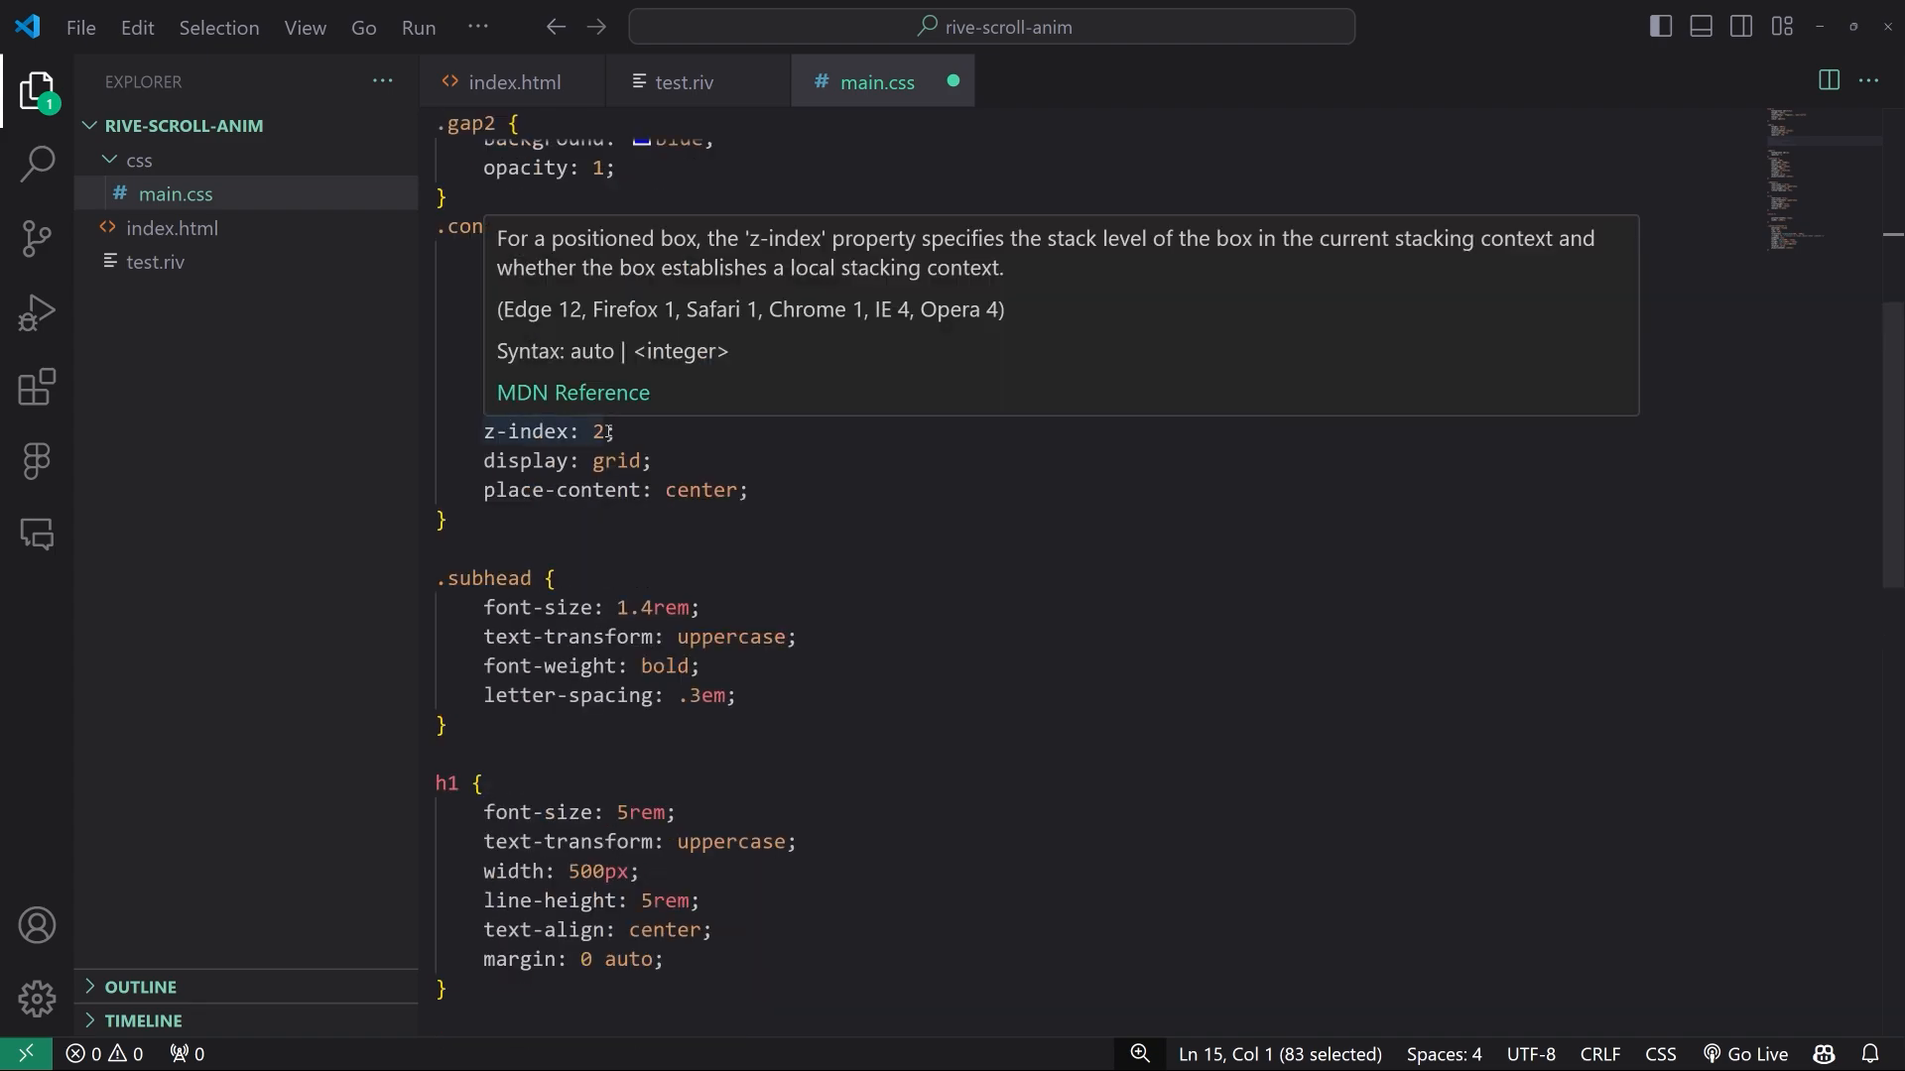
click(637, 547)
click(781, 501)
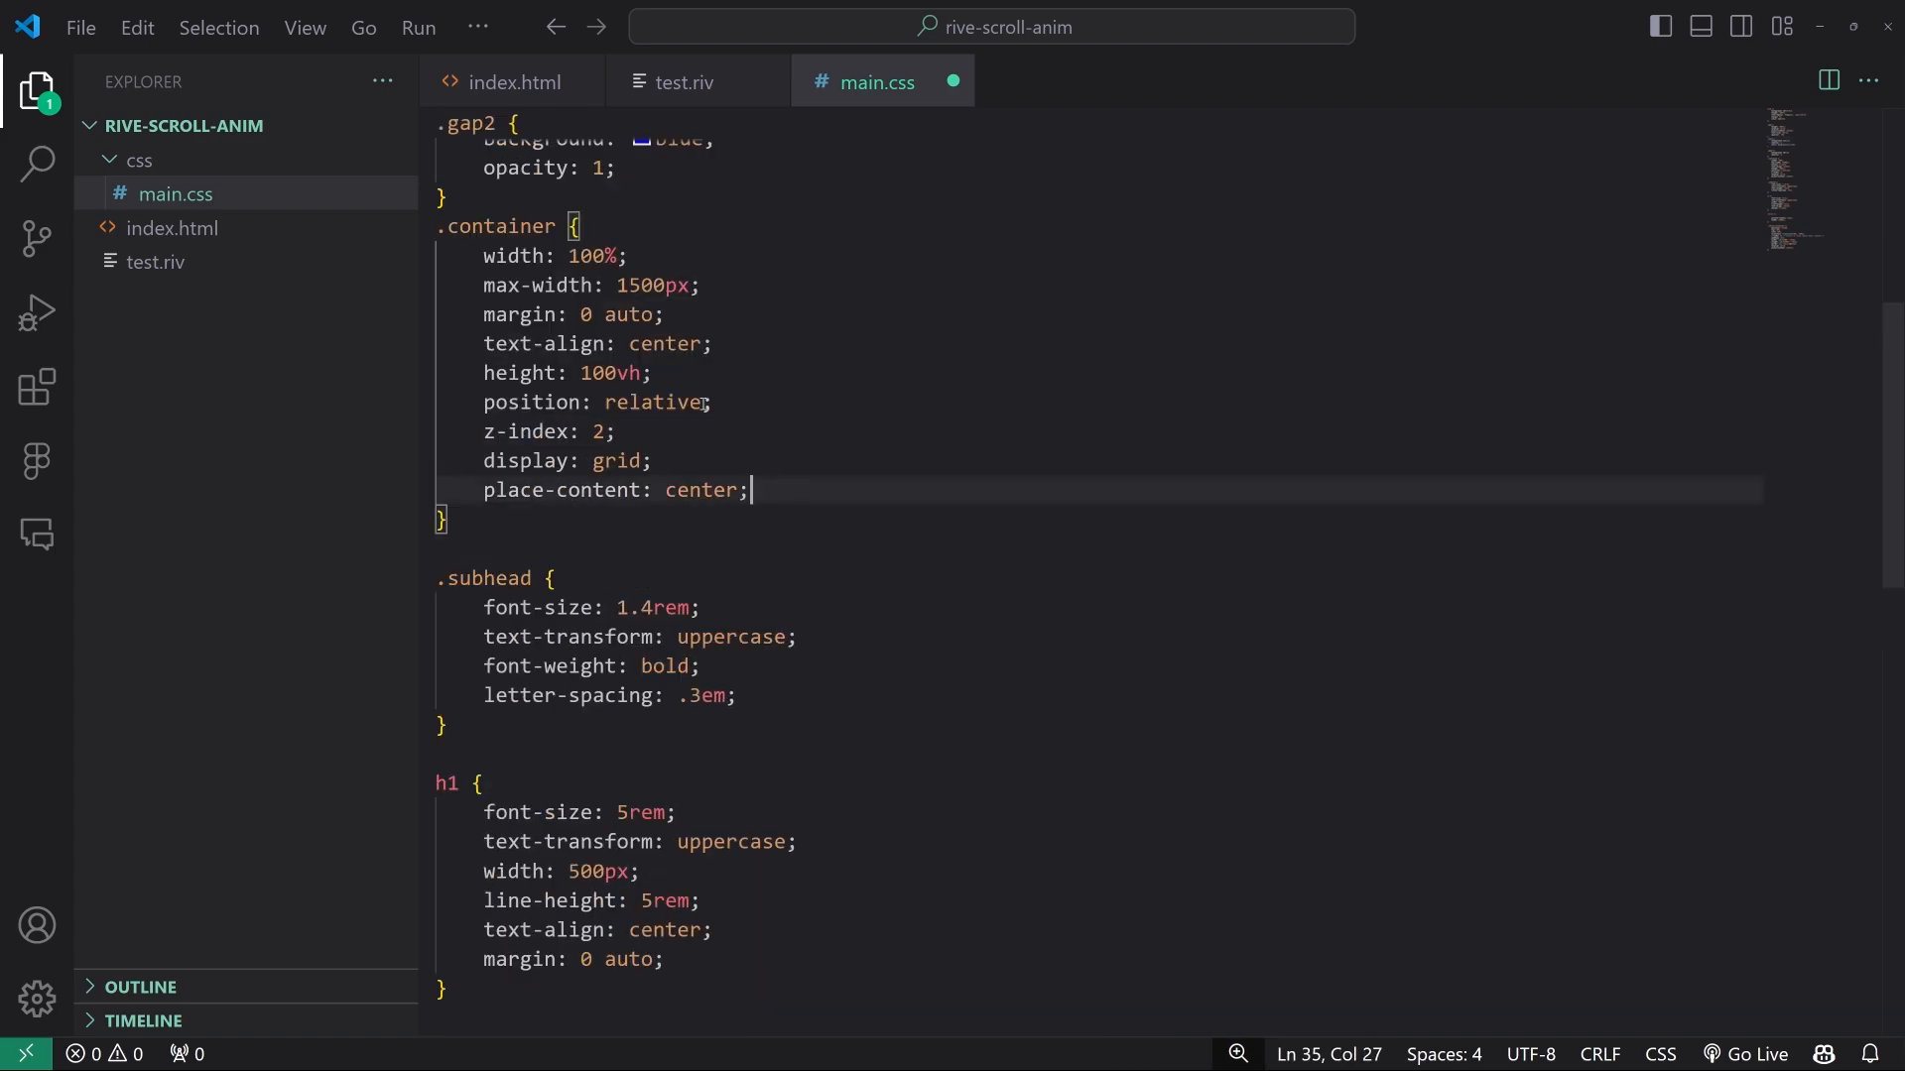
Examine how the .canvas-container rule fixes and centers the canvas with its position, top, left and transform declarations
scroll(602, 503, down, 10)
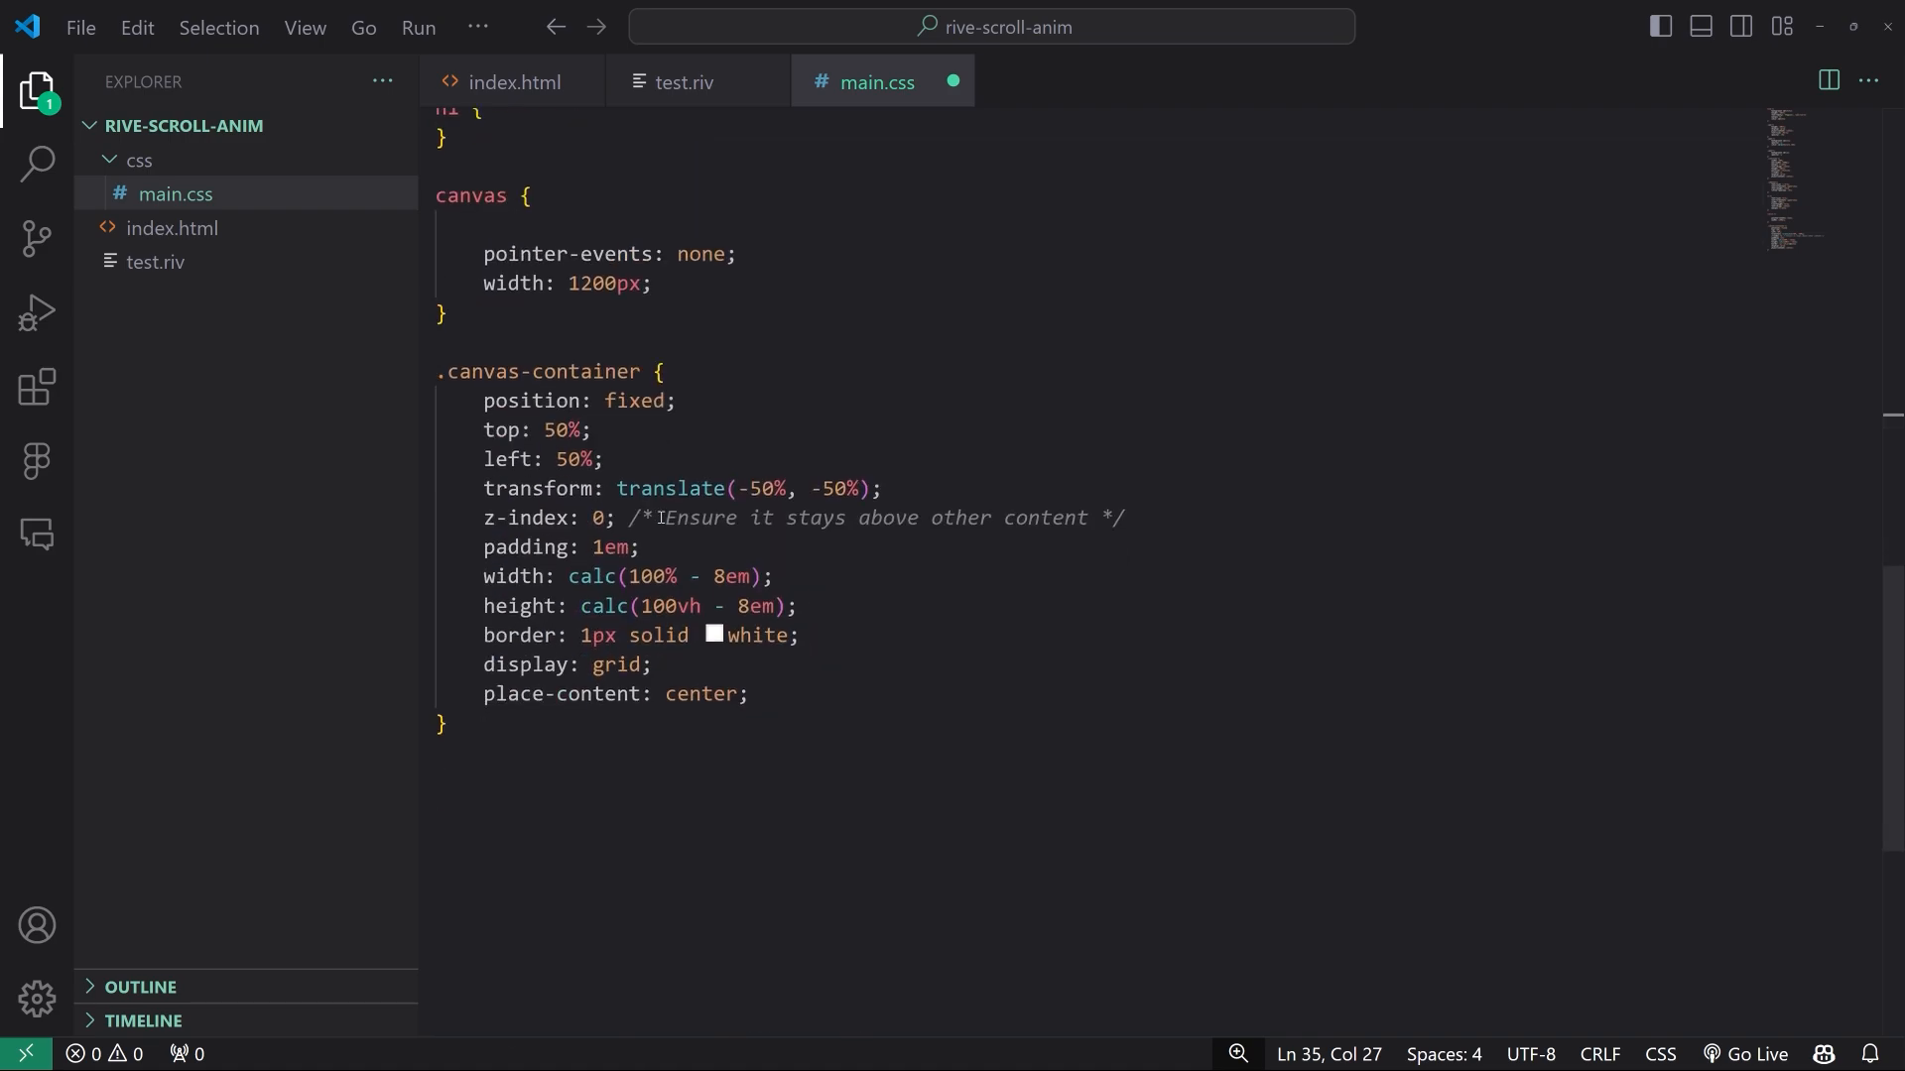
drag(432, 373, 449, 724)
key(Escape)
drag(699, 402, 415, 404)
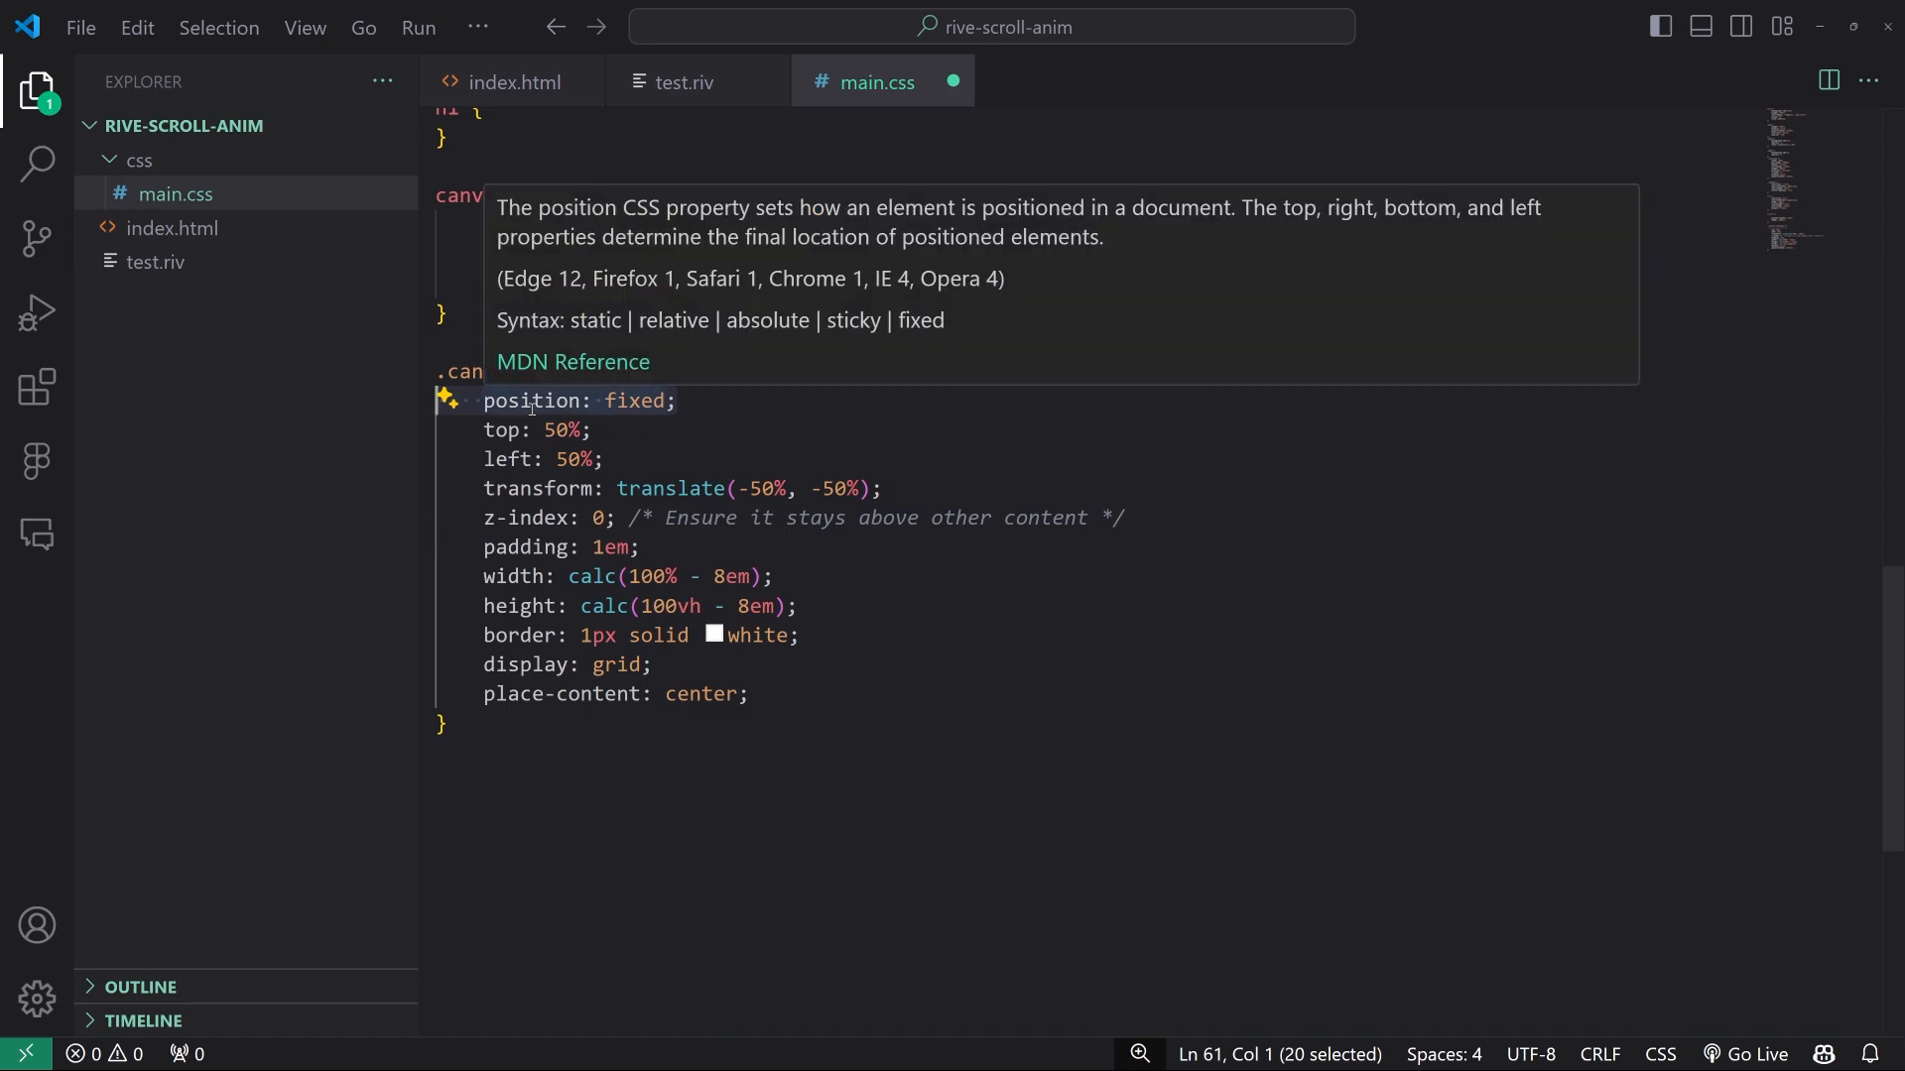
click(653, 440)
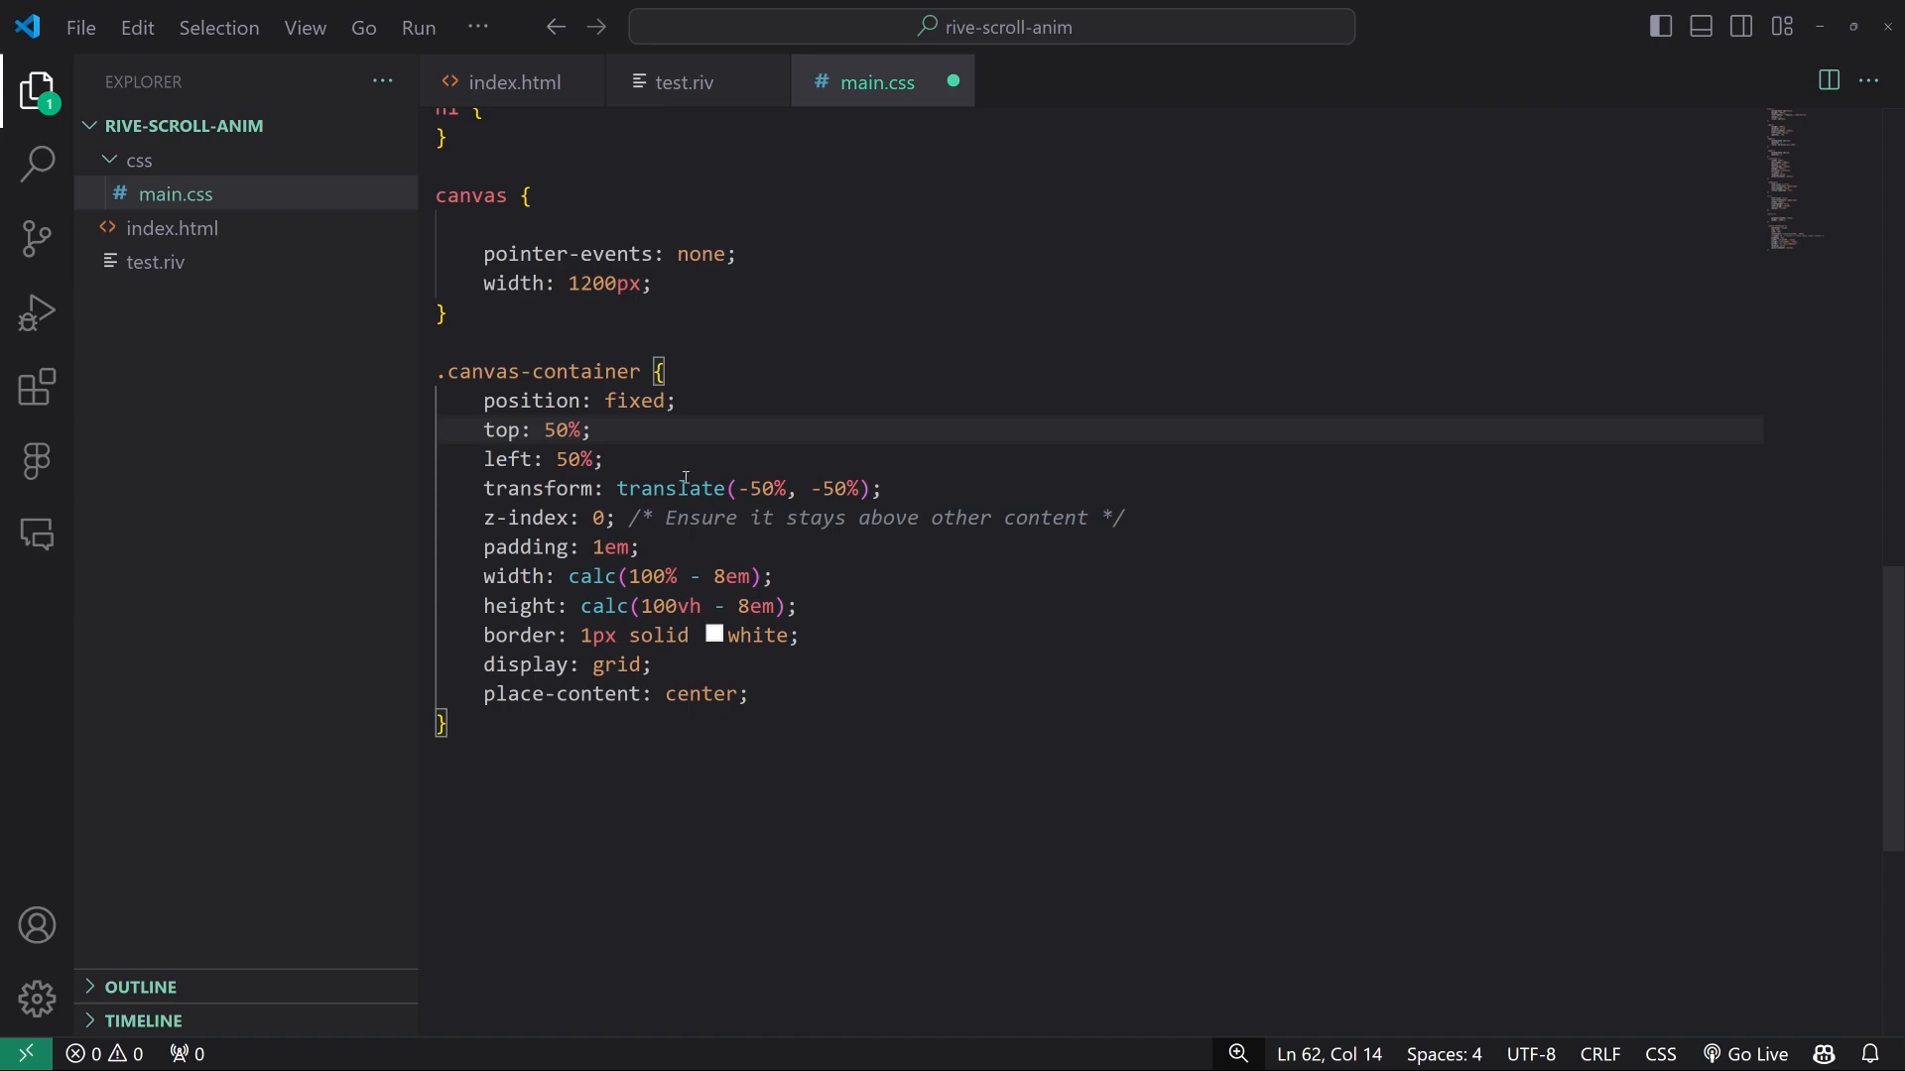
drag(946, 502, 422, 433)
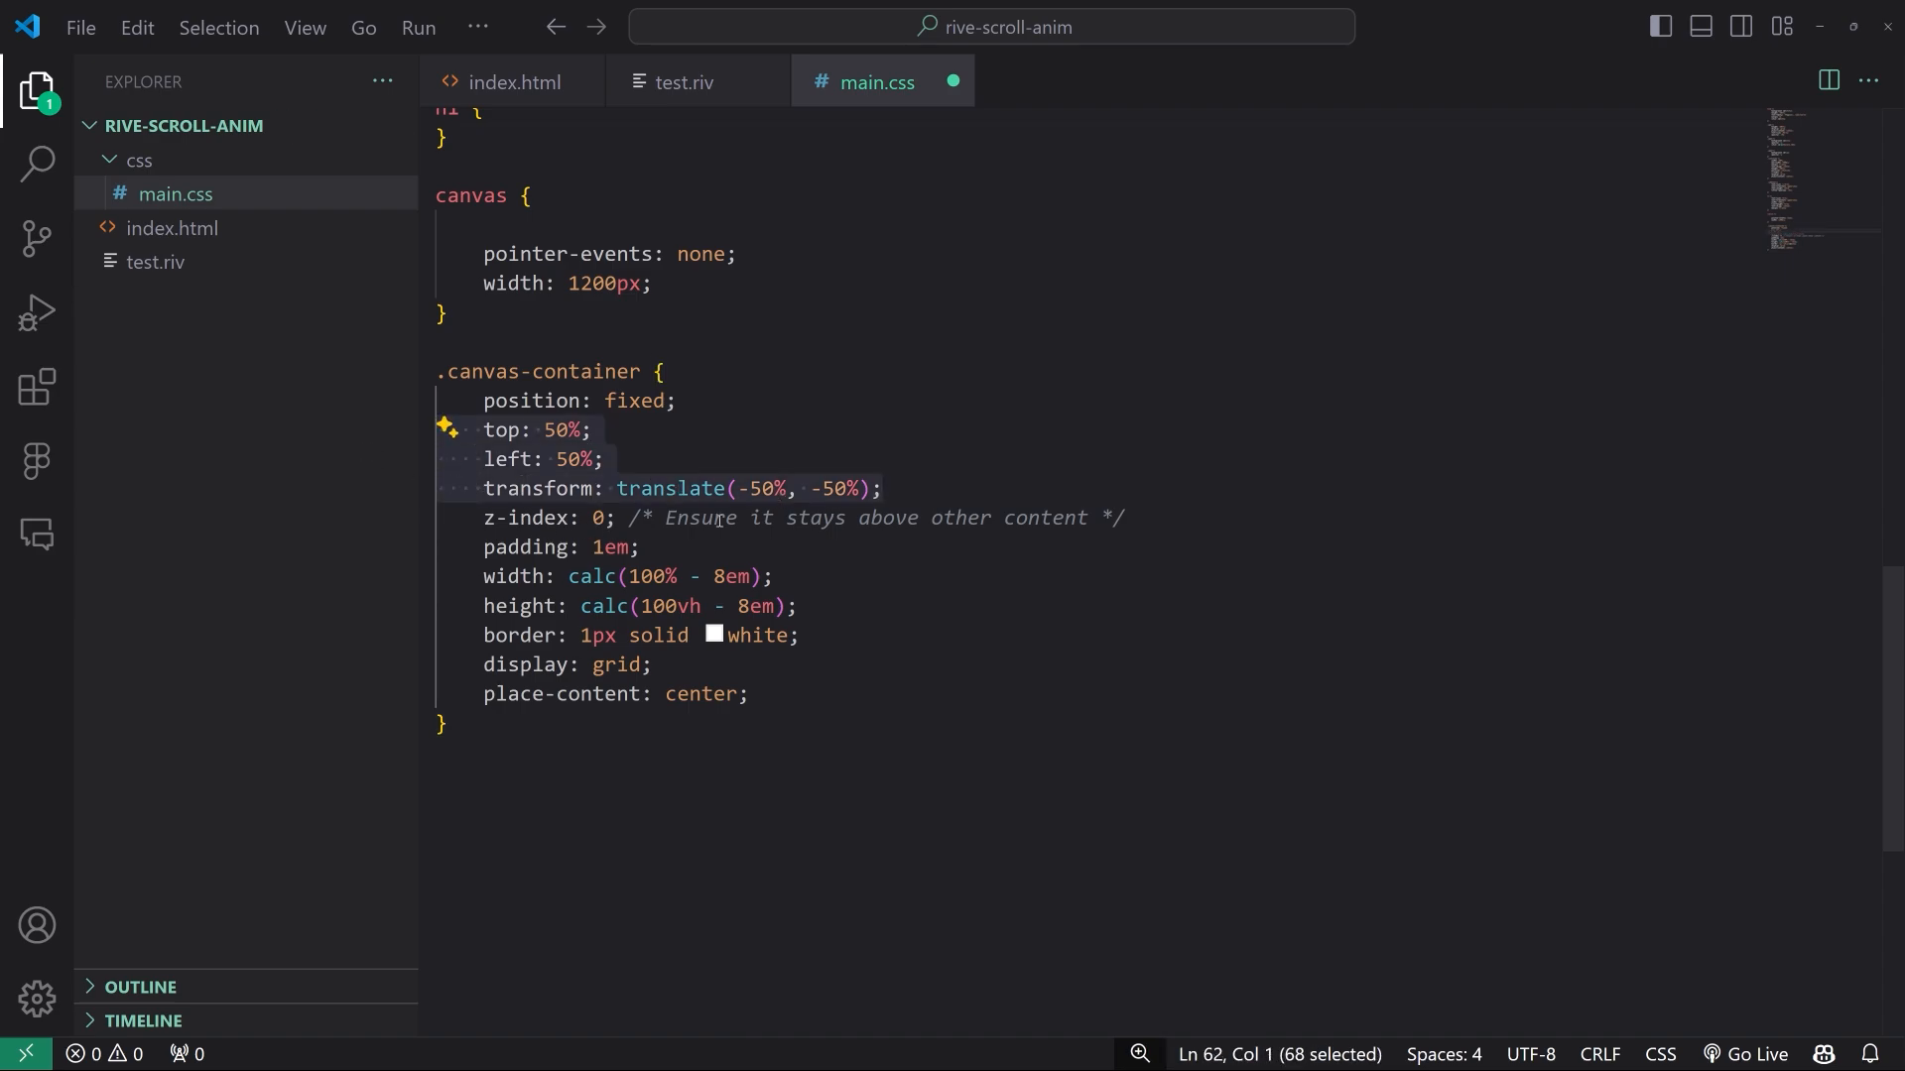
Review the z-index, display and place-content declarations of the .canvas-container rule in main.css
drag(715, 520, 437, 520)
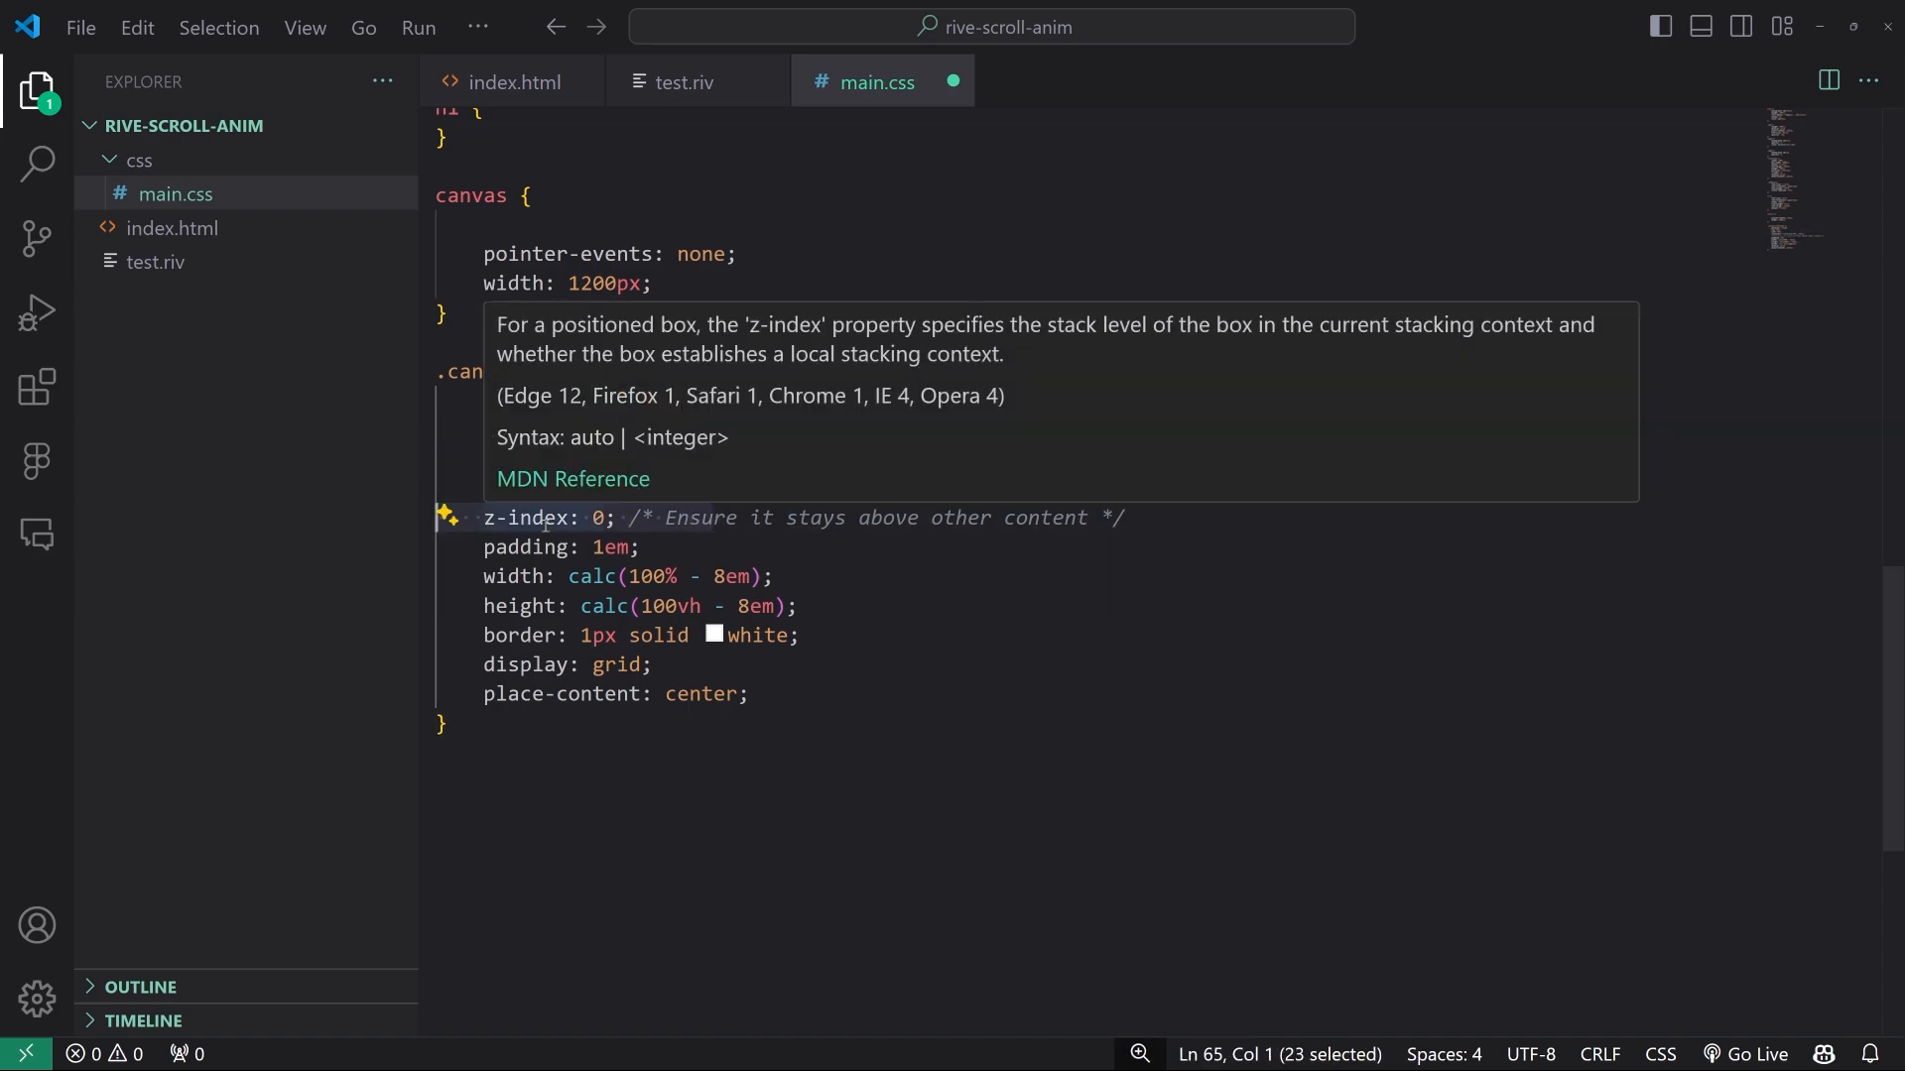
key(Right)
key(Right)
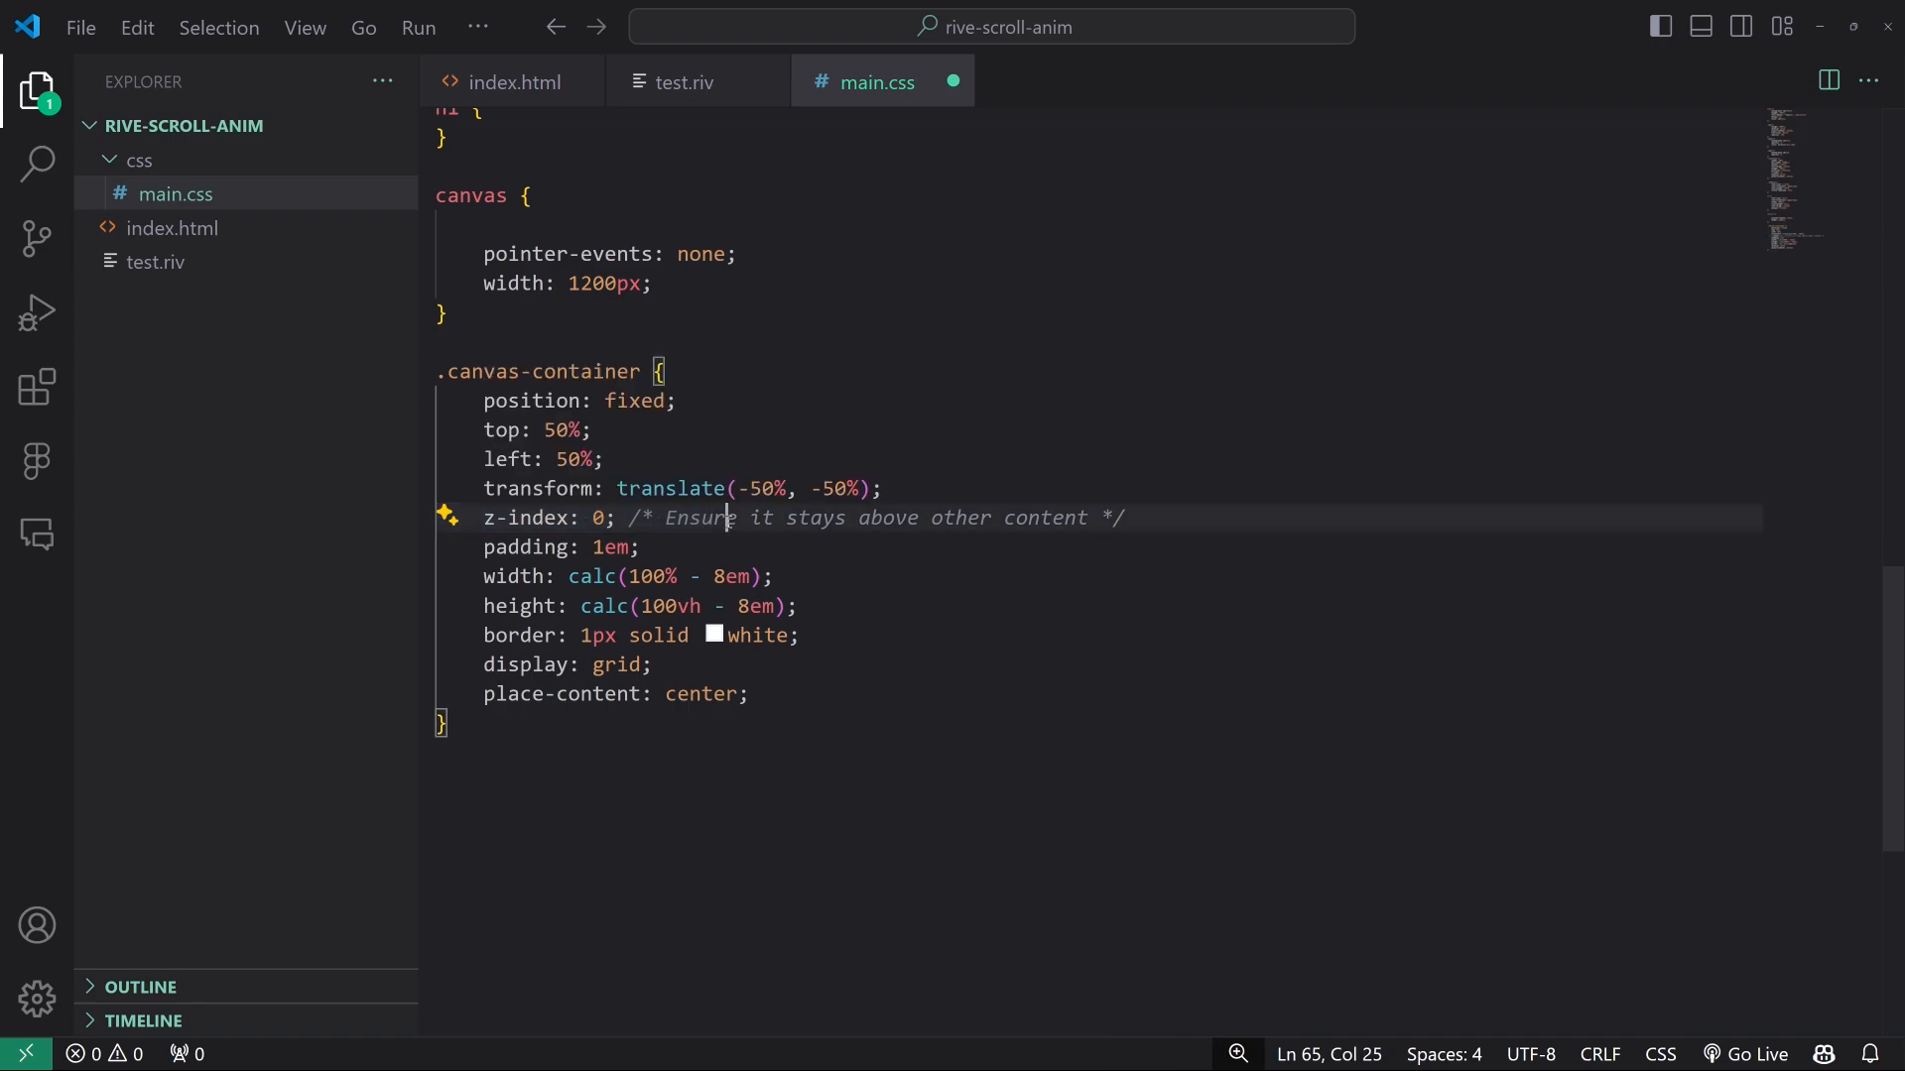
scroll(645, 466, down, 2)
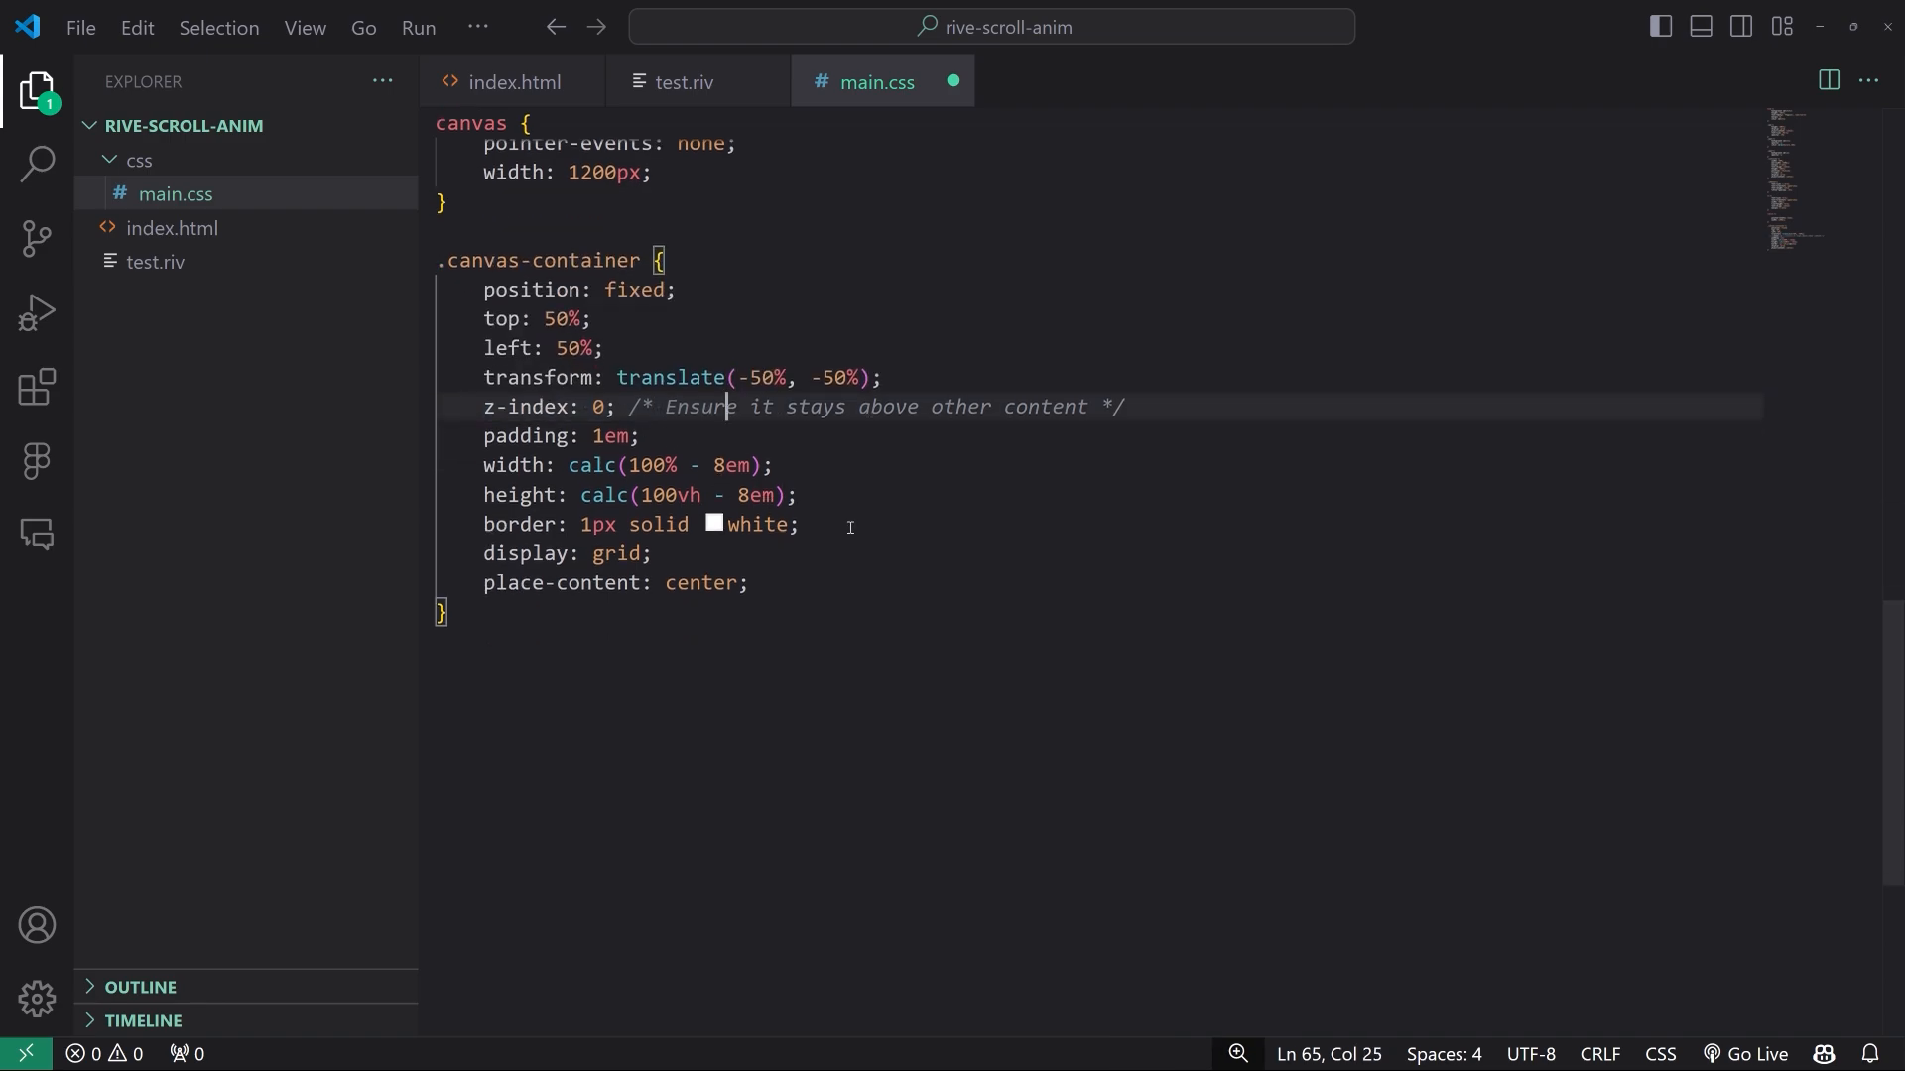
drag(818, 589, 372, 559)
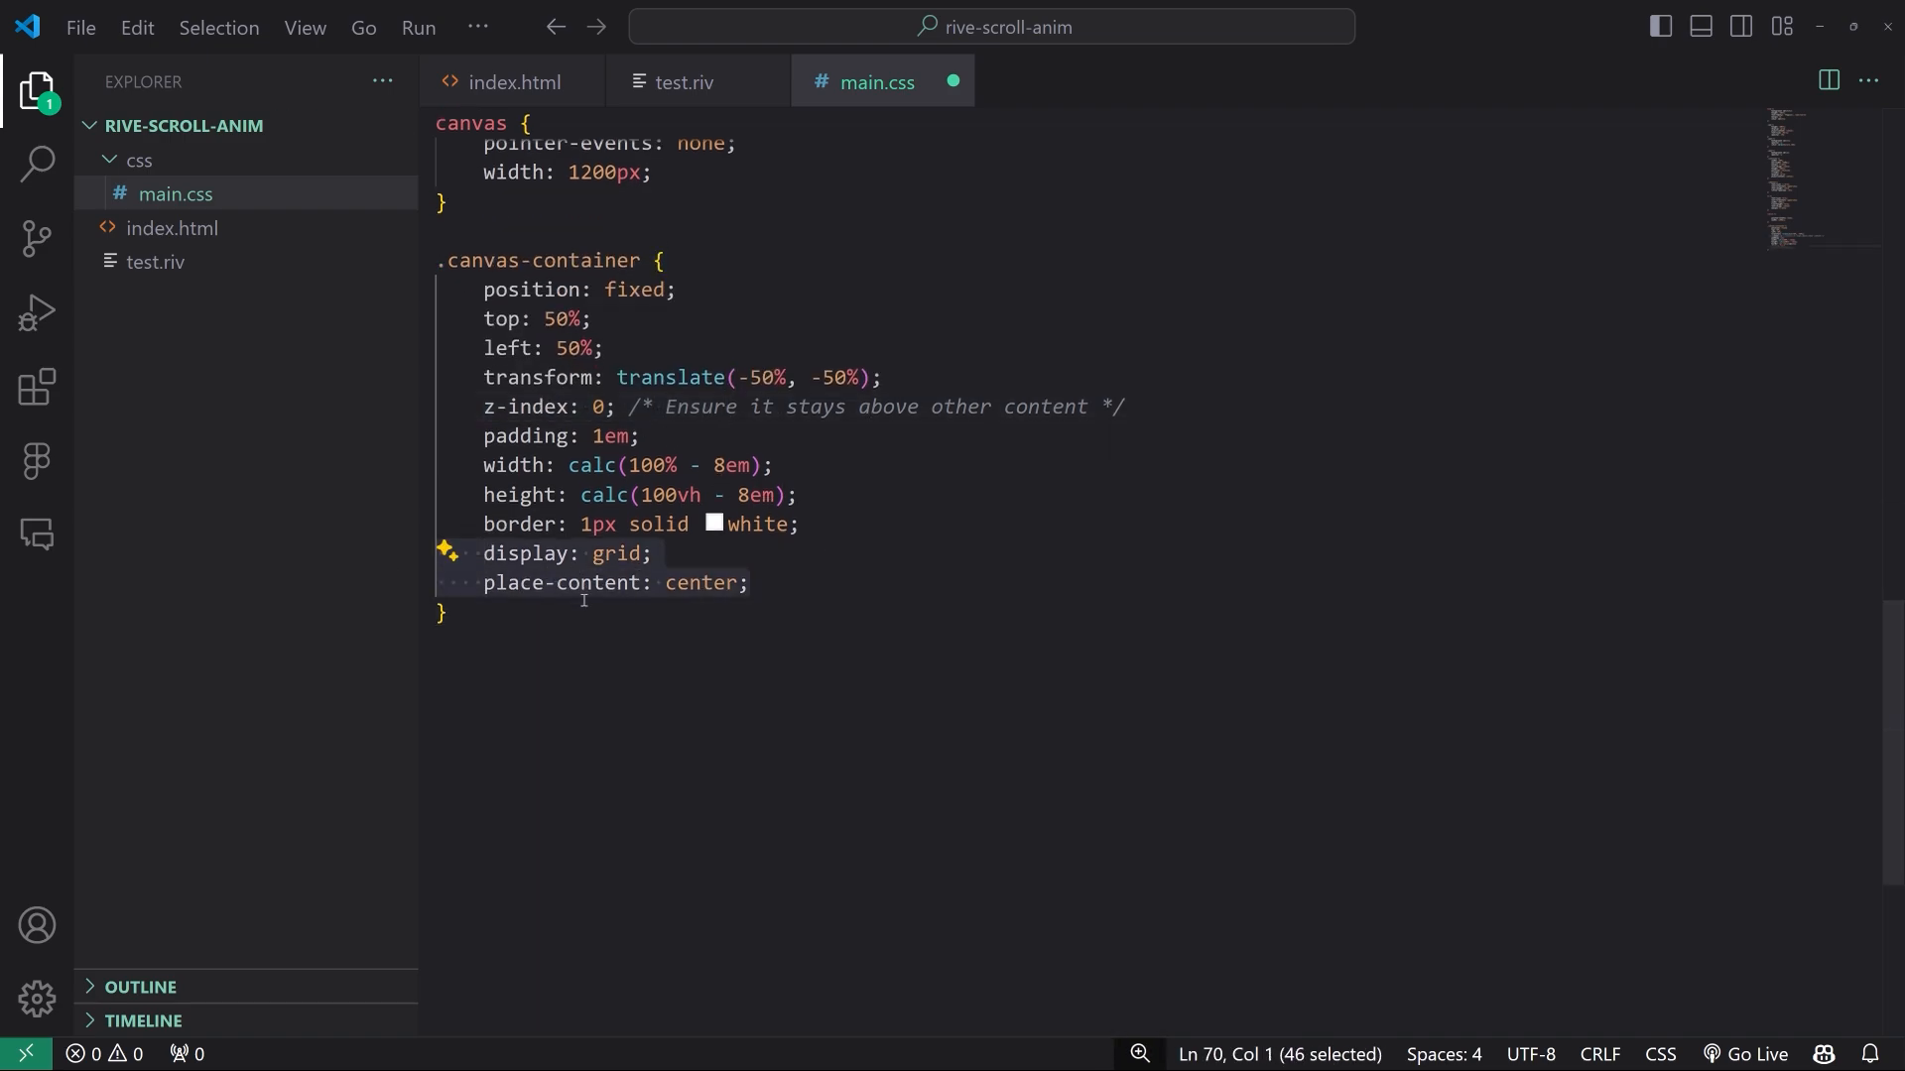
click(787, 582)
scroll(919, 582, up, 3)
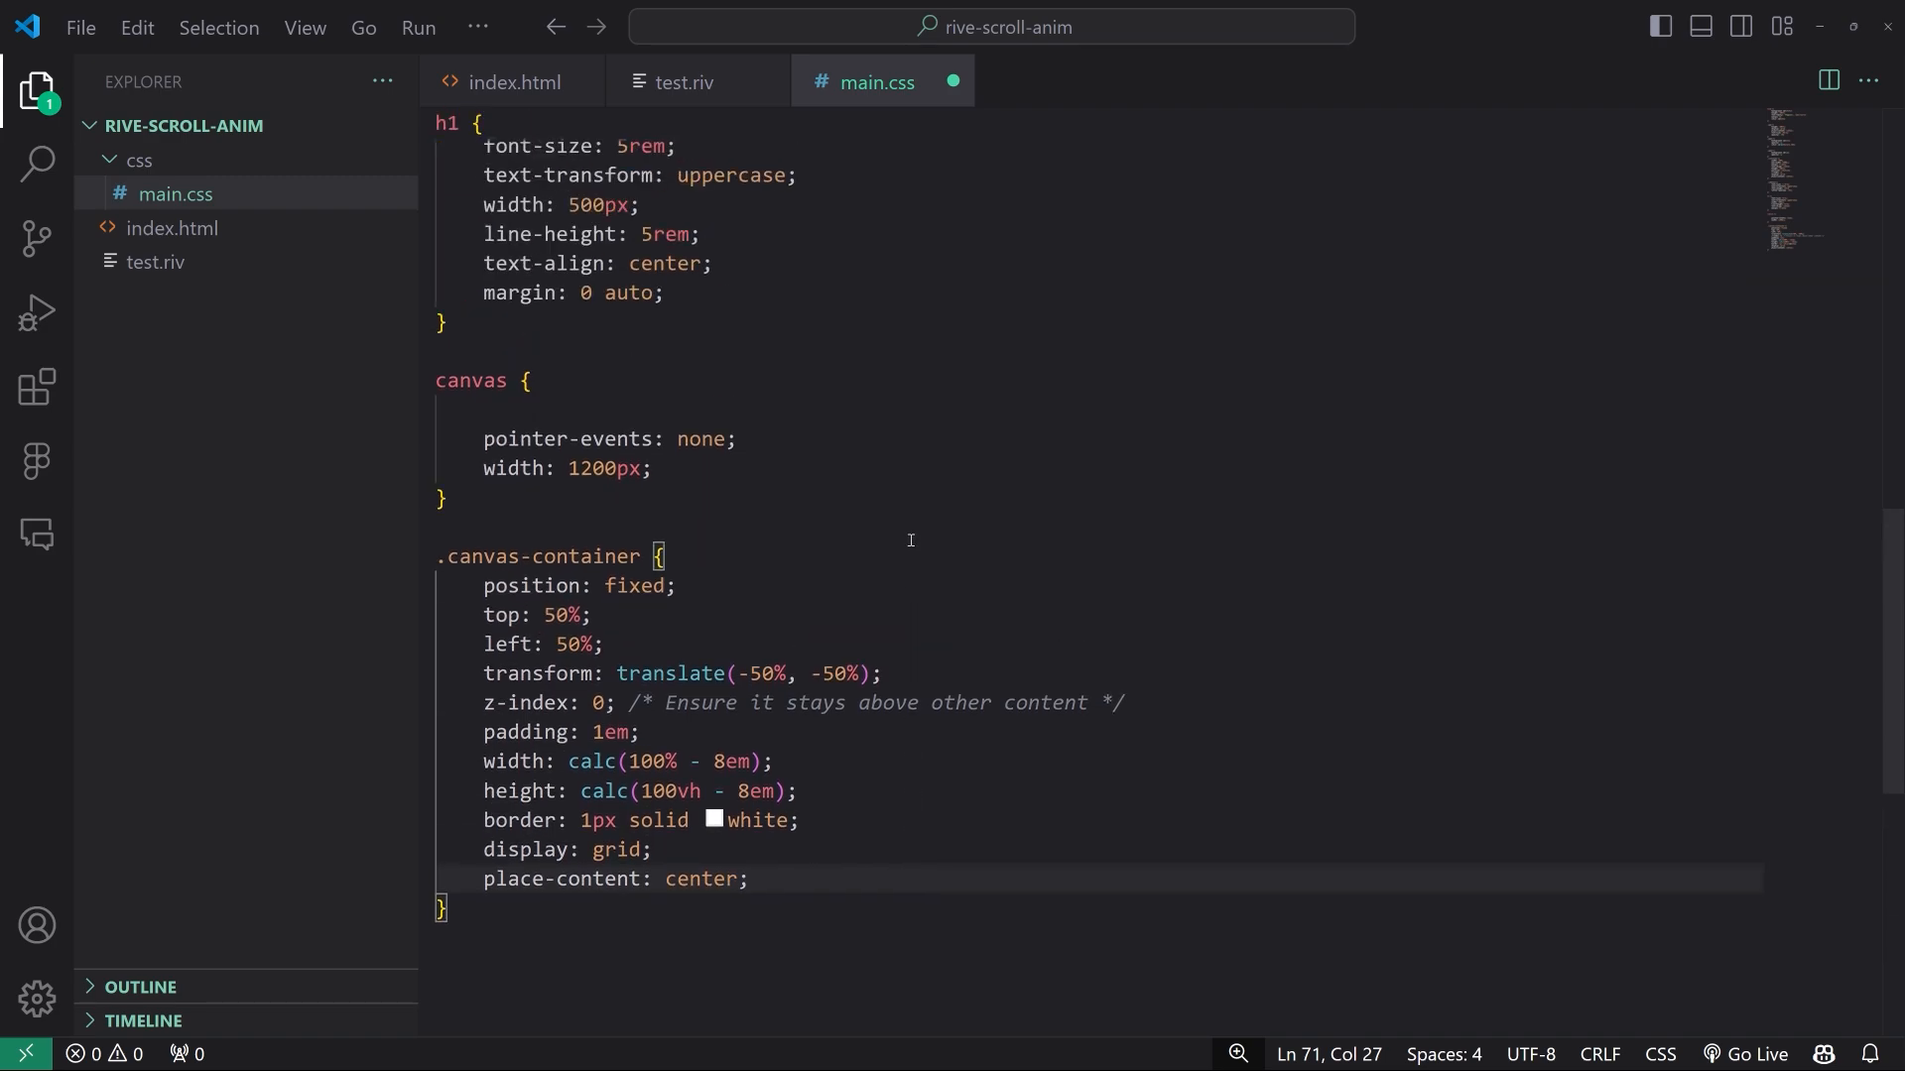
Save main.css and launch index.html in the browser with Live Server
click(910, 535)
click(965, 420)
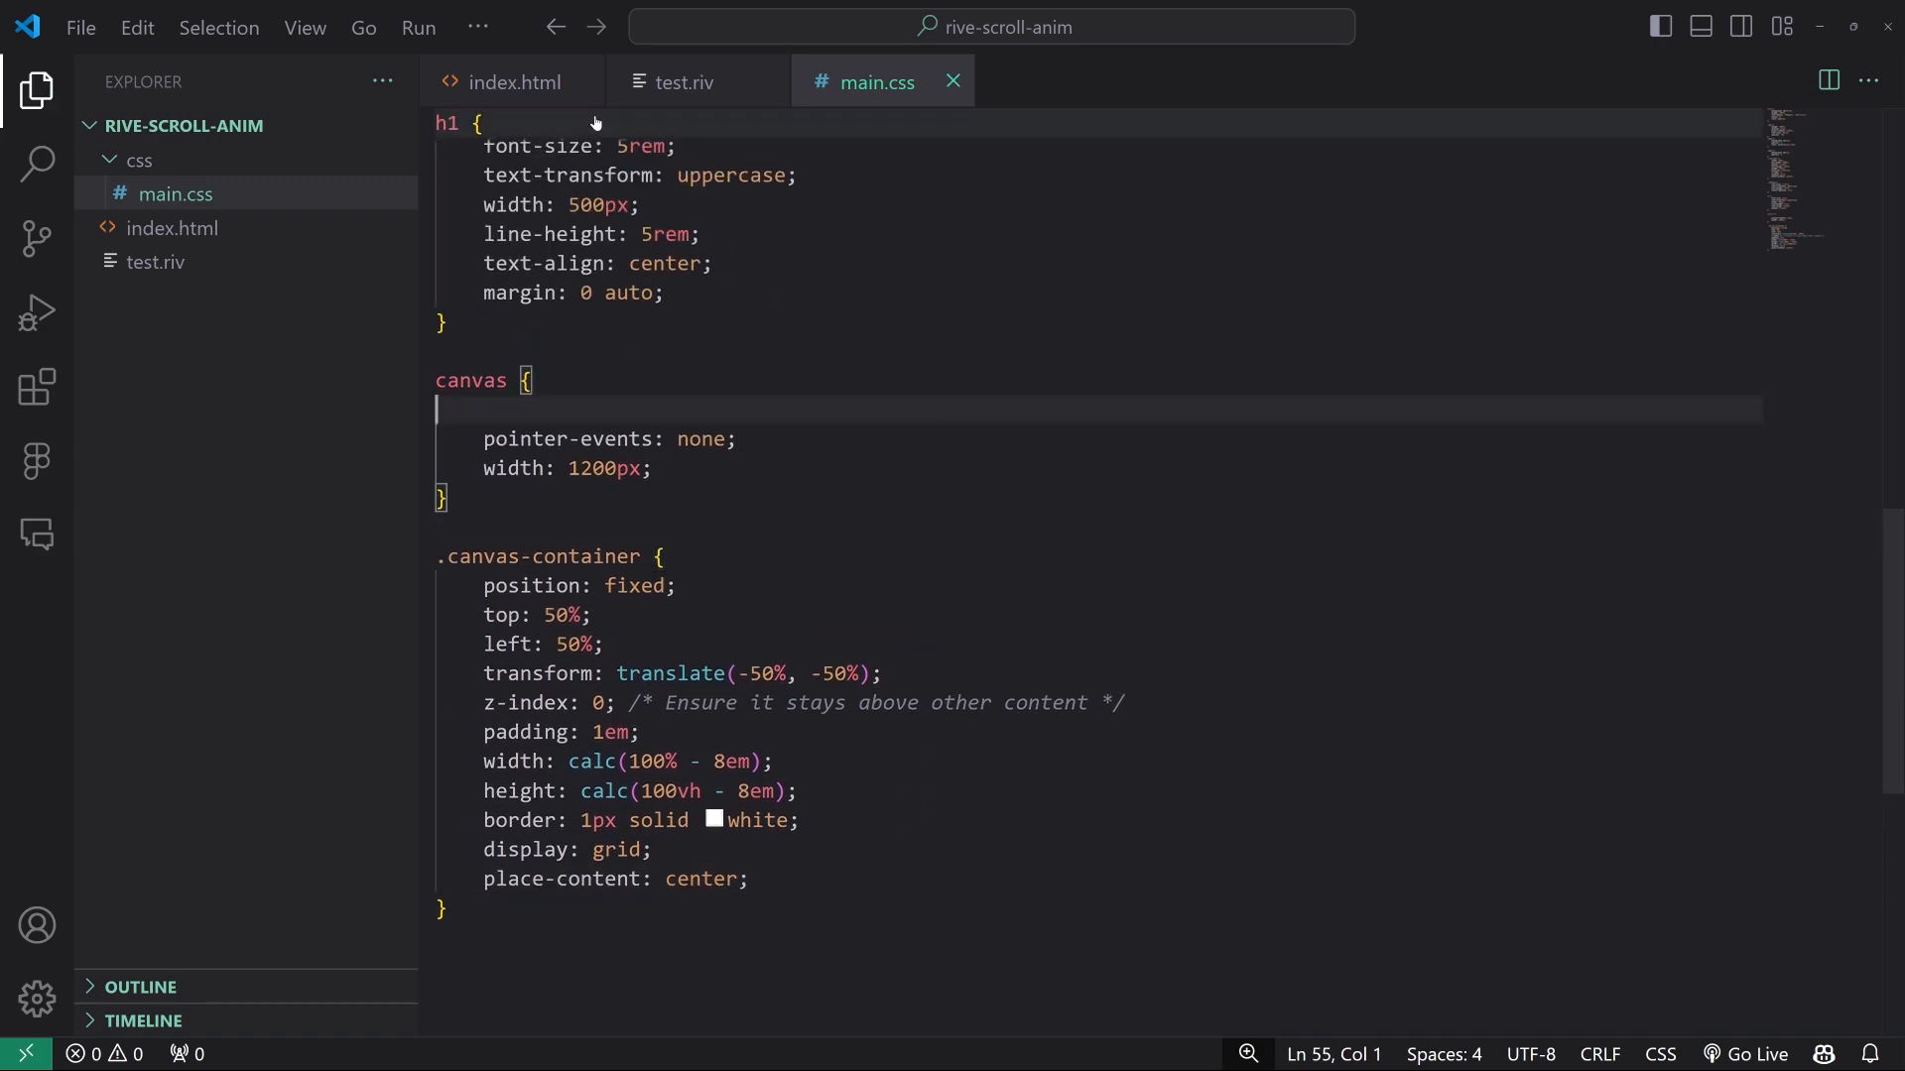
click(535, 89)
right_click(176, 230)
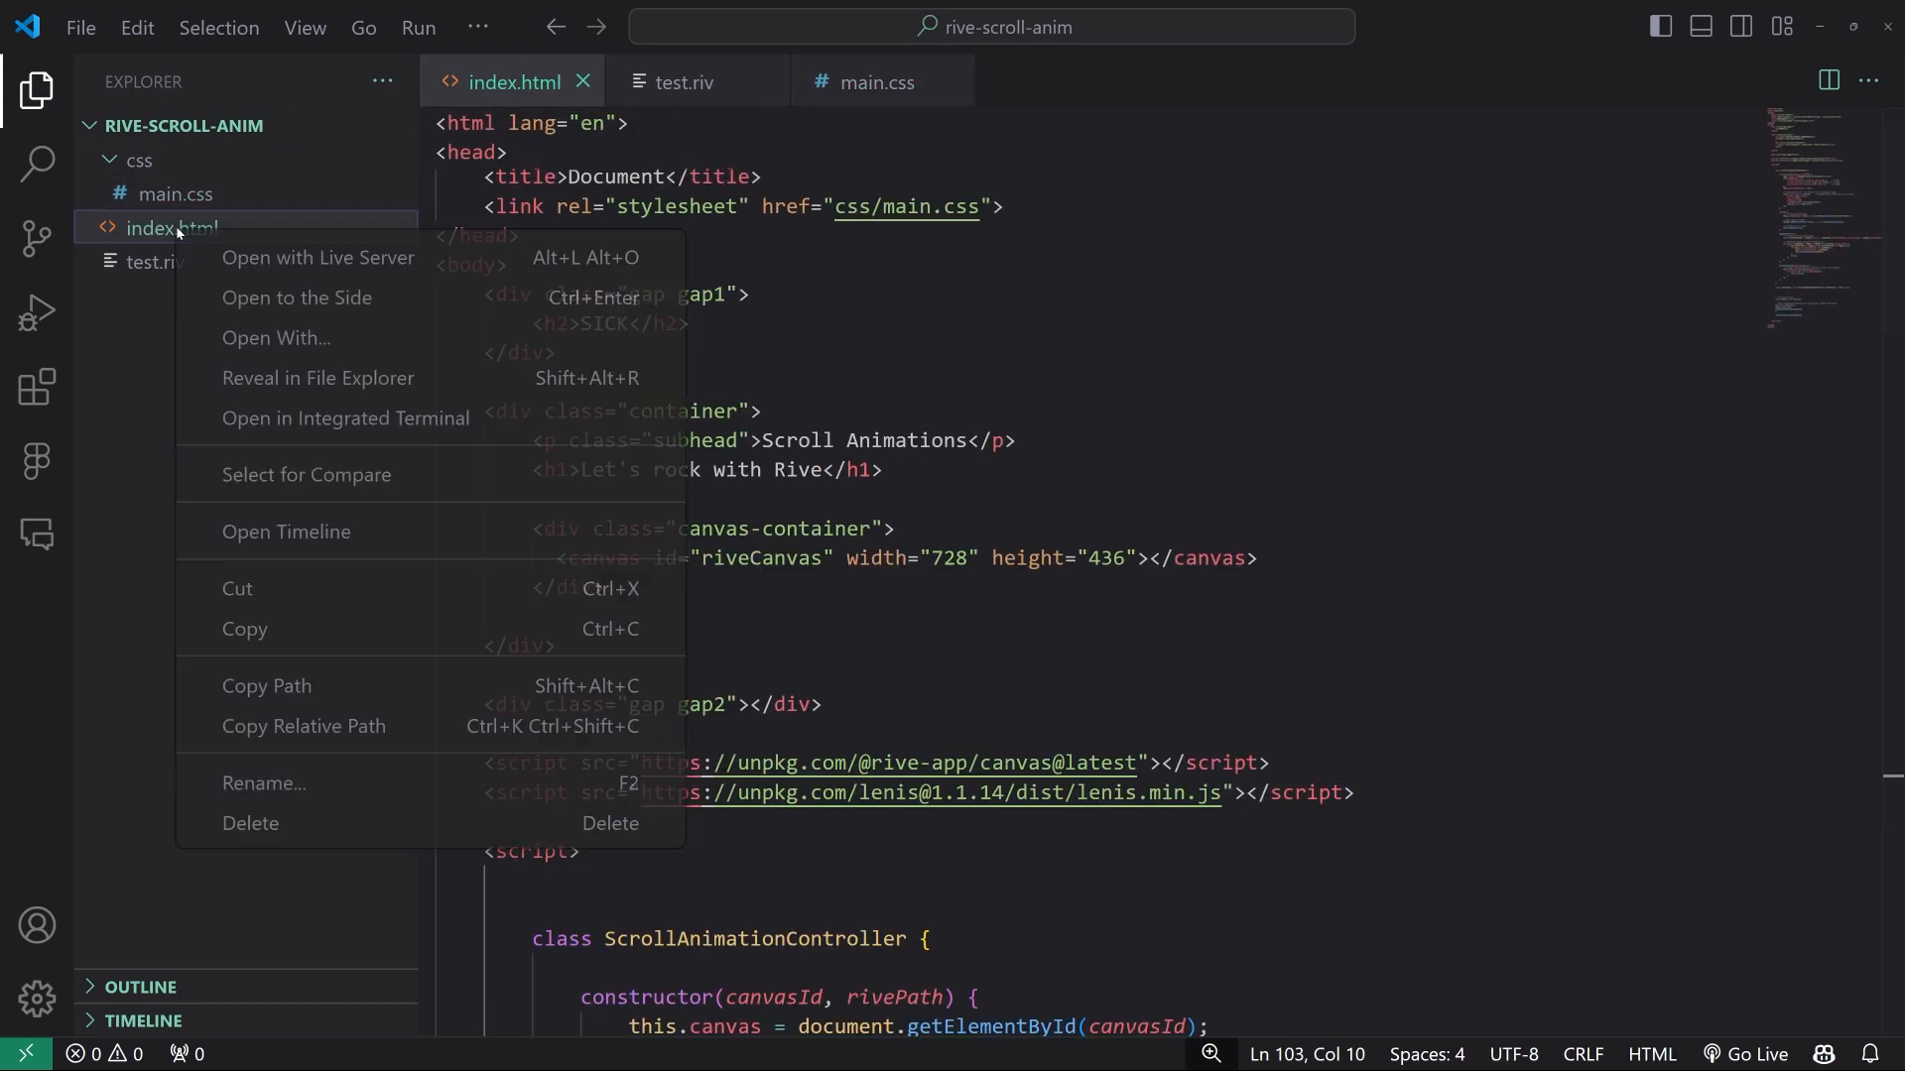
click(235, 260)
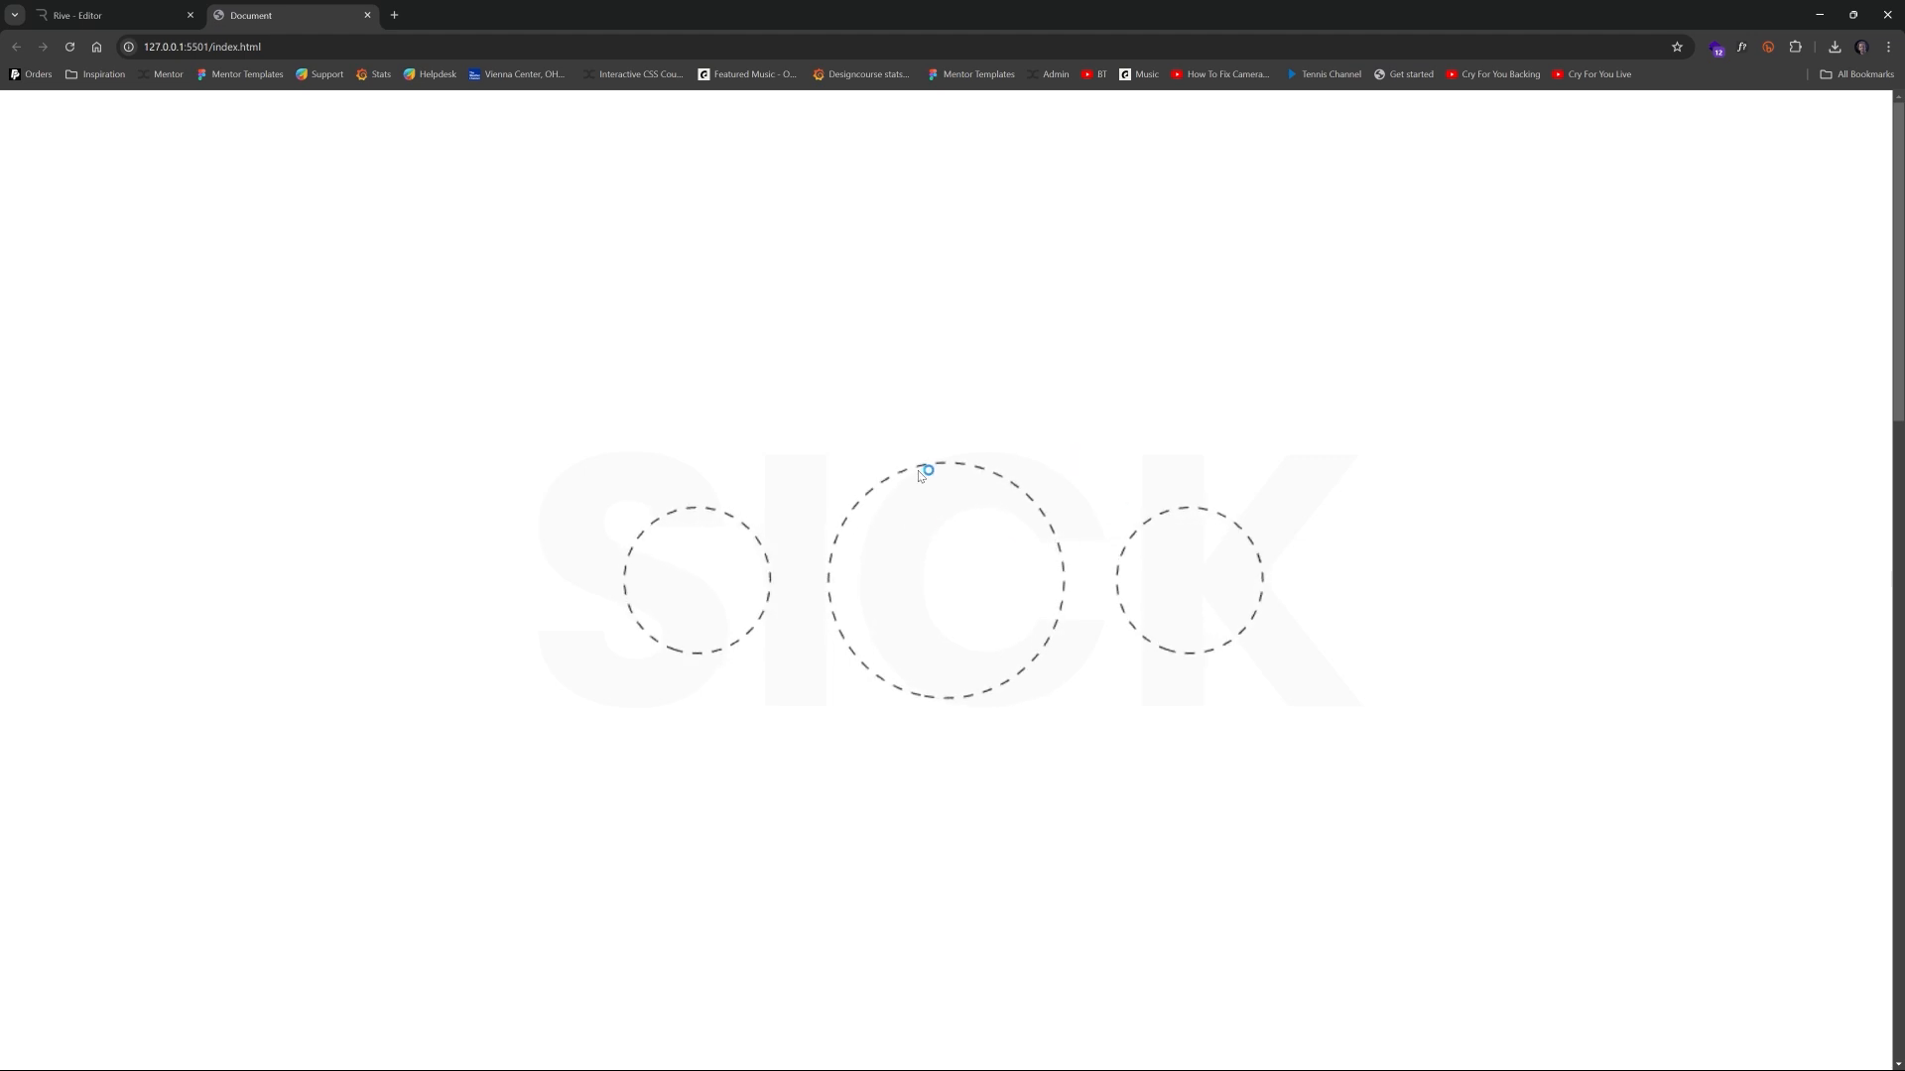
Test the scroll-driven circle animation between the white SICK section and the dark "Let's rock with Rive" section in both directions
scroll(1158, 494, down, 3)
scroll(1159, 494, up, 1)
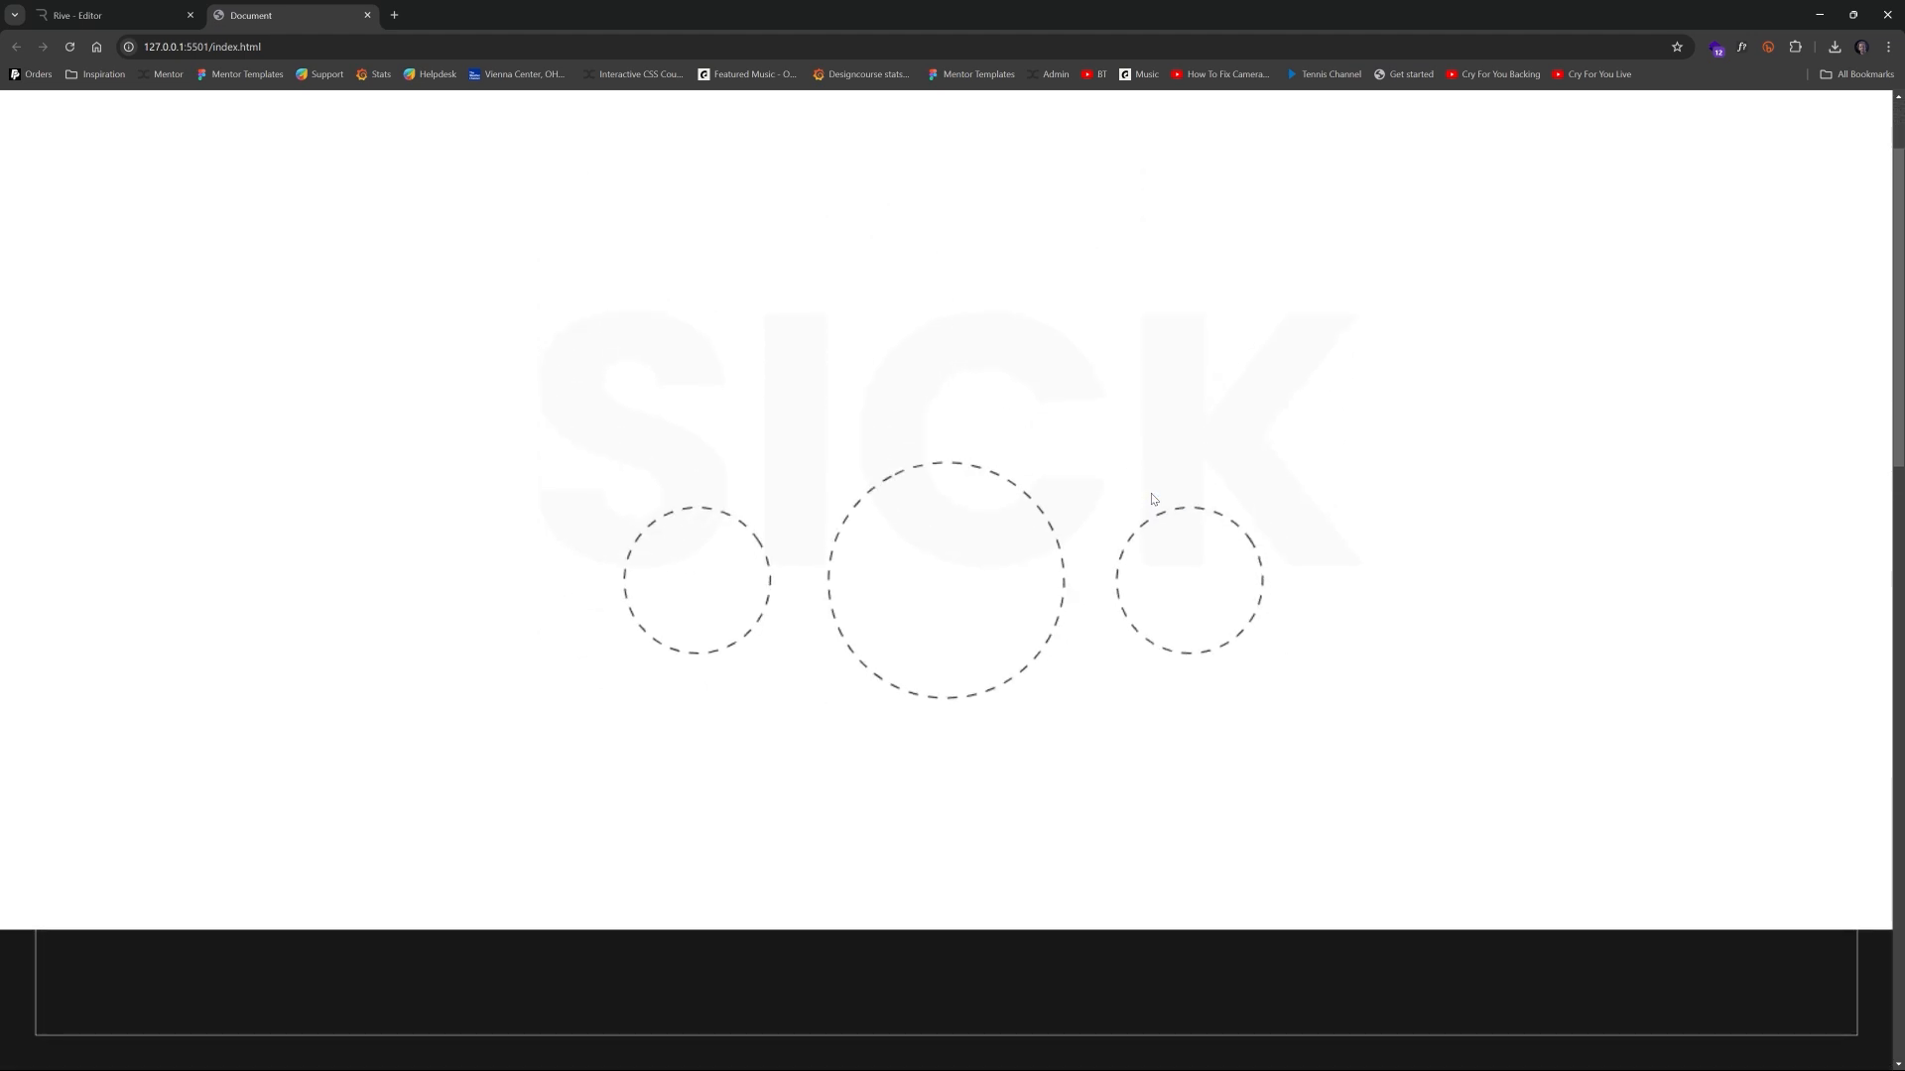
scroll(1160, 498, down, 1)
scroll(1164, 502, down, 1)
scroll(1167, 504, up, 1)
scroll(1167, 505, down, 1)
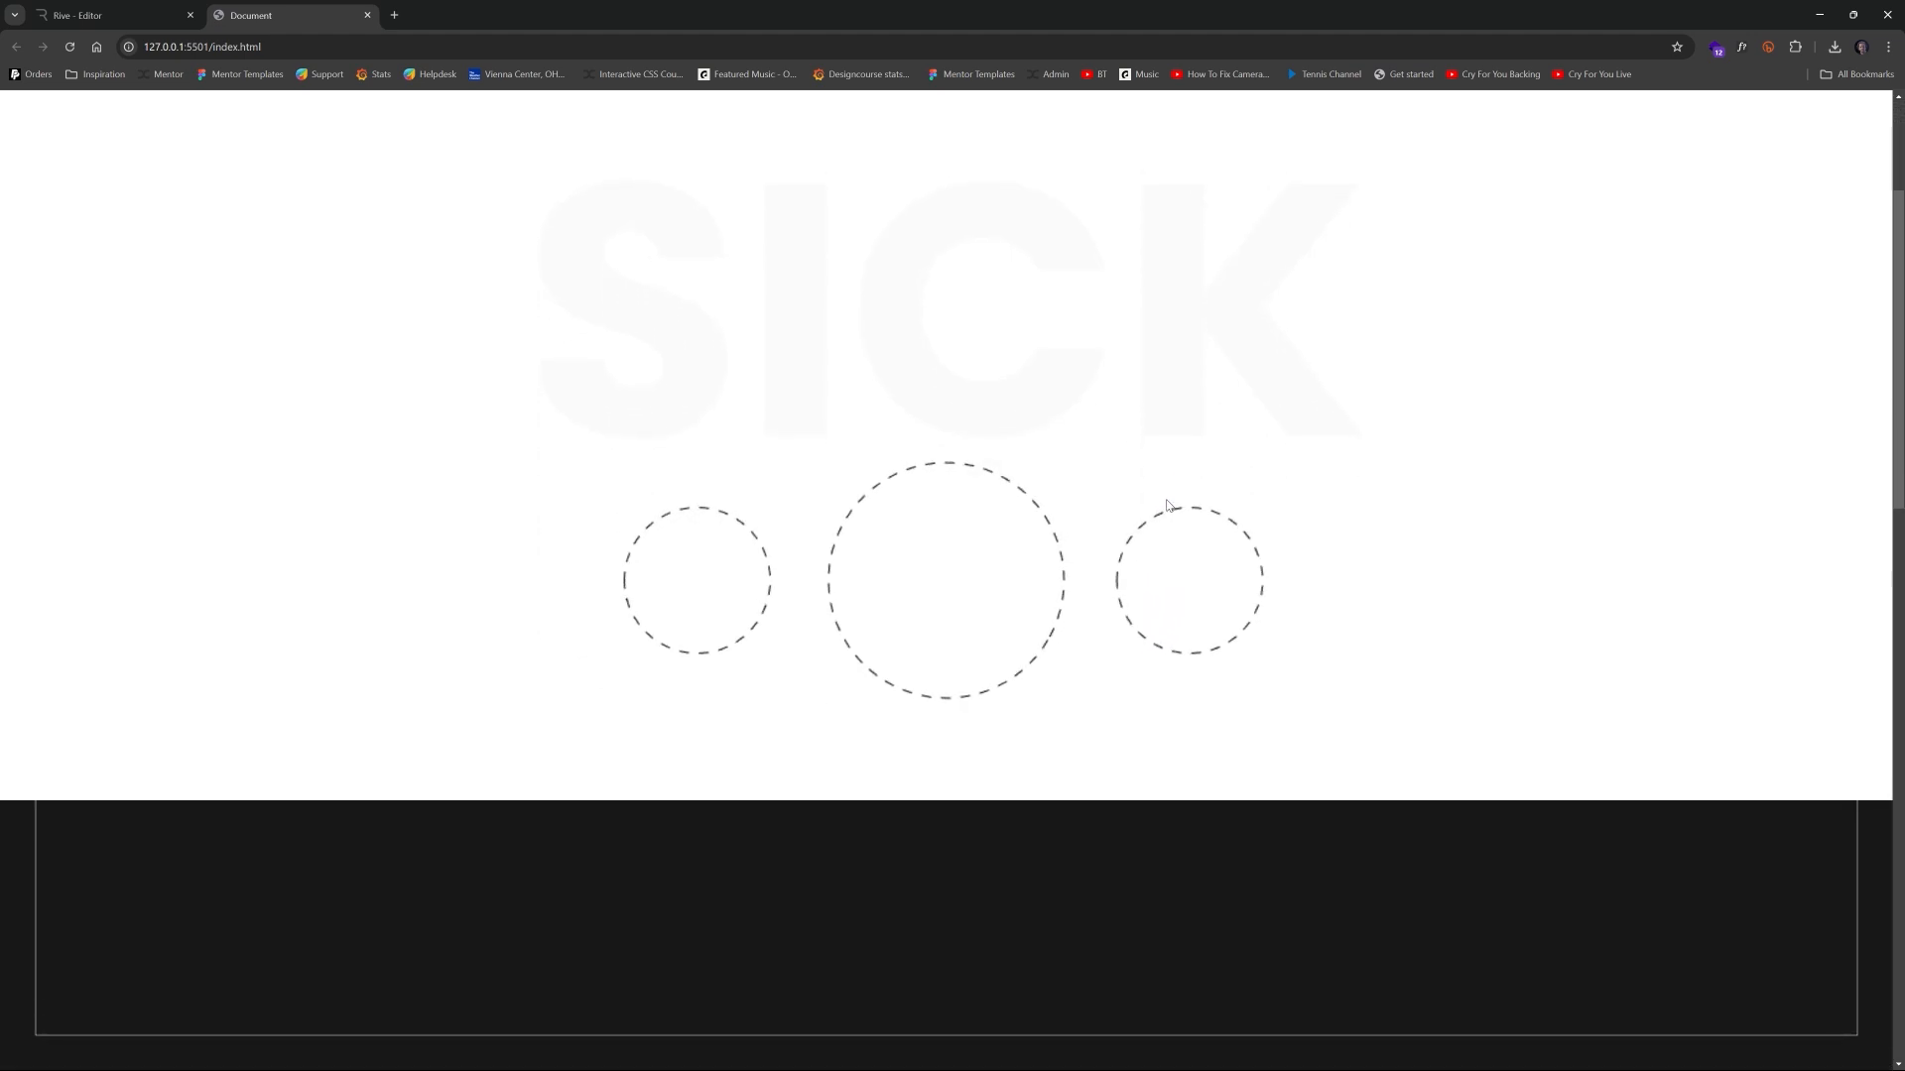
scroll(1167, 504, up, 2)
scroll(1169, 505, down, 5)
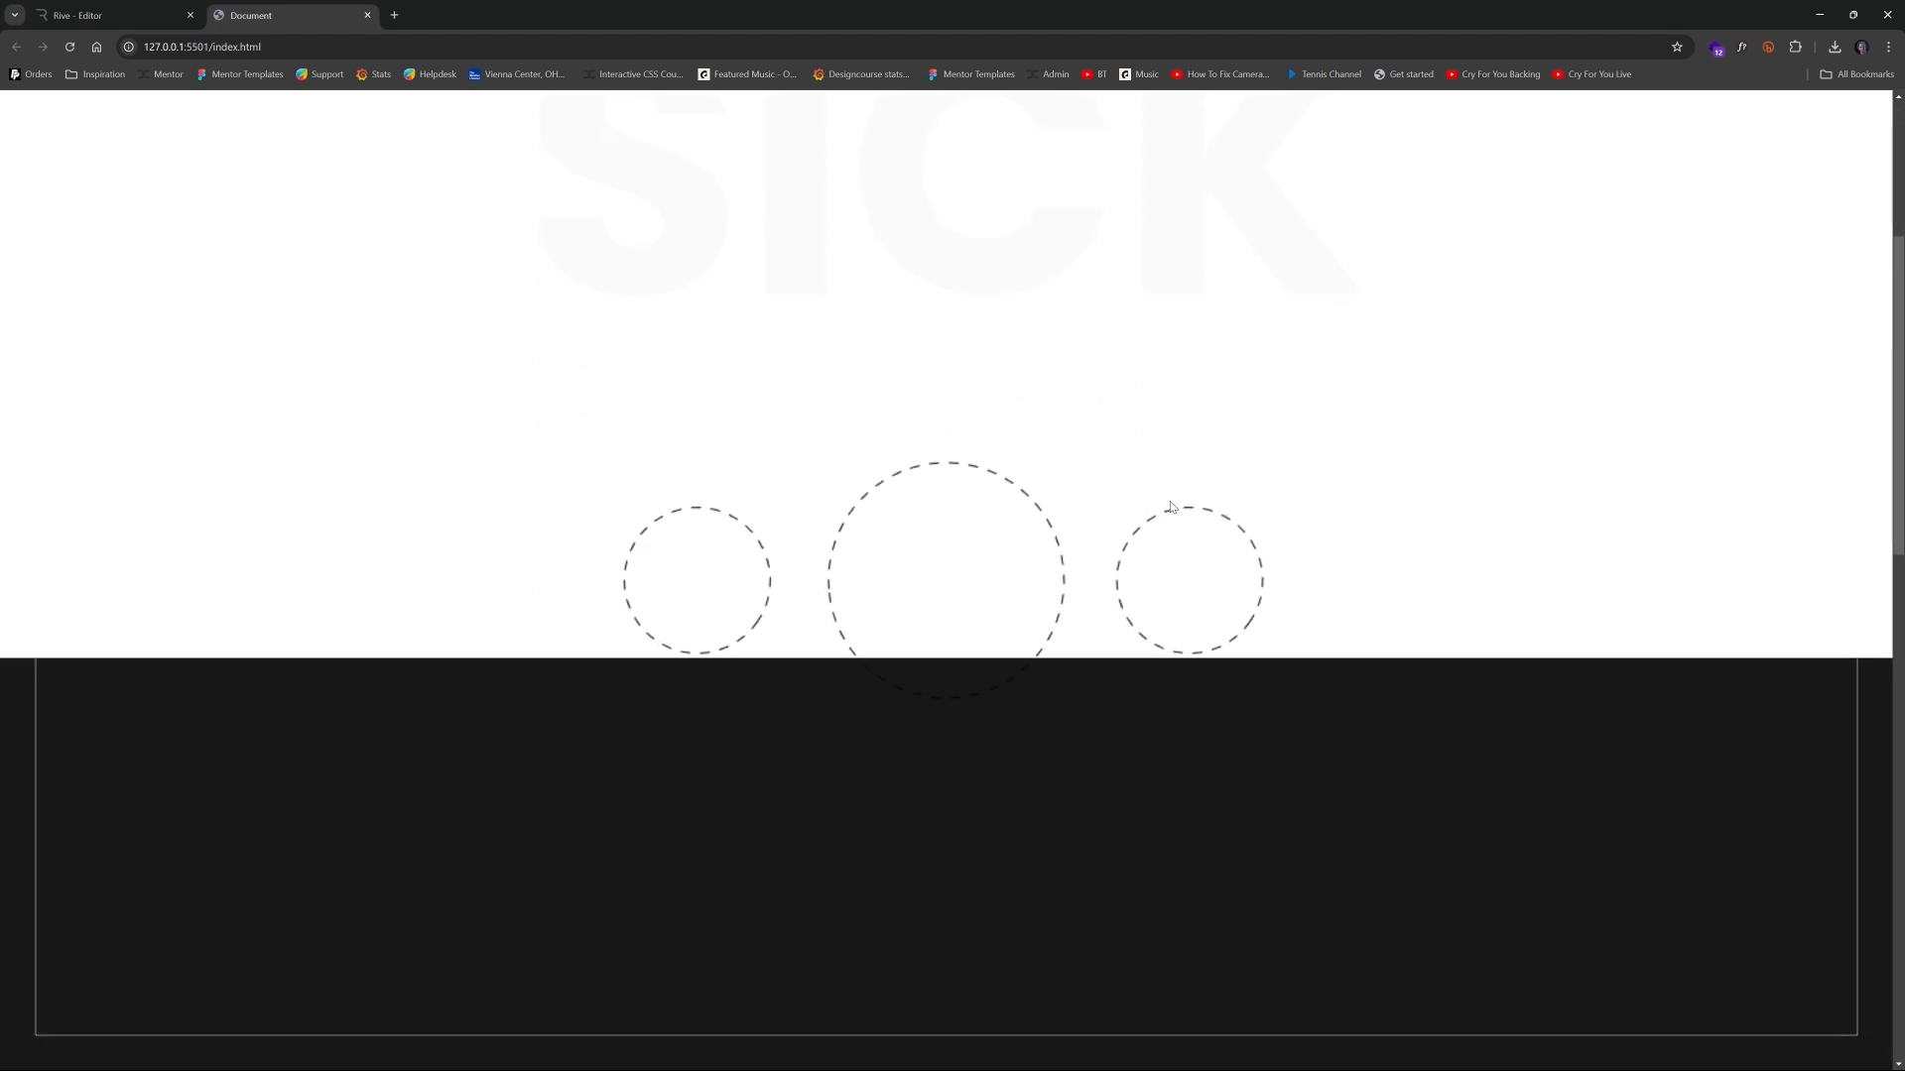
scroll(1170, 500, down, 3)
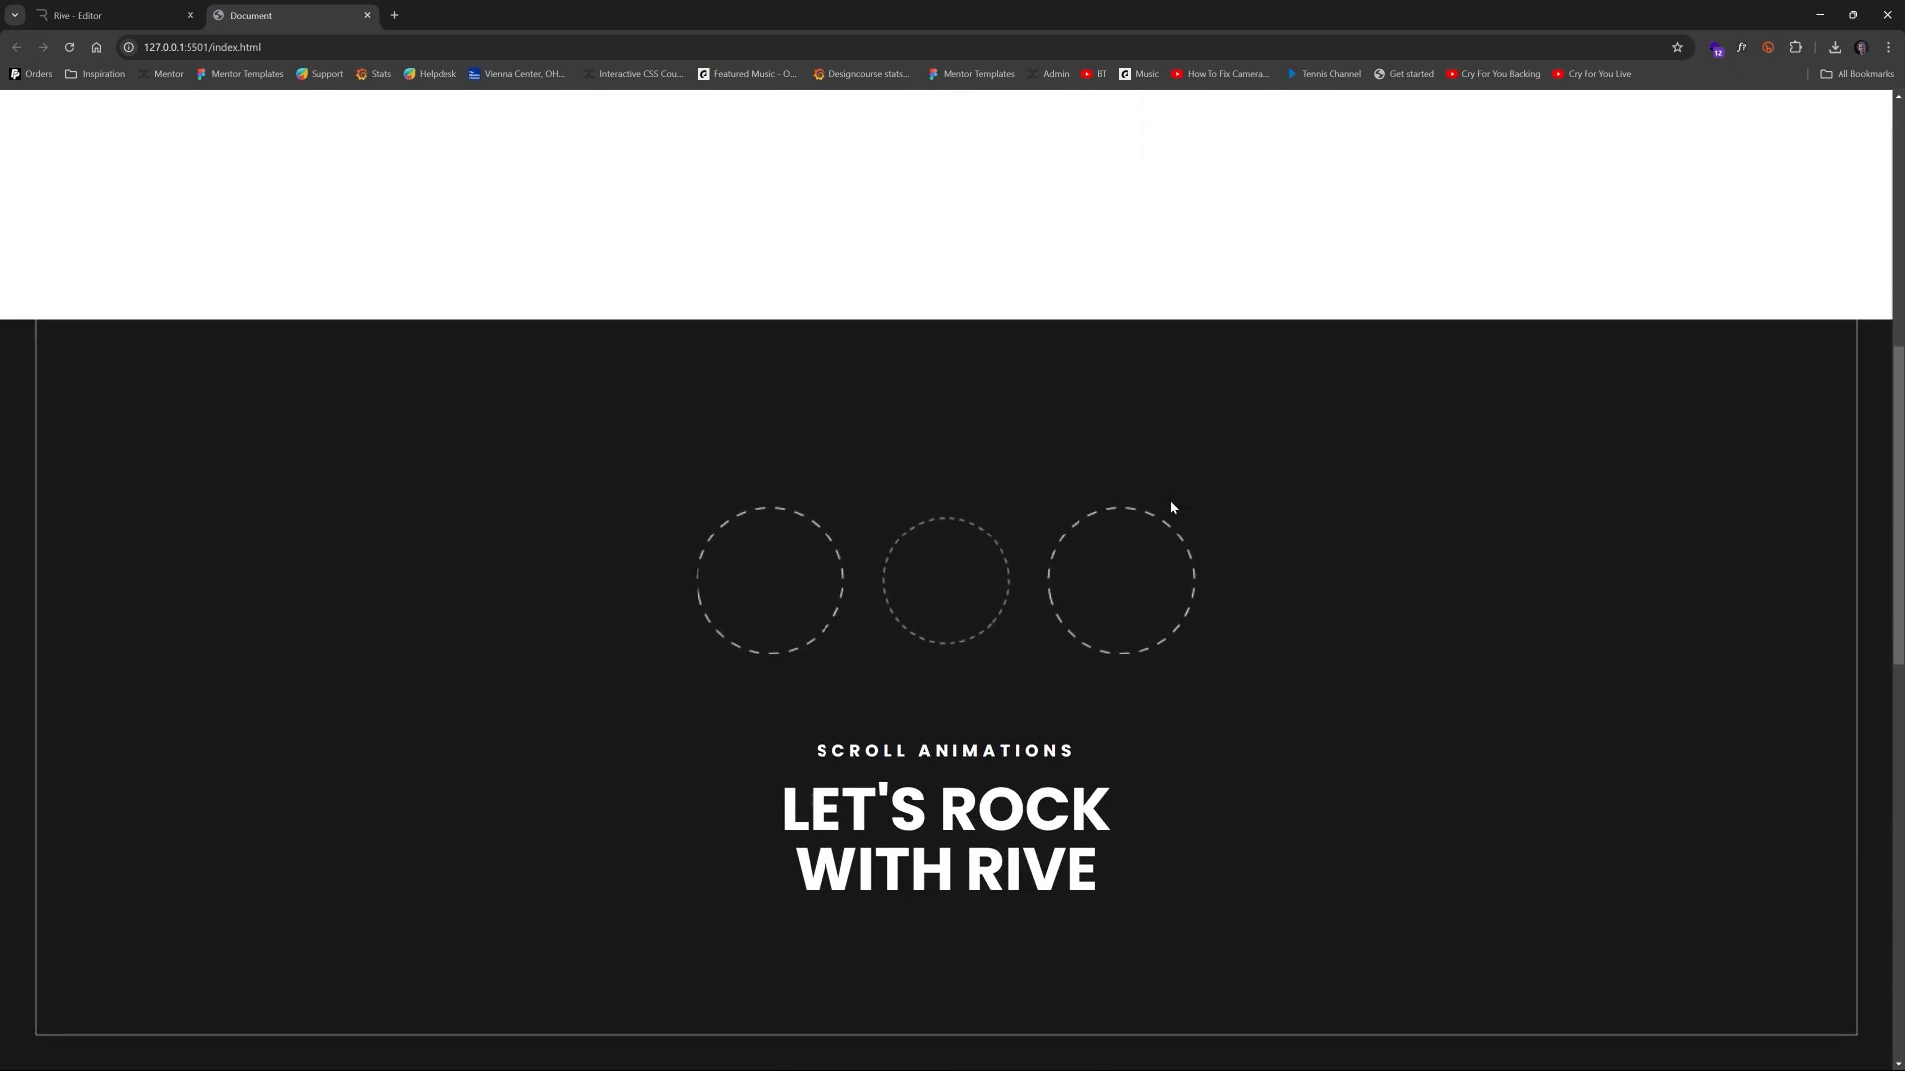
scroll(1185, 501, up, 6)
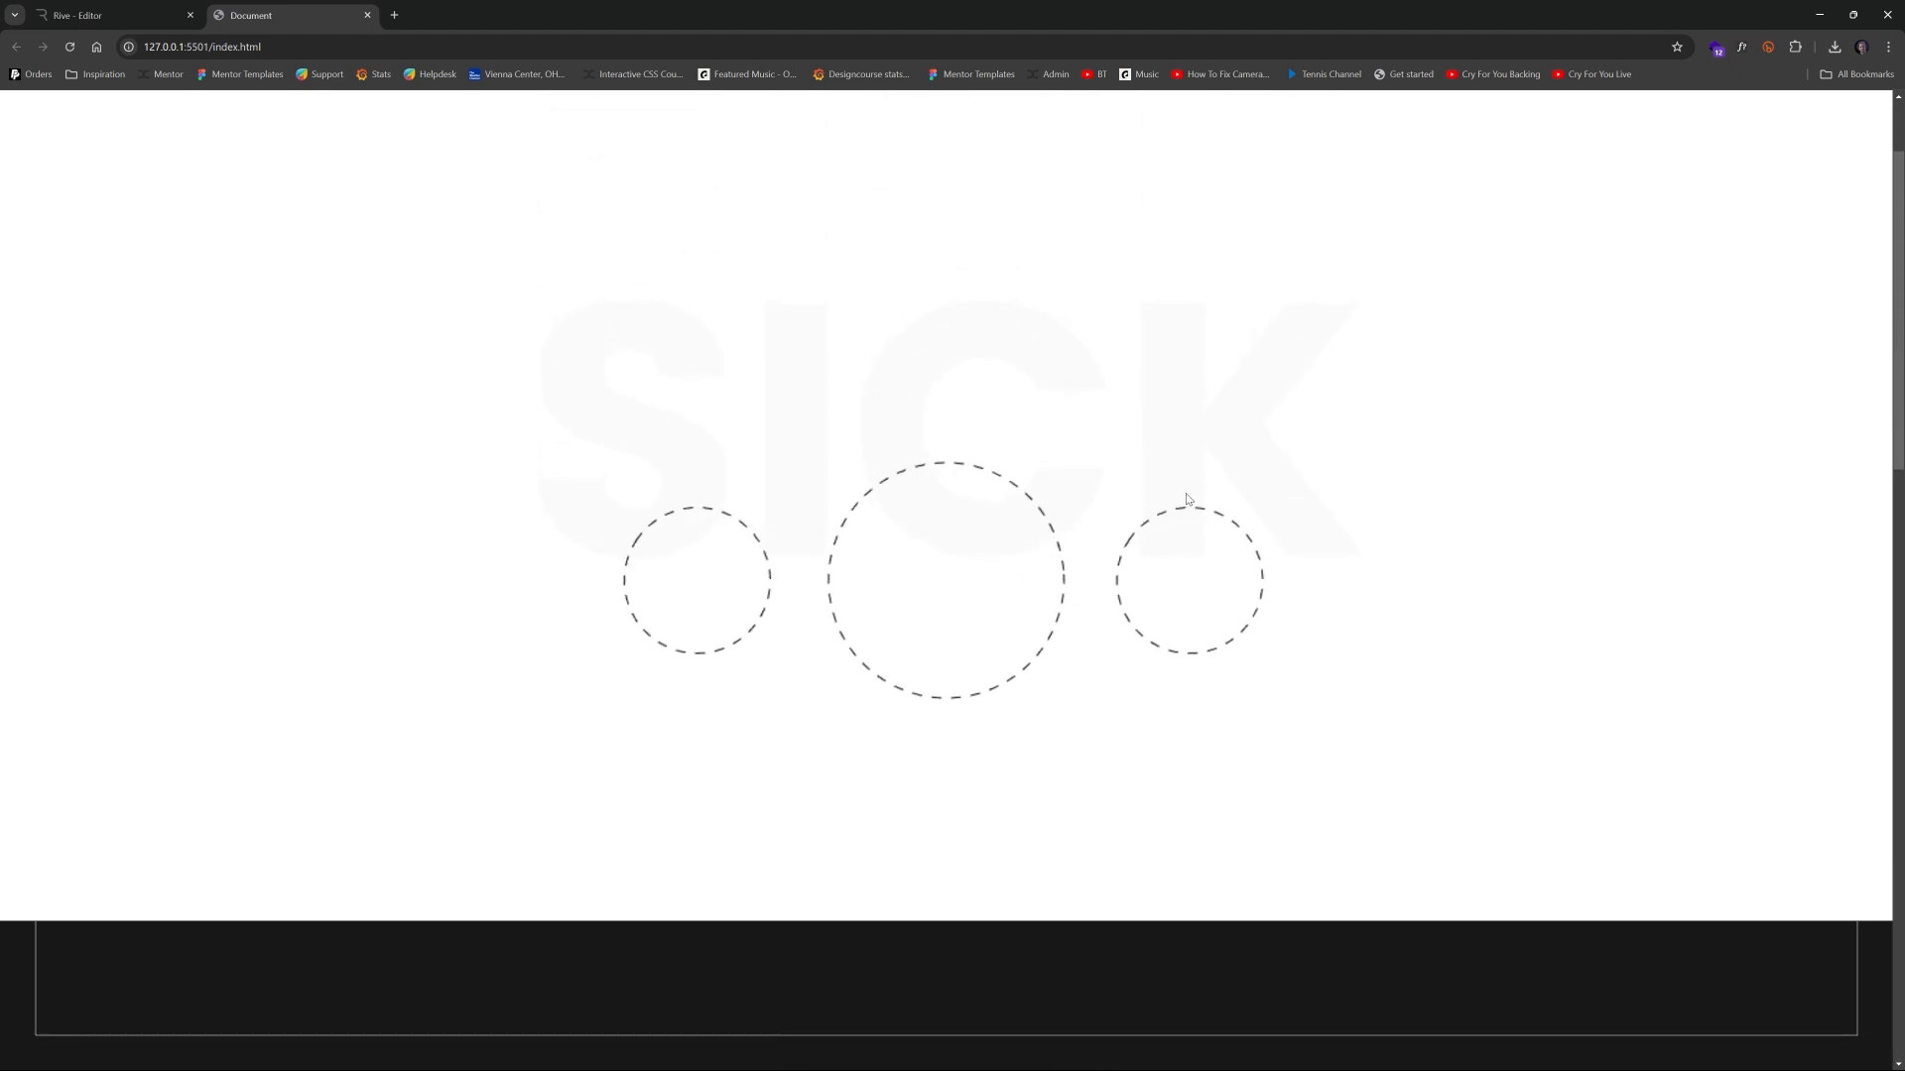
scroll(1186, 499, down, 5)
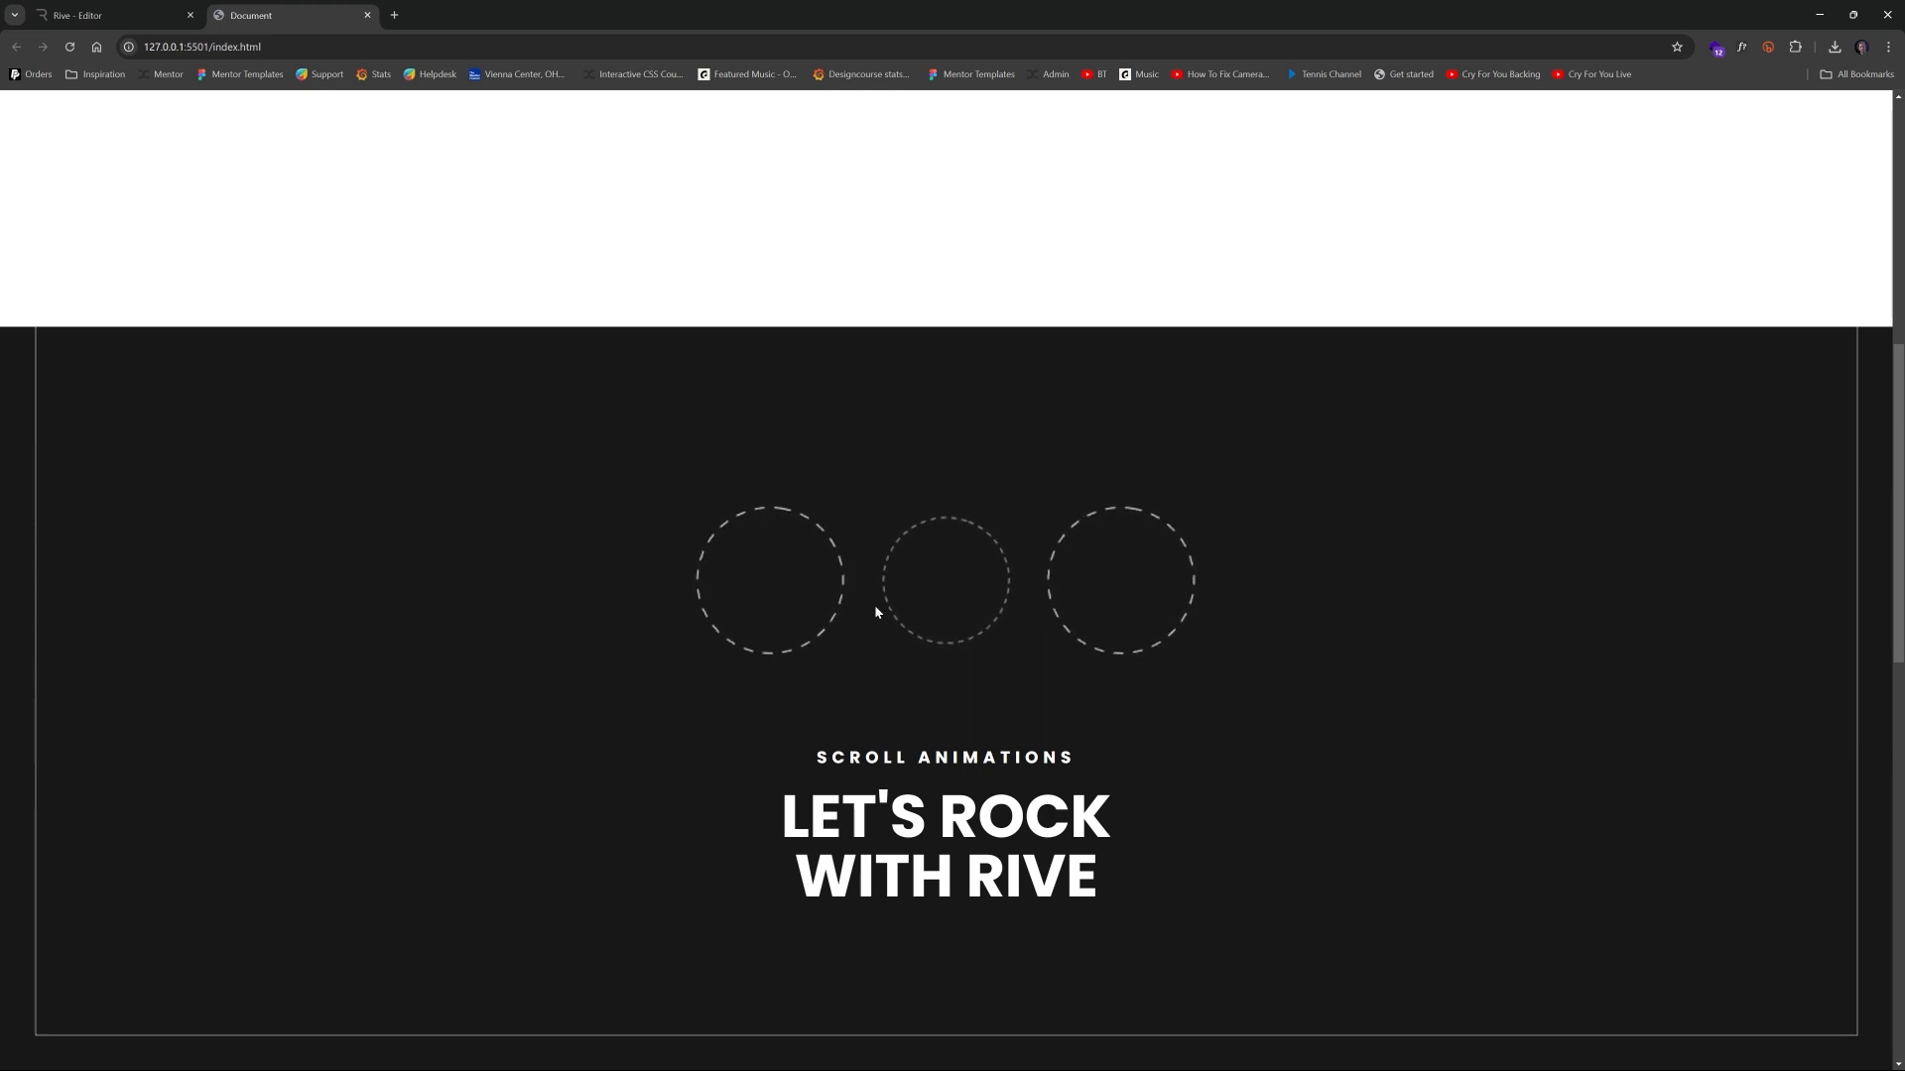
Test the circle animation from the dark section into the blue section, then back through the whole page in both directions
scroll(999, 510, down, 2)
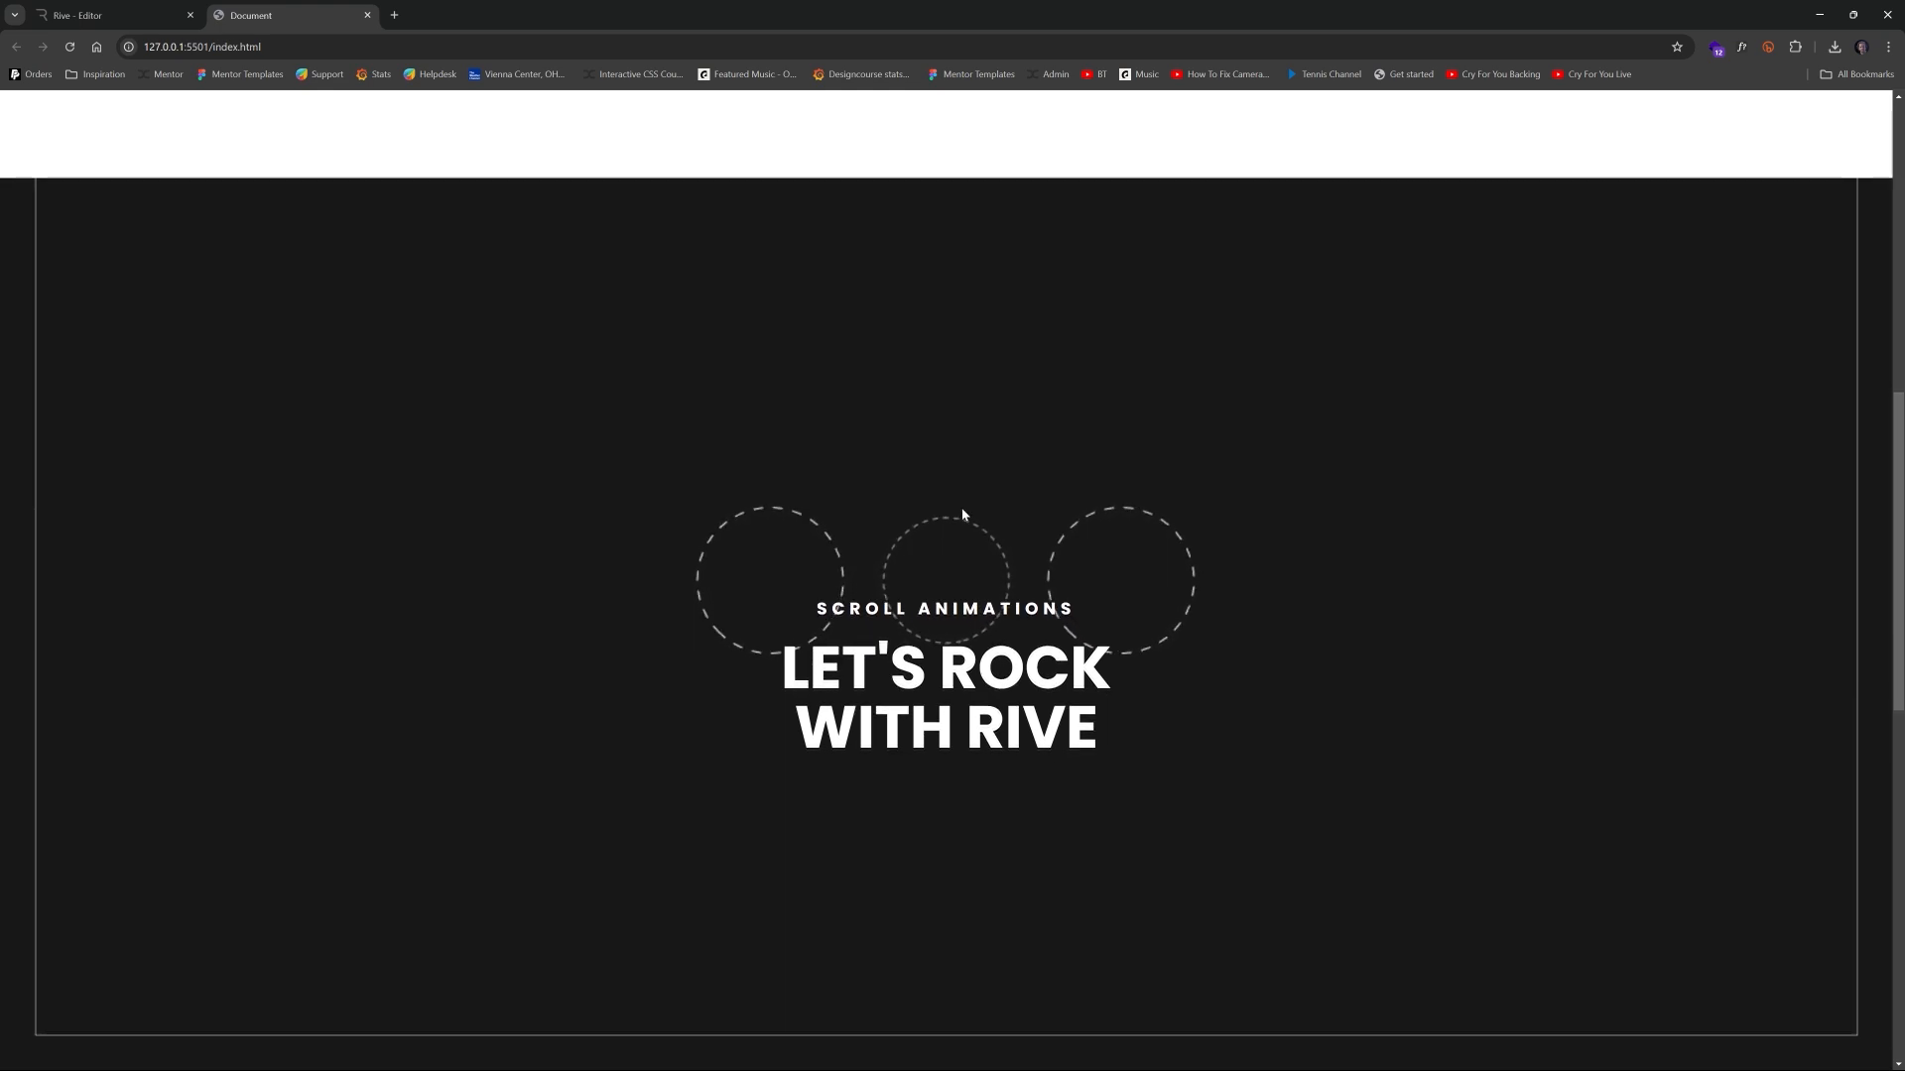
scroll(1016, 512, down, 5)
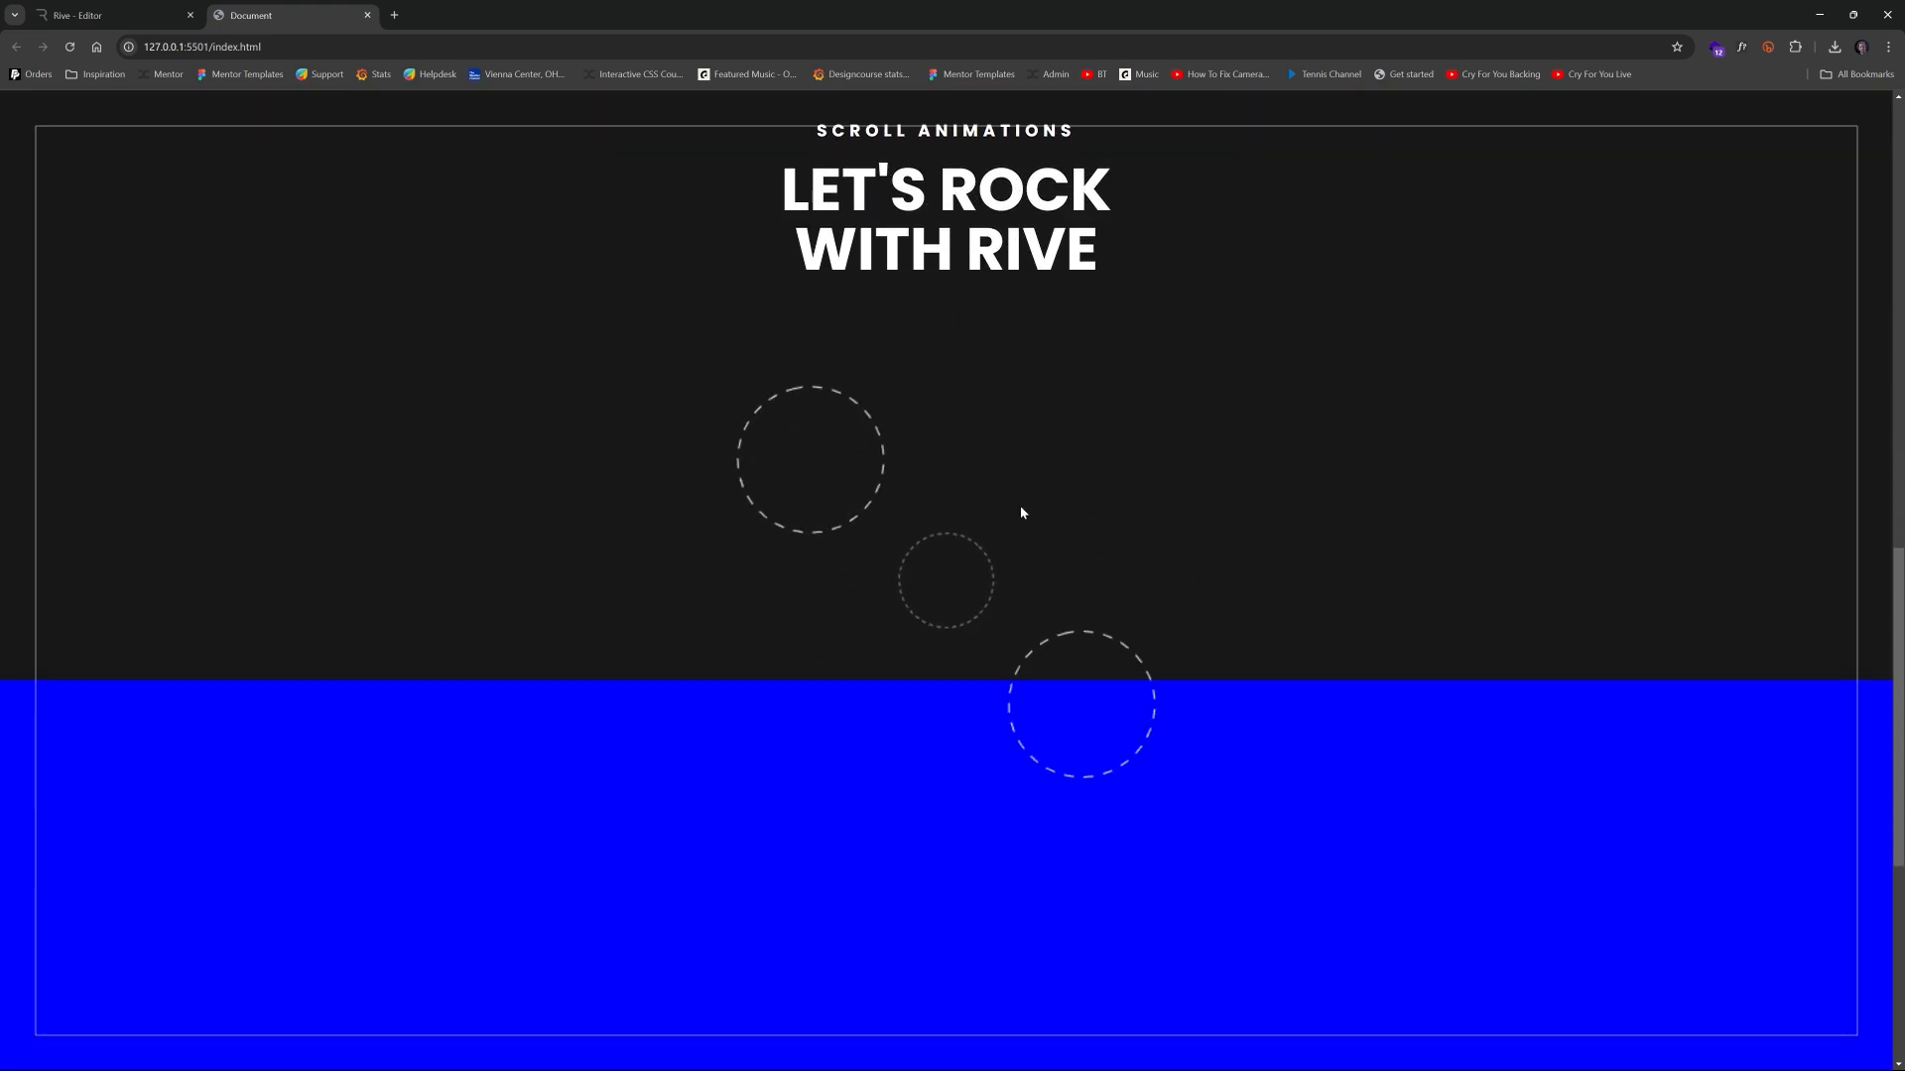
scroll(1022, 512, down, 5)
scroll(1056, 570, up, 8)
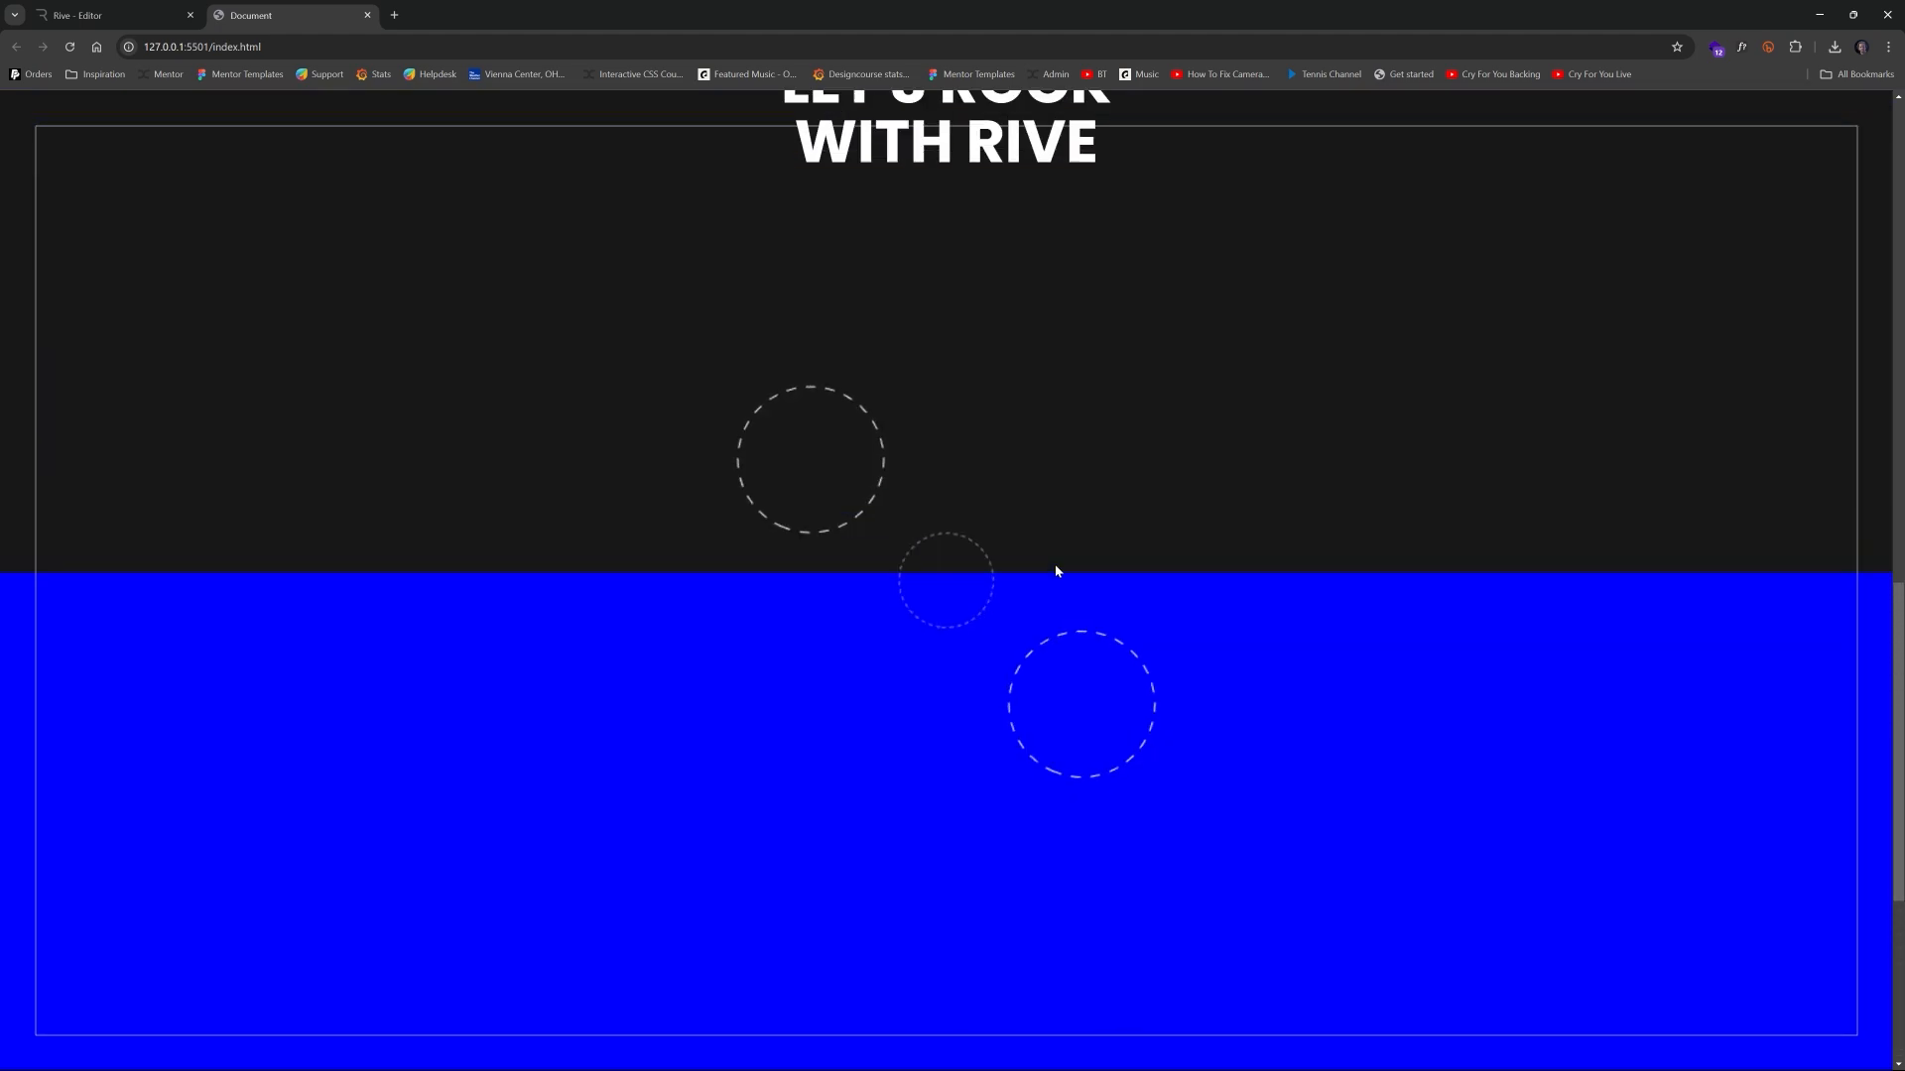
scroll(1055, 570, down, 4)
scroll(1057, 575, down, 4)
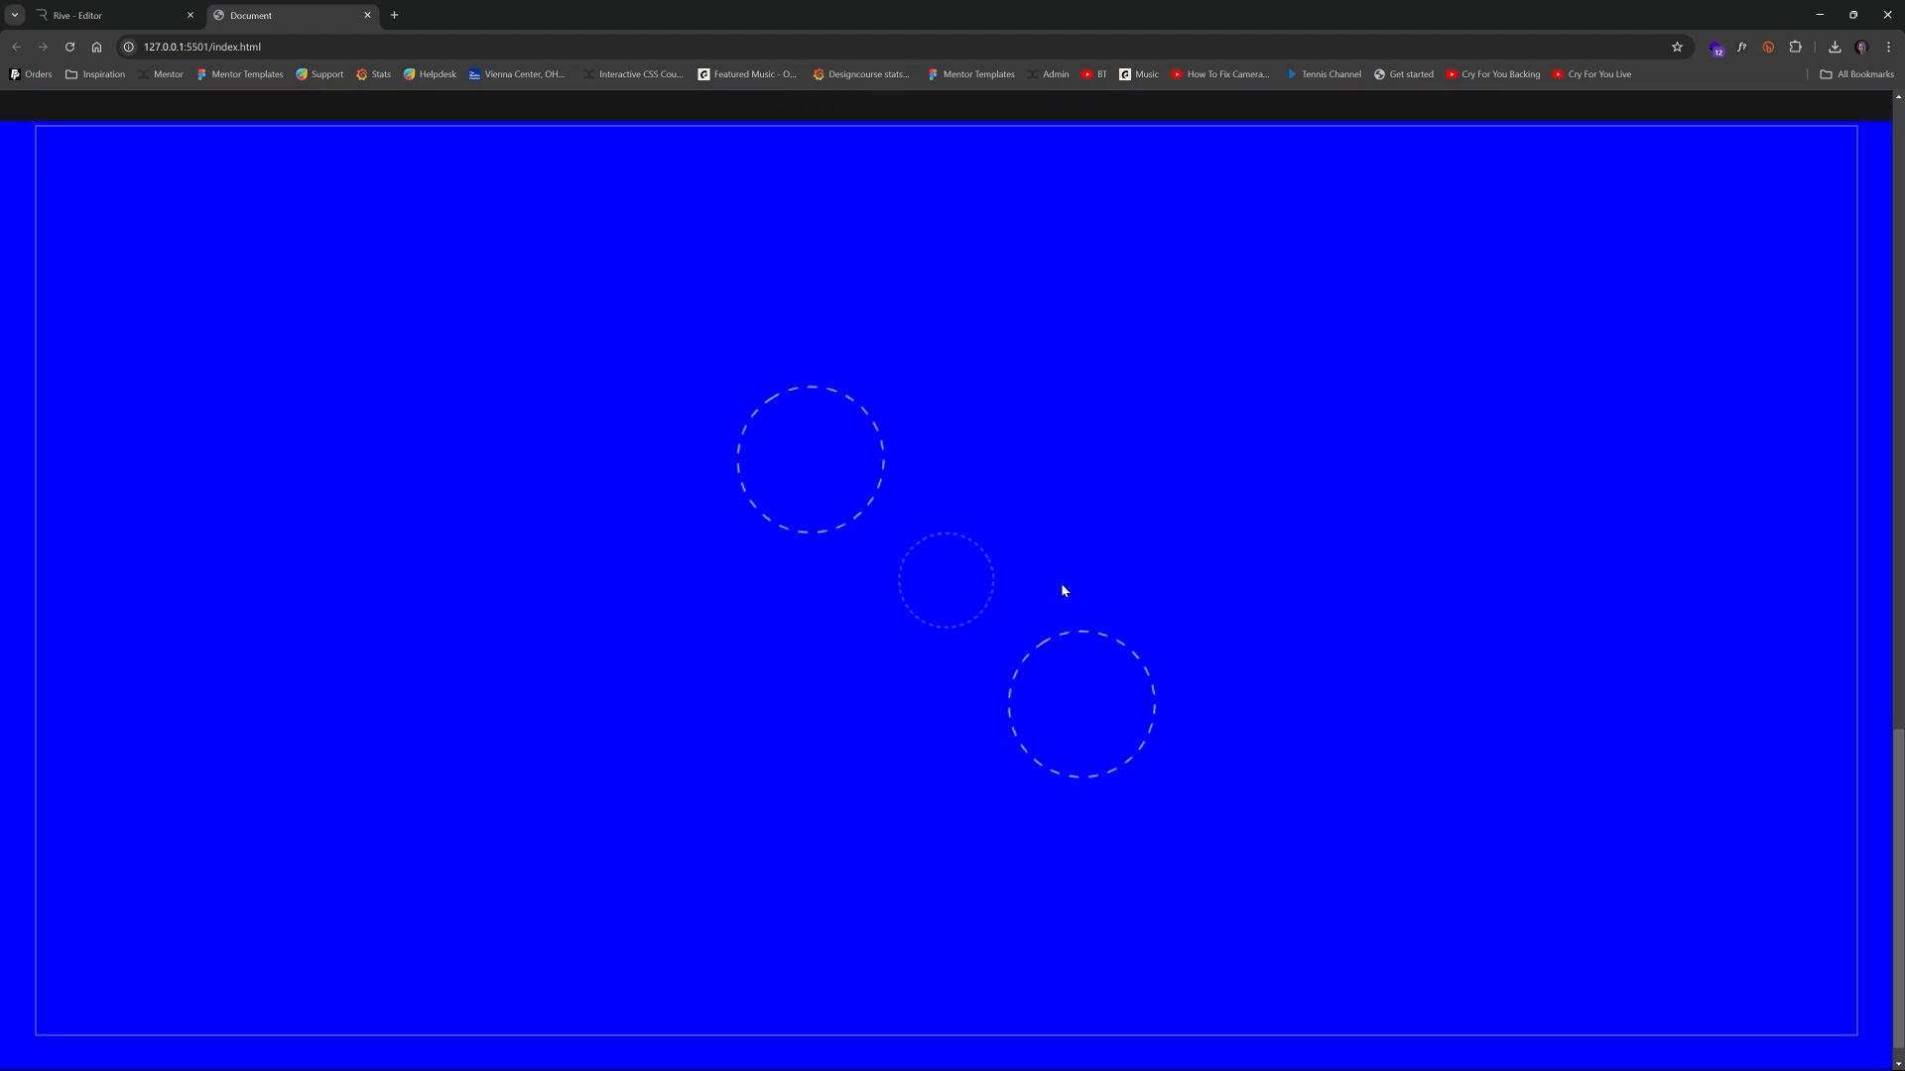
scroll(1063, 586, up, 5)
scroll(1064, 586, up, 10)
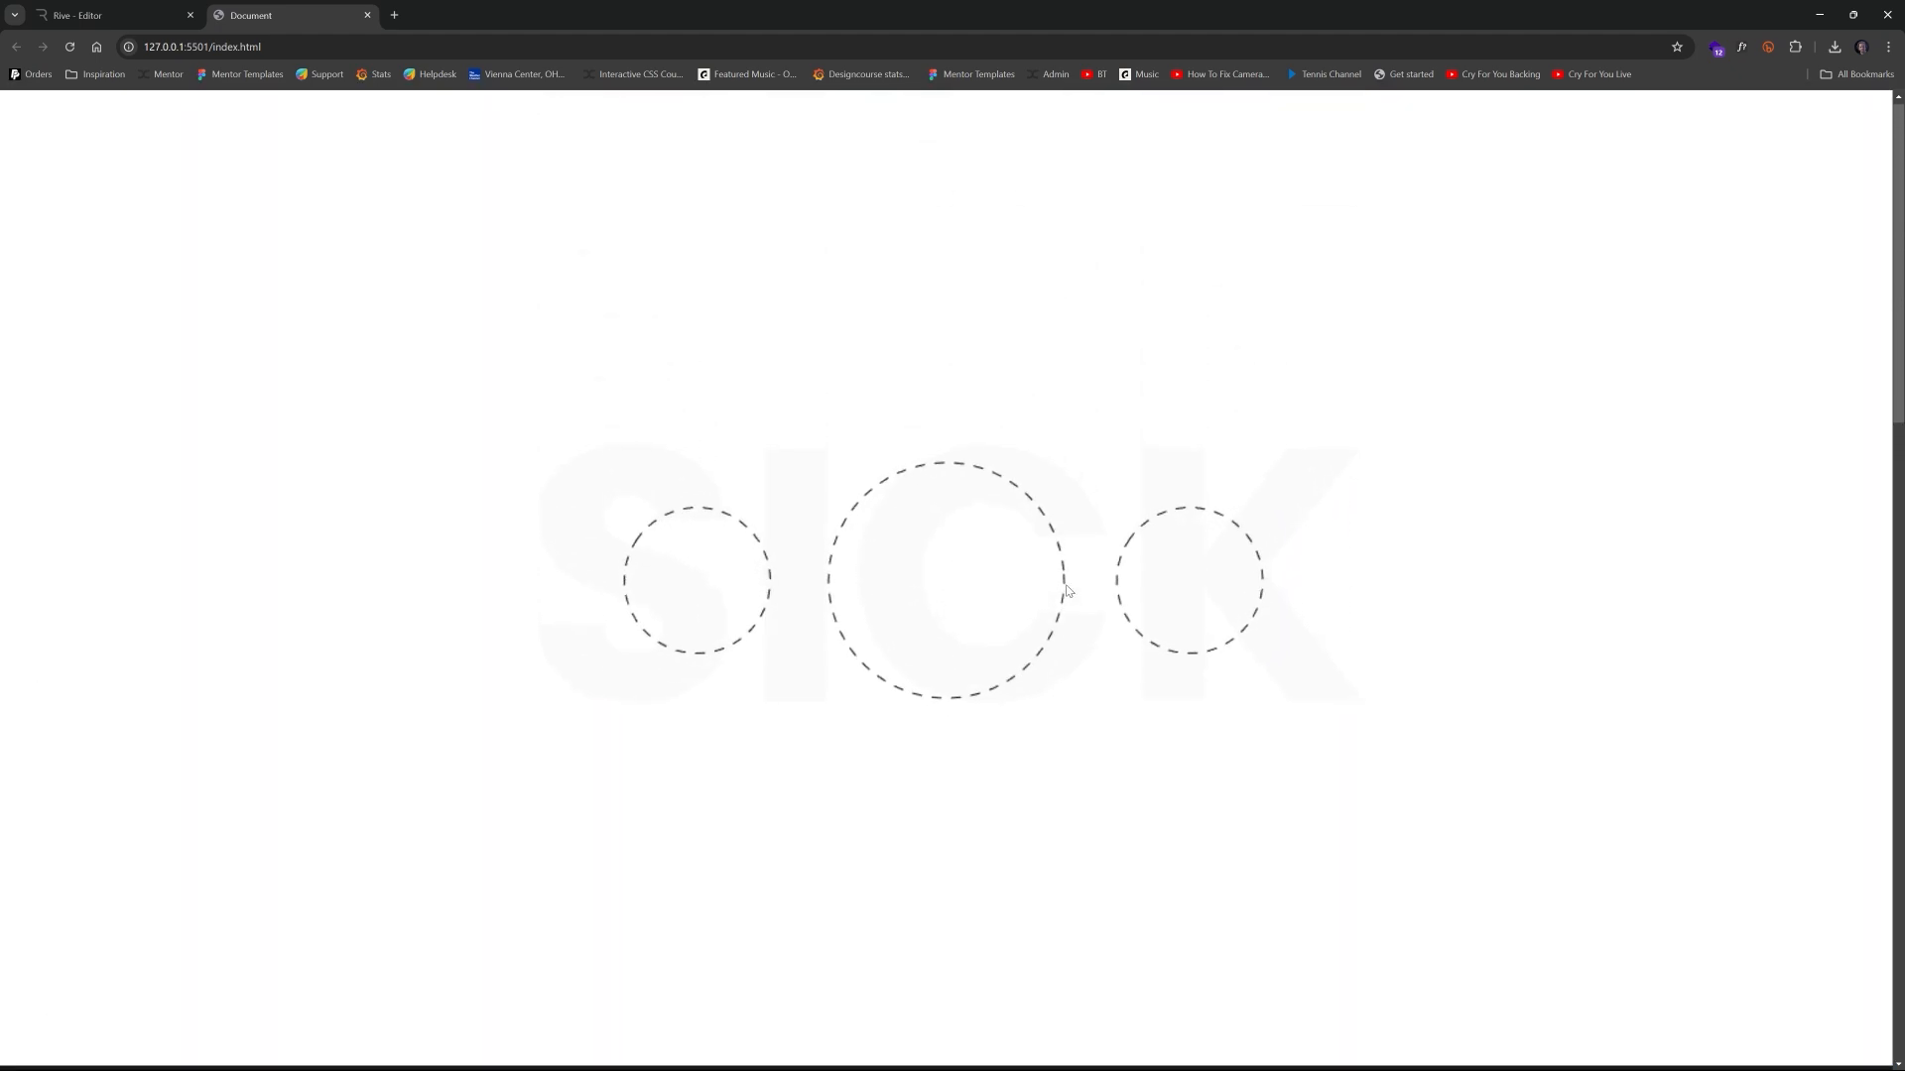
scroll(1066, 591, down, 8)
scroll(1070, 587, down, 5)
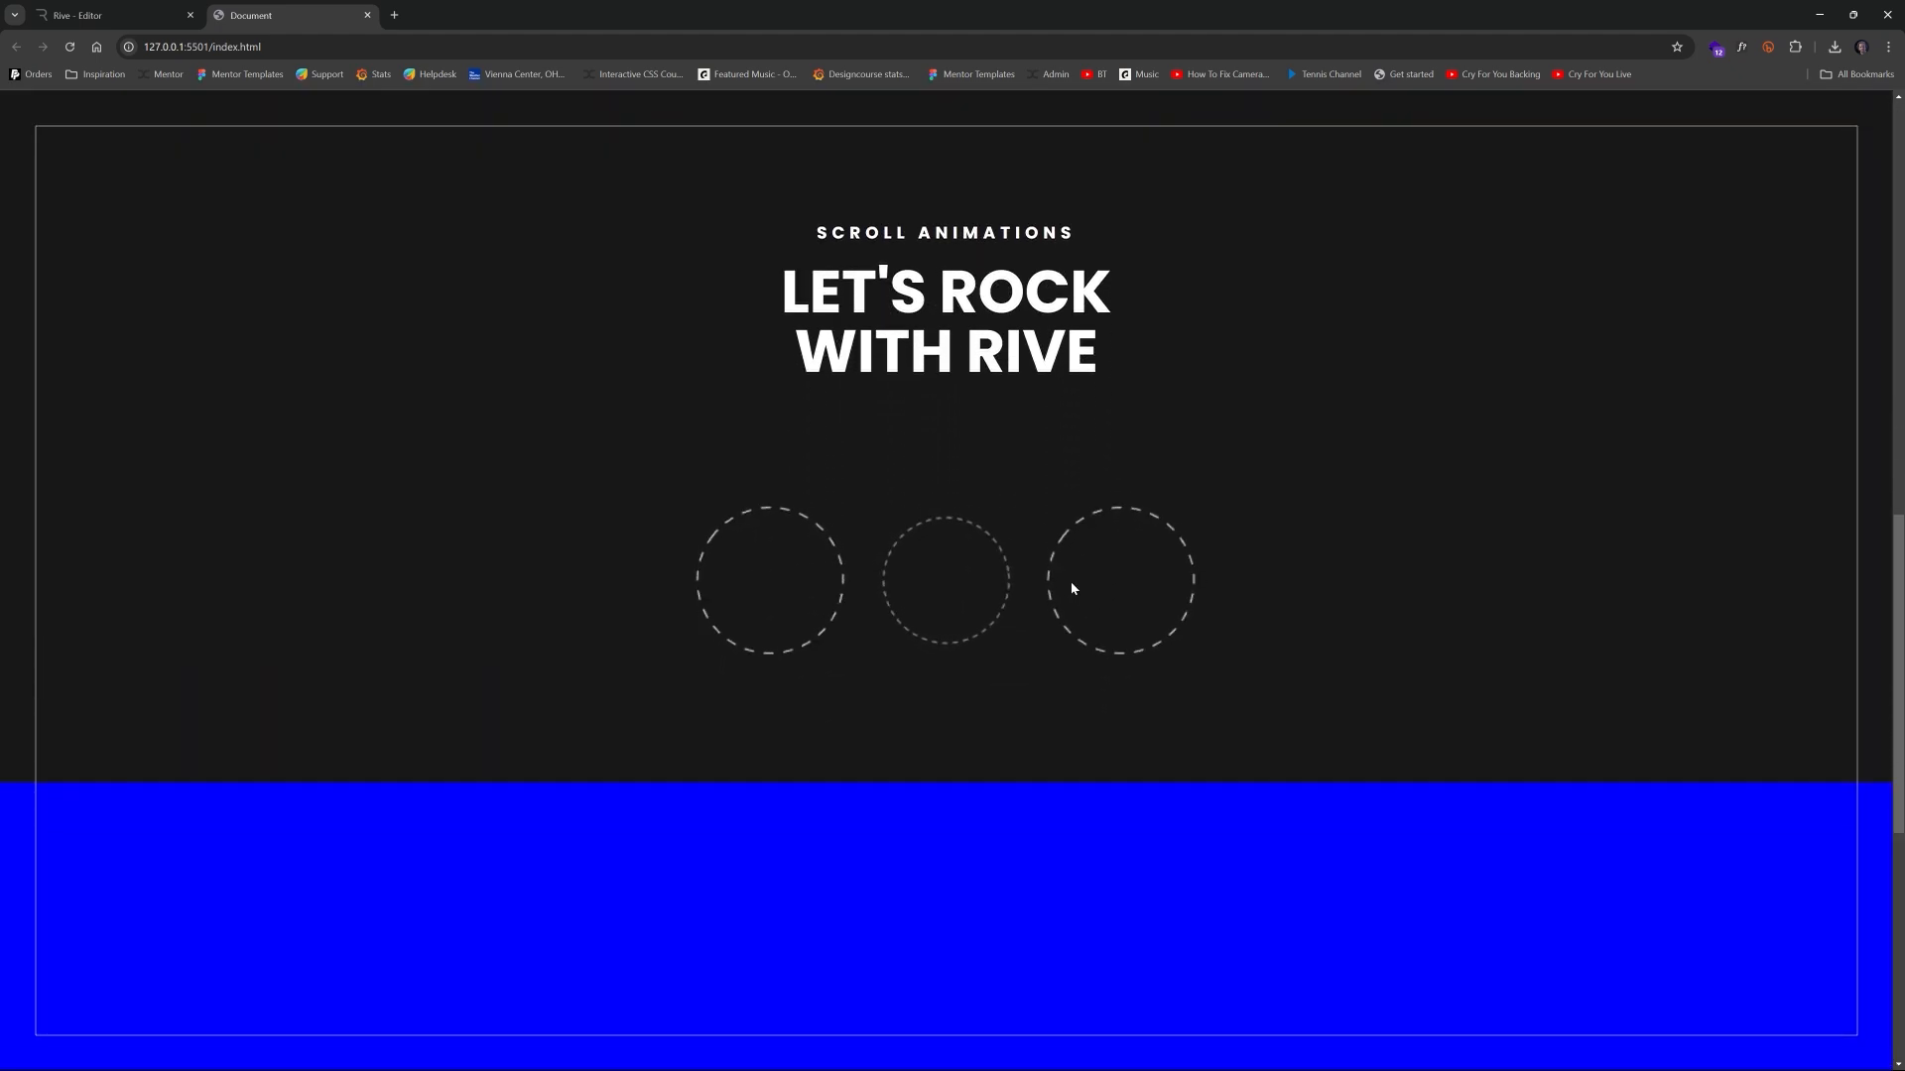